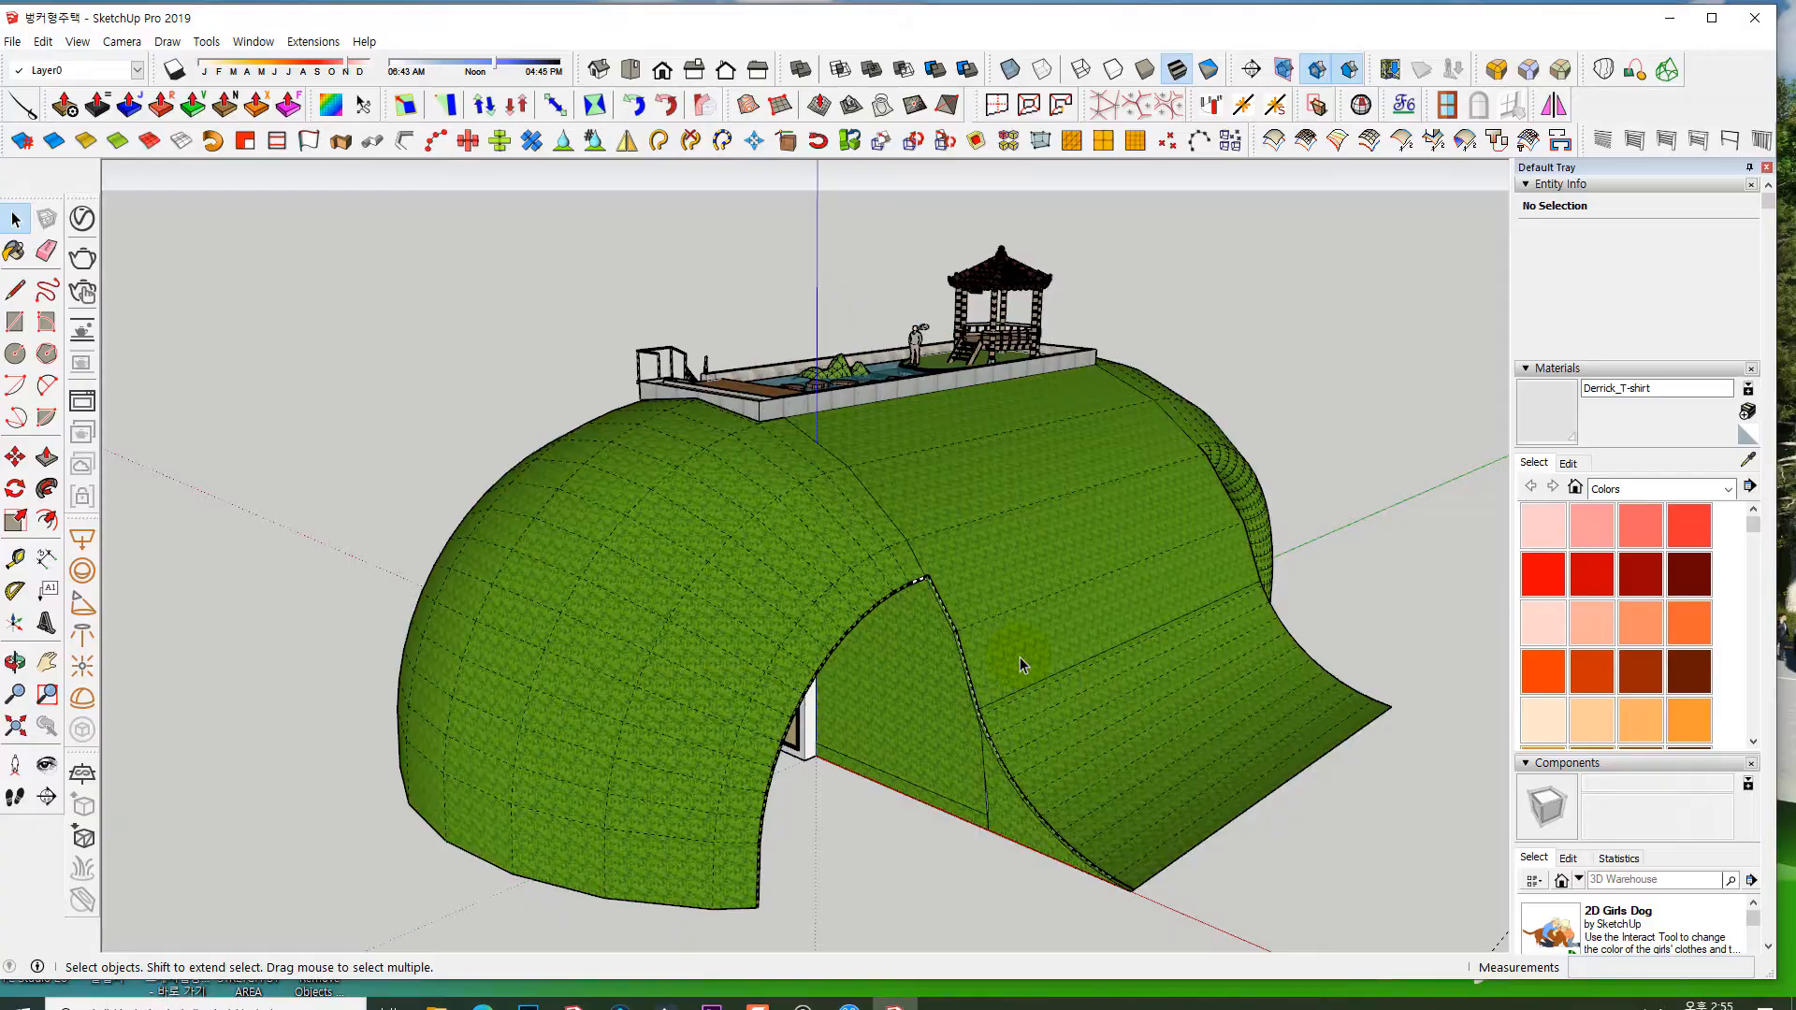
- Examine the grass-covered bunker house from all sides, including its arched ends and the rooftop garden with pond, stepping stones and pavilion
left_click(862, 999)
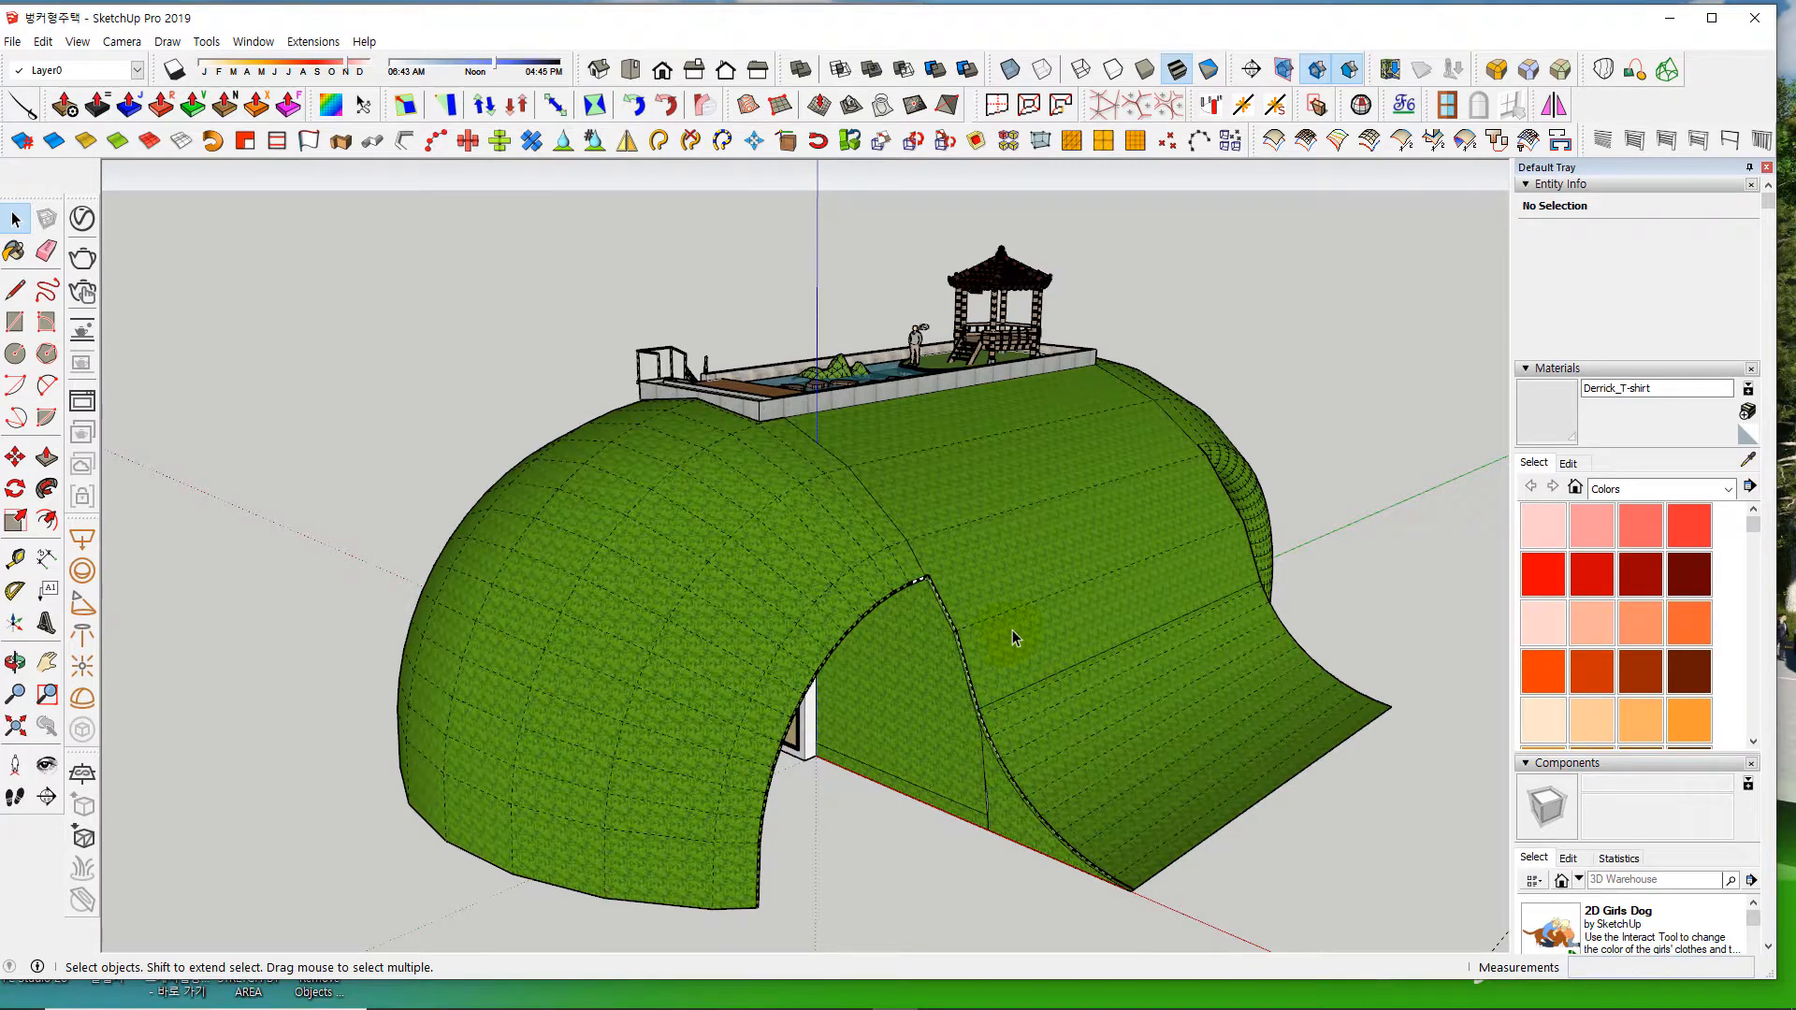
middle_click_drag(1012, 630, 860, 561)
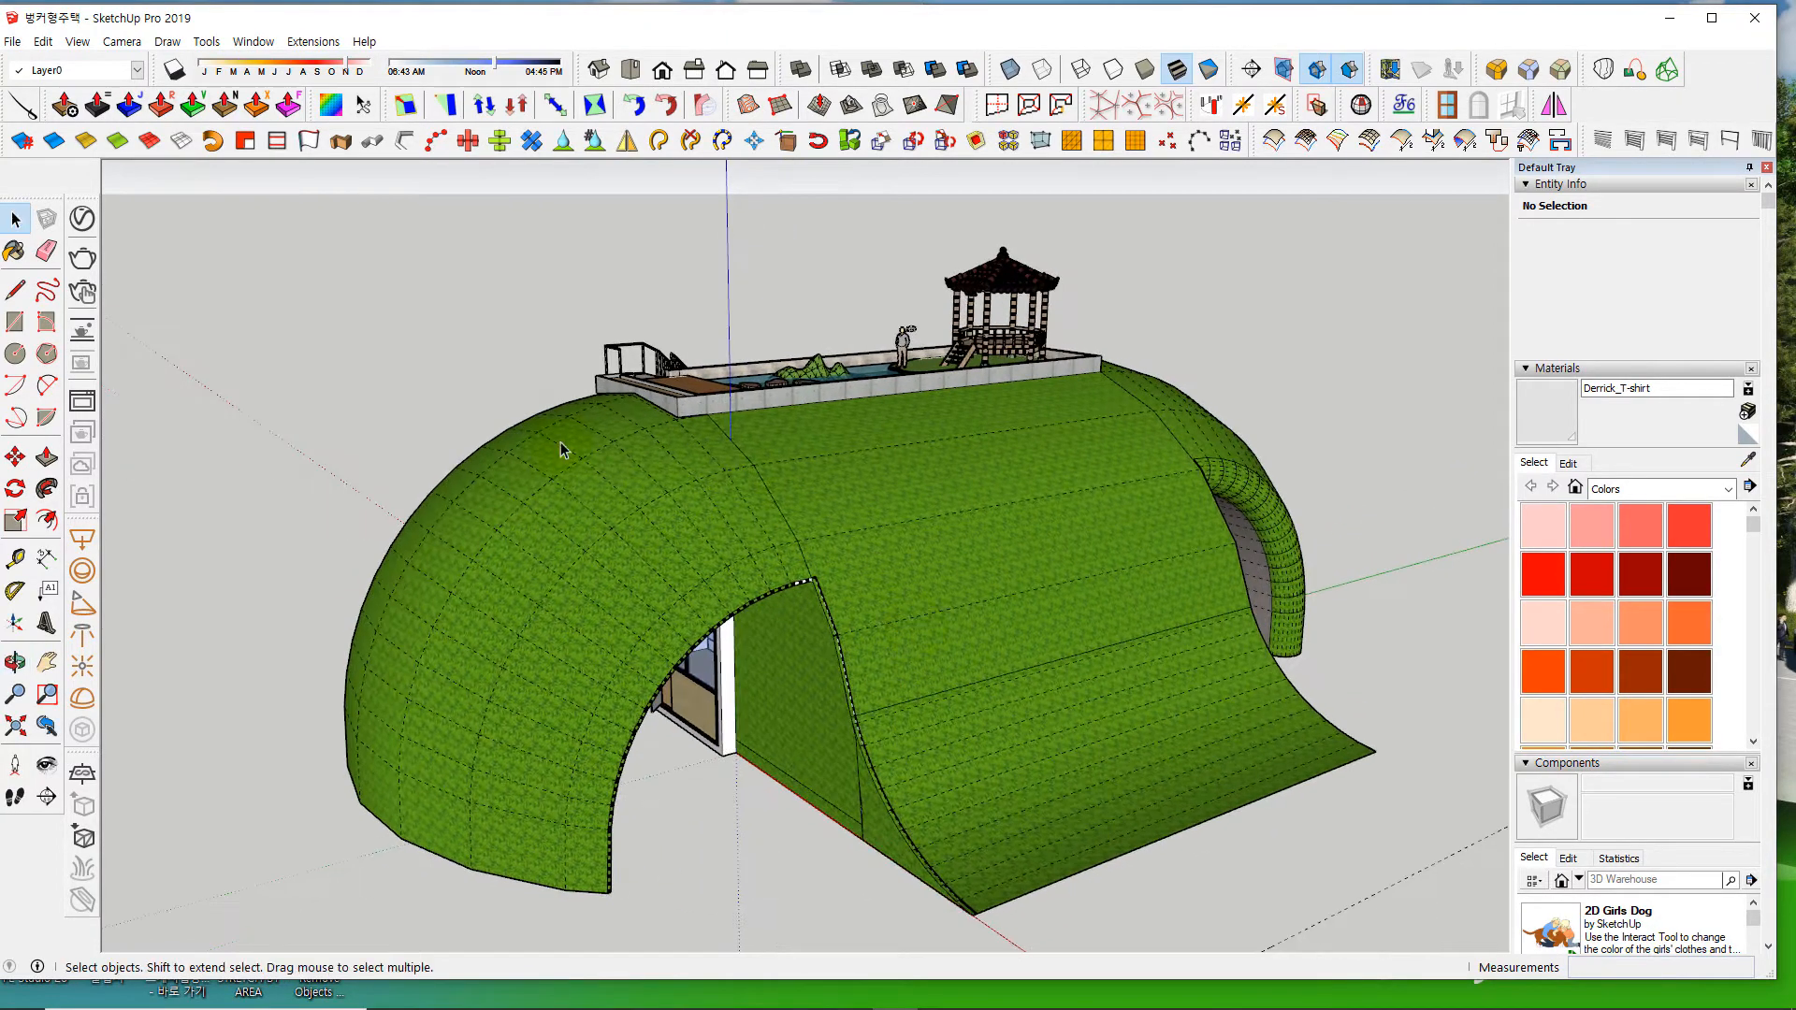
middle_click_drag(562, 451, 716, 559)
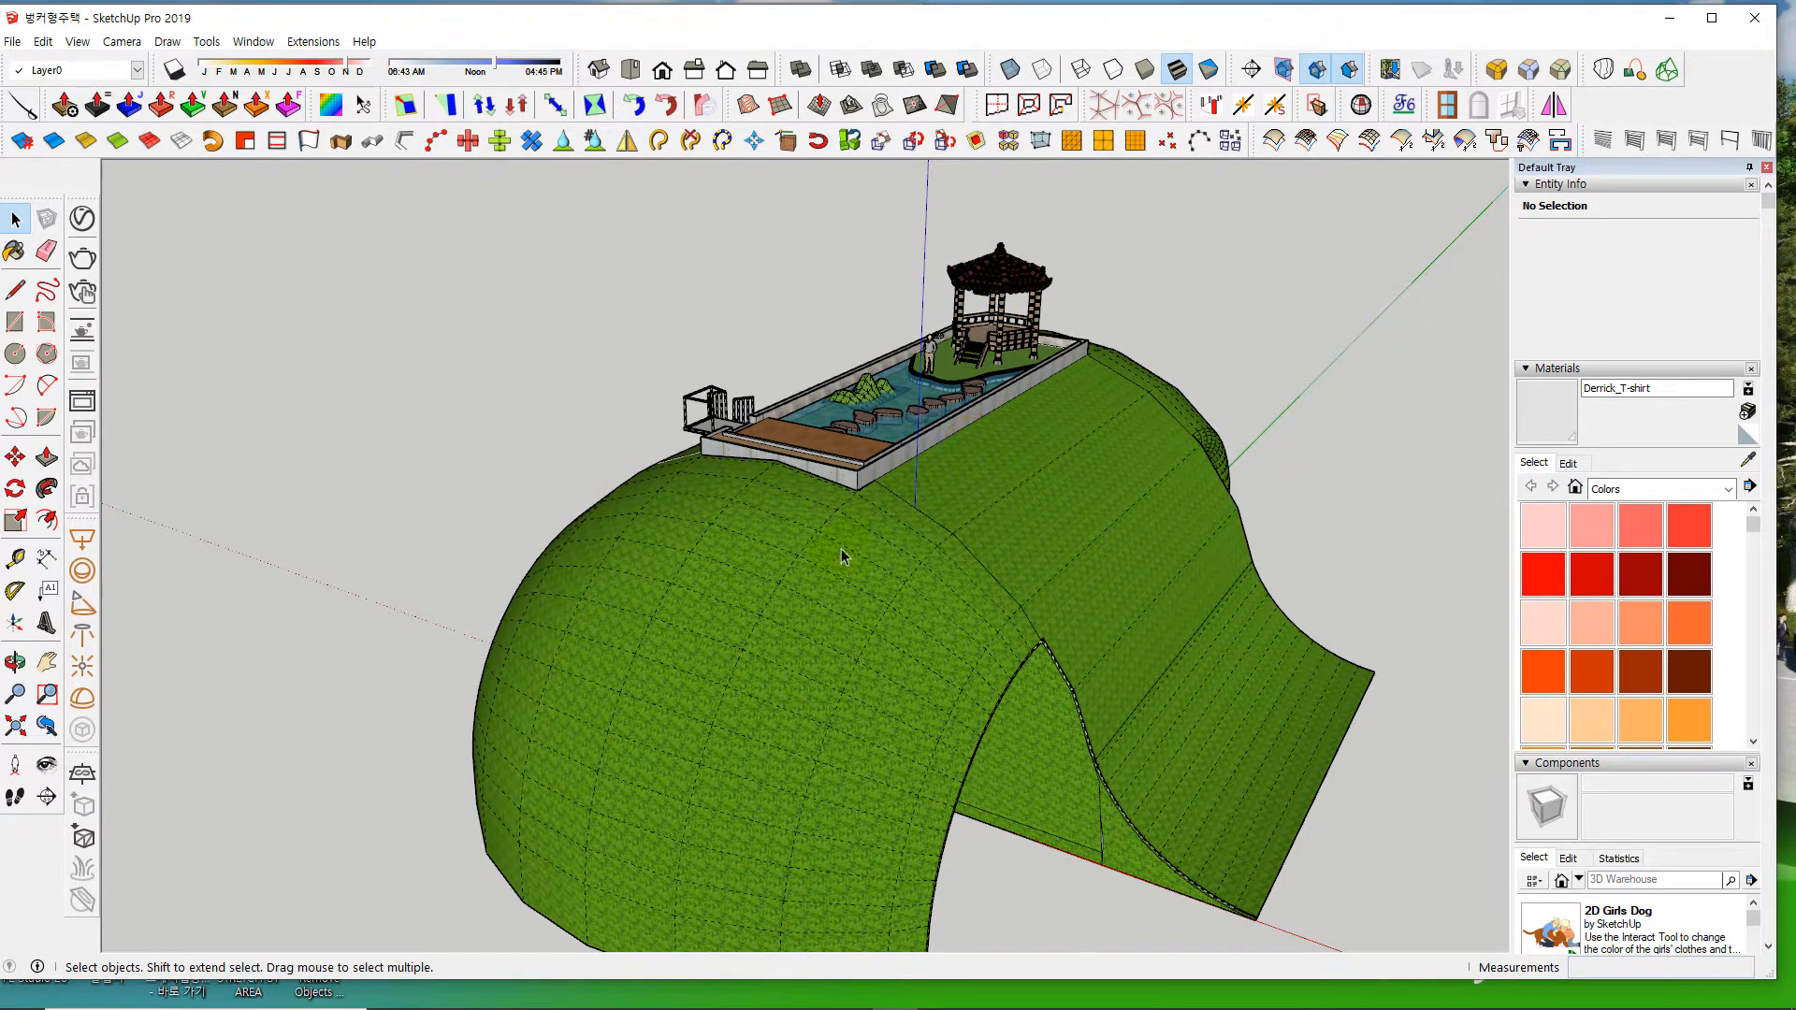
middle_click_drag(612, 481, 958, 524)
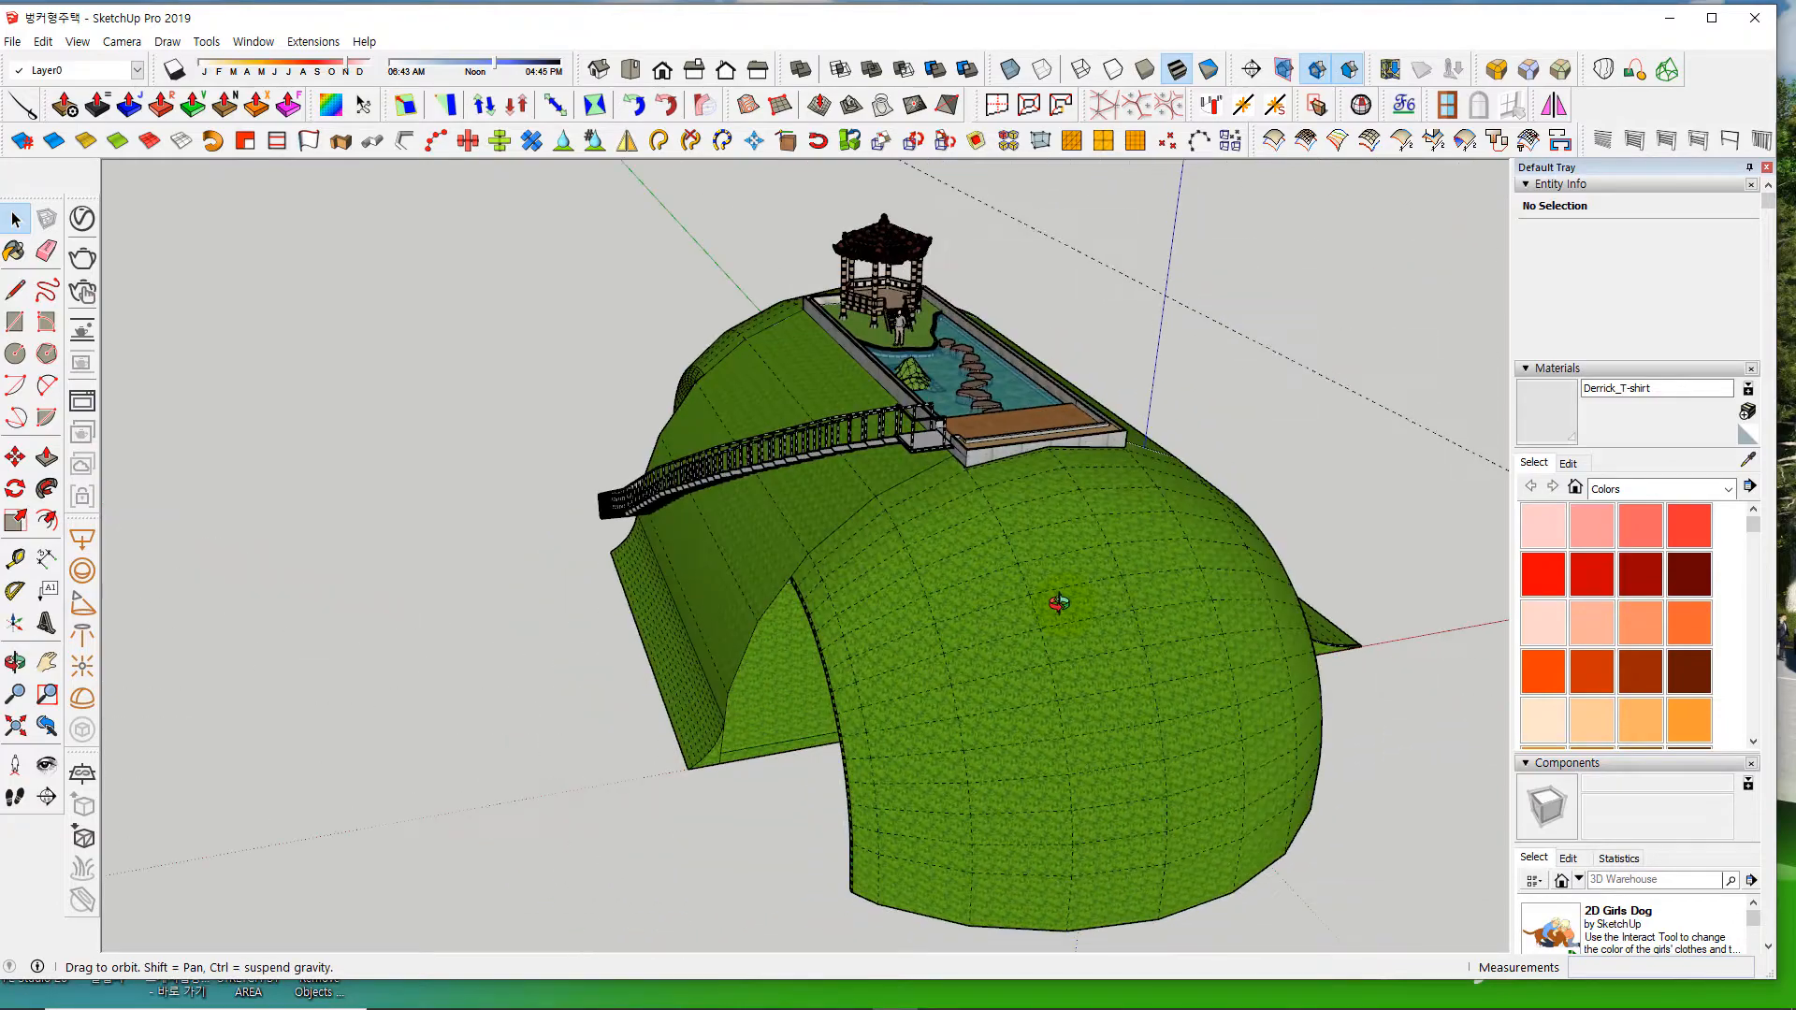
middle_click_drag(1203, 590, 950, 472)
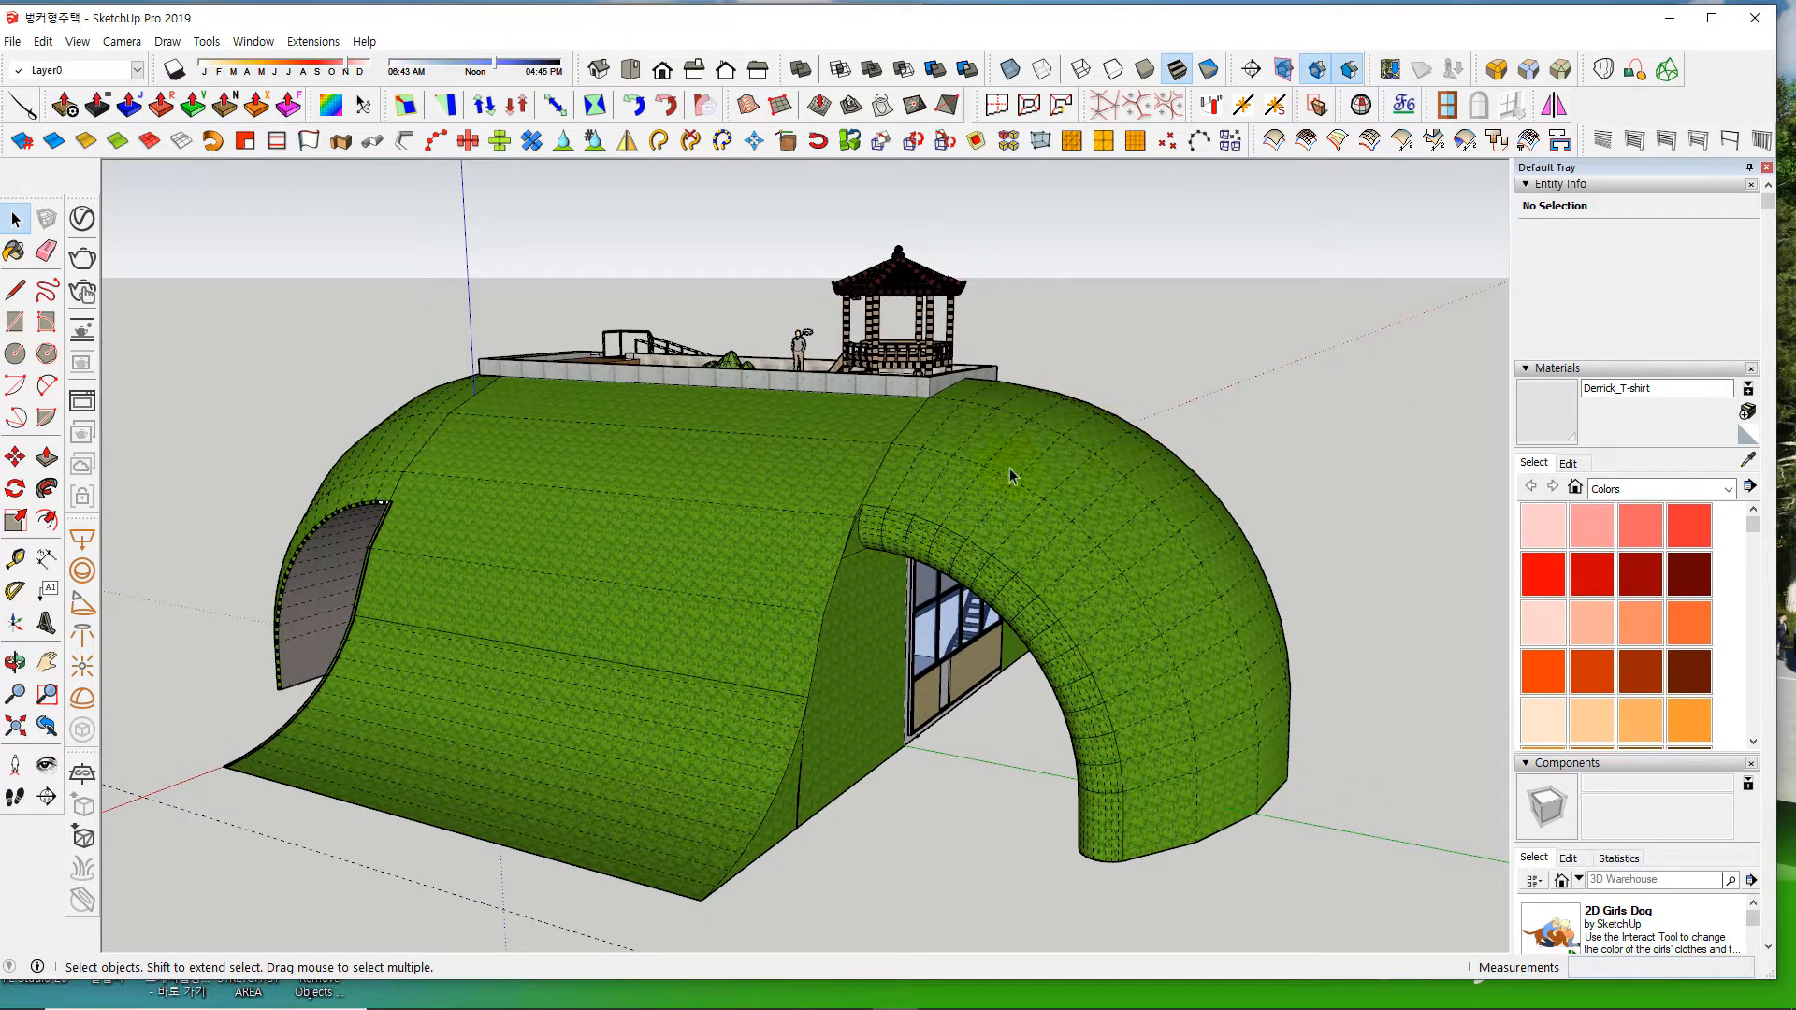
middle_click_drag(843, 557, 709, 558)
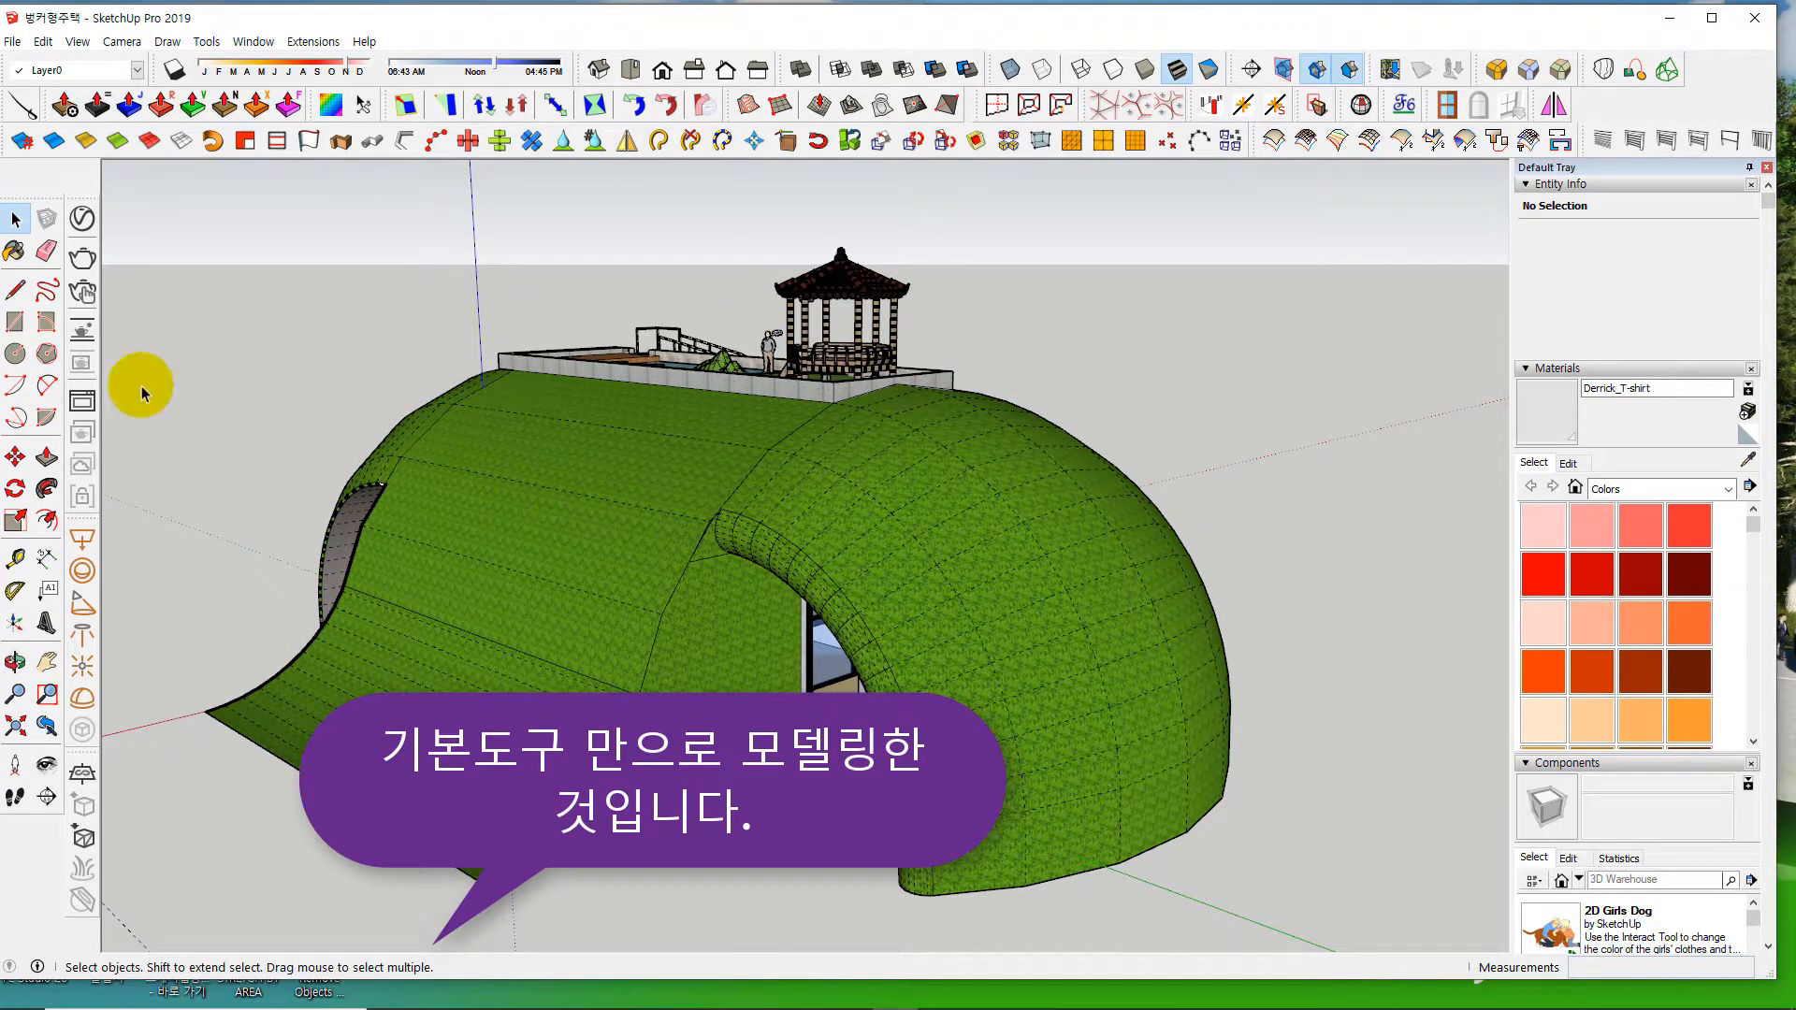
middle_click_drag(892, 542, 887, 478)
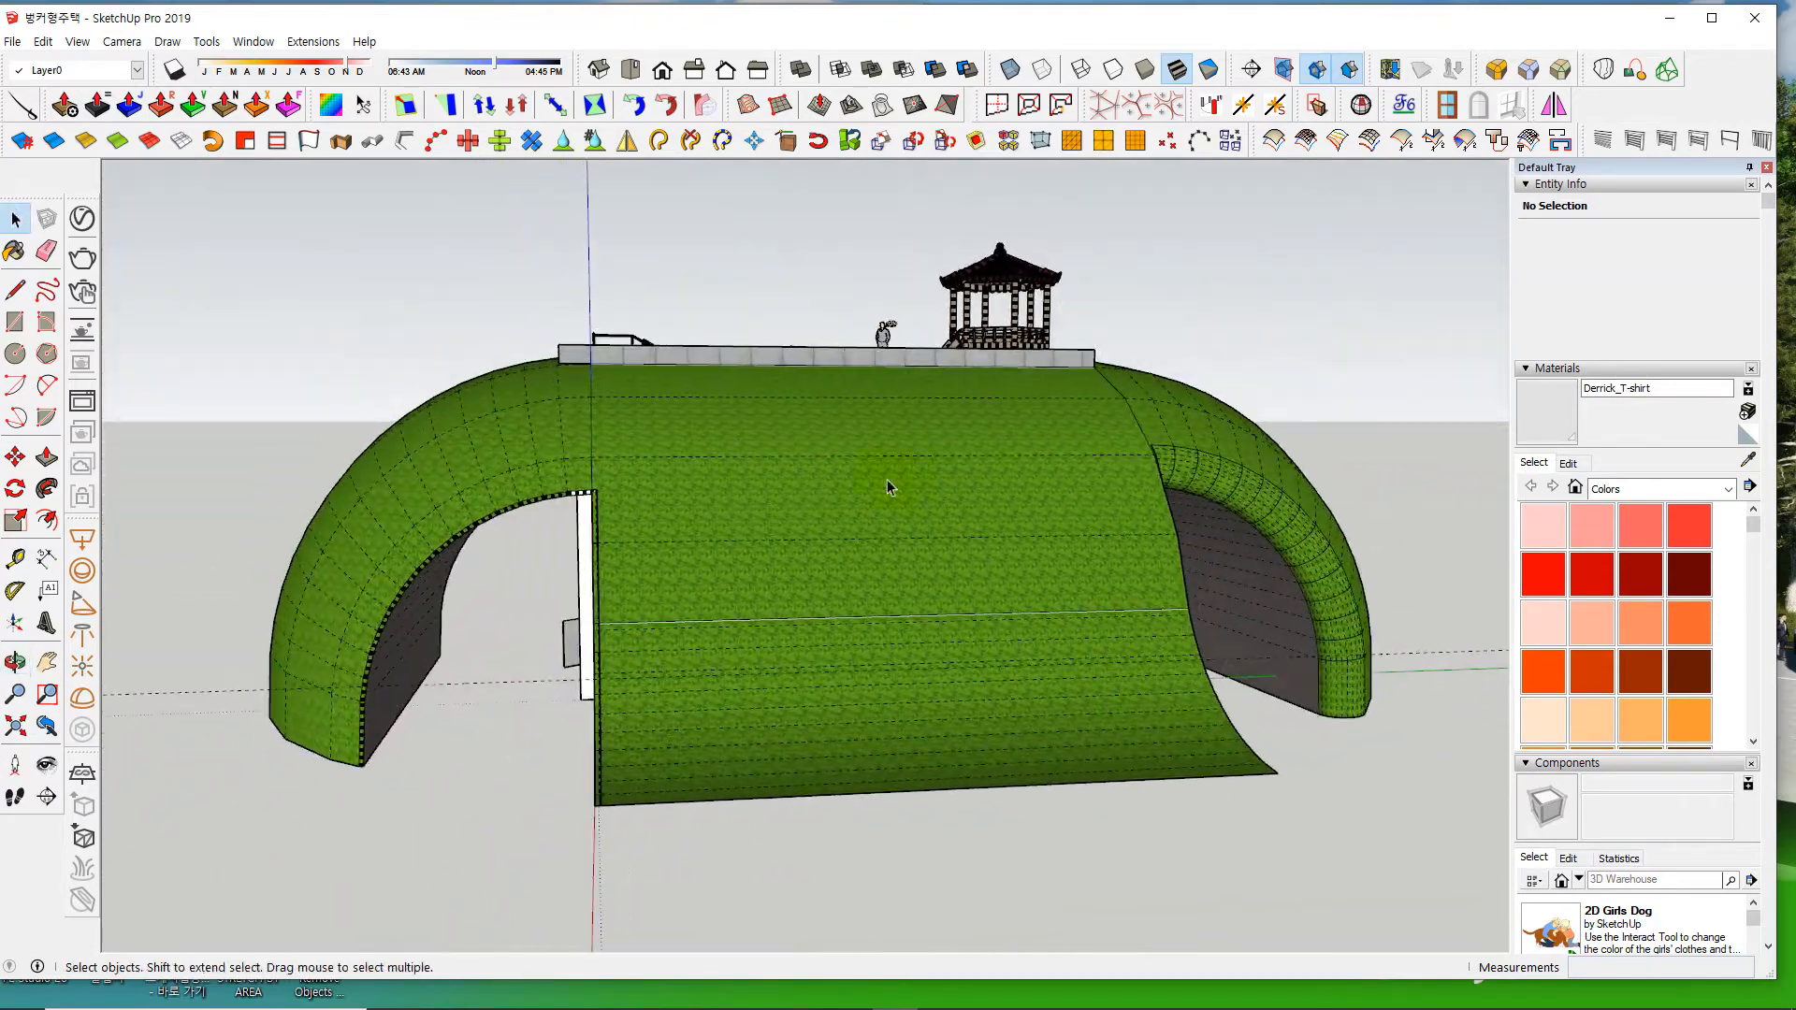
left_click(353, 361)
middle_click_drag(704, 490, 665, 538)
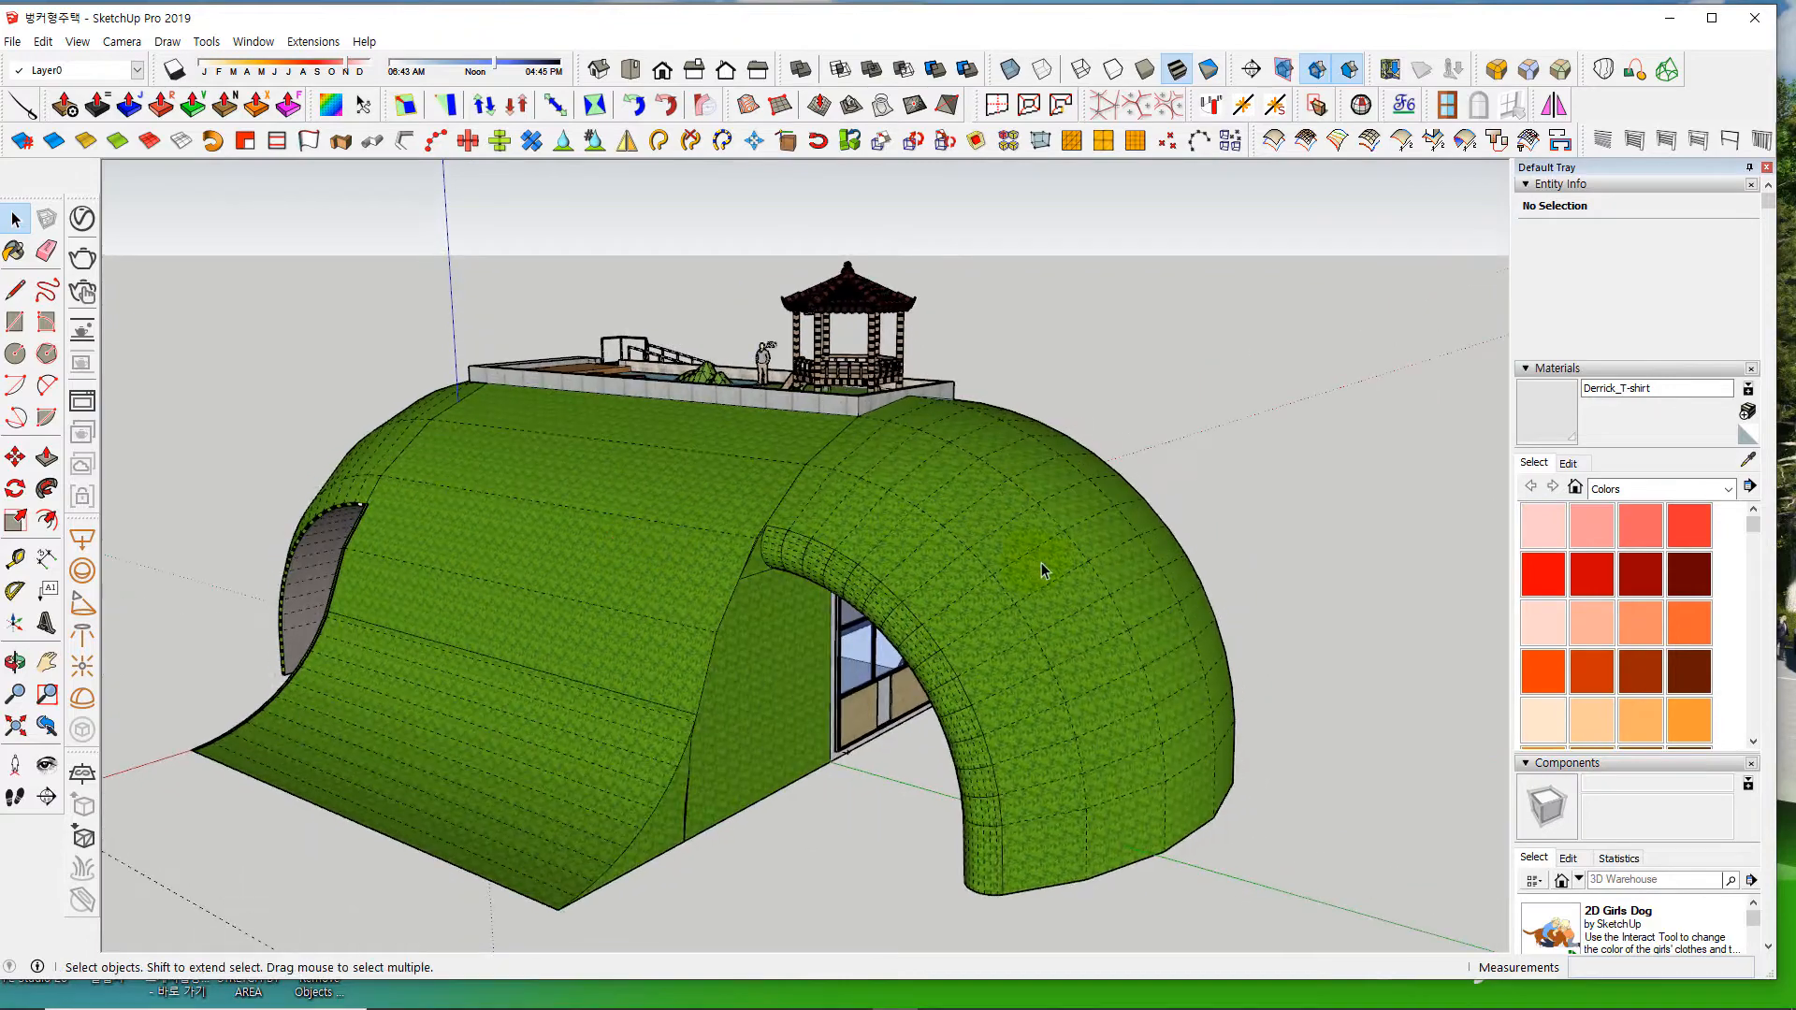
middle_click_drag(1038, 564, 688, 413)
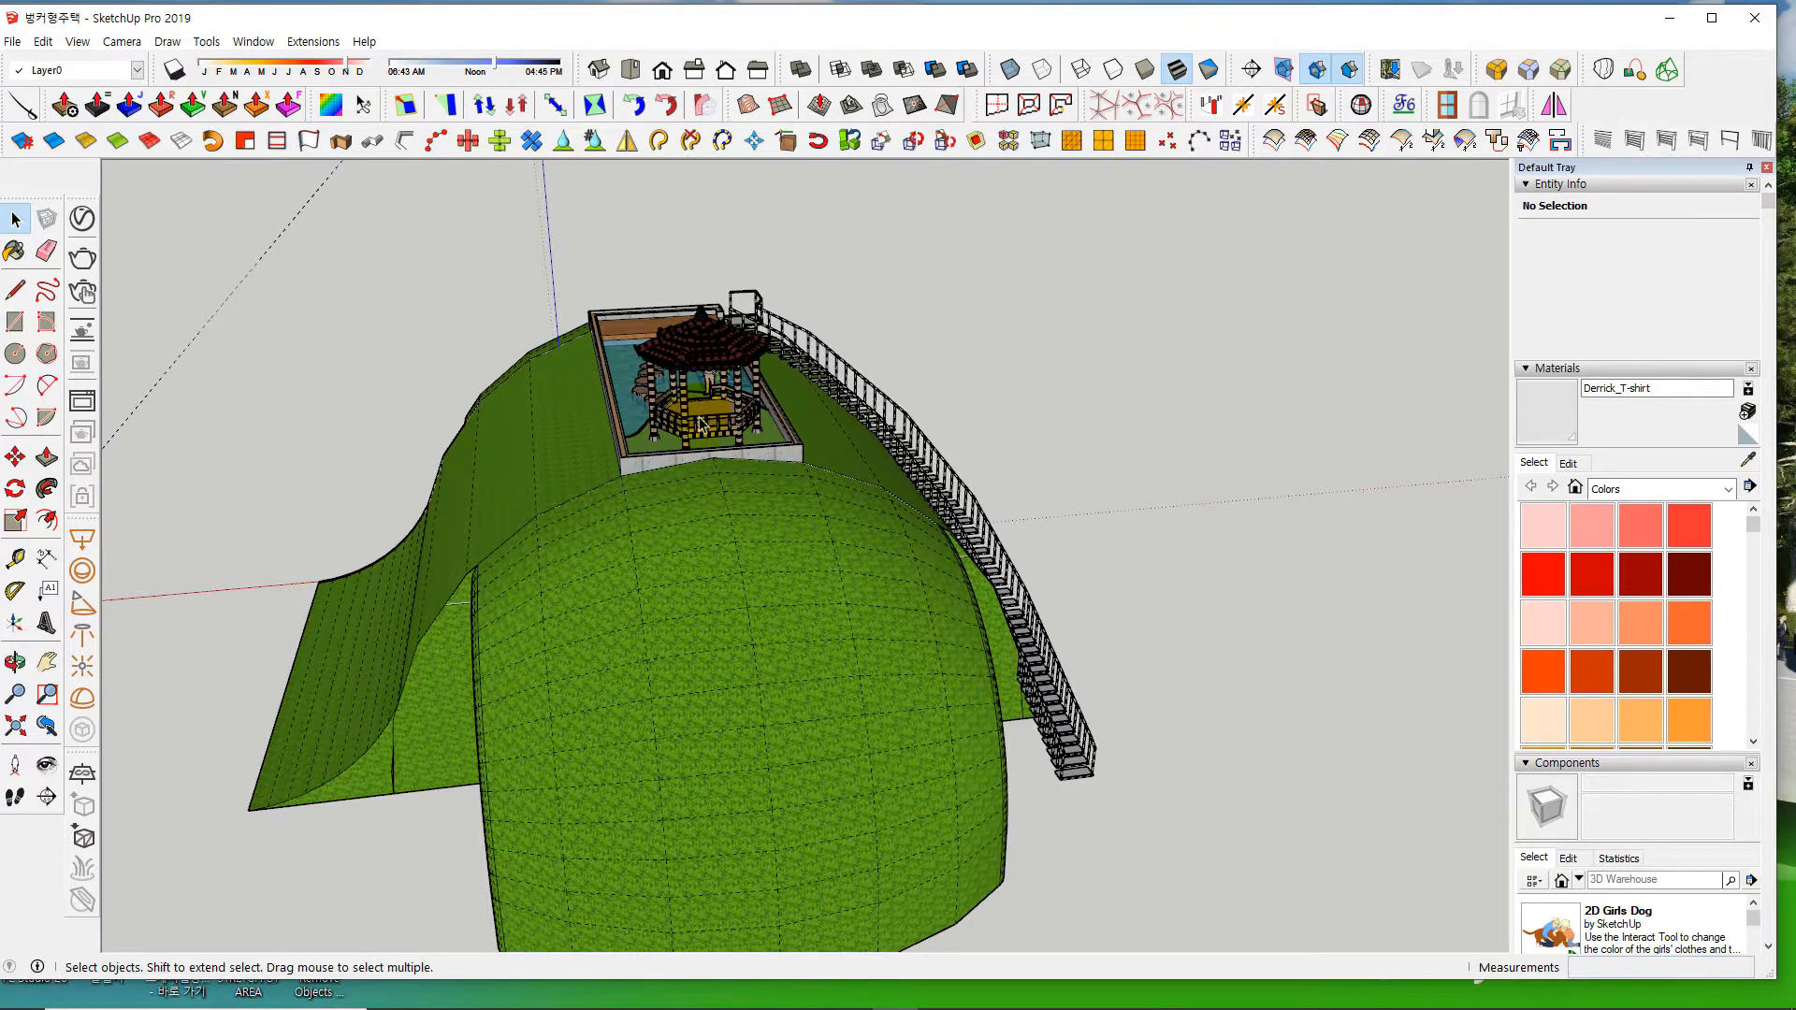
middle_click_drag(708, 405, 788, 547)
scroll(734, 571, "up", 3)
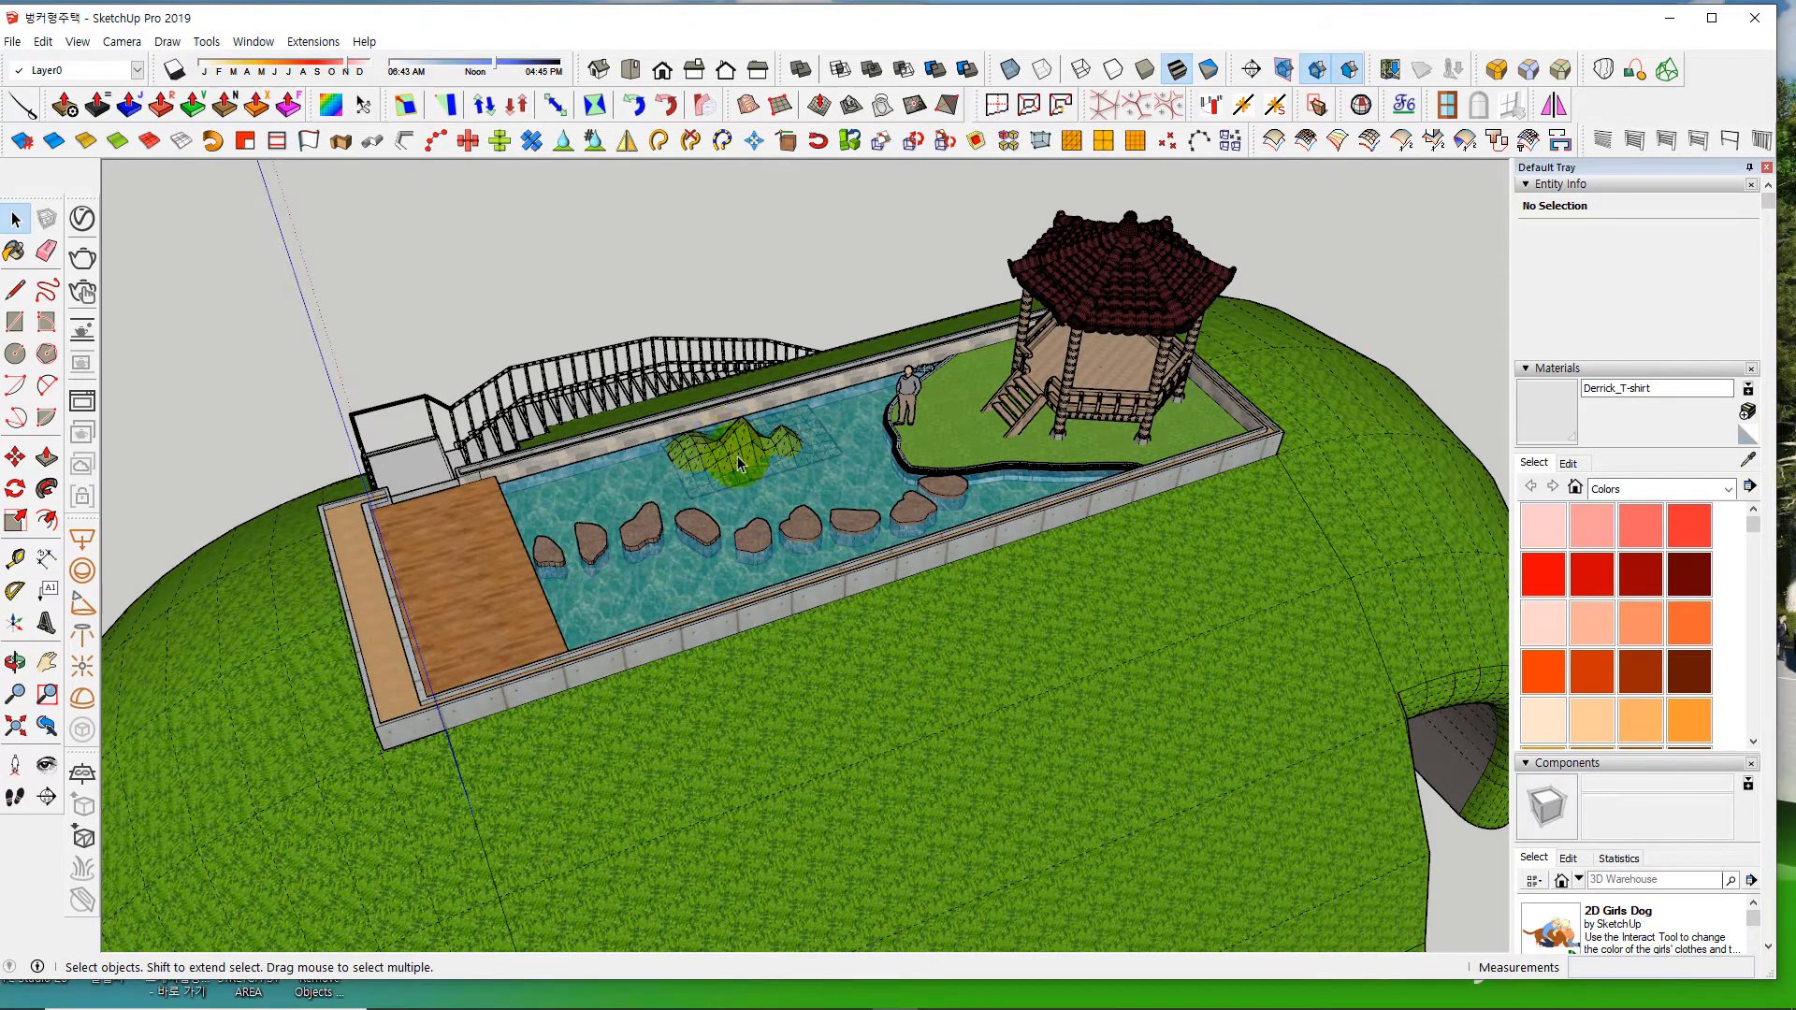
scroll(733, 457, "up", 3)
scroll(737, 457, "down", 10)
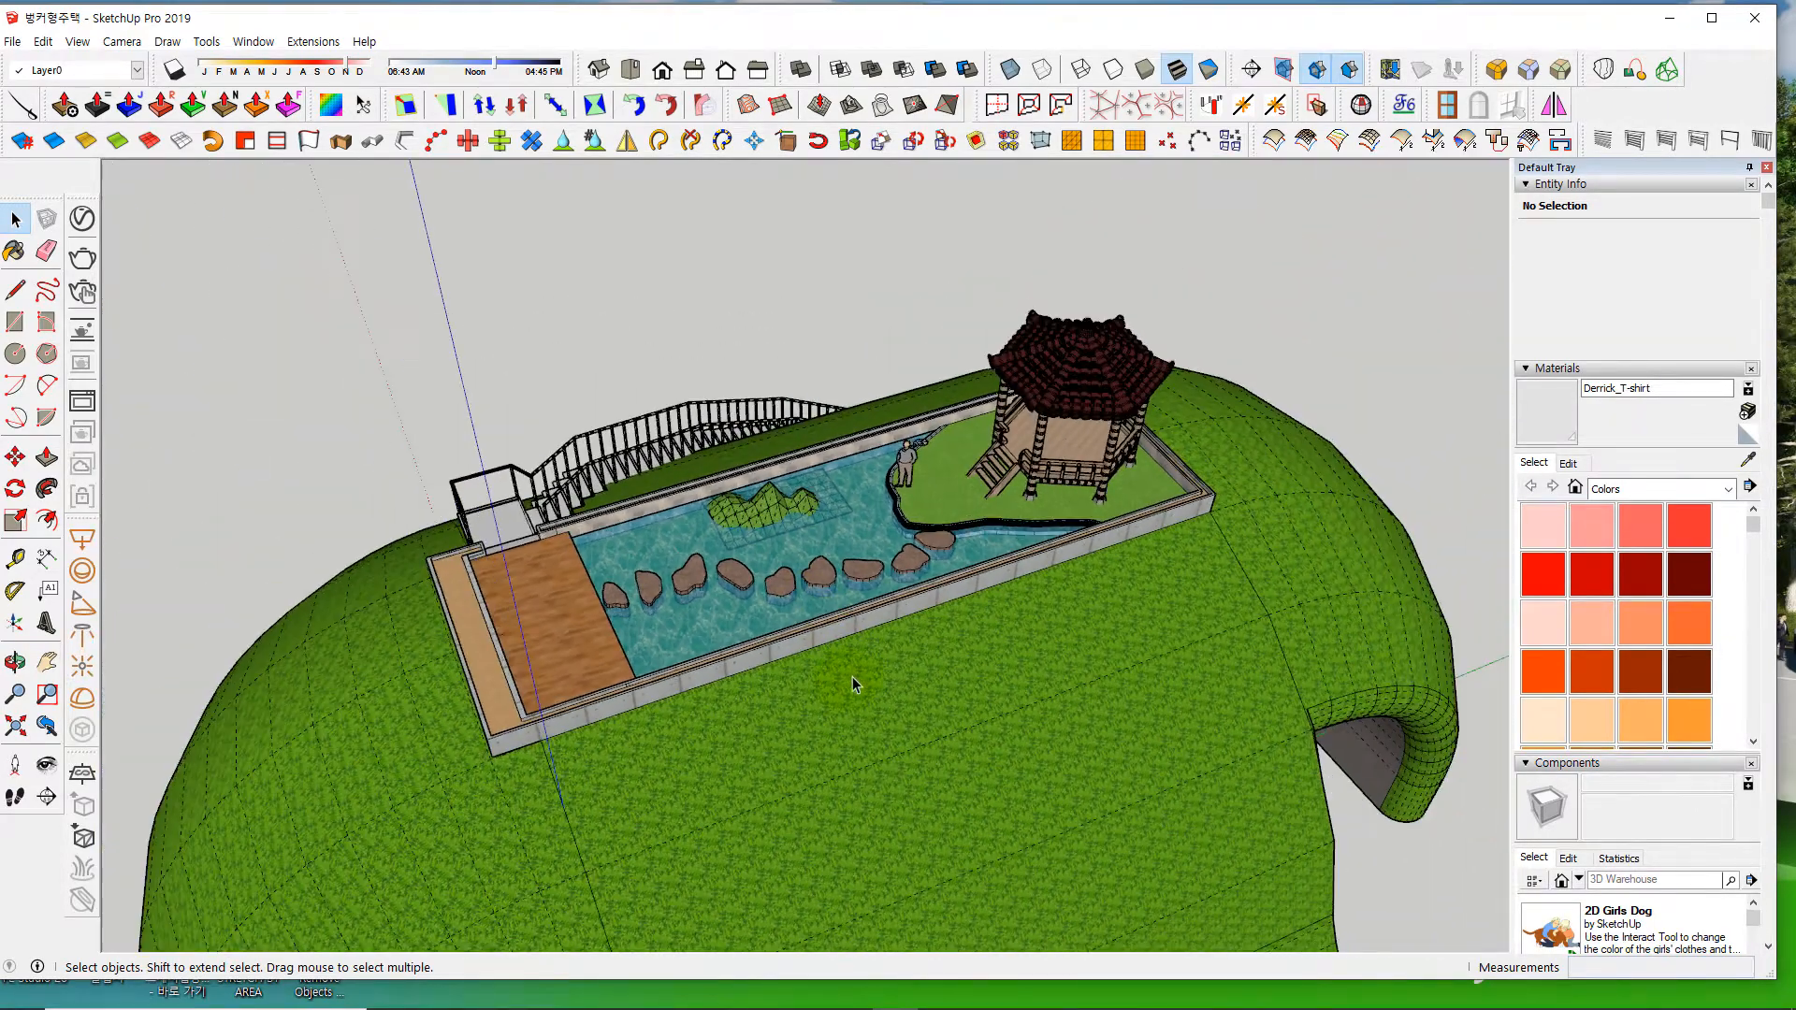
- Inspect the house interior through the glazing, including the TV cabinet, side walls and the far window wall behind the staircase
middle_click_drag(851, 676, 936, 564)
scroll(1159, 642, "up", 10)
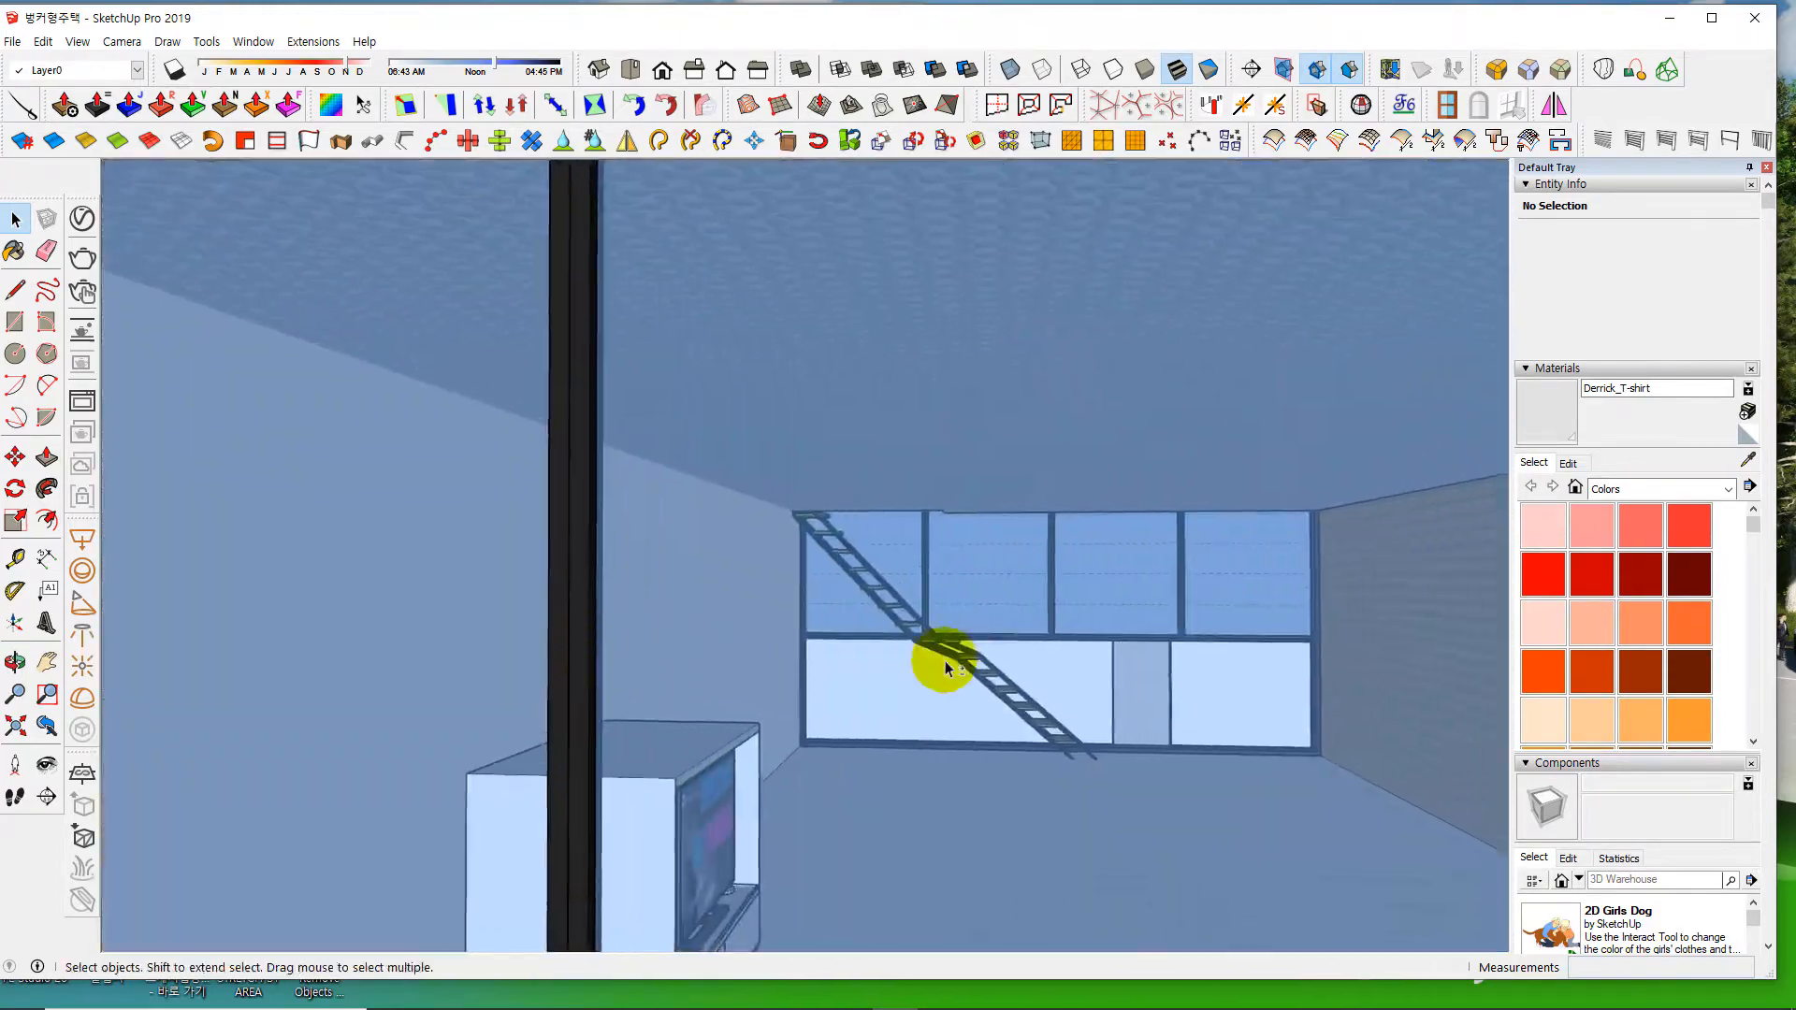
middle_click_drag(947, 668, 829, 650)
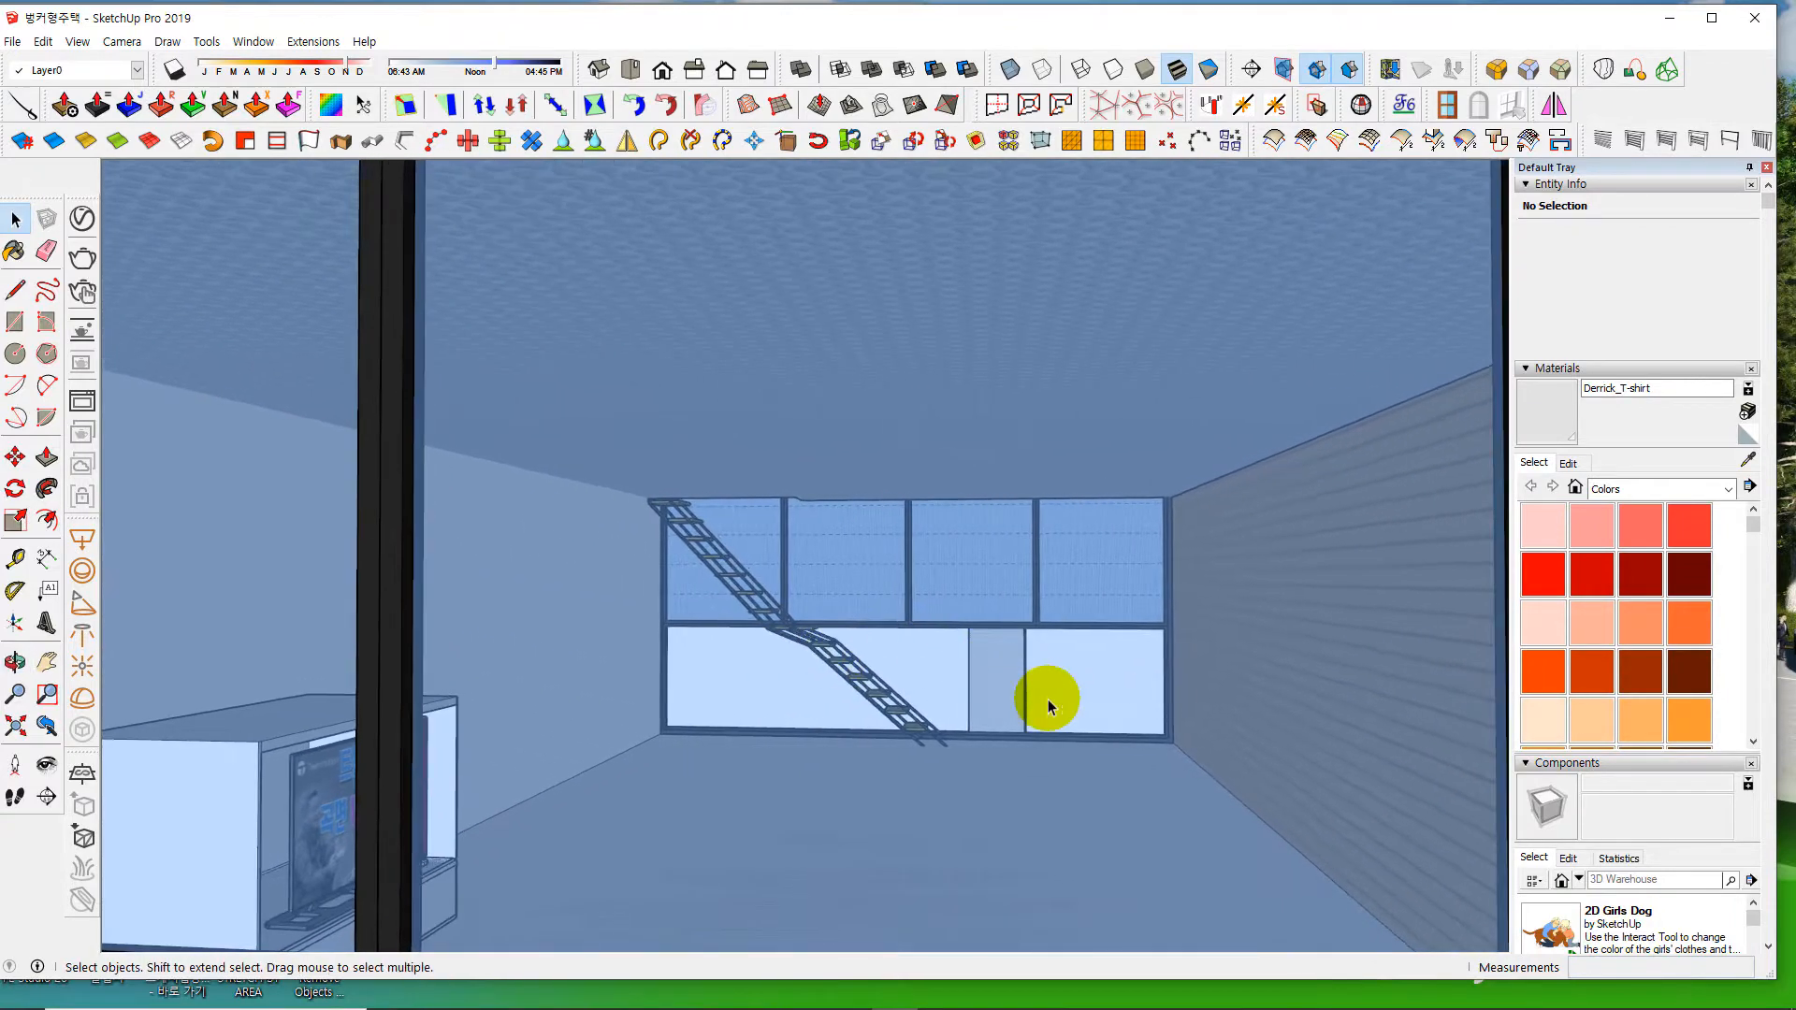
middle_click_drag(1050, 702, 906, 682)
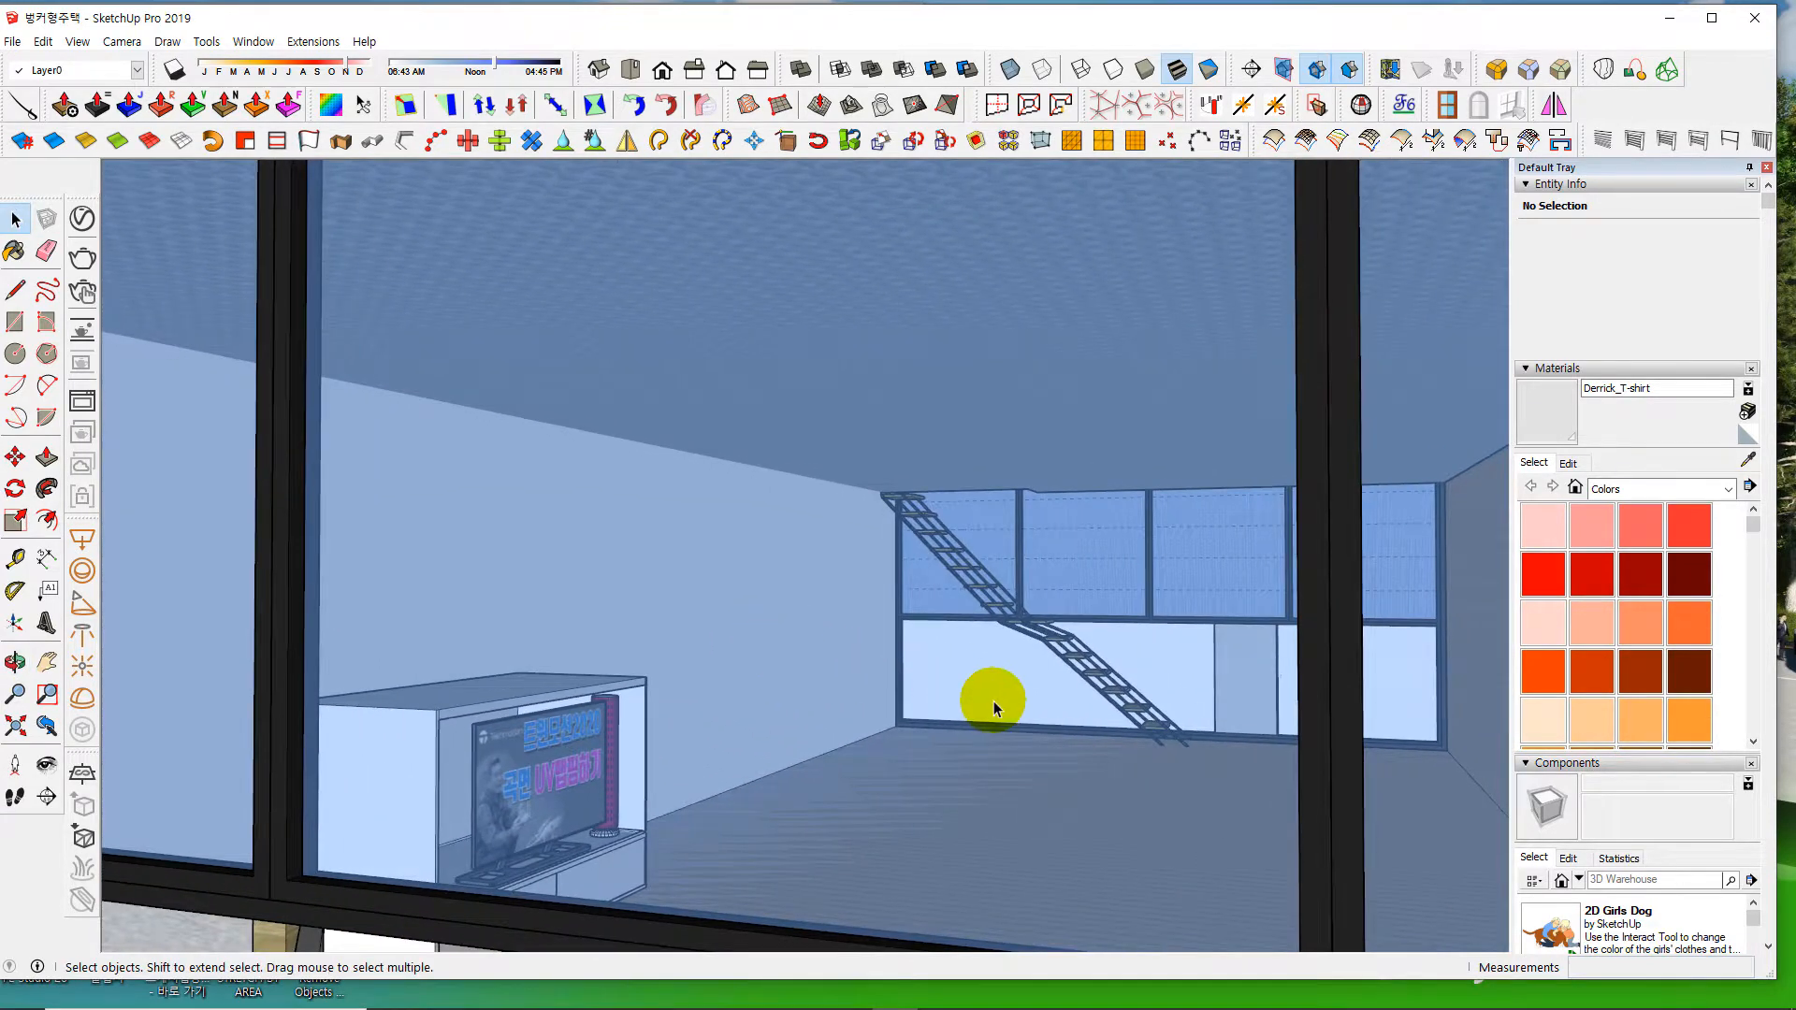
scroll(982, 698, "up", 4)
scroll(1019, 696, "up", 3)
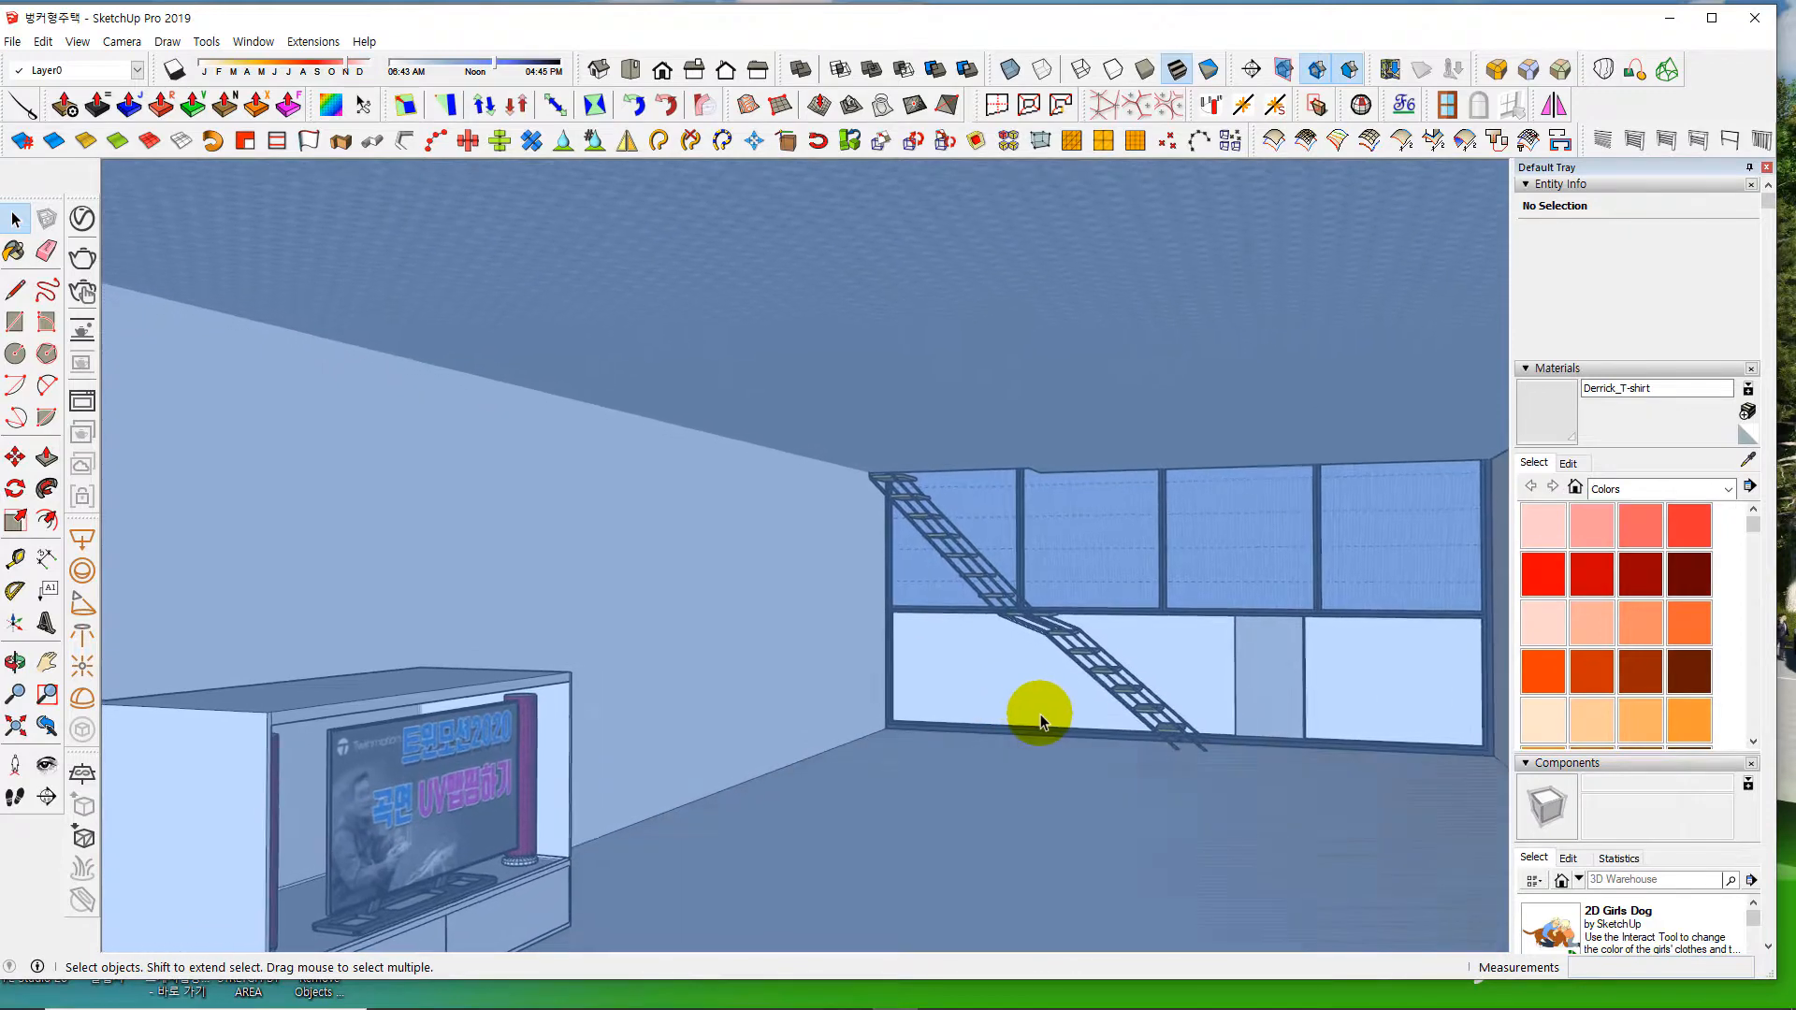
scroll(1055, 711, "down", 2)
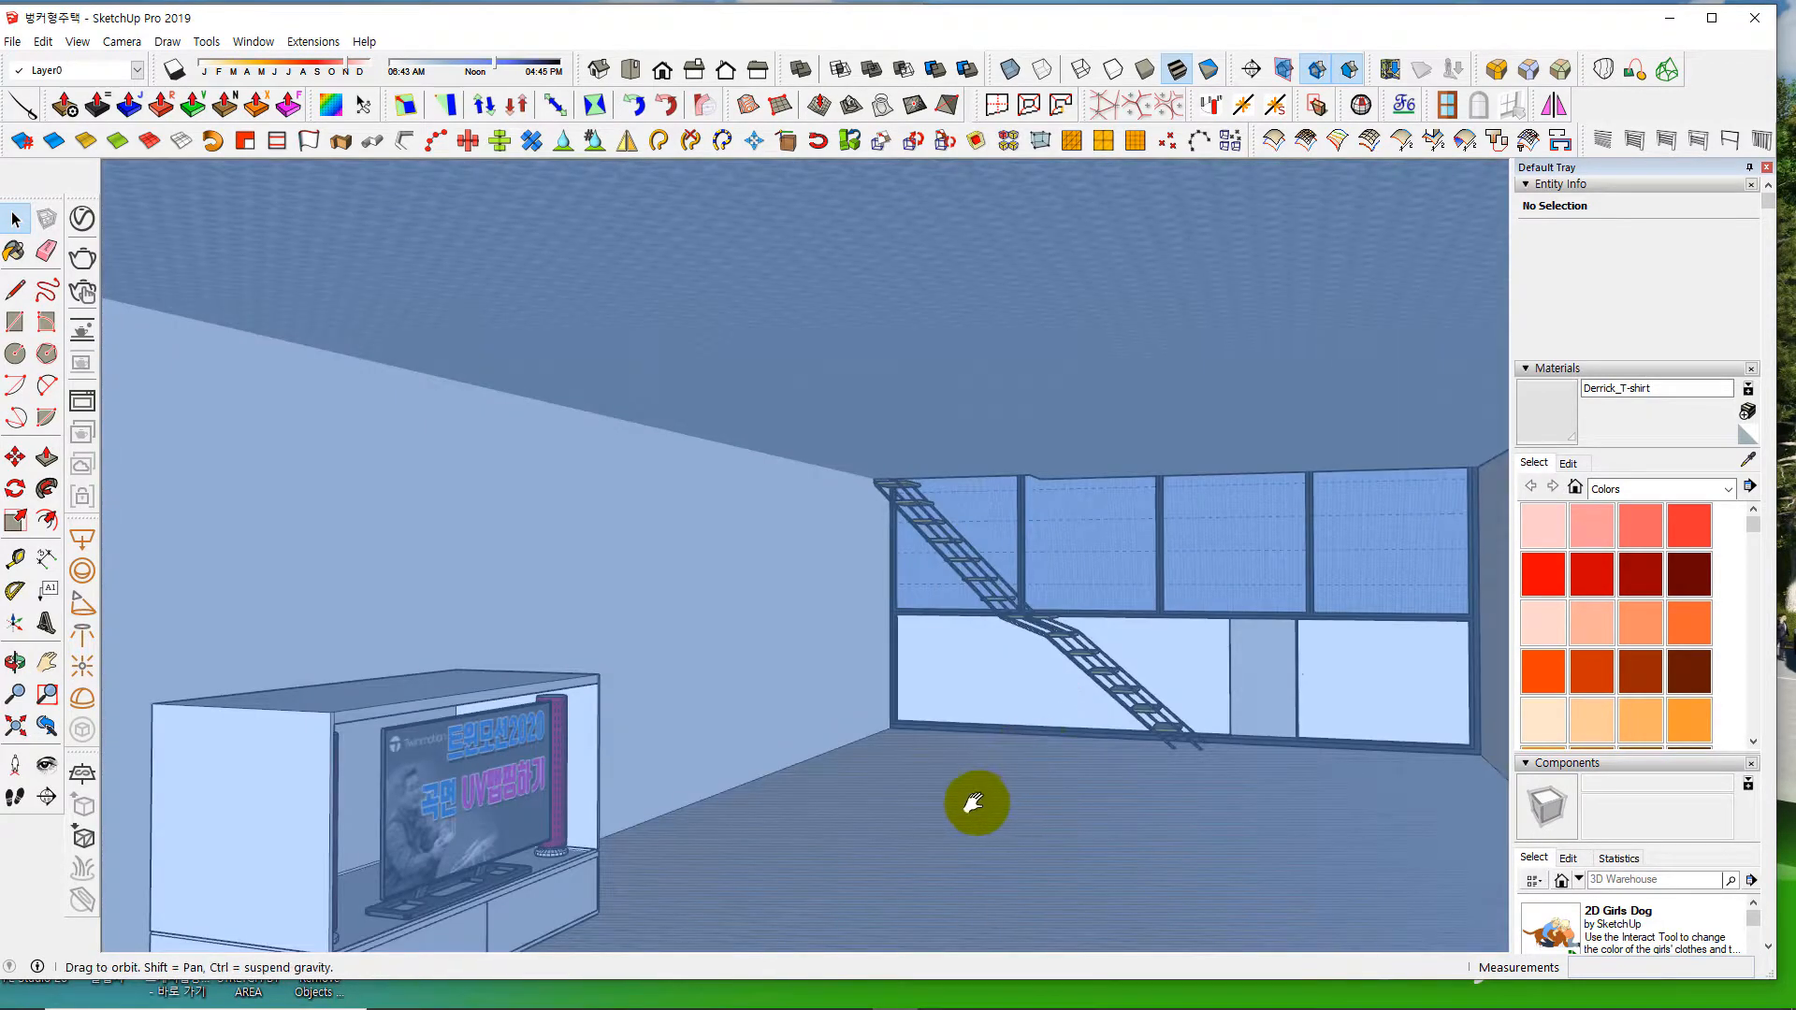
middle_click_drag(972, 801, 791, 732)
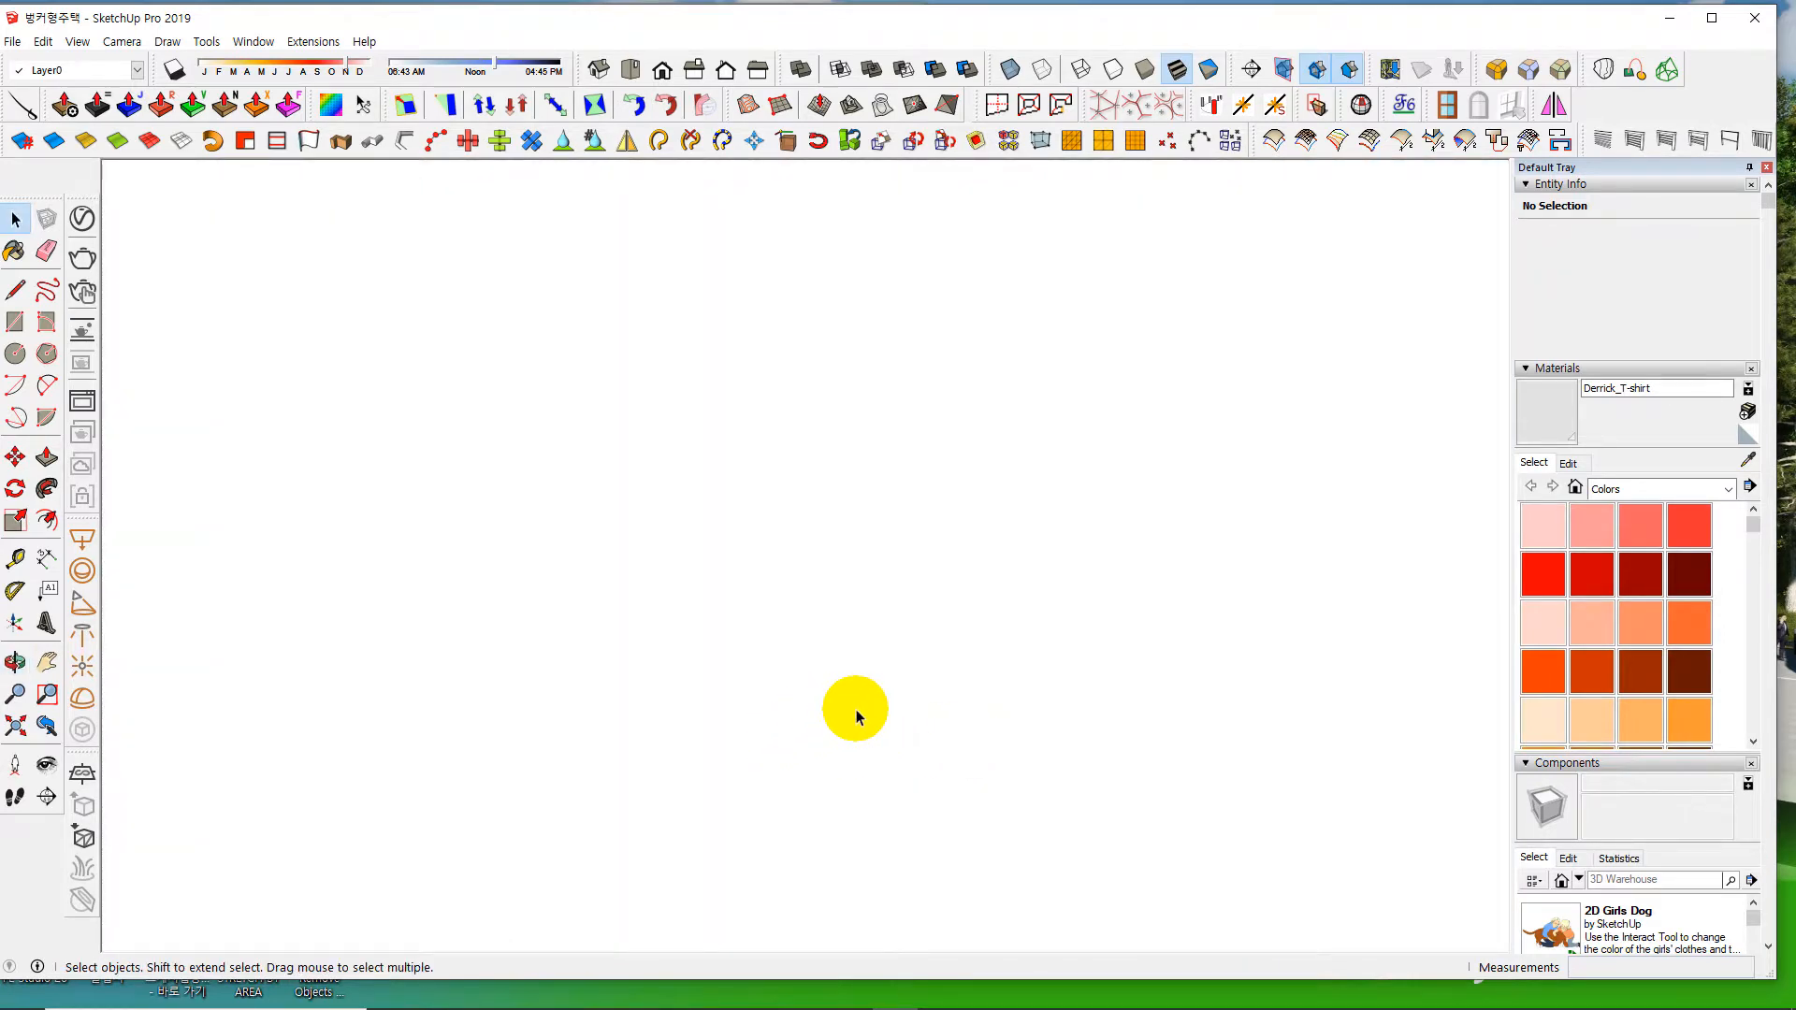
- Bring the whole model back into view and inspect the entrance facade with its windows, wood panels and open door
left_click(14, 729)
scroll(750, 718, "up", 4)
middle_click_drag(645, 662, 822, 609)
scroll(670, 619, "up", 6)
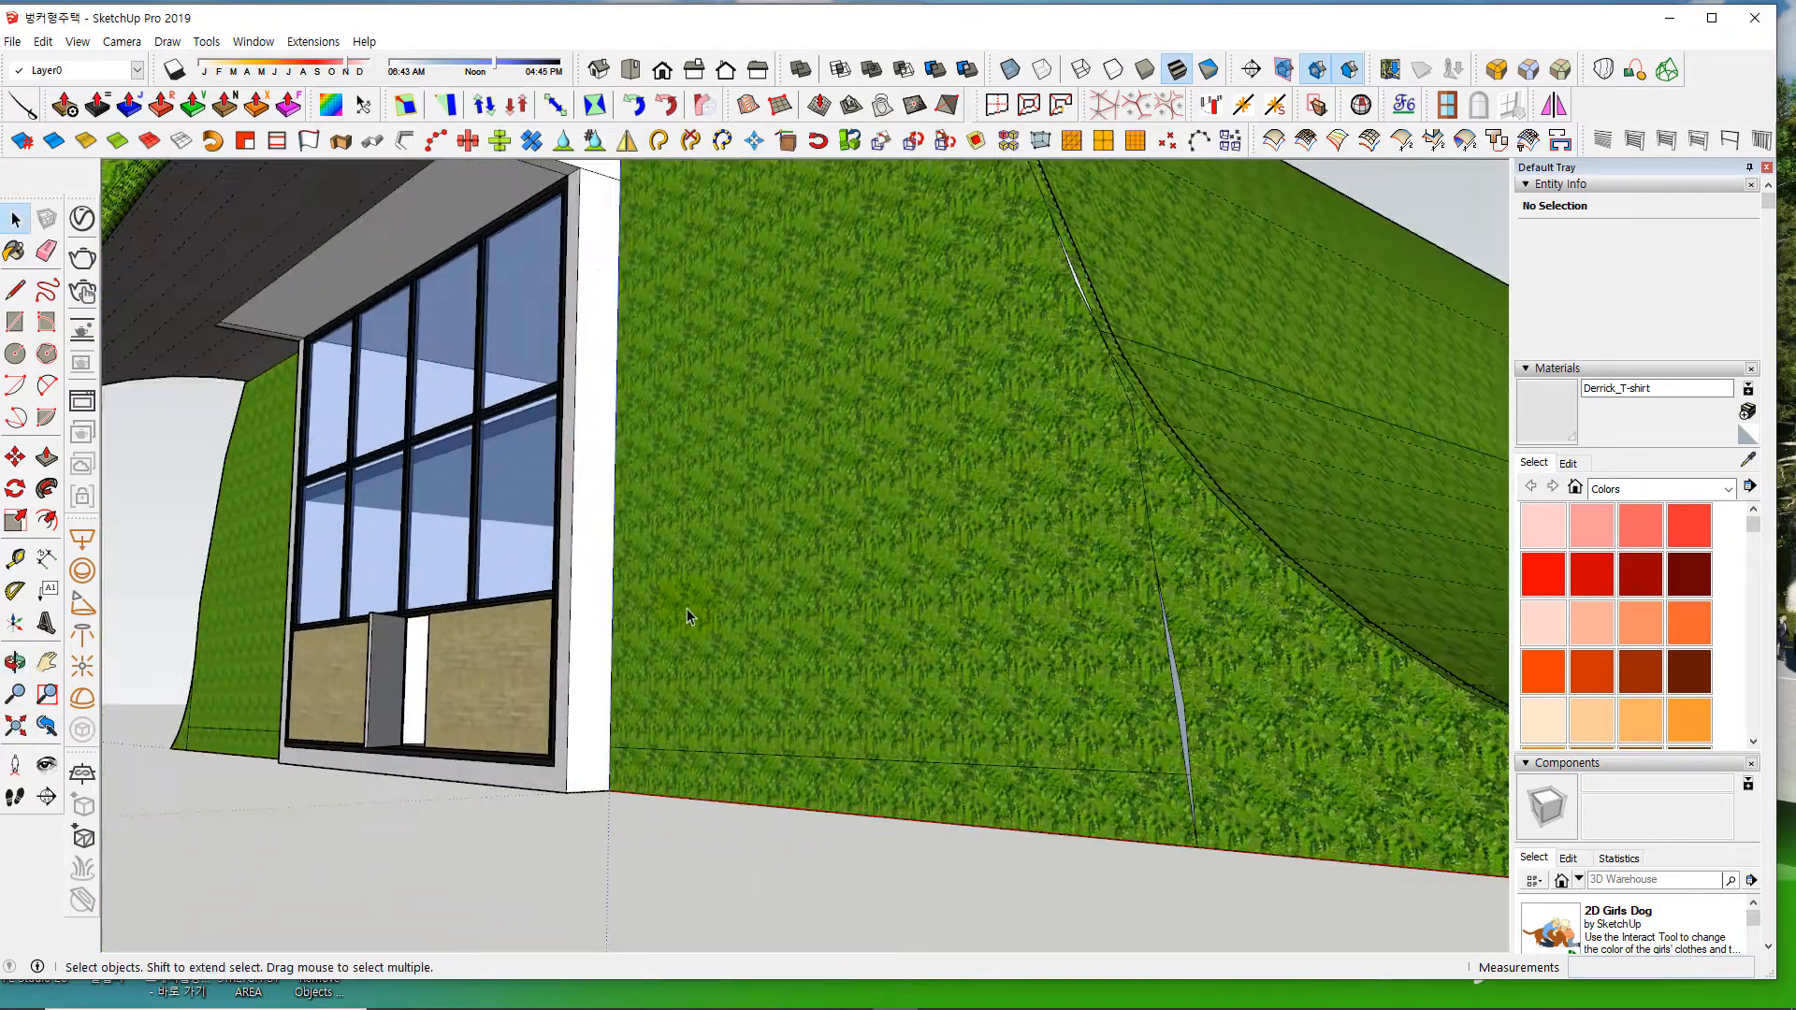
middle_click_drag(687, 615, 721, 689)
scroll(621, 641, "up", 6)
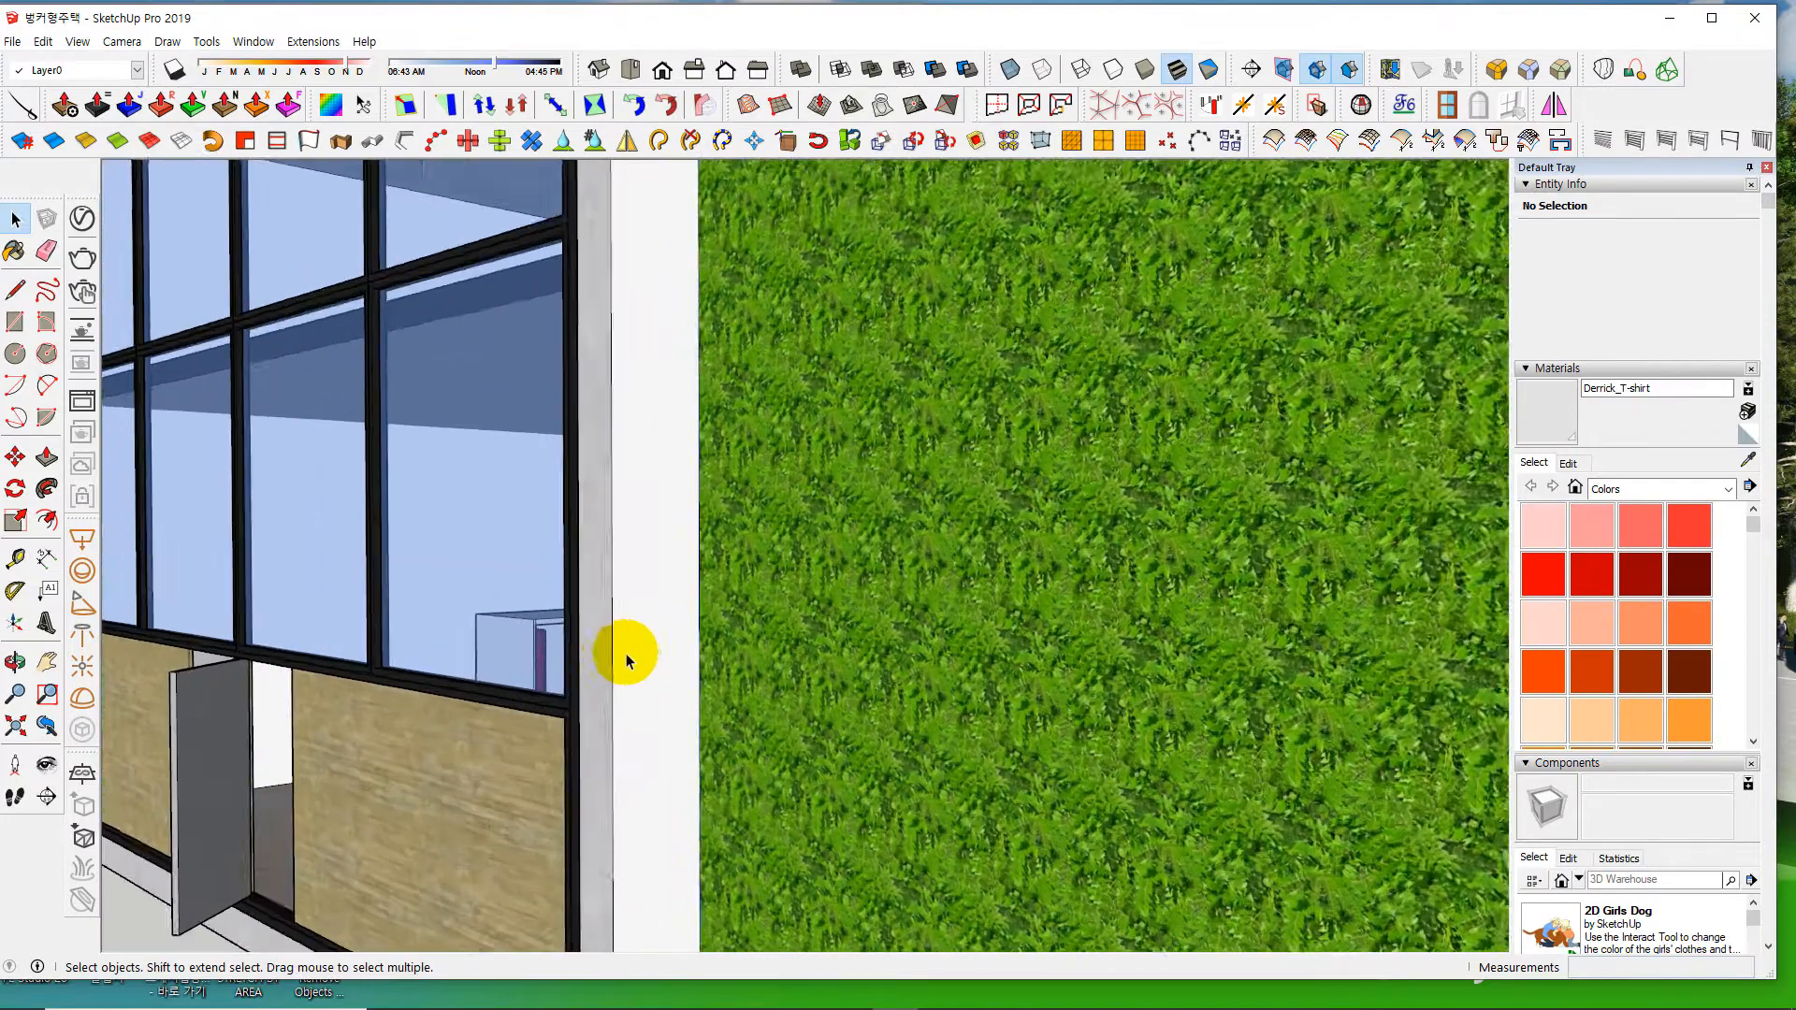
scroll(619, 655, "up", 4)
middle_click_drag(402, 643, 961, 730)
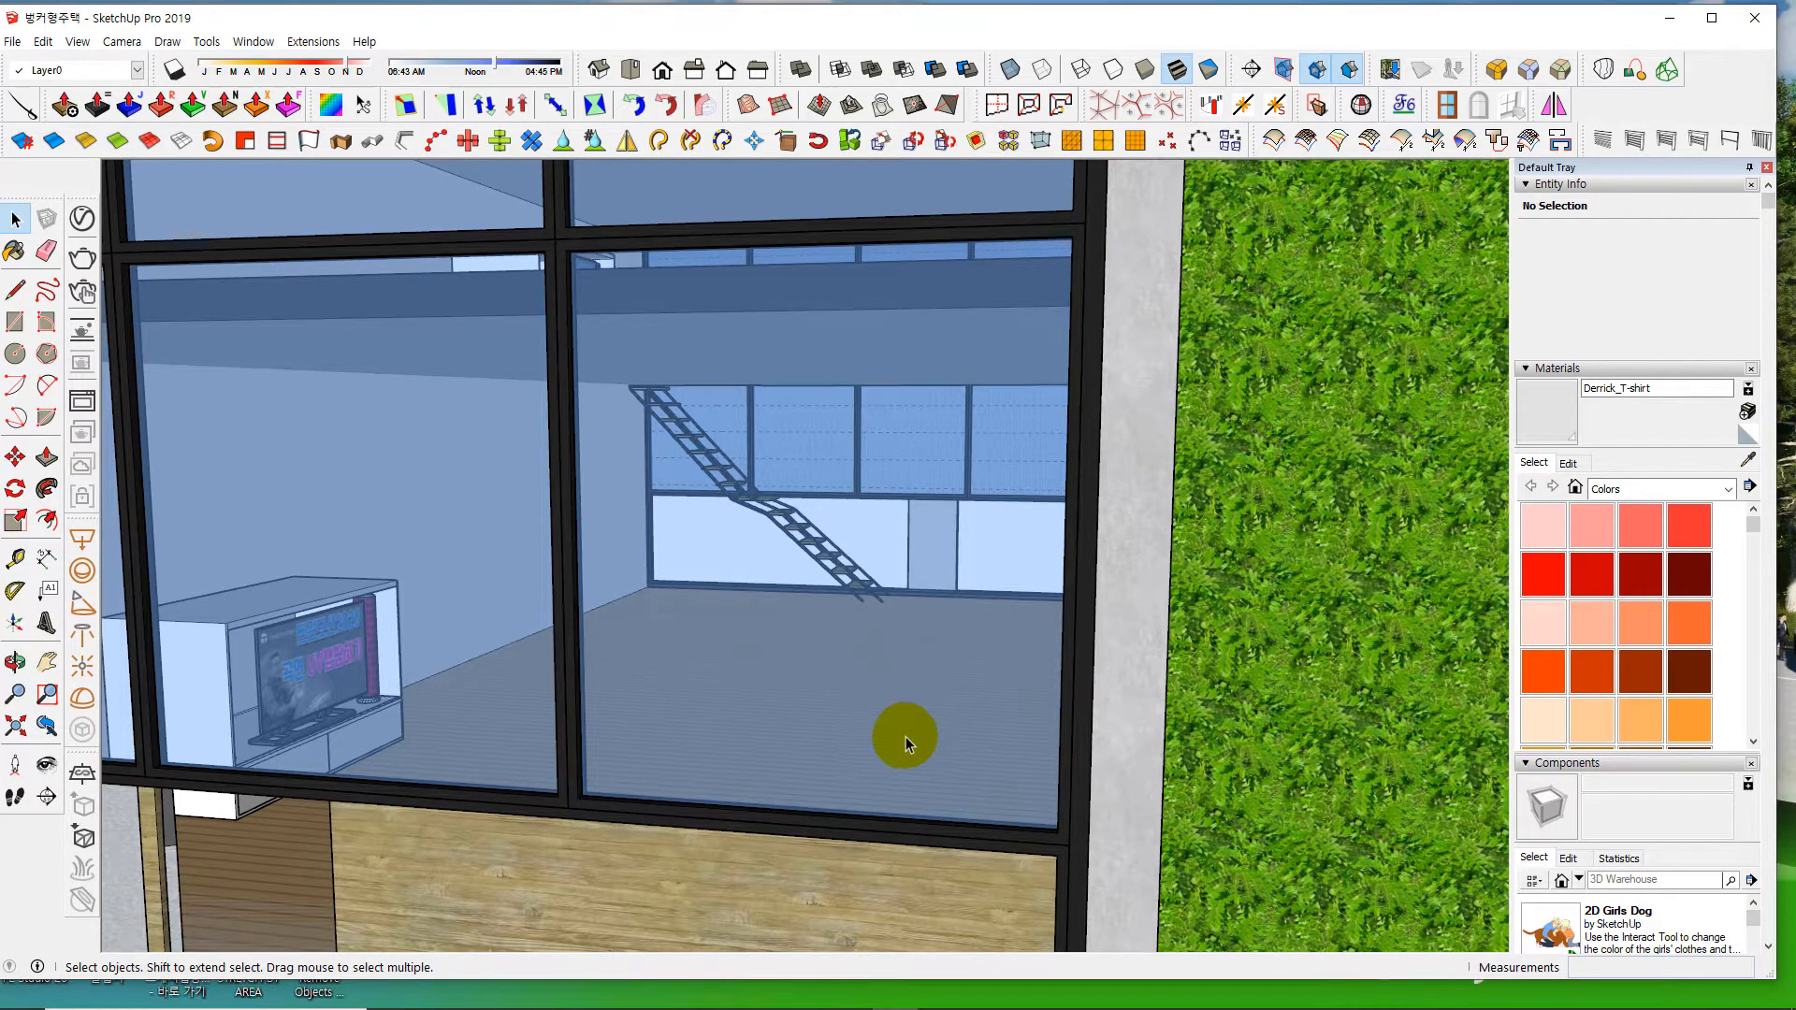
middle_click_drag(911, 759, 698, 597)
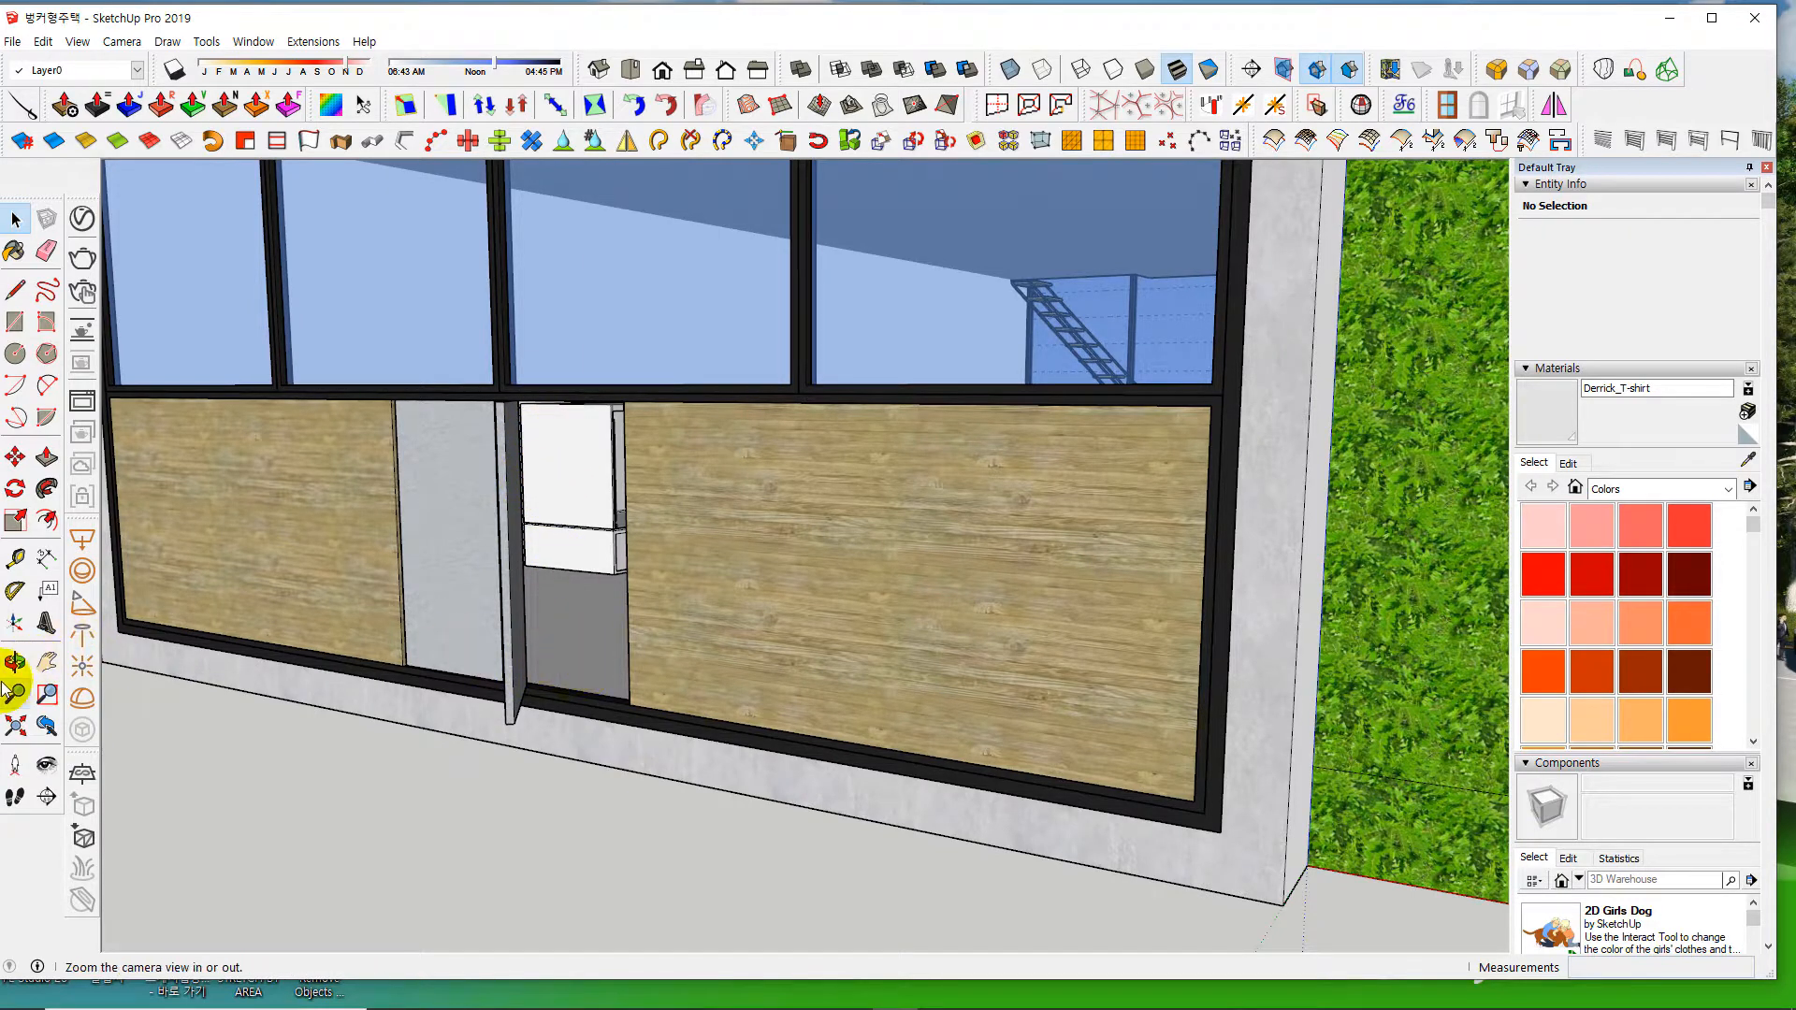
- Measure the height of the wood panel beside the entrance door with the Tape Measure tool
scroll(728, 580, "down", 5)
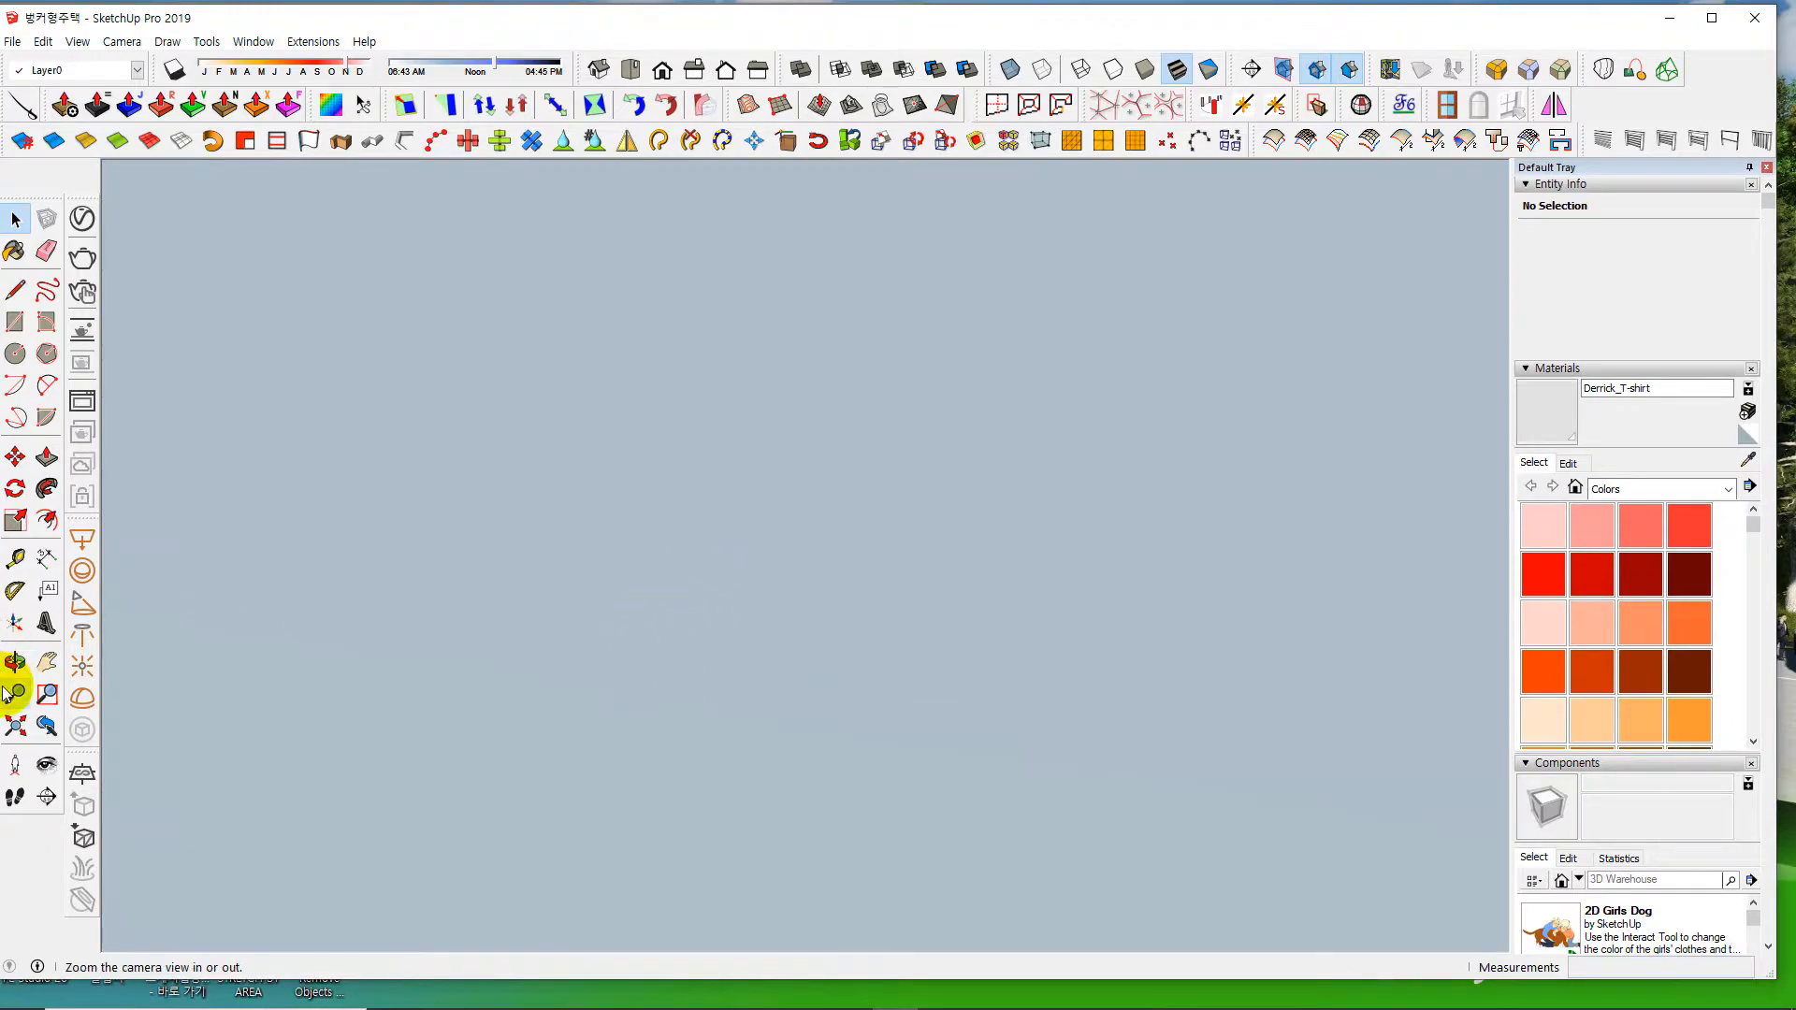
left_click(15, 725)
middle_click_drag(723, 666, 485, 601)
mouse_move(623, 617)
middle_mouse_down()
mouse_move(666, 609)
mouse_move(674, 629)
mouse_move(611, 613)
middle_mouse_up()
scroll(673, 628, "up", 10)
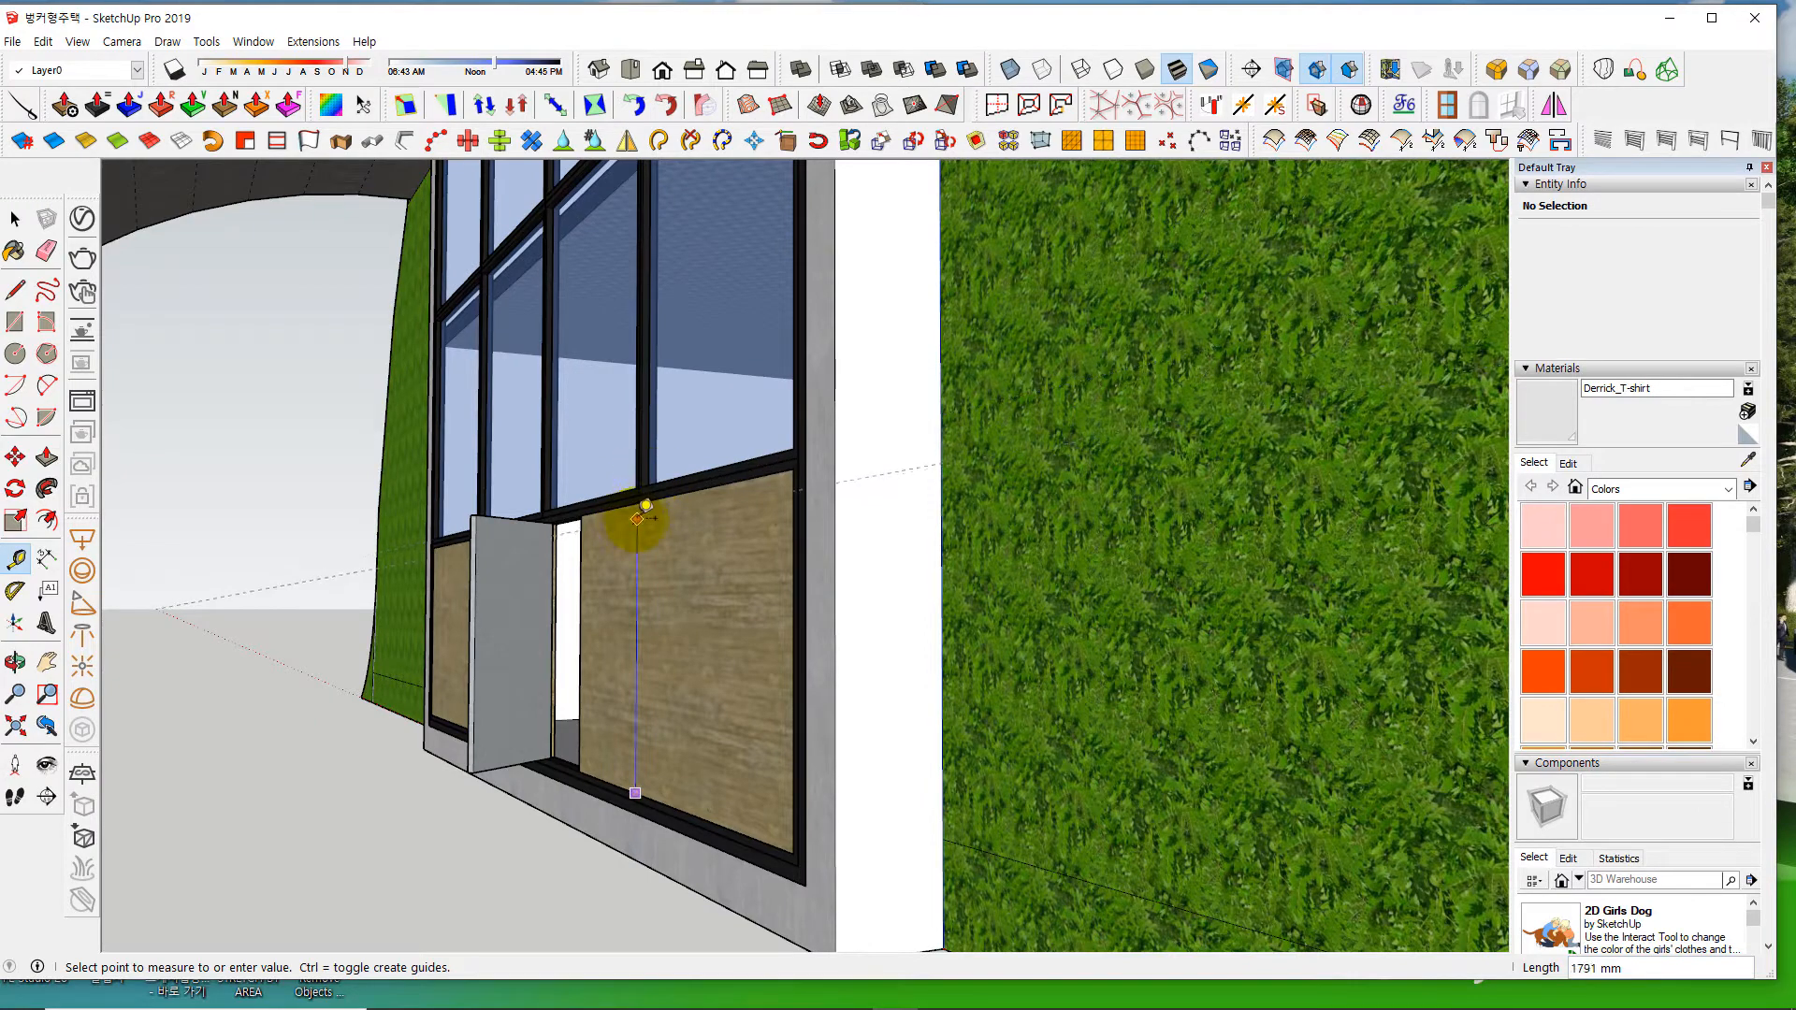
key("space")
- Inspect the tall two-tier glazing and the canopy above the entrance facade
middle_click_drag(641, 513, 693, 581)
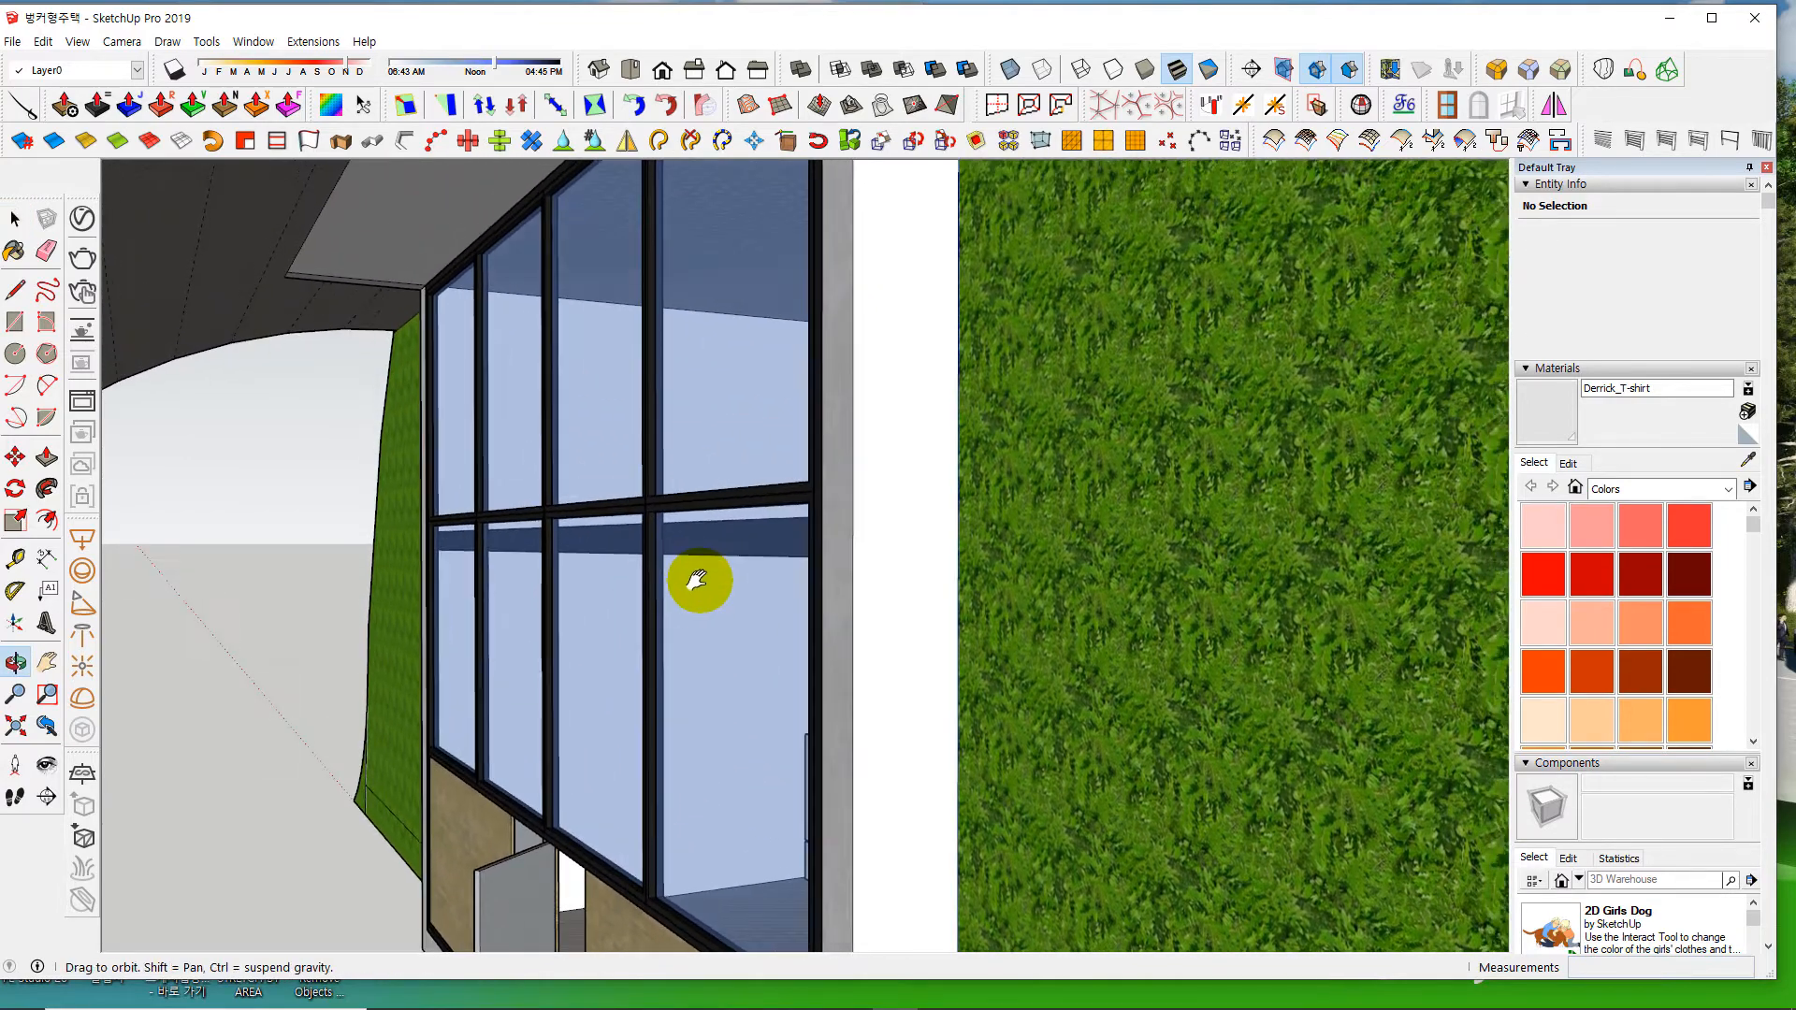
middle_click_drag(842, 489, 789, 473)
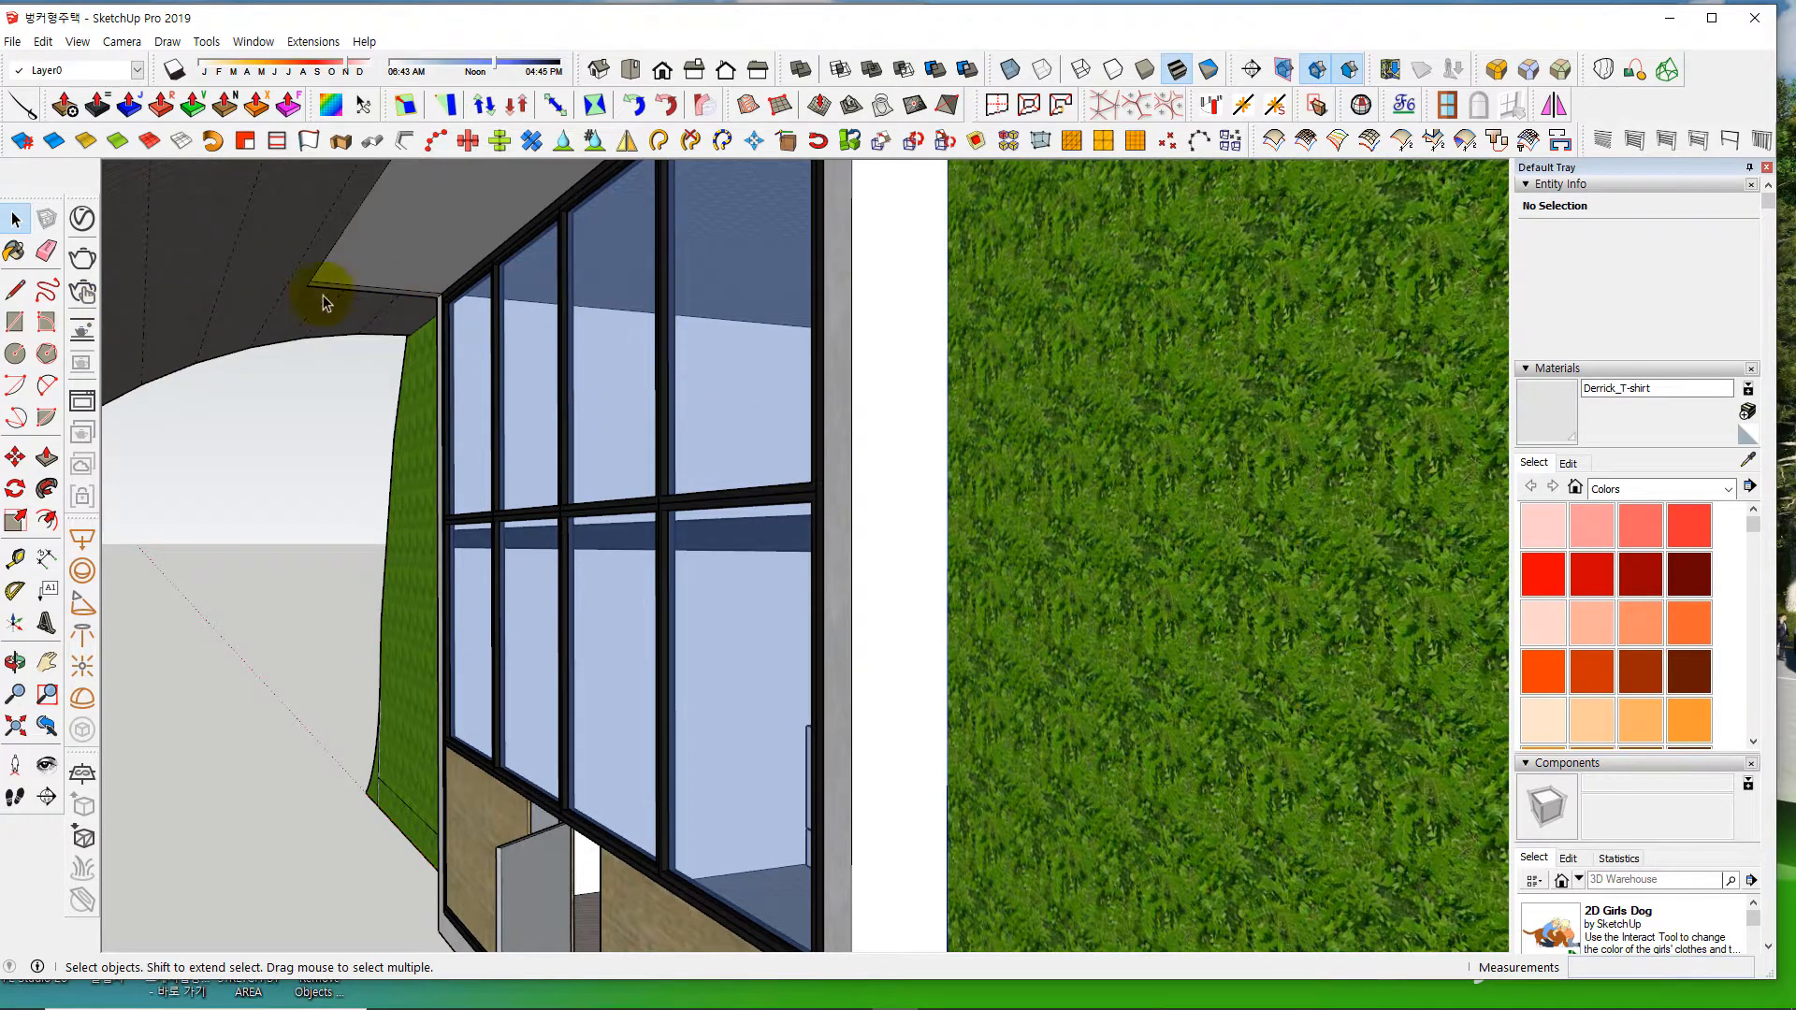
scroll(709, 397, "down", 1)
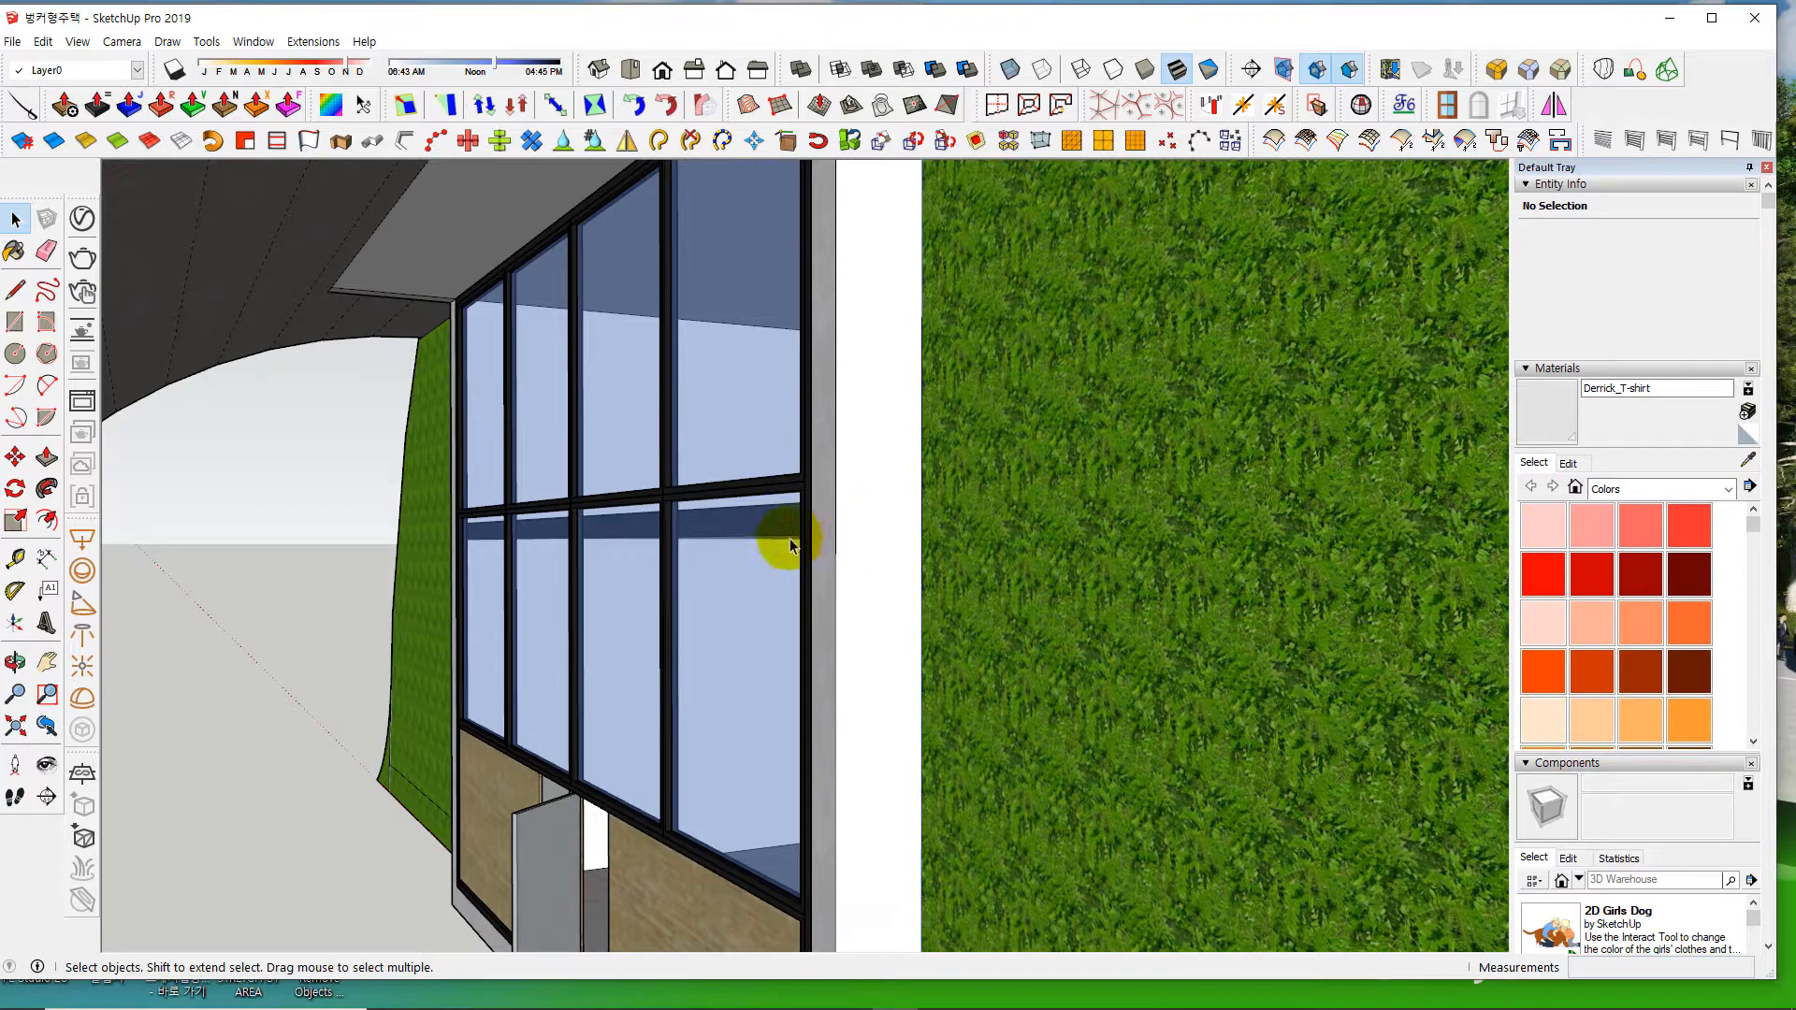
scroll(788, 535, "down", 1)
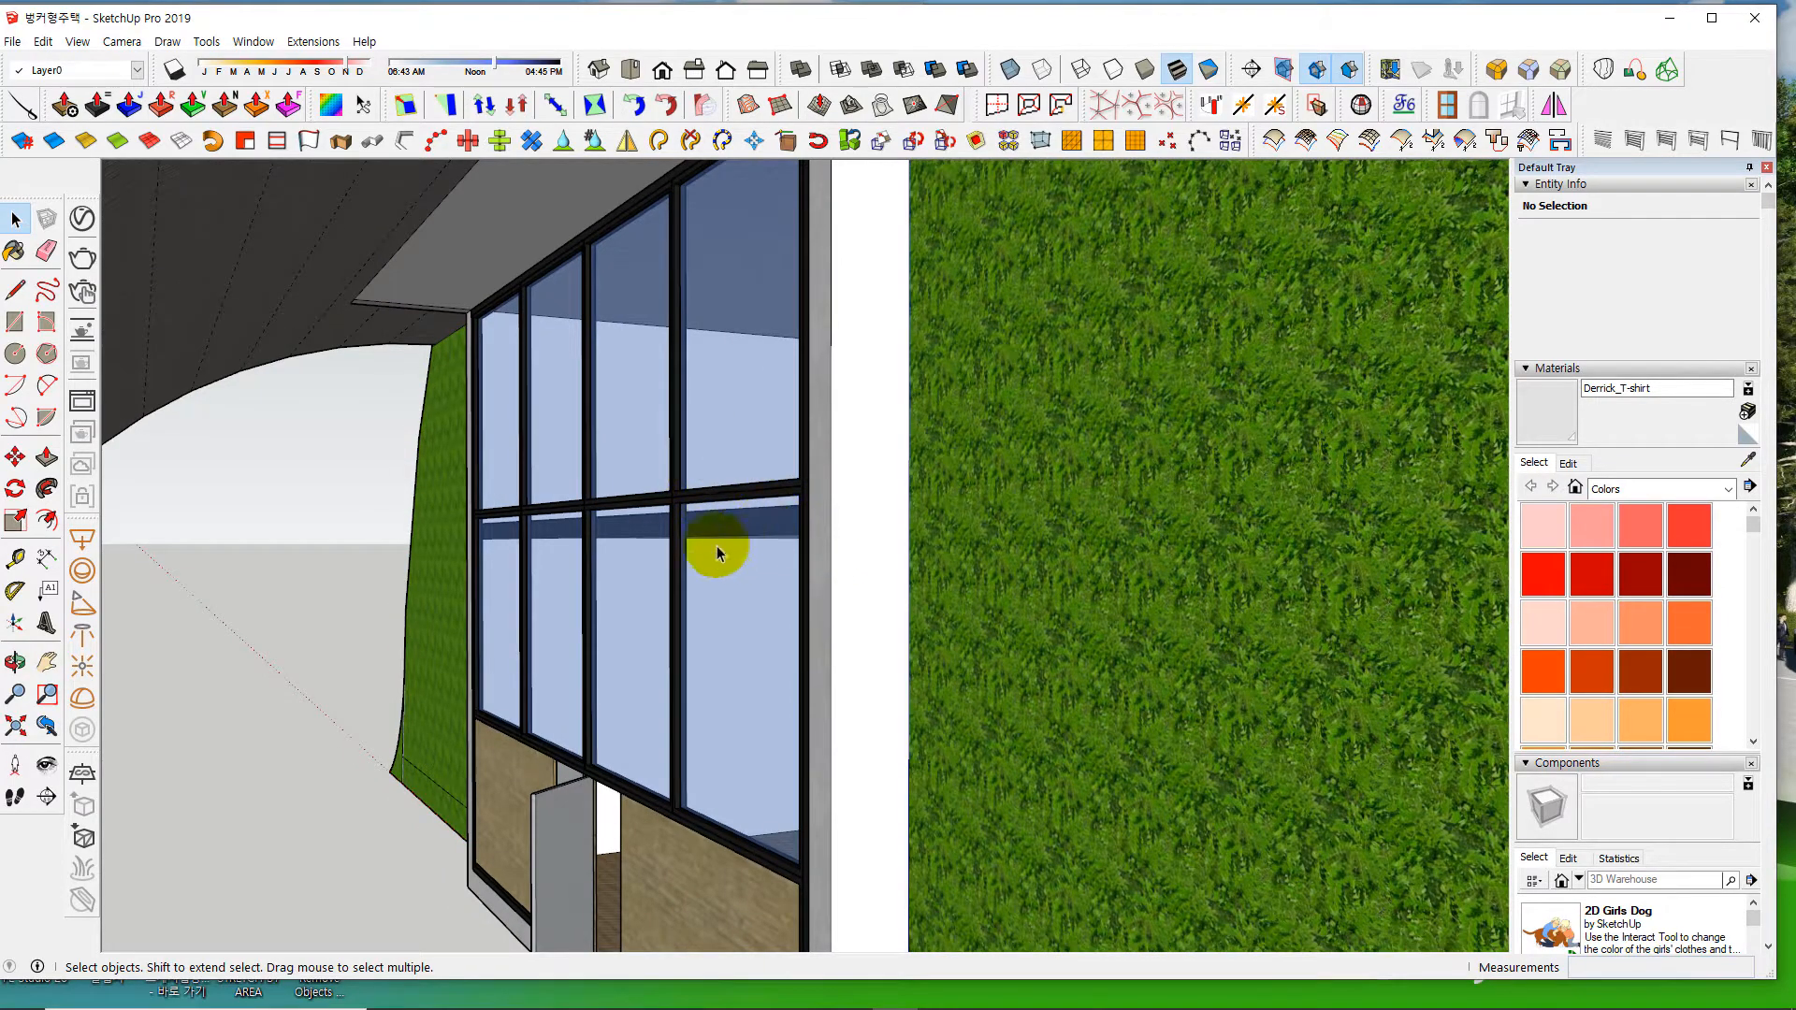
middle_click_drag(882, 609, 815, 546)
scroll(731, 533, "up", 2)
scroll(817, 541, "up", 3)
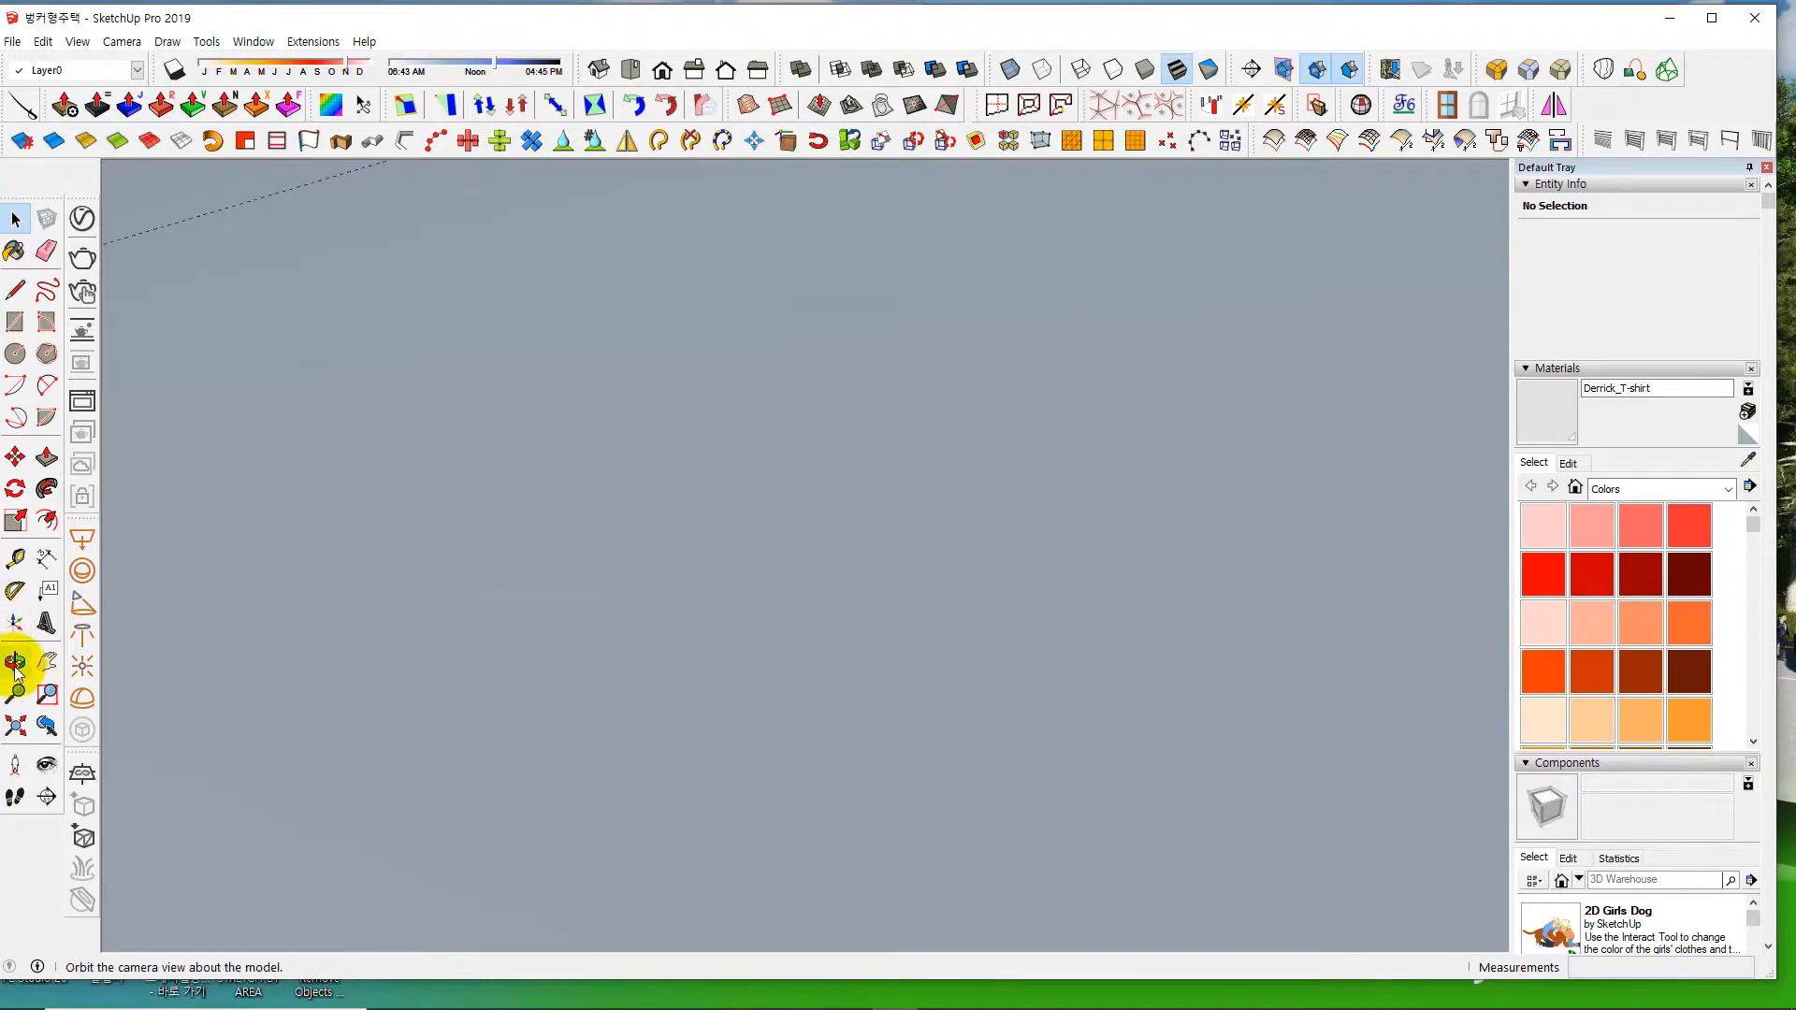
- Bring the whole model back into view and examine the exterior staircase climbing the grass slope to the roof deck
left_click(15, 725)
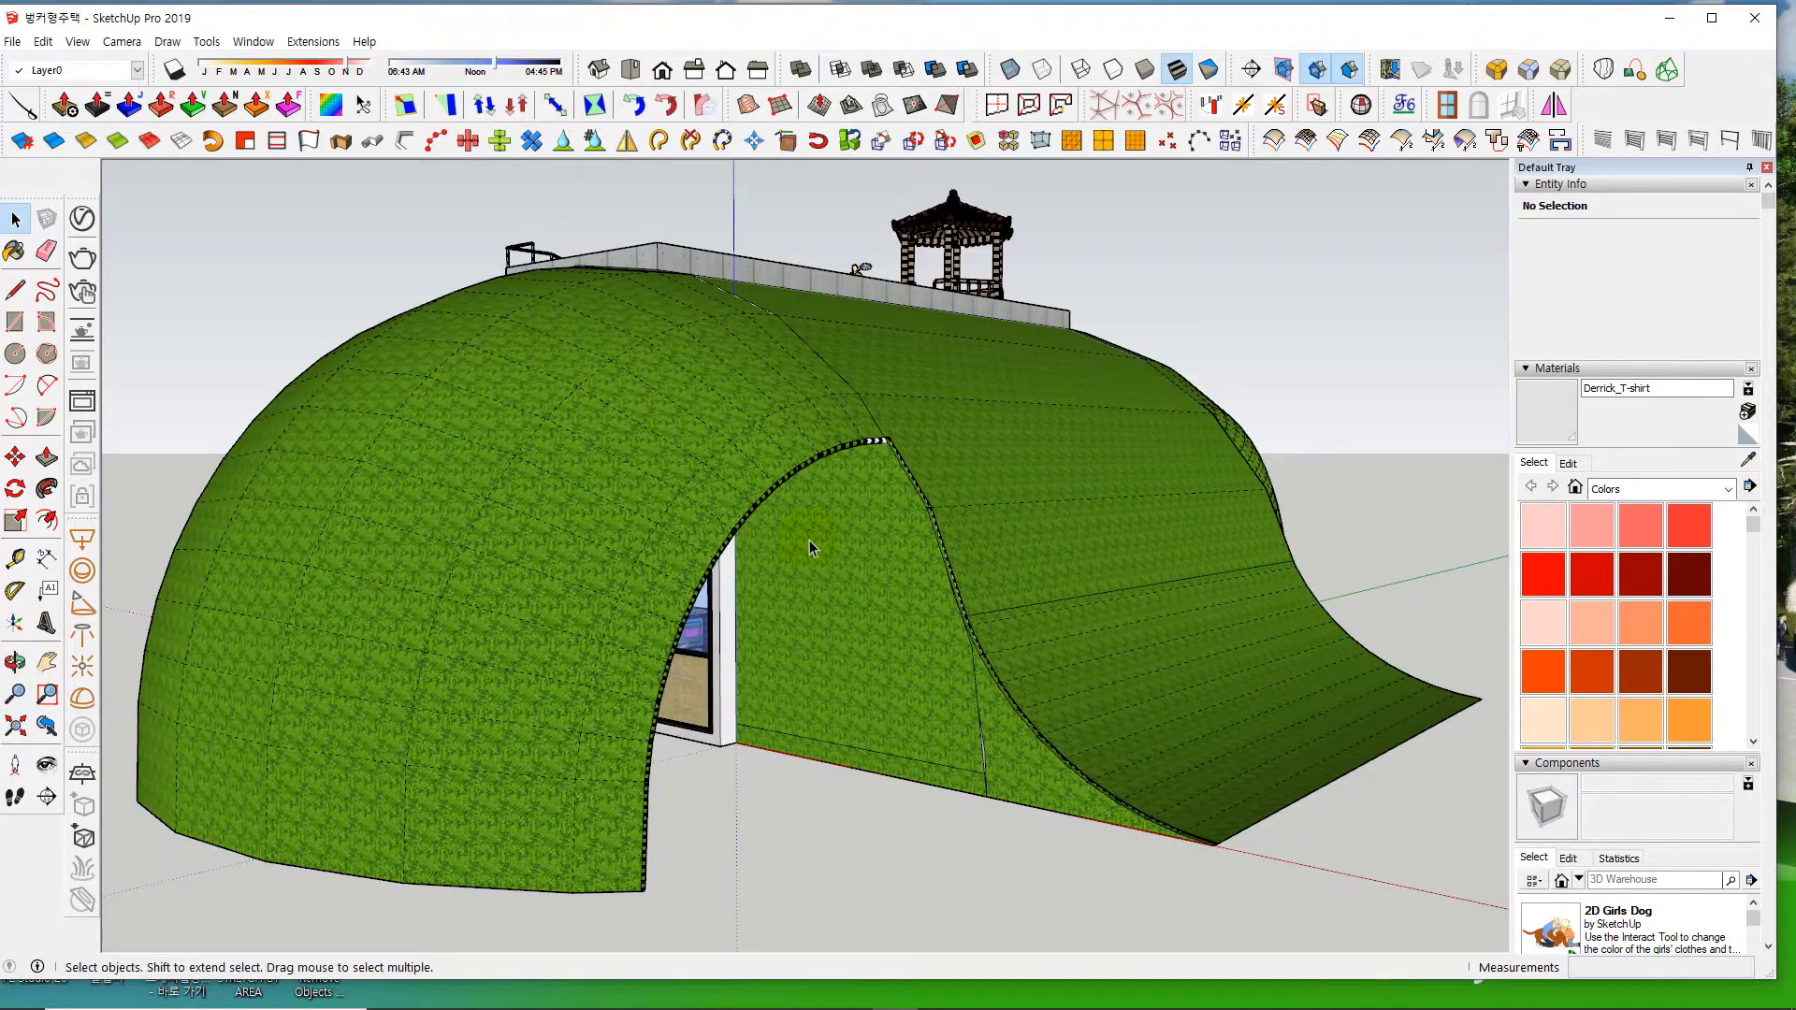
scroll(810, 540, "down", 1)
middle_click_drag(850, 466, 726, 570)
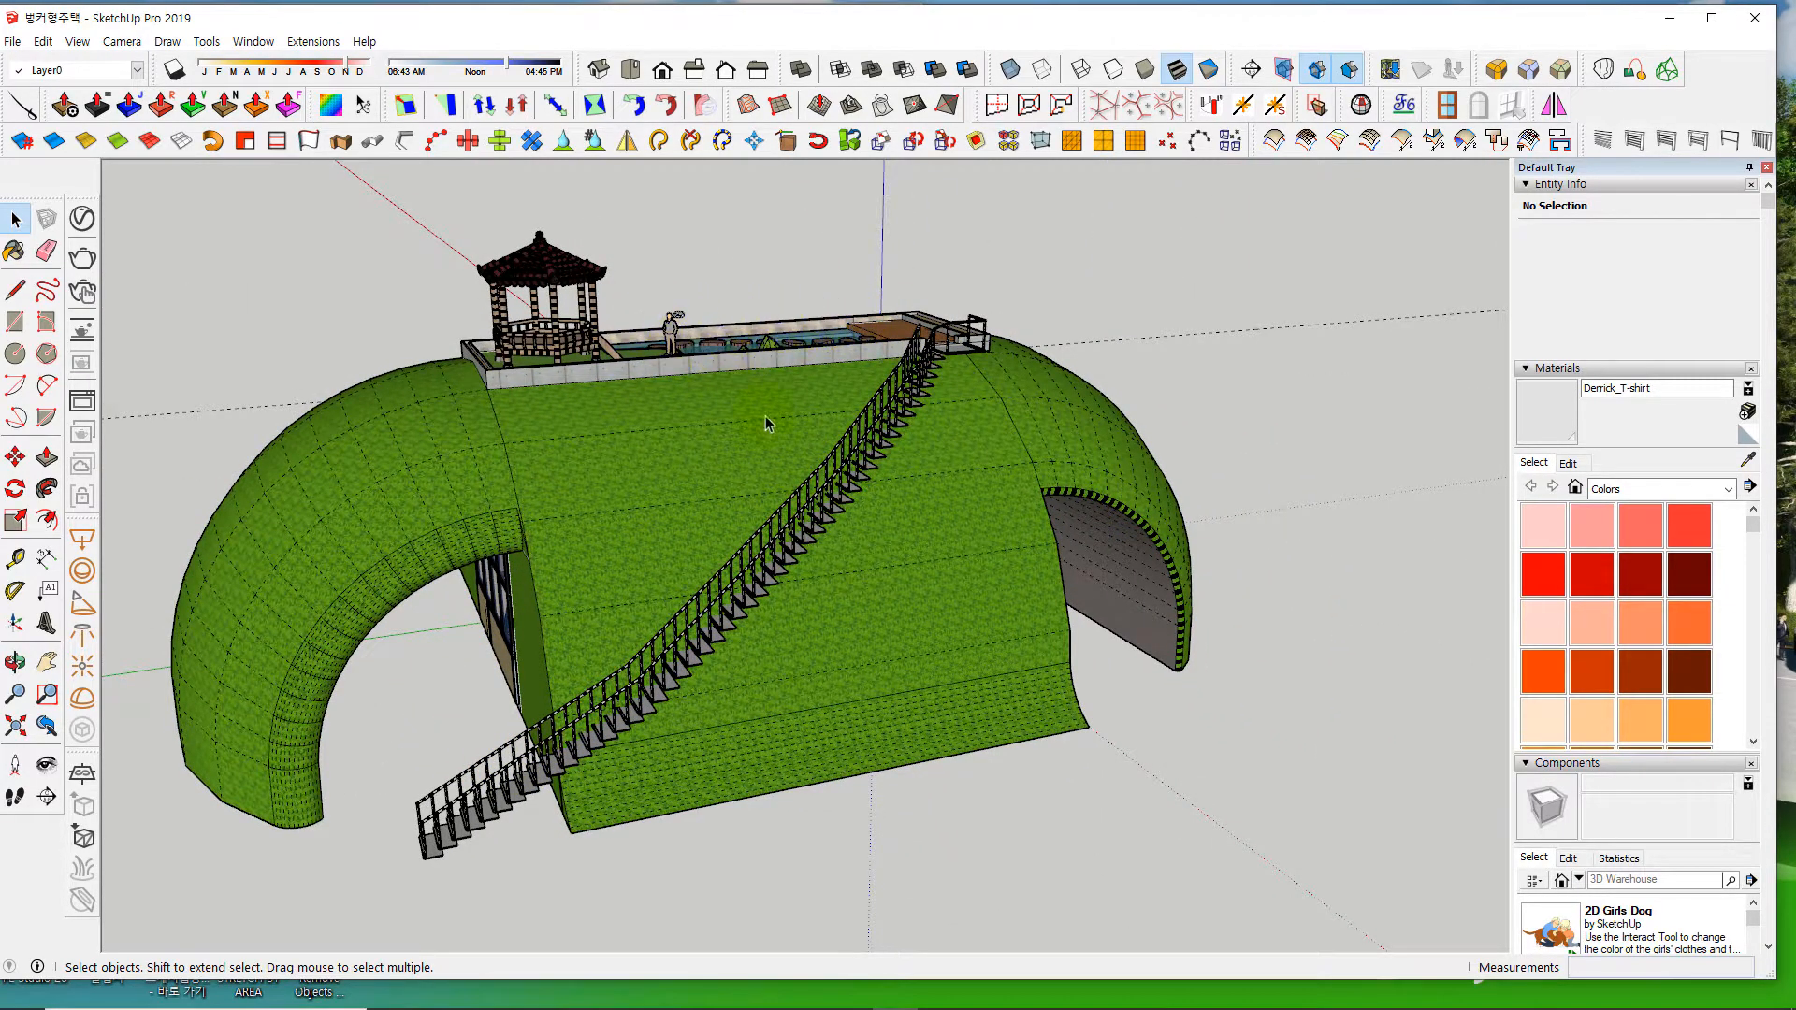
middle_click_drag(767, 440, 742, 381)
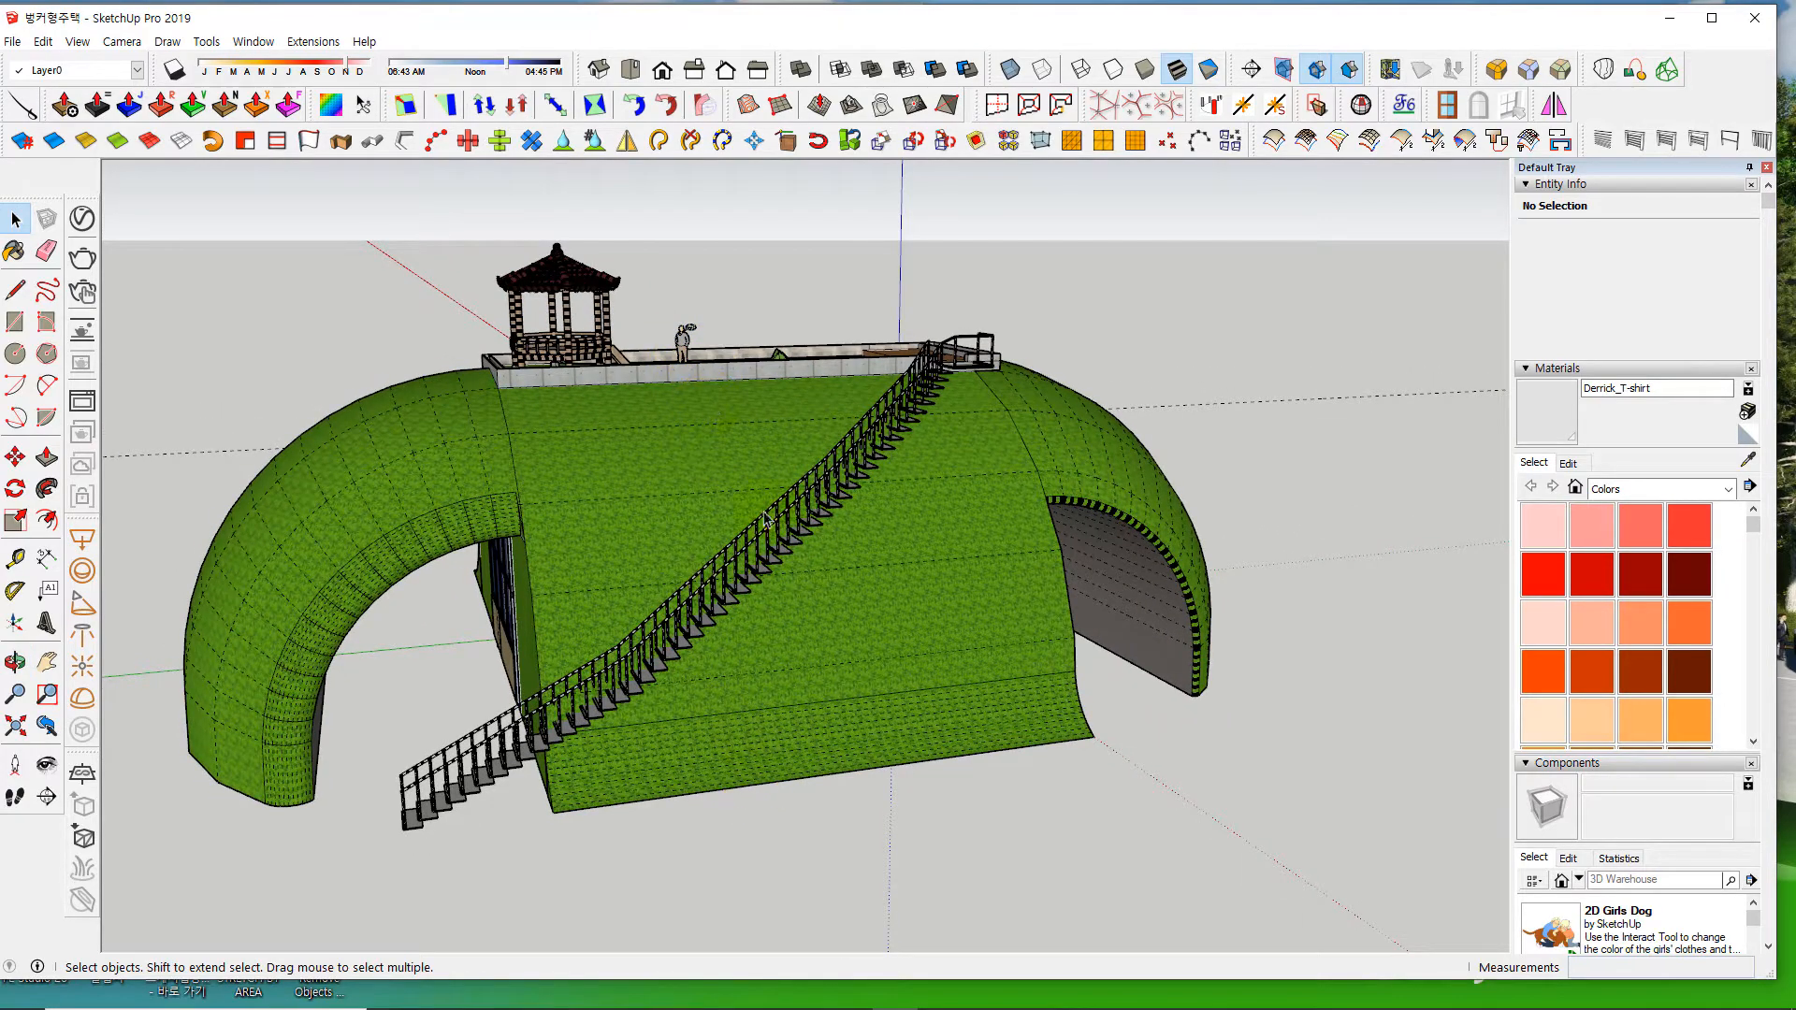
middle_click_drag(757, 597, 813, 552)
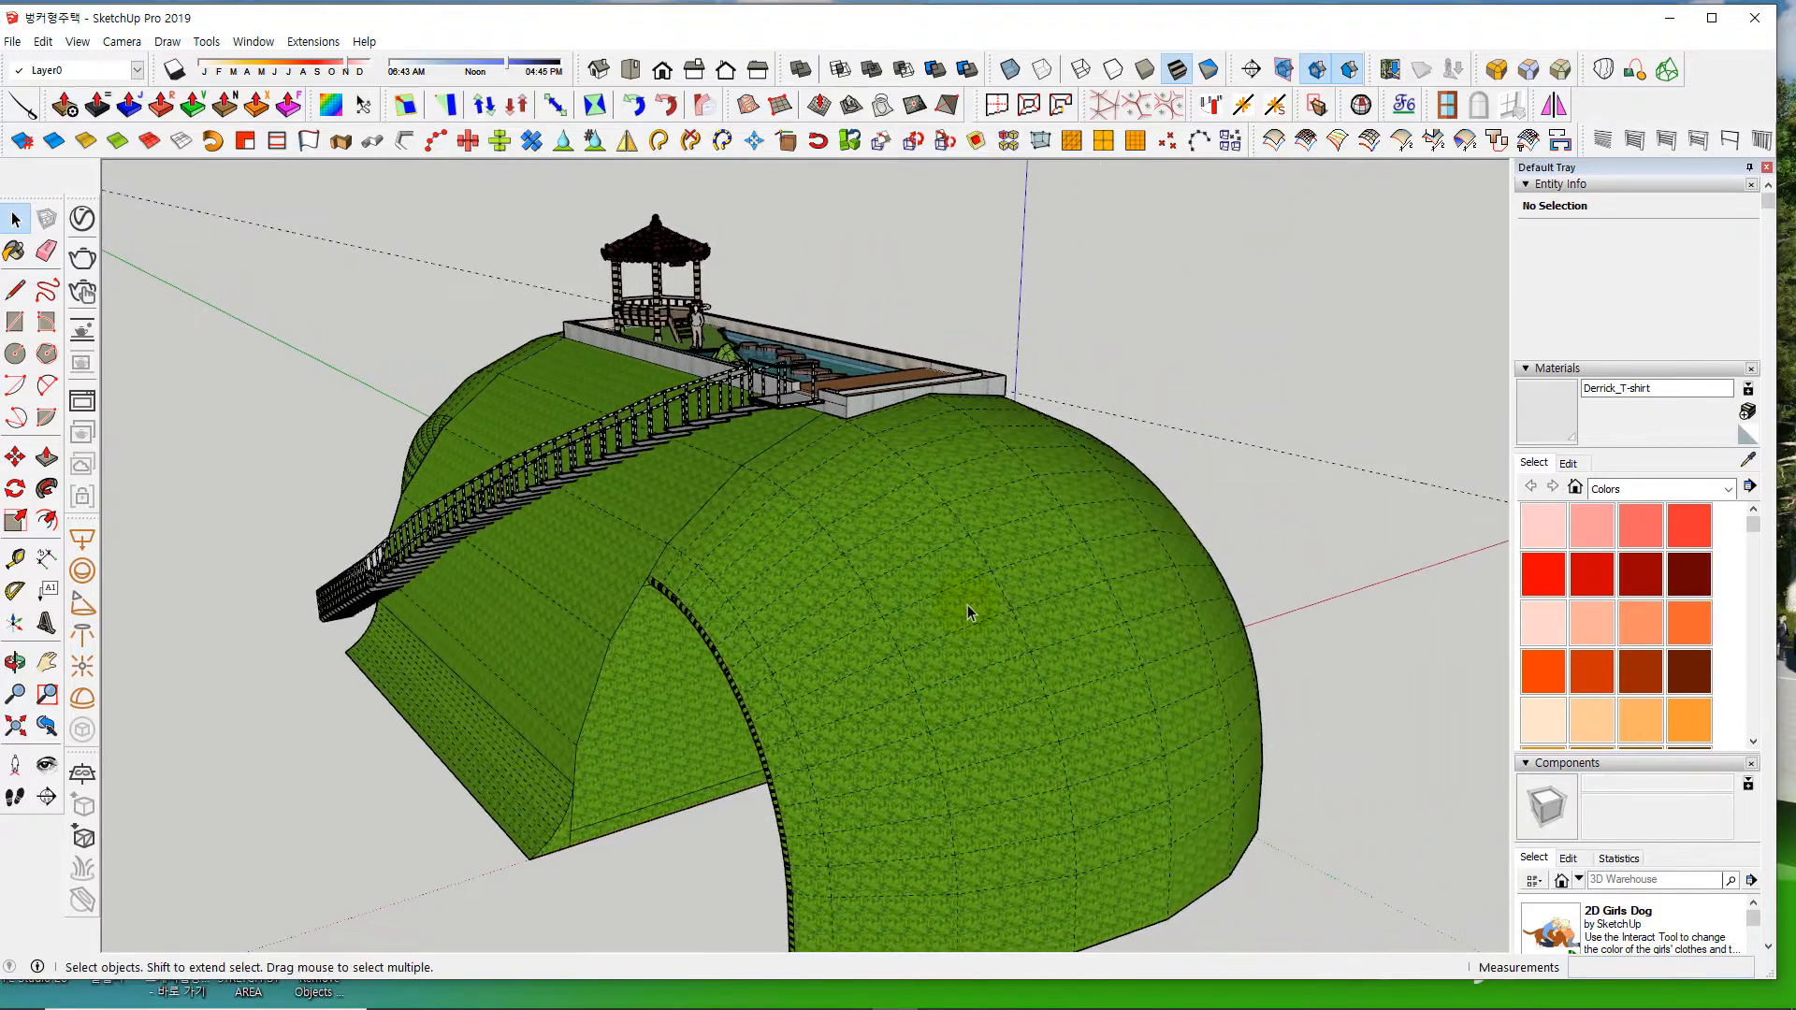
middle_click_drag(973, 613, 772, 577)
middle_click_drag(812, 504, 845, 653)
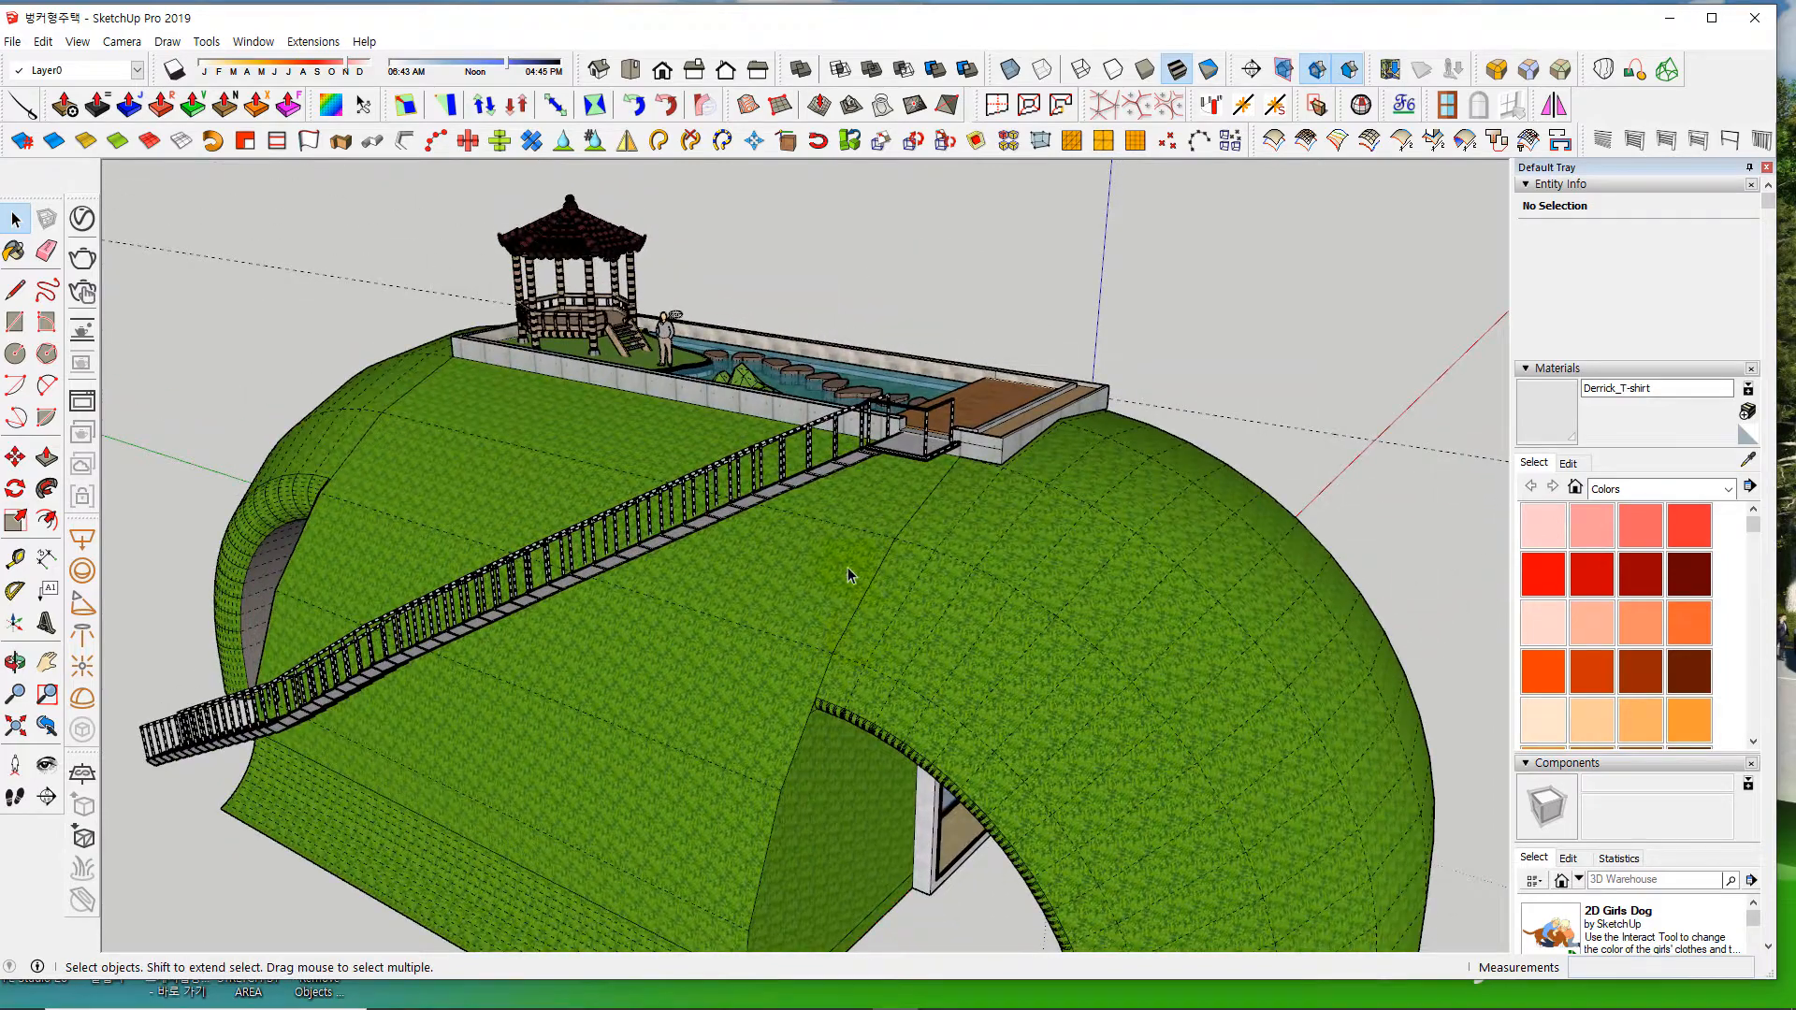
- Save the bunker house model under its existing file name
left_click(13, 41)
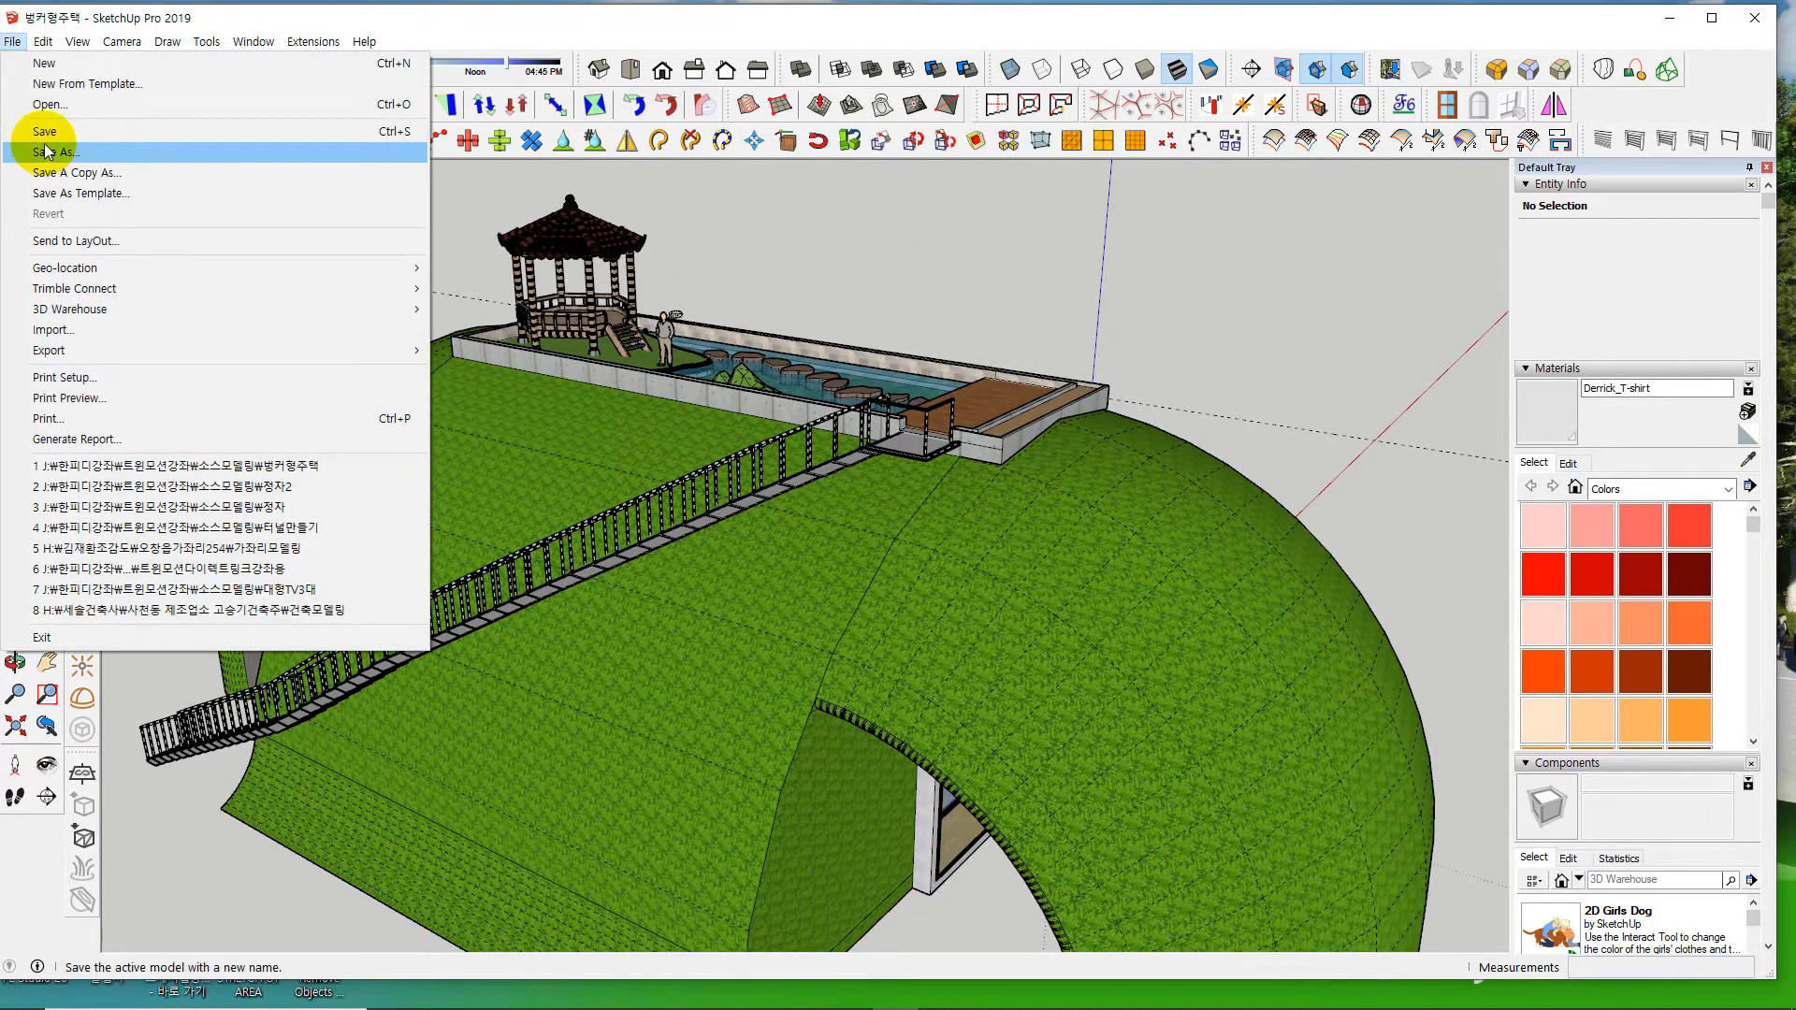
left_click(44, 131)
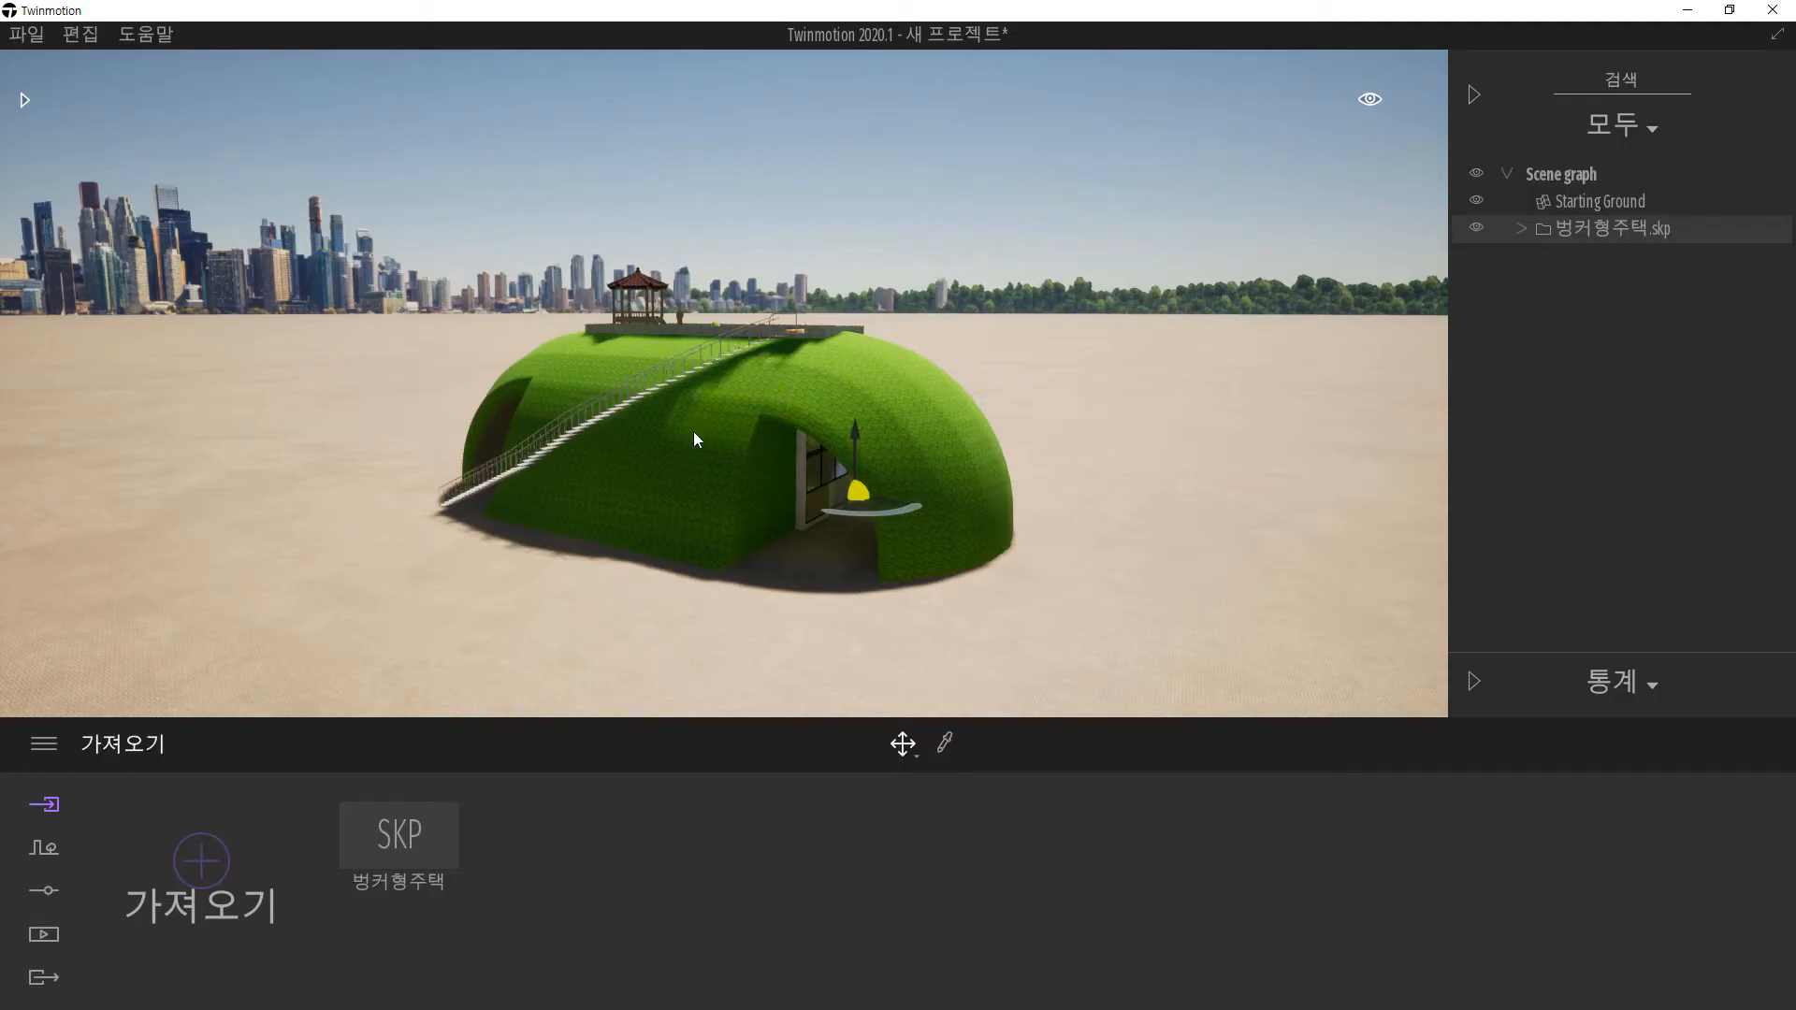
- Orbit around the imported bunker house and examine its grass shell, rooftop pool, pavilion and exterior staircase
scroll(666, 421, "up", 3)
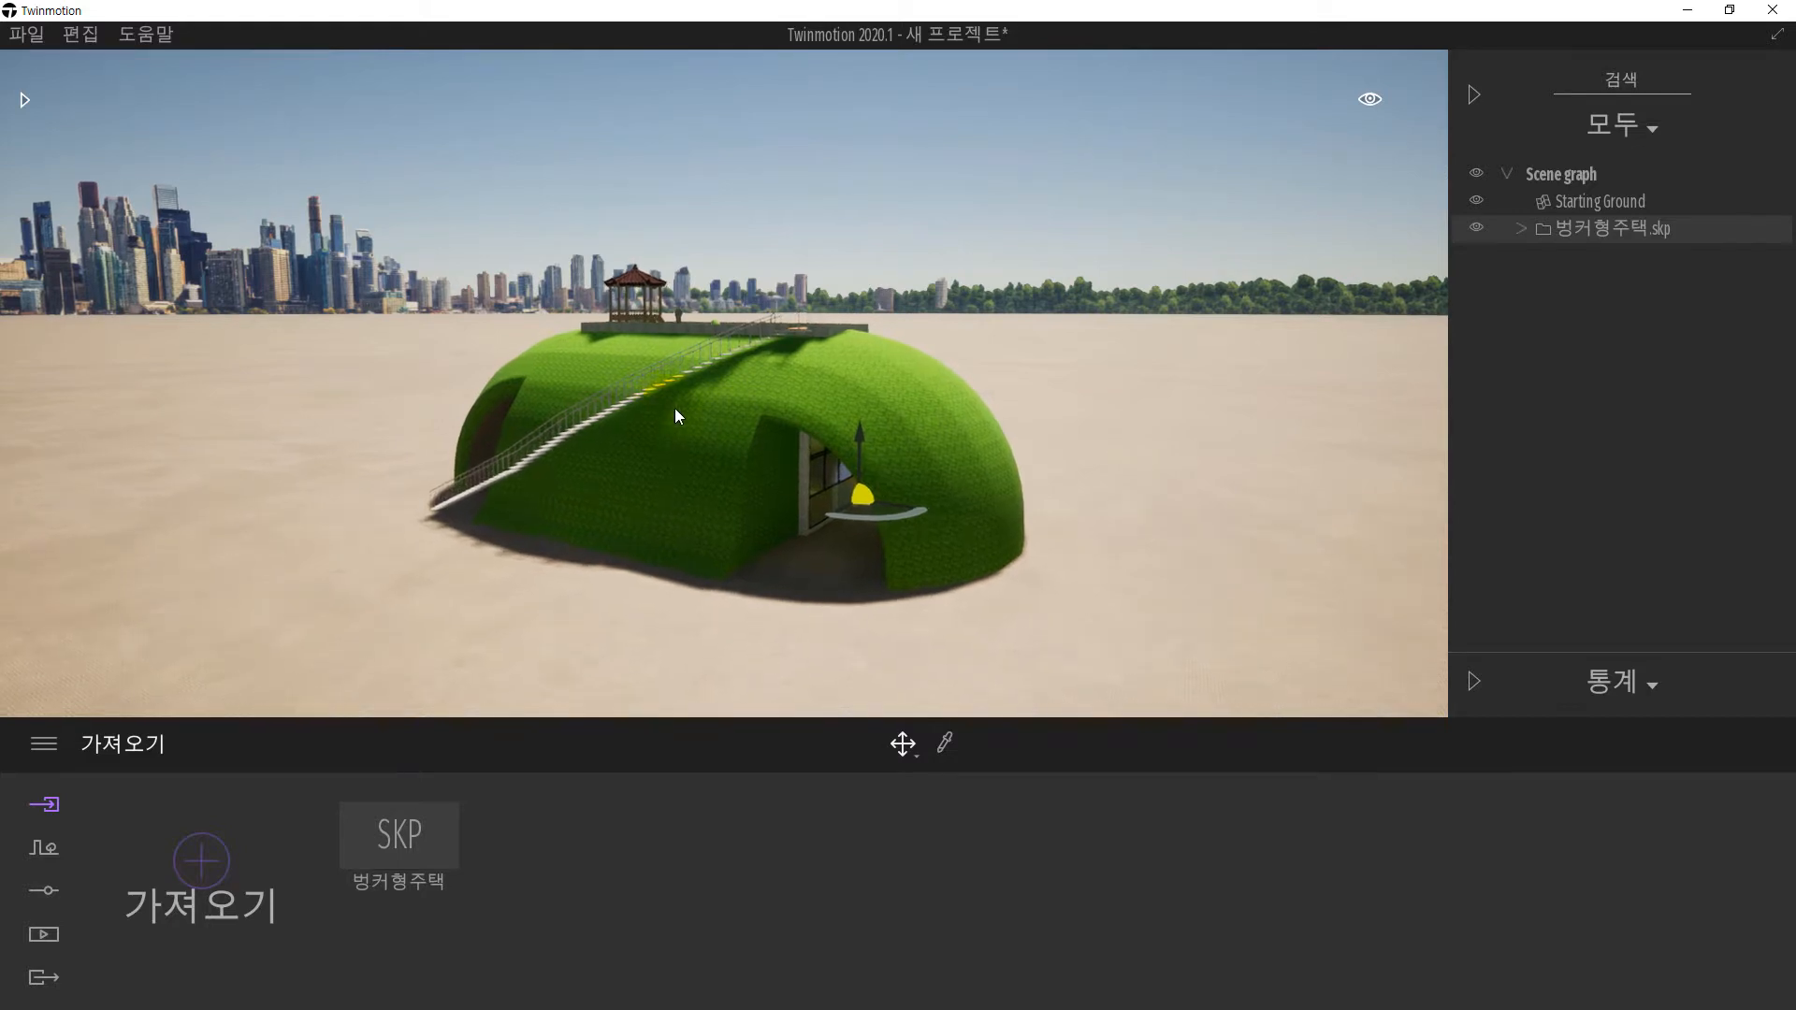
middle_click_drag(675, 408, 800, 464, "shift")
middle_click_drag(1075, 458, 608, 458, "shift")
middle_click_drag(1141, 451, 1100, 376, "shift")
scroll(818, 376, "up", 3)
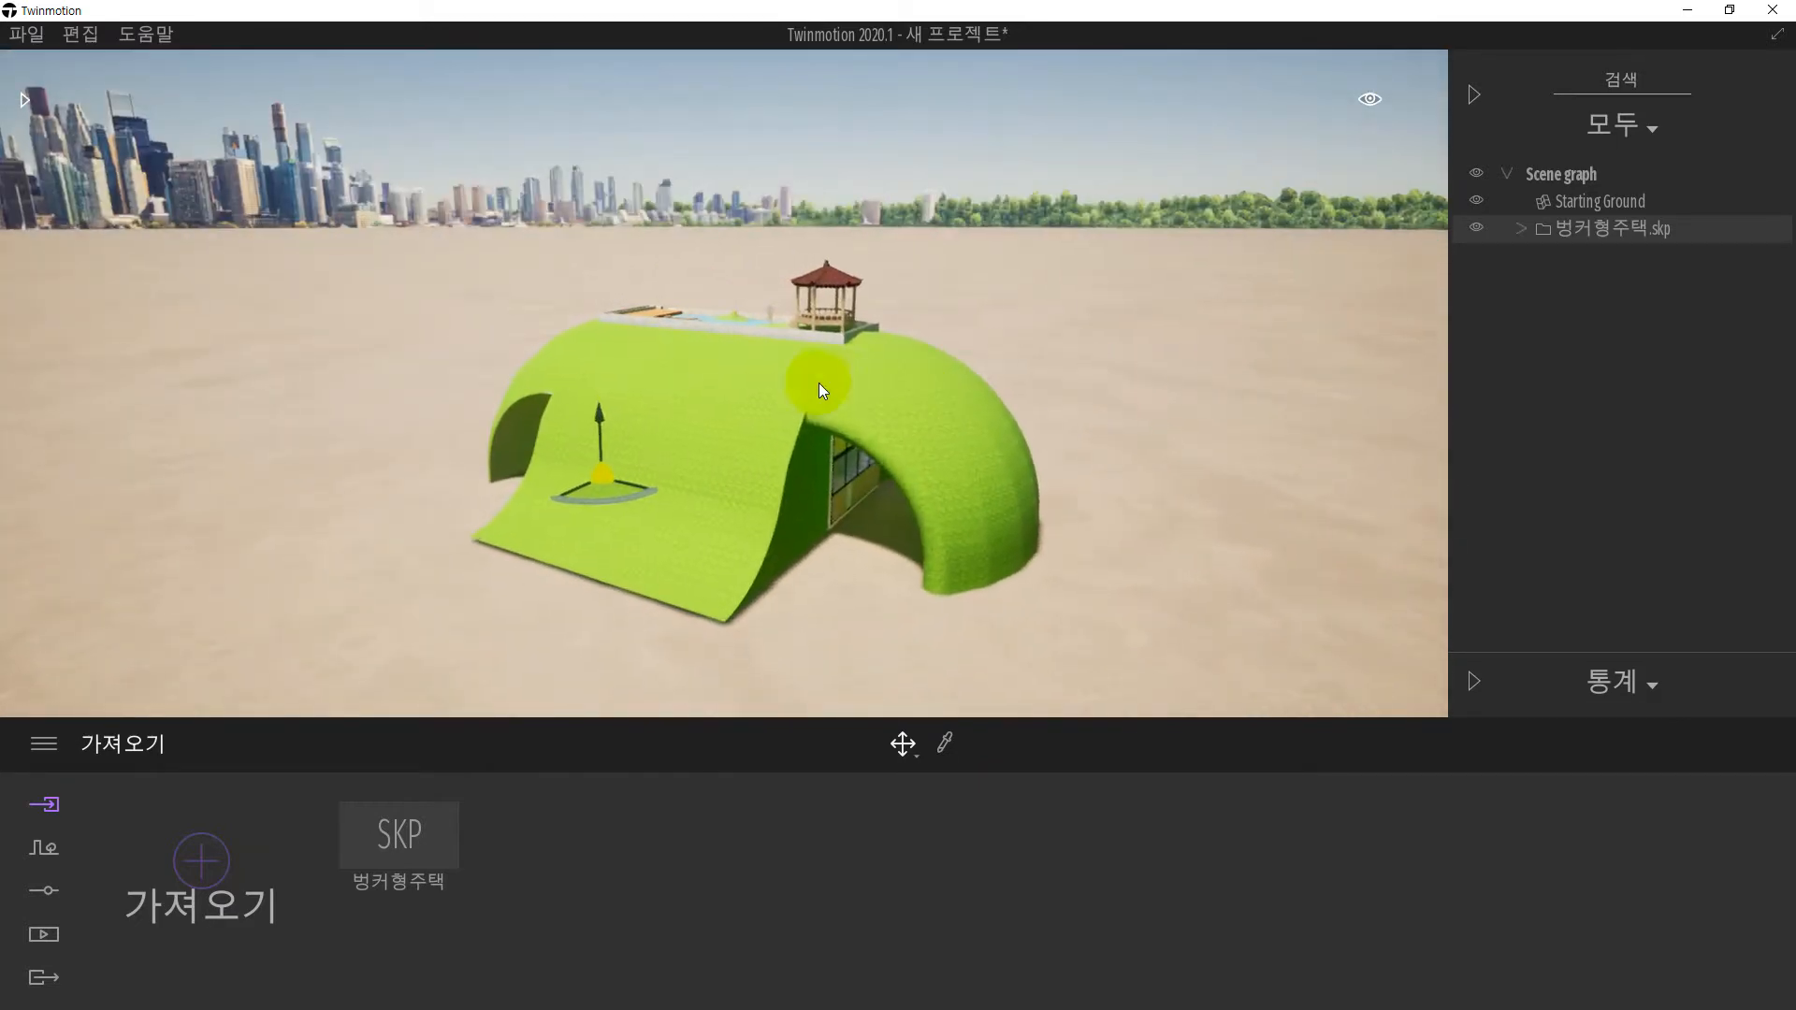
middle_click_drag(827, 374, 316, 375, "shift")
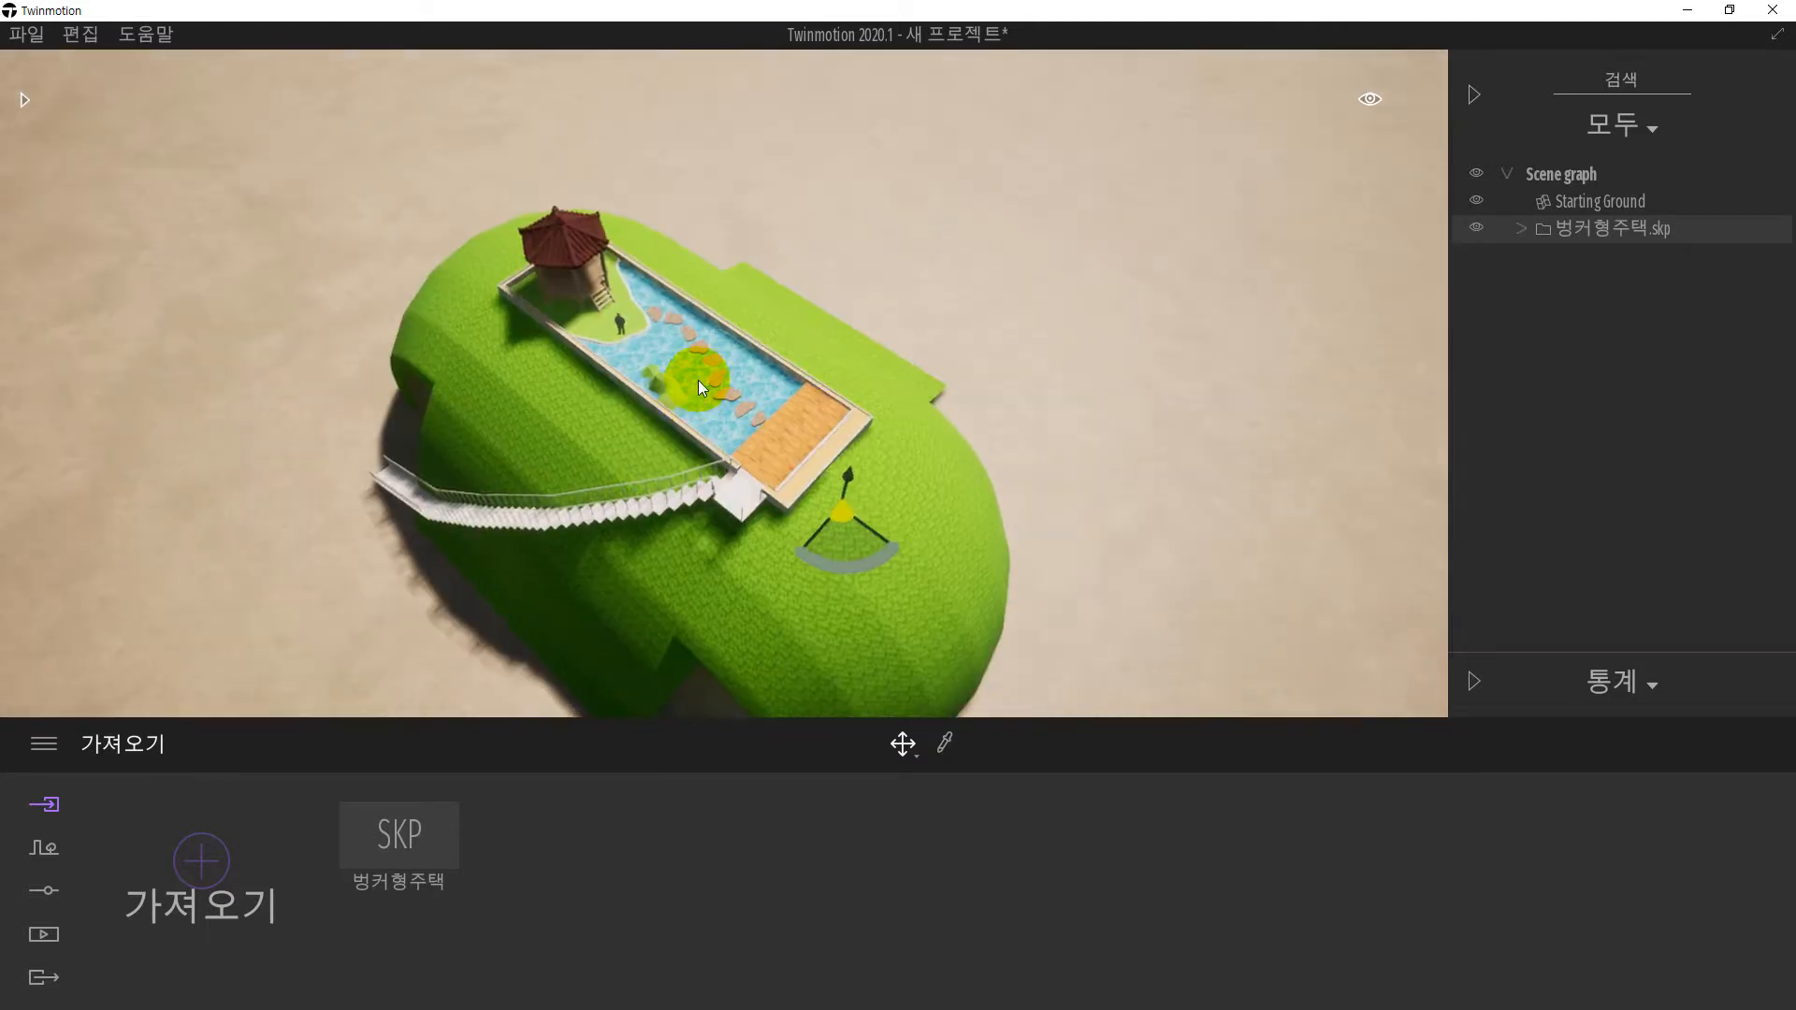
scroll(697, 383, "up", 6)
scroll(730, 367, "up", 3)
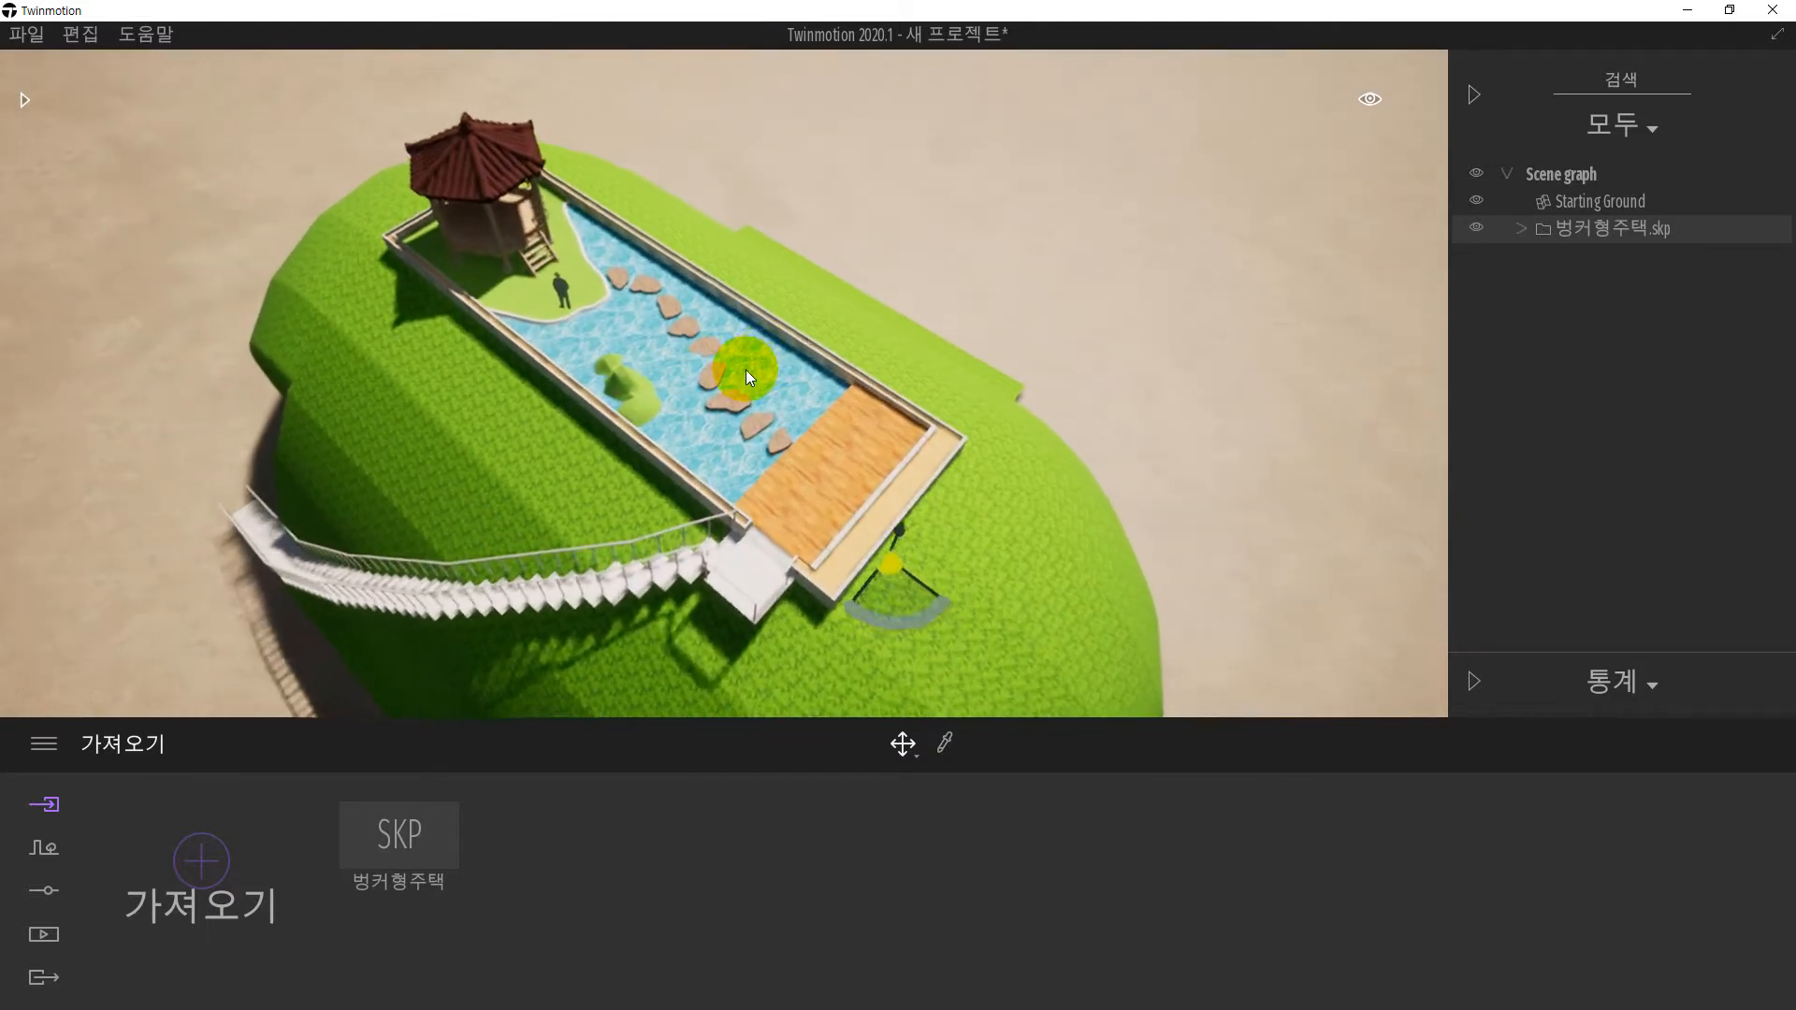
middle_click_drag(761, 346, 842, 318, "shift")
middle_click_drag(651, 376, 760, 292, "shift")
middle_click_drag(673, 343, 681, 337)
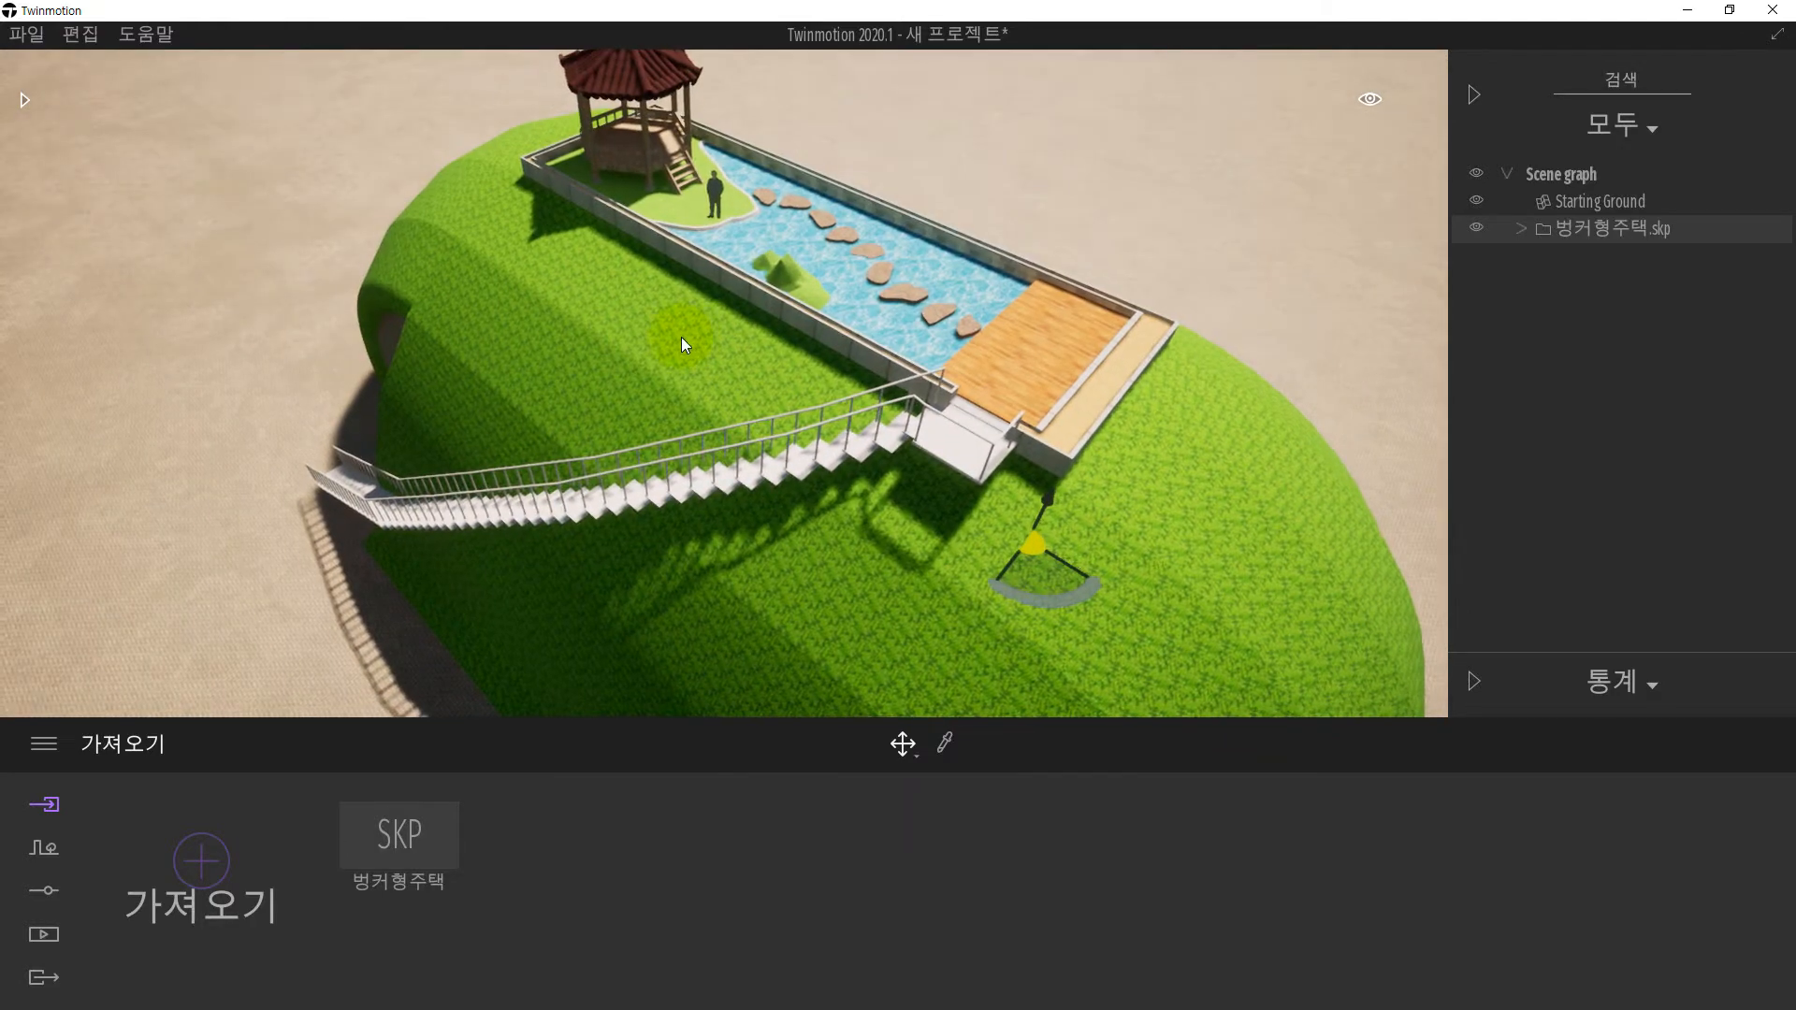
middle_click_drag(851, 308, 811, 379)
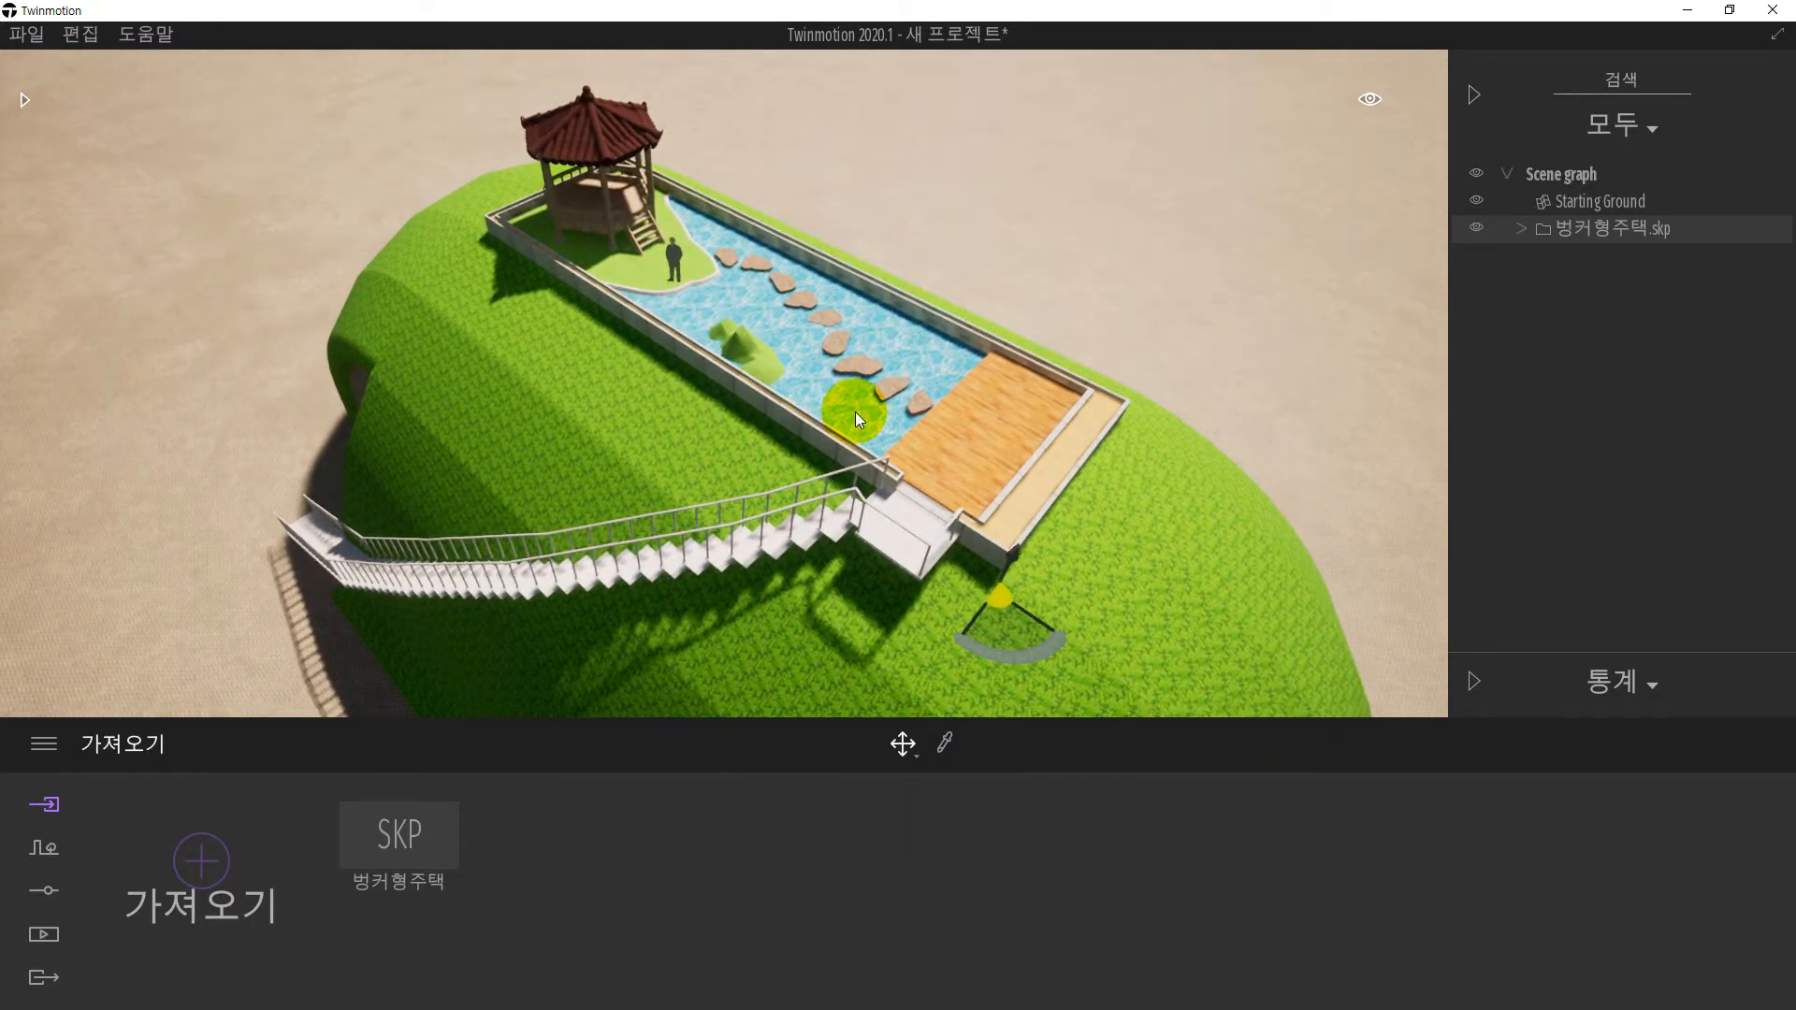
- Add the Rocky grasslands landscape from the vegetation and landscape library to the scene
left_click(22, 99)
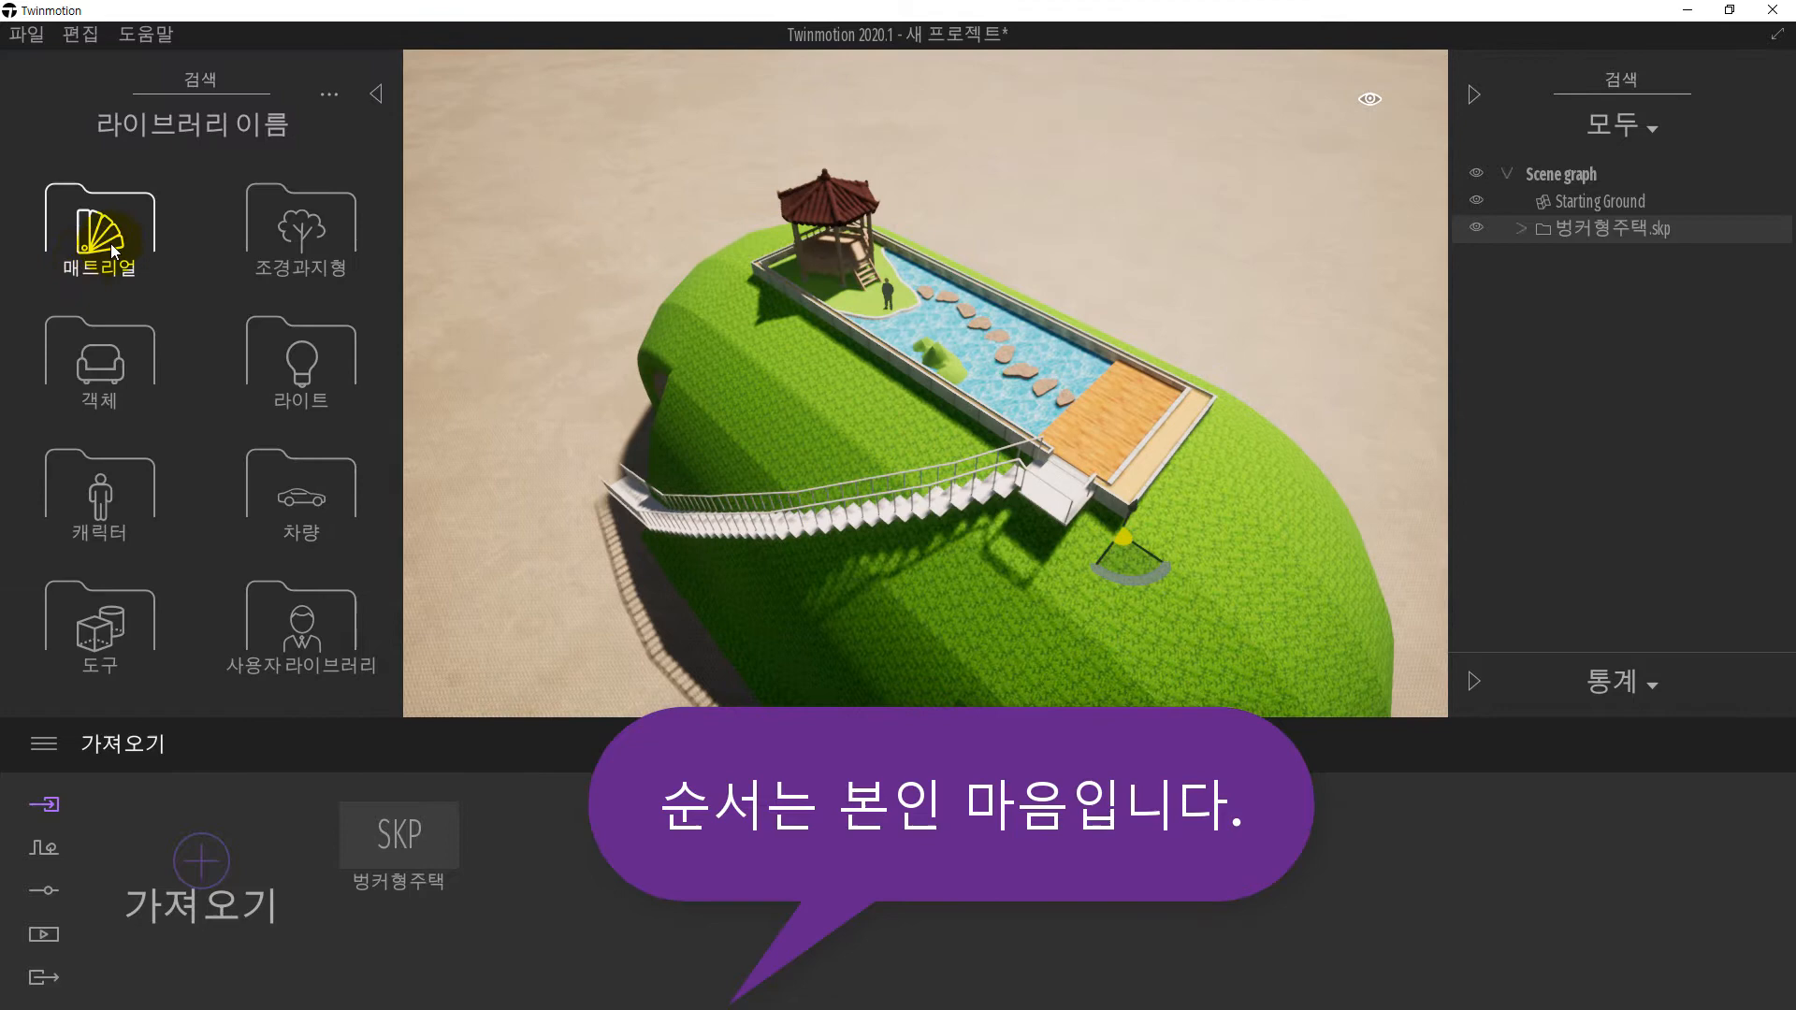
left_click(301, 229)
left_click(110, 232)
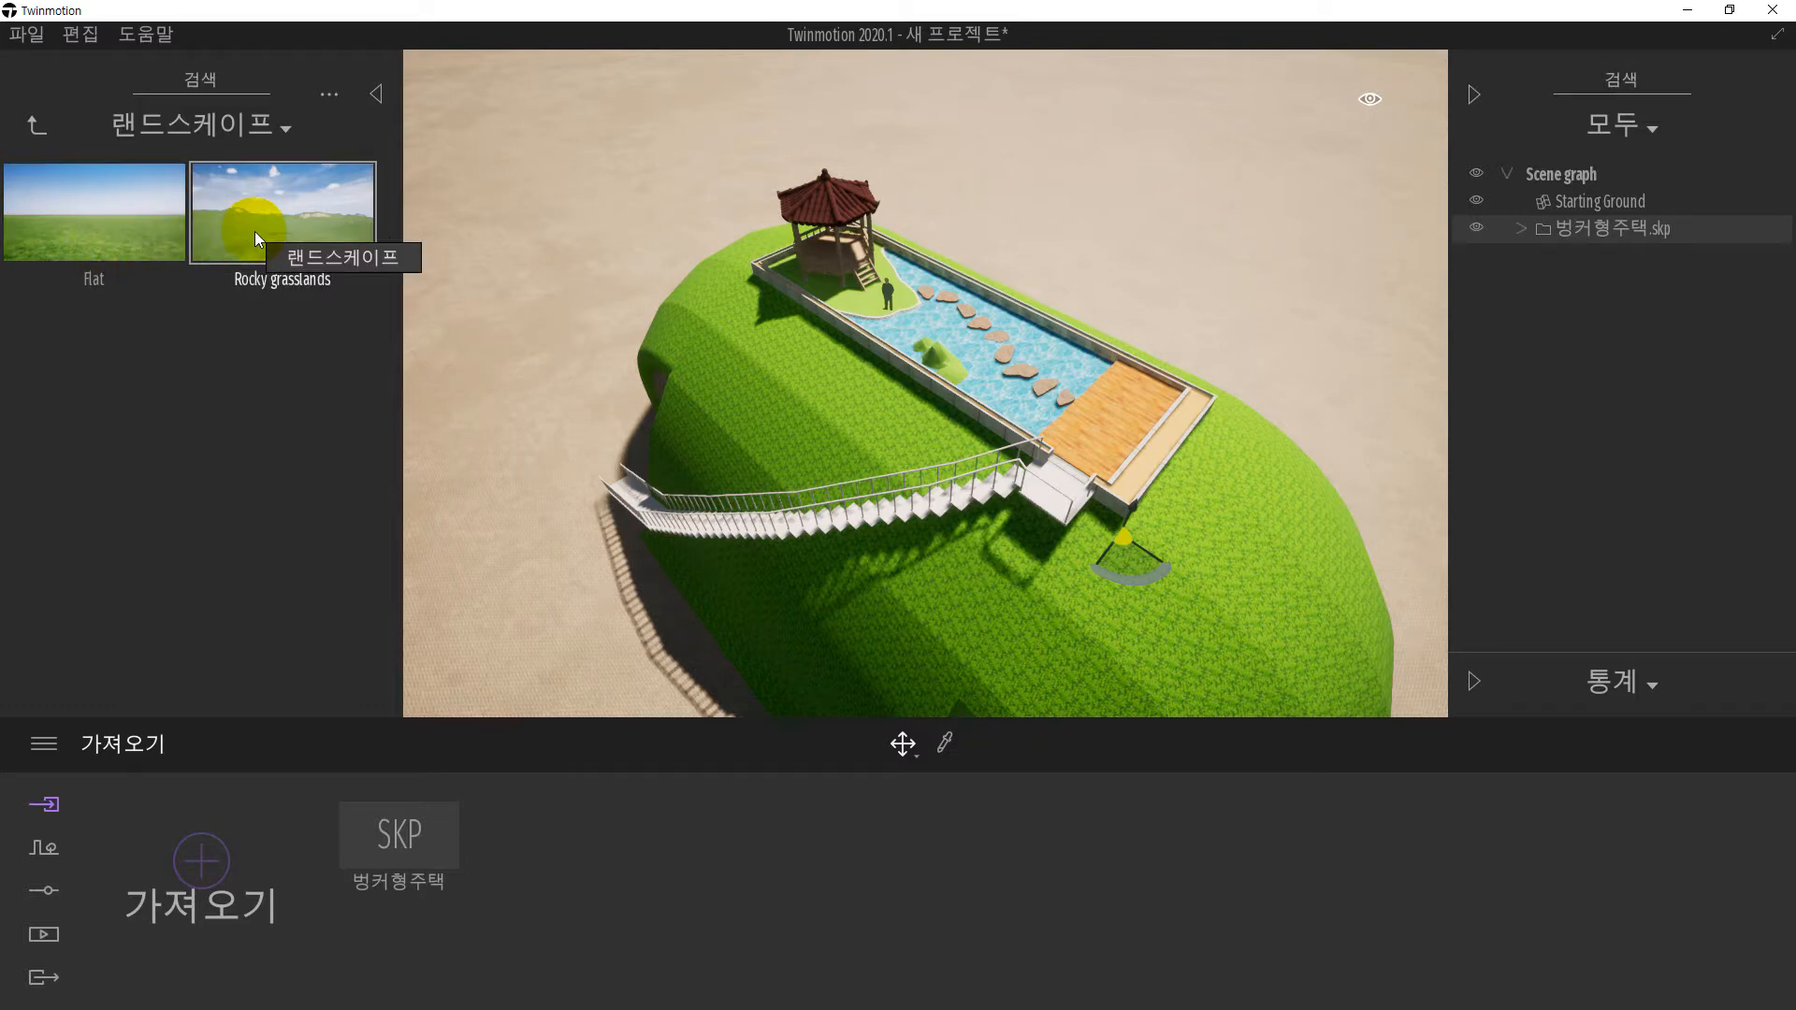
left_click_drag(255, 232, 564, 281)
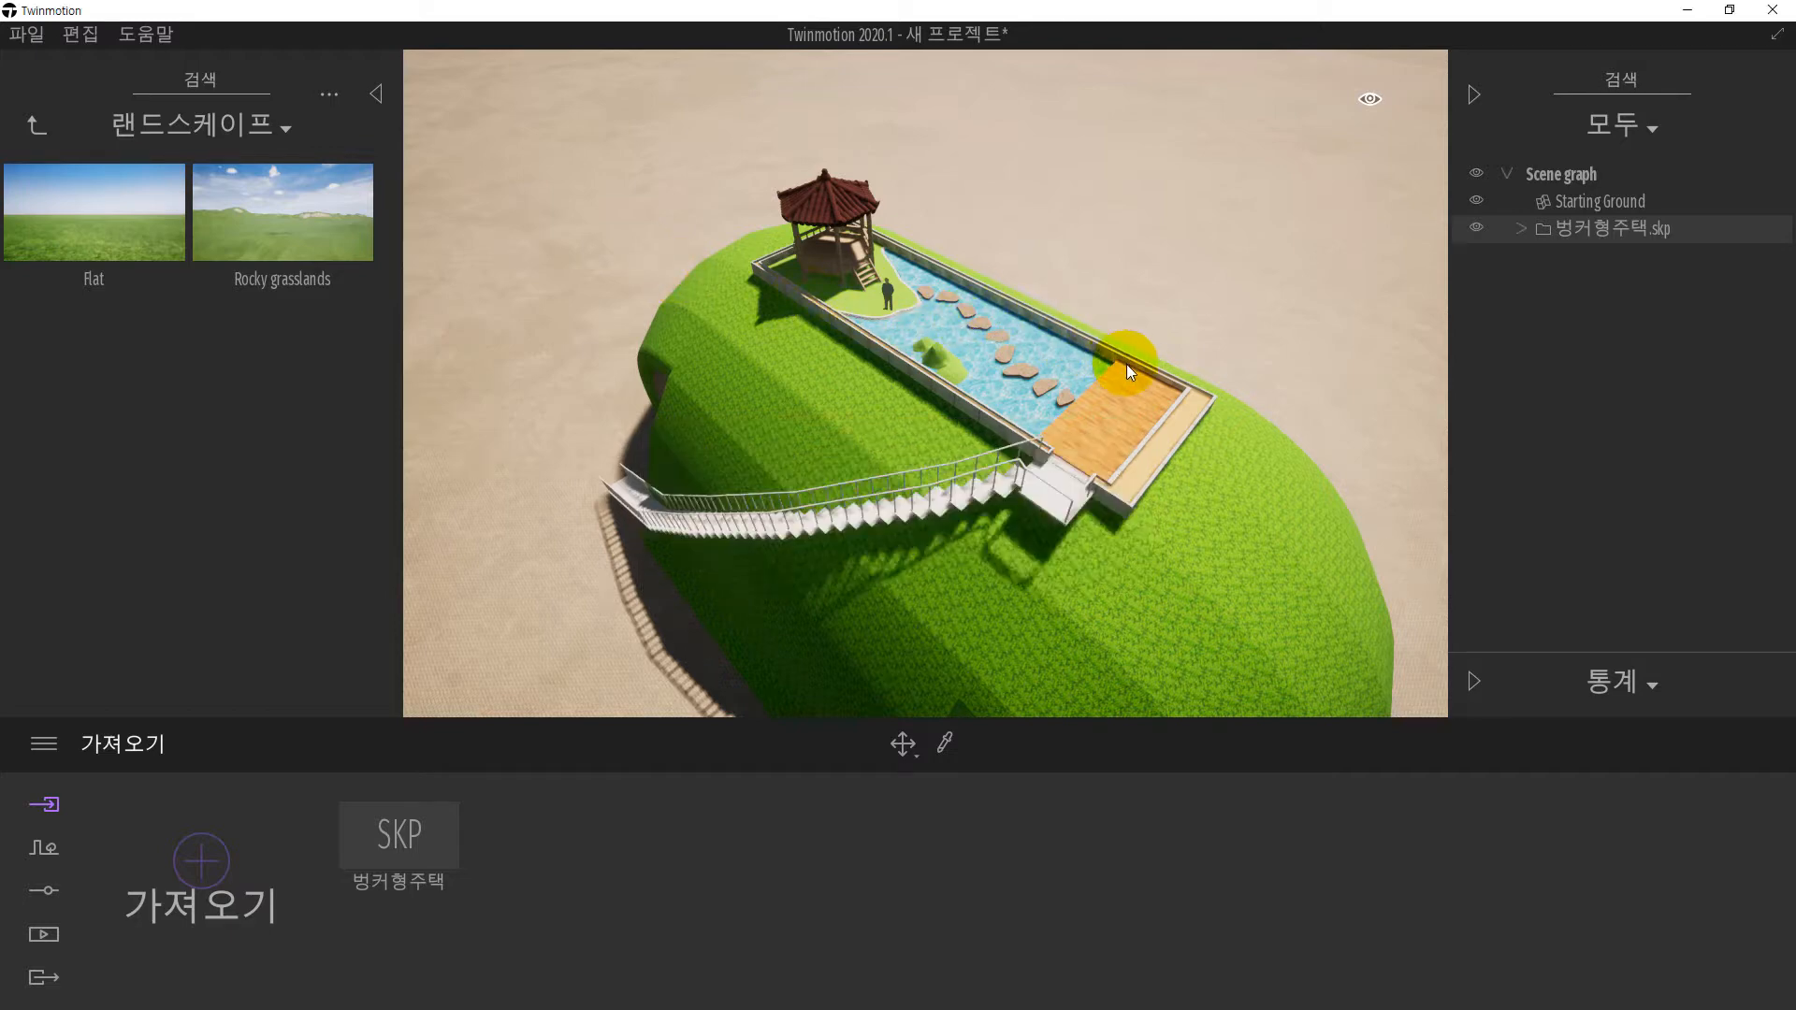
- Delete the Starting Ground beneath the bunker house
scroll(1058, 393, "down", 5)
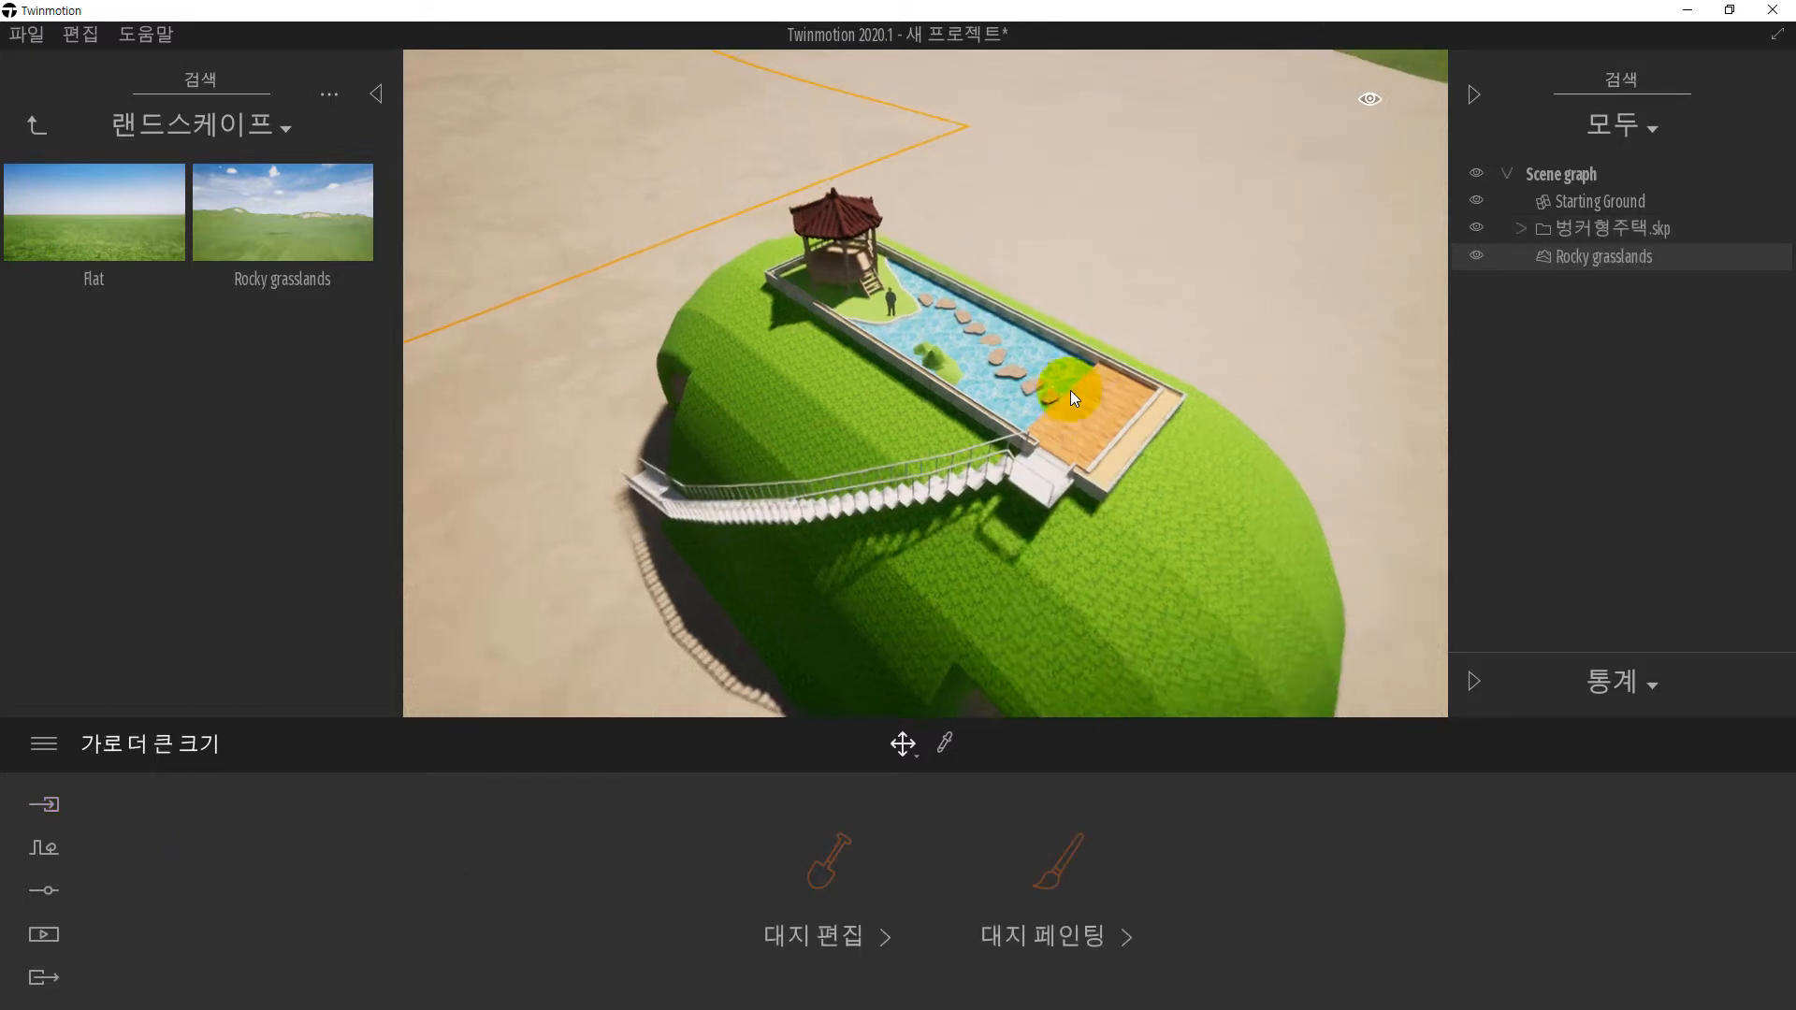
scroll(1253, 510, "down", 2)
middle_click_drag(1228, 522, 1197, 368, "shift")
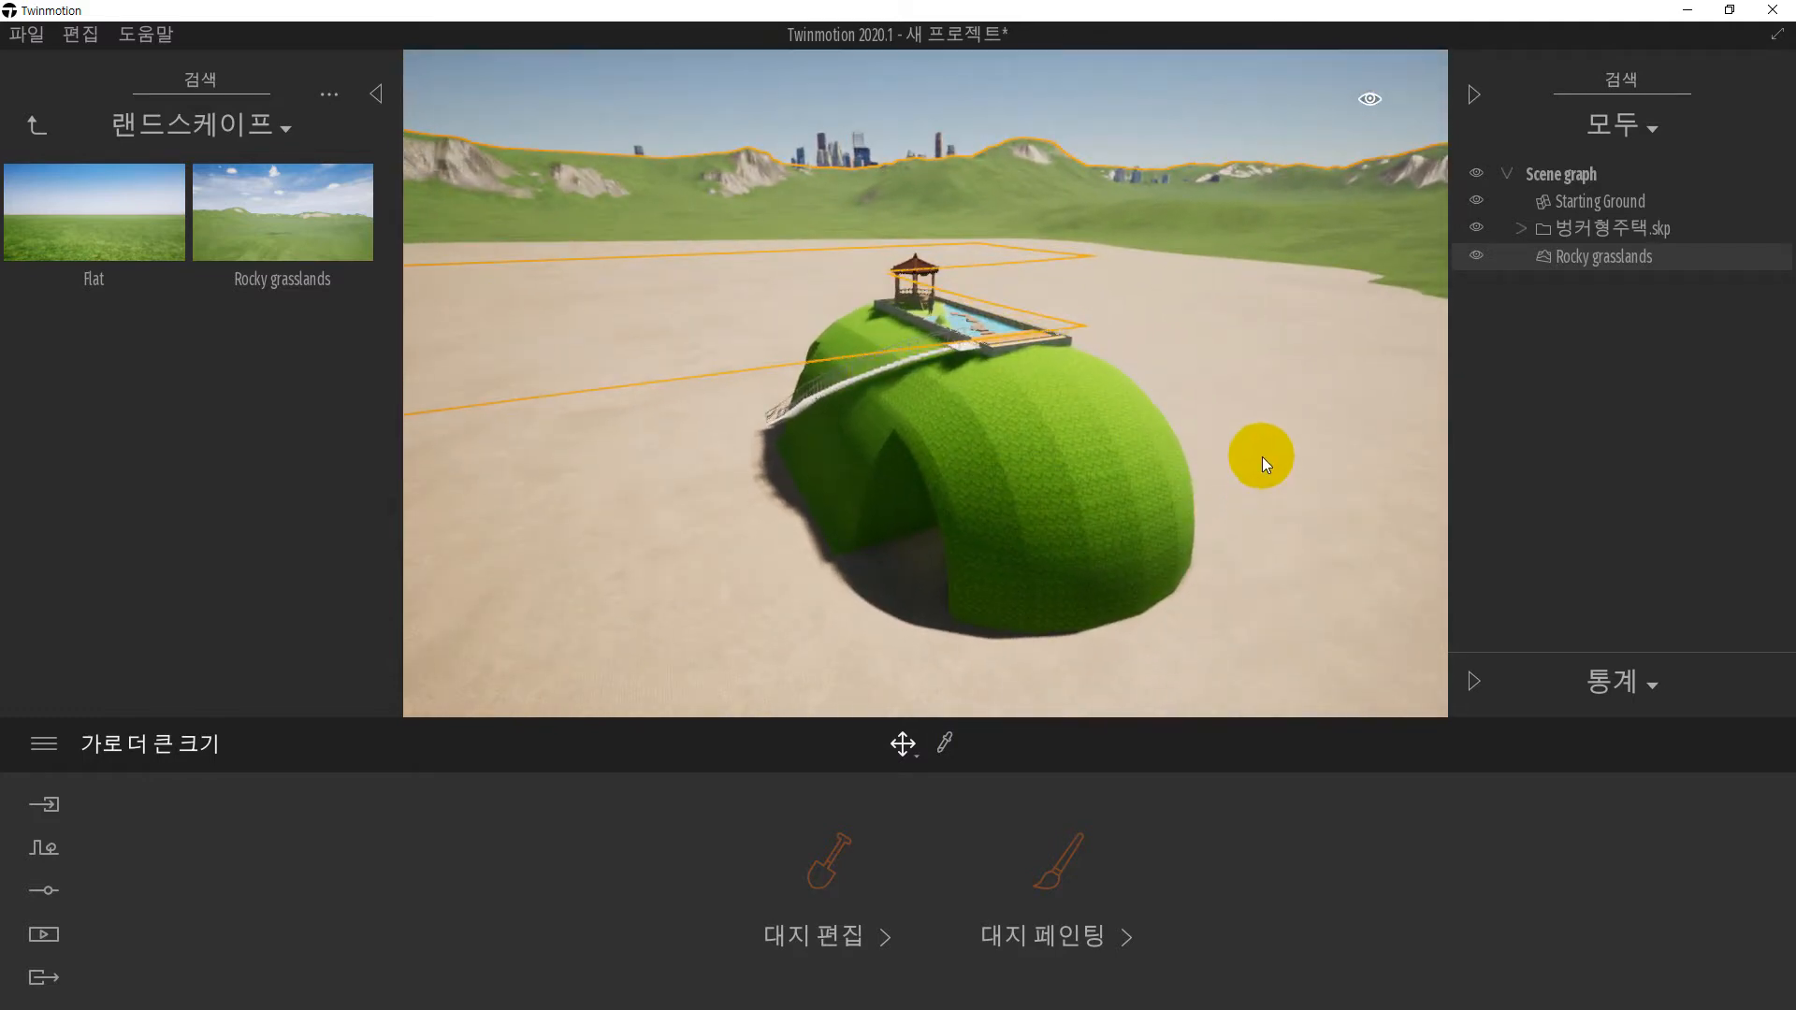
left_click(1253, 369)
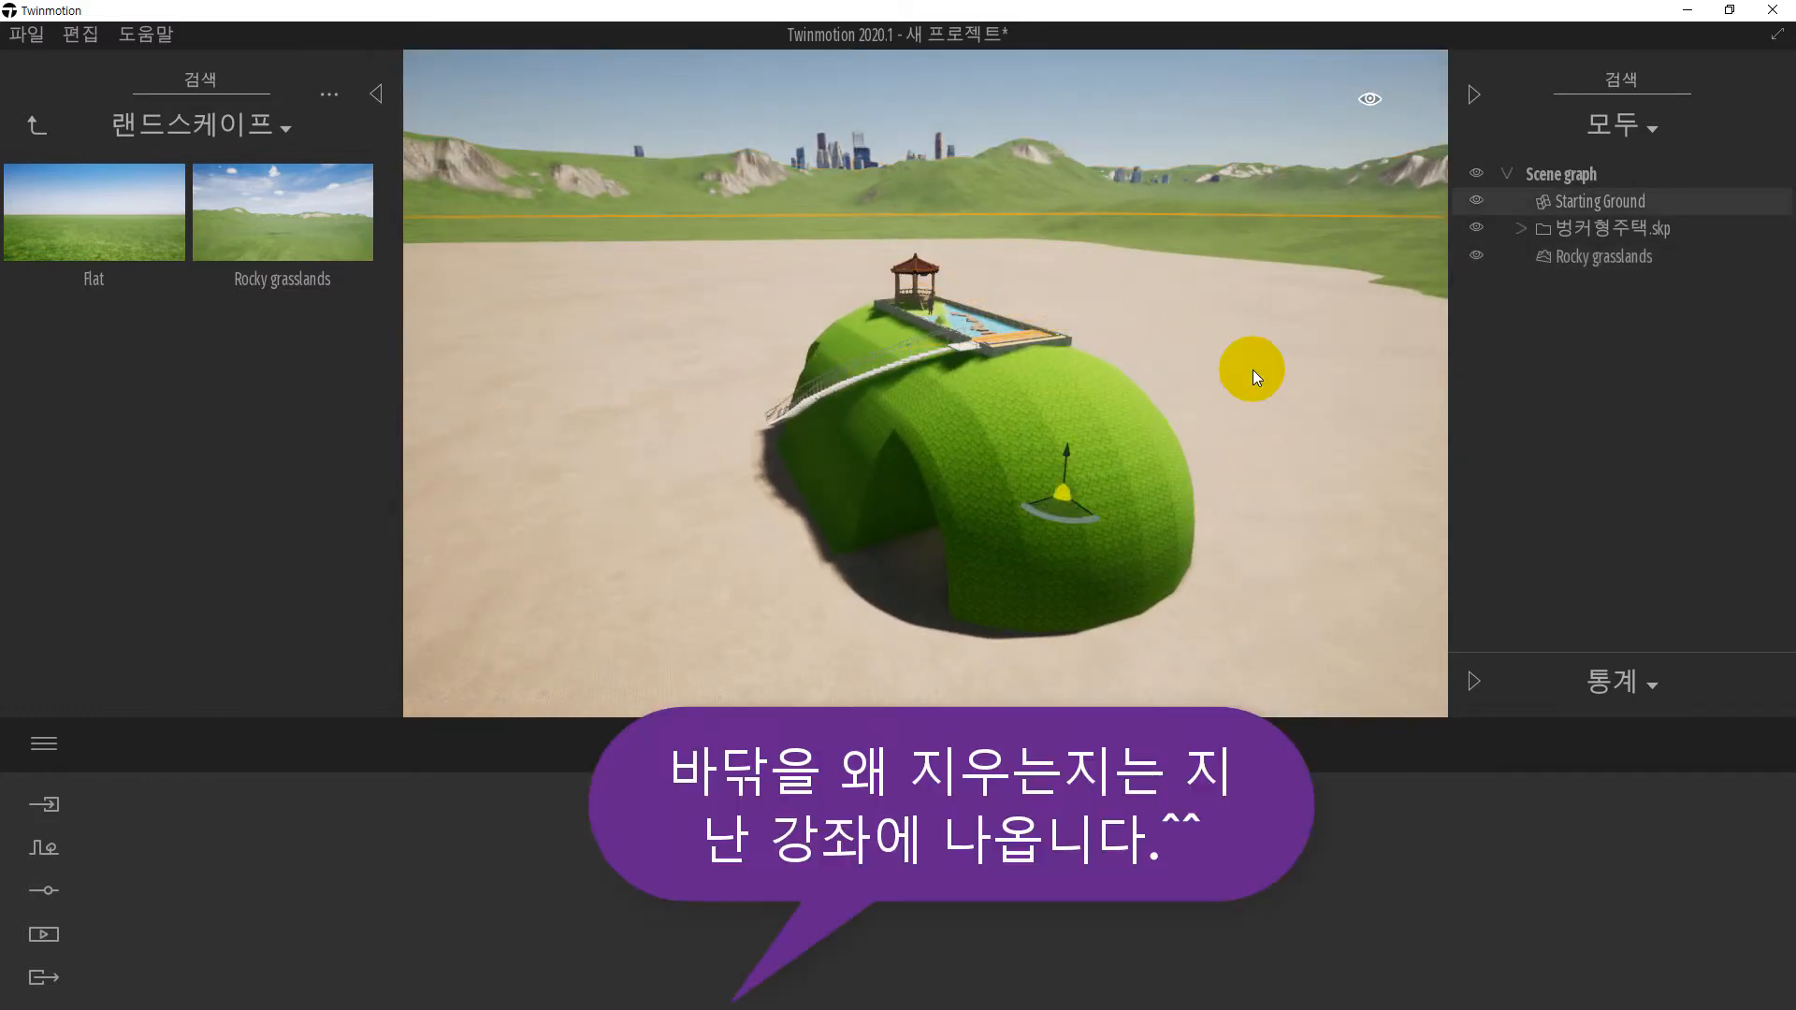
key("Delete")
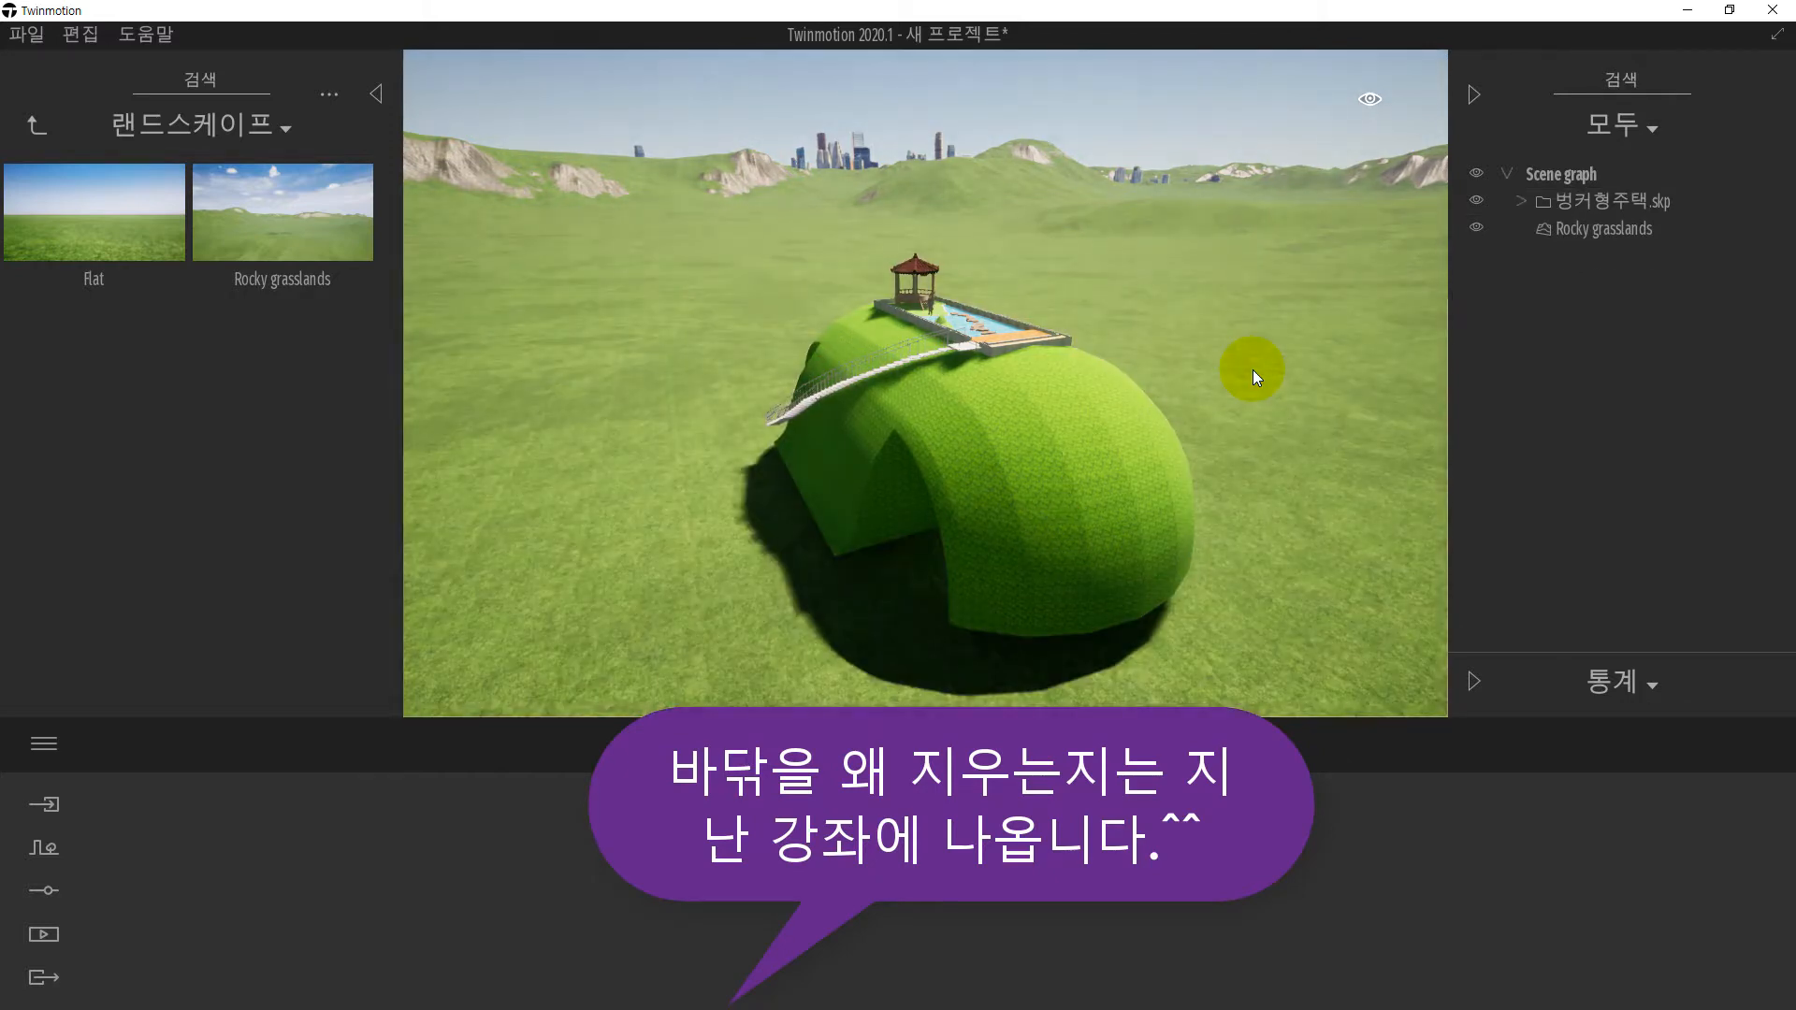
- Lower the whole bunker house model vertically until its base rests on the grass terrain
middle_click_drag(1136, 449, 1332, 313, "shift")
middle_click_drag(1034, 584, 821, 481)
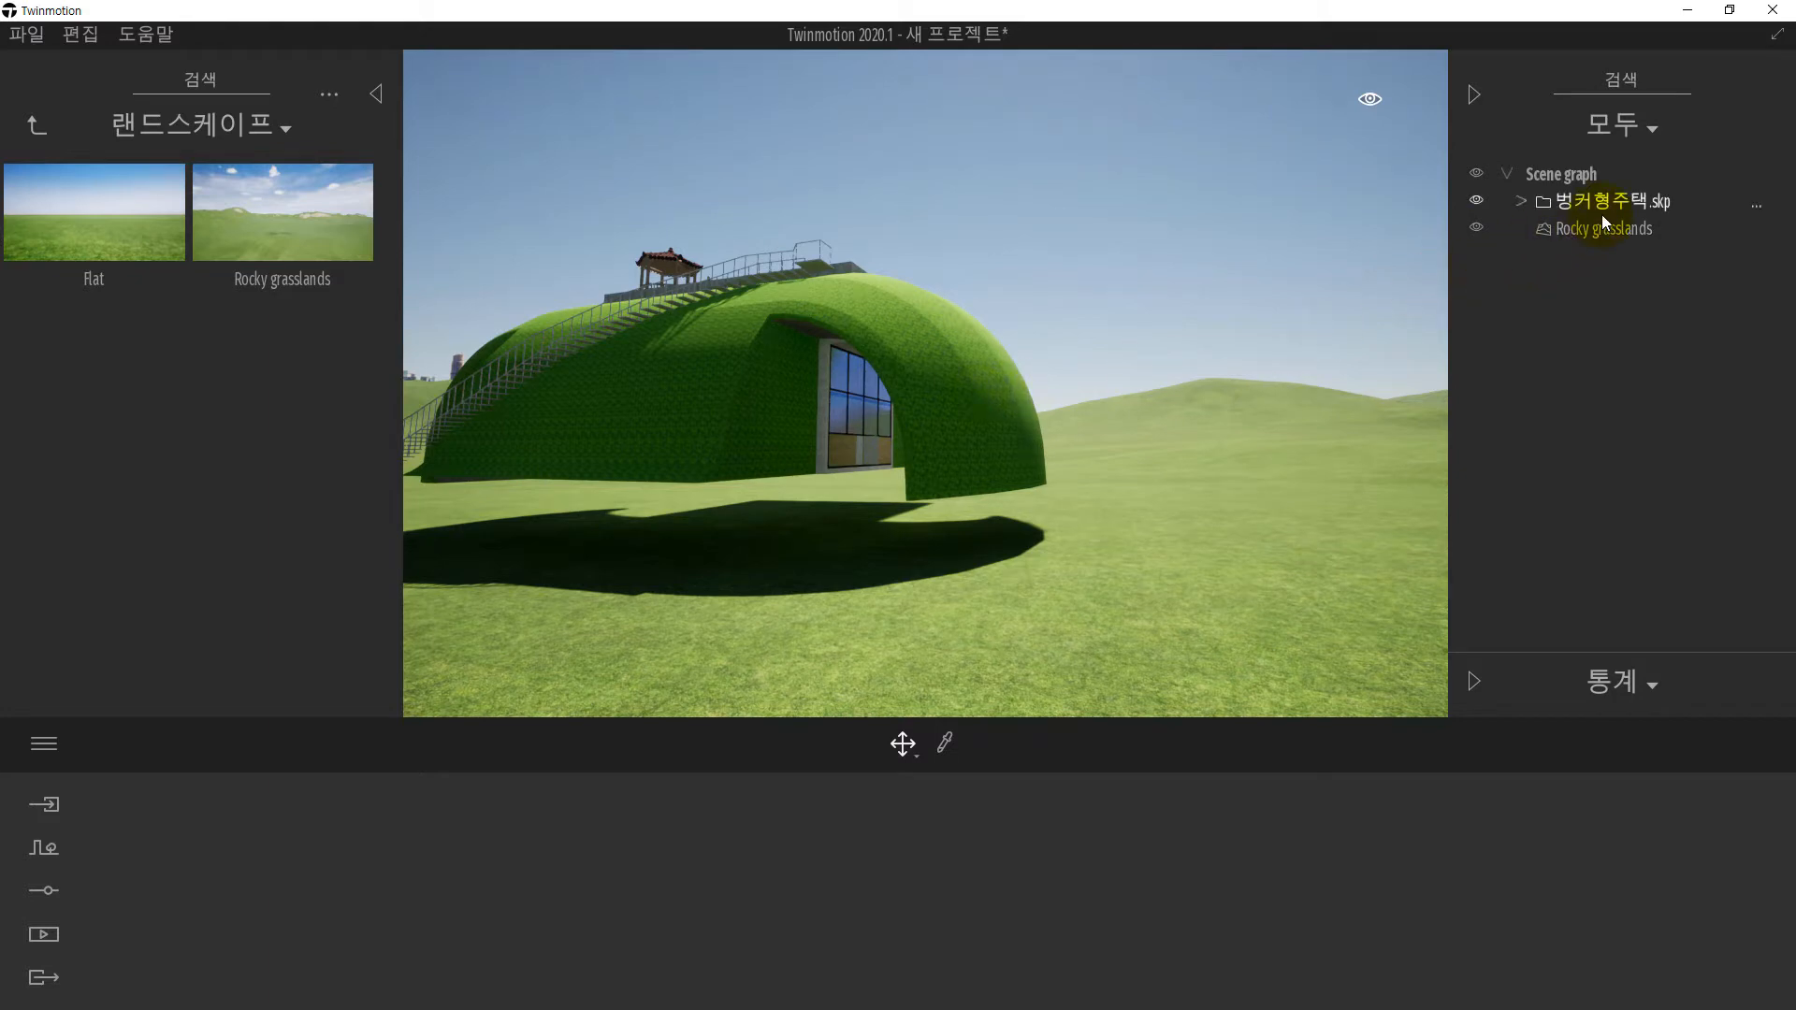
left_click(1542, 206)
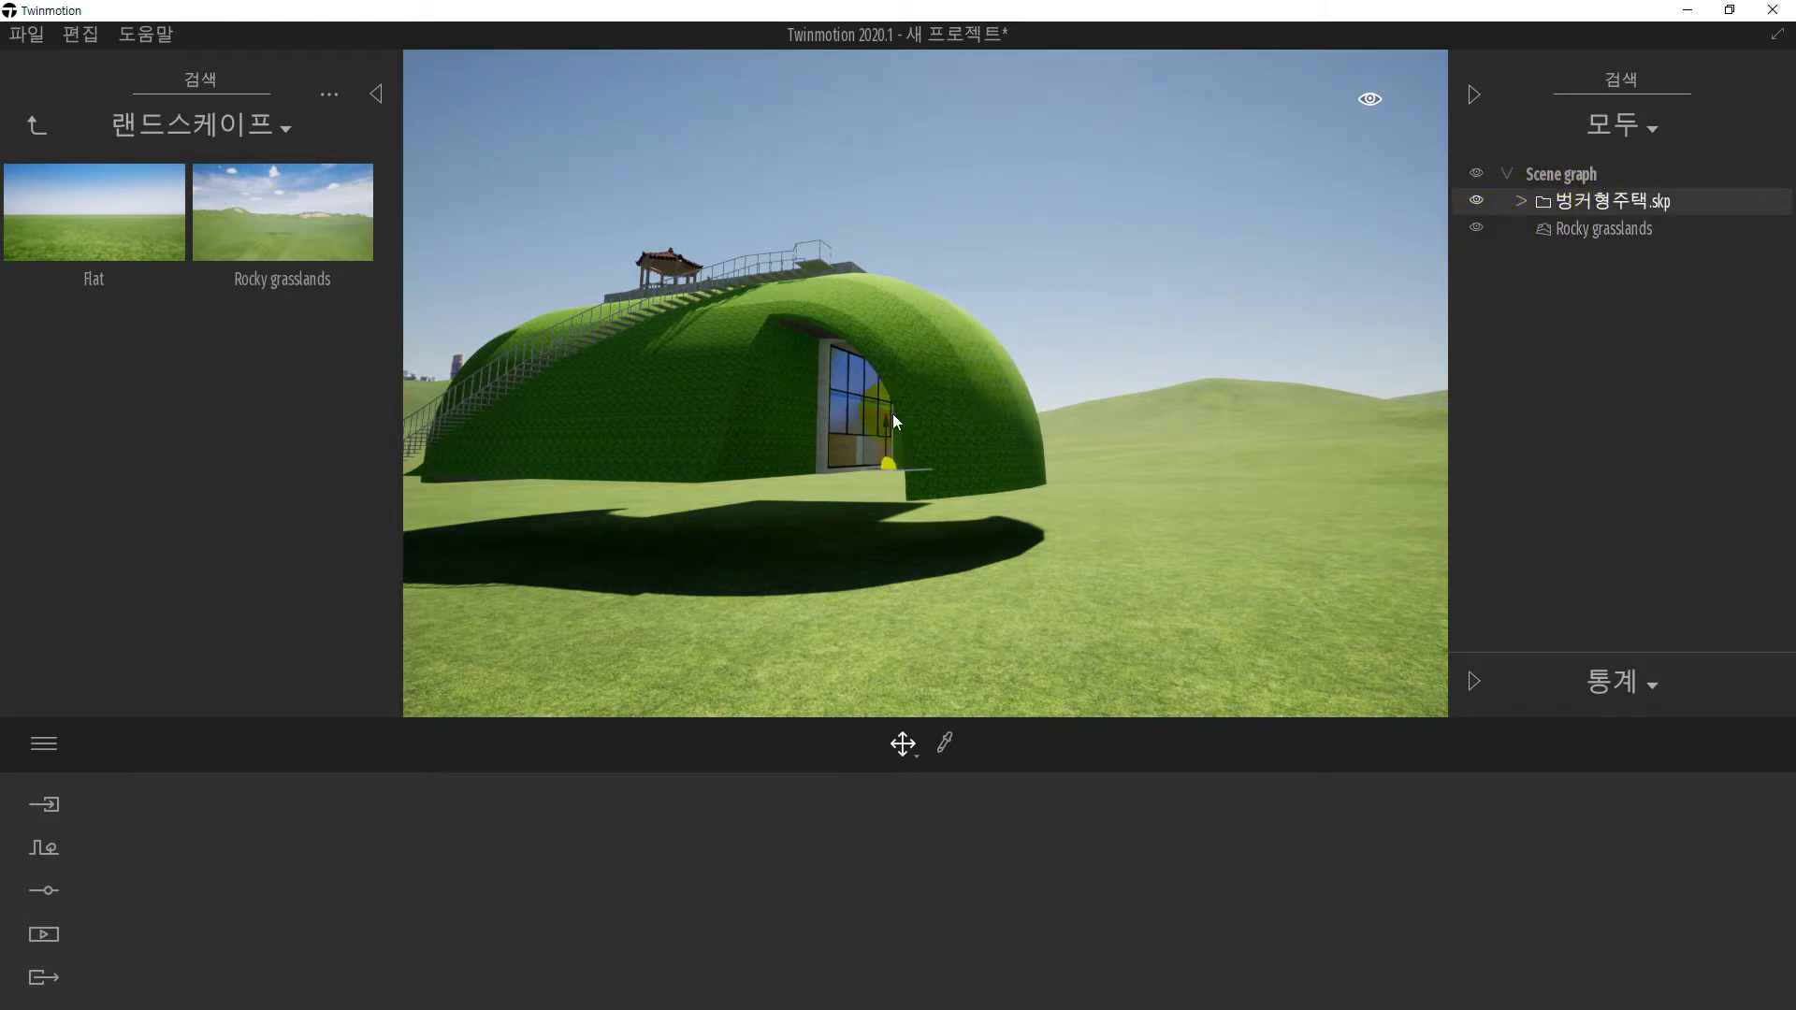
left_click_drag(886, 422, 884, 476)
- Check how the house sits on the terrain at the glazed entrance and around the outside of the shell
scroll(884, 475, "up", 5)
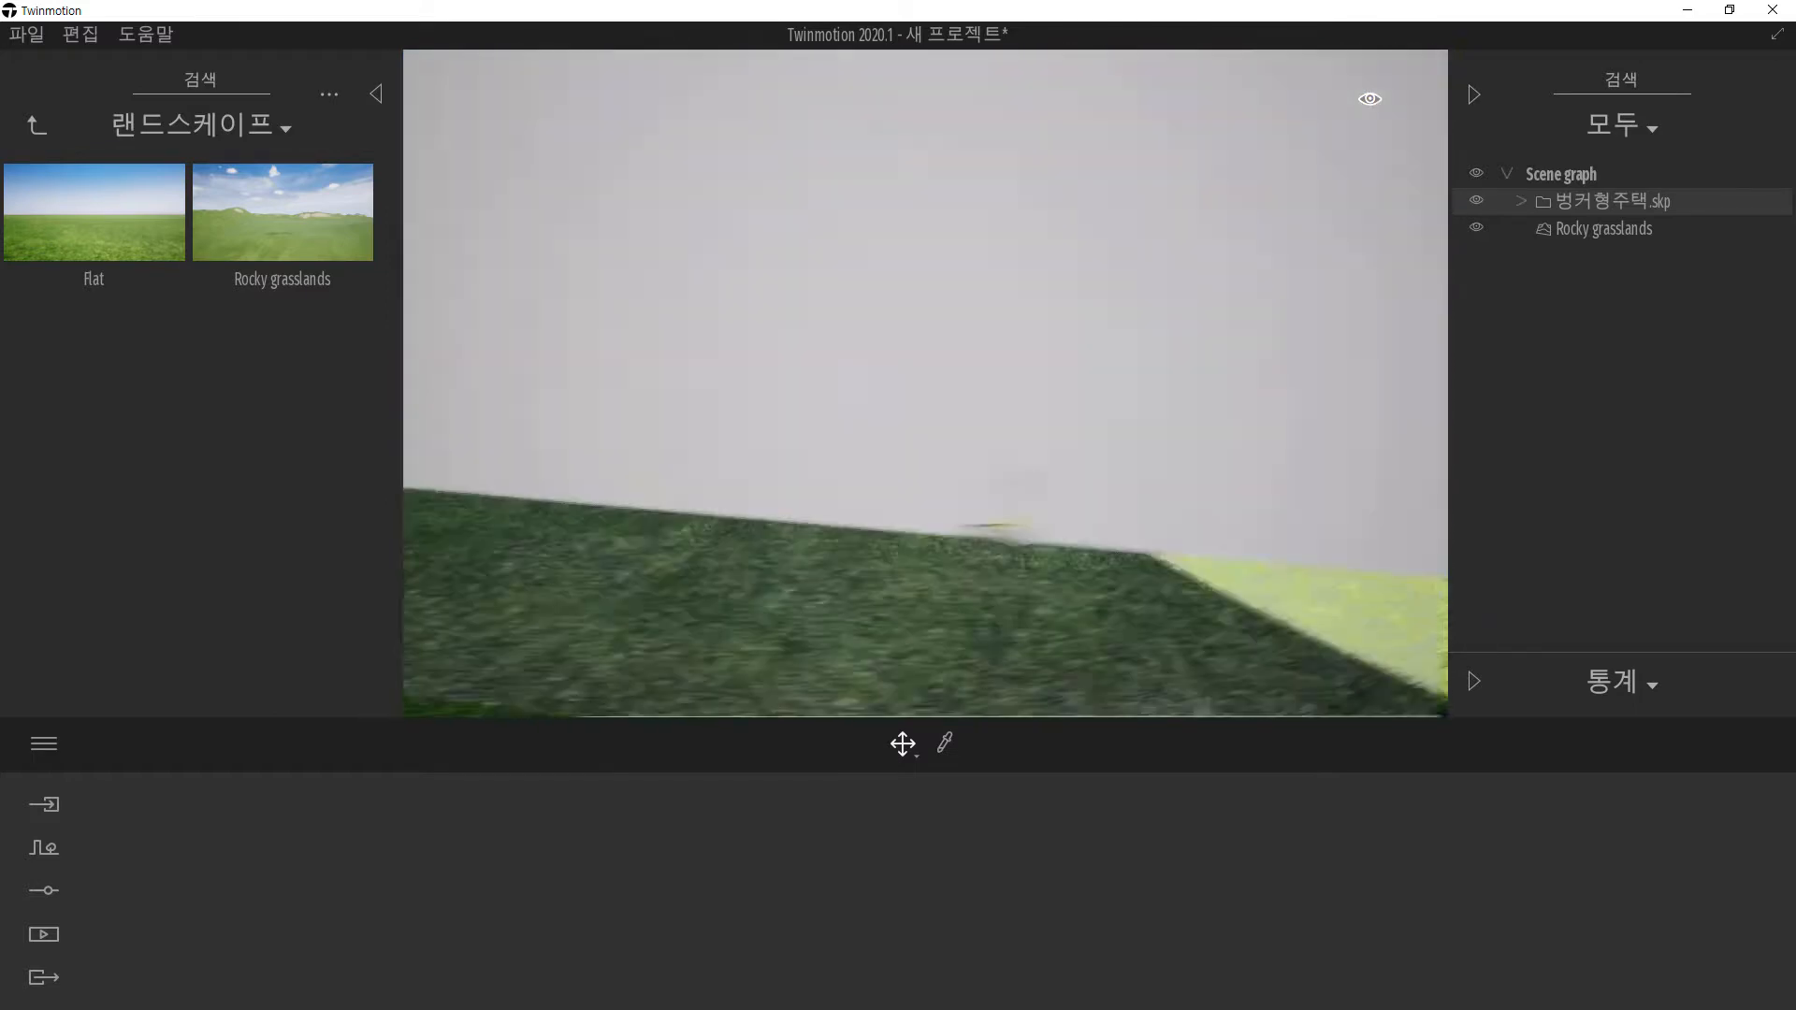
middle_click_drag(884, 475, 749, 472, "shift")
middle_click_drag(928, 509, 1047, 494, "shift")
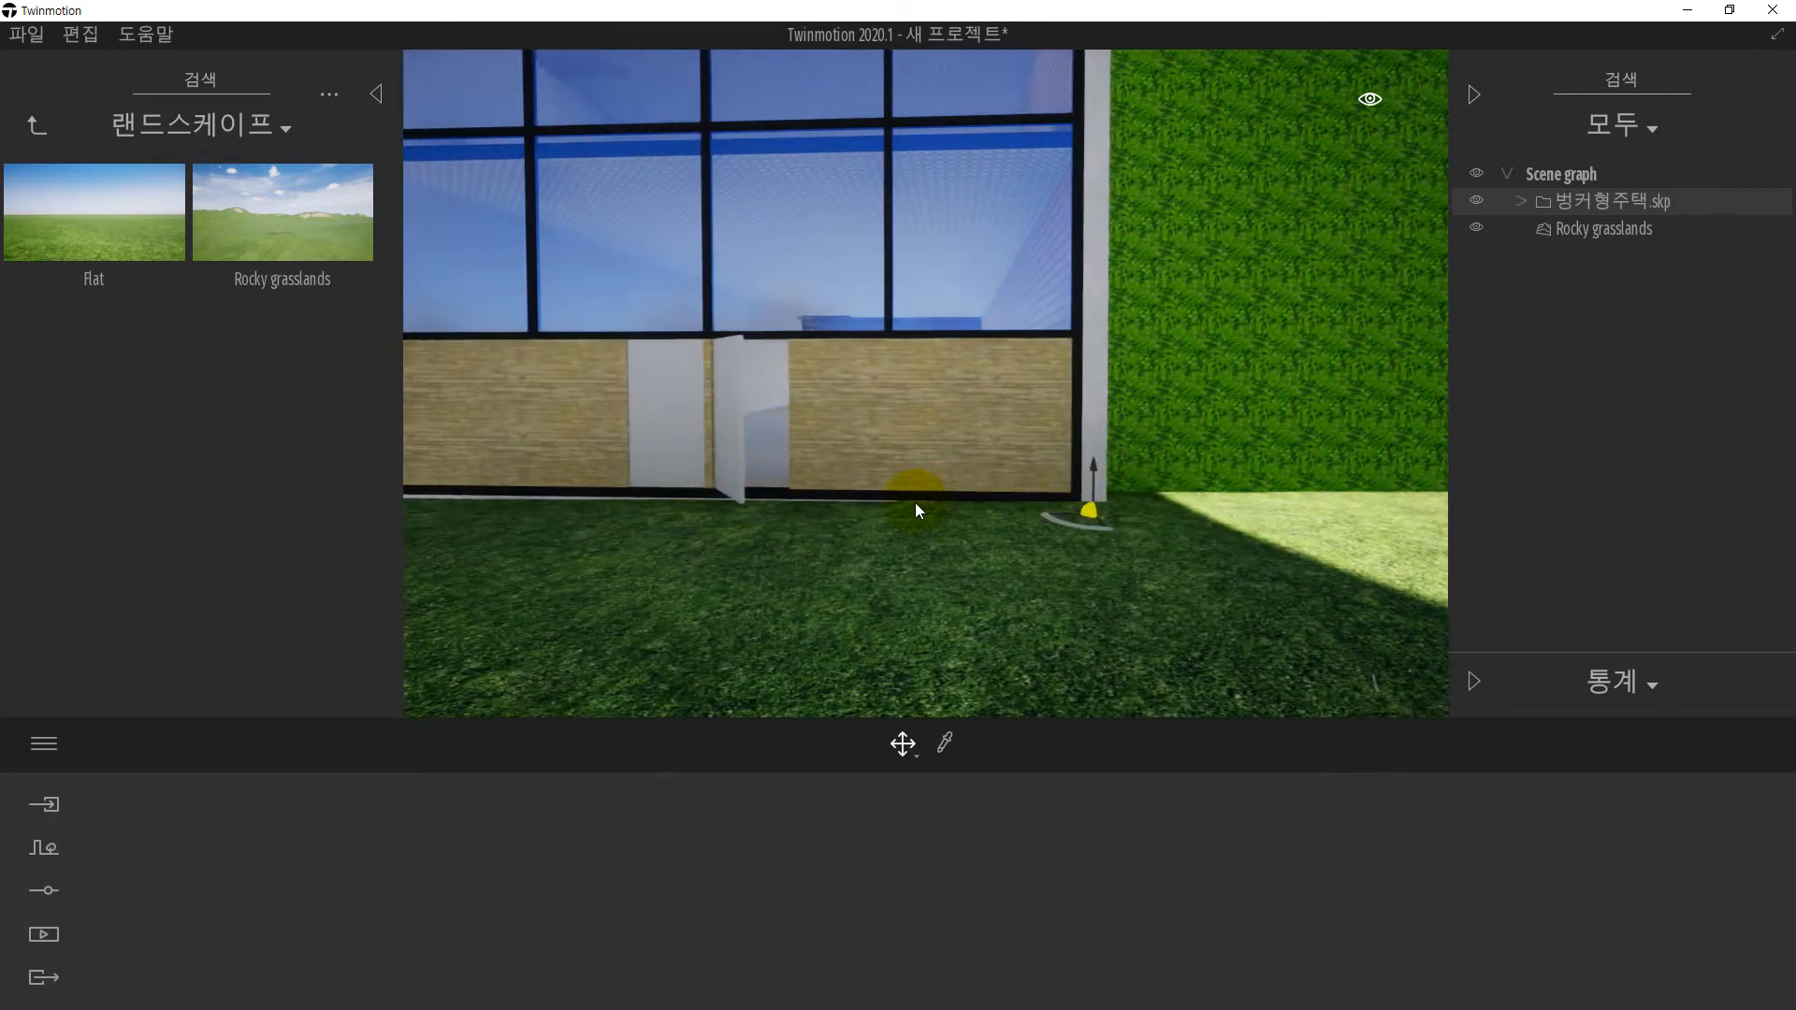
mouse_move(915, 502)
middle_mouse_down("shift")
mouse_move(795, 513)
mouse_move(706, 556)
mouse_move(943, 502)
middle_mouse_up("shift")
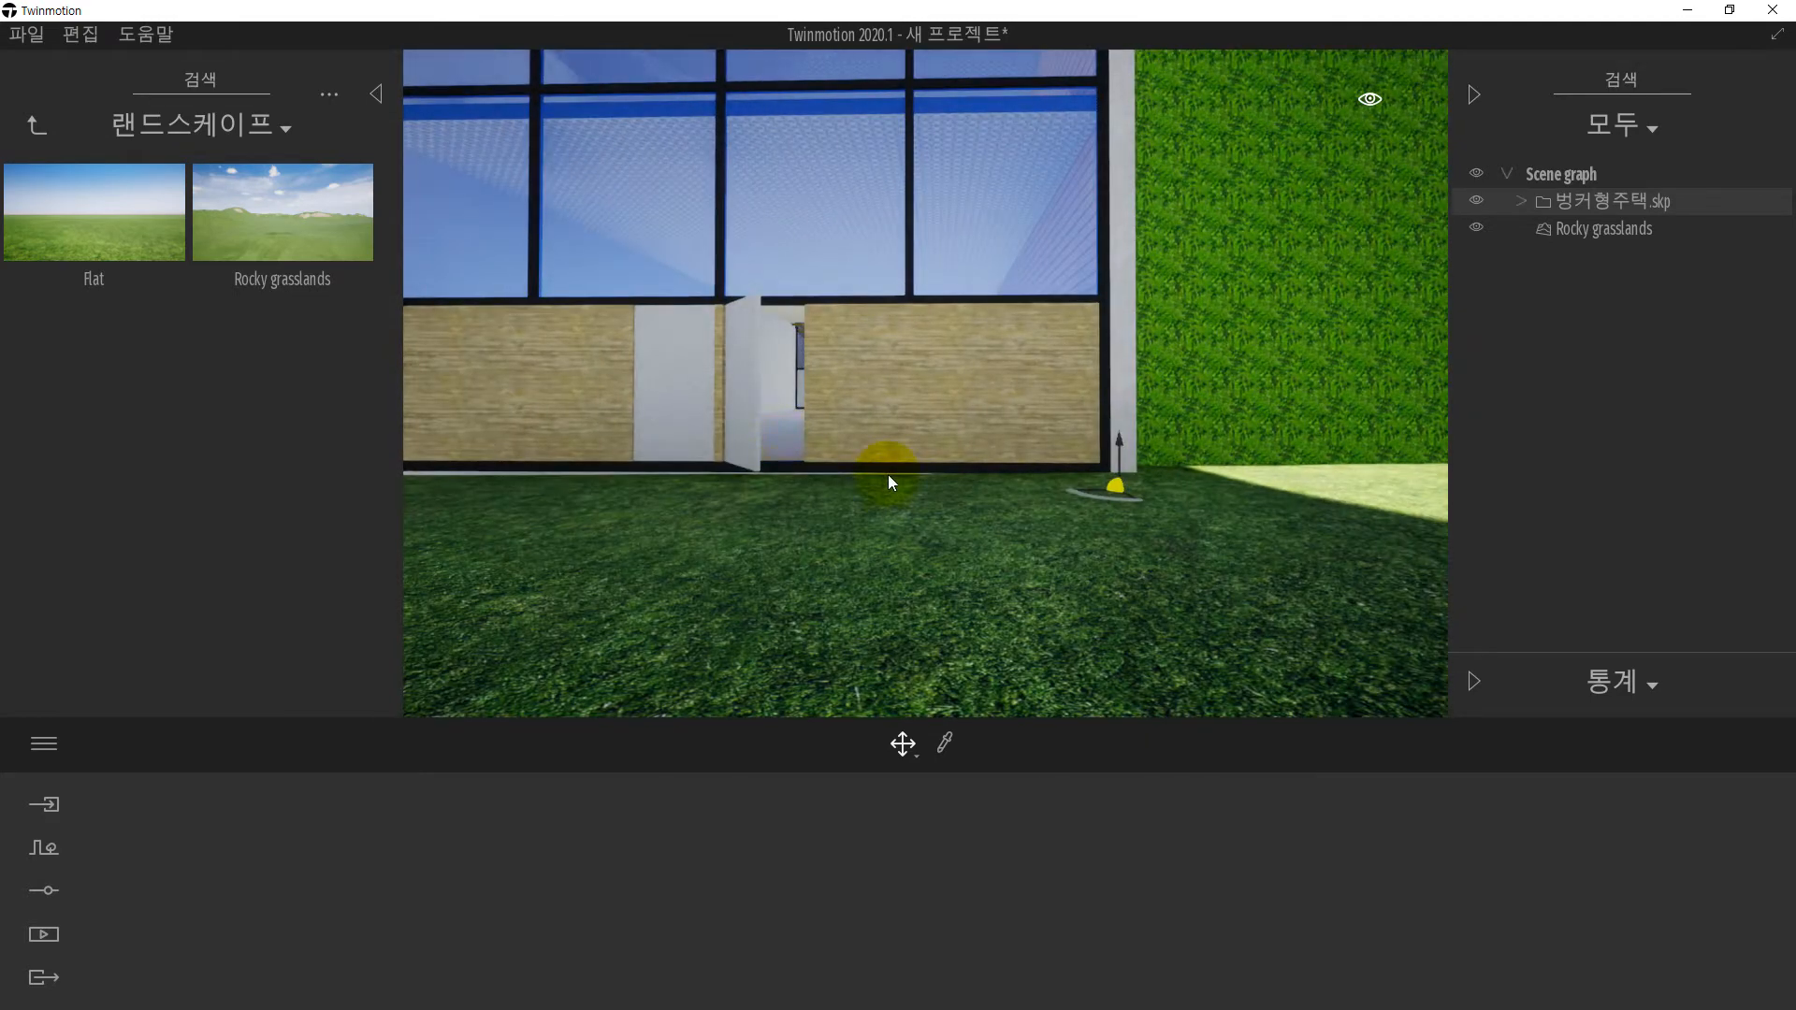
scroll(889, 474, "down", 3)
scroll(900, 469, "down", 5)
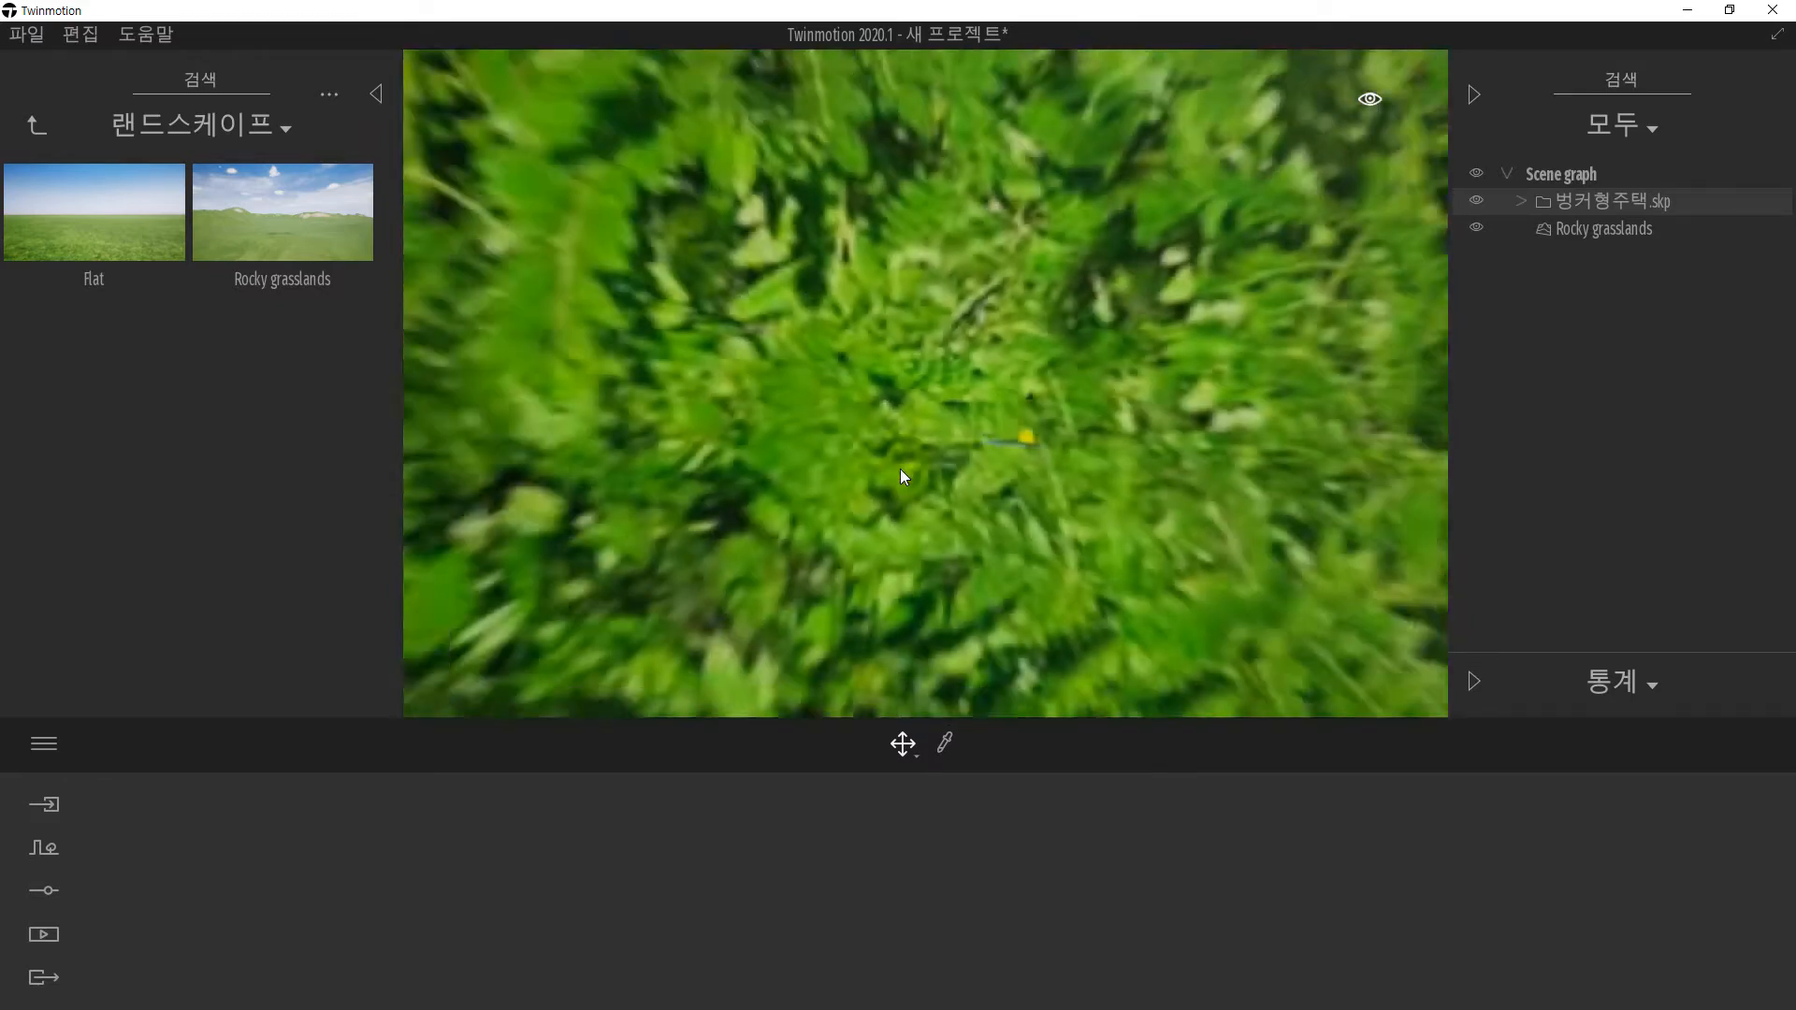
scroll(900, 470, "down", 5)
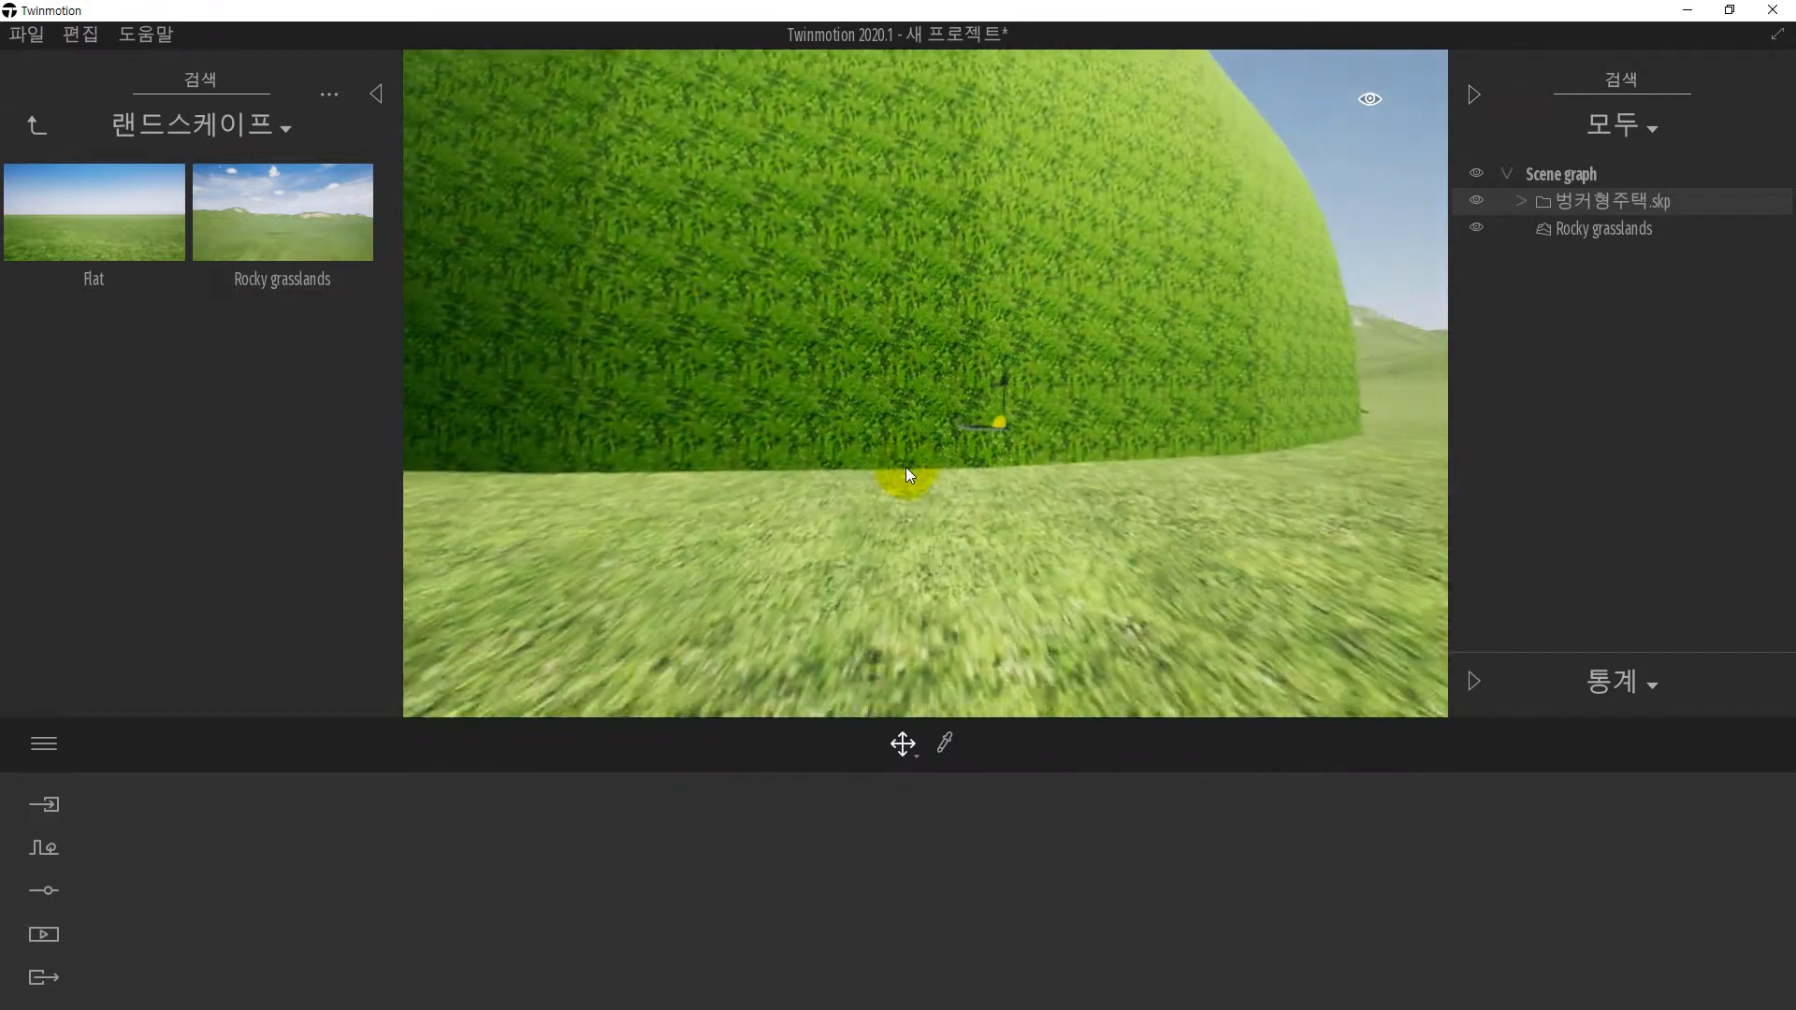
scroll(906, 470, "down", 10)
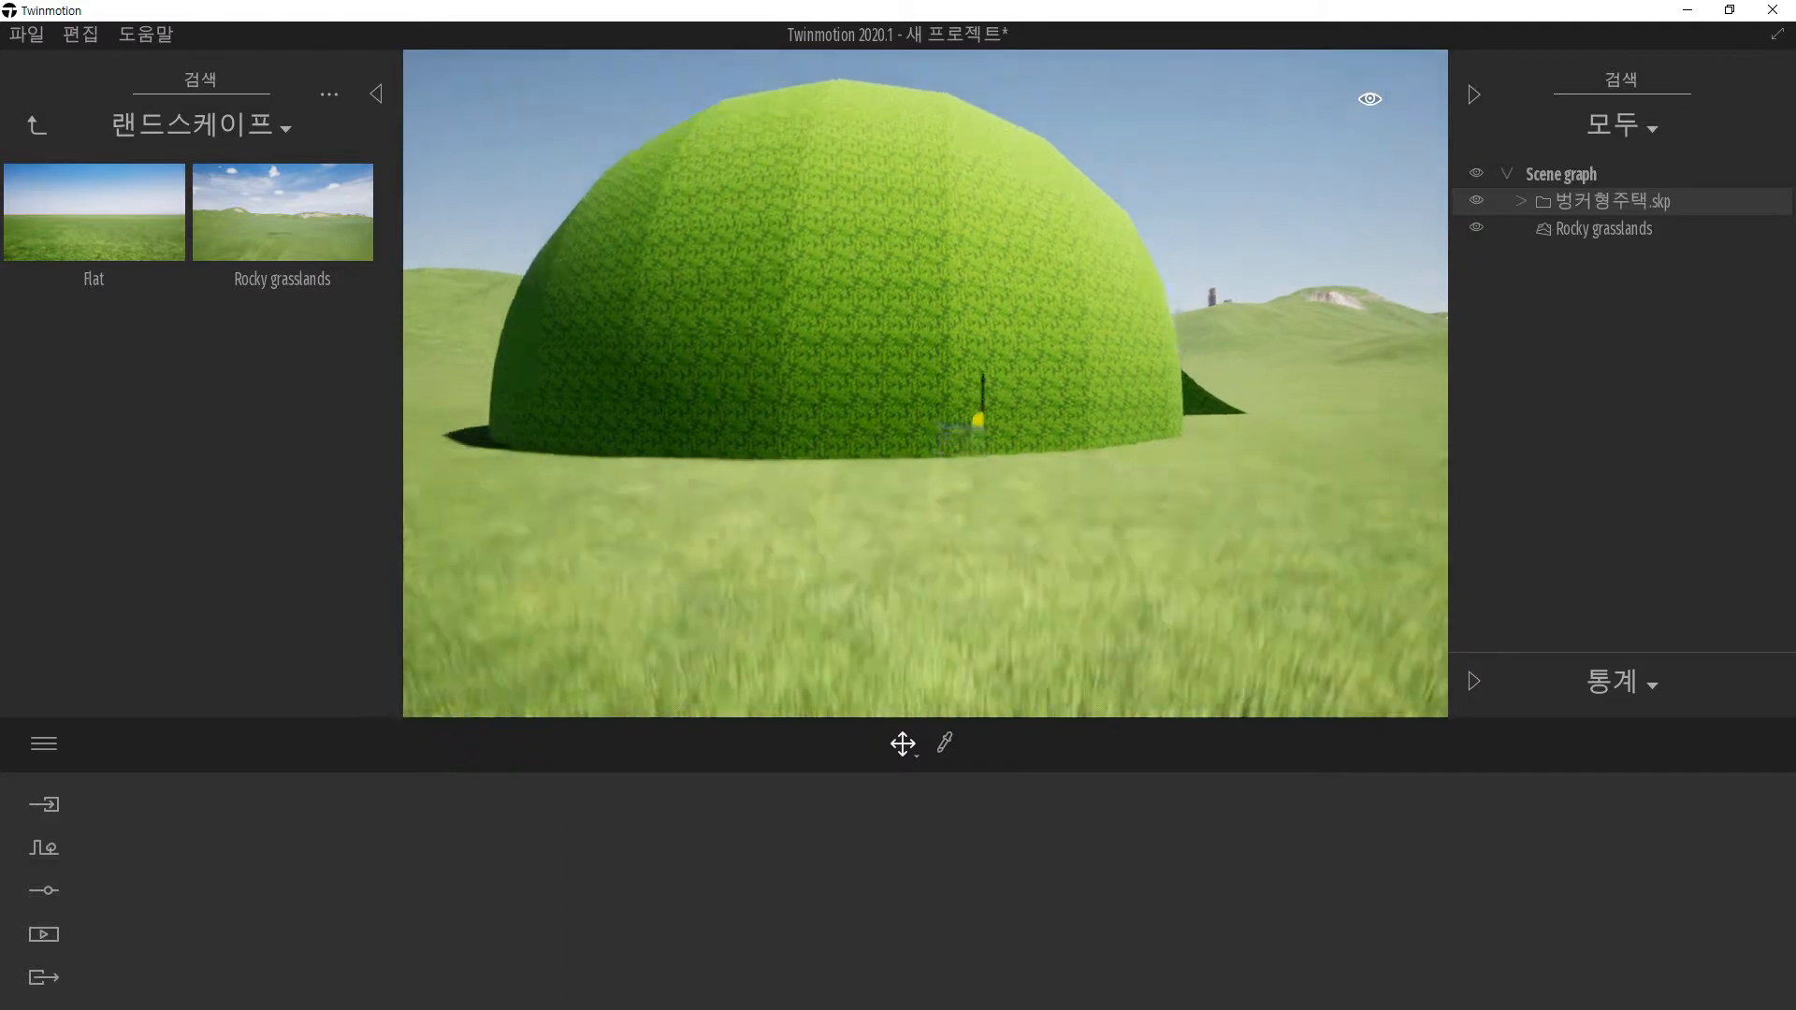
middle_click_drag(898, 449, 646, 491, "shift")
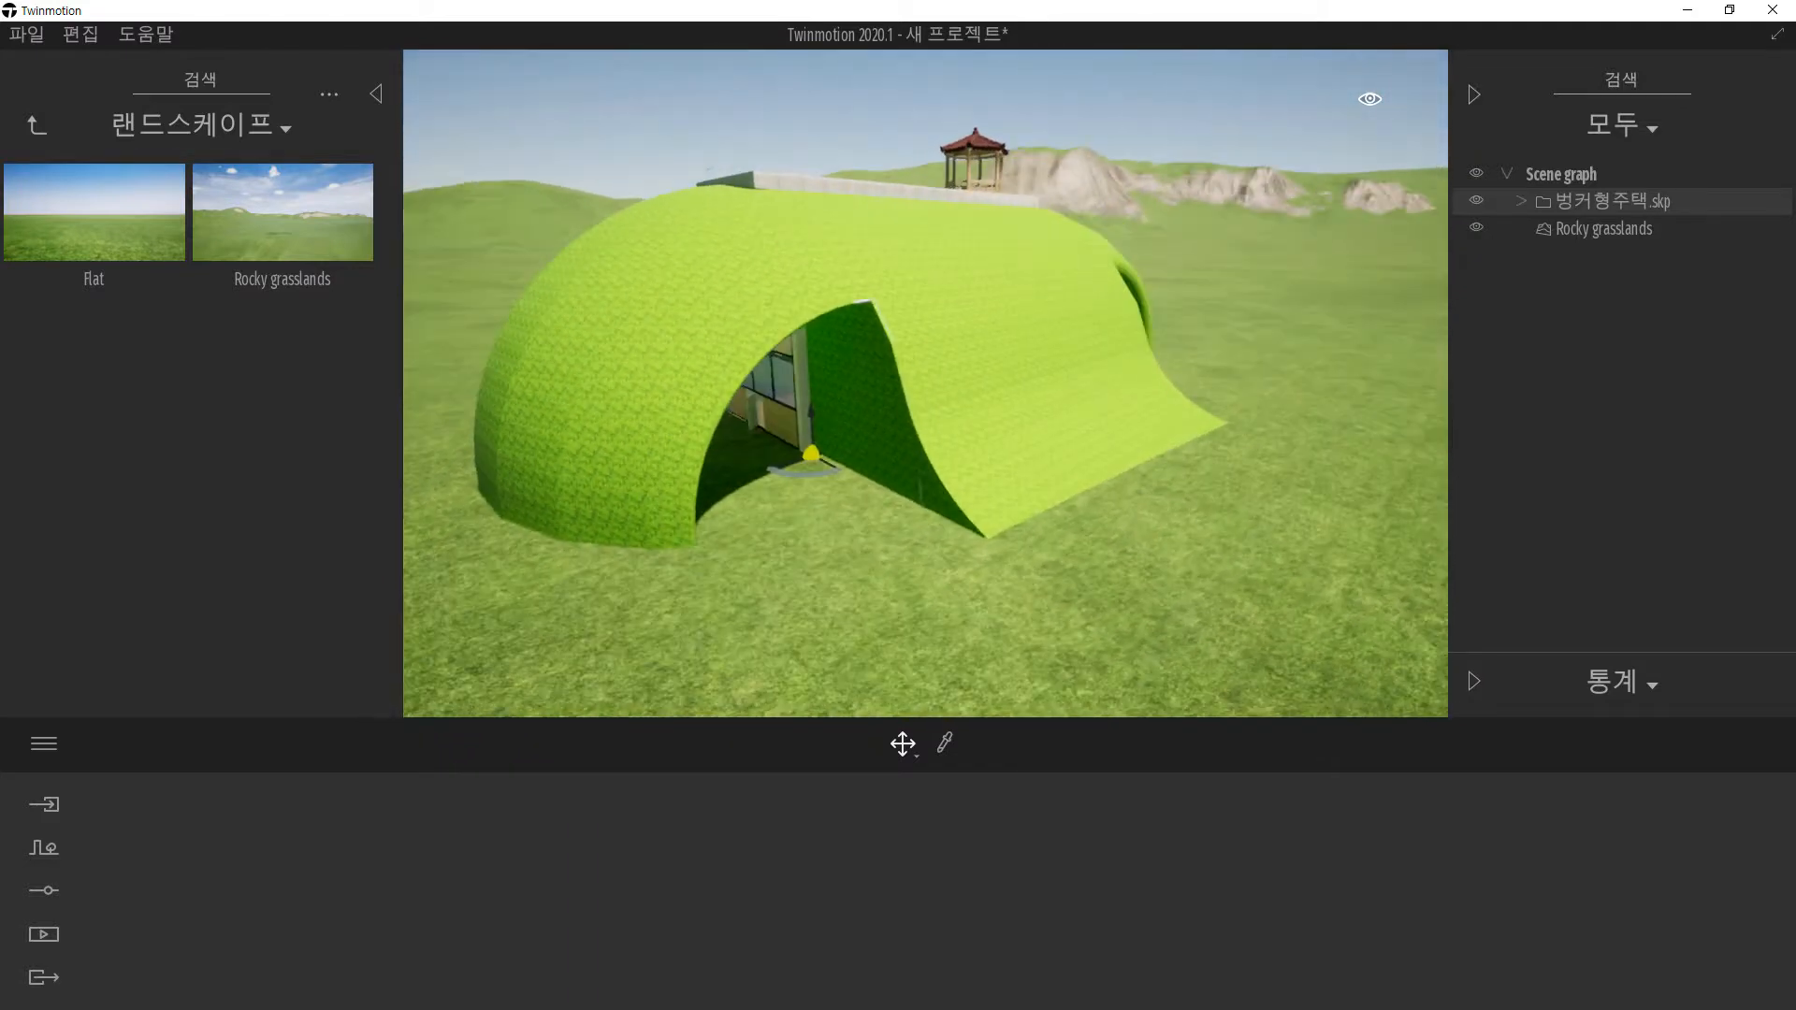
middle_click_drag(1266, 440, 1267, 509, "shift")
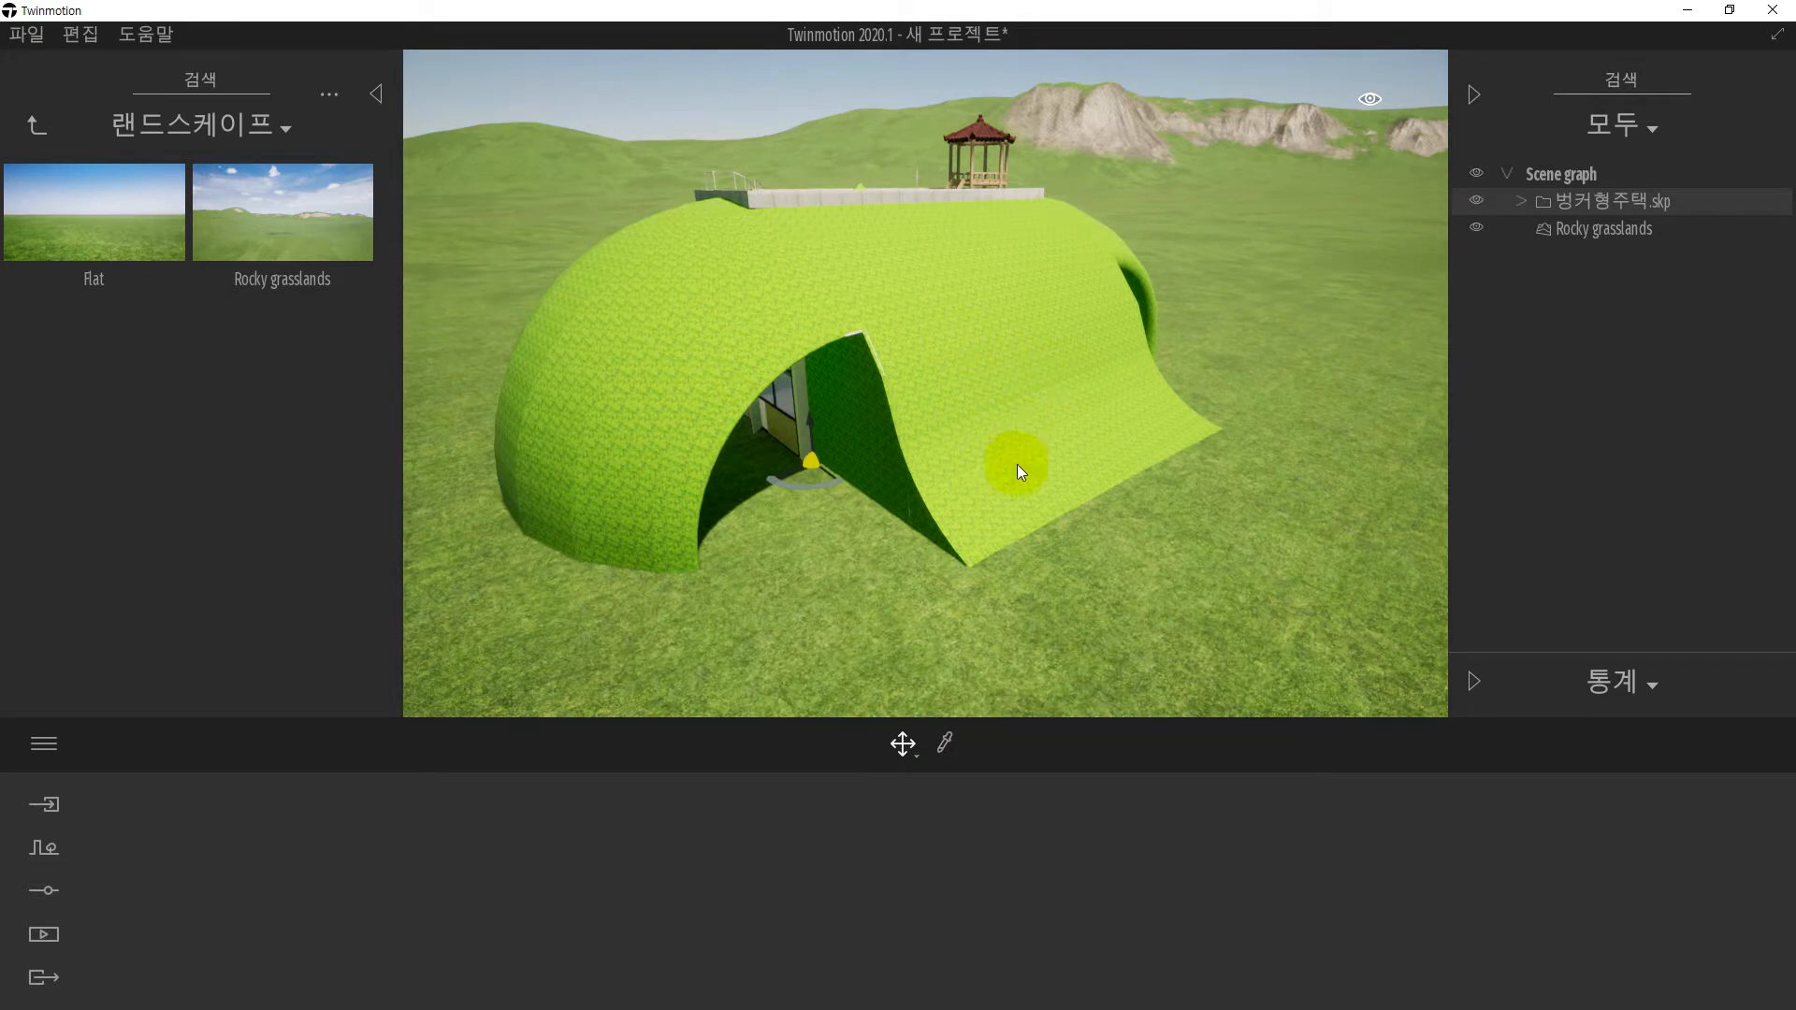
- Browse the natural terrain materials, comparing the grass, soil, sand and ground plant options for the house shell
left_click(945, 746)
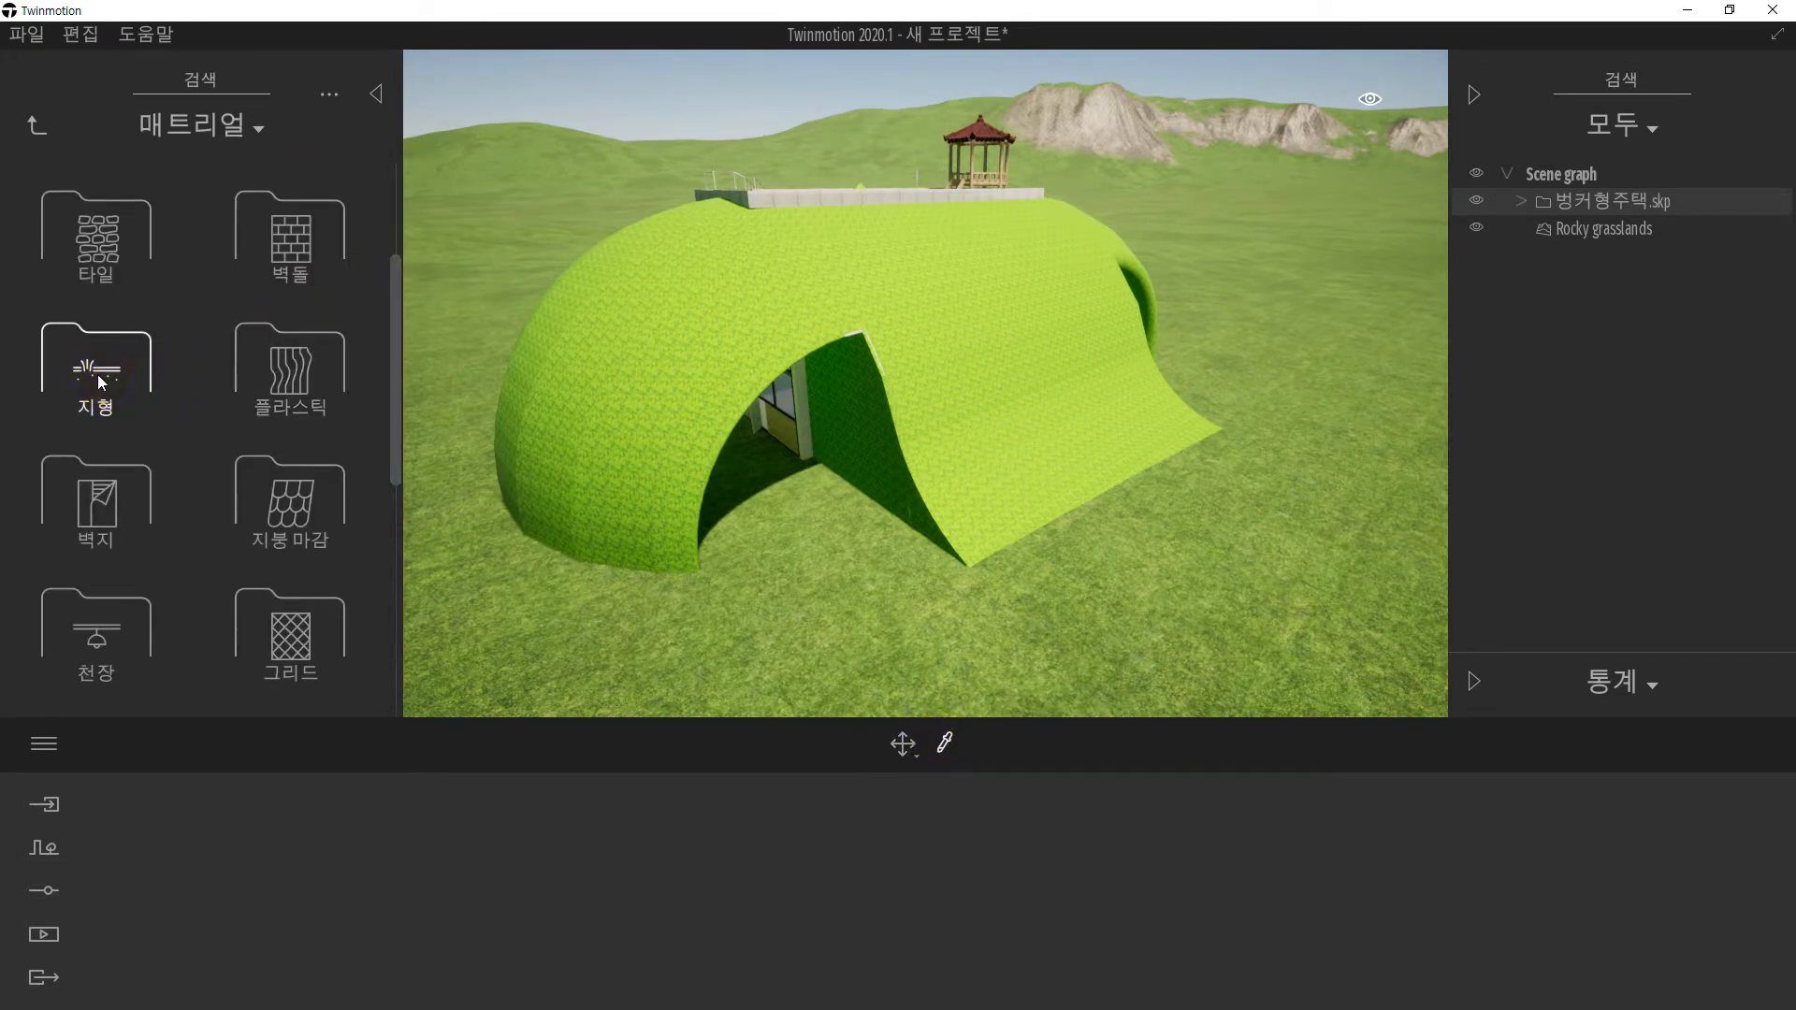
left_click(98, 374)
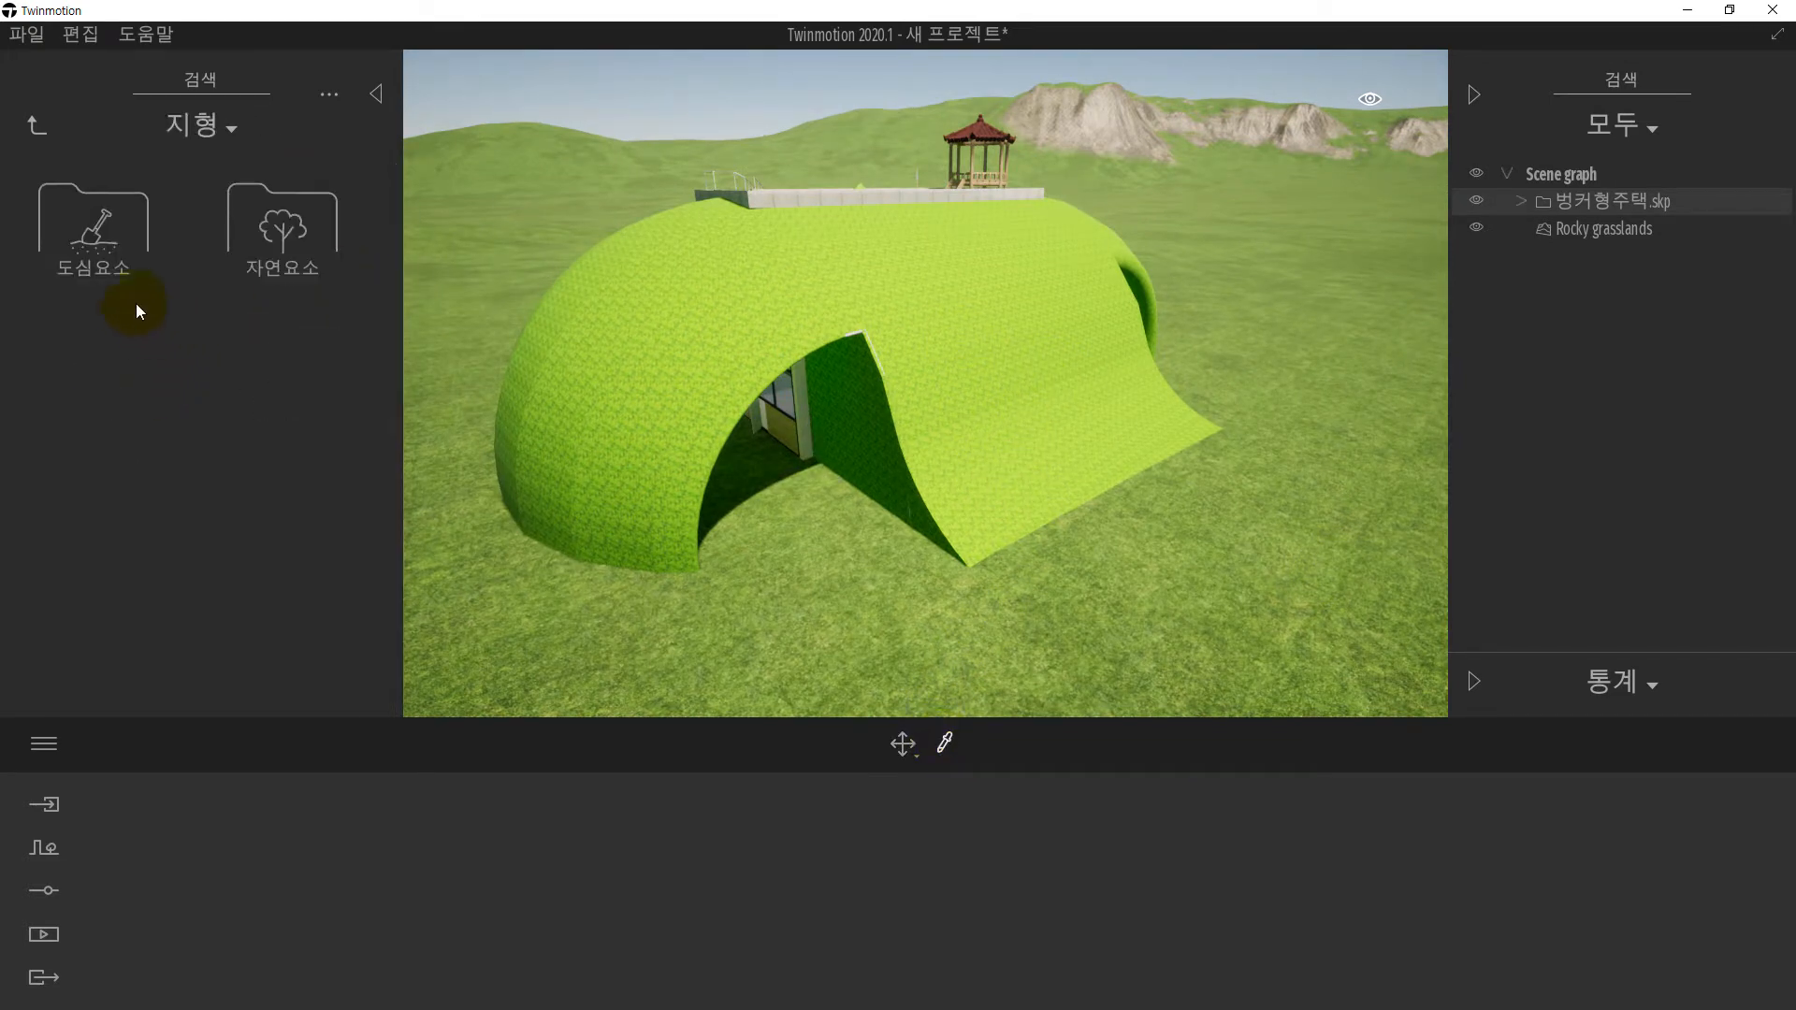
left_click(271, 234)
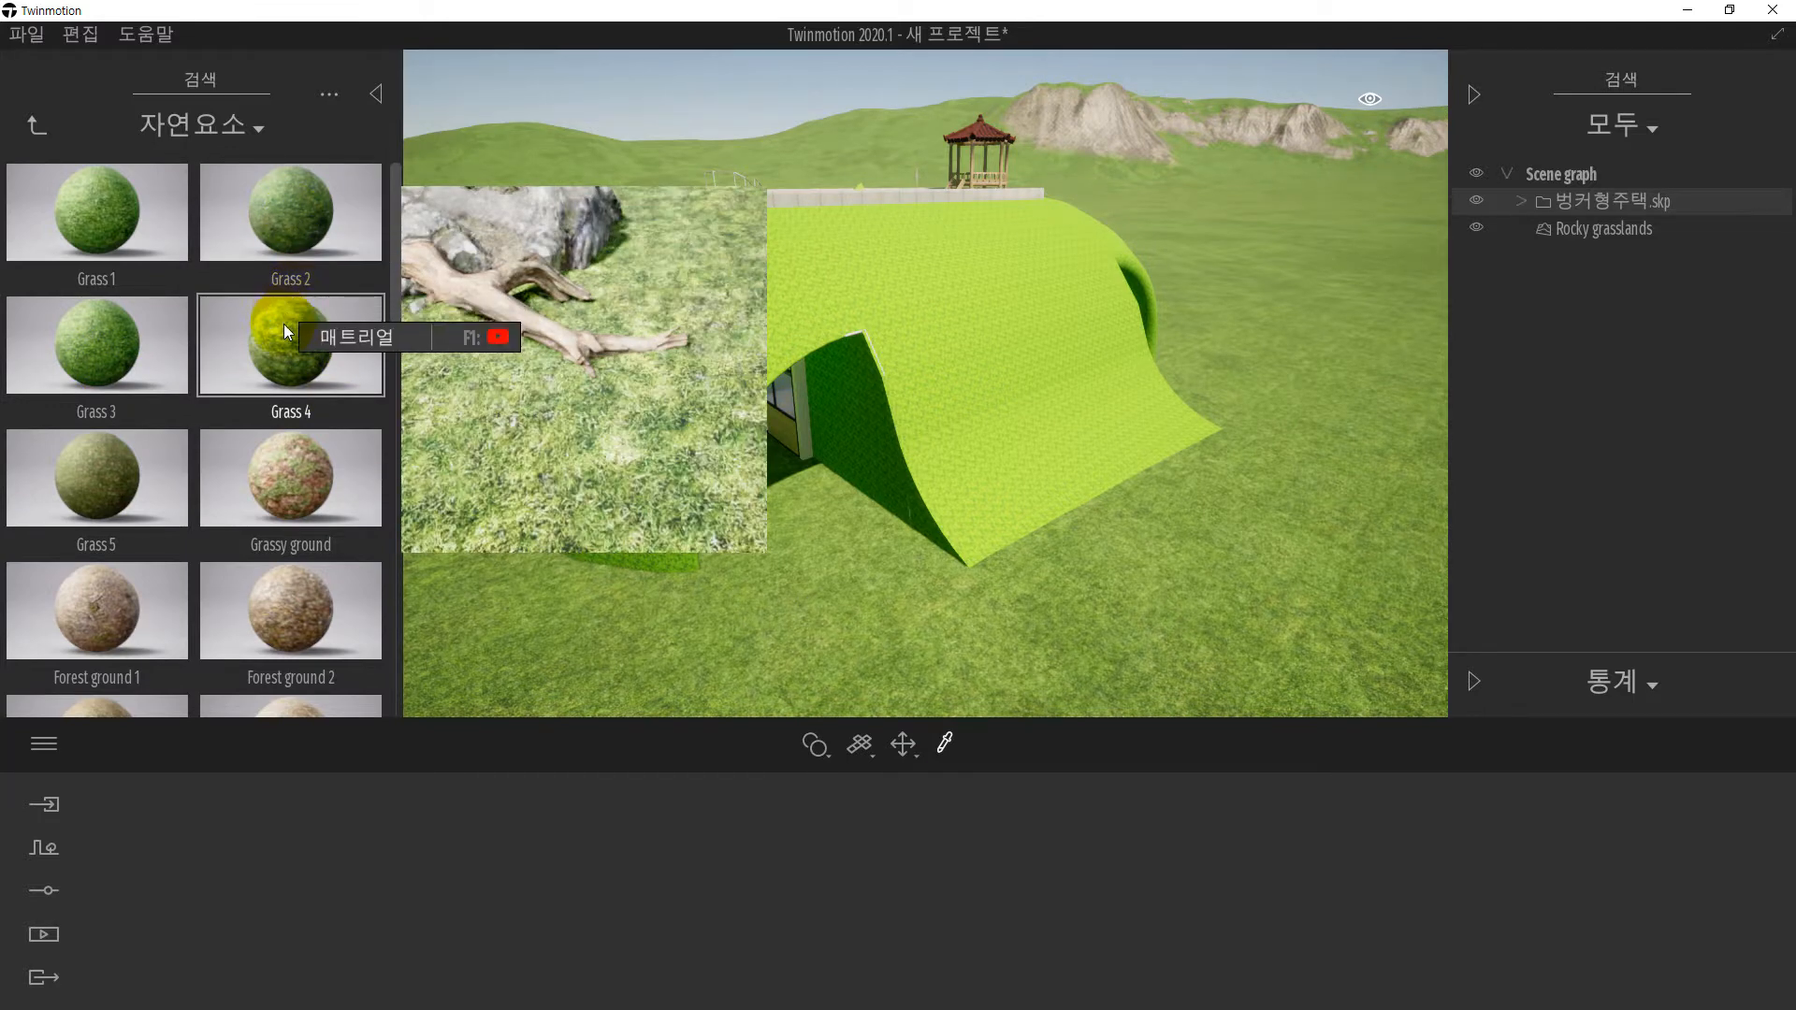
scroll(306, 406, "down", 3)
scroll(307, 406, "down", 5)
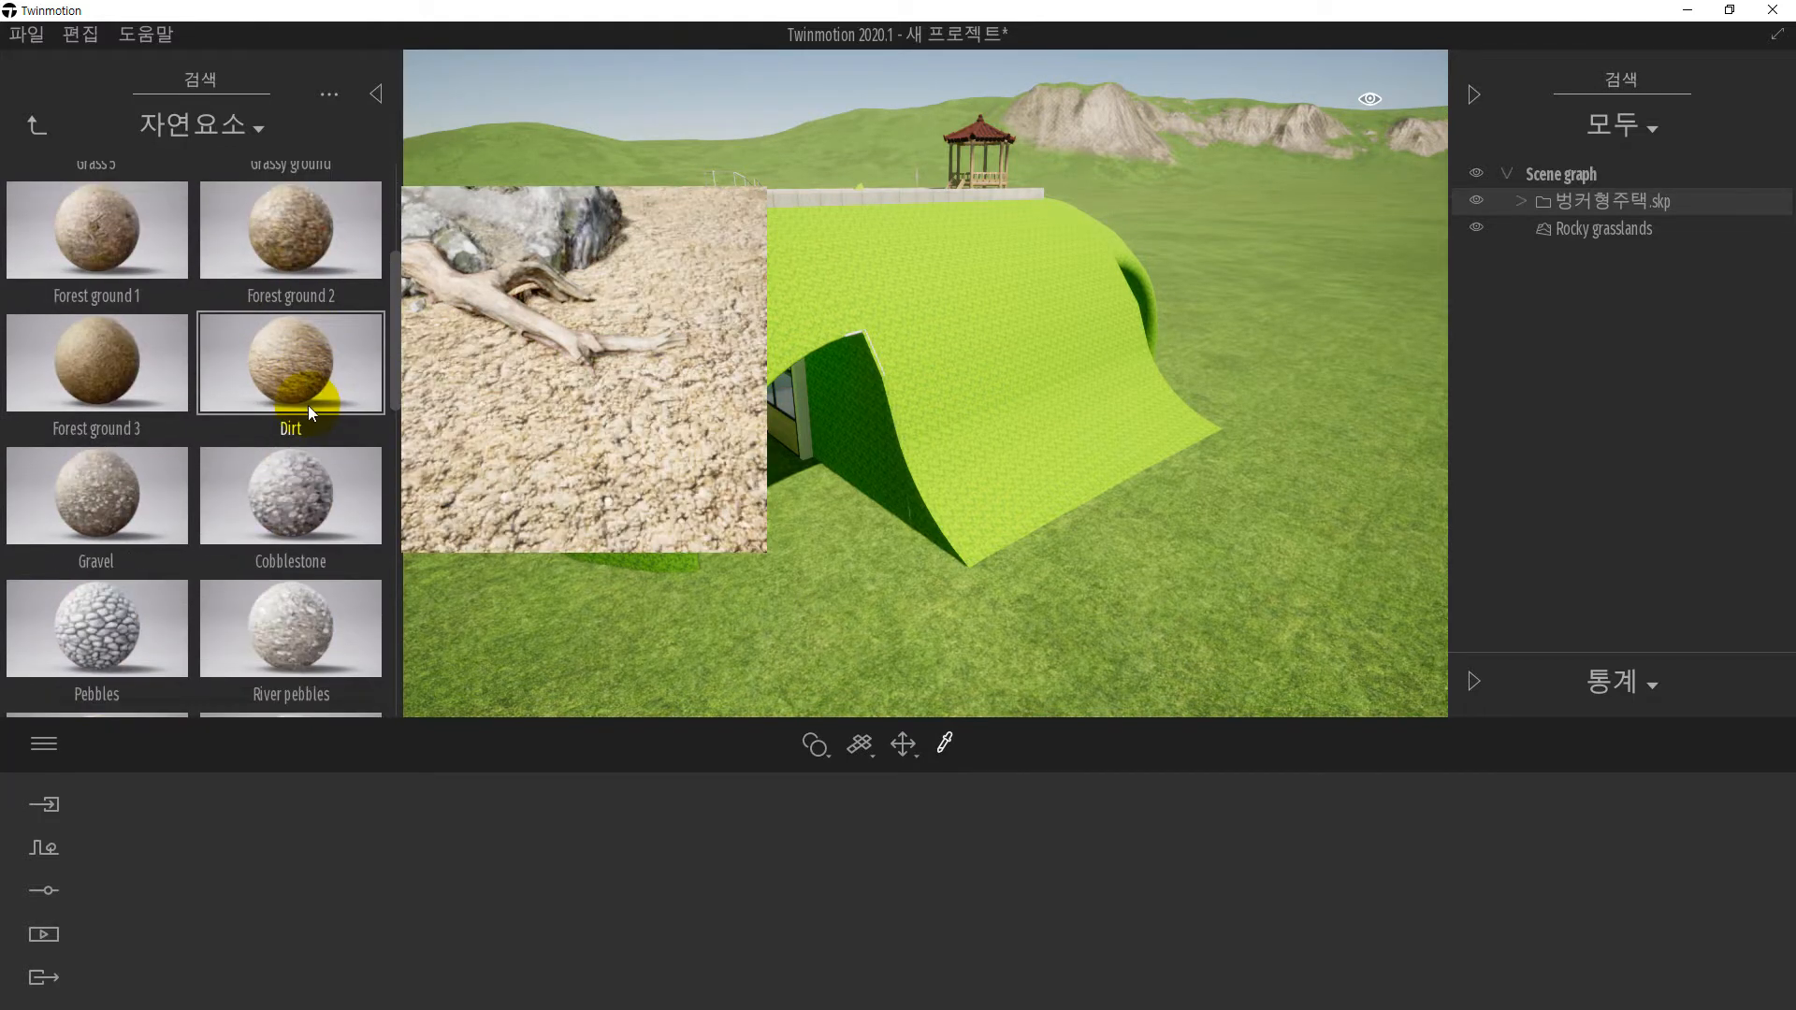
left_click_drag(393, 384, 373, 664)
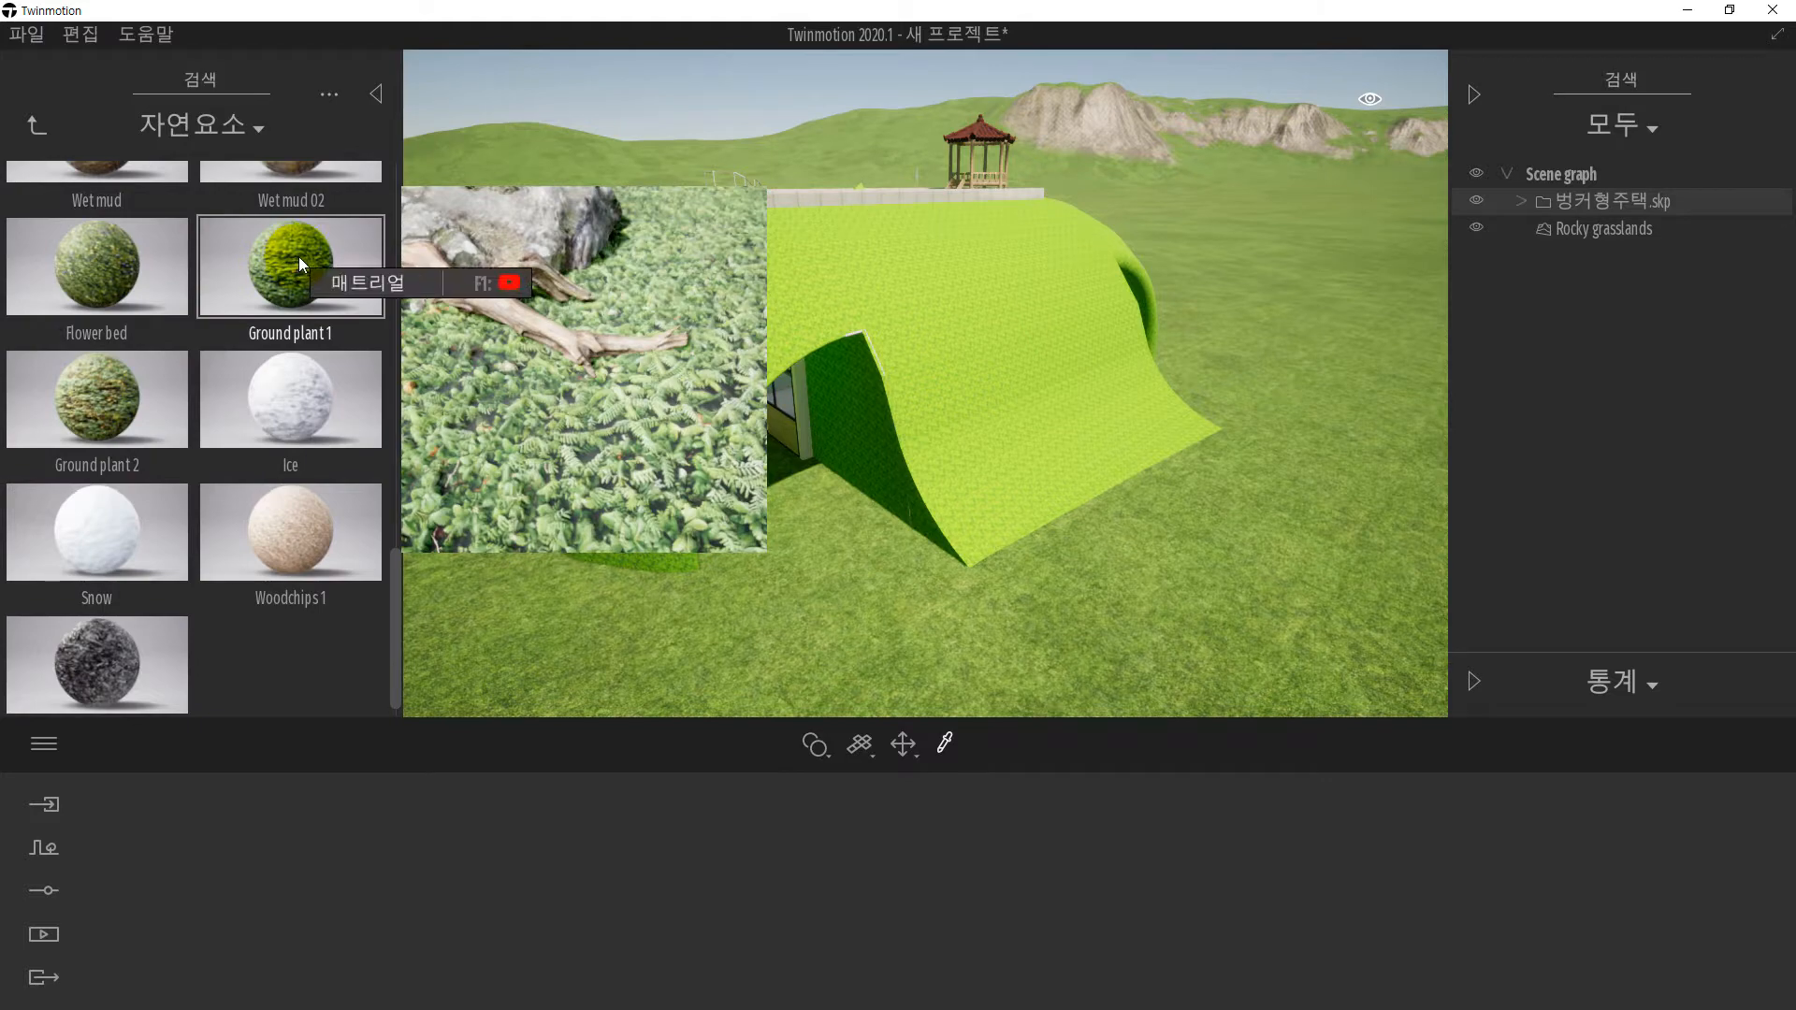
scroll(355, 307, "up", 2)
scroll(354, 305, "up", 10)
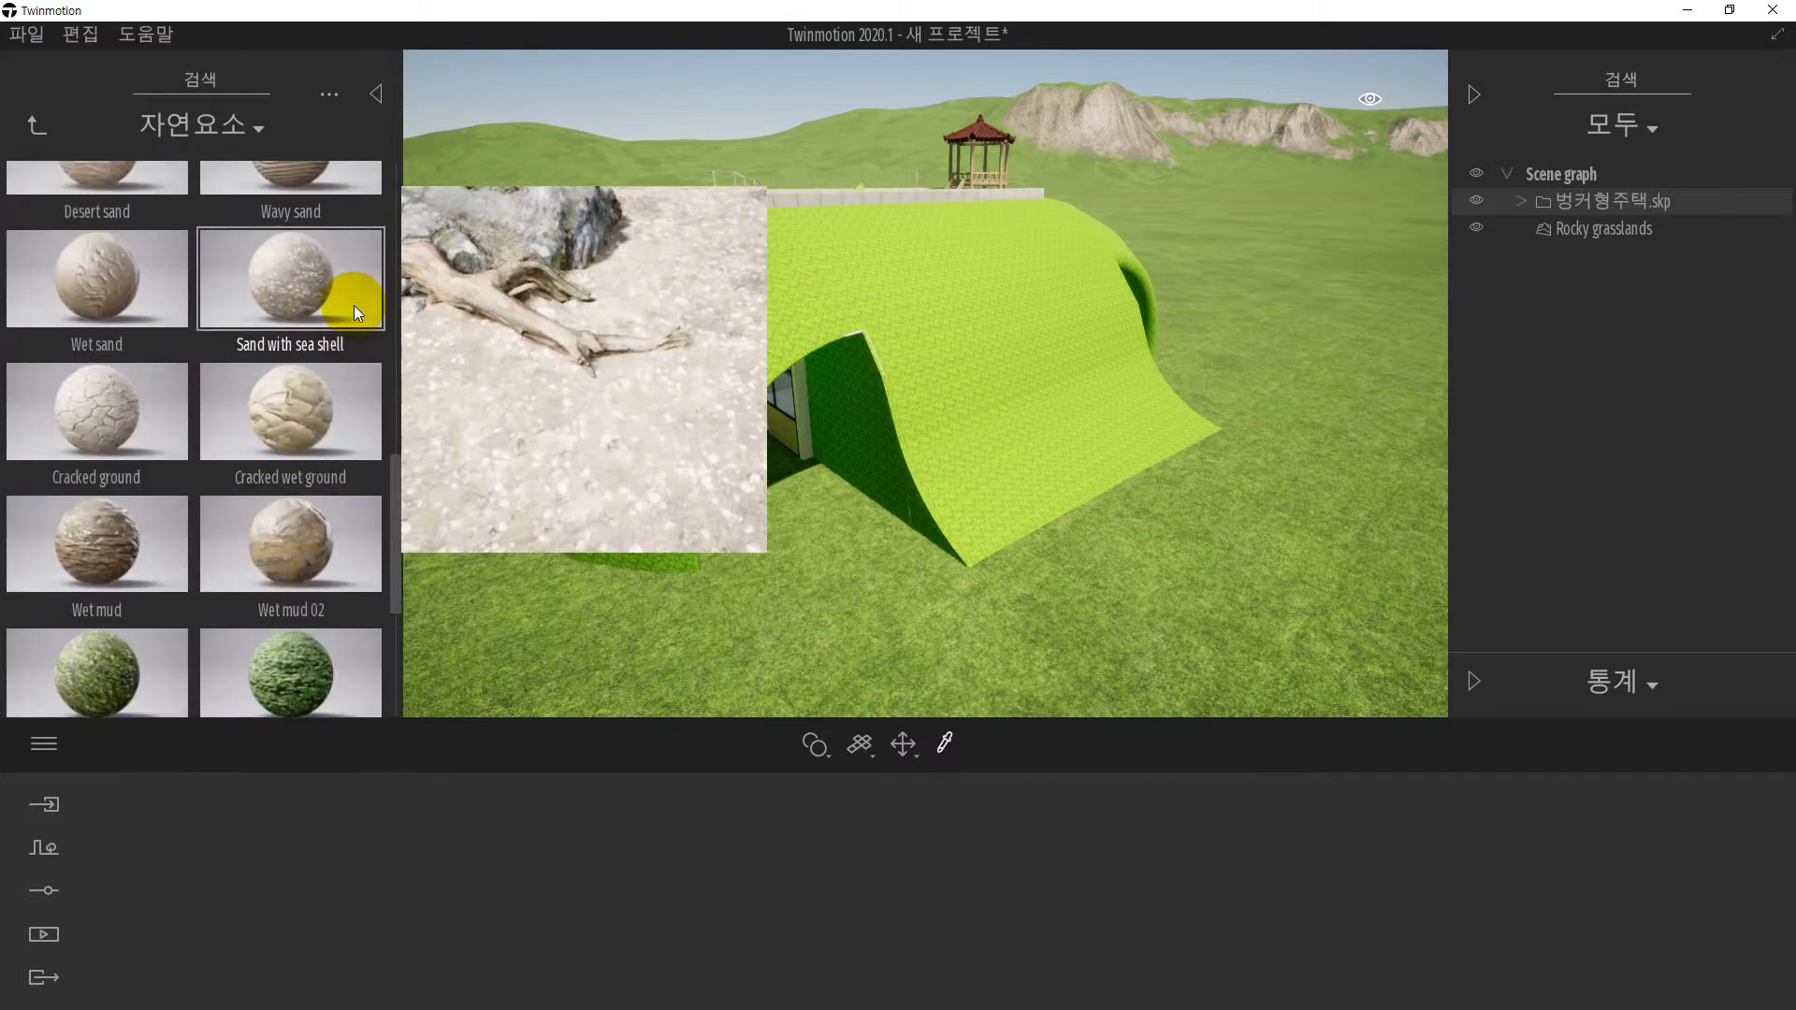
scroll(352, 305, "up", 5)
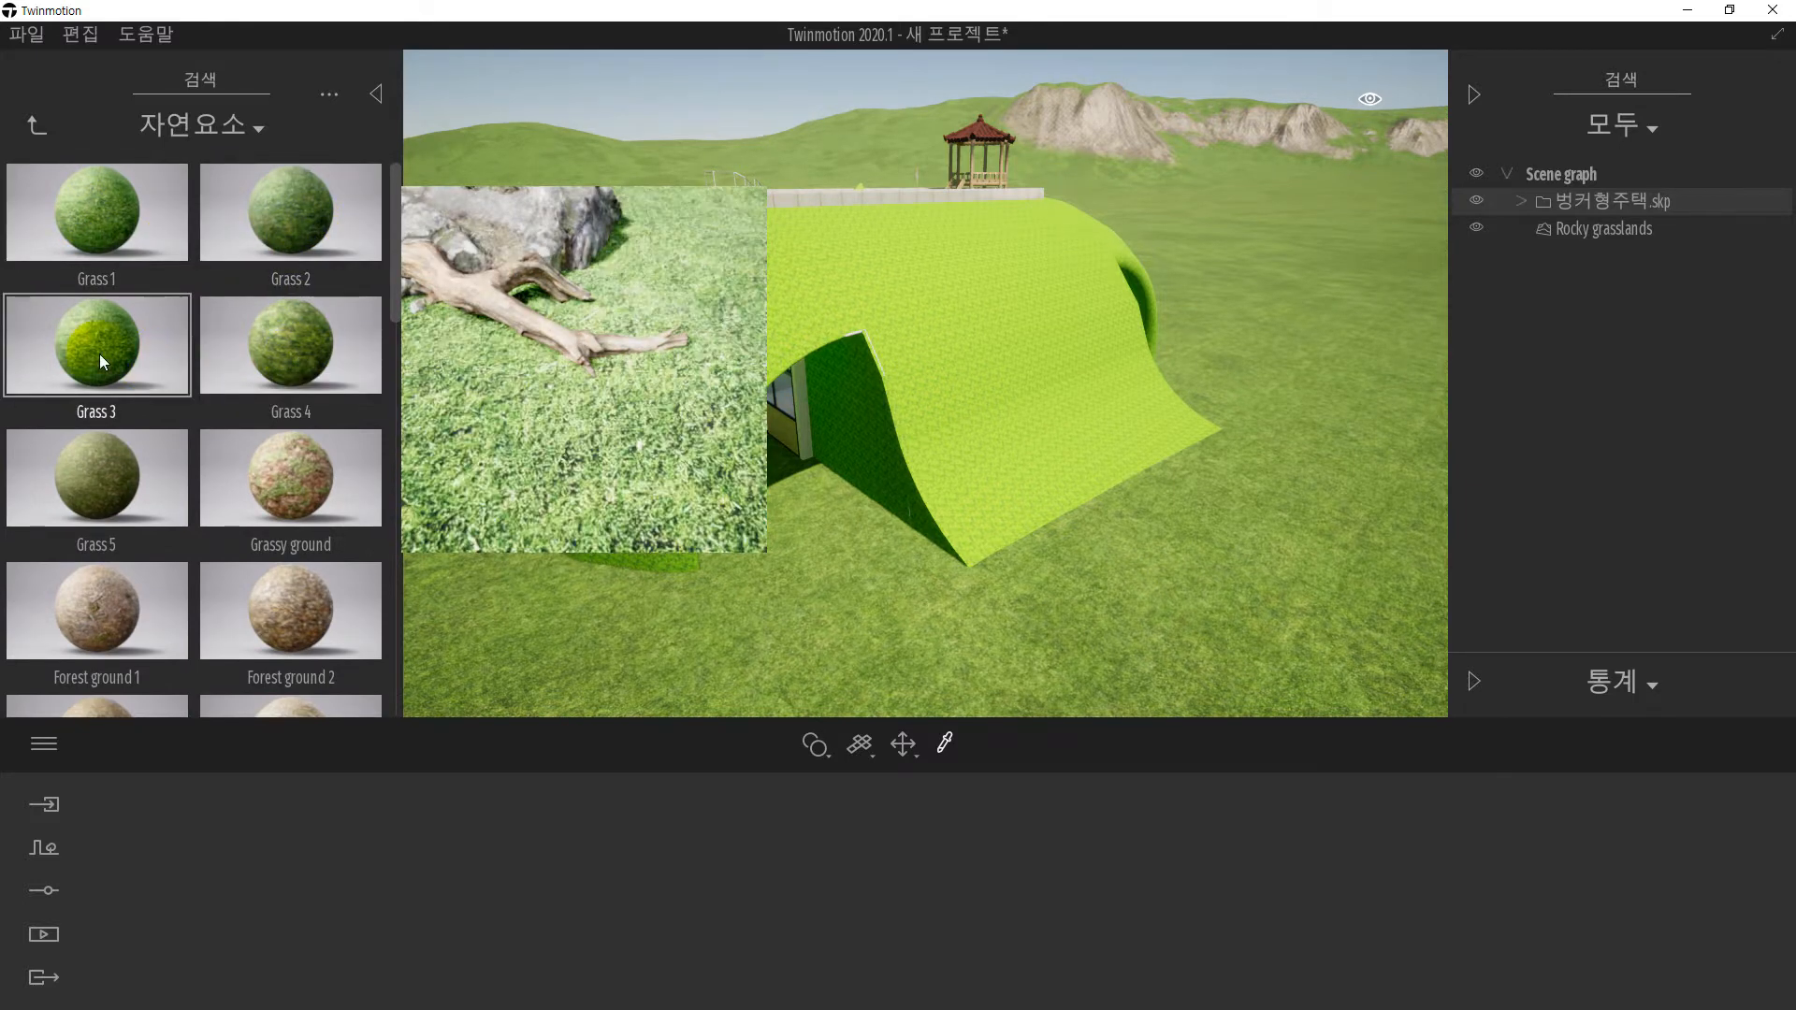
- Try the Grass 4 and Grass 2 materials on the outer shell of the house
left_click_drag(304, 355, 918, 342)
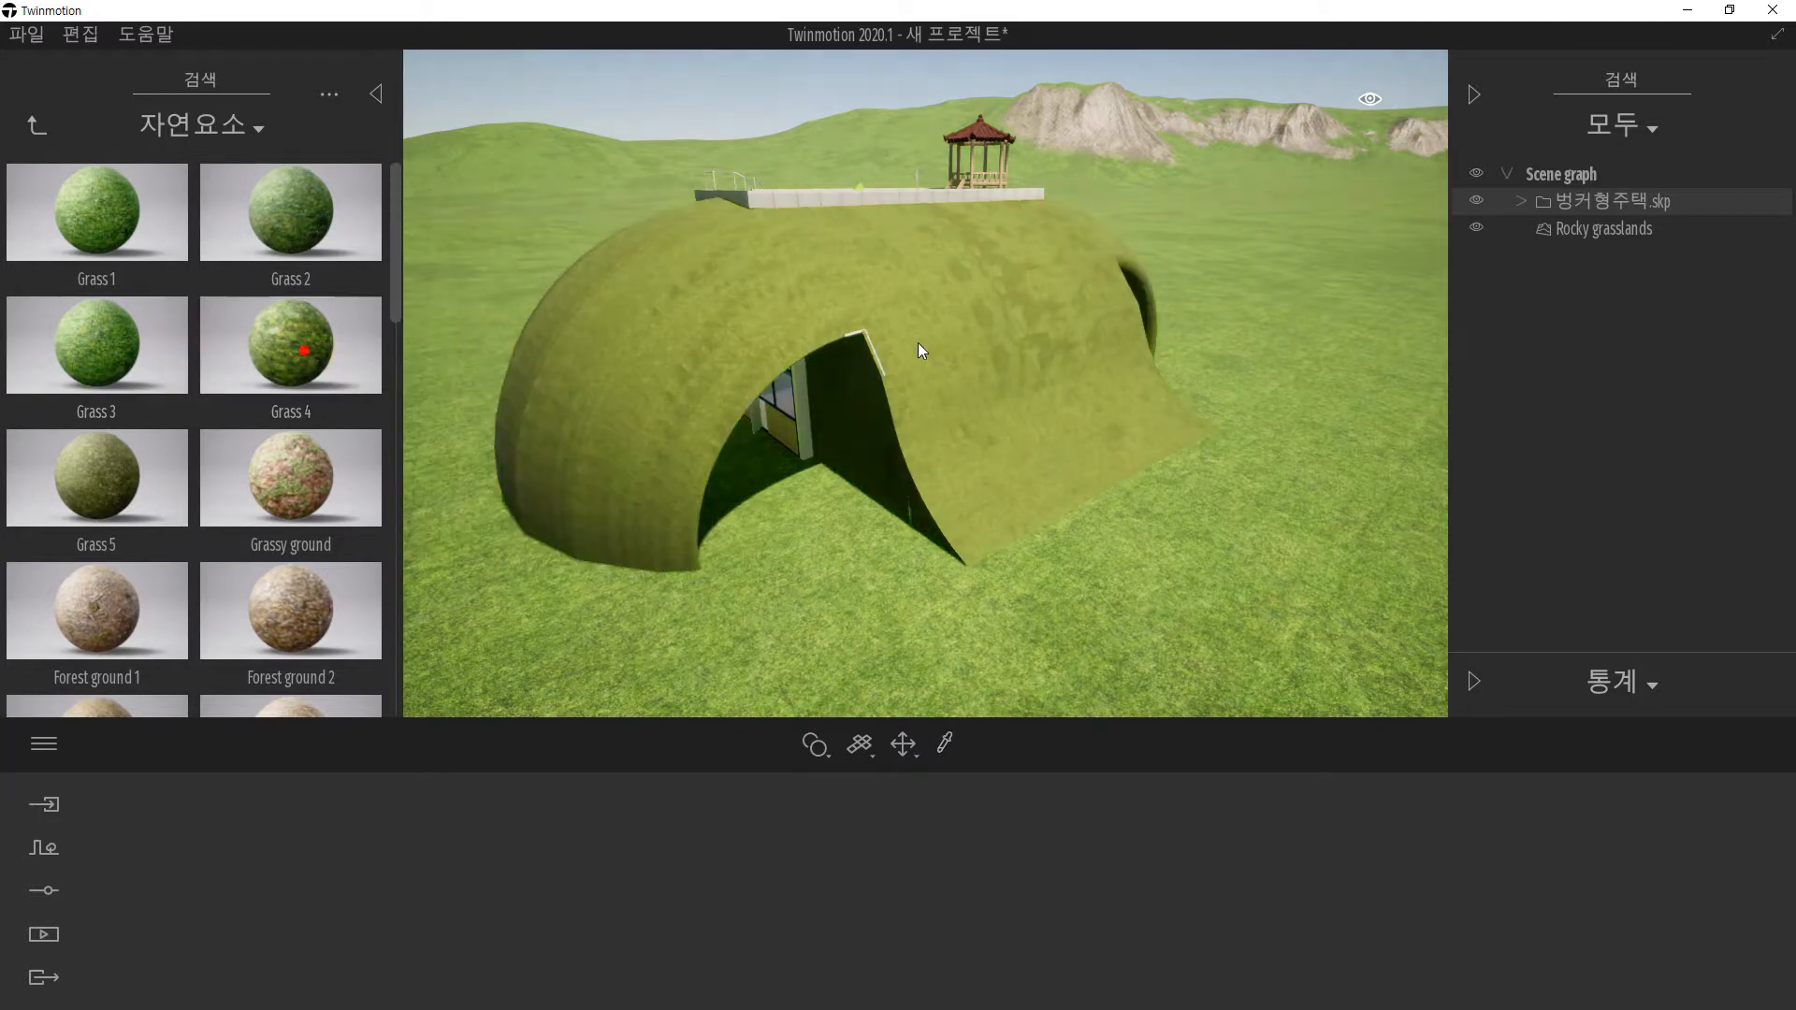
left_click(968, 342)
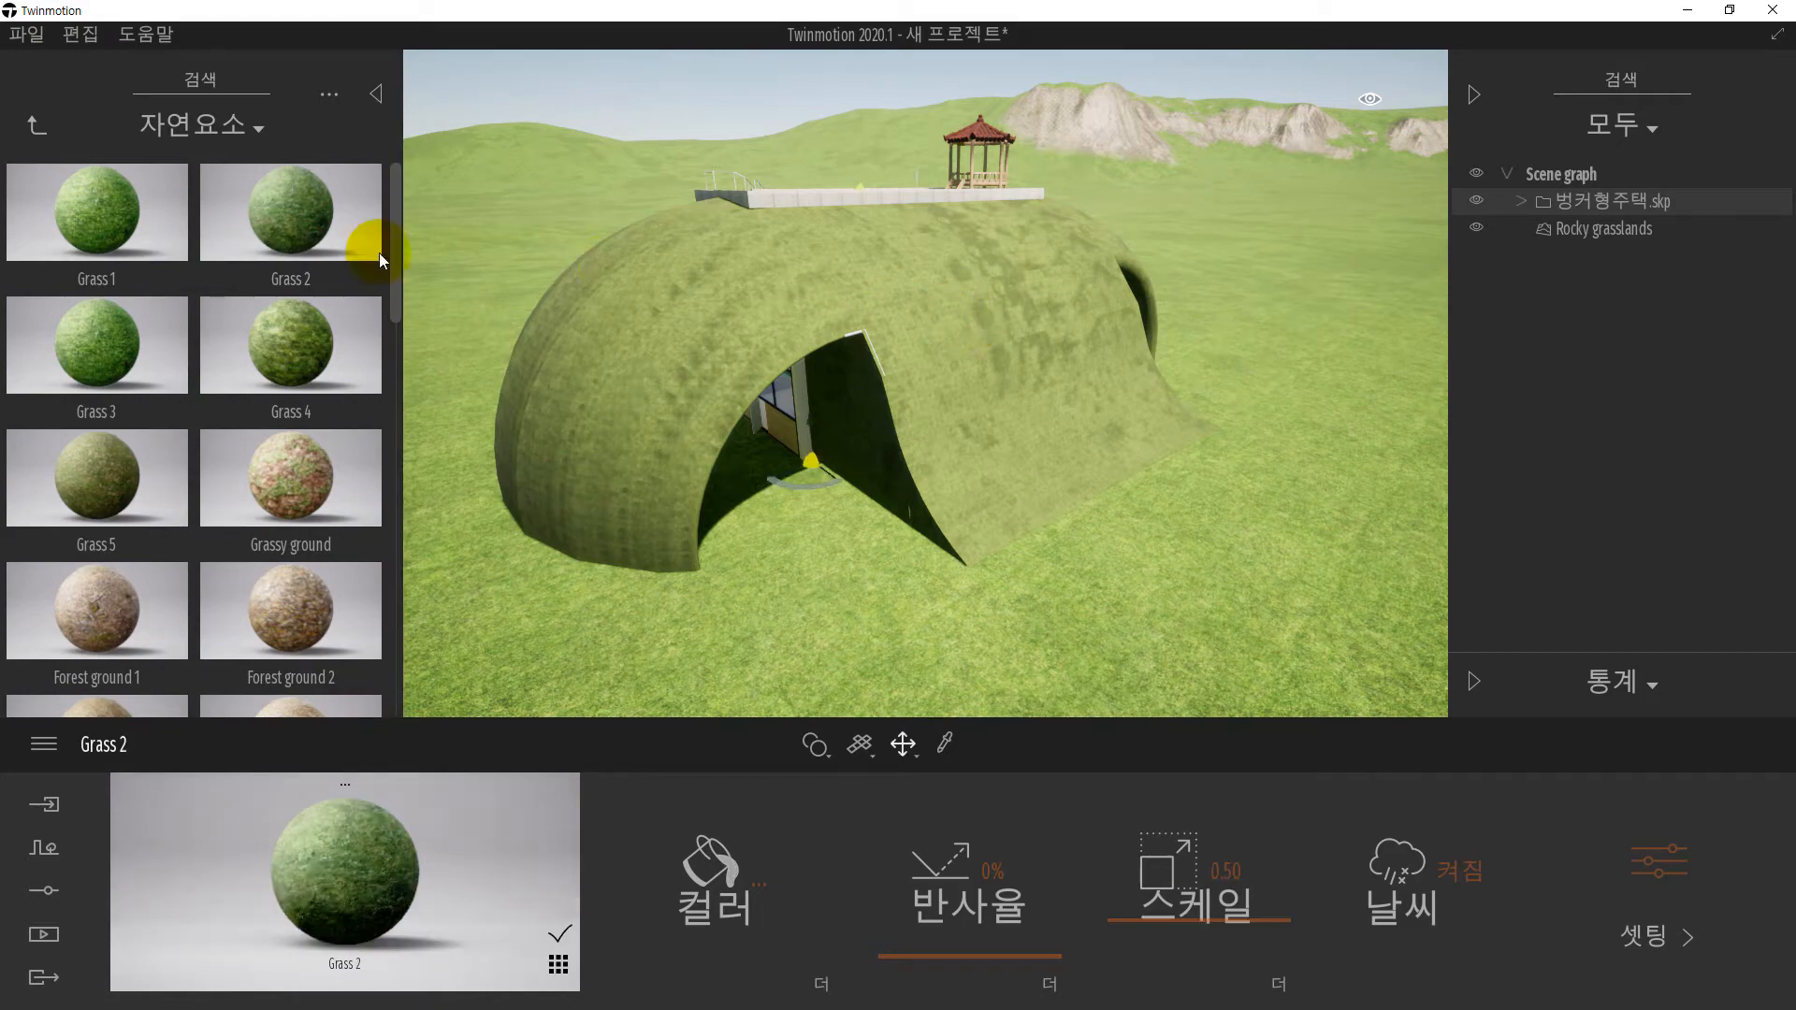
left_click_drag(368, 249, 928, 359)
- Cover the outer shell of the house with the Grass 1 material at a scale of 2.00
left_click(731, 259)
scroll(768, 288, "up", 4)
mouse_move(927, 359)
middle_mouse_down("shift")
mouse_move(800, 435)
mouse_move(912, 398)
mouse_move(928, 359)
middle_mouse_up("shift")
left_click_drag(850, 350, 973, 330)
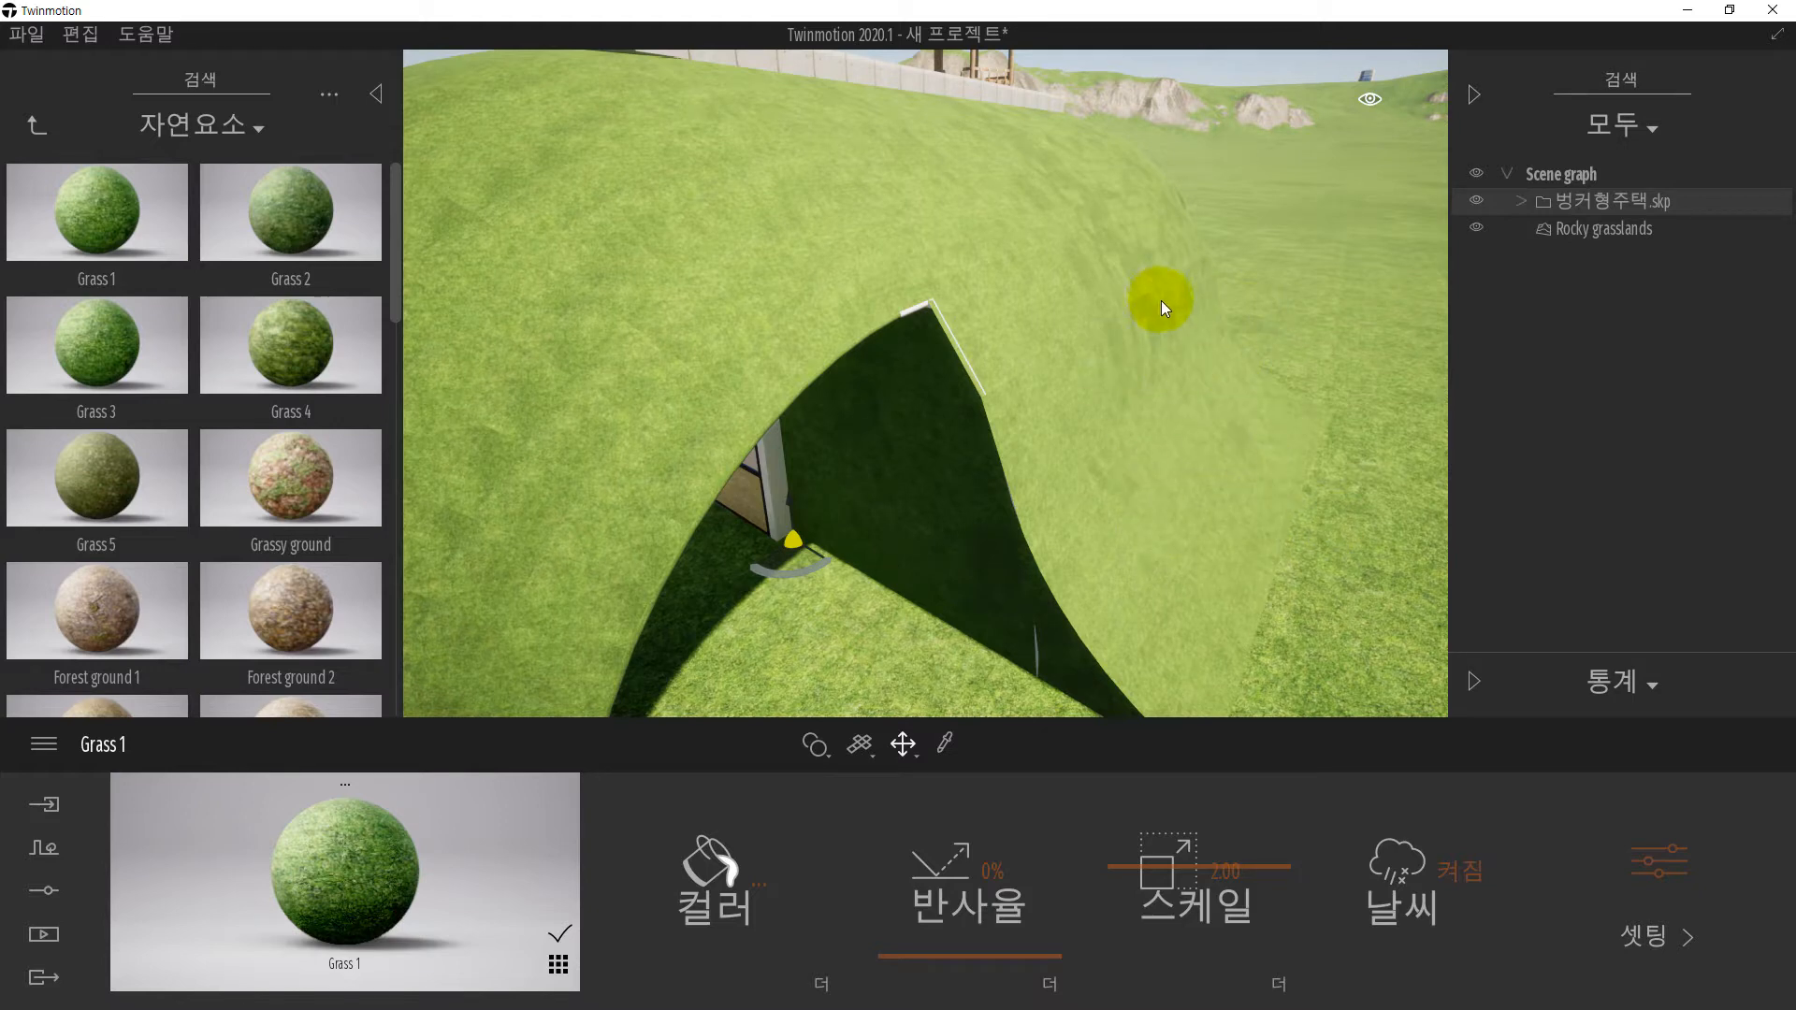
left_click(1134, 294)
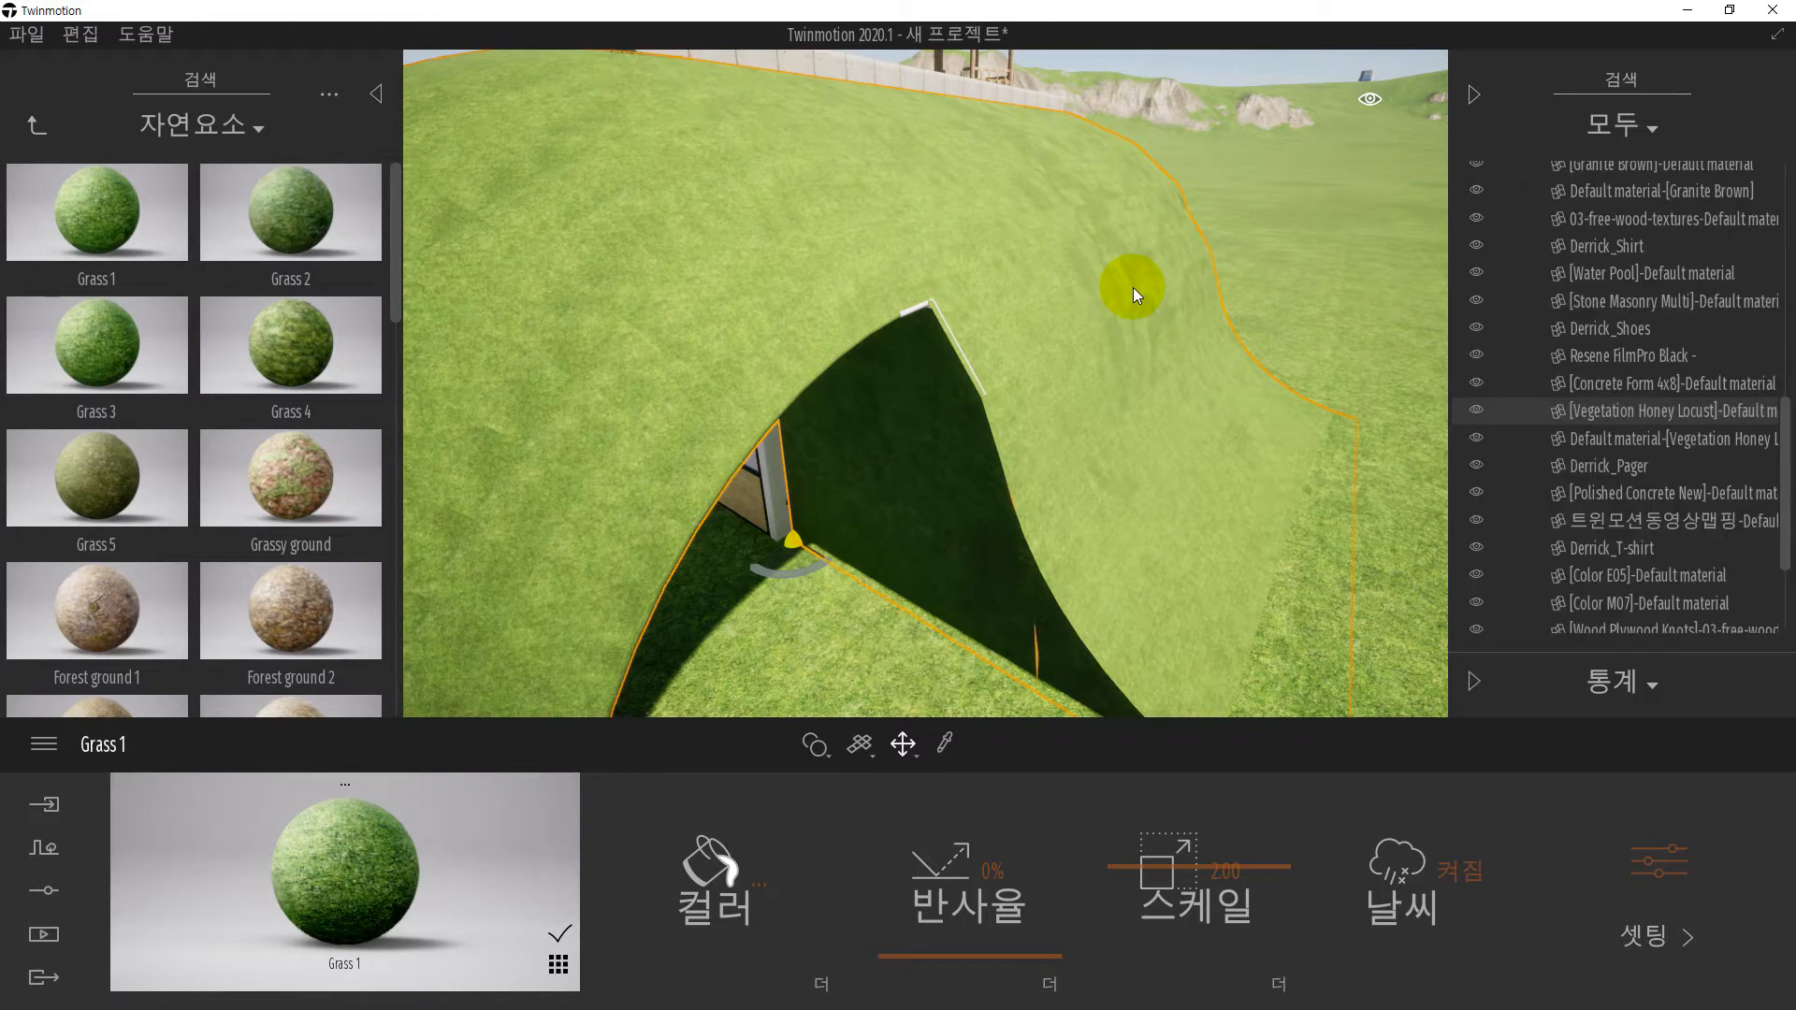
left_click(1238, 72)
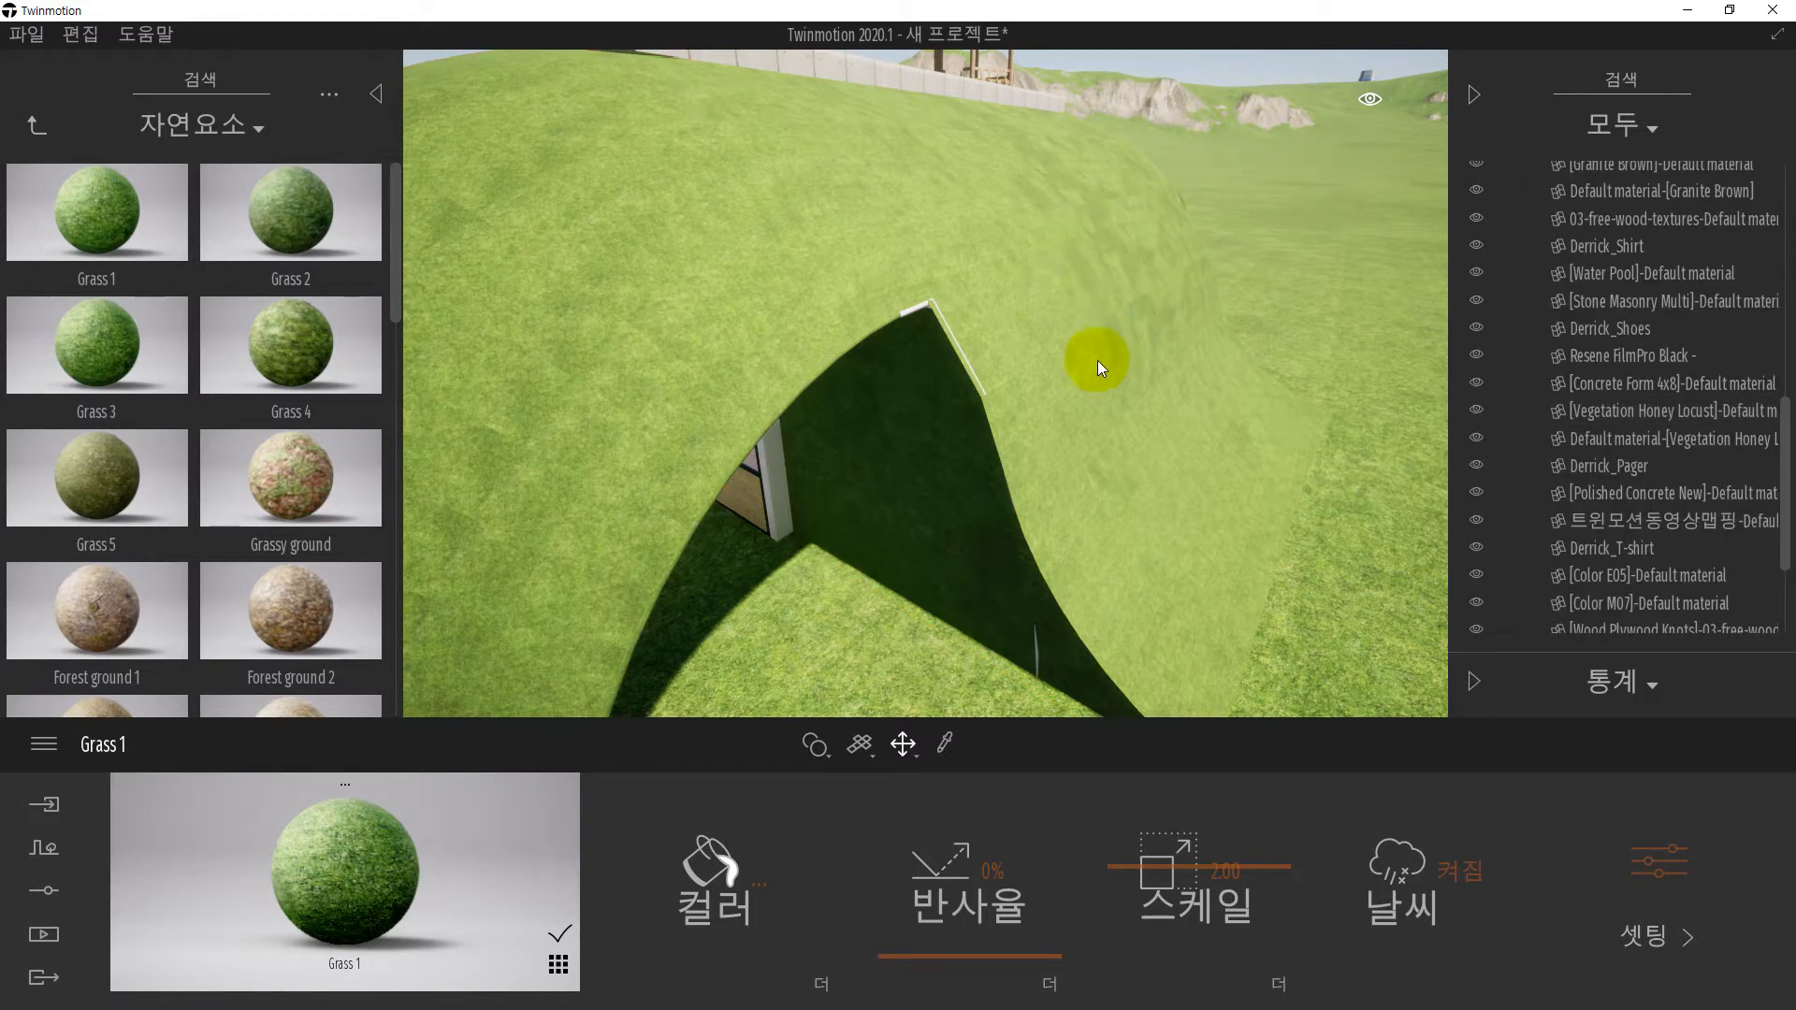
- Select the Rocky grasslands landscape beside the grass-covered house and open its terrain sculpting tools
scroll(1097, 362, "down", 1)
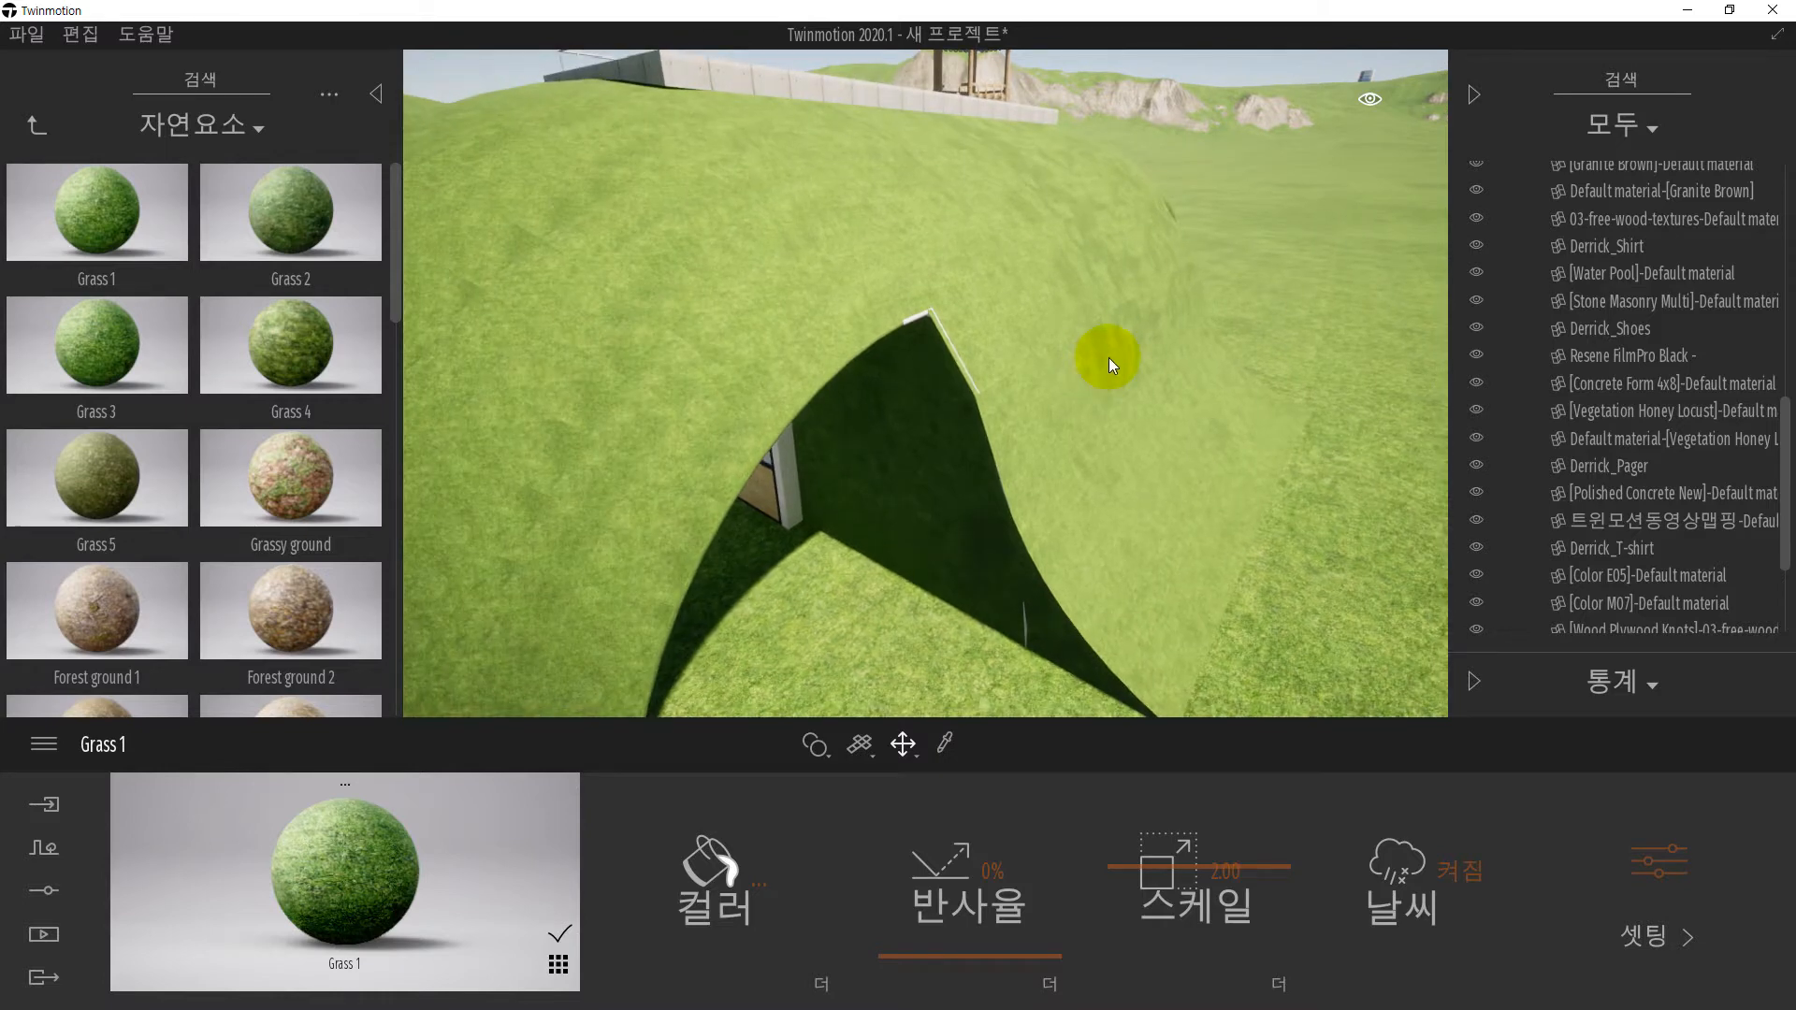
scroll(1046, 378, "down", 3)
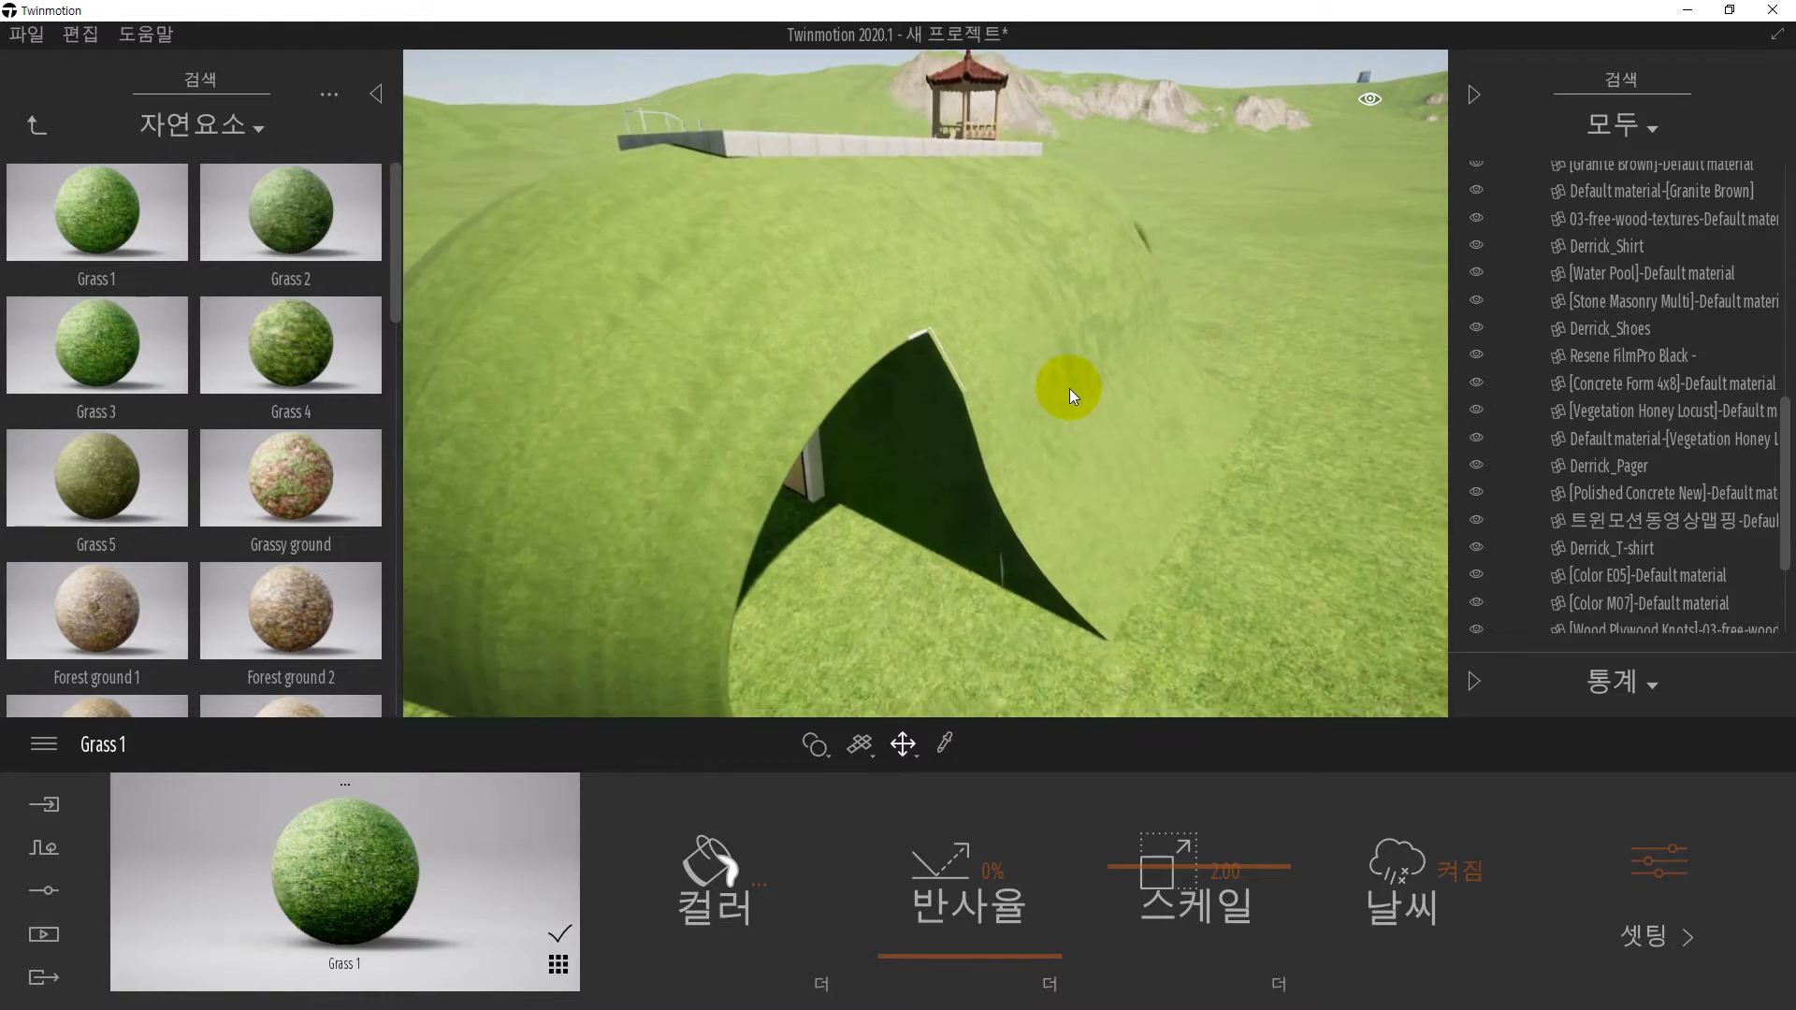
scroll(1069, 390, "down", 3)
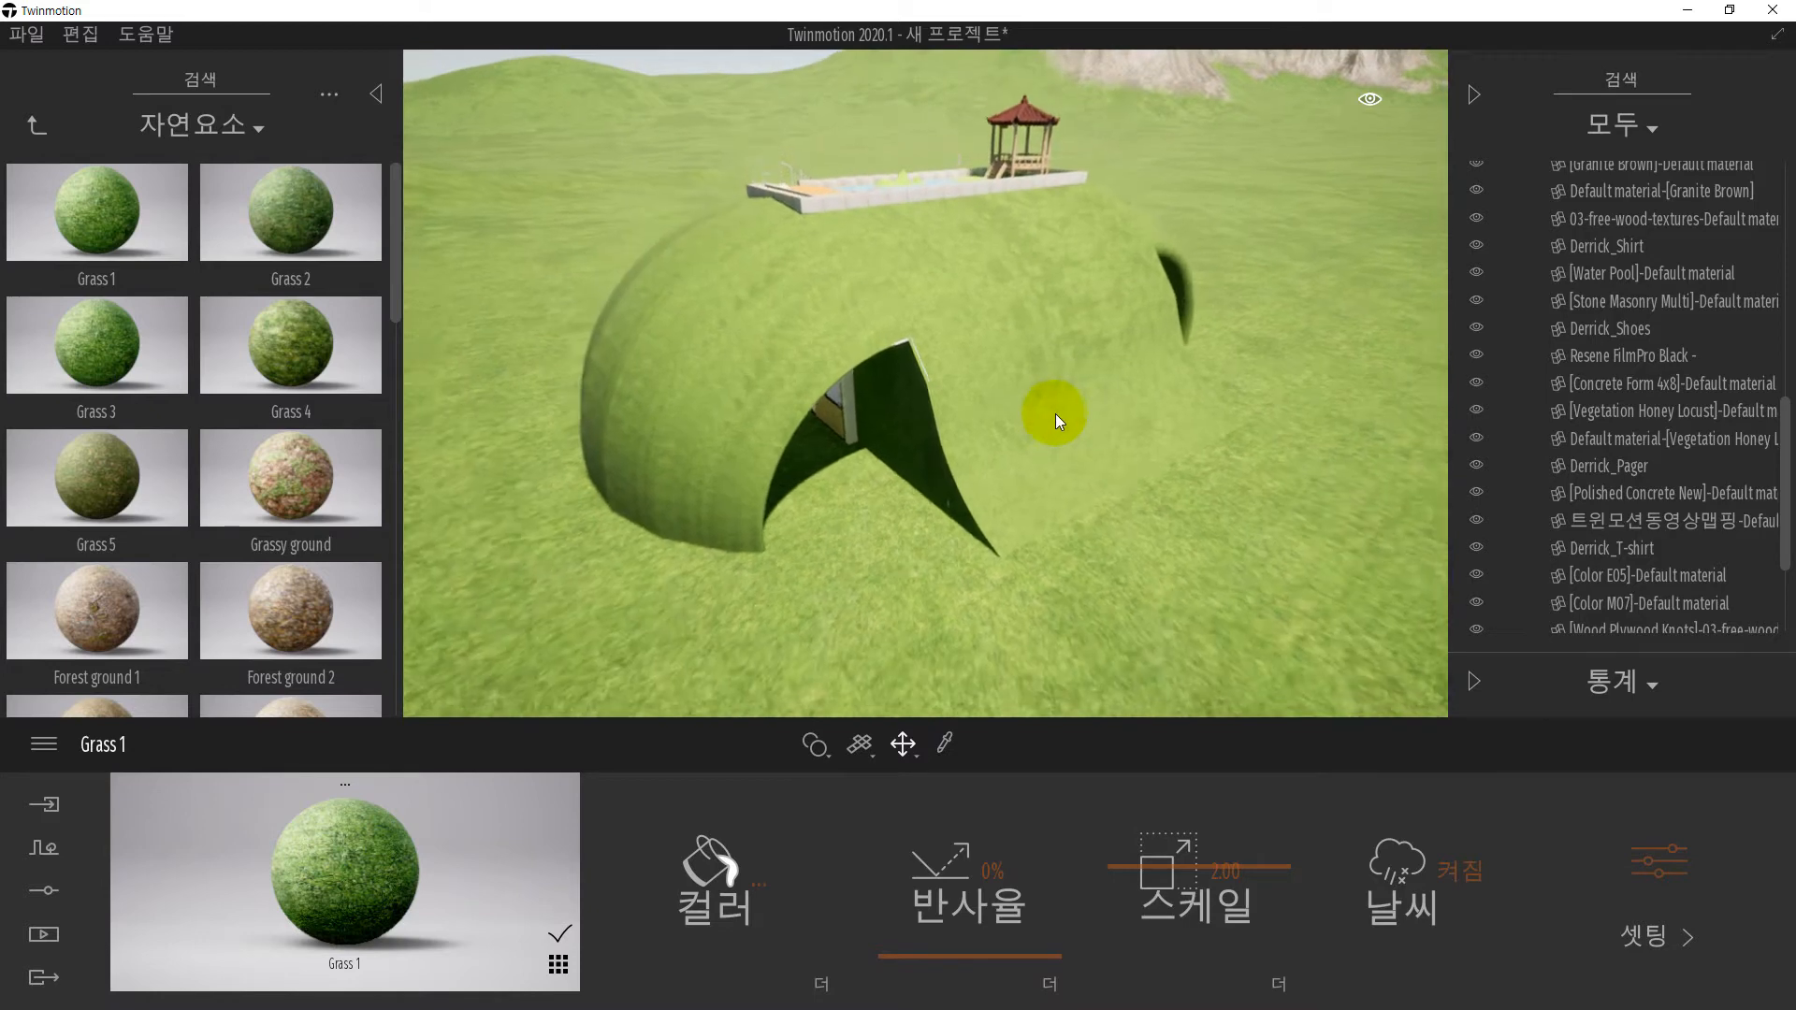
scroll(1070, 408, "down", 2)
middle_click_drag(1069, 408, 832, 432, "shift")
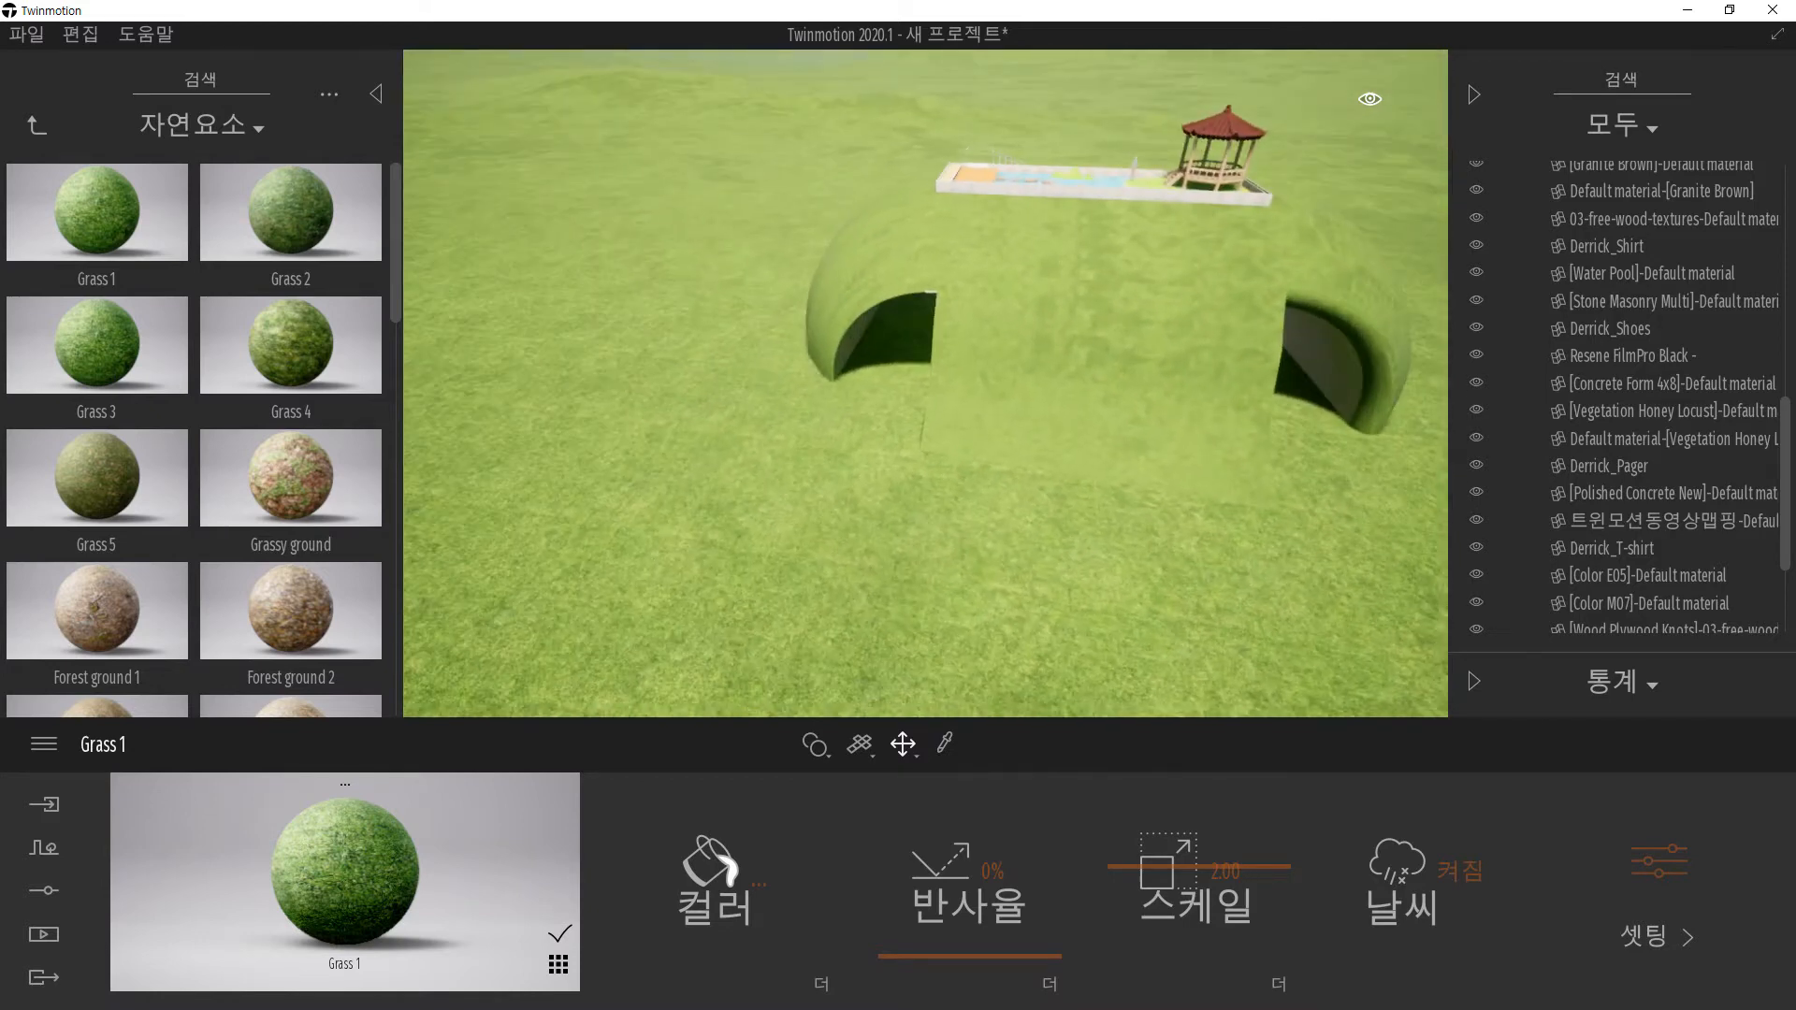
left_click(643, 454)
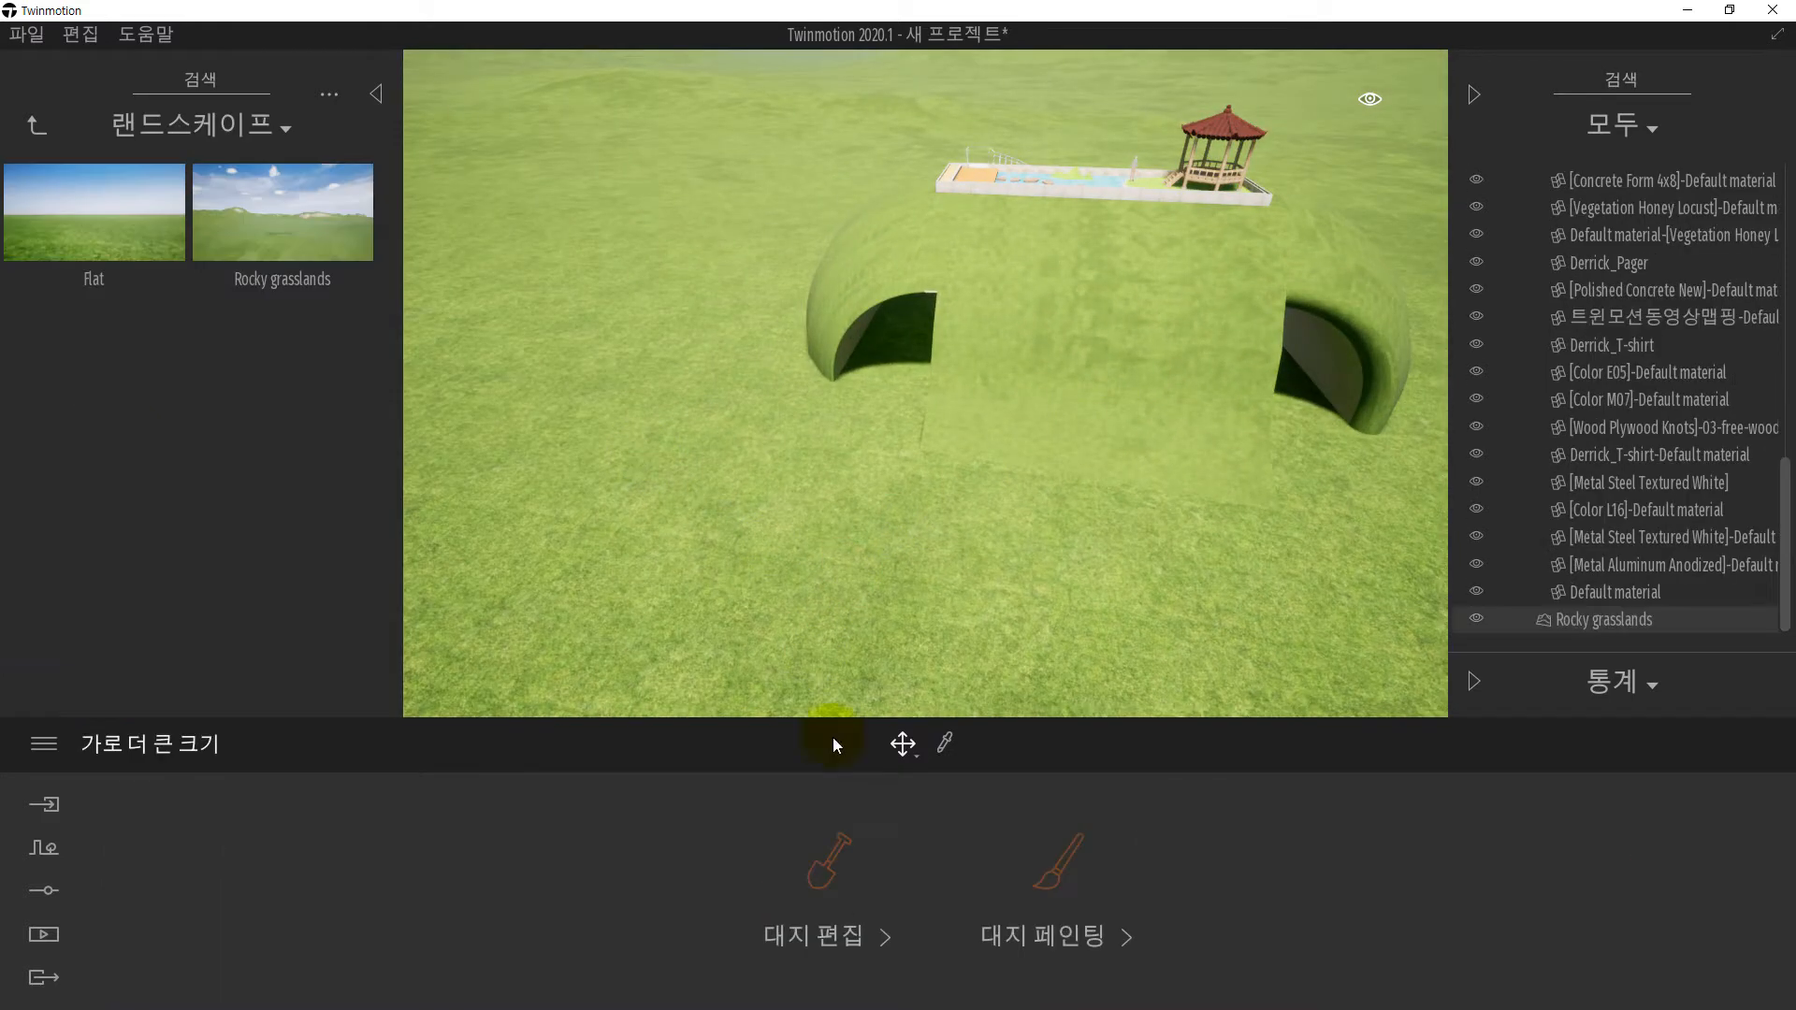
left_click(828, 870)
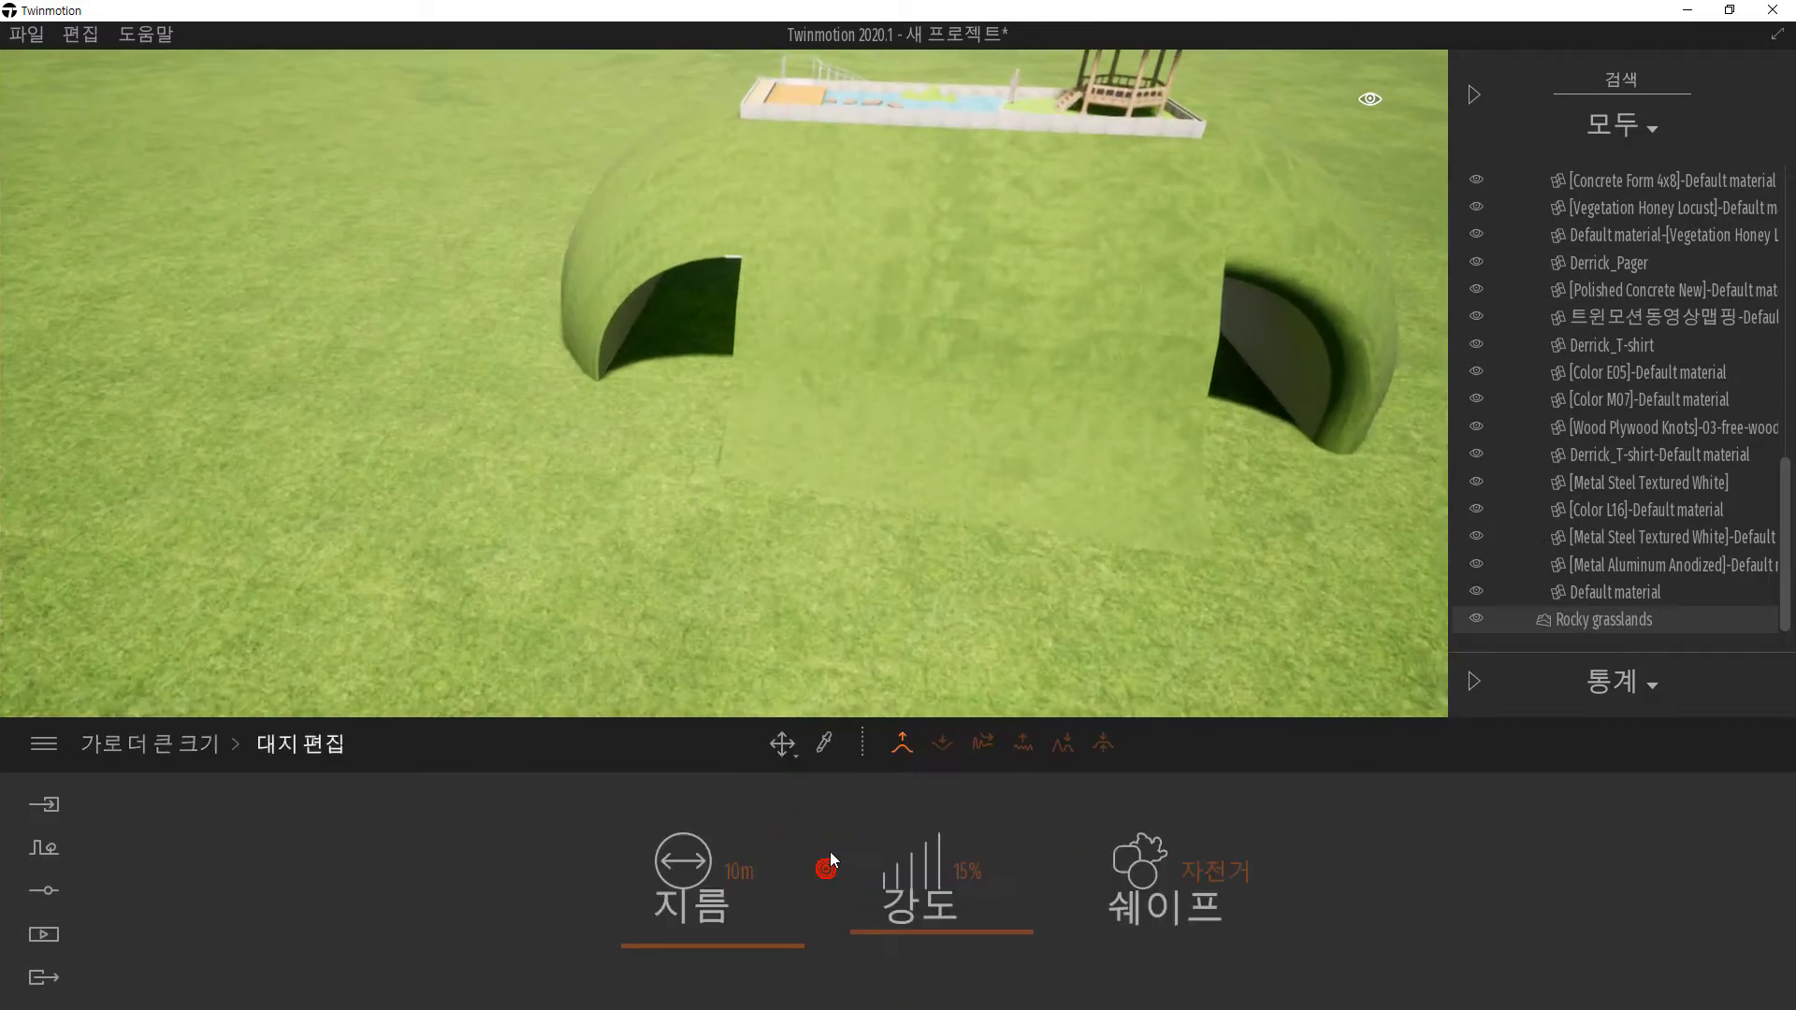
- Set the raise brush diameter to 60 m and raise the open grassland behind and beside the house
scroll(492, 423, "down", 3)
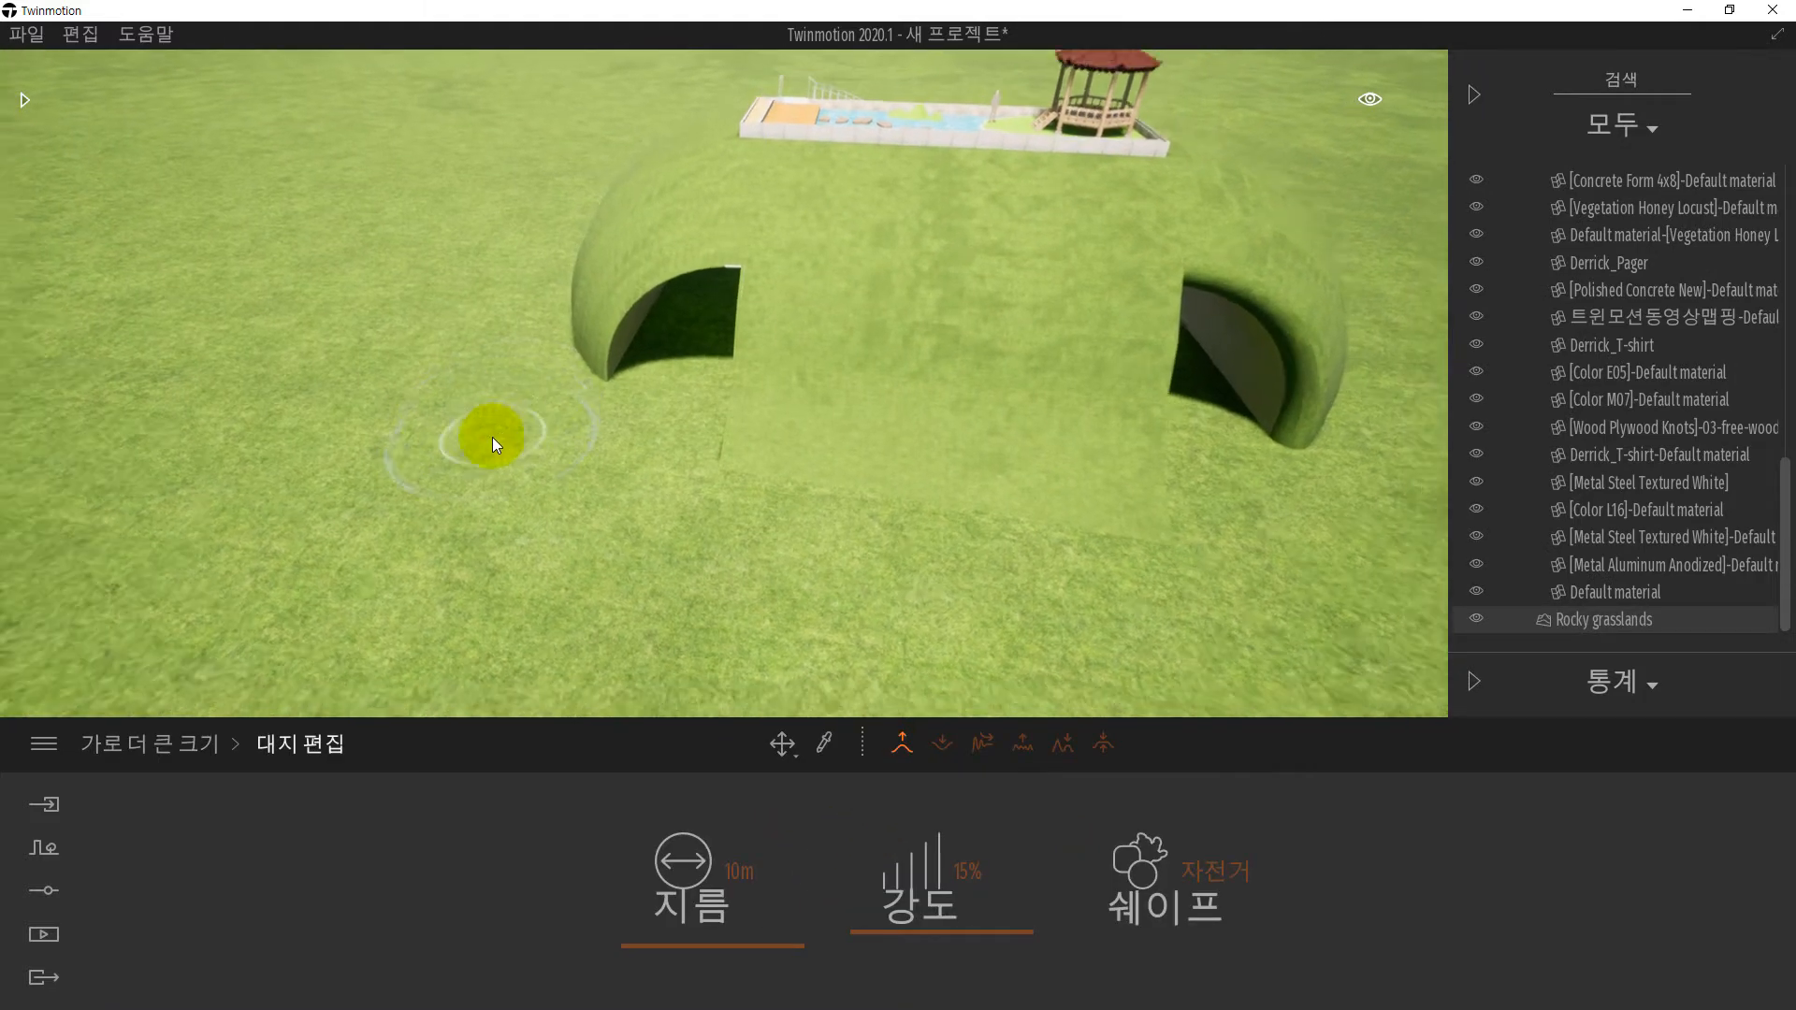
left_click_drag(648, 945, 649, 906)
scroll(513, 366, "down", 5)
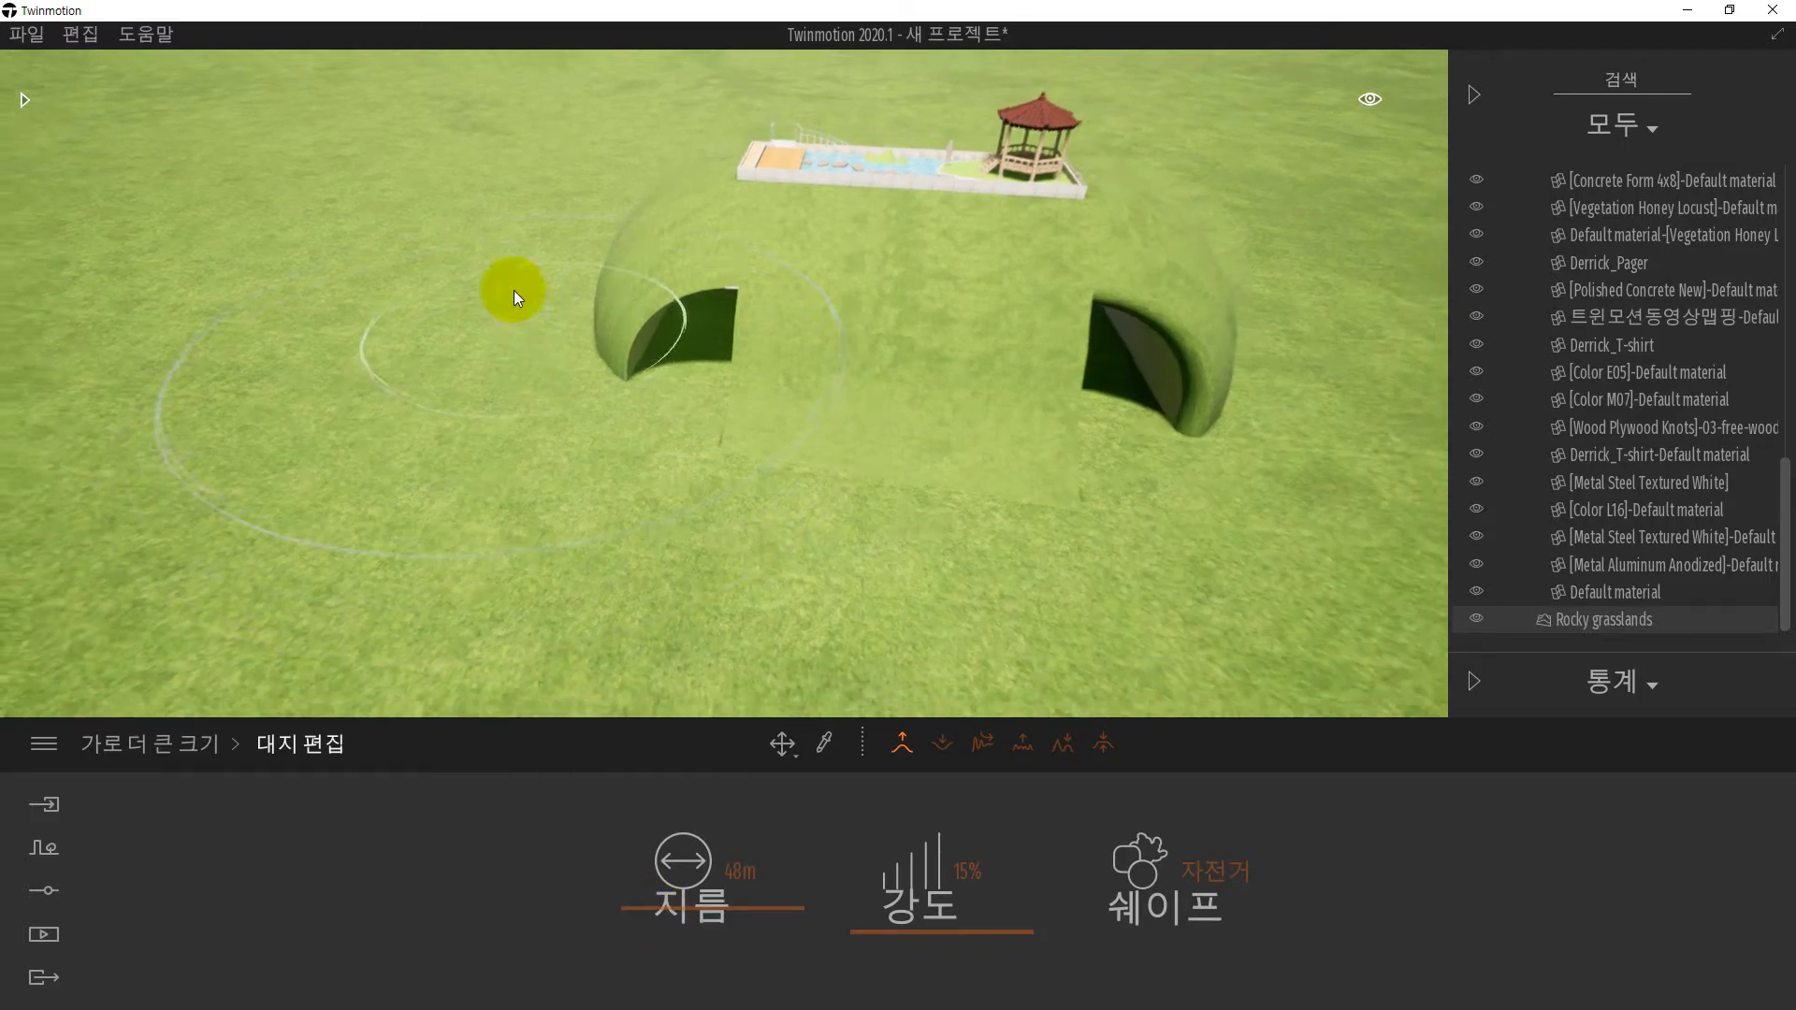
right_click_drag(722, 486, 710, 295)
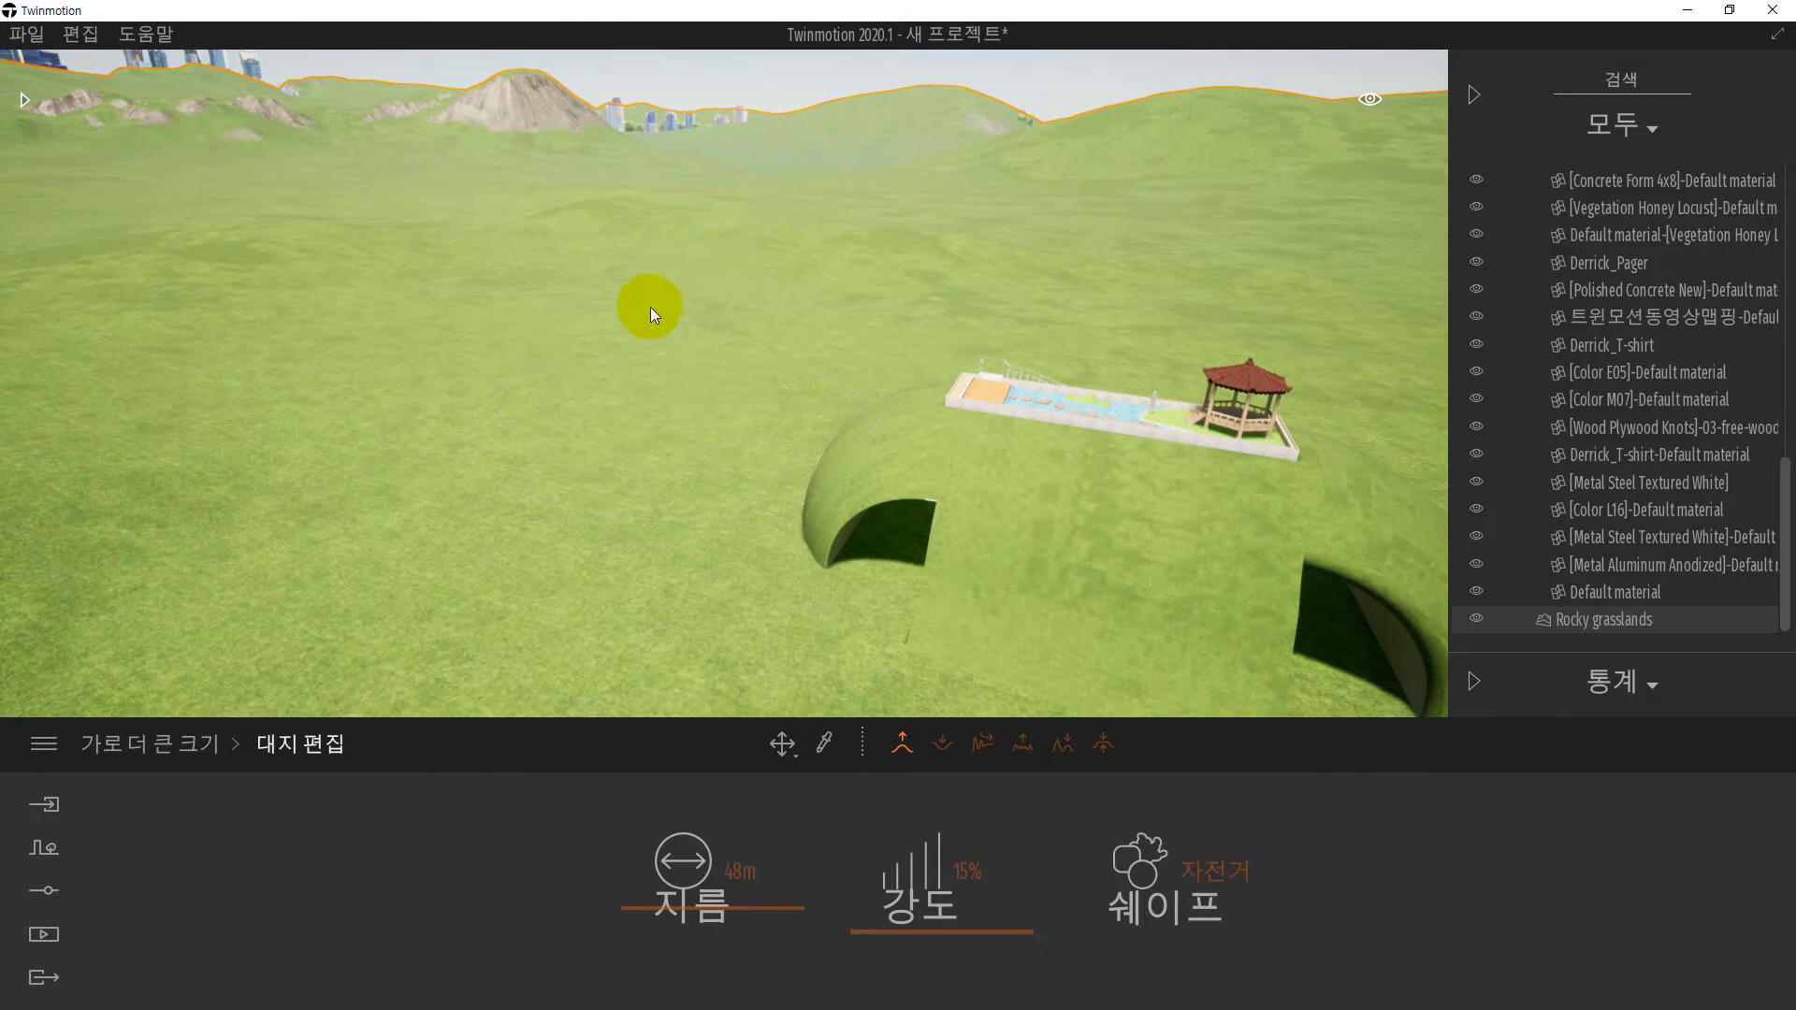
left_click_drag(698, 908, 699, 895)
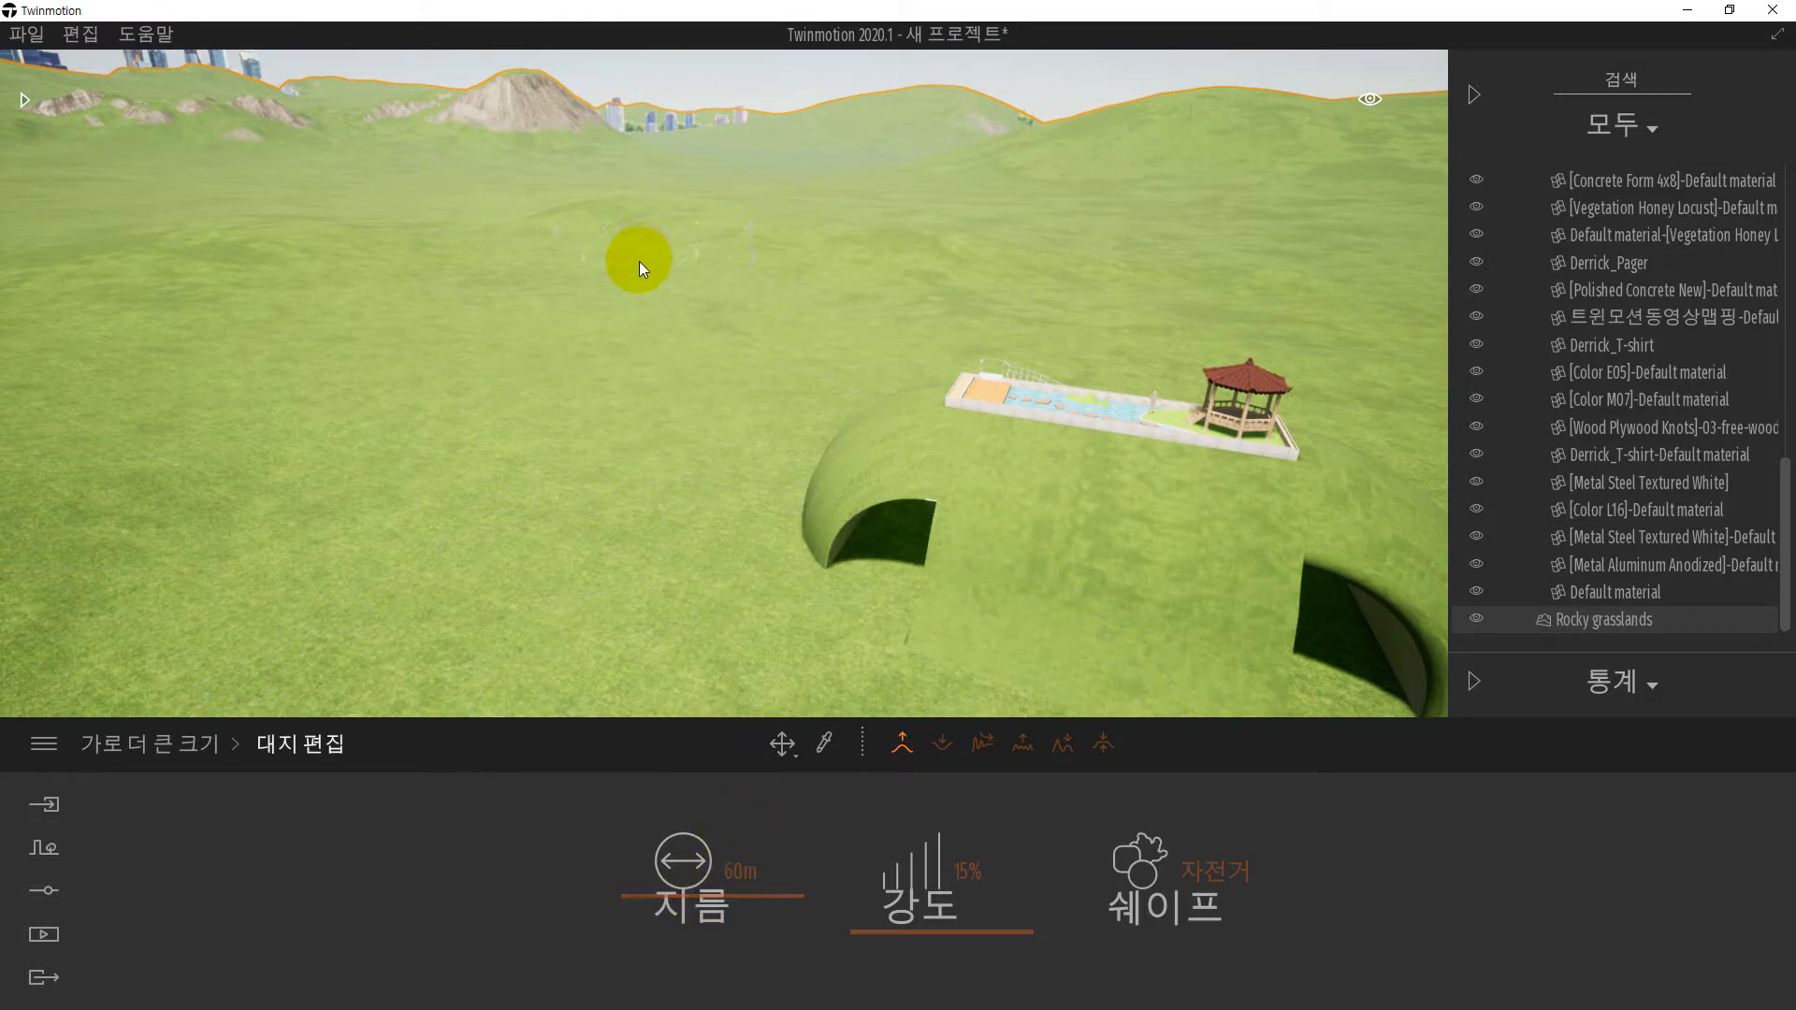
mouse_move(520, 286)
left_mouse_down()
mouse_move(481, 365)
mouse_move(718, 256)
mouse_move(462, 455)
mouse_move(532, 212)
mouse_move(261, 335)
mouse_move(609, 232)
left_mouse_up()
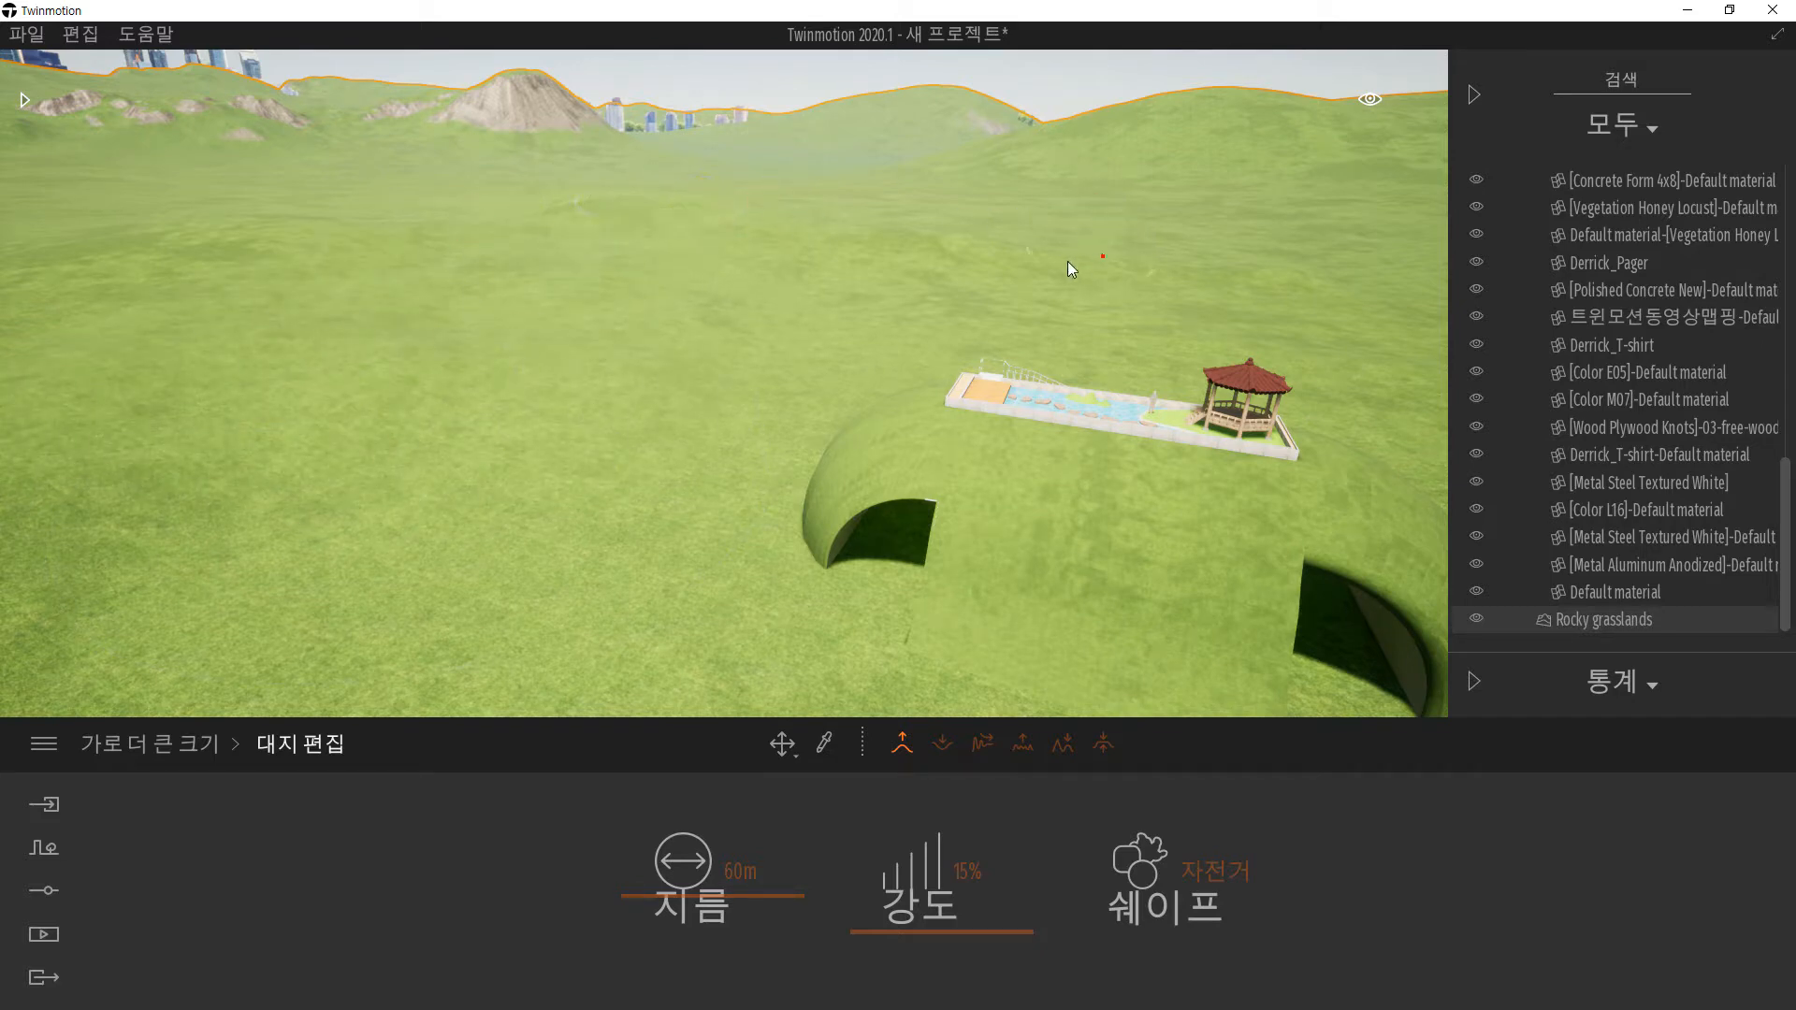
mouse_move(1068, 261)
left_mouse_down()
mouse_move(770, 293)
mouse_move(641, 369)
mouse_move(597, 360)
left_mouse_up()
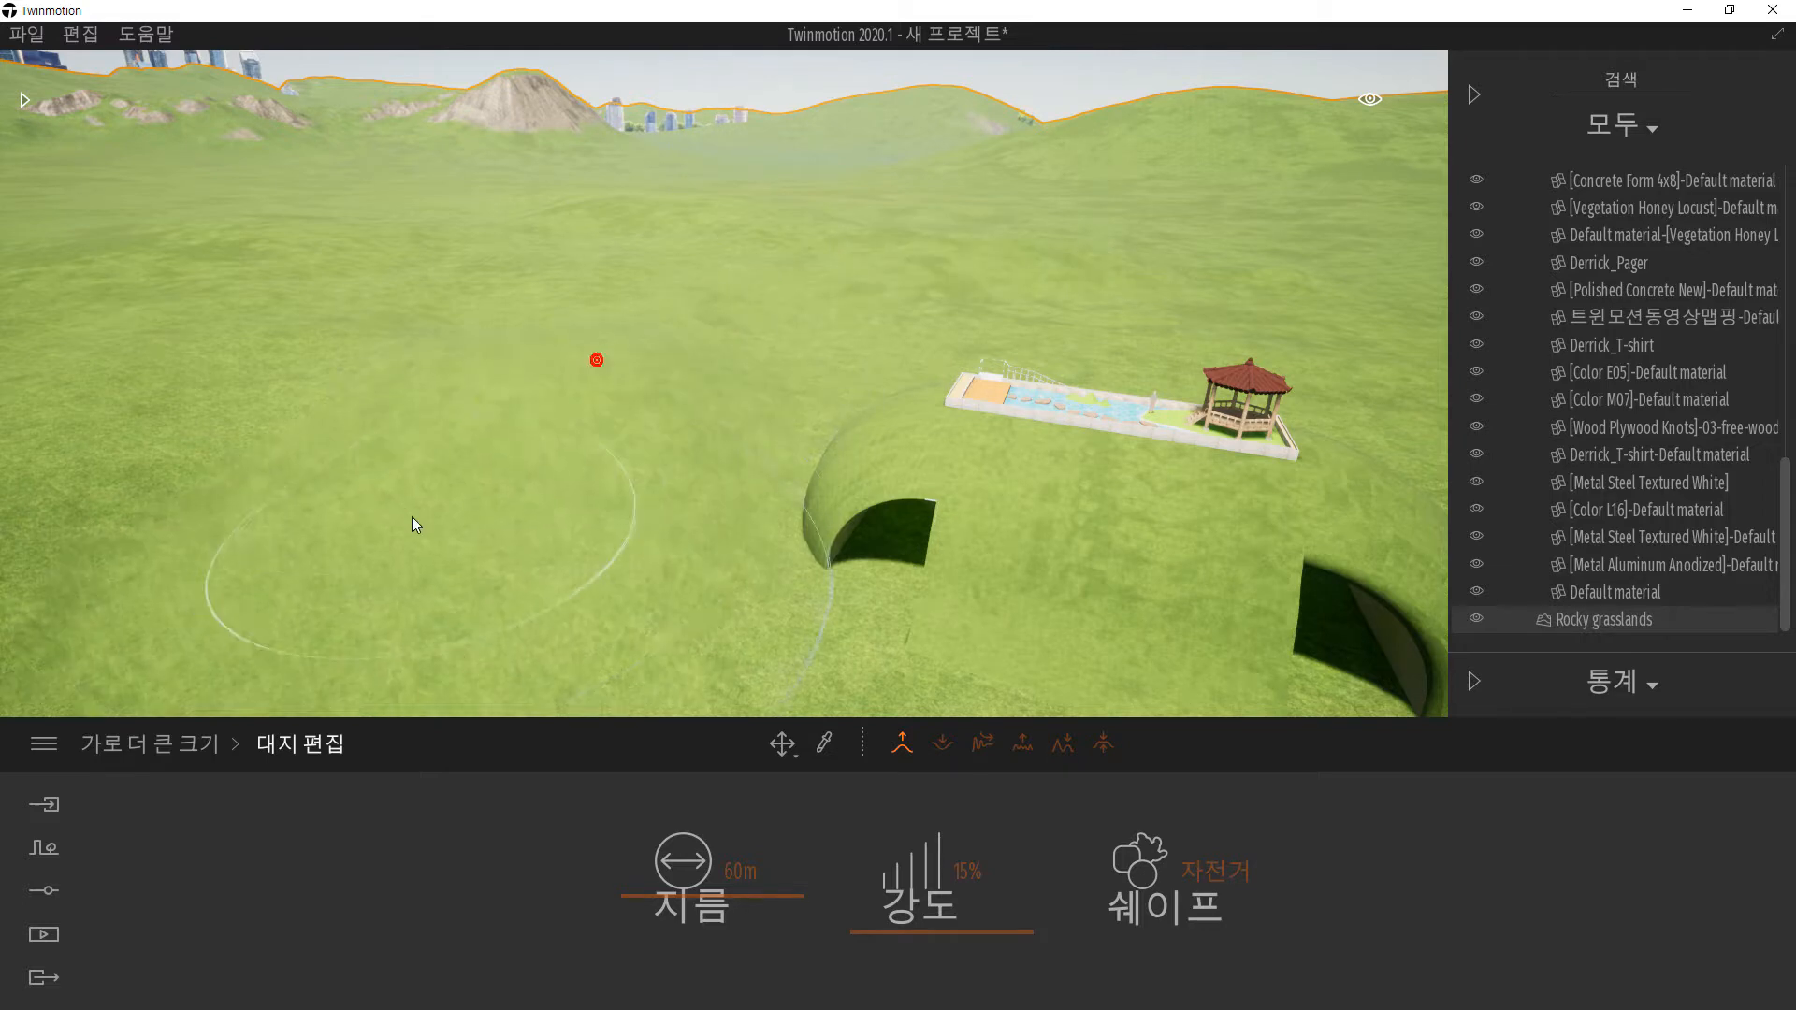
- Raise more low mounds across the grassland beside the arched openings and in the distance behind the rooftop pool
right_click_drag(823, 464, 751, 356)
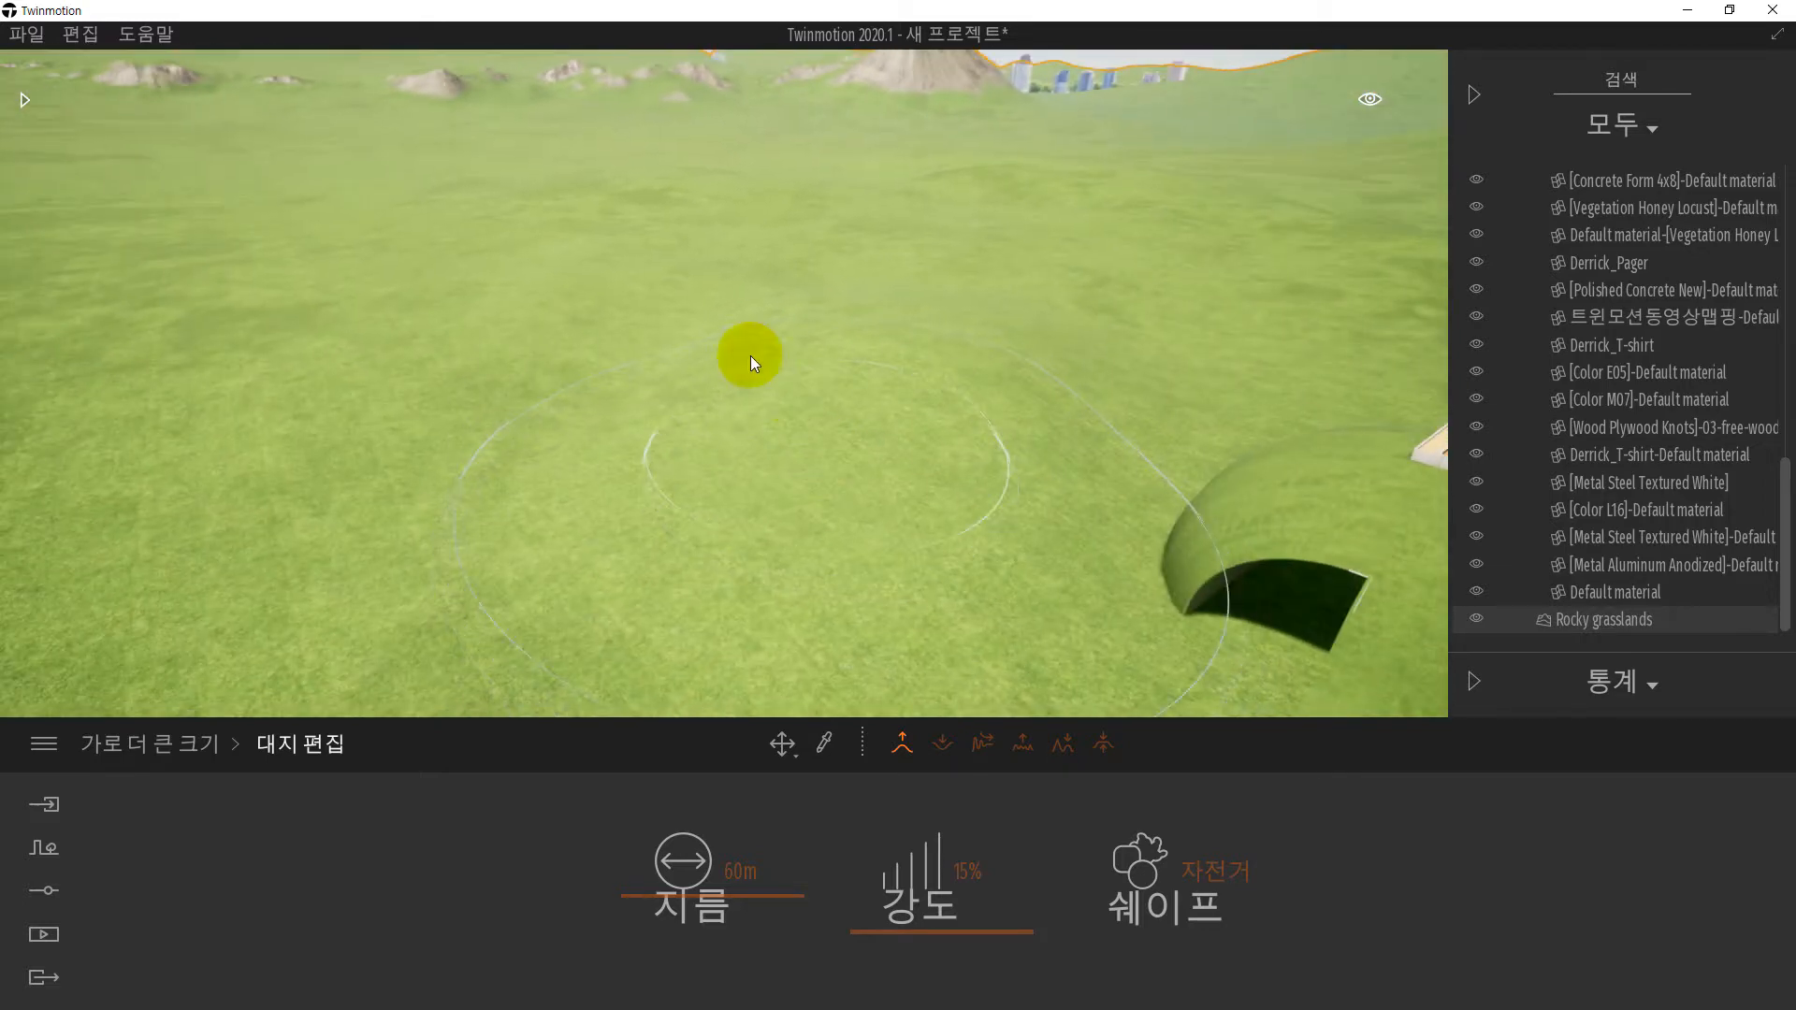
mouse_move(402, 374)
left_mouse_down()
mouse_move(305, 303)
mouse_move(206, 296)
left_mouse_up()
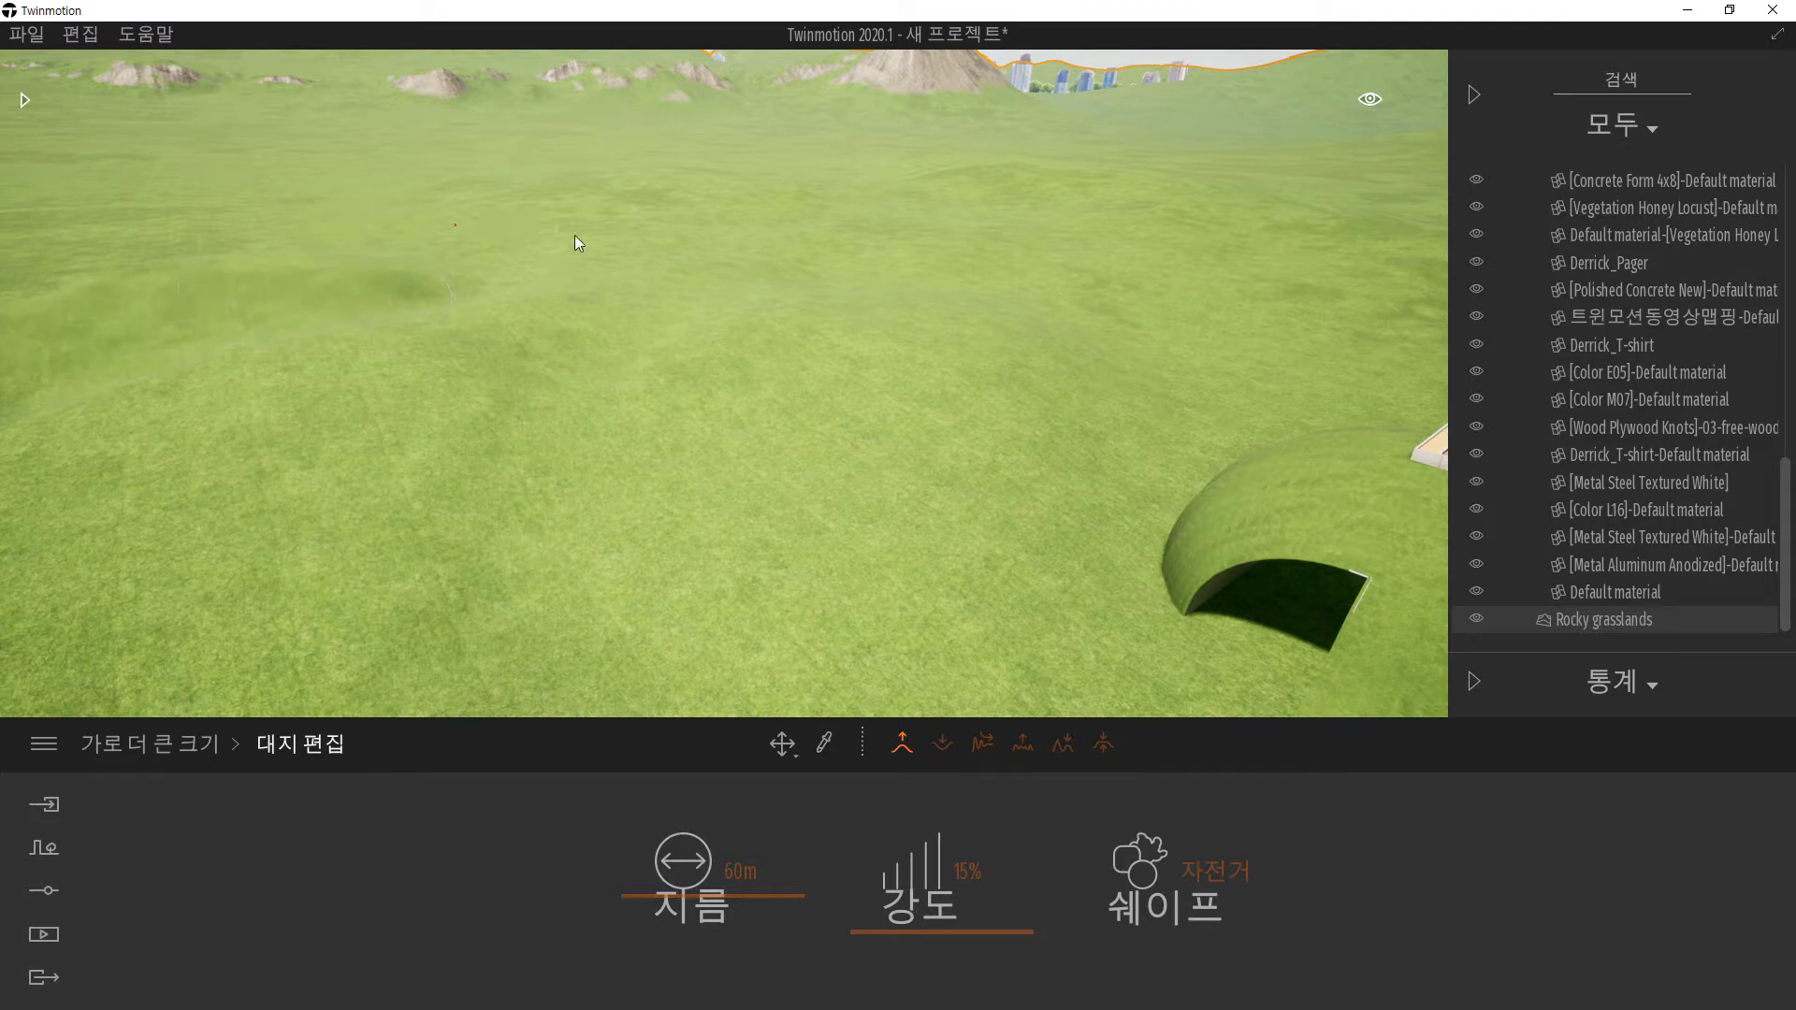
left_click(914, 300)
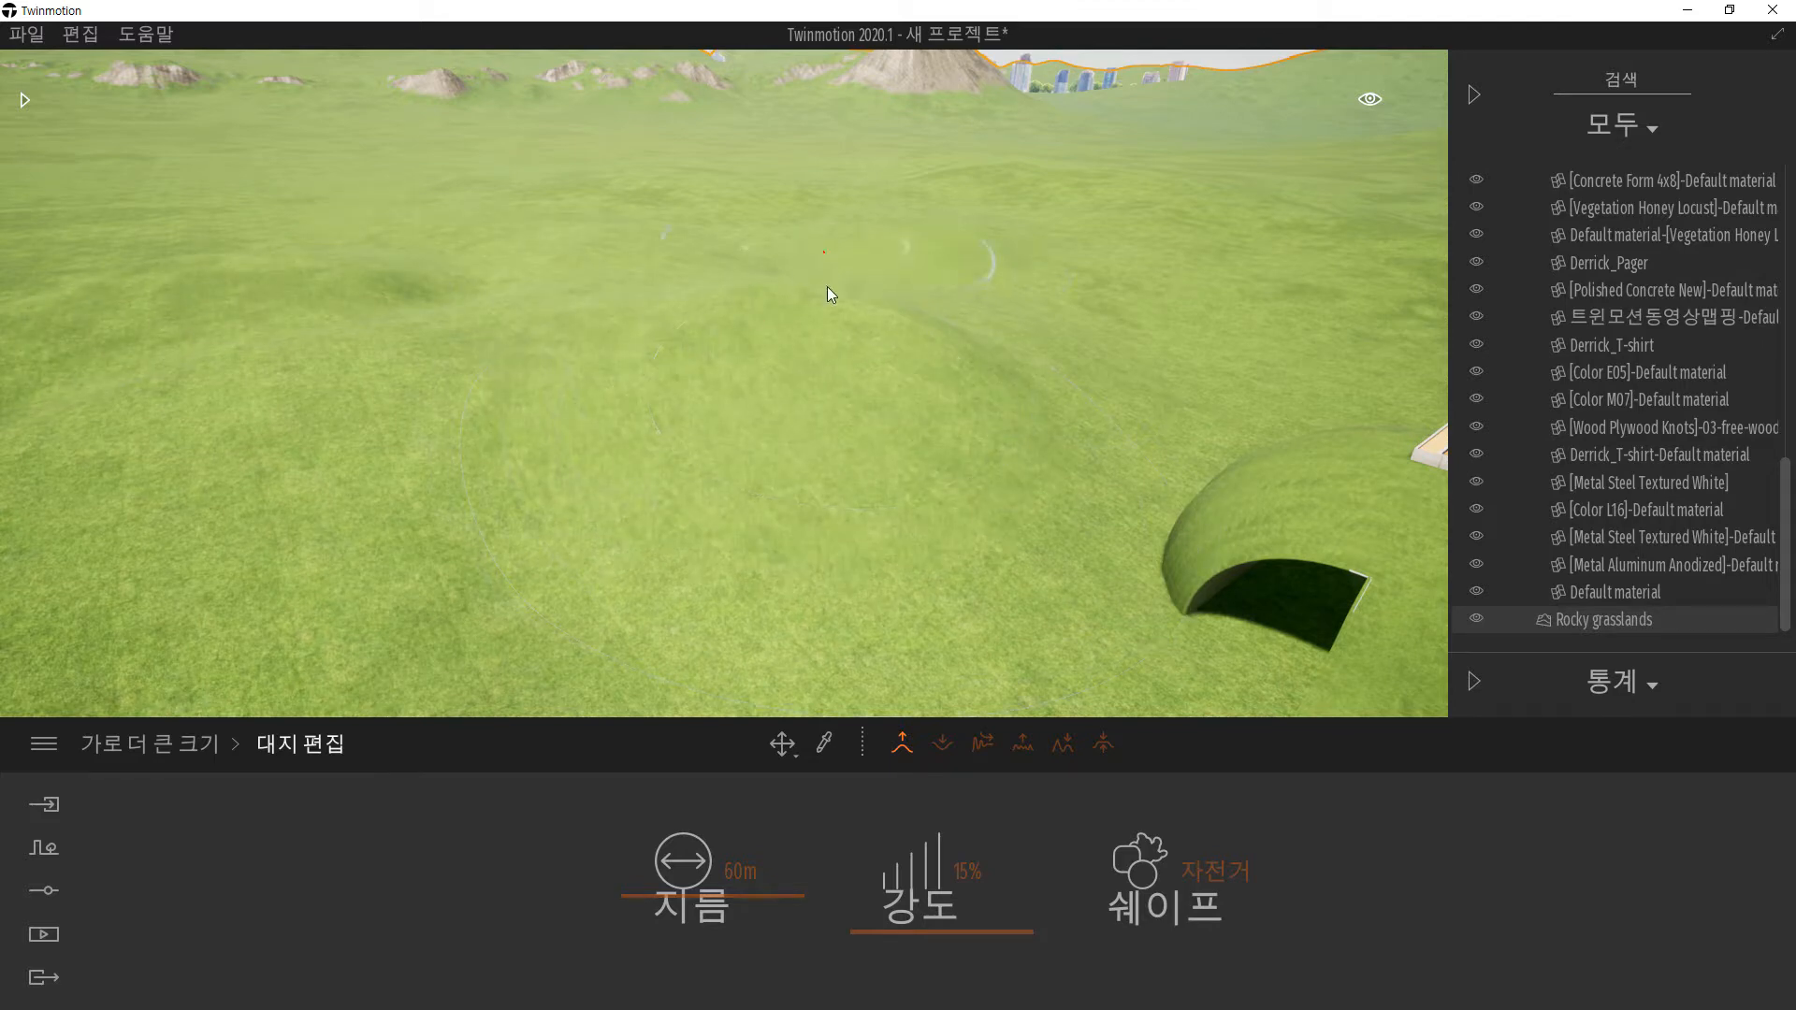
mouse_move(850, 363)
left_mouse_down()
mouse_move(974, 379)
mouse_move(942, 387)
left_mouse_up()
mouse_move(942, 387)
right_mouse_down()
mouse_move(1066, 440)
mouse_move(941, 388)
right_mouse_up()
left_click(1048, 78)
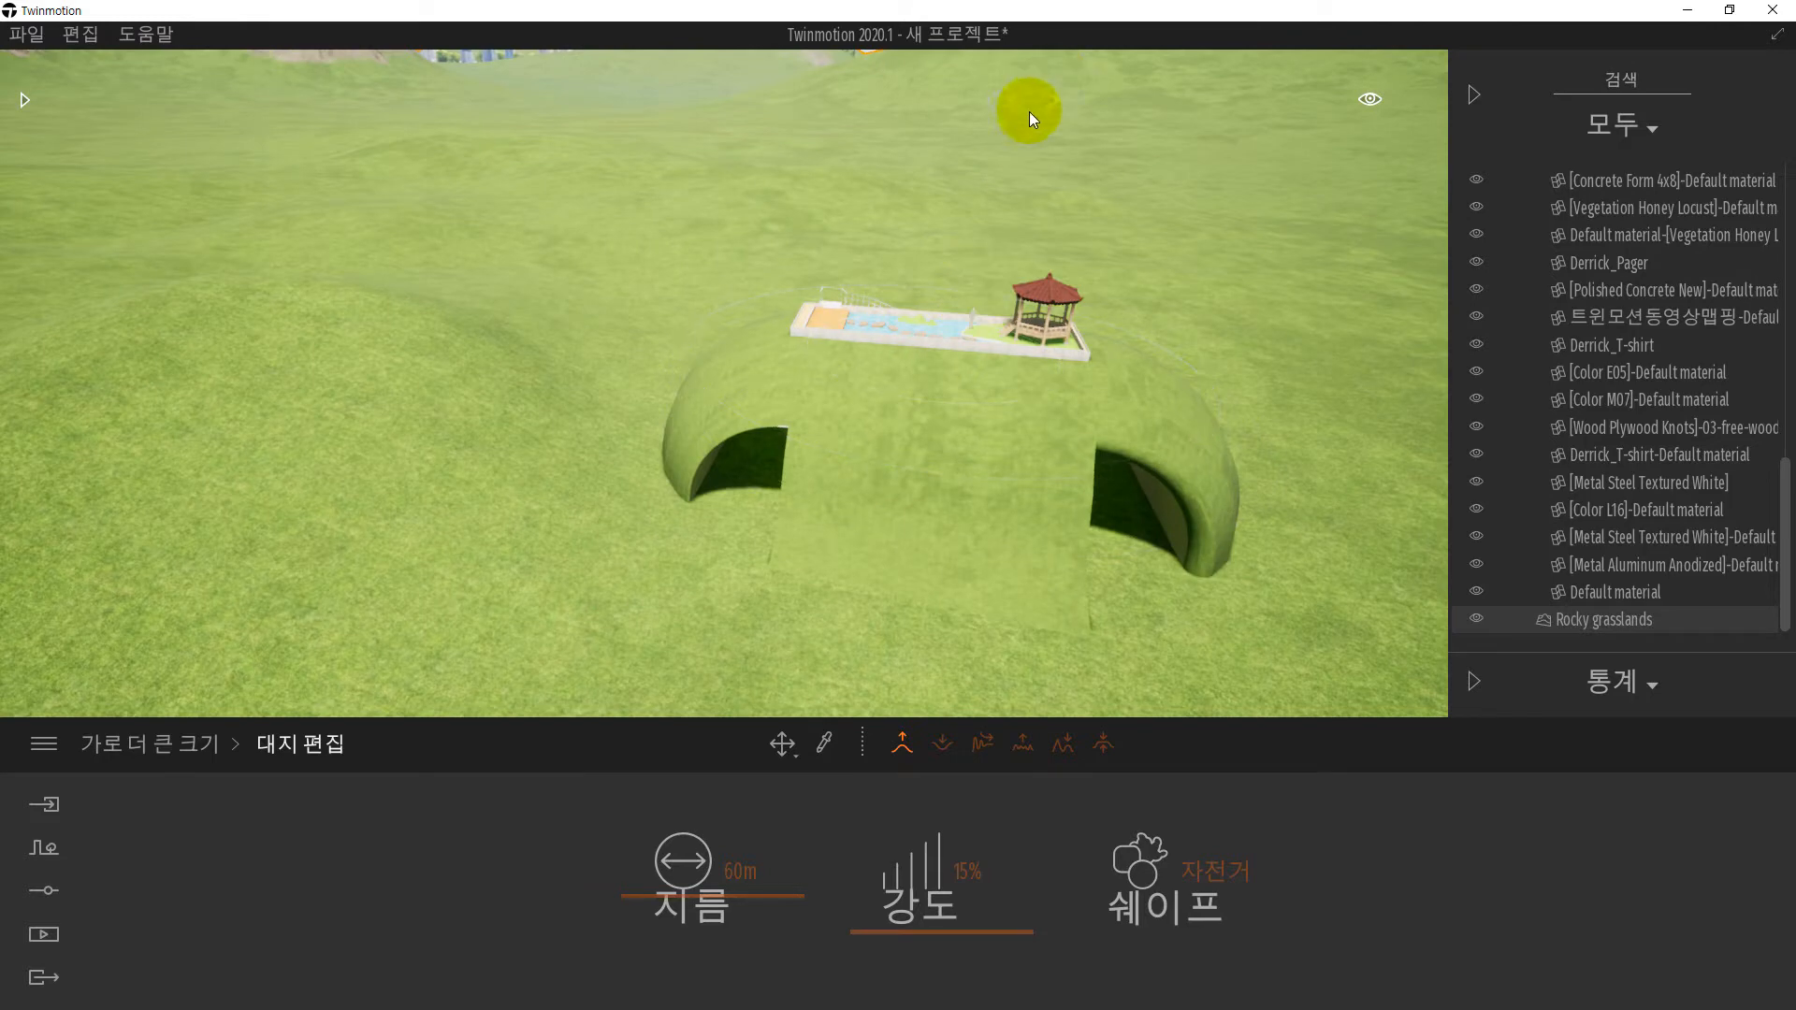
left_click_drag(1029, 111, 997, 114)
left_click(568, 161)
- Build up the hills beyond the pool end of the house and undo the last raising stroke
middle_click_drag(1051, 266, 991, 265, "shift")
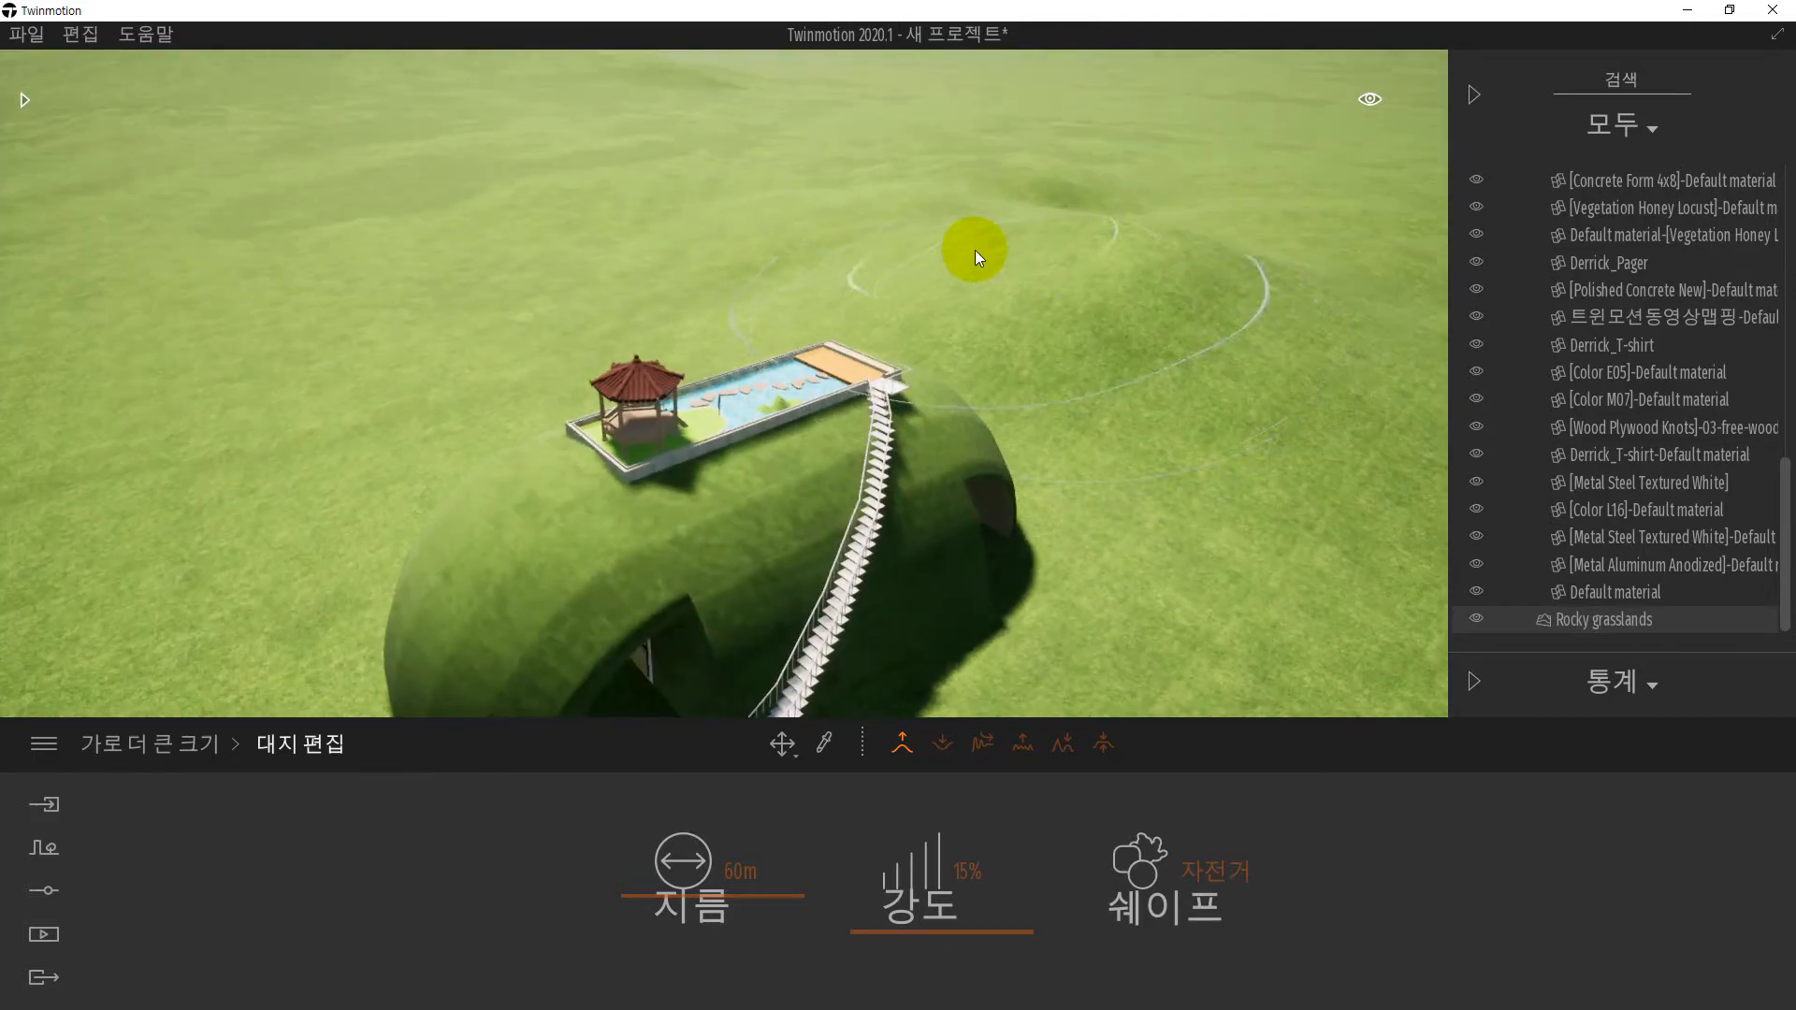
left_click_drag(835, 200, 421, 211)
mouse_move(232, 212)
left_mouse_down()
mouse_move(281, 284)
mouse_move(901, 156)
mouse_move(834, 160)
mouse_move(1051, 232)
mouse_move(873, 149)
mouse_move(932, 165)
left_mouse_up()
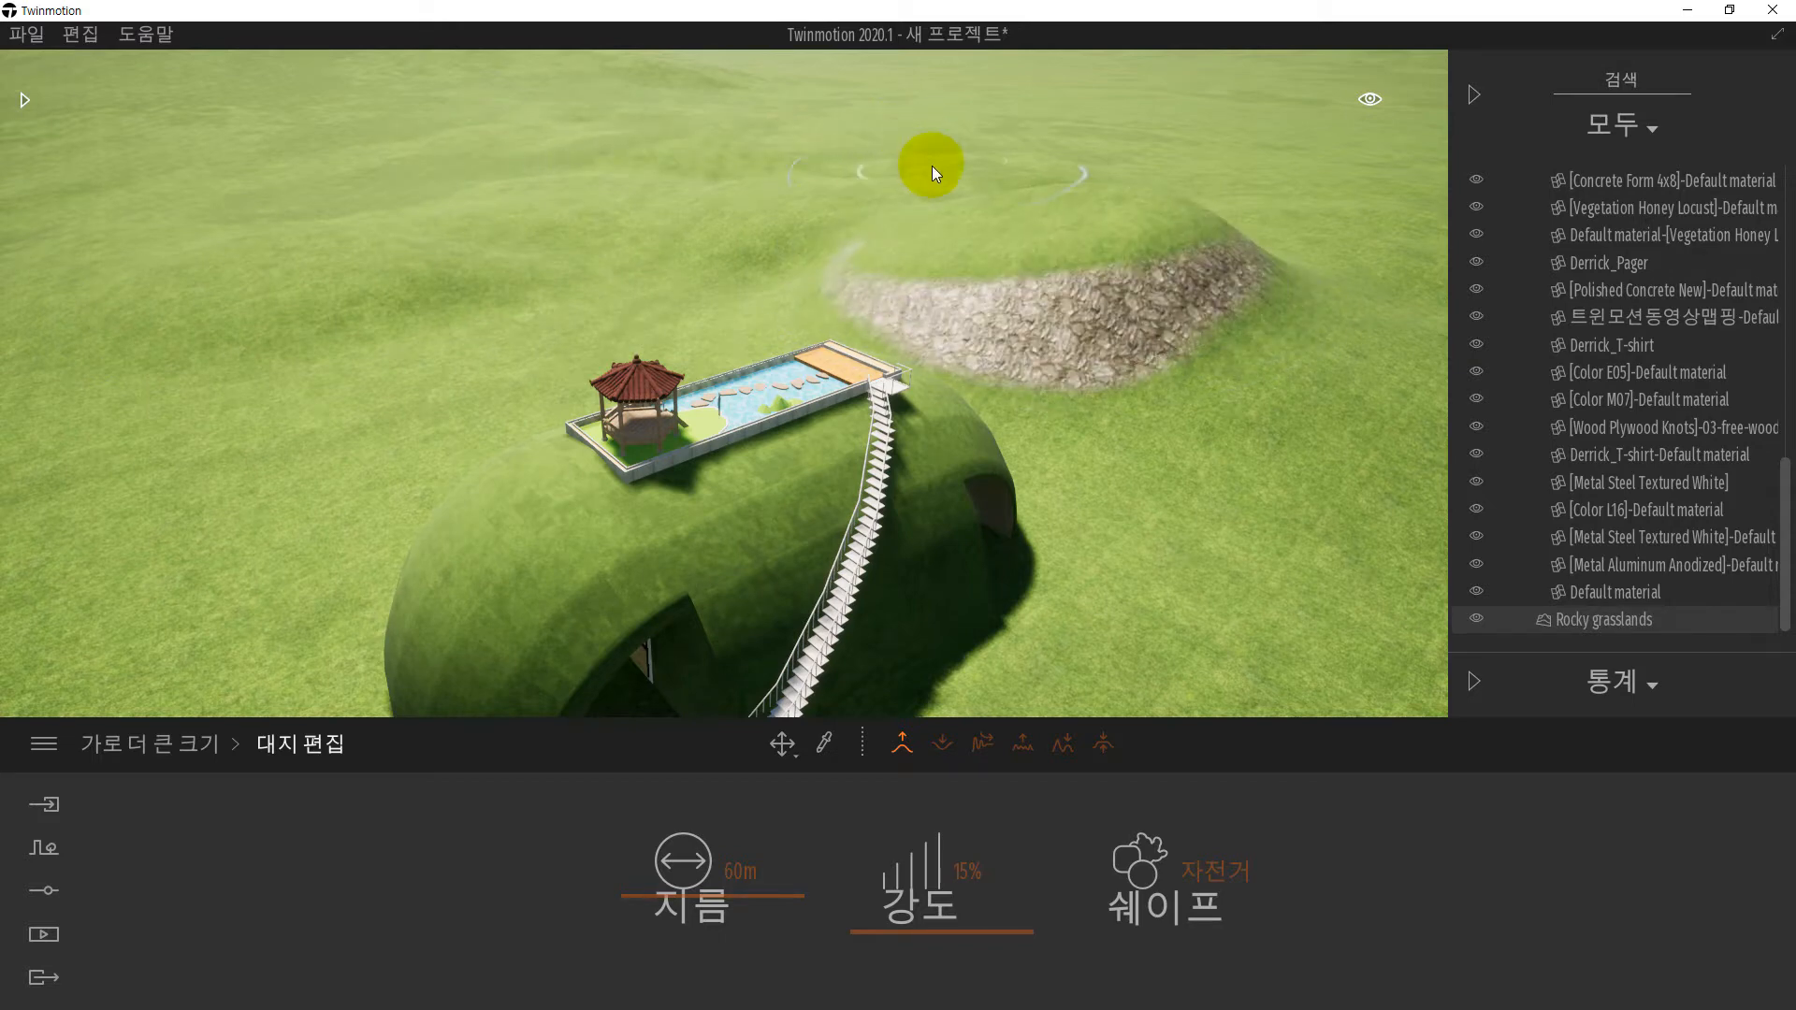
key("ctrl+z")
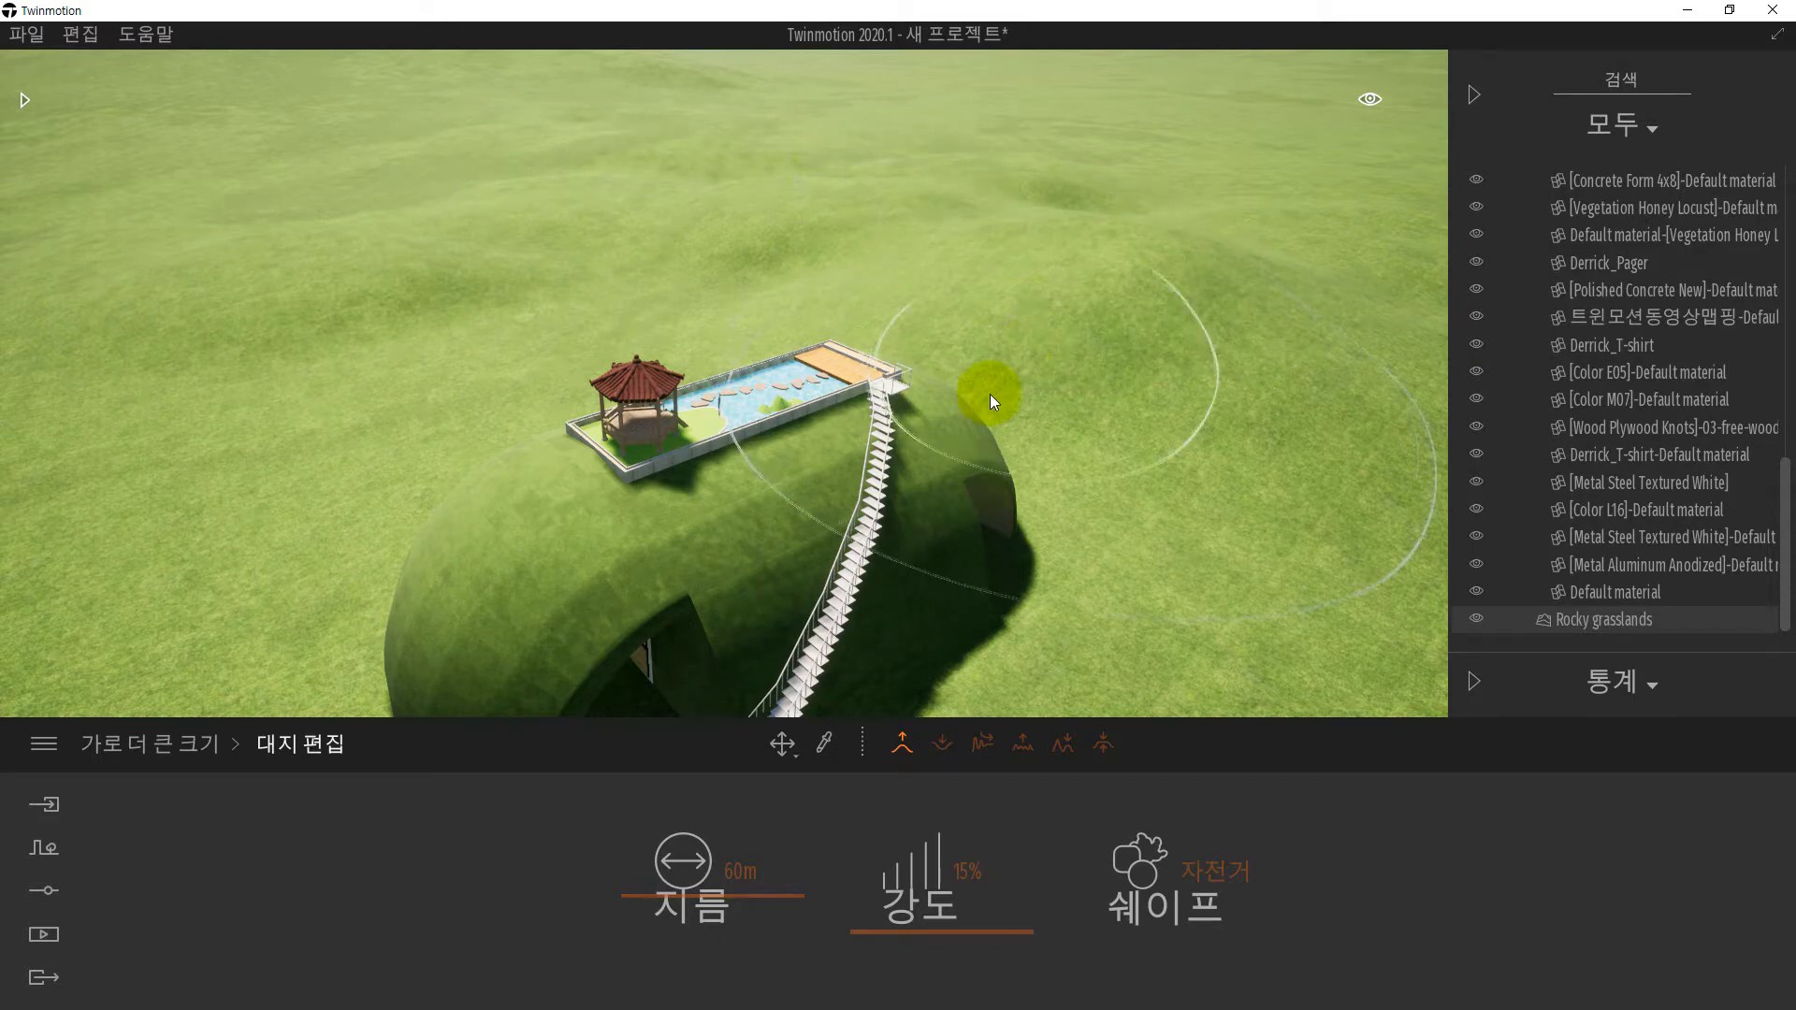
- Extend the raised terrain over the open ground on the staircase side of the house
middle_click_drag(990, 395, 929, 459)
scroll(929, 465, "up", 5)
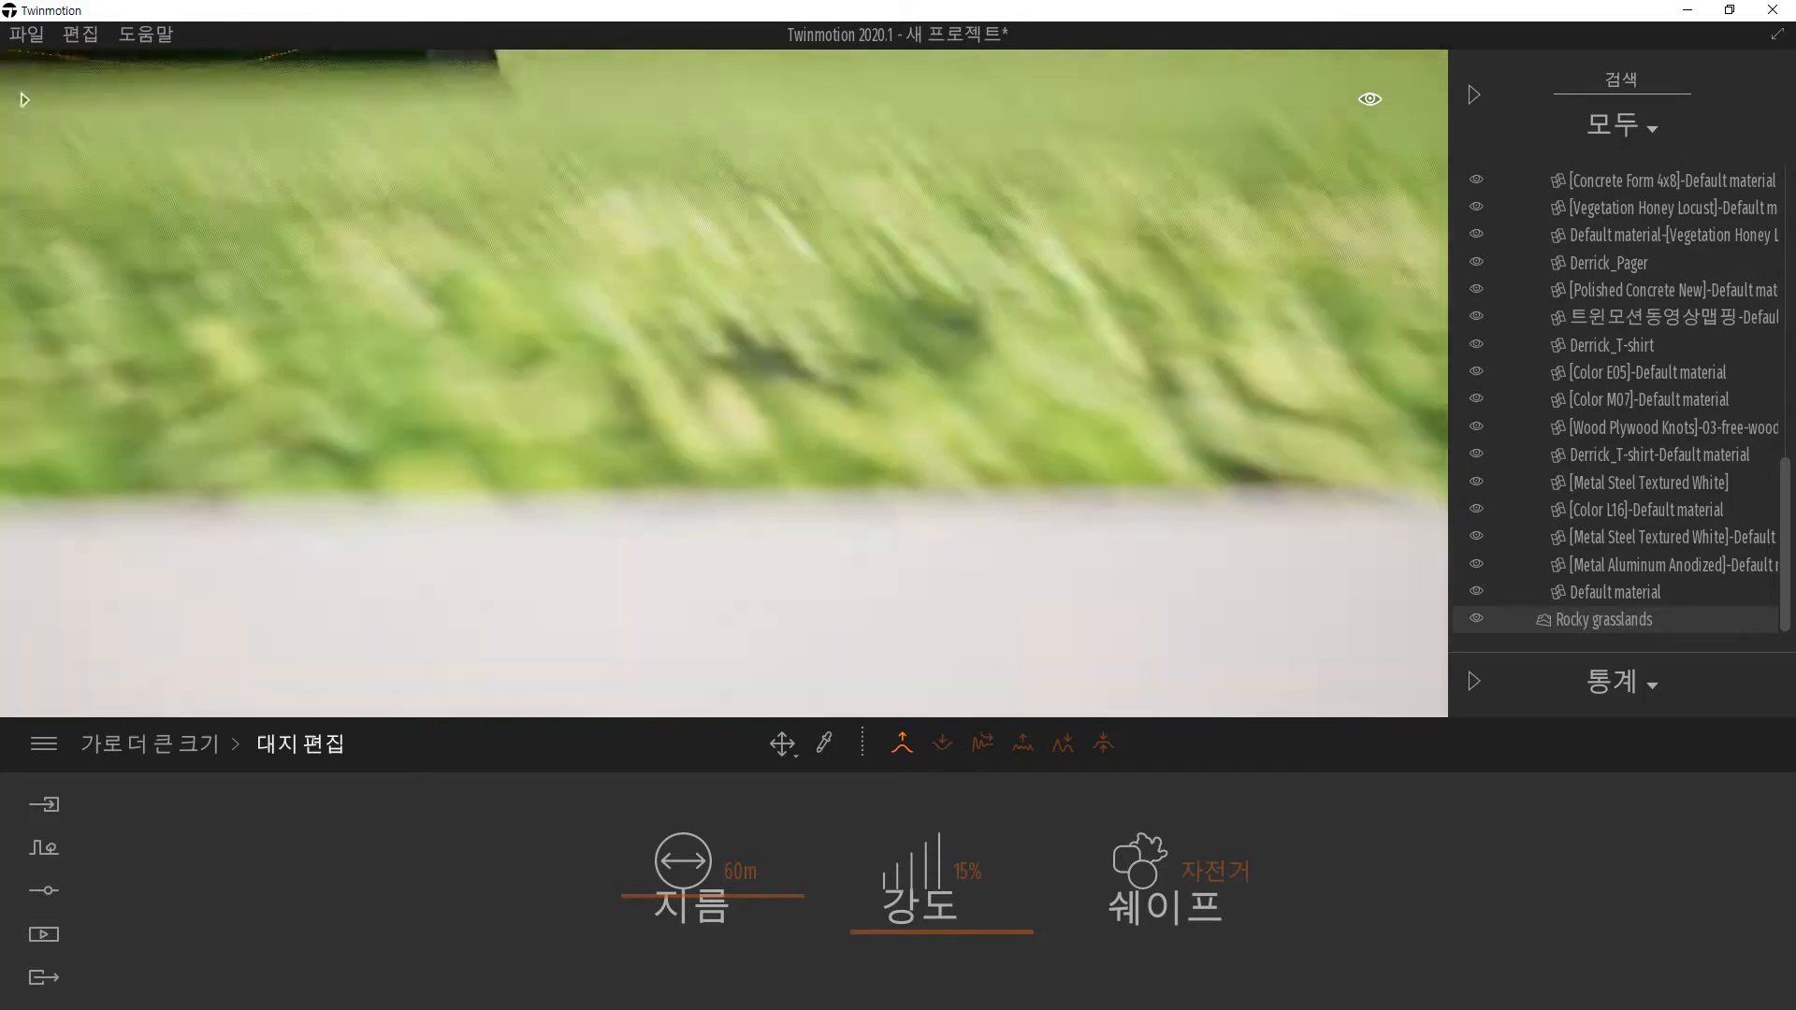
scroll(932, 496, "down", 5)
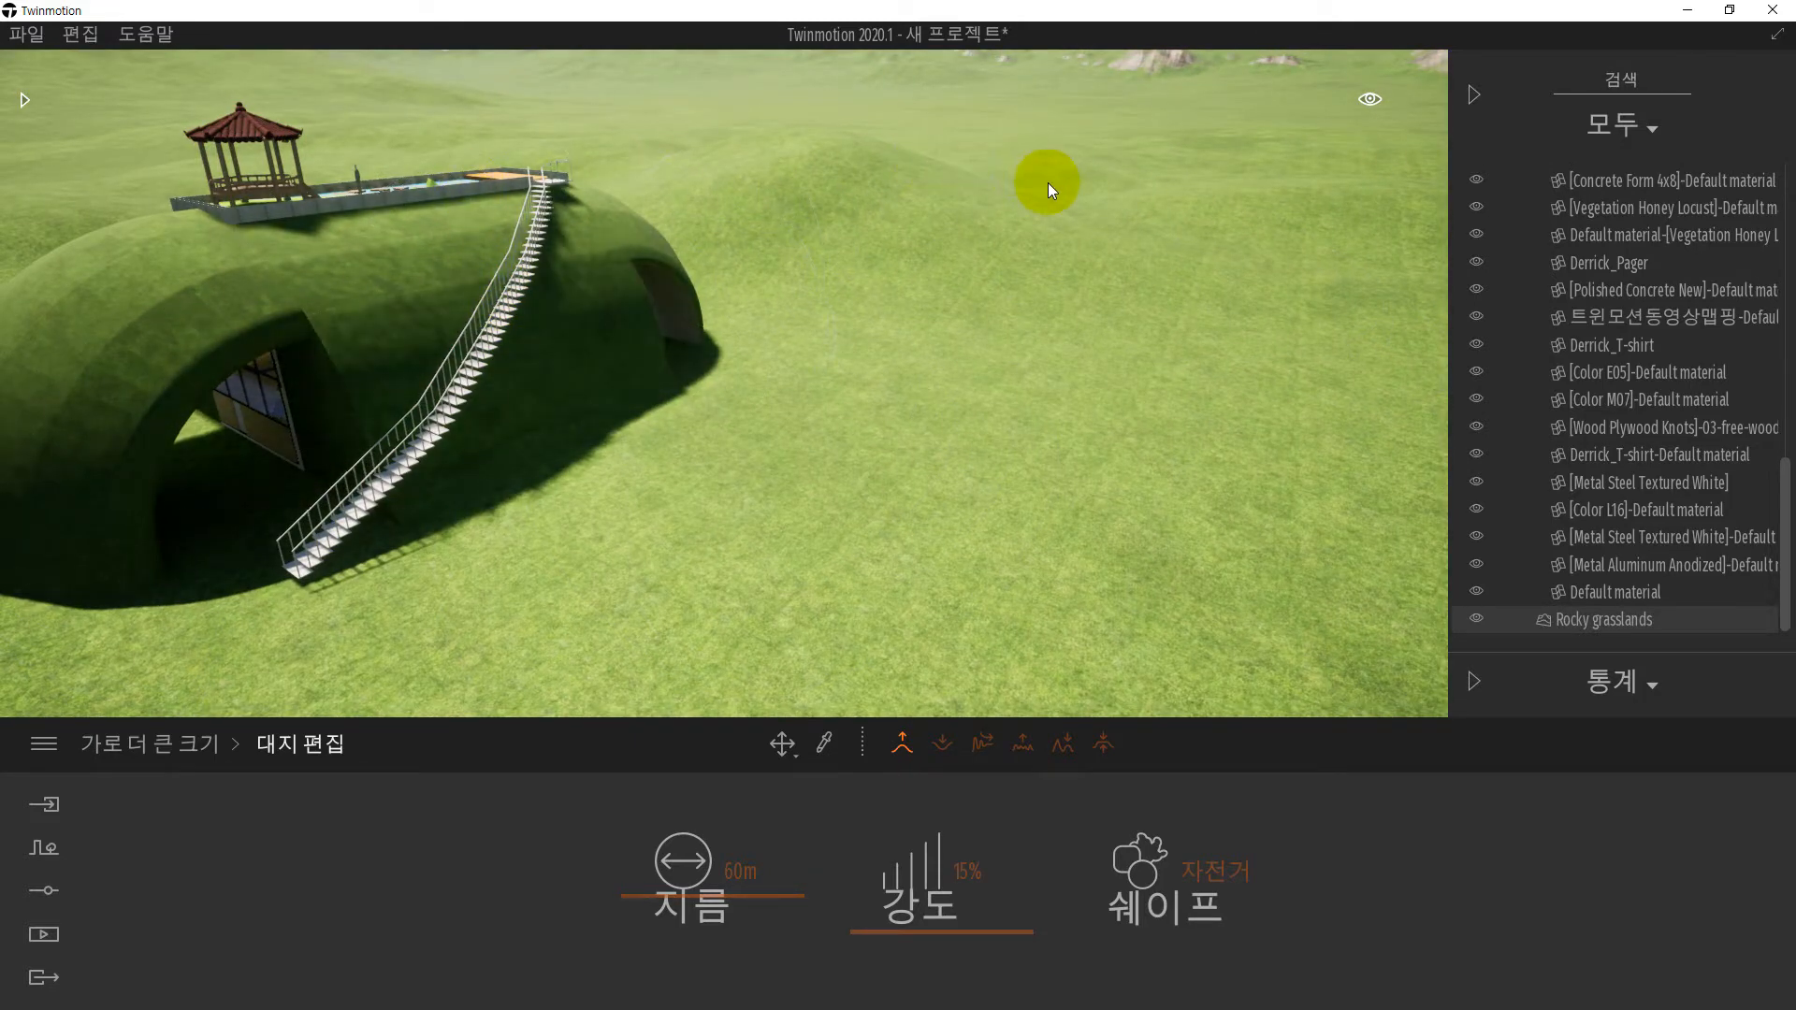
mouse_move(1047, 182)
left_mouse_down()
mouse_move(1159, 302)
mouse_move(1164, 396)
left_mouse_up()
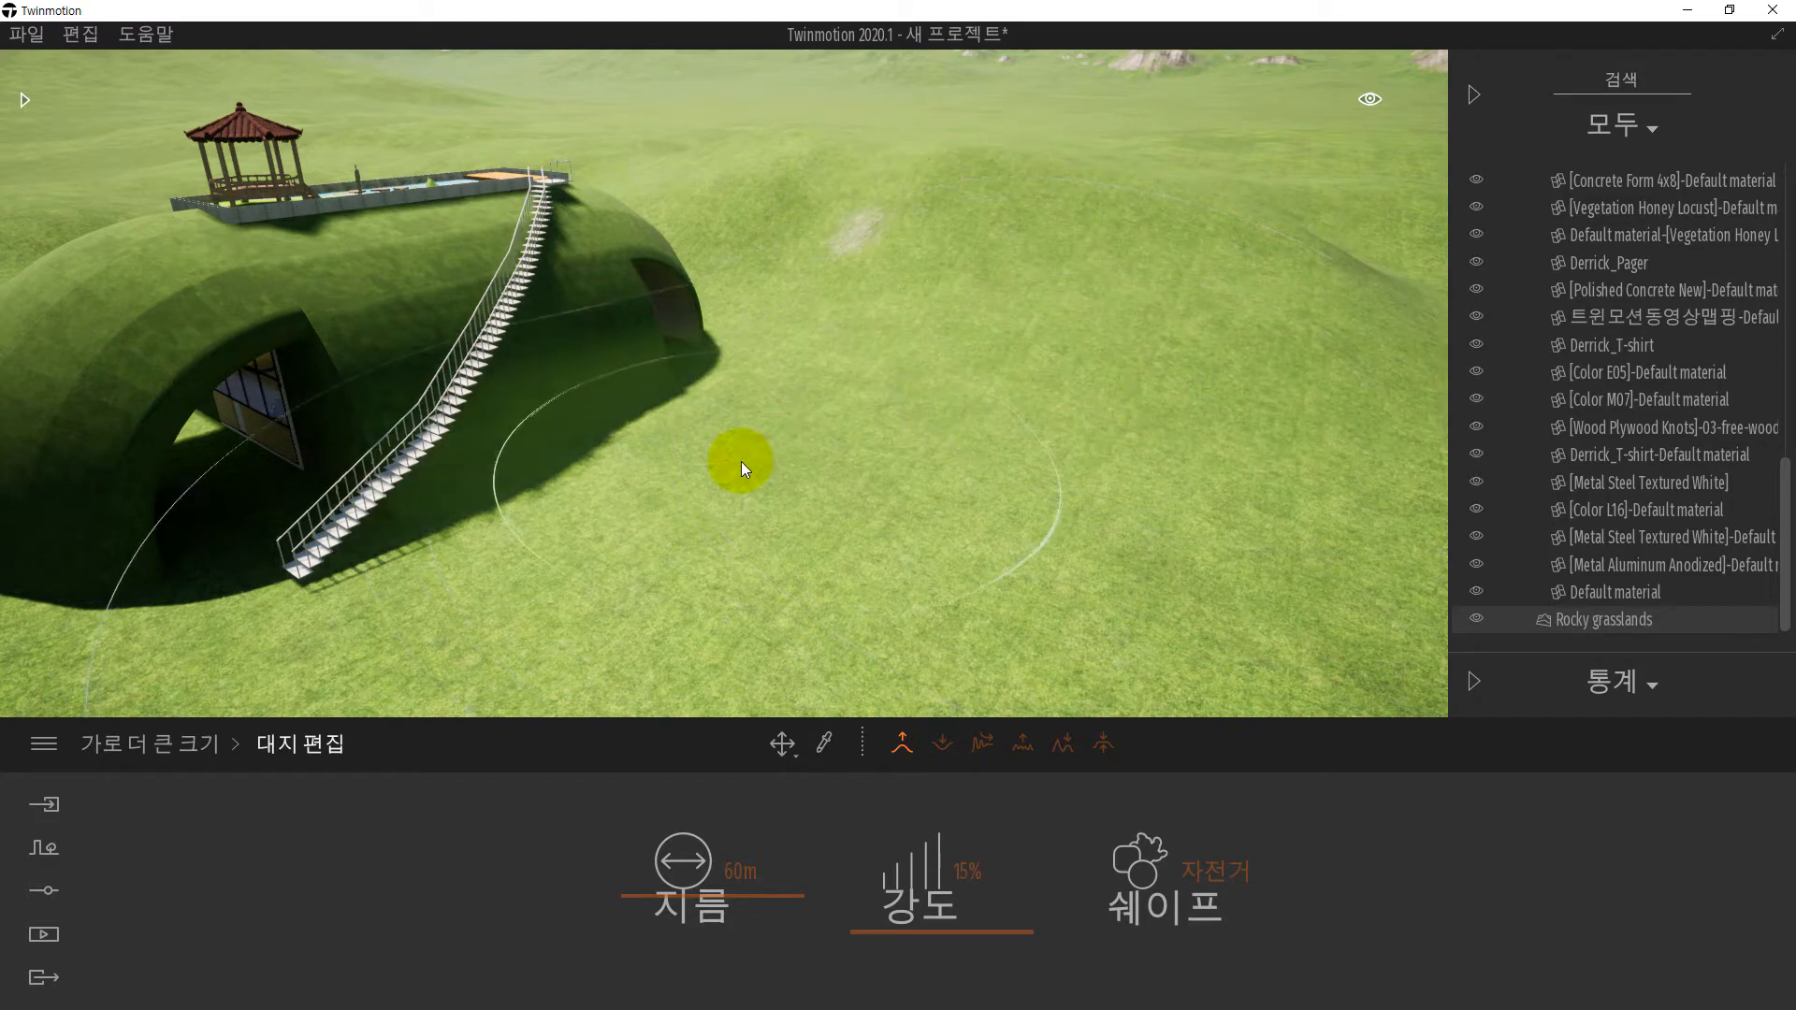
scroll(741, 462, "up", 6)
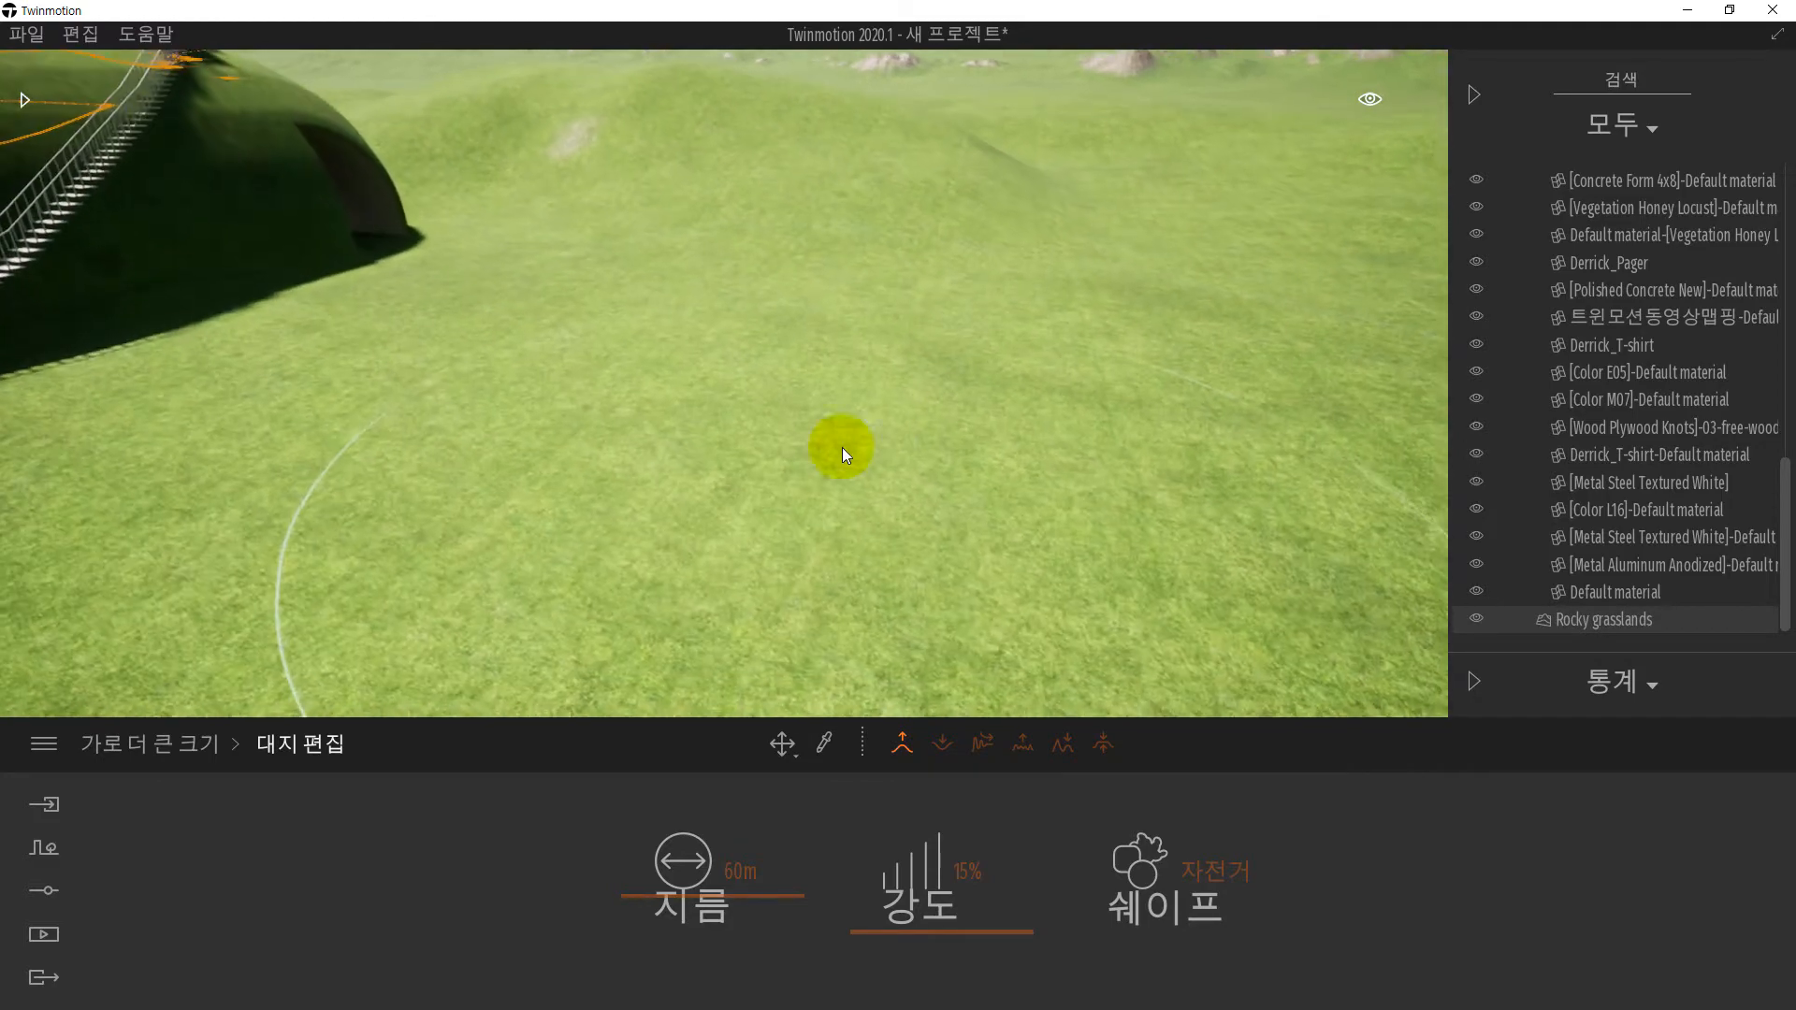
left_click(1008, 334)
- Raise a broad hill on the staircase side of the house, some distance from the shell
scroll(928, 309, "down", 1)
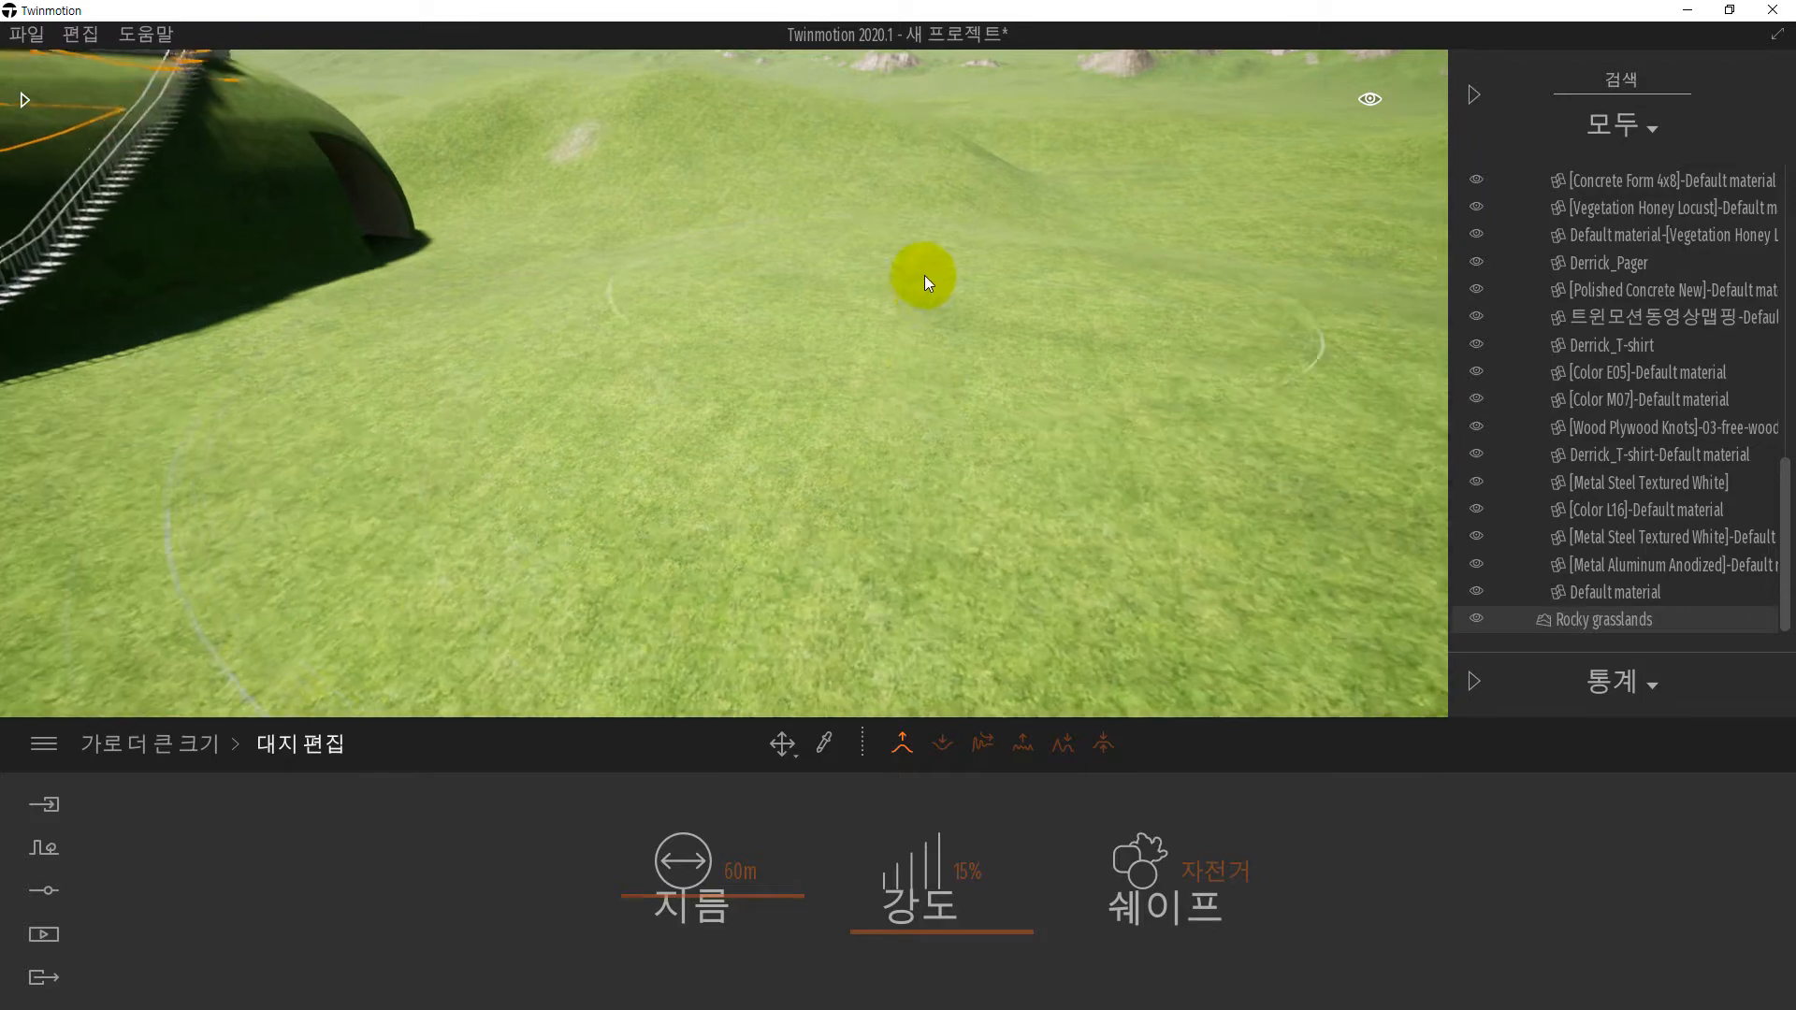
scroll(926, 281, "down", 5)
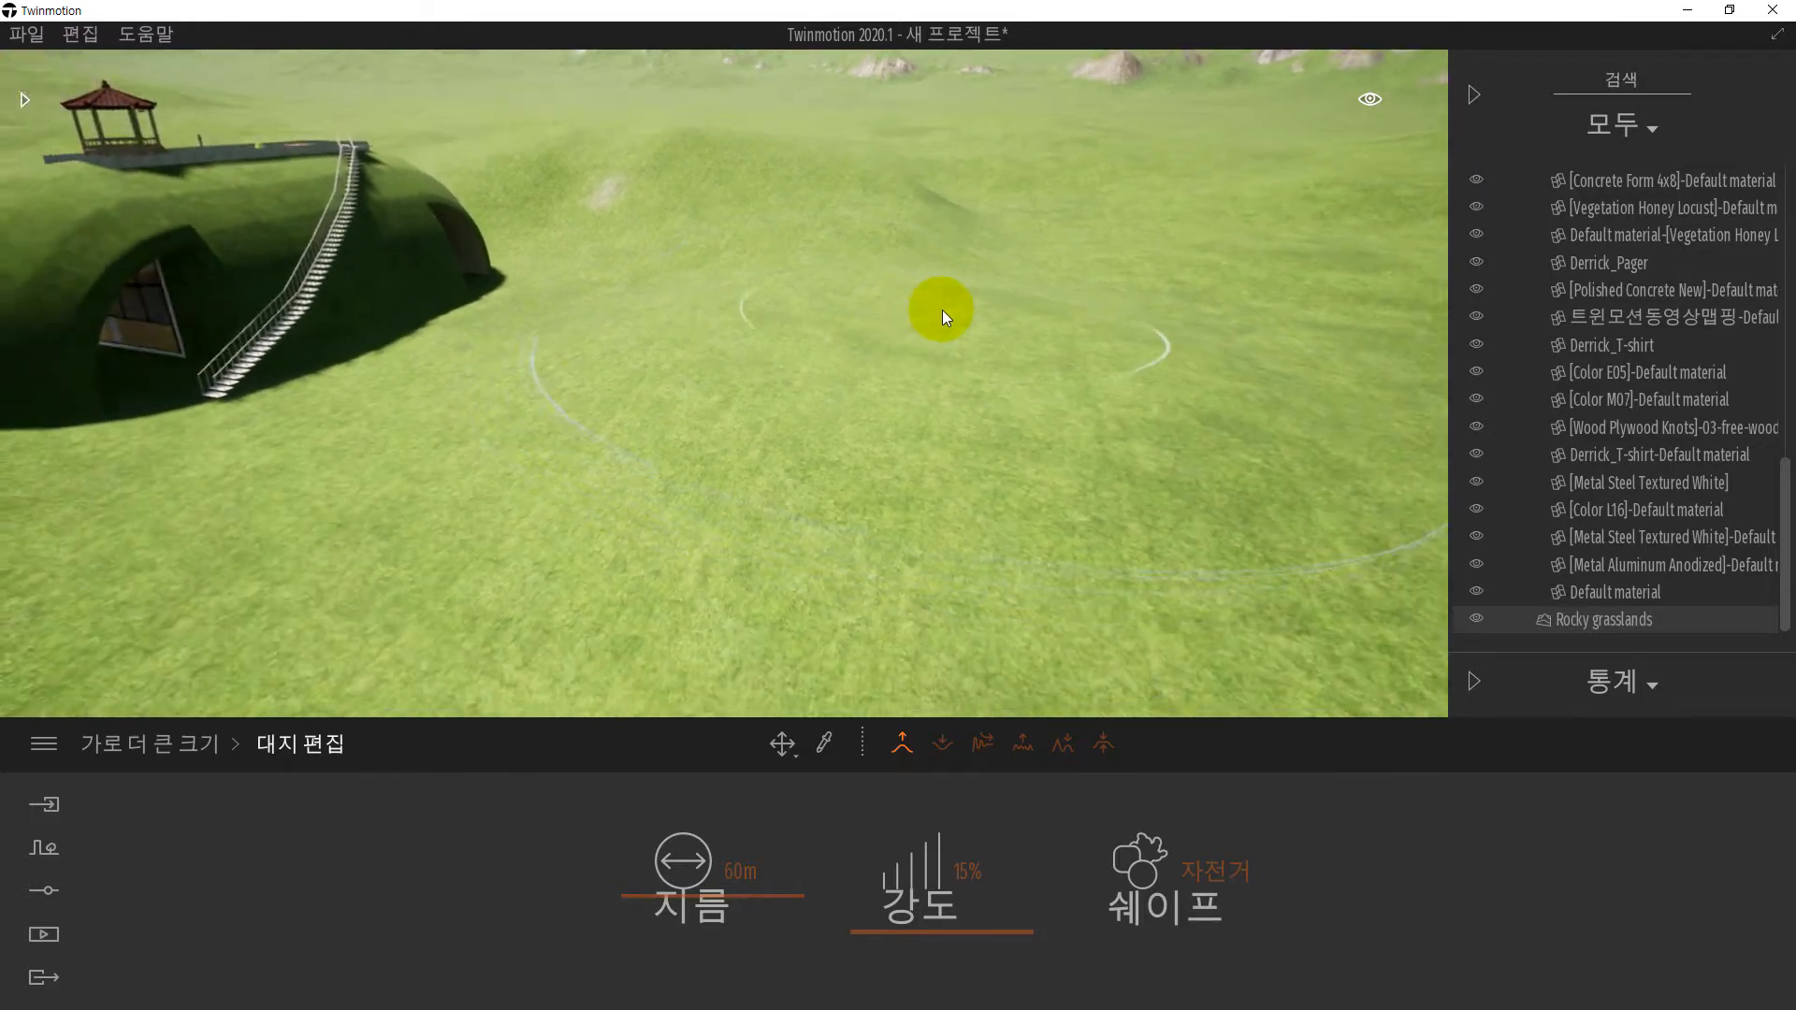
scroll(973, 304, "down", 3)
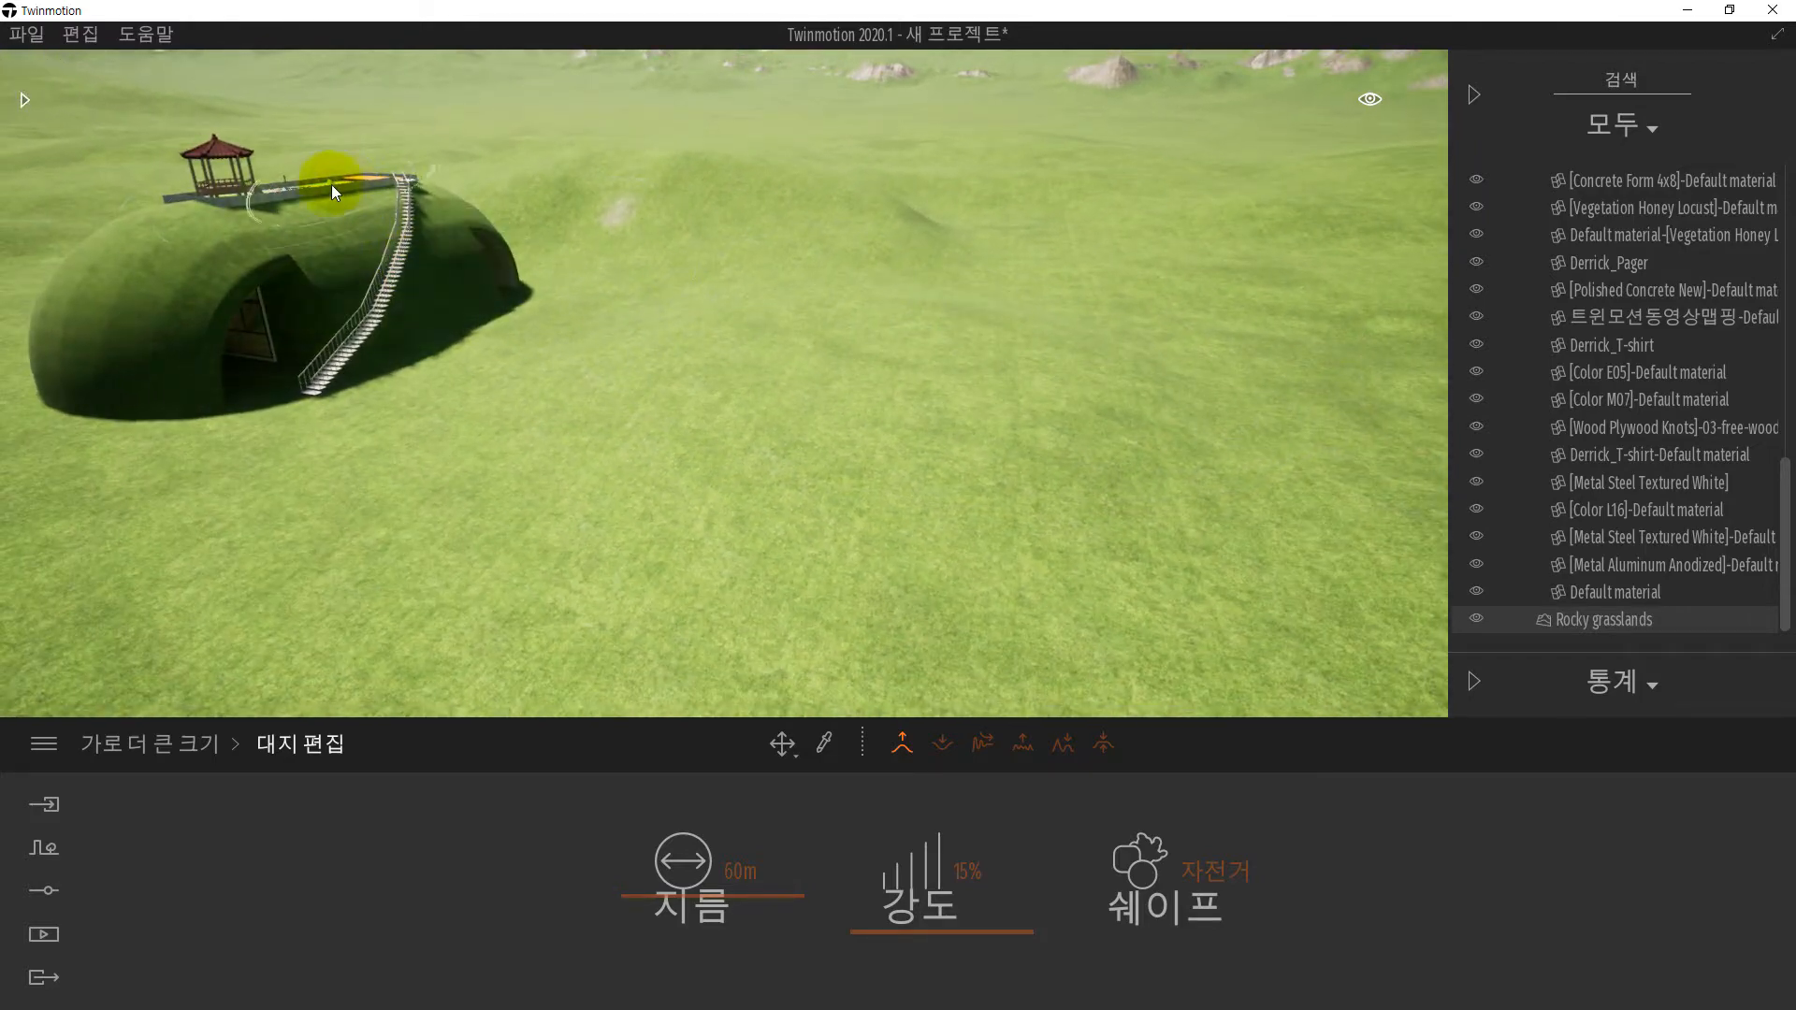
left_click_drag(996, 251, 1130, 316)
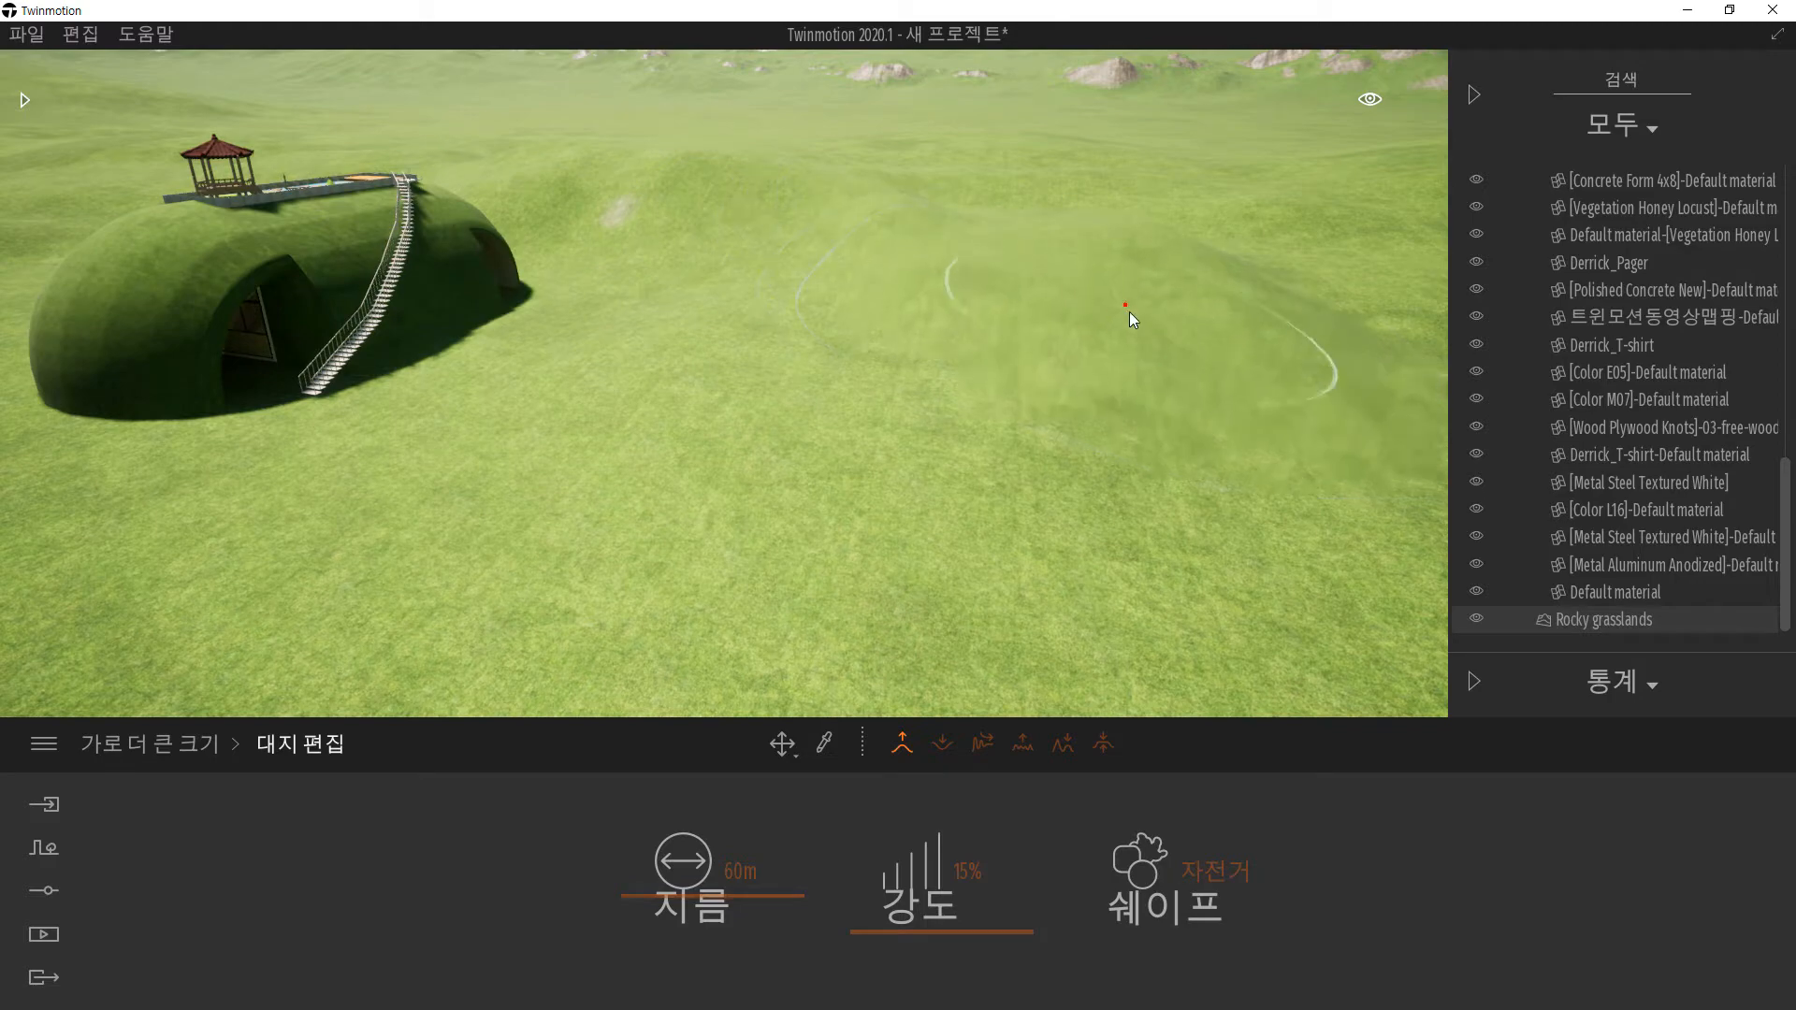
left_click(1024, 177)
left_click(967, 247)
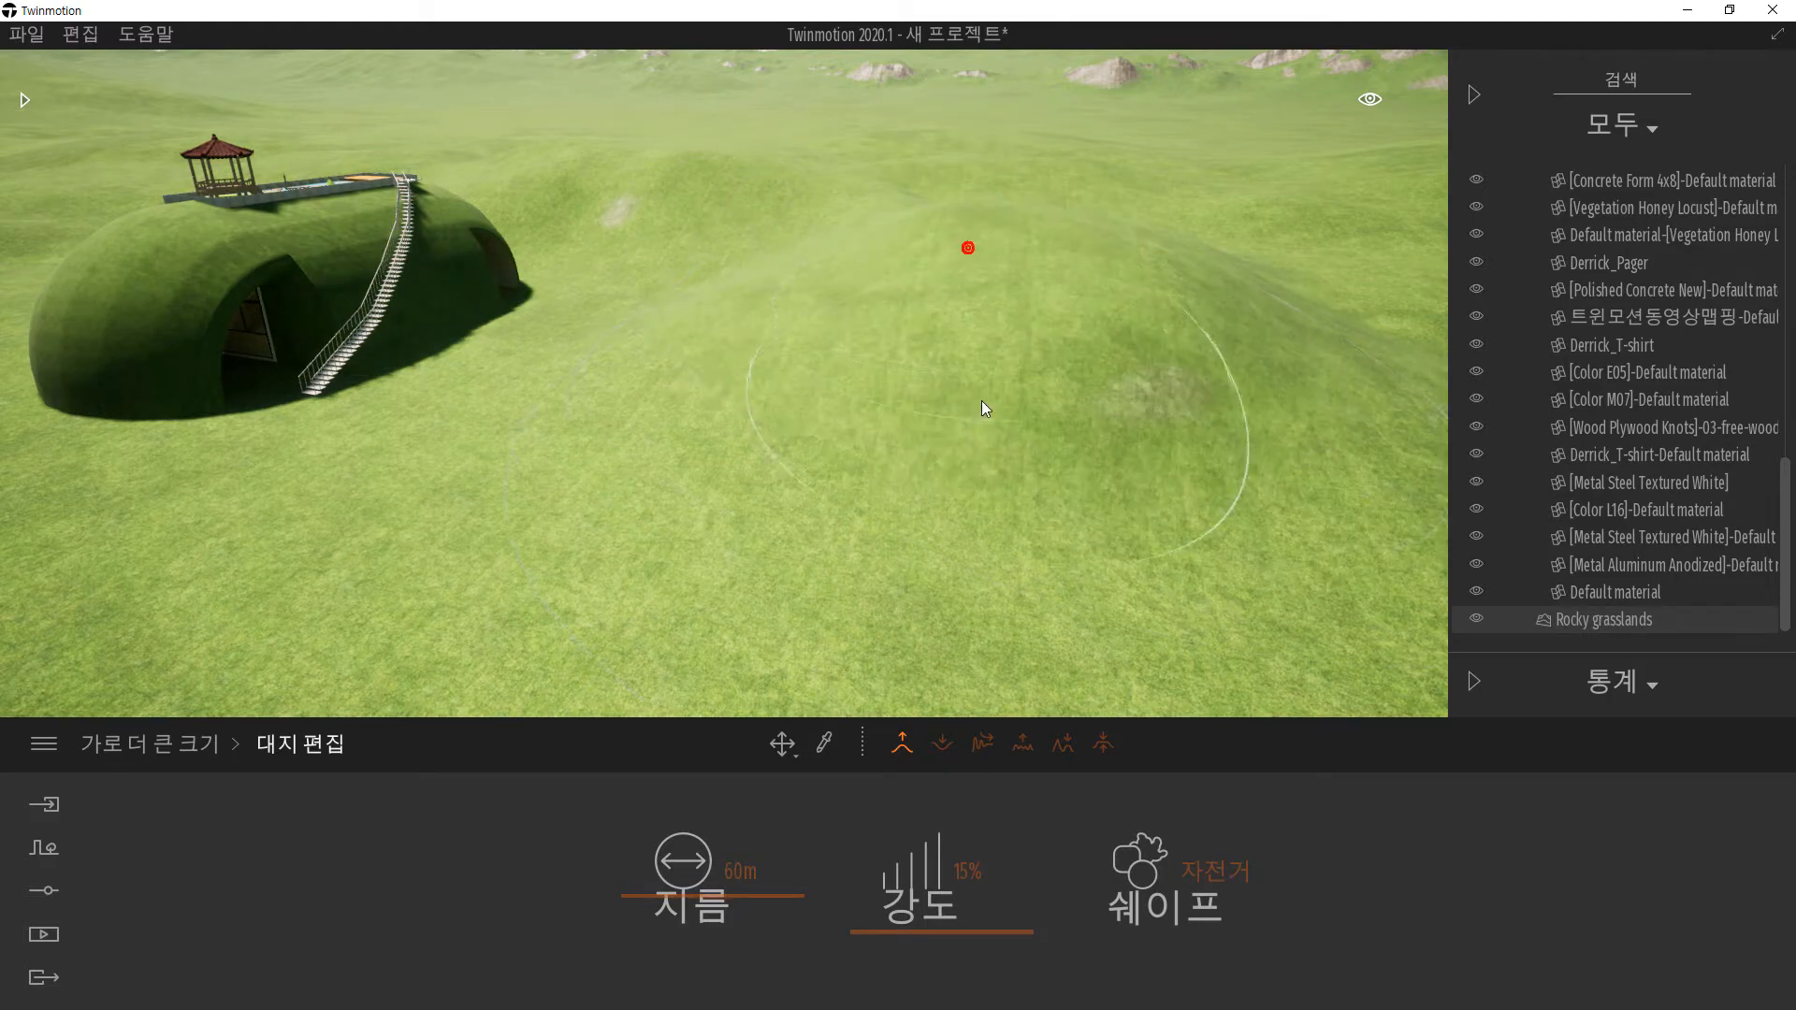
- Raise another broad hill on the open ground off the gazebo end of the house
right_click_drag(982, 401, 923, 387)
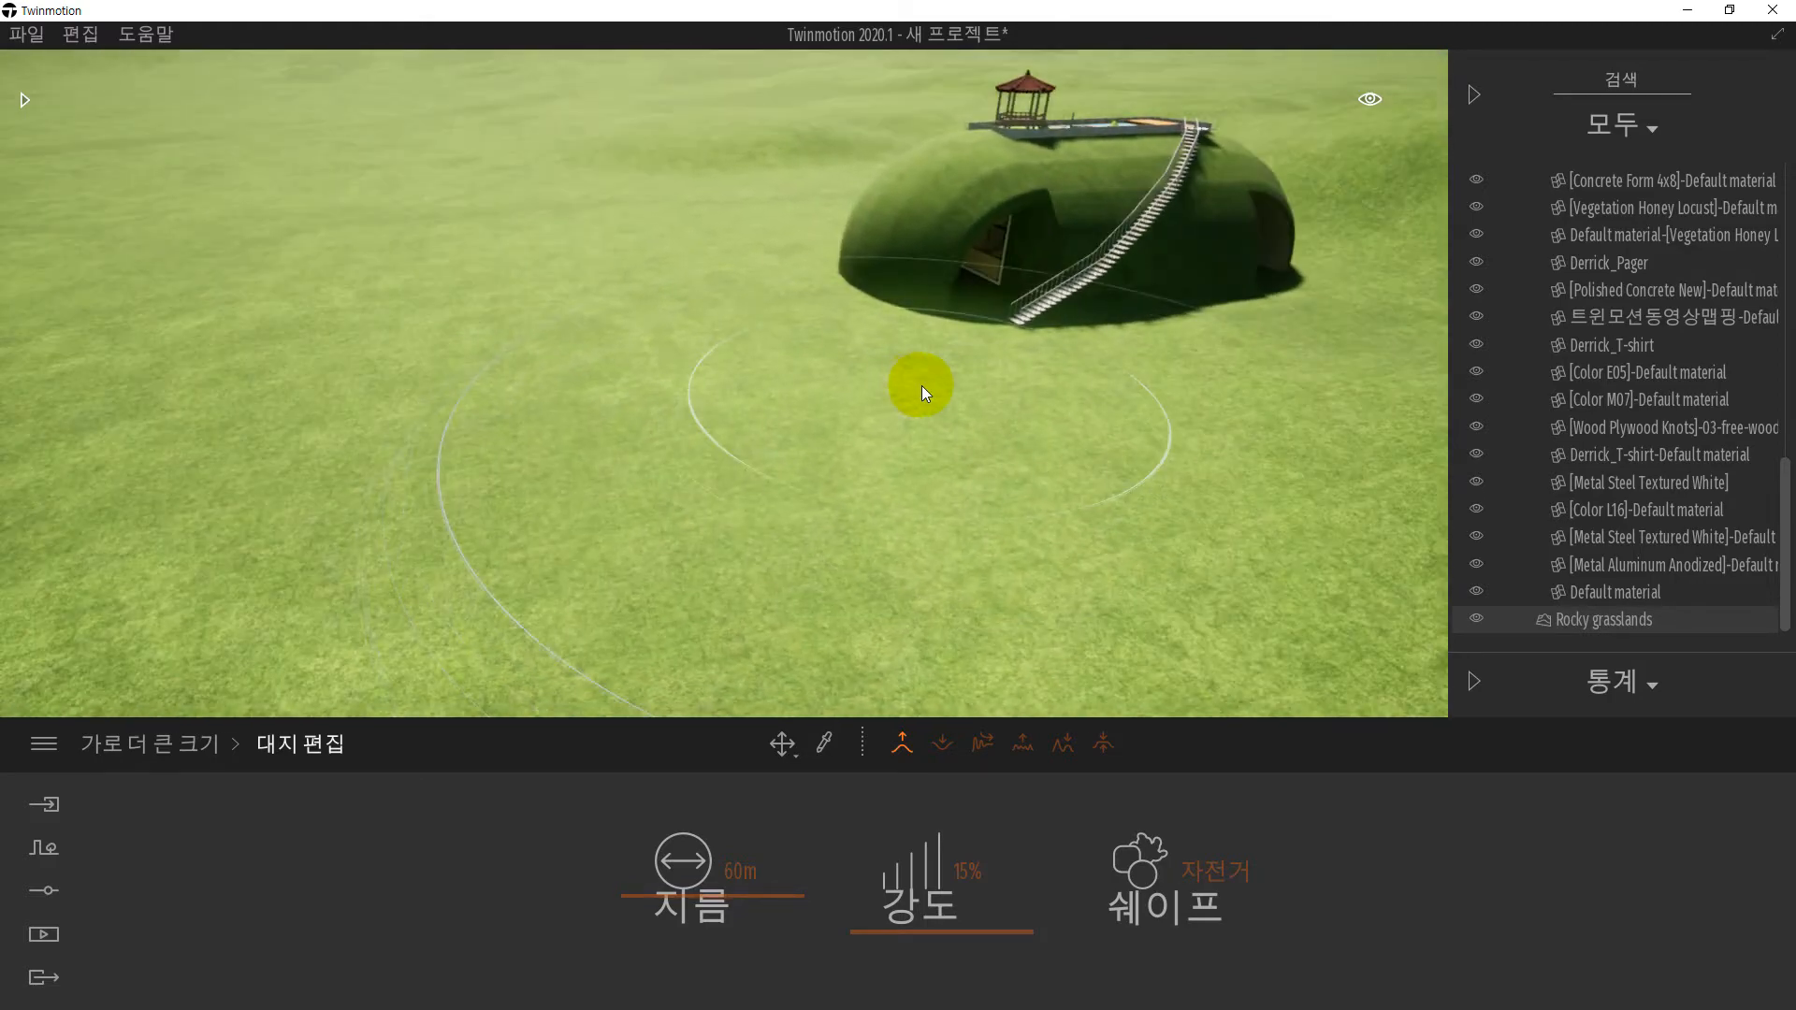
left_click(373, 339)
left_click(362, 176)
left_click(479, 112)
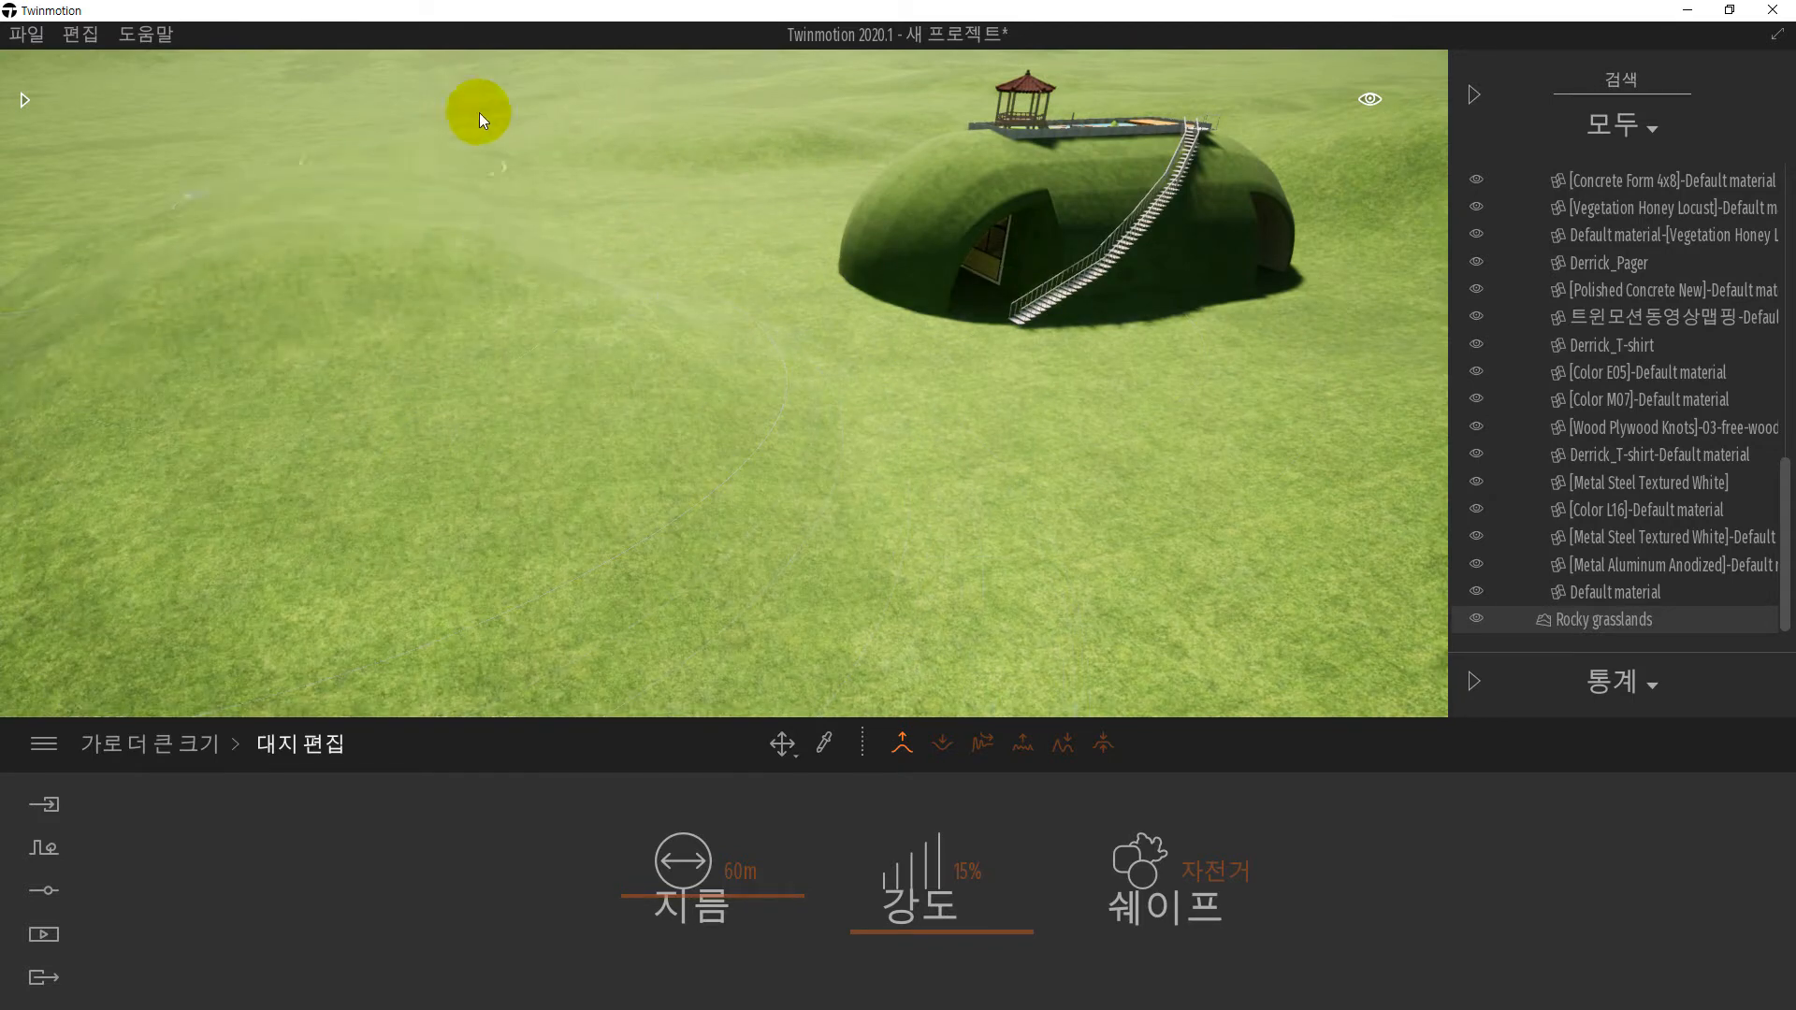
left_click(494, 157)
left_click(462, 225)
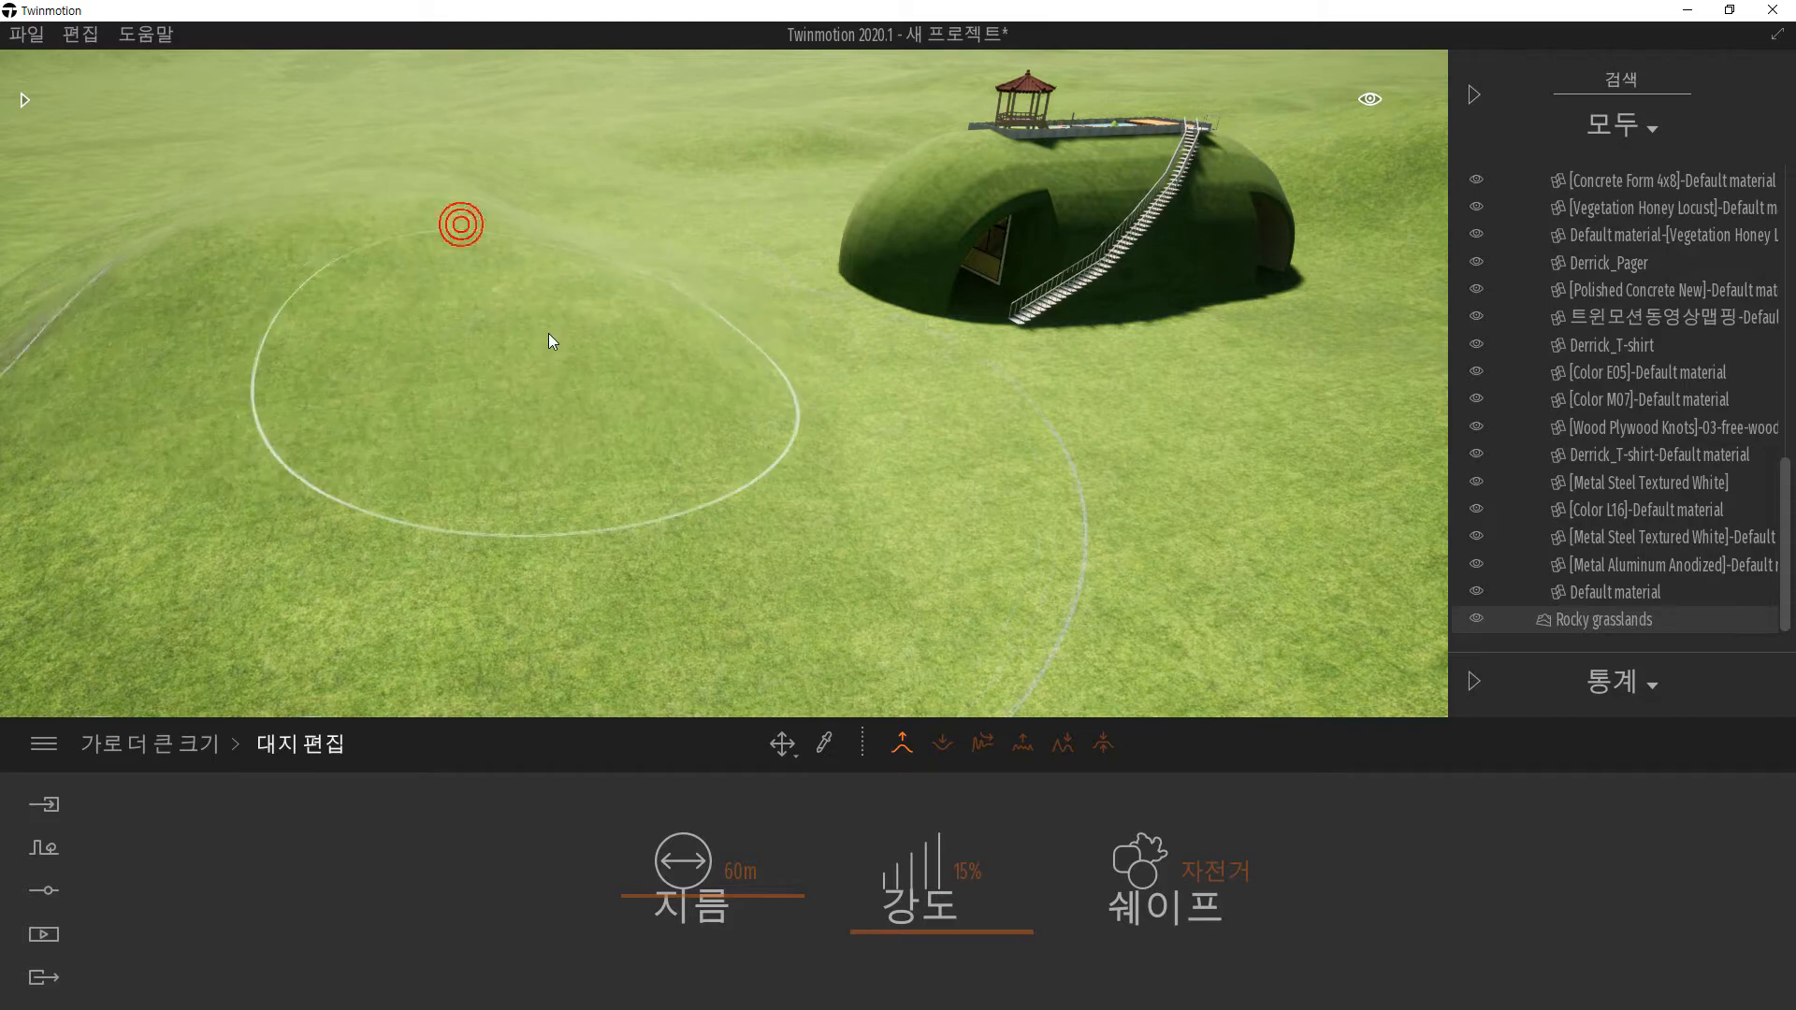
- Flatten the raised ground on the side of the house opposite the staircase using the terrain flatten brush at a 42 m diameter
right_click_drag(549, 333, 608, 337)
scroll(544, 300, "down", 5)
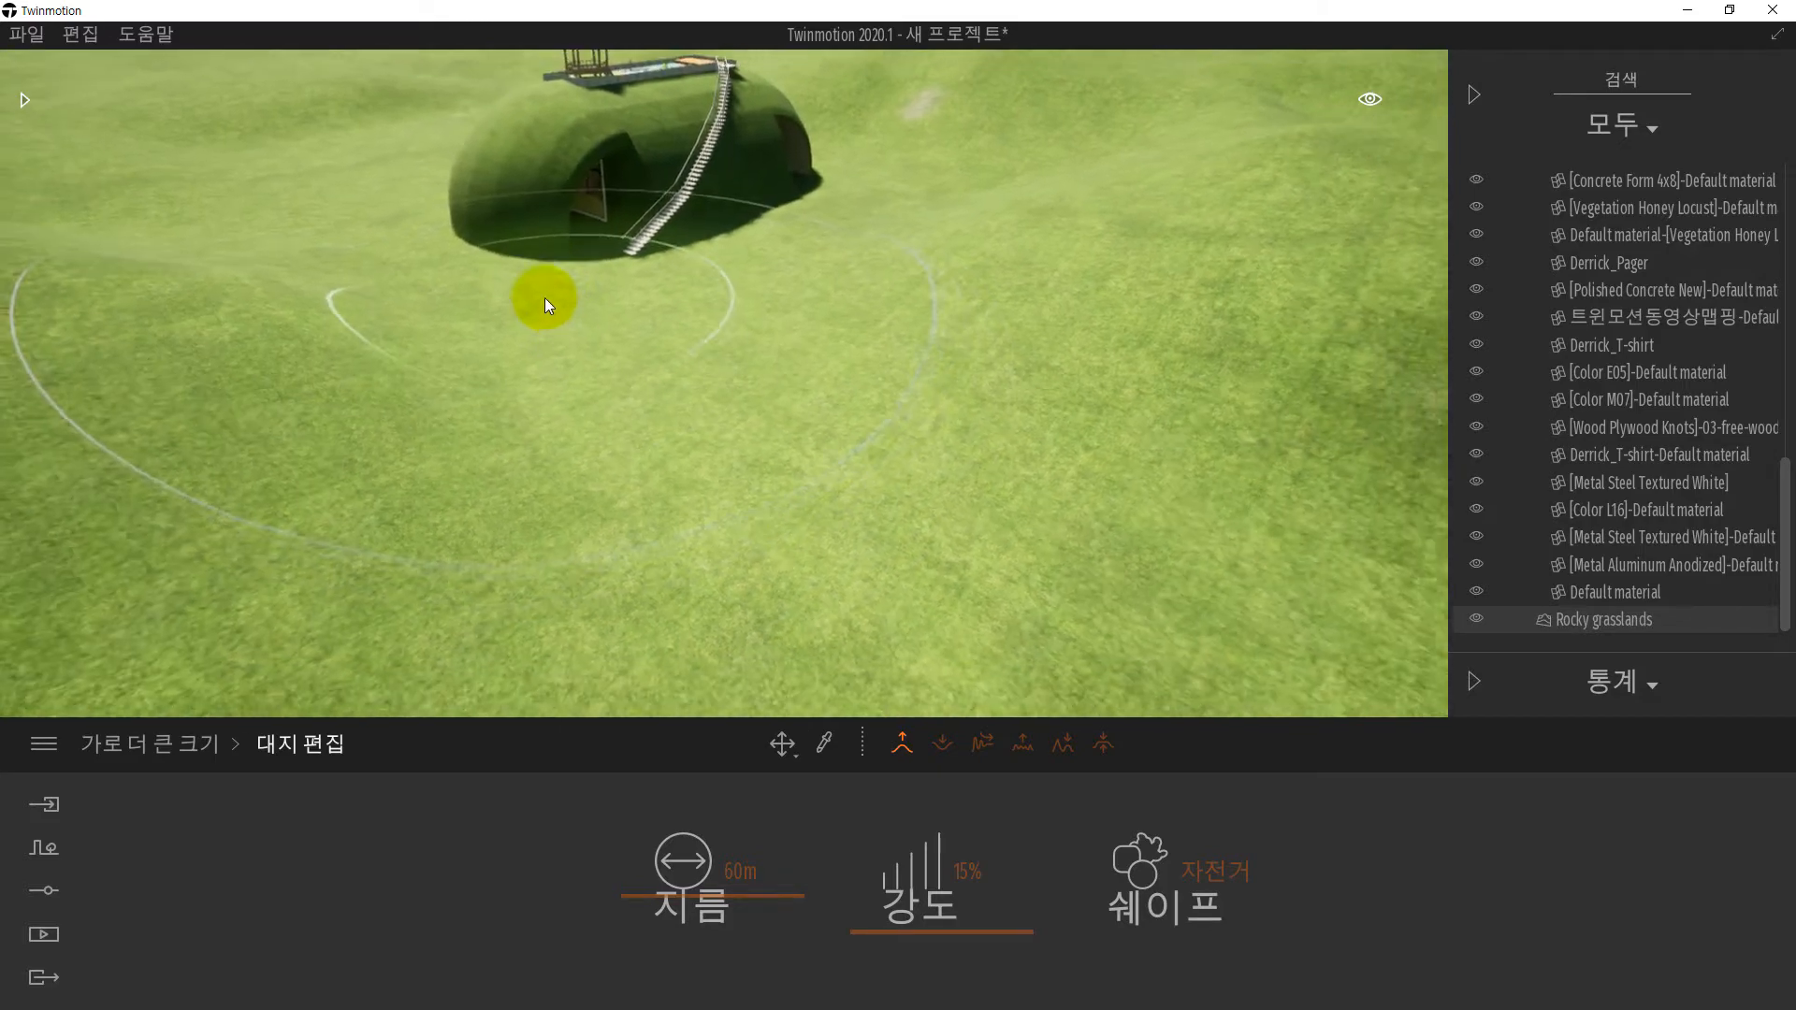
middle_click_drag(598, 317, 697, 389, "shift")
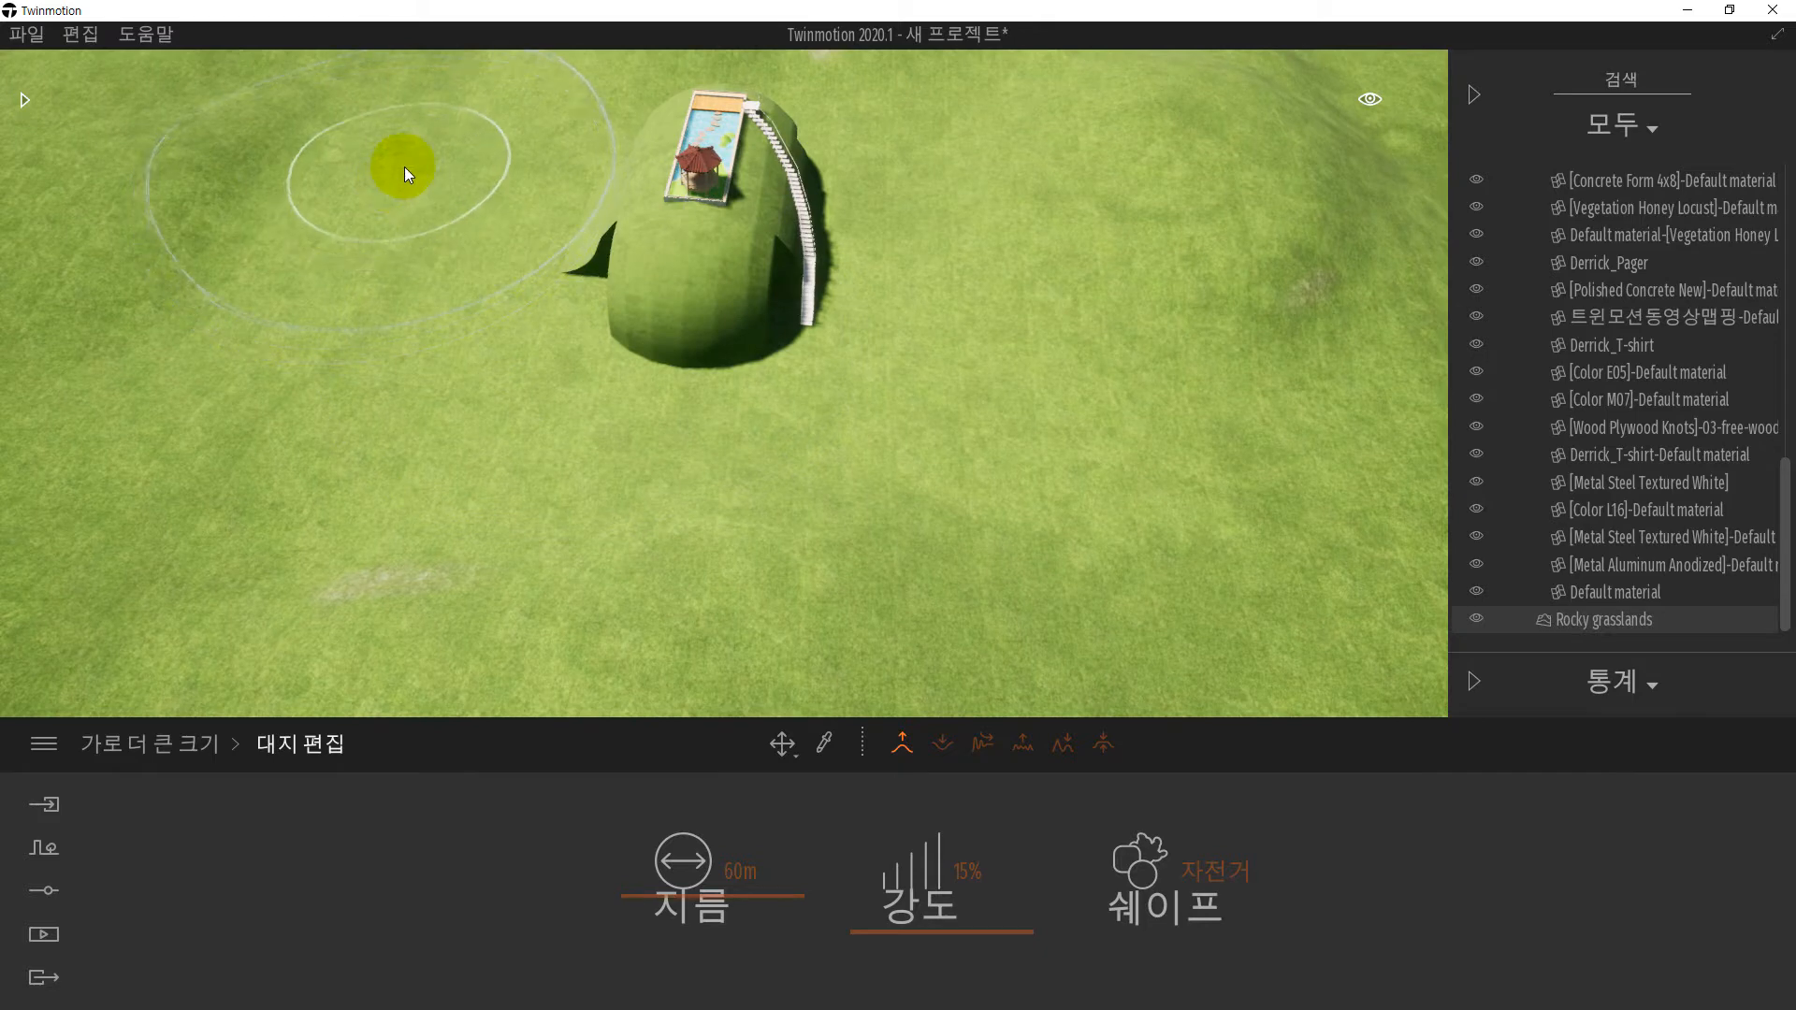
middle_click_drag(400, 234, 440, 188, "shift")
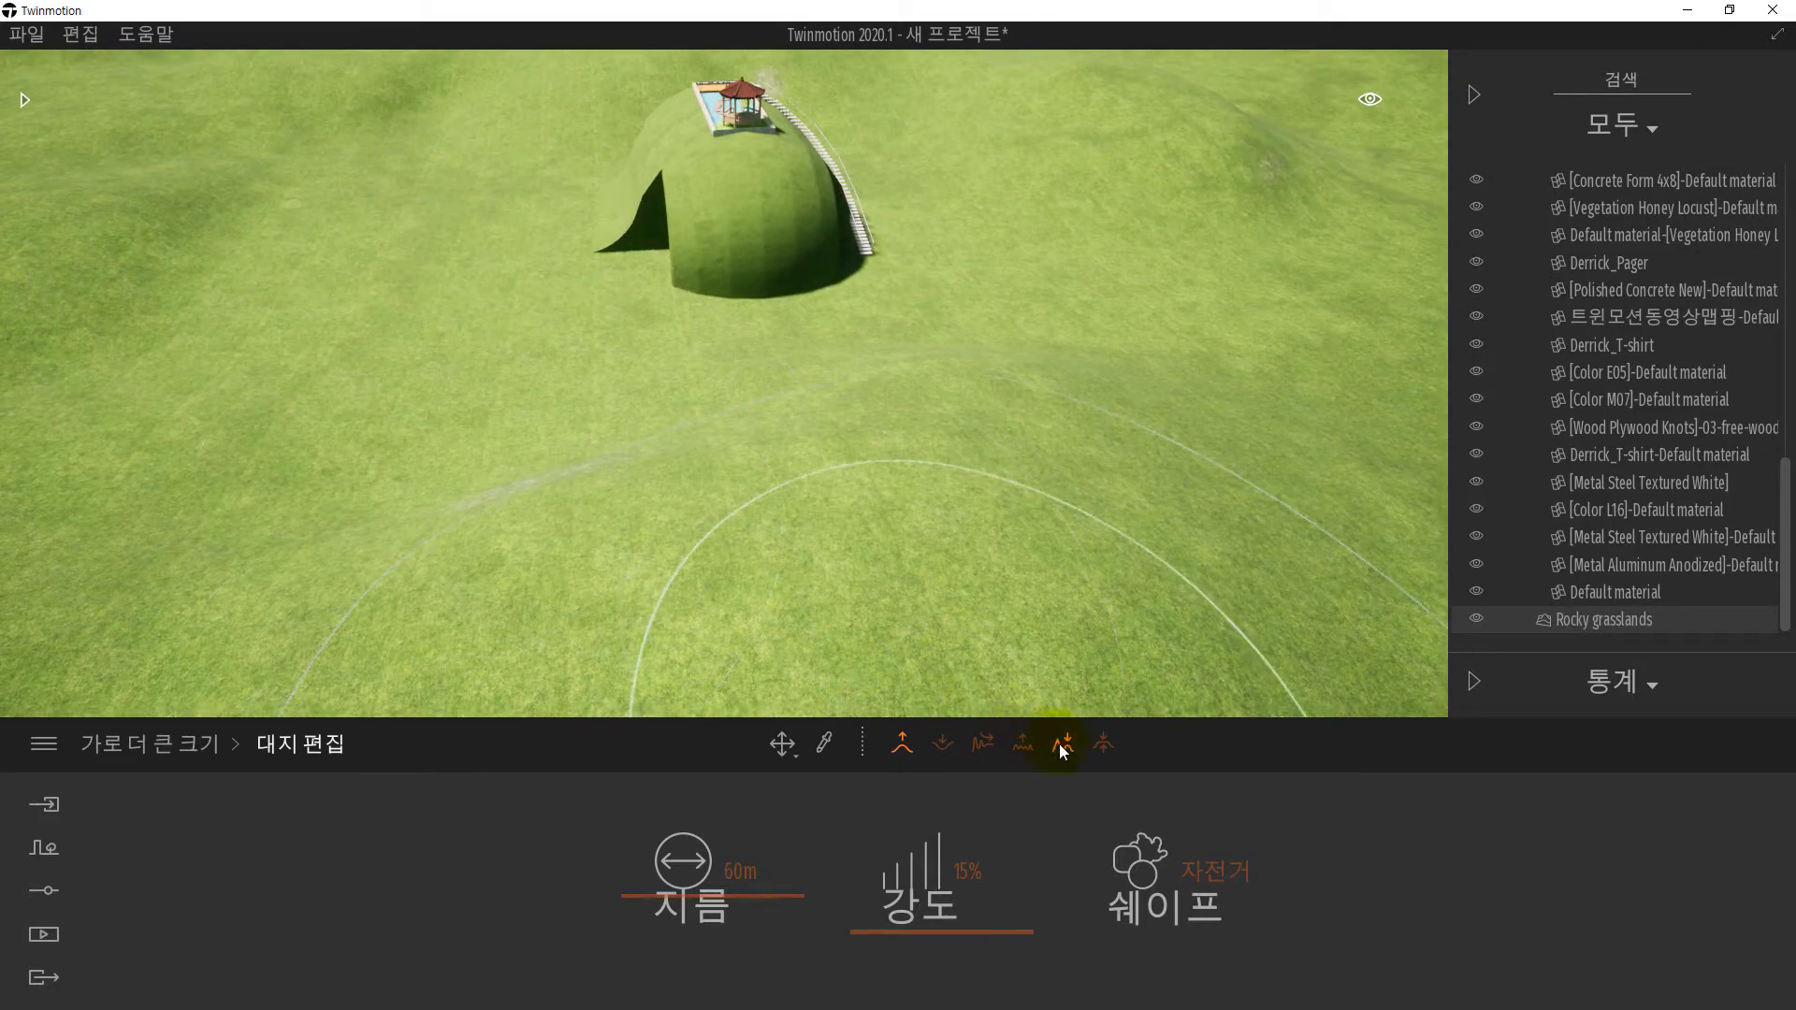
left_click(1103, 749)
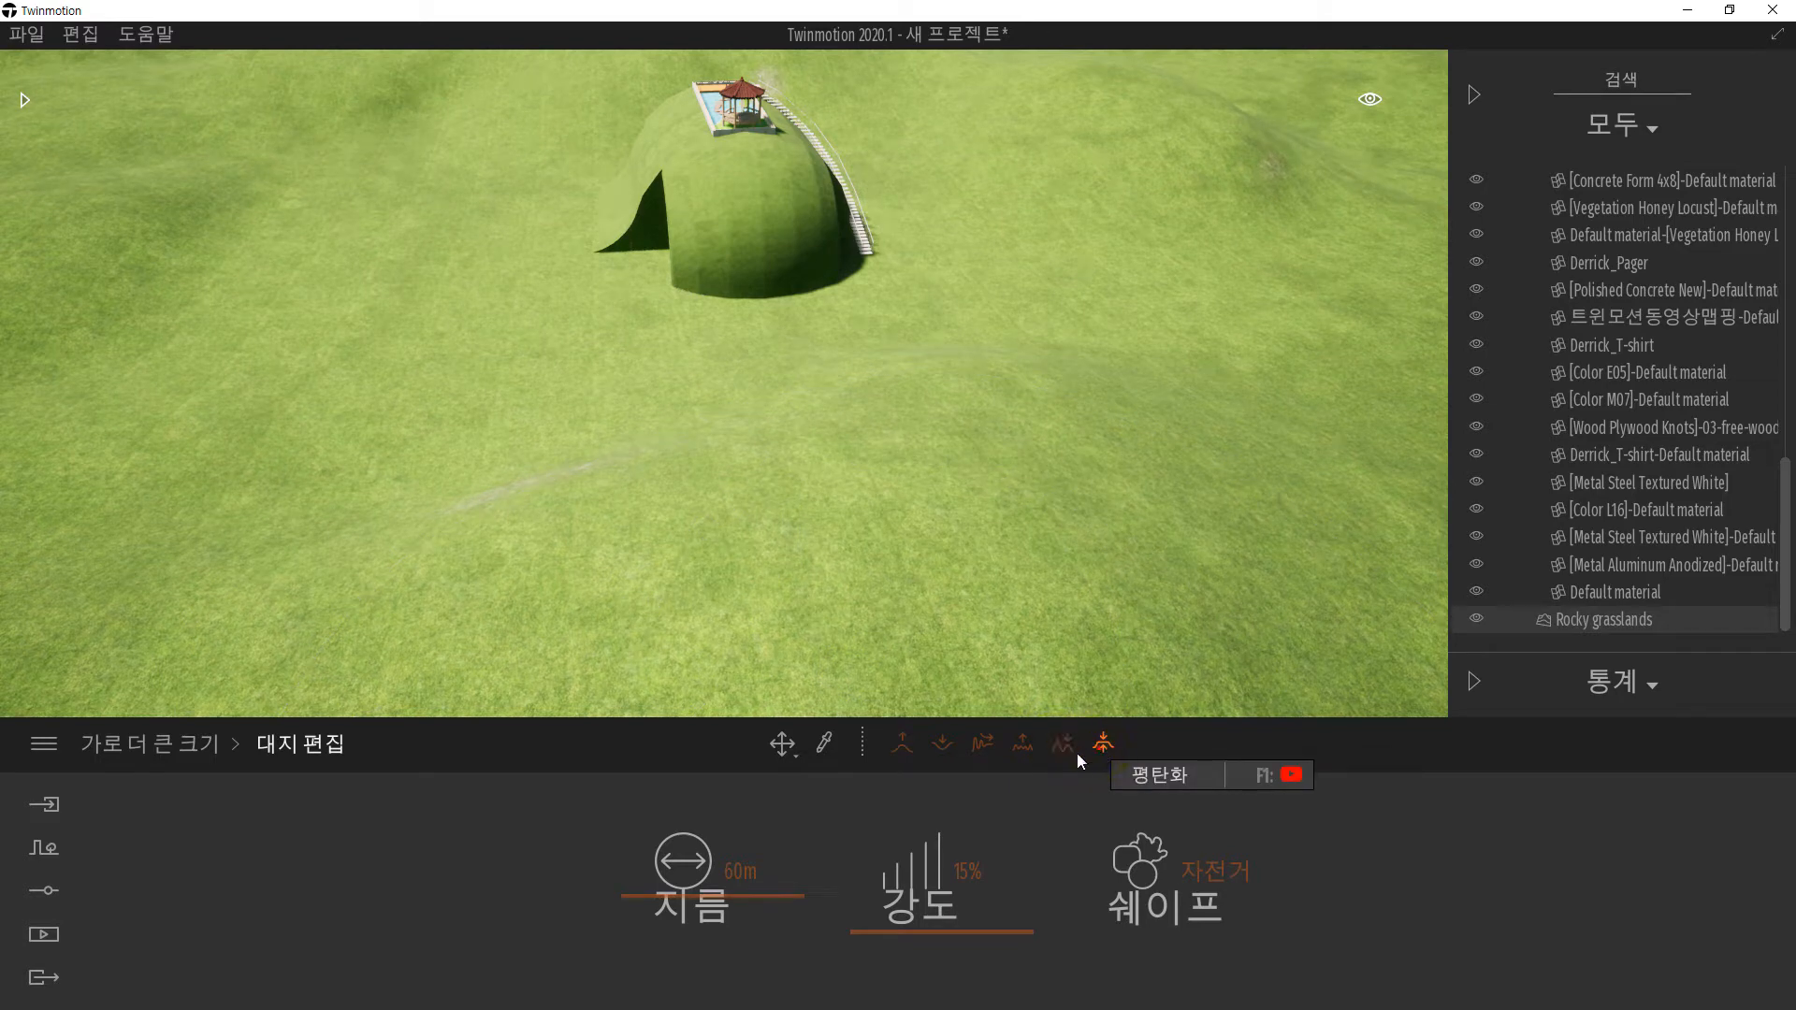
left_click(687, 904)
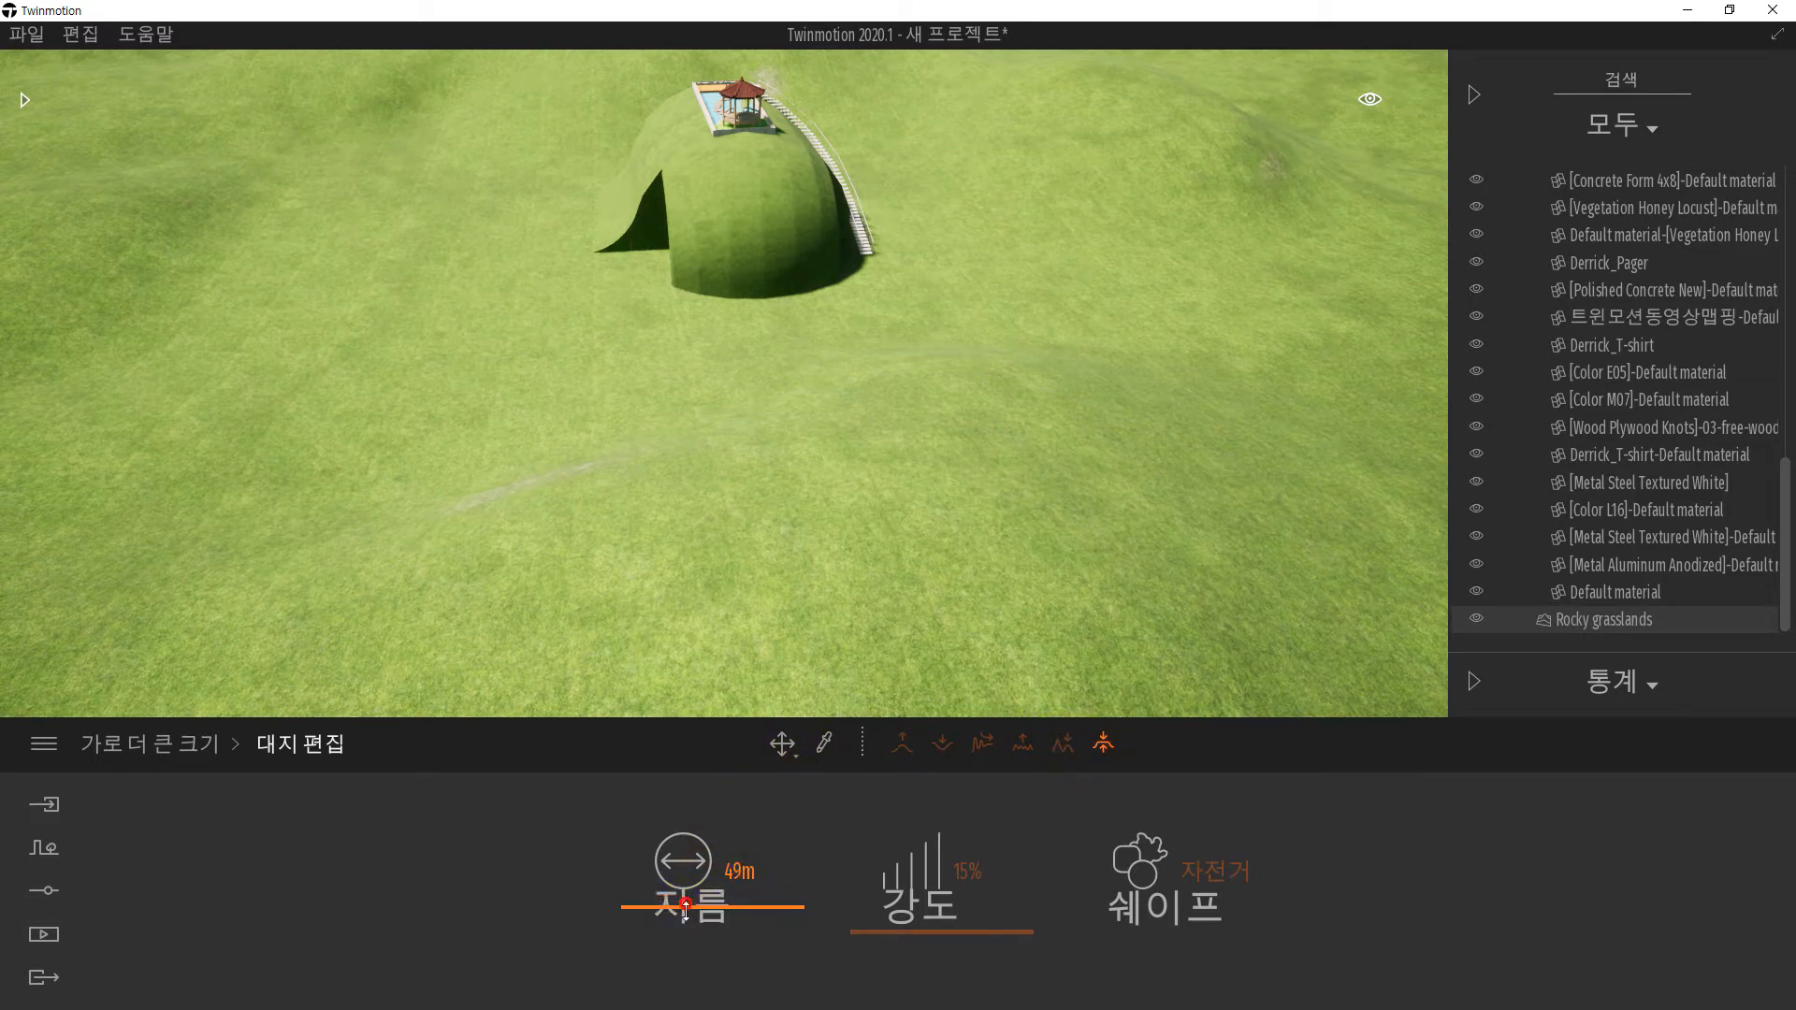
left_click_drag(686, 903, 676, 906)
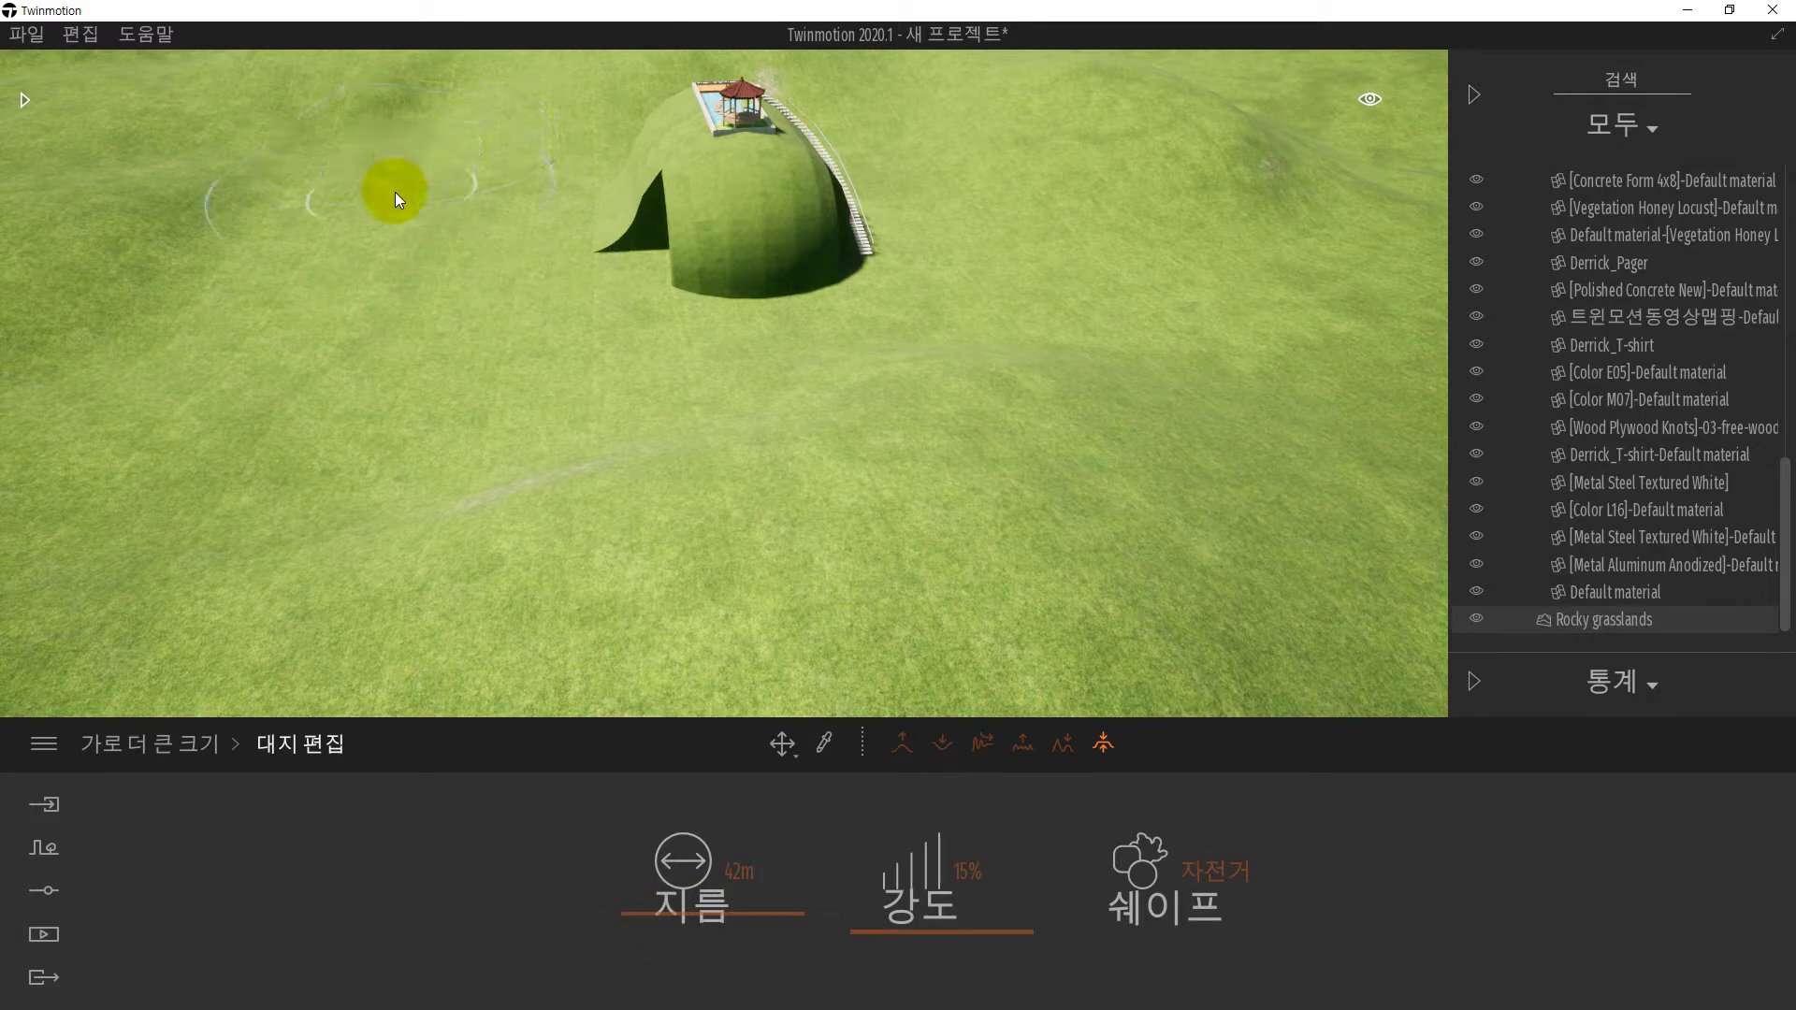
mouse_move(394, 193)
left_mouse_down()
mouse_move(333, 229)
mouse_move(341, 353)
mouse_move(228, 265)
mouse_move(378, 154)
mouse_move(366, 265)
mouse_move(312, 417)
mouse_move(384, 410)
left_mouse_up()
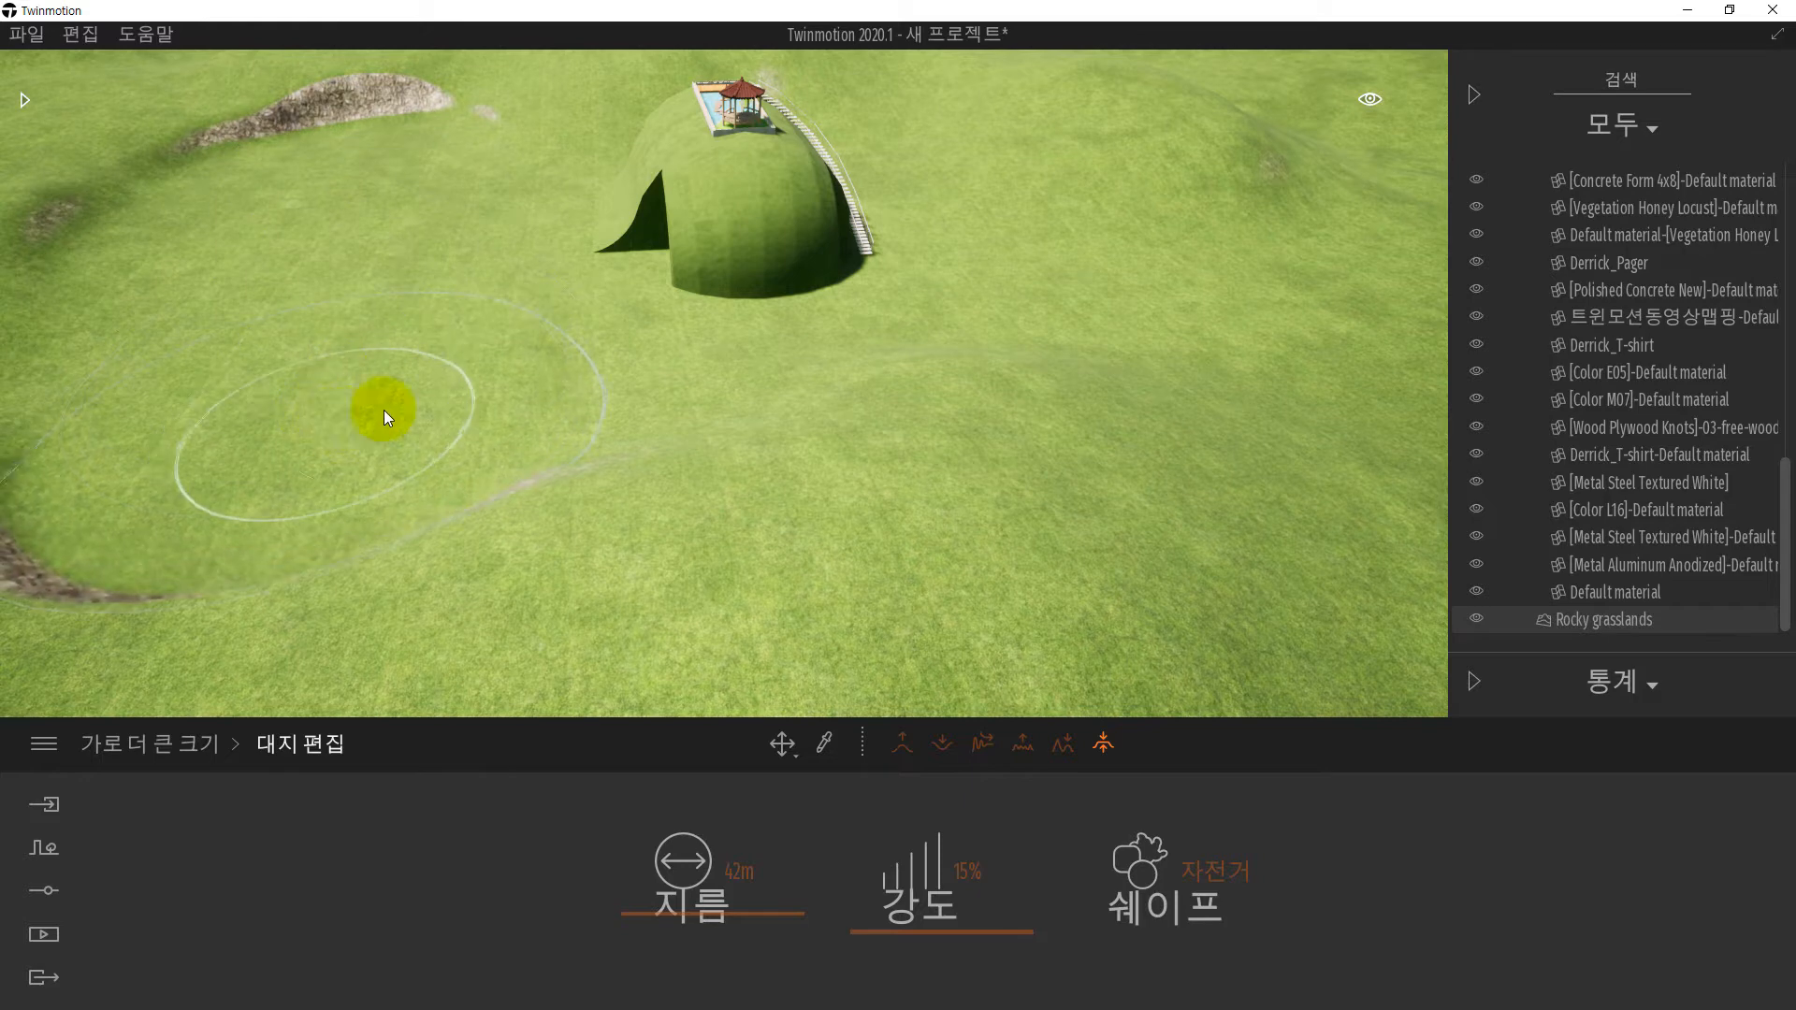
right_click_drag(756, 447, 692, 449)
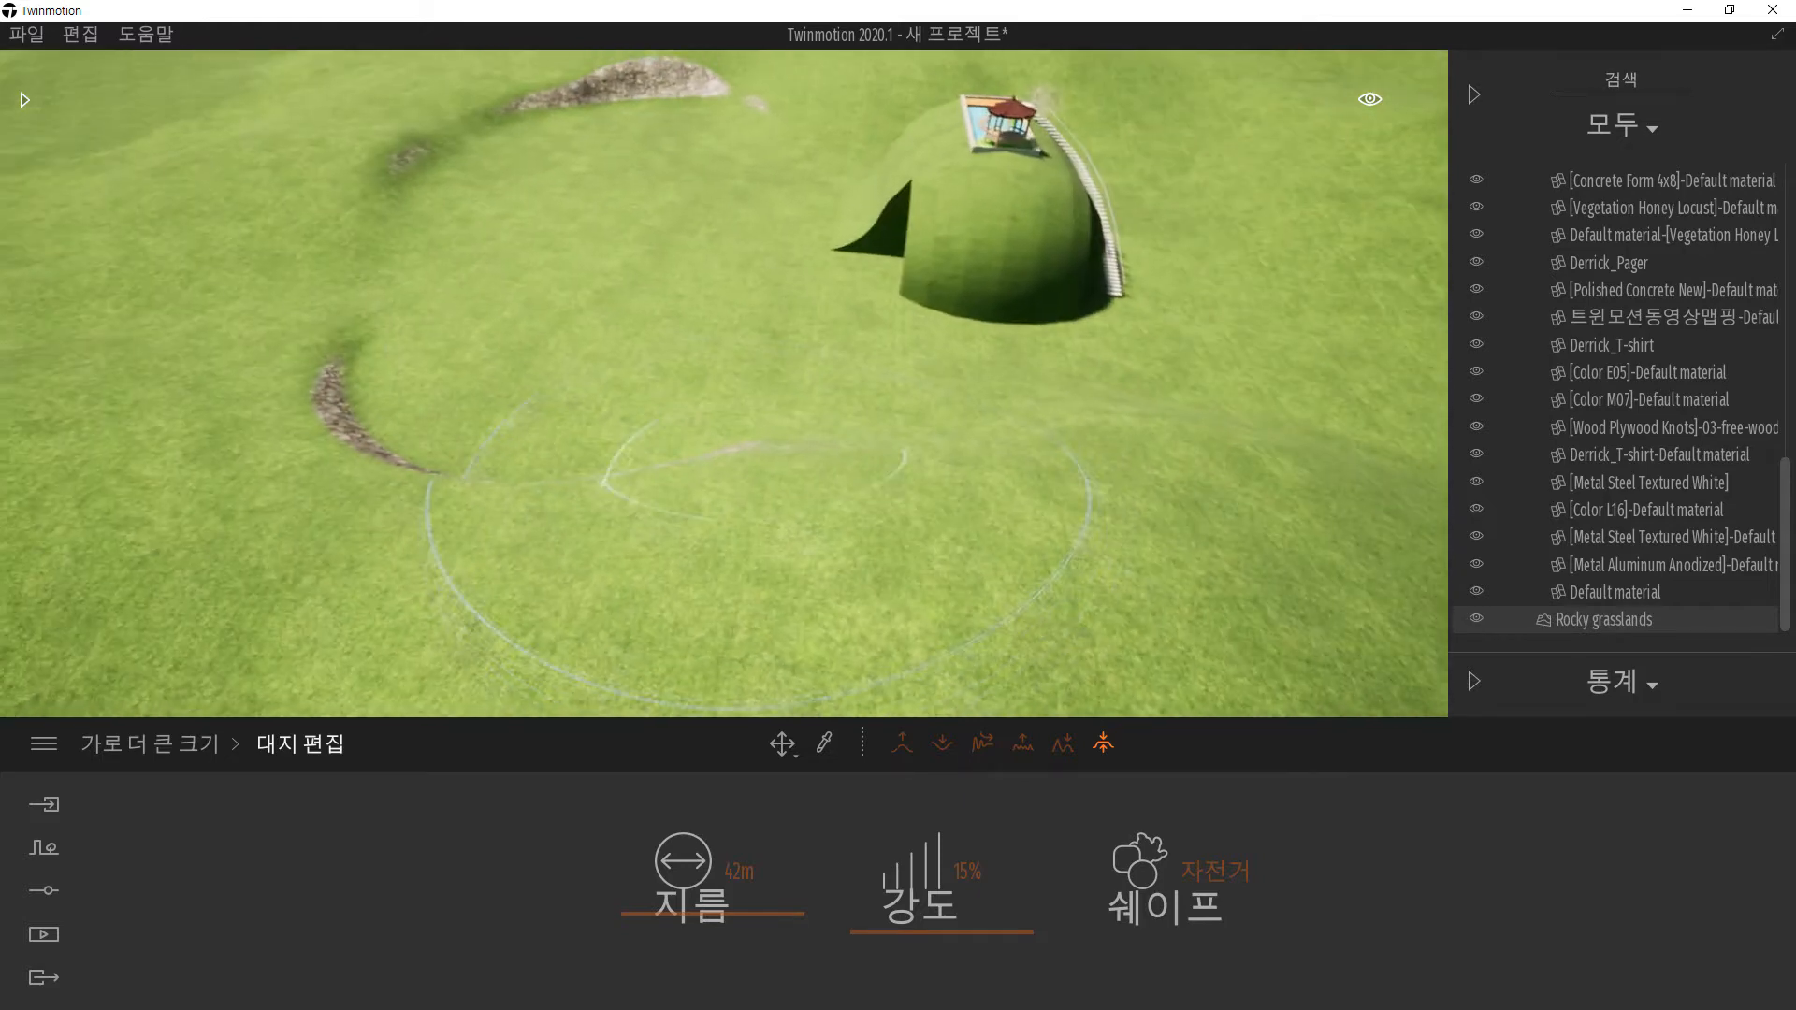
mouse_move(521, 193)
left_mouse_down()
mouse_move(412, 220)
mouse_move(379, 335)
mouse_move(449, 376)
left_mouse_up()
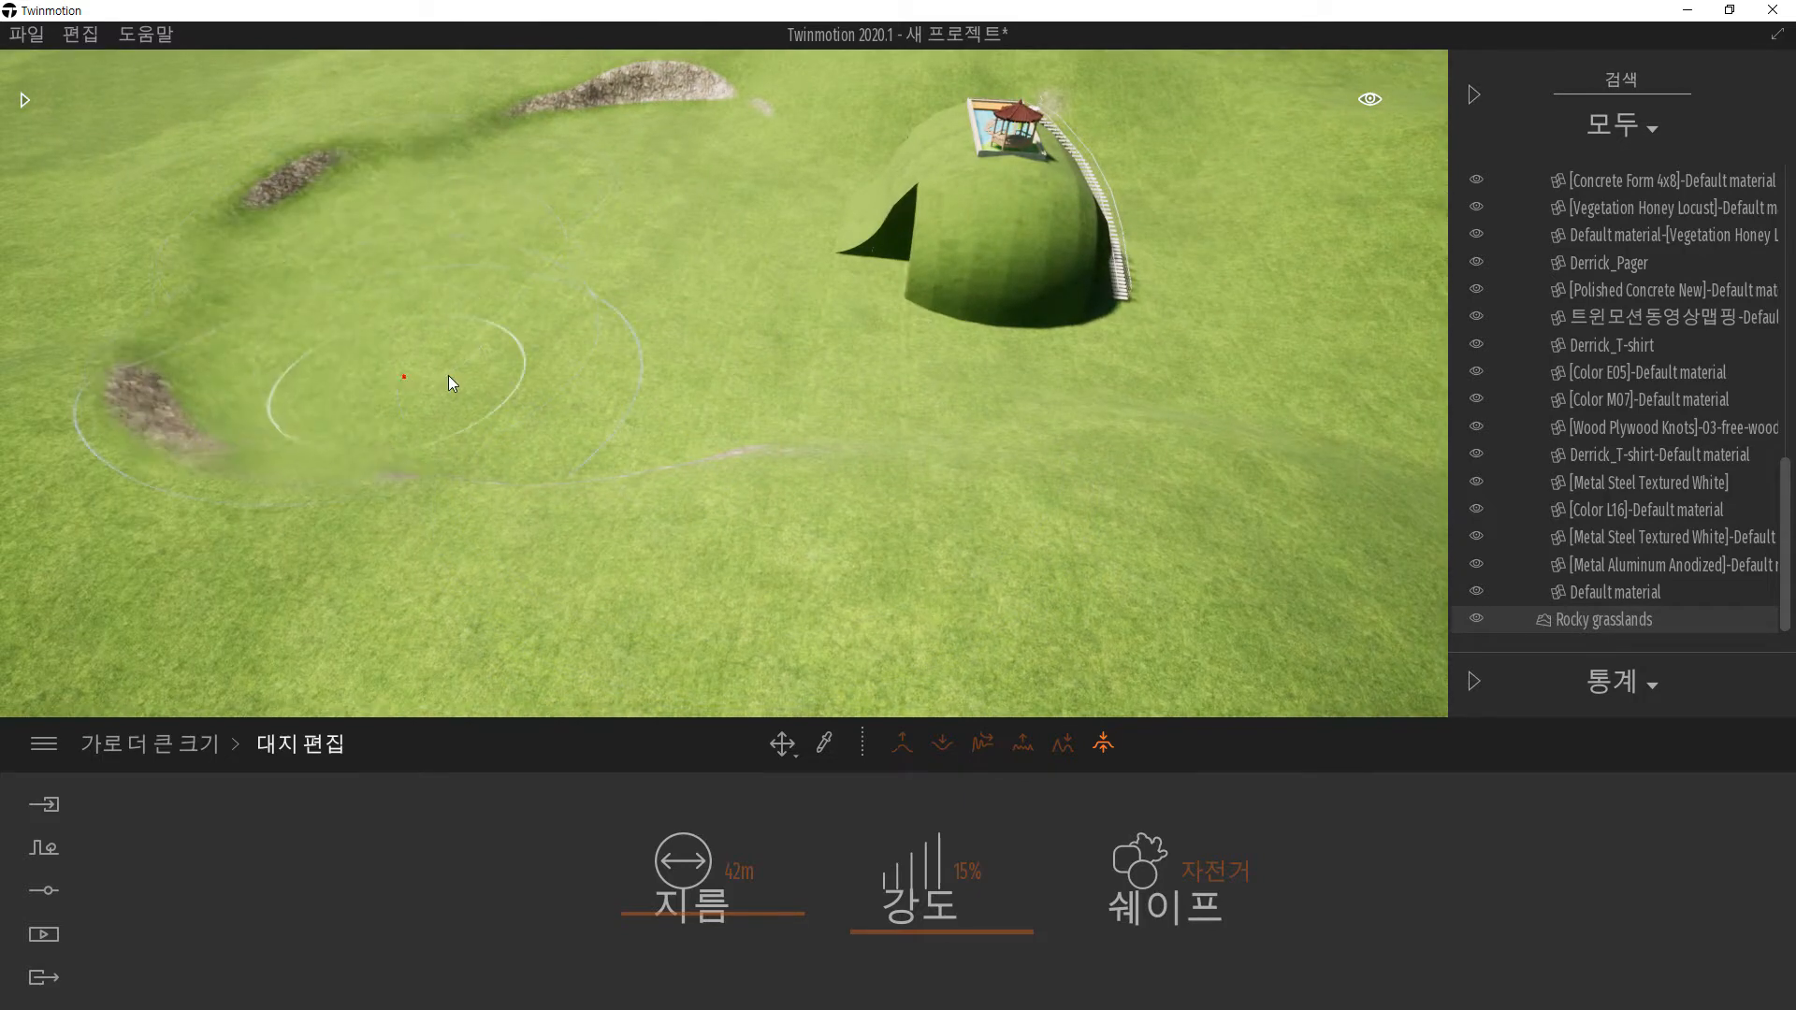
scroll(929, 369, "down", 2)
right_click_drag(992, 440, 1075, 432)
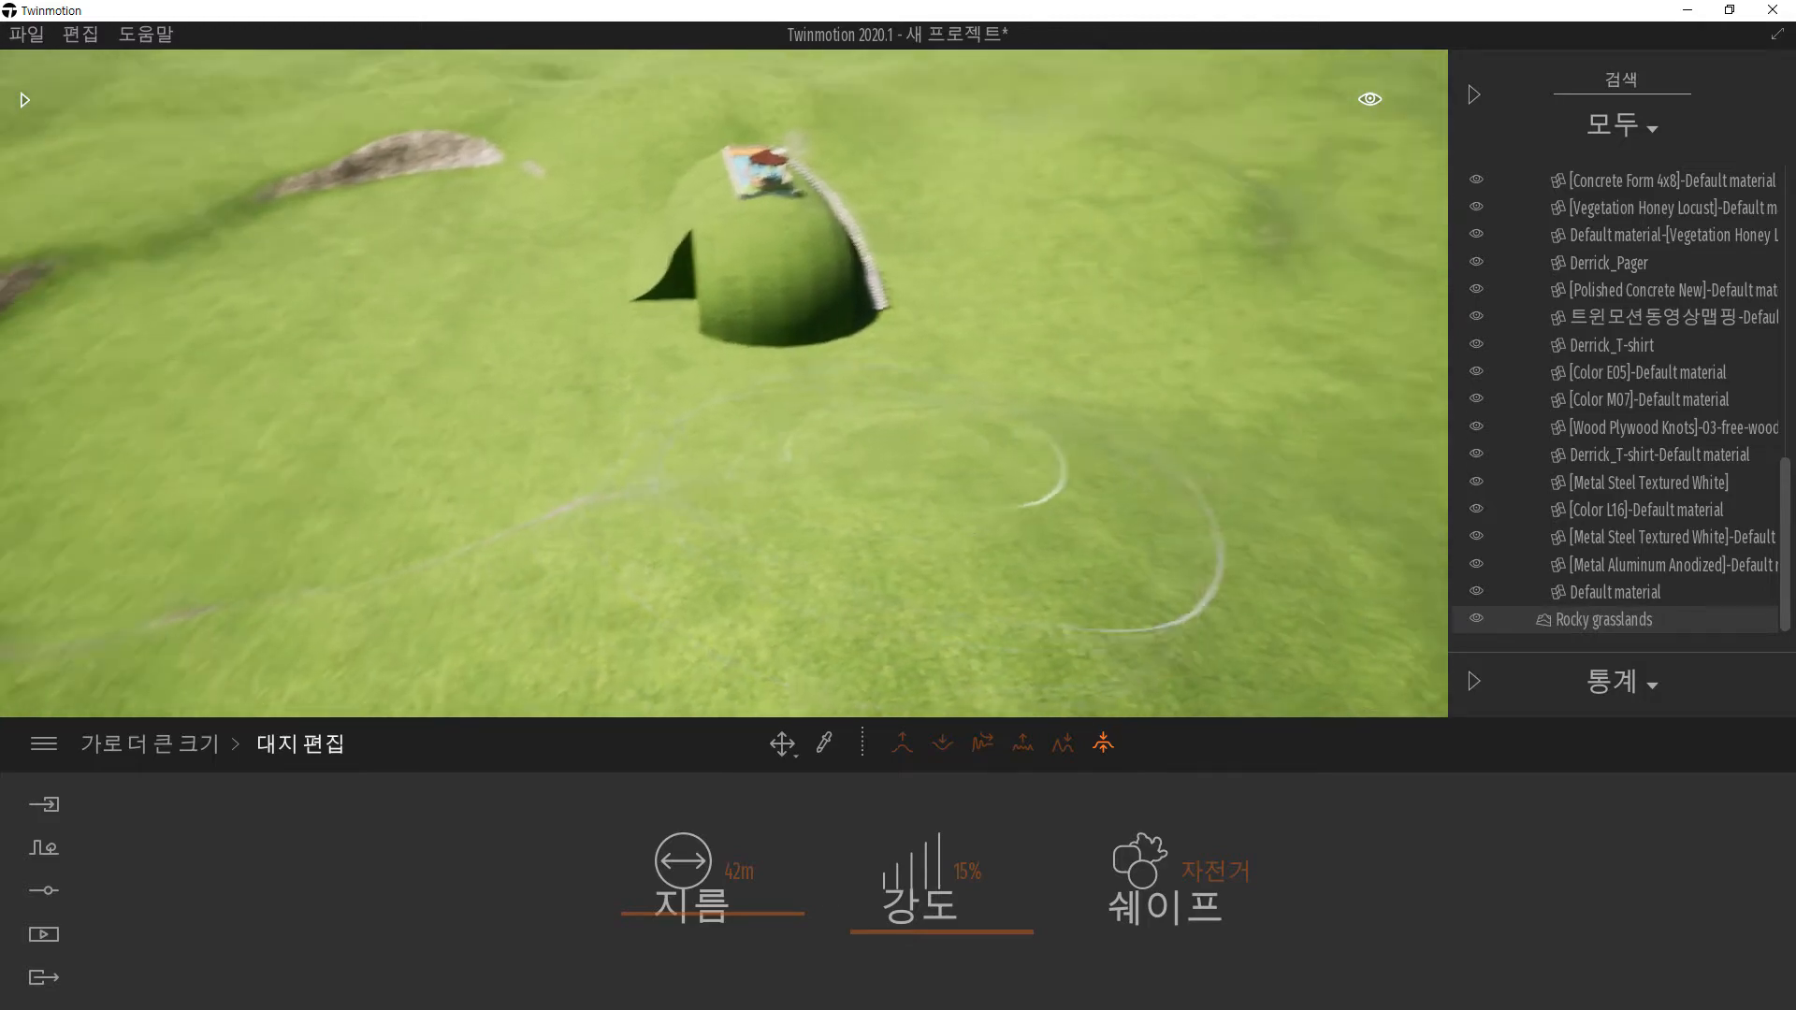
right_click_drag(906, 339, 945, 341)
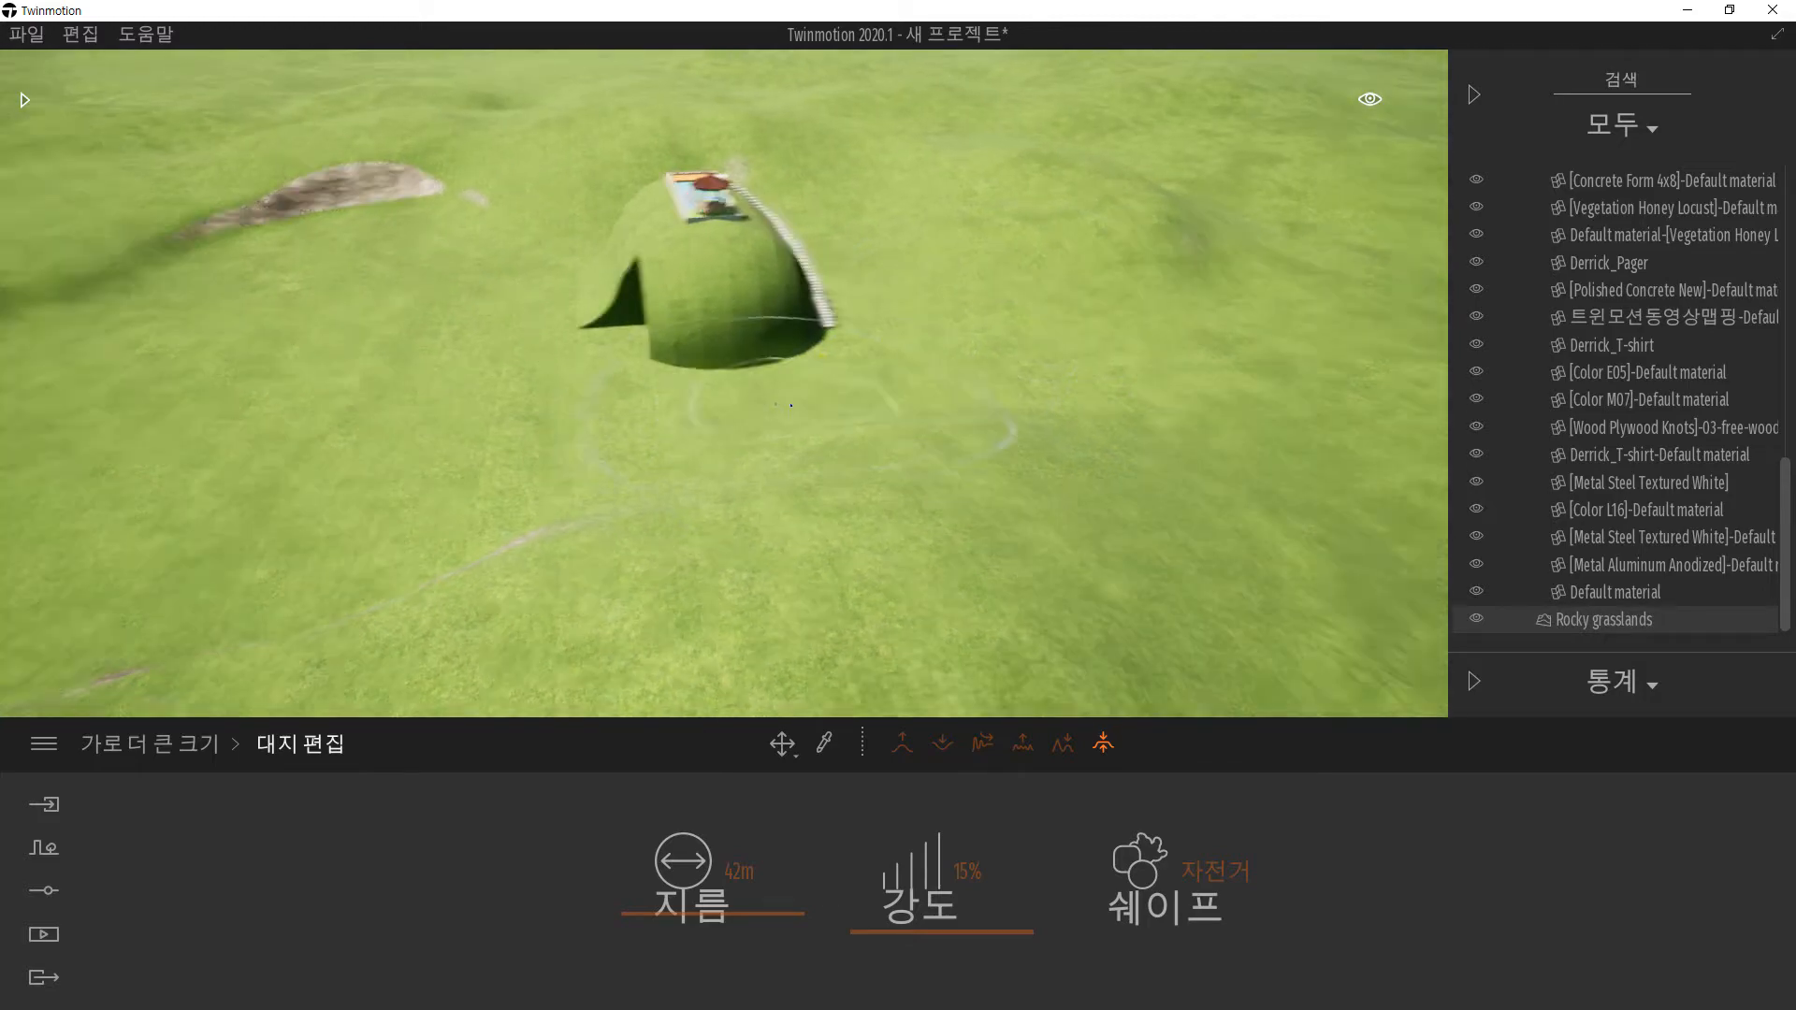
mouse_move(791, 405)
right_mouse_down()
mouse_move(838, 397)
mouse_move(721, 408)
right_mouse_up()
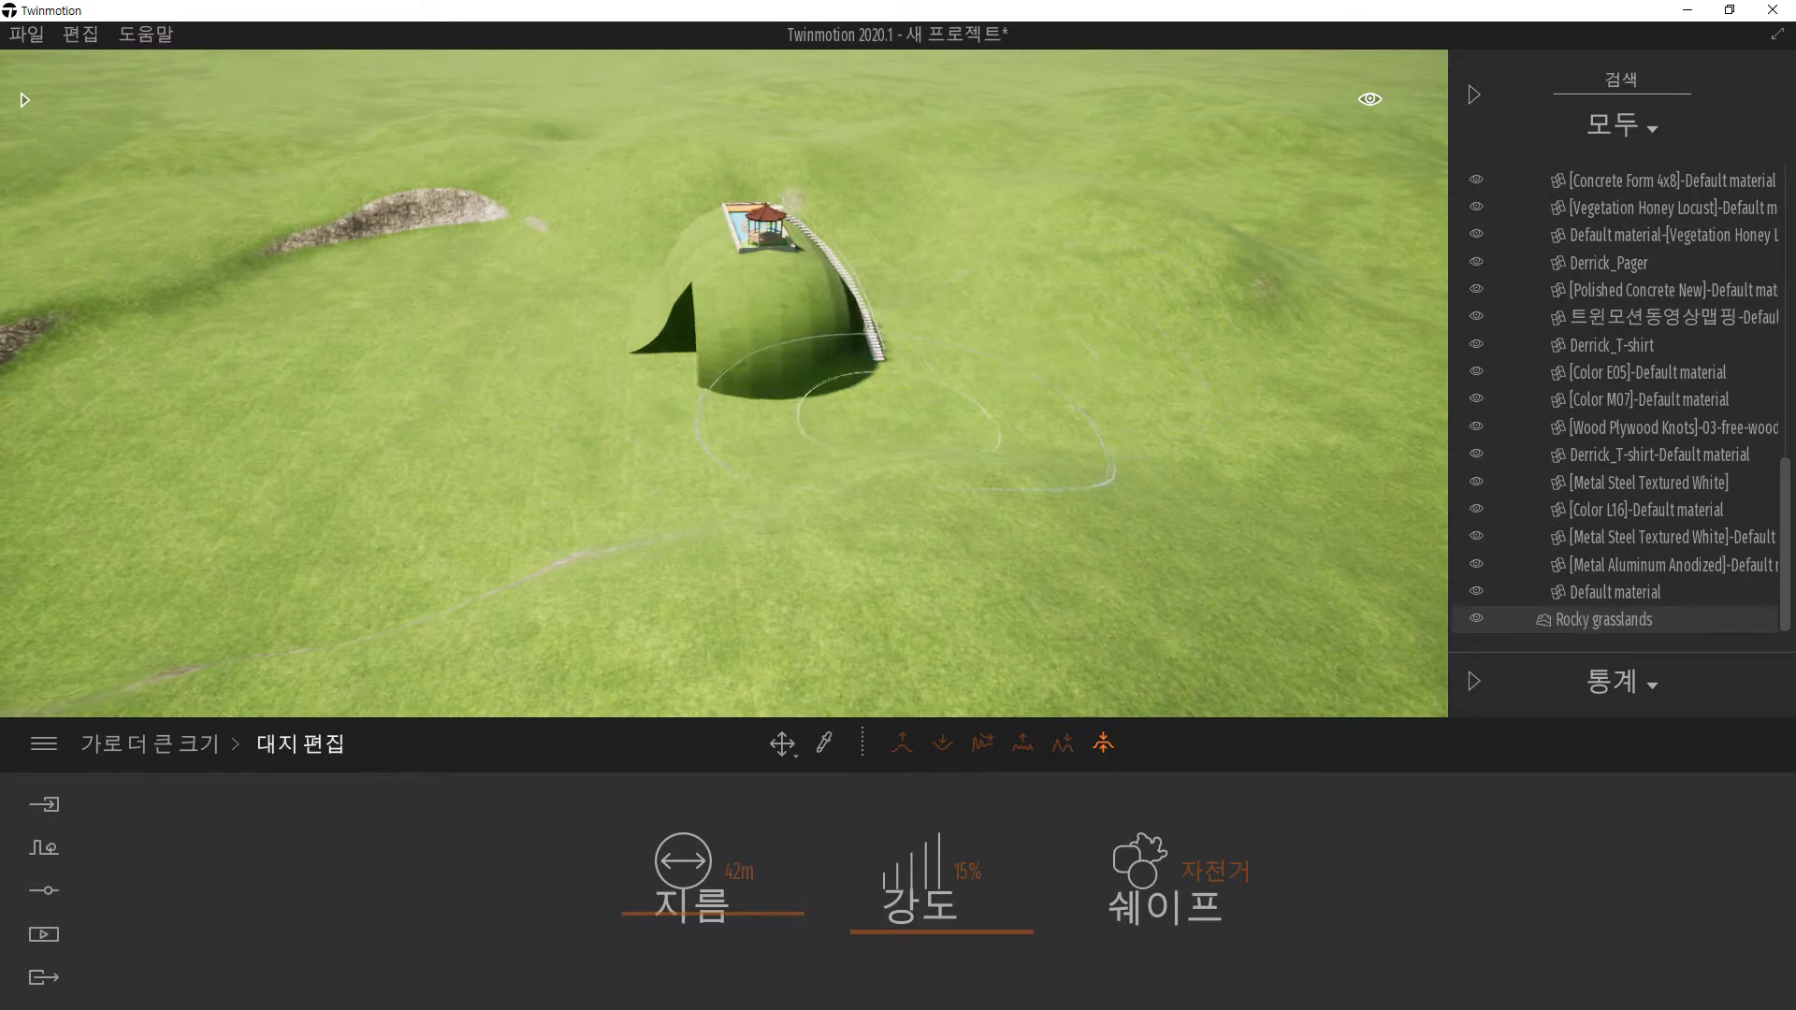
mouse_move(900, 417)
middle_mouse_down("shift")
mouse_move(1020, 374)
mouse_move(963, 421)
mouse_move(828, 437)
middle_mouse_up("shift")
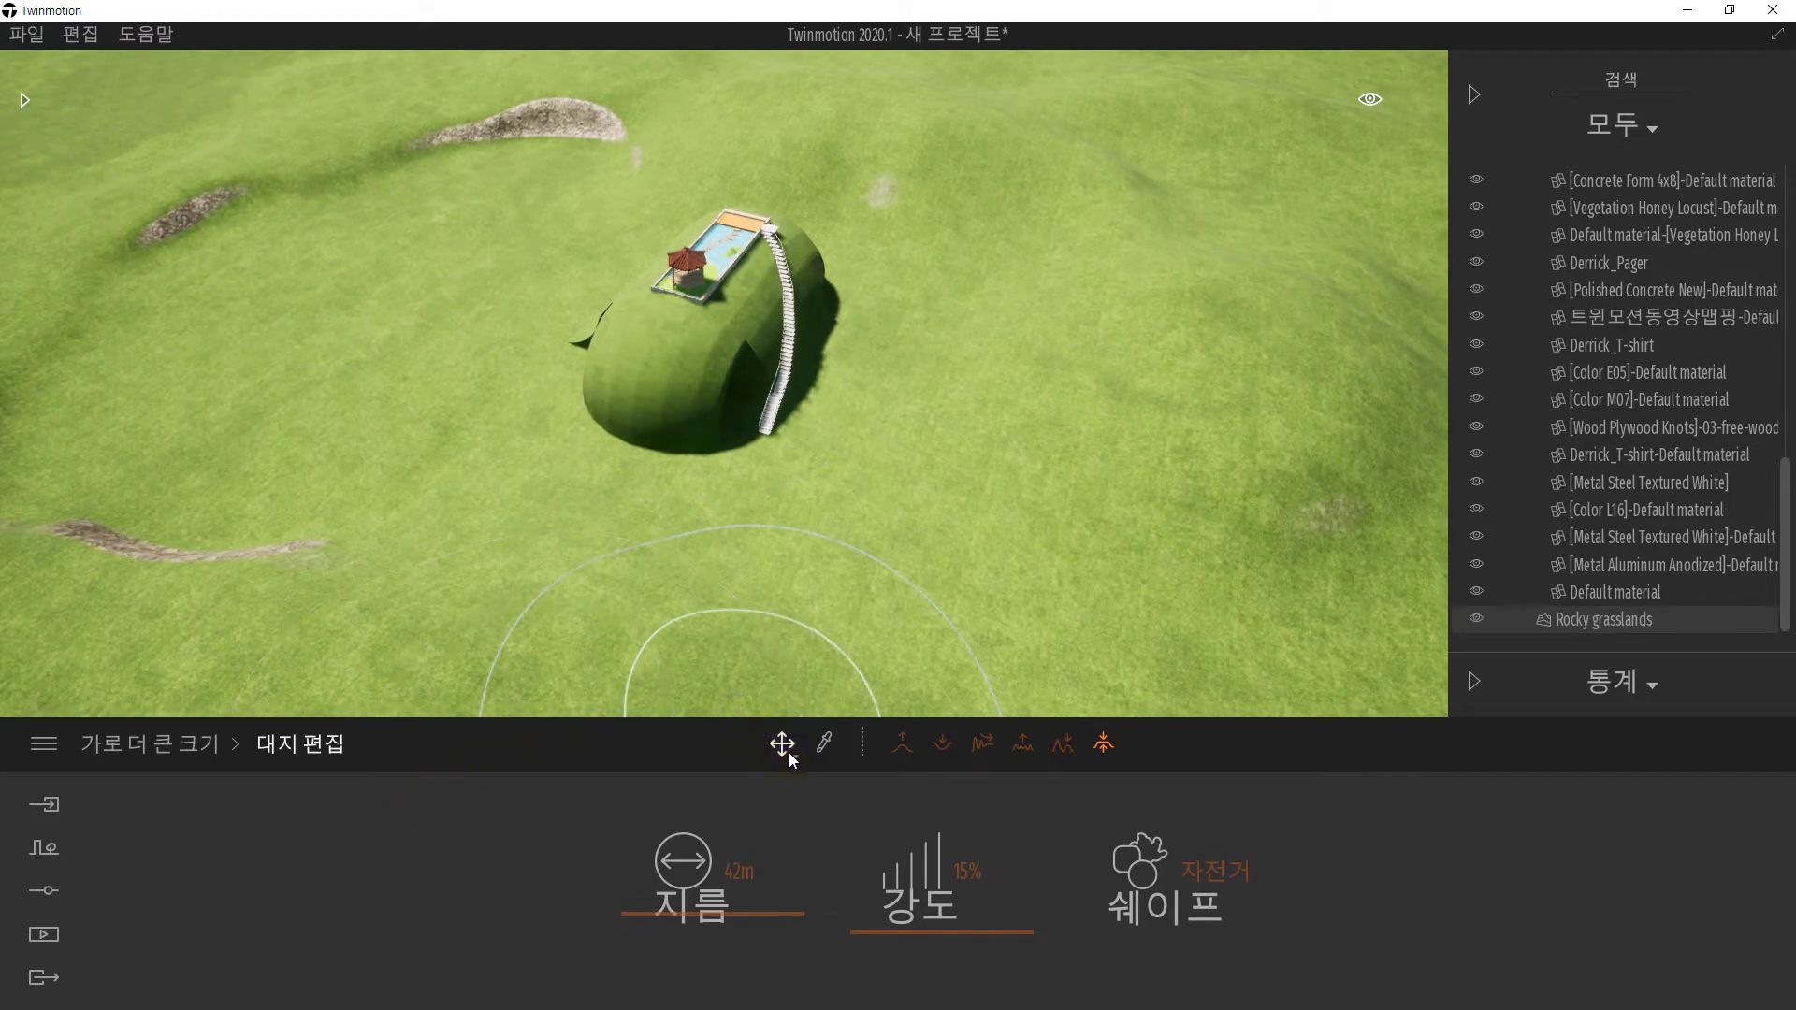
- Start vegetation painting and add Sweet Birch, Grey Birch, European Beech and Mugo Pine to the paint set
left_click(48, 855)
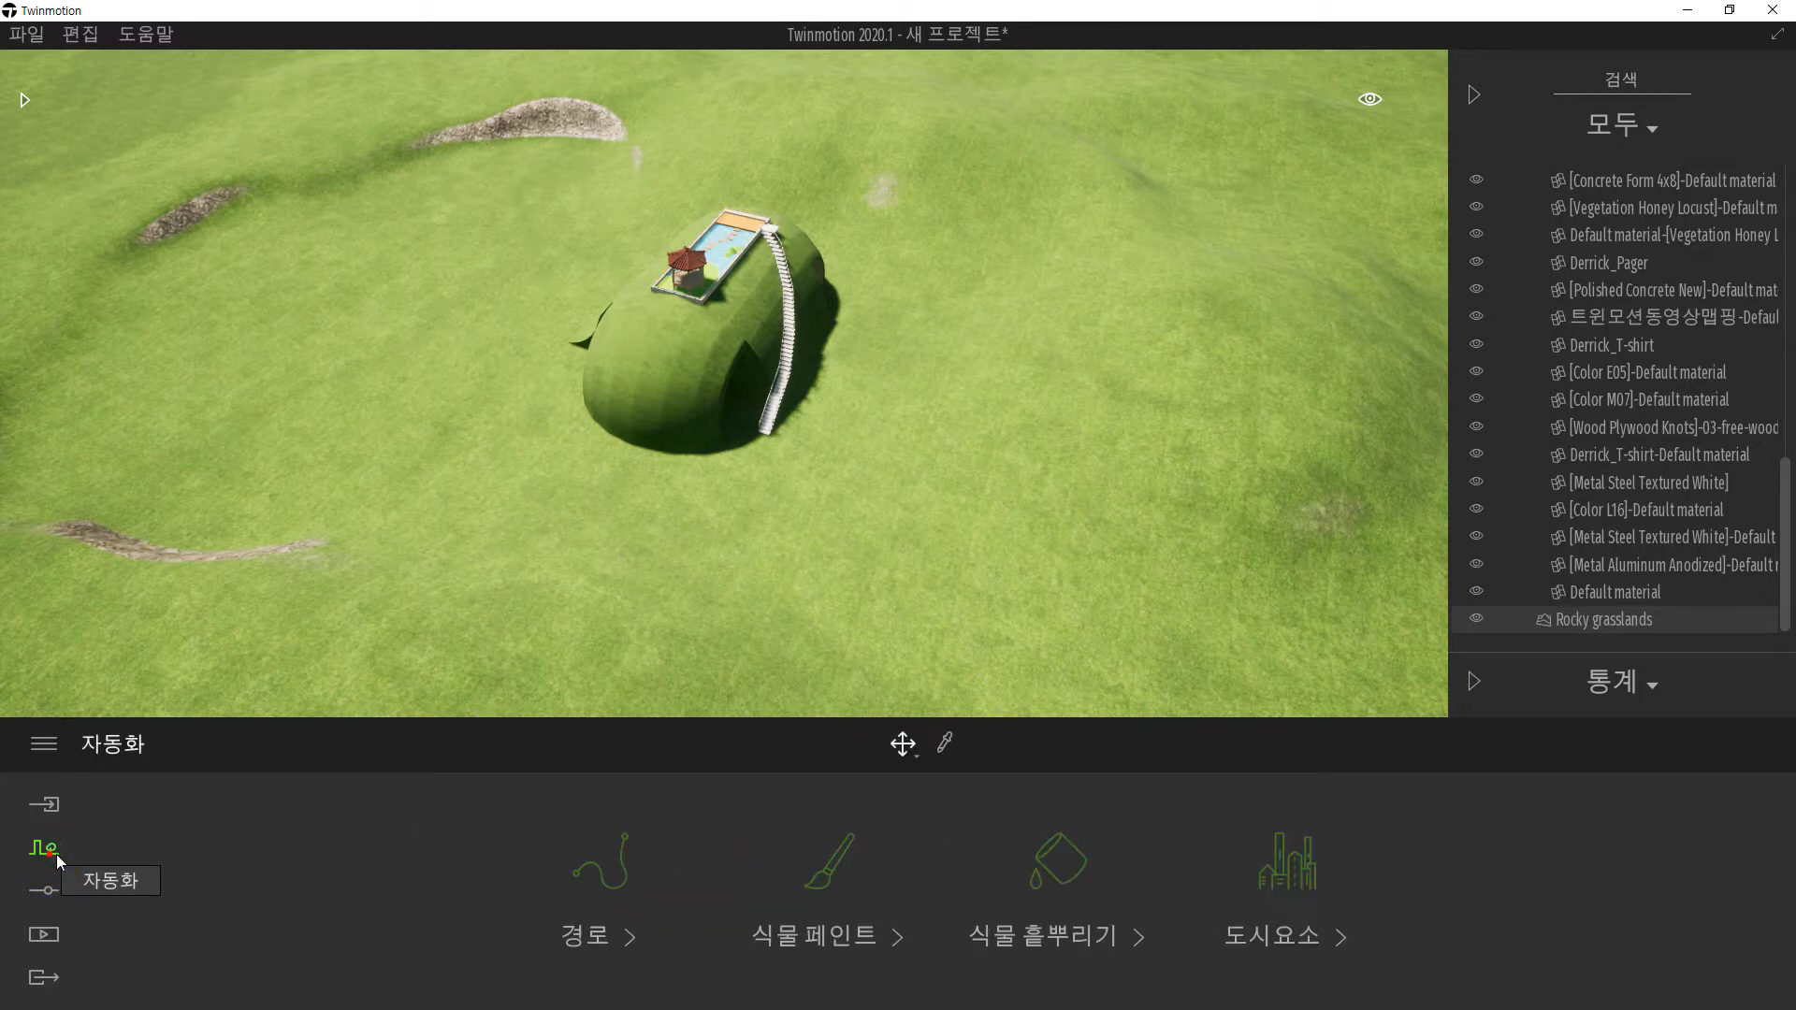
left_click(818, 879)
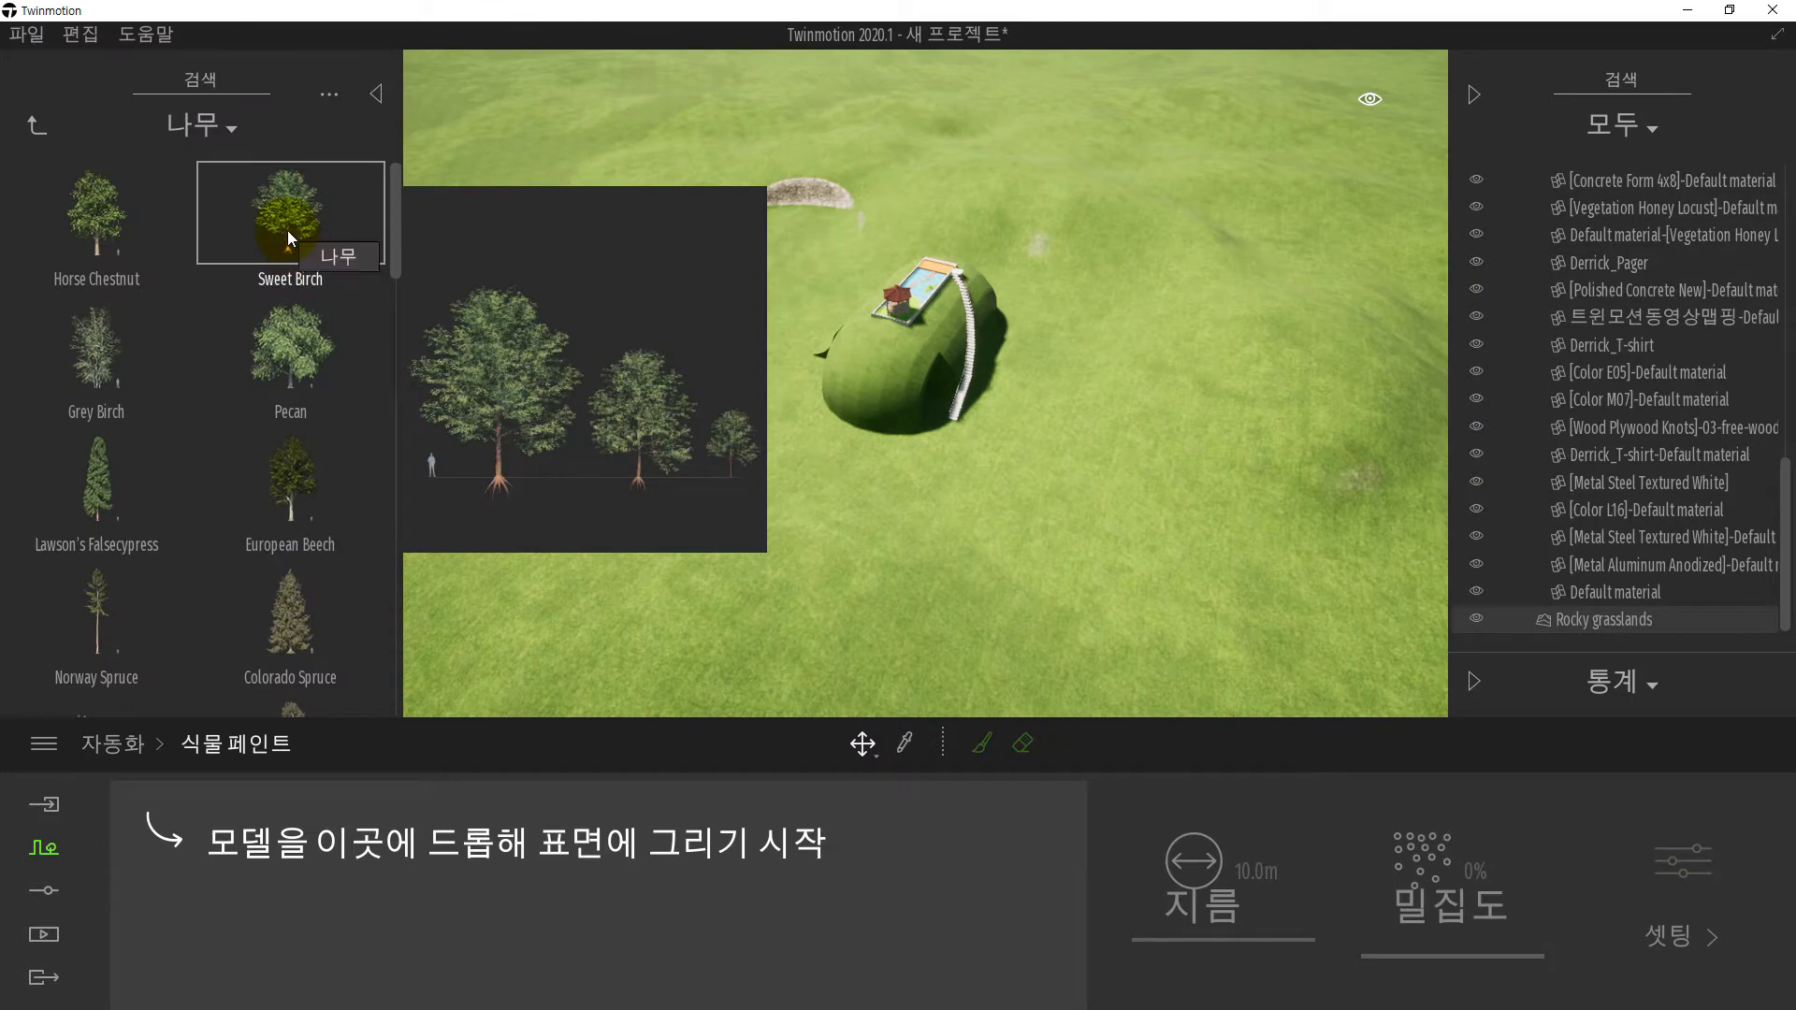
left_click_drag(287, 229, 408, 851)
mouse_move(105, 294)
left_mouse_down()
mouse_move(280, 741)
mouse_move(374, 832)
left_mouse_up()
mouse_move(290, 413)
left_mouse_down()
mouse_move(536, 761)
mouse_move(583, 861)
left_mouse_up()
mouse_move(172, 486)
mouse_move(86, 614)
left_mouse_down()
mouse_move(387, 799)
mouse_move(382, 850)
left_mouse_up()
- Add Austrian Pine, Sassafras, European Mountain Ash and Littleleaf Linden to the vegetation paint set
mouse_move(293, 502)
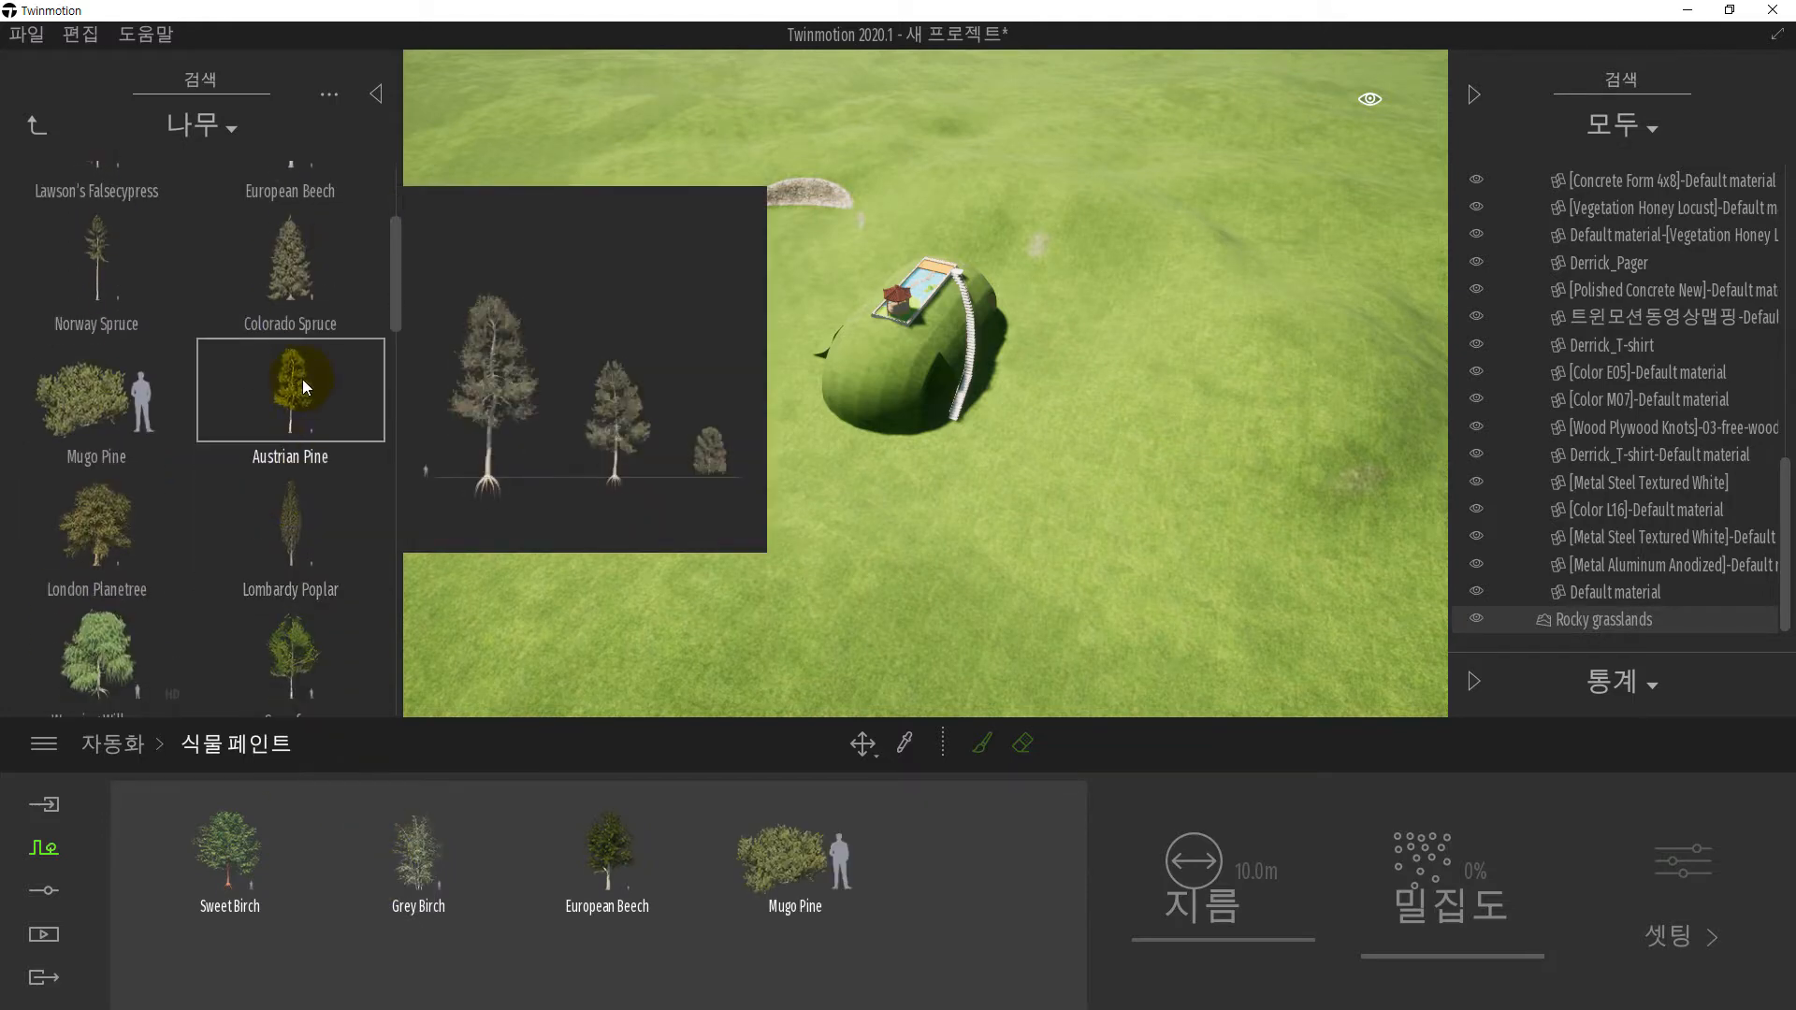
mouse_move(301, 379)
left_mouse_down()
mouse_move(550, 902)
mouse_move(512, 906)
left_mouse_up()
scroll(272, 561, "down", 2)
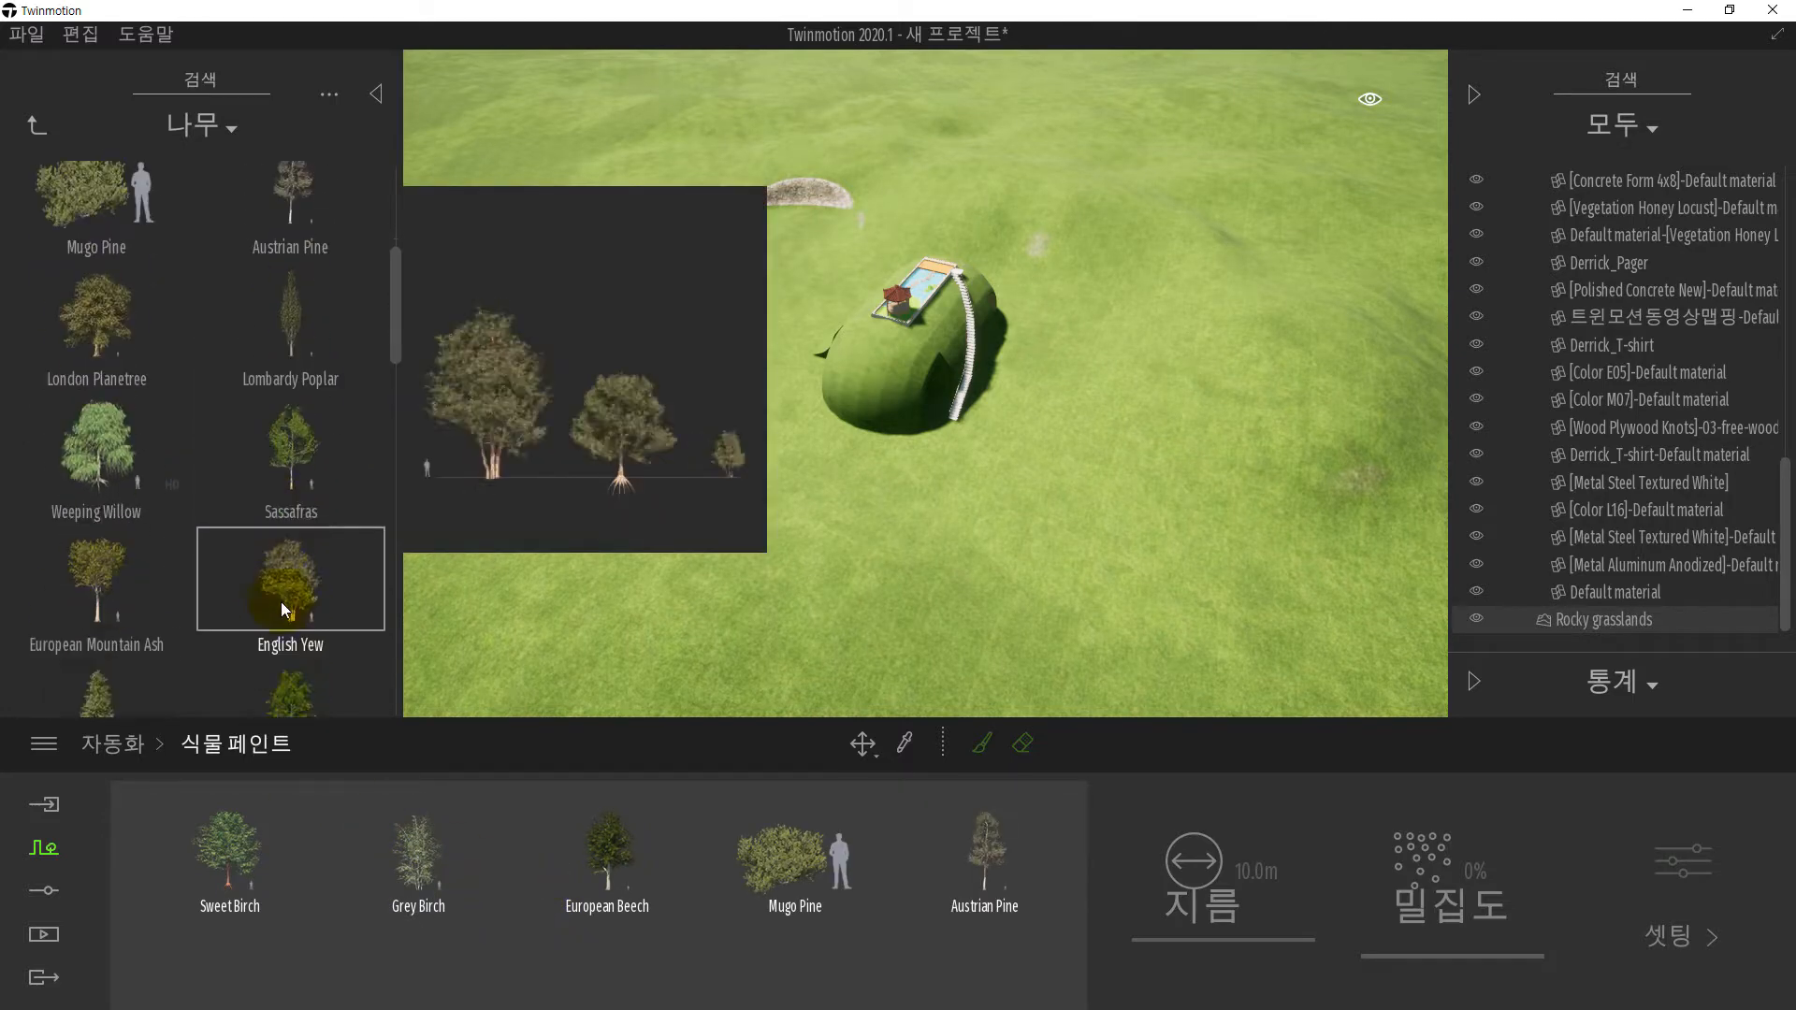
left_click_drag(297, 478, 505, 898)
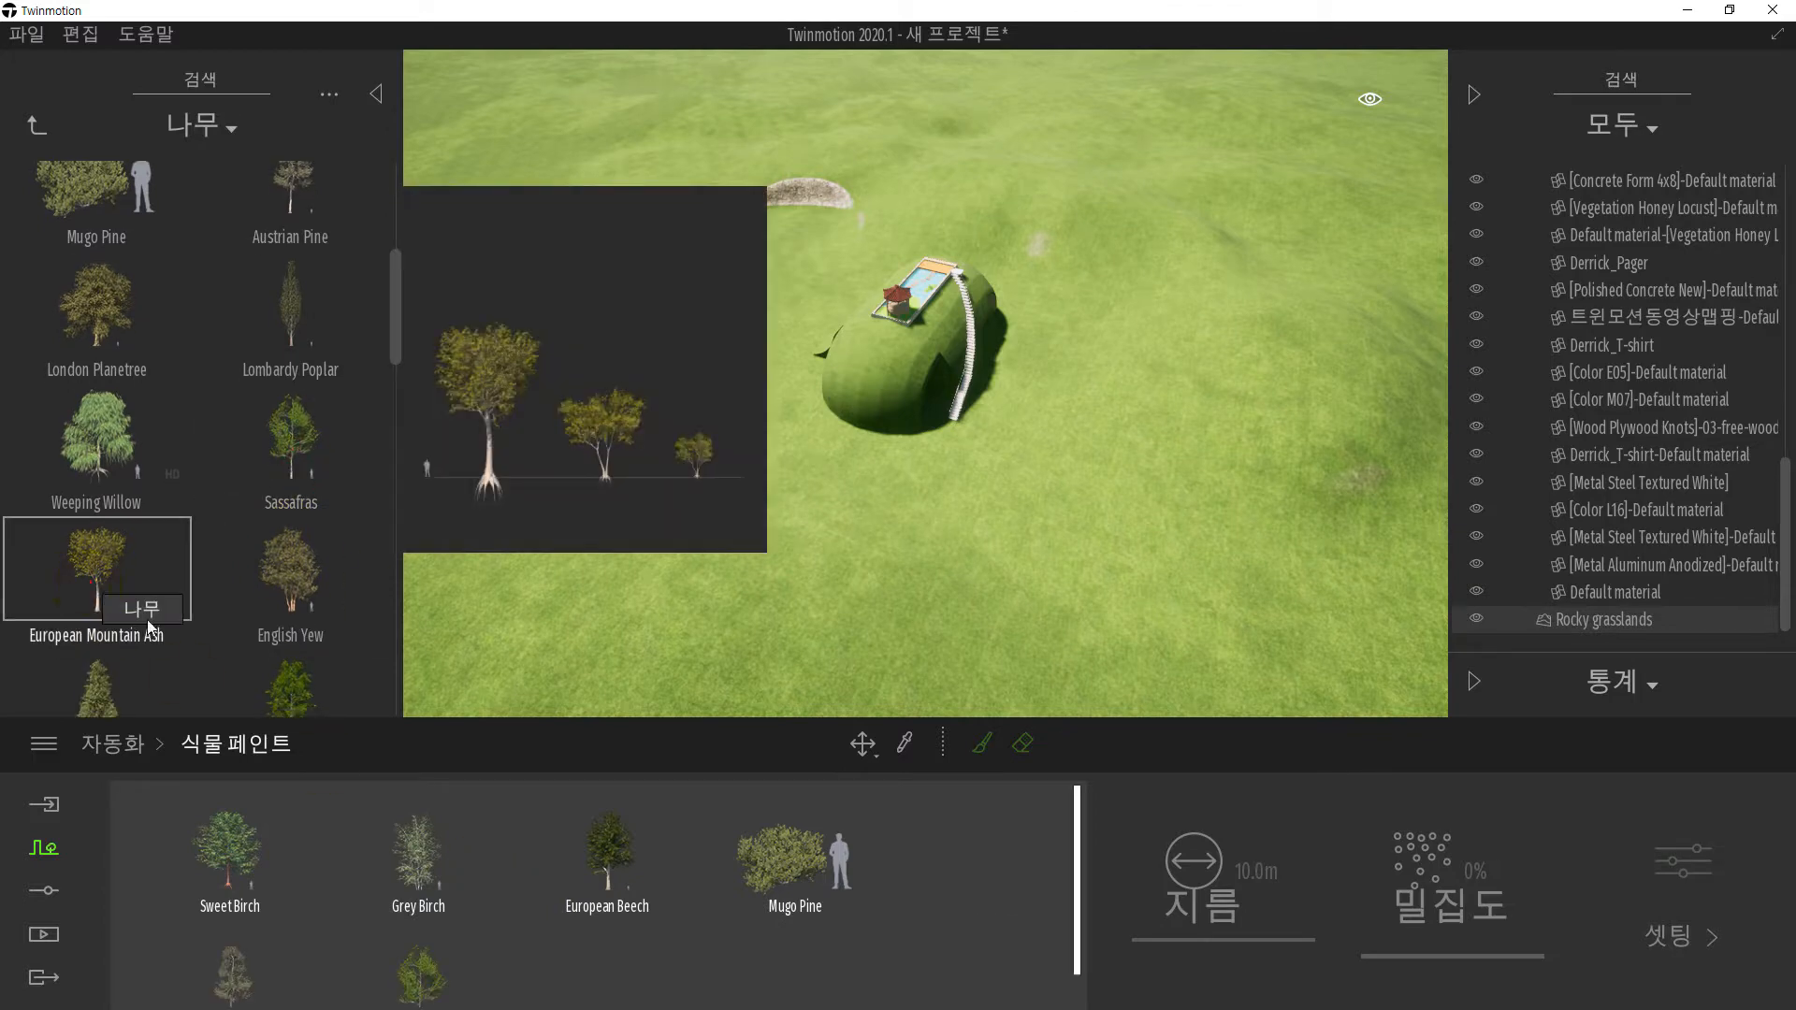
left_click_drag(69, 581, 326, 877)
scroll(262, 519, "down", 2)
scroll(262, 533, "down", 1)
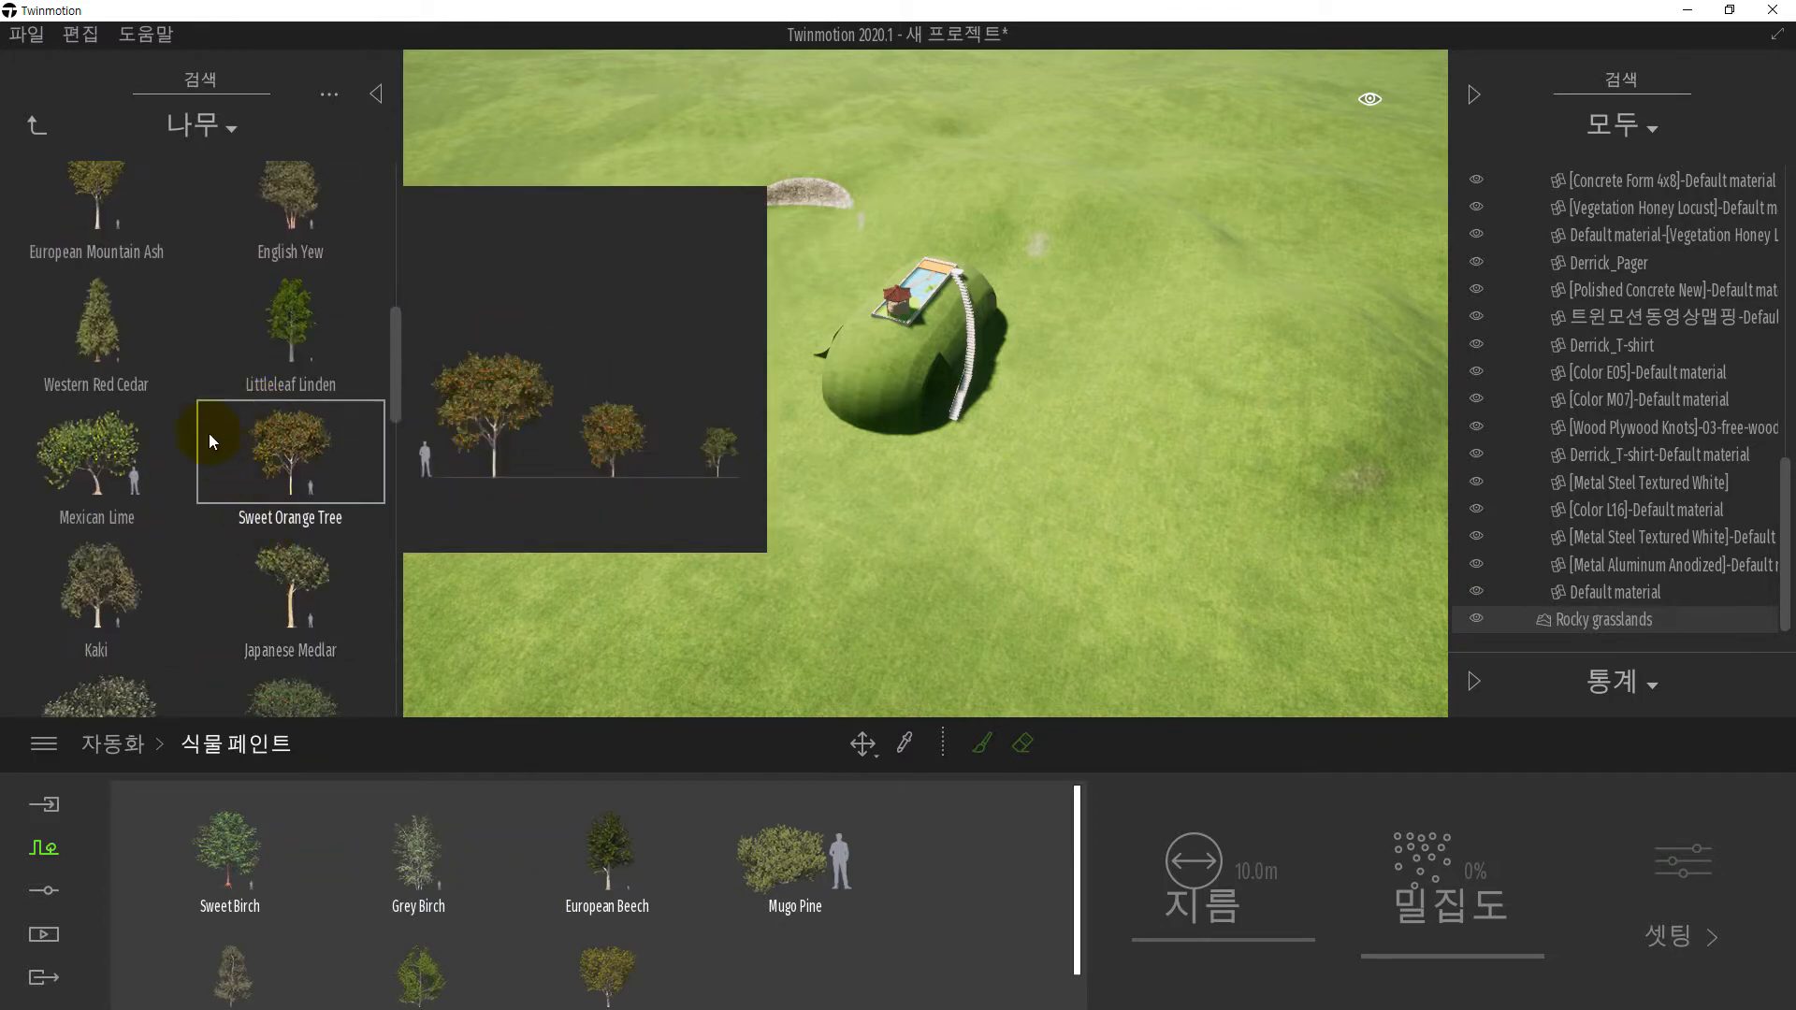
left_click_drag(301, 335, 511, 856)
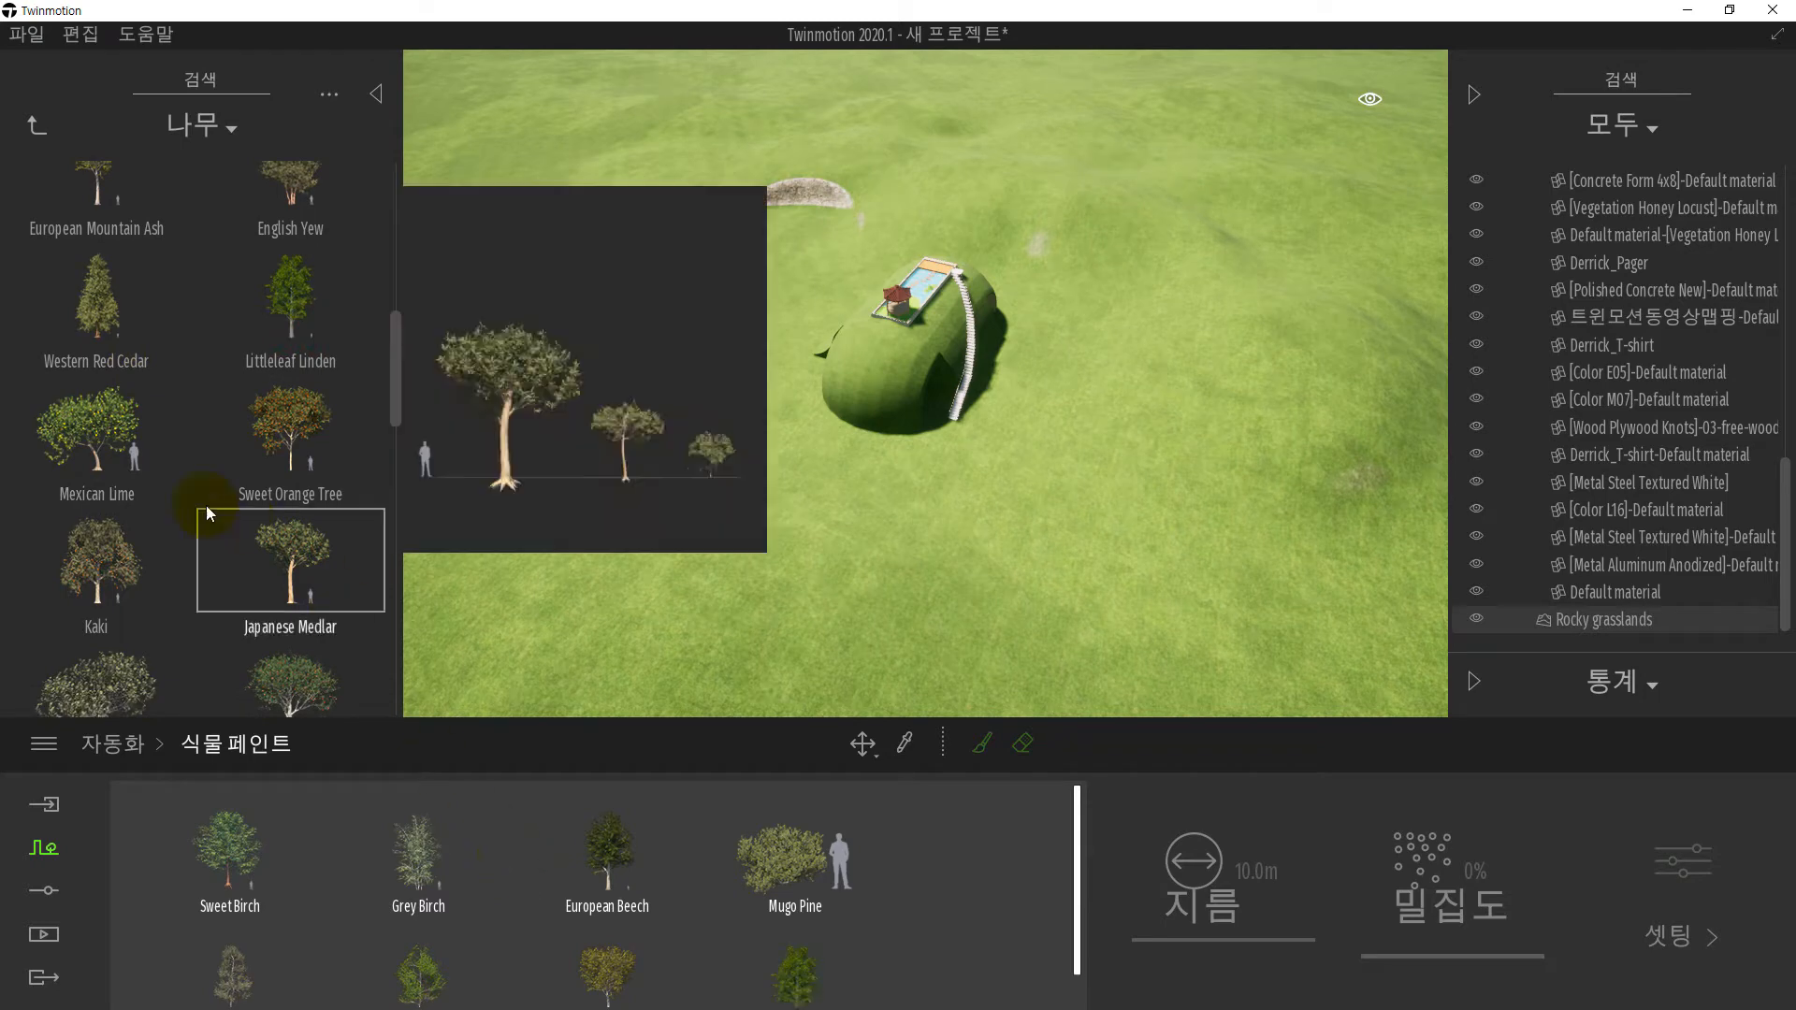
- Add Mexican Lime, Blackthorn, Olive and Manna Ash to the vegetation paint set
scroll(101, 457, "down", 1)
left_click_drag(101, 458, 486, 841)
scroll(289, 517, "down", 3)
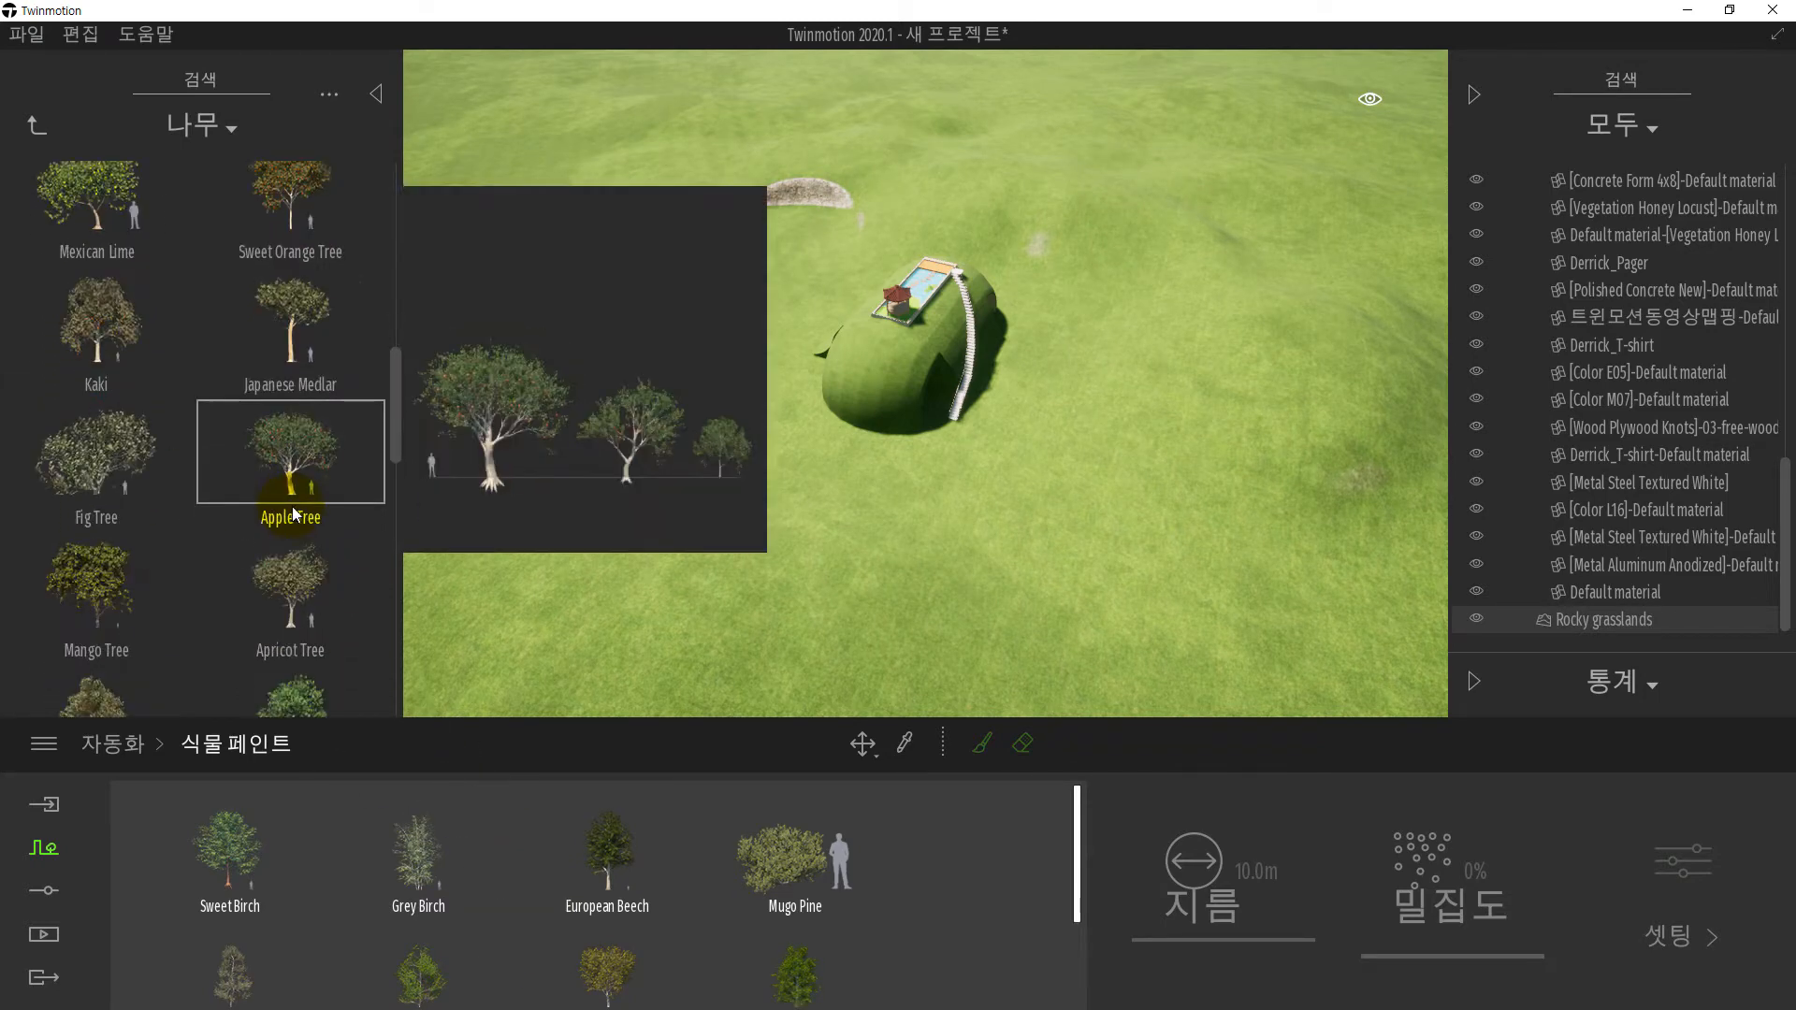
scroll(299, 475, "down", 2)
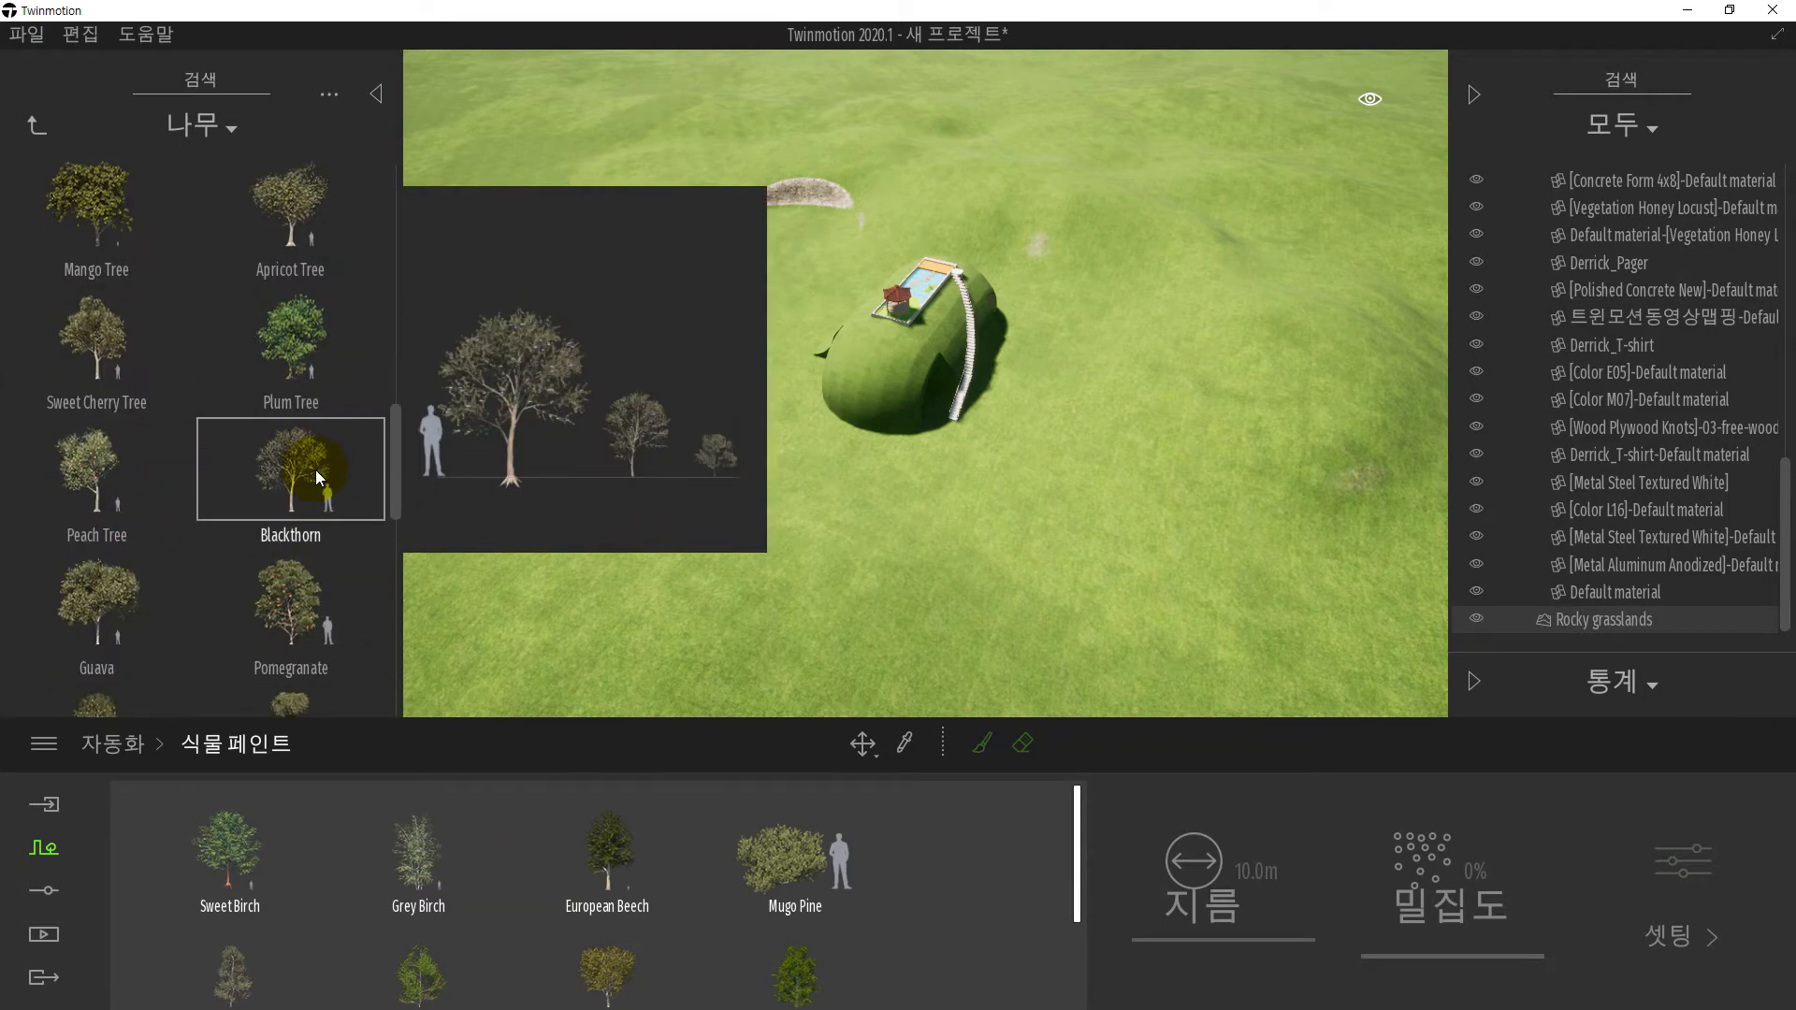
left_click_drag(299, 344, 497, 765)
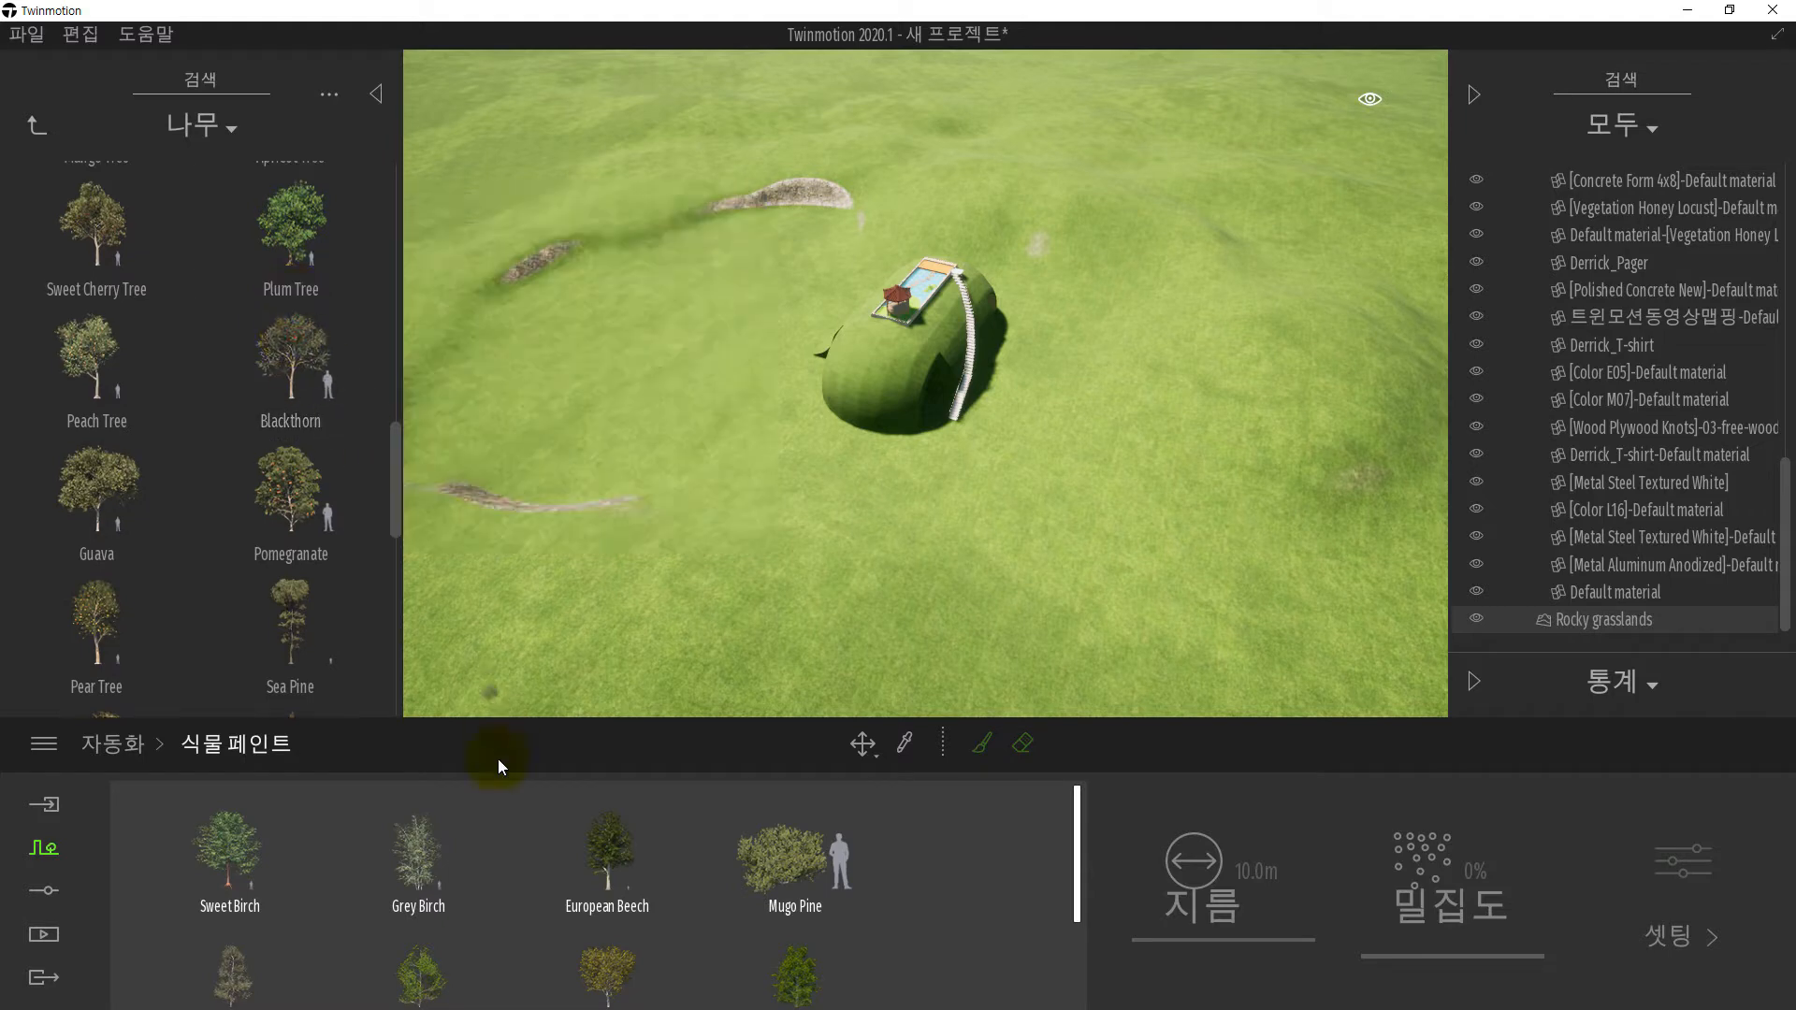
left_click_drag(494, 855, 166, 585)
scroll(220, 507, "down", 2)
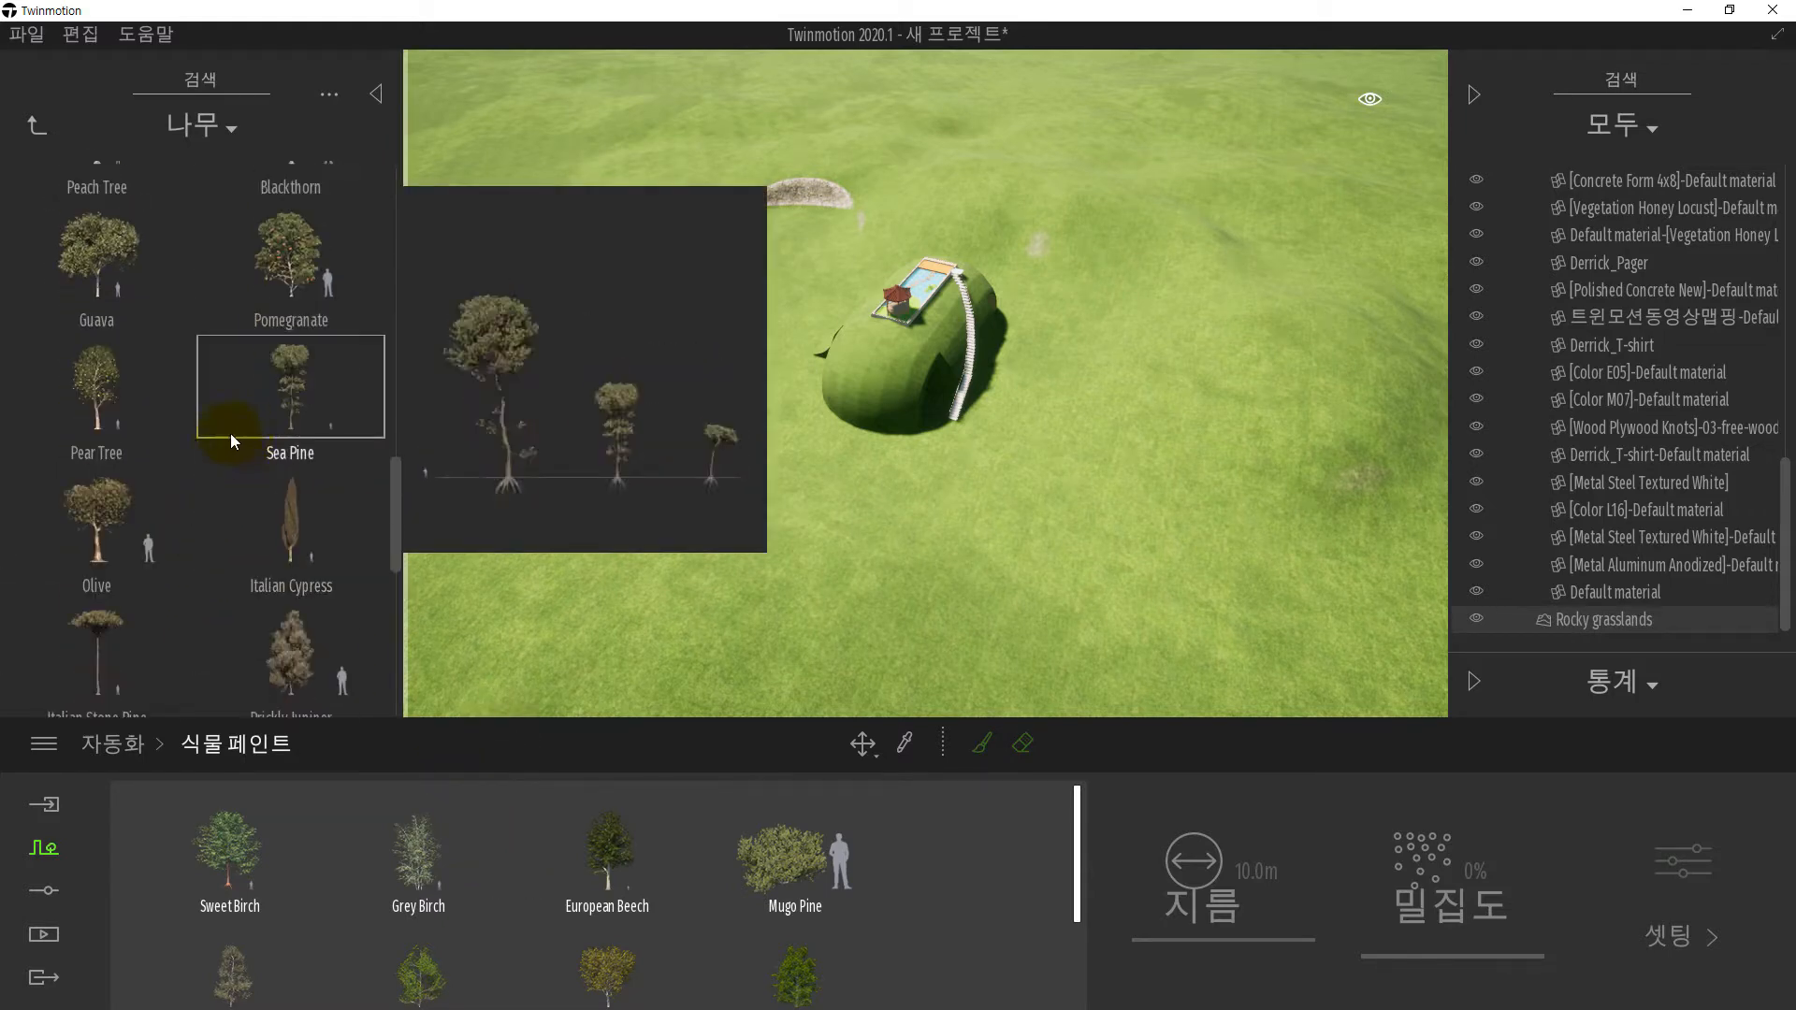
left_click_drag(108, 500, 561, 769)
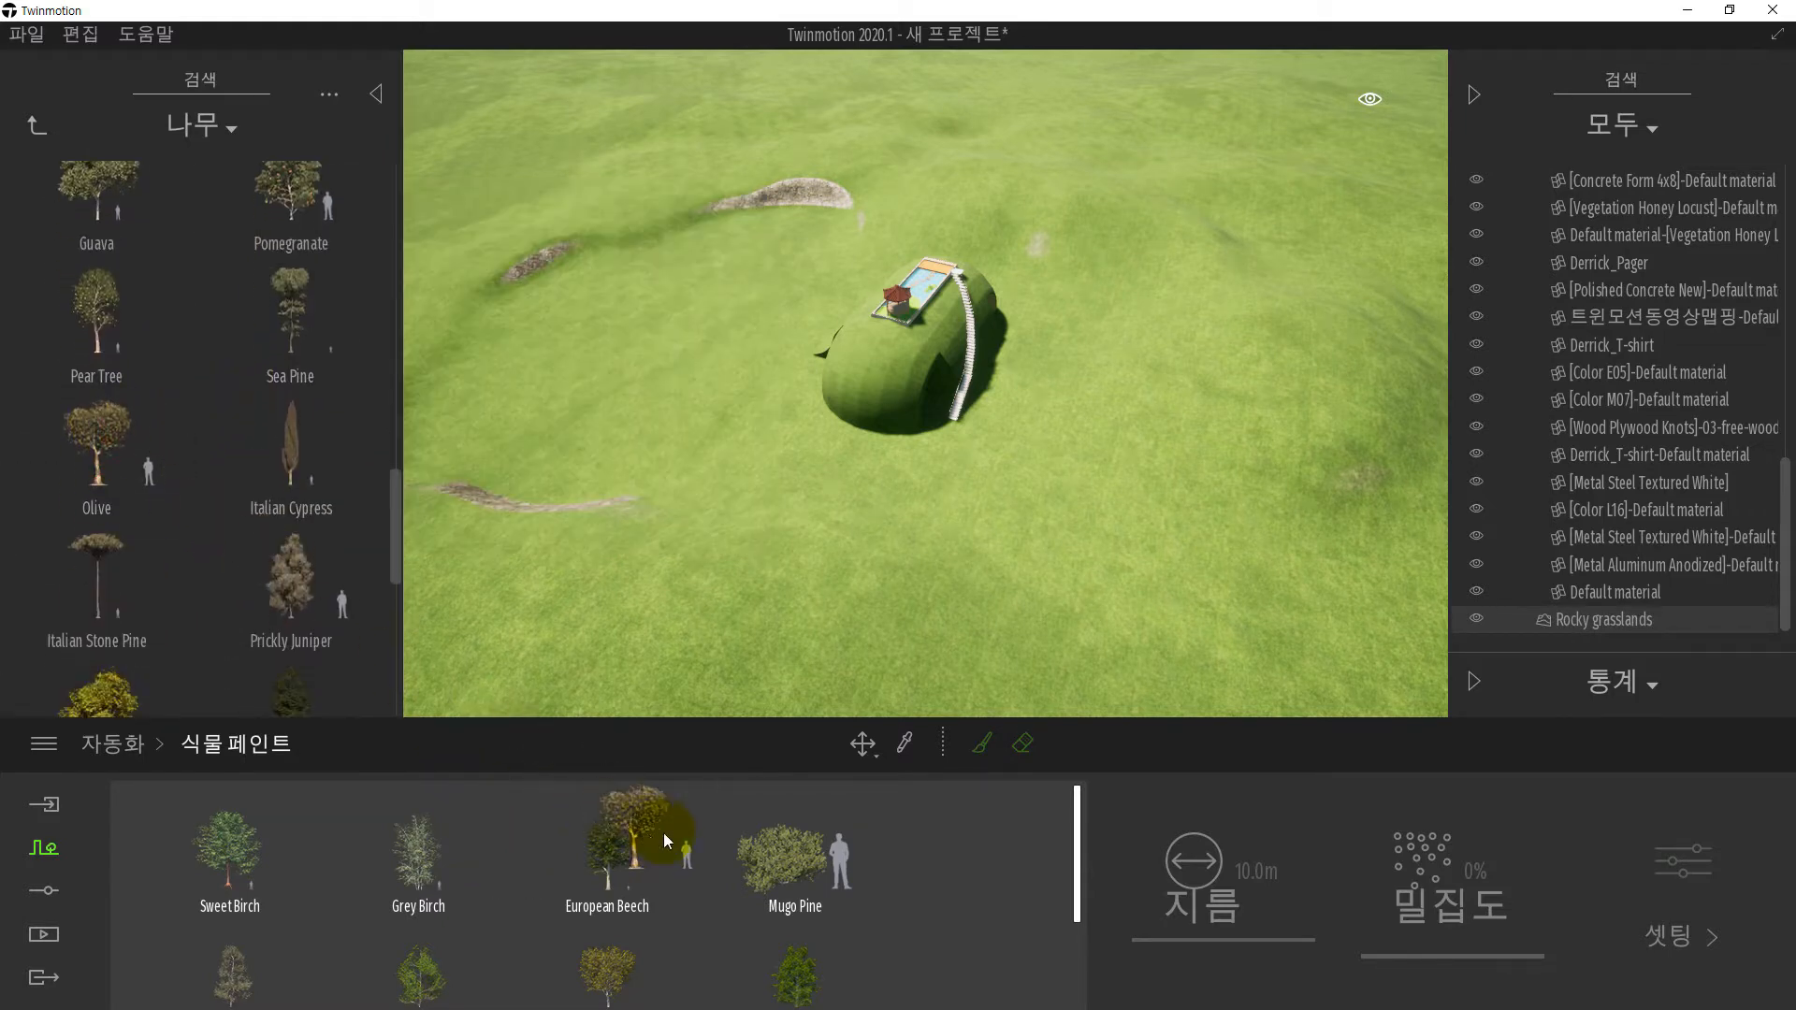
scroll(285, 548, "down", 3)
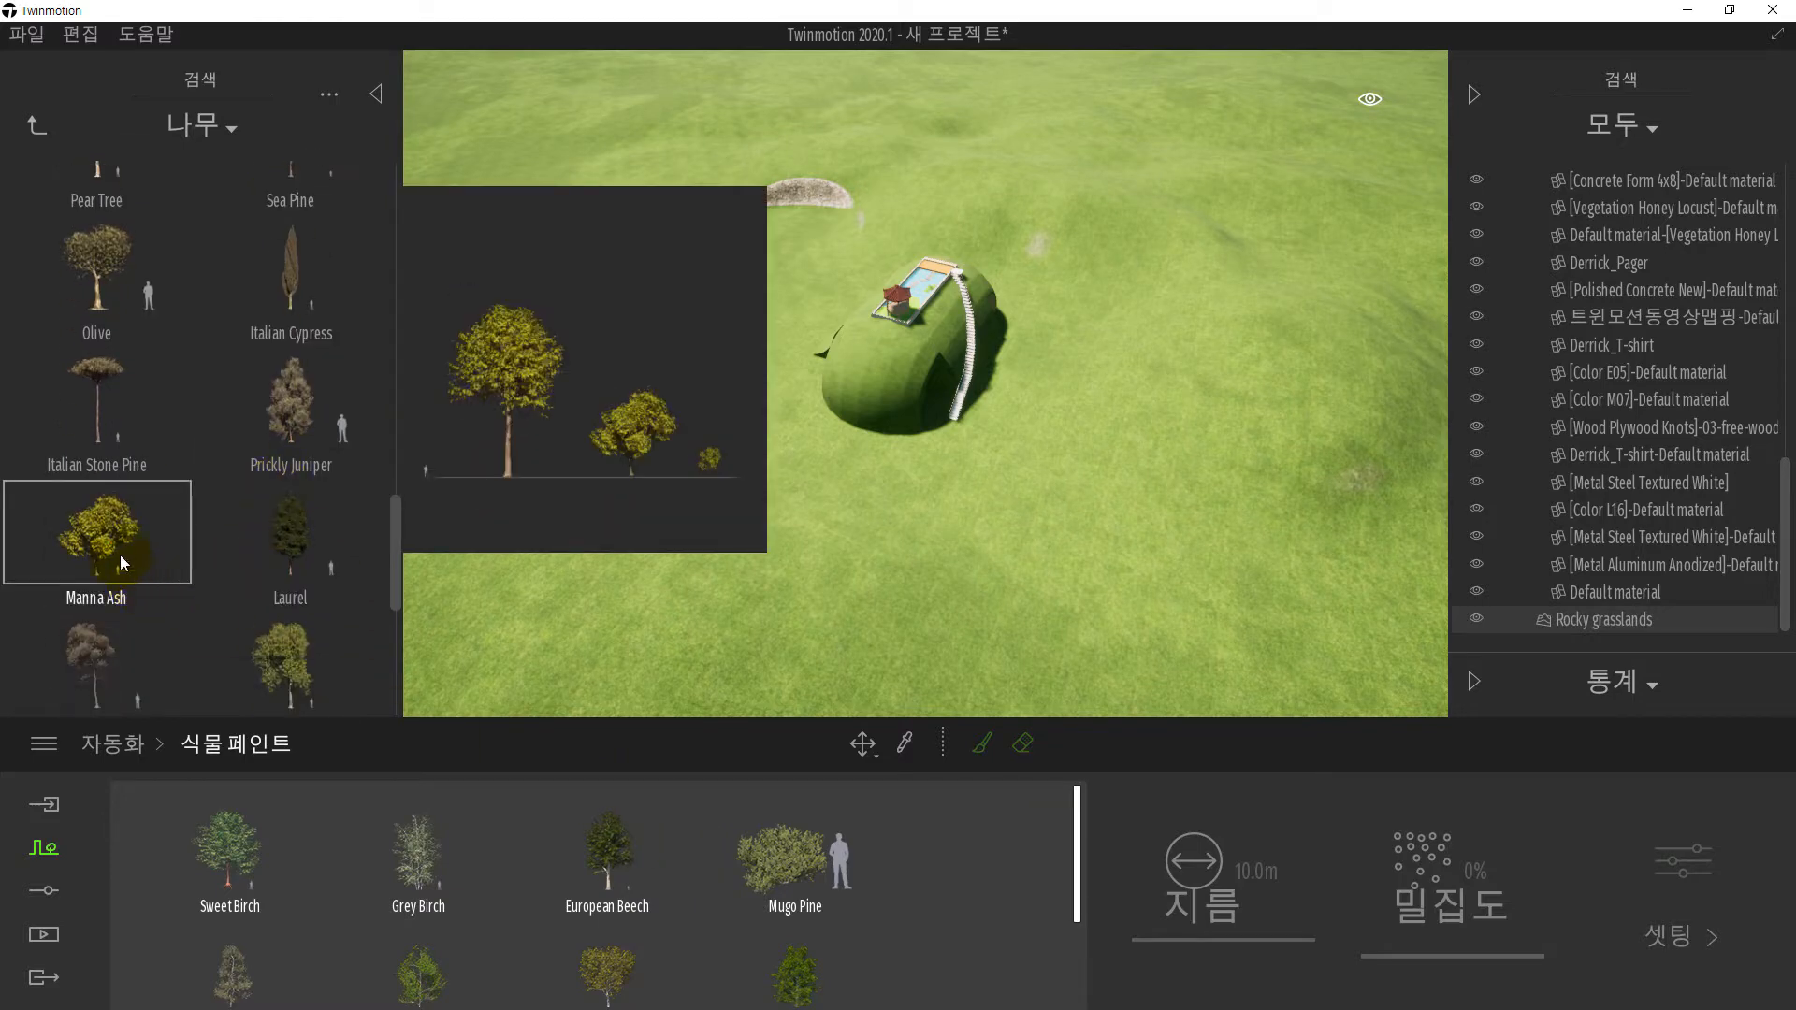
left_click_drag(119, 554, 612, 579)
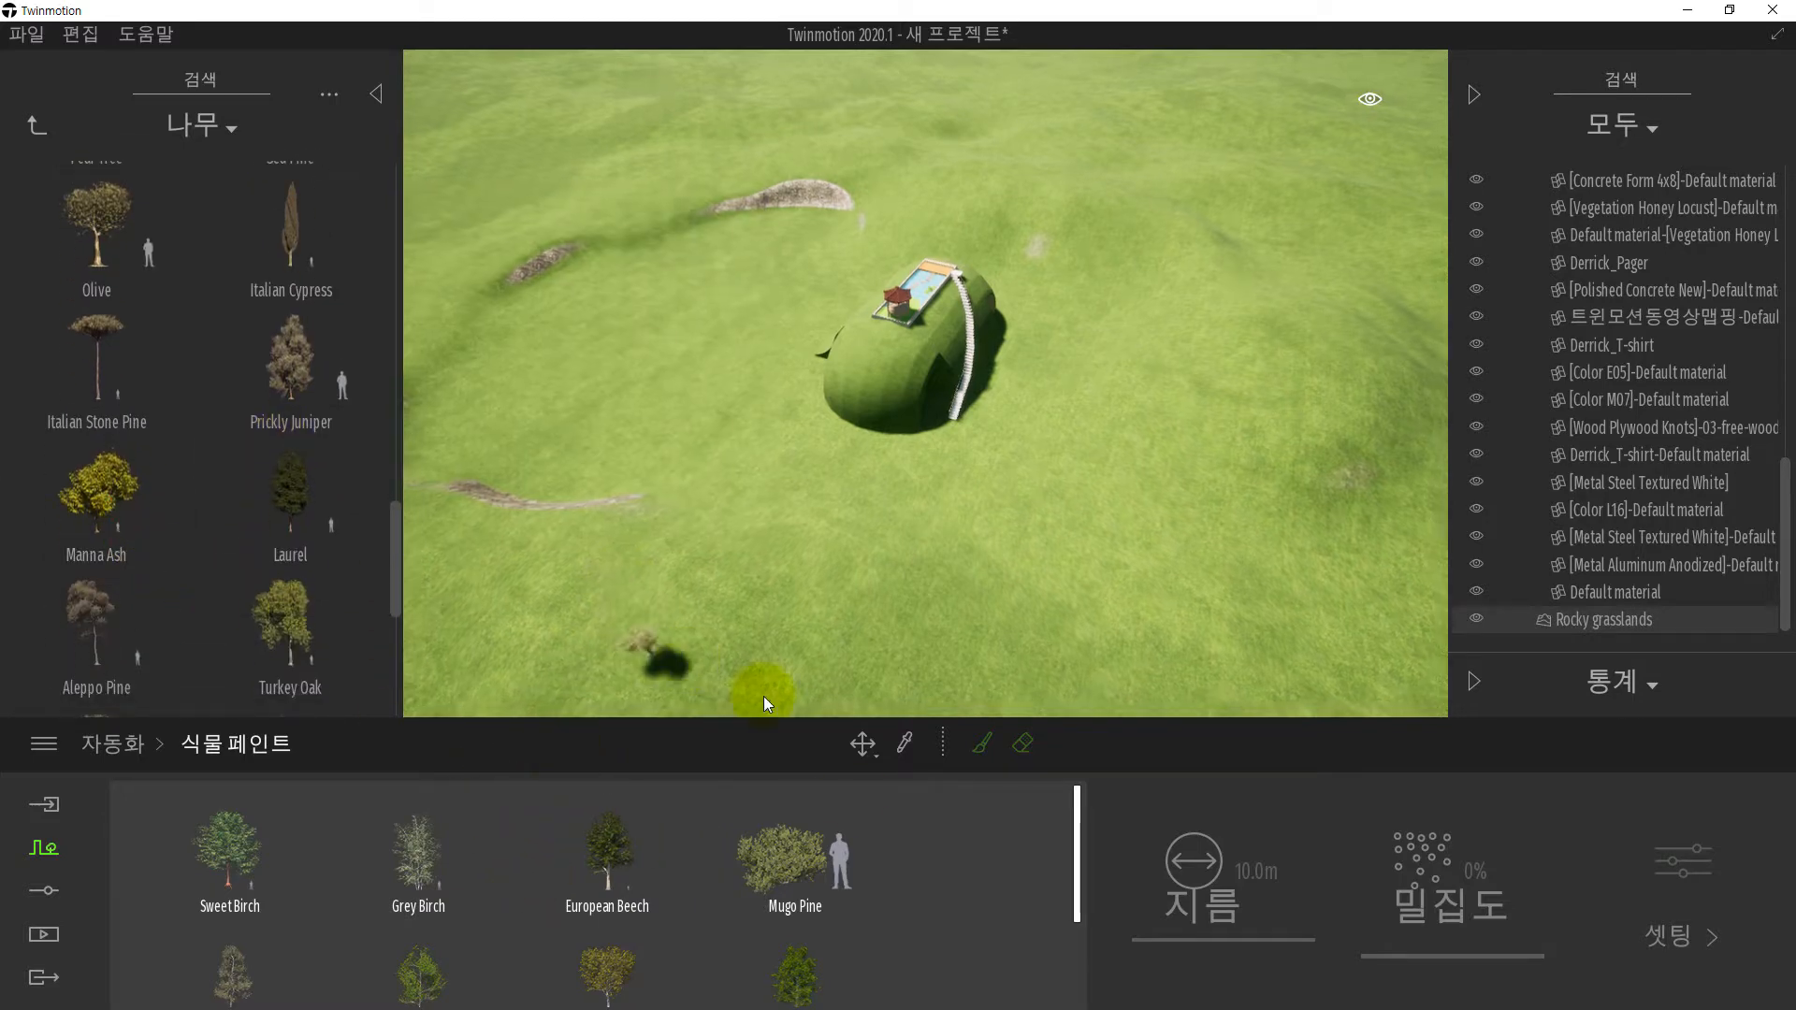
scroll(968, 878, "down", 1)
- Raise the planting densities of Littleleaf Linden, Blackthorn and Manna Ash, with Blackthorn at 50% and Manna Ash at 55%
scroll(968, 879, "down", 1)
left_click(794, 825)
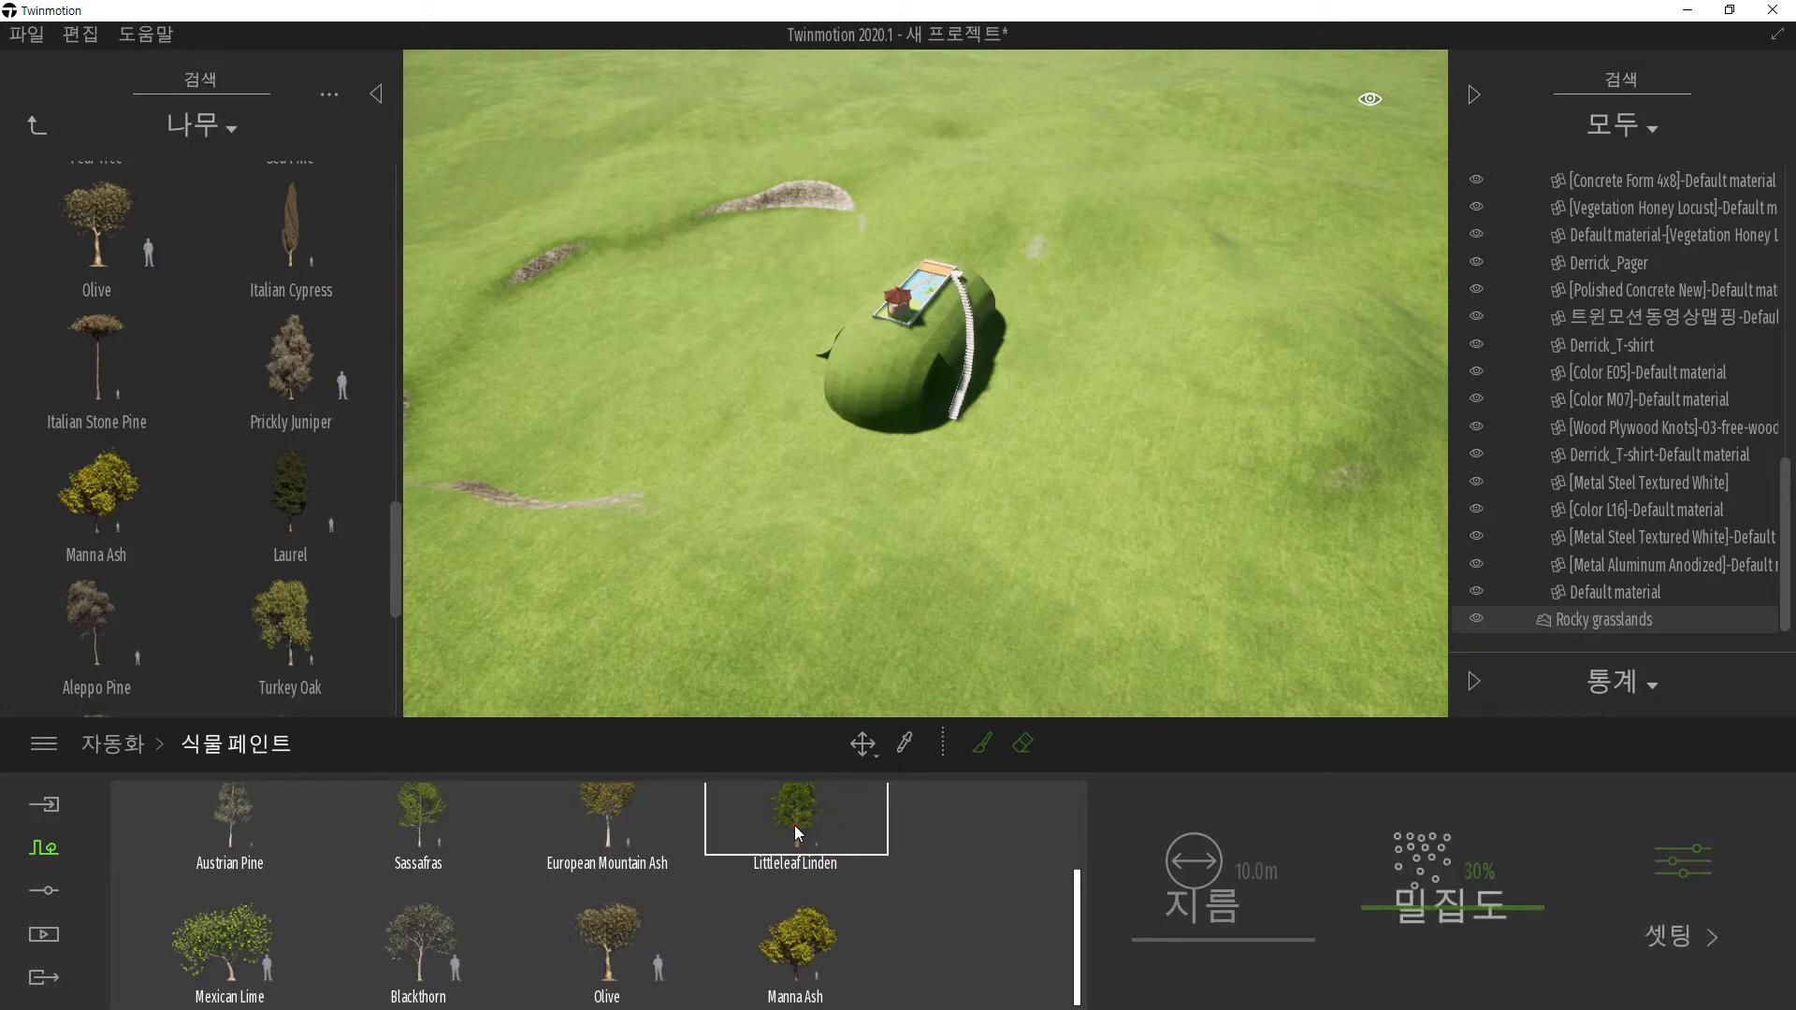
left_click_drag(1486, 912, 1429, 898)
left_click(454, 908)
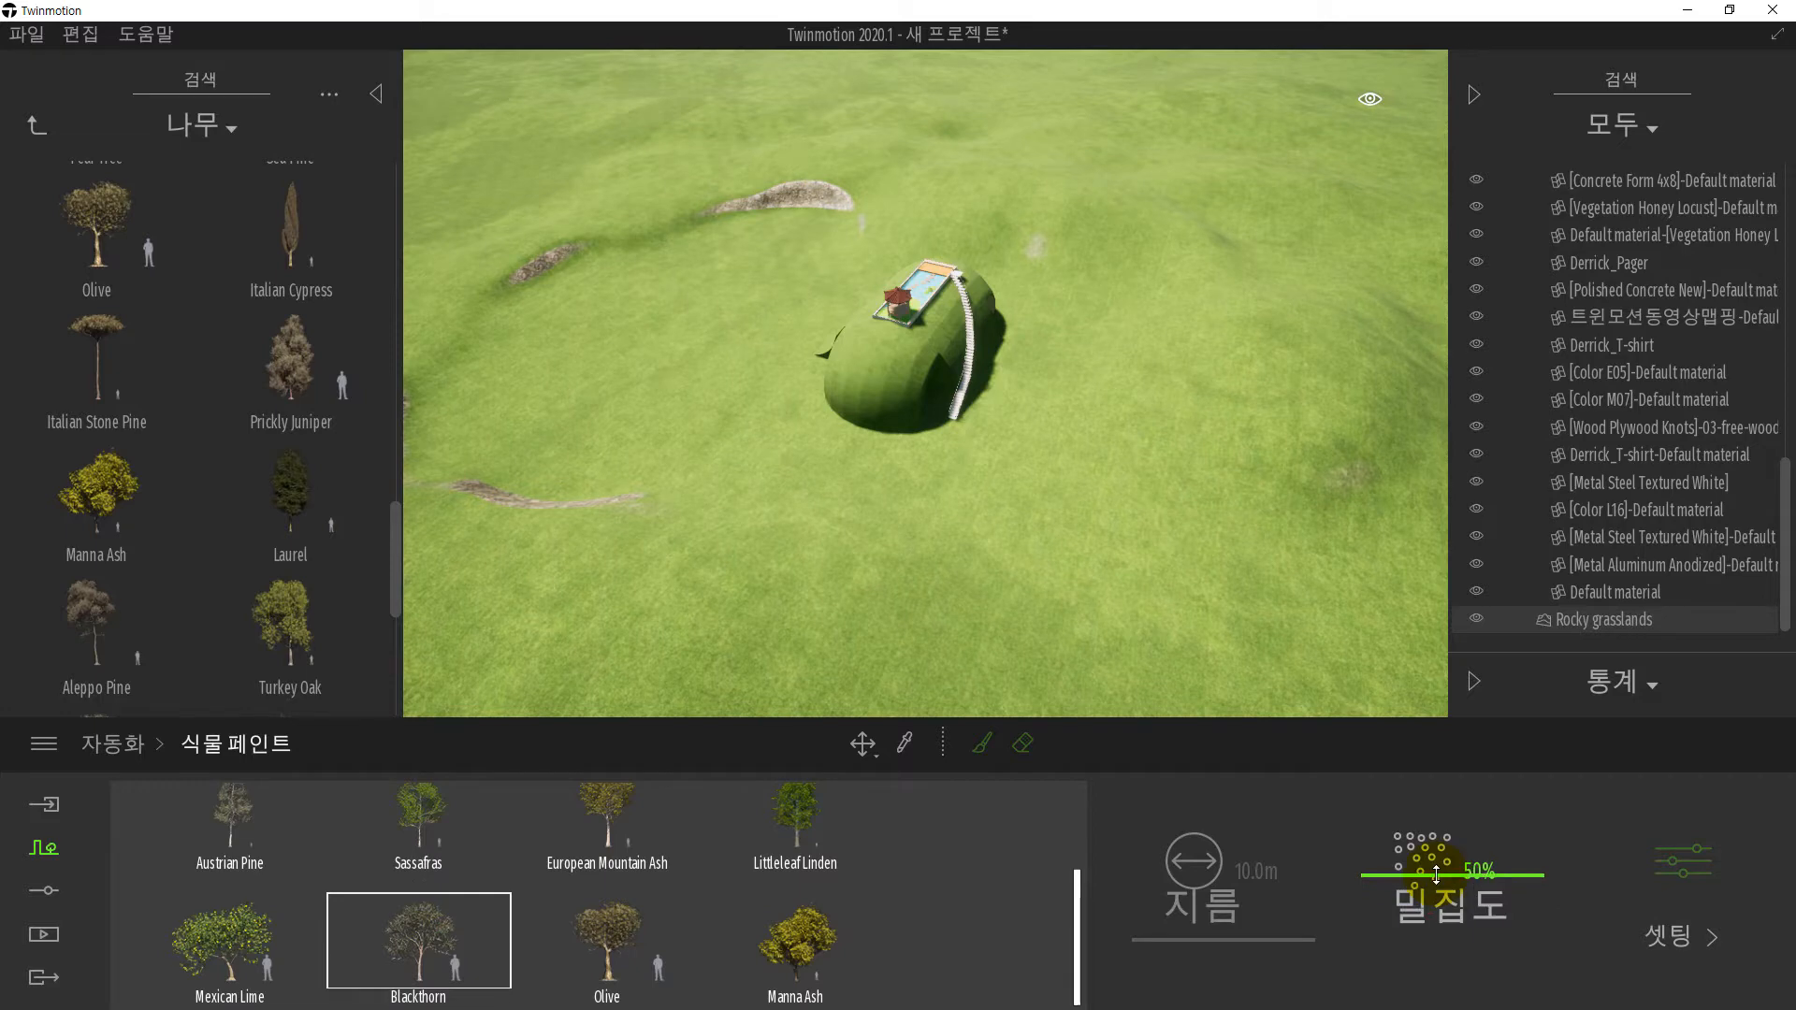
left_click(807, 945)
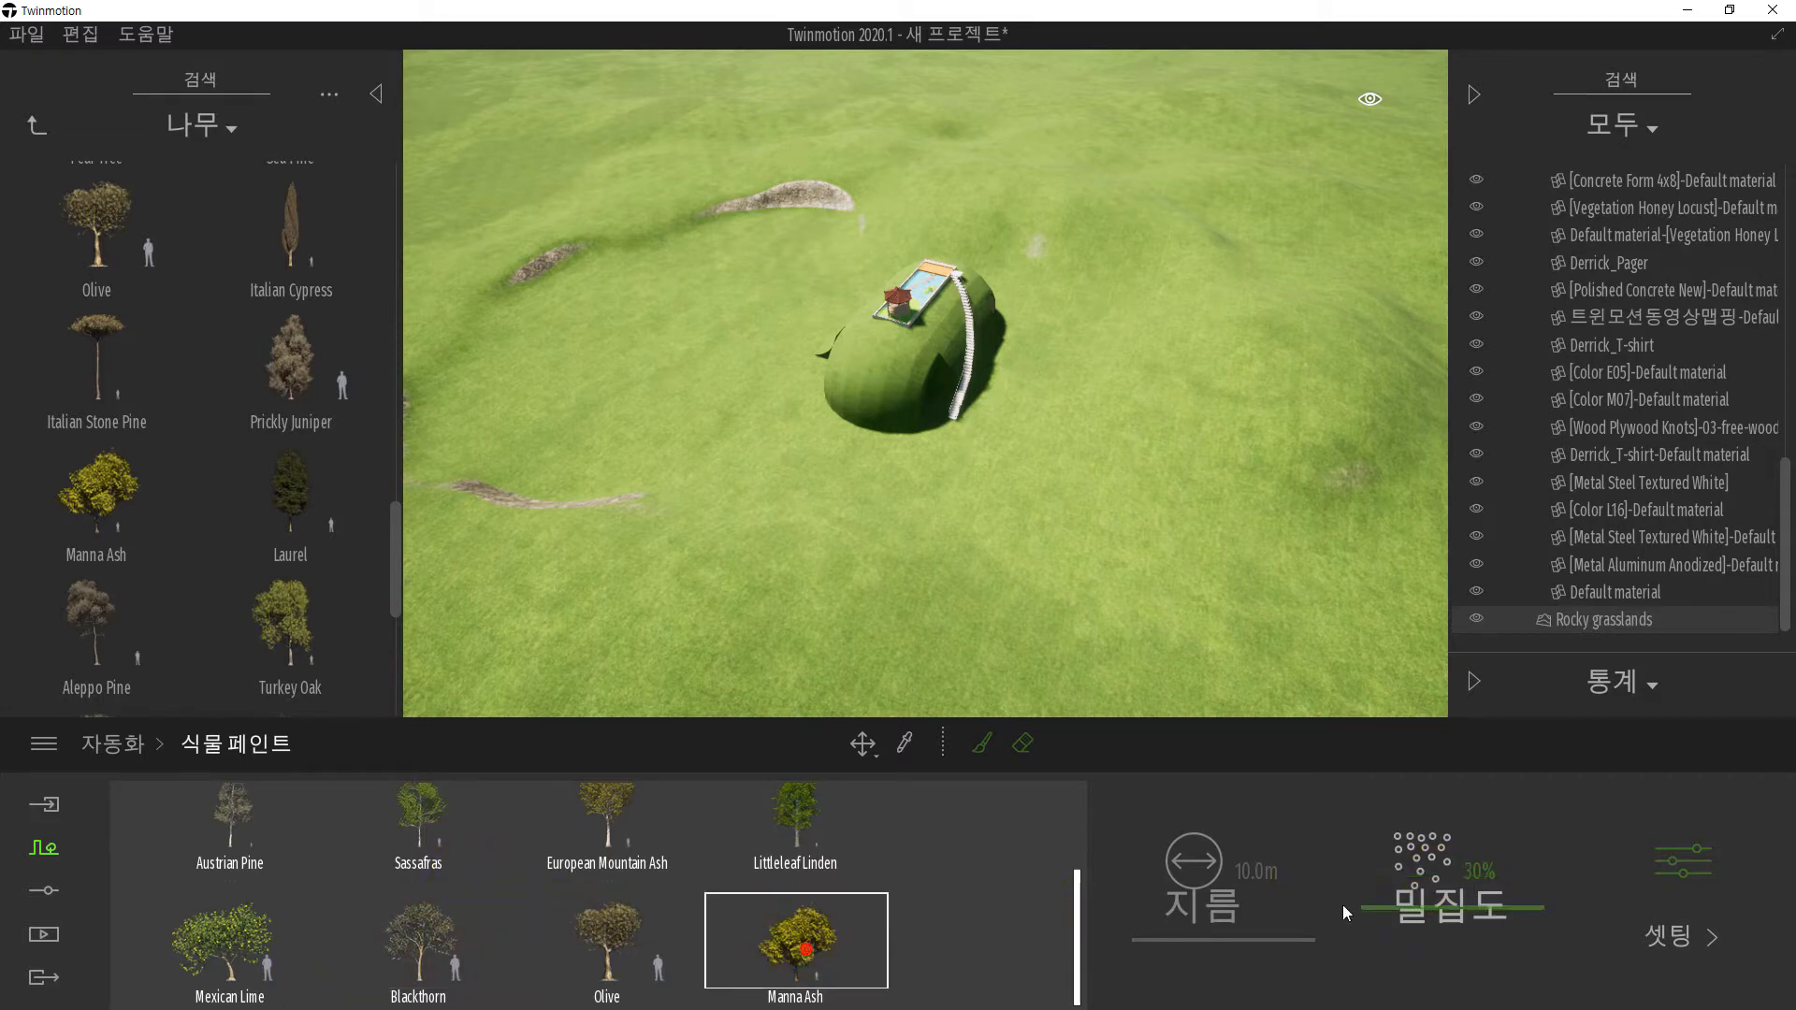
left_click_drag(1356, 904, 1151, 860)
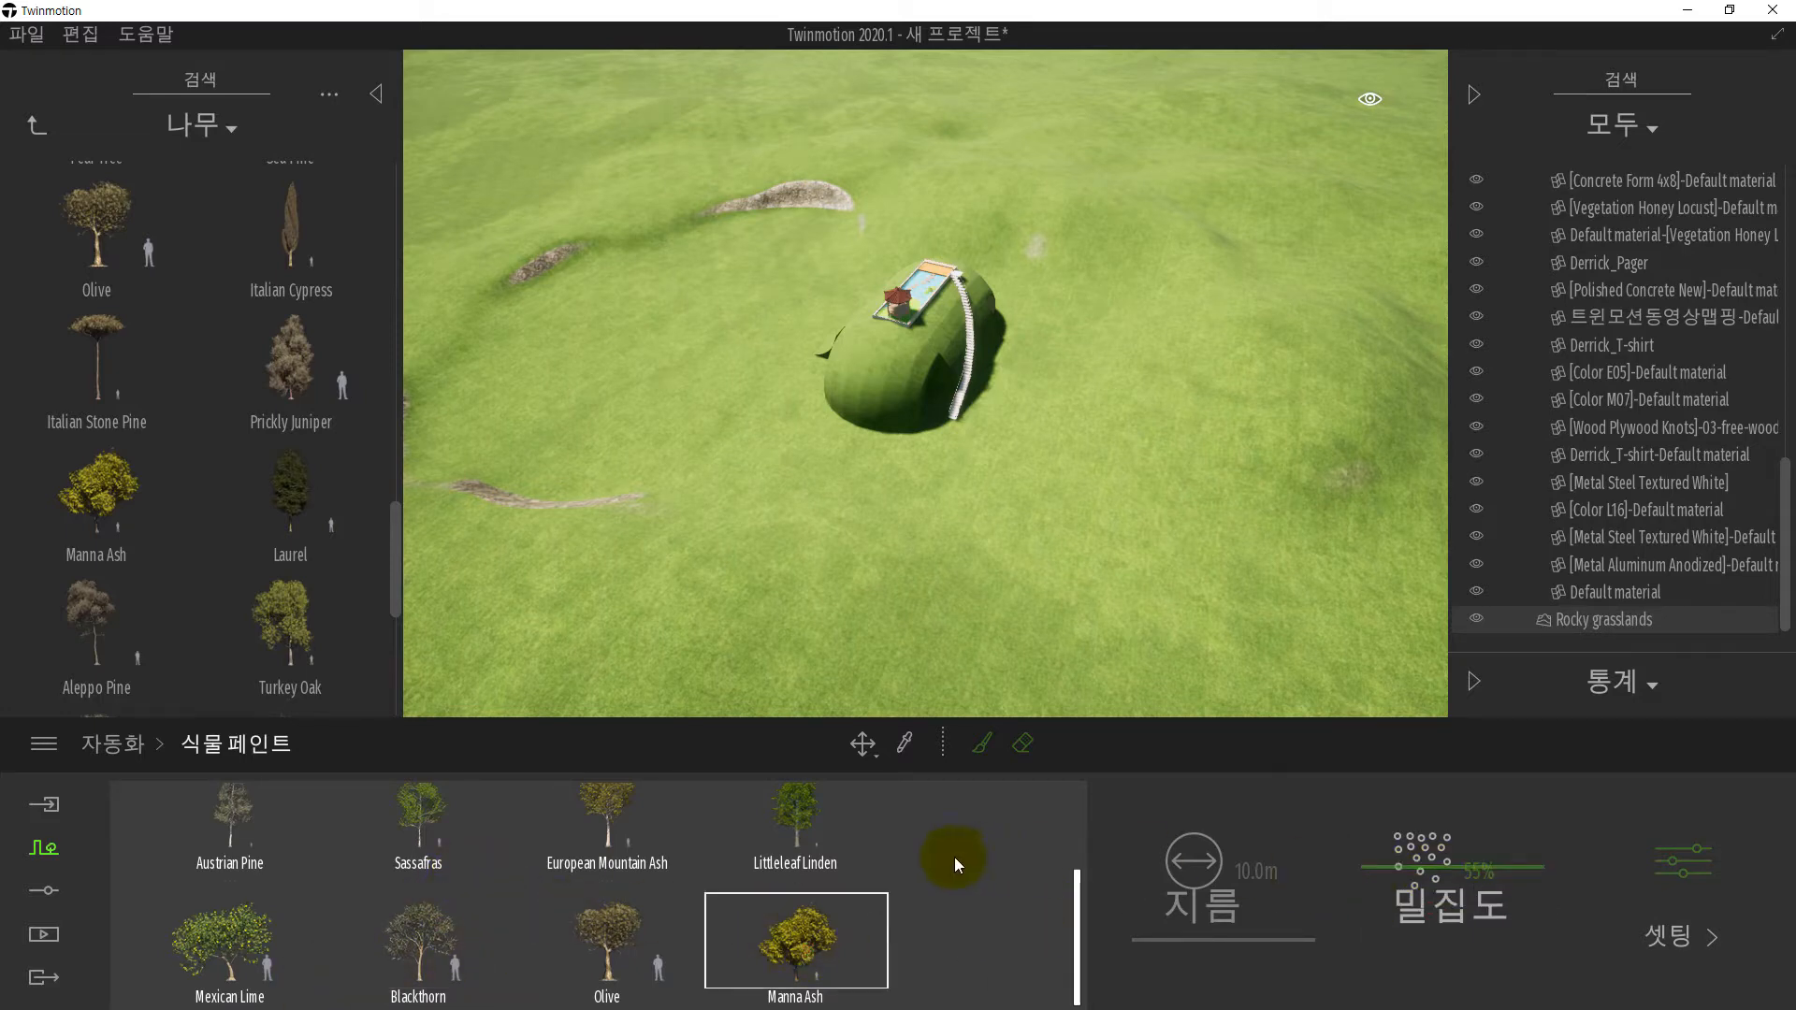
- Paint the mixed trees over the hills beyond the pool end of the house with a 53.6 m diameter brush
left_click(979, 754)
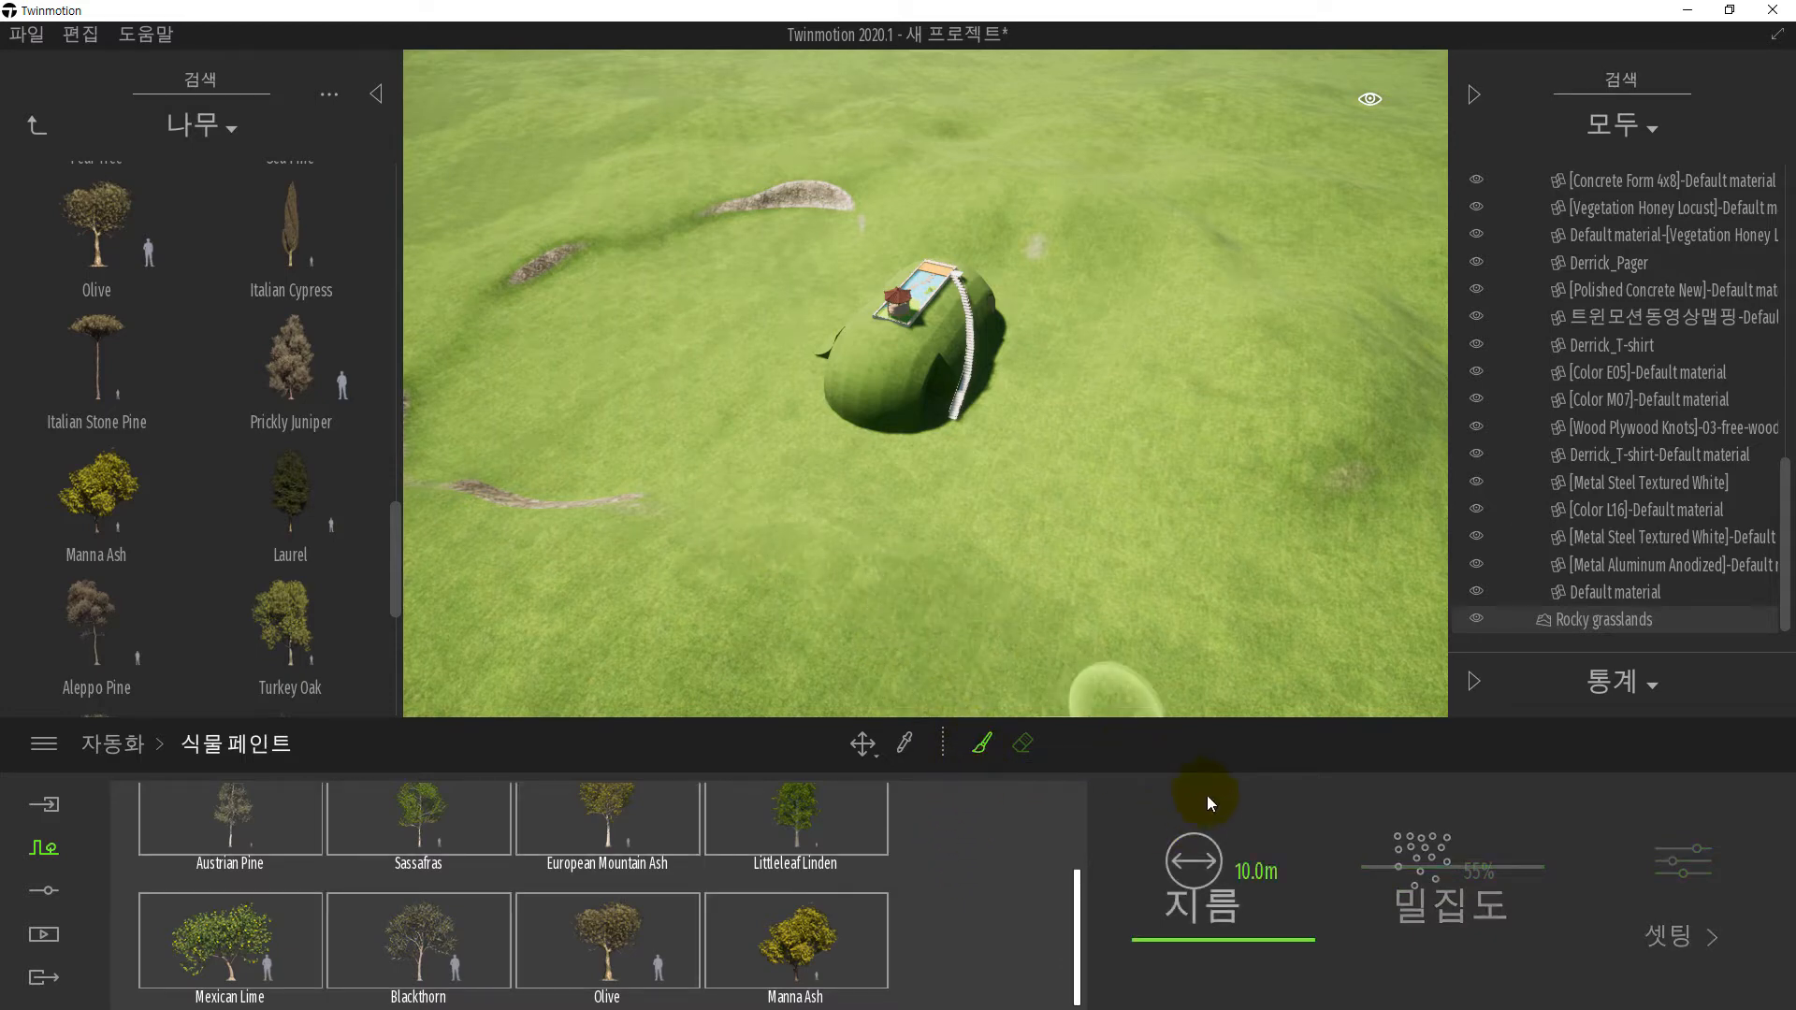
left_click_drag(1166, 937, 1186, 856)
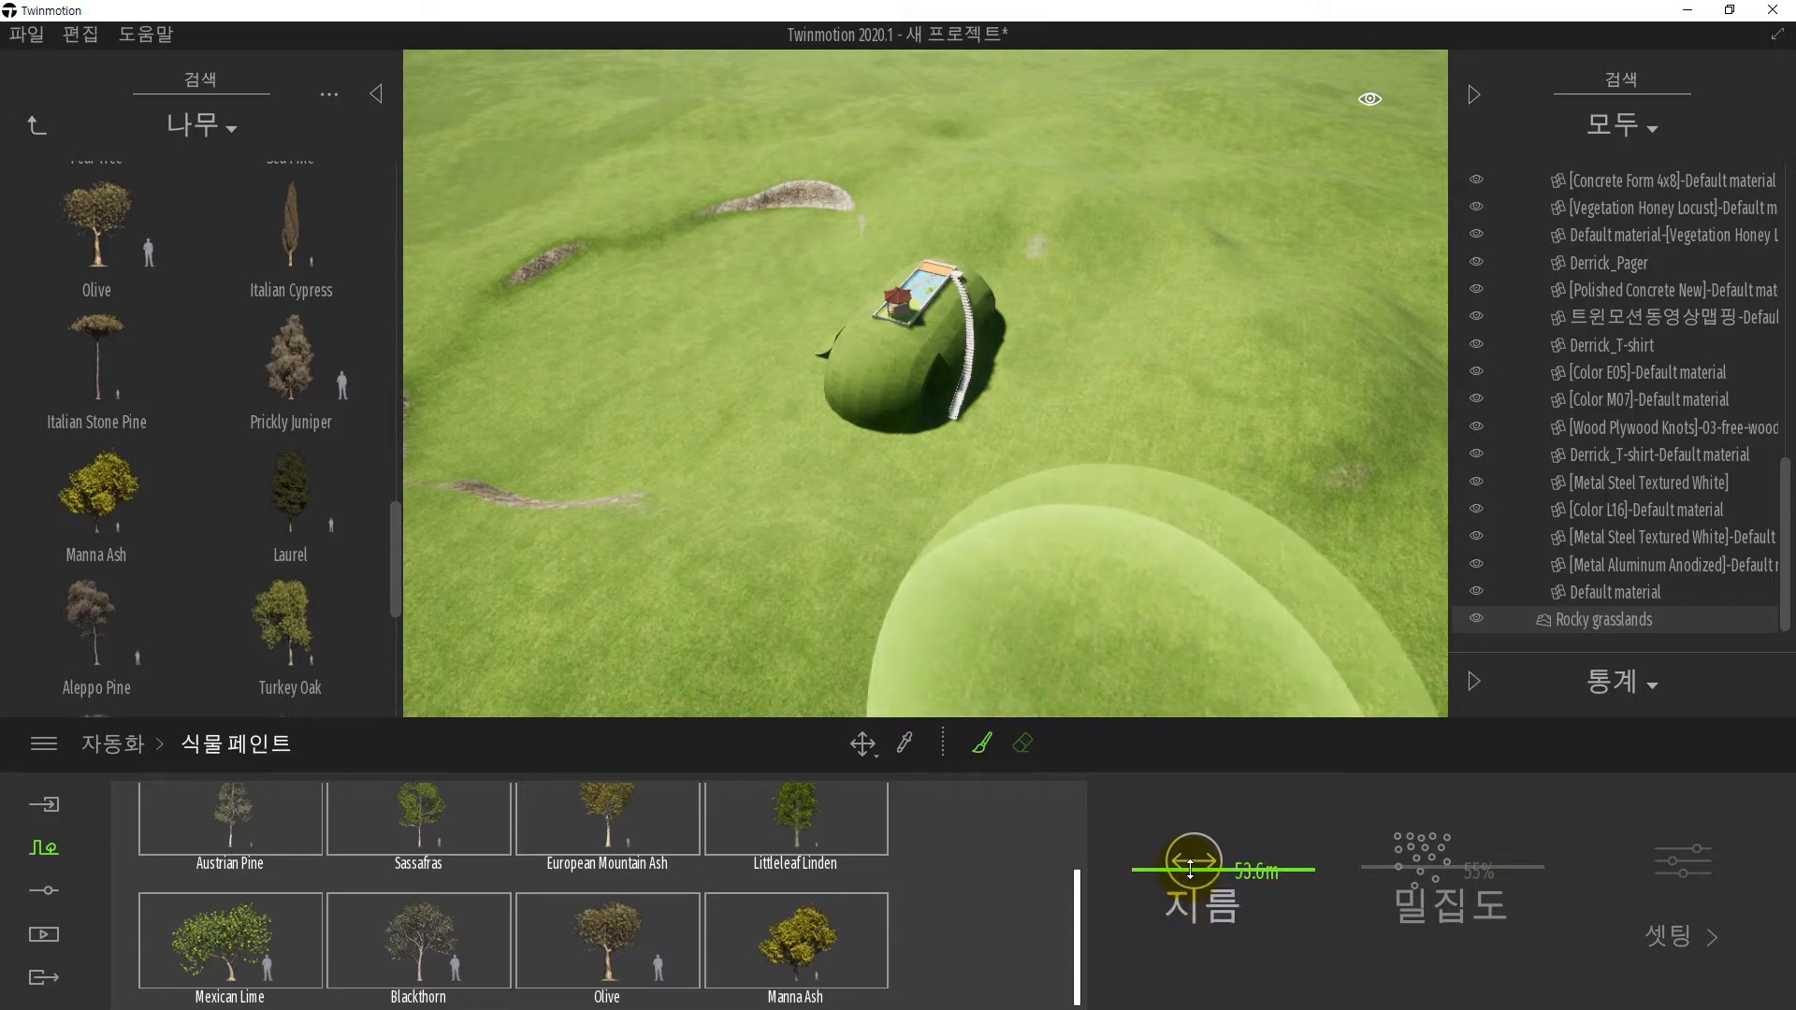
right_click_drag(939, 245, 936, 266)
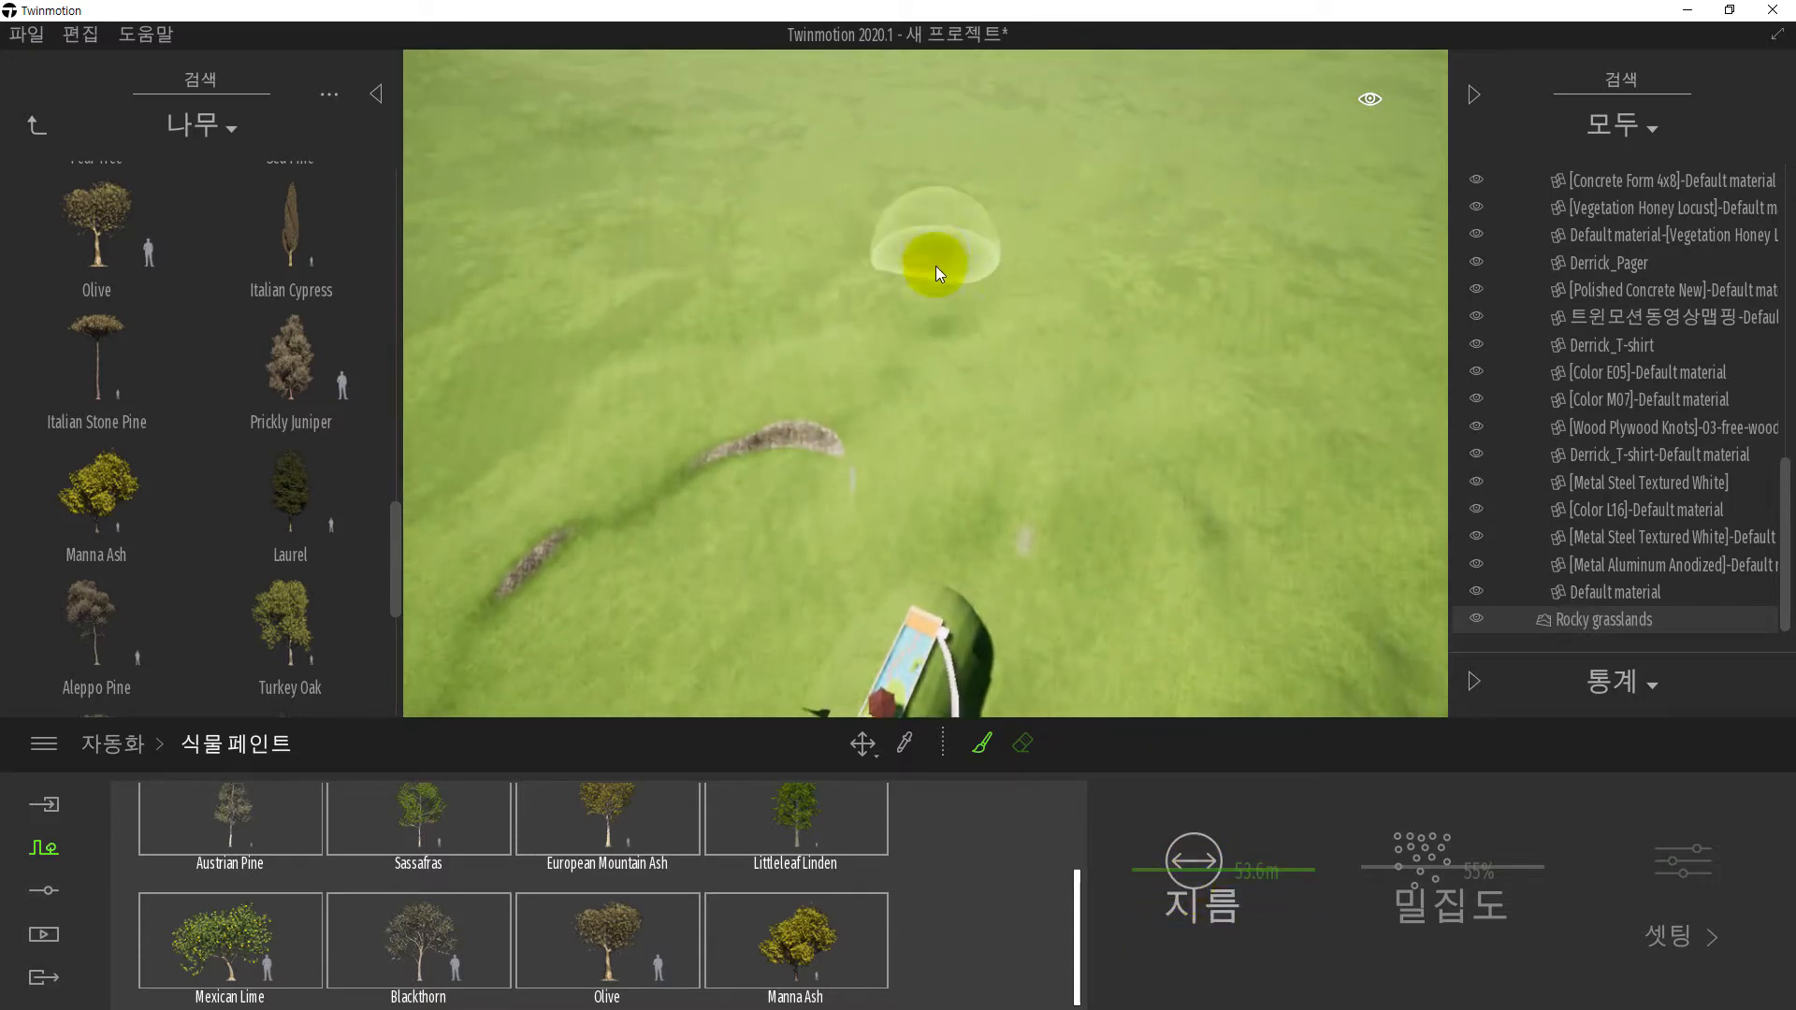
mouse_move(866, 339)
left_mouse_down()
mouse_move(677, 380)
mouse_move(863, 355)
mouse_move(1054, 421)
mouse_move(1148, 514)
mouse_move(1036, 458)
mouse_move(647, 363)
mouse_move(526, 463)
mouse_move(957, 353)
mouse_move(1256, 426)
mouse_move(877, 278)
mouse_move(814, 357)
mouse_move(795, 348)
left_mouse_up()
middle_click_drag(1113, 462, 1052, 140)
right_click_drag(1113, 462, 1111, 449)
right_click_drag(860, 452, 1001, 449)
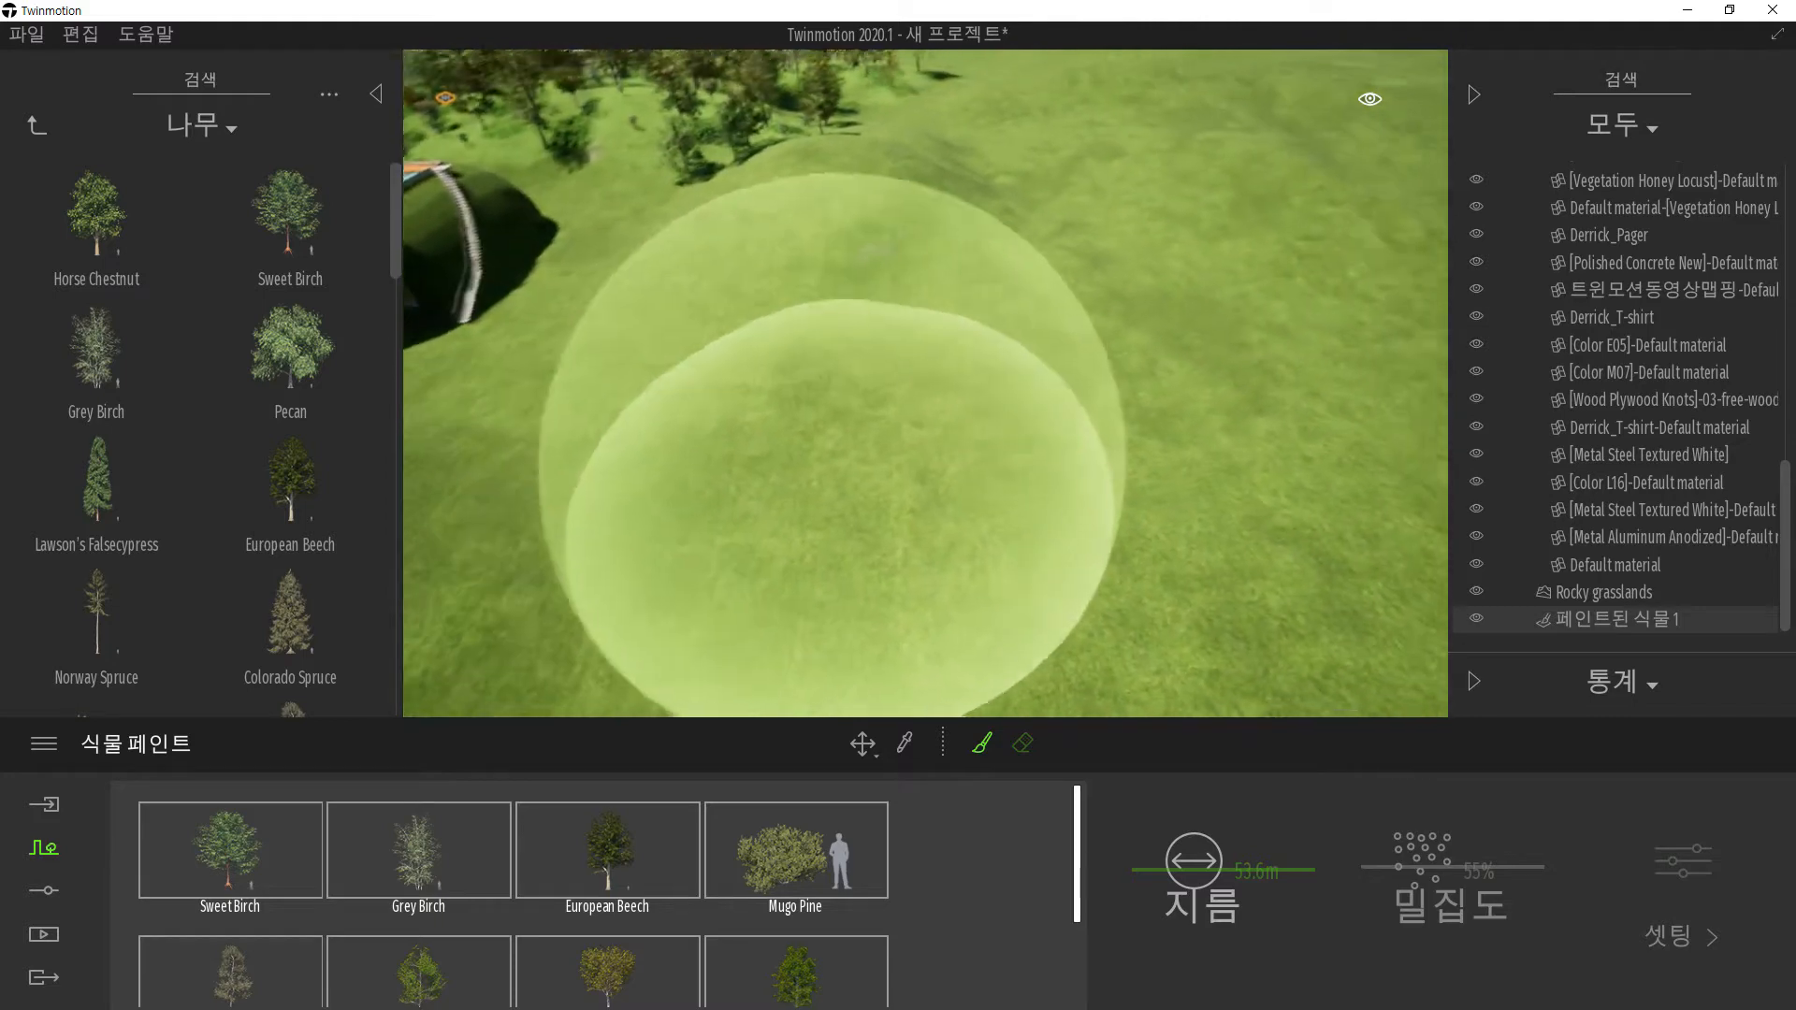
- Paint the mixed trees over the open hills in front of the house with the 53.6 m diameter brush
scroll(853, 425, "down", 1)
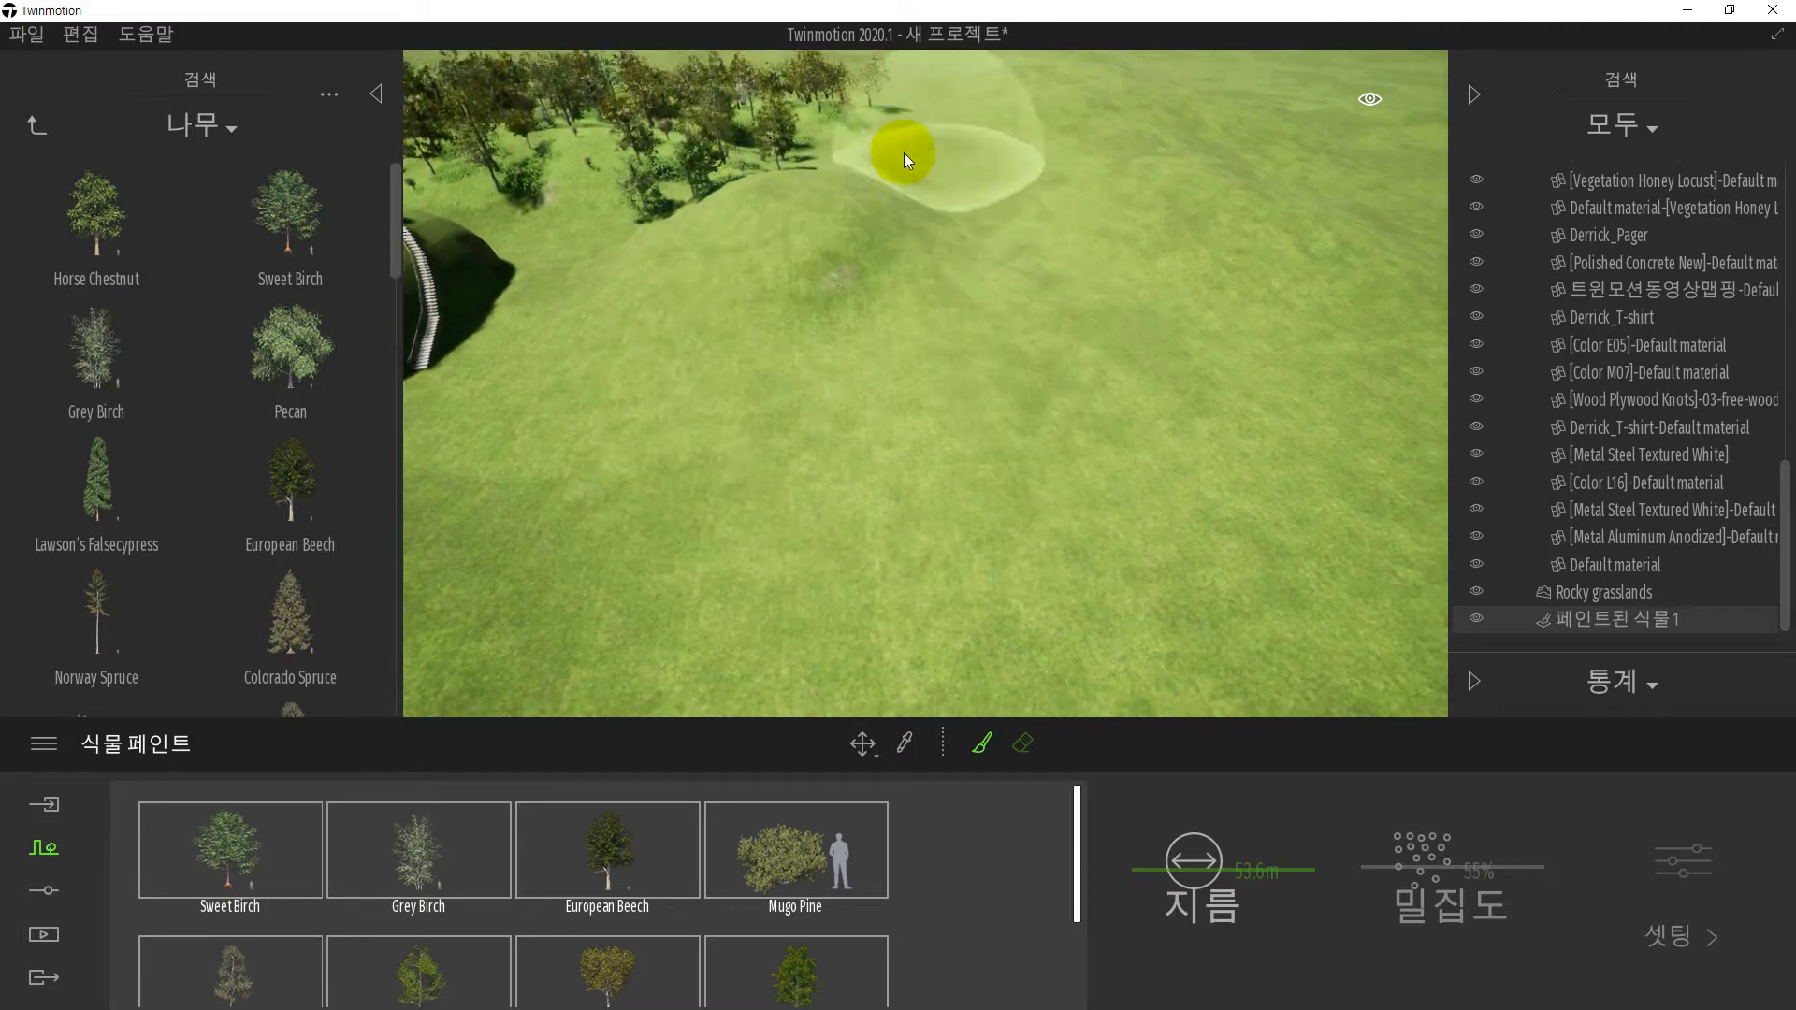
mouse_move(895, 152)
left_mouse_down()
mouse_move(954, 189)
mouse_move(1090, 384)
mouse_move(885, 360)
mouse_move(780, 213)
mouse_move(761, 249)
mouse_move(794, 352)
mouse_move(1024, 449)
left_mouse_up()
mouse_move(1024, 449)
middle_mouse_down("shift")
mouse_move(903, 454)
mouse_move(962, 421)
mouse_move(1054, 436)
middle_mouse_up("shift")
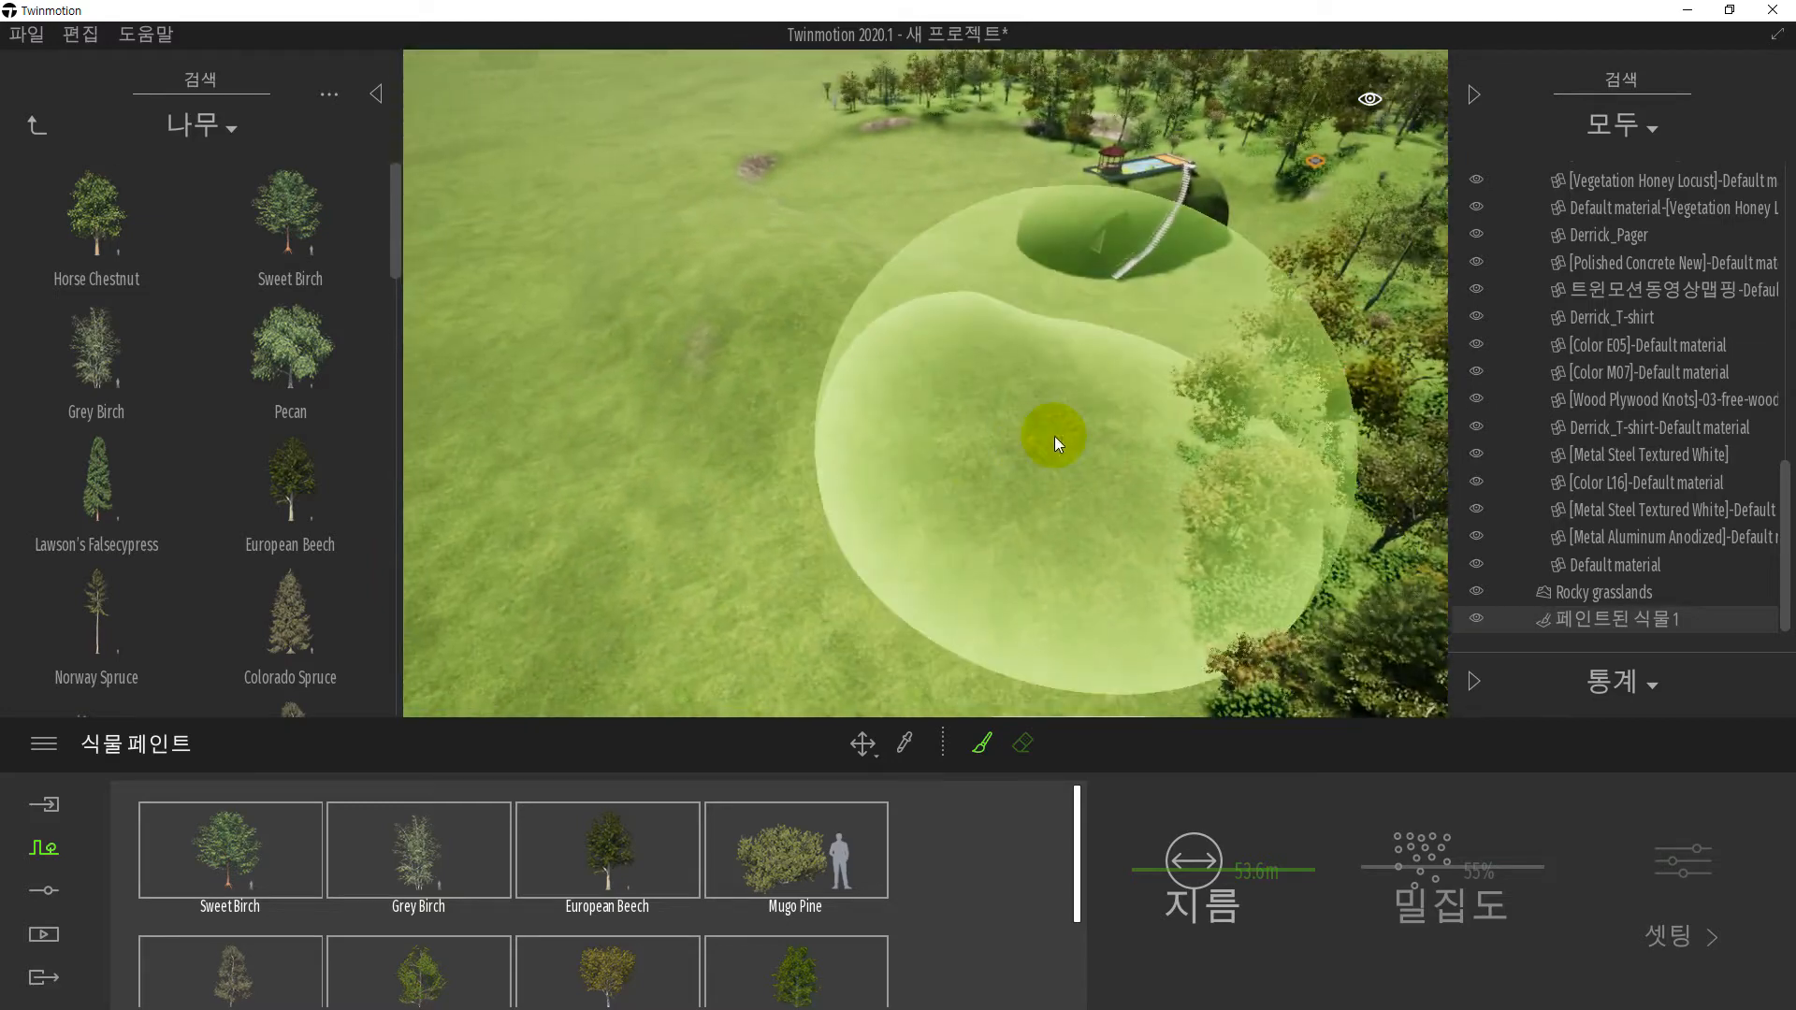
mouse_move(950, 470)
left_mouse_down()
mouse_move(879, 479)
mouse_move(675, 424)
mouse_move(625, 382)
mouse_move(671, 233)
mouse_move(632, 121)
mouse_move(584, 129)
mouse_move(567, 201)
mouse_move(587, 348)
mouse_move(617, 367)
left_mouse_up()
mouse_move(660, 374)
middle_mouse_down("shift")
mouse_move(654, 314)
mouse_move(585, 357)
middle_mouse_up("shift")
mouse_move(585, 356)
right_mouse_down()
mouse_move(618, 328)
mouse_move(636, 363)
right_mouse_up()
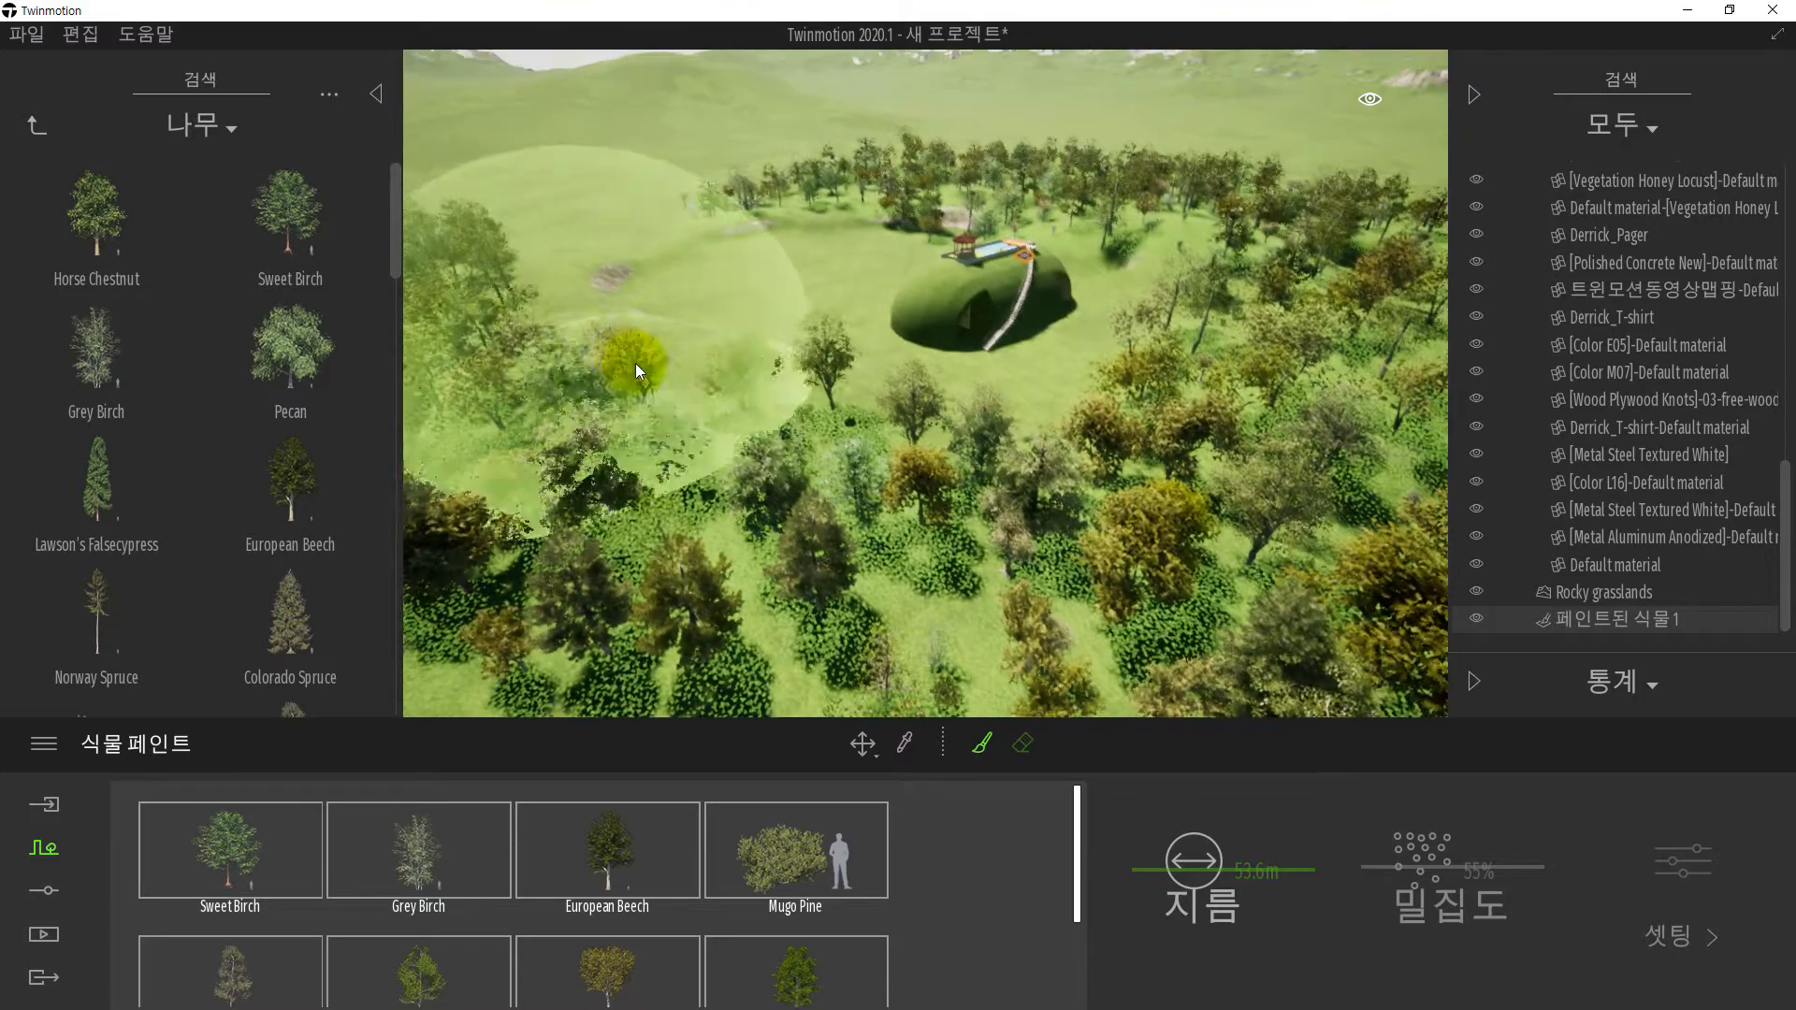
- Extend the painted woodland along the far side of the clearing behind the house
scroll(850, 484, "down", 3)
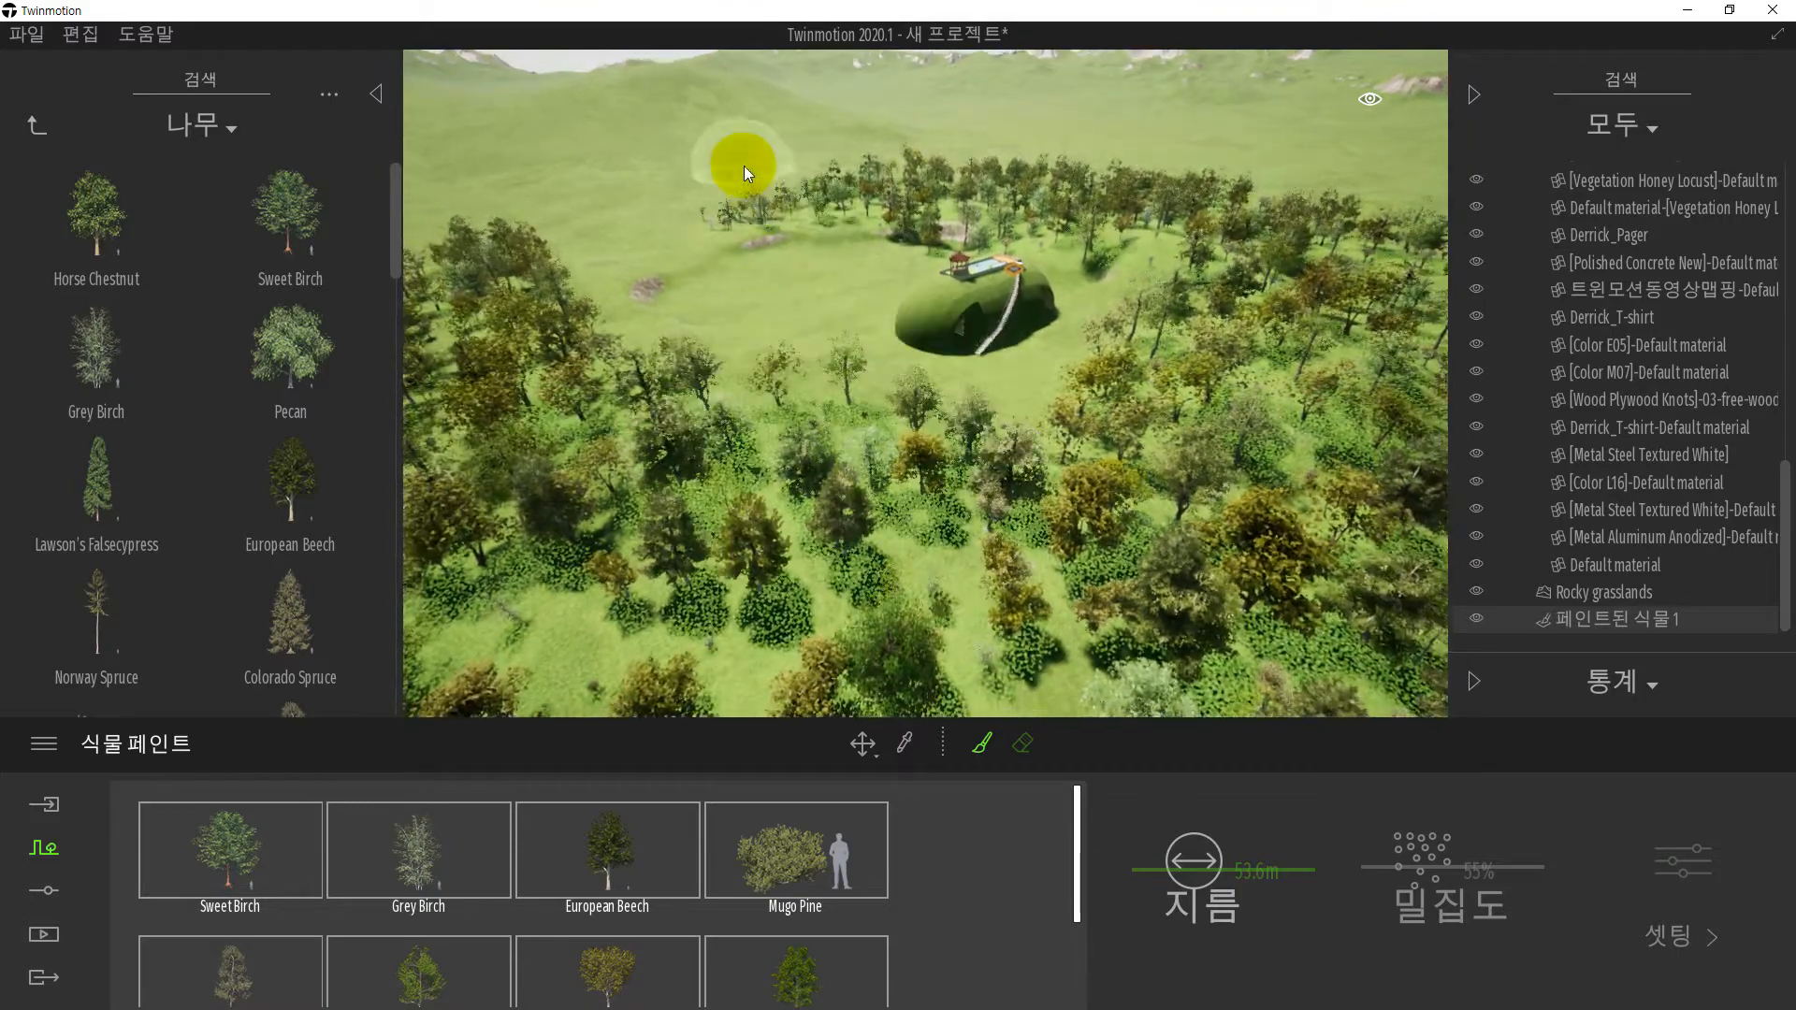
left_click_drag(737, 162, 530, 226)
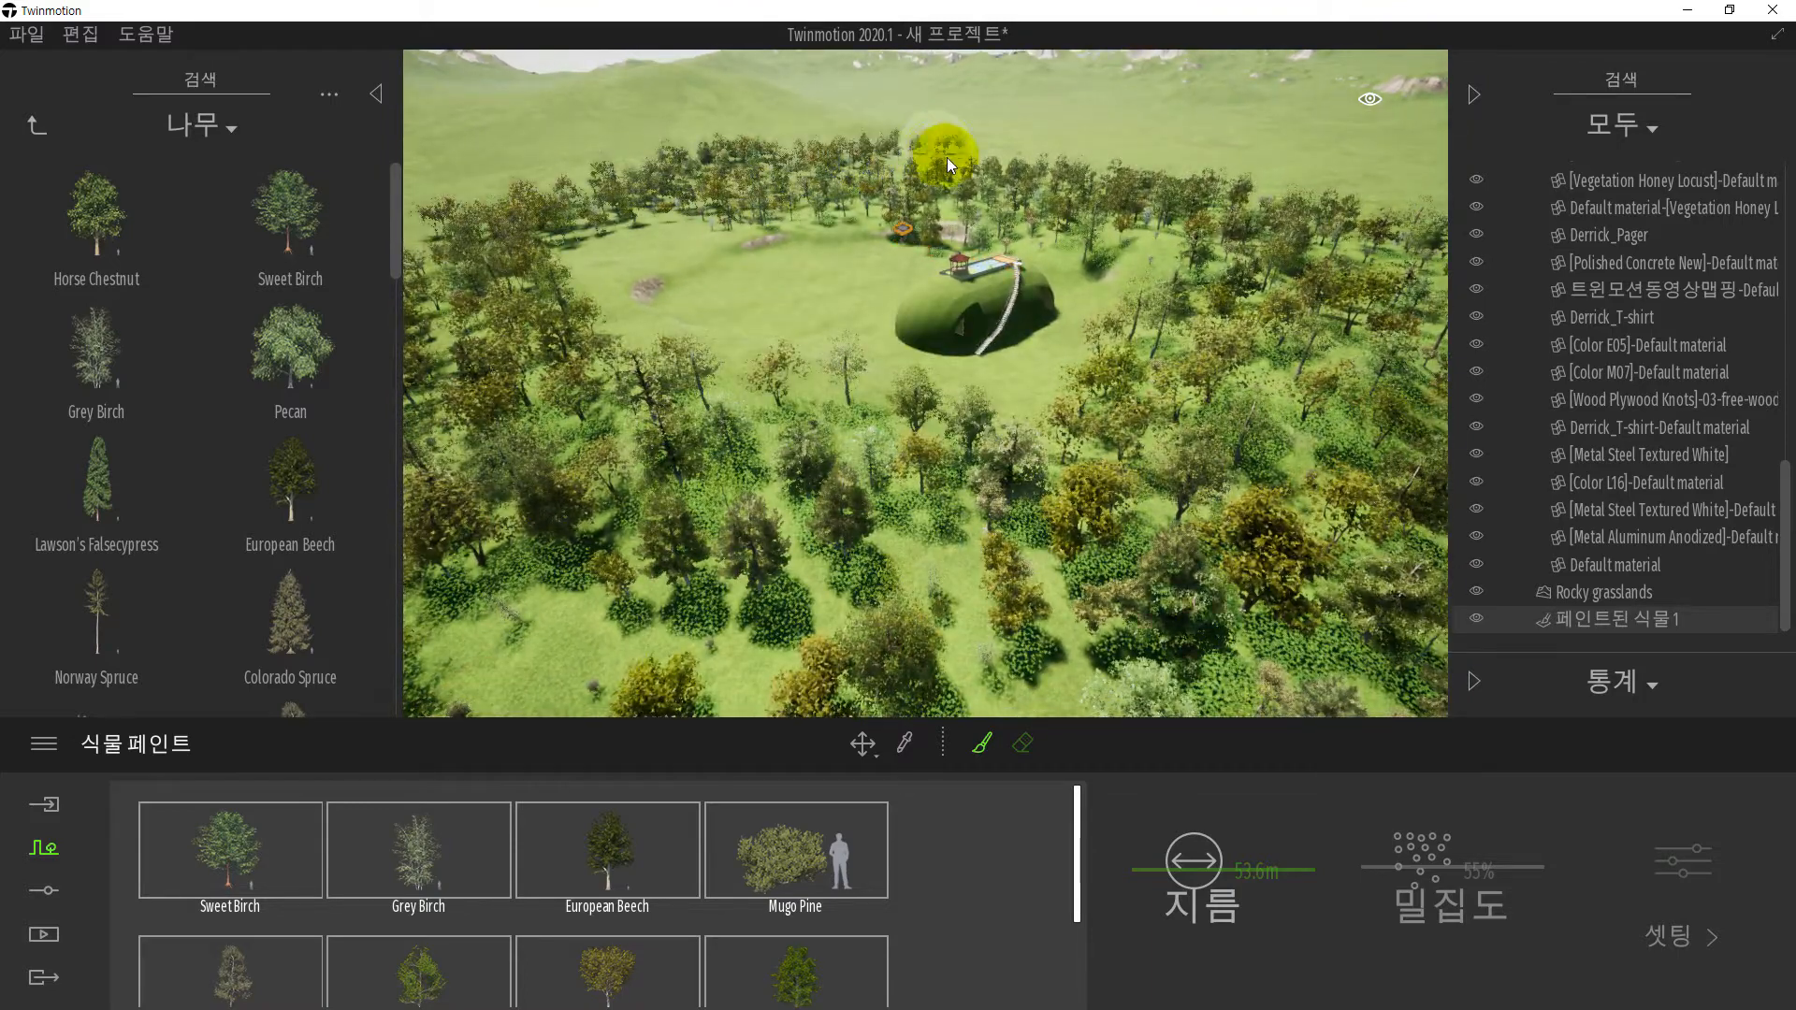
left_click_drag(1056, 173, 1291, 225)
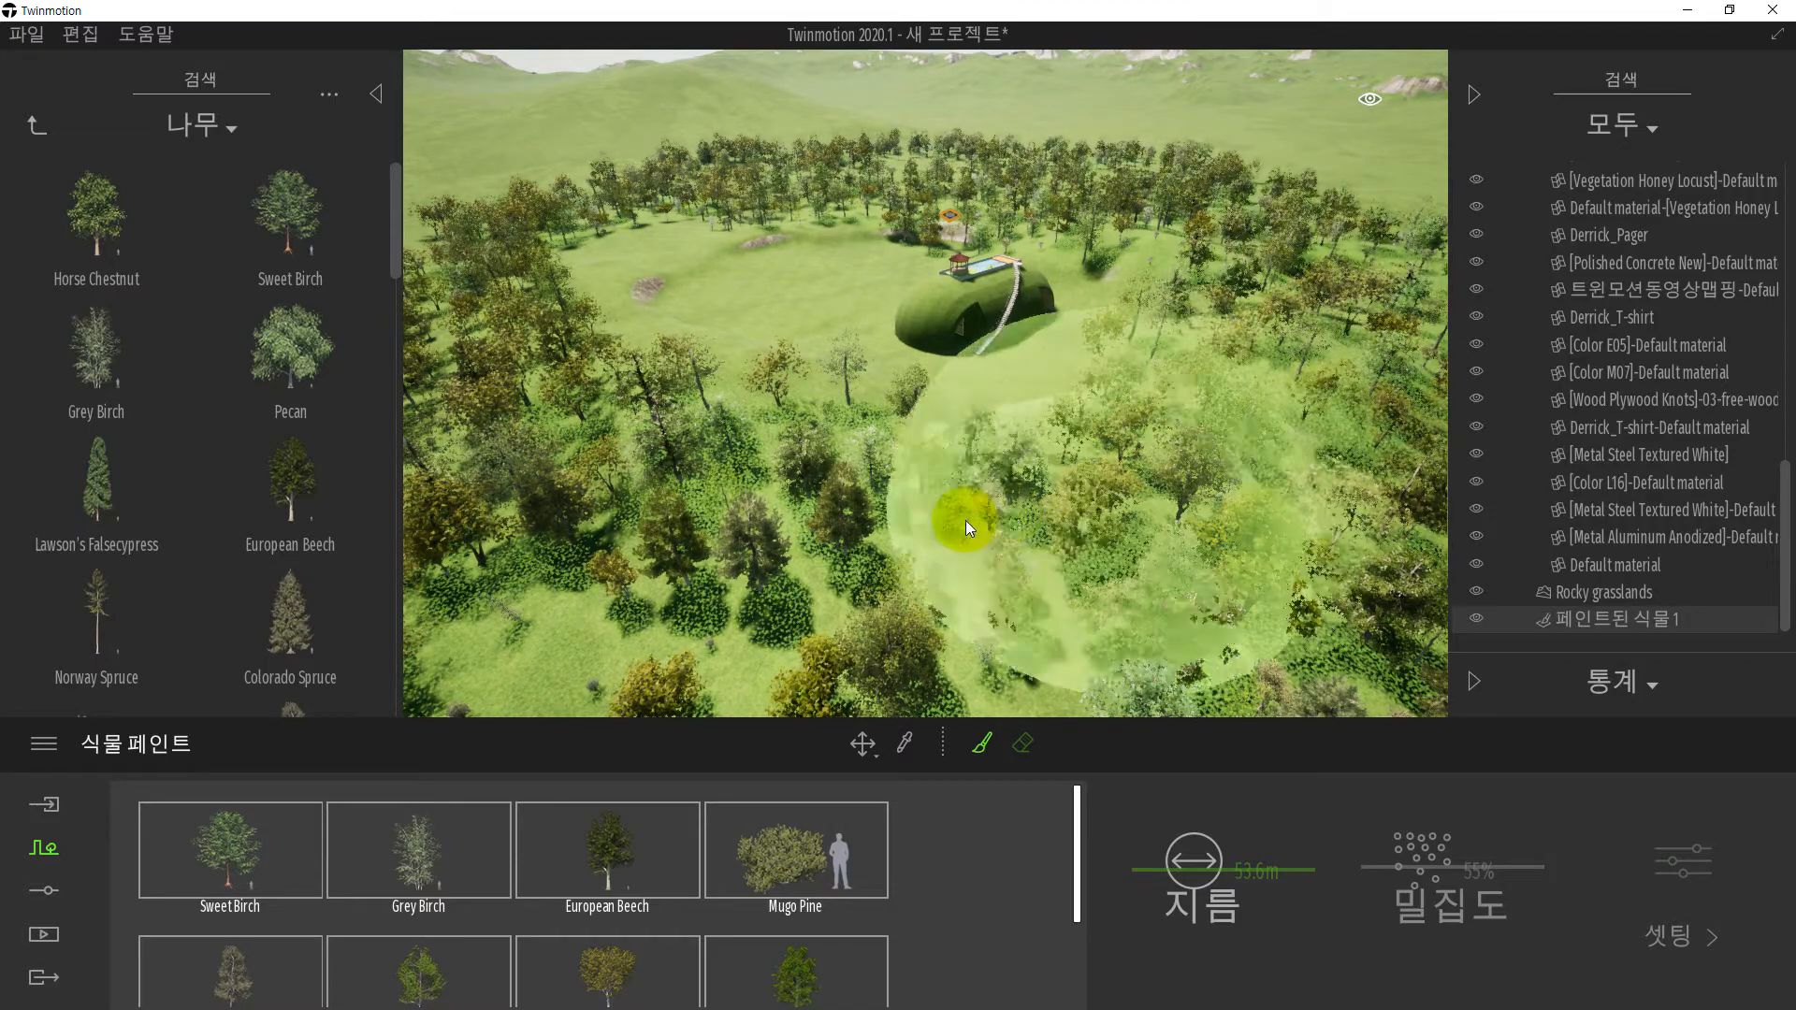
- Paint more mixed trees over the outer slope on the stairway side of the house to widen the woodland
middle_click_drag(656, 540, 880, 533)
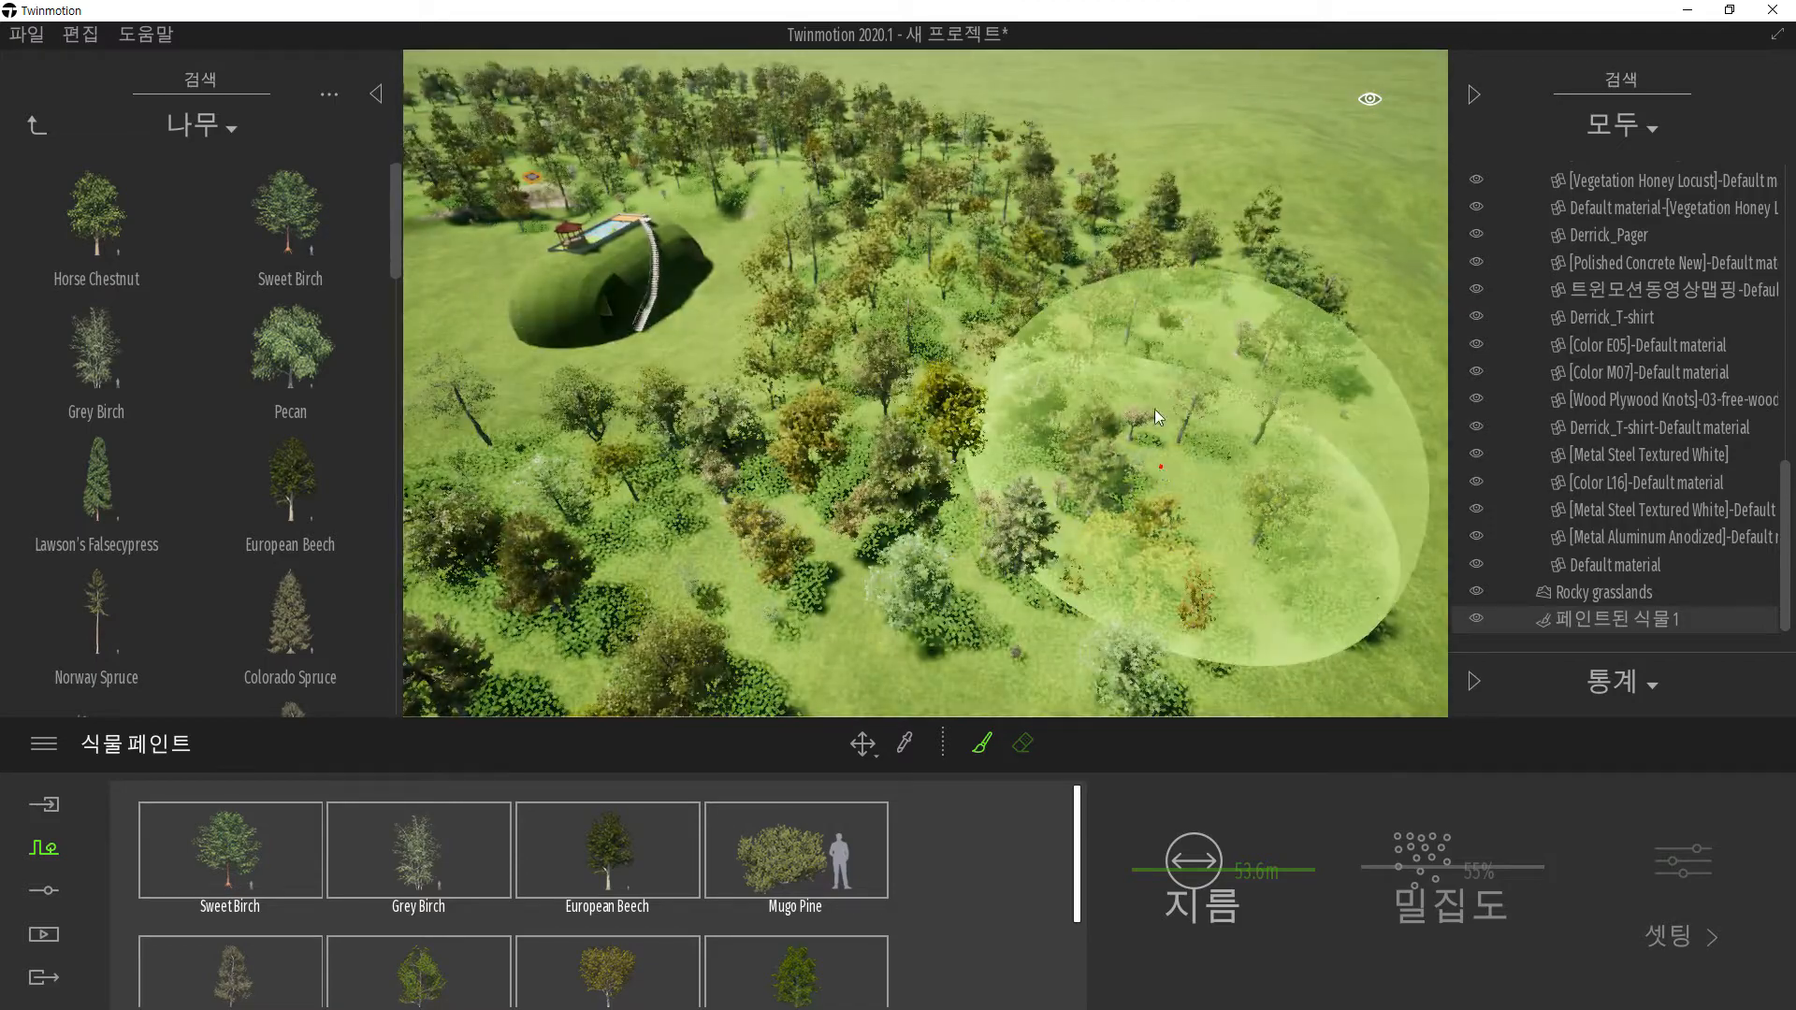
mouse_move(1154, 408)
left_mouse_down()
mouse_move(1091, 221)
mouse_move(994, 434)
left_mouse_up()
scroll(969, 464, "down", 3)
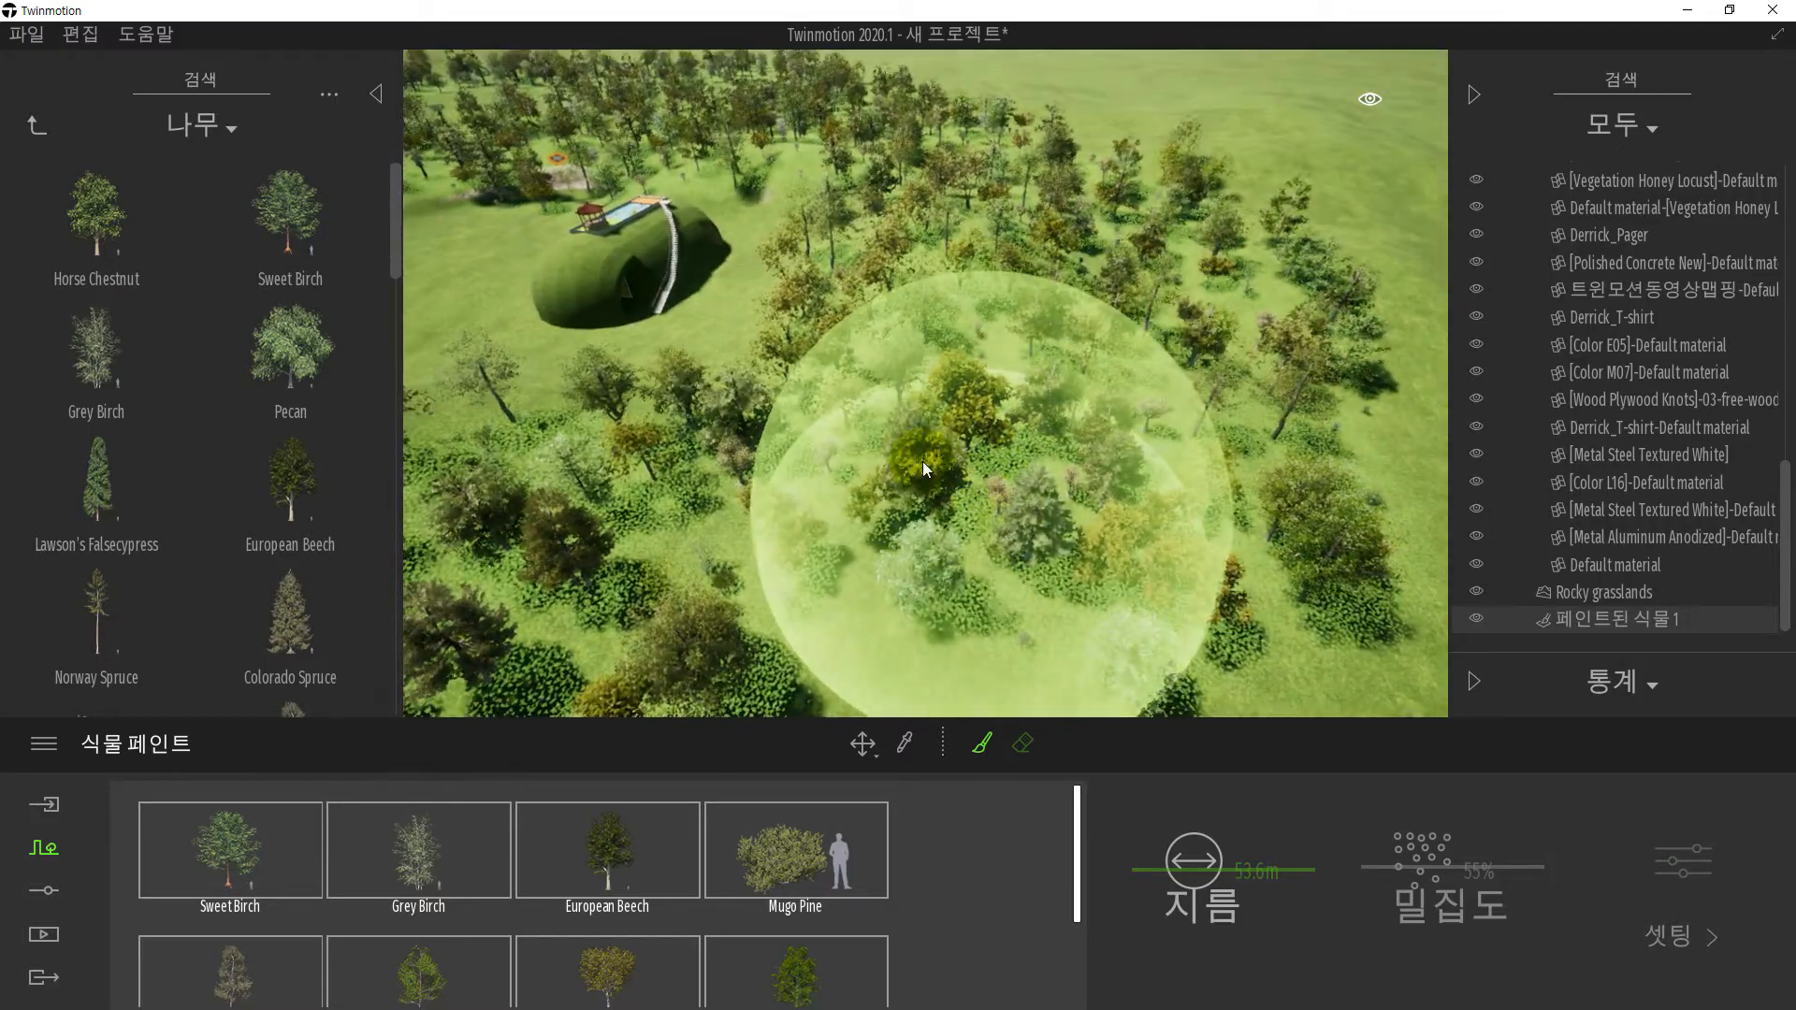
middle_click_drag(636, 487, 698, 505, "shift")
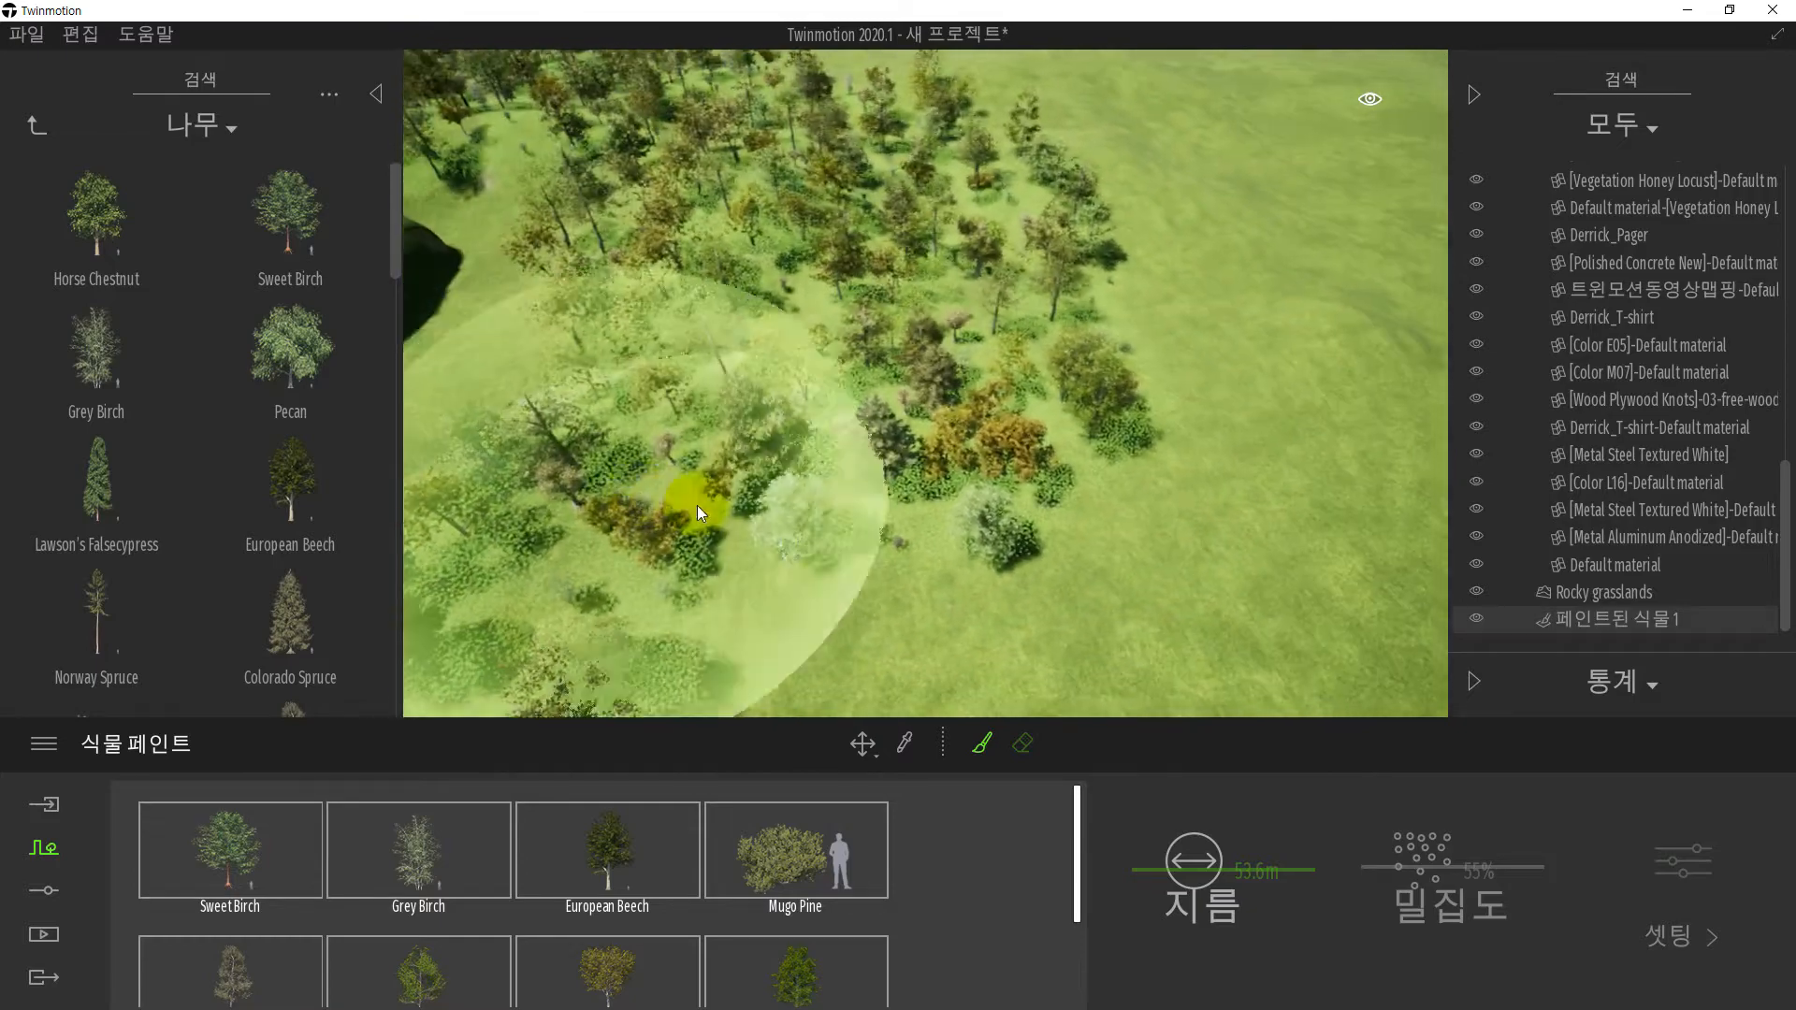
mouse_move(825, 538)
left_mouse_down()
mouse_move(941, 443)
mouse_move(939, 283)
mouse_move(797, 344)
left_mouse_up()
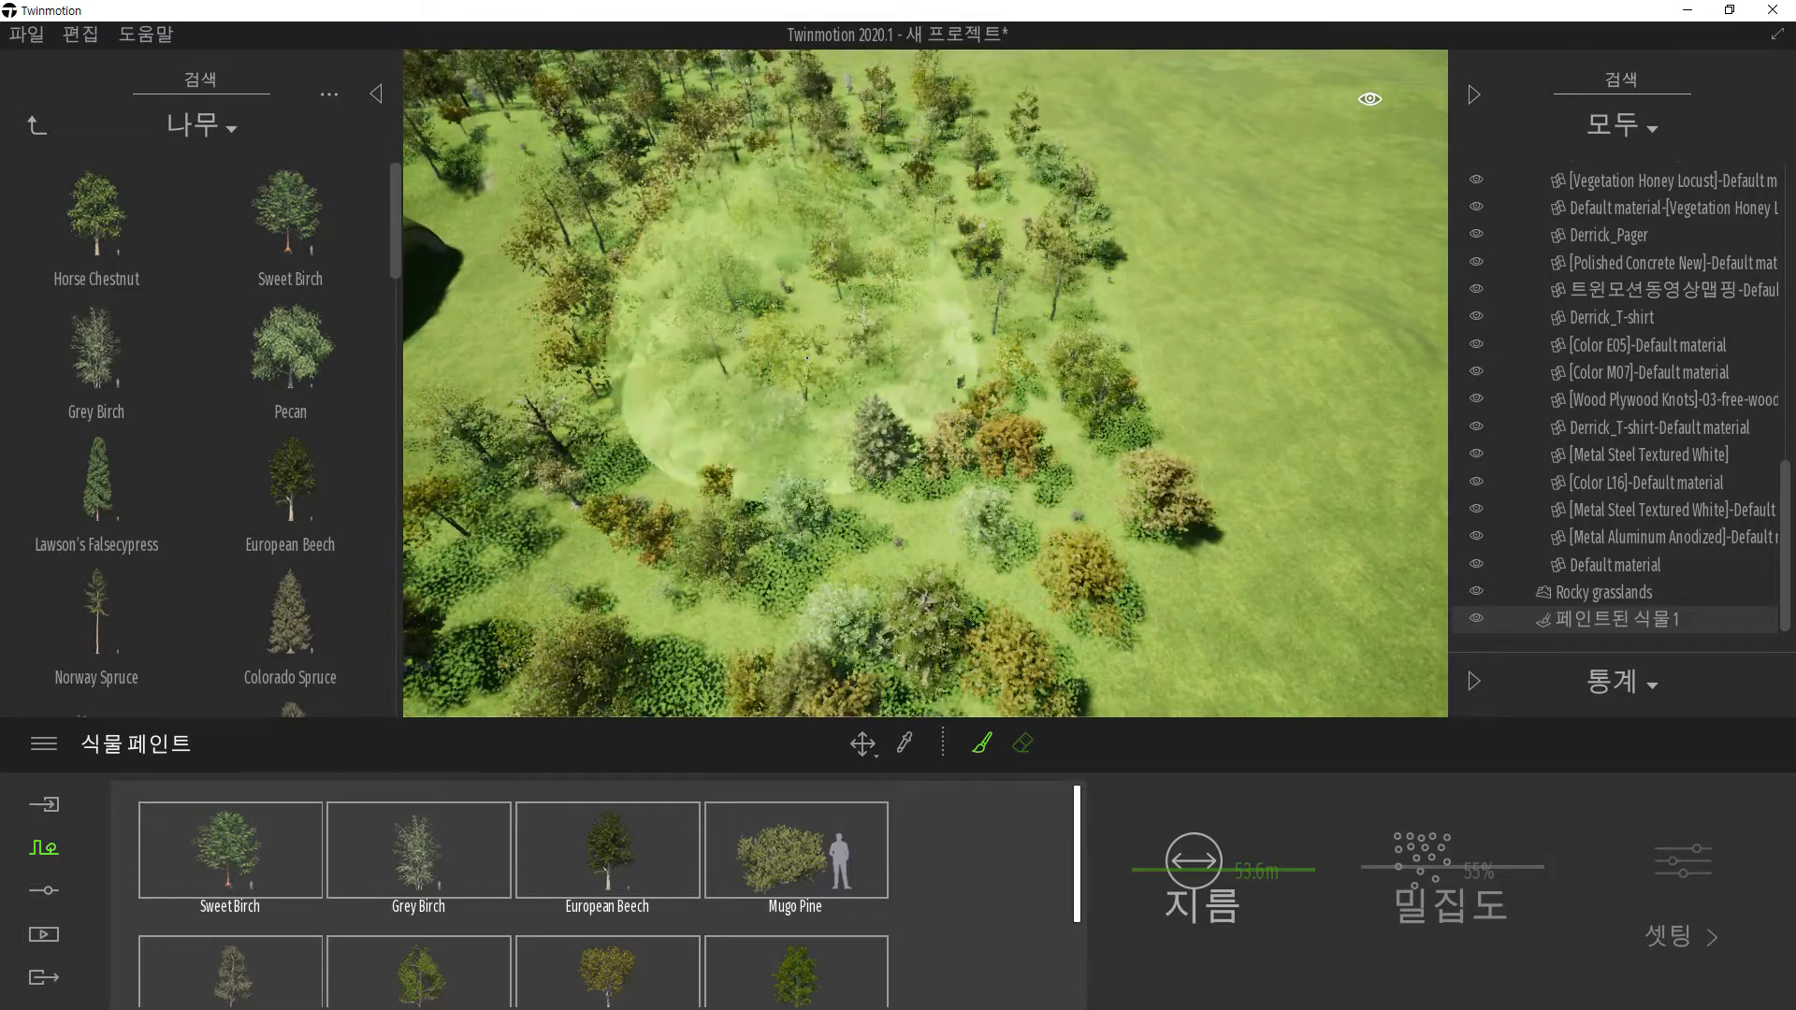
mouse_move(797, 344)
middle_mouse_down("shift")
mouse_move(711, 349)
mouse_move(821, 381)
mouse_move(858, 430)
middle_mouse_up("shift")
mouse_move(906, 496)
left_mouse_down()
mouse_move(782, 451)
mouse_move(693, 363)
left_mouse_up()
- Fill the thin woodland in the foreground of the clearing with more mixed trees
middle_click_drag(692, 363, 692, 408, "shift")
left_click_drag(692, 408, 651, 494)
key("a")
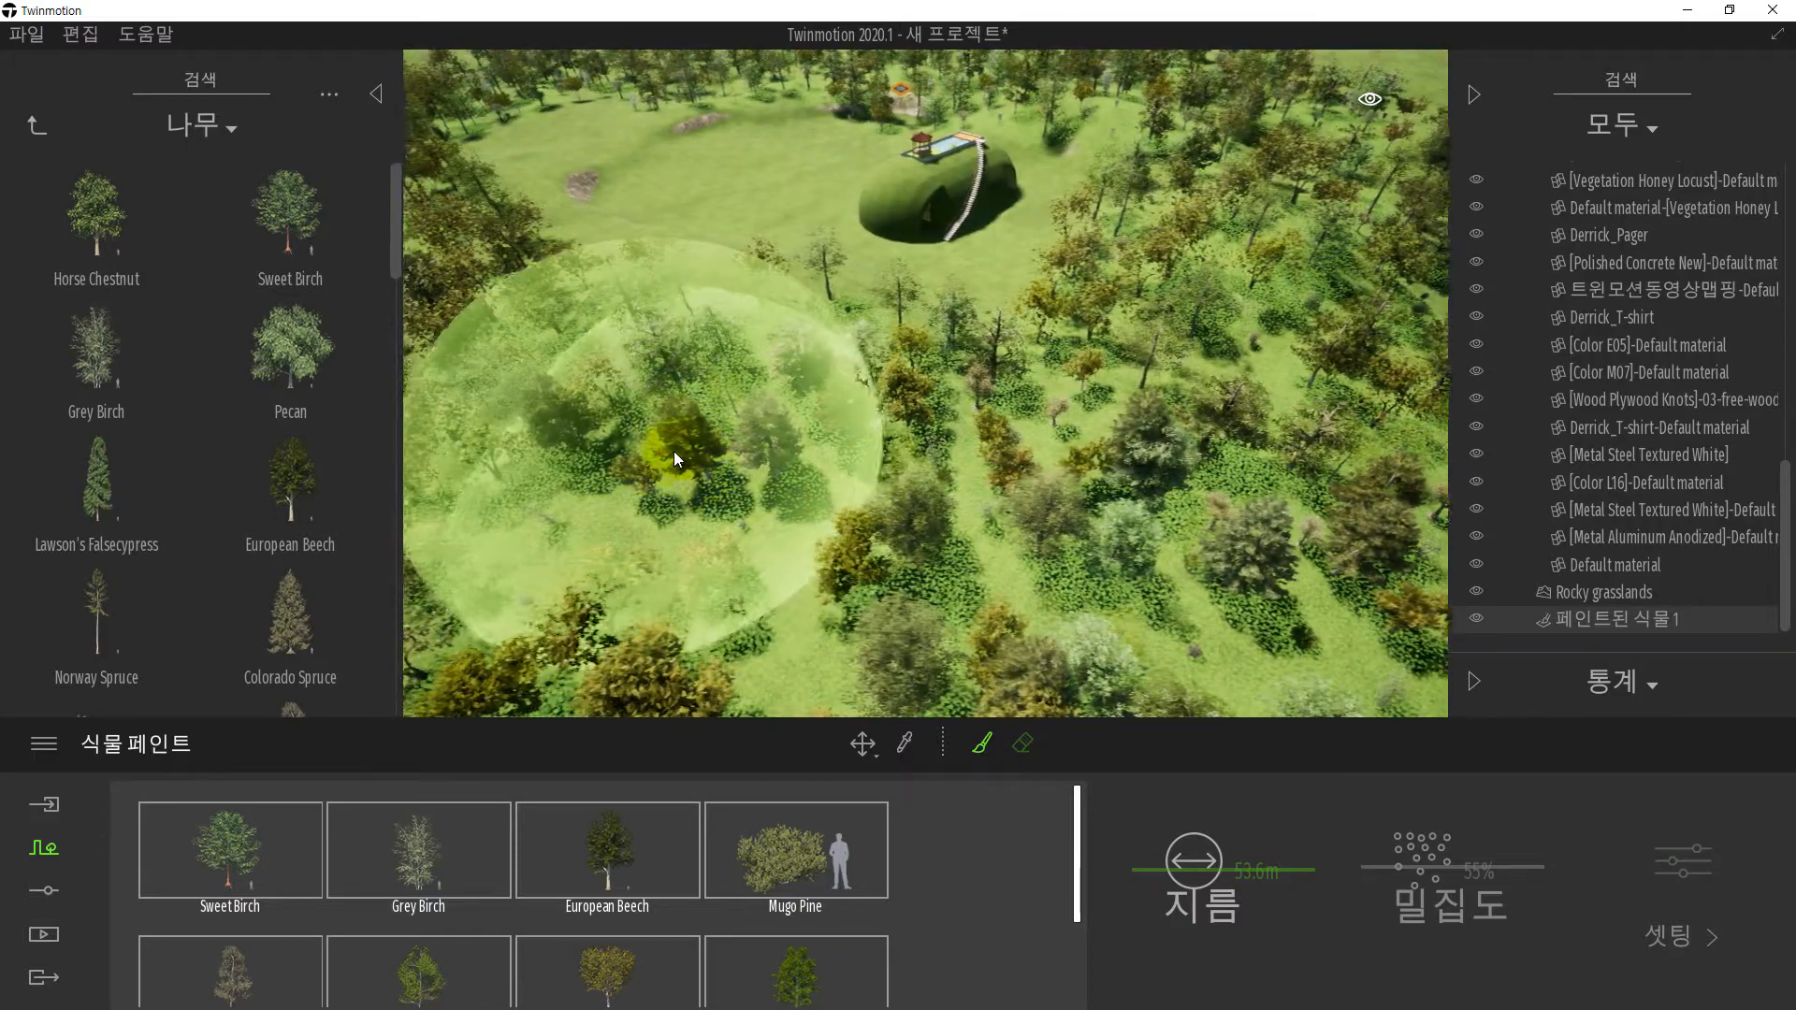
key("a")
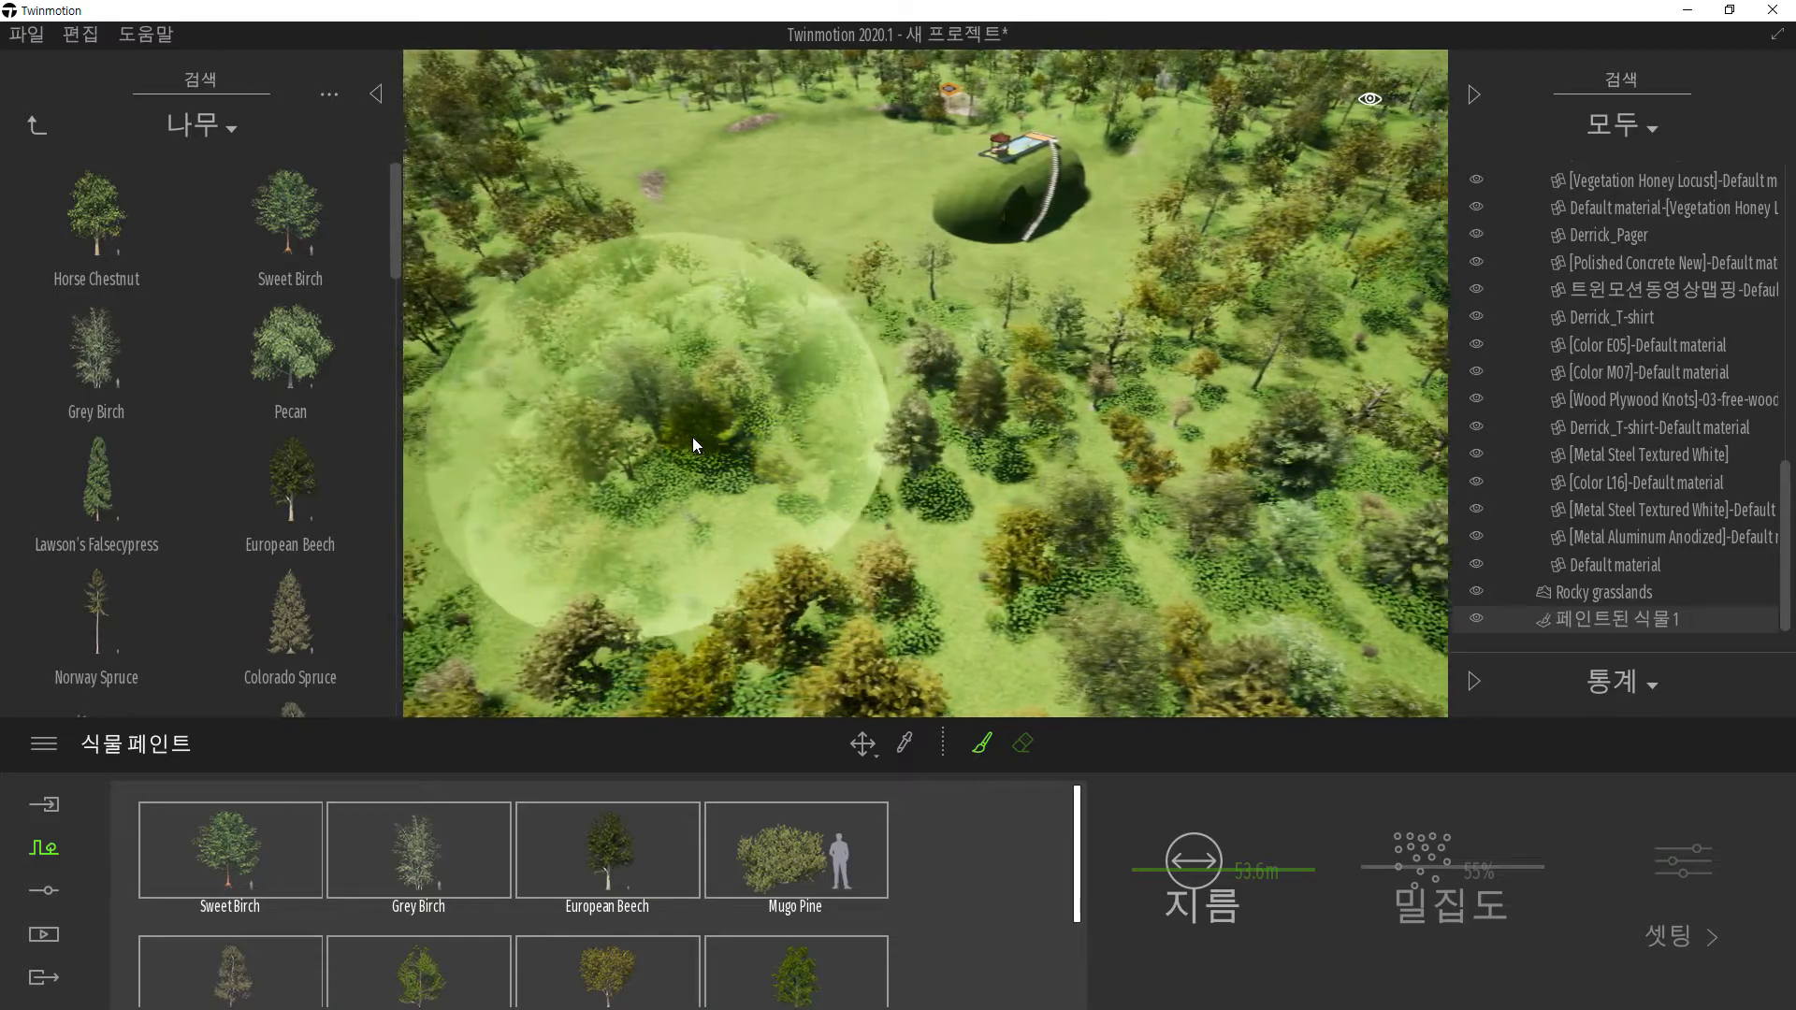
key("a")
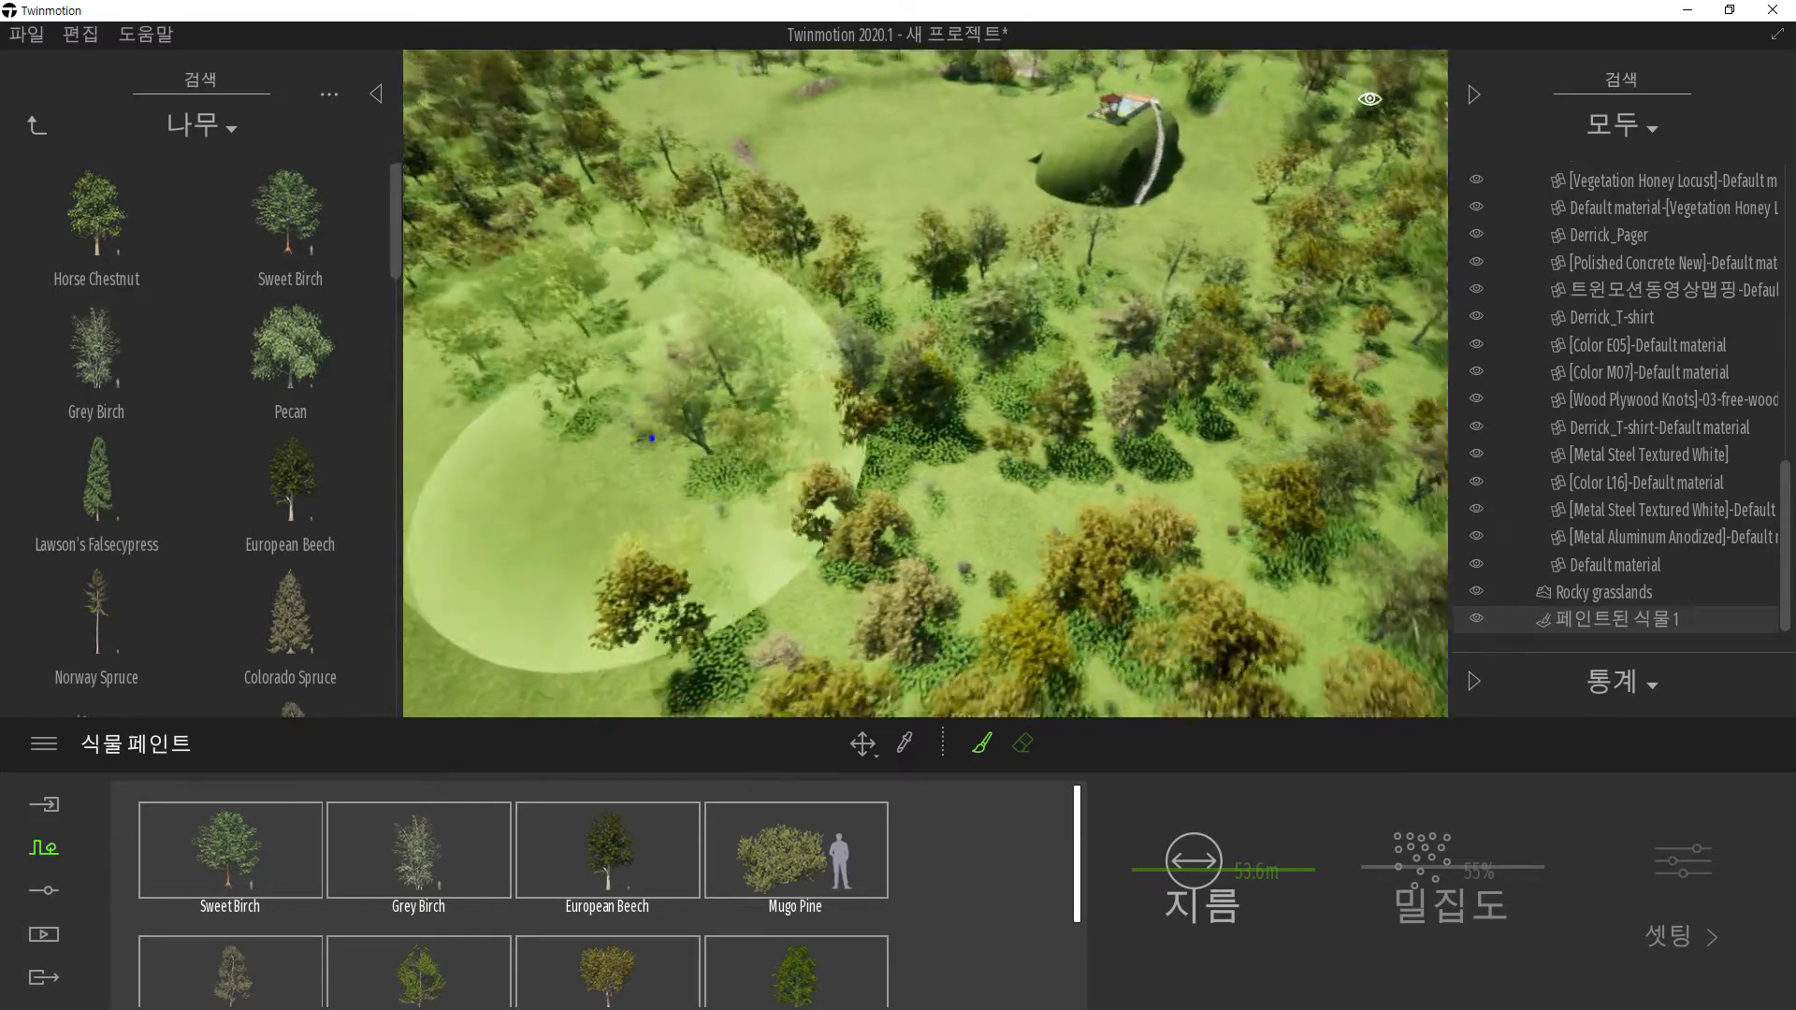
- From a top-down view, paint trees into the bare gaps on both sides of the clearing's edge
right_click_drag(647, 431, 679, 283)
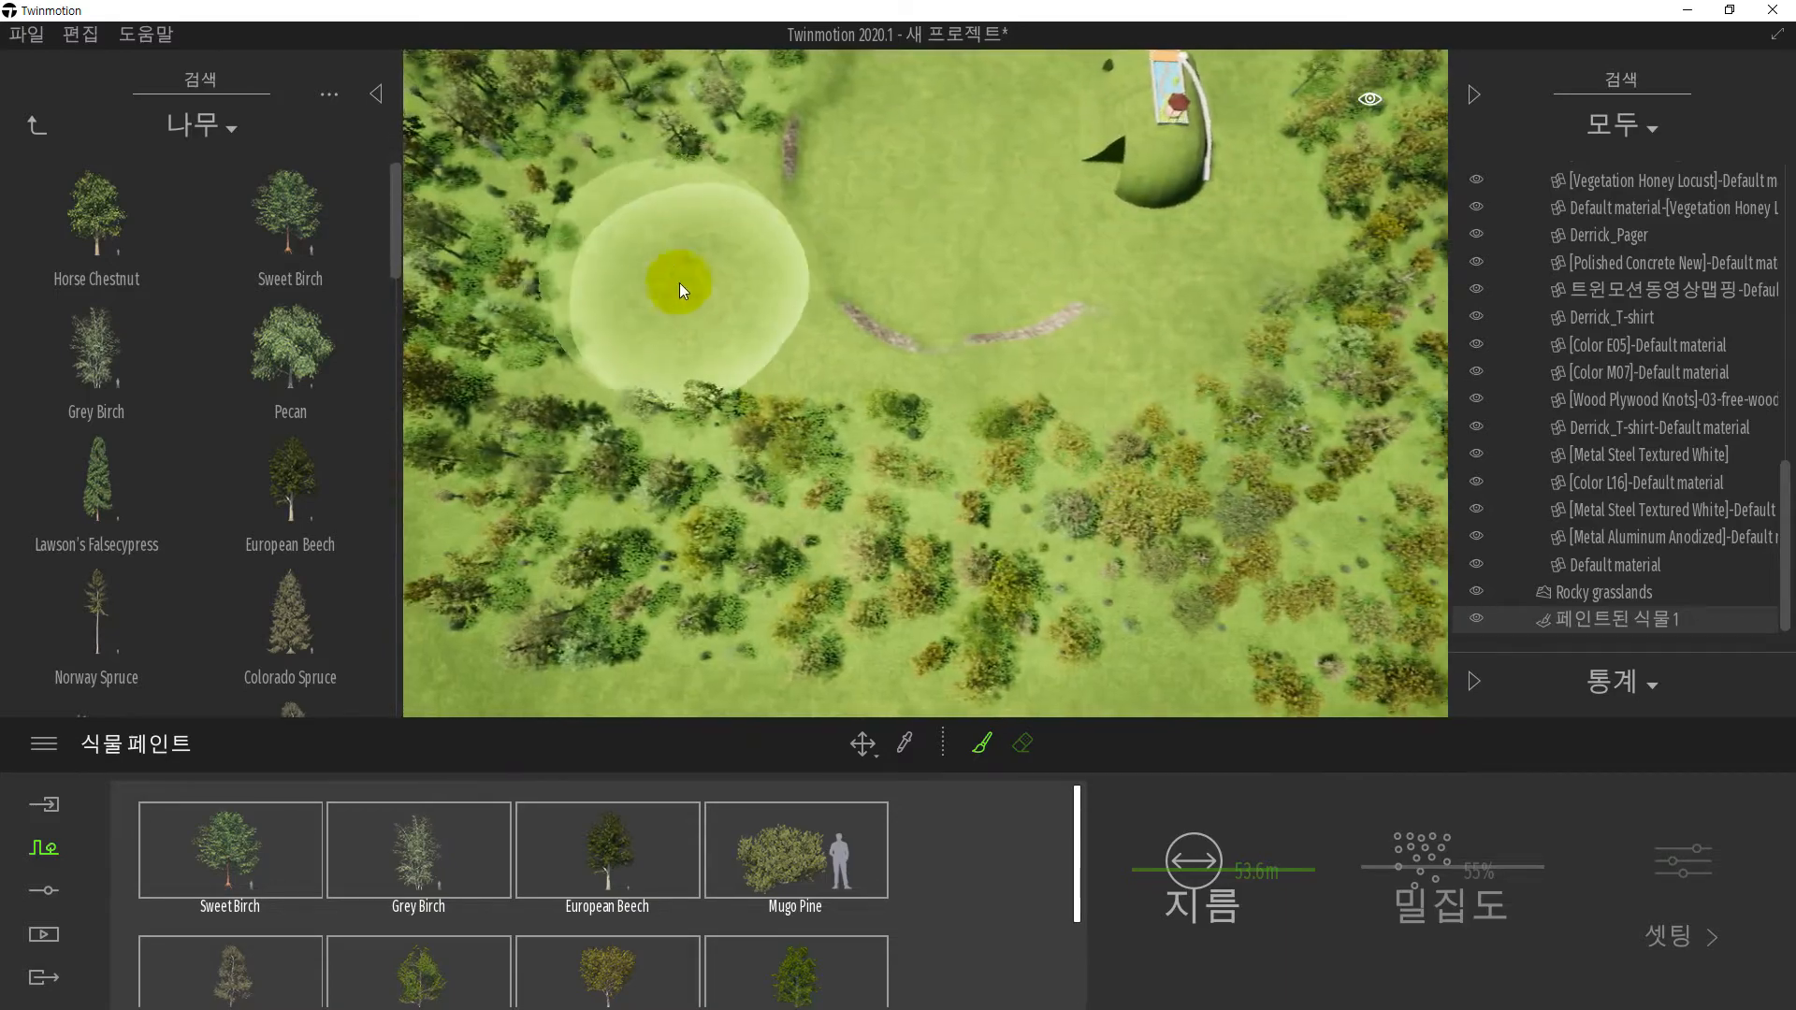
mouse_move(640, 227)
left_mouse_down()
mouse_move(627, 352)
mouse_move(683, 410)
mouse_move(748, 378)
mouse_move(727, 319)
mouse_move(664, 262)
mouse_move(727, 250)
left_mouse_up()
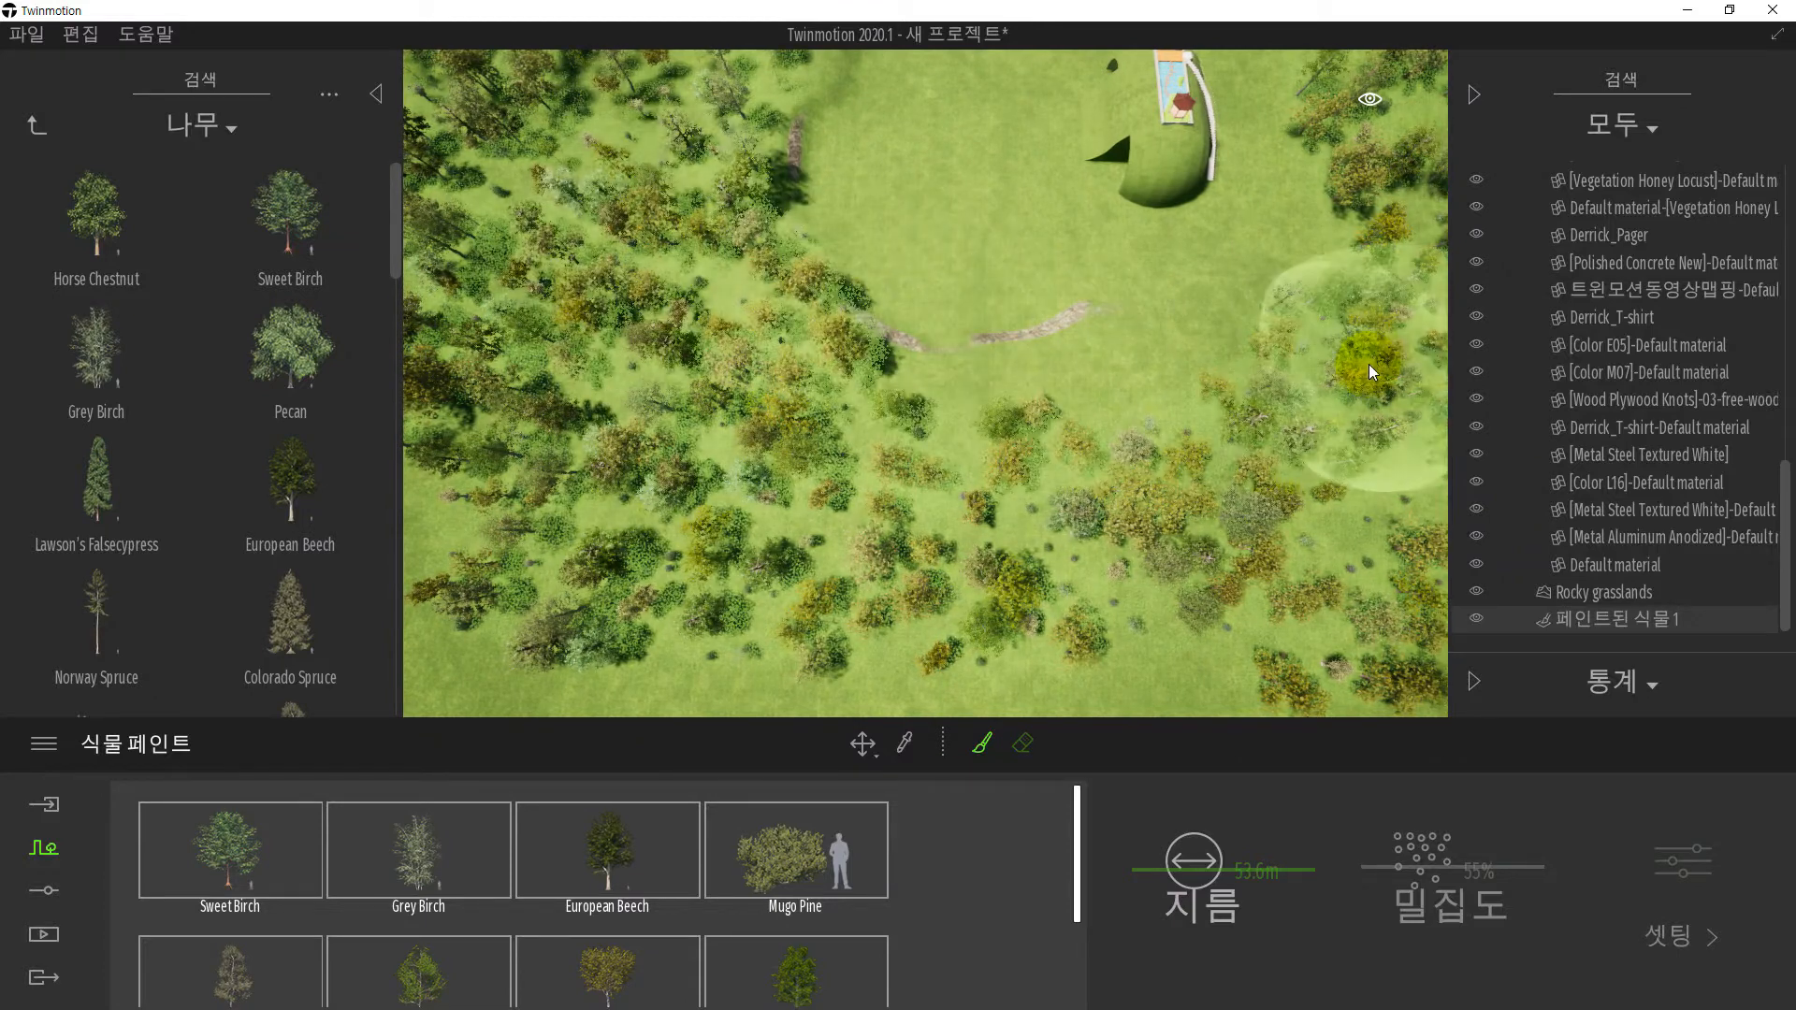
mouse_move(1335, 307)
left_mouse_down()
mouse_move(1220, 383)
mouse_move(1278, 322)
mouse_move(1085, 346)
mouse_move(1057, 318)
left_mouse_up()
key("s")
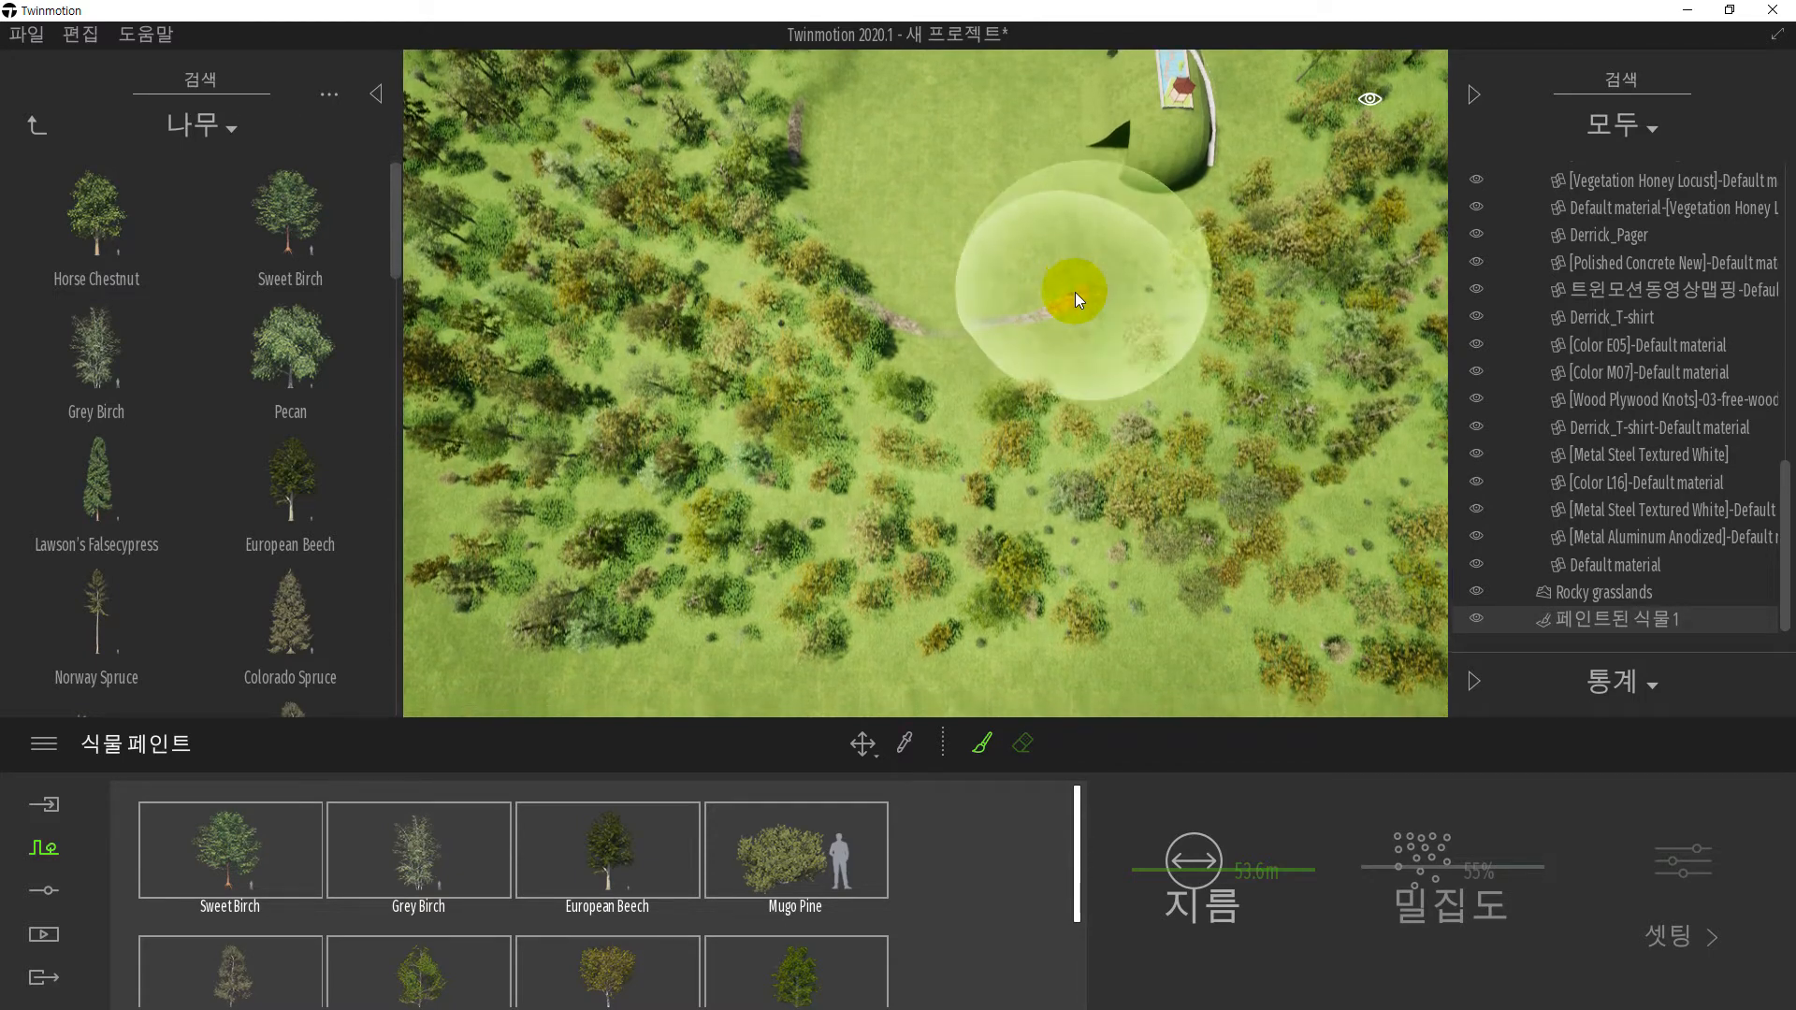
- Paint trees around the pool end of the house and along the stairway side, keeping the clearing open
key("w")
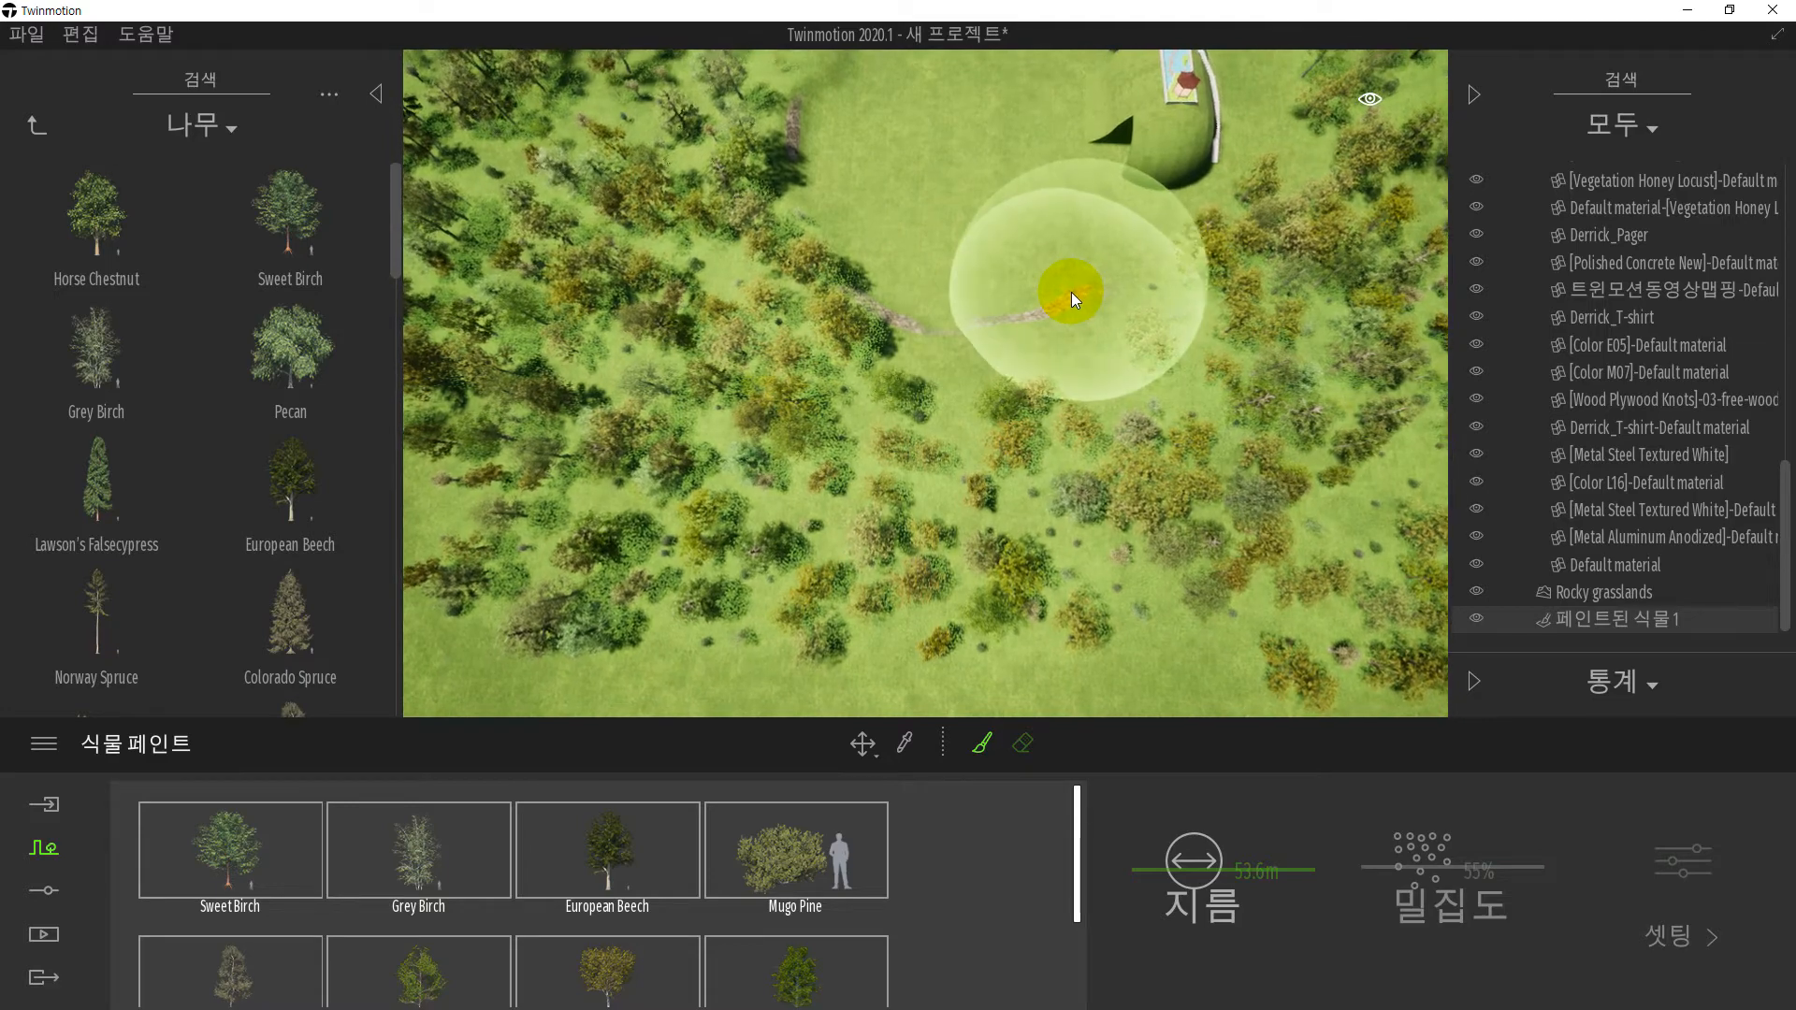
key("w")
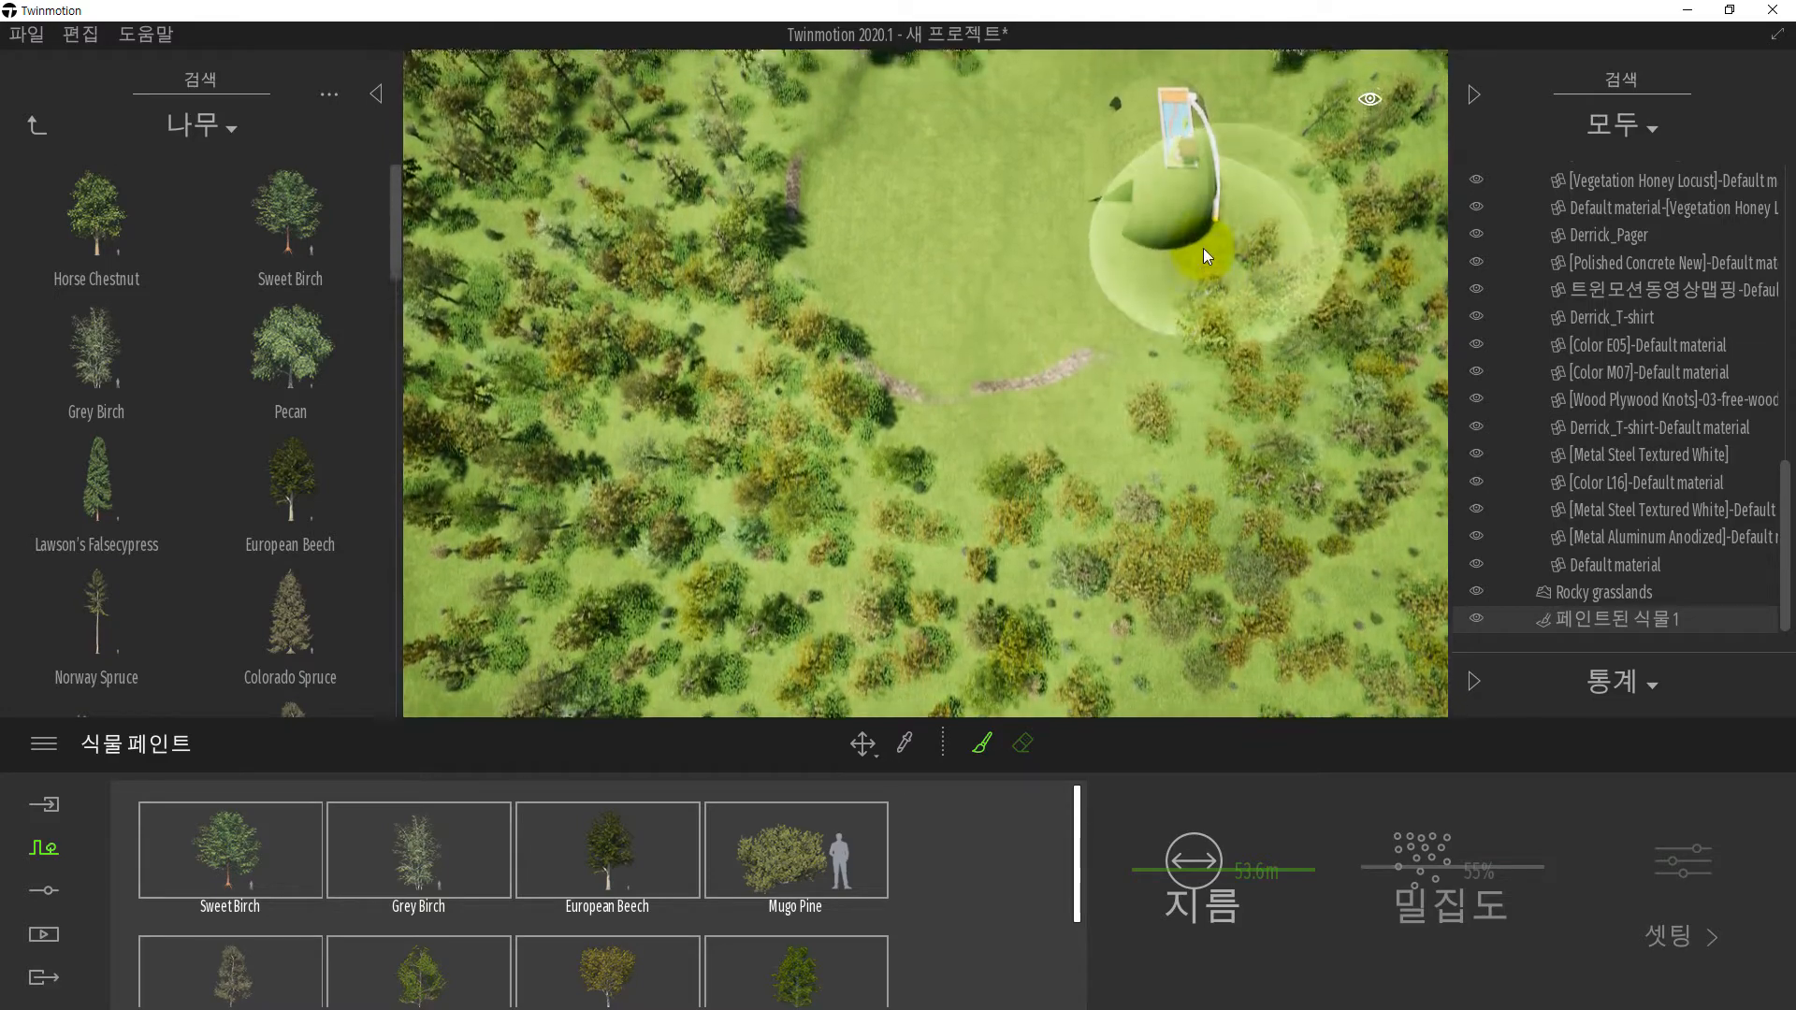
key("w")
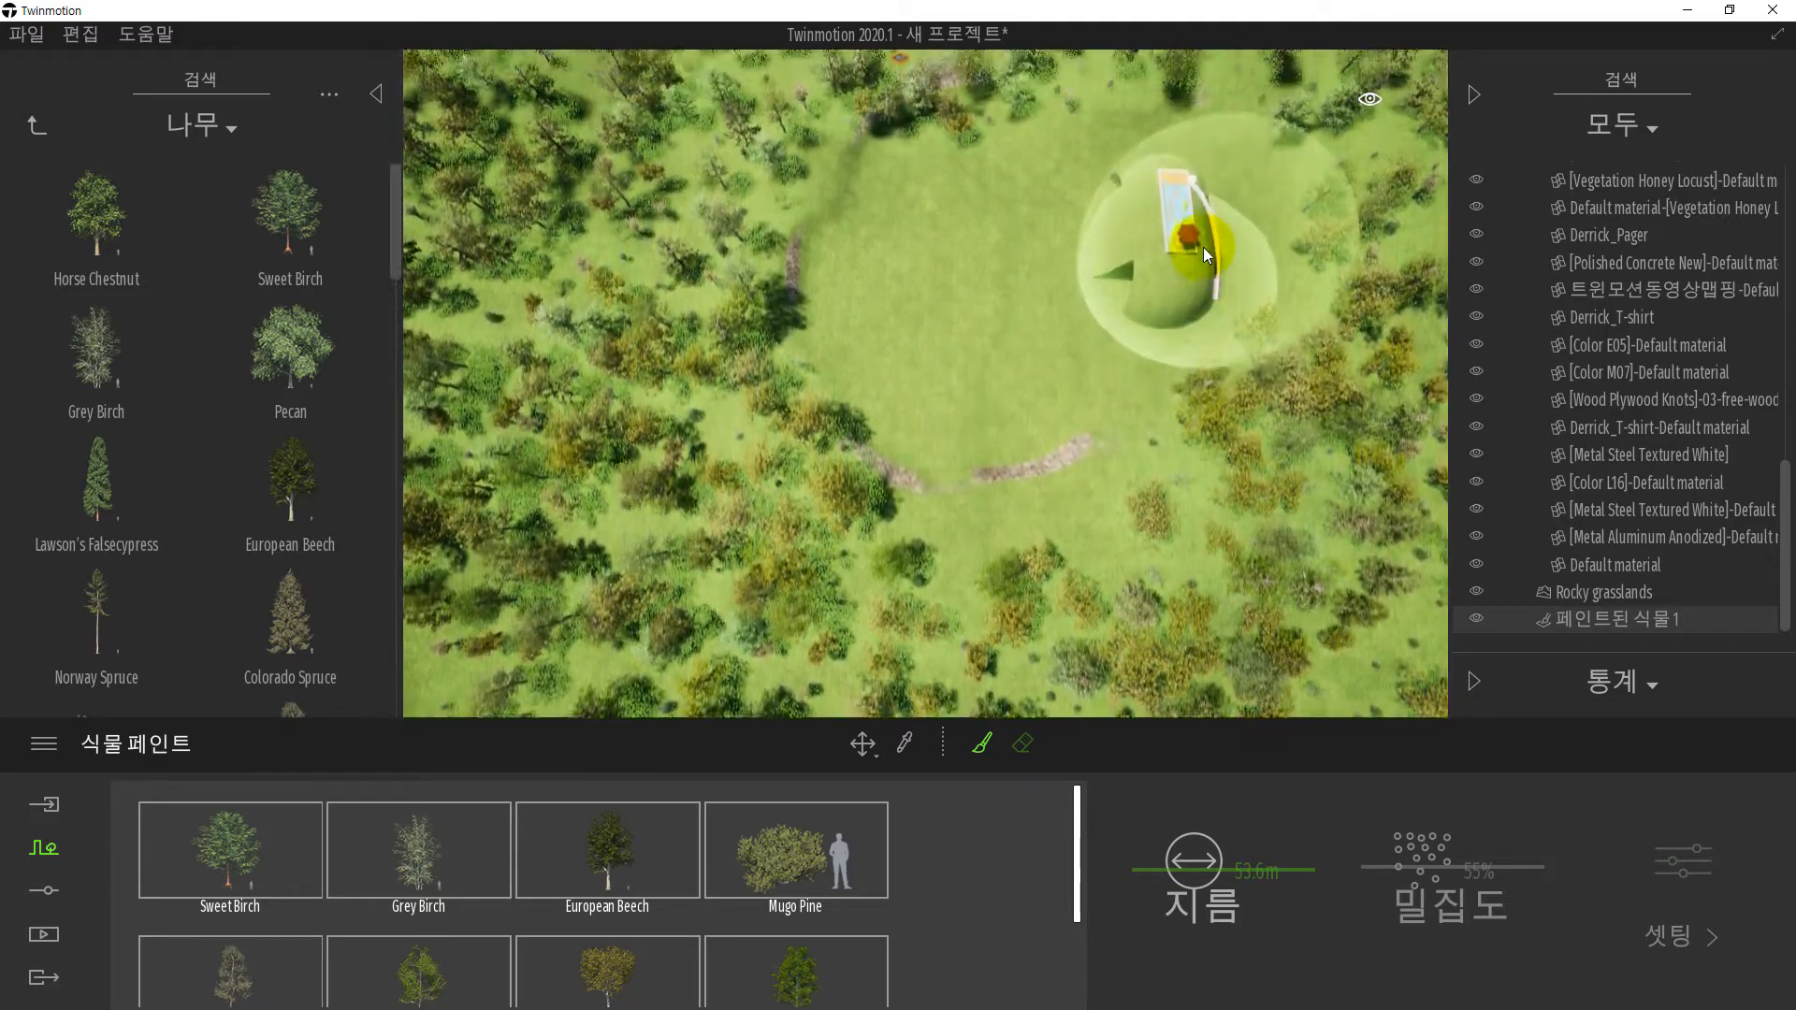
key("w")
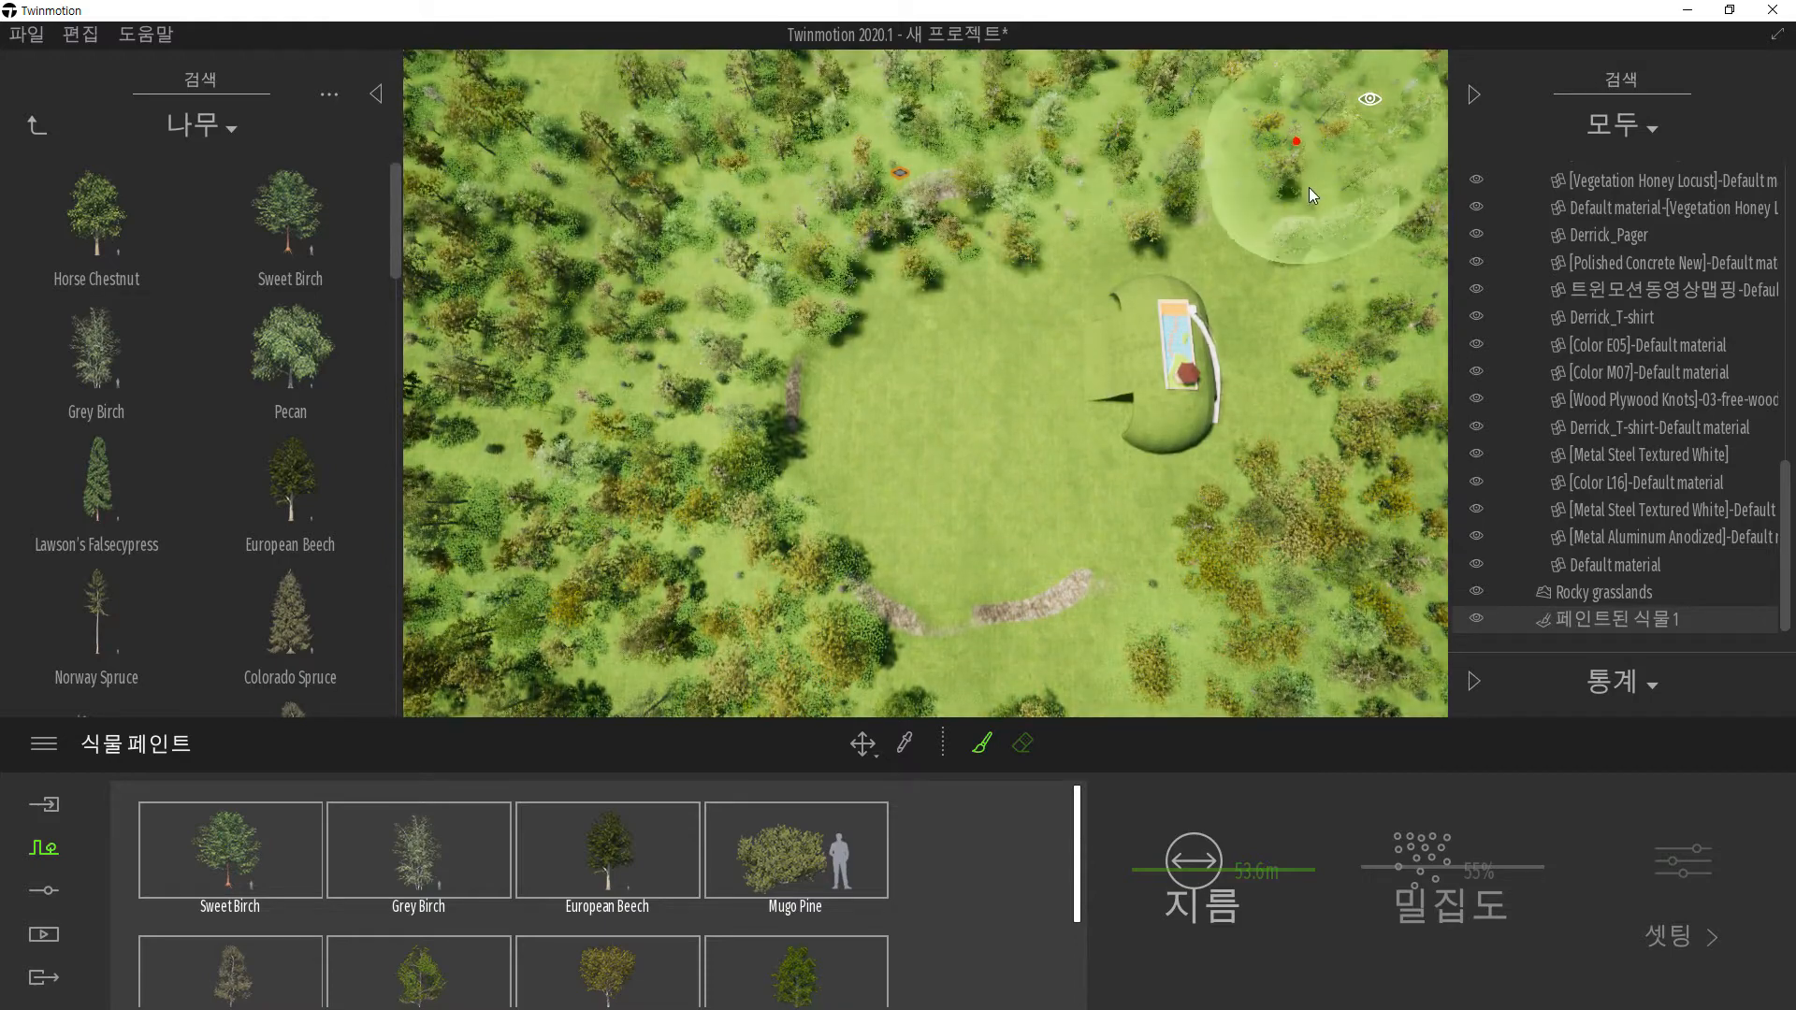
mouse_move(1327, 232)
left_mouse_down()
mouse_move(1214, 136)
mouse_move(710, 183)
mouse_move(503, 345)
mouse_move(684, 505)
mouse_move(884, 541)
mouse_move(911, 574)
mouse_move(962, 569)
left_mouse_up()
middle_click_drag(962, 564, 954, 552)
mouse_move(954, 552)
left_mouse_down()
mouse_move(821, 292)
mouse_move(845, 374)
mouse_move(821, 336)
mouse_move(1010, 718)
left_mouse_up()
- Flatten a strip of the Rocky grasslands terrain from the clearing into the woodland with a 13 m diameter sculpting brush
left_click(862, 743)
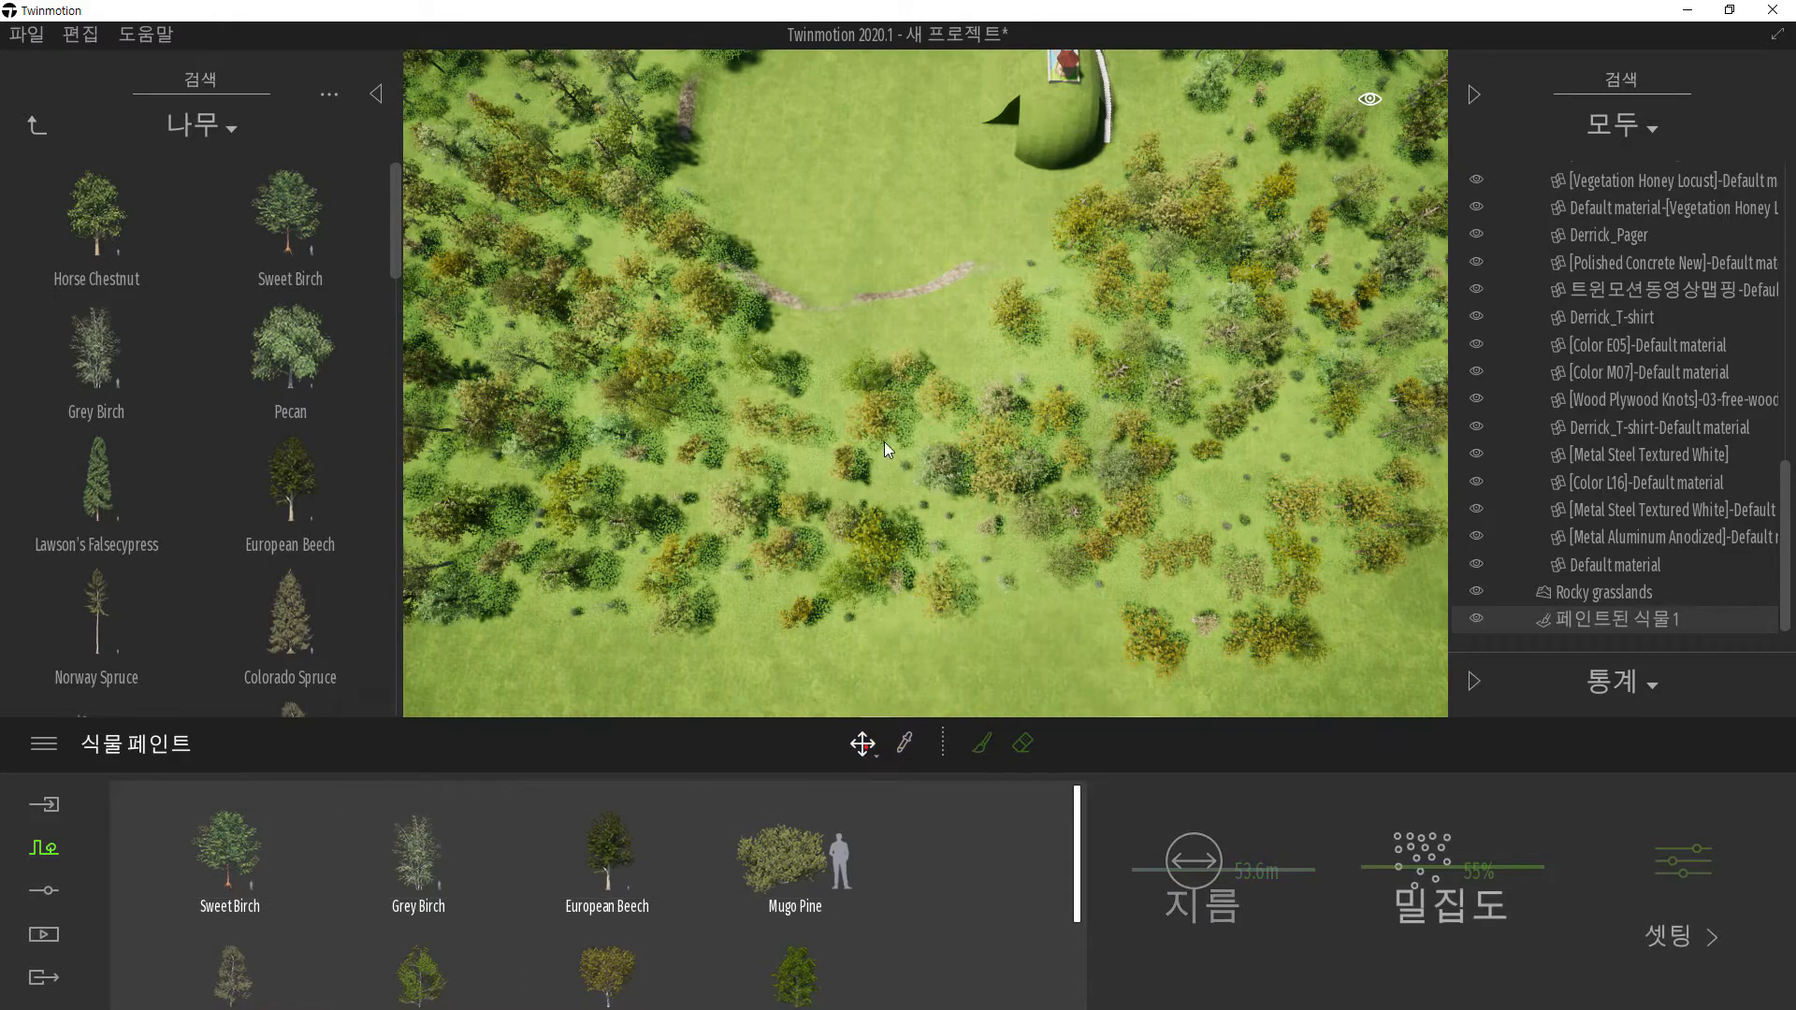
left_click(828, 279)
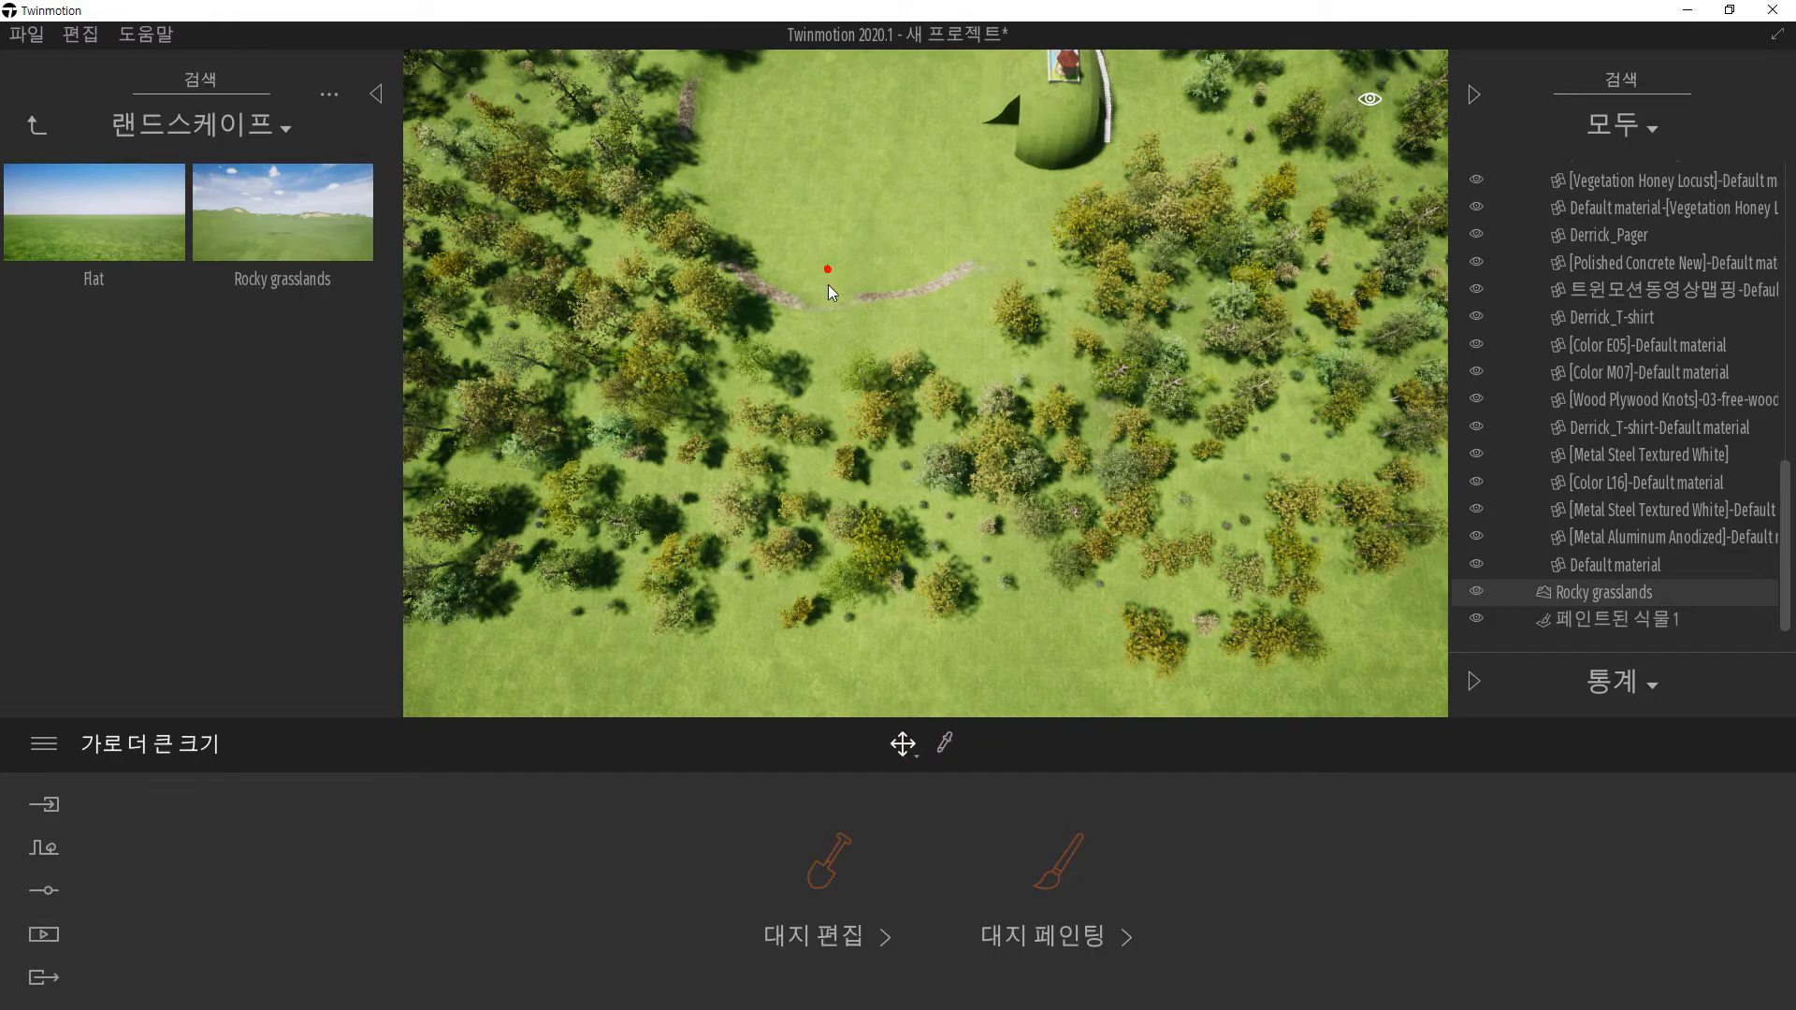
left_click(824, 881)
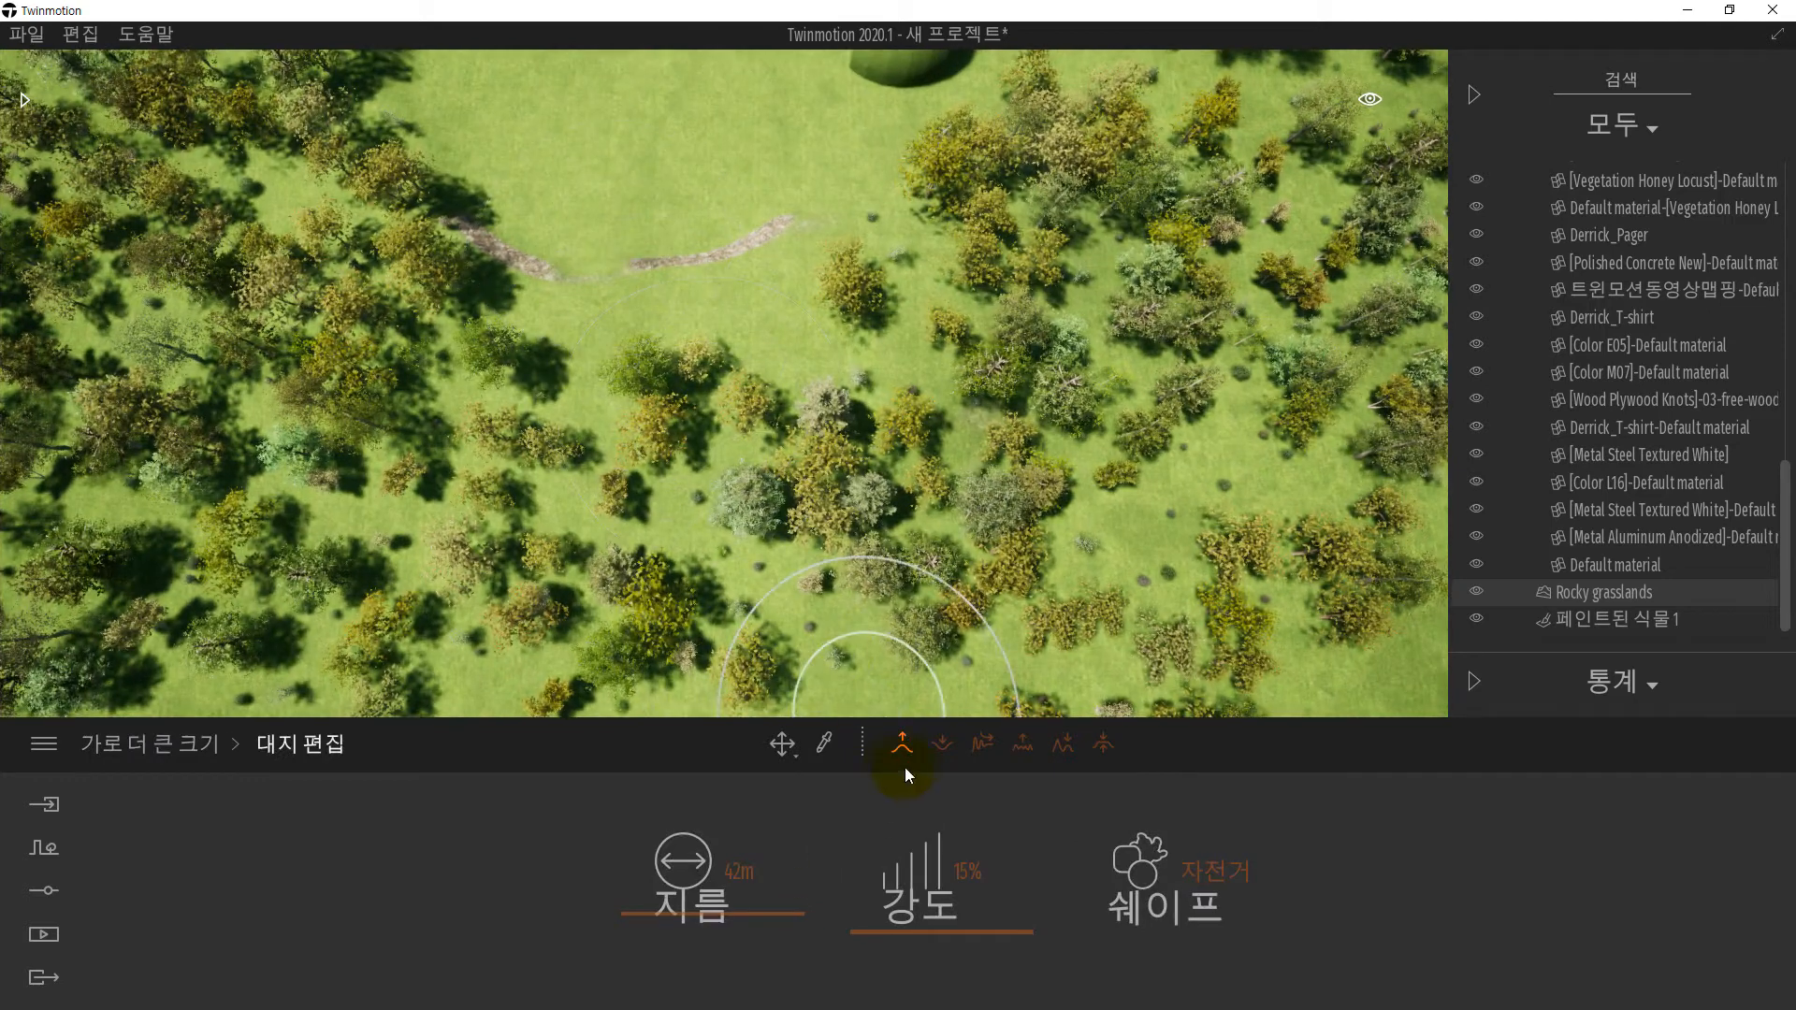
left_click_drag(677, 915, 677, 945)
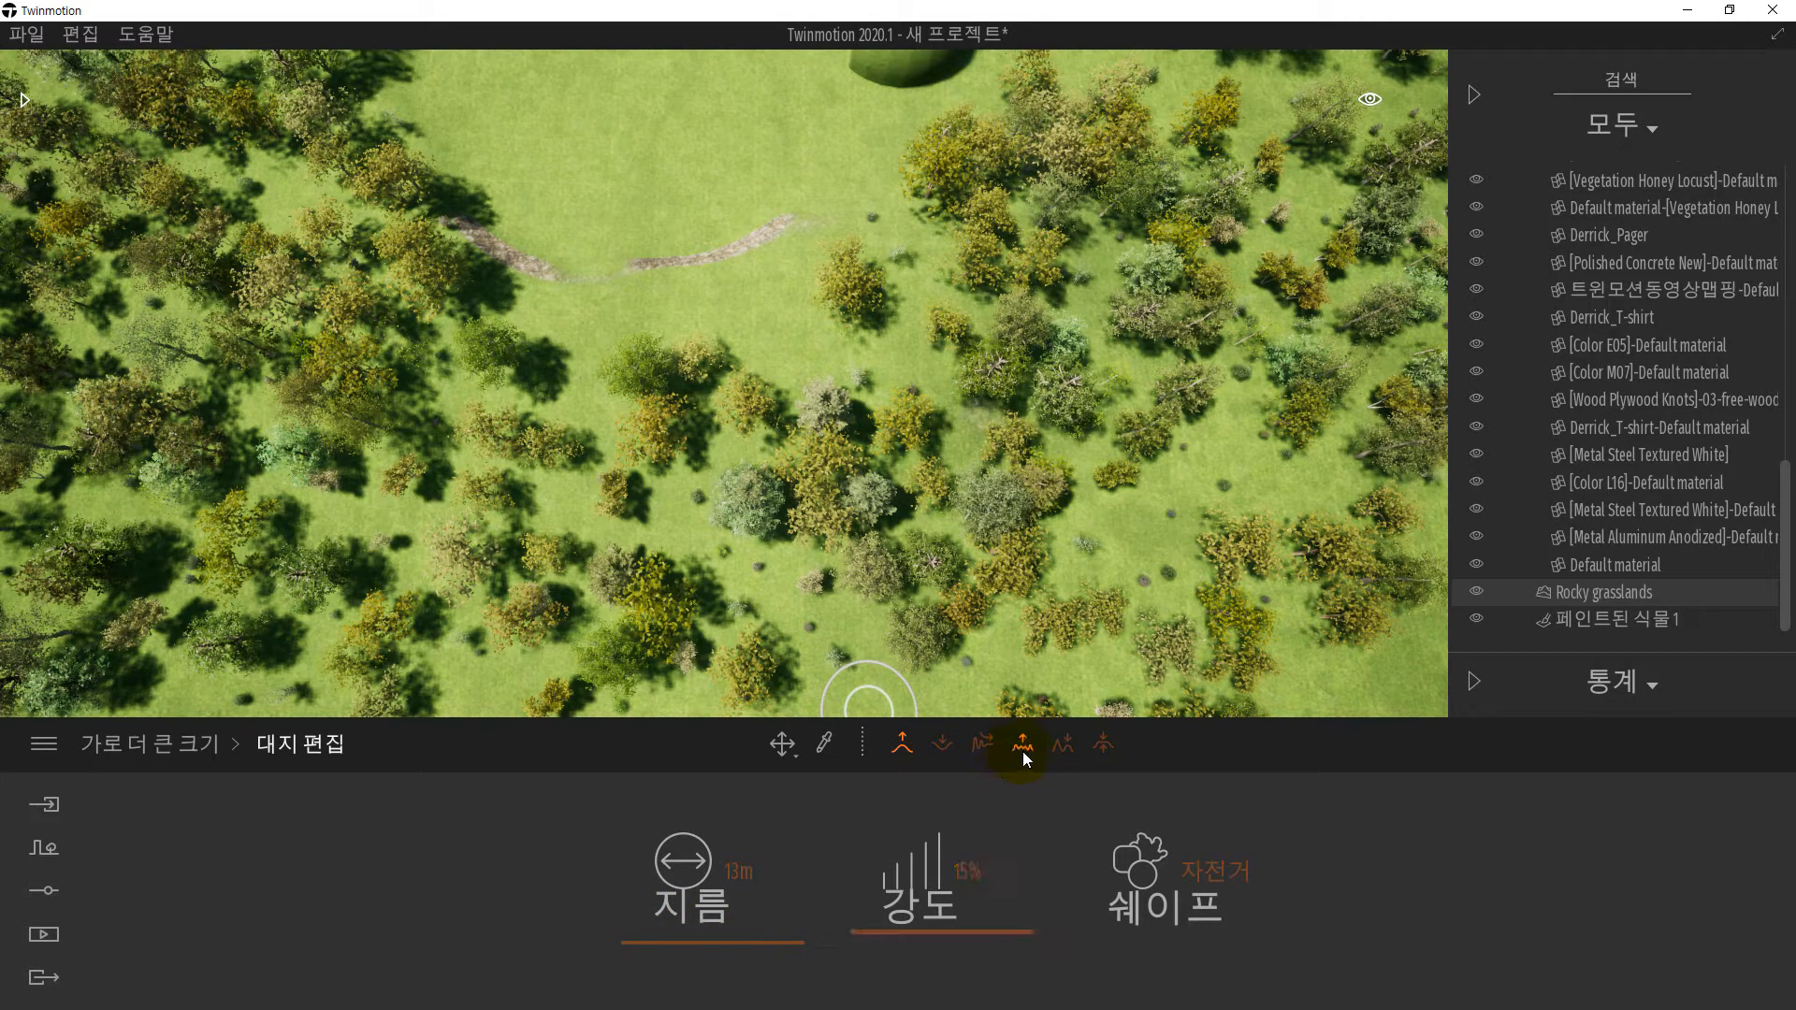
left_click(1102, 745)
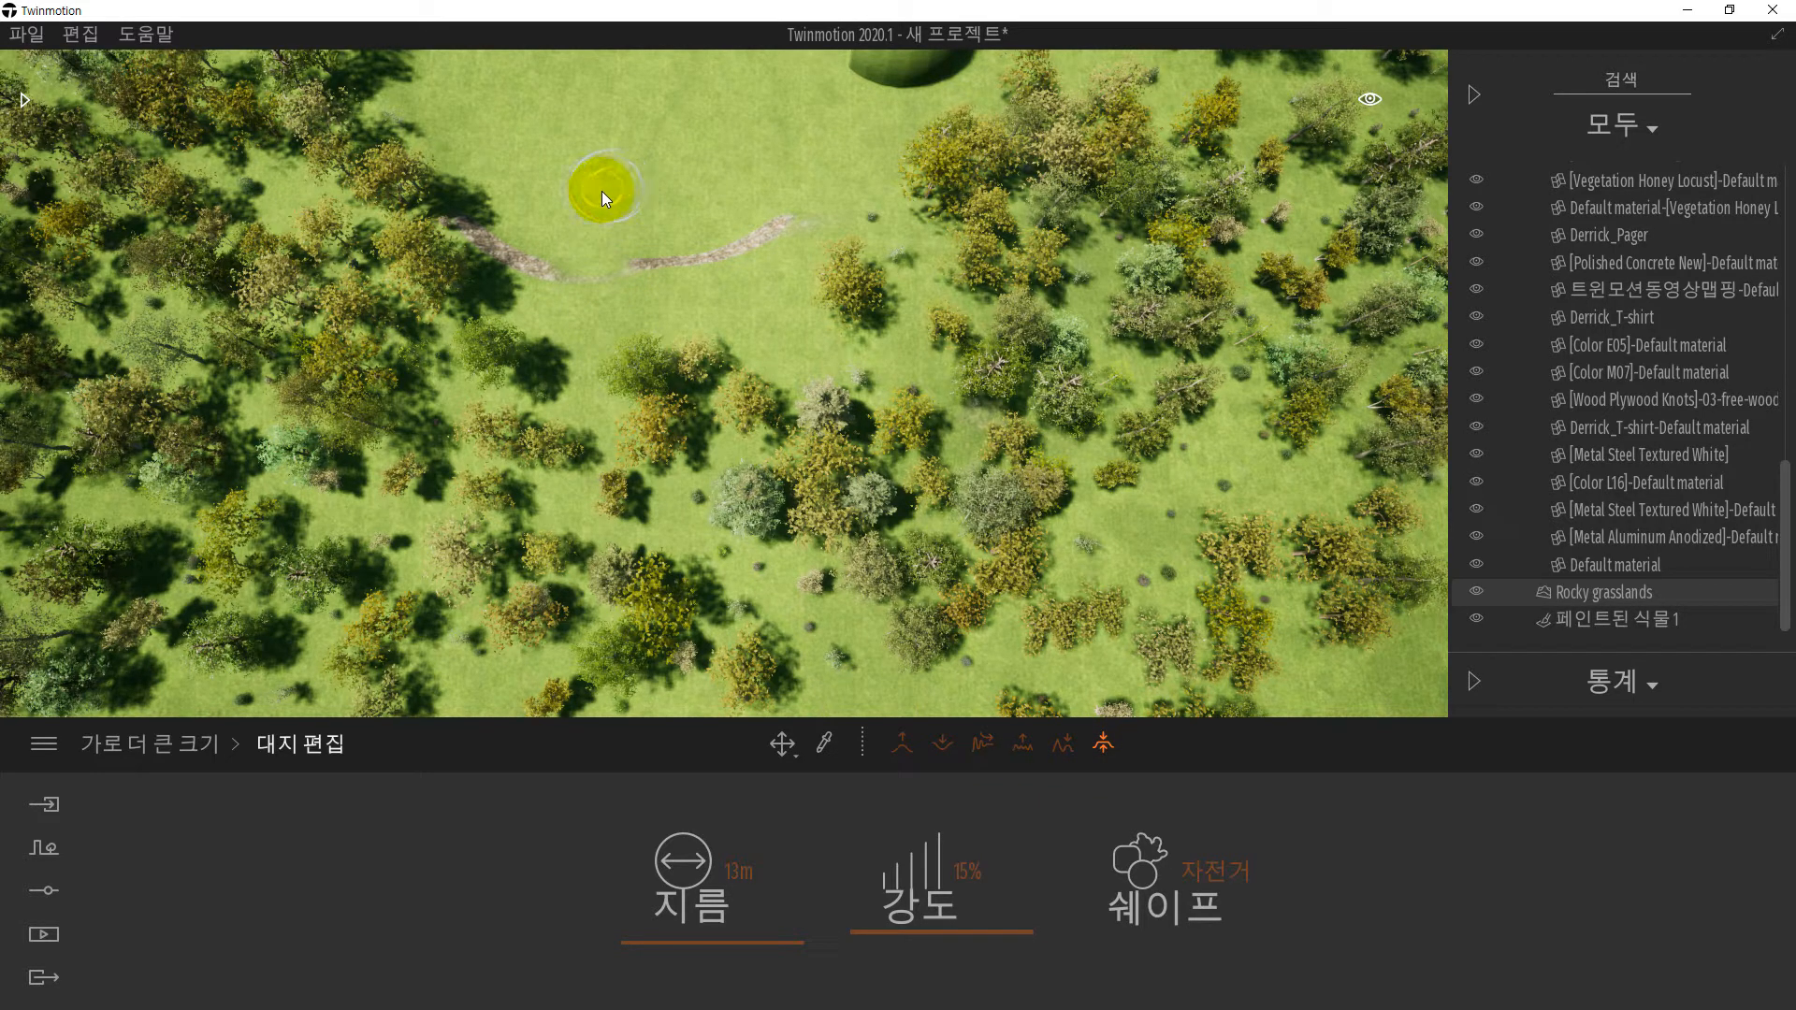
left_click_drag(603, 192, 600, 199)
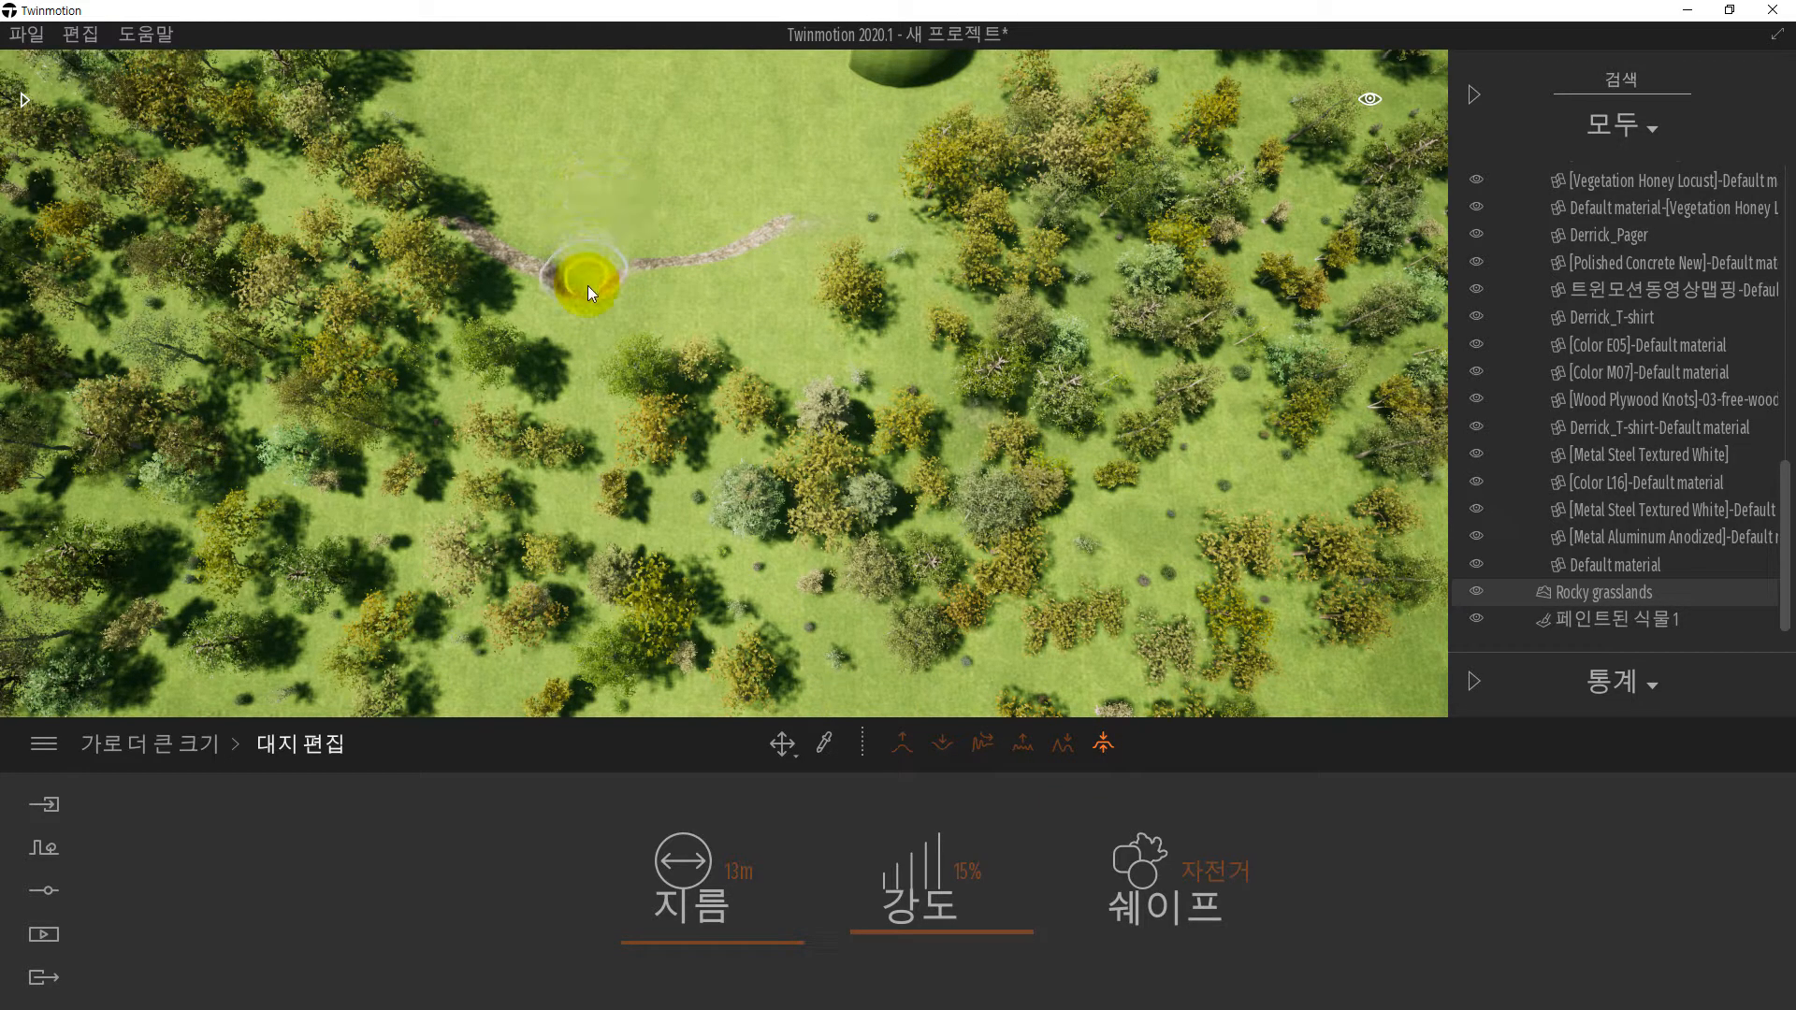
left_click_drag(597, 348, 602, 425)
mouse_move(577, 515)
left_mouse_down()
mouse_move(487, 631)
mouse_move(417, 678)
mouse_move(551, 546)
left_mouse_up()
- Extend the flattened strip through the trees to the open grass beyond the woodland
middle_click_drag(552, 546, 561, 514)
key("w")
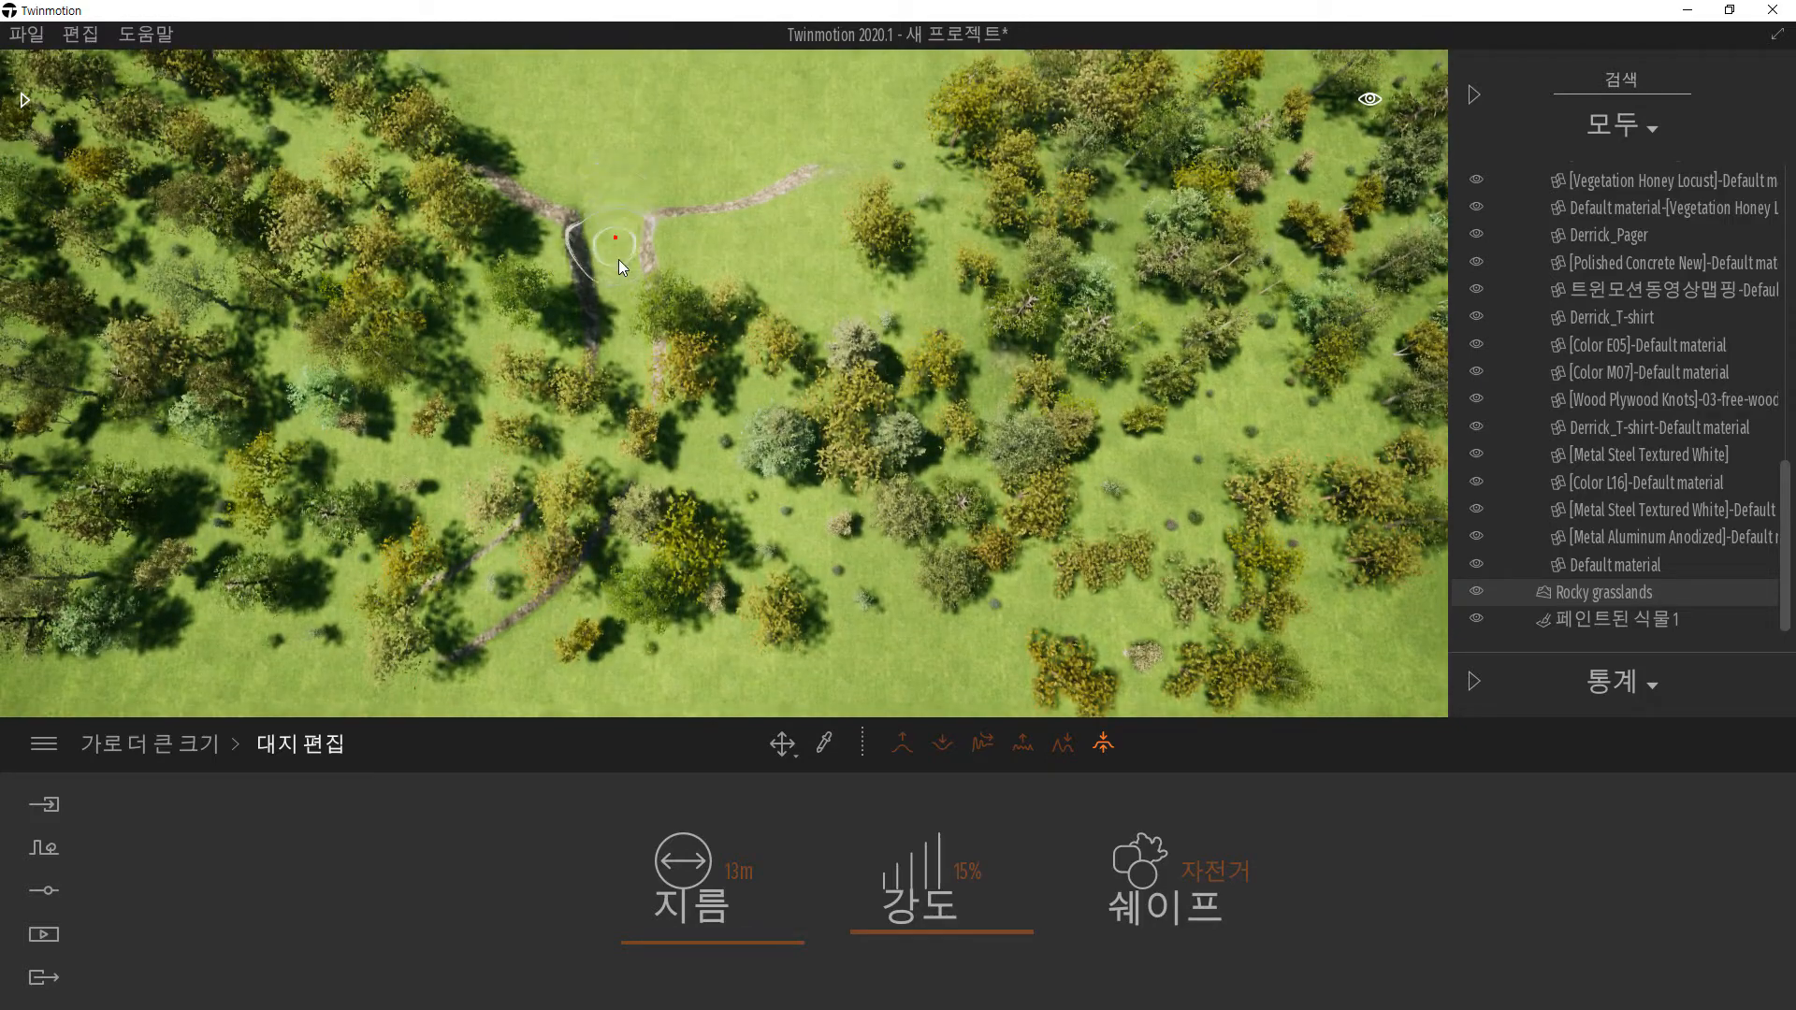
mouse_move(604, 496)
left_mouse_down()
mouse_move(489, 640)
mouse_move(335, 710)
left_mouse_up()
right_click_drag(553, 573, 545, 561)
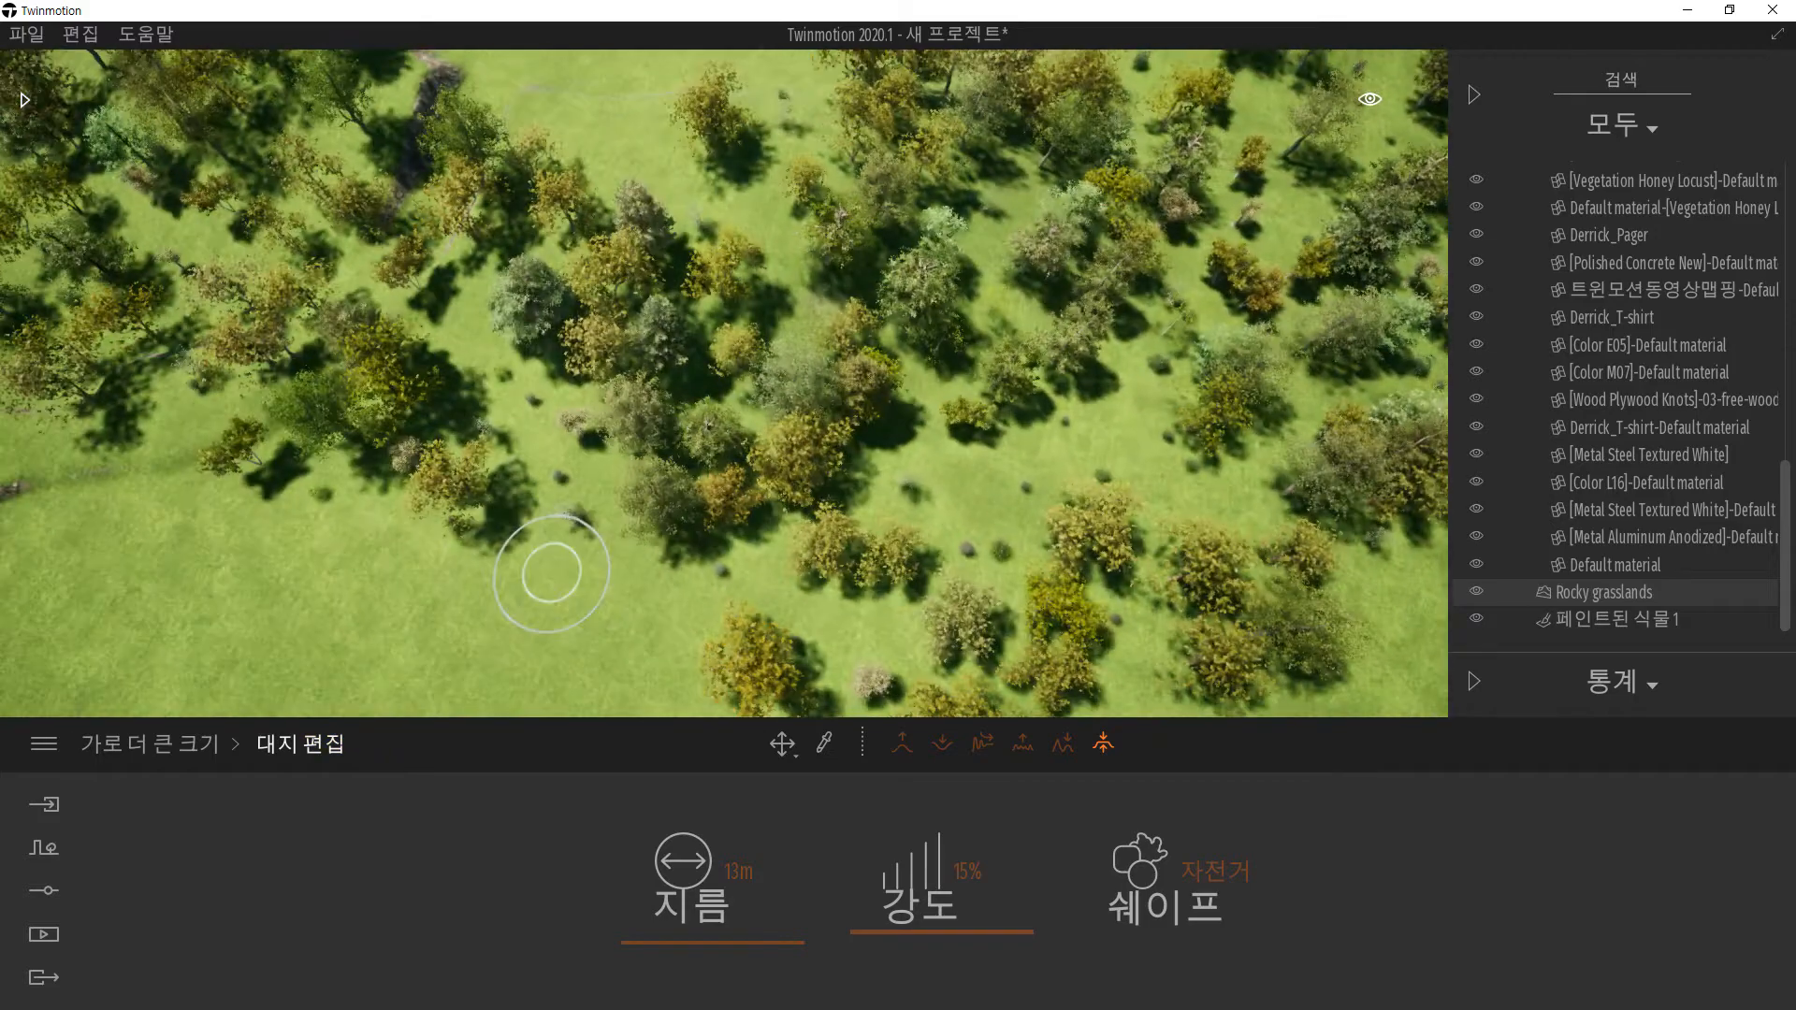
left_click_drag(492, 509, 489, 505)
middle_click_drag(490, 510, 491, 506)
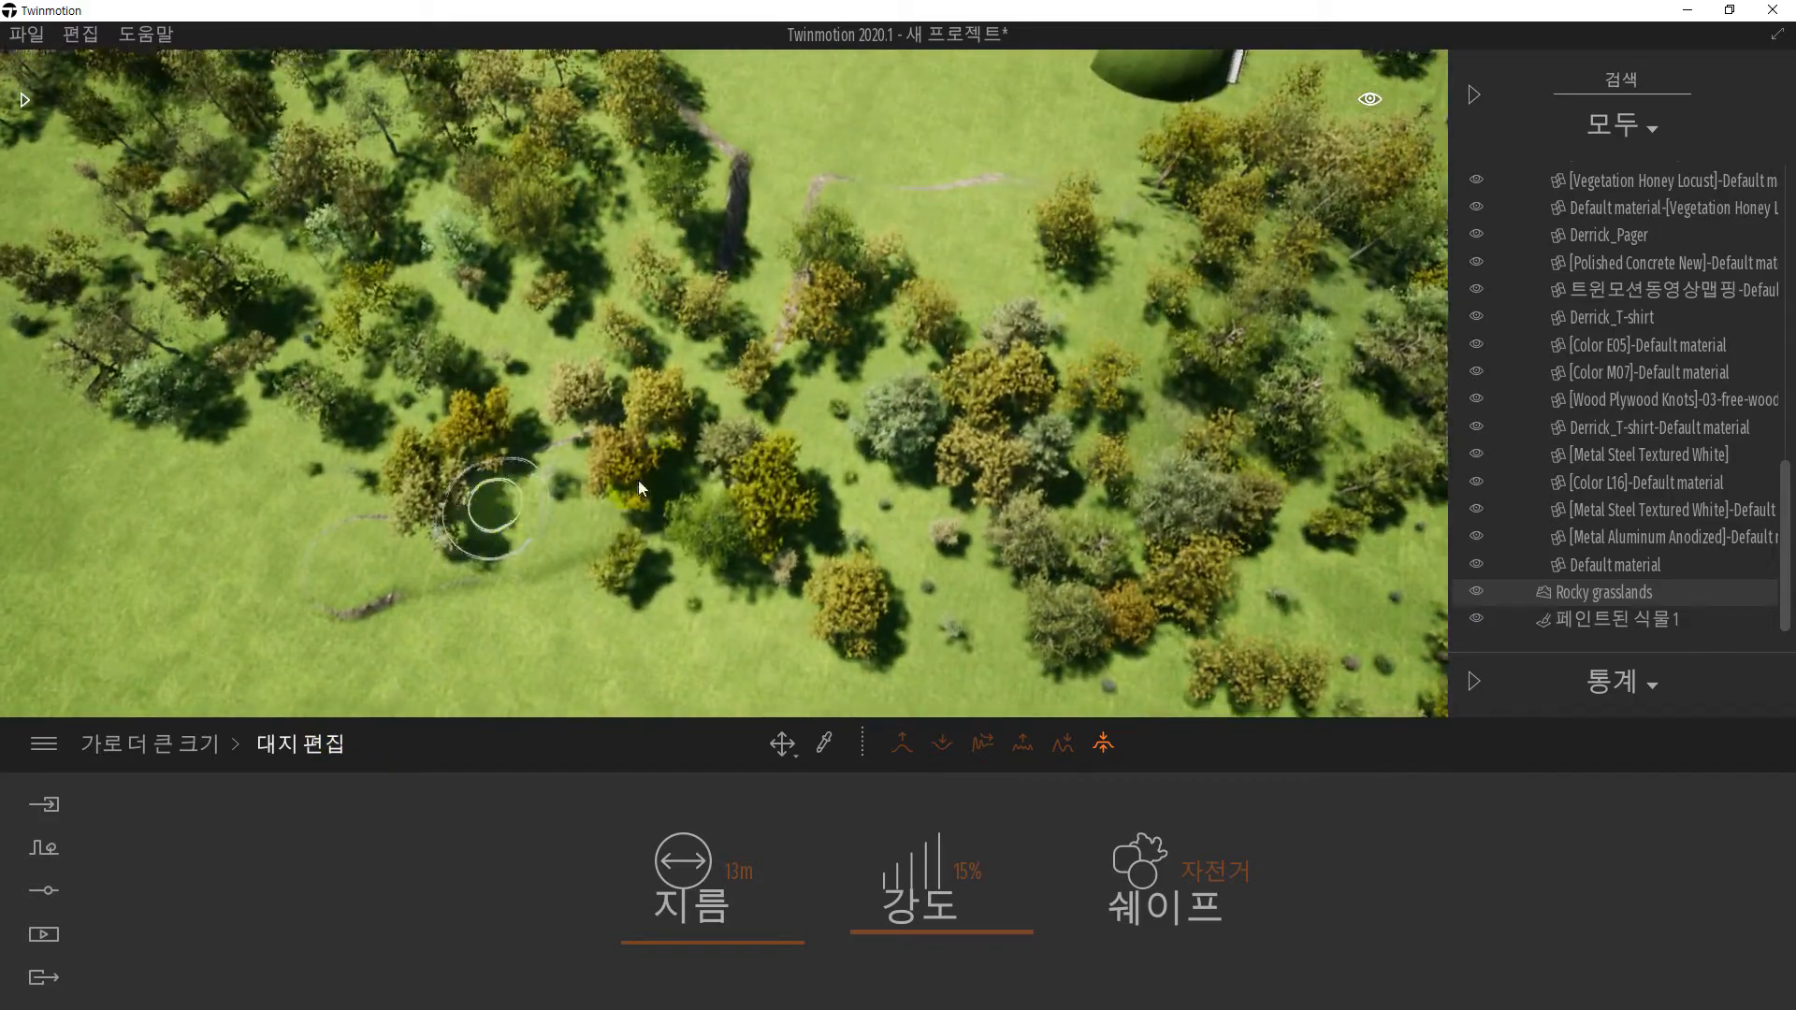
middle_click_drag(638, 480, 715, 377)
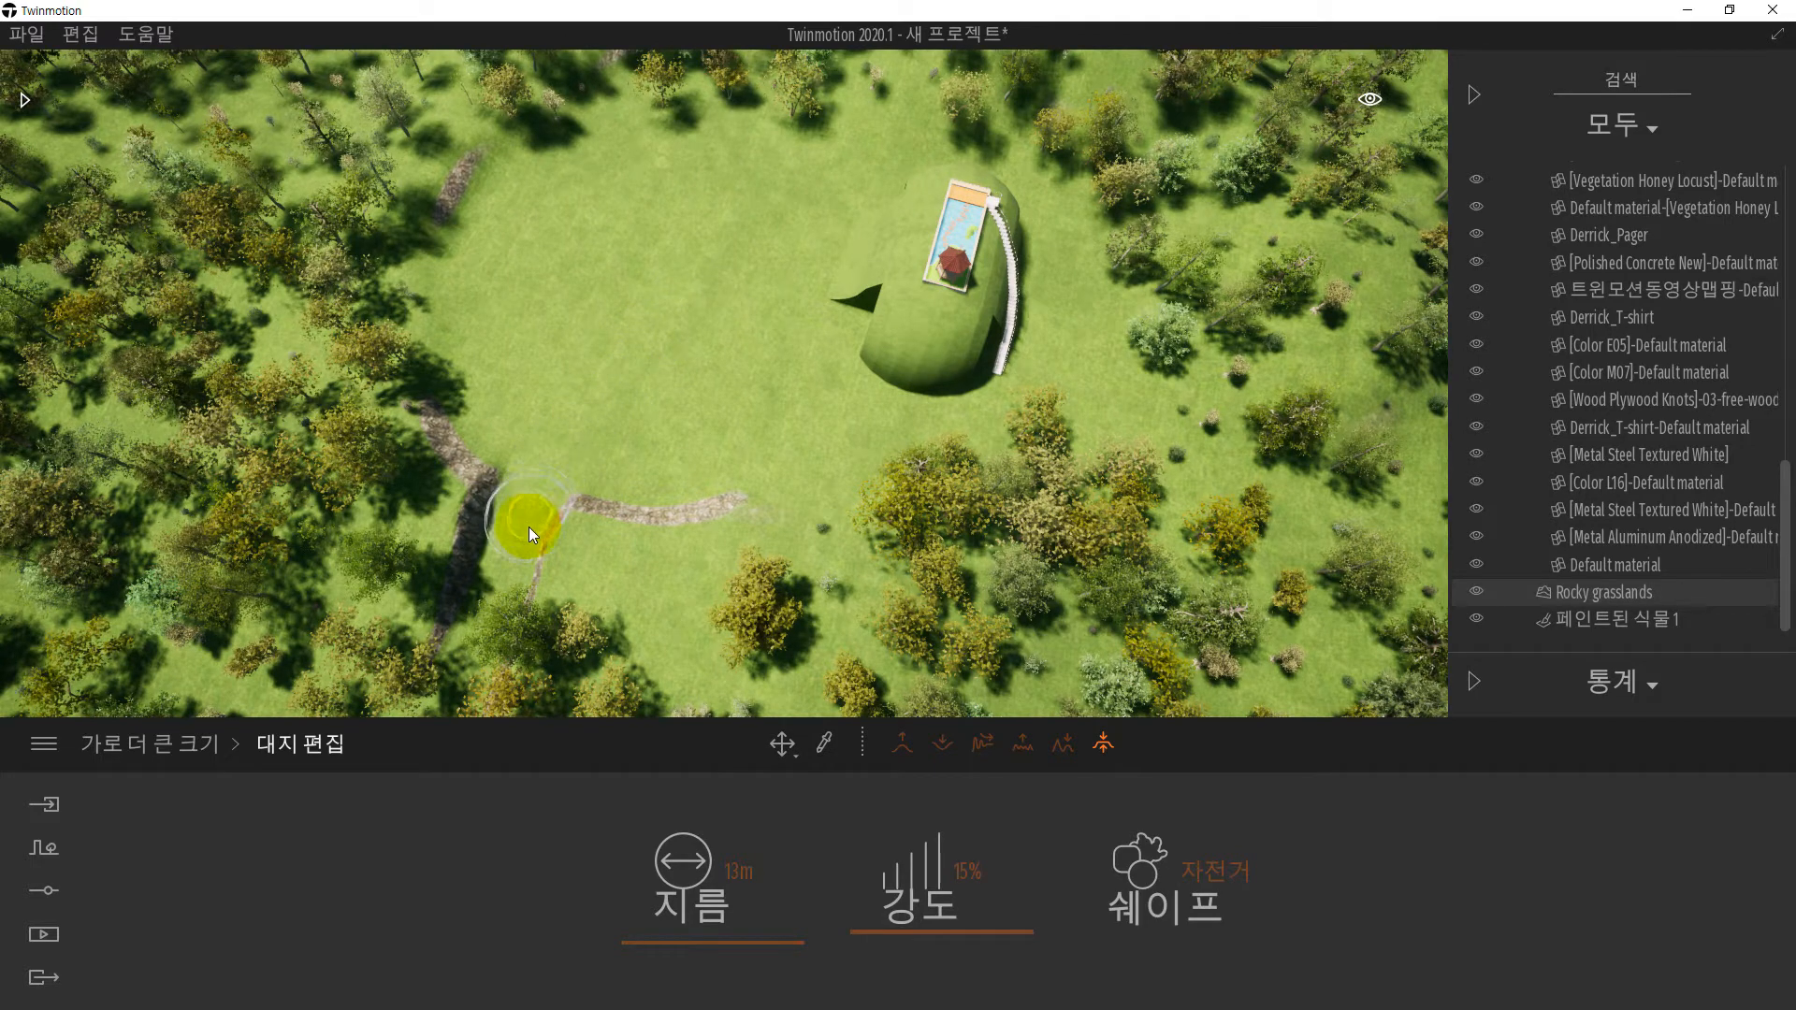
middle_click_drag(526, 510, 523, 530)
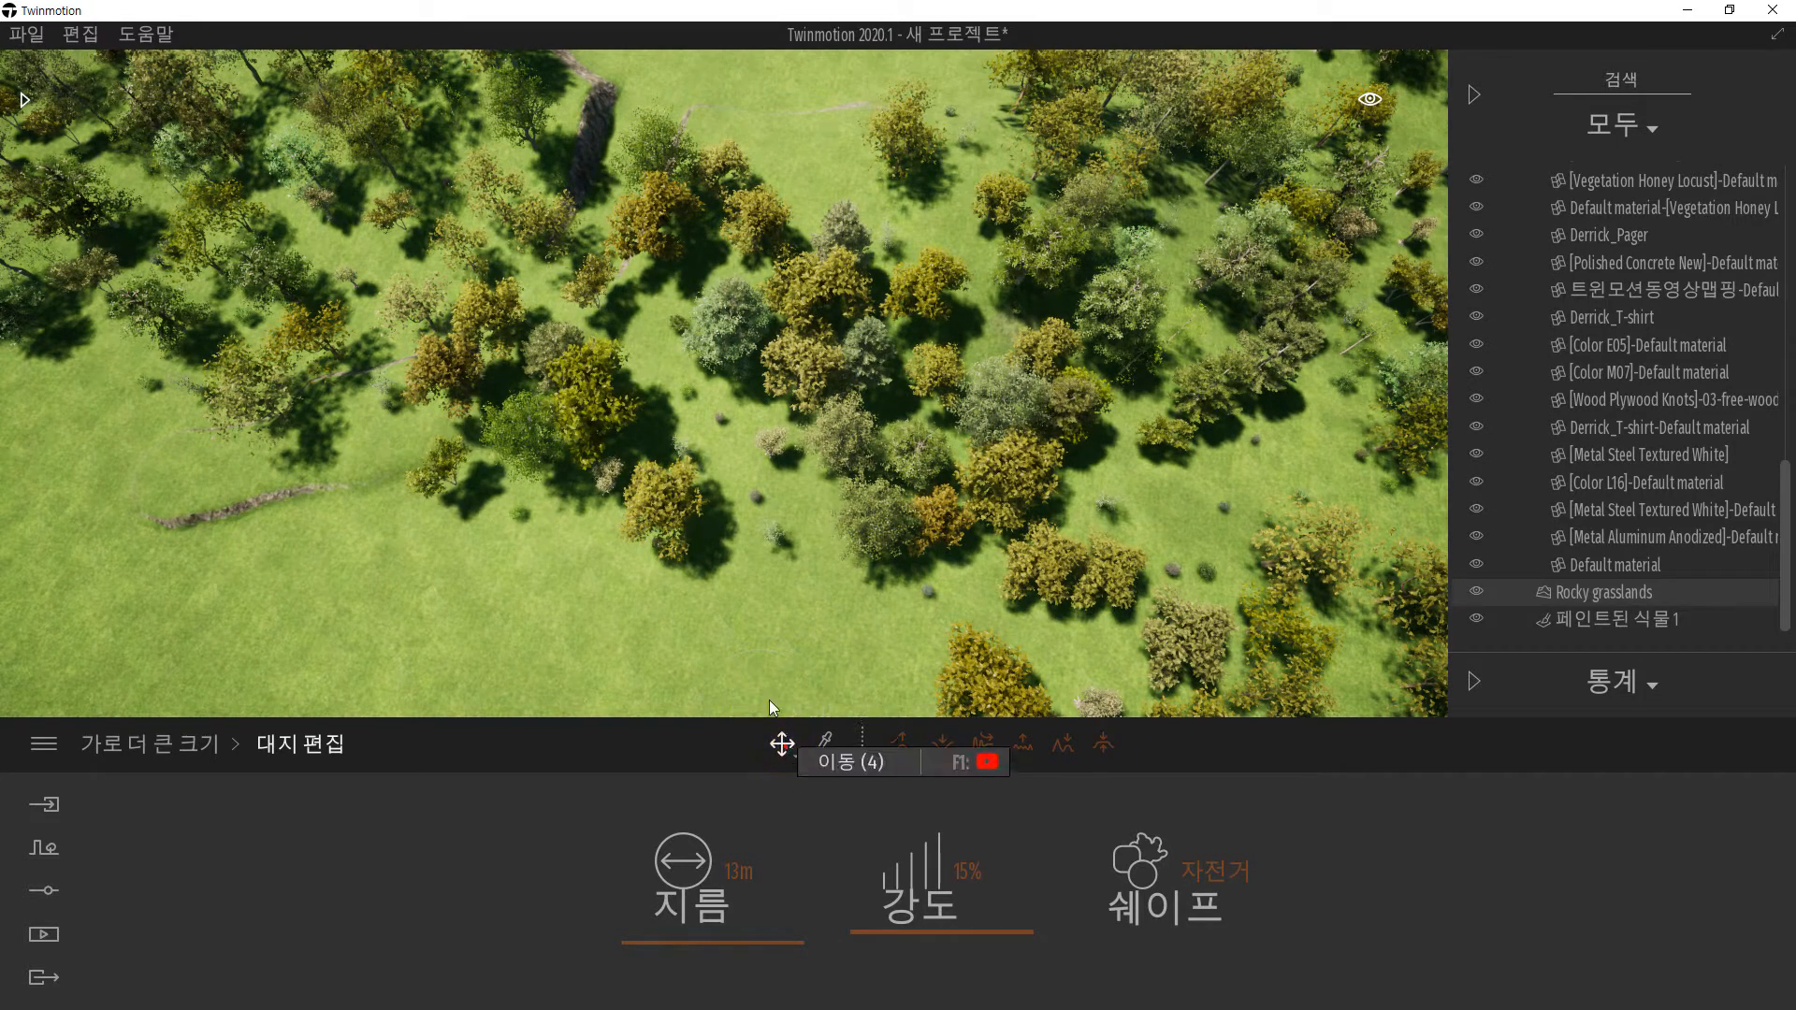
- Try to erase painted trees with an adjusted eraser diameter, and close the crash report without sending it
left_click(649, 228)
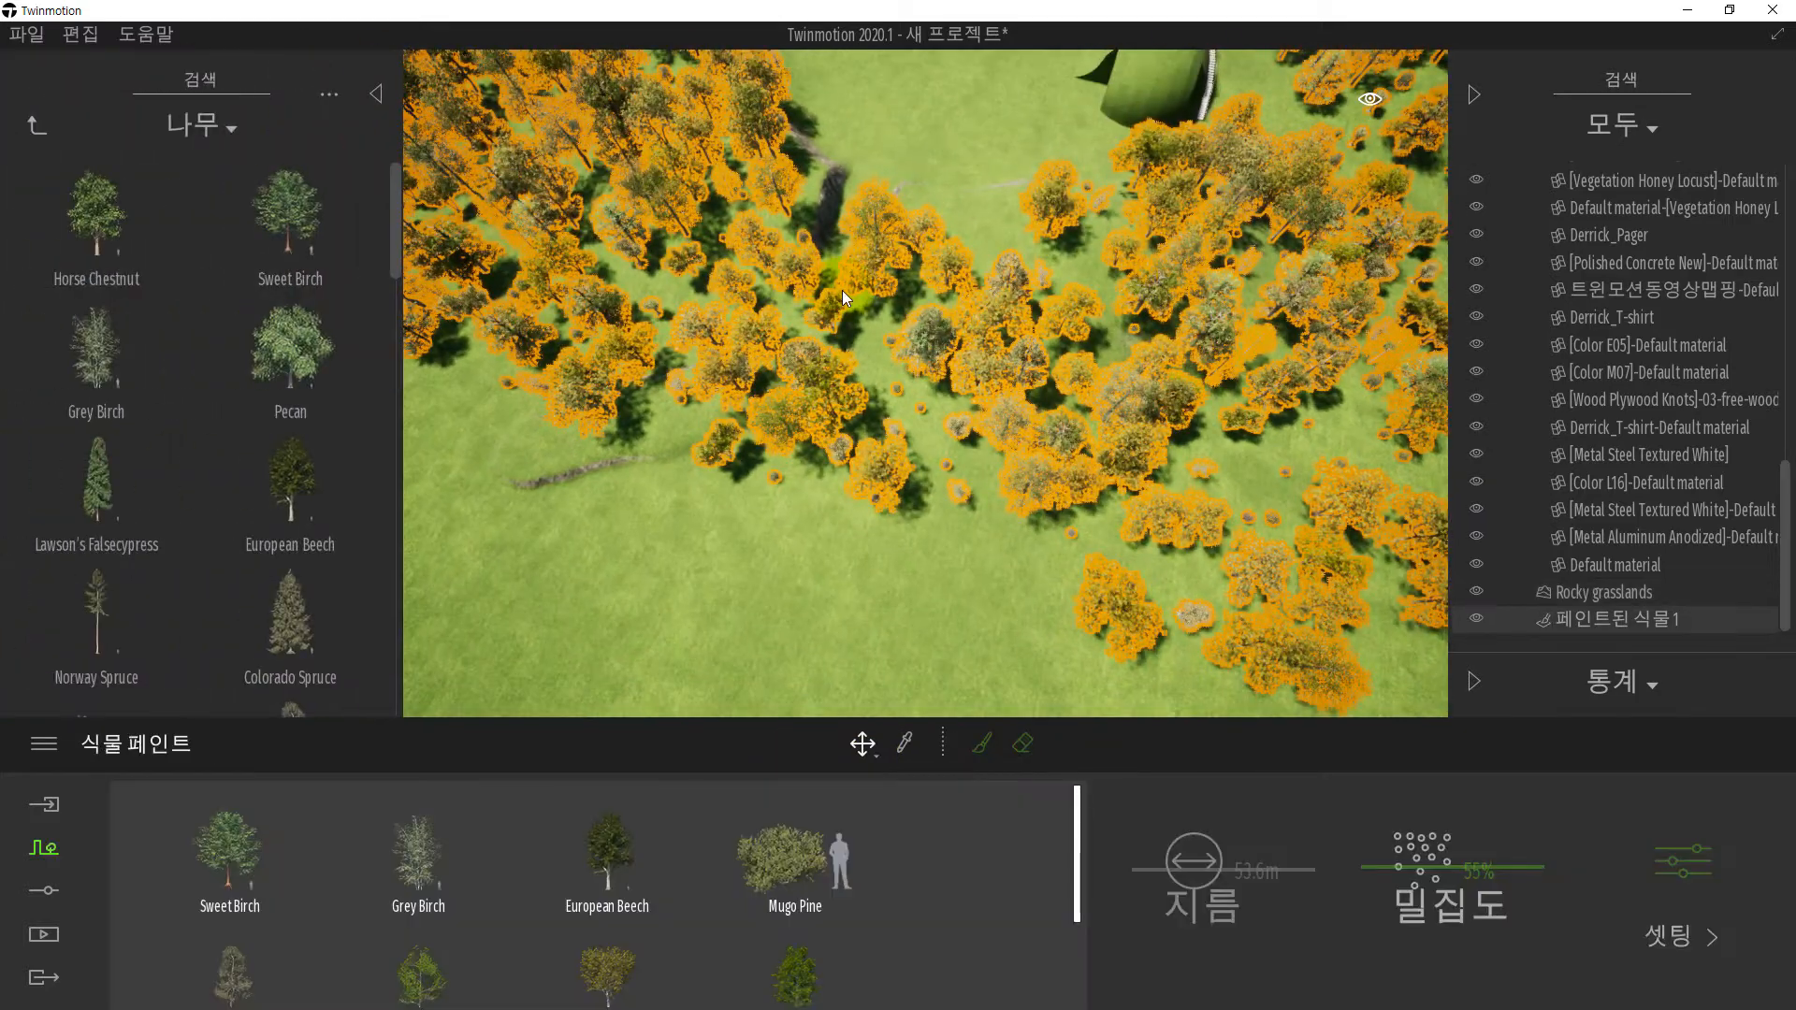
left_click(1022, 742)
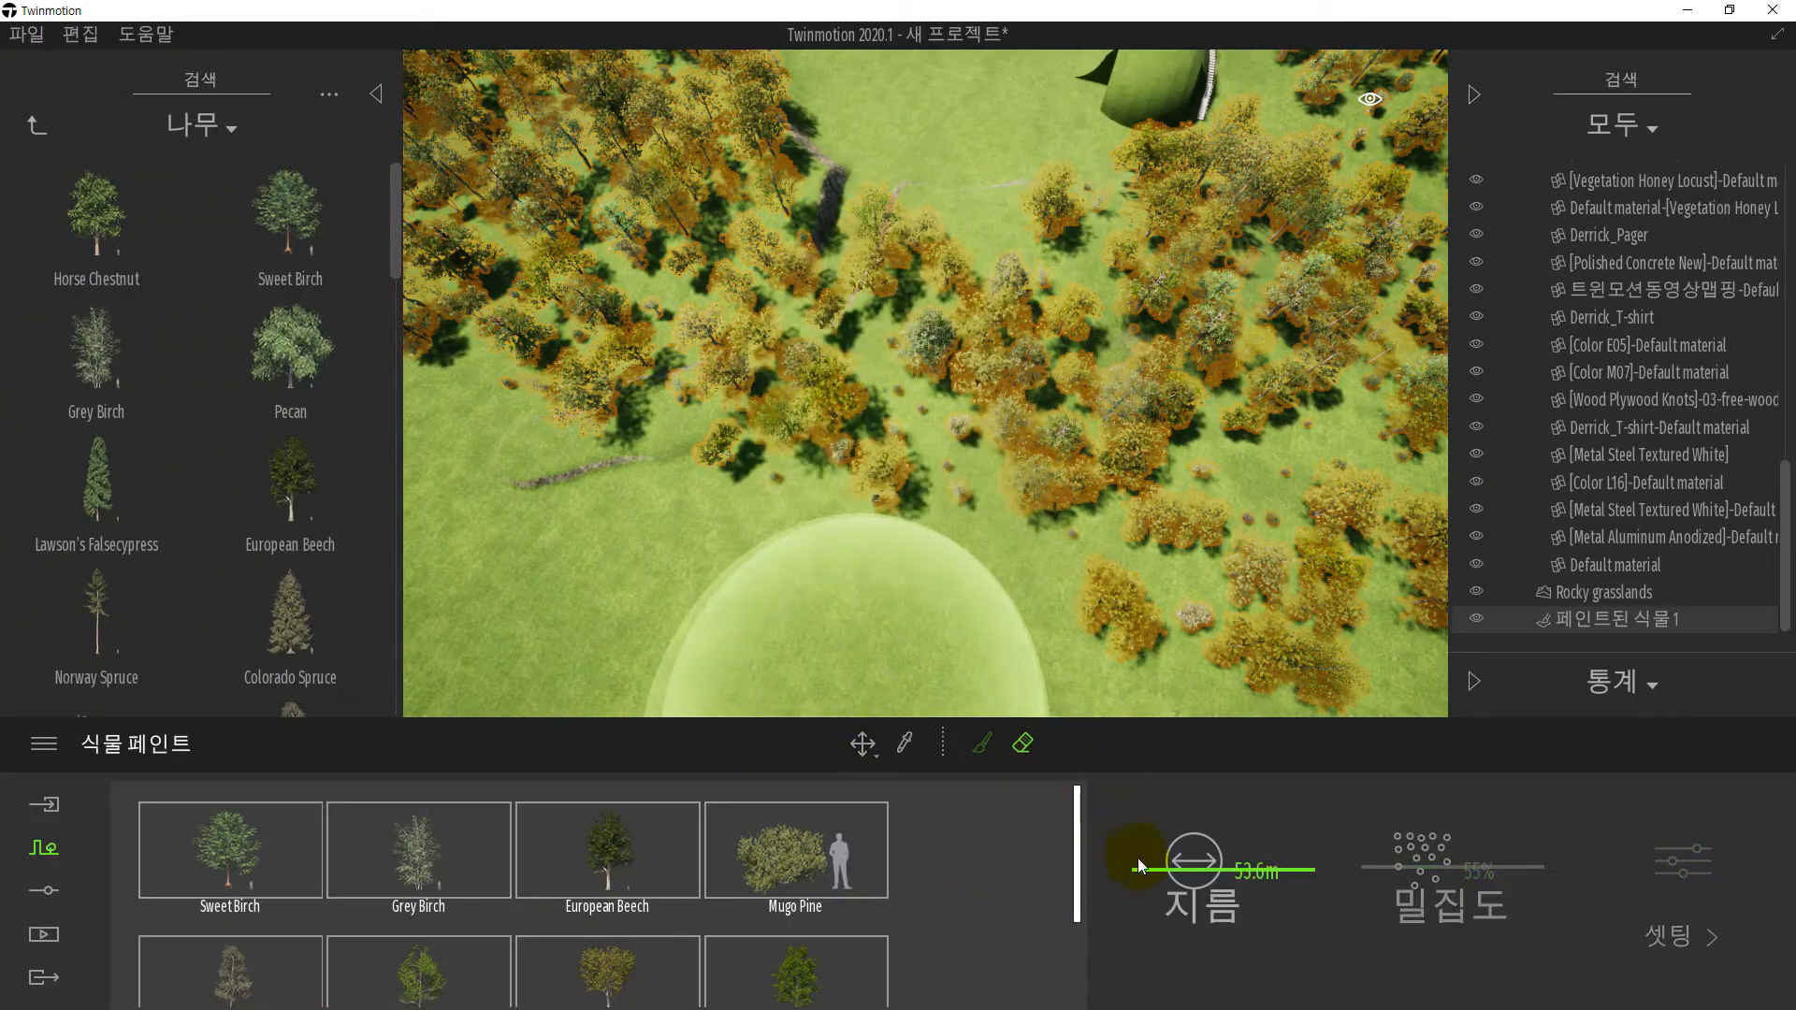
mouse_move(1137, 870)
left_mouse_down()
mouse_move(1140, 930)
mouse_move(1238, 932)
left_mouse_up()
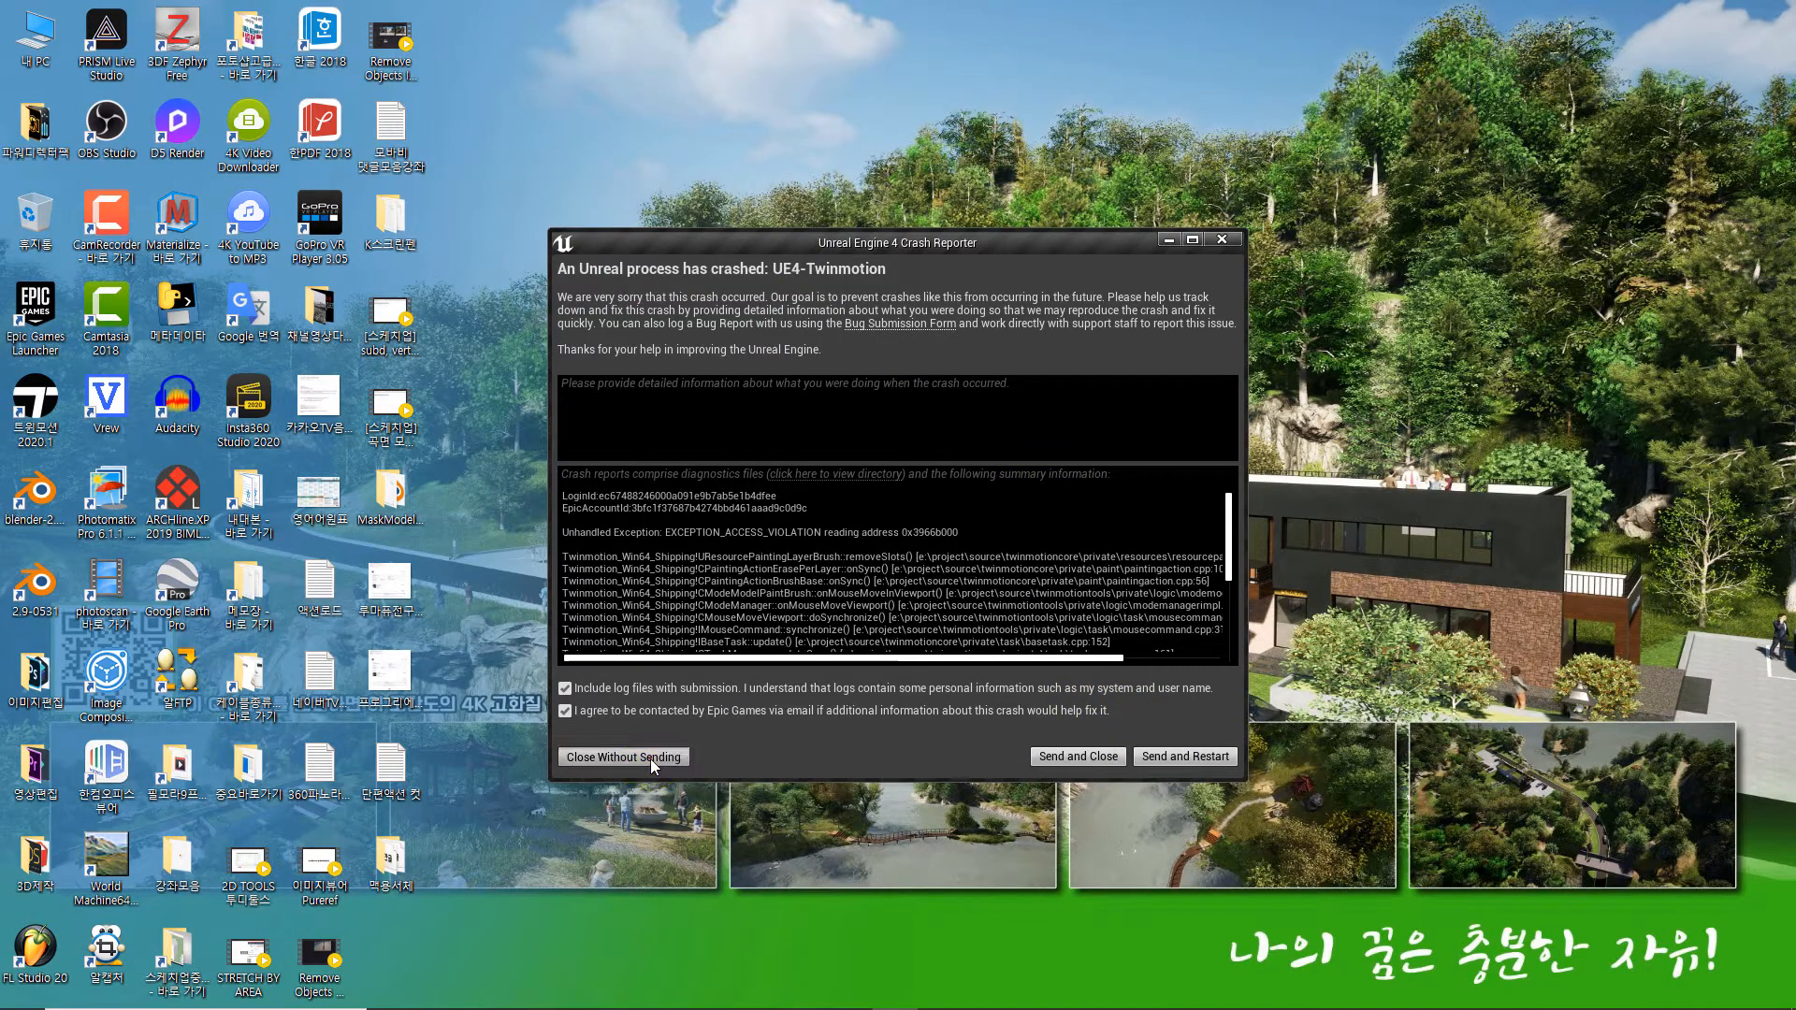
left_click(624, 757)
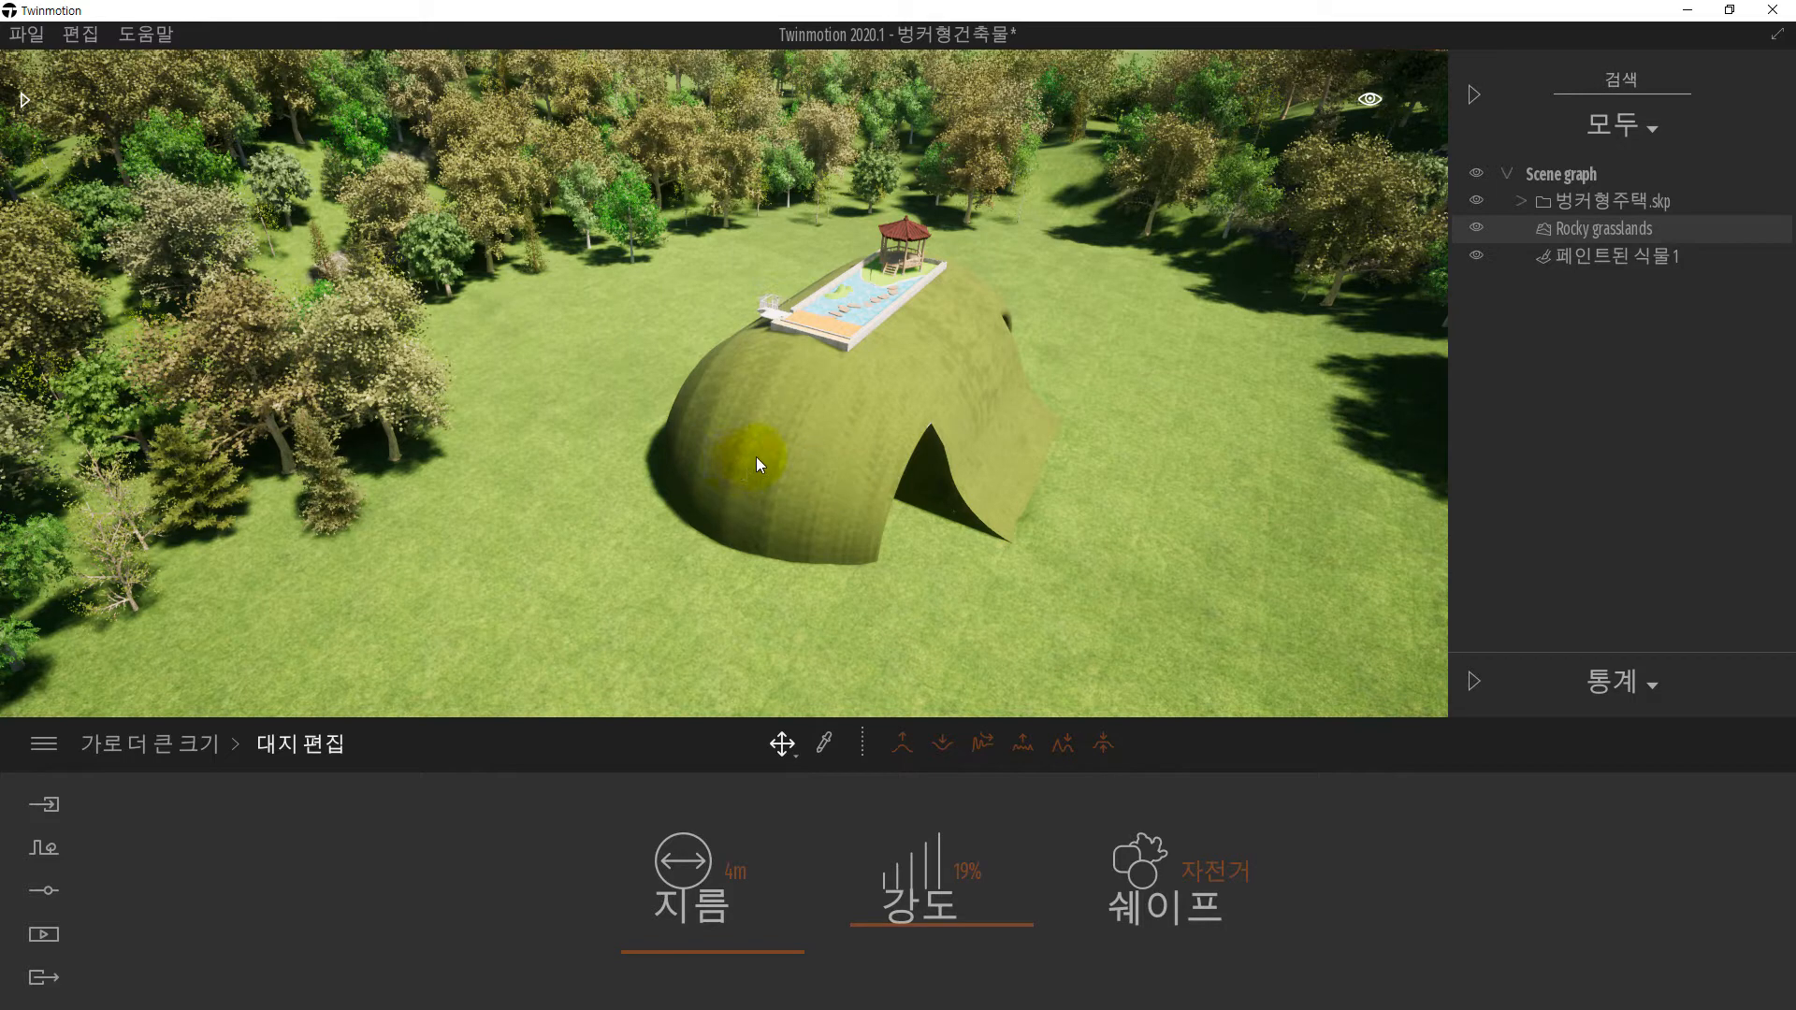
- Rework the Rocky grasslands terrain where the path enters the woodland with a 15 m diameter sculpting brush, evening out the dark bump
left_click(32, 36)
left_click(48, 193)
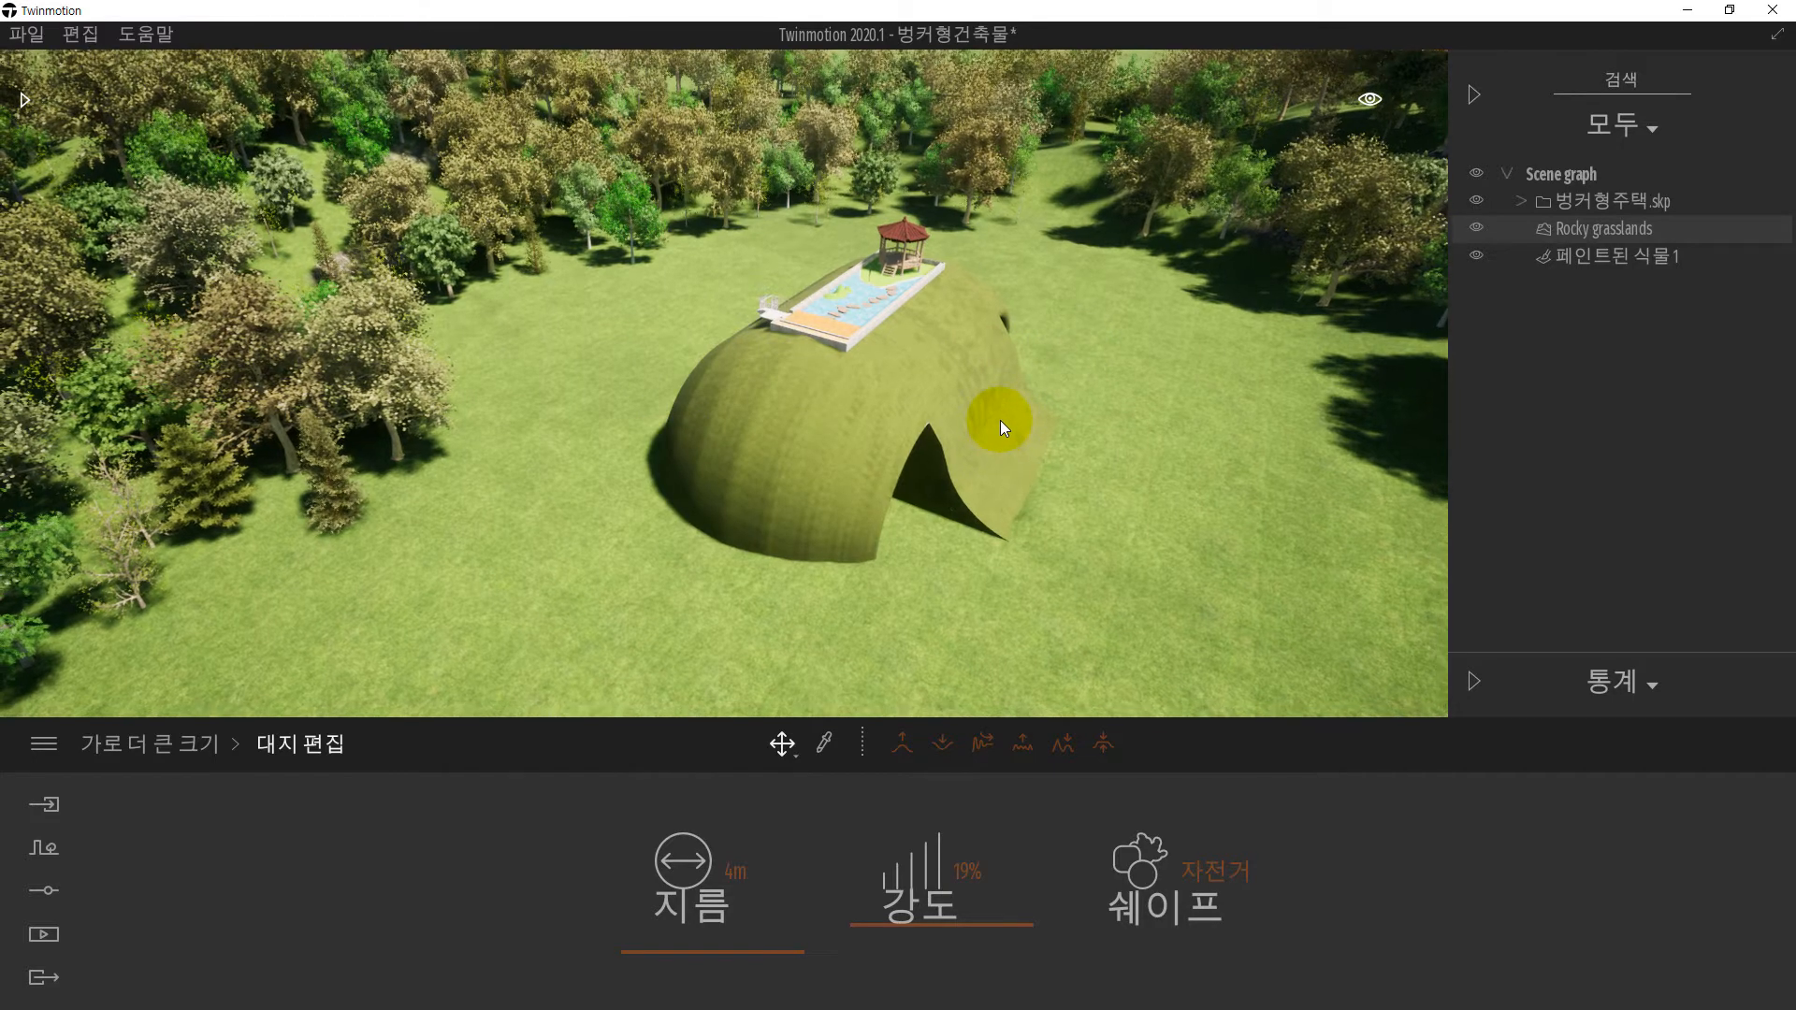
middle_click_drag(988, 407, 912, 458, "shift")
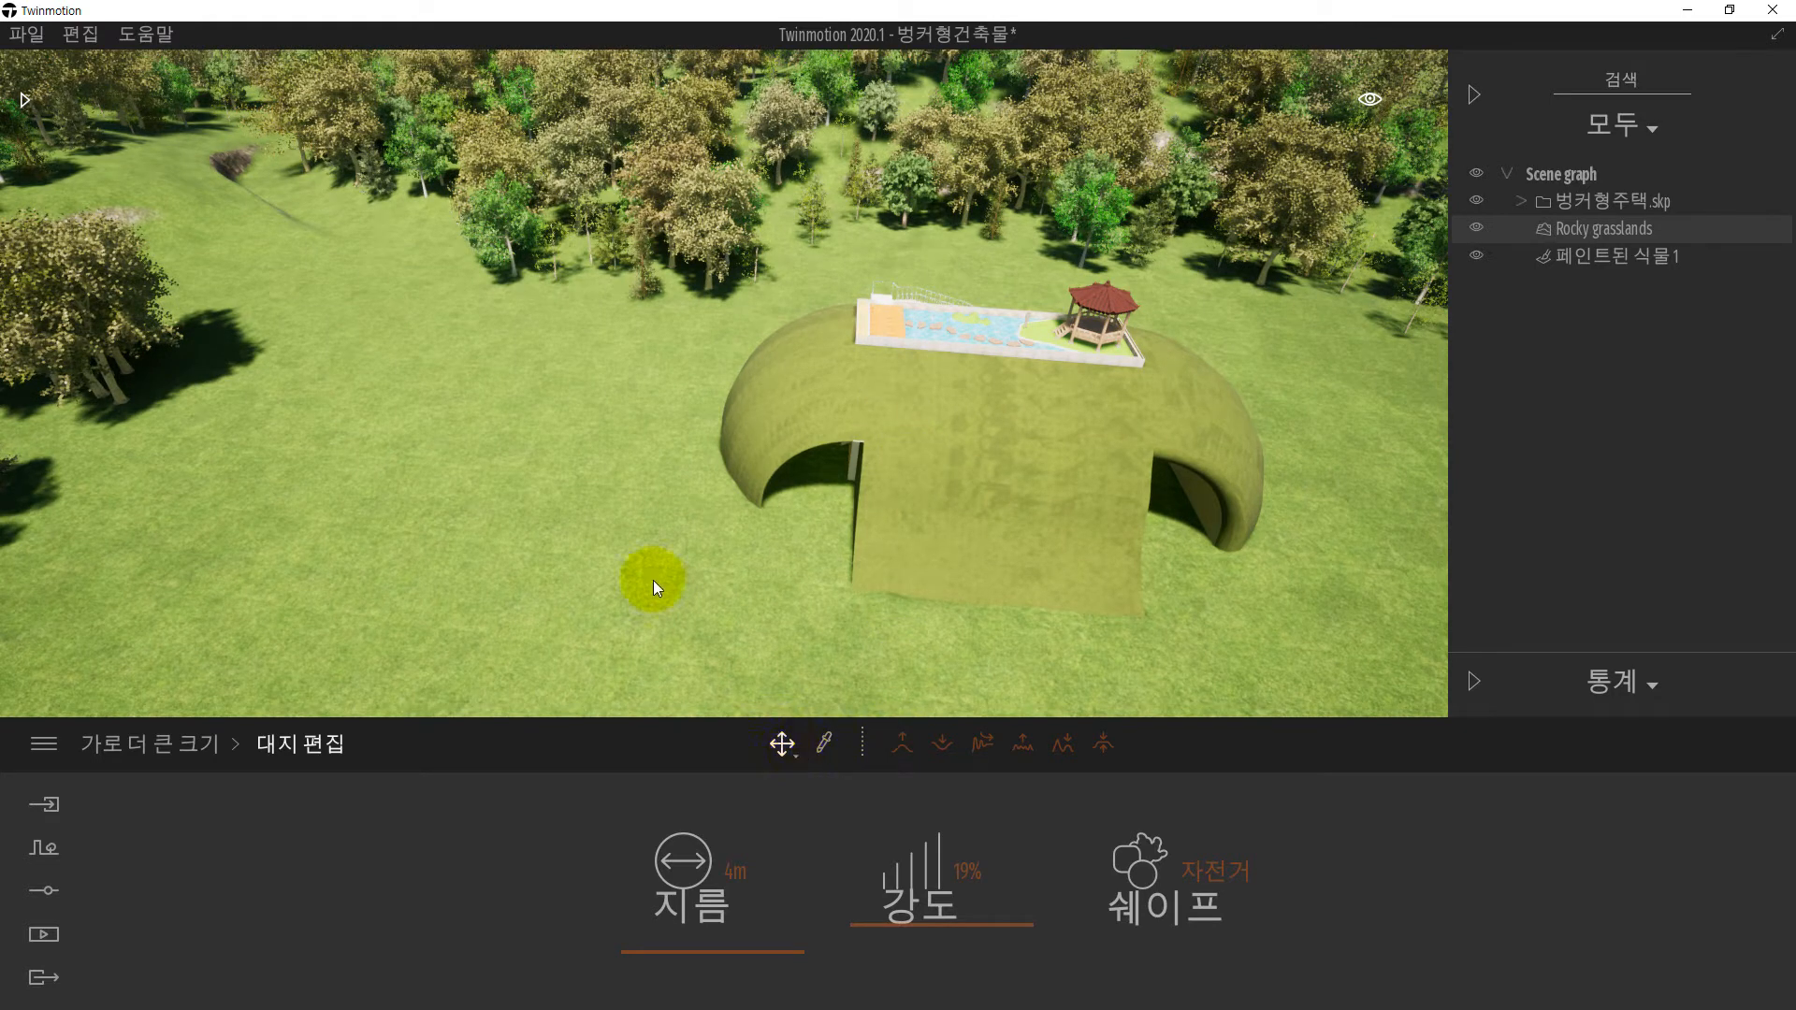
left_click(941, 746)
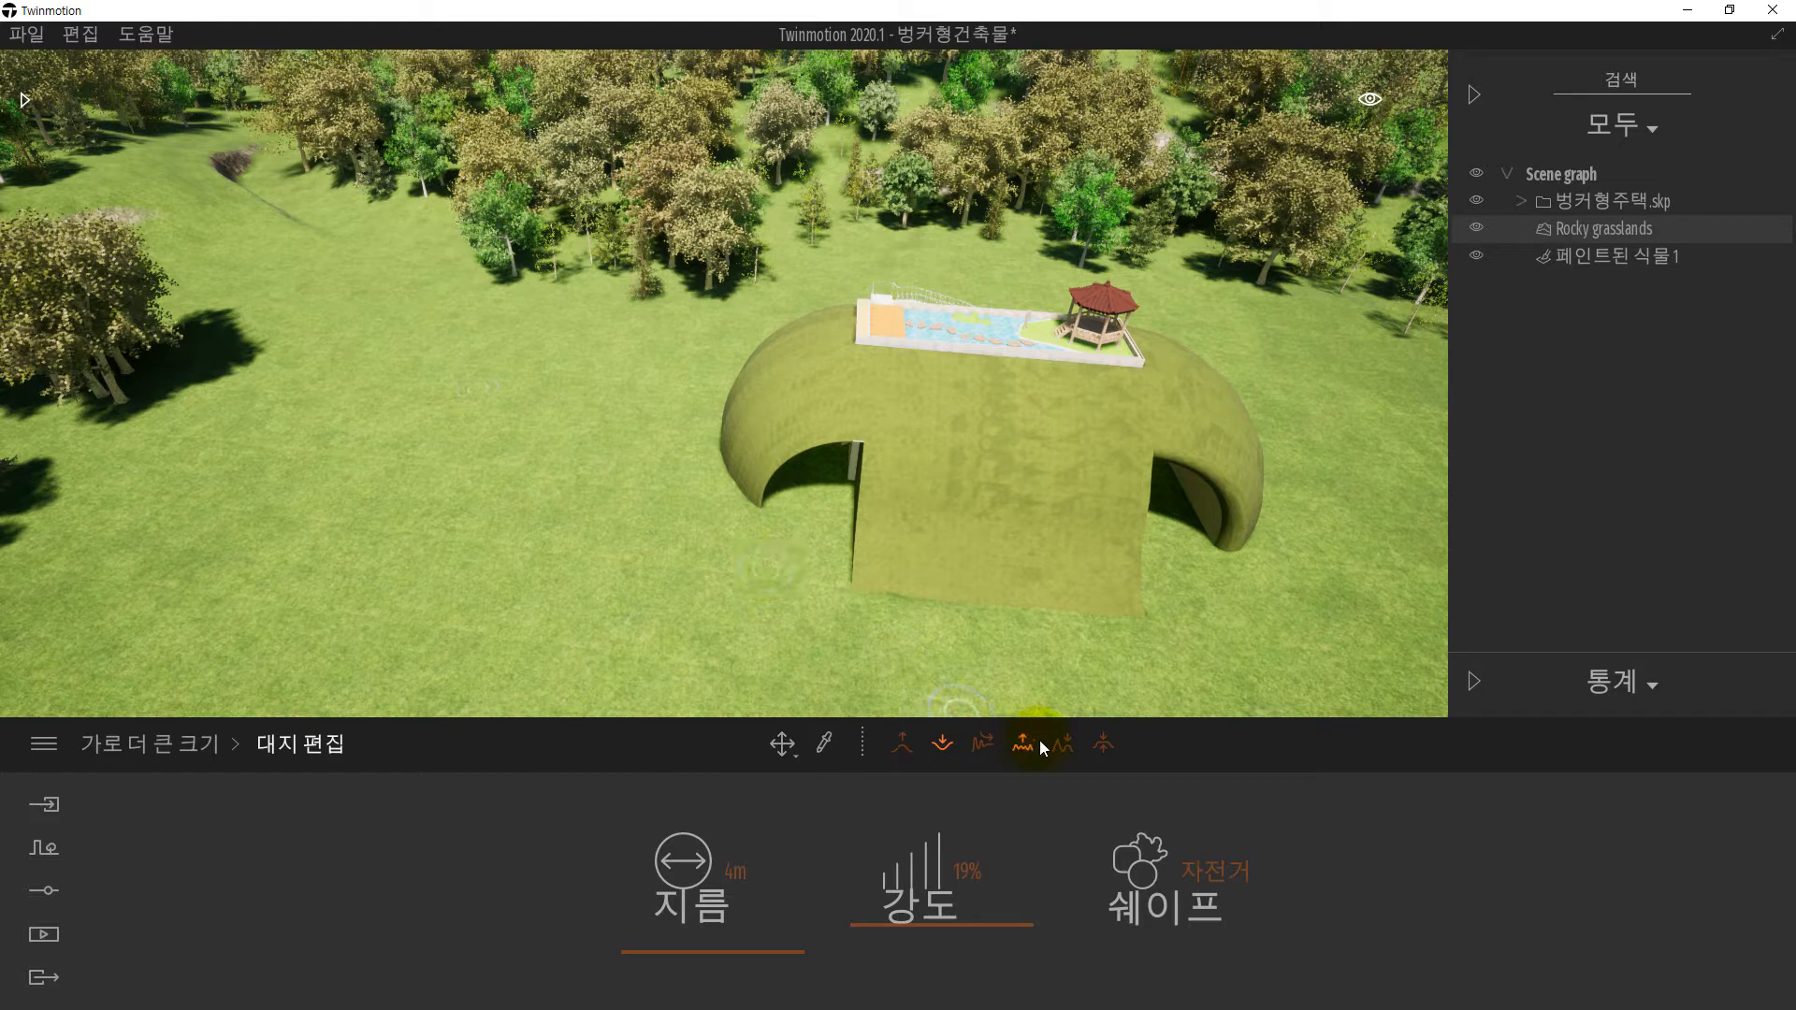
left_click(1102, 748)
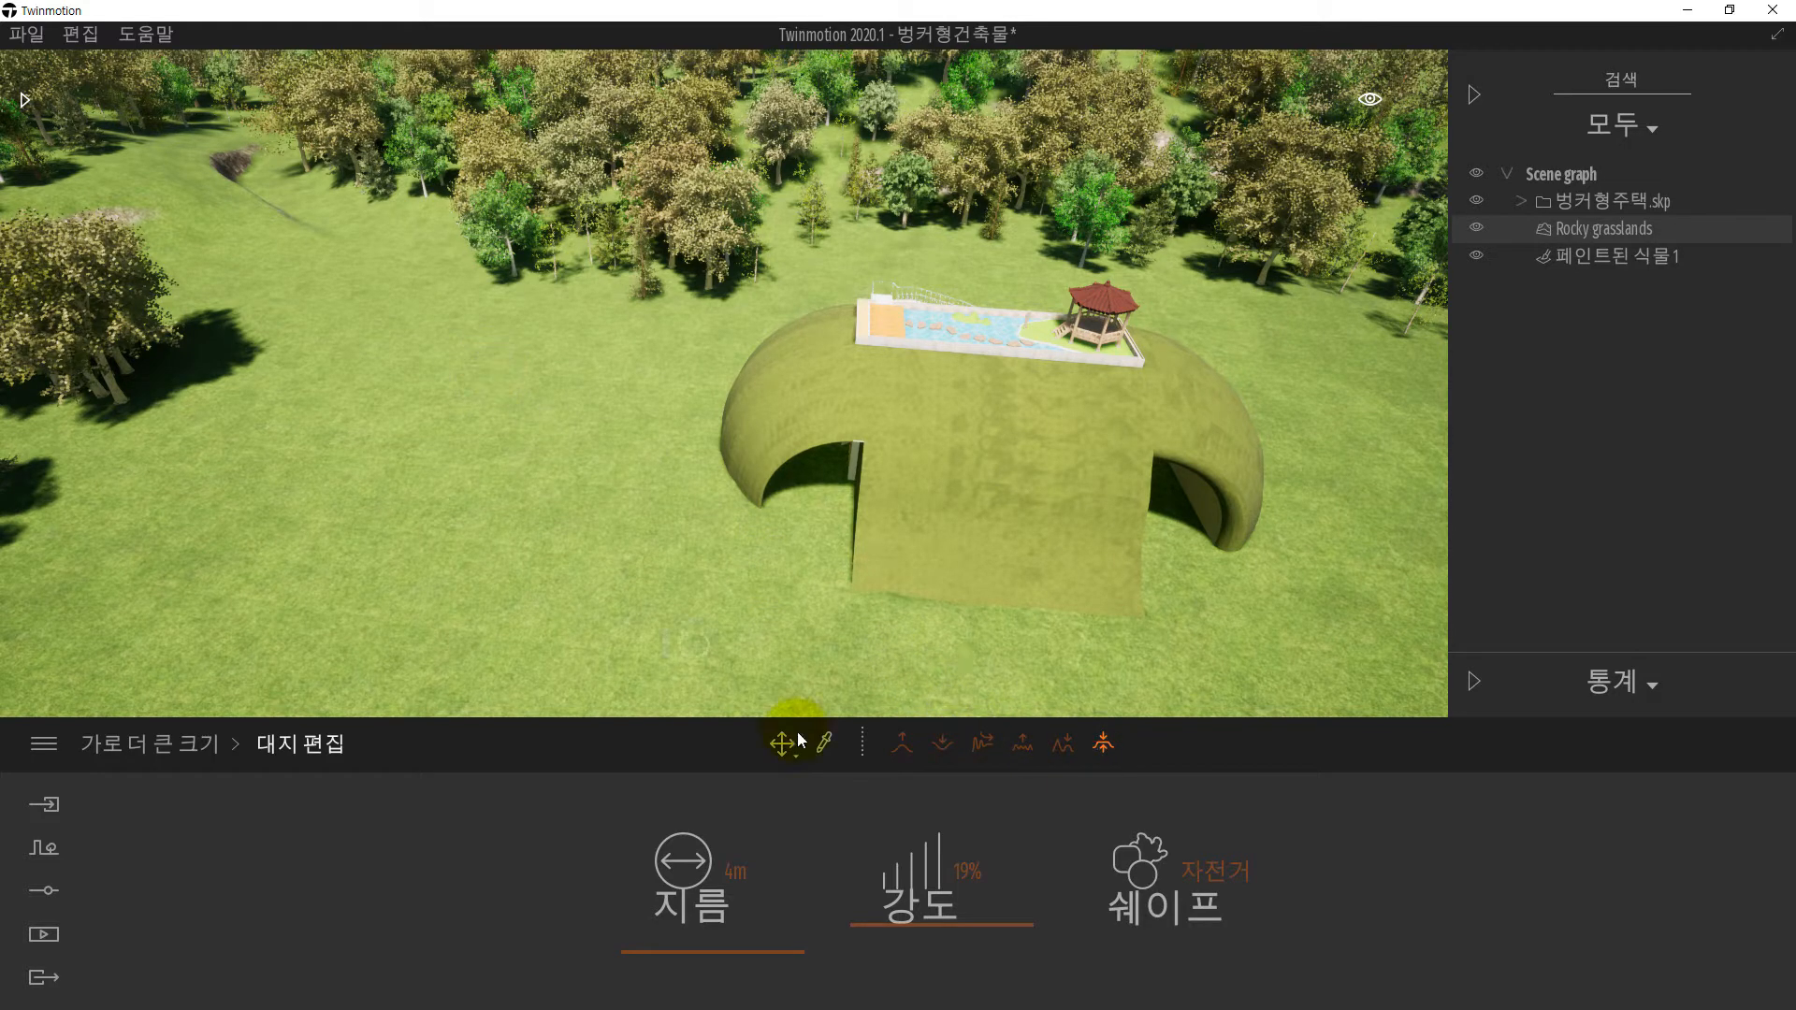
left_click(671, 943)
left_click_drag(672, 943, 625, 668)
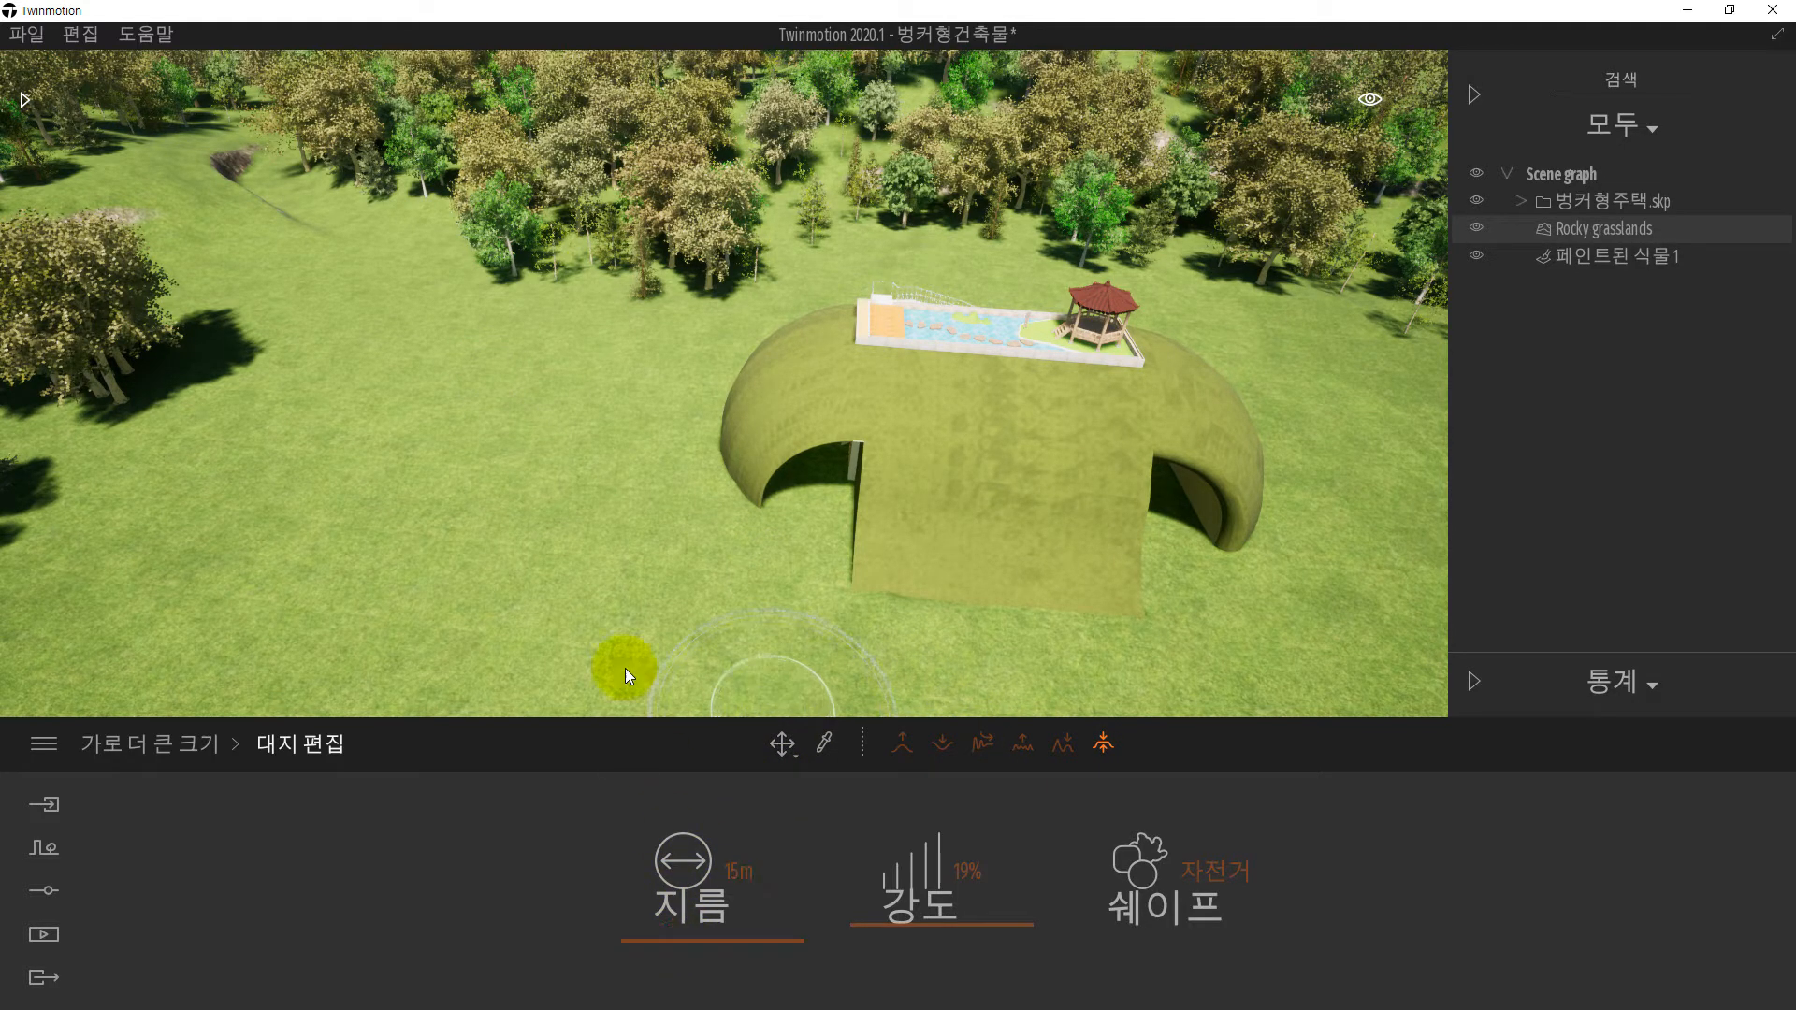
mouse_move(575, 366)
left_mouse_down()
mouse_move(406, 292)
mouse_move(288, 202)
mouse_move(294, 250)
left_mouse_up()
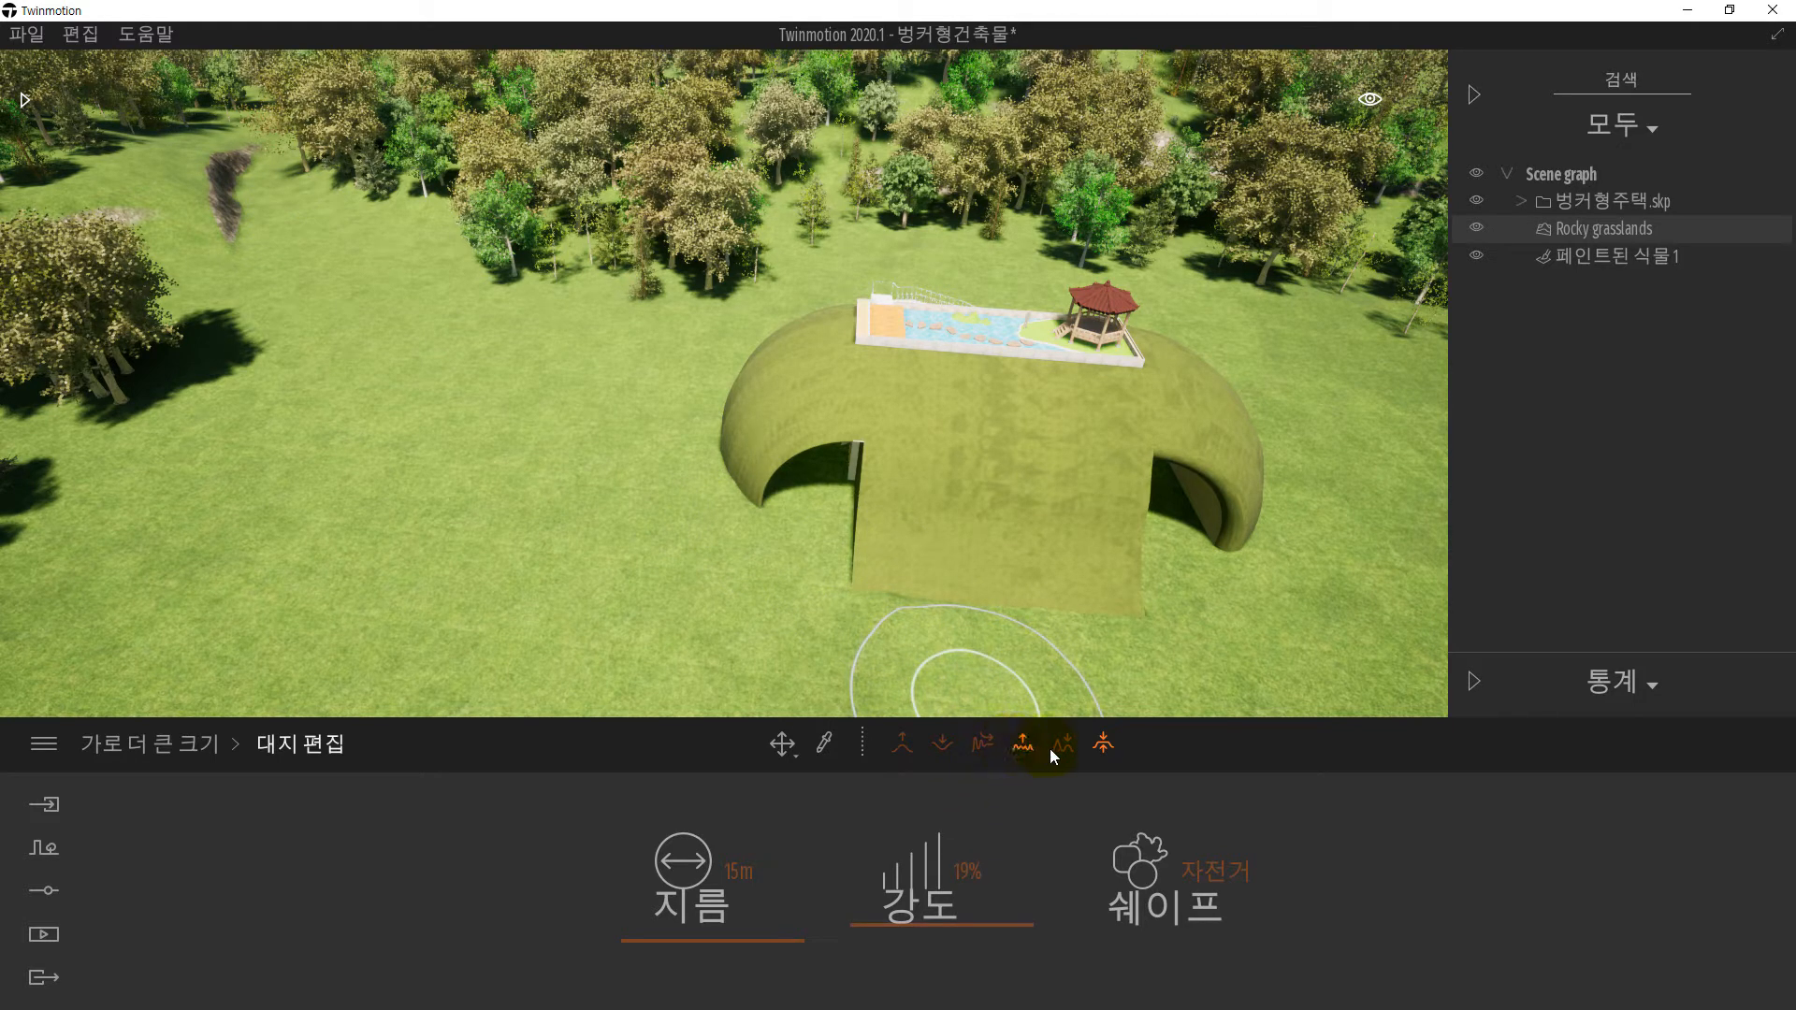
left_click(988, 750)
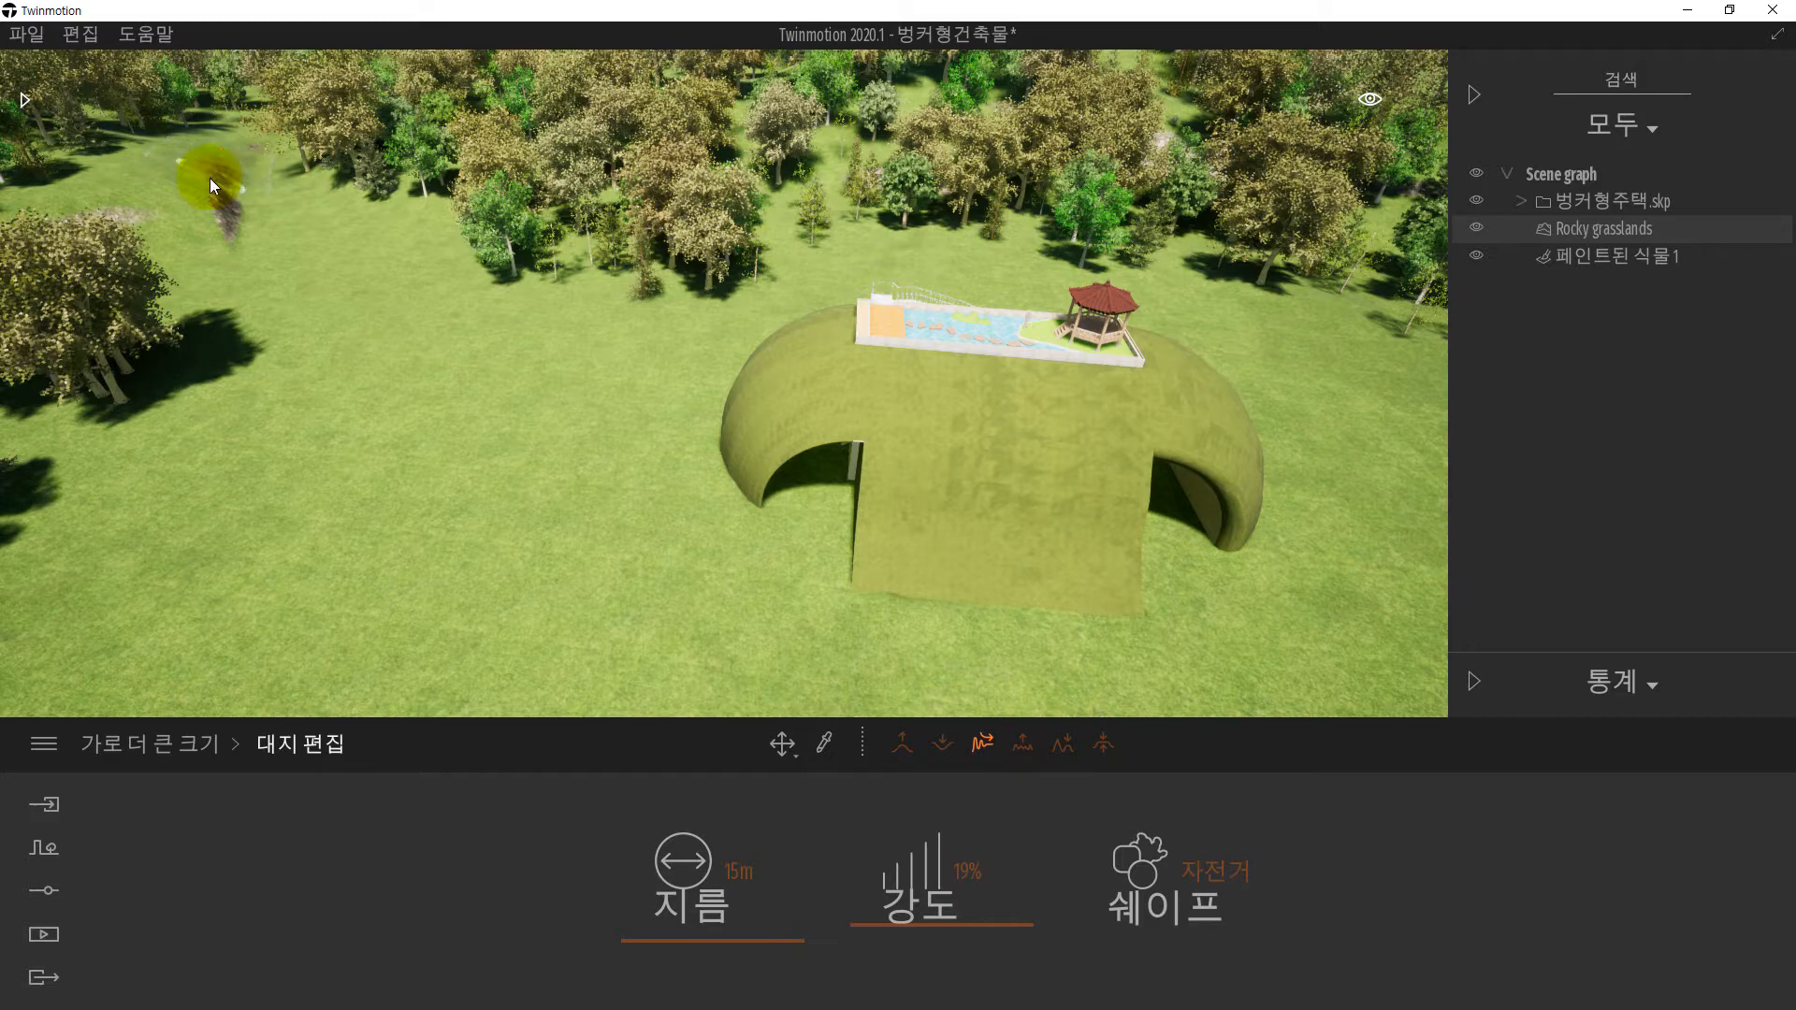
left_click_drag(202, 204, 200, 247)
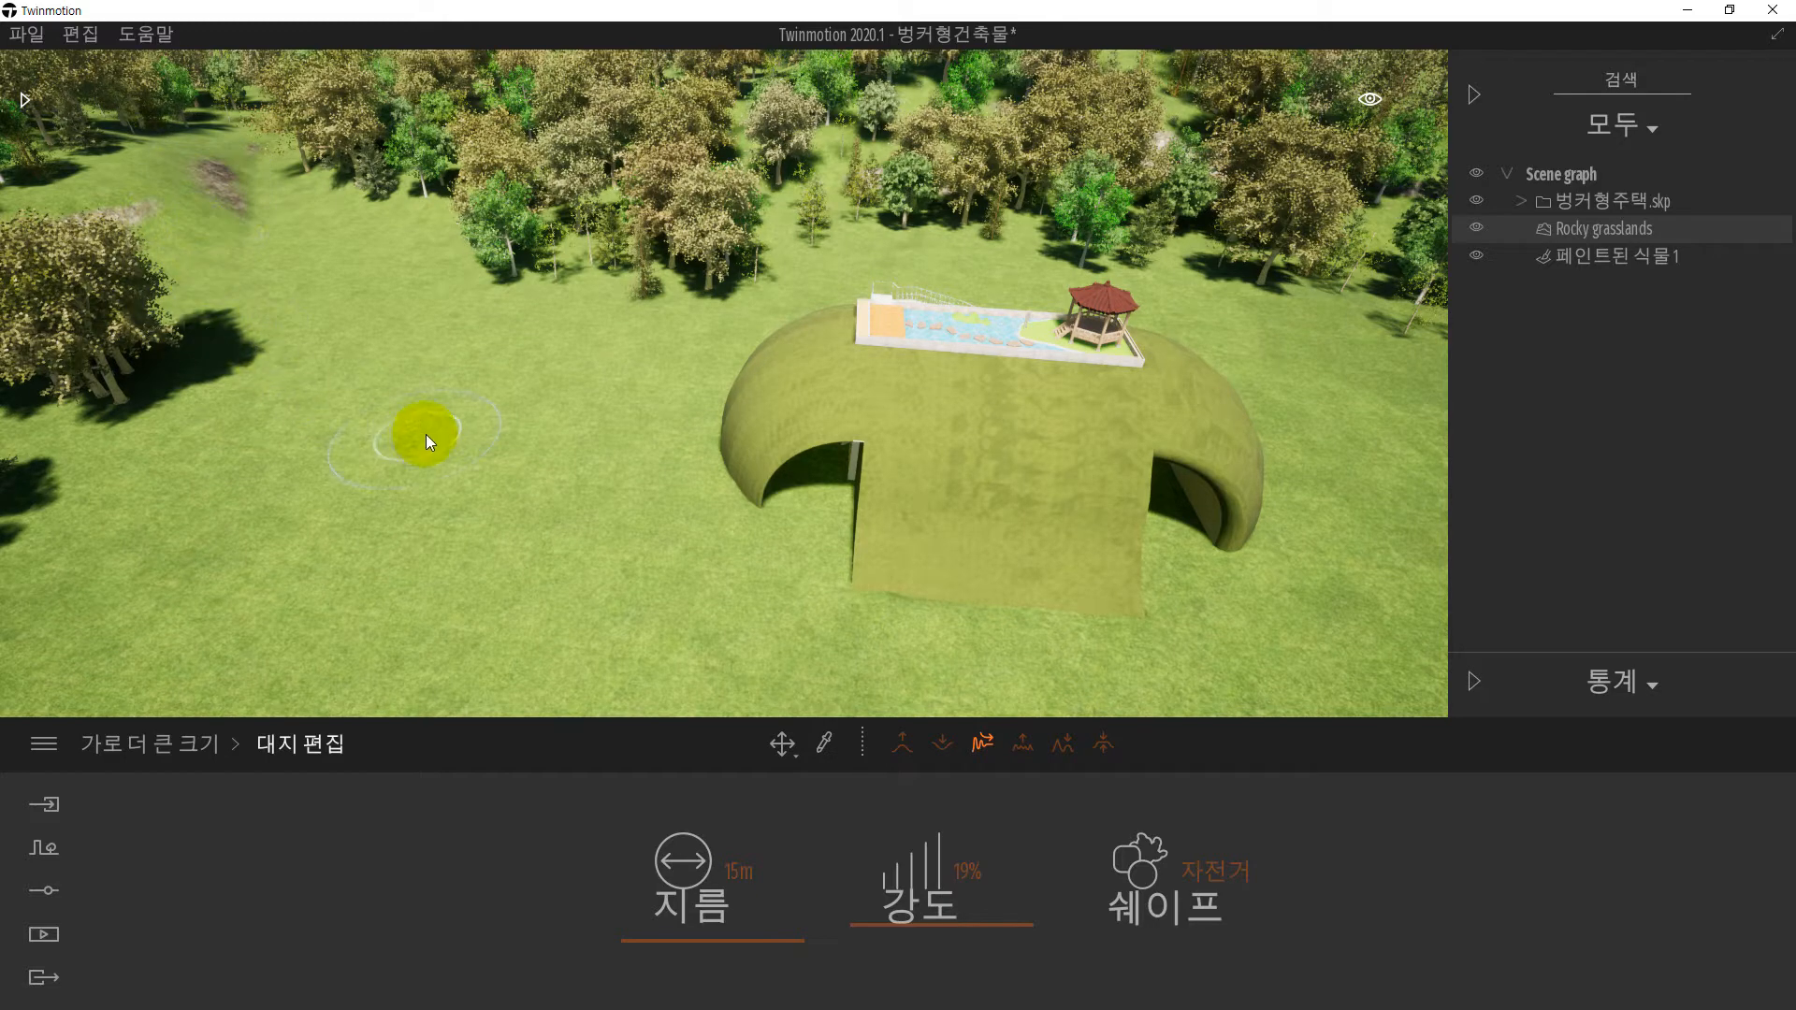
- Place a Coupe 01 car from the vehicle library on the grass beside the dark rocky patch at the woodland path's entrance
mouse_move(335, 266)
middle_mouse_down()
mouse_move(318, 272)
mouse_move(347, 276)
middle_mouse_up()
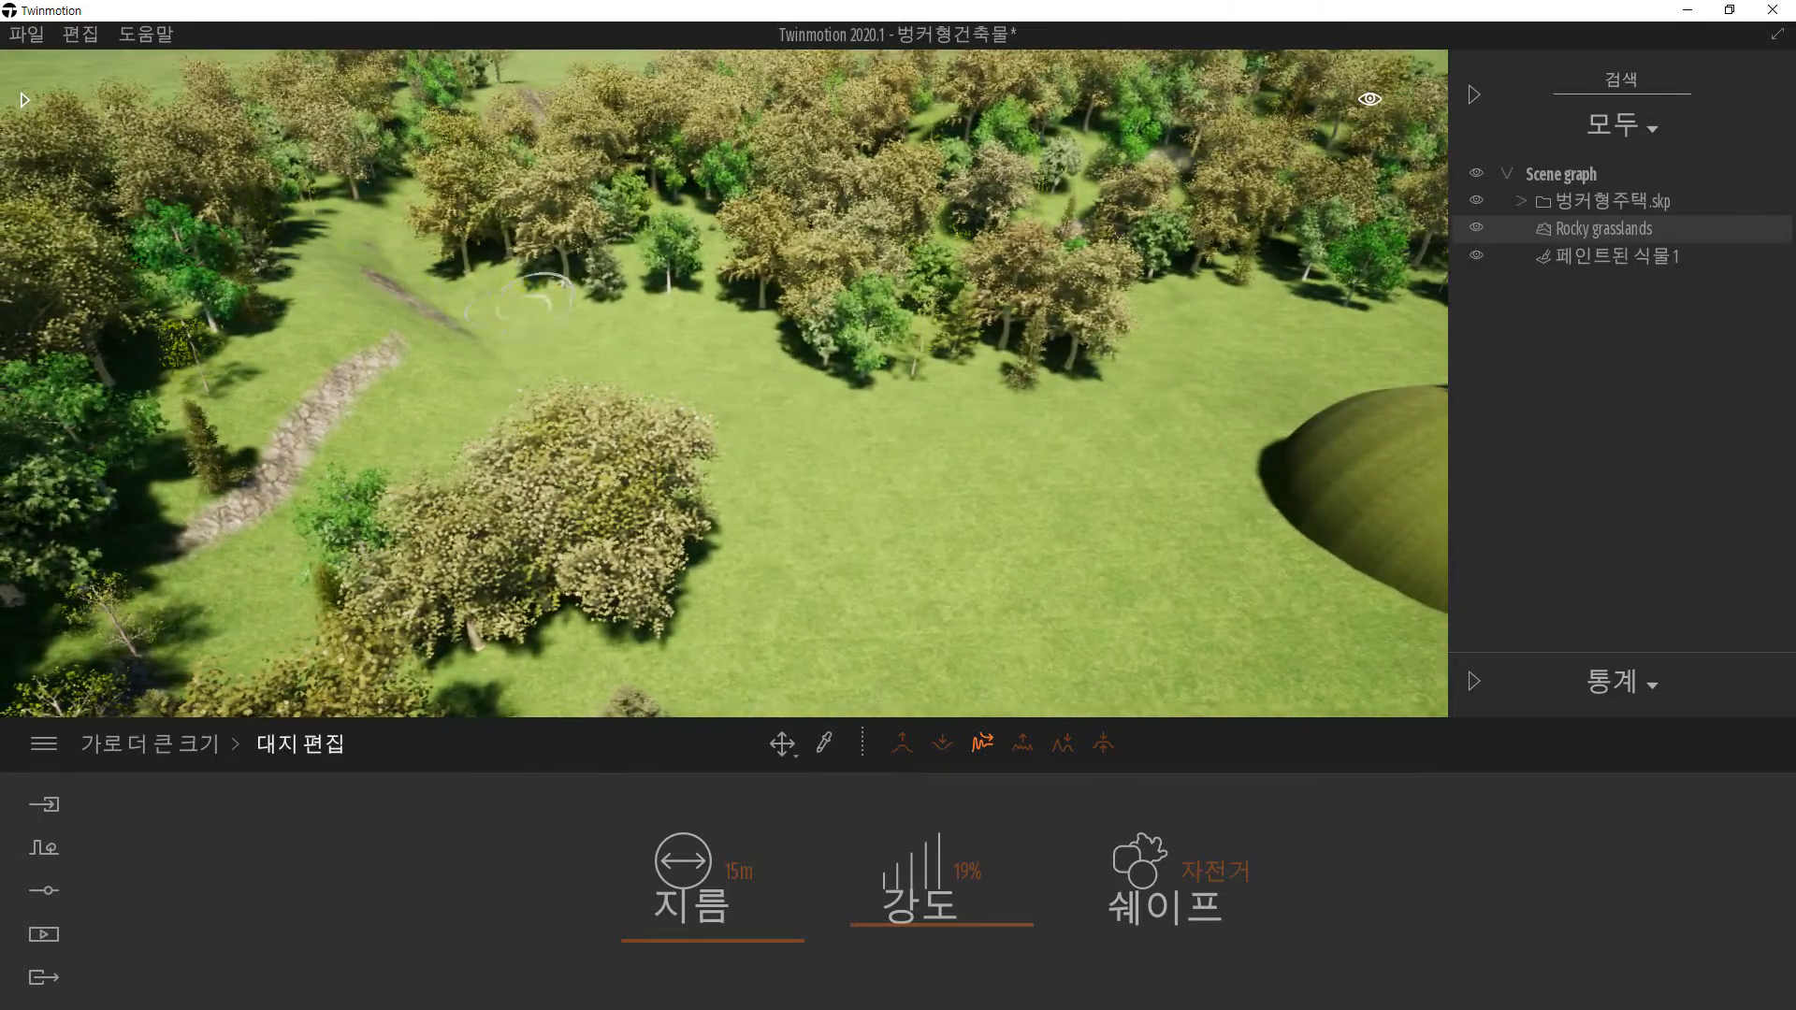
middle_click_drag(517, 310, 532, 316)
left_click(782, 744)
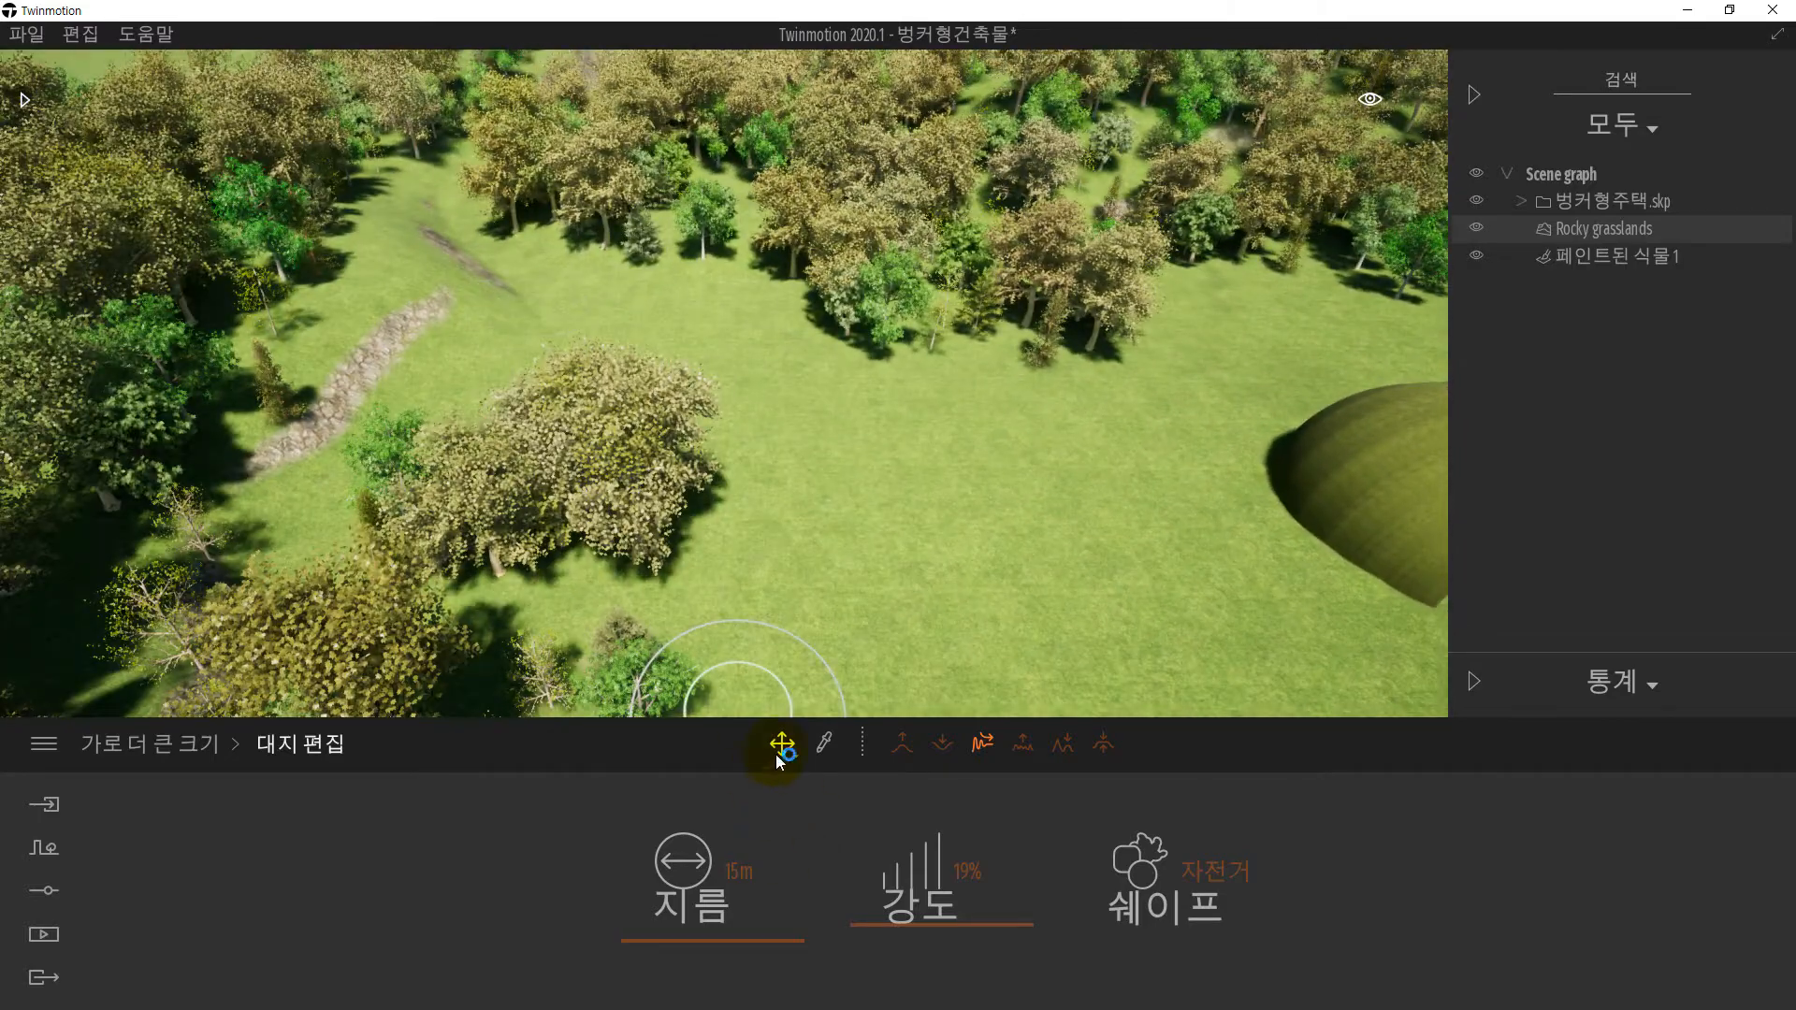
left_click(24, 99)
left_click(31, 125)
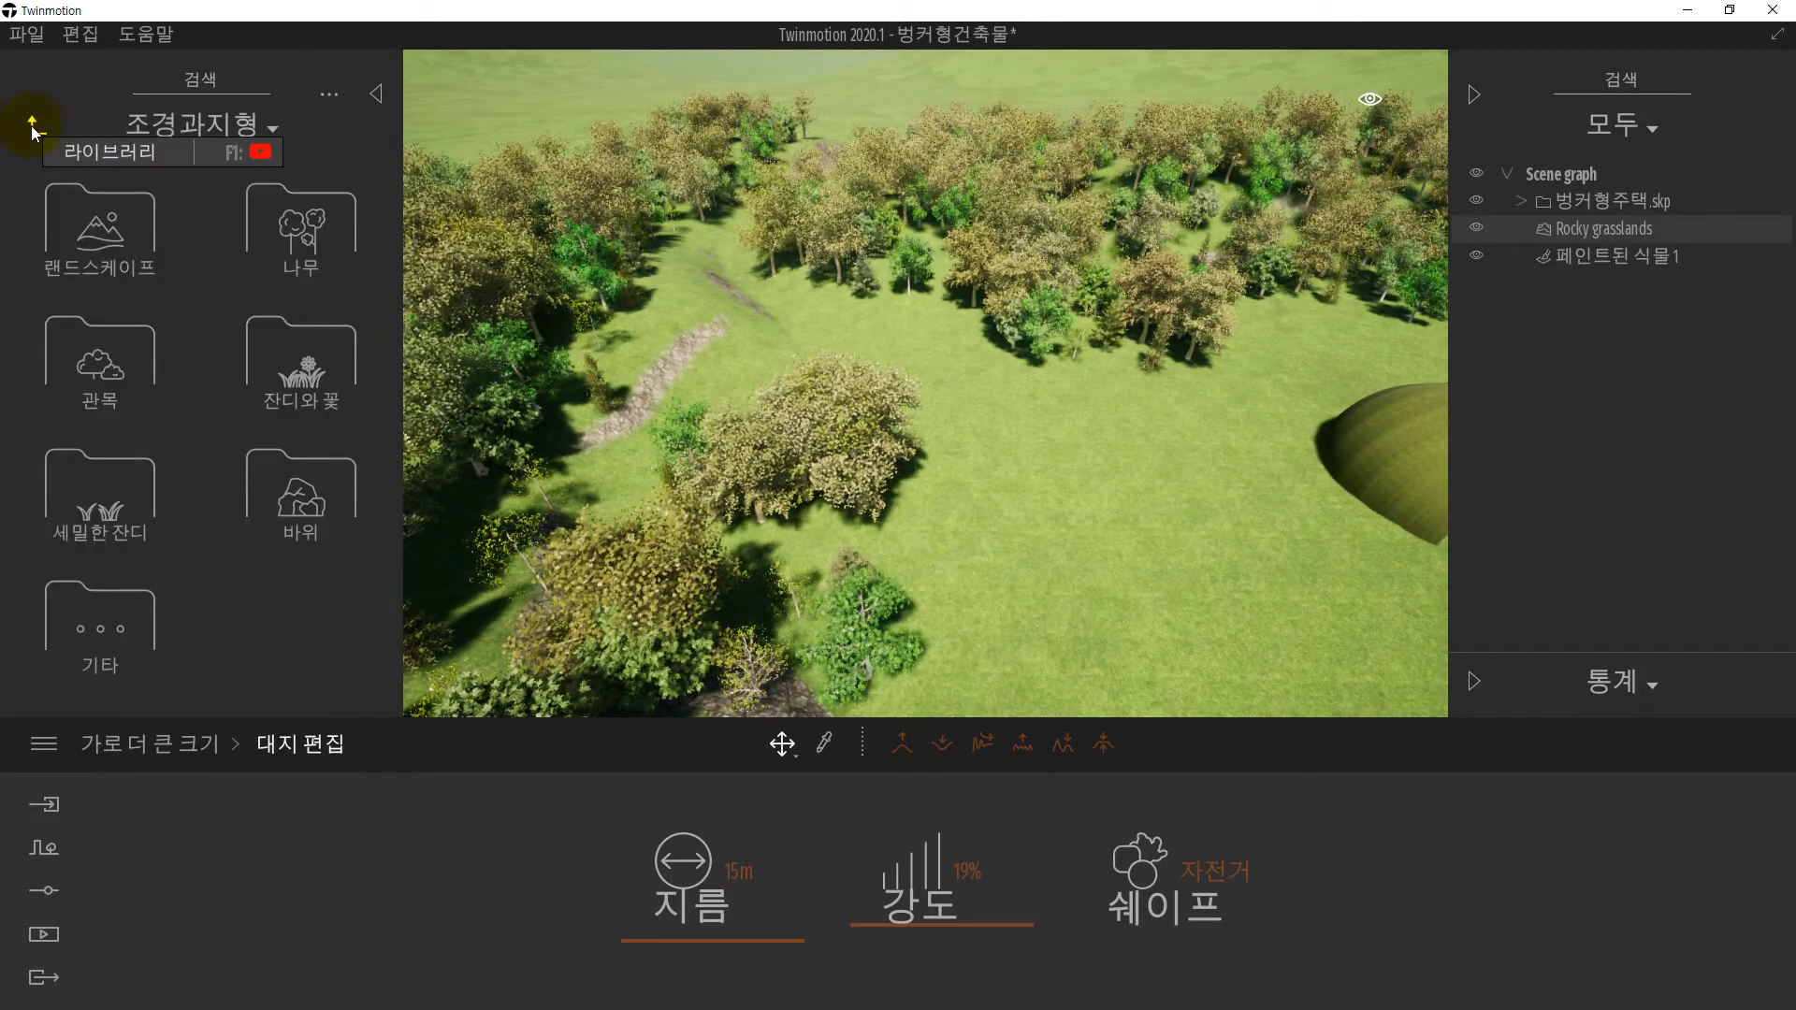
left_click(31, 126)
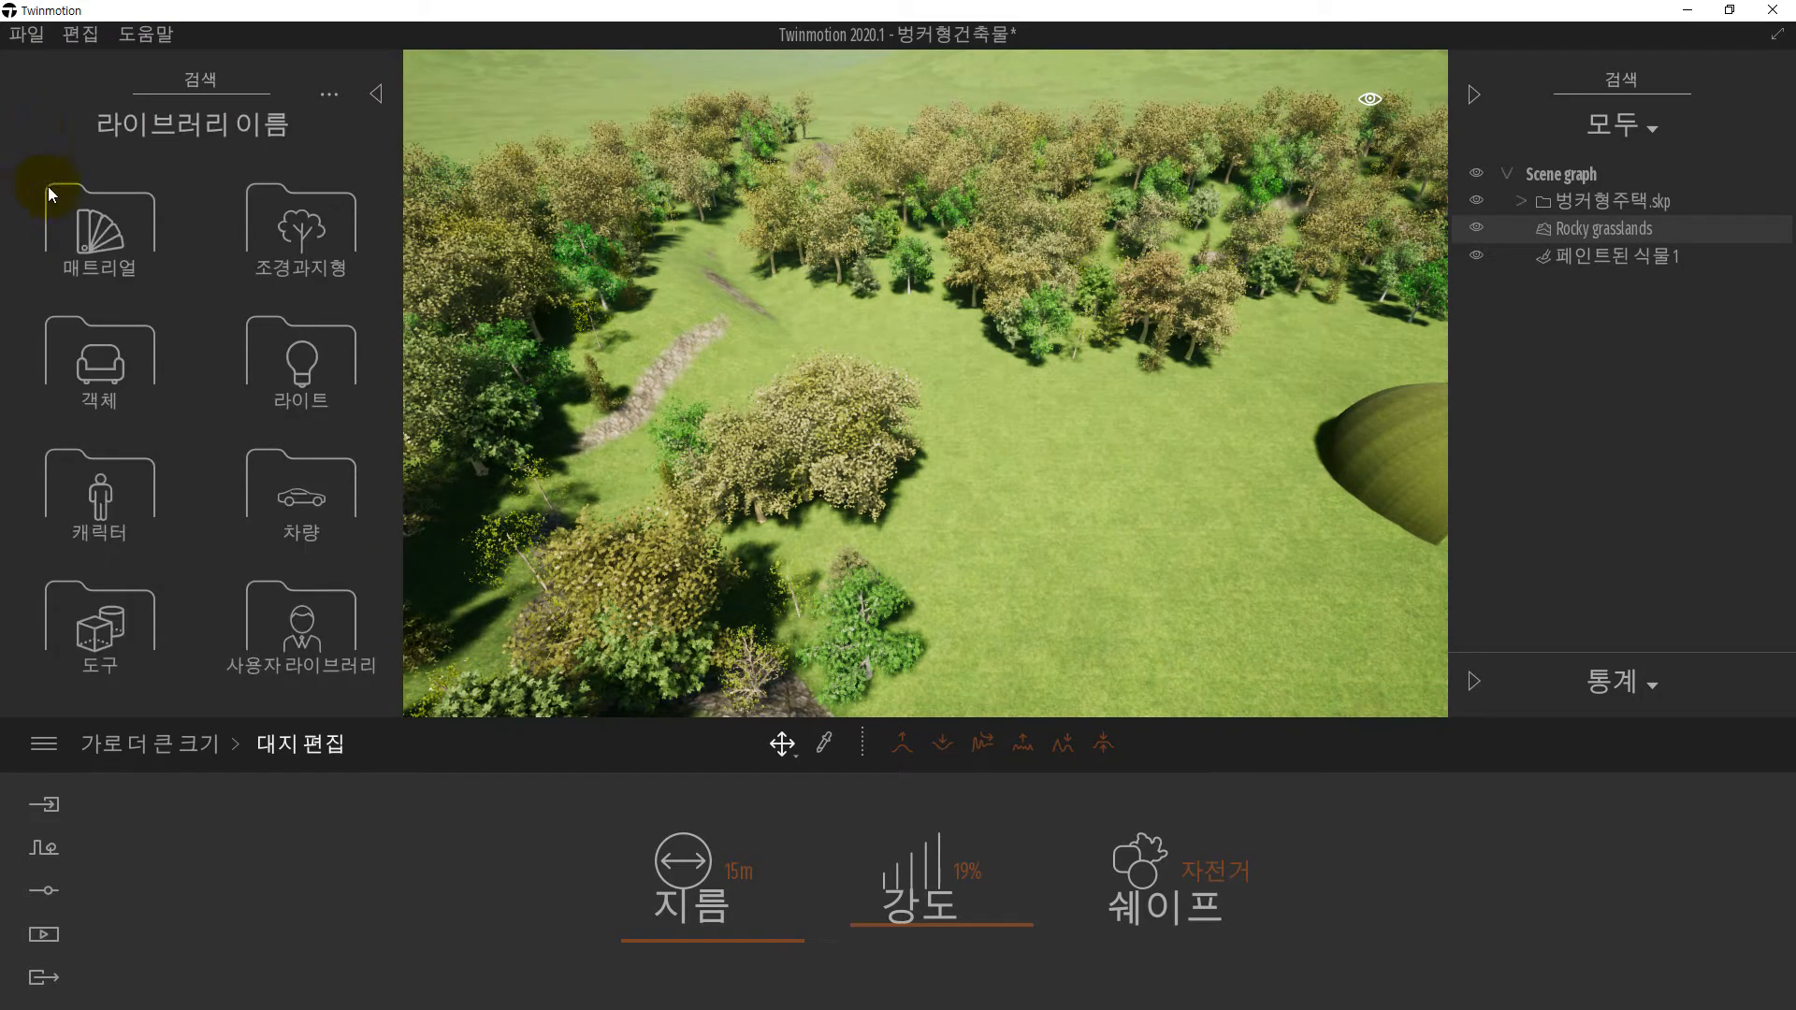
left_click(100, 360)
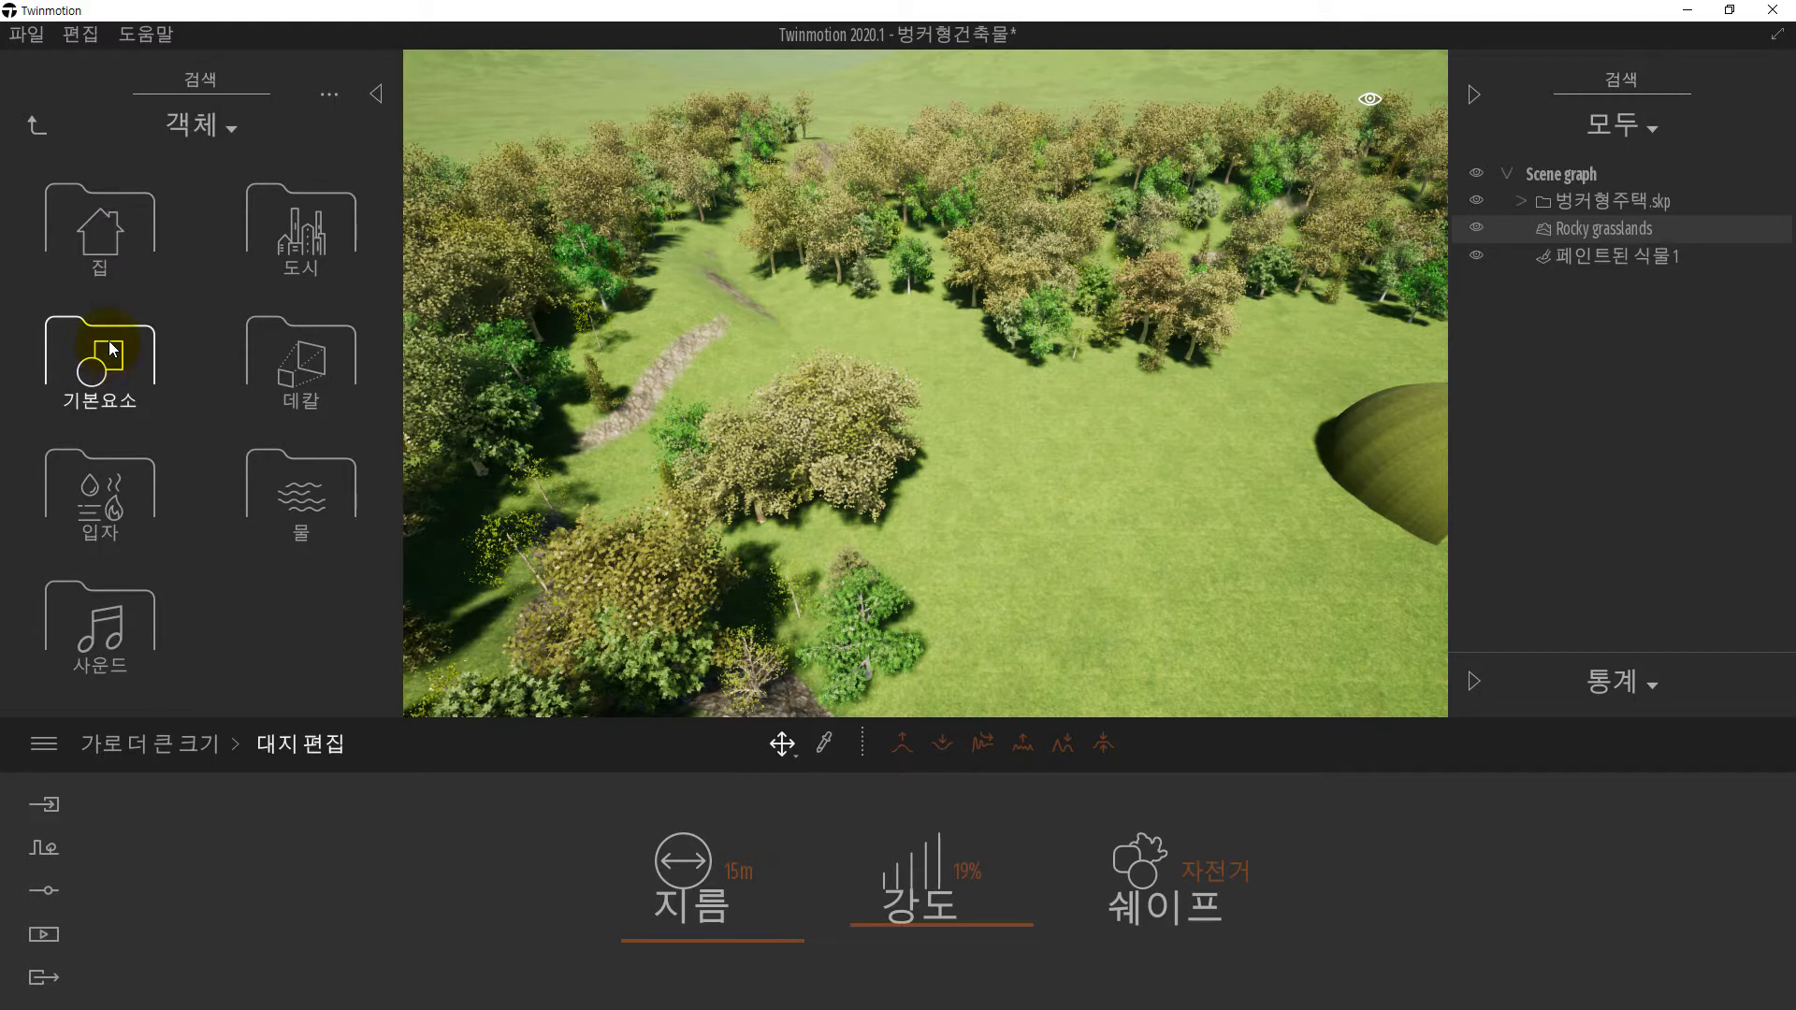
left_click(39, 128)
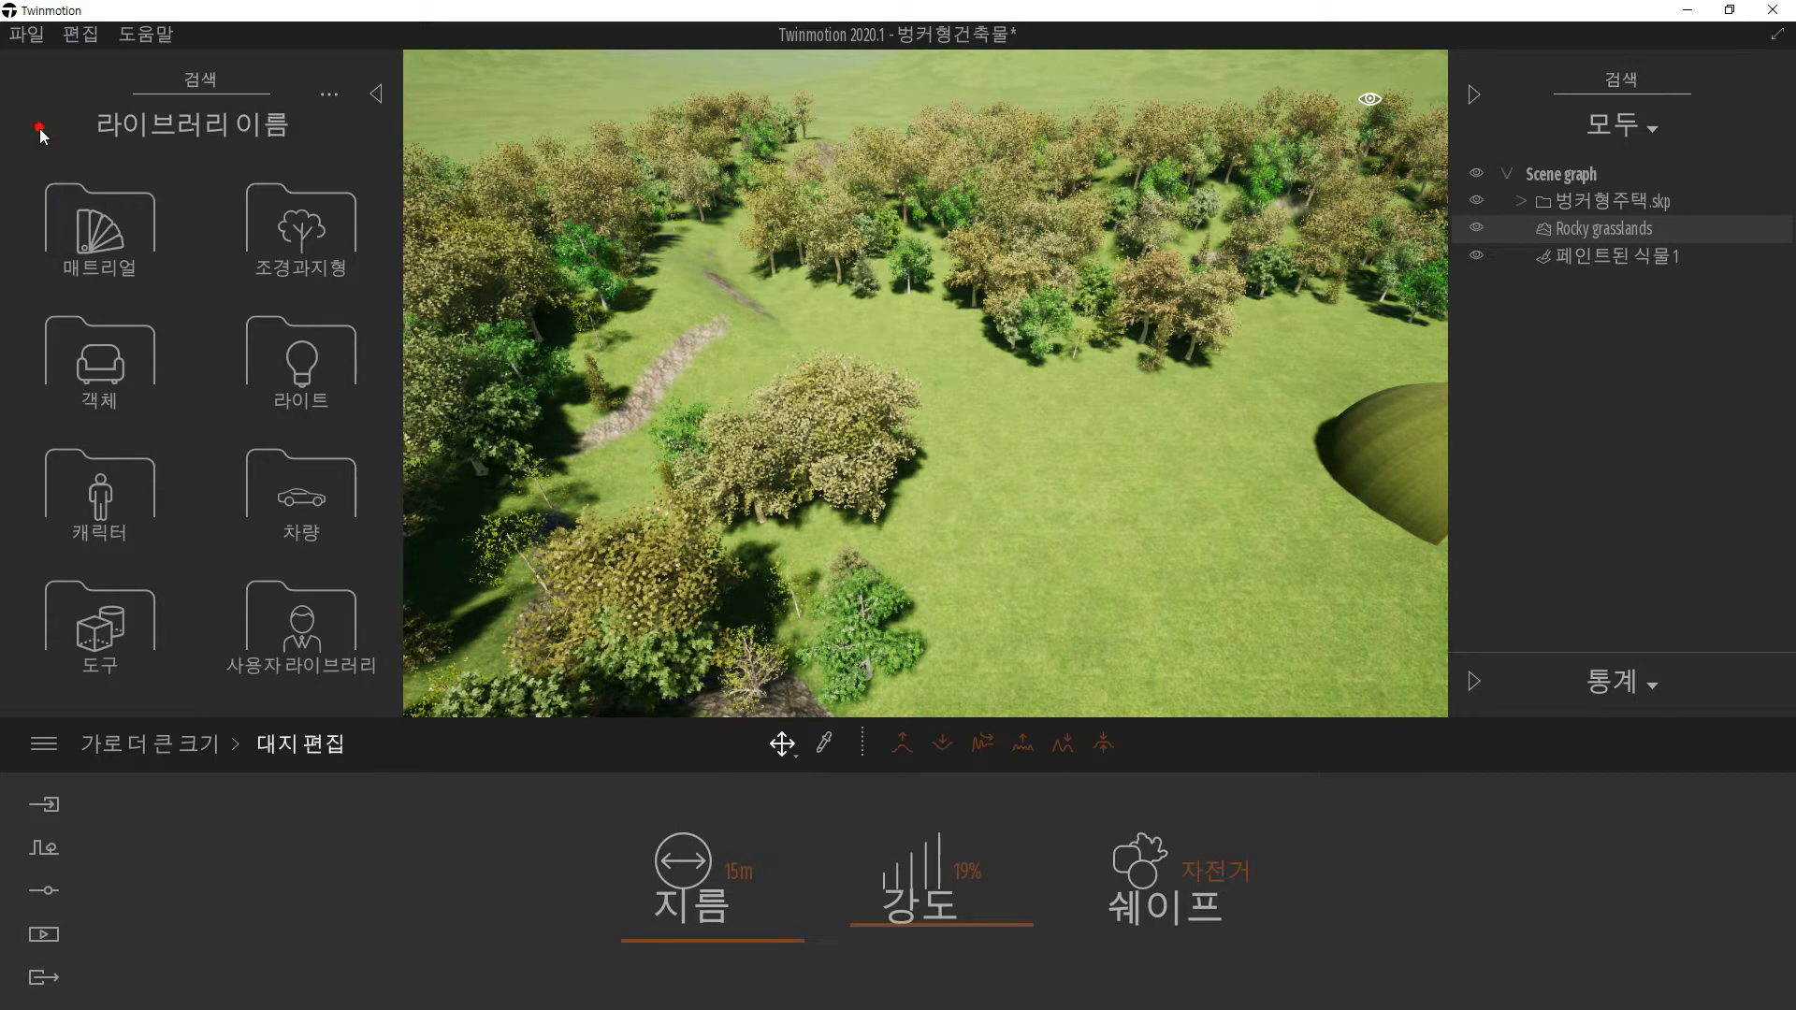
left_click(267, 493)
left_click(105, 245)
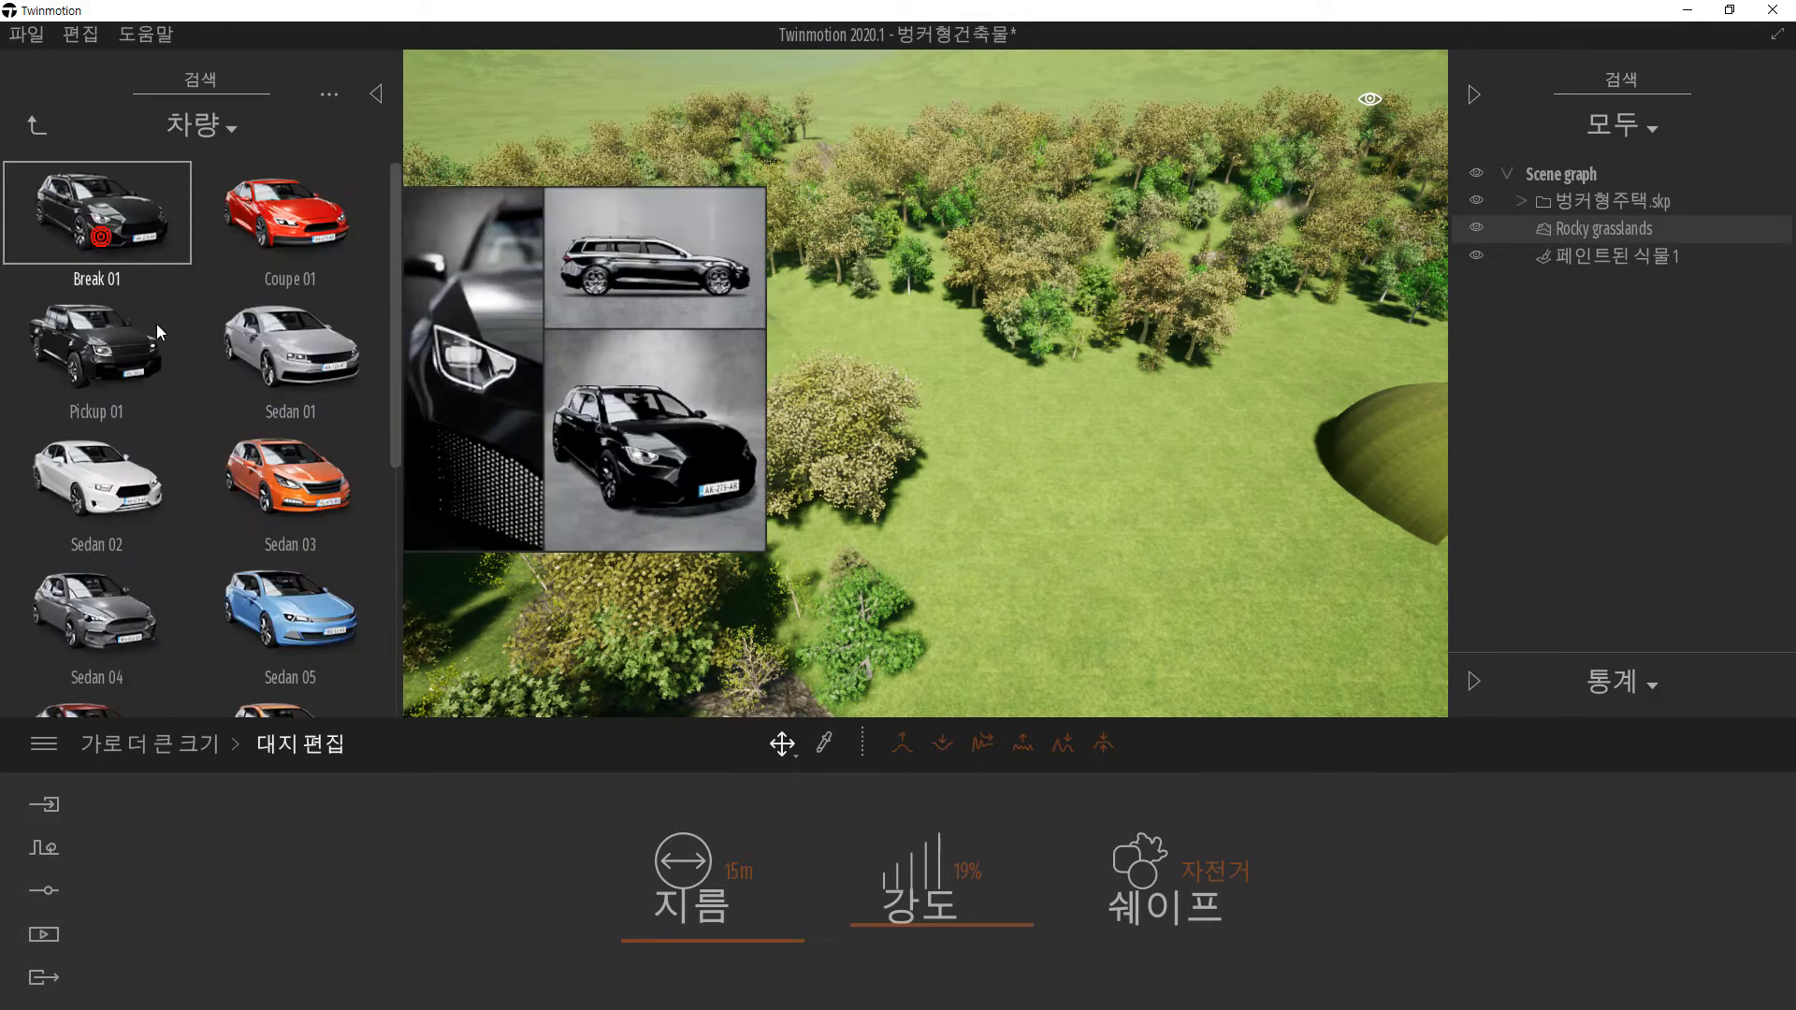
mouse_move(281, 235)
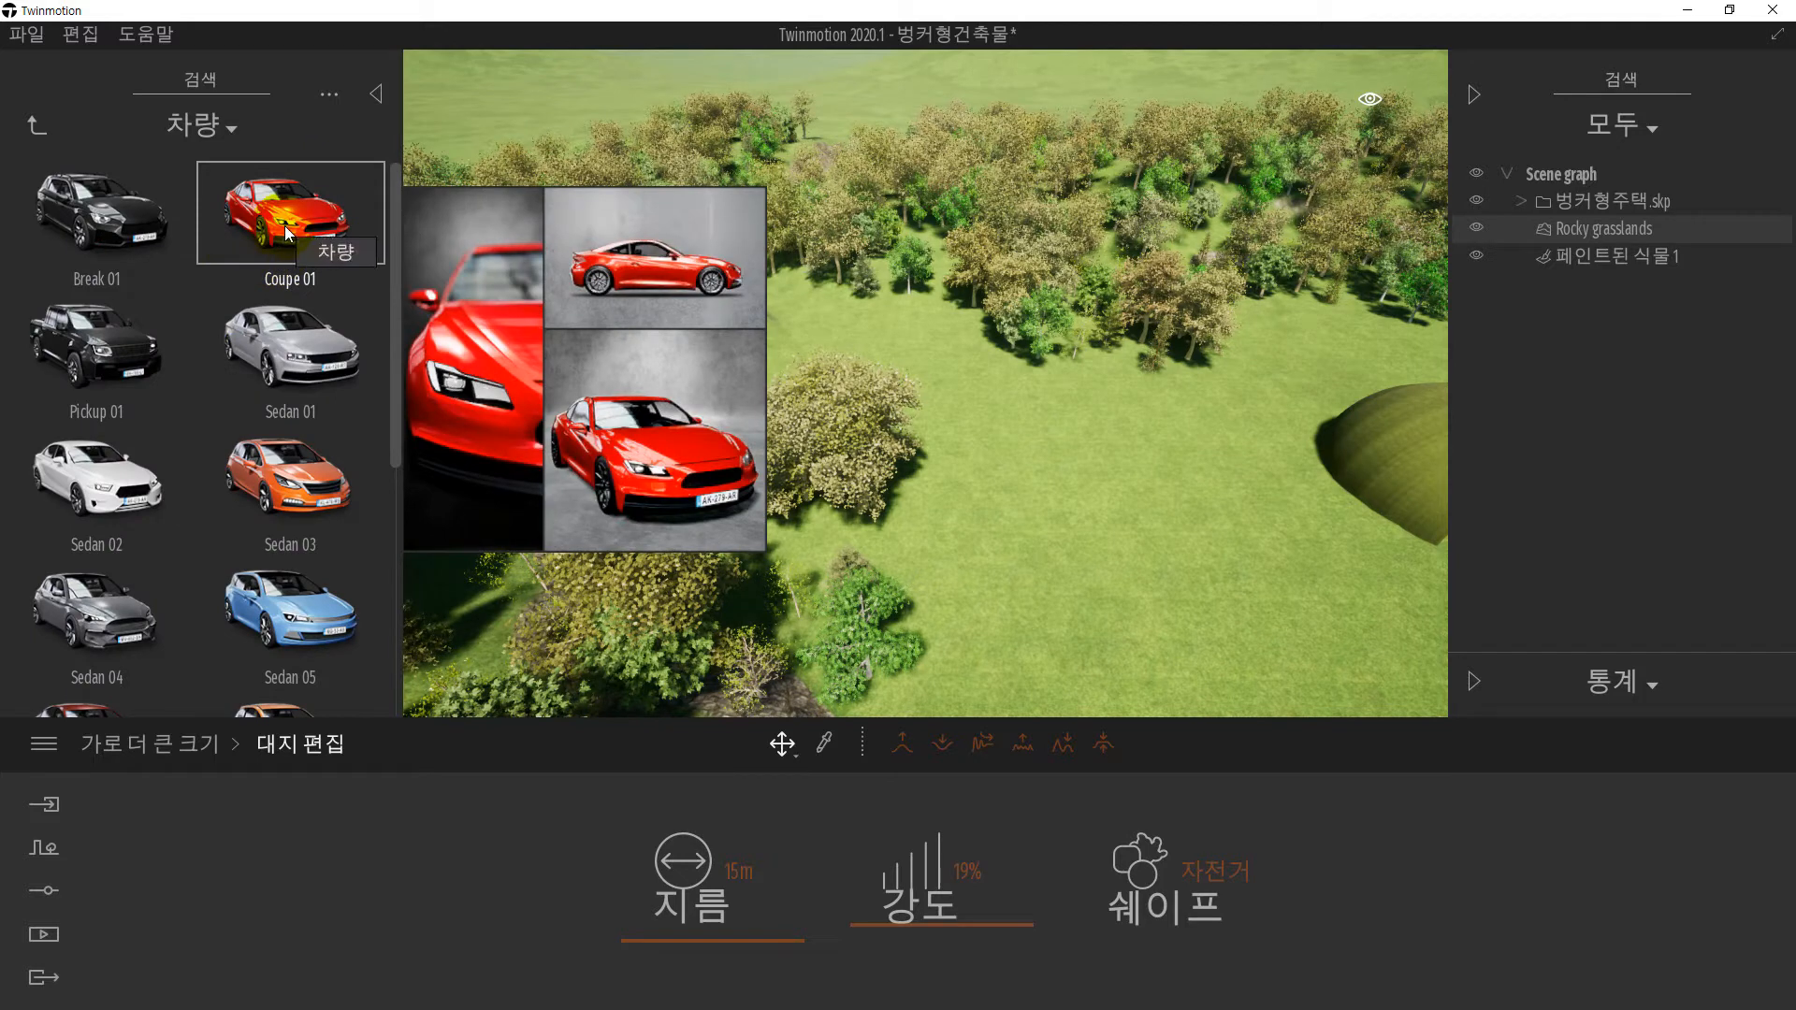
left_click_drag(281, 221, 511, 306)
scroll(510, 306, "up", 5)
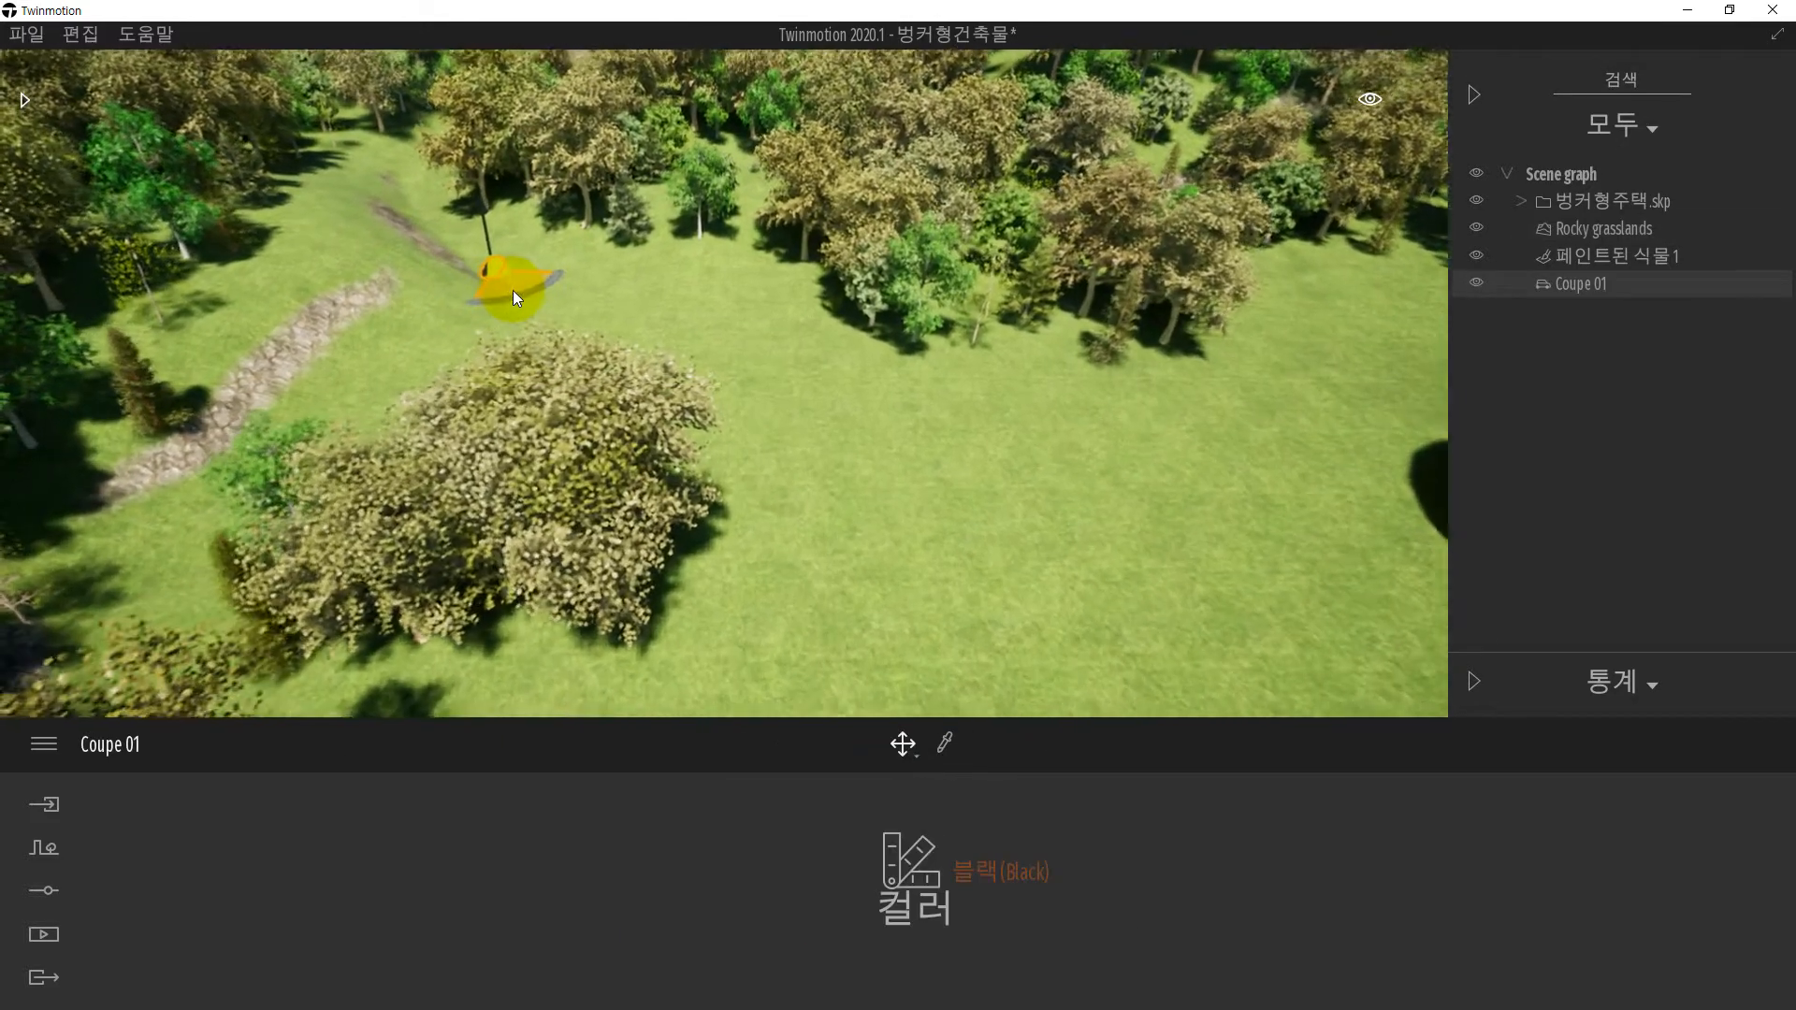
- Try to adjust the placed Coupe 01 with its gizmo, and deselect the car
middle_click_drag(576, 334, 582, 501)
middle_click_drag(476, 473, 479, 495)
scroll(485, 462, "up", 4)
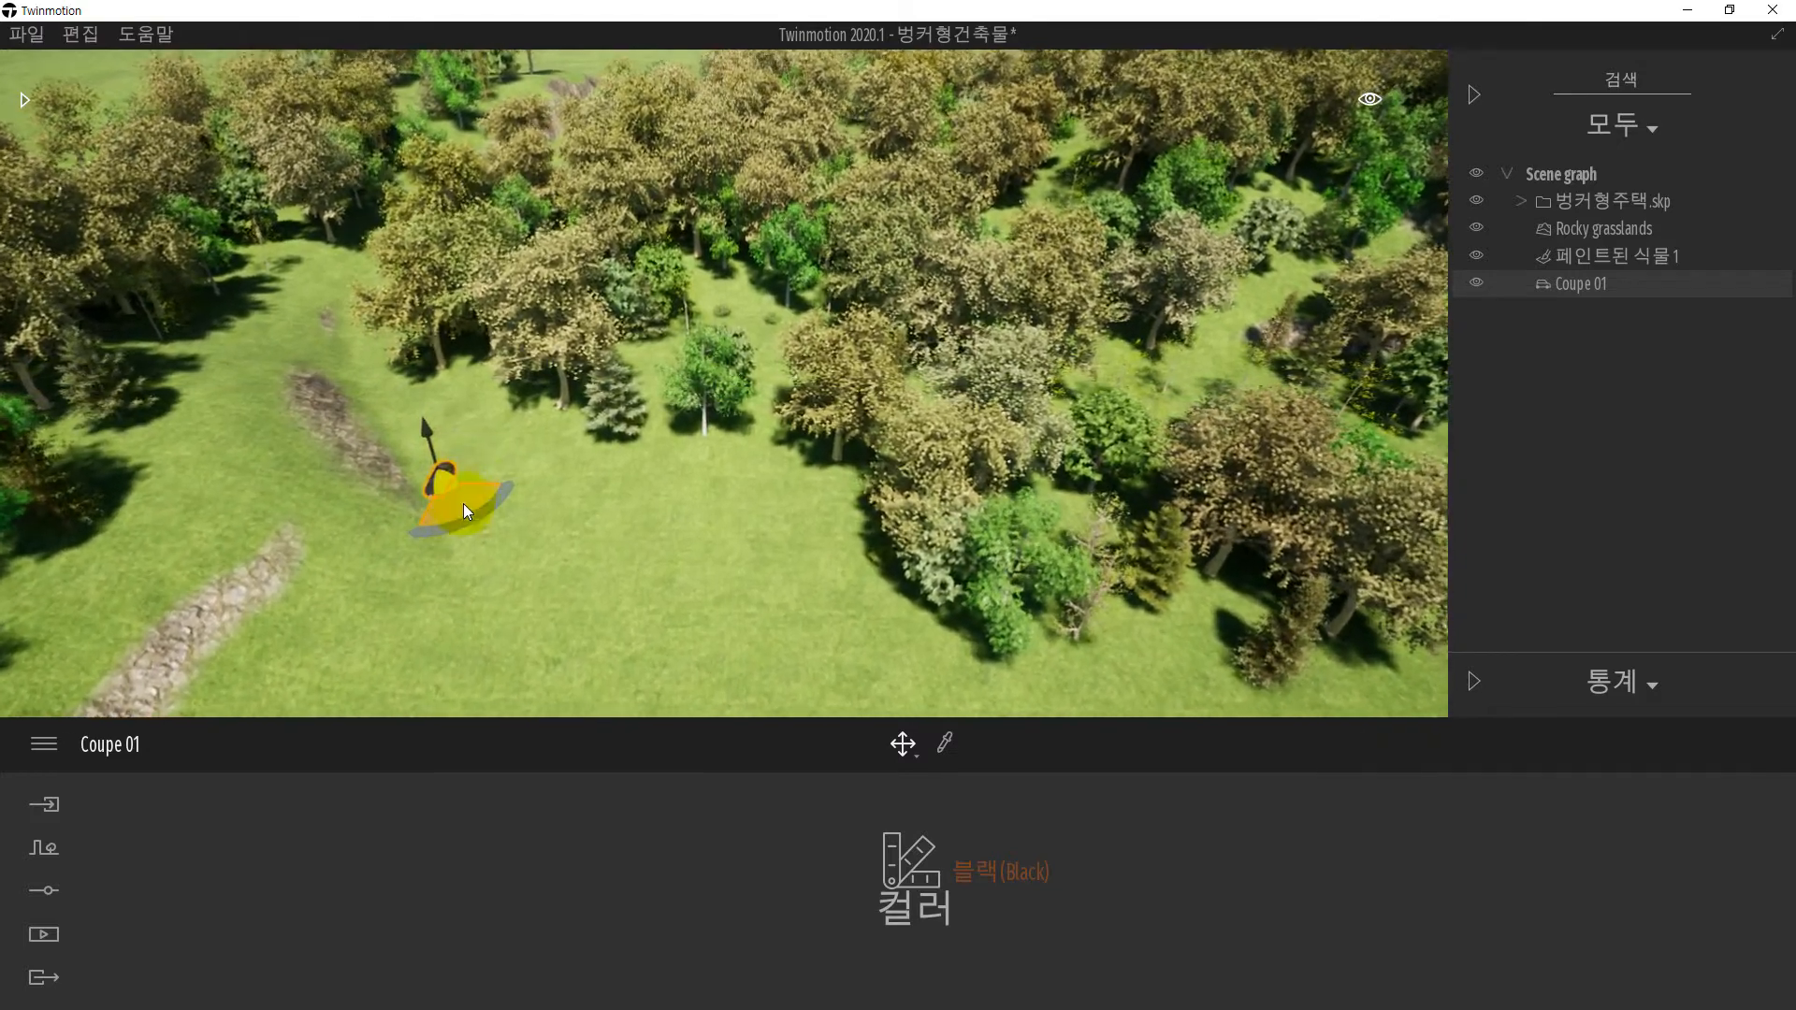
left_click_drag(463, 522, 509, 481)
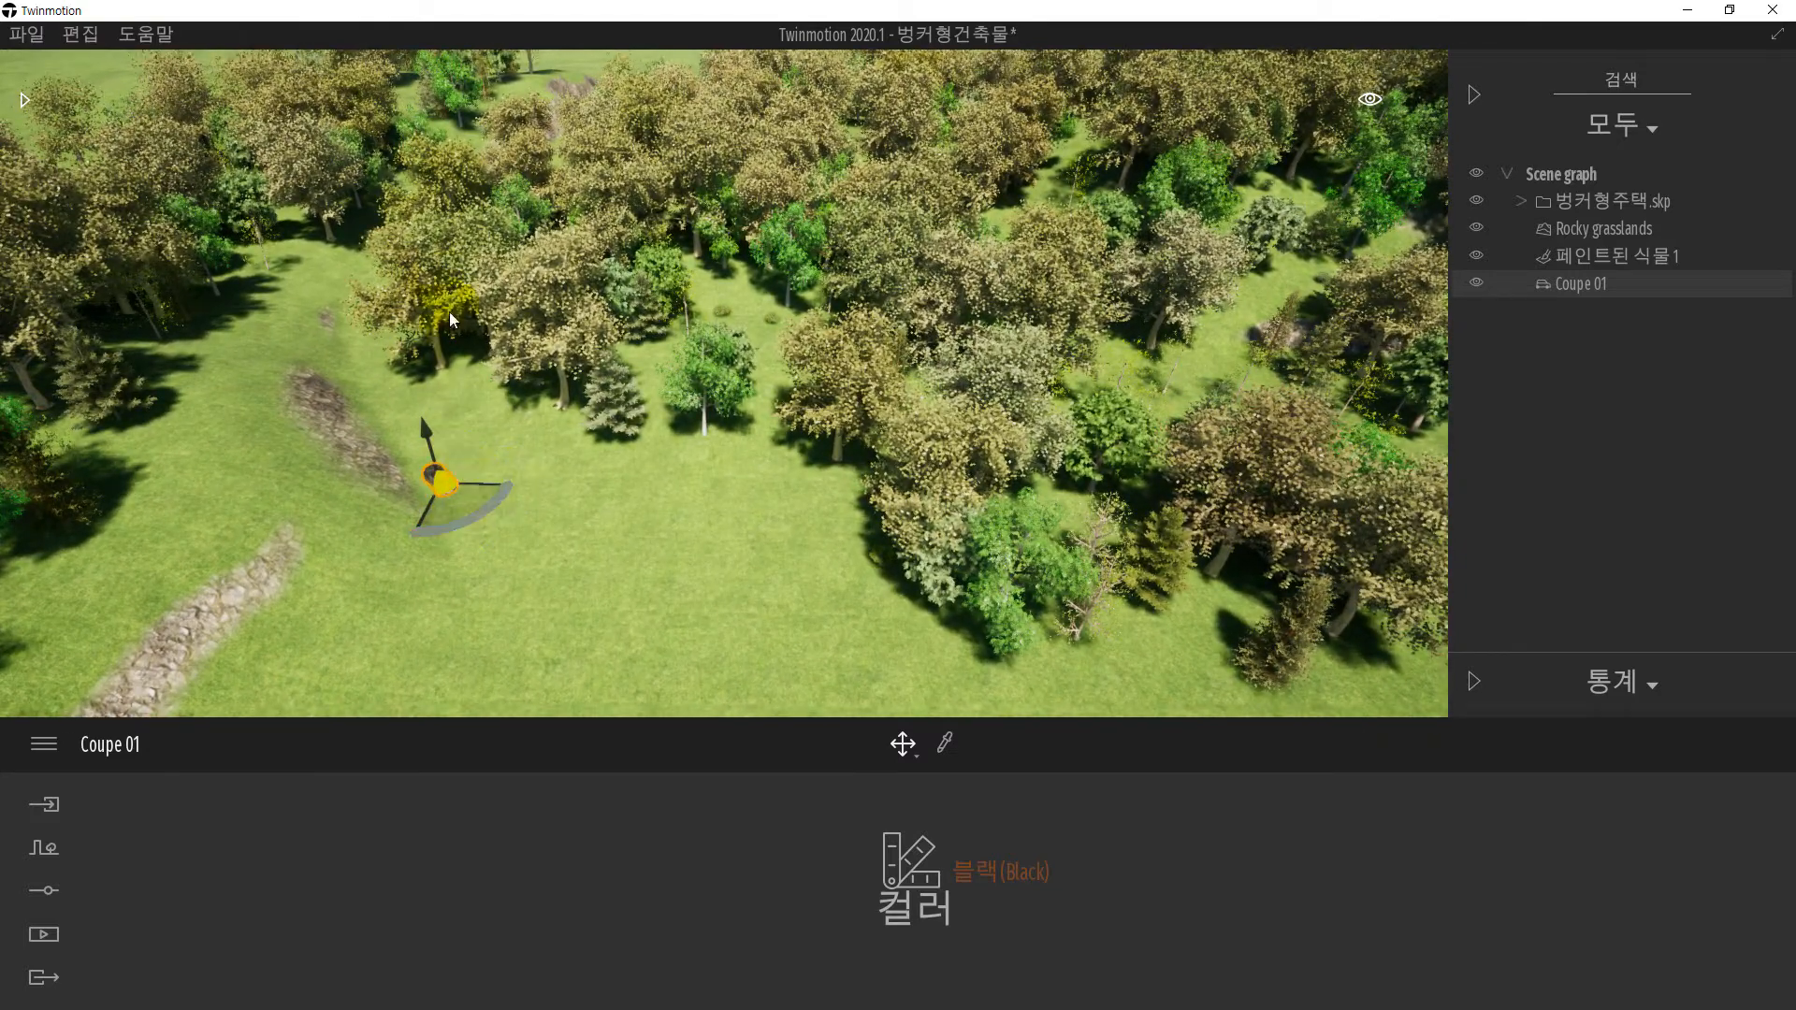
middle_click_drag(496, 308, 485, 110, "shift")
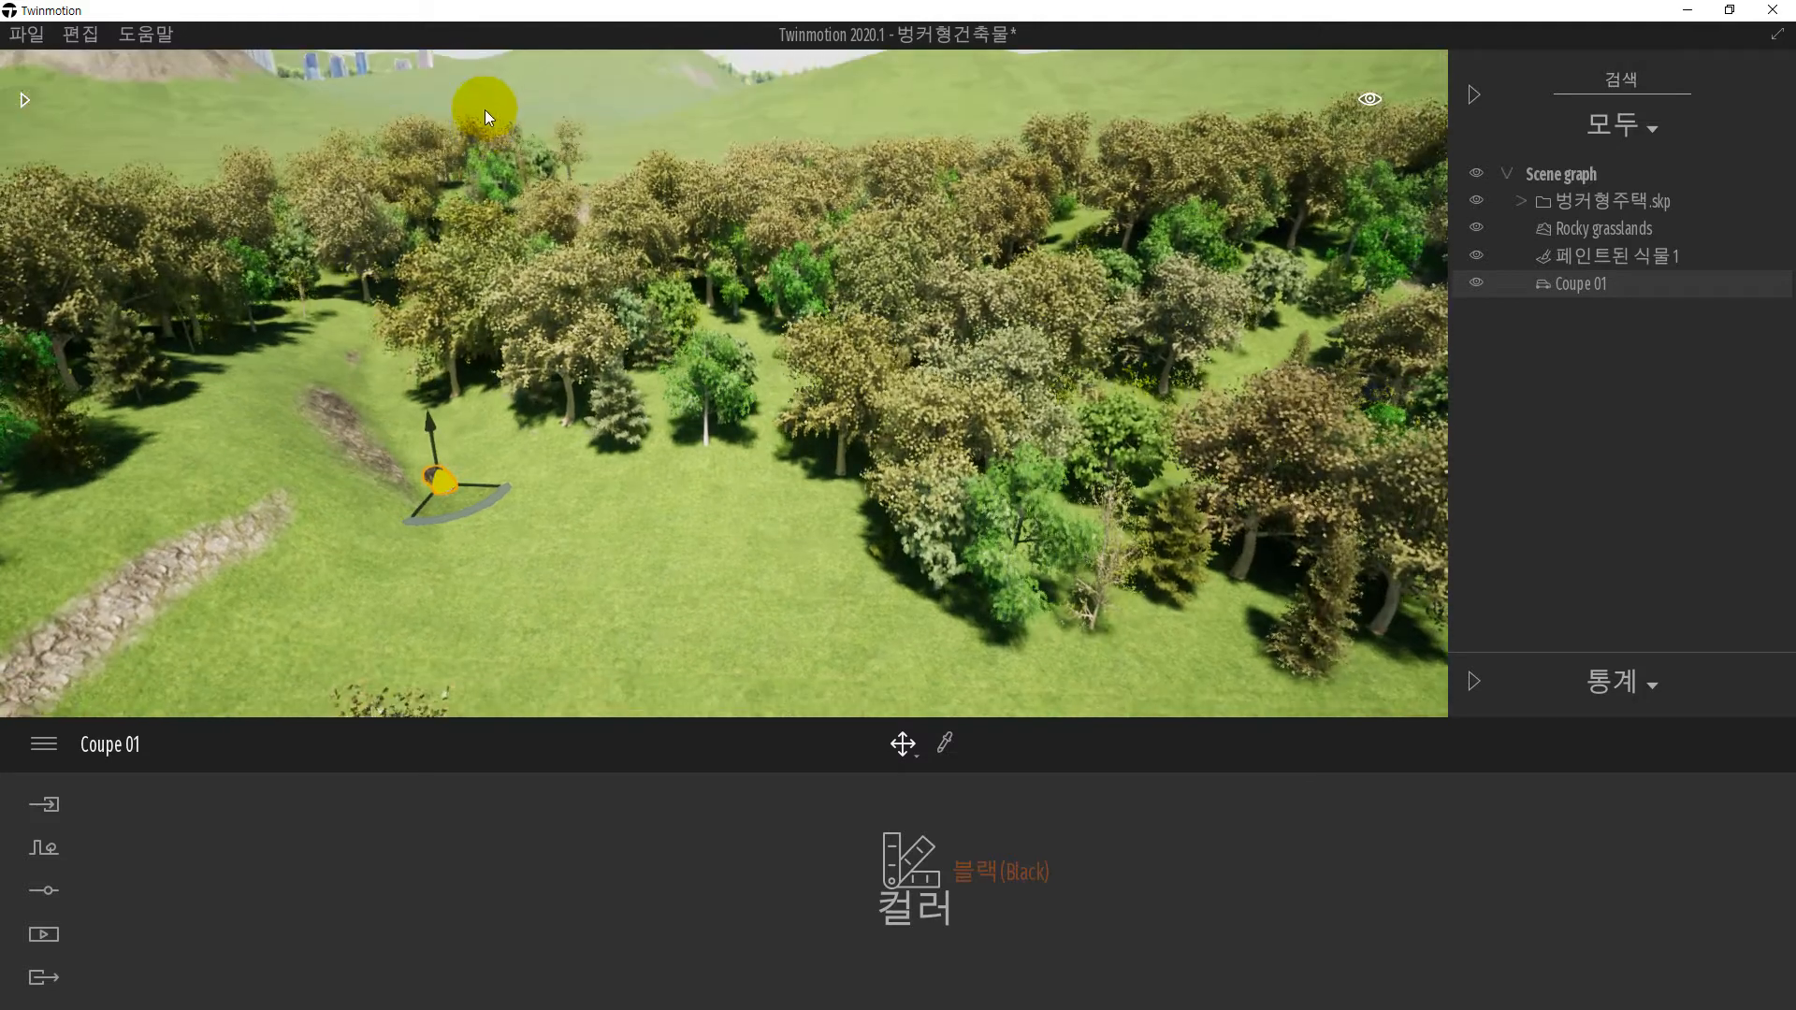
middle_click_drag(739, 224, 742, 85, "shift")
left_click(741, 84)
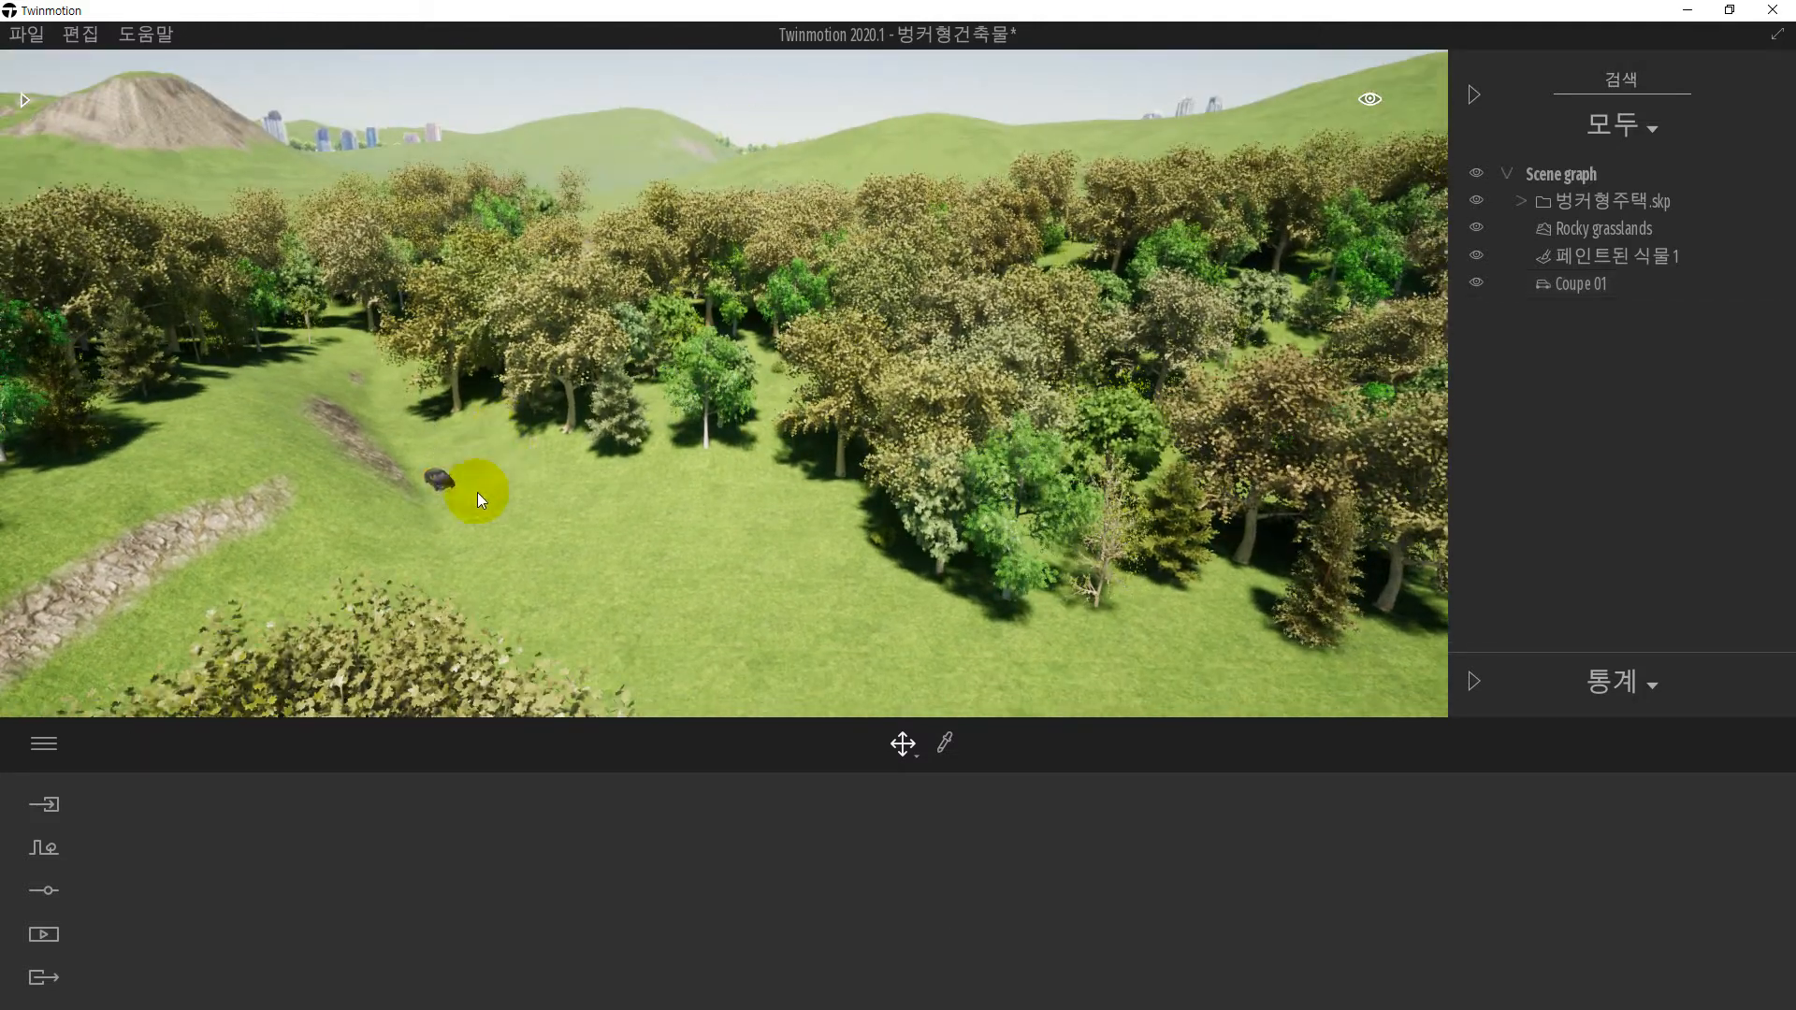
- Paint a Grassy ground dirt track on the terrain with an 8 m diameter brush, from the clearing past the car toward the woodland
scroll(418, 491, "up", 3)
scroll(419, 498, "up", 2)
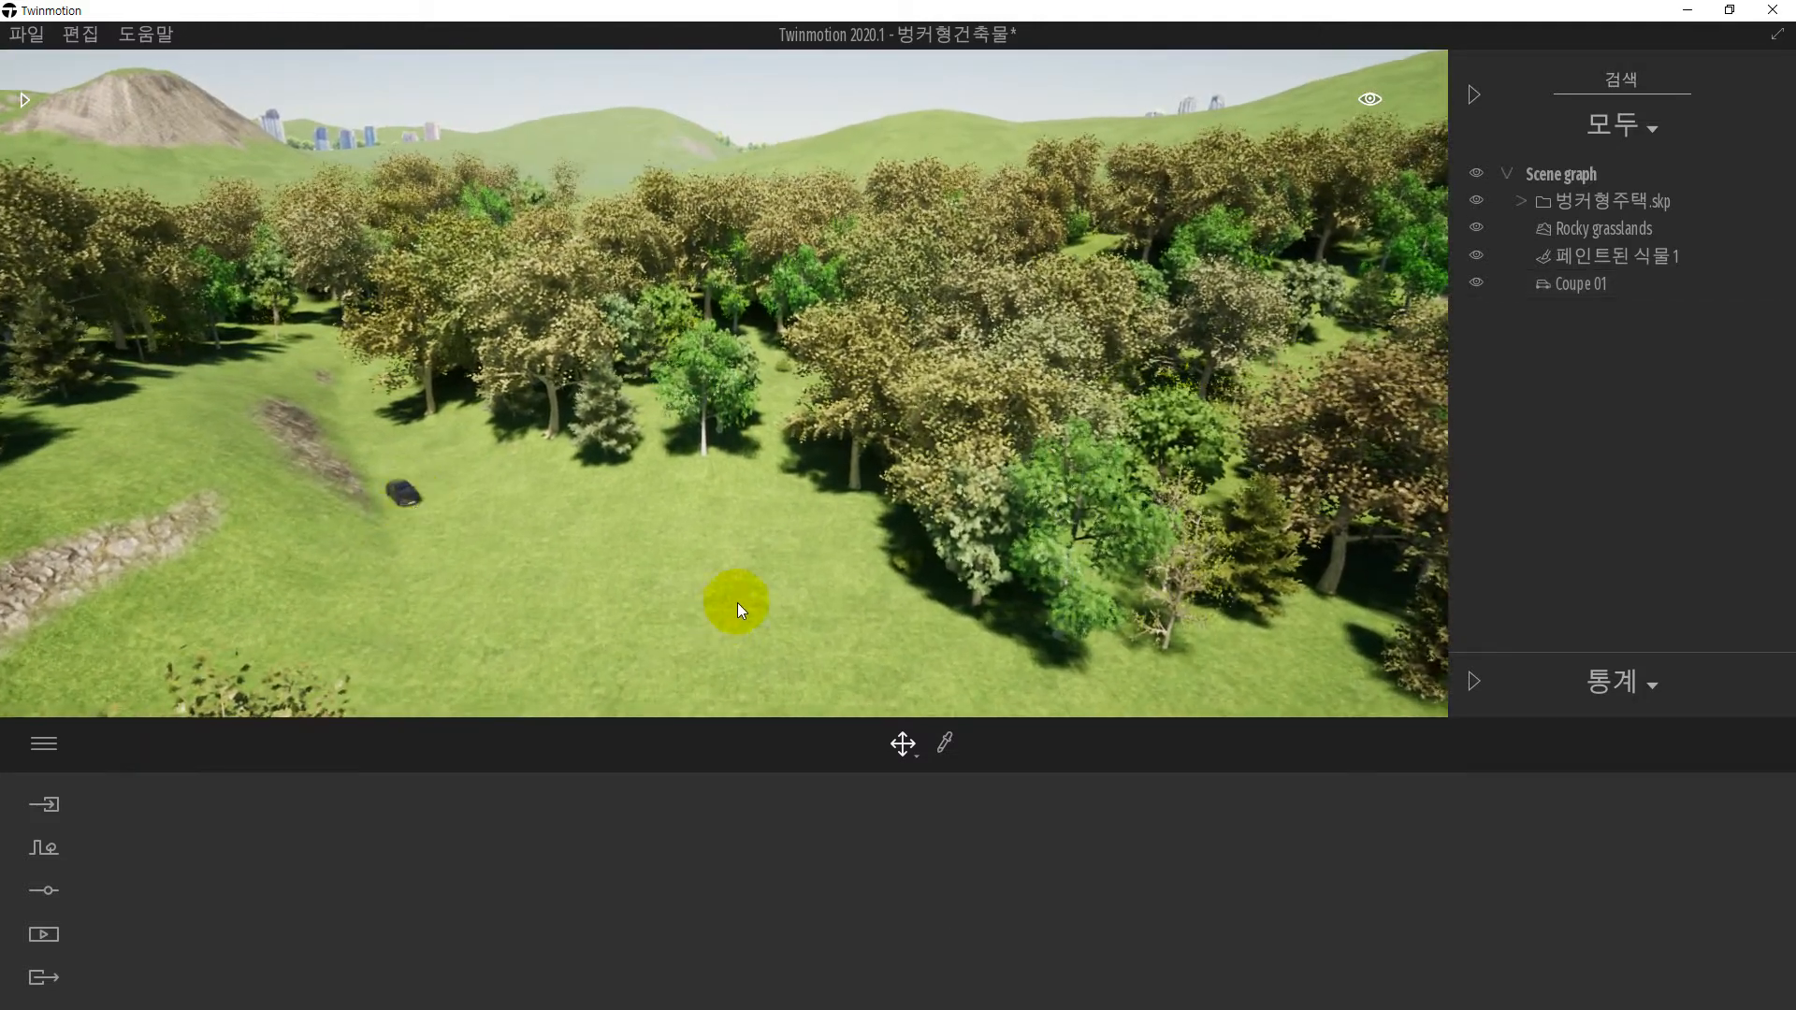
mouse_move(793, 487)
middle_mouse_down("shift")
mouse_move(797, 522)
mouse_move(783, 496)
middle_mouse_up("shift")
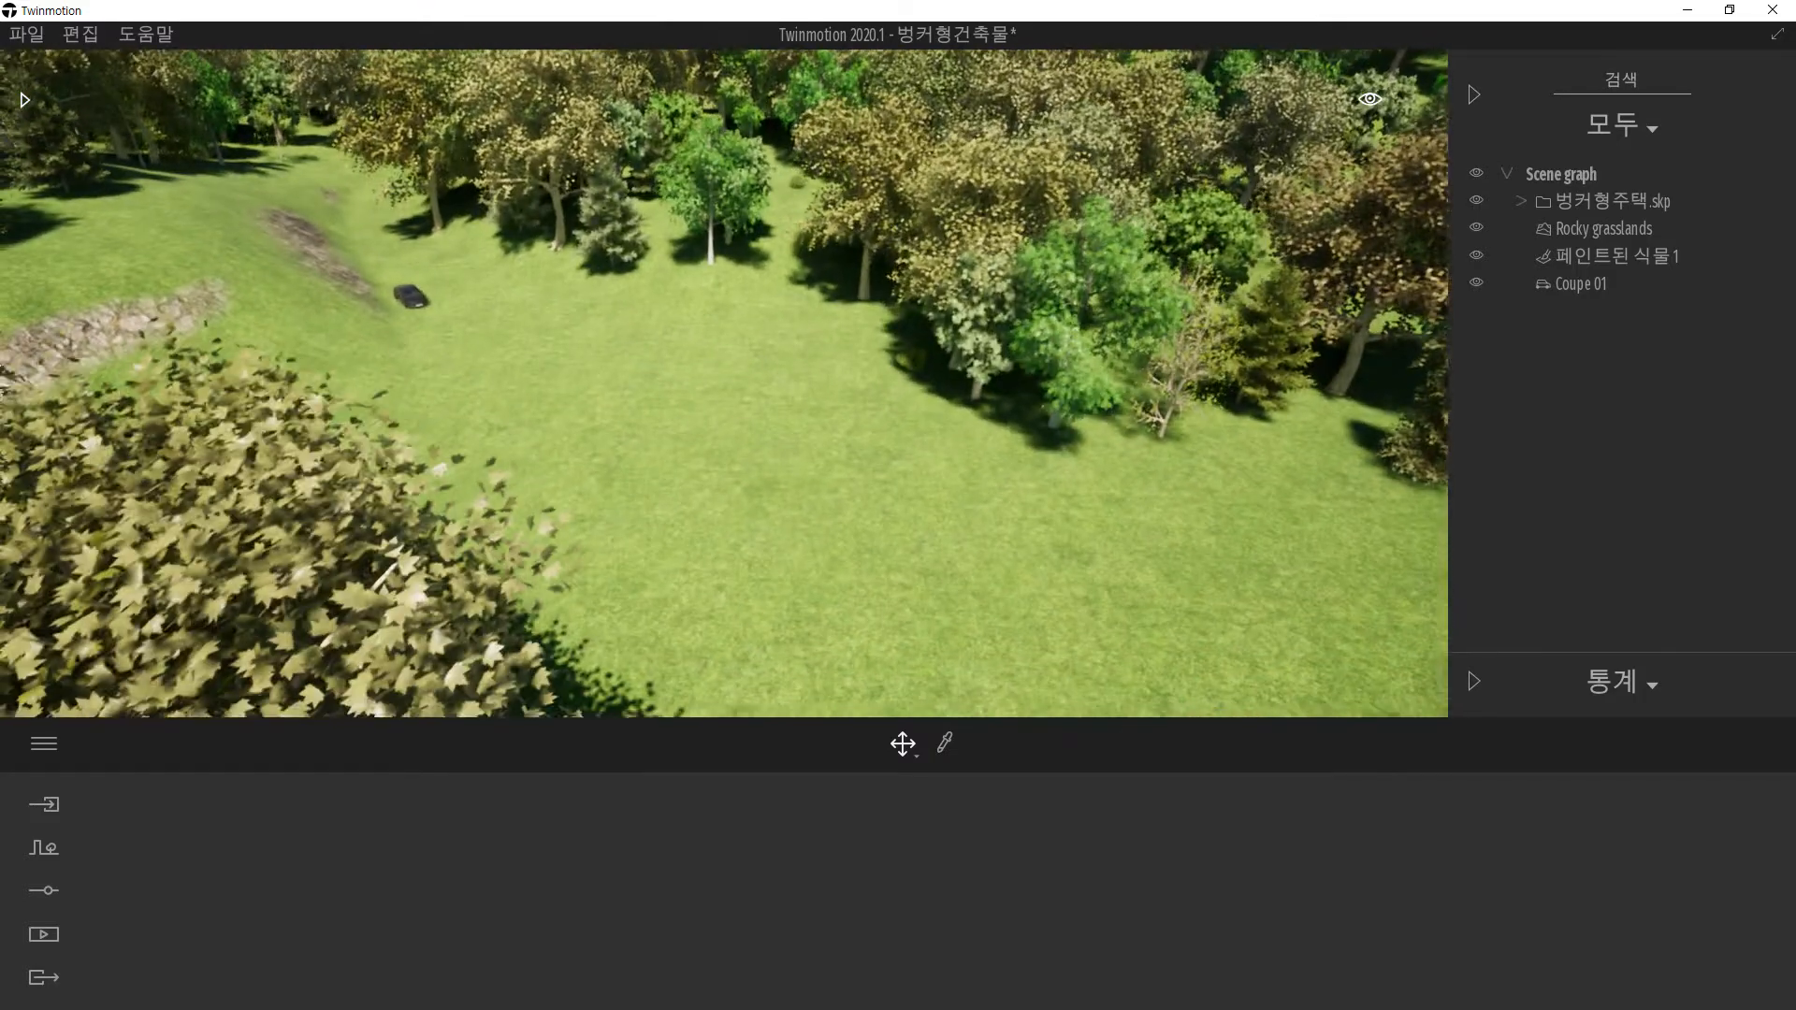
middle_click_drag(606, 462, 609, 467)
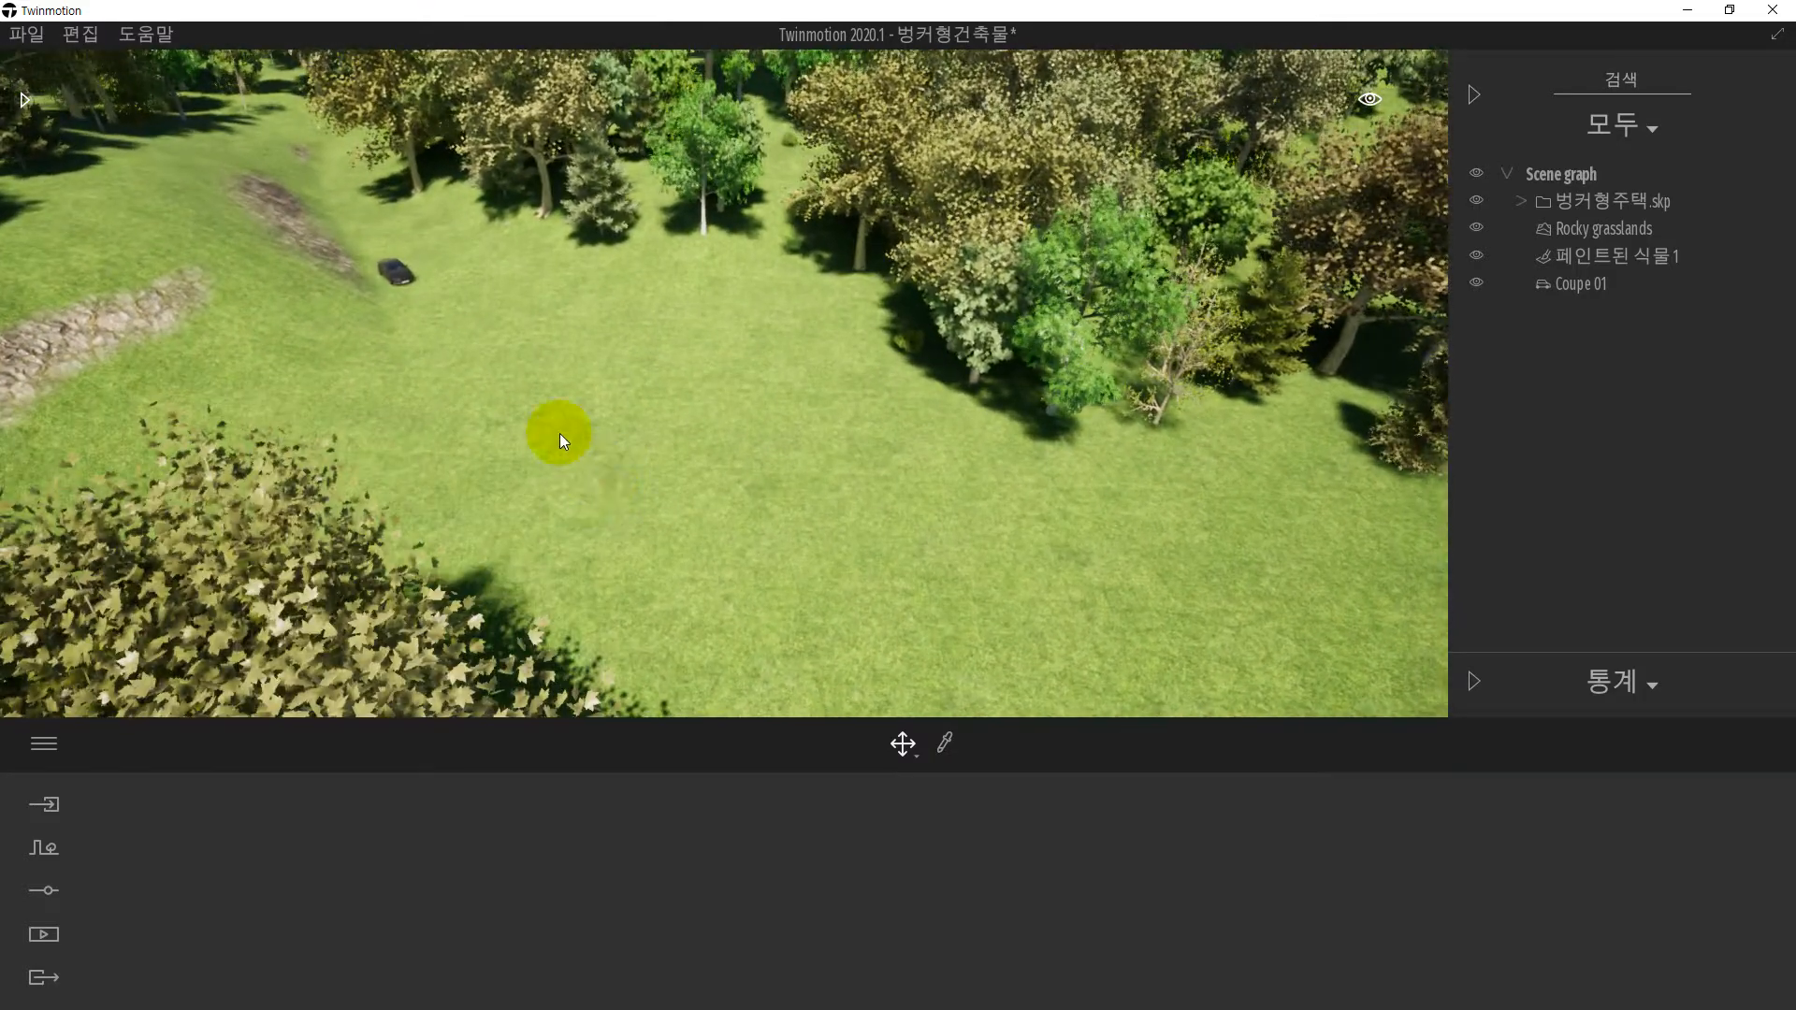
left_click(546, 406)
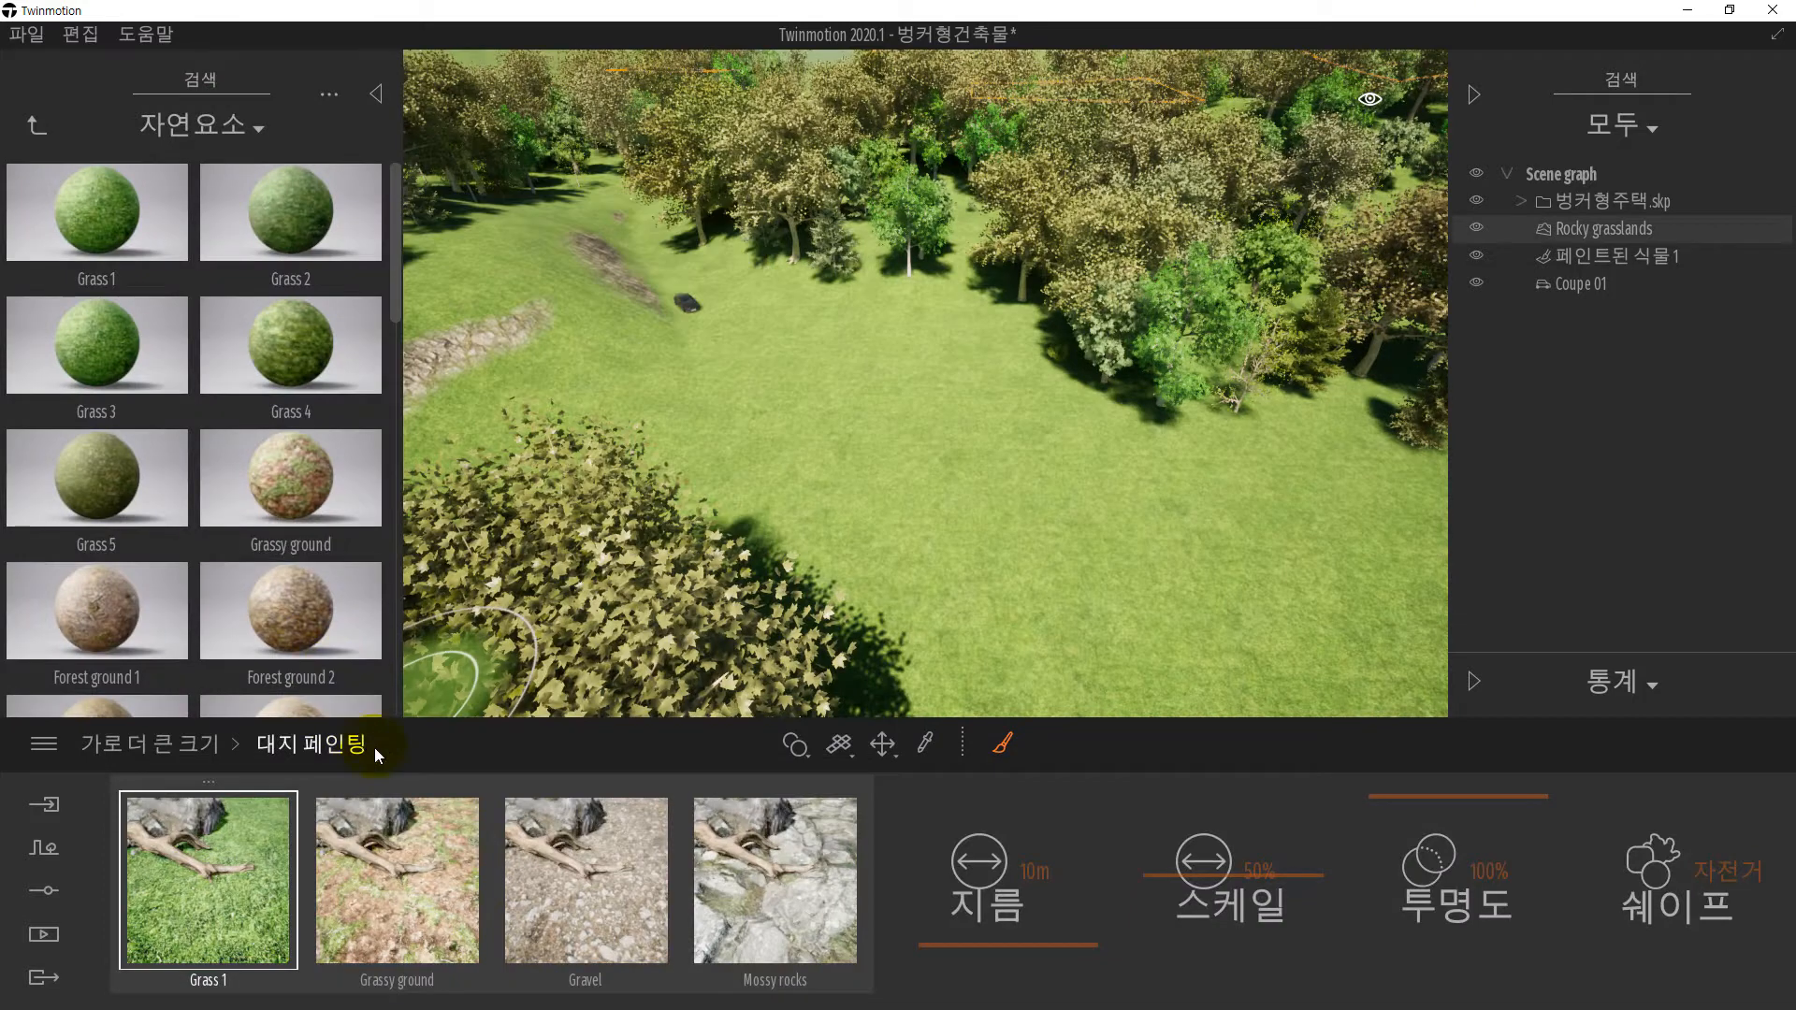
left_click(423, 906)
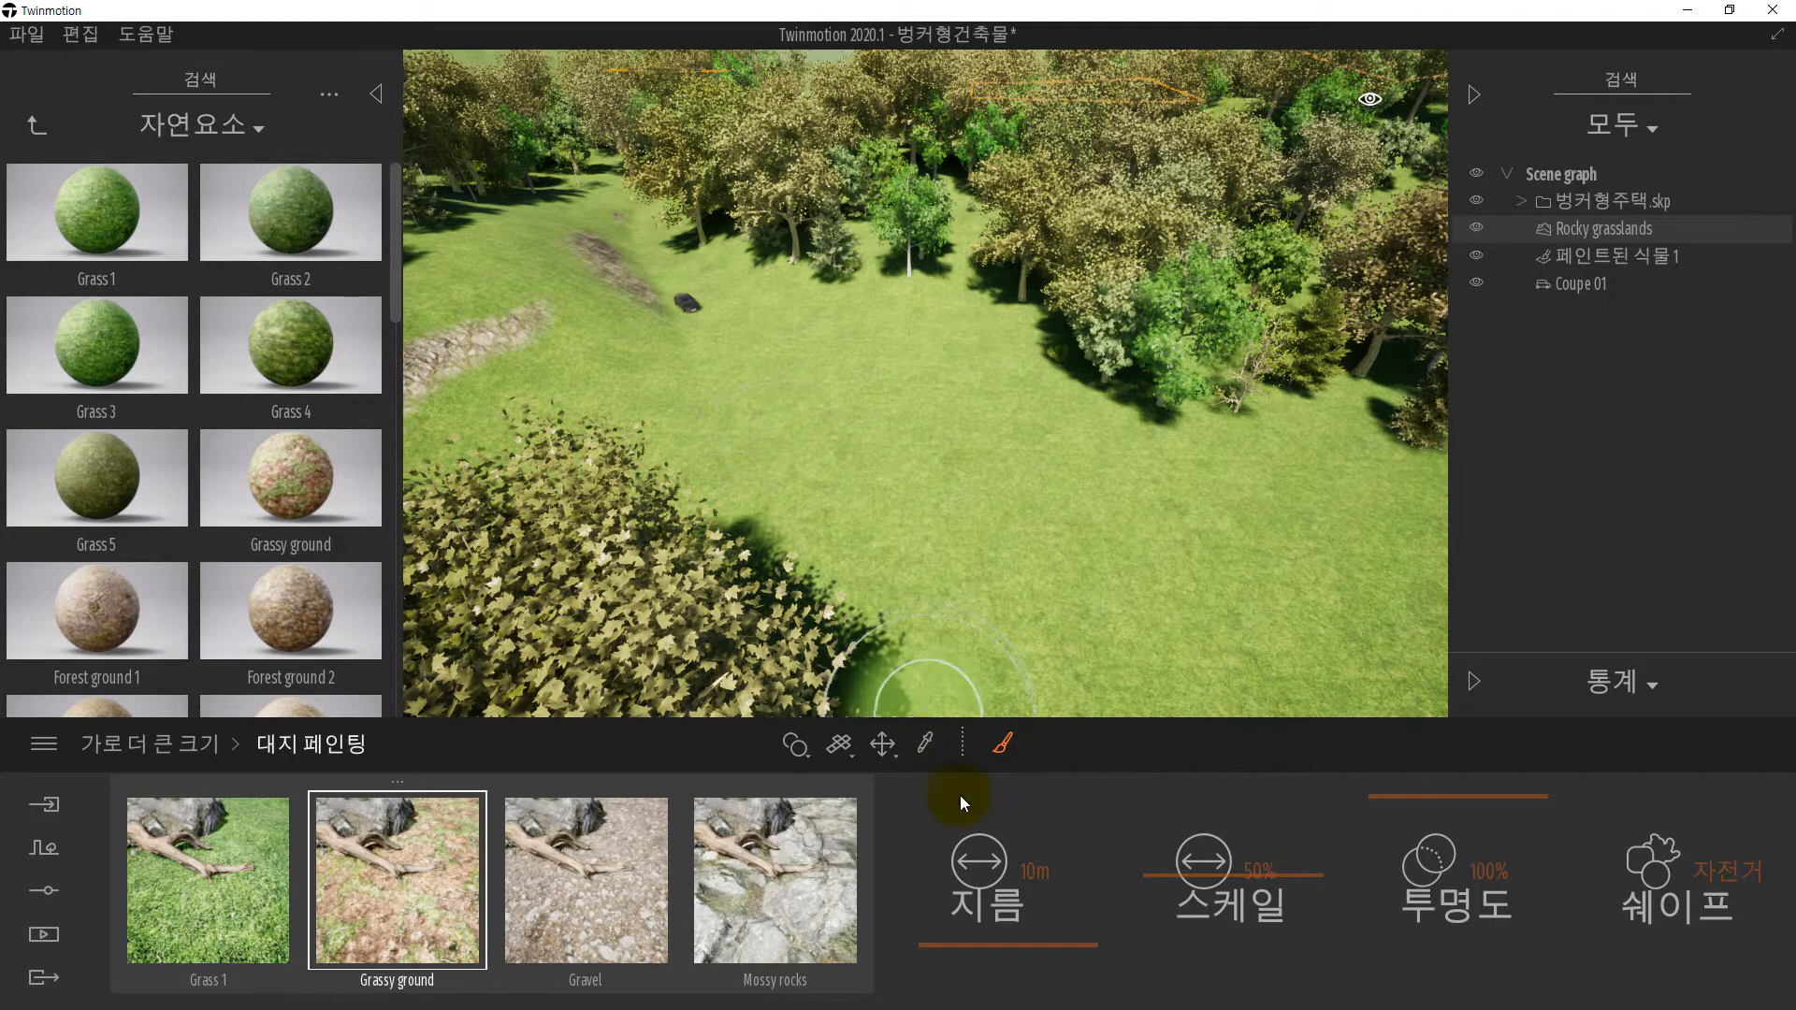
left_click(993, 948)
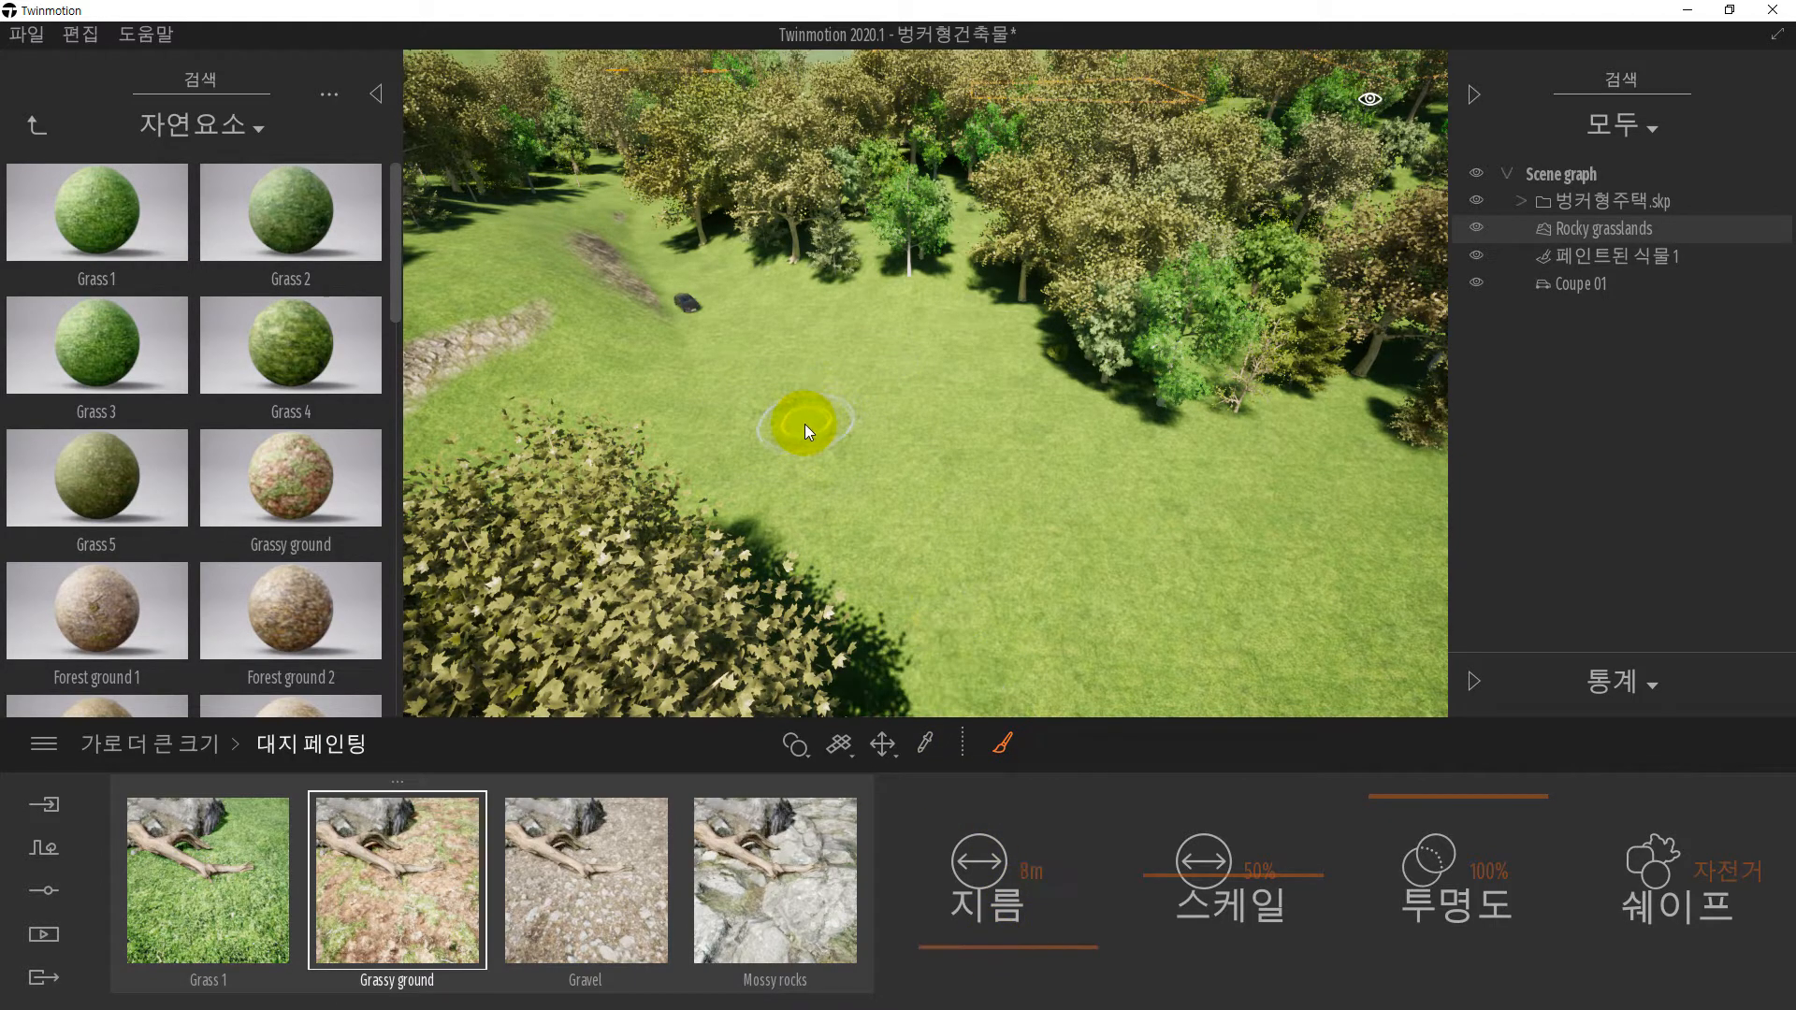
left_click_drag(823, 474, 790, 447)
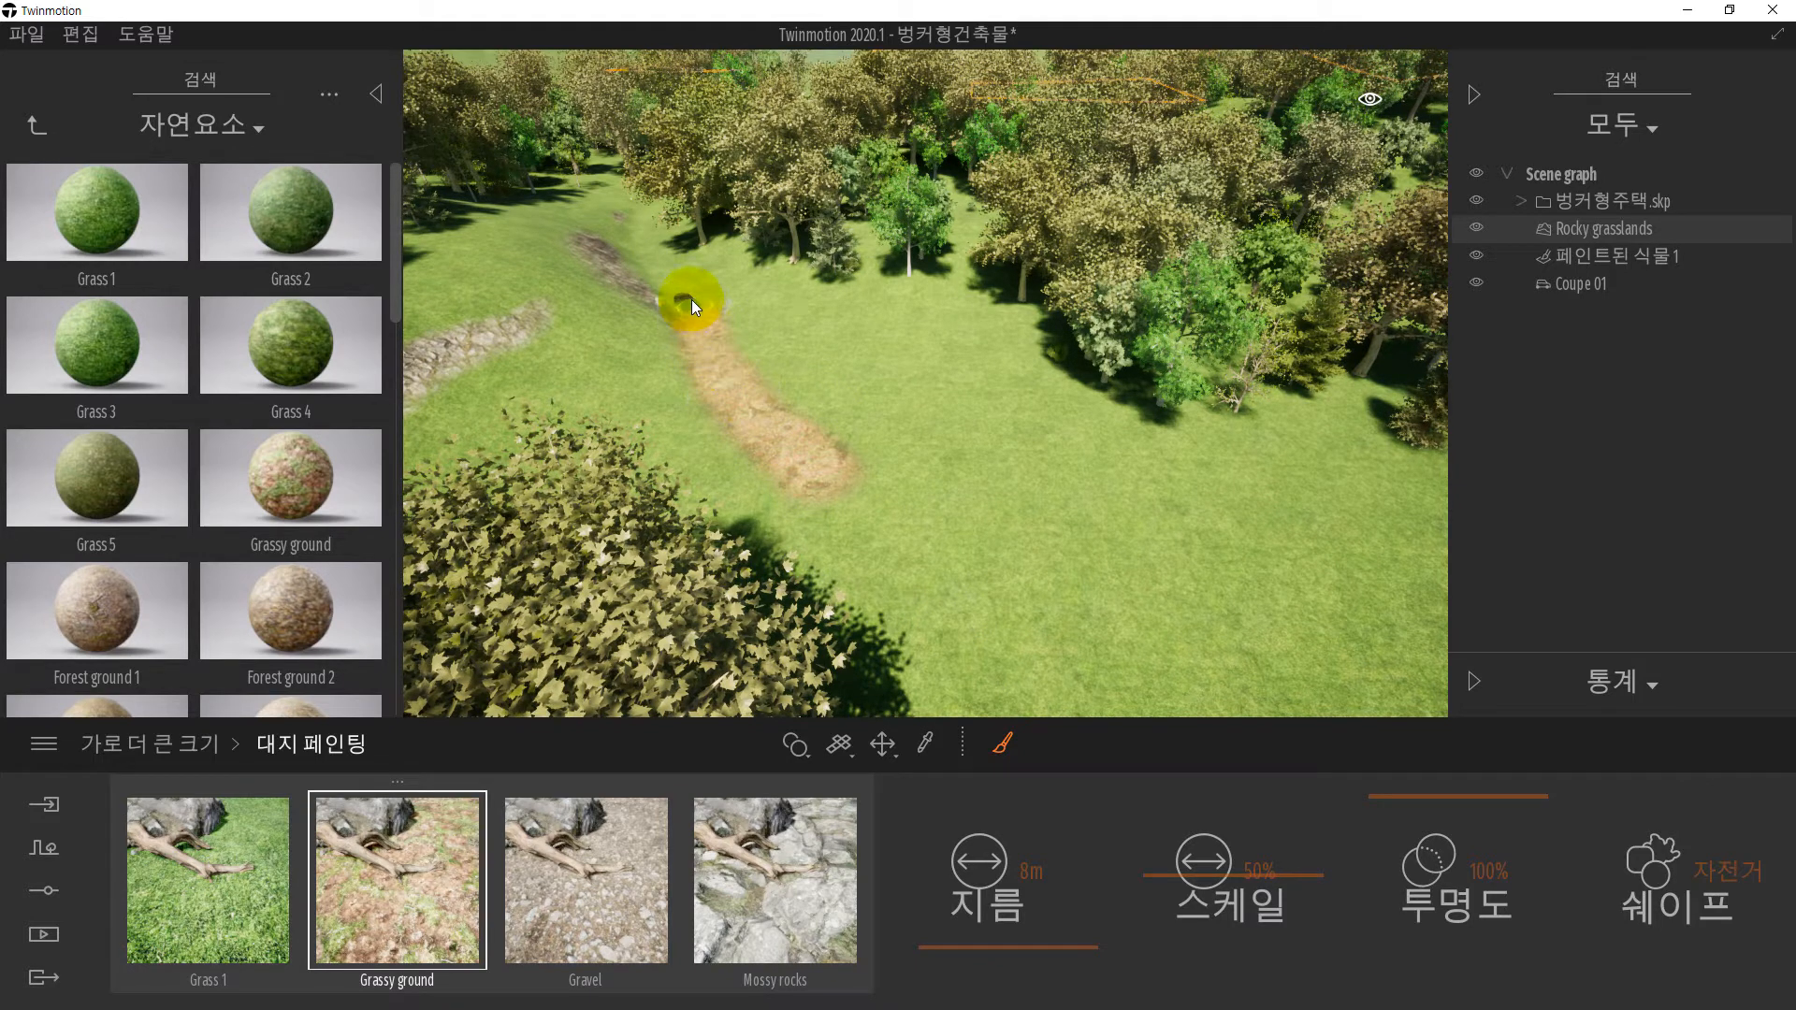
left_click_drag(692, 299, 677, 279)
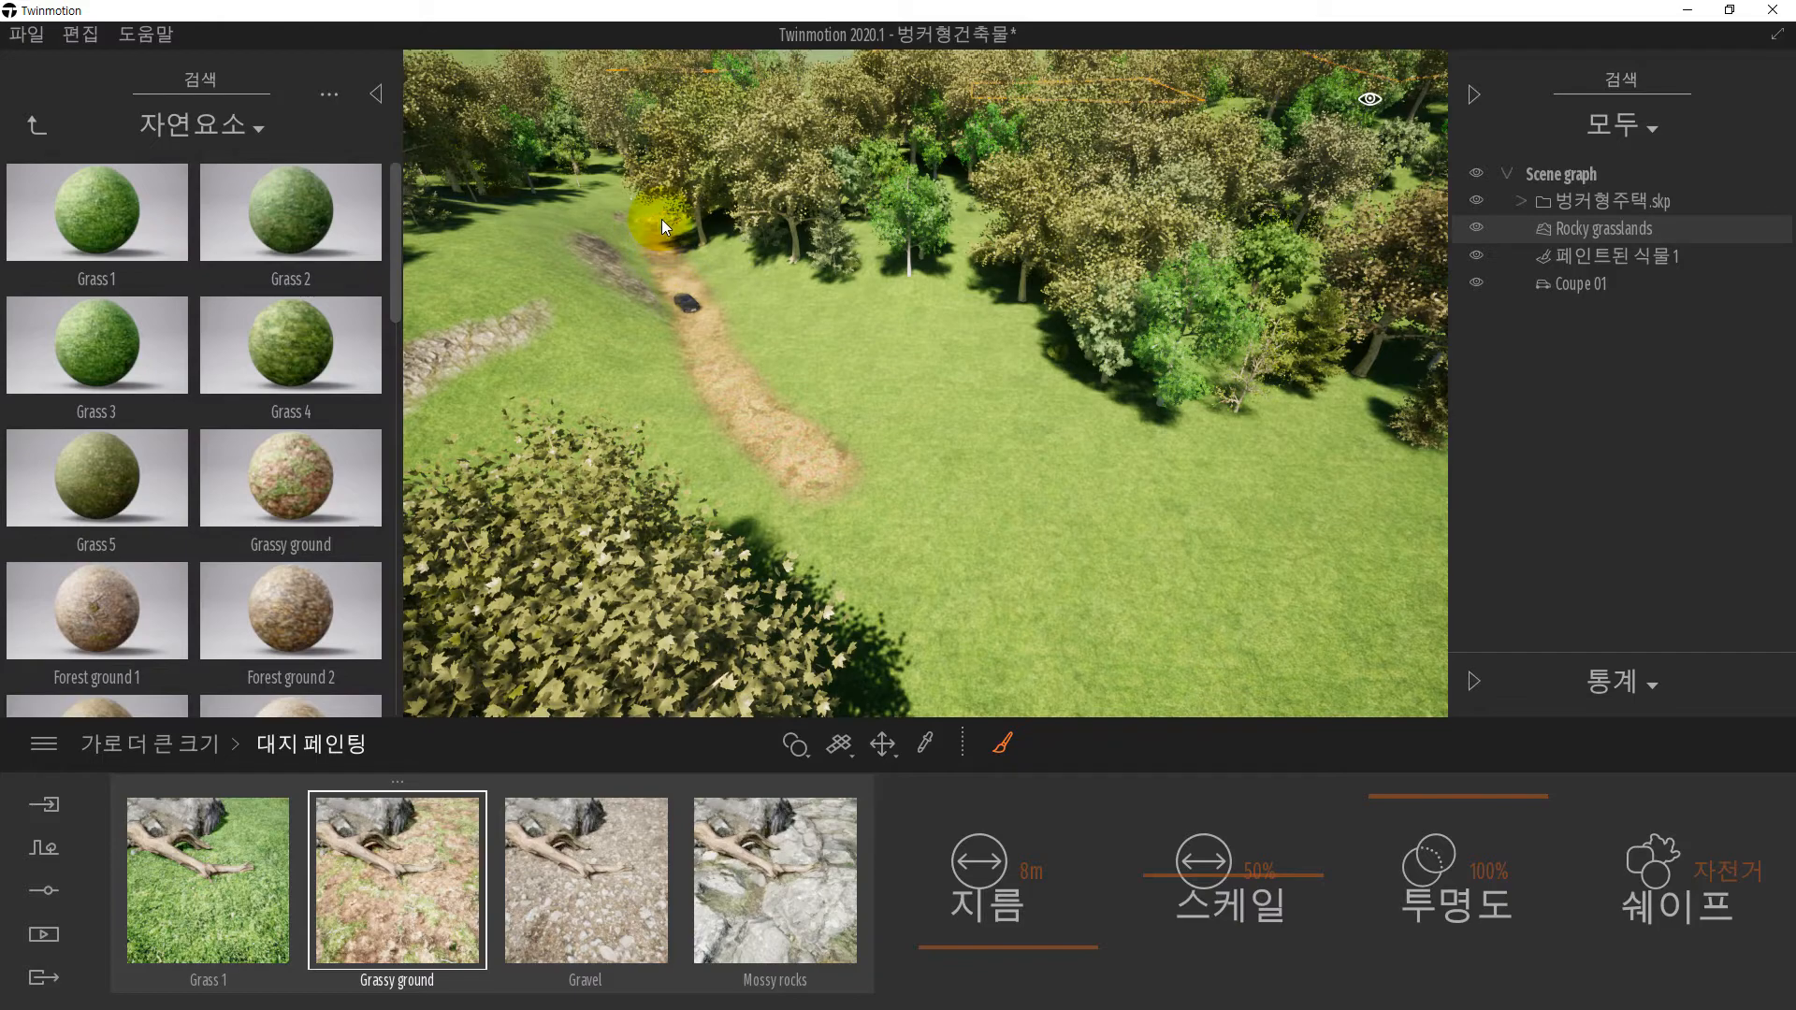
- Extend the Grassy ground track through the gap between the trees along the flattened woodland path
middle_click_drag(888, 550, 776, 610)
scroll(885, 551, "up", 3)
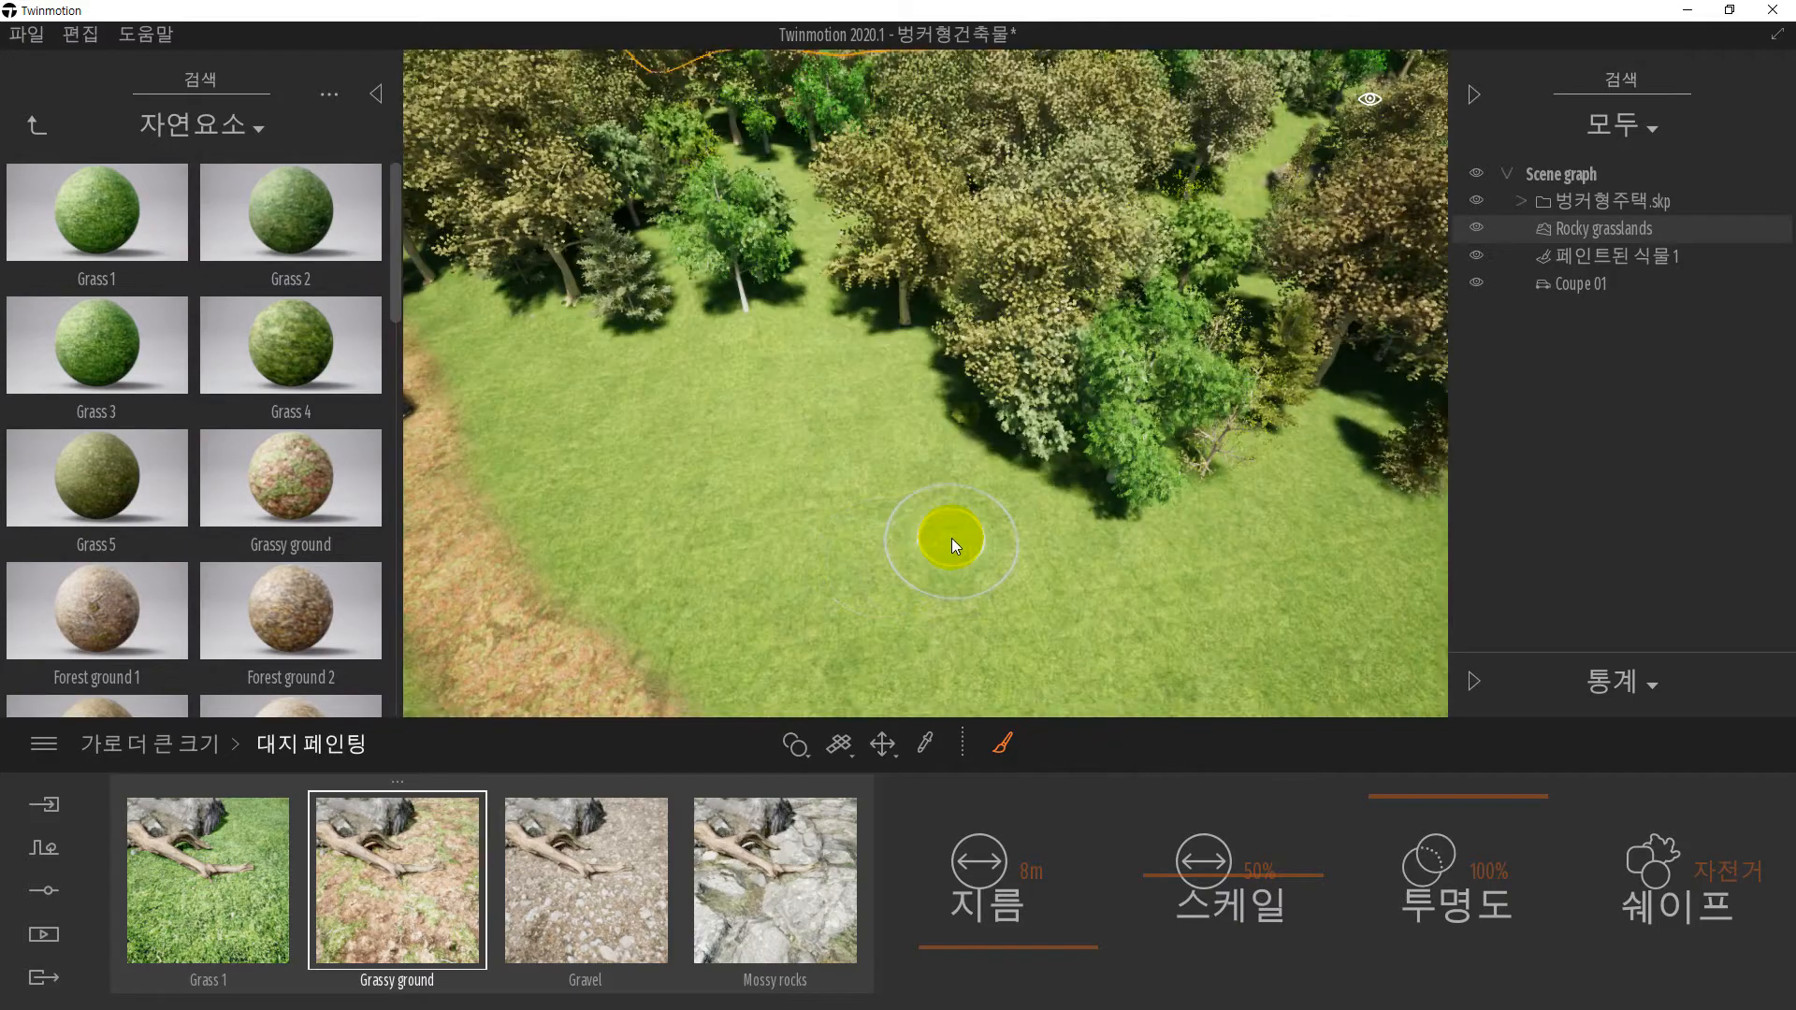
scroll(951, 537, "down", 4)
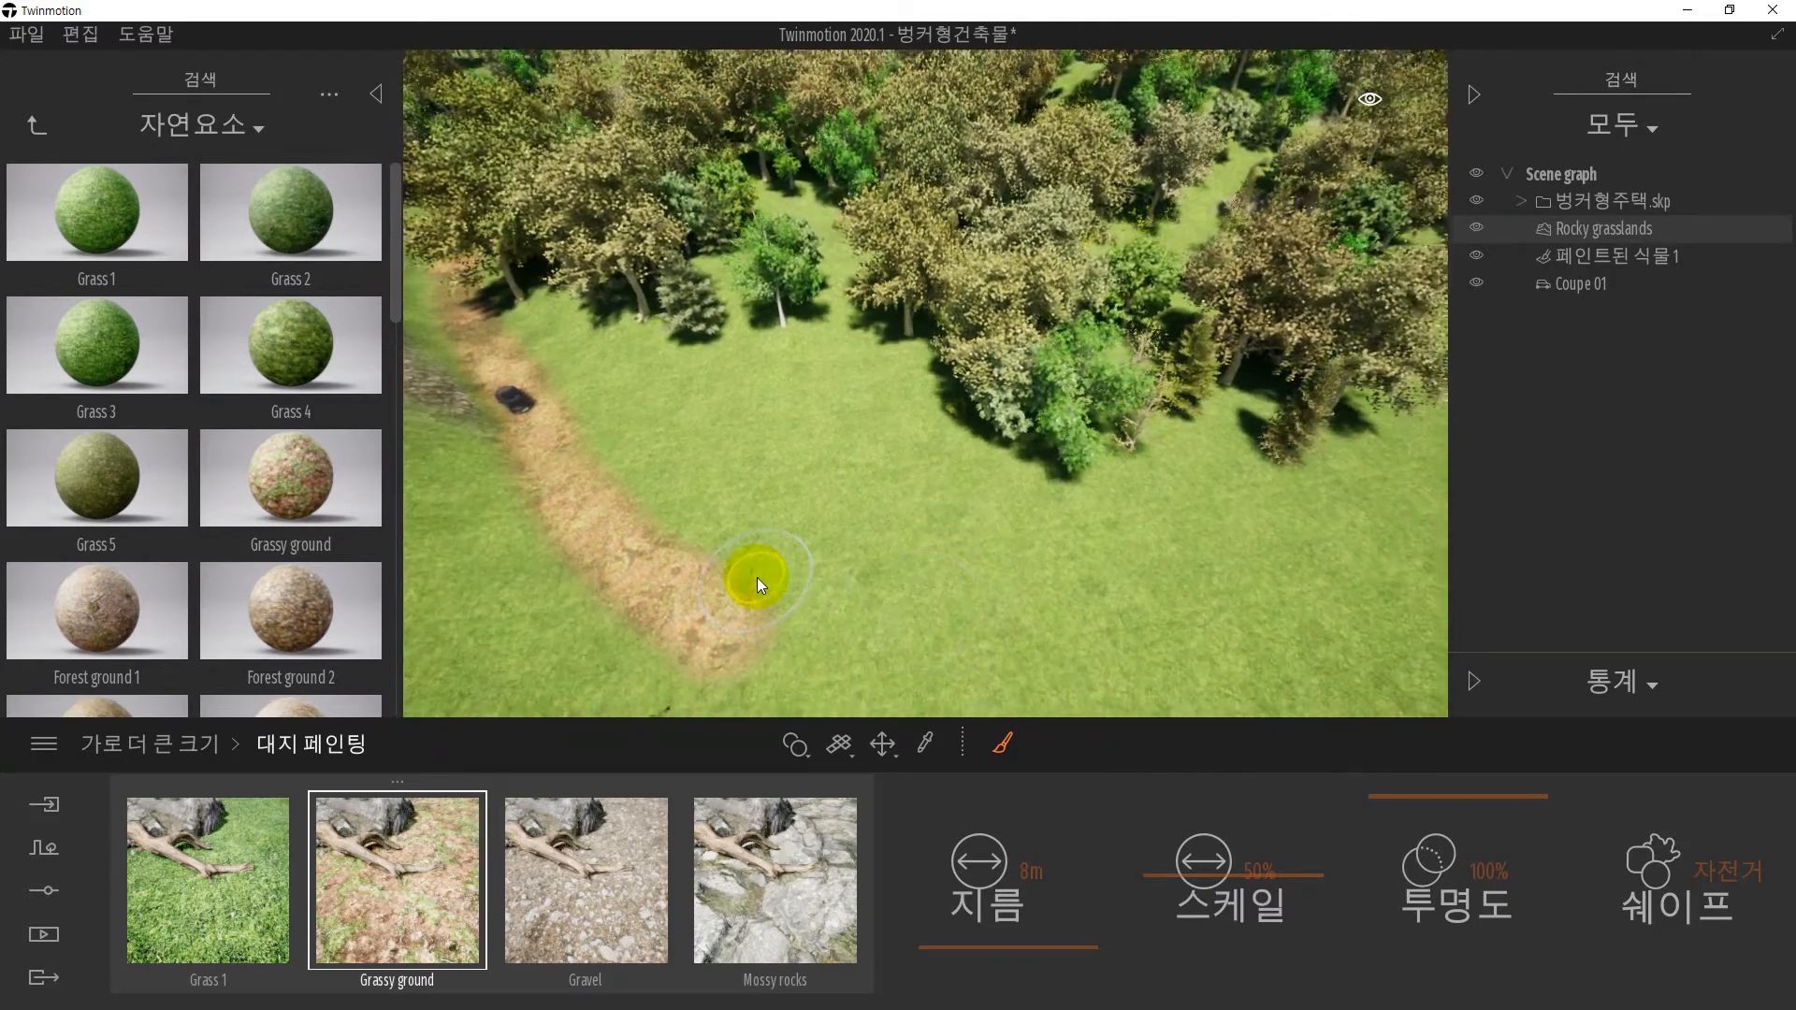
right_click_drag(758, 585, 754, 578)
scroll(753, 578, "down", 4)
mouse_move(725, 559)
middle_mouse_down()
mouse_move(833, 571)
mouse_move(879, 664)
middle_mouse_up()
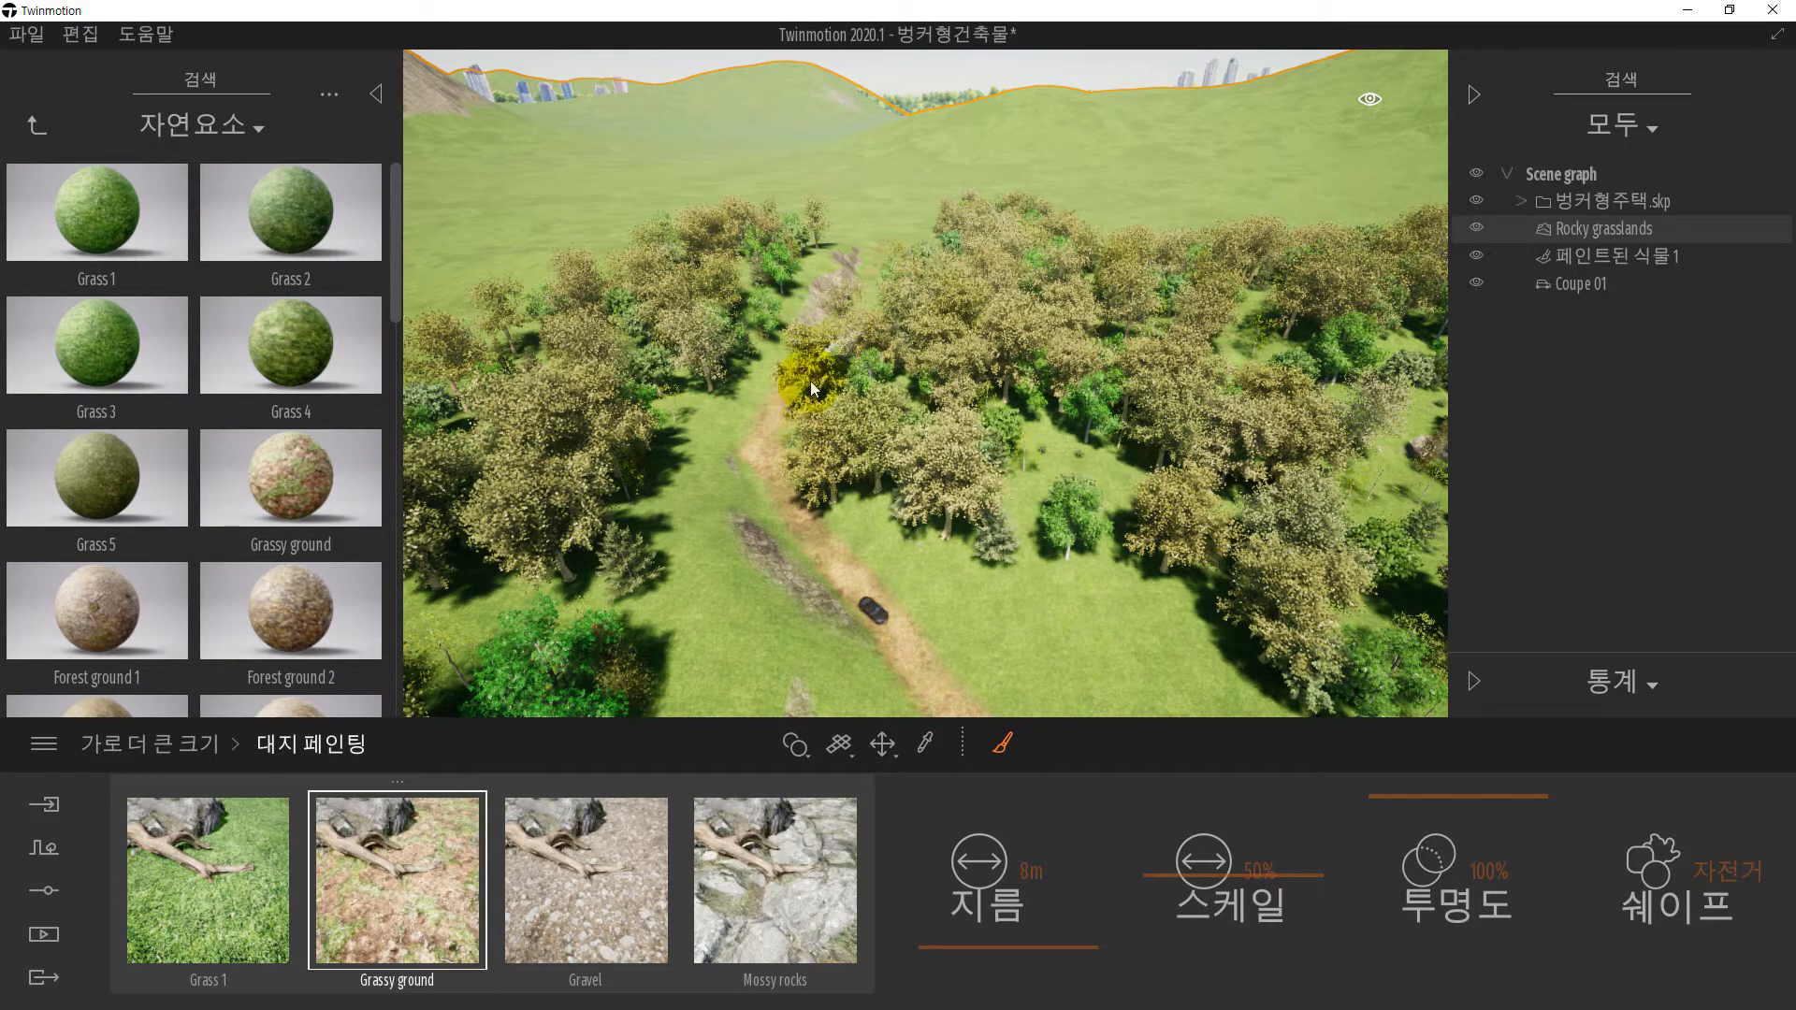
left_click_drag(802, 389, 779, 496)
- Continue the Grassy ground track with the 8 m brush past the end of the painted path and across the clearing toward the bunker house
middle_click_drag(935, 507, 909, 481)
middle_click_drag(873, 561, 911, 575)
right_click_drag(911, 575, 905, 581)
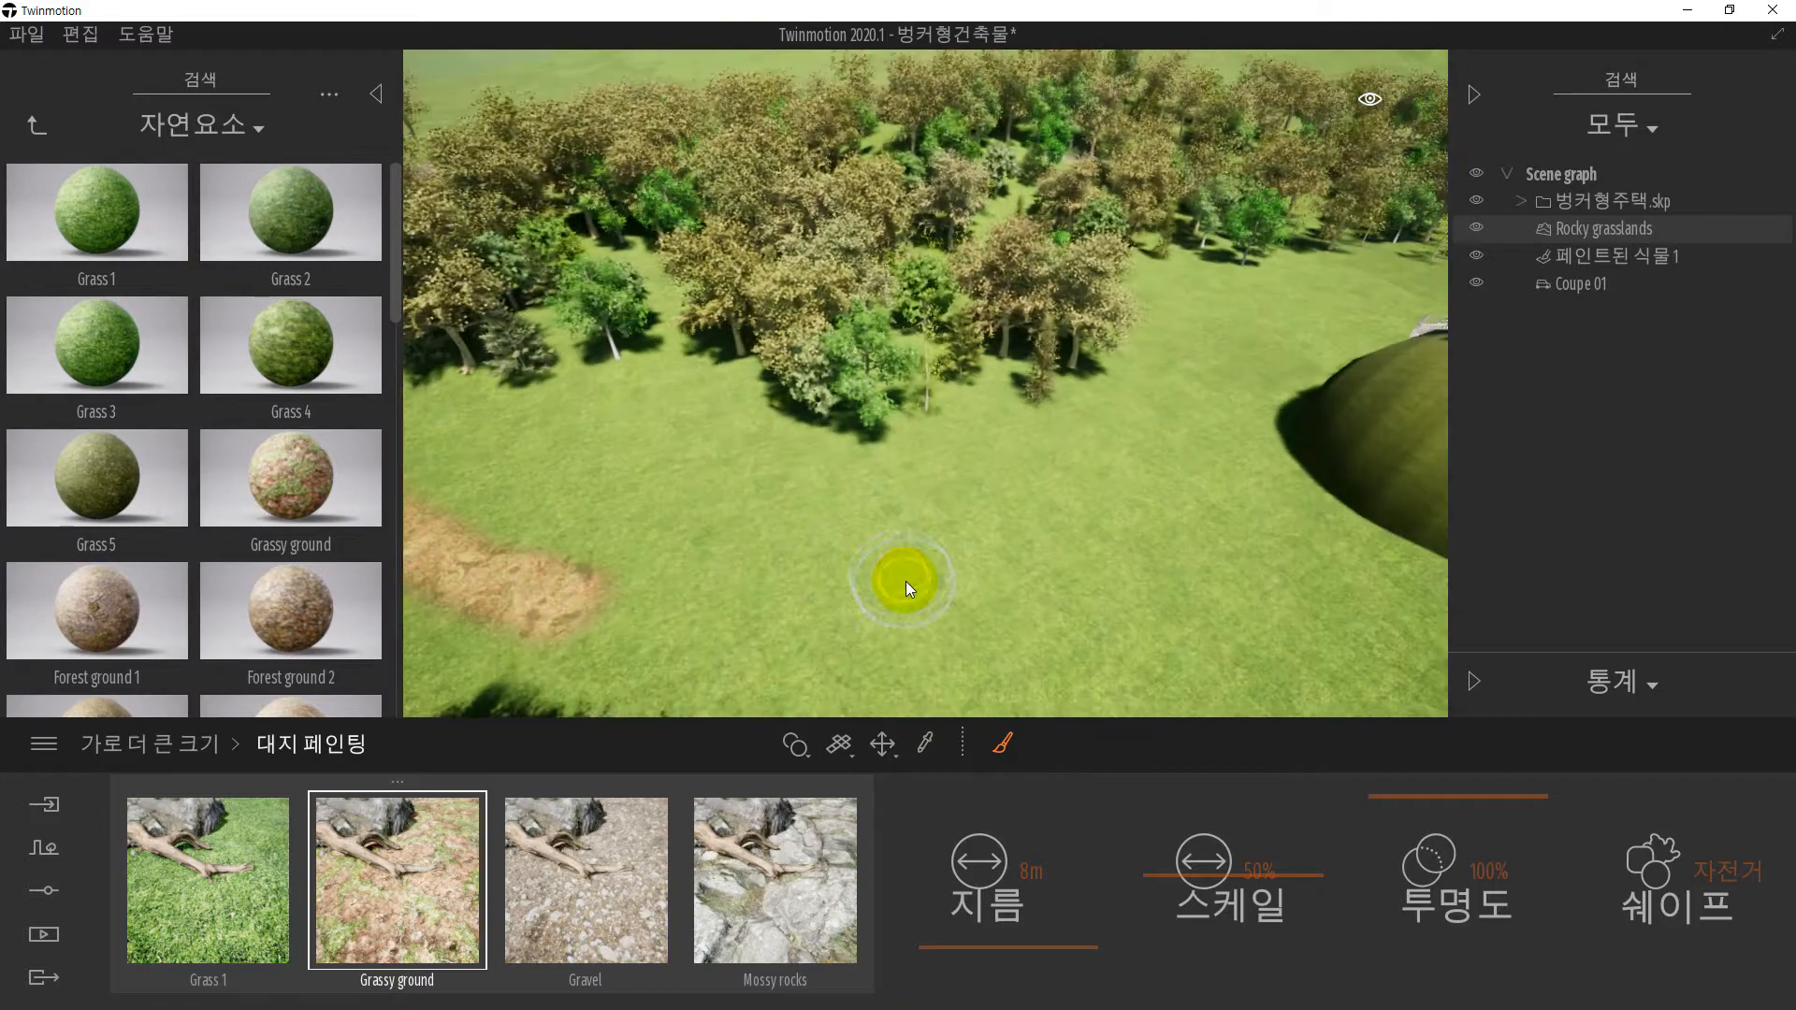
middle_click_drag(906, 581, 898, 569)
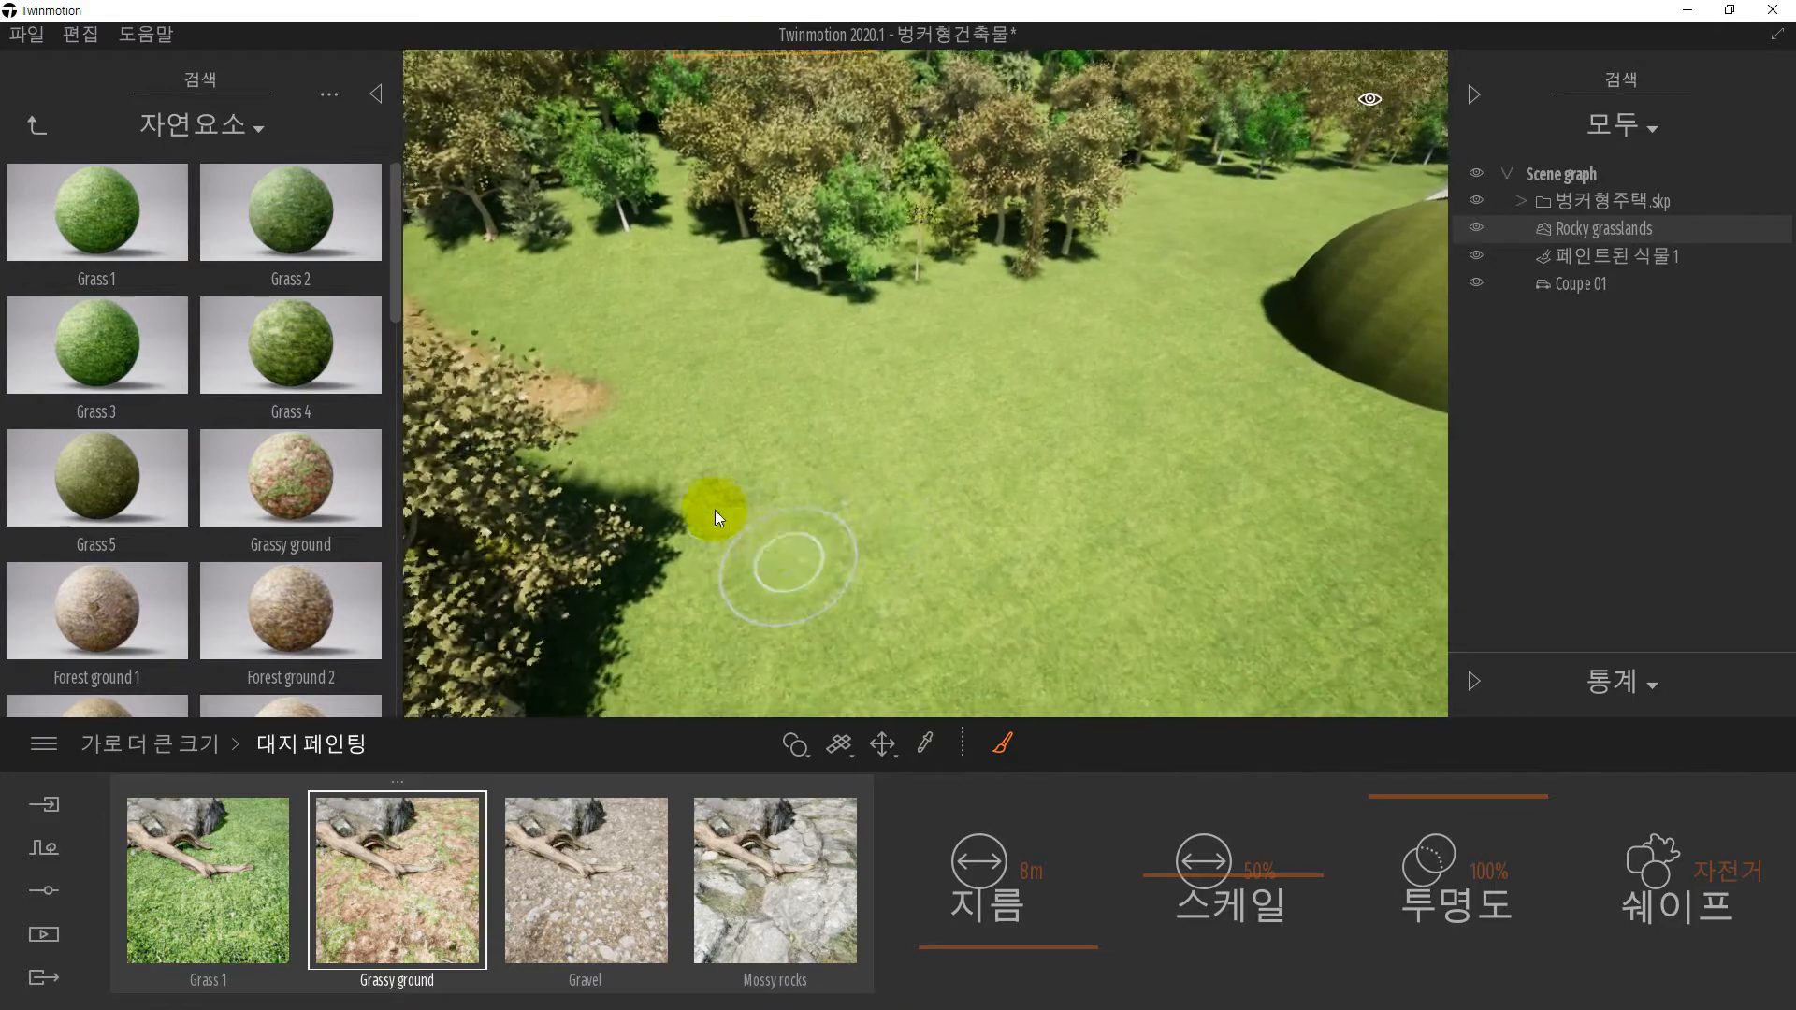
mouse_move(715, 508)
left_mouse_down()
mouse_move(546, 389)
mouse_move(670, 432)
left_mouse_up()
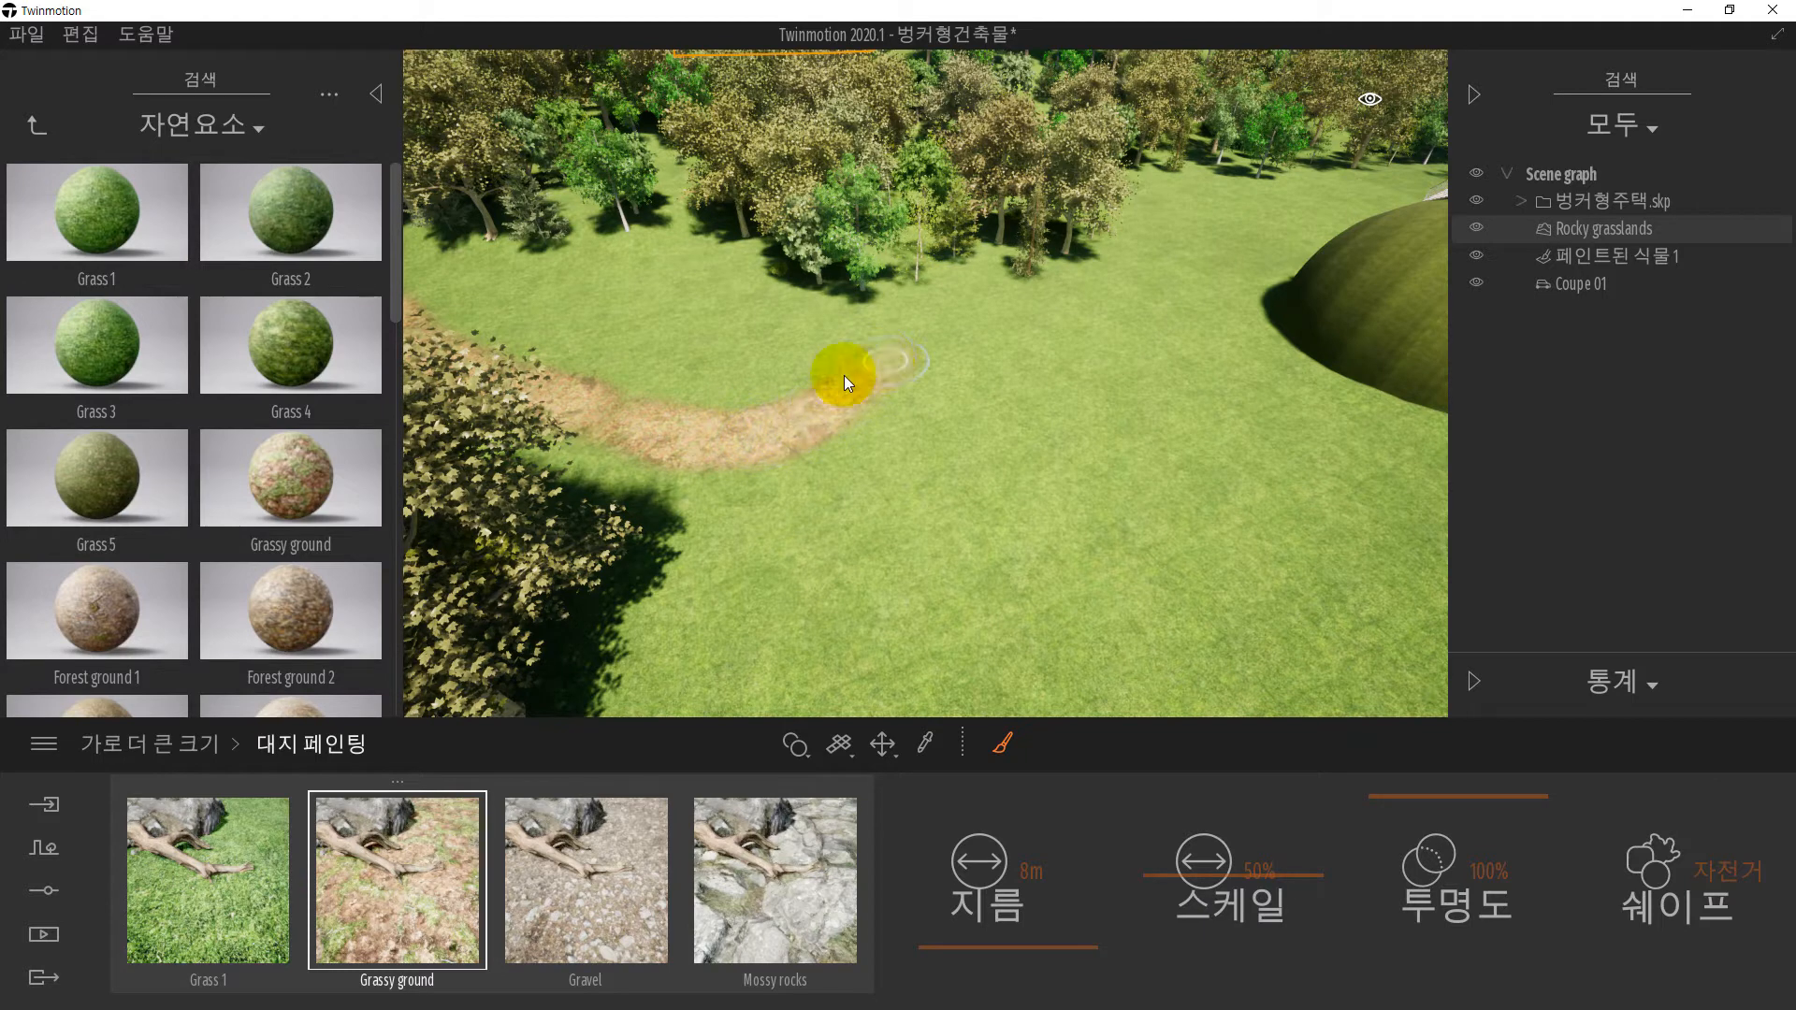
left_click_drag(844, 374, 703, 427)
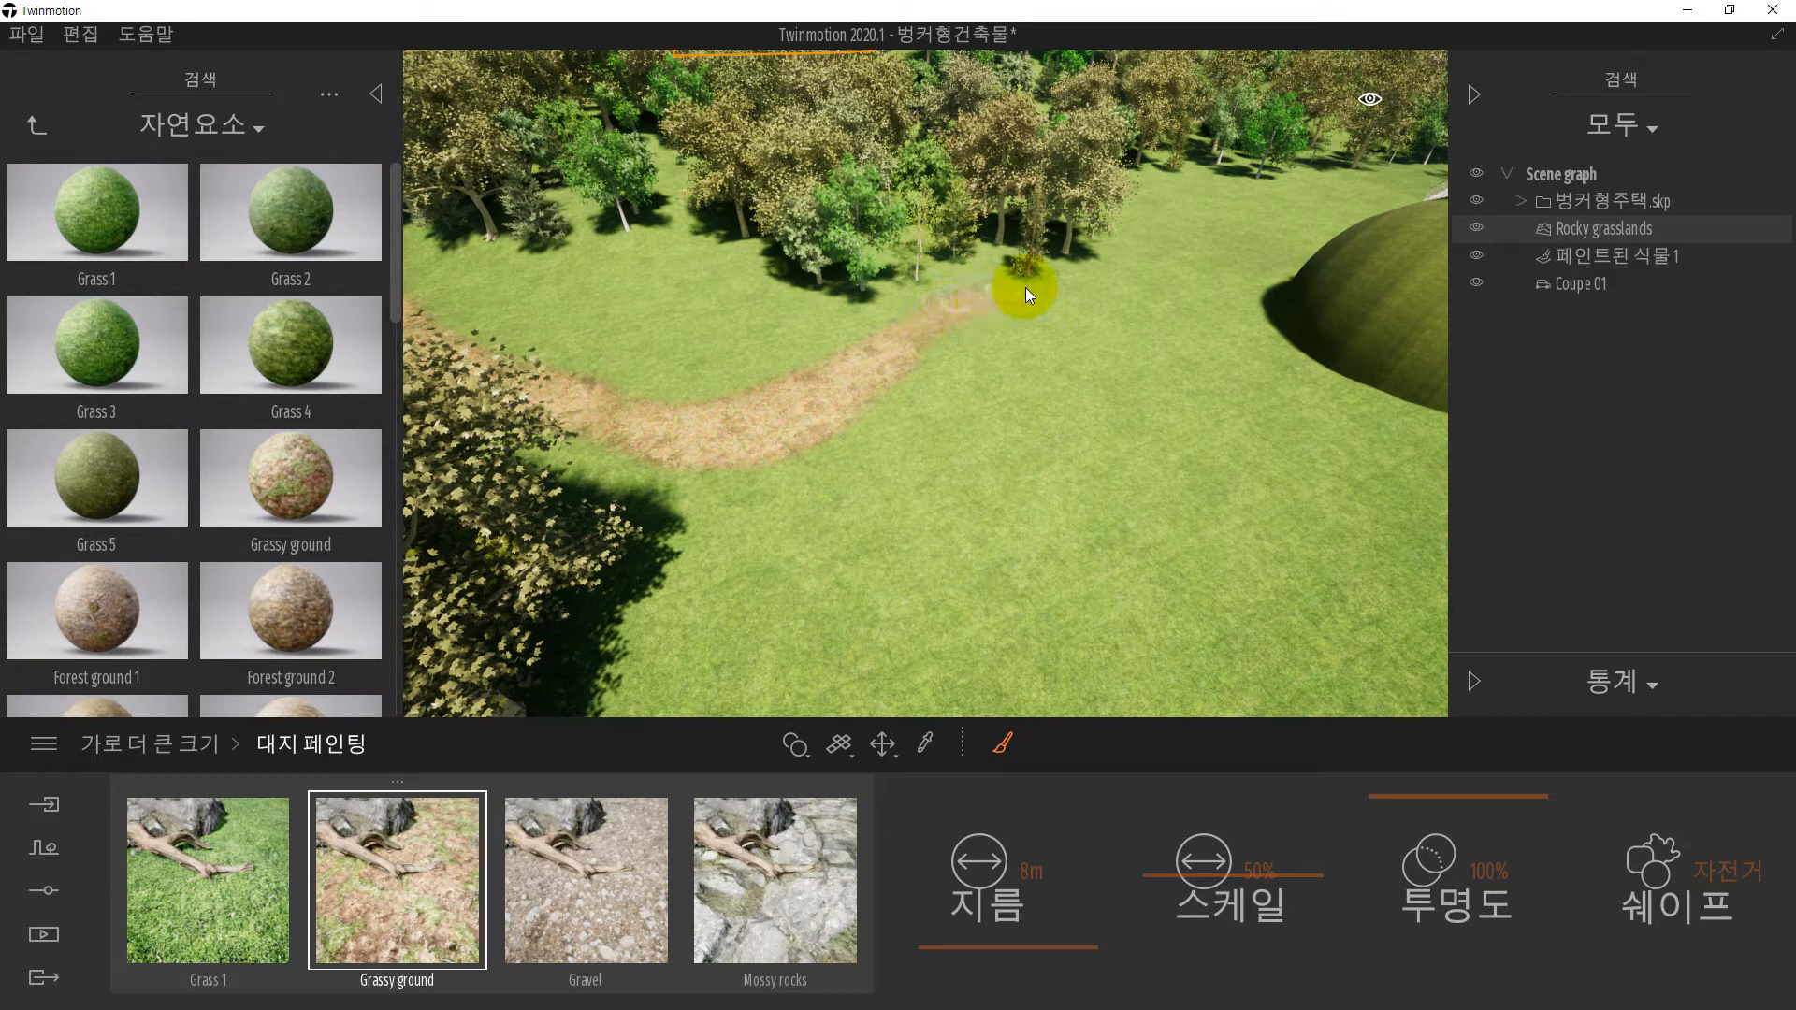
mouse_move(771, 491)
left_mouse_down()
mouse_move(682, 472)
mouse_move(754, 523)
mouse_move(733, 613)
mouse_move(789, 512)
left_mouse_up()
- Set the terrain brush to 22 m diameter and 72% transparency, and paint a broad Grassy ground area at the track's end before the bunker
right_click_drag(788, 512, 818, 507)
middle_click_drag(817, 507, 821, 493)
scroll(818, 490, "down", 6)
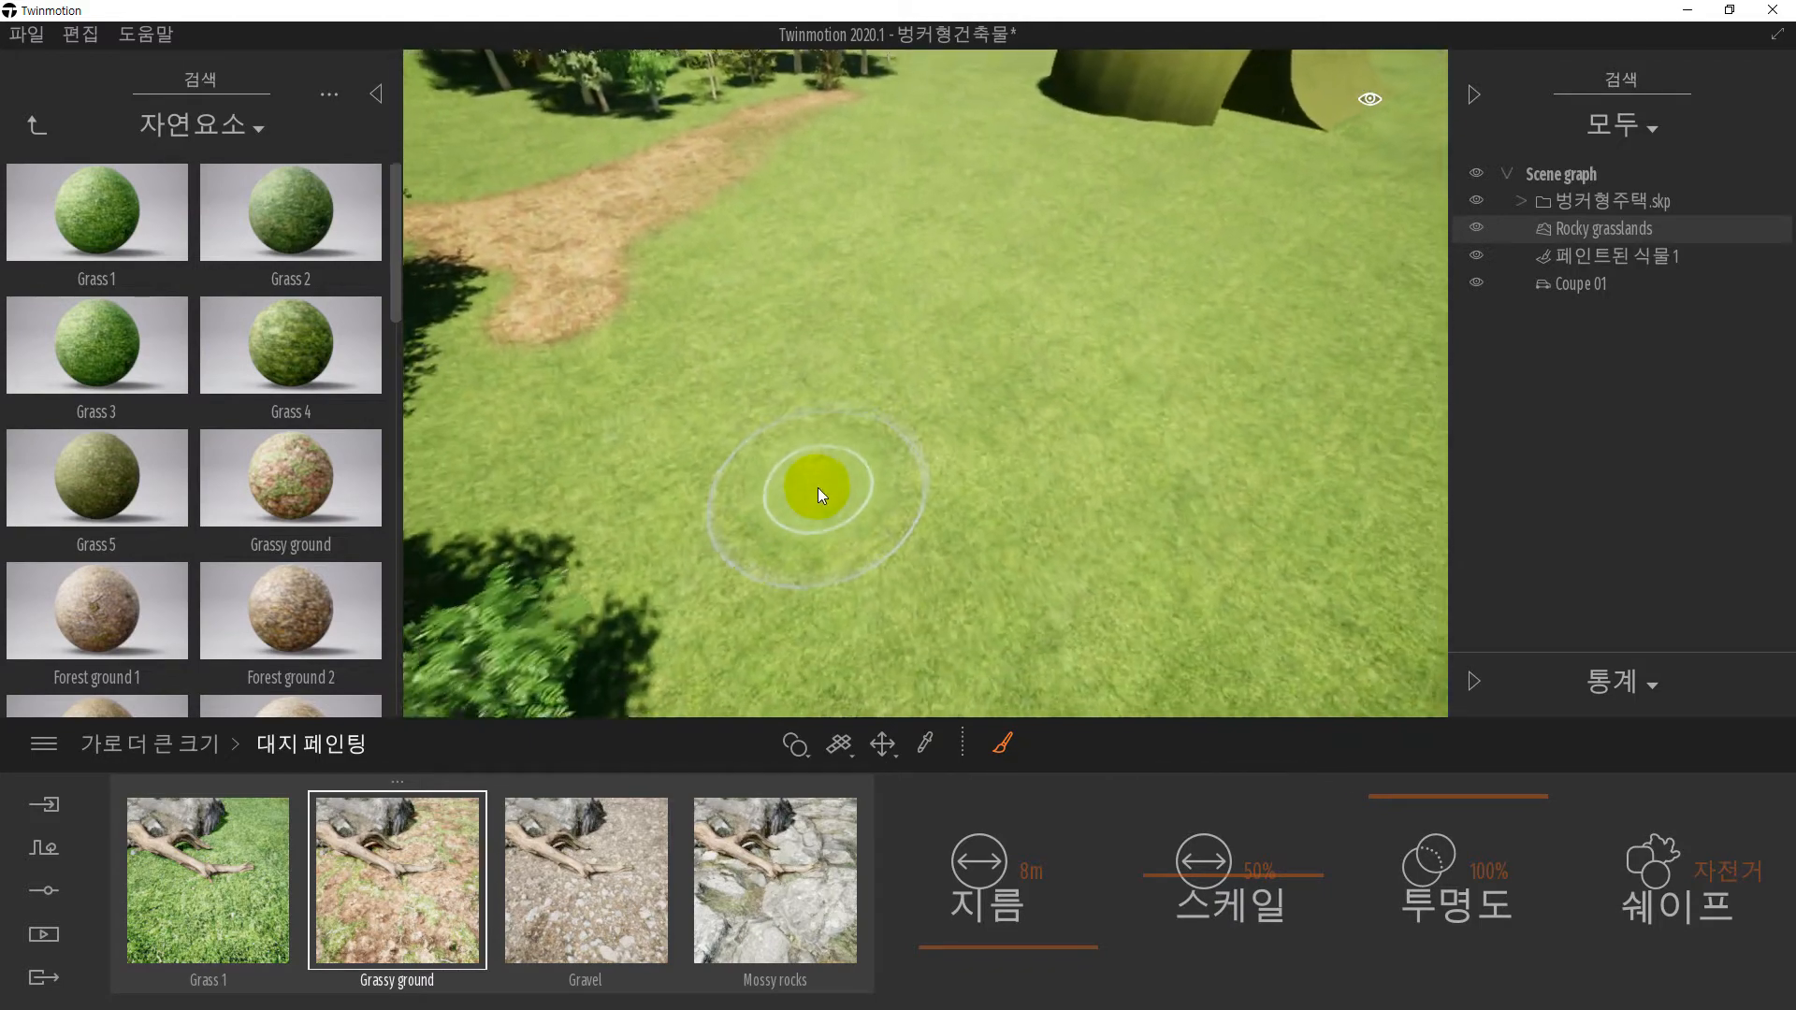
middle_click_drag(856, 429, 830, 432, "shift")
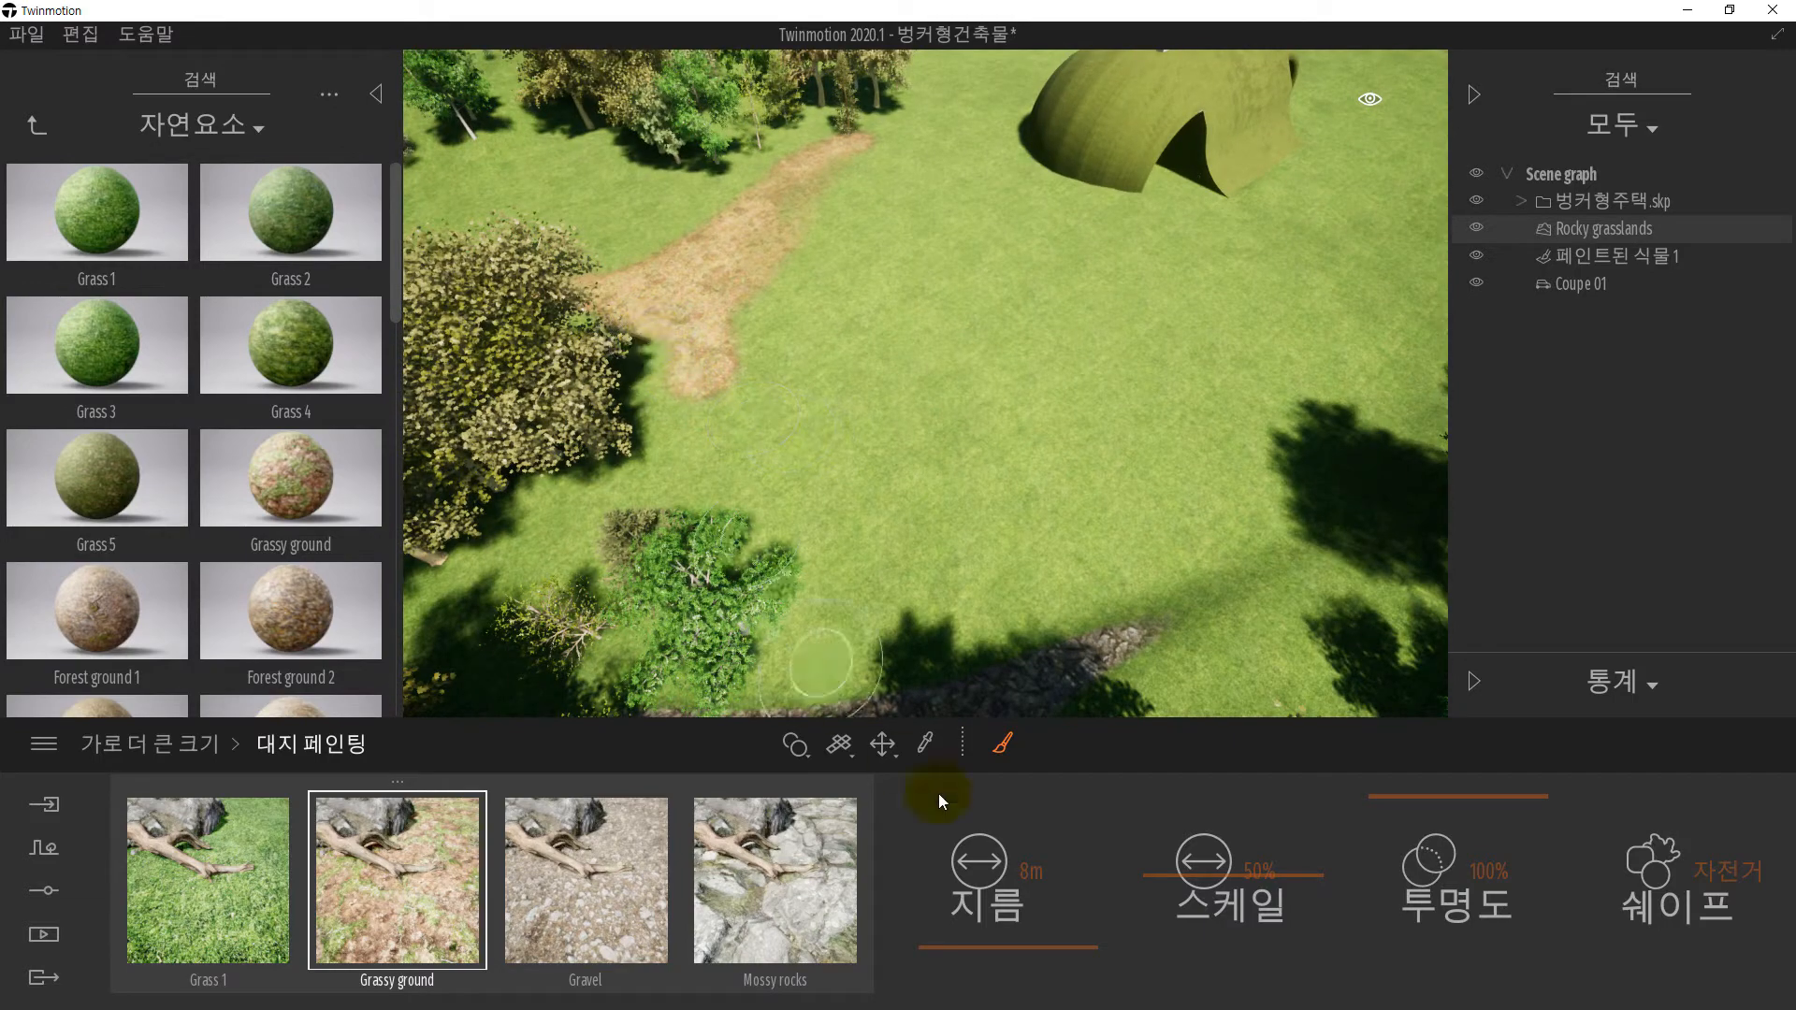
left_click_drag(989, 936, 994, 926)
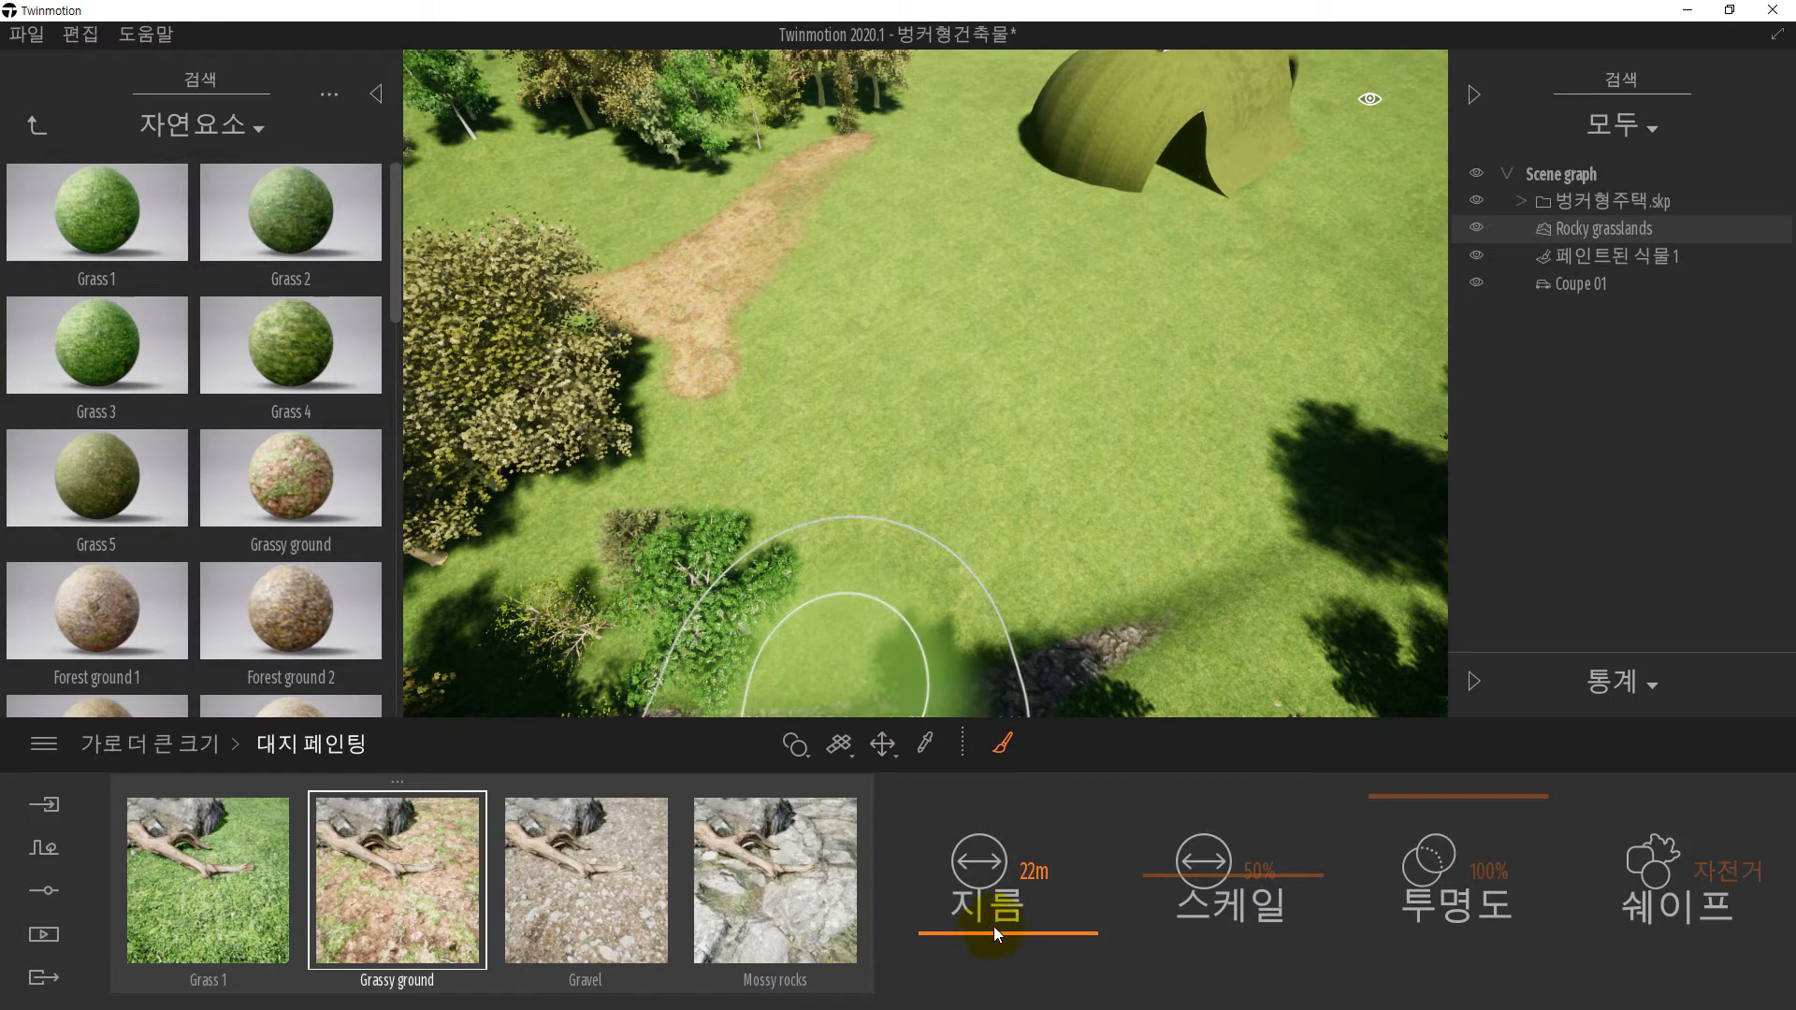
mouse_move(1451, 805)
left_mouse_down()
mouse_move(1451, 832)
mouse_move(1401, 853)
left_mouse_up()
mouse_move(760, 353)
left_mouse_down()
mouse_move(838, 449)
mouse_move(801, 287)
mouse_move(1154, 593)
mouse_move(856, 559)
mouse_move(1136, 458)
left_mouse_up()
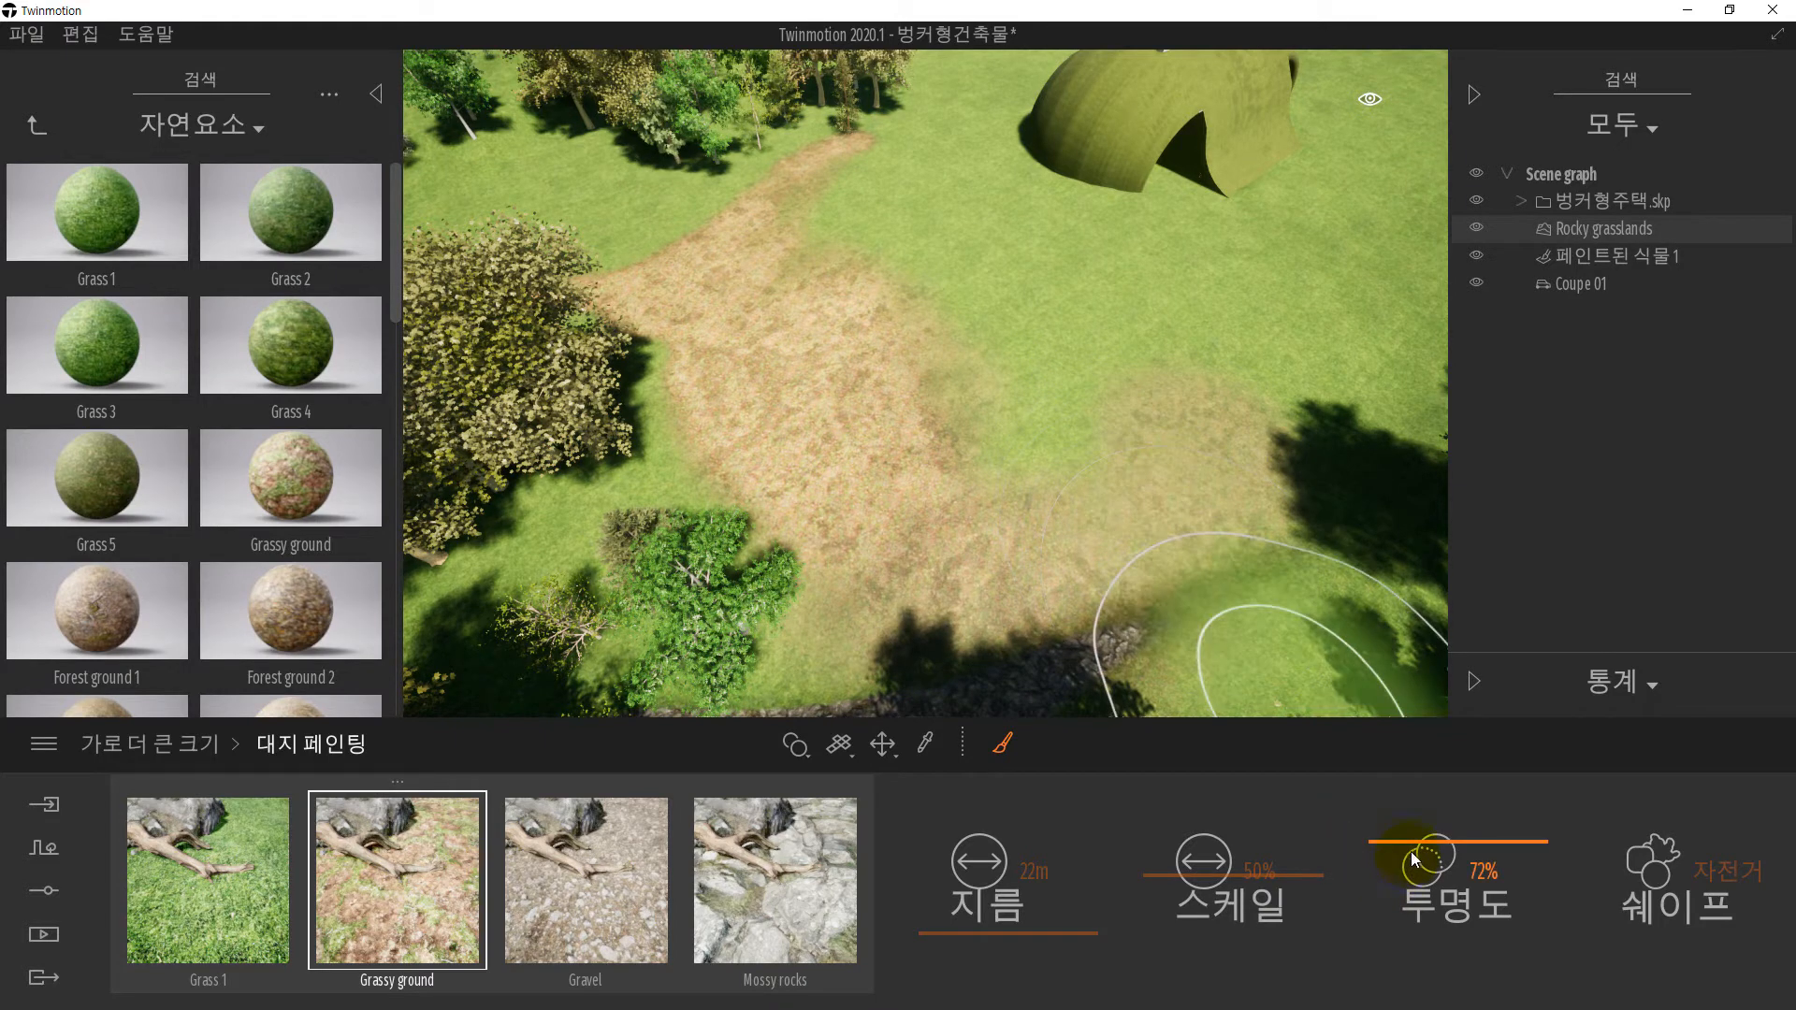
- Lower the brush's transparency value to 38% and blend faint Grassy ground patches into the lawn between the dirt area and the bunker entrance
left_click_drag(1416, 855, 1416, 896)
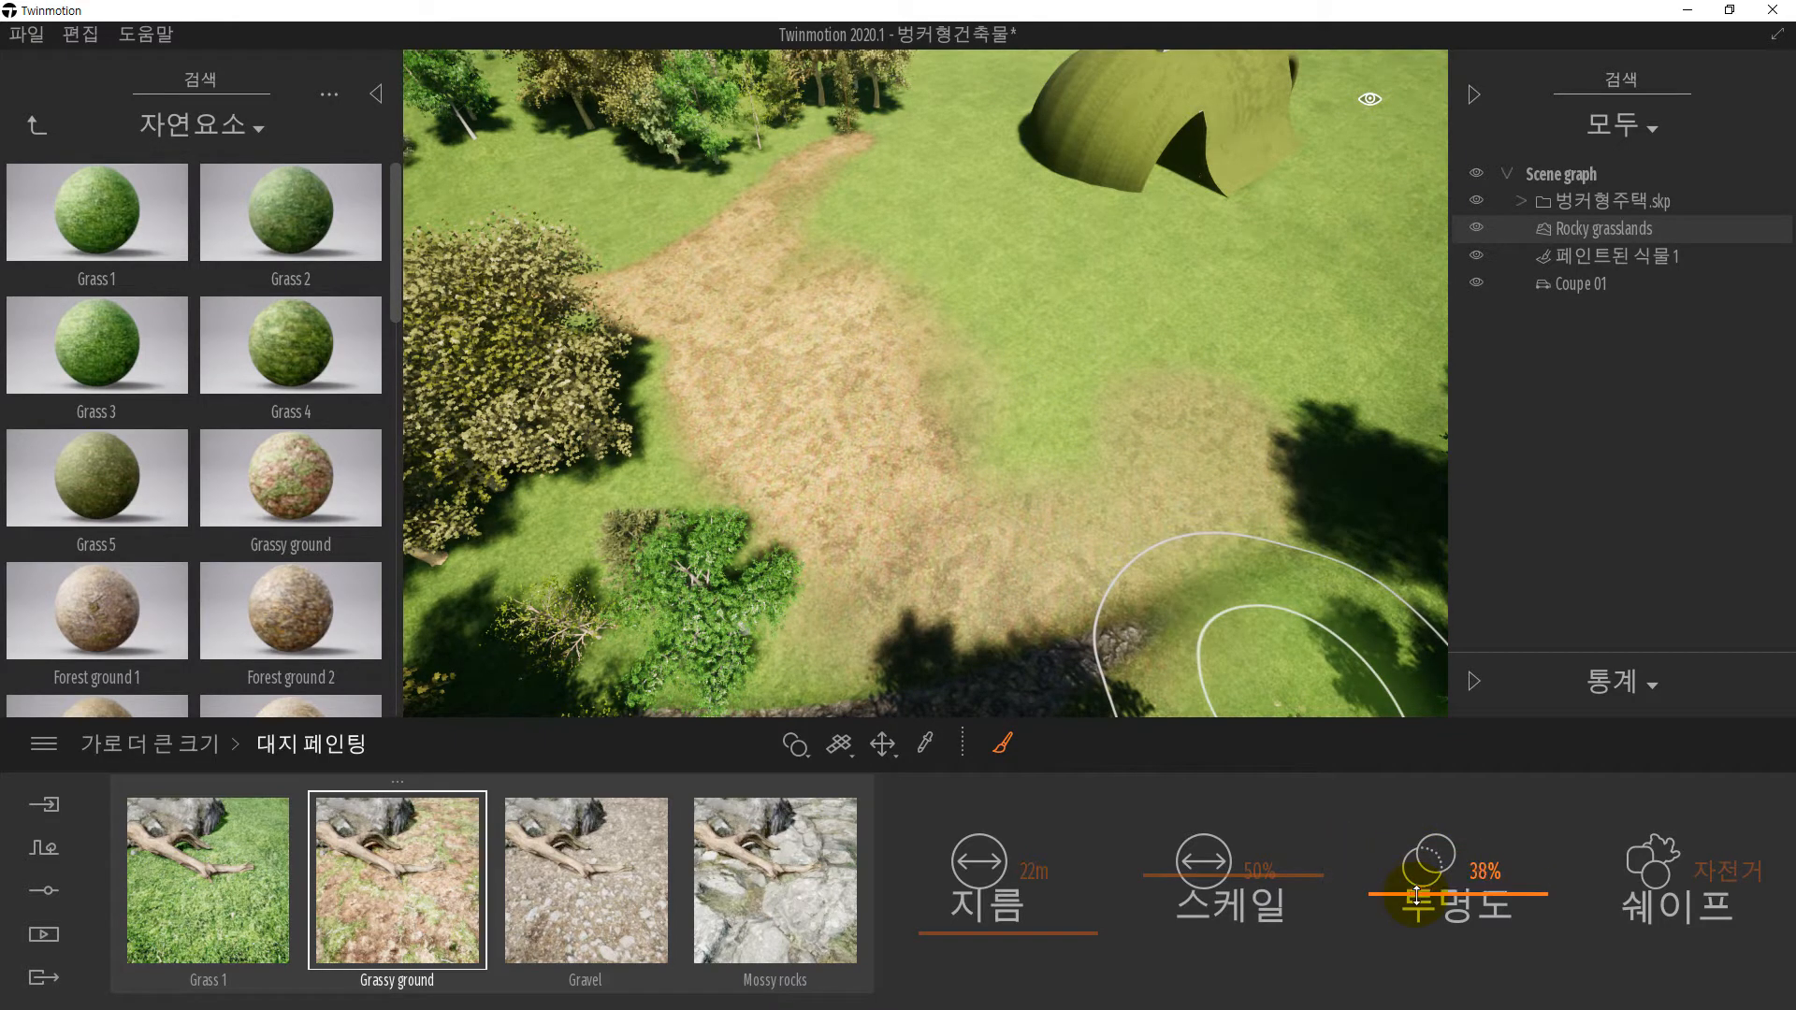
mouse_move(1011, 382)
left_mouse_down()
mouse_move(1250, 612)
mouse_move(987, 316)
left_mouse_up()
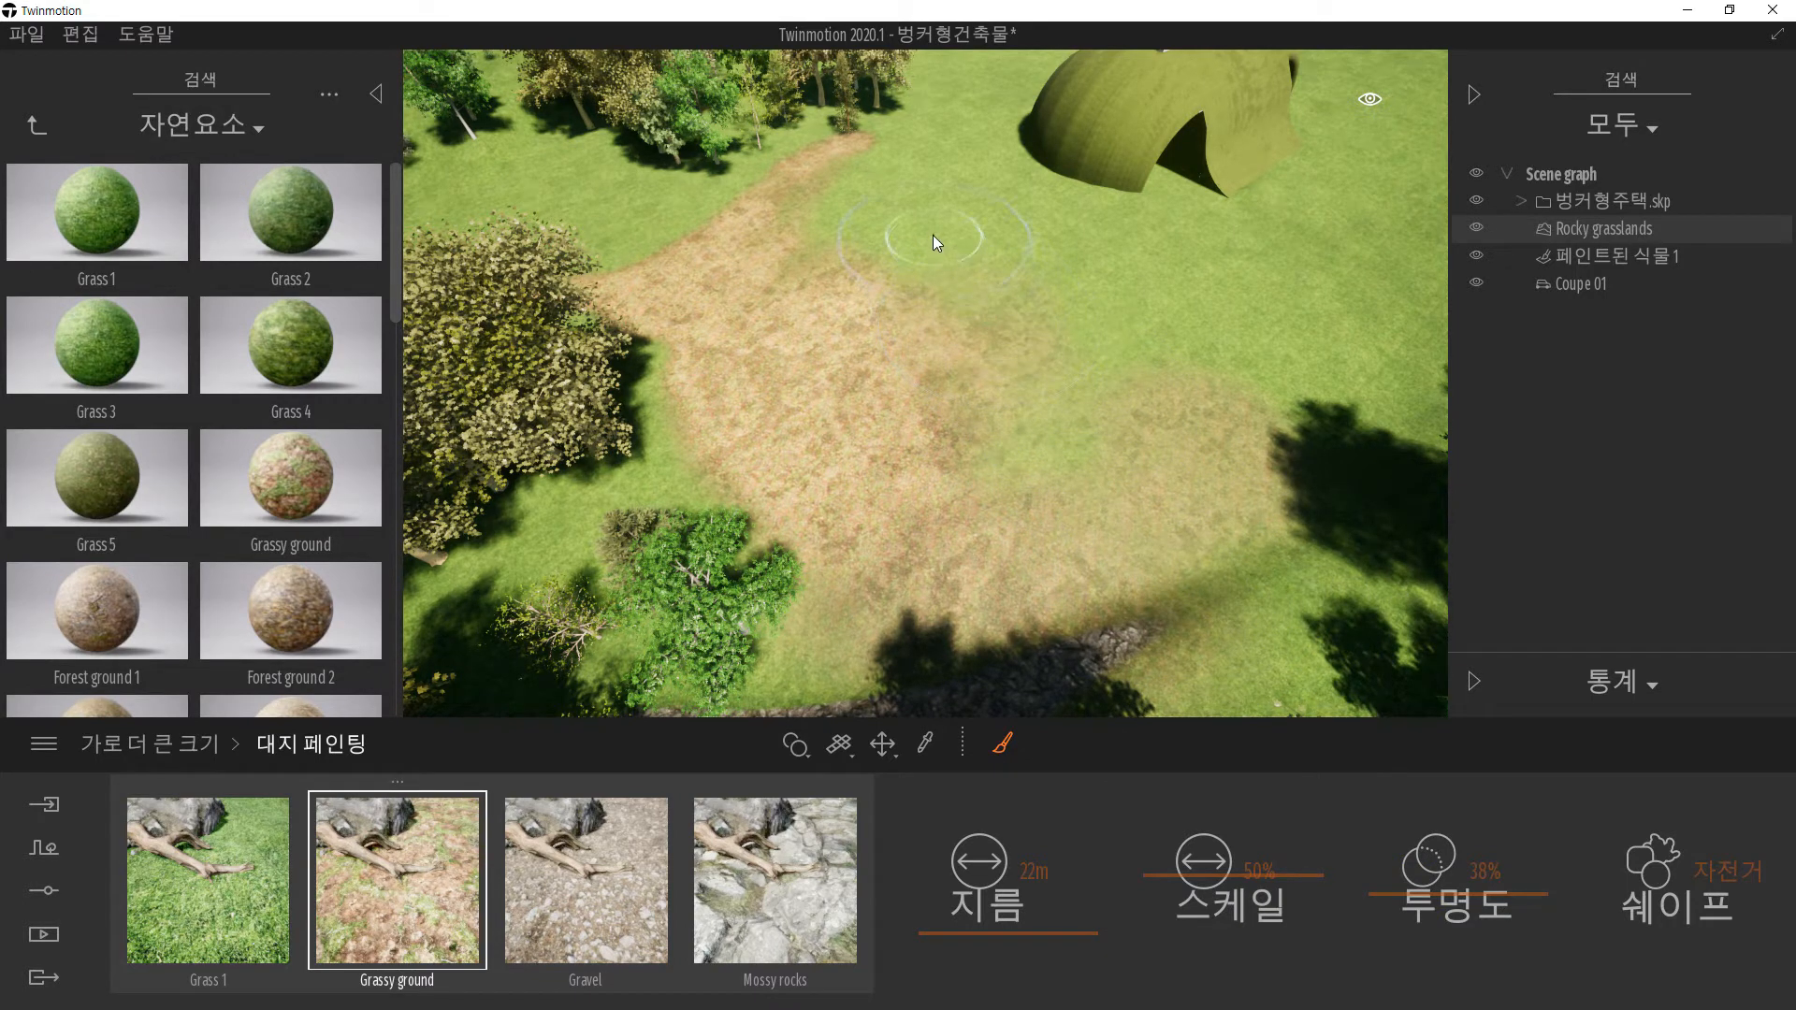
left_click_drag(859, 209, 1085, 305)
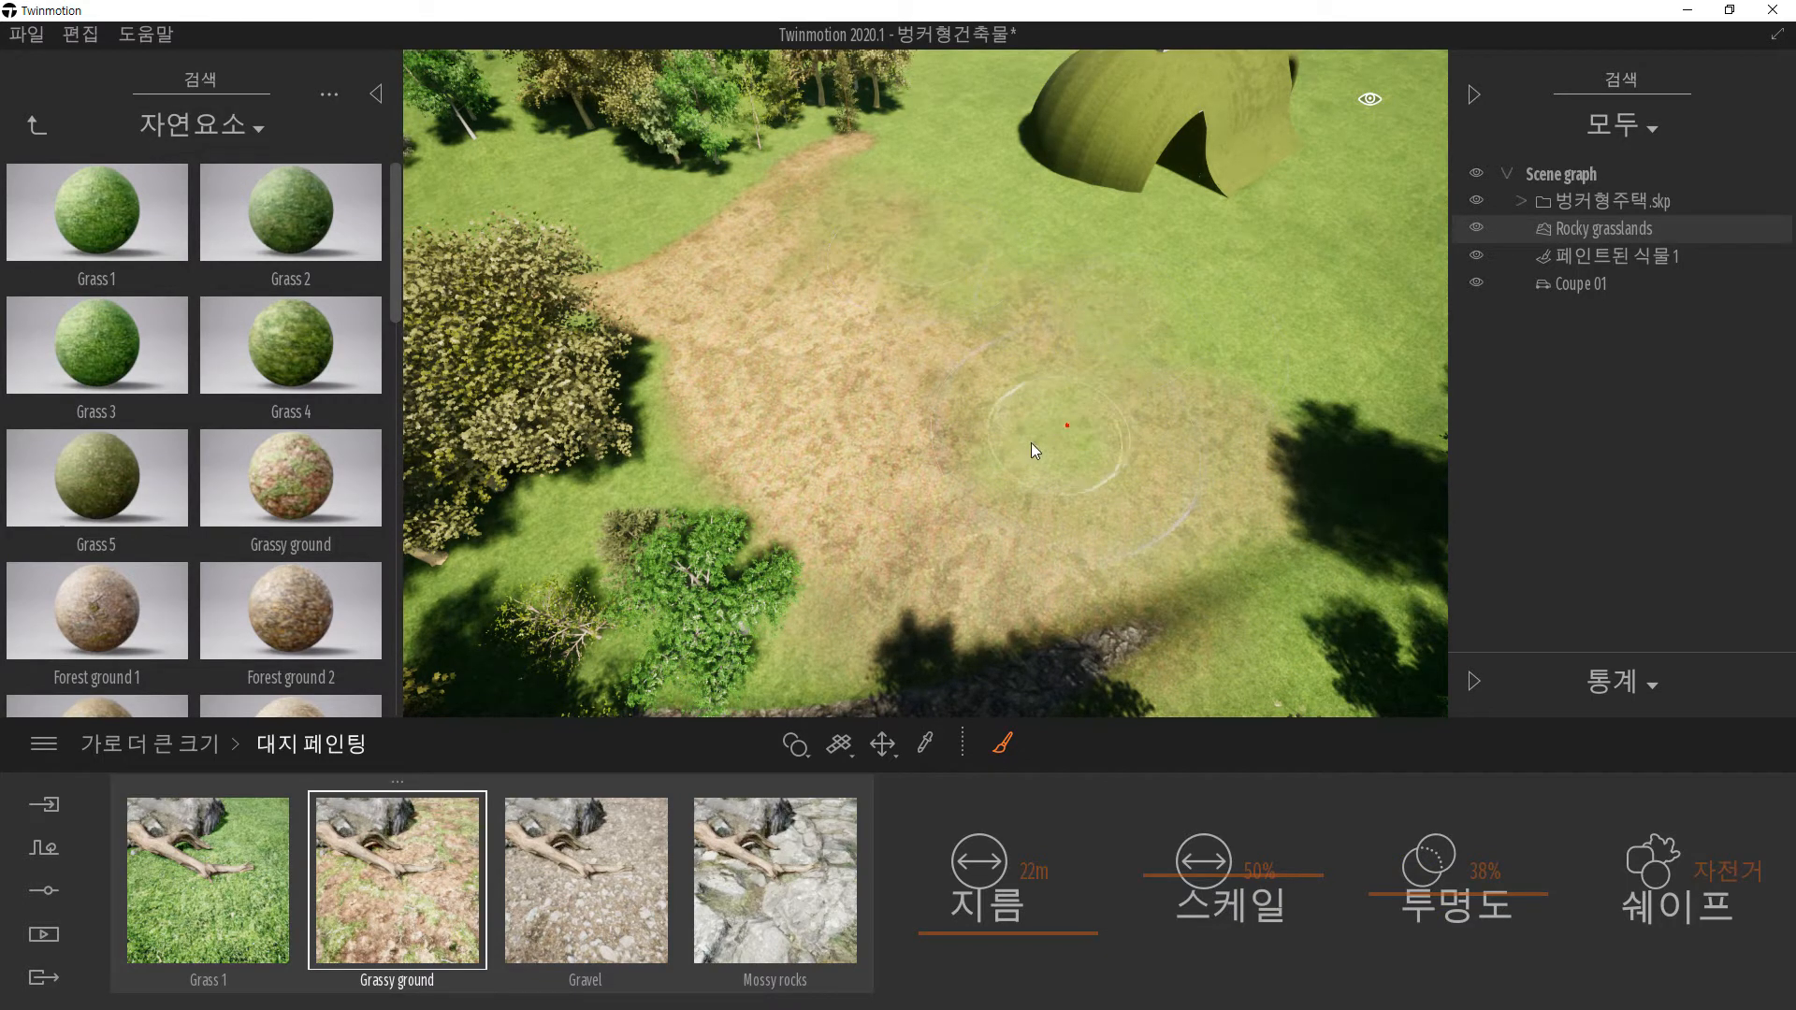
left_click(1308, 311)
left_click(922, 188)
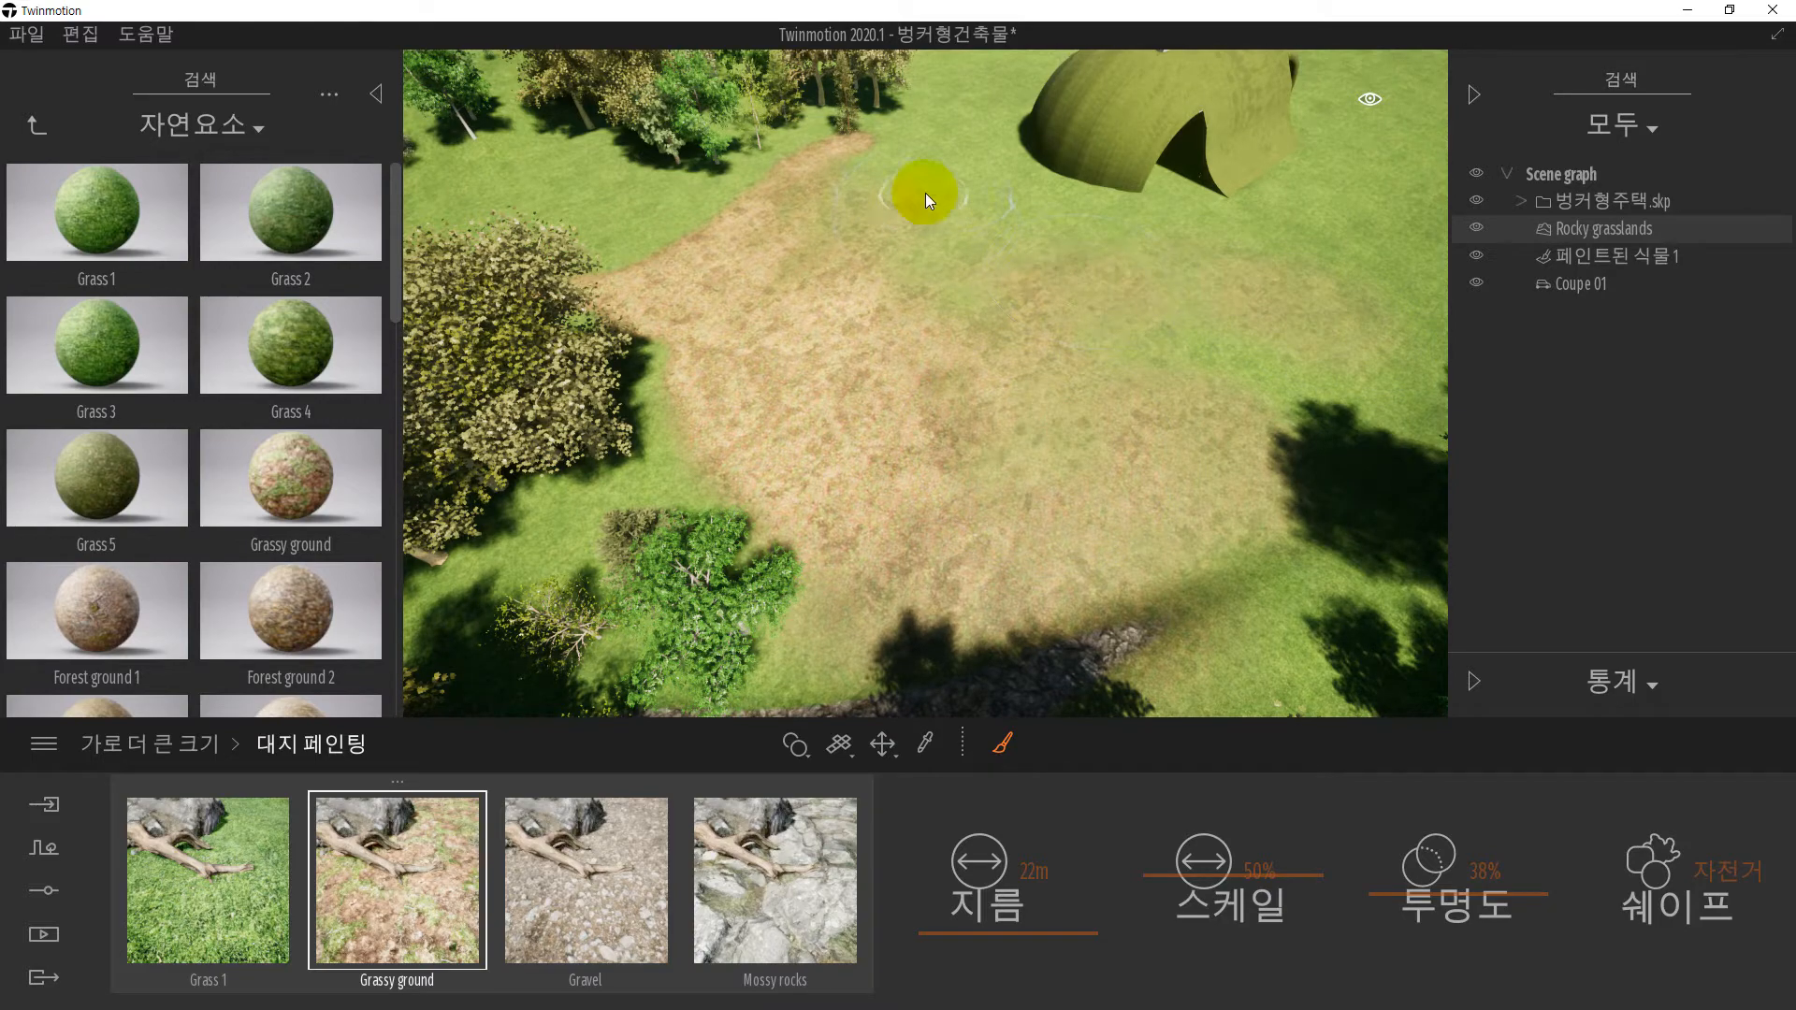
left_click(1016, 513)
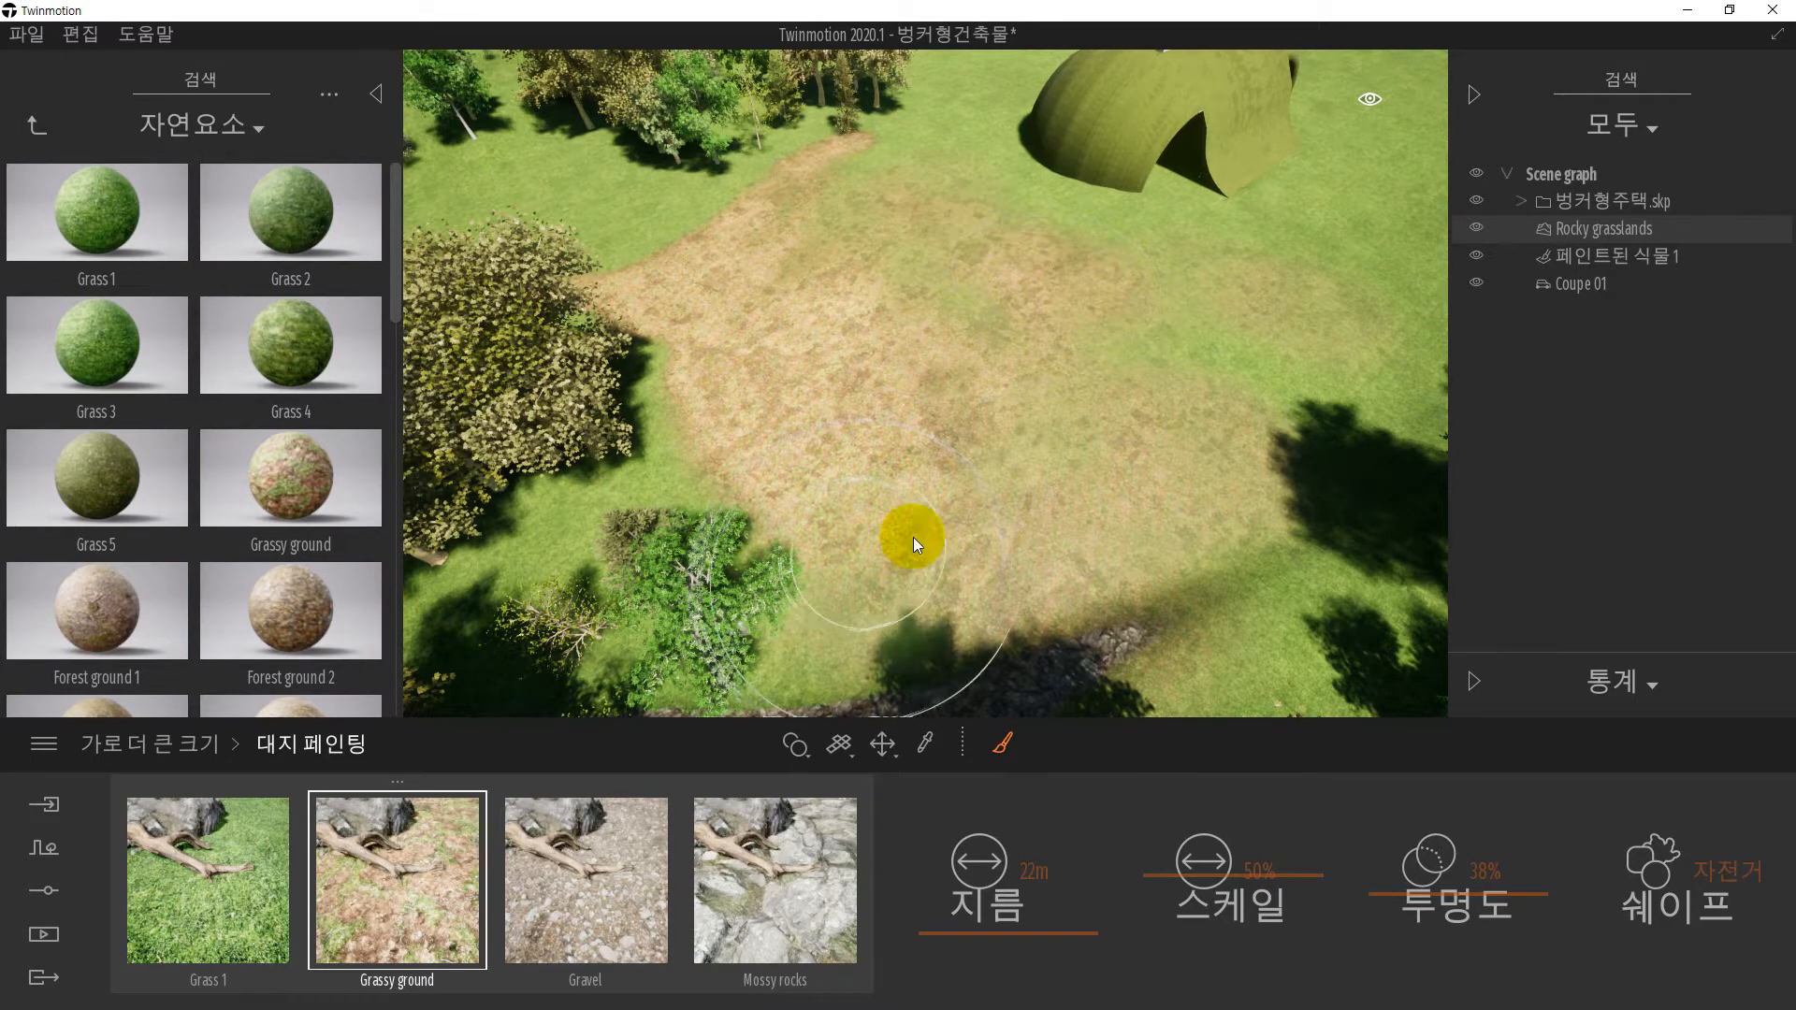
middle_click_drag(921, 407, 748, 472)
left_click(1059, 460)
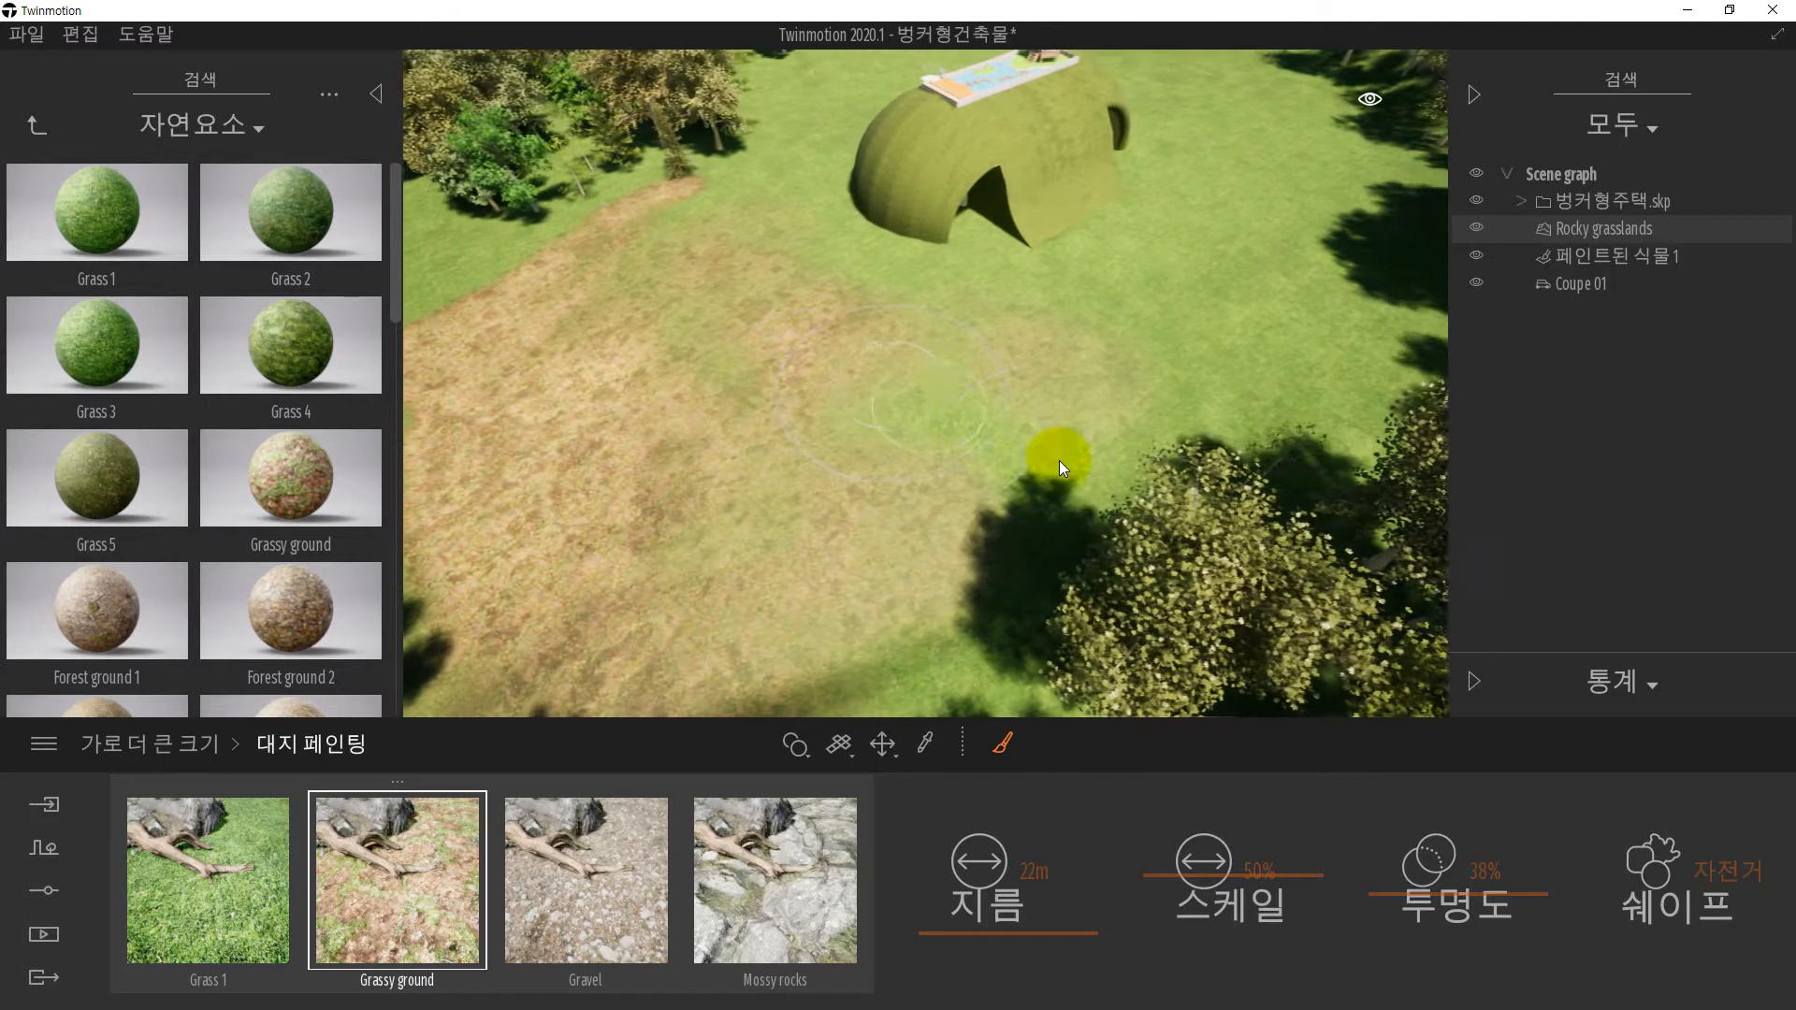
left_click(1060, 329)
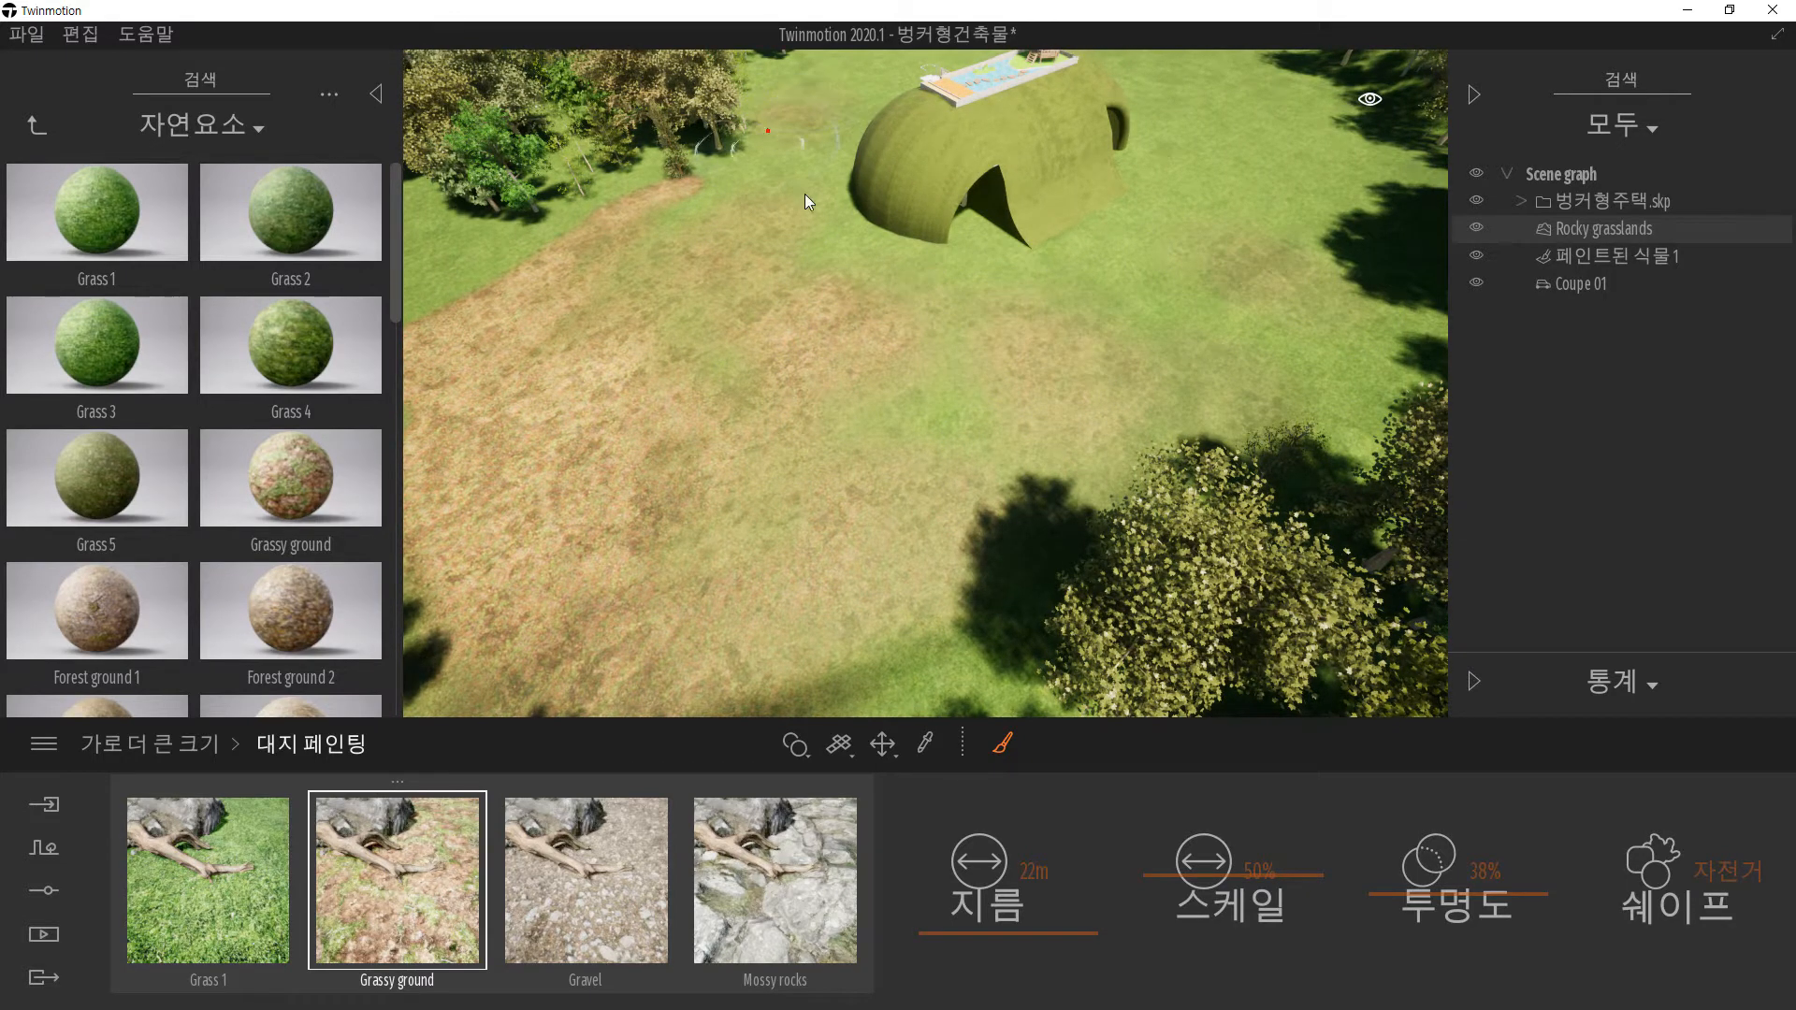
- Dab faint Grassy ground patches around the bunker house, covering the lawn beside it, behind it and along the tree edge
middle_click_drag(1085, 370, 1046, 391)
left_click(1046, 391)
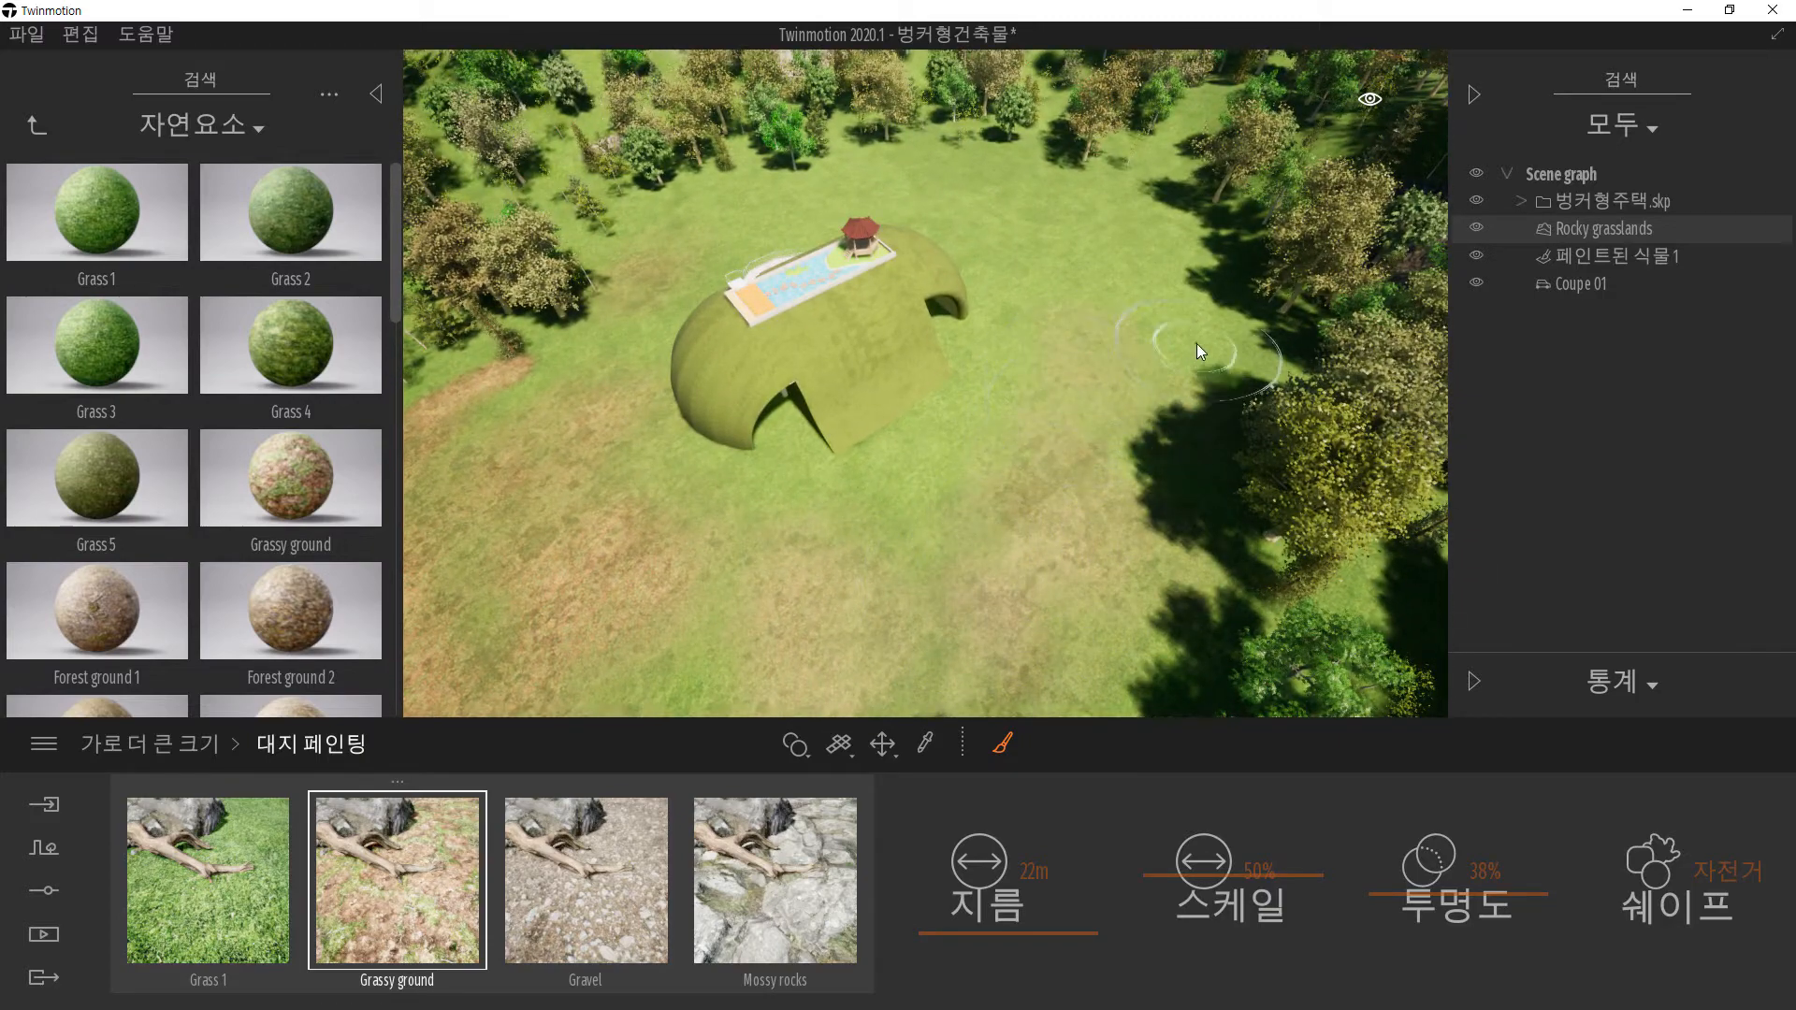
left_click(1033, 172)
left_click(948, 165)
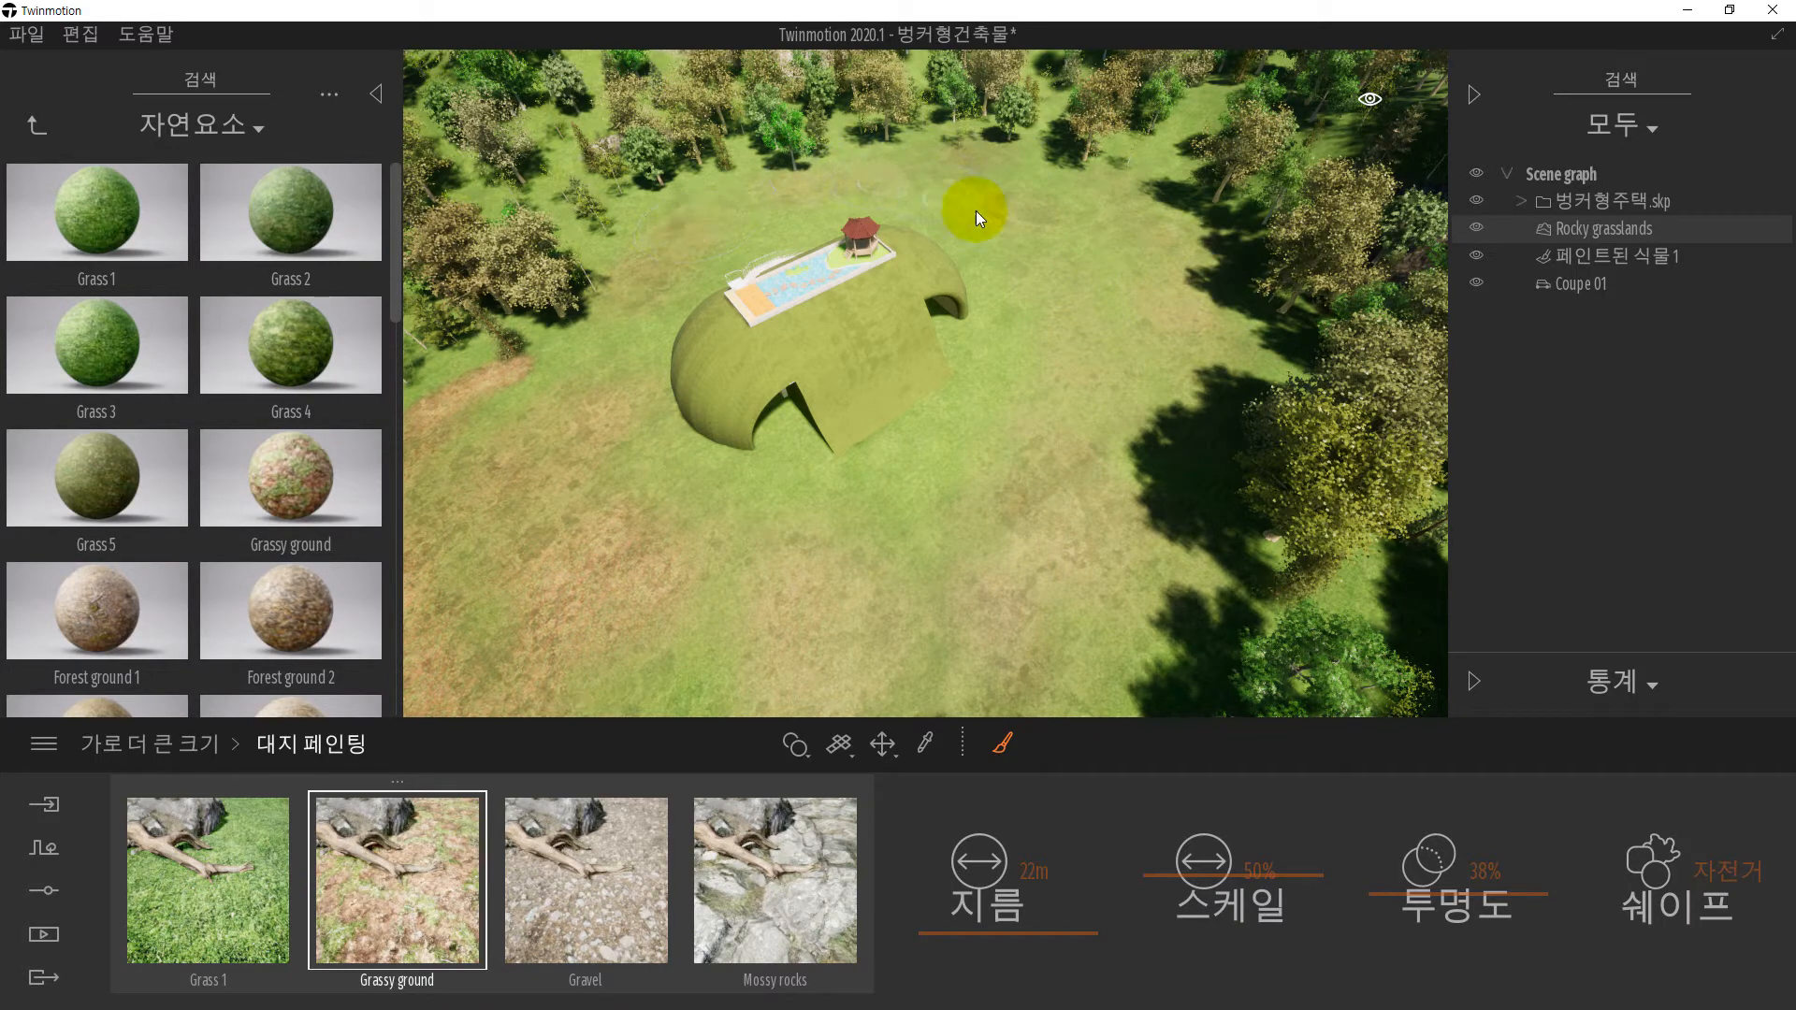
left_click(1046, 342)
left_click(938, 172)
left_click(784, 204)
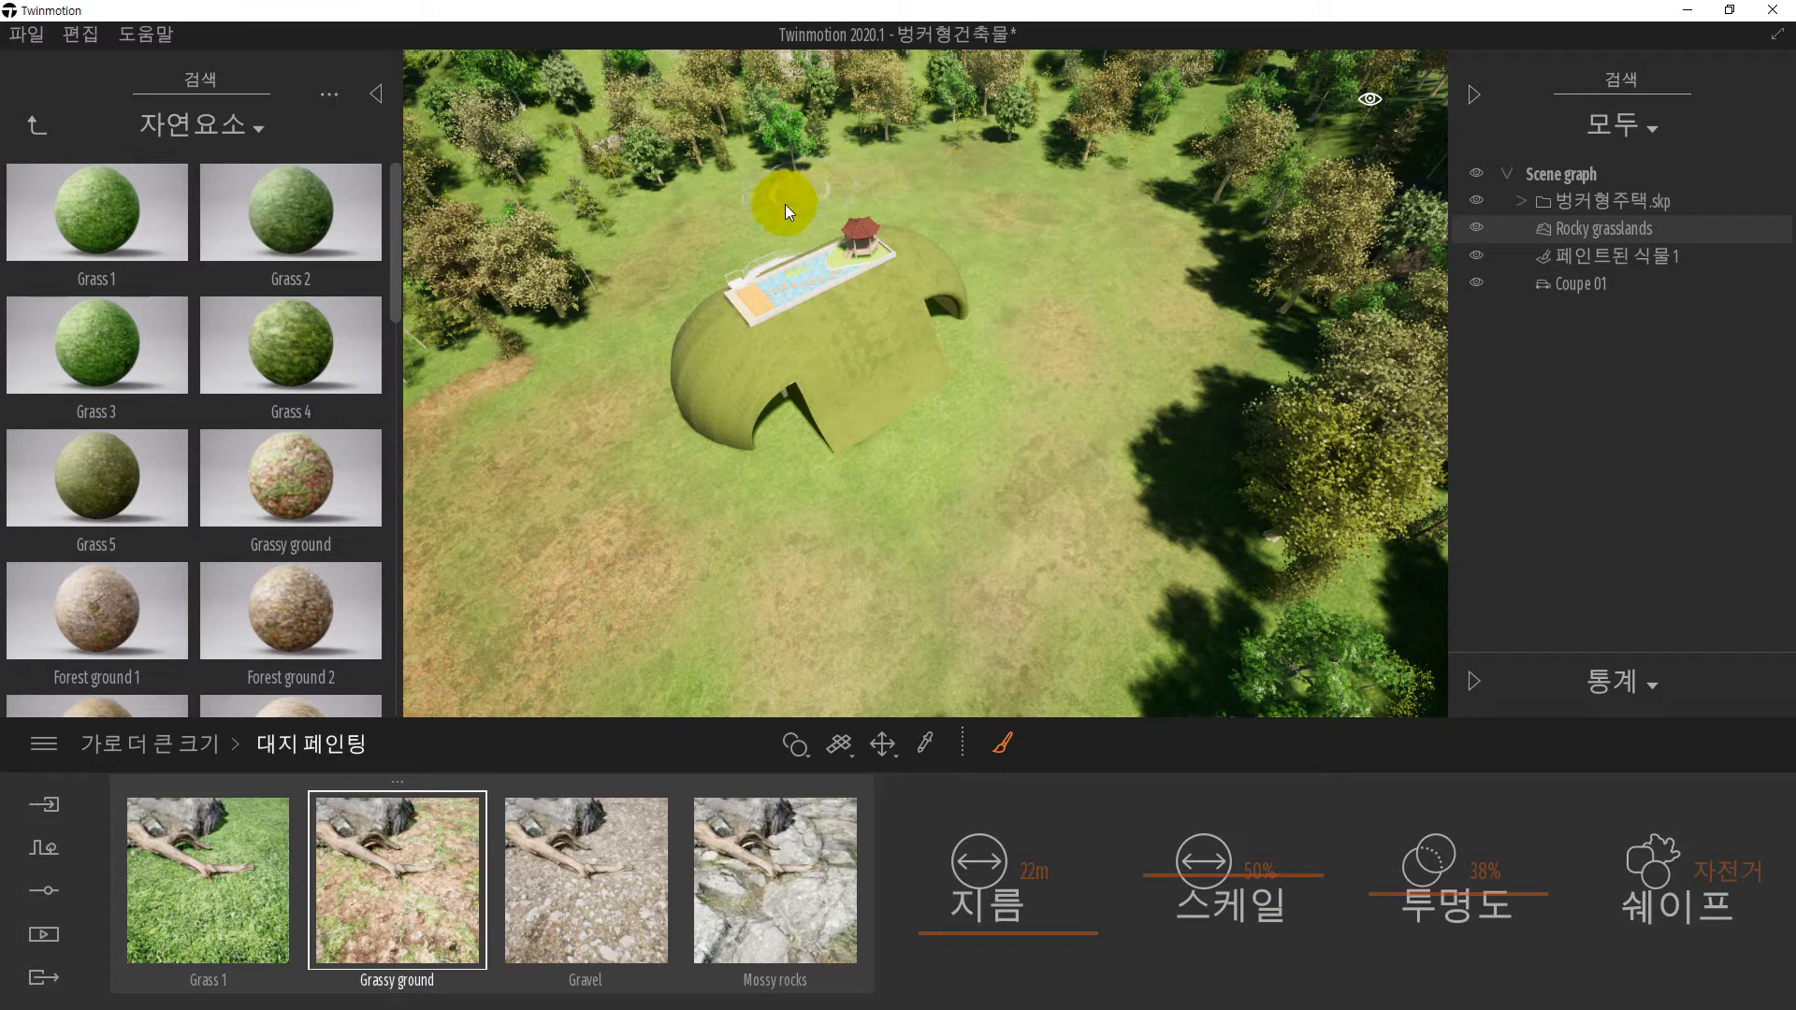
left_click(563, 391)
left_click(708, 607)
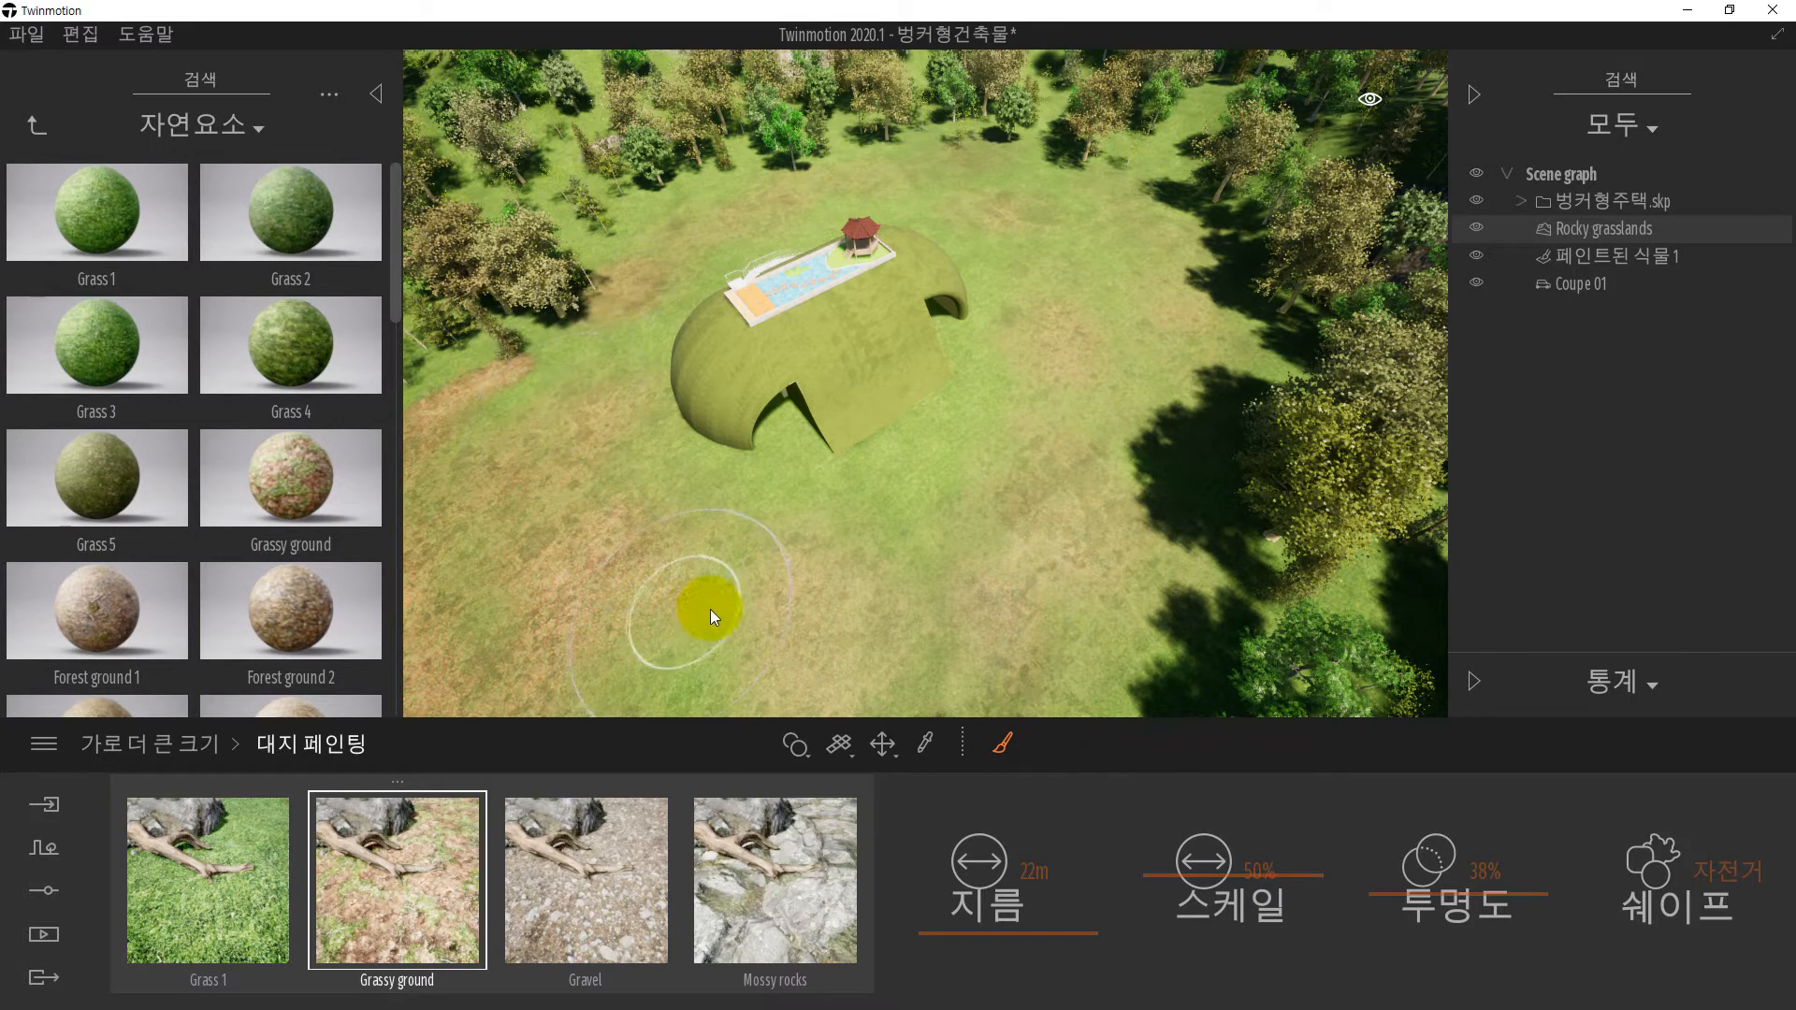
- Brush more faint Grassy ground over the lawn in front of the bunker and around its opposite side
mouse_move(920, 560)
left_mouse_down()
mouse_move(862, 512)
mouse_move(671, 558)
left_mouse_up()
mouse_move(671, 558)
middle_mouse_down("shift")
mouse_move(709, 540)
mouse_move(1049, 529)
mouse_move(1064, 559)
mouse_move(1020, 535)
middle_mouse_up("shift")
mouse_move(1033, 533)
left_mouse_down()
mouse_move(973, 528)
mouse_move(671, 351)
mouse_move(804, 388)
left_mouse_up()
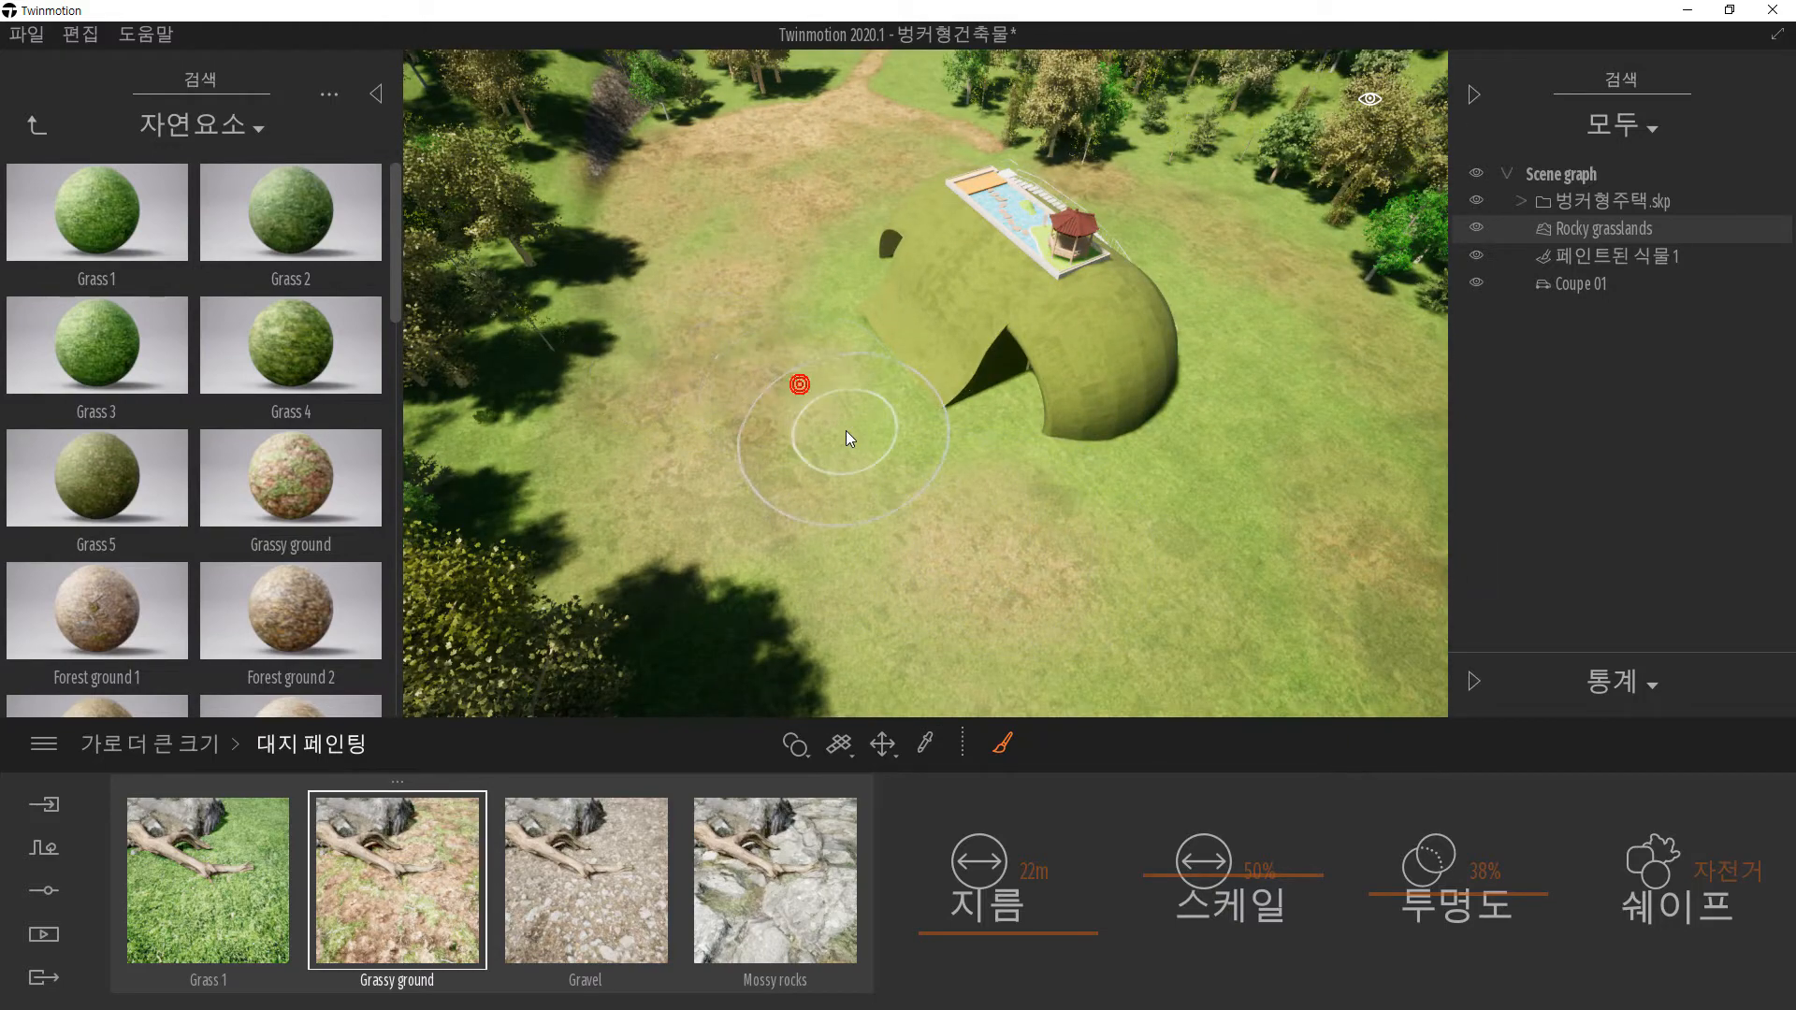
mouse_move(492, 245)
left_mouse_down()
mouse_move(794, 518)
mouse_move(822, 618)
mouse_move(846, 463)
left_mouse_up()
middle_click_drag(846, 464, 824, 468, "shift")
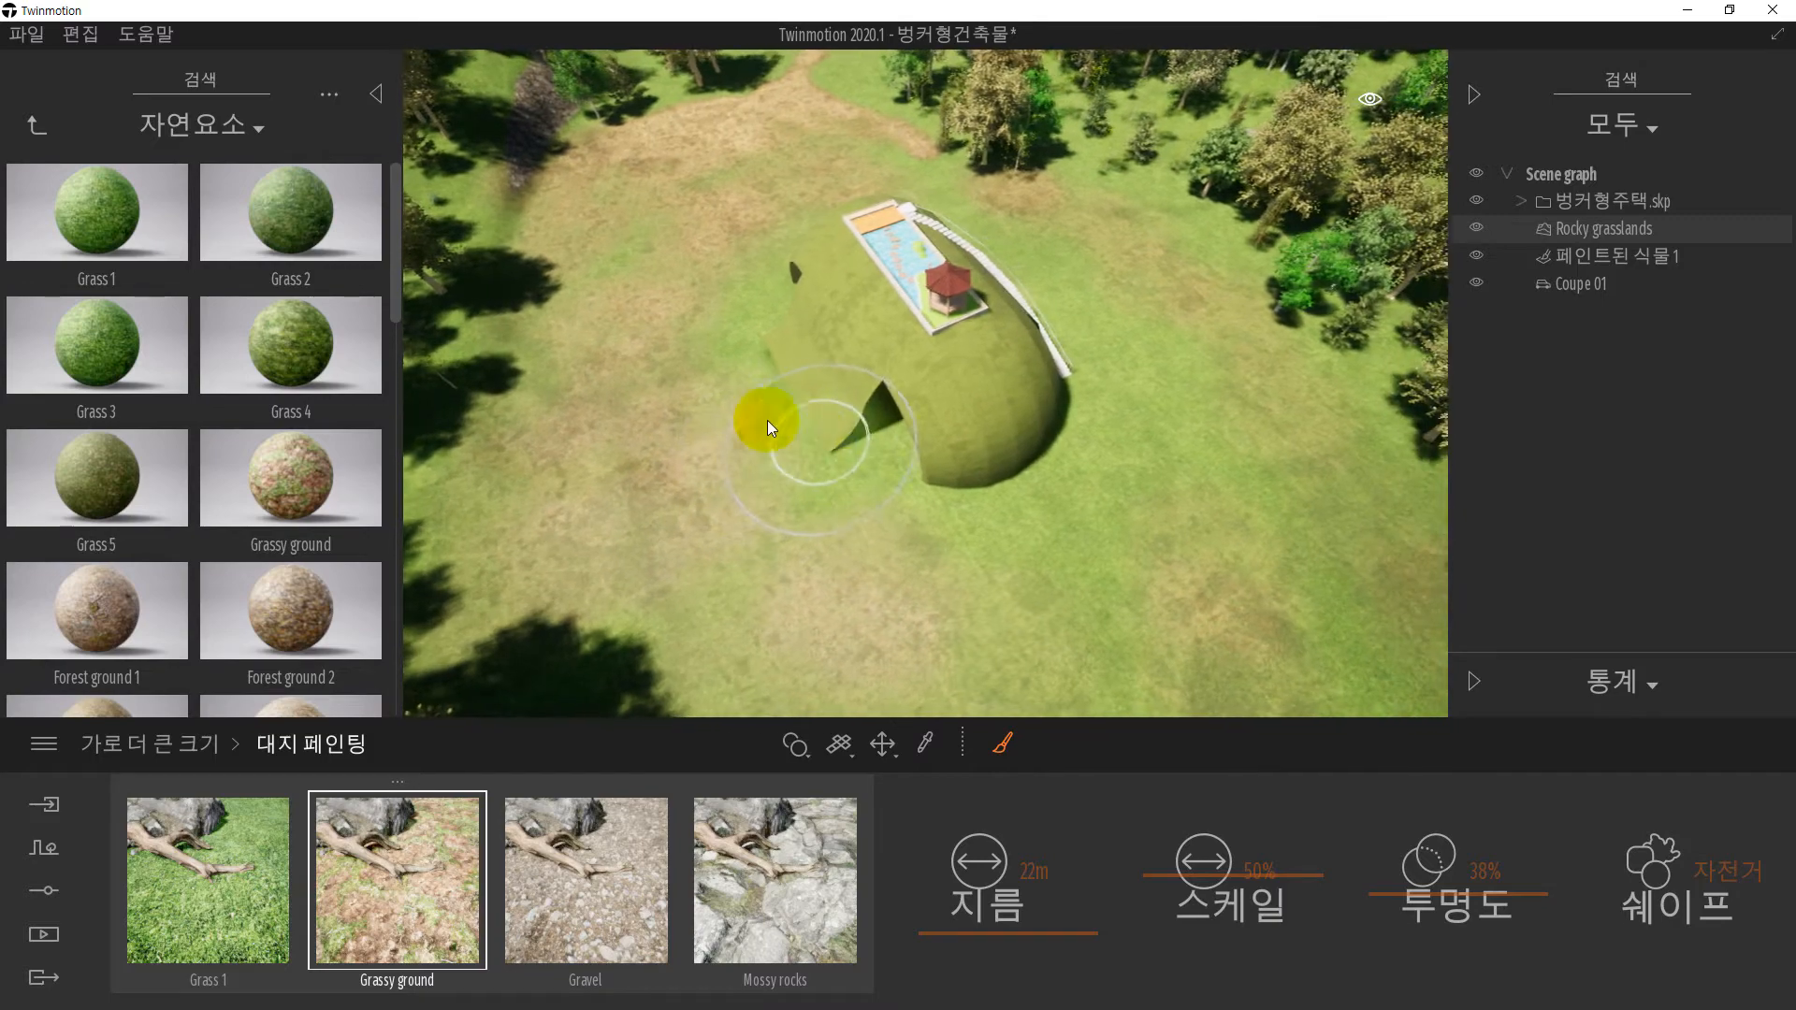
- Stop painting the terrain and open the automation tools for adding vegetation near the bunker's grass-covered dome
left_click(32, 126)
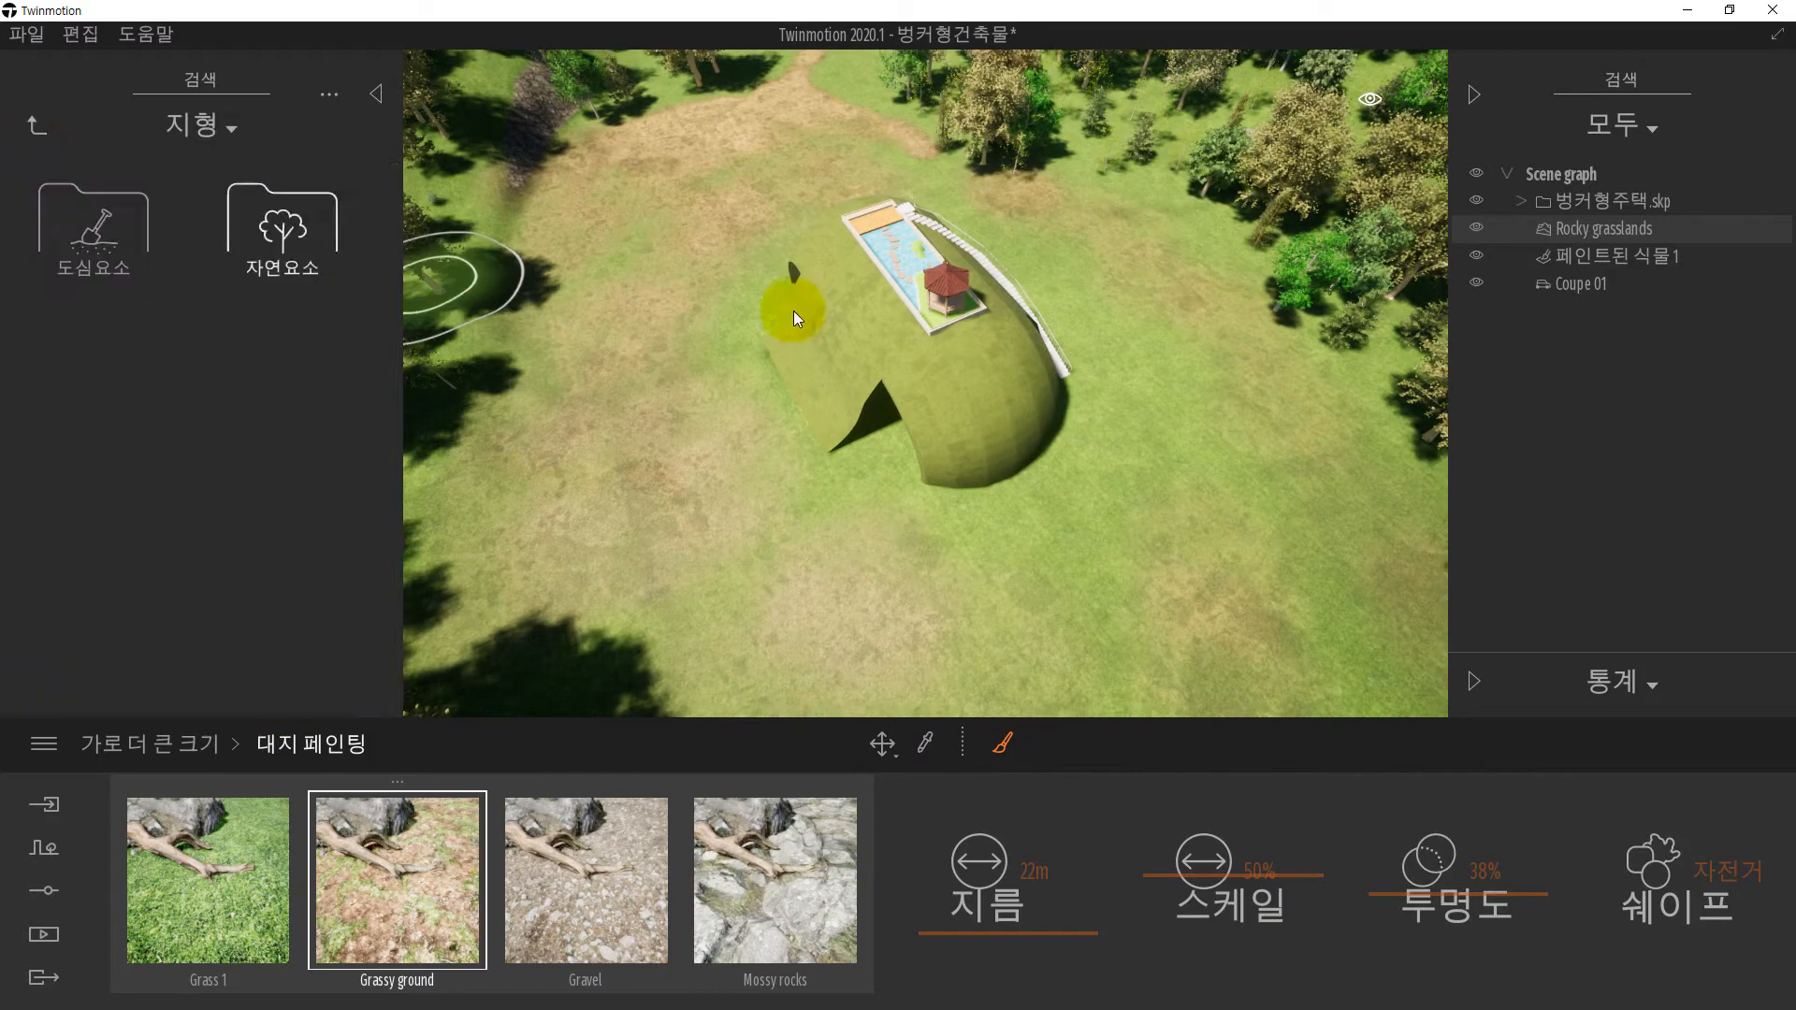
left_click(882, 744)
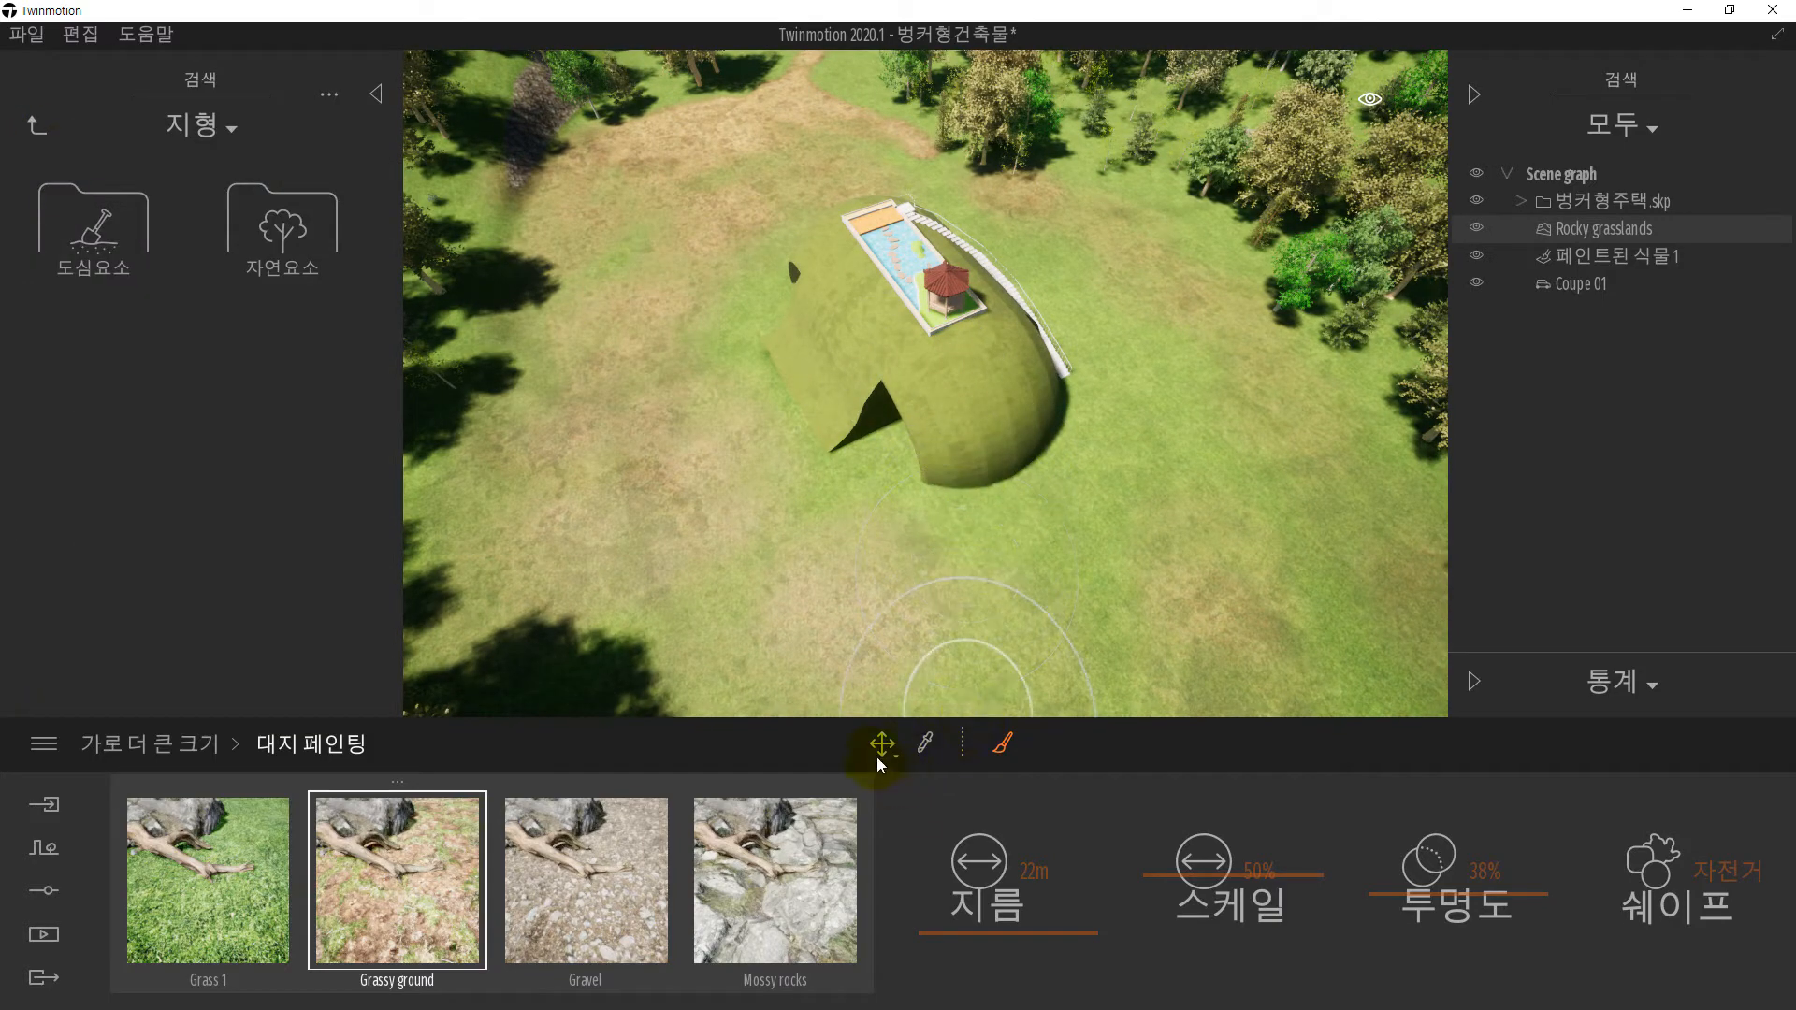
scroll(943, 439, "up", 2)
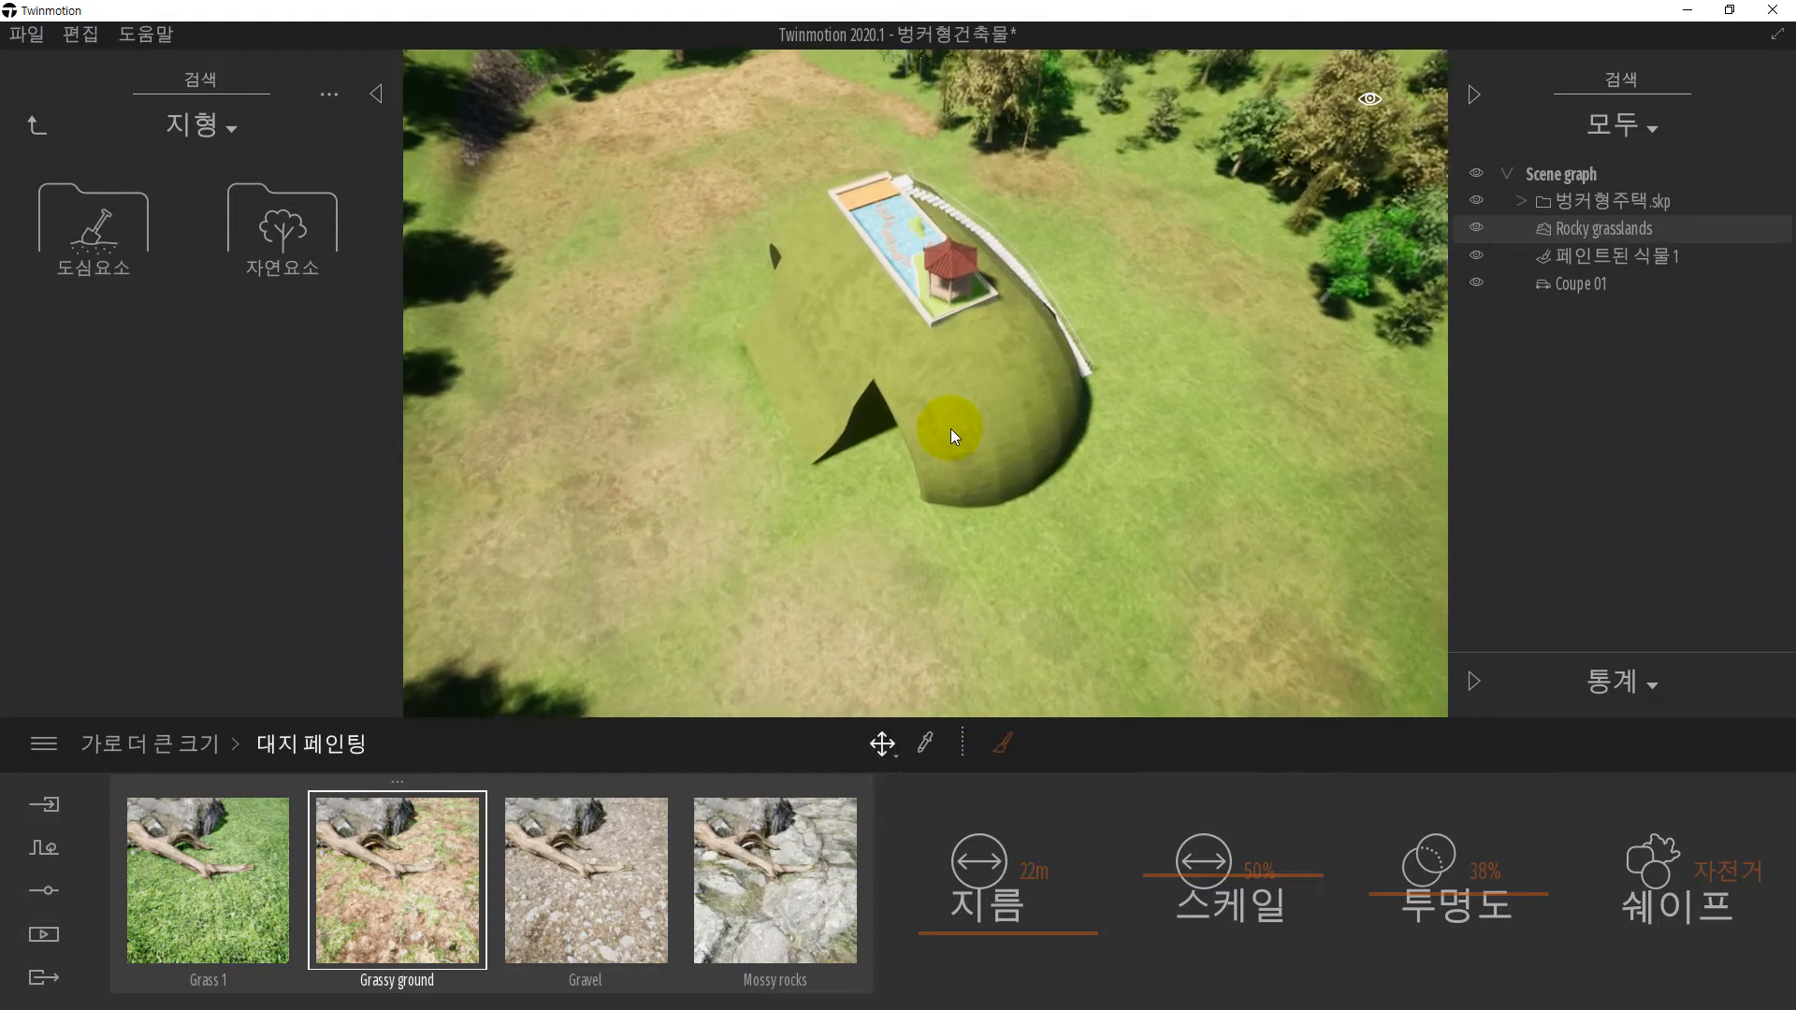
scroll(950, 426, "up", 3)
scroll(951, 388, "up", 5)
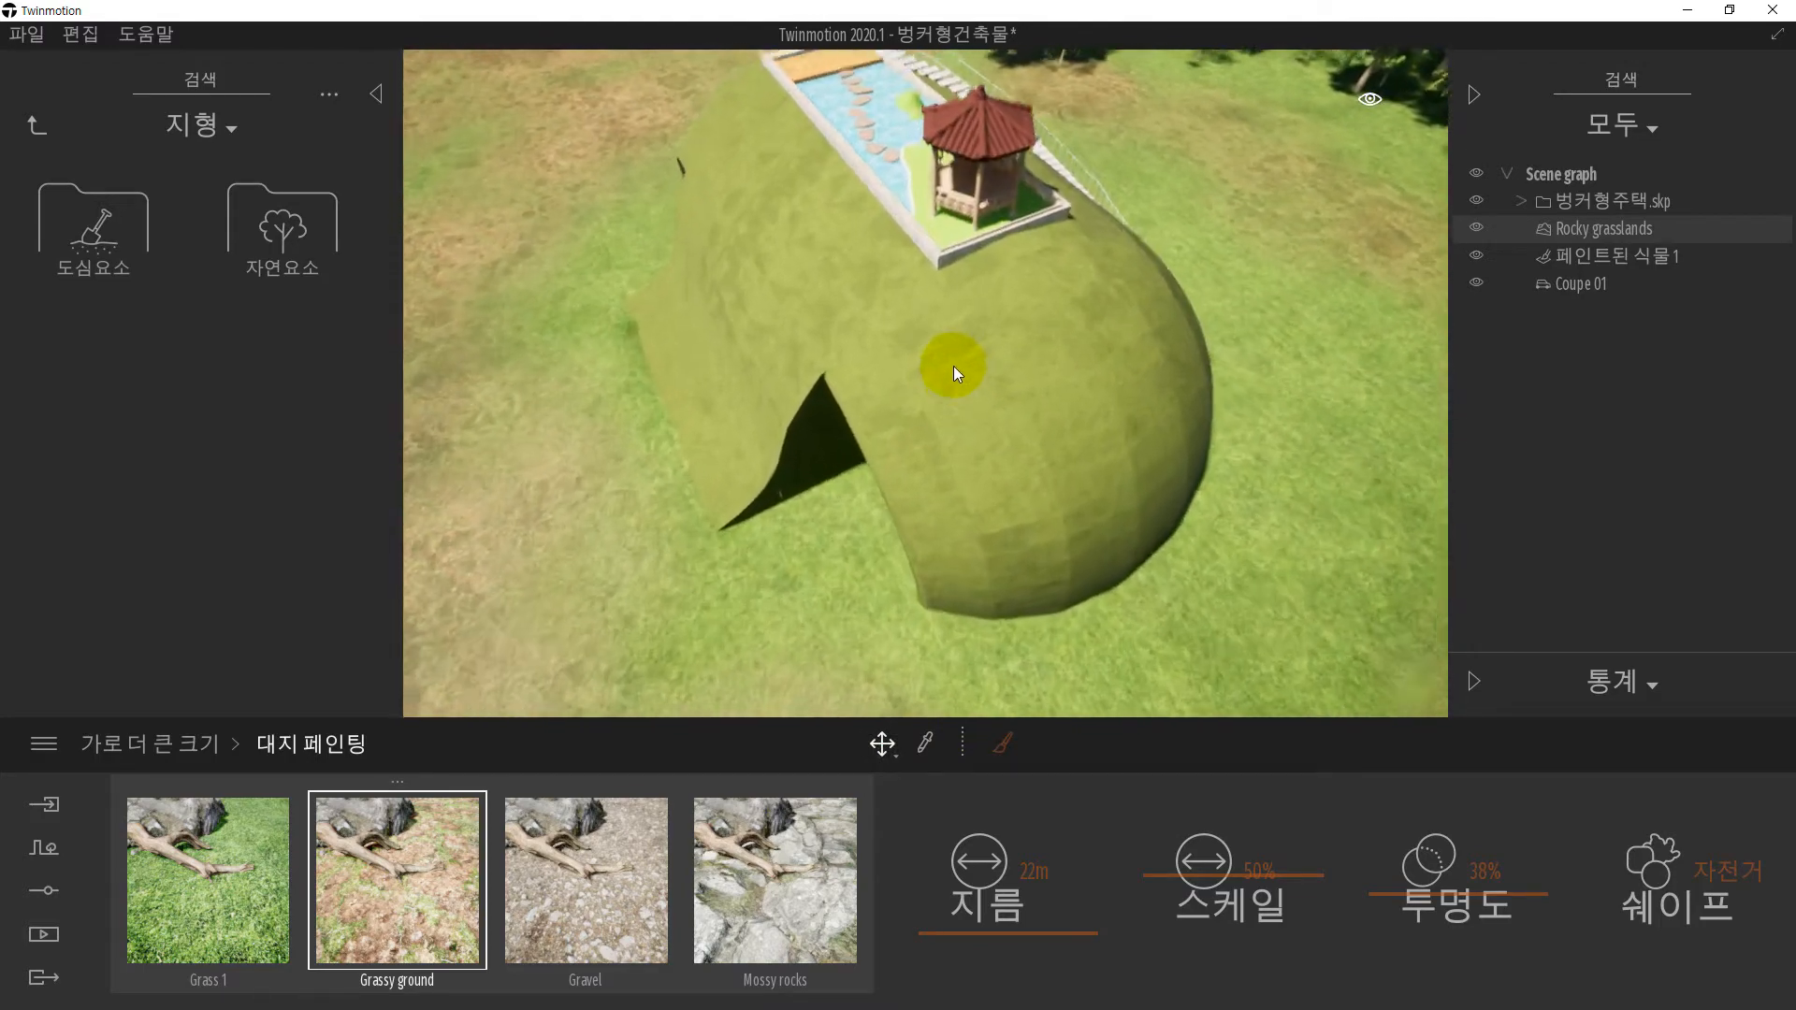
scroll(1036, 497, "up", 3)
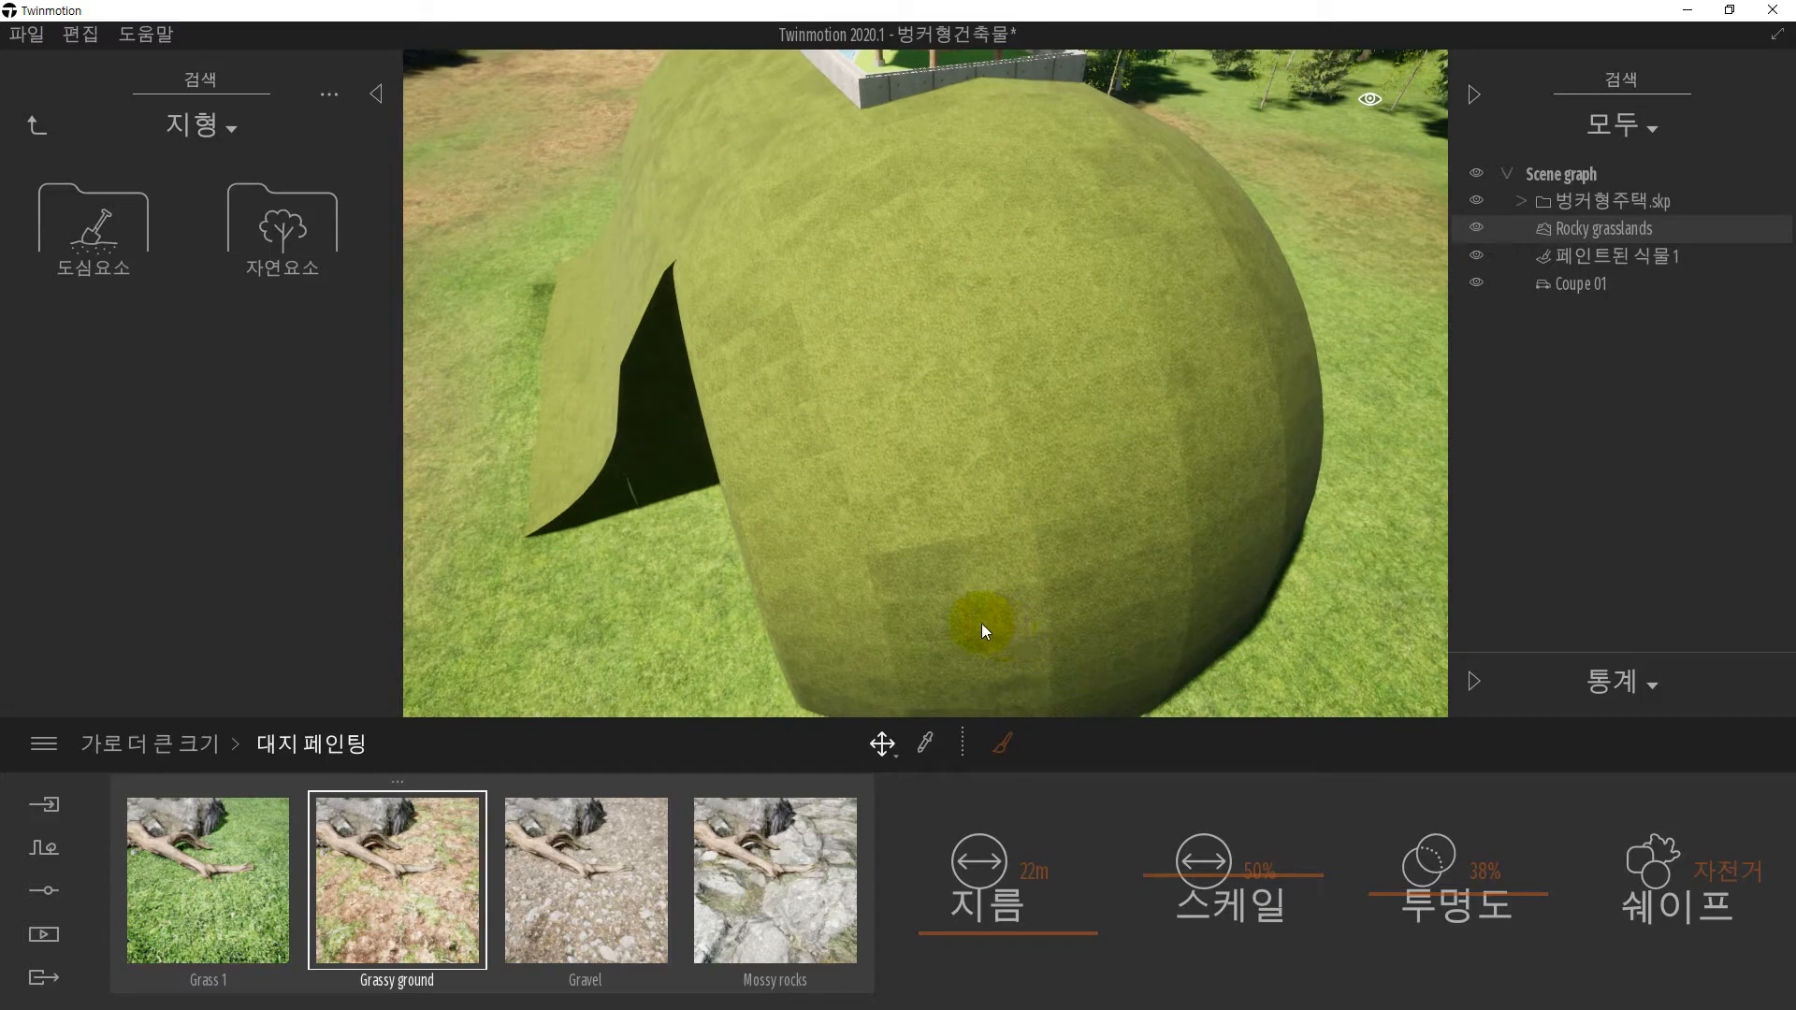
left_click(52, 851)
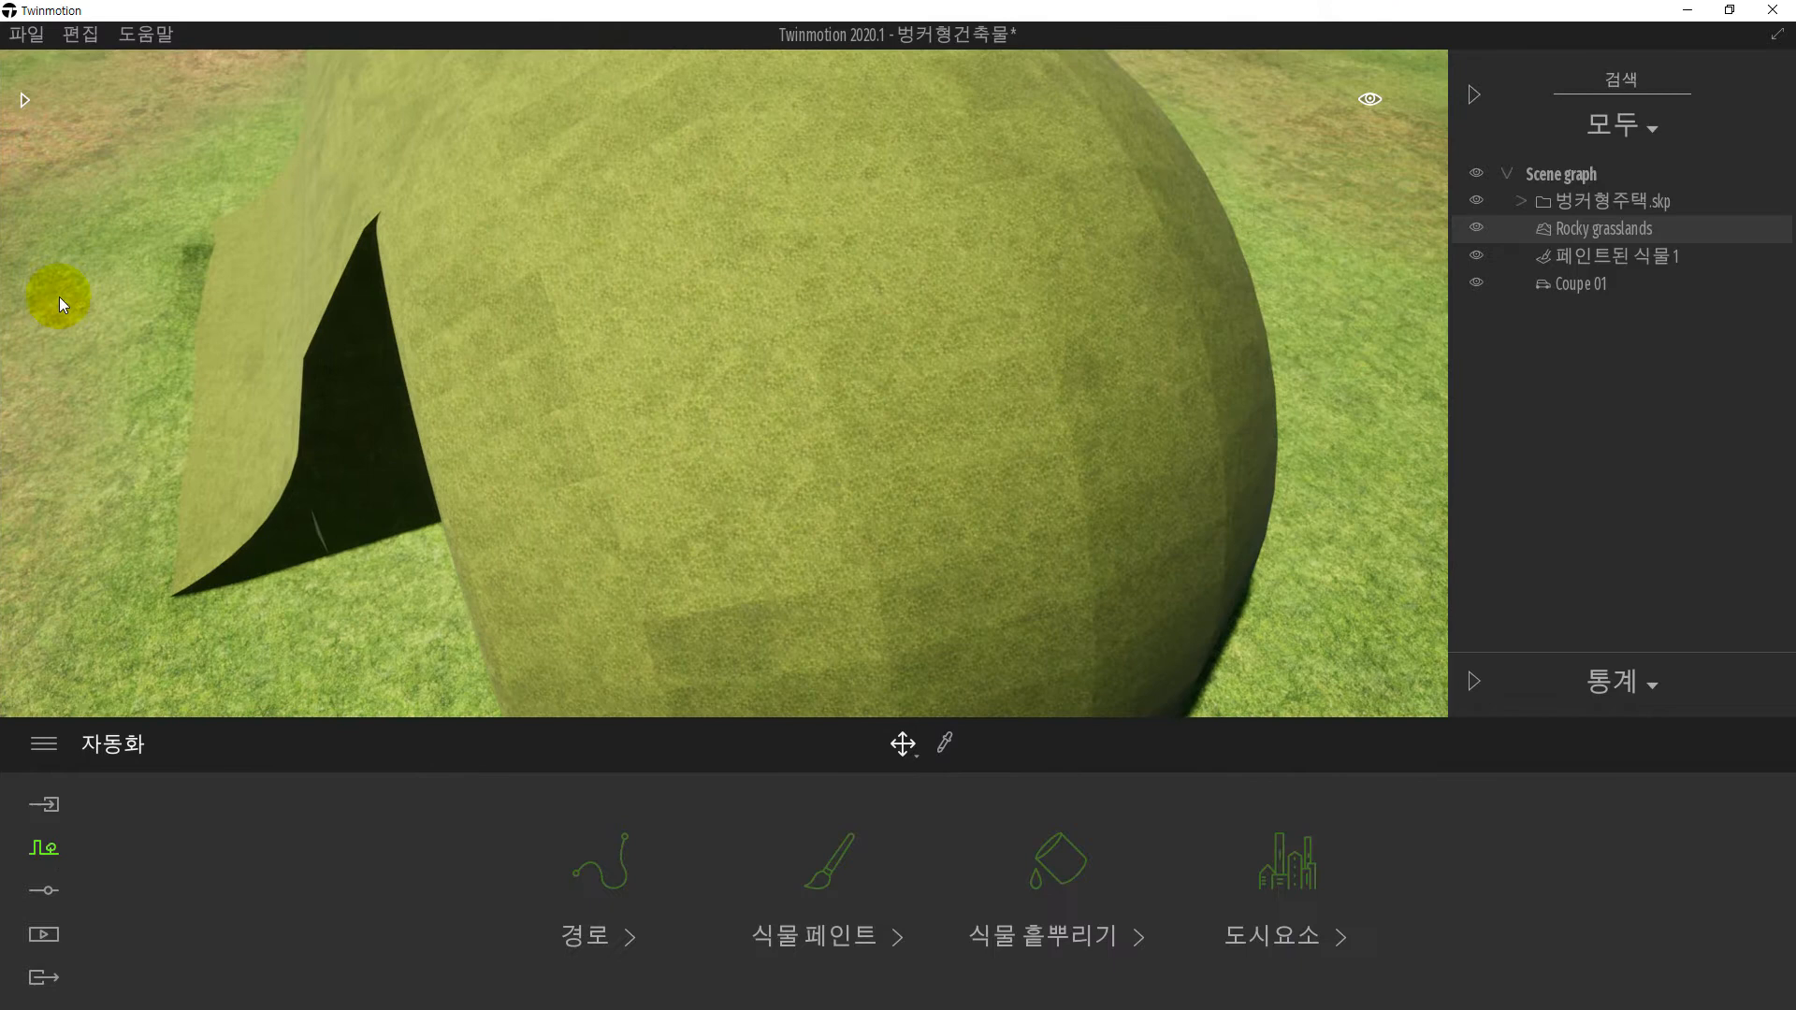
- Save the project and open the grass and flowers (잔디와 꽃) collection for vegetation painting
left_click(26, 33)
left_click(60, 198)
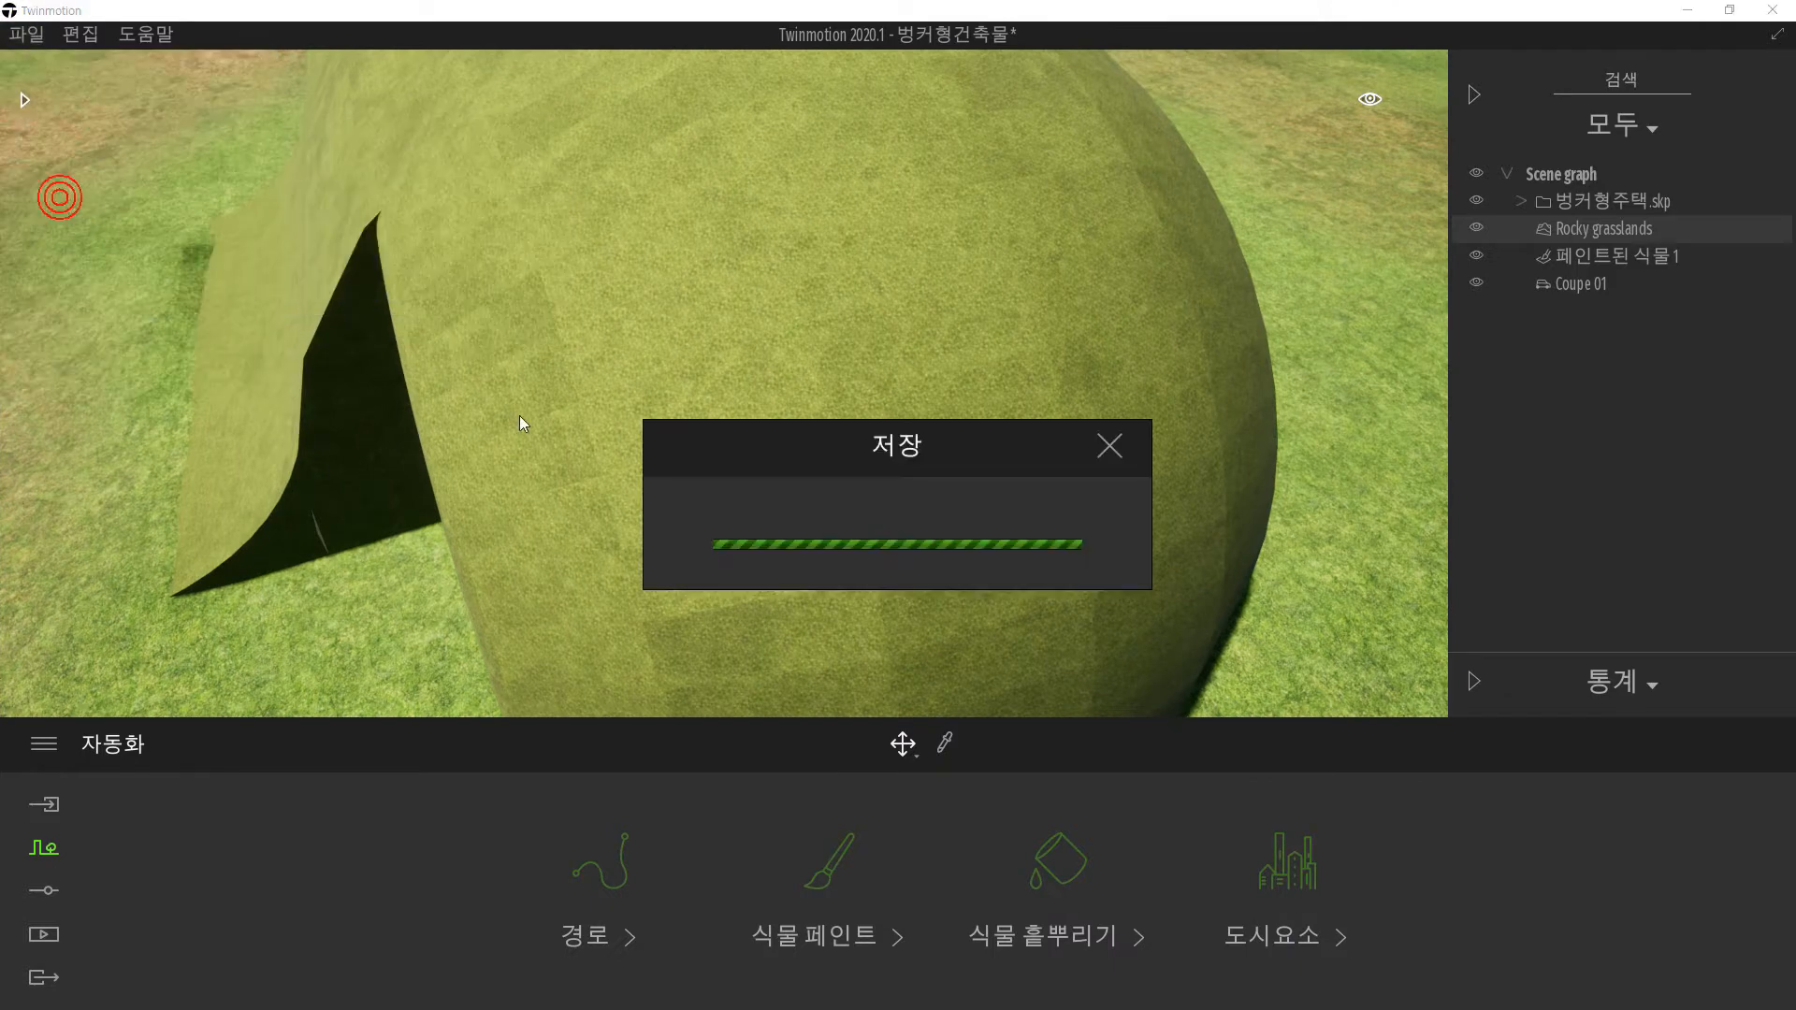
left_click(828, 877)
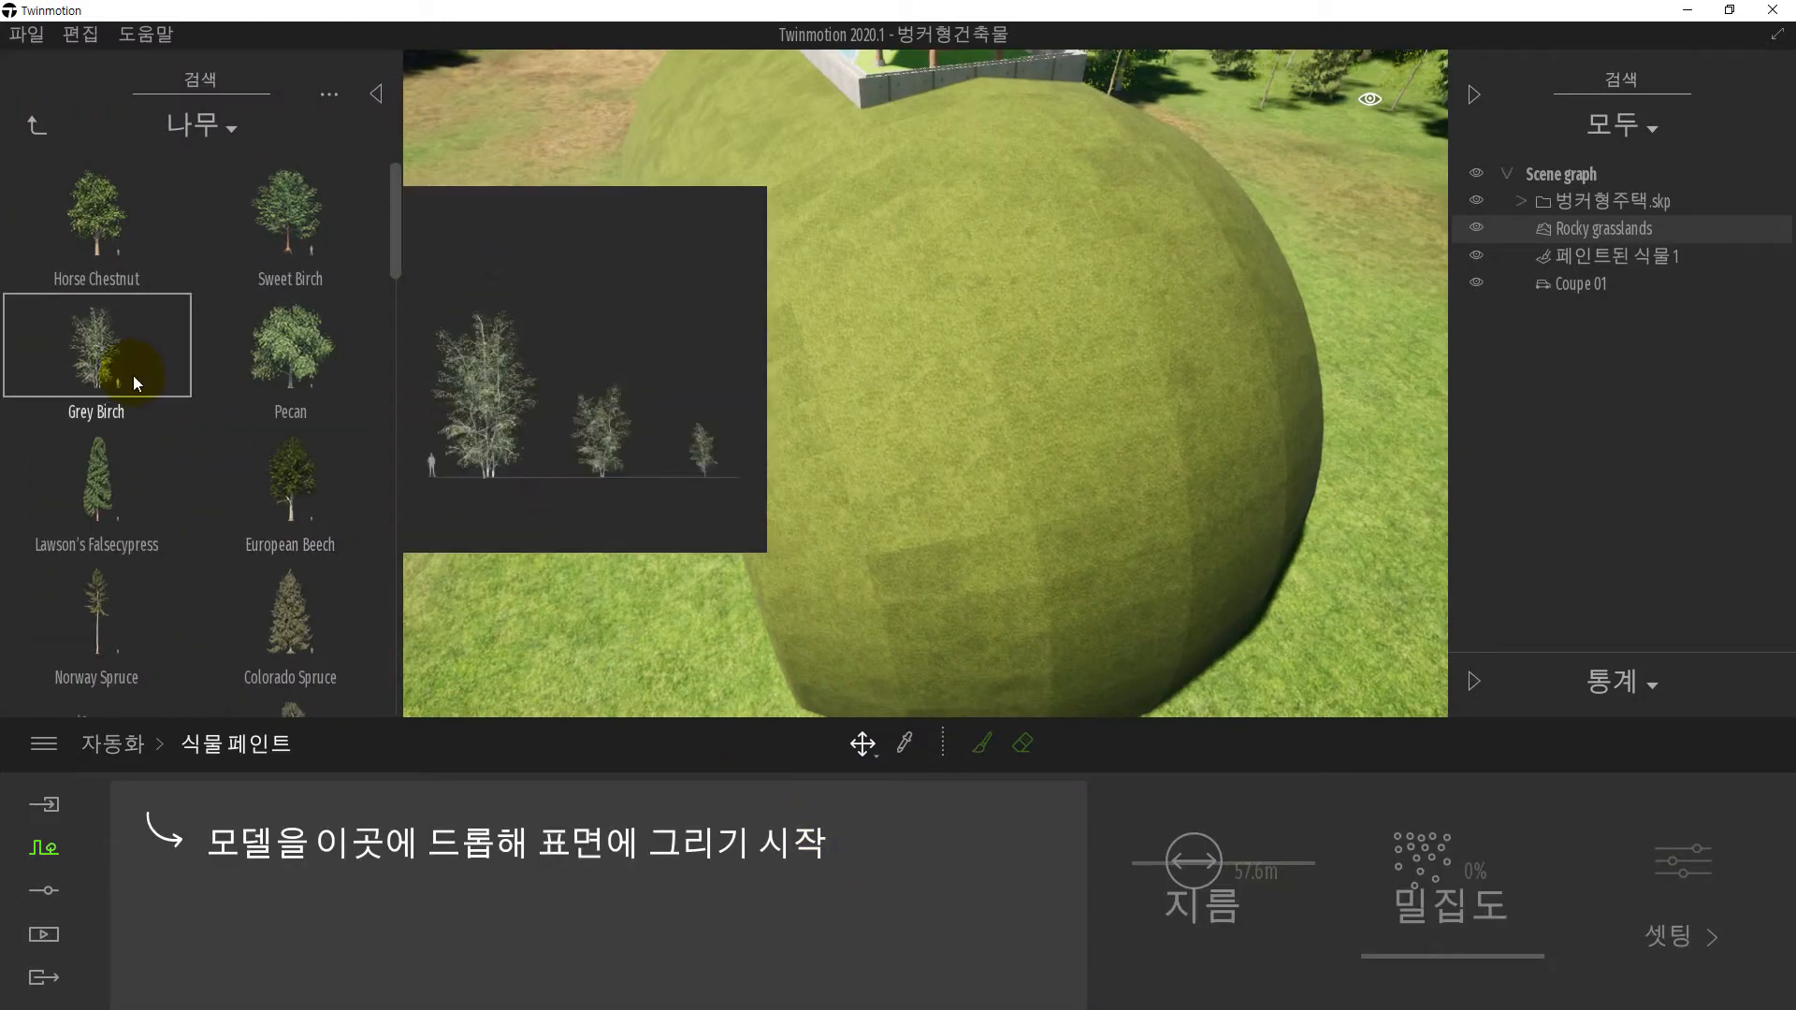
left_click(35, 127)
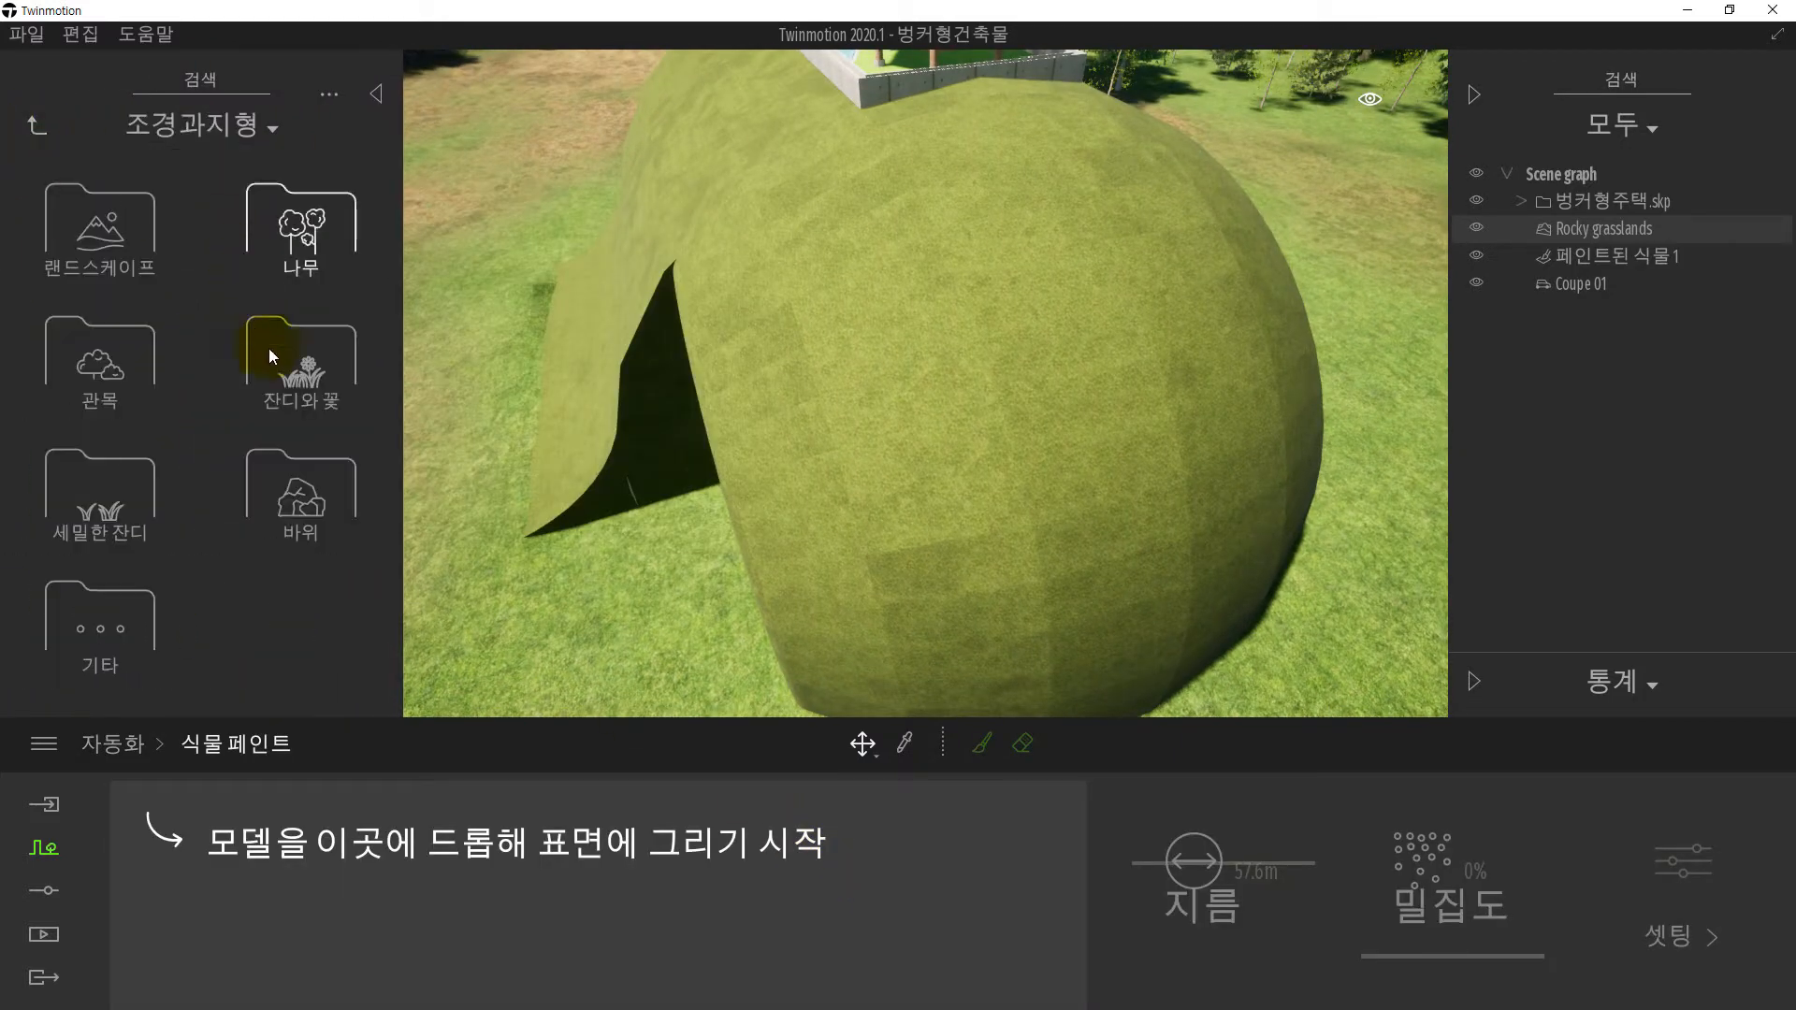
left_click(295, 374)
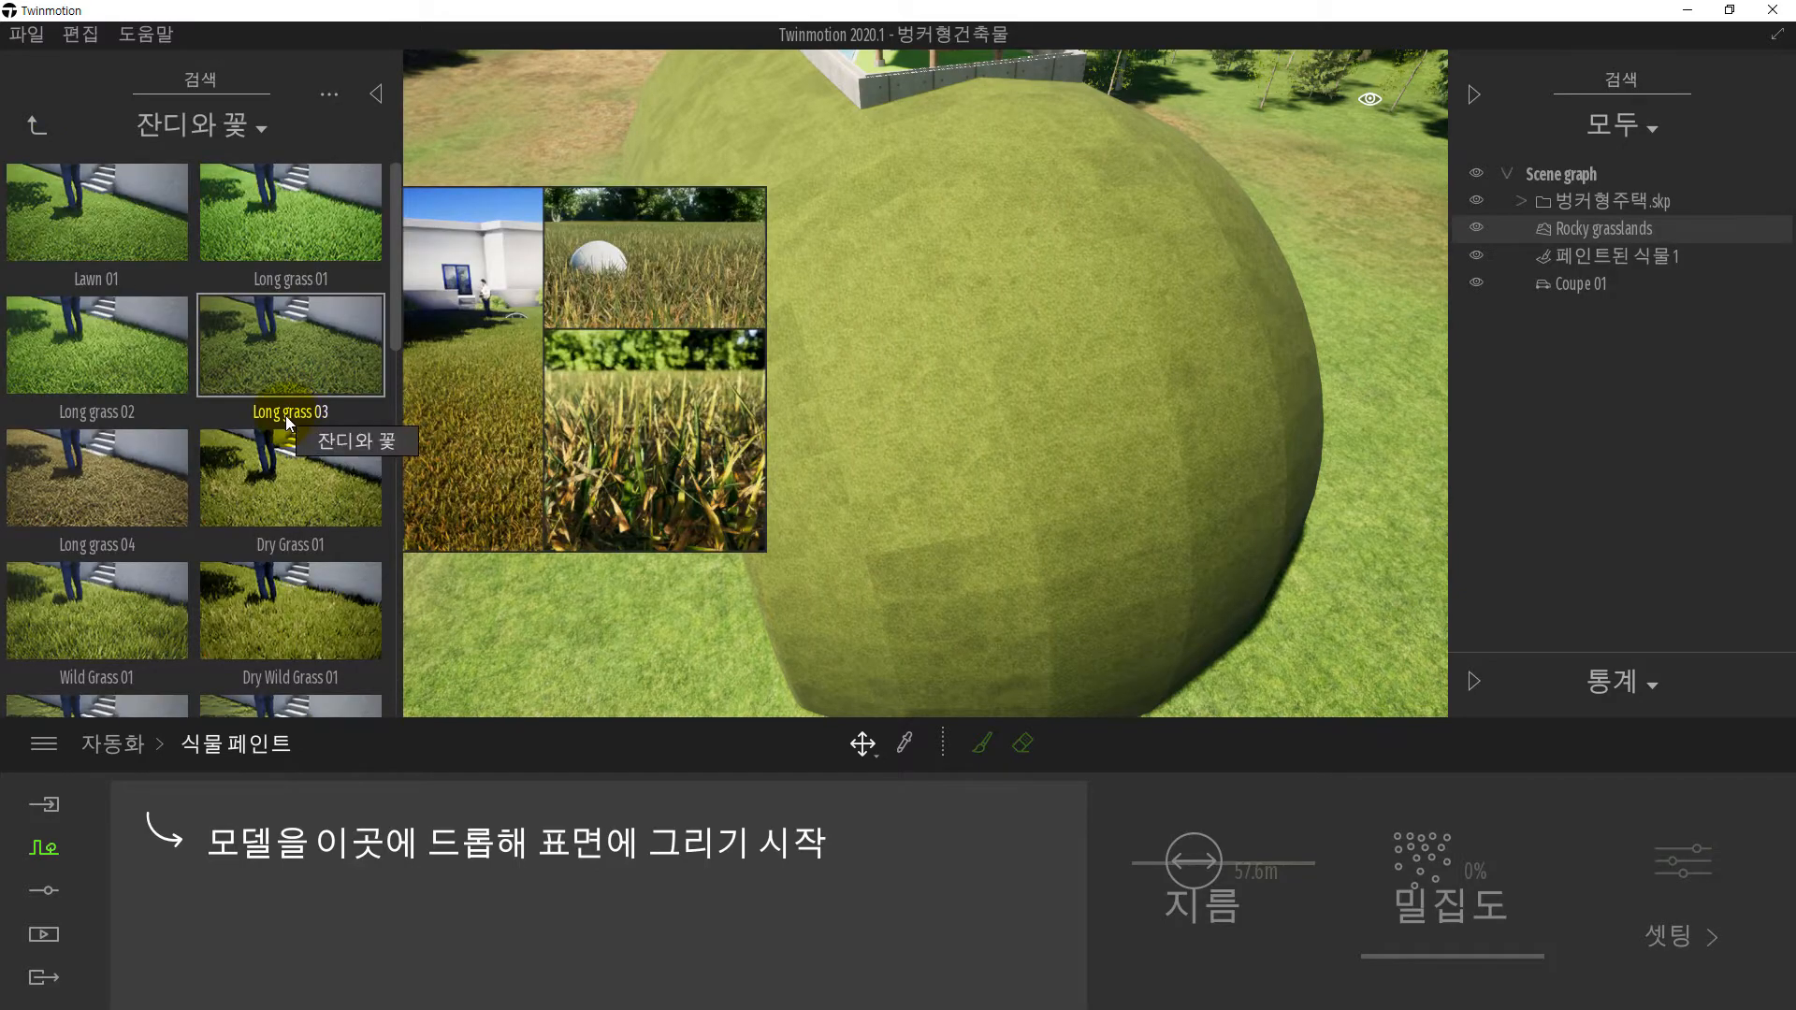
- Add Buttercups to the vegetation paint palette and set their density to 31%
left_click_drag(395, 342, 393, 603)
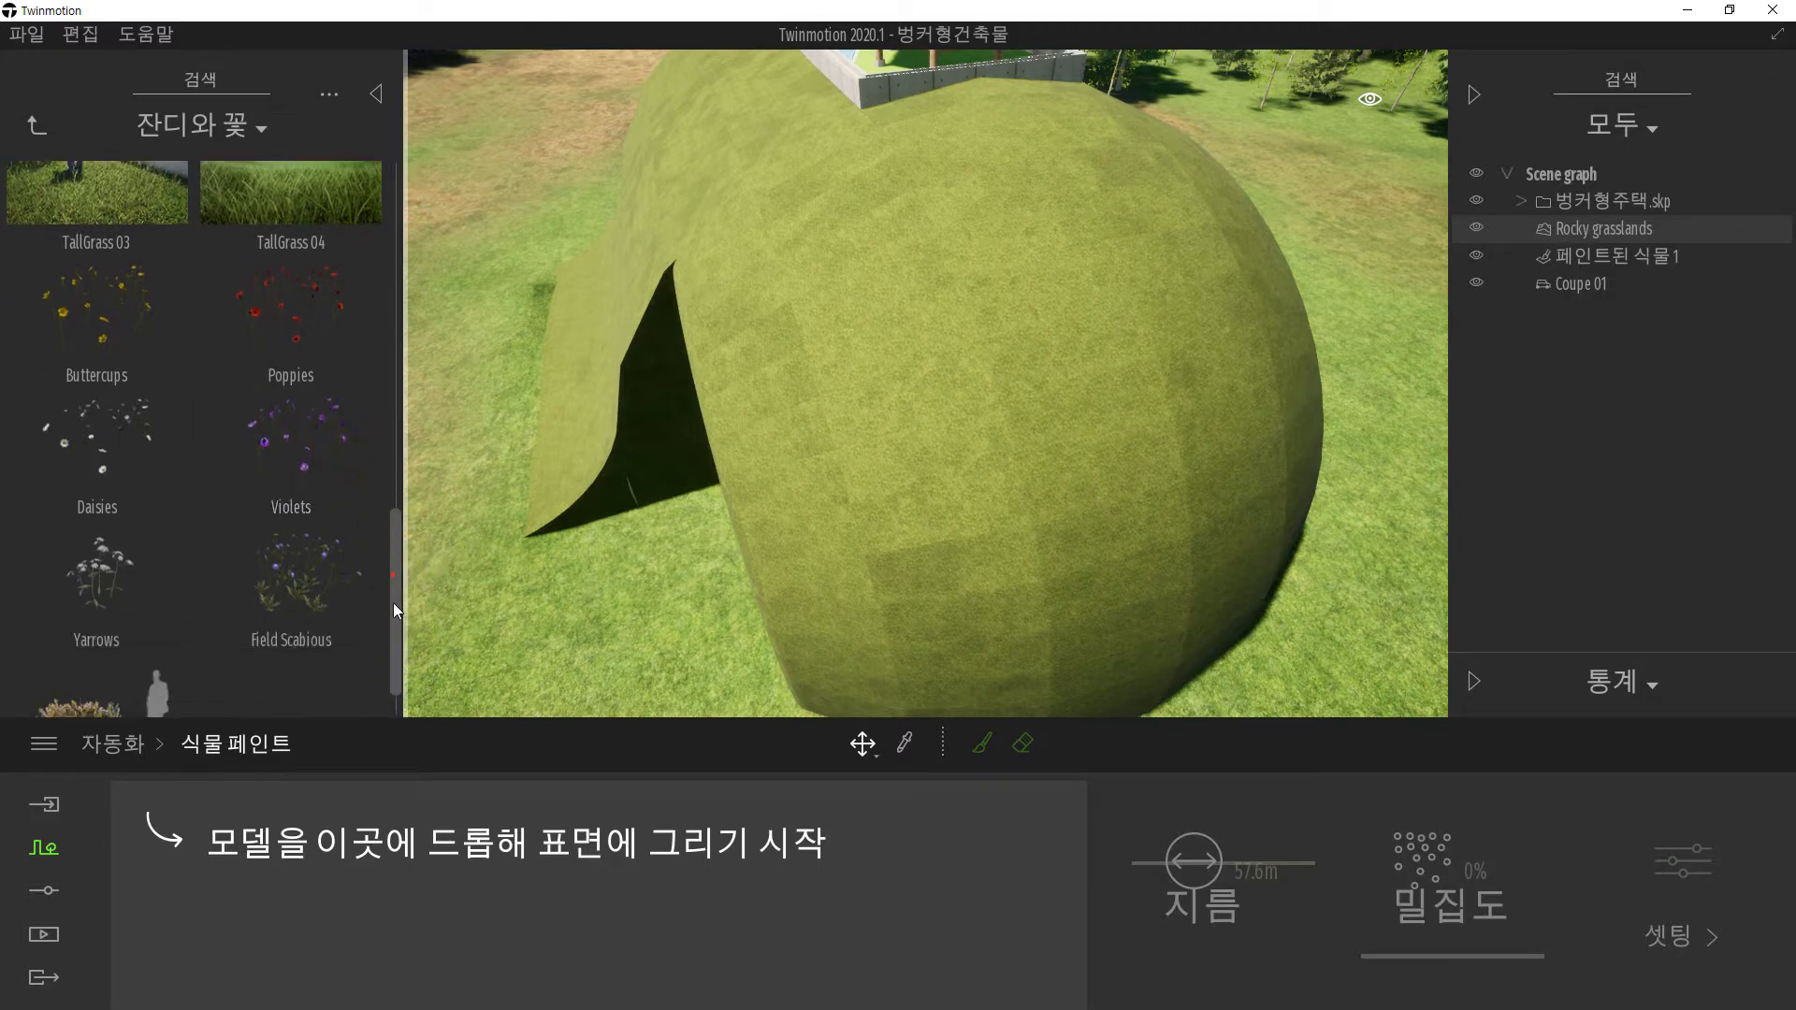
left_click_drag(104, 324, 280, 868)
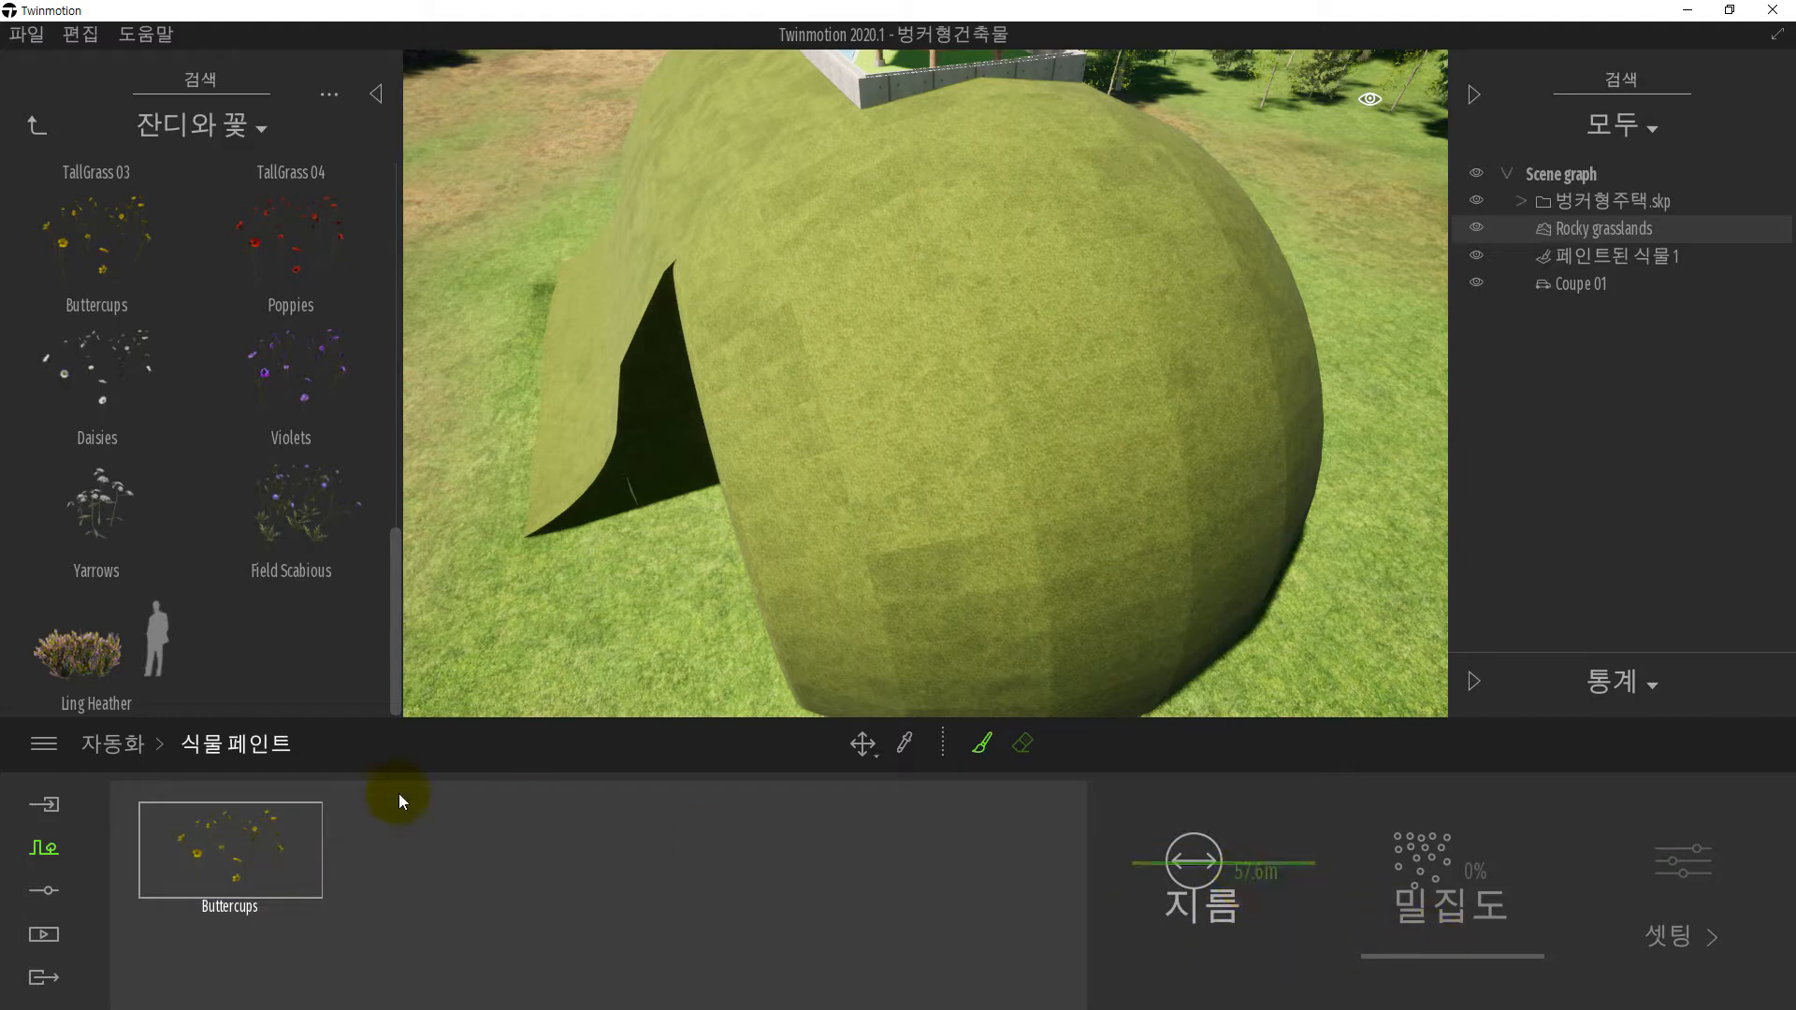
left_click(1395, 894)
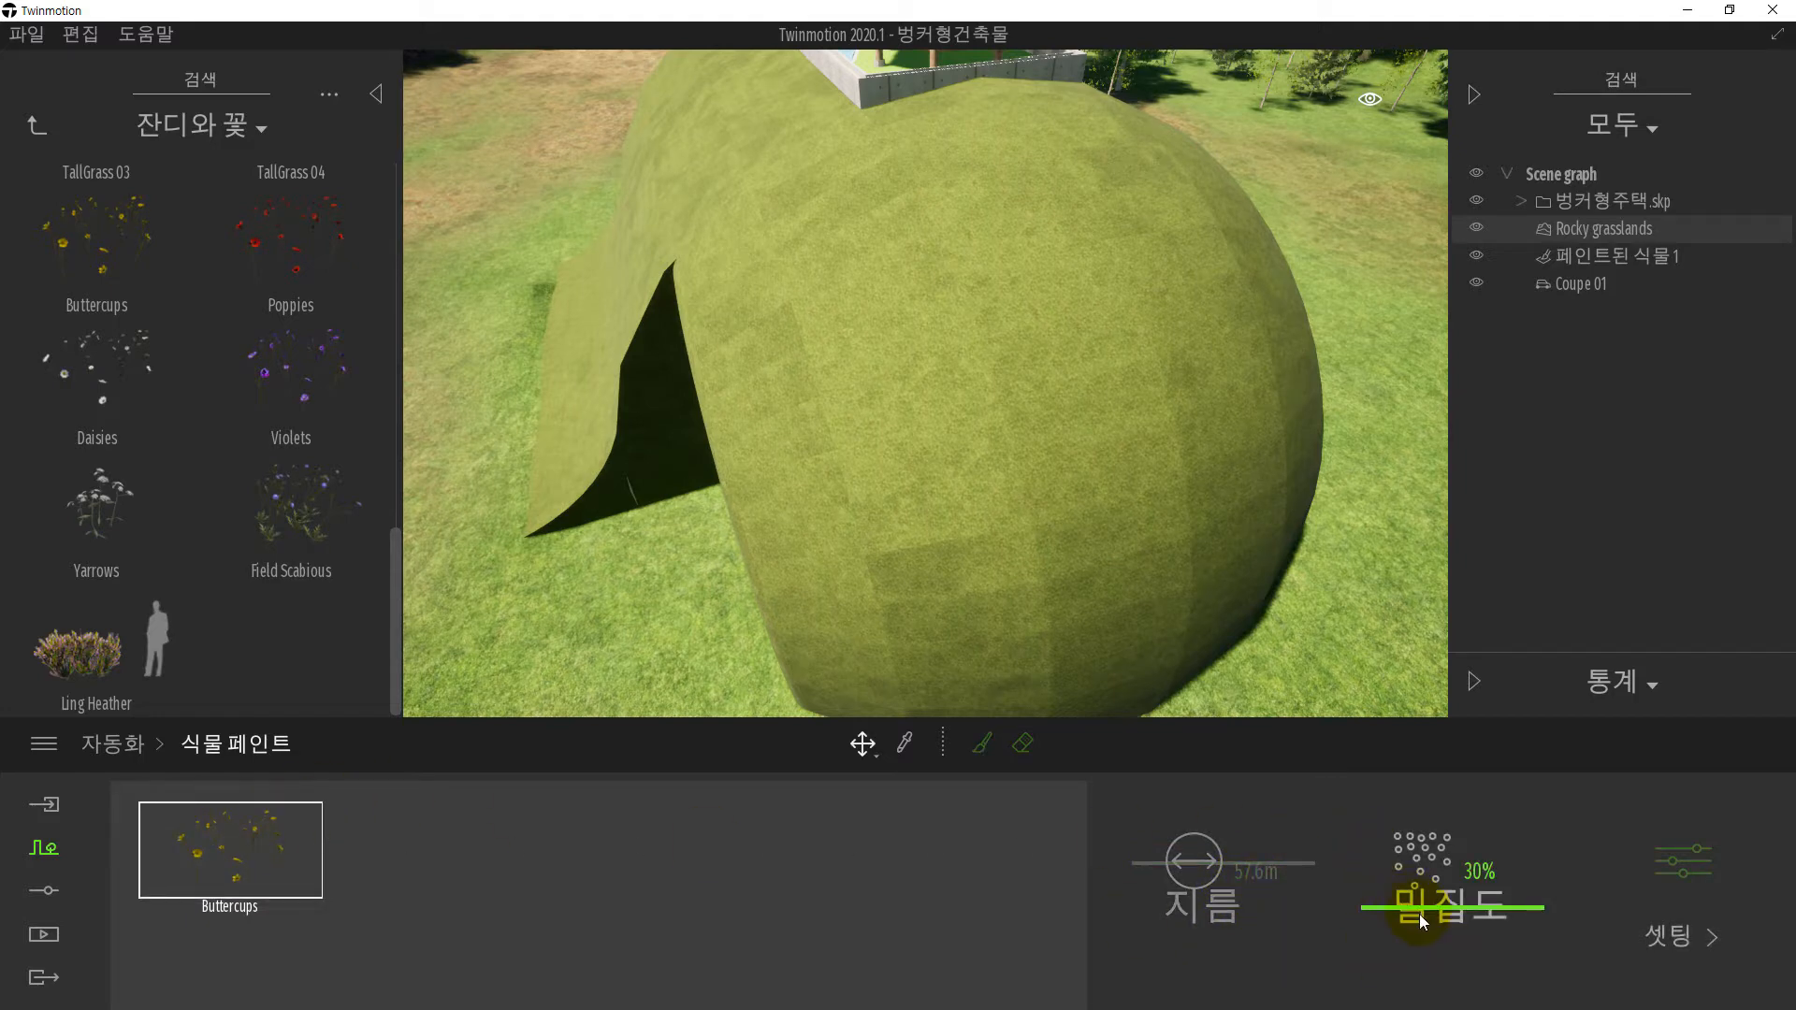
left_click_drag(1419, 913, 1420, 910)
- Add Violets and Poppies to the vegetation paint palette
left_click(295, 384)
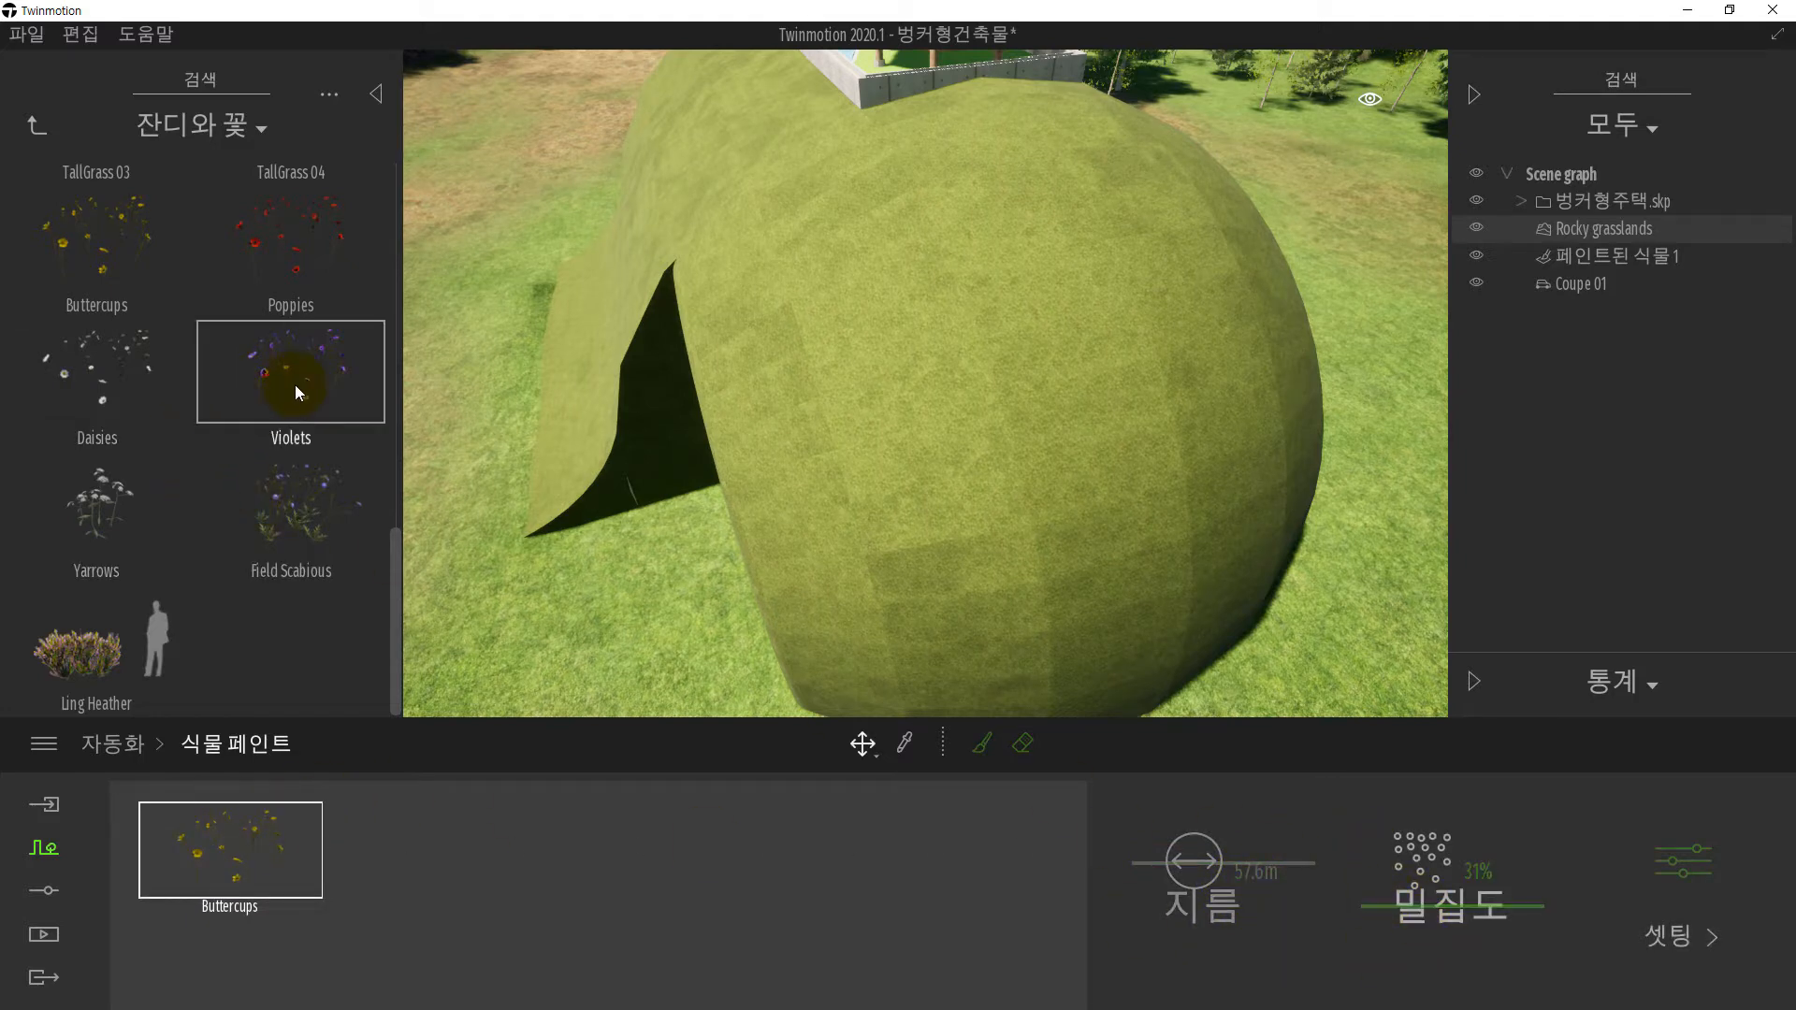
left_click_drag(295, 384, 474, 889)
left_click(312, 509)
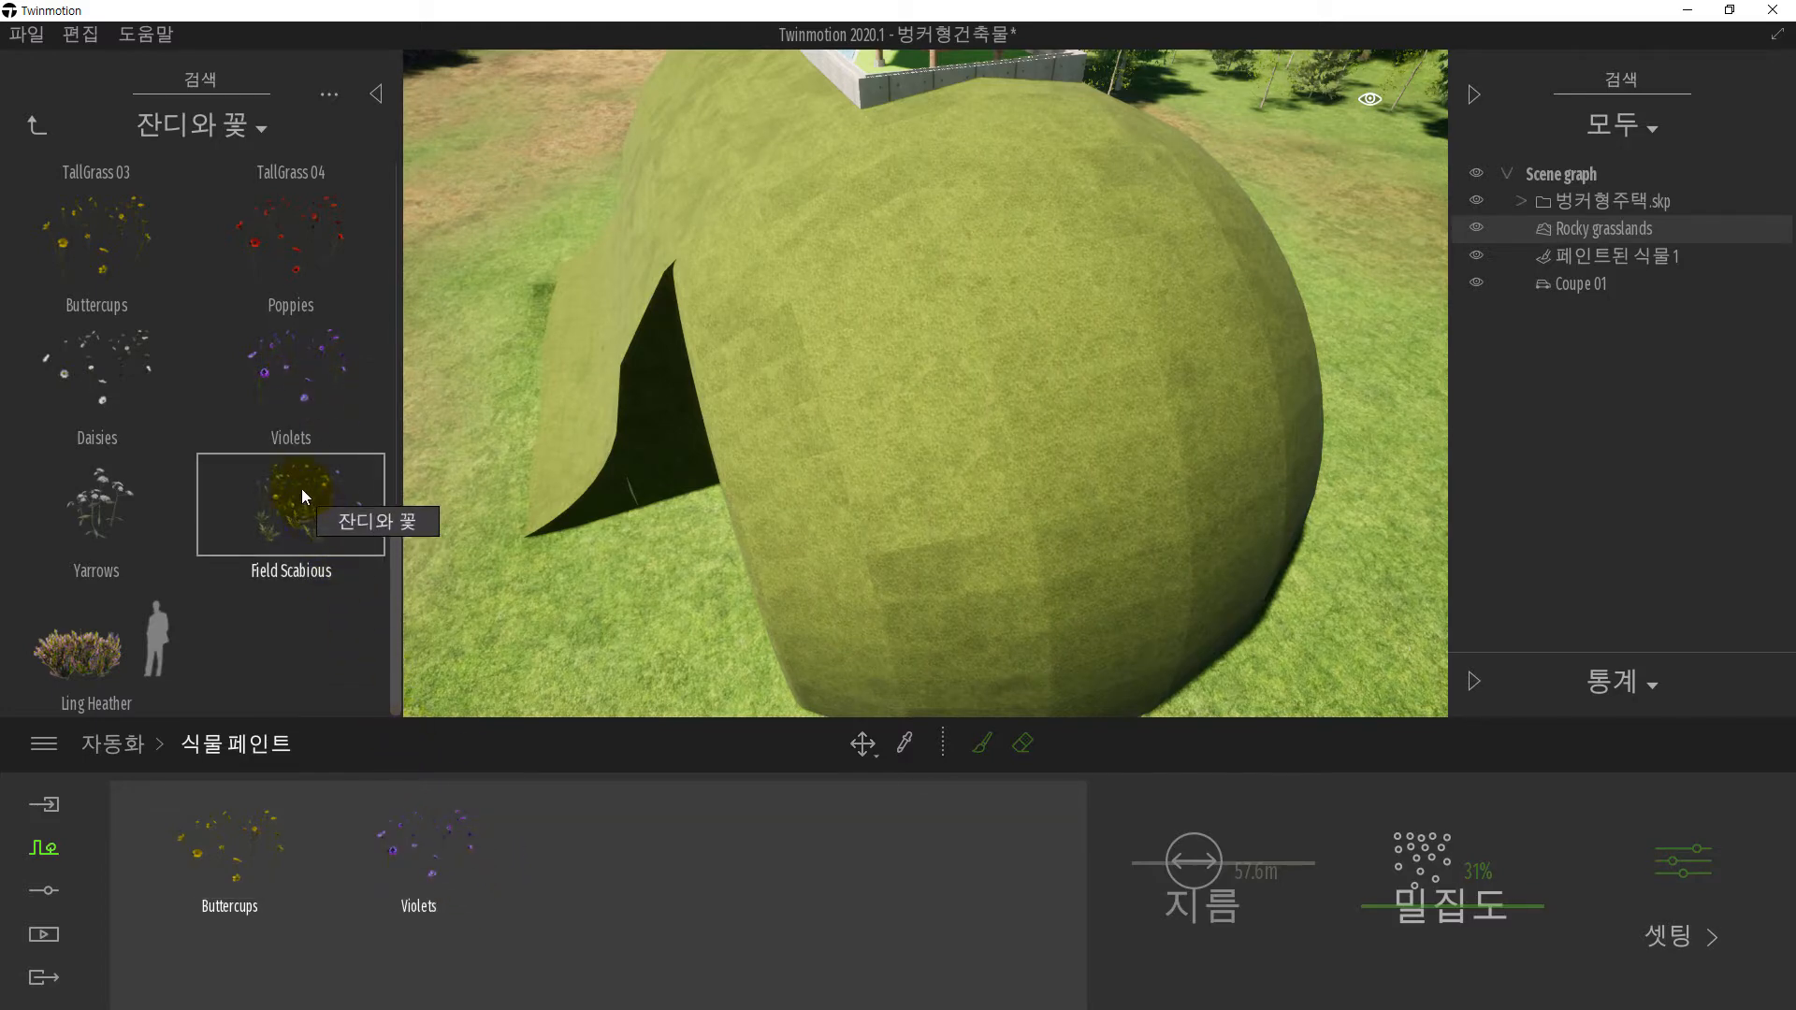
scroll(395, 515, "up", 1)
left_click_drag(285, 258, 541, 849)
- Add TallGrass 04 and TallGrass 02 to the vegetation paint palette
left_click_drag(395, 604, 385, 497)
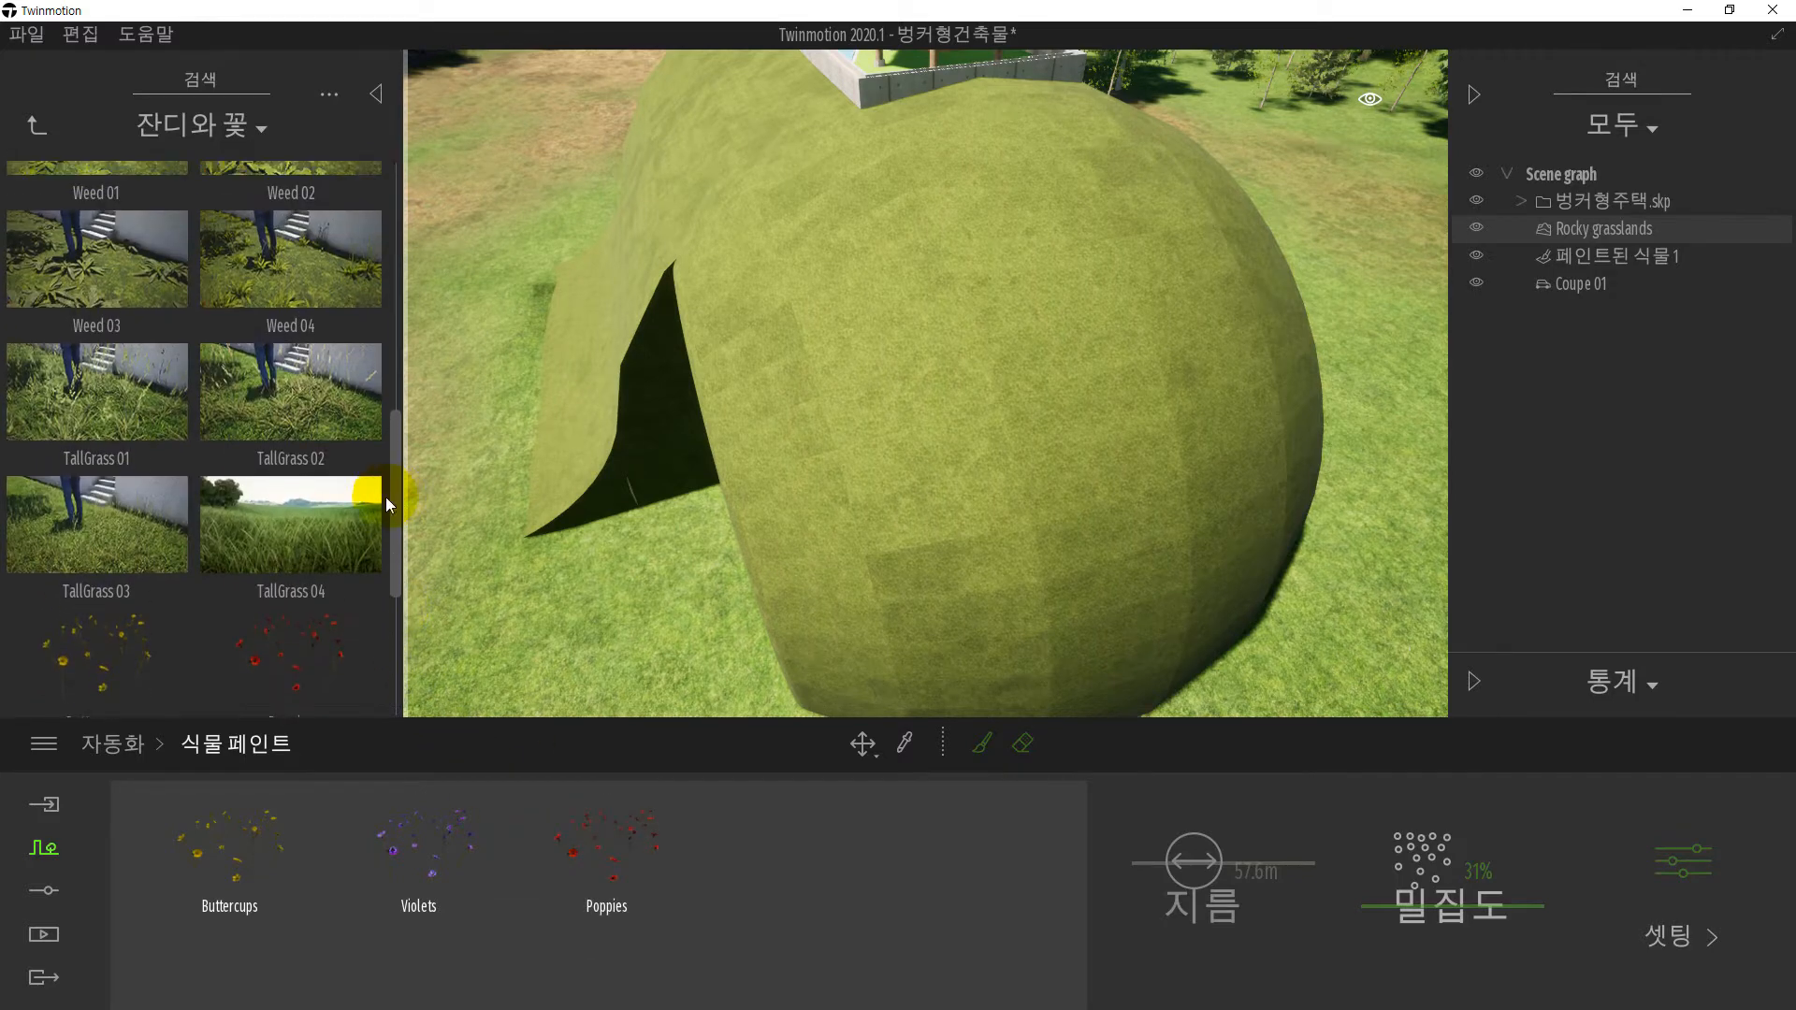
mouse_move(320, 549)
left_mouse_down()
mouse_move(743, 844)
mouse_move(728, 858)
left_mouse_up()
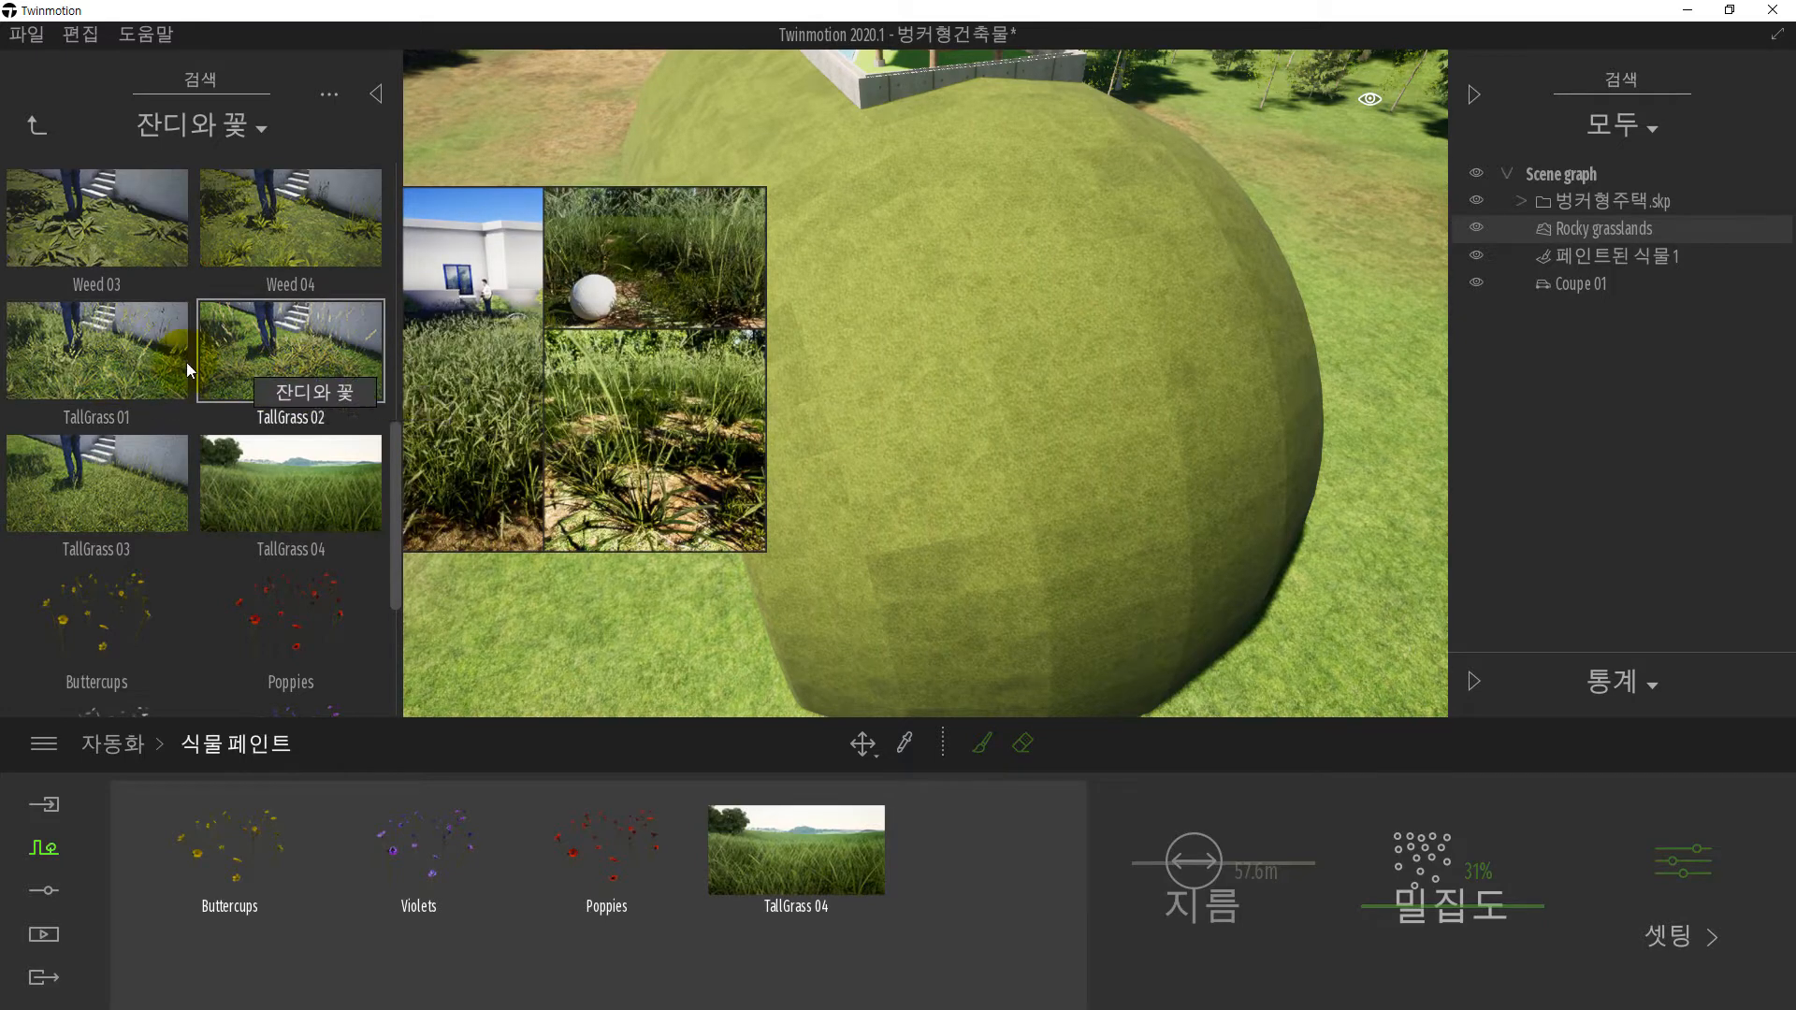
left_click_drag(283, 365, 666, 898)
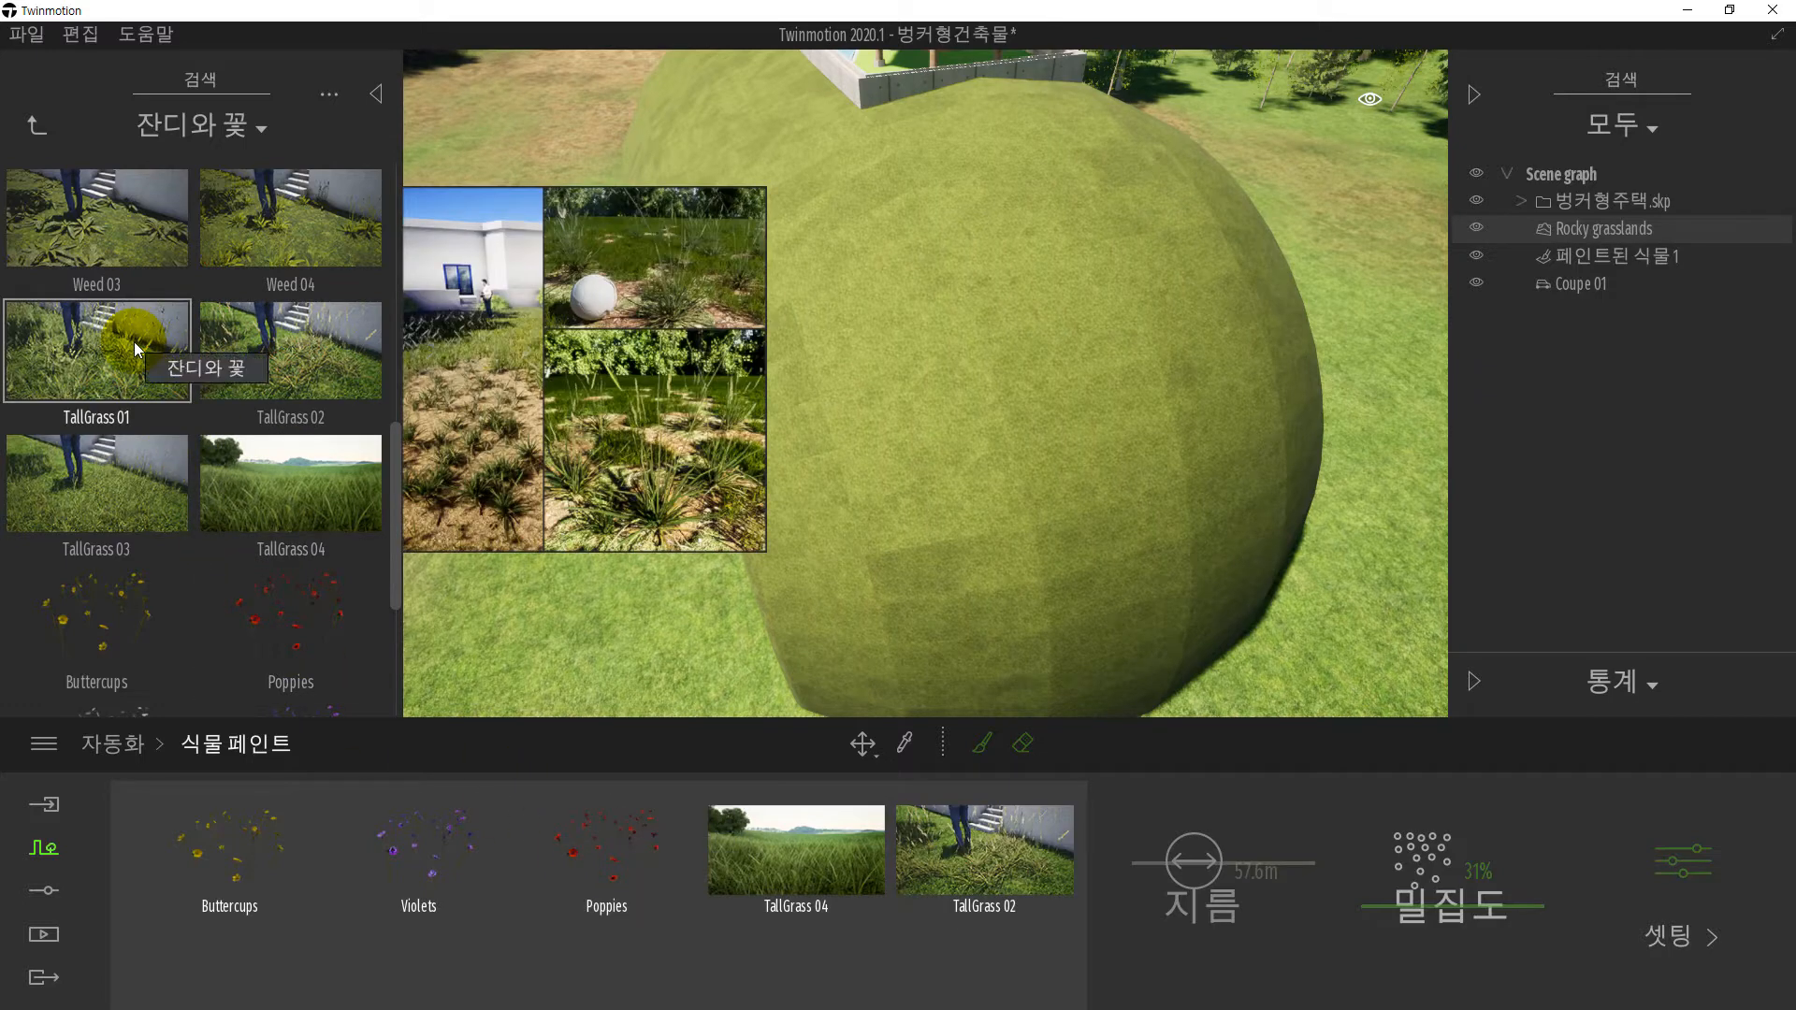
- Add Dandelion 01 and Clovers 03 to the vegetation paint palette
scroll(328, 372, "up", 2)
scroll(327, 376, "up", 2)
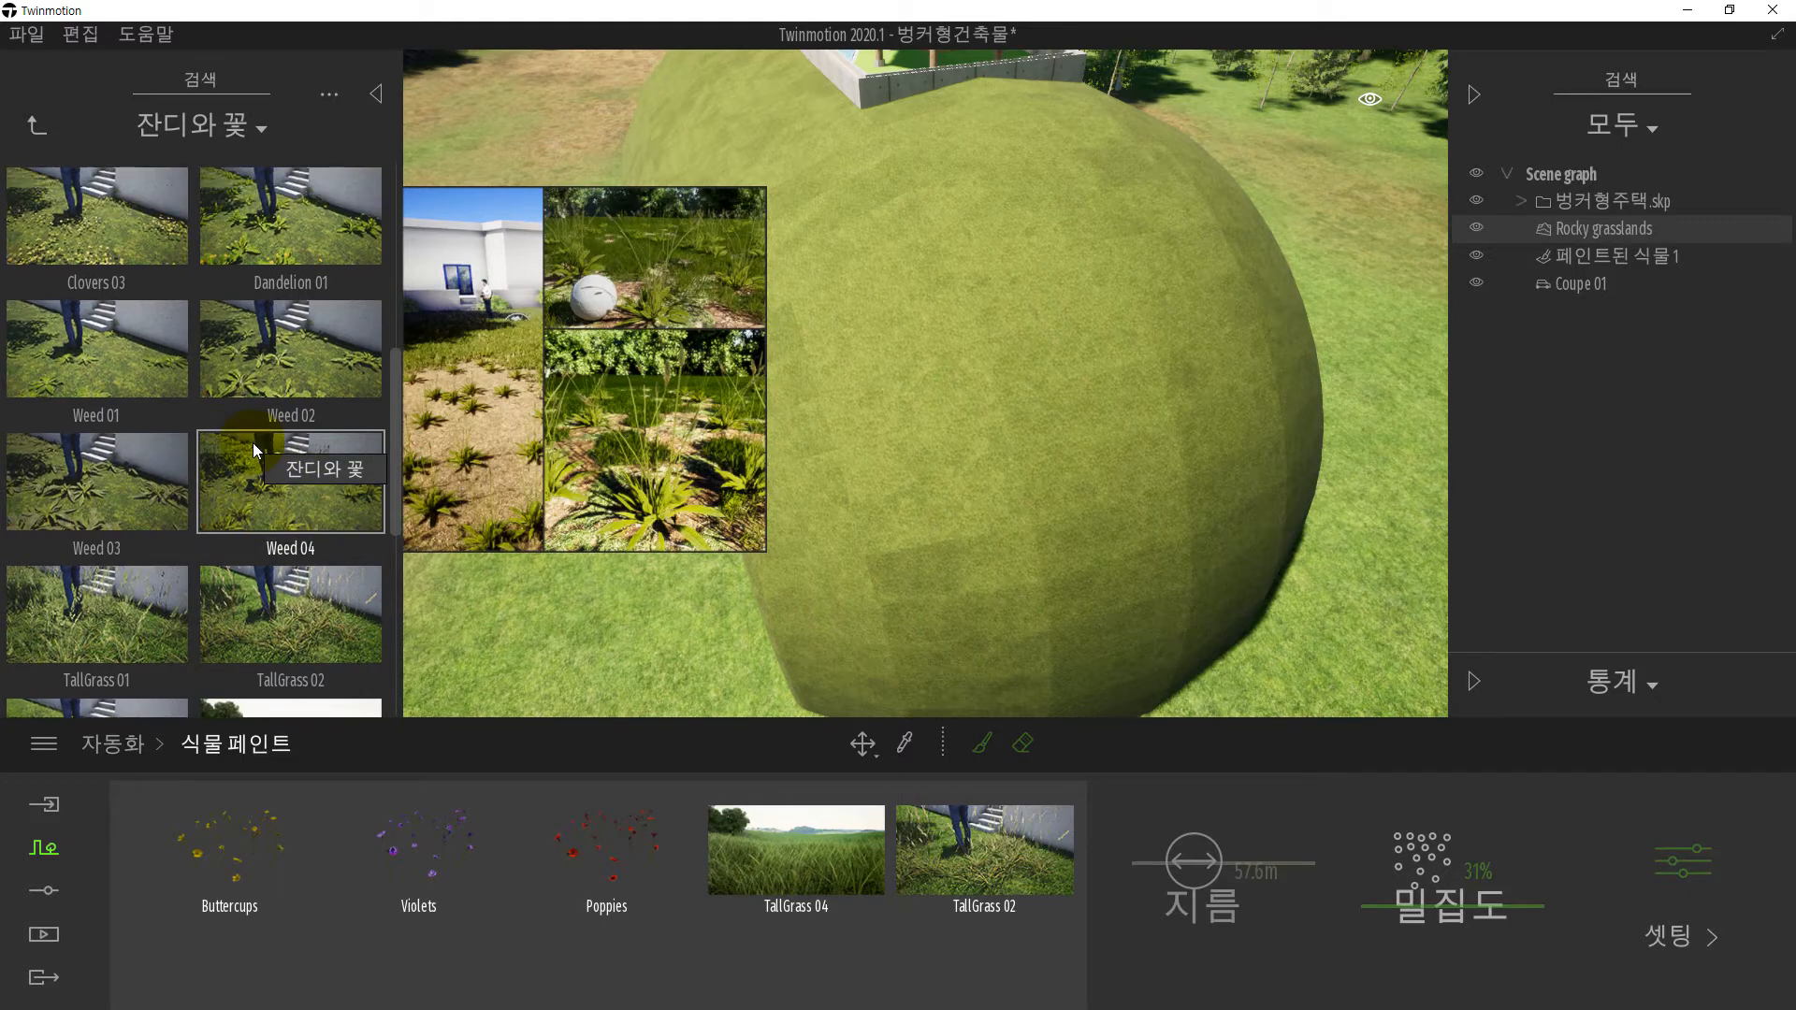
scroll(278, 278, "up", 2)
mouse_move(283, 249)
left_mouse_down()
mouse_move(432, 562)
mouse_move(553, 911)
mouse_move(514, 853)
left_mouse_up()
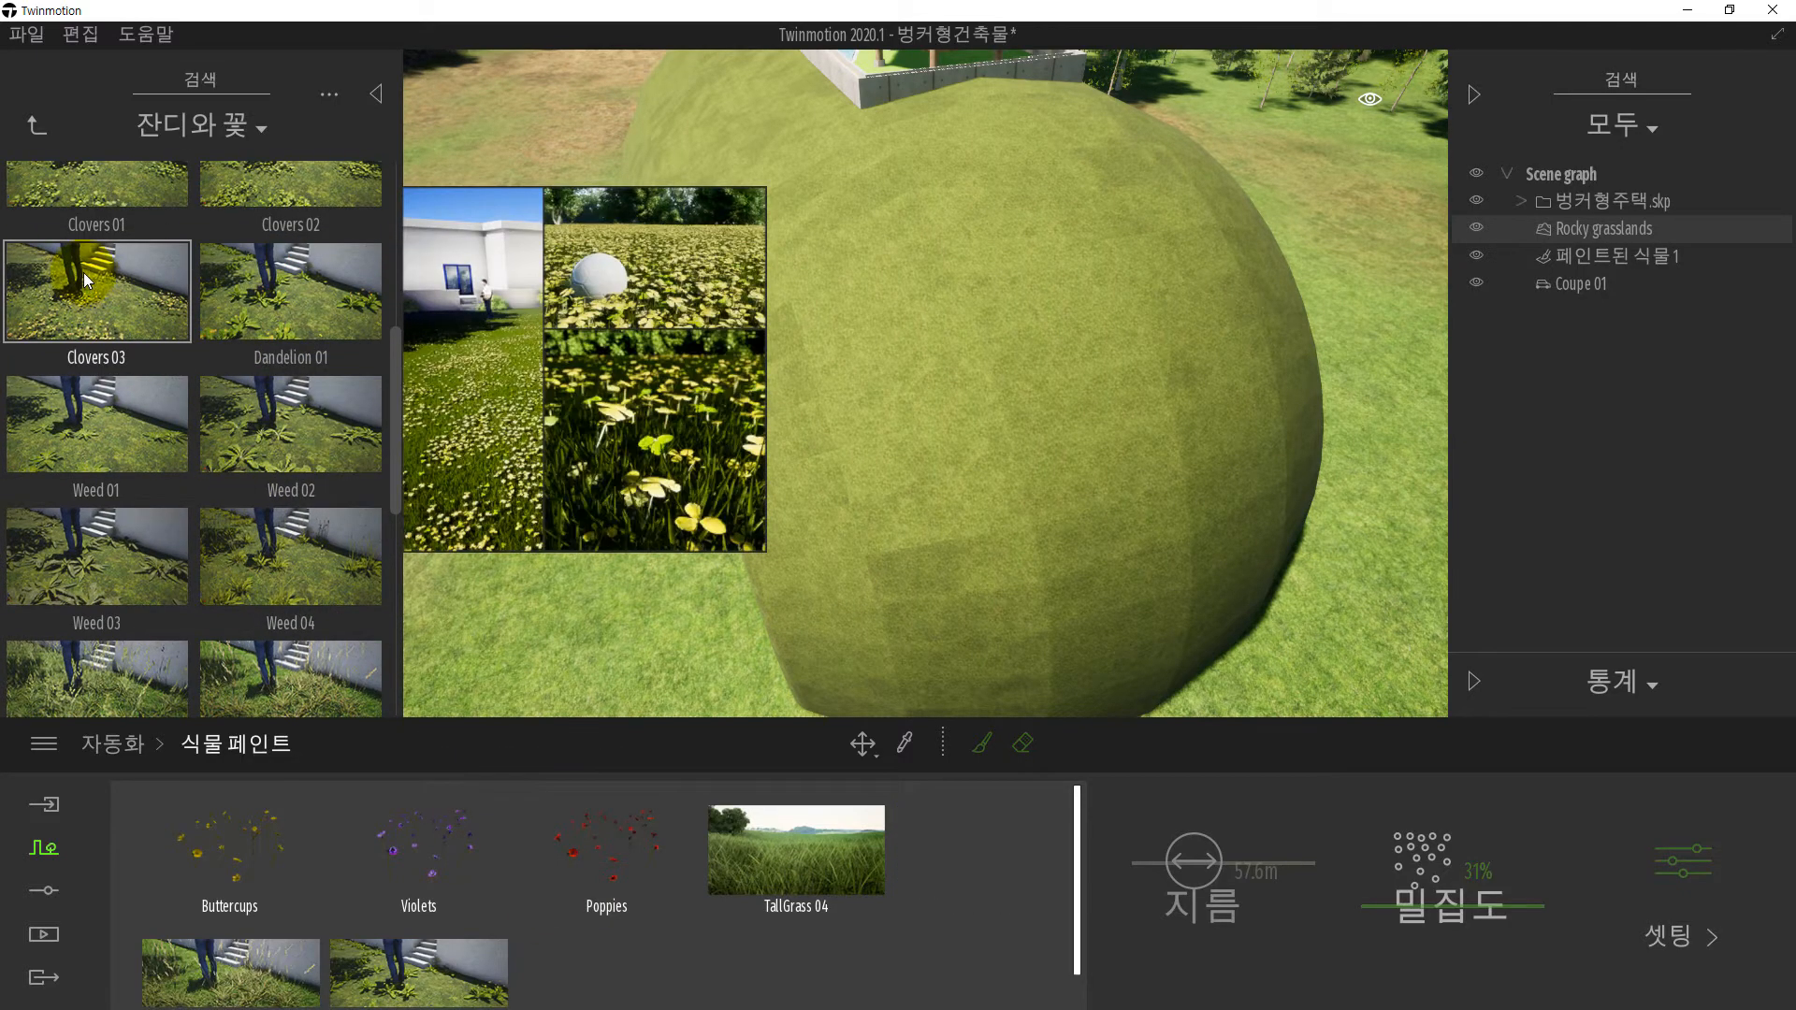
left_click_drag(99, 284, 537, 960)
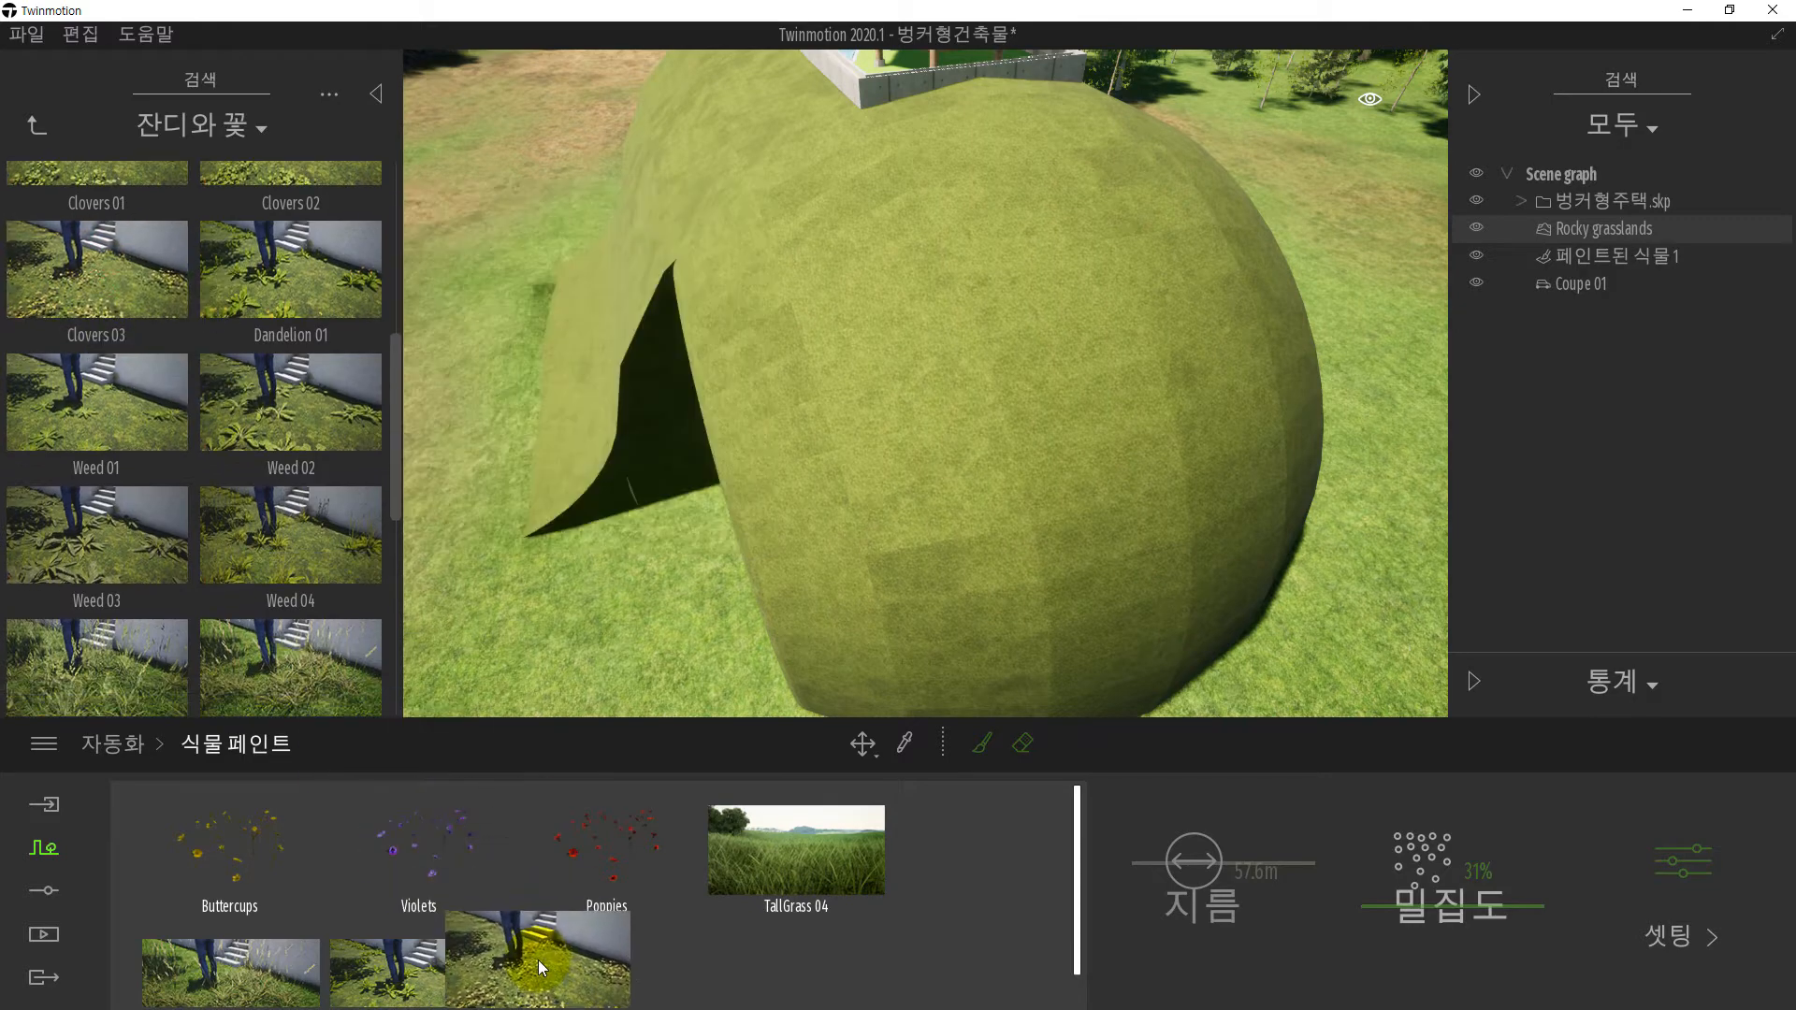
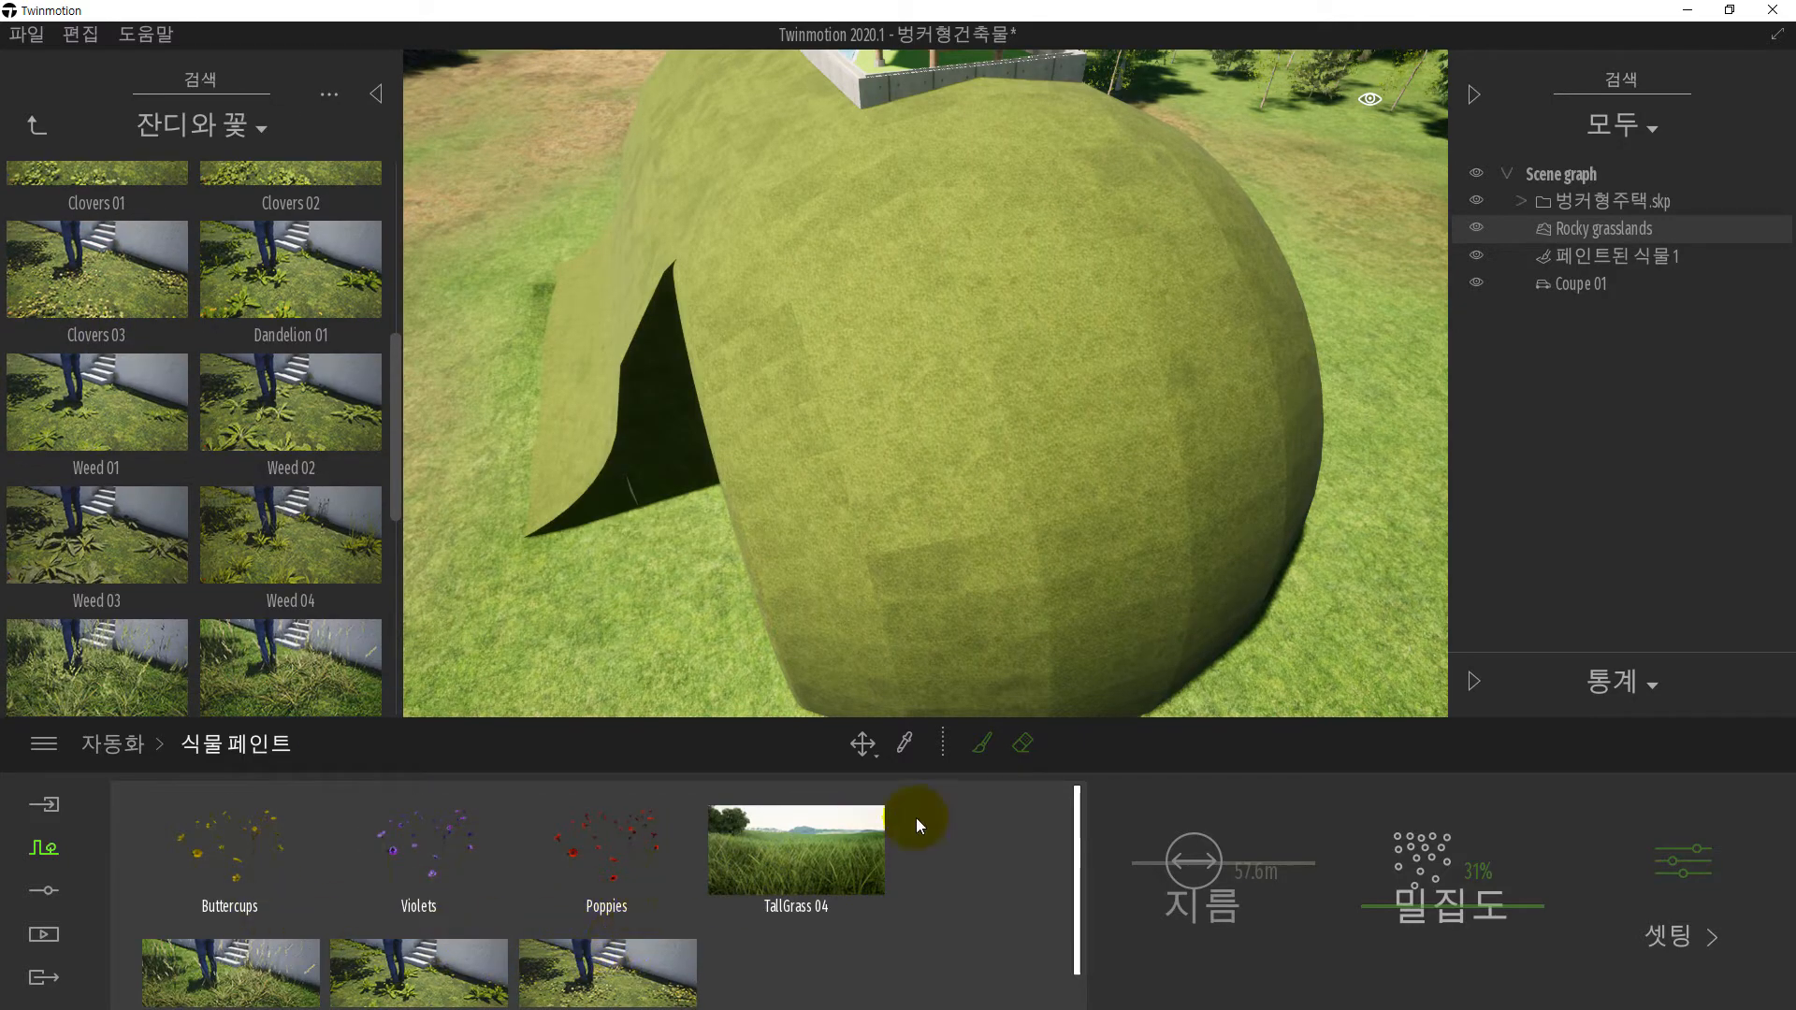
- Activate the vegetation paint brush and reduce its diameter to 4.8 m for painting the domed mound
left_click(982, 745)
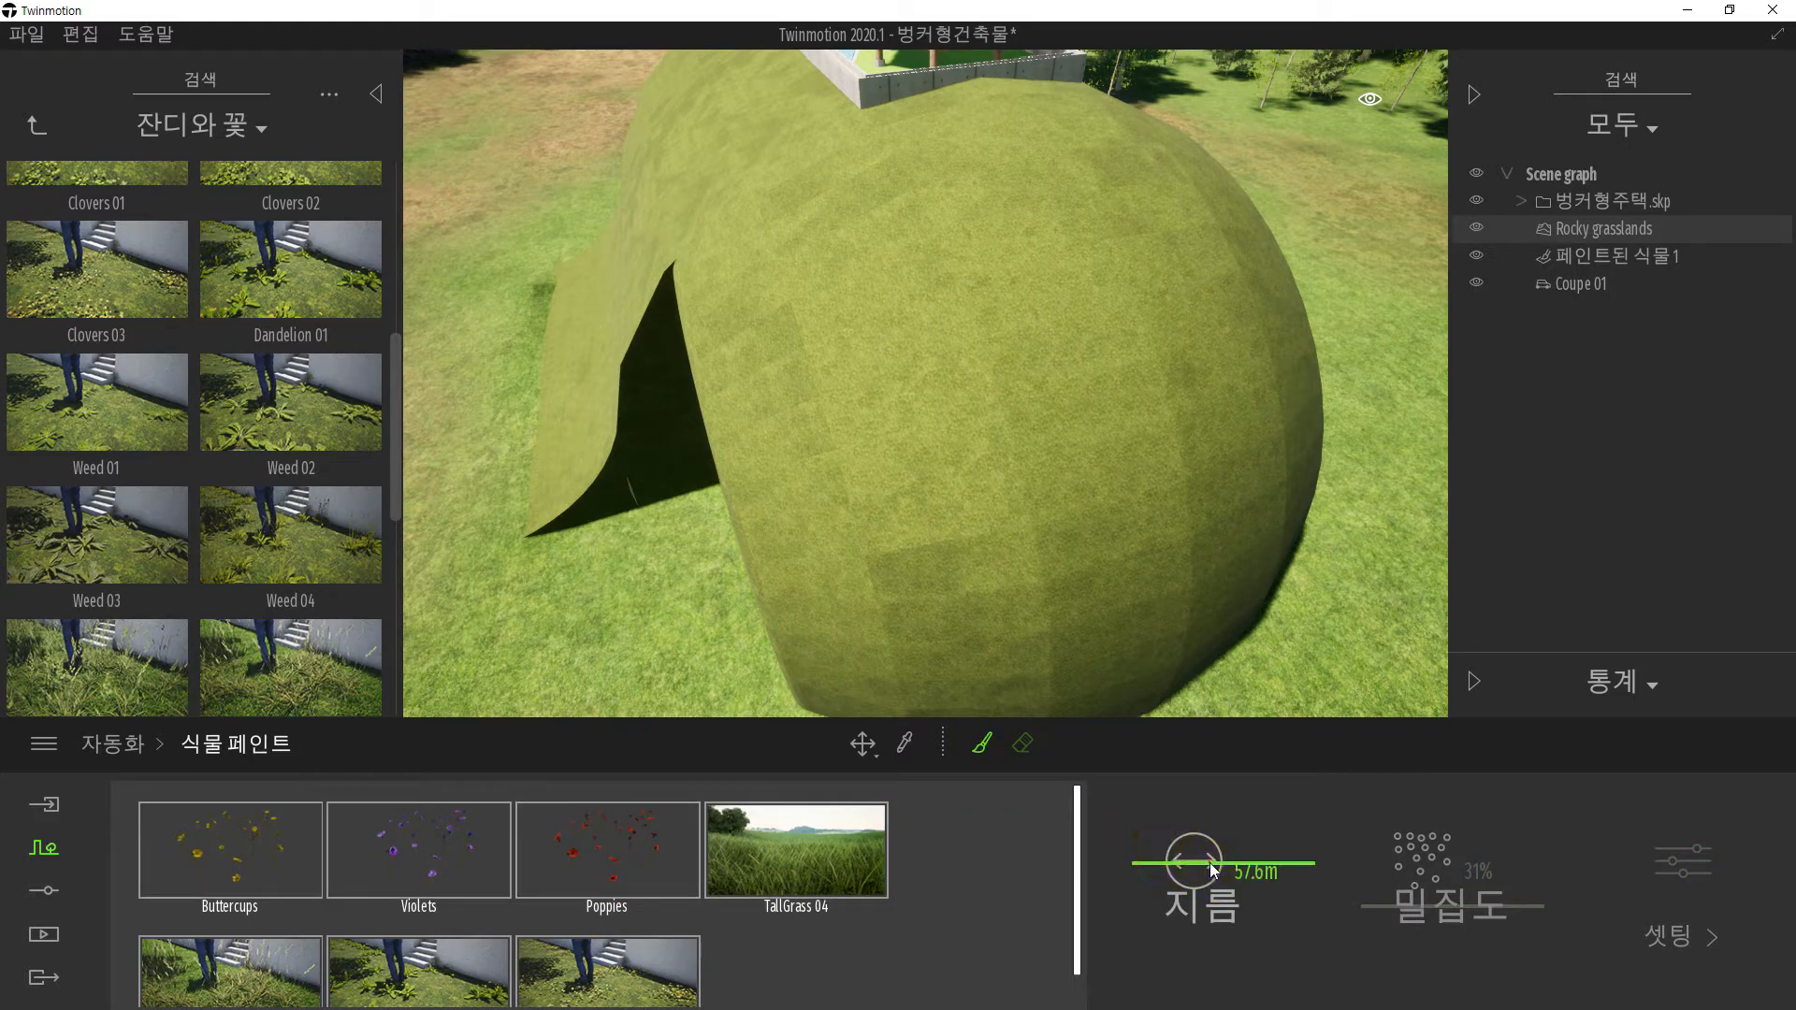
mouse_move(1212, 870)
left_mouse_down()
mouse_move(1186, 827)
mouse_move(1204, 944)
mouse_move(1177, 941)
left_mouse_up()
left_click(975, 496)
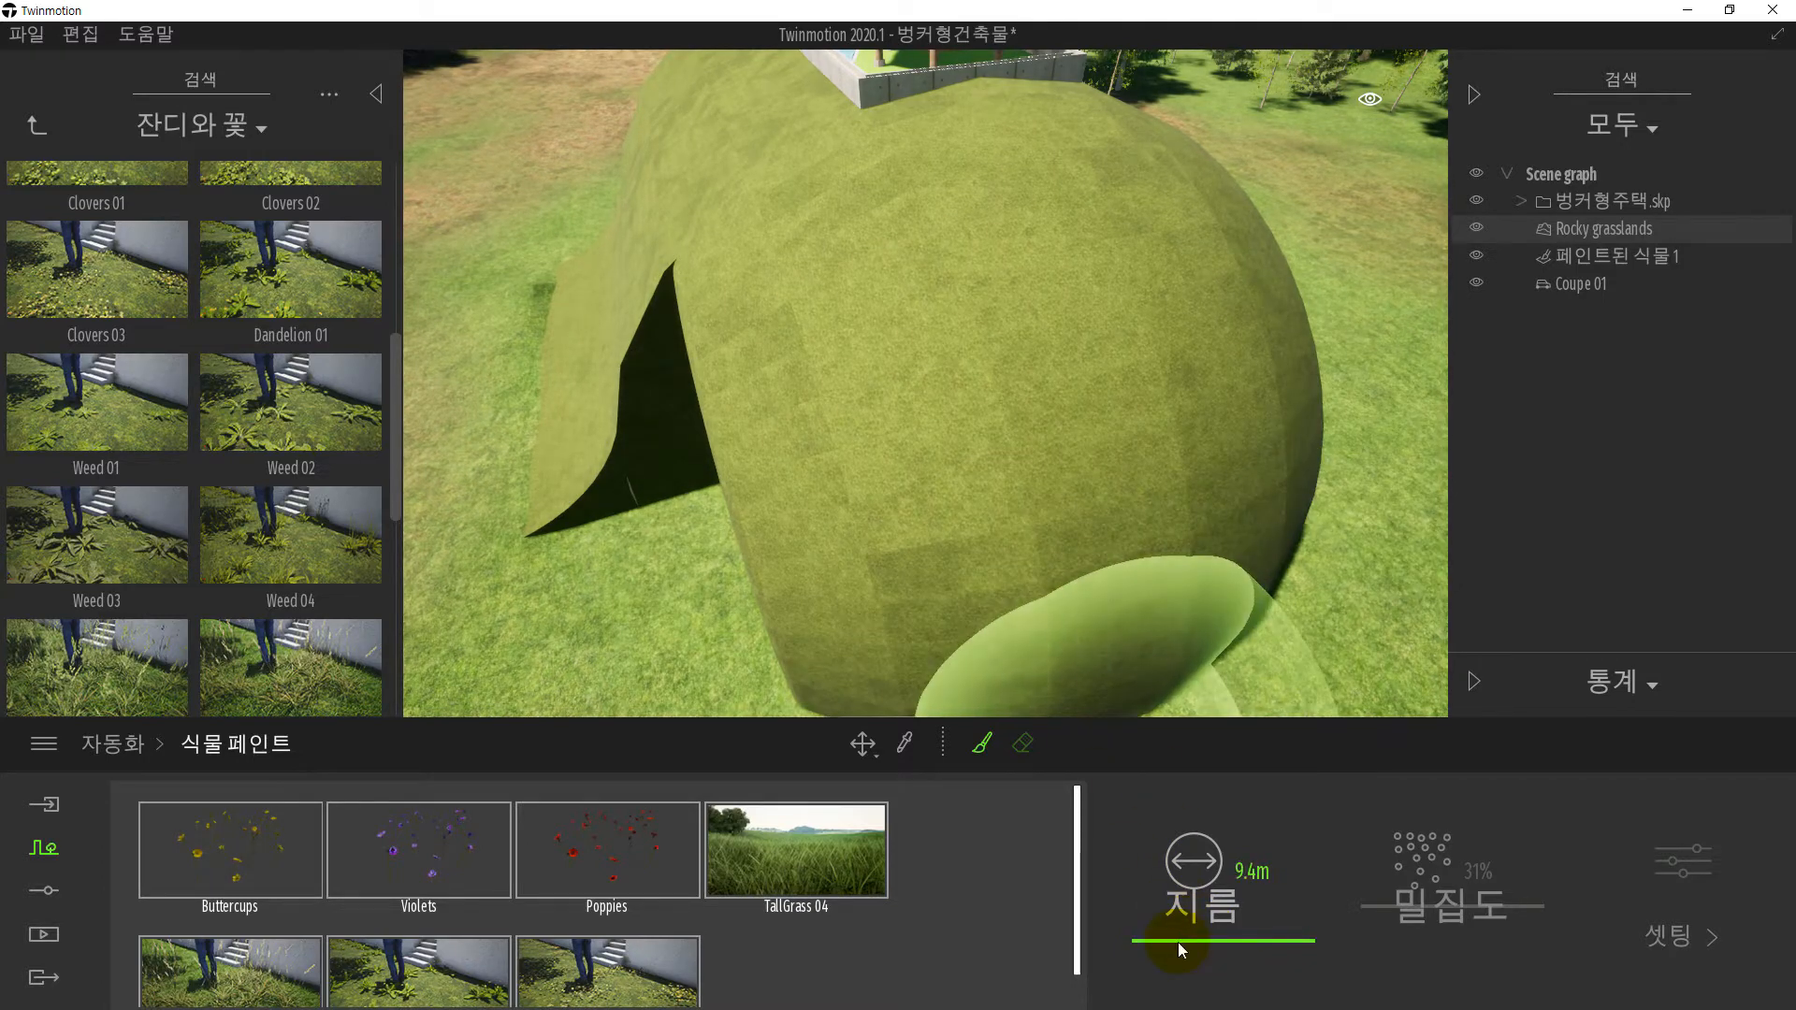
middle_click_drag(961, 461, 943, 440)
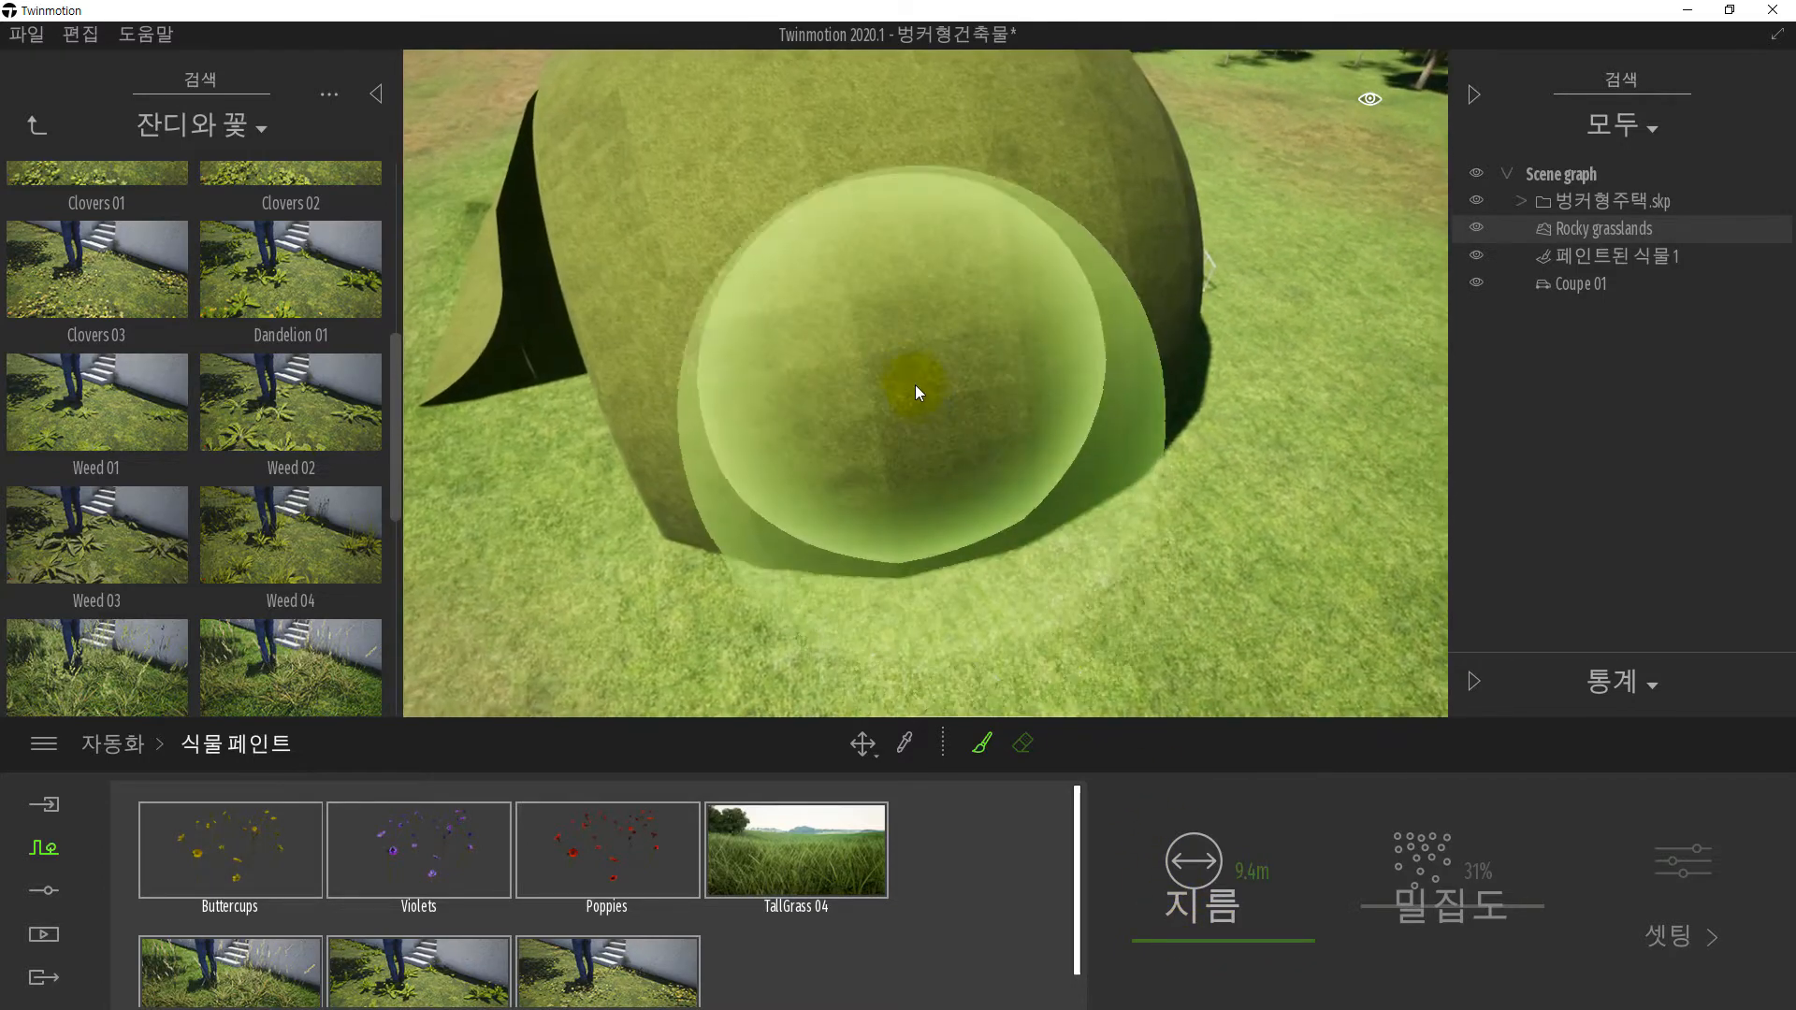
left_click_drag(1193, 950, 1194, 956)
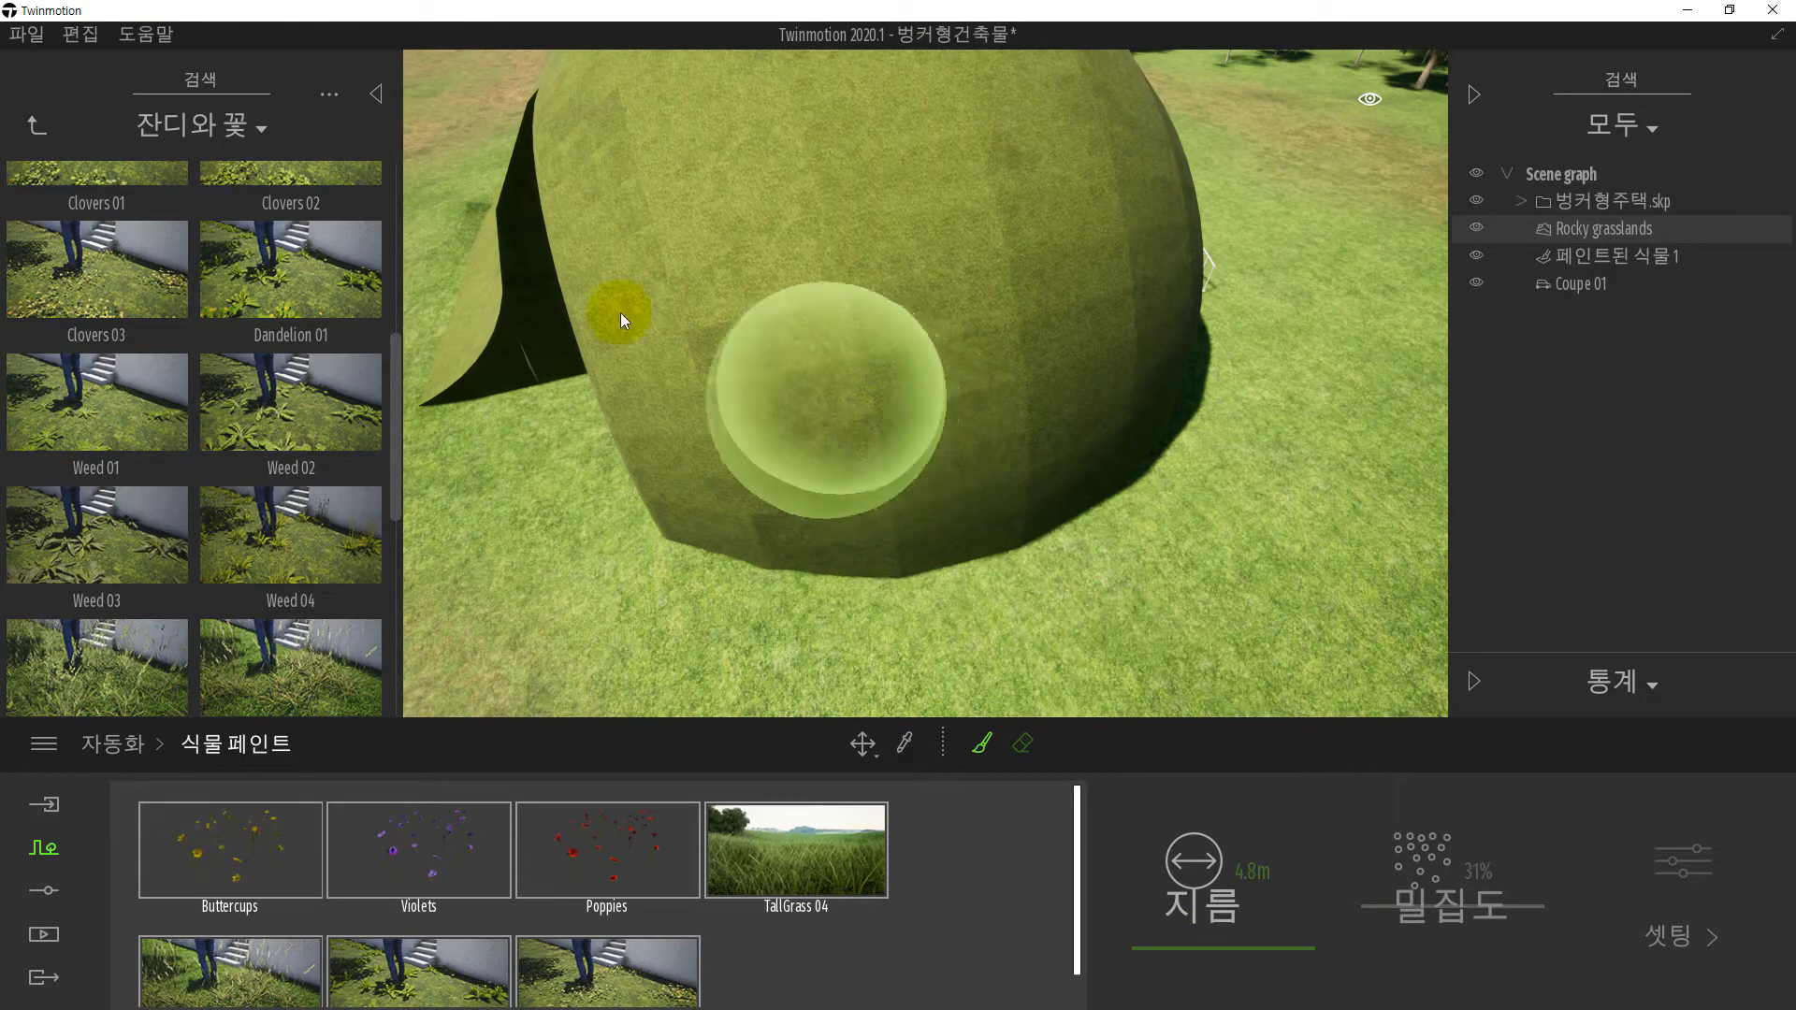
- Save the project before painting the plants
left_click(26, 36)
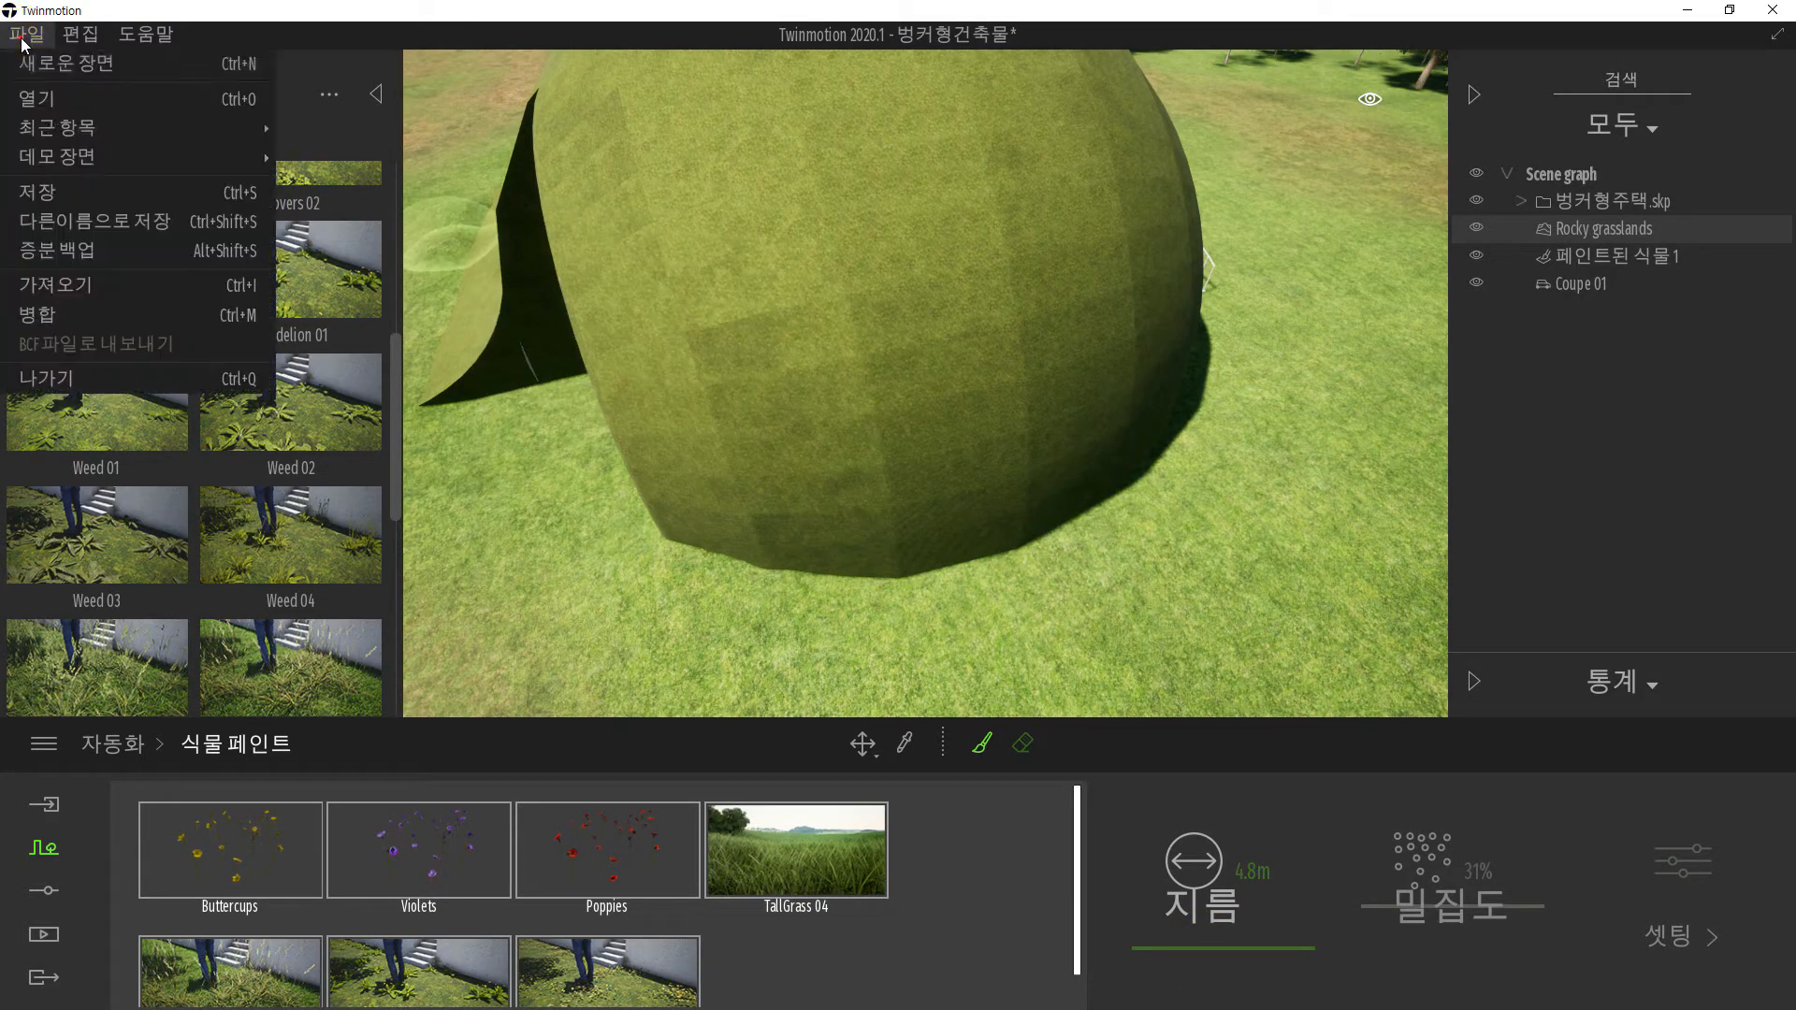
left_click(53, 194)
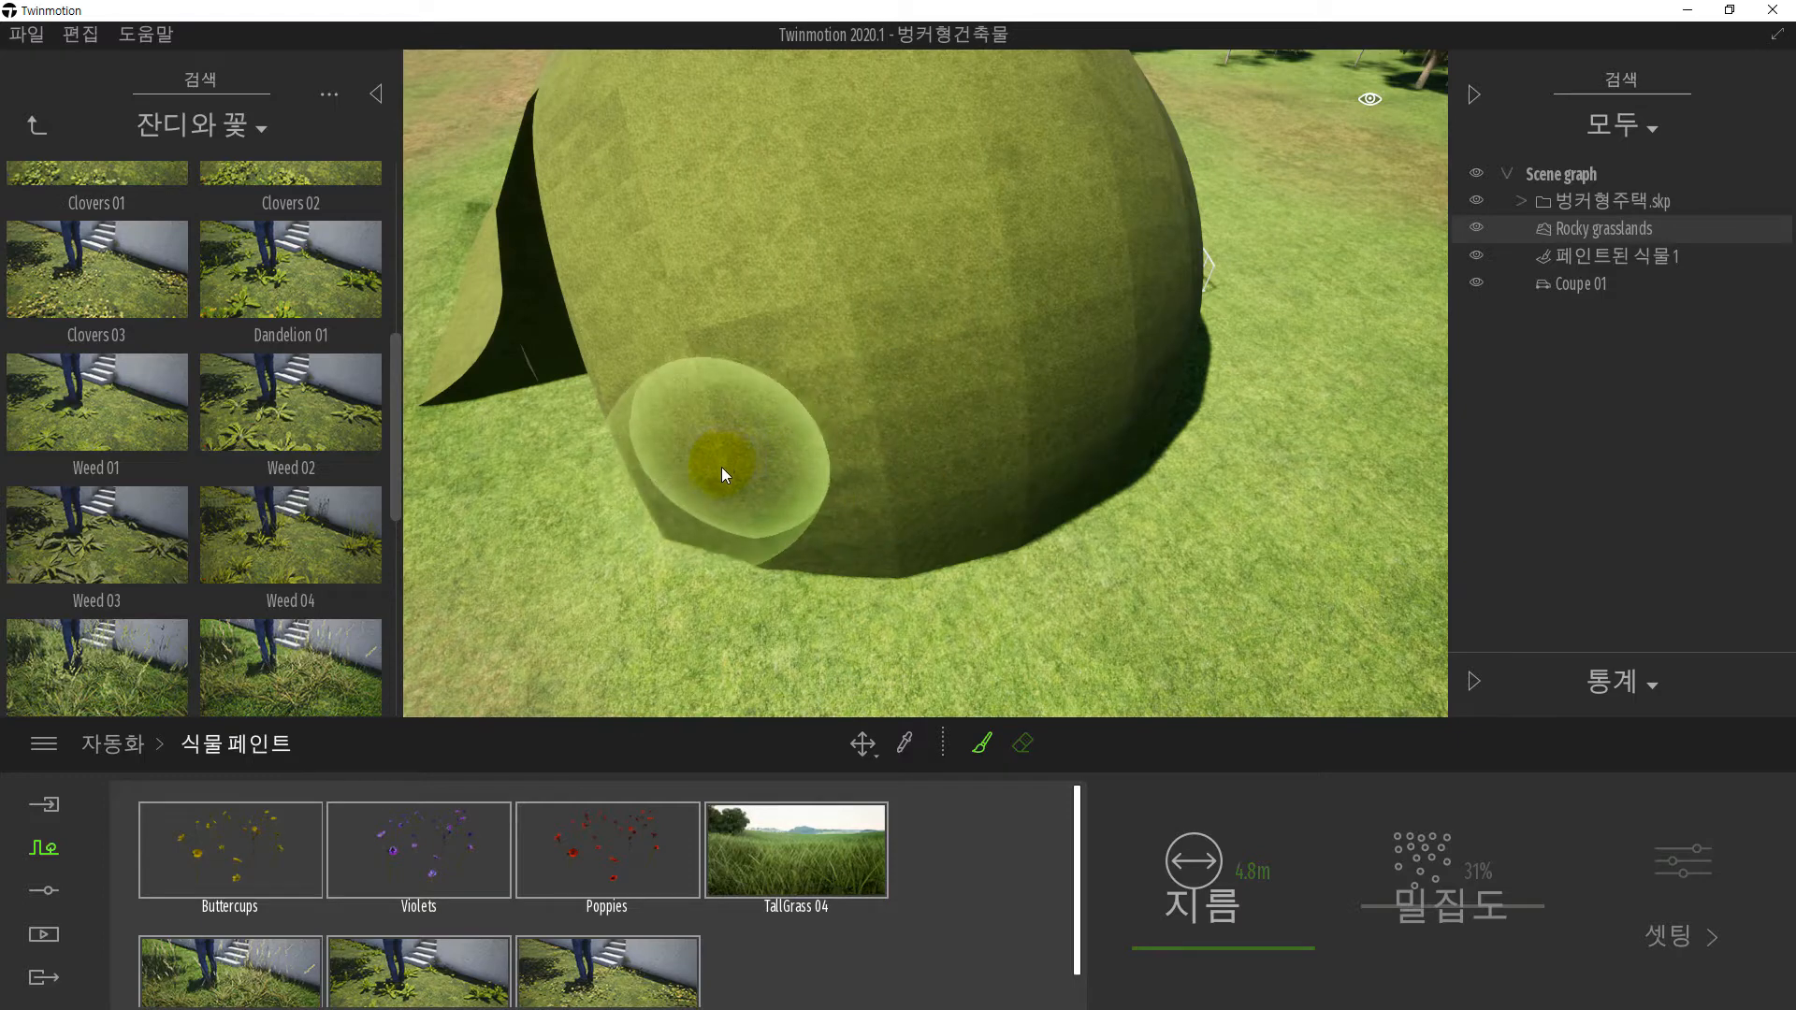
key("ctrl+s")
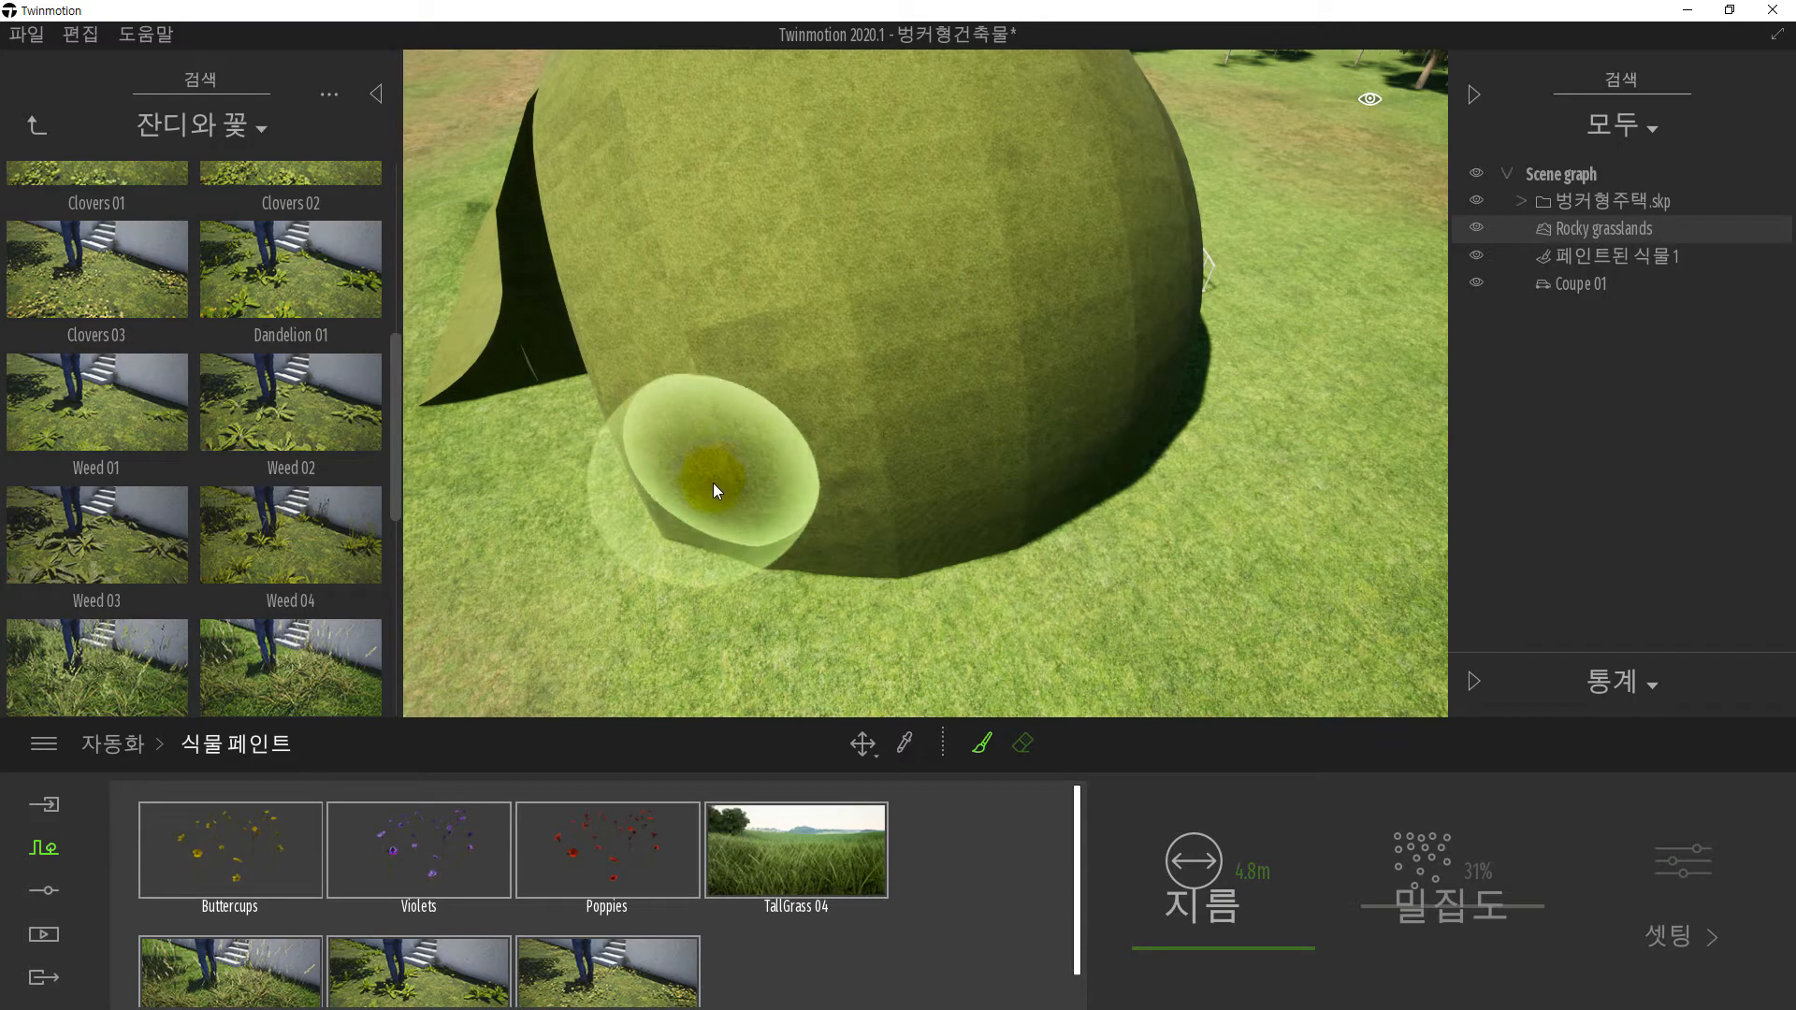
- Paint the flower and grass mix over the domed mound and the slope beside the dark triangular opening
mouse_move(707, 478)
left_mouse_down()
mouse_move(1022, 447)
mouse_move(1008, 459)
mouse_move(926, 473)
mouse_move(1118, 243)
mouse_move(1130, 408)
mouse_move(1152, 395)
mouse_move(930, 348)
mouse_move(890, 245)
mouse_move(724, 301)
mouse_move(719, 230)
mouse_move(921, 374)
left_mouse_up()
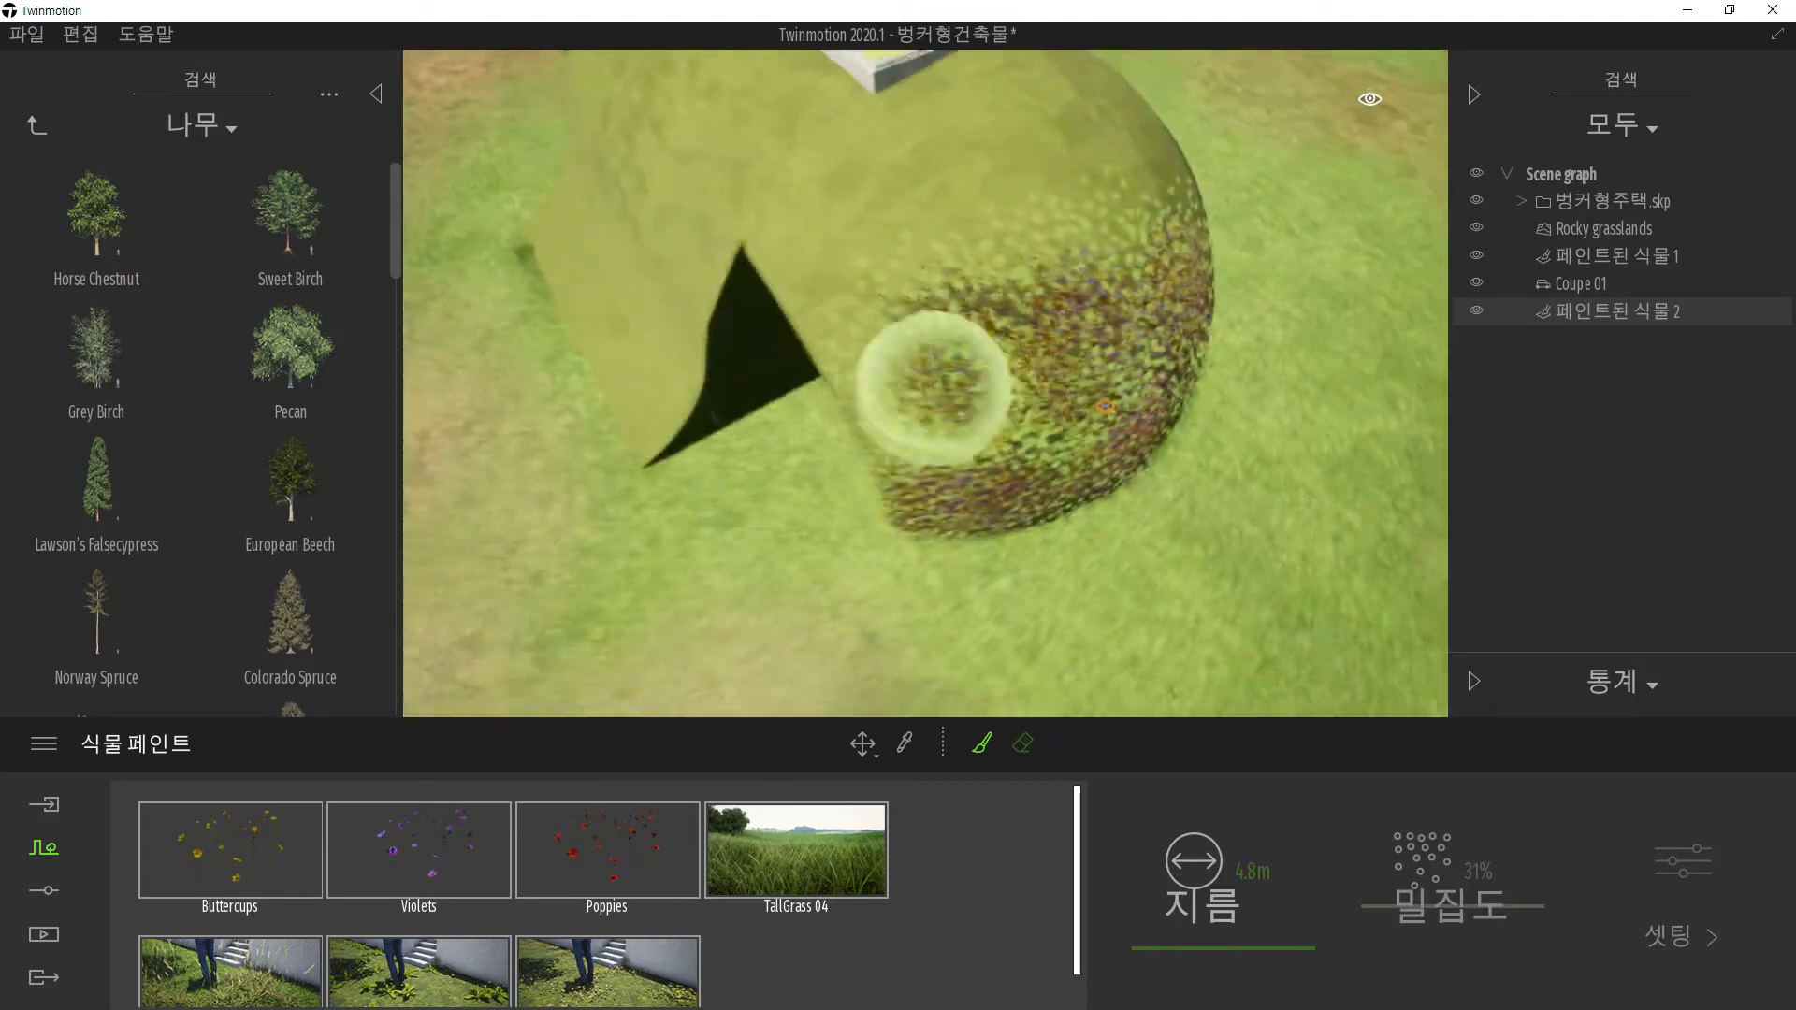
mouse_move(951, 217)
left_mouse_down()
mouse_move(830, 228)
mouse_move(916, 345)
mouse_move(1119, 200)
mouse_move(1093, 144)
mouse_move(1048, 118)
mouse_move(879, 177)
mouse_move(732, 162)
left_mouse_up()
left_click(700, 215)
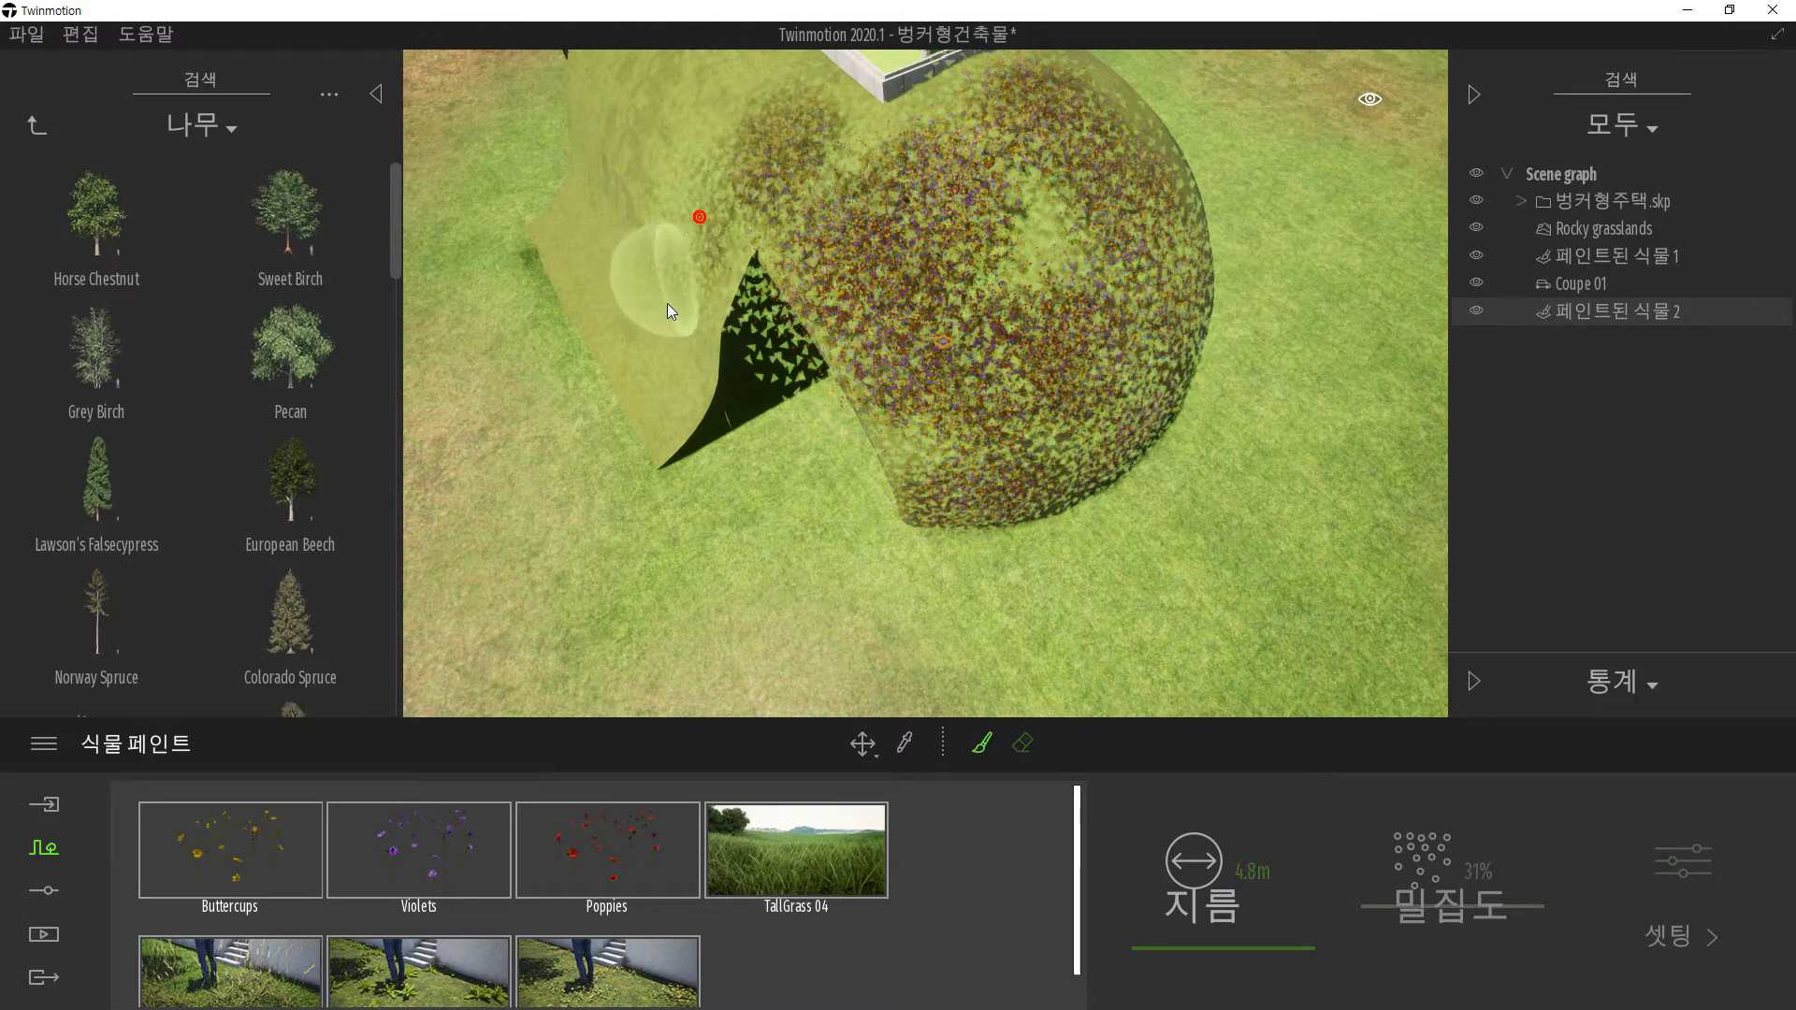
left_click(674, 380)
left_click(648, 355)
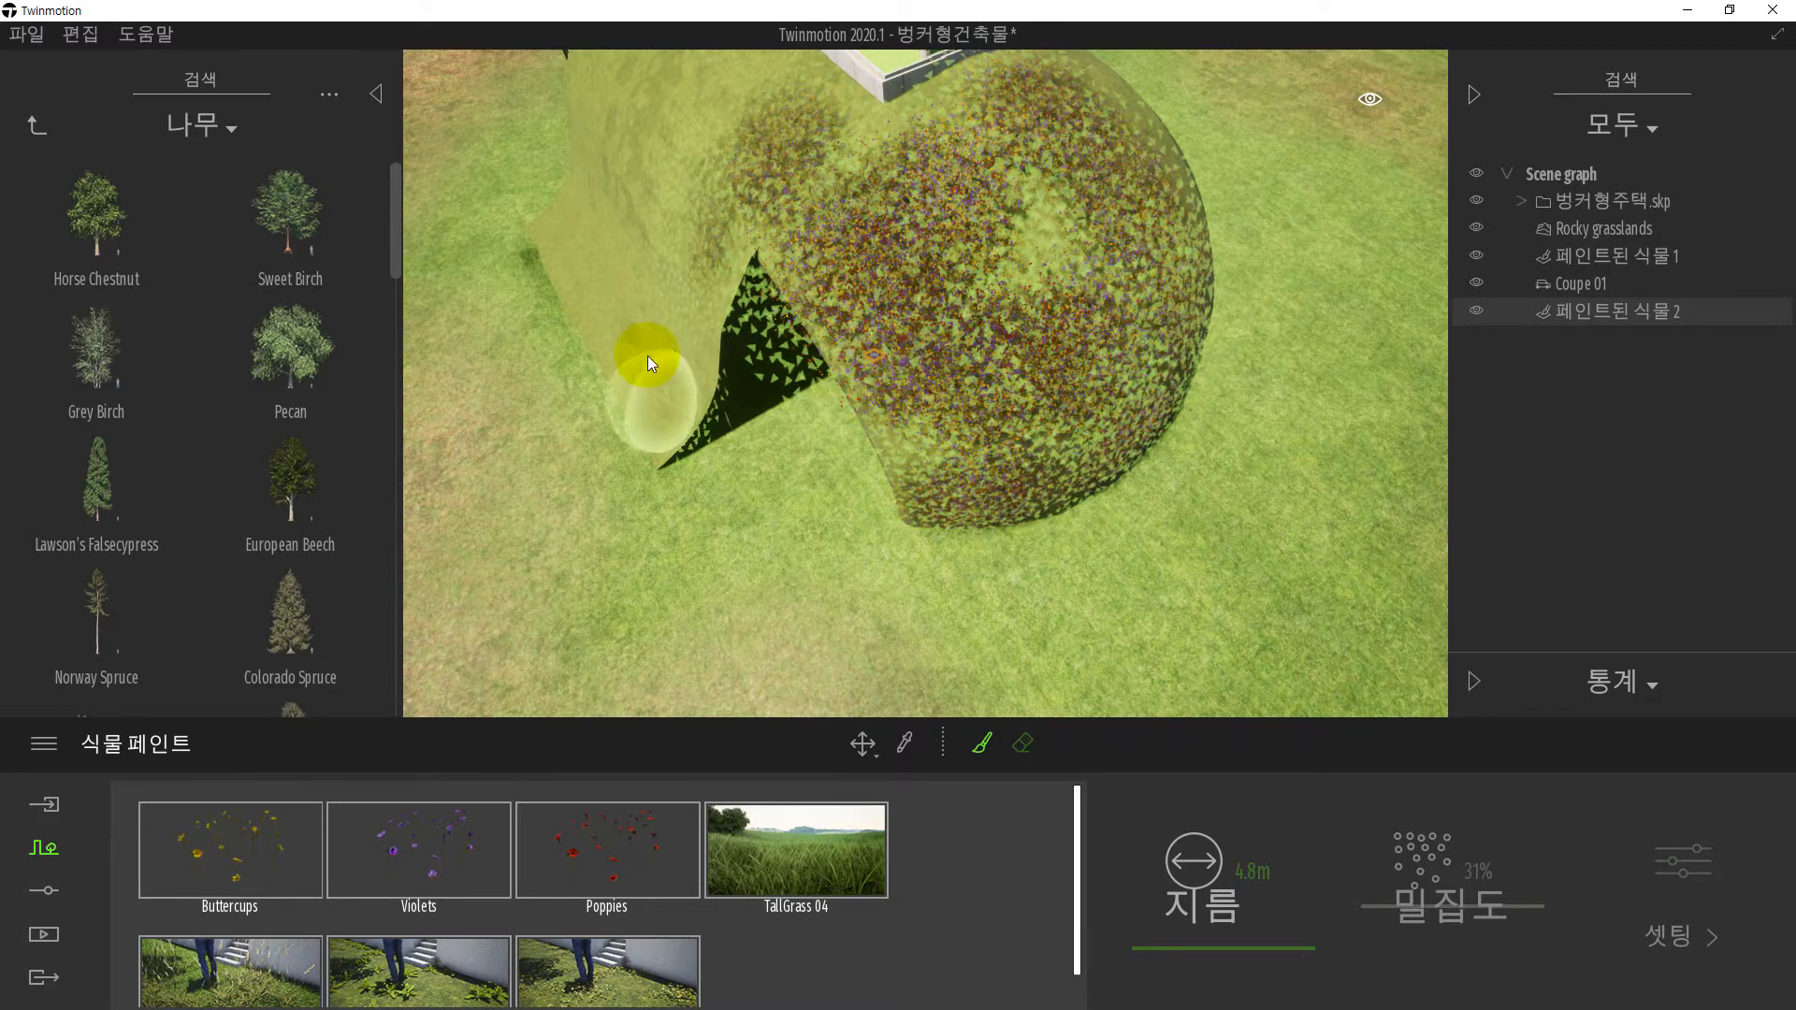
left_click(576, 222)
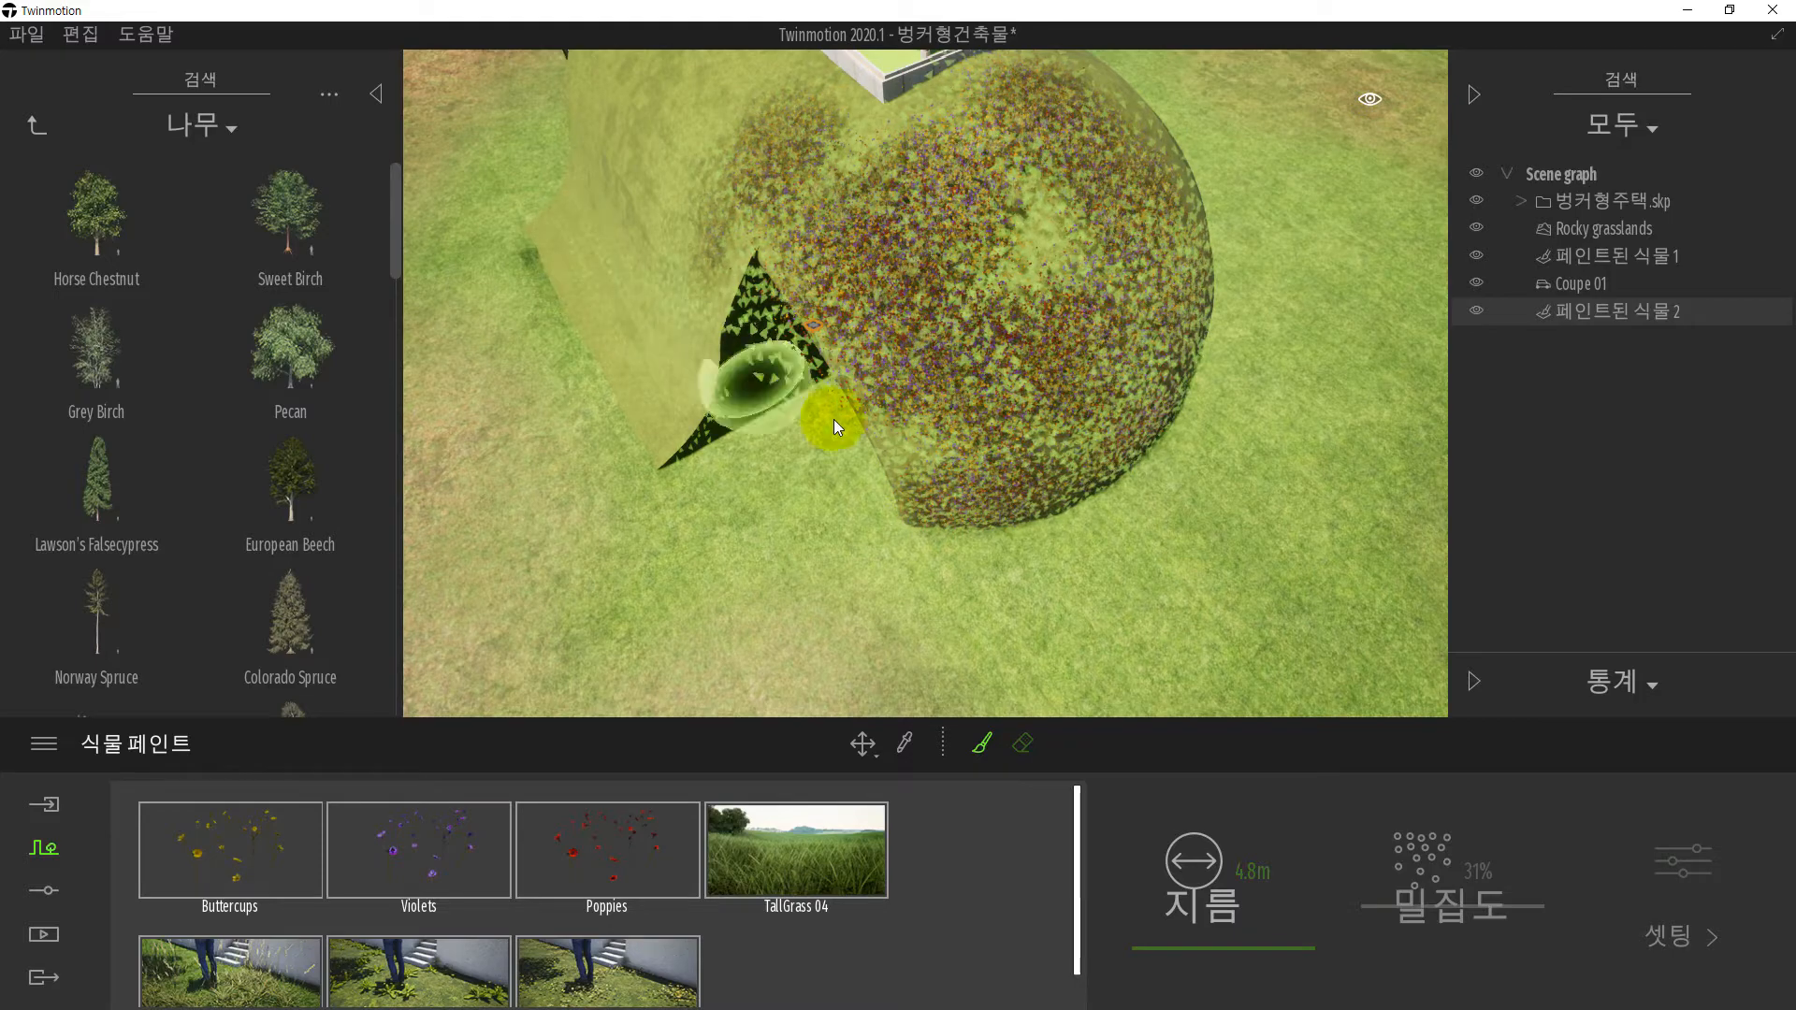
- Inspect the painted flowers and grasses up close on the dome and around the opening
scroll(1014, 362, "up", 2)
scroll(1014, 362, "up", 3)
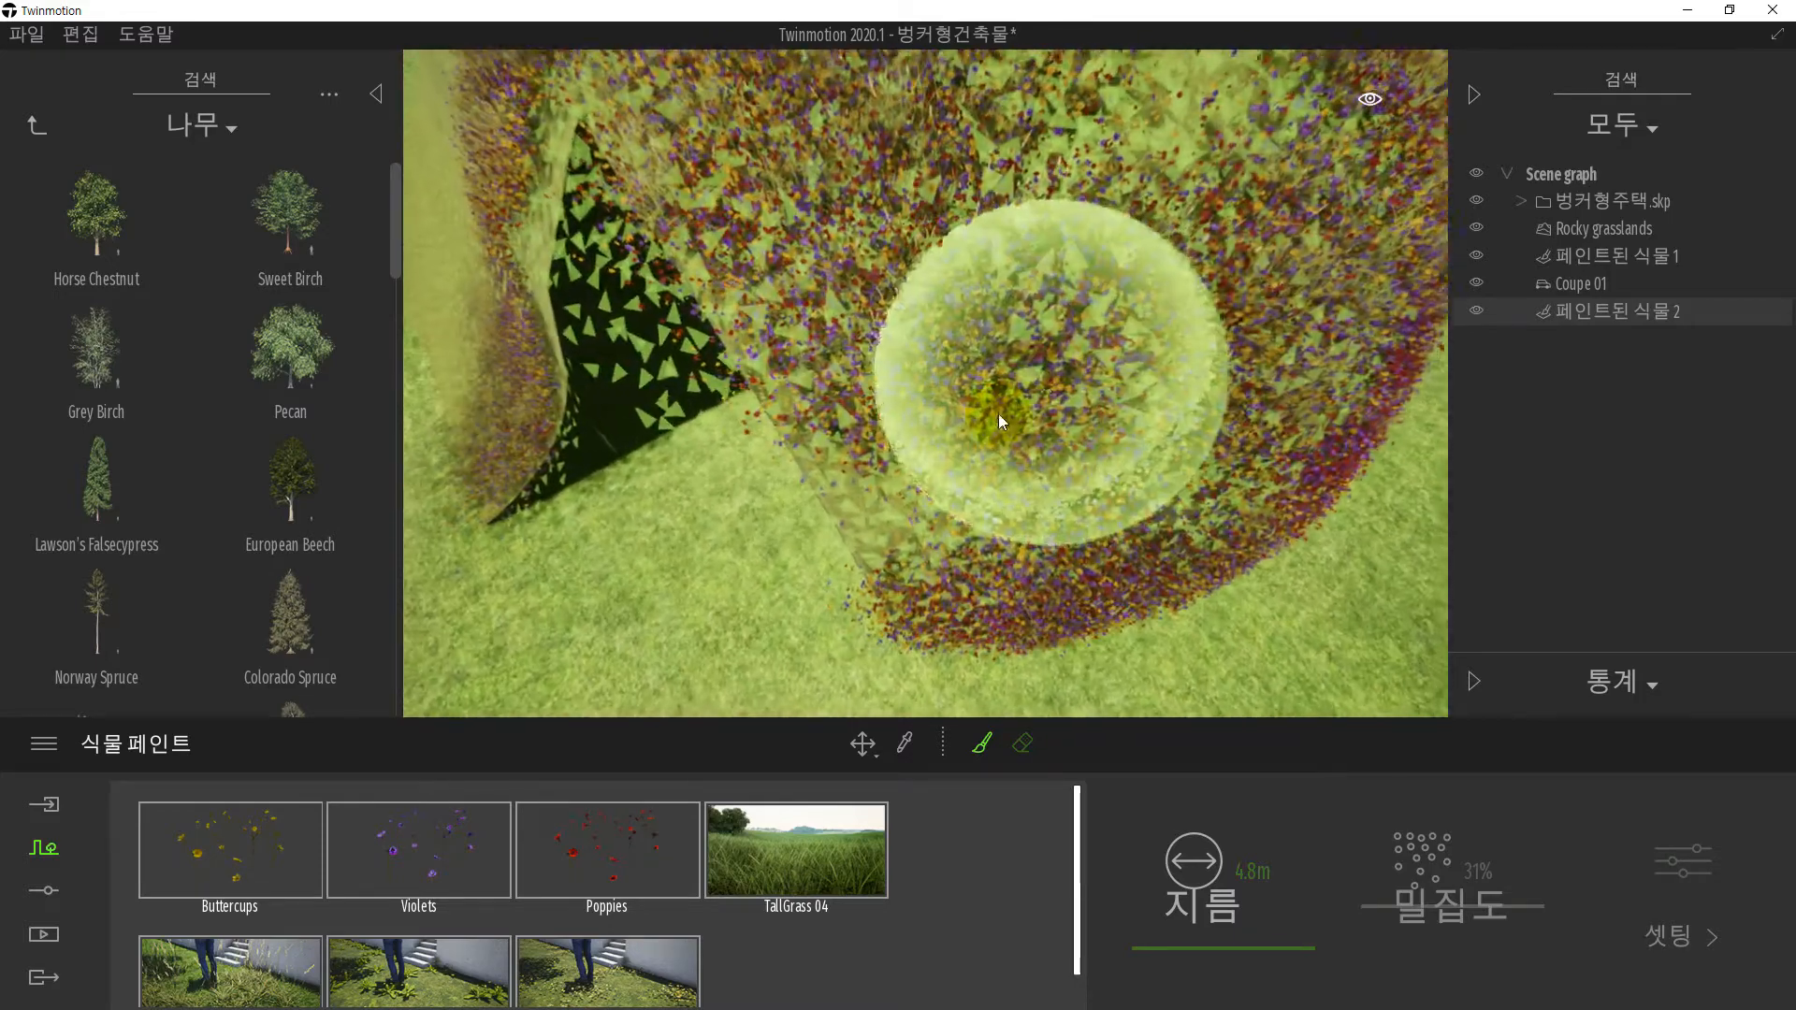
right_click_drag(915, 463, 960, 435)
left_click_drag(915, 463, 913, 445)
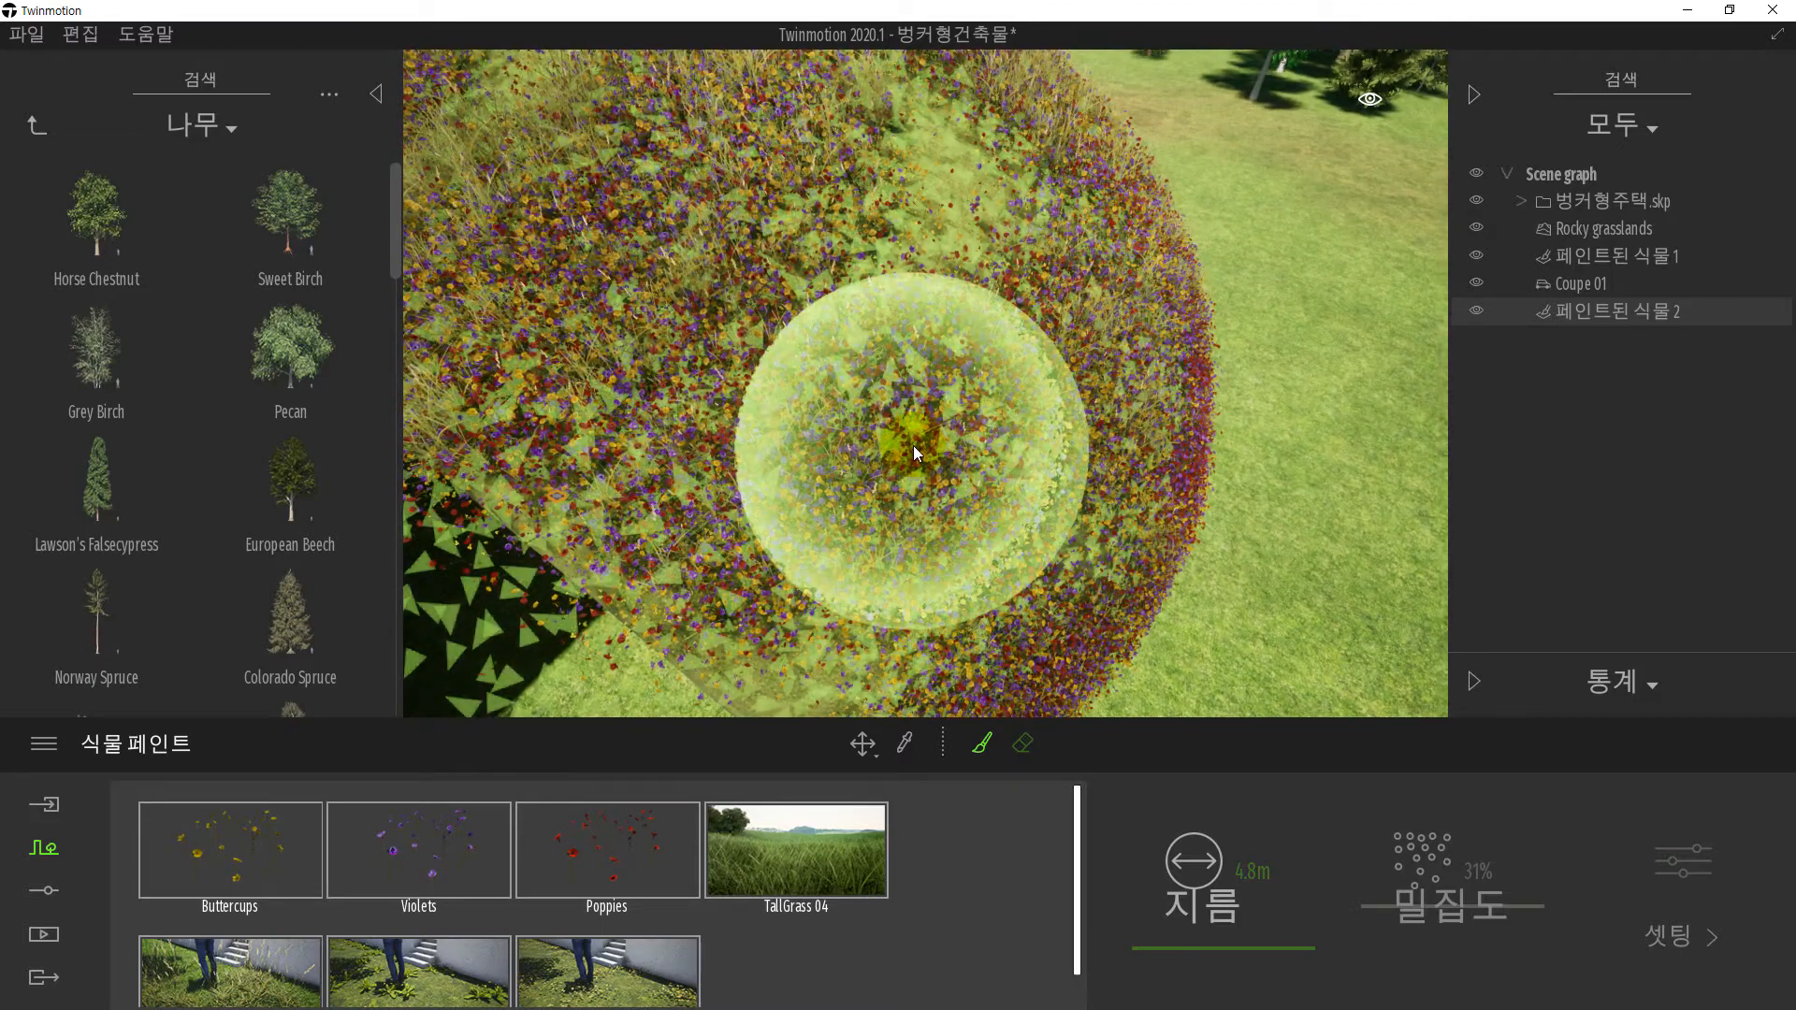
mouse_move(913, 446)
right_mouse_down()
mouse_move(928, 441)
mouse_move(833, 459)
right_mouse_up()
key("a")
left_click_drag(739, 465, 711, 479)
key("a")
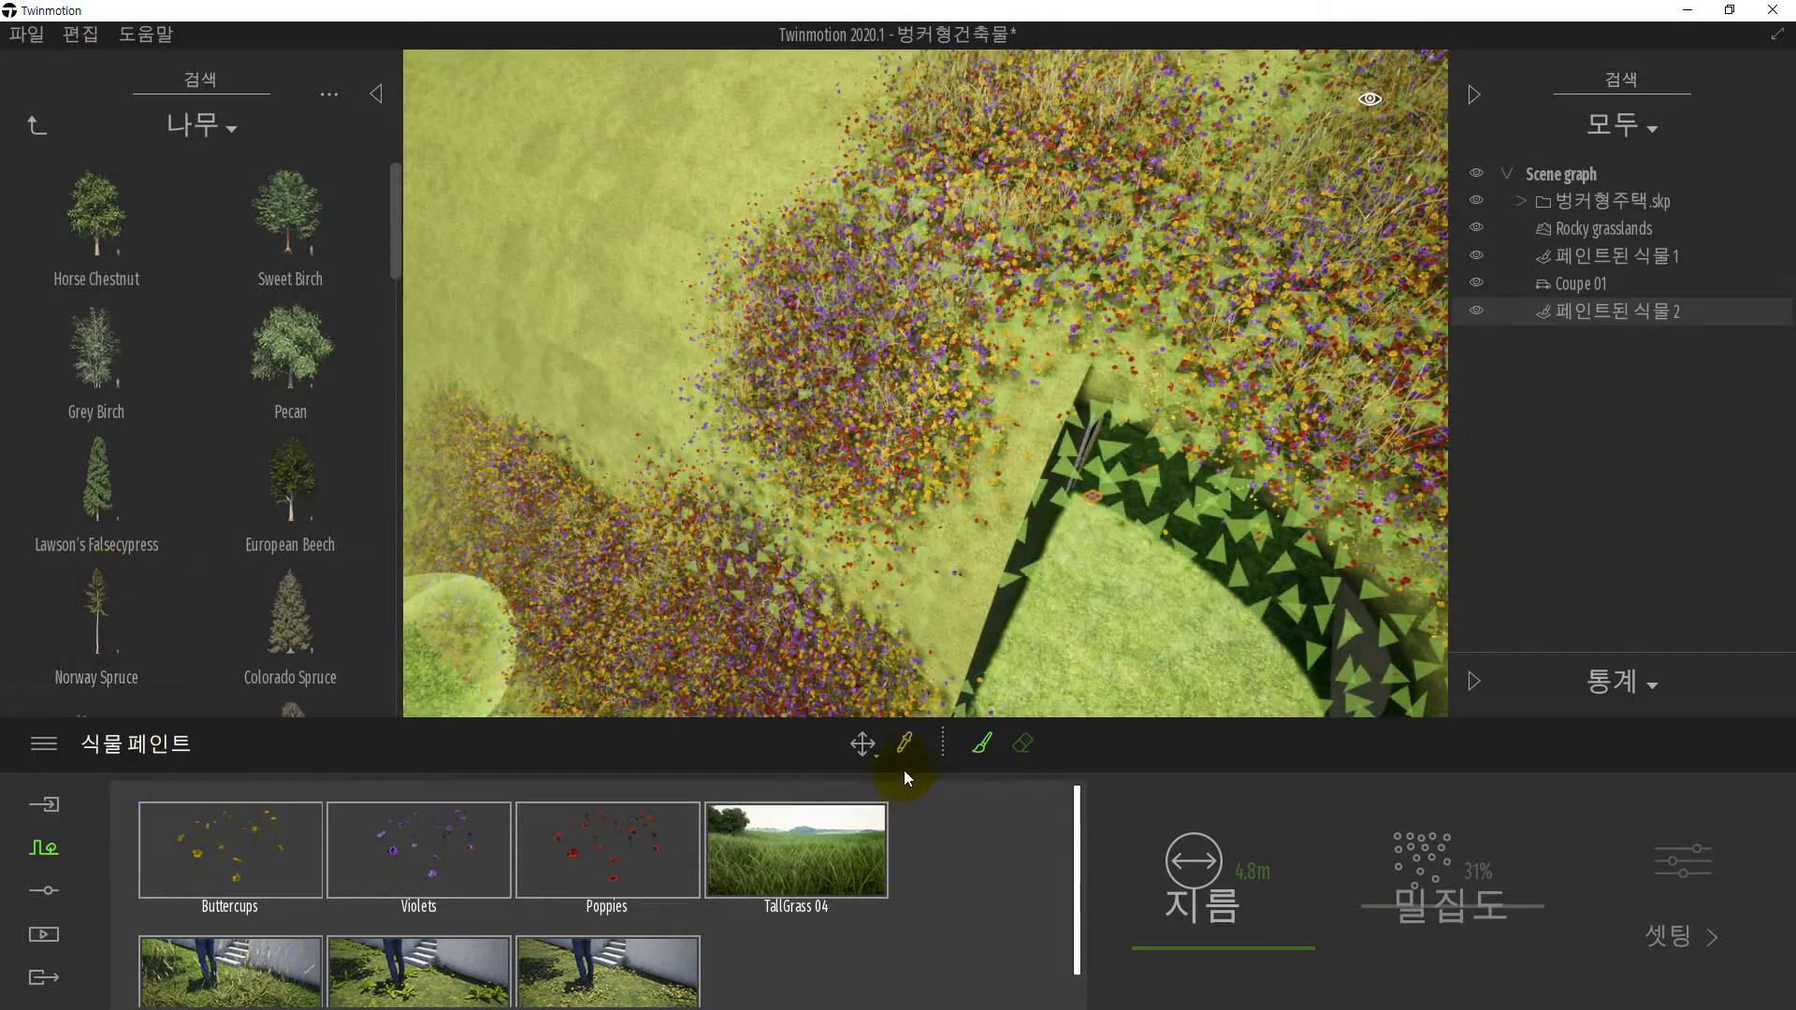
- Remove Poppies from the vegetation paint palette
left_click(862, 745)
left_click(400, 865)
left_click(249, 833)
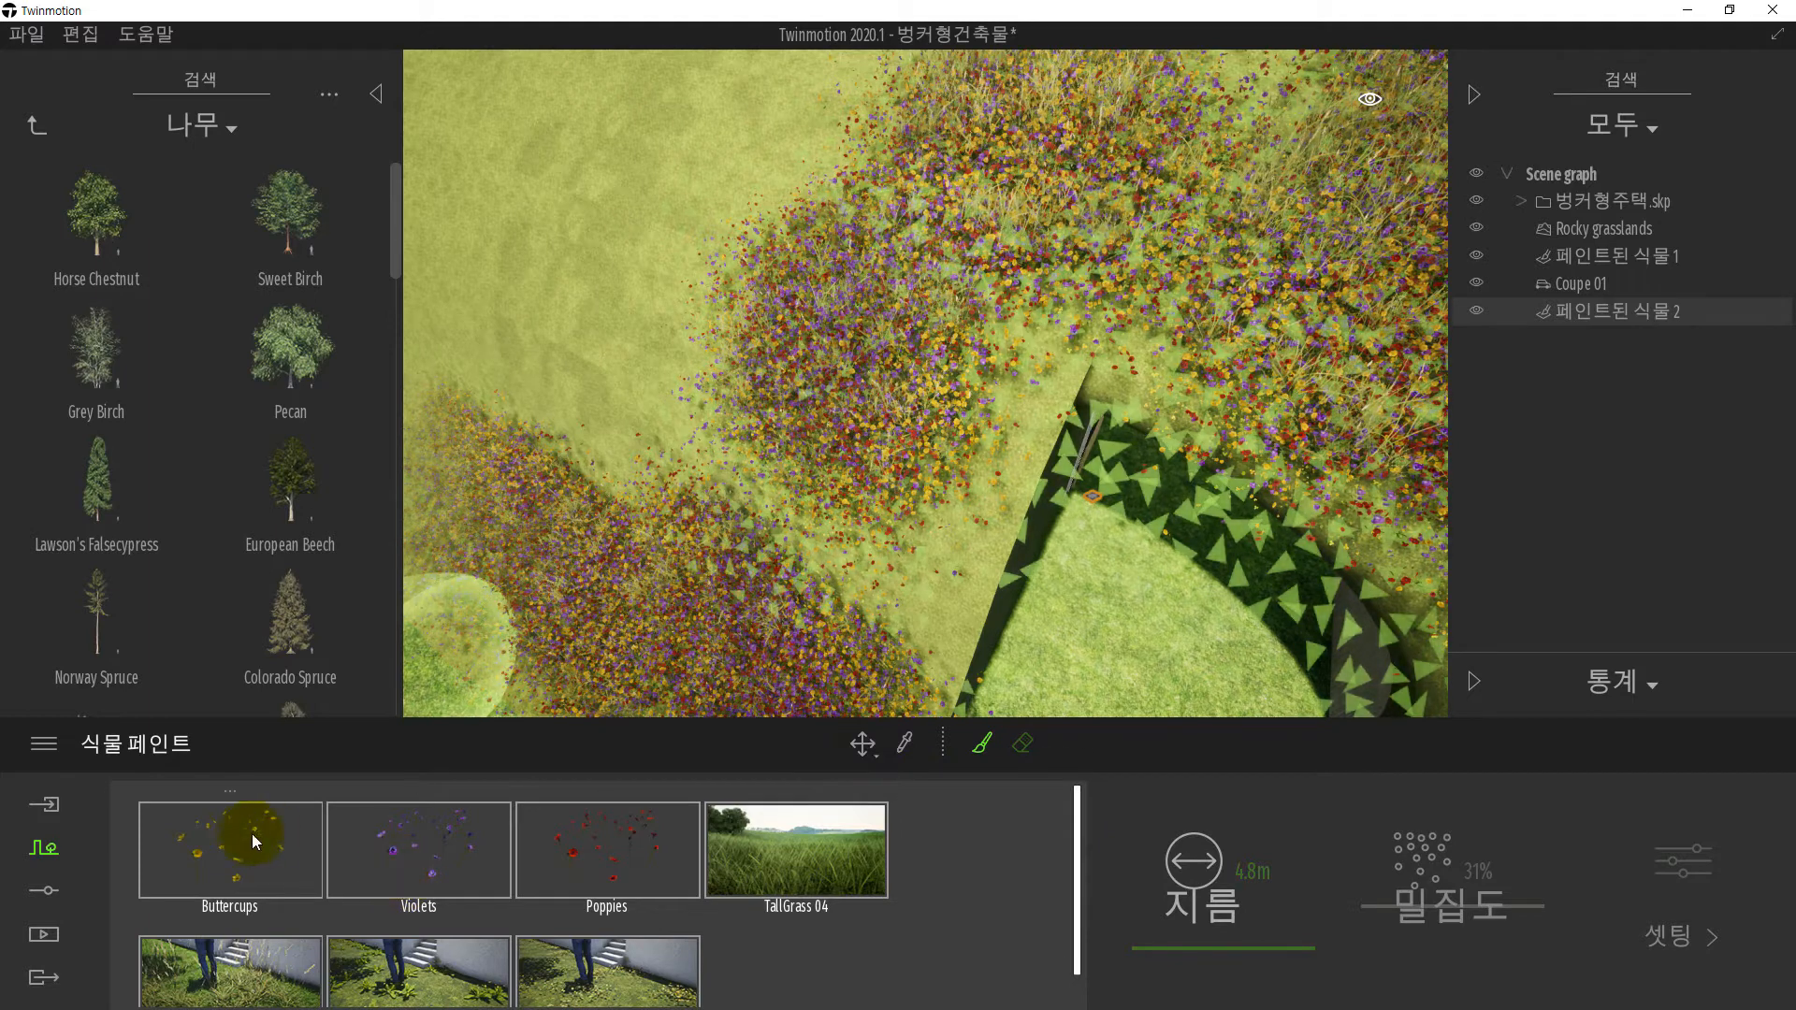
left_click(394, 841)
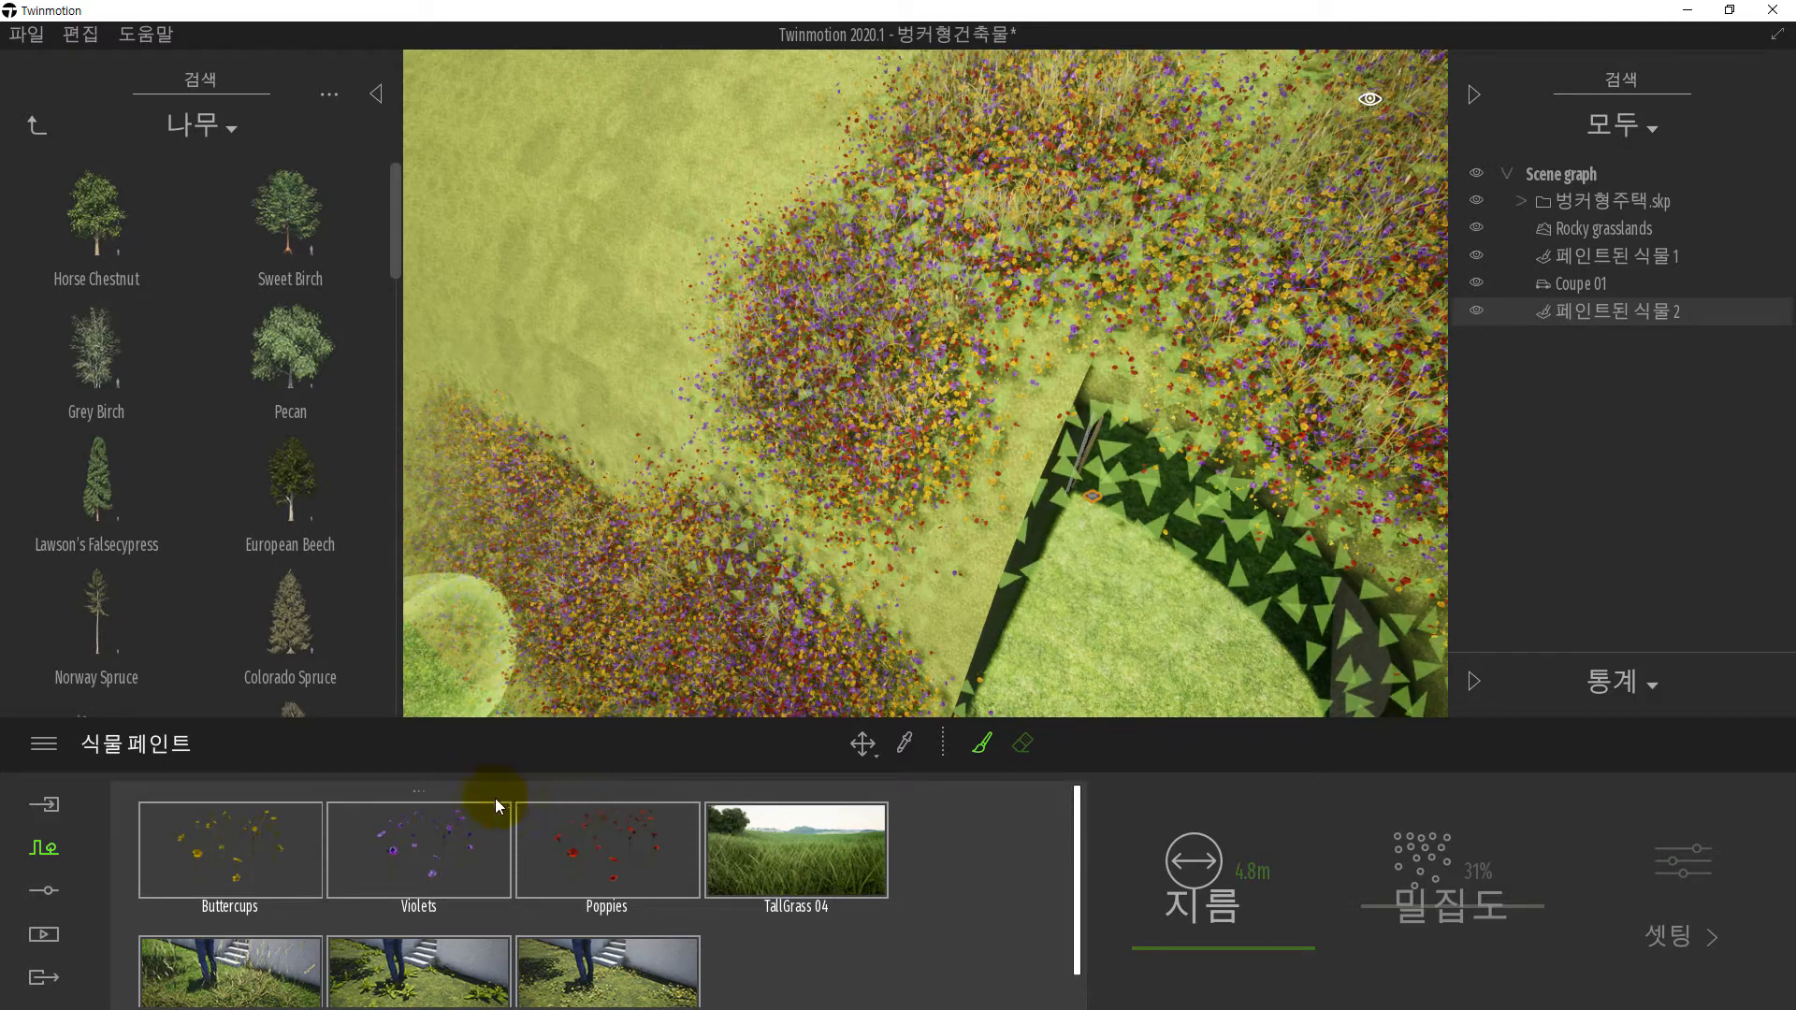
left_click(599, 791)
left_click(553, 733)
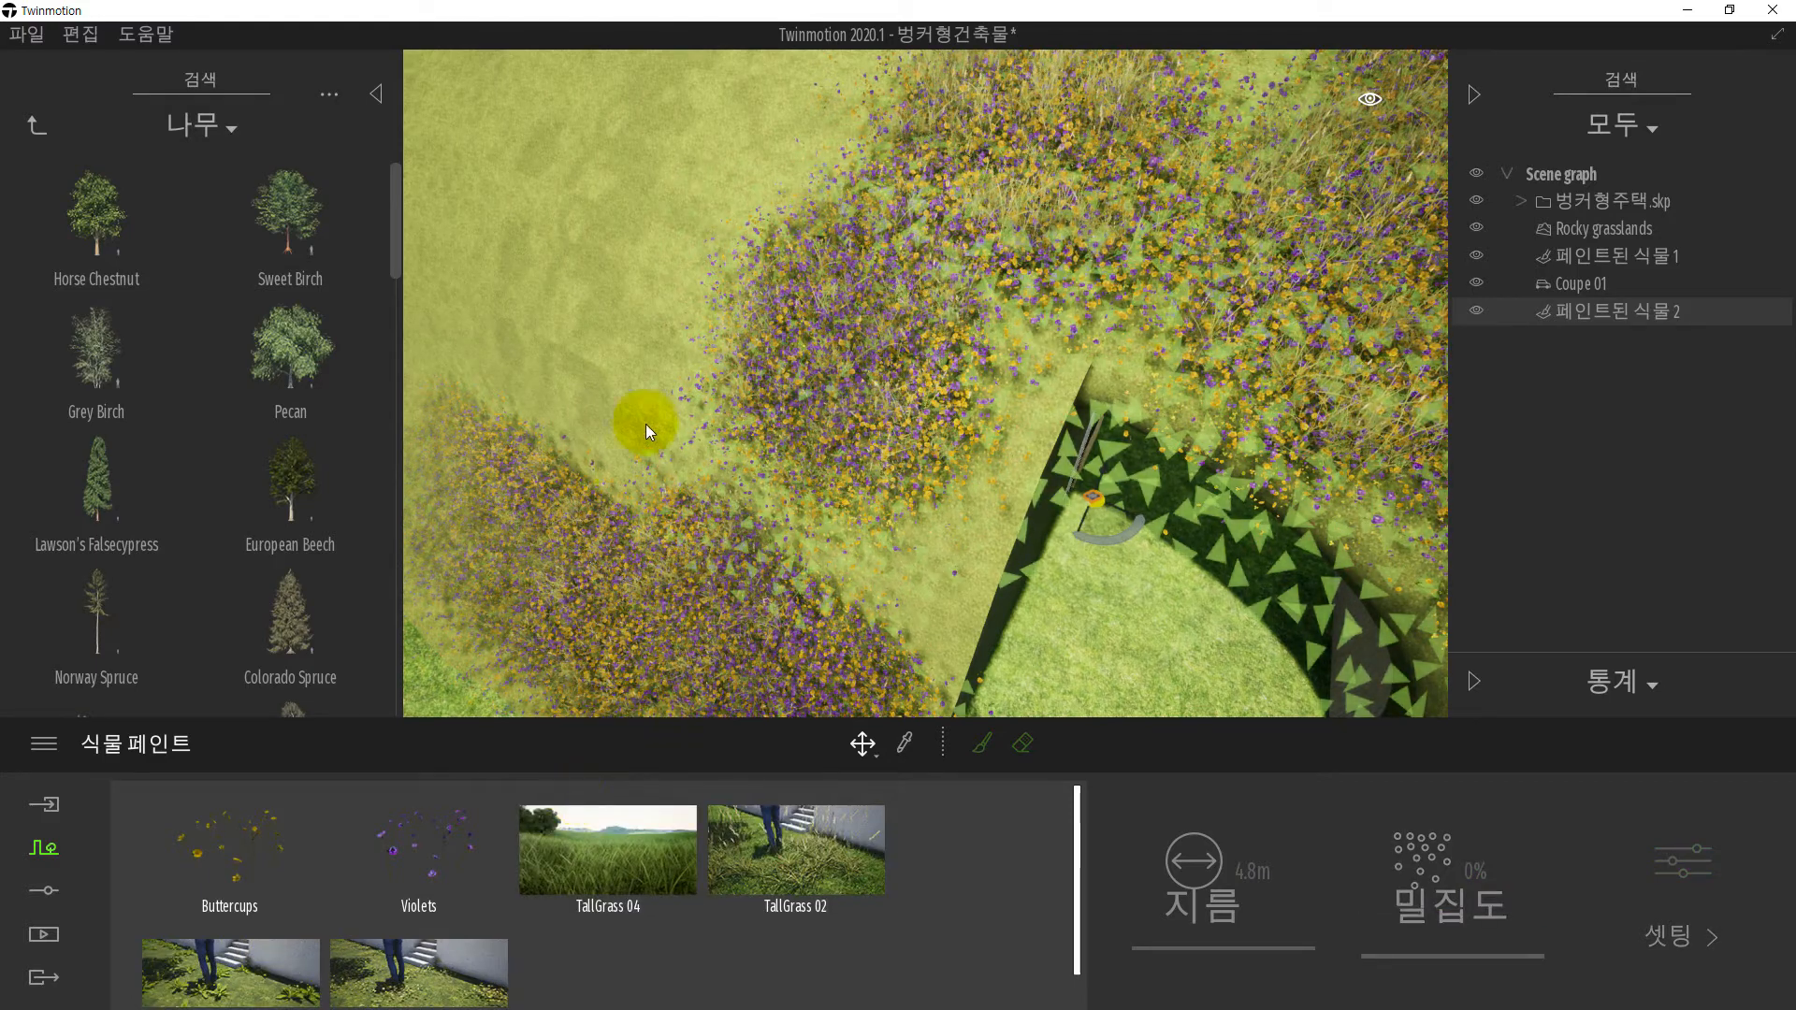
- Set the density of TallGrass 02 to 44% and reactivate the vegetation paint brush
left_click(982, 744)
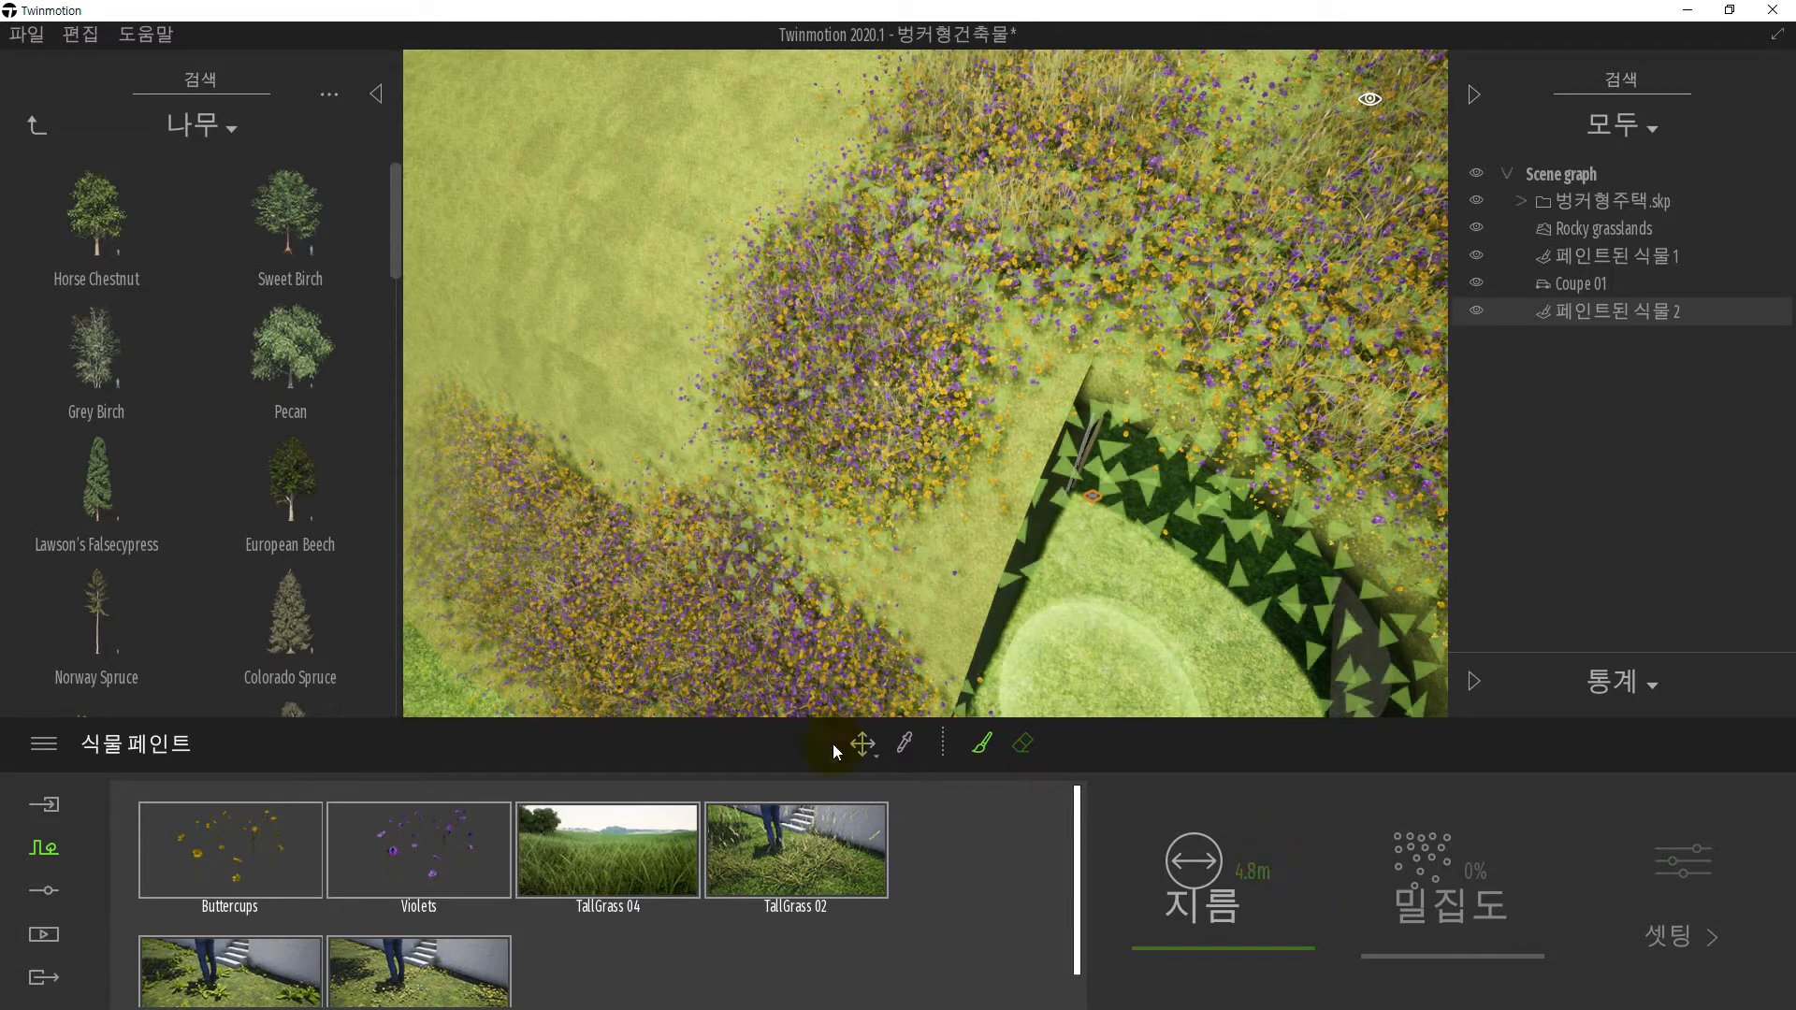
left_click(773, 857)
left_click_drag(1402, 909, 1409, 892)
left_click(981, 743)
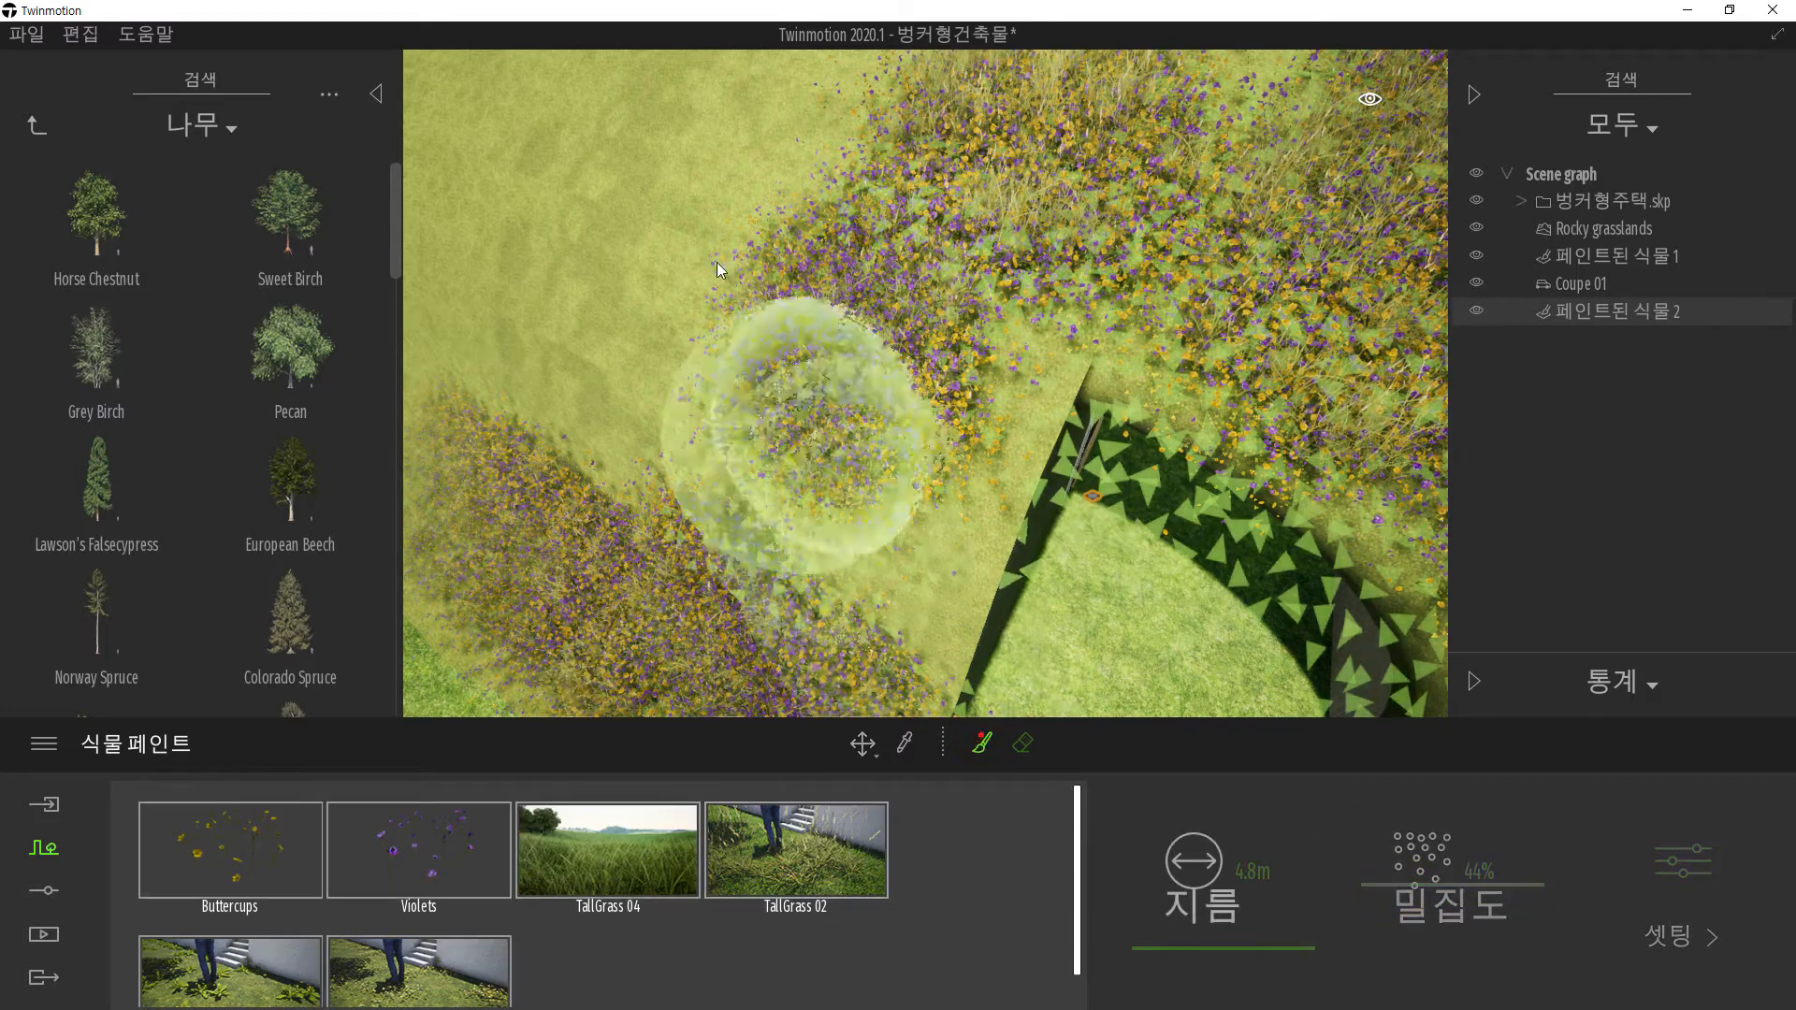
- Paint the flower and grass mix over the bare strips of the mound slope beside the dark triangular opening
left_click_drag(642, 278, 622, 355)
mouse_move(720, 434)
left_mouse_down()
mouse_move(880, 497)
mouse_move(749, 159)
mouse_move(685, 301)
mouse_move(701, 401)
mouse_move(758, 477)
left_mouse_up()
right_click_drag(760, 477, 722, 424)
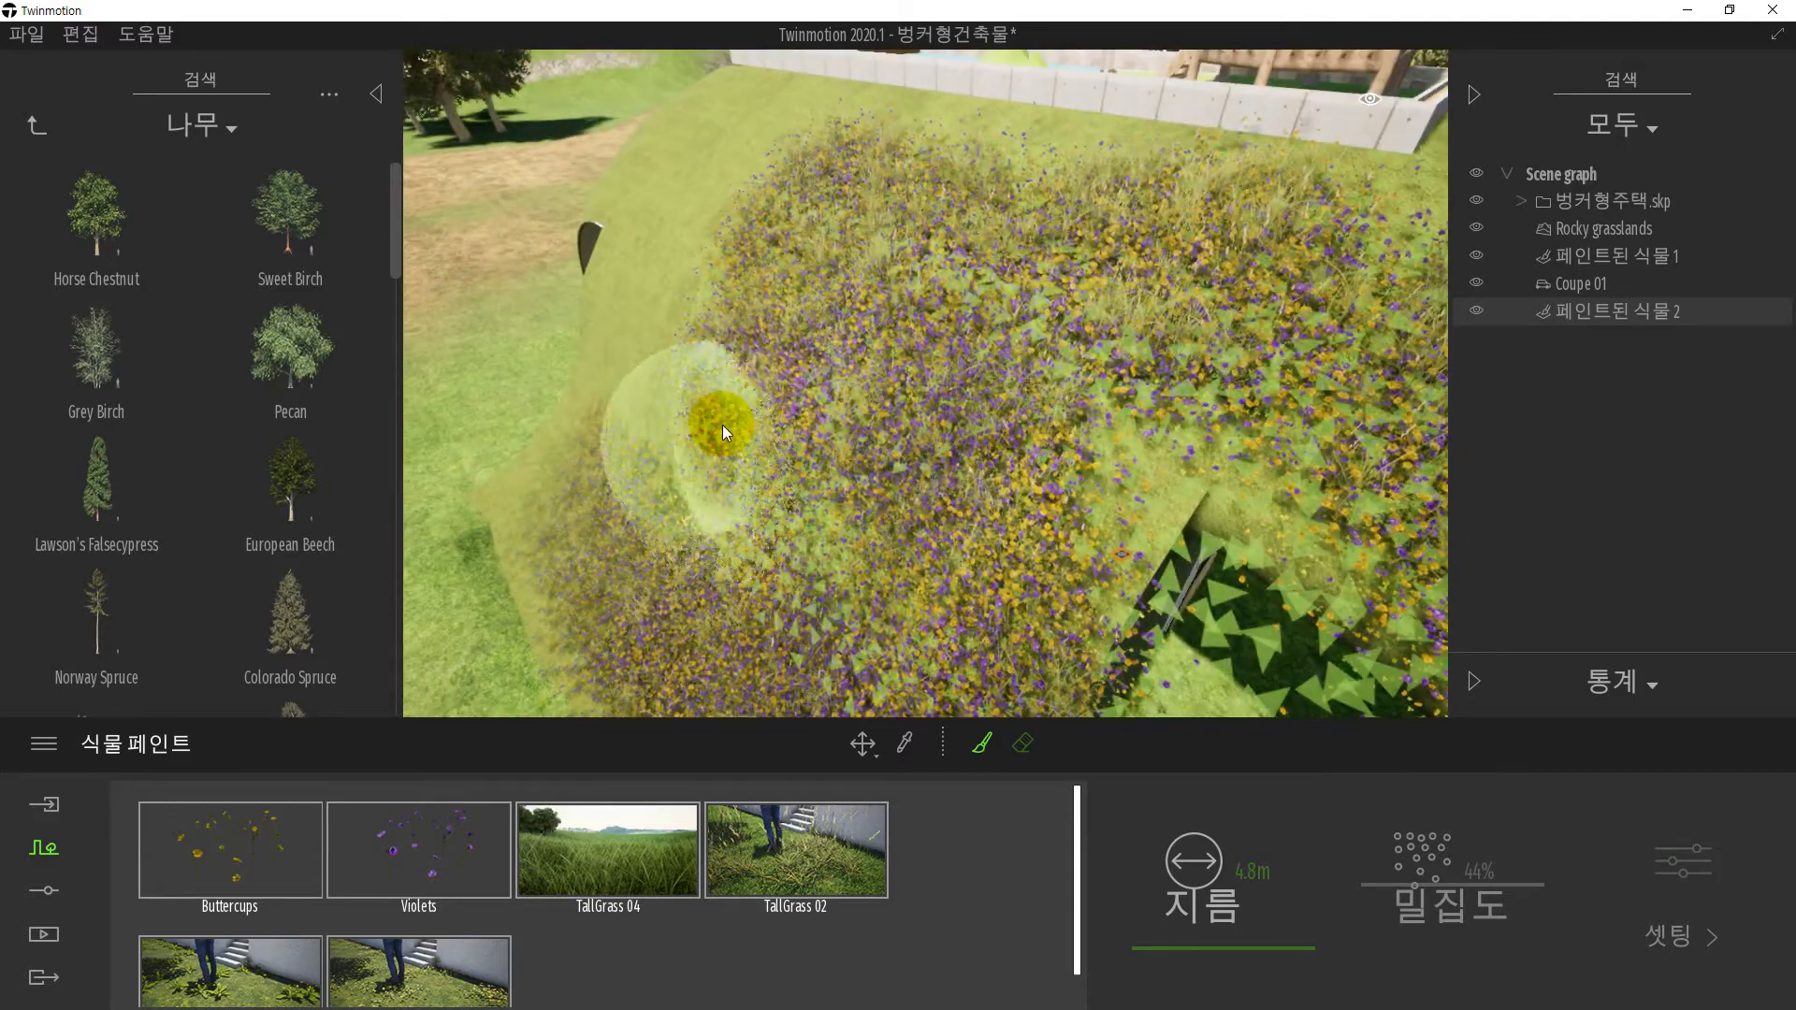
left_click_drag(648, 301, 524, 512)
mouse_move(839, 72)
left_mouse_down()
mouse_move(752, 156)
mouse_move(962, 178)
mouse_move(1074, 236)
mouse_move(756, 427)
mouse_move(791, 458)
left_mouse_up()
right_click_drag(838, 457, 831, 458)
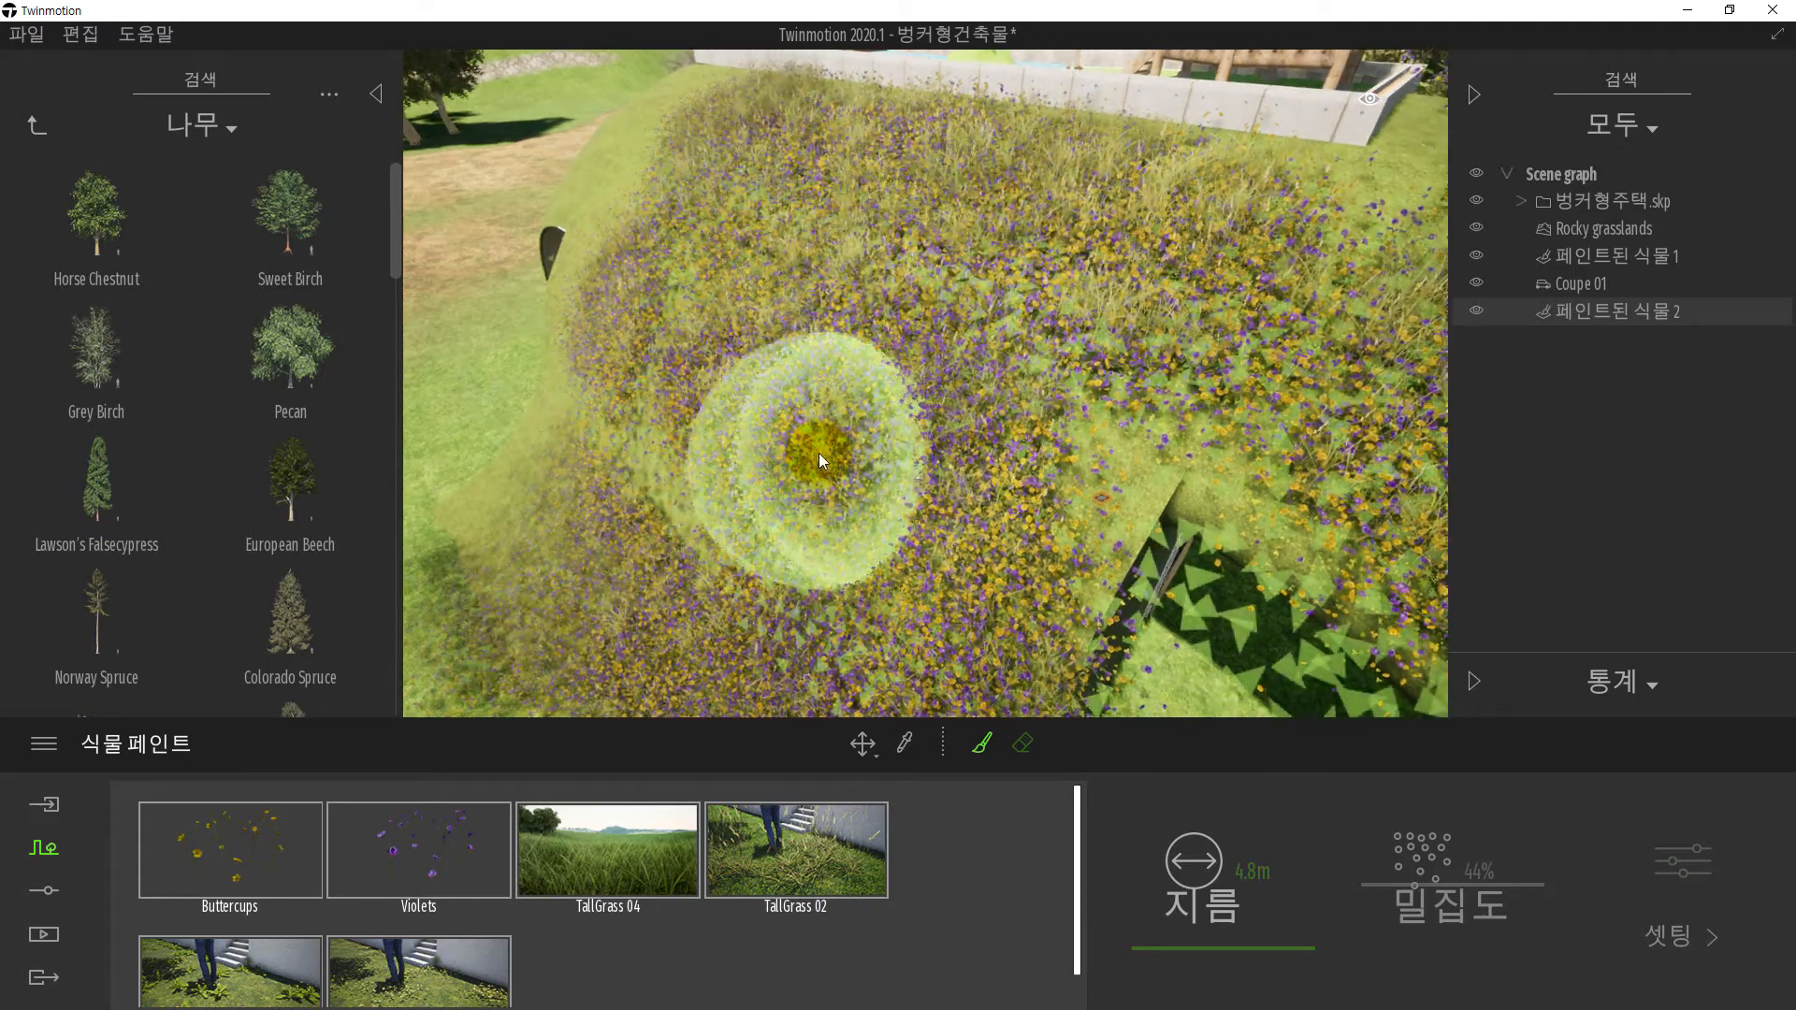
- Paint the flower and grass mix over the bare arched shell around the entrance at the mound's end
key("a")
mouse_move(758, 503)
middle_mouse_down("shift")
mouse_move(821, 524)
mouse_move(805, 520)
mouse_move(918, 323)
mouse_move(909, 165)
middle_mouse_up("shift")
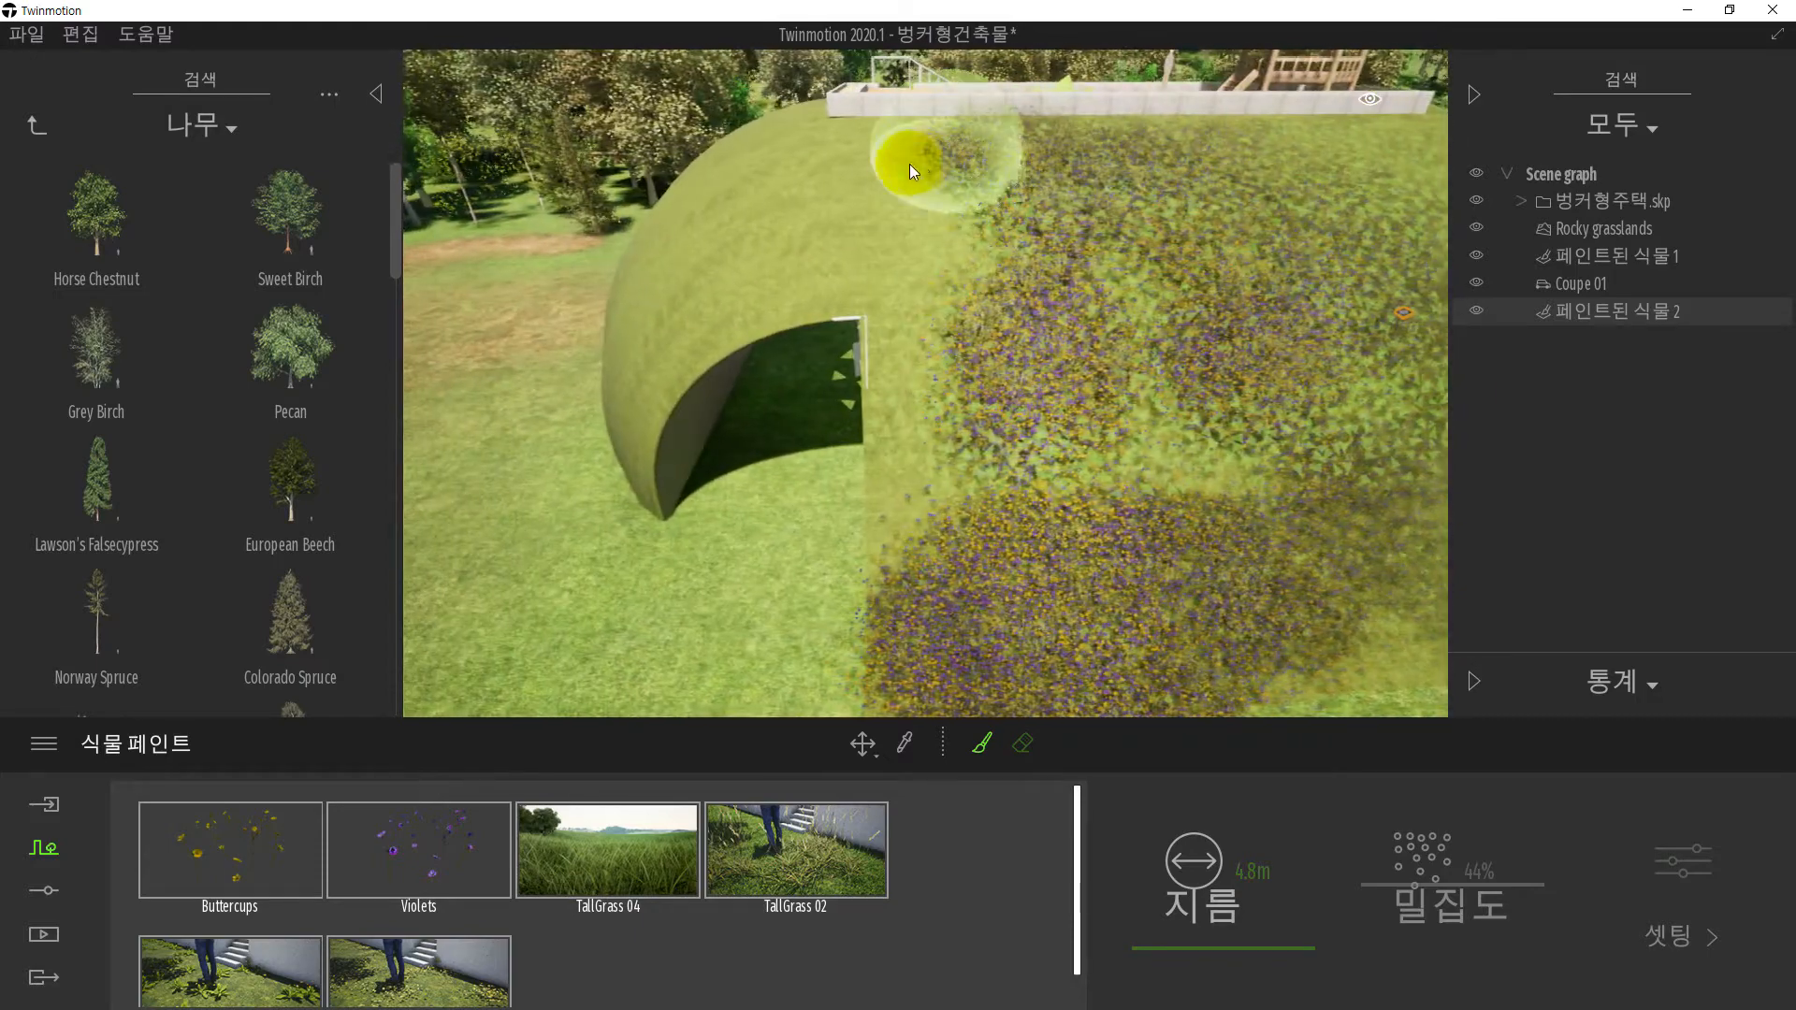
mouse_move(909, 164)
left_mouse_down()
mouse_move(883, 165)
mouse_move(940, 271)
mouse_move(972, 607)
mouse_move(811, 204)
mouse_move(658, 301)
mouse_move(614, 373)
mouse_move(623, 445)
mouse_move(643, 412)
left_mouse_up()
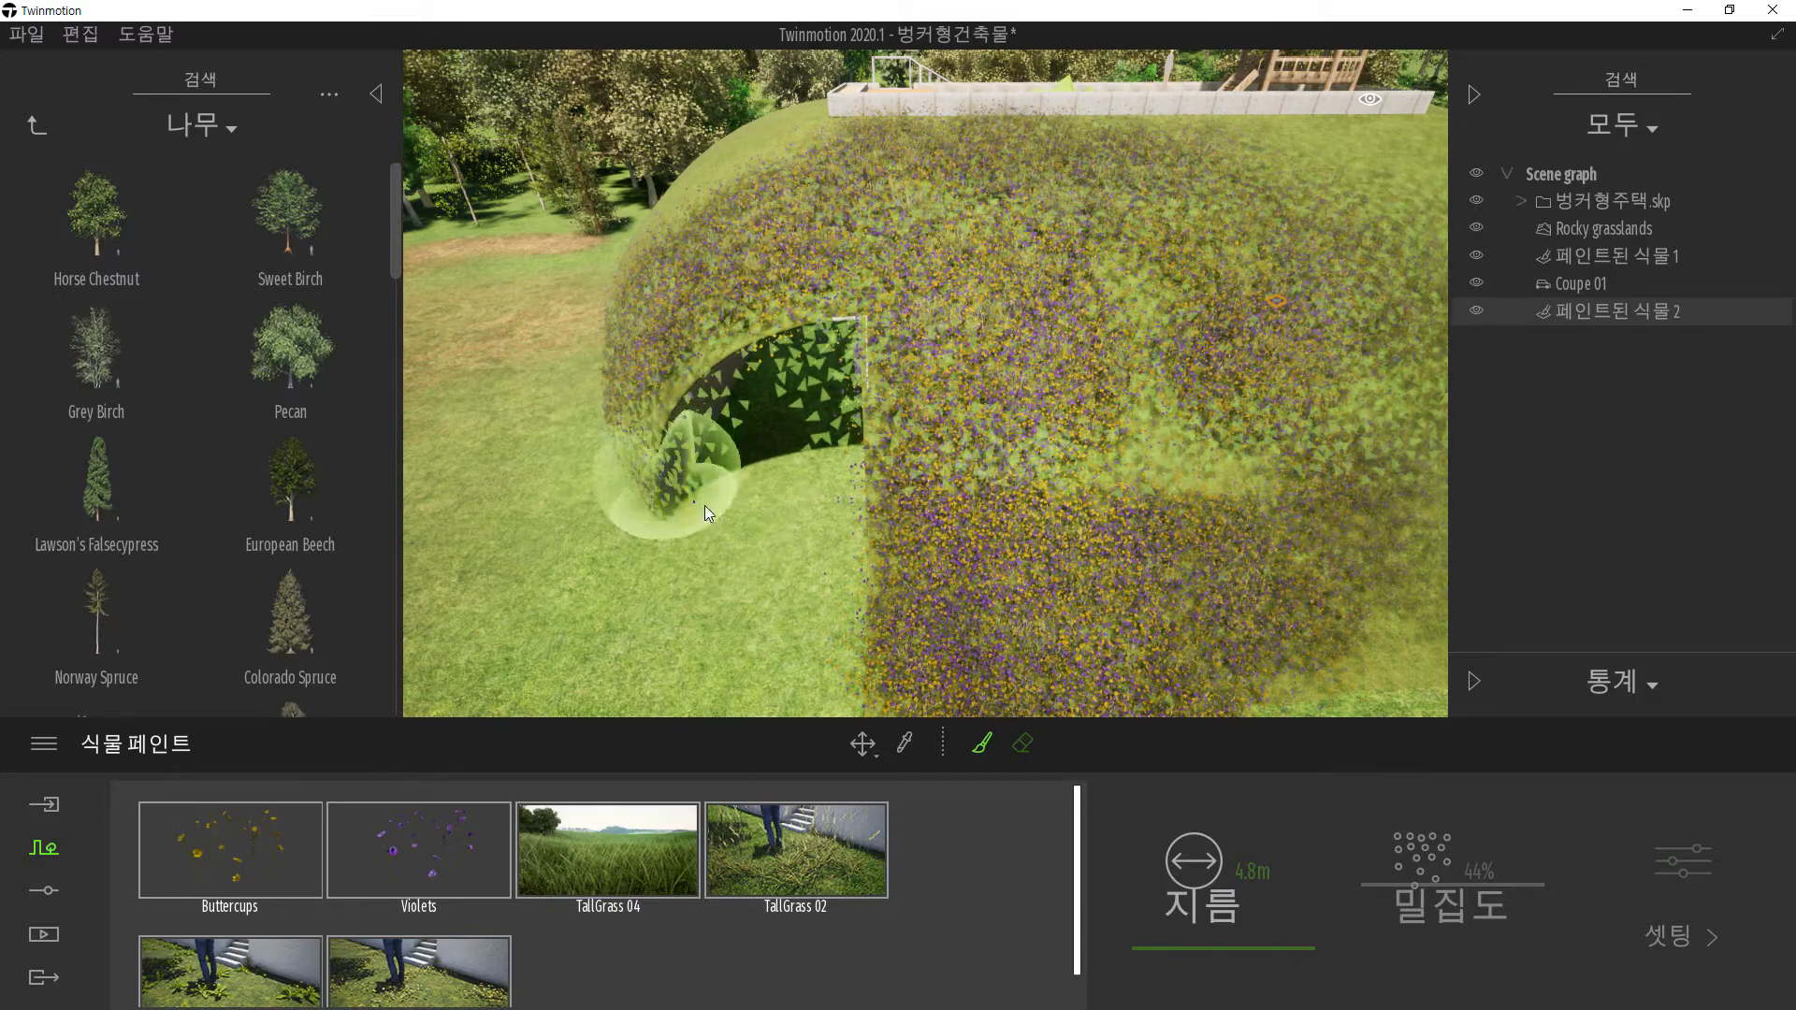
- Extend the flower and grass mix over the bare dome beside the arched entrance and save the project
mouse_move(695, 505)
right_mouse_down()
mouse_move(900, 473)
mouse_move(530, 403)
mouse_move(510, 430)
mouse_move(576, 434)
mouse_move(823, 262)
mouse_move(1048, 195)
right_mouse_up()
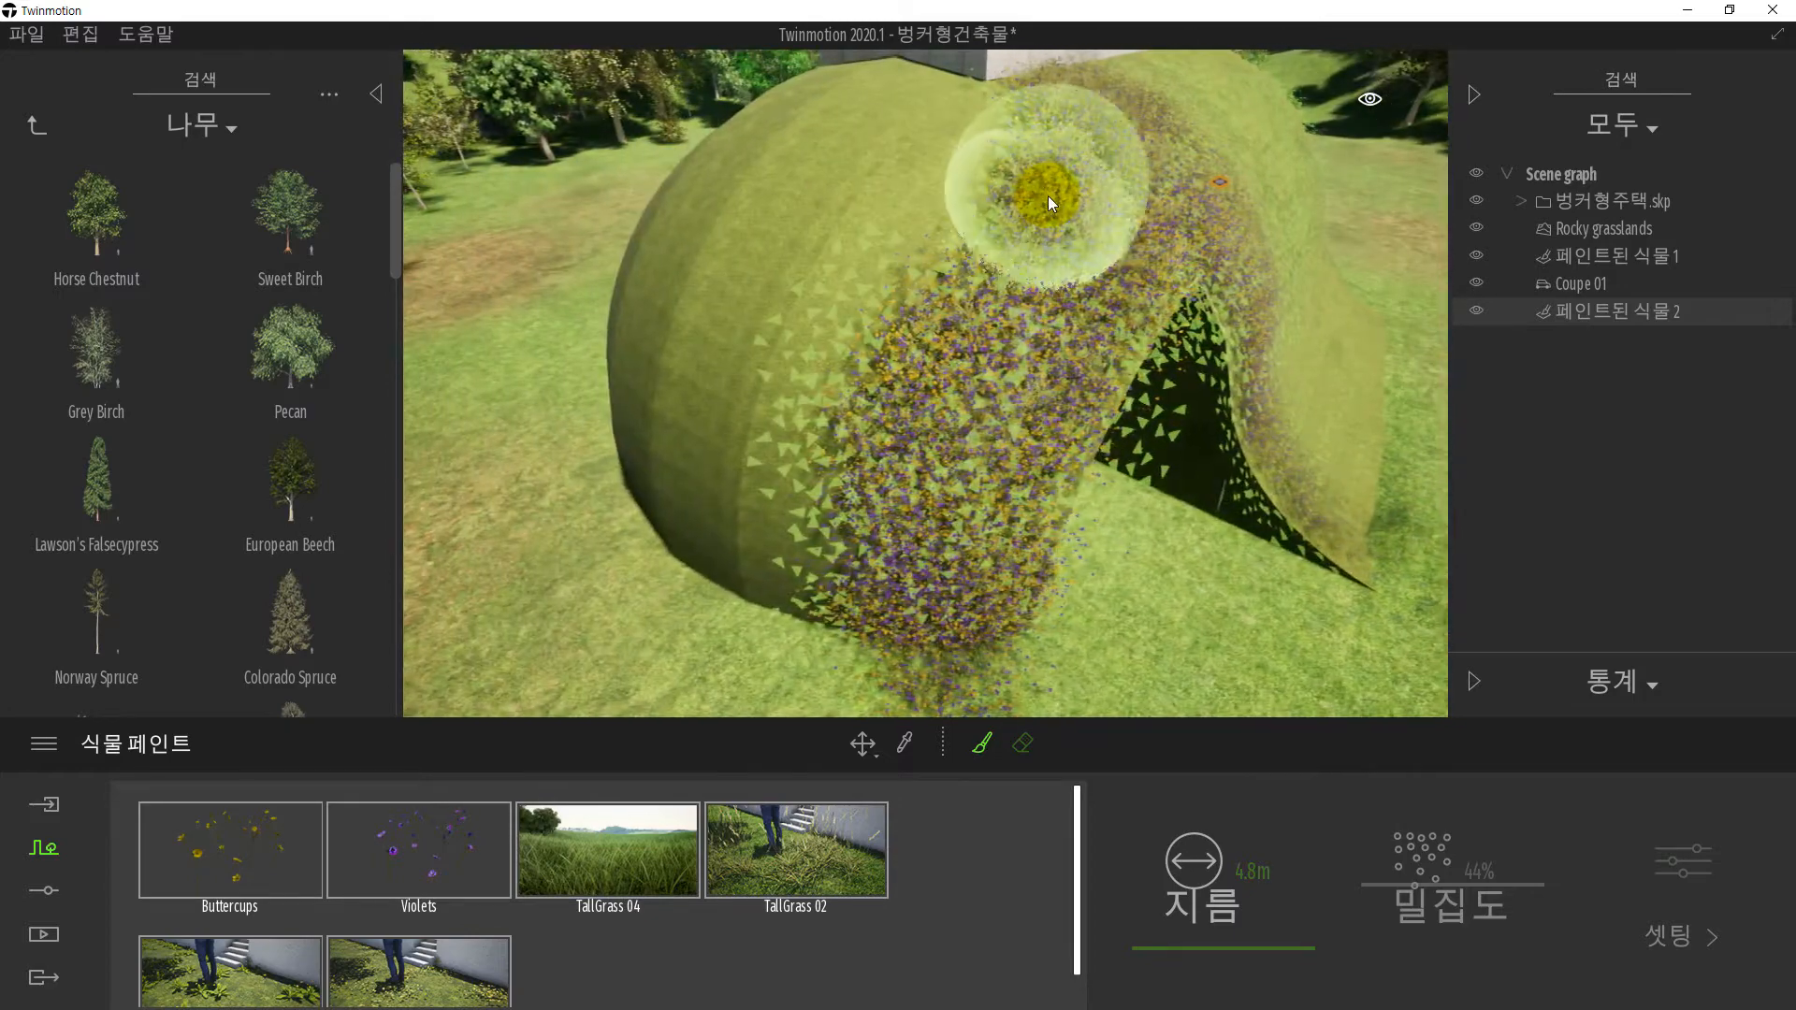
mouse_move(951, 172)
left_mouse_down()
mouse_move(825, 142)
mouse_move(654, 262)
mouse_move(772, 299)
mouse_move(797, 454)
mouse_move(774, 553)
mouse_move(666, 449)
mouse_move(625, 481)
mouse_move(805, 542)
left_mouse_up()
right_click_drag(842, 519, 900, 513)
left_click_drag(748, 513, 715, 511)
mouse_move(715, 509)
right_mouse_down()
mouse_move(710, 486)
mouse_move(862, 521)
mouse_move(855, 489)
mouse_move(826, 473)
mouse_move(1010, 545)
mouse_move(1010, 444)
right_mouse_up()
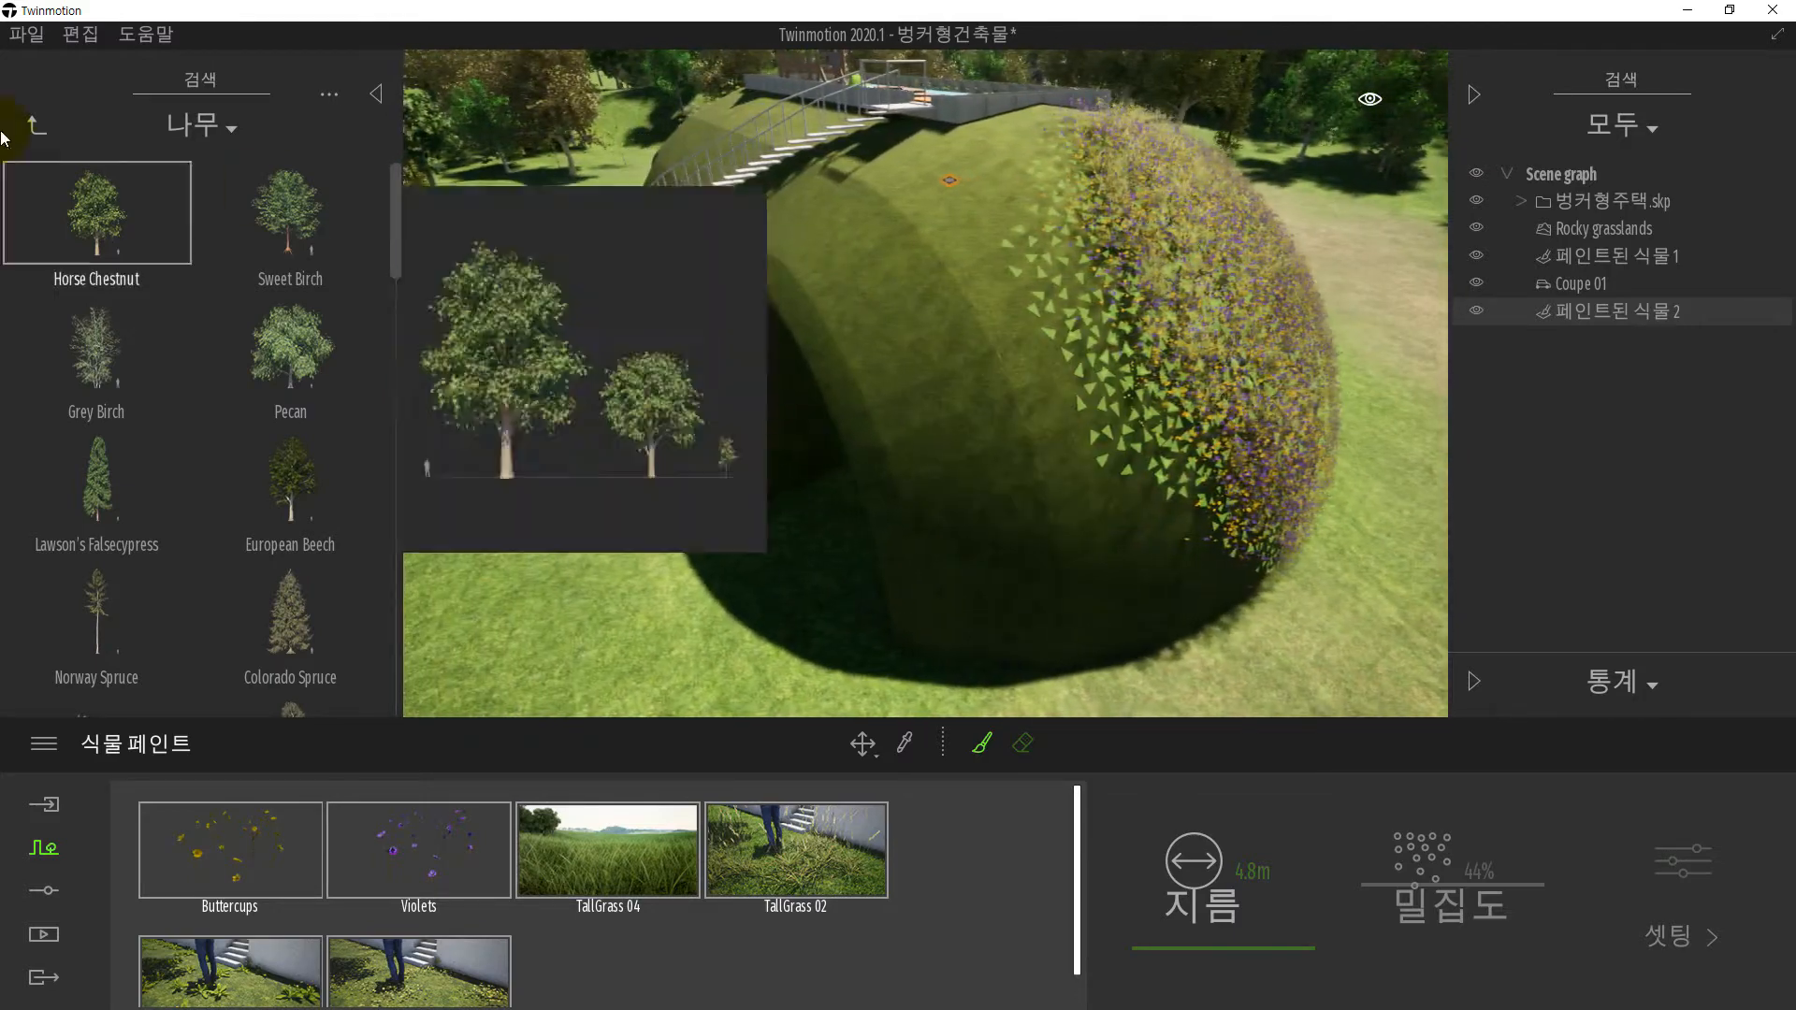
left_click(27, 33)
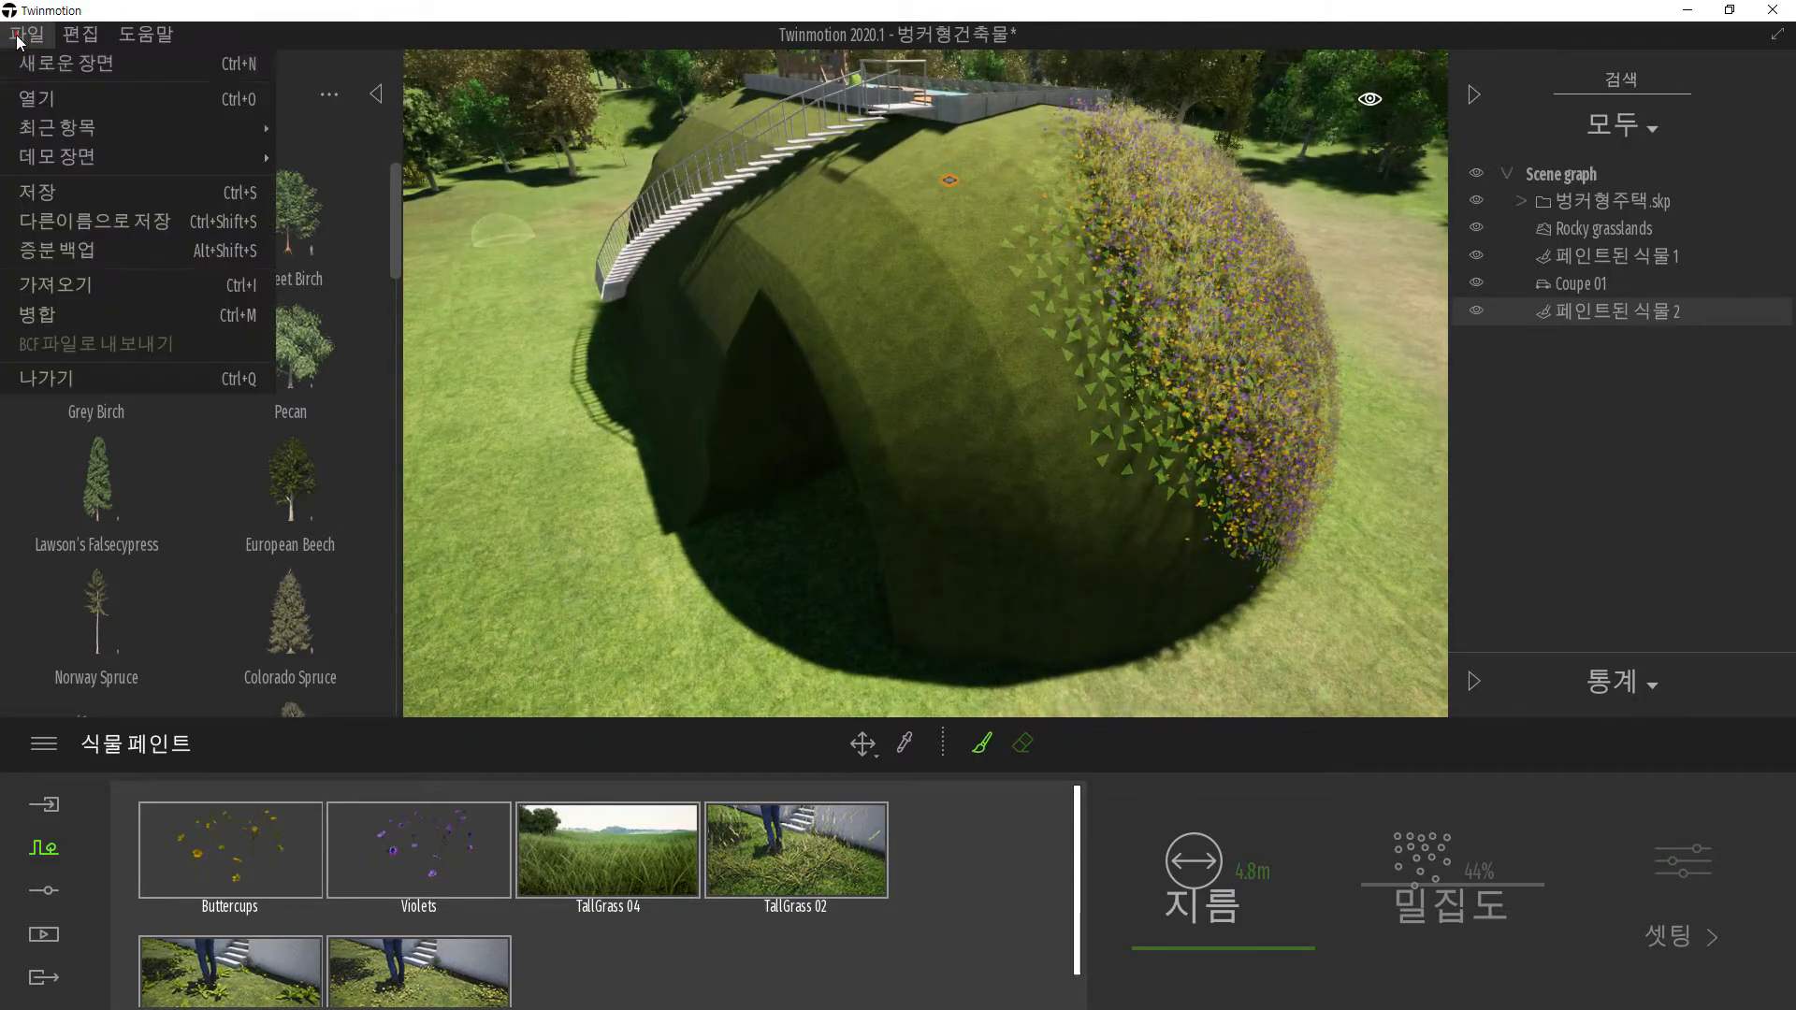
left_click(39, 192)
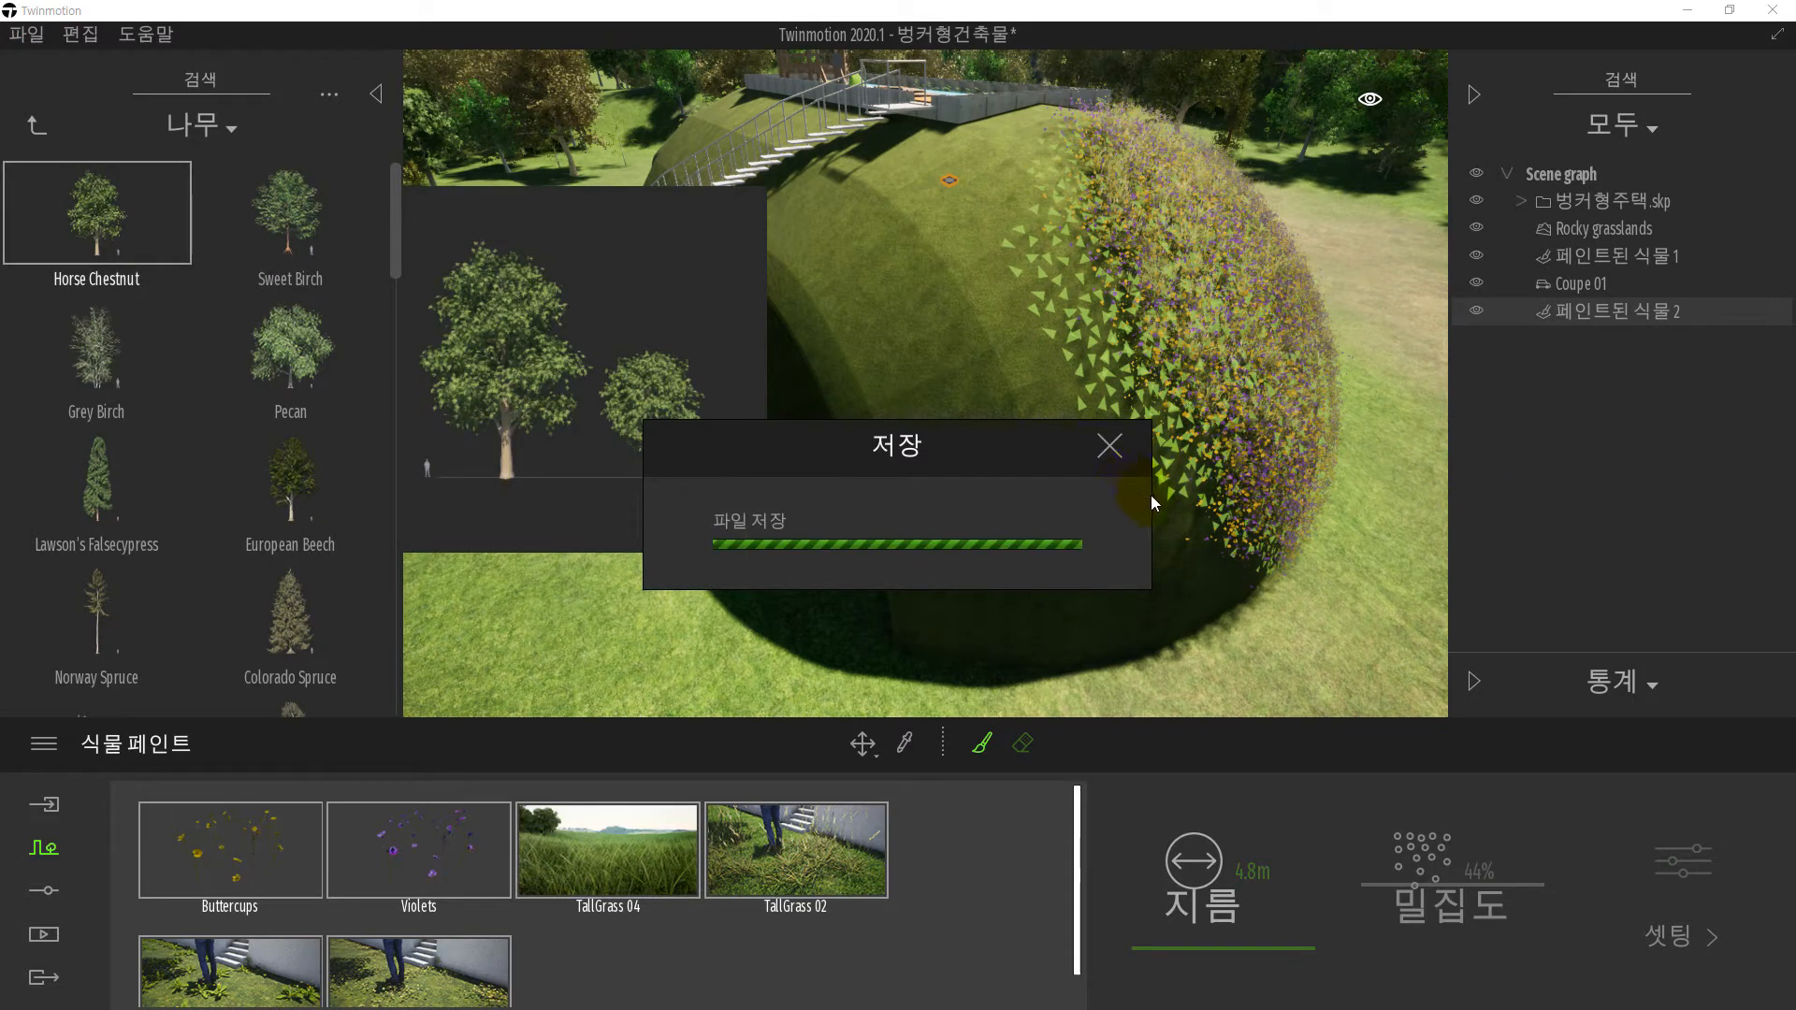
- Cover the remaining shaded half of the end dome with the flower and grass mix, up to the second arched opening
mouse_move(1157, 498)
left_mouse_down()
mouse_move(986, 574)
mouse_move(907, 304)
mouse_move(974, 290)
mouse_move(1031, 320)
mouse_move(1074, 199)
mouse_move(940, 239)
mouse_move(883, 210)
mouse_move(850, 230)
mouse_move(862, 385)
left_mouse_up()
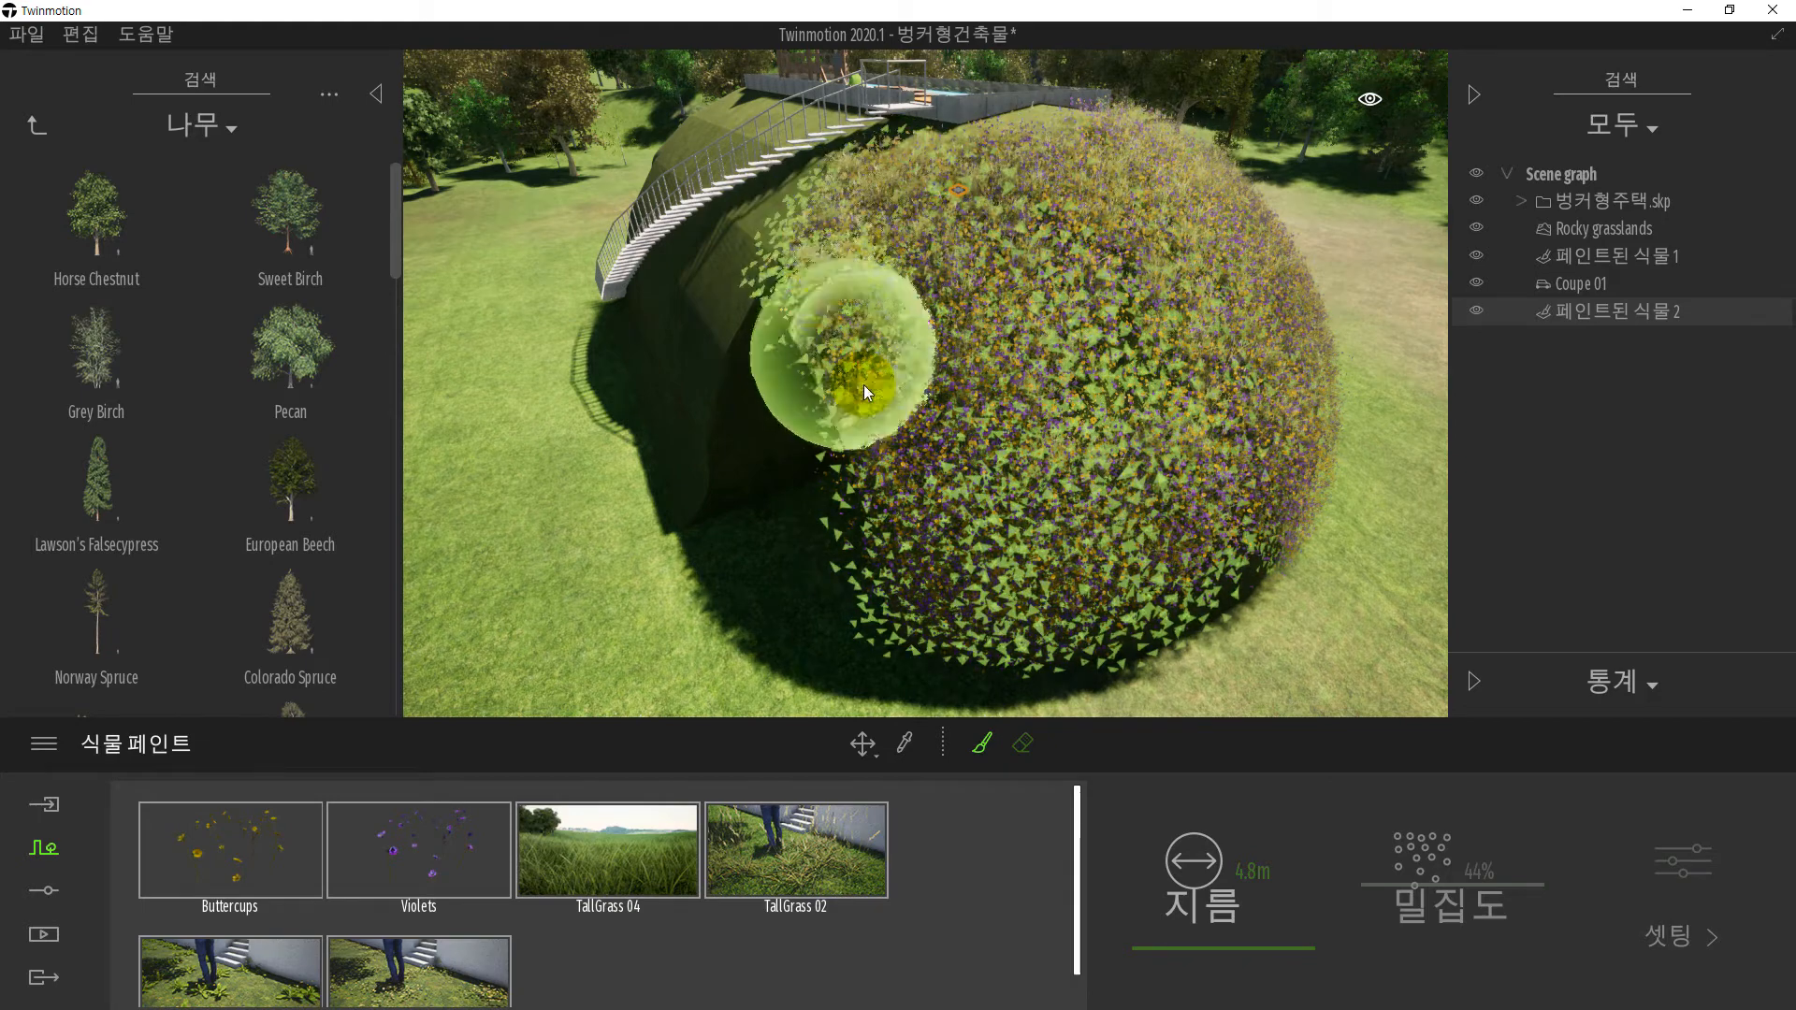
right_click_drag(863, 384, 926, 398)
left_click_drag(926, 399, 826, 386)
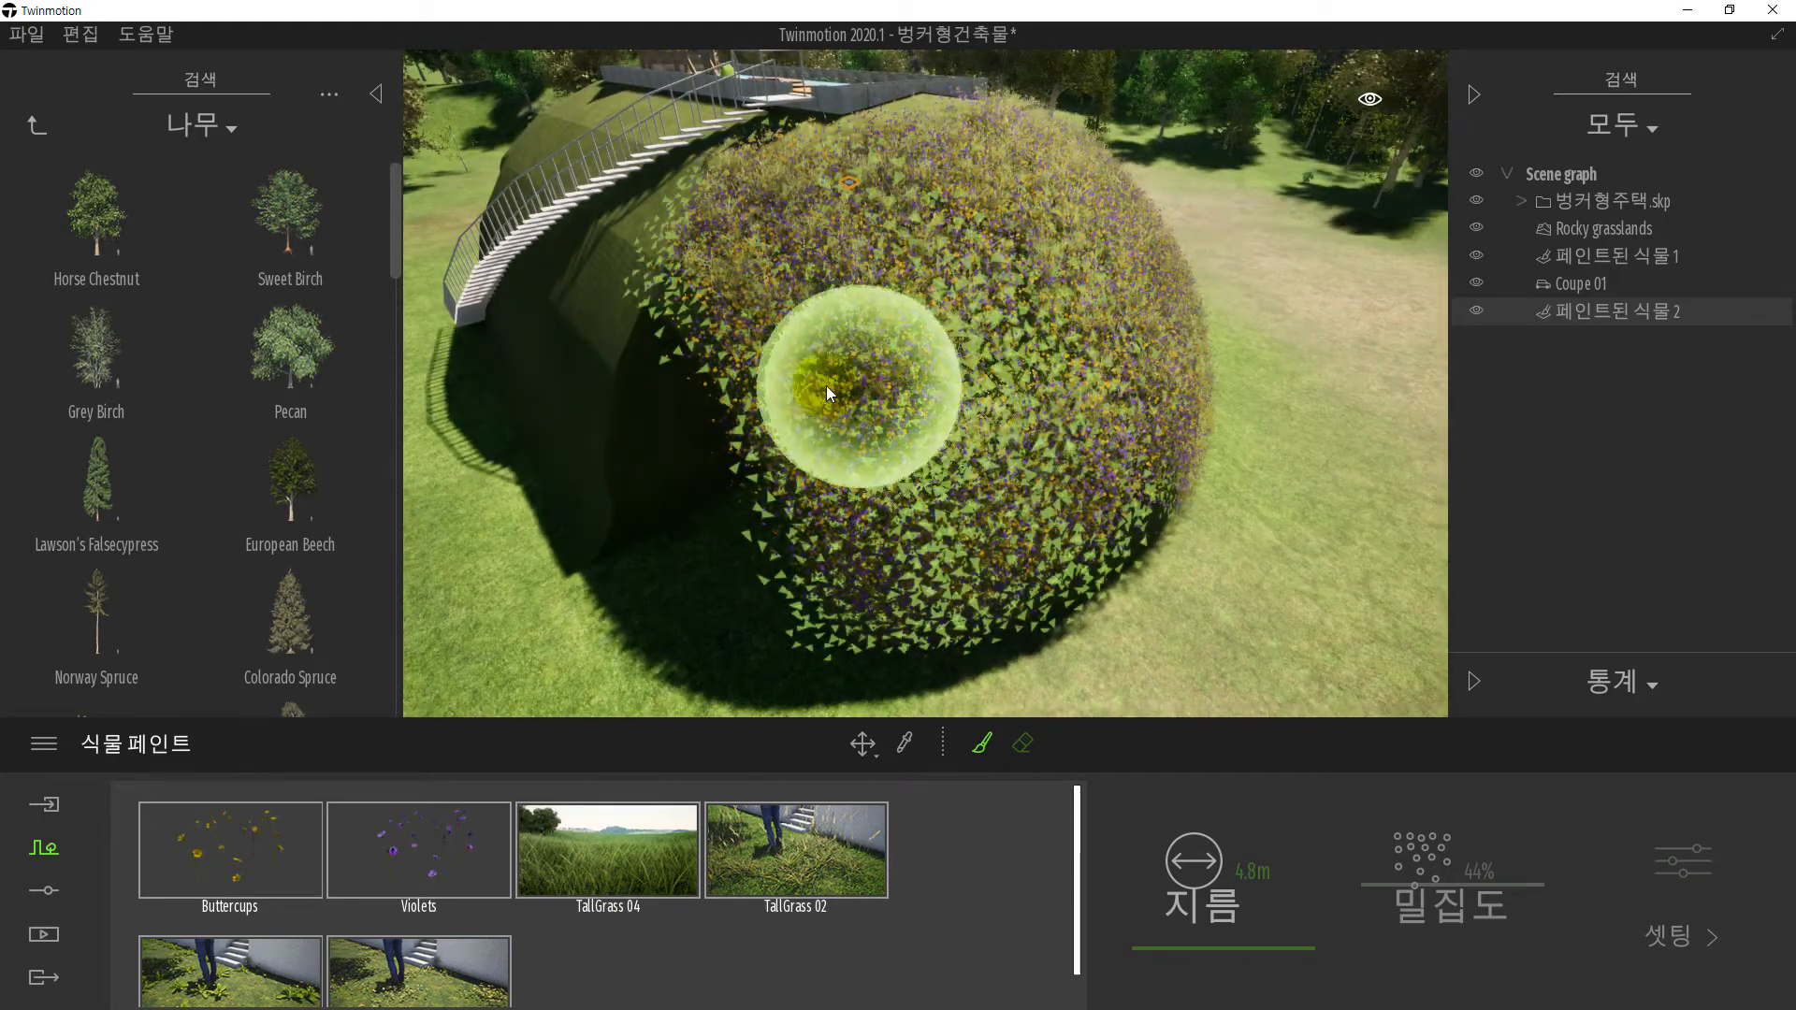
- Paint the flower and grass mix over the slope between the arched opening and the staircase, down to the ground
mouse_move(826, 385)
right_mouse_down()
mouse_move(743, 273)
mouse_move(859, 305)
mouse_move(1092, 272)
mouse_move(1012, 363)
mouse_move(947, 339)
mouse_move(982, 198)
mouse_move(896, 215)
mouse_move(896, 238)
mouse_move(1008, 222)
right_mouse_up()
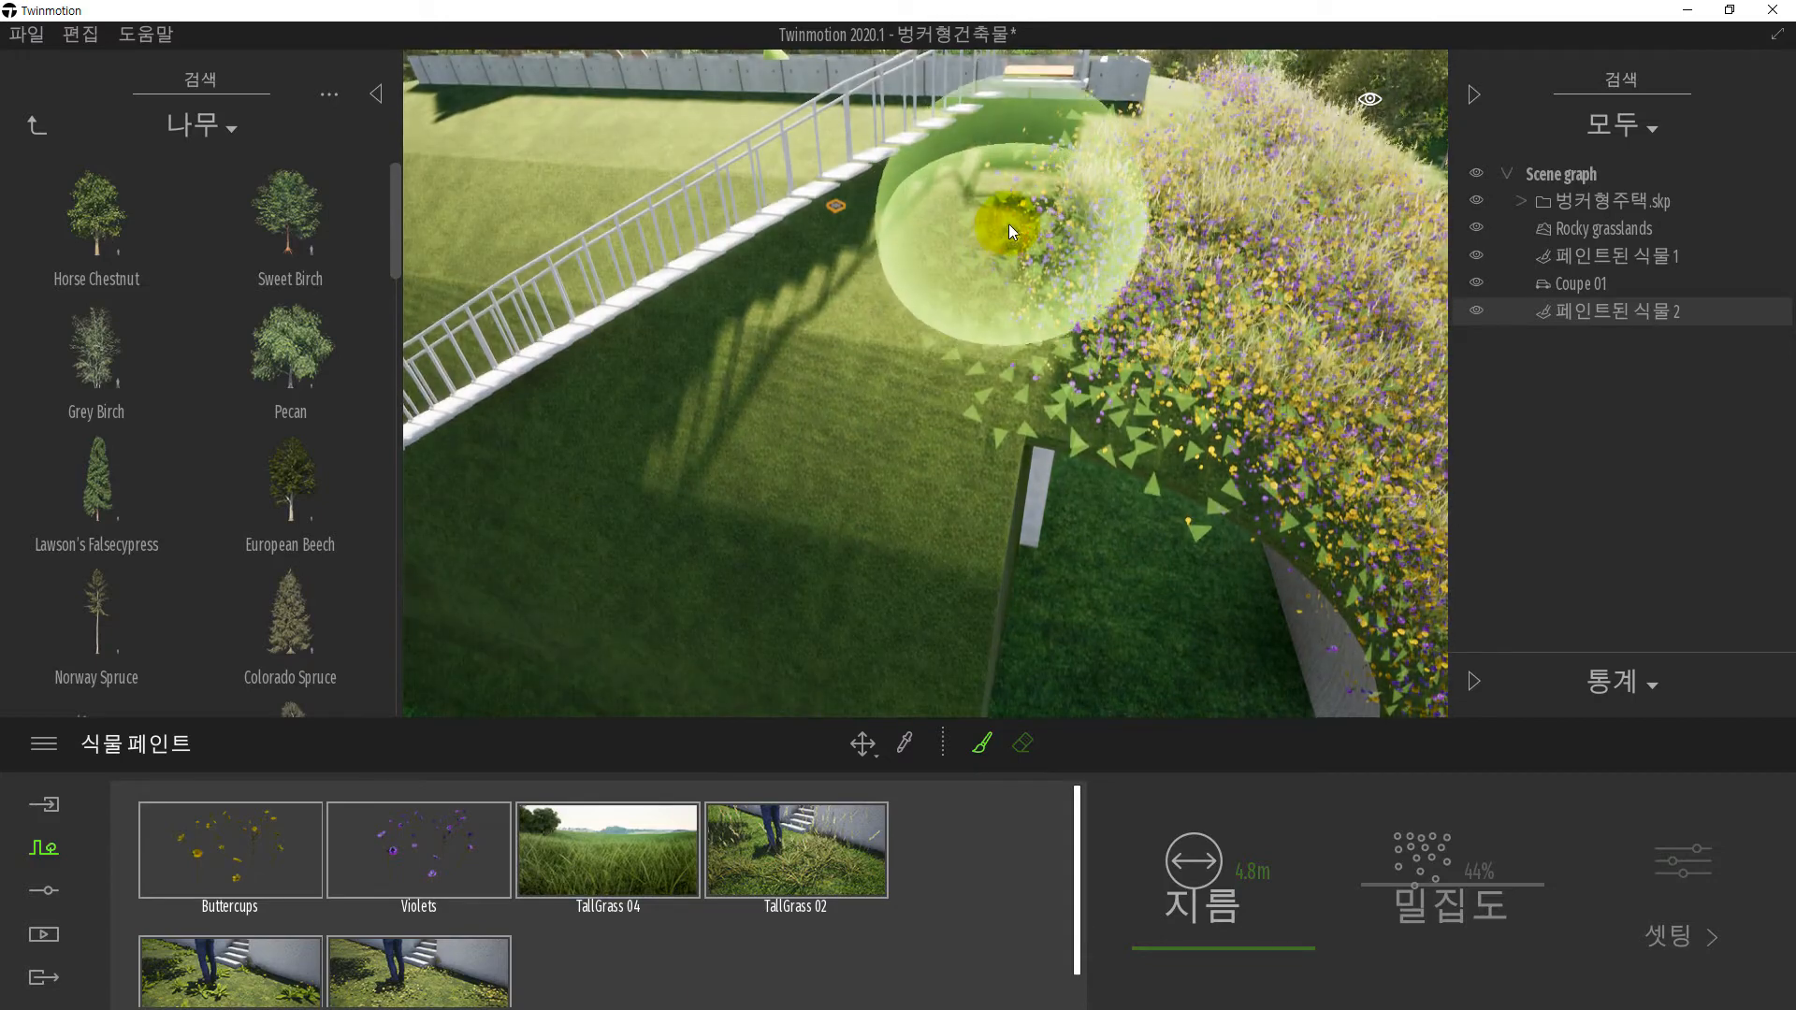
mouse_move(1008, 222)
left_mouse_down()
mouse_move(914, 240)
mouse_move(707, 520)
mouse_move(823, 569)
mouse_move(861, 521)
mouse_move(881, 438)
mouse_move(722, 558)
mouse_move(589, 537)
mouse_move(672, 466)
mouse_move(773, 598)
left_mouse_up()
scroll(772, 598, "up", 2)
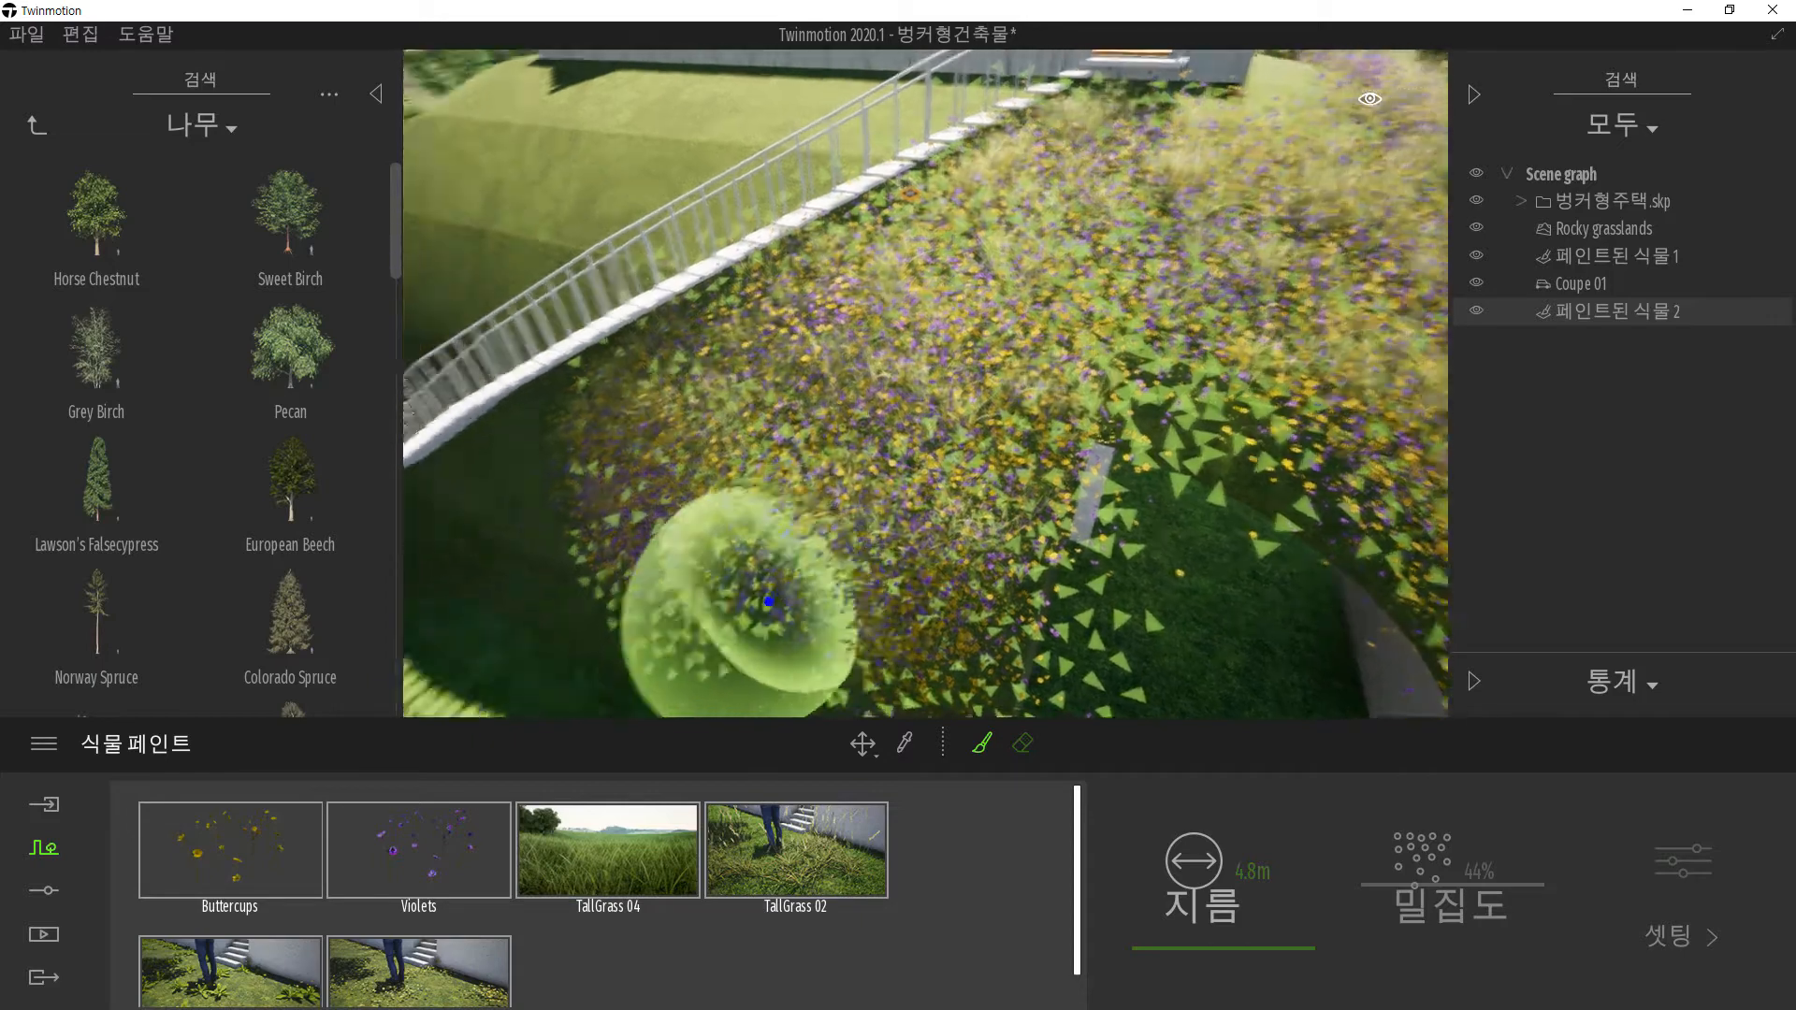
scroll(769, 602, "down", 2)
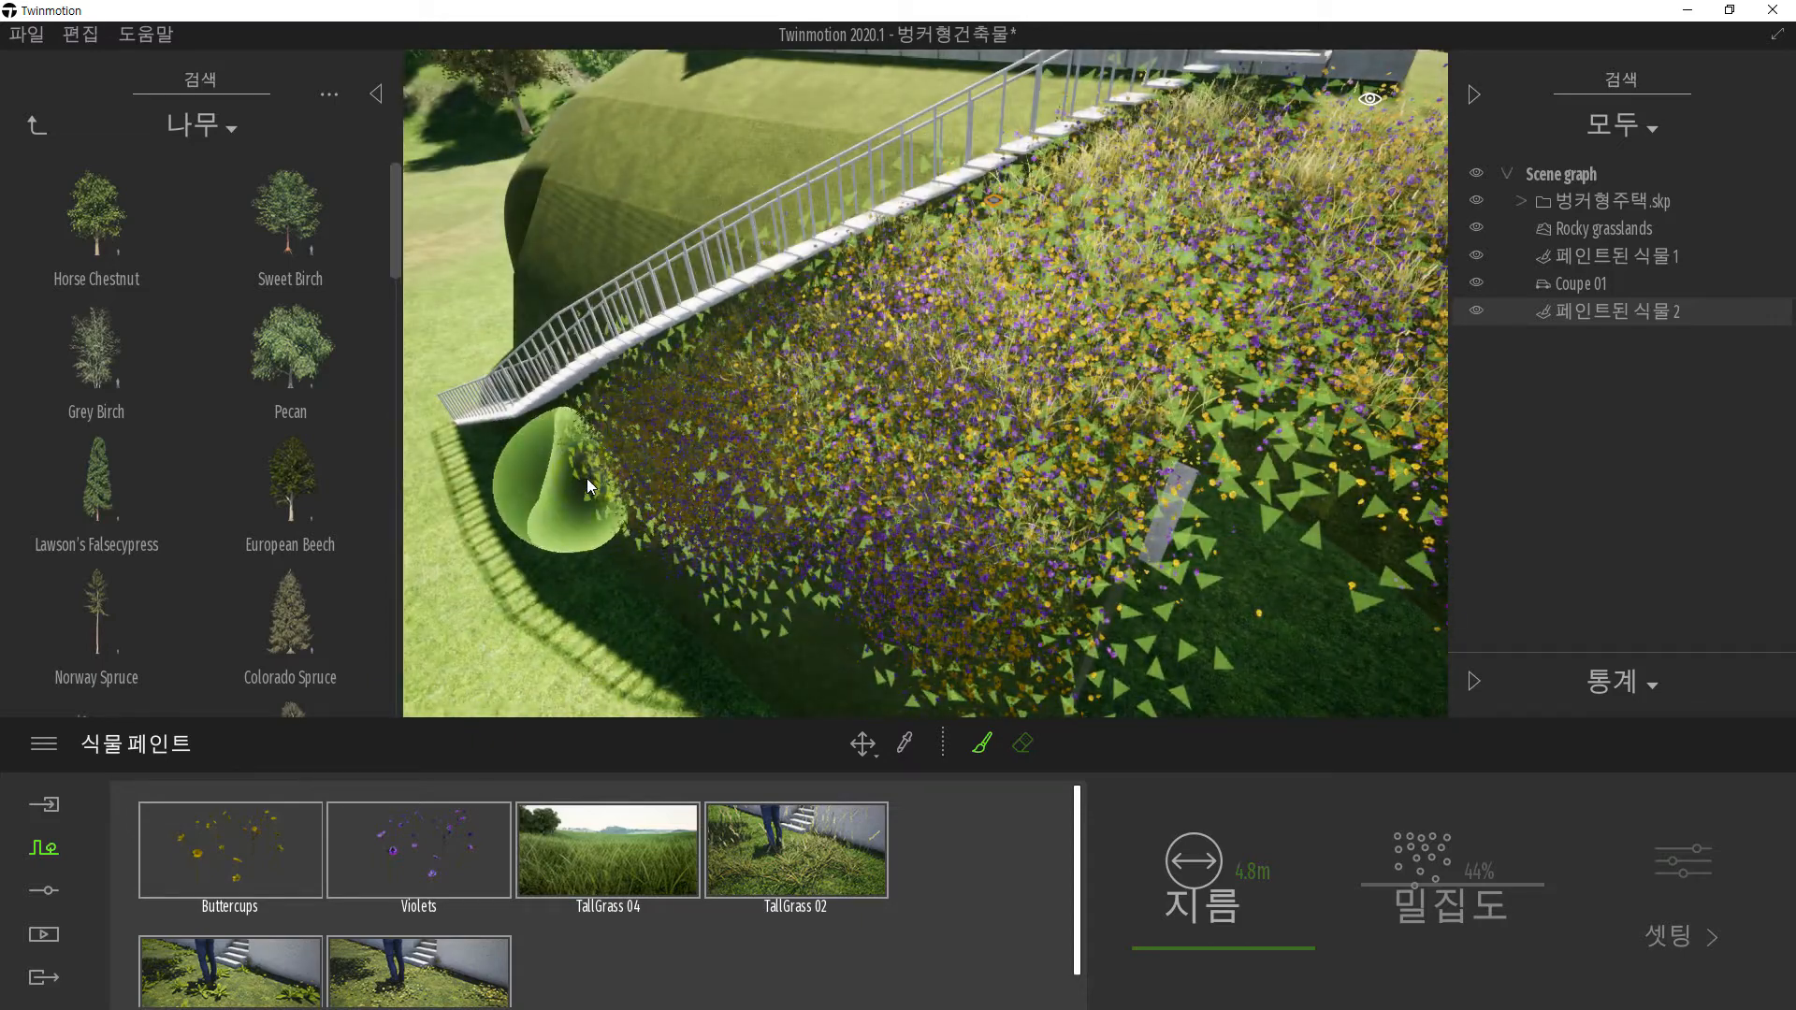
left_click(587, 479)
left_click(773, 584)
right_click_drag(778, 564, 769, 564)
left_click(640, 495)
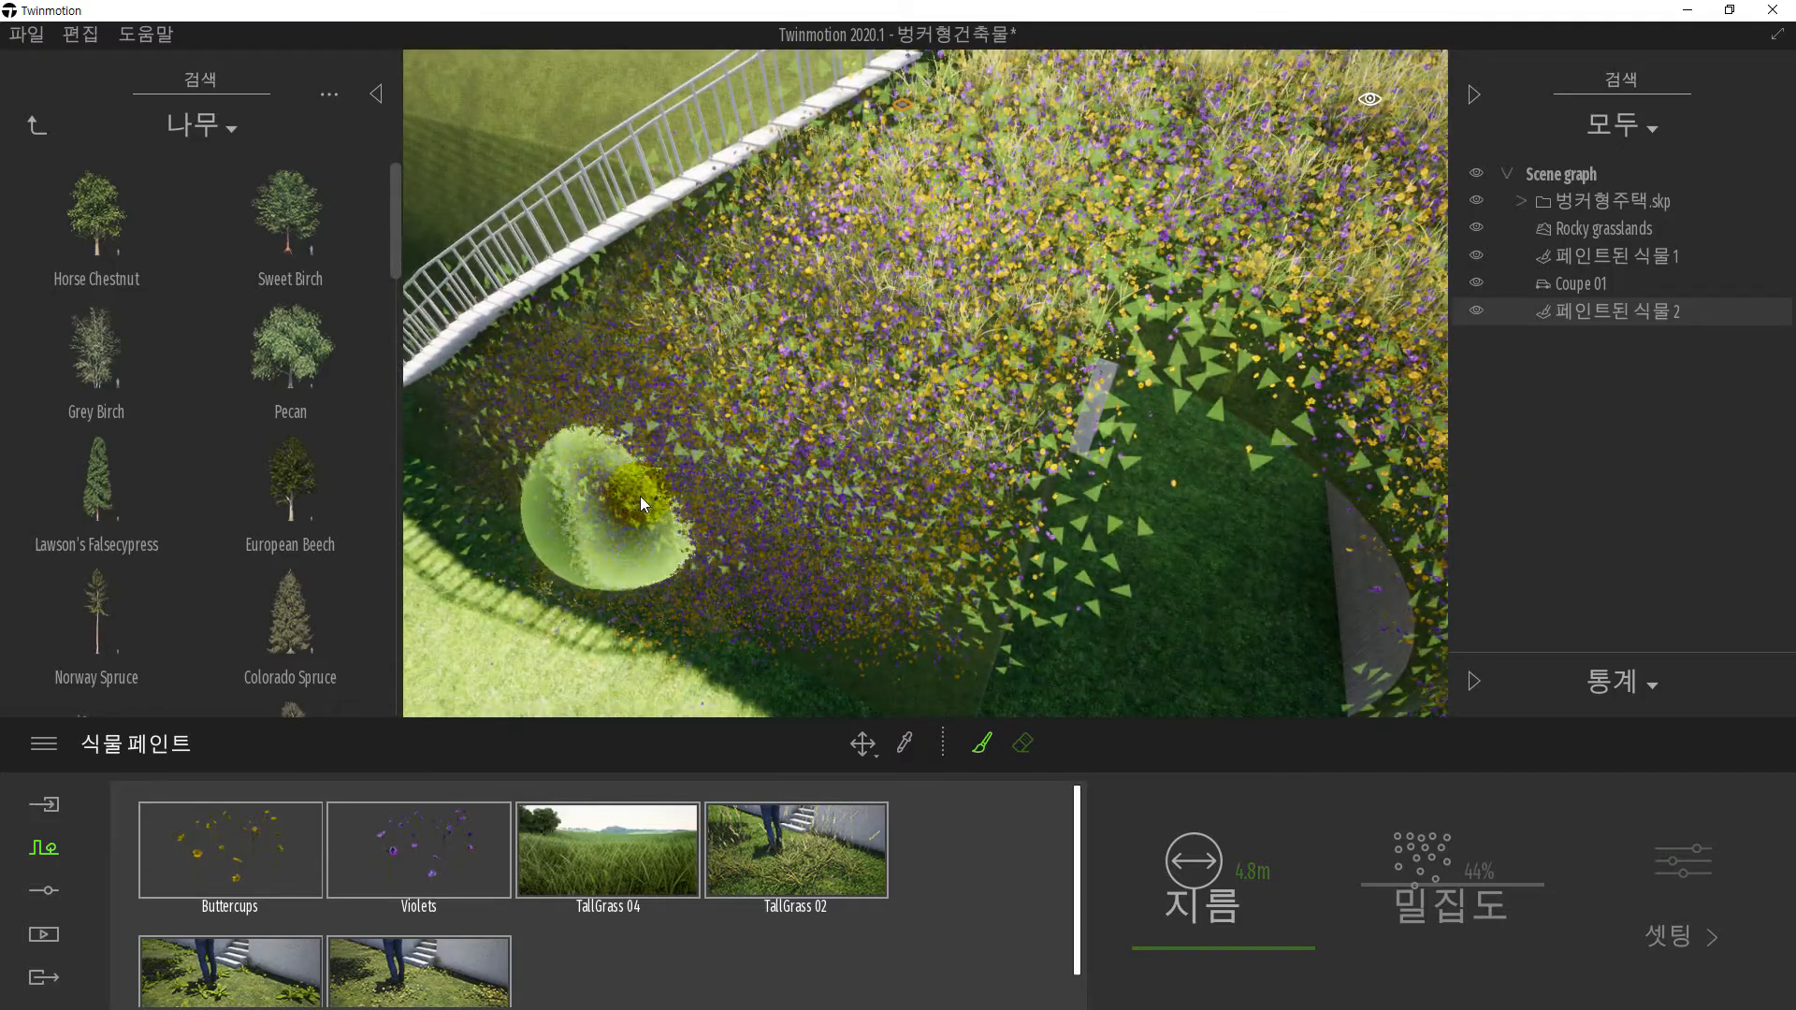
- Reduce the brush diameter to 3.6 m and paint the mix over the bare slope on the other side of the staircase
key("a")
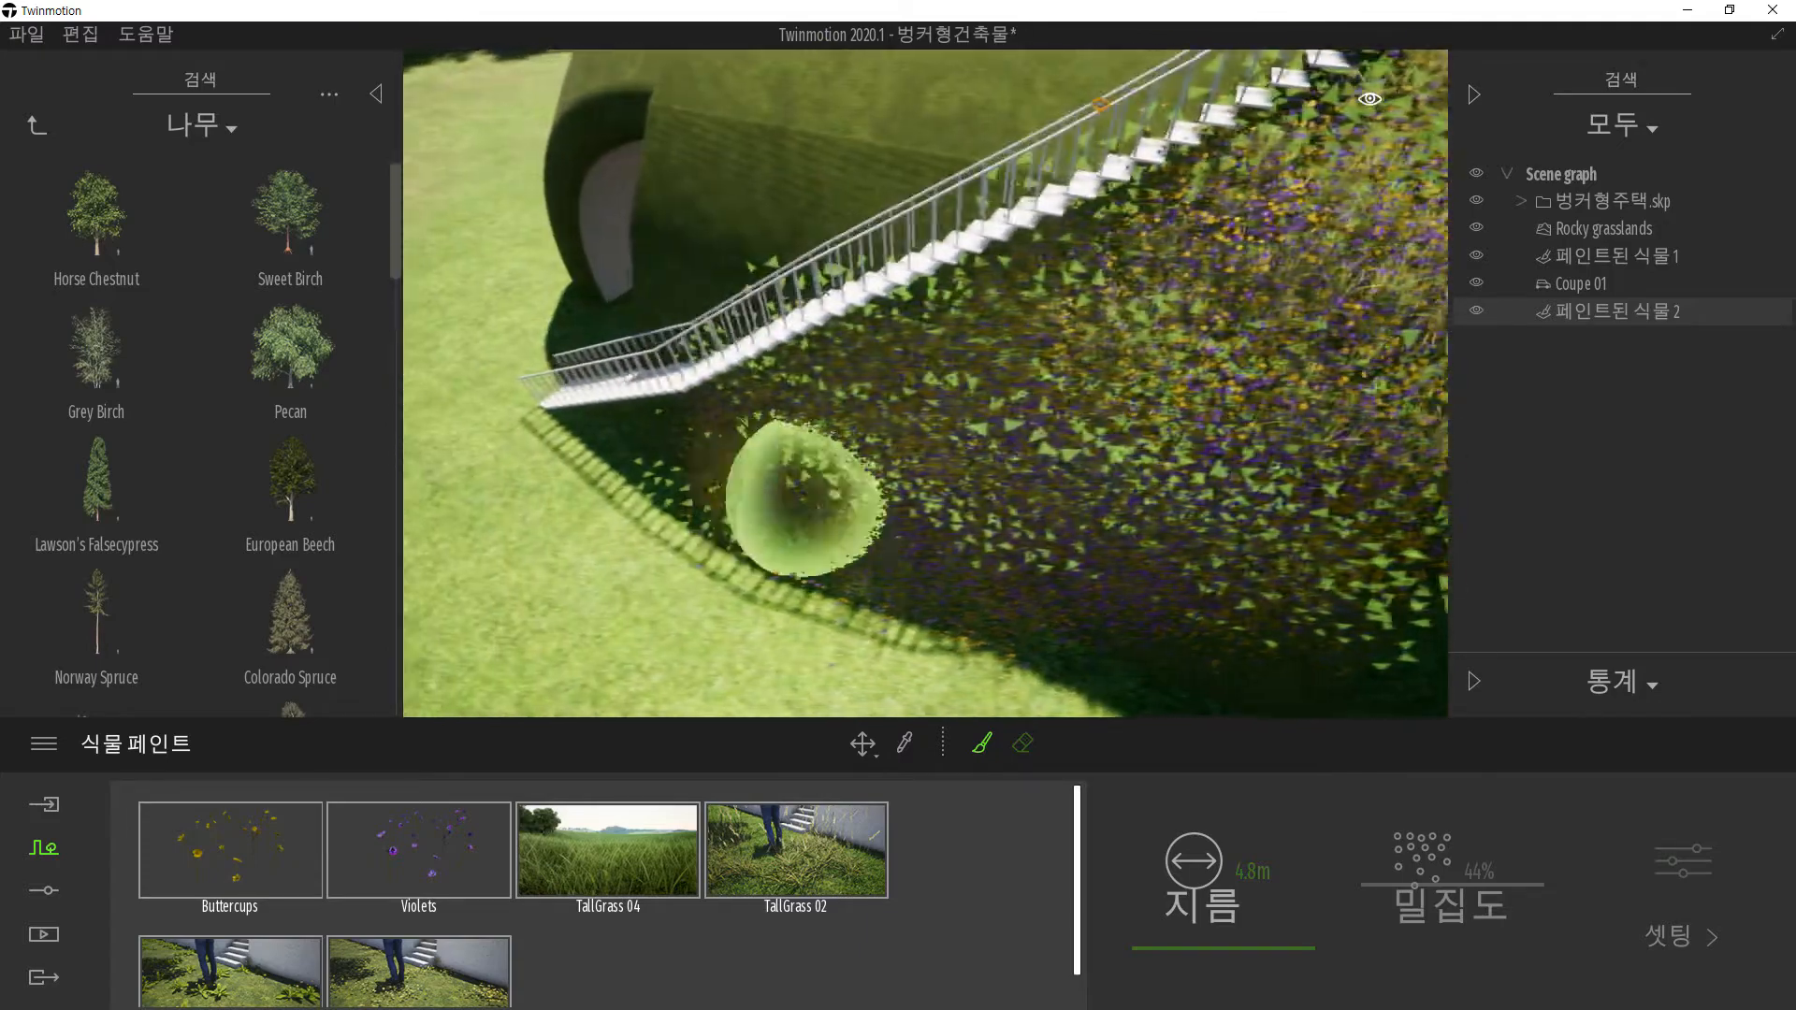
mouse_move(807, 496)
right_mouse_down()
mouse_move(817, 484)
mouse_move(784, 487)
mouse_move(828, 456)
mouse_move(791, 384)
right_mouse_up()
key("a")
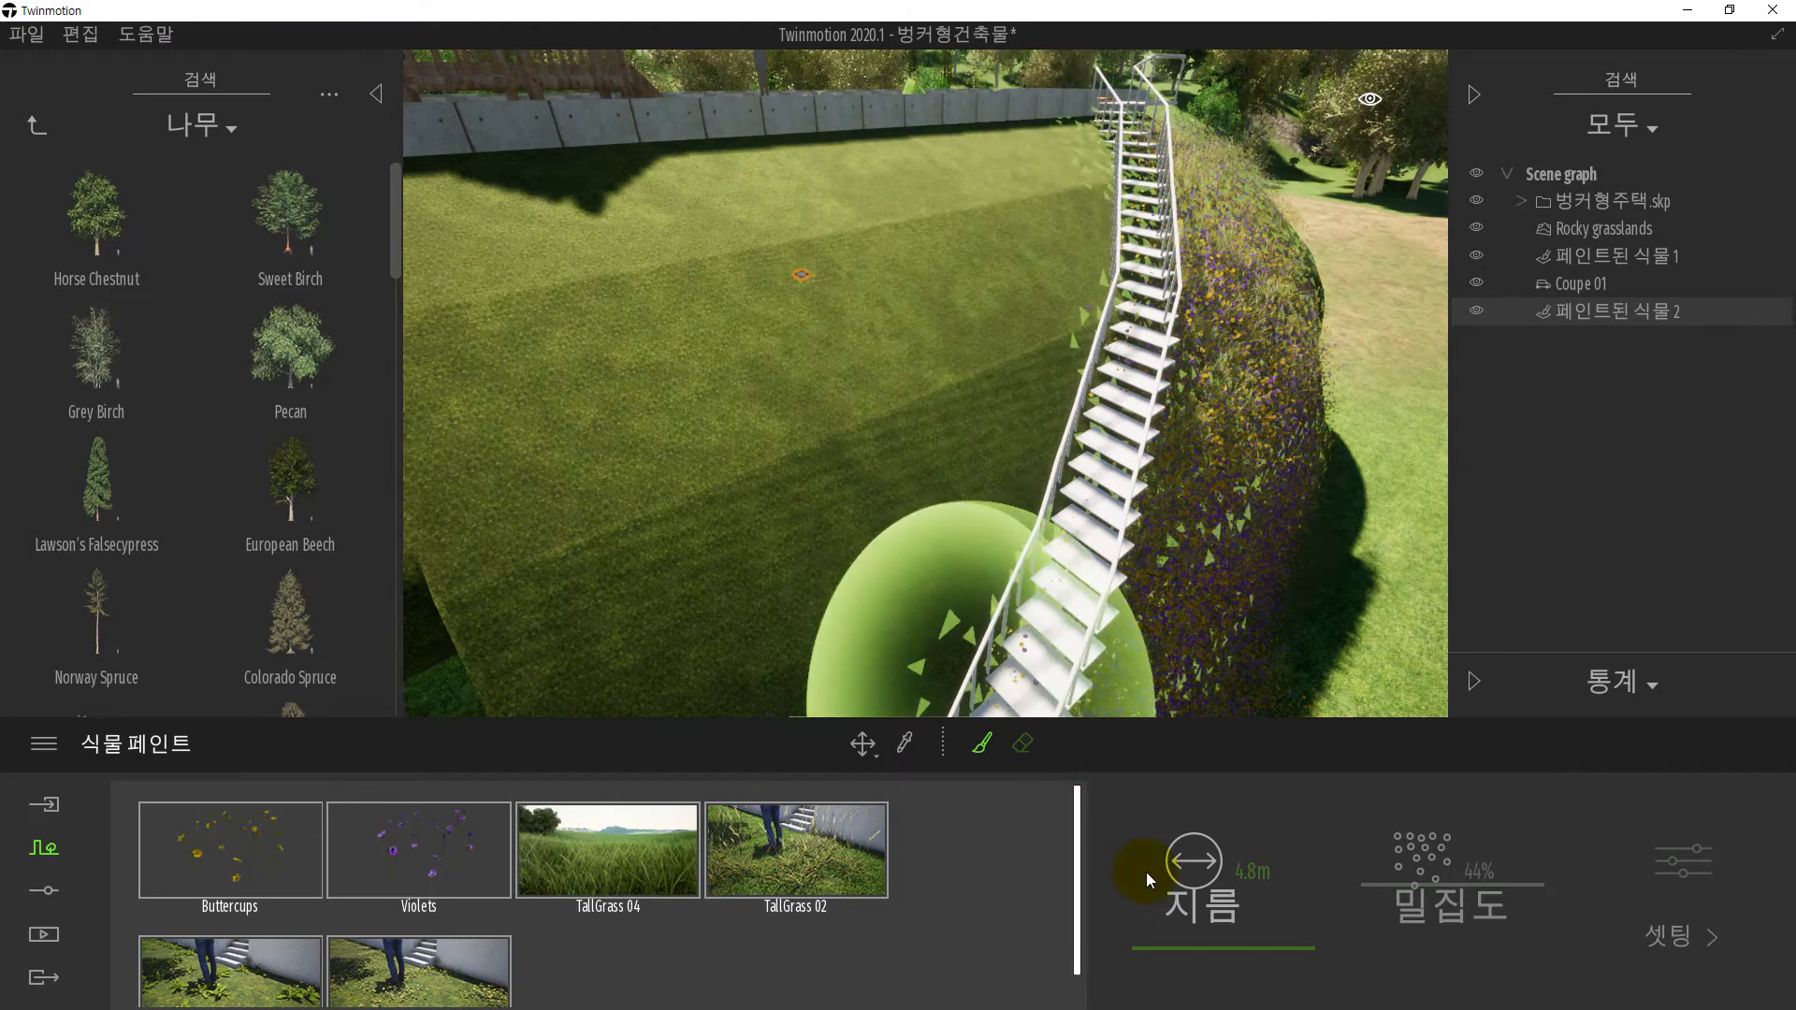
left_click_drag(1162, 949, 1162, 950)
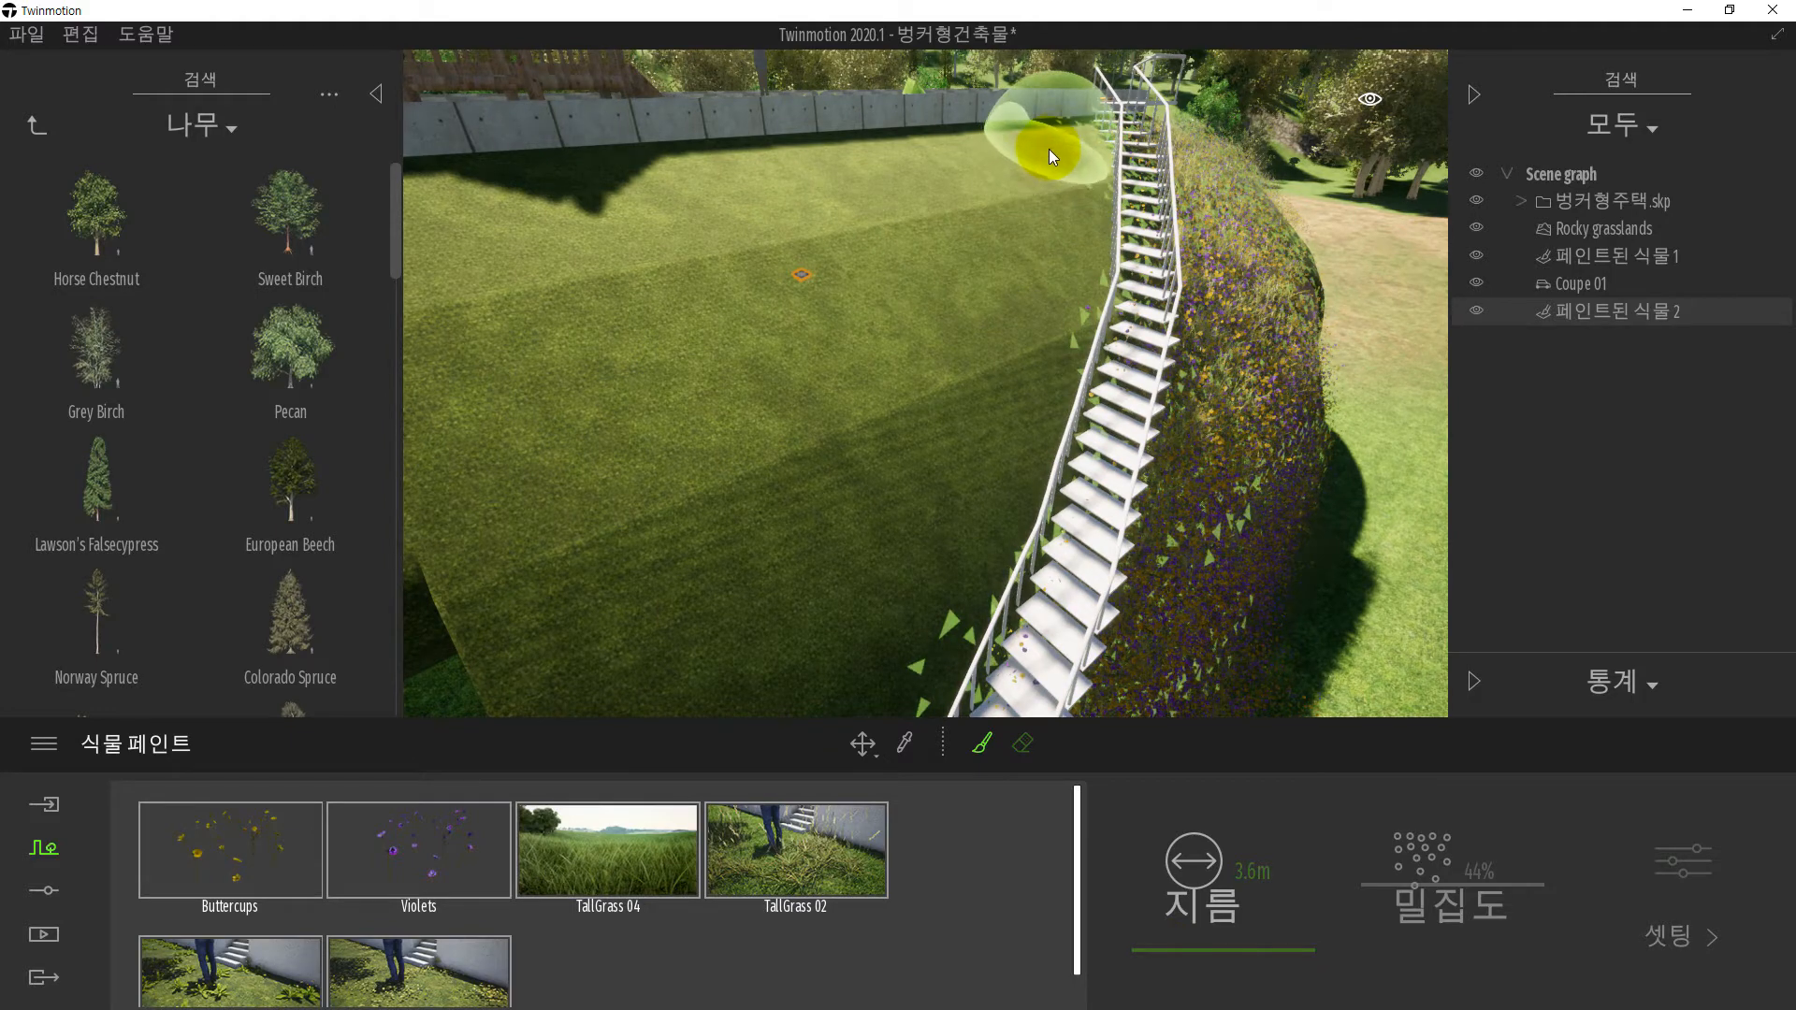
mouse_move(1048, 149)
left_mouse_down()
mouse_move(1003, 170)
mouse_move(872, 170)
mouse_move(984, 172)
mouse_move(1017, 276)
mouse_move(1013, 232)
mouse_move(934, 451)
mouse_move(708, 278)
mouse_move(596, 236)
mouse_move(643, 215)
mouse_move(653, 545)
mouse_move(799, 408)
left_mouse_up()
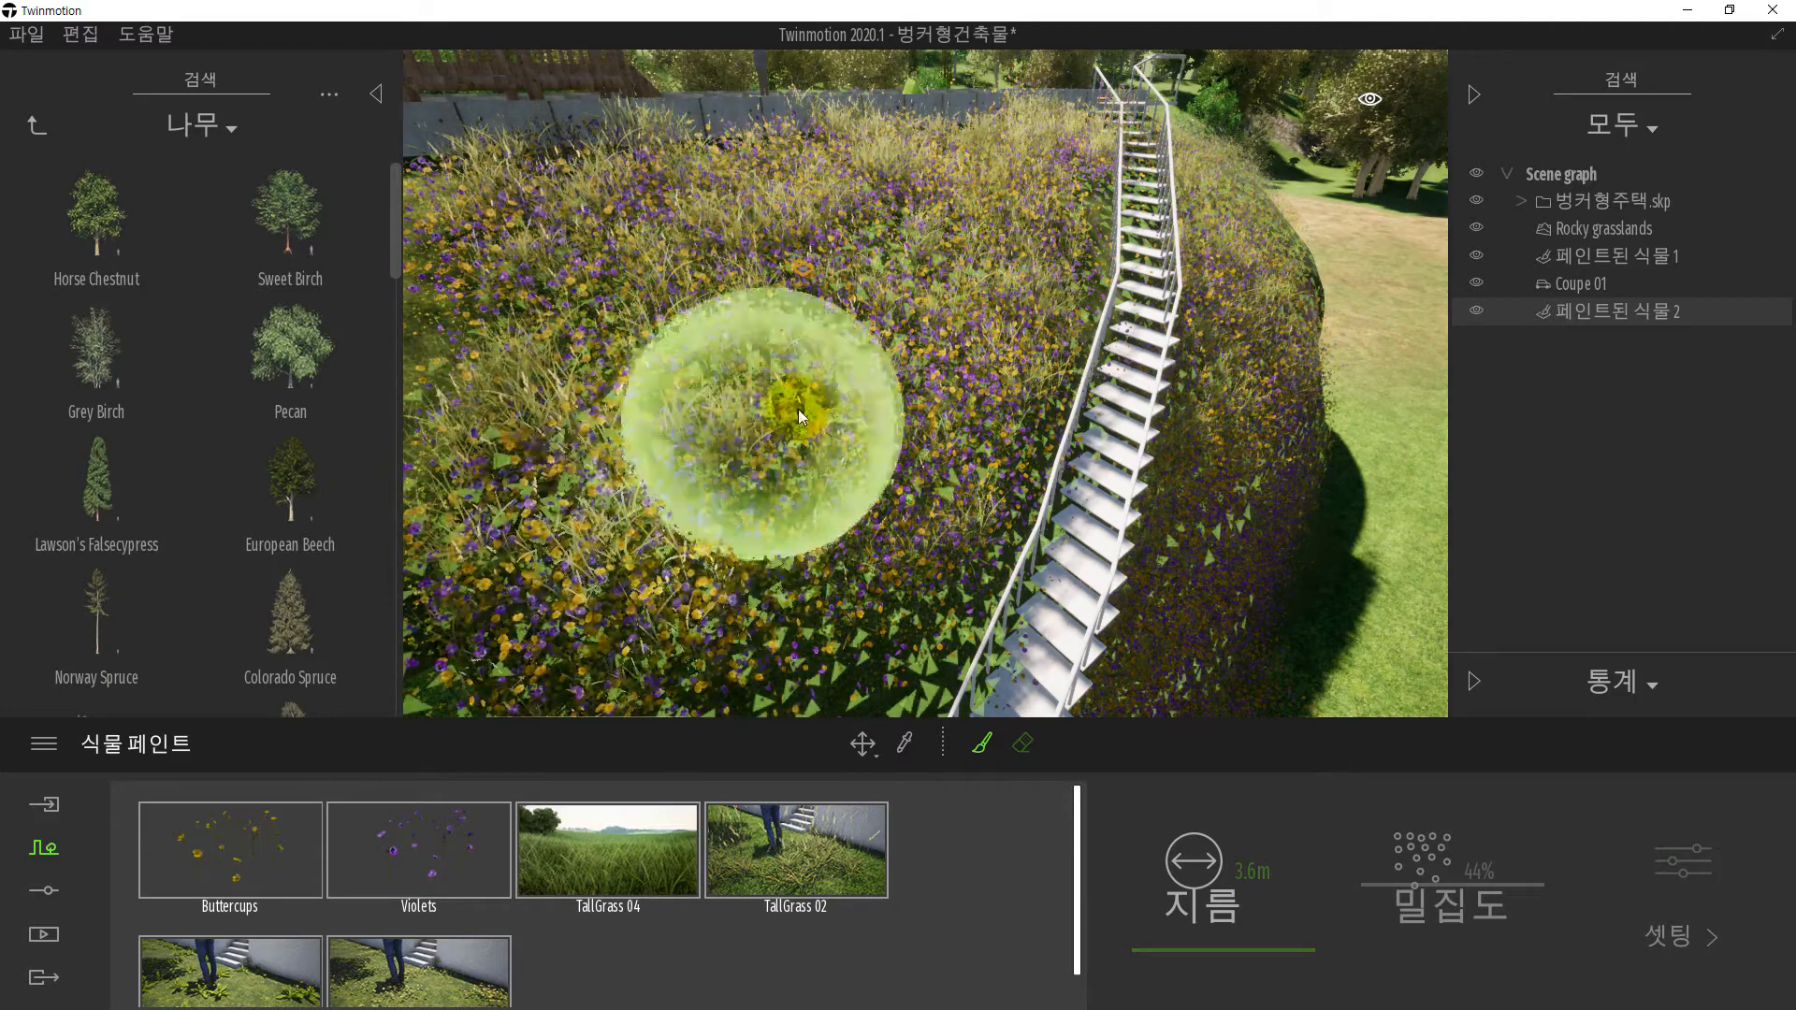
- Fill the bare areas below the gazebo and above the arched opening with the flower and grass mix
scroll(818, 428, "down", 5)
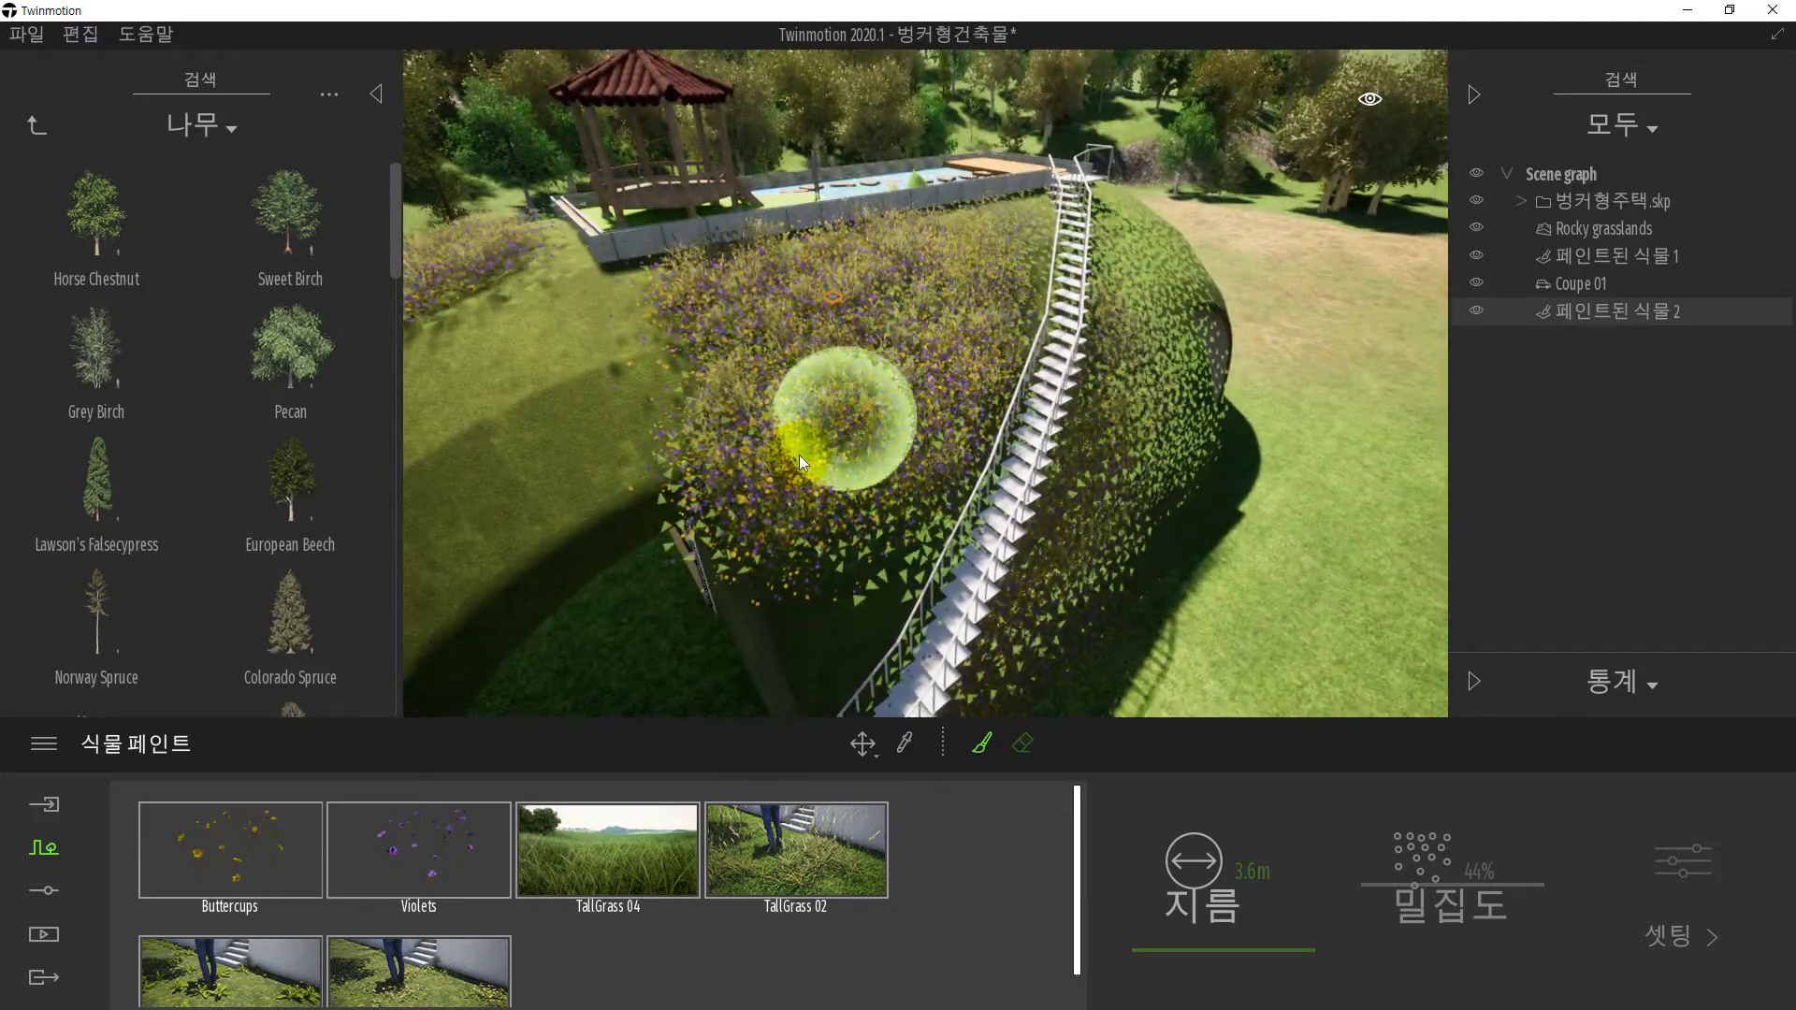
right_click_drag(769, 470, 806, 431)
mouse_move(627, 363)
left_mouse_down()
mouse_move(519, 346)
mouse_move(554, 464)
mouse_move(653, 492)
mouse_move(642, 471)
left_mouse_up()
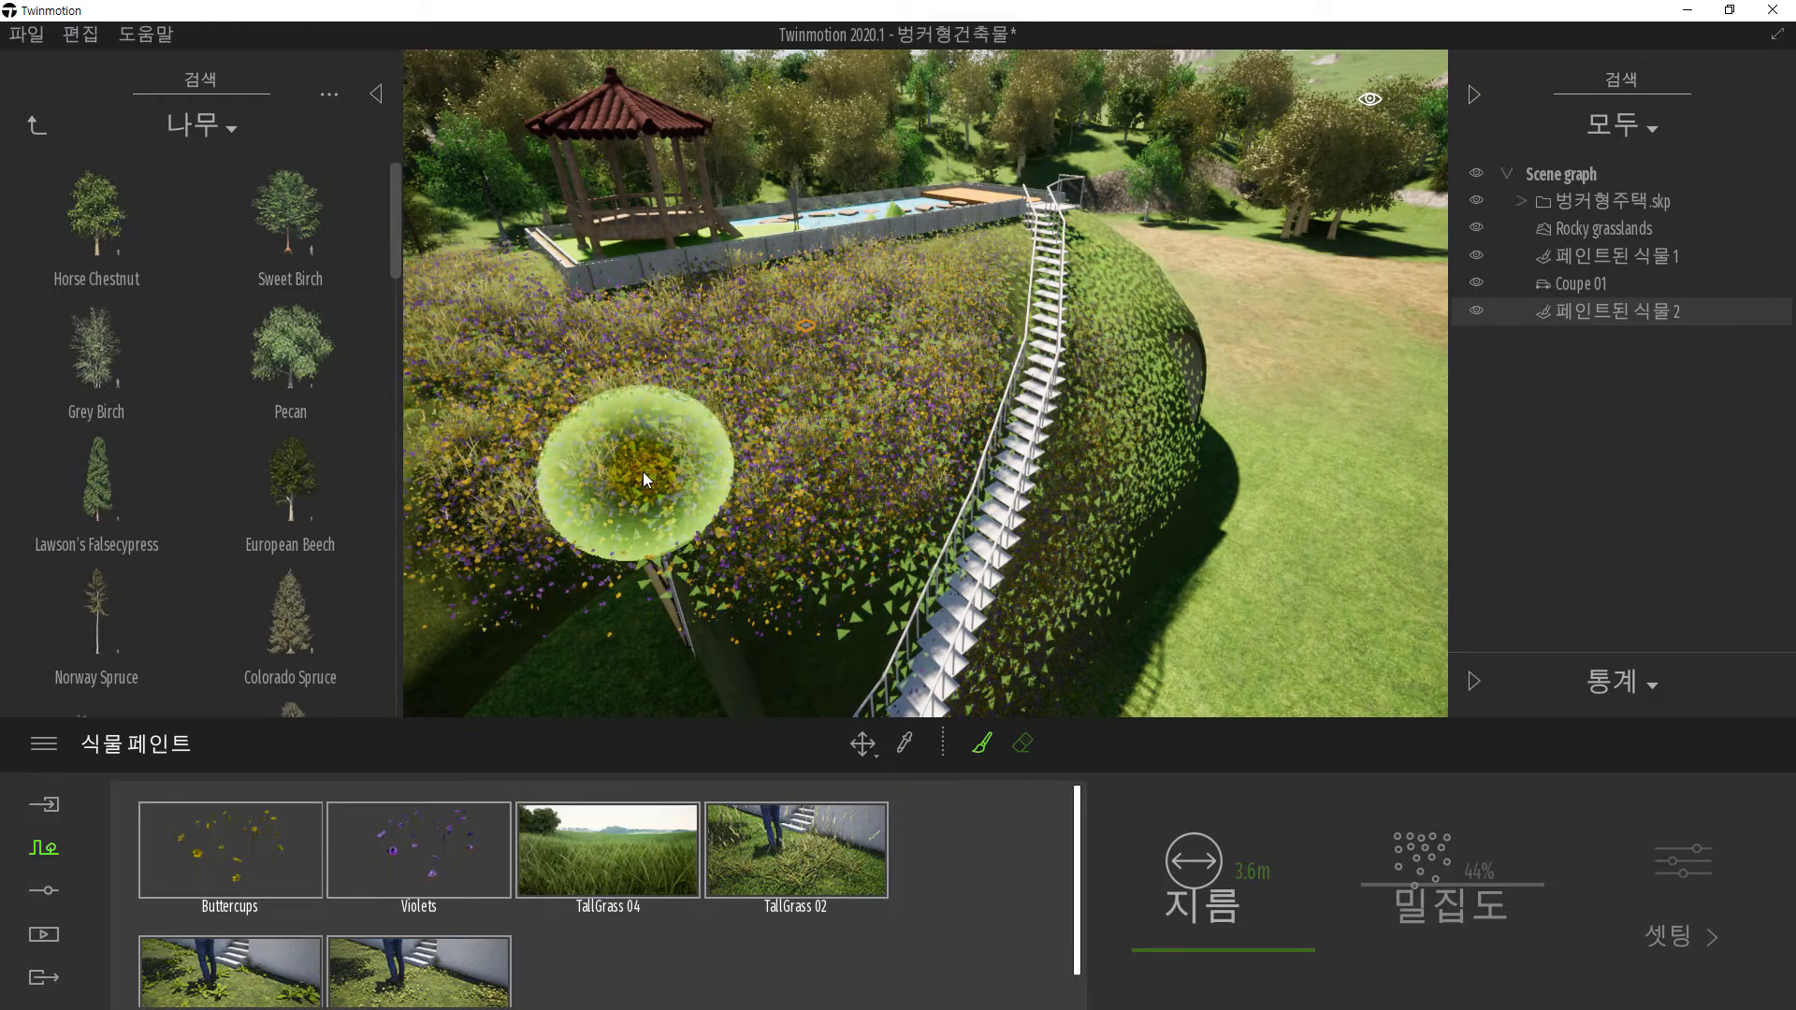
mouse_move(642, 472)
right_mouse_down()
mouse_move(705, 451)
mouse_move(822, 463)
right_mouse_up()
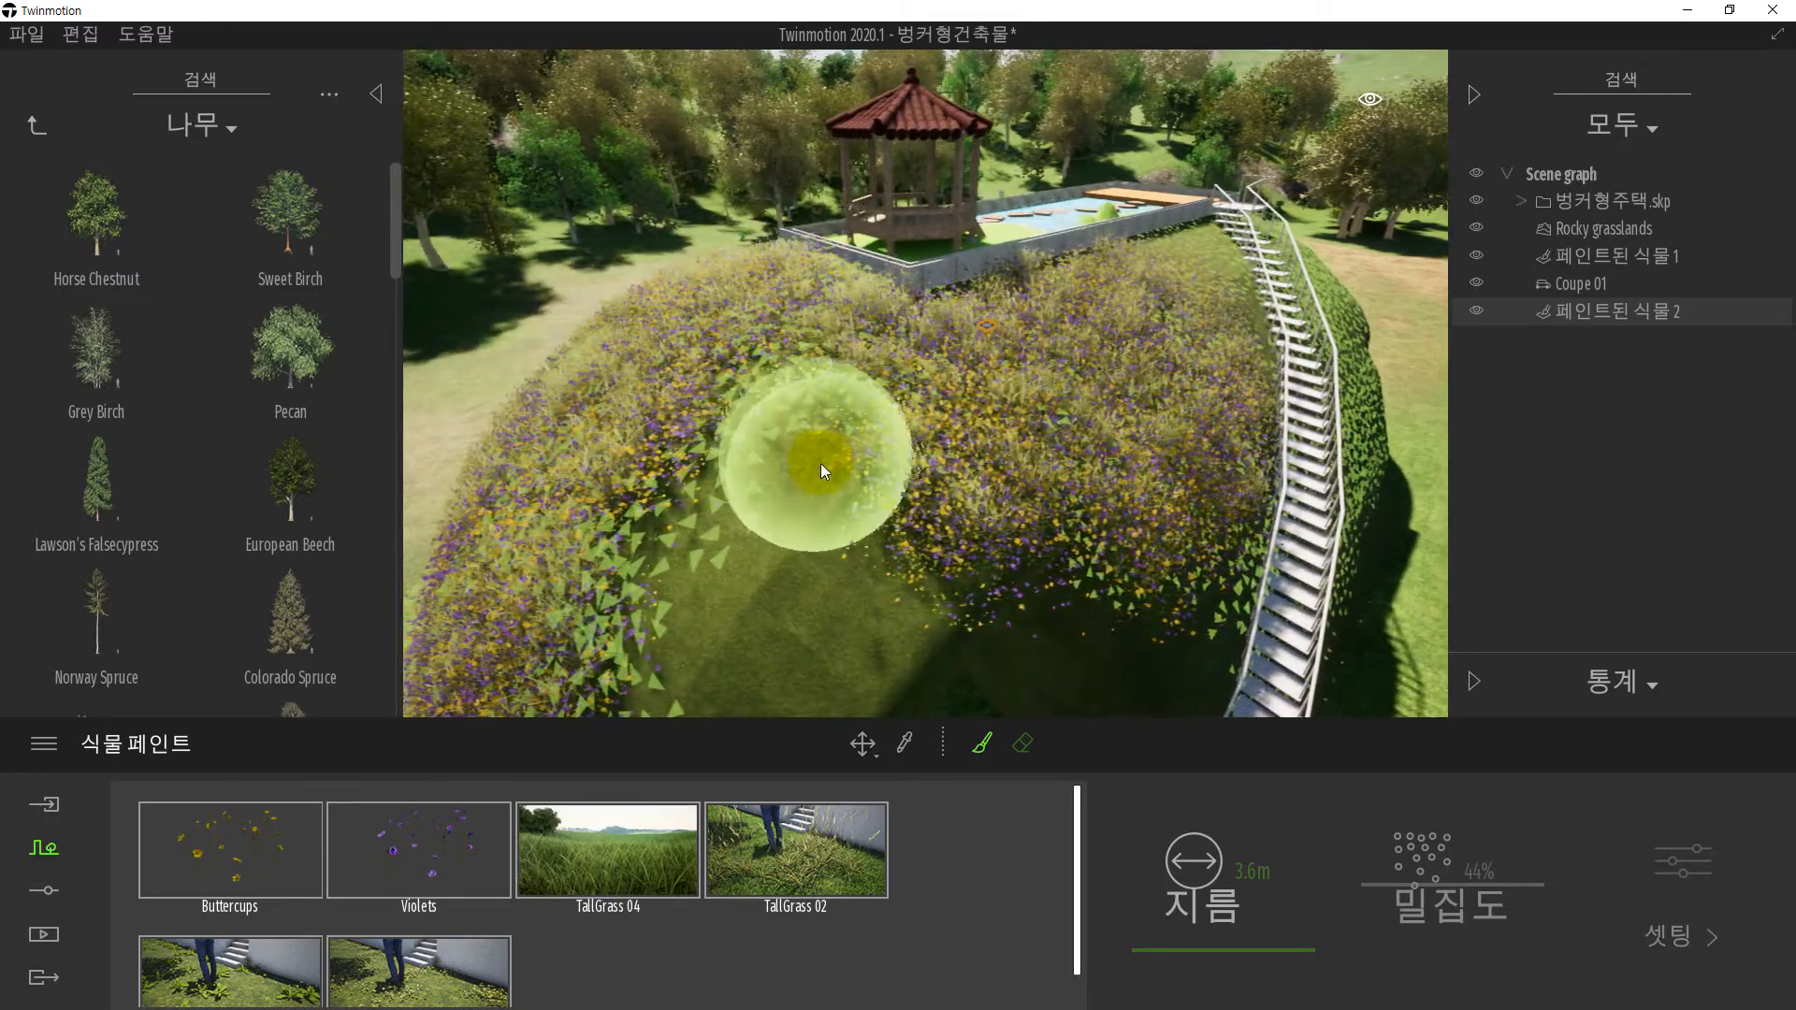
mouse_move(821, 463)
left_mouse_down()
mouse_move(722, 561)
mouse_move(855, 548)
left_mouse_up()
mouse_move(855, 548)
right_mouse_down()
mouse_move(822, 542)
mouse_move(962, 593)
right_mouse_up()
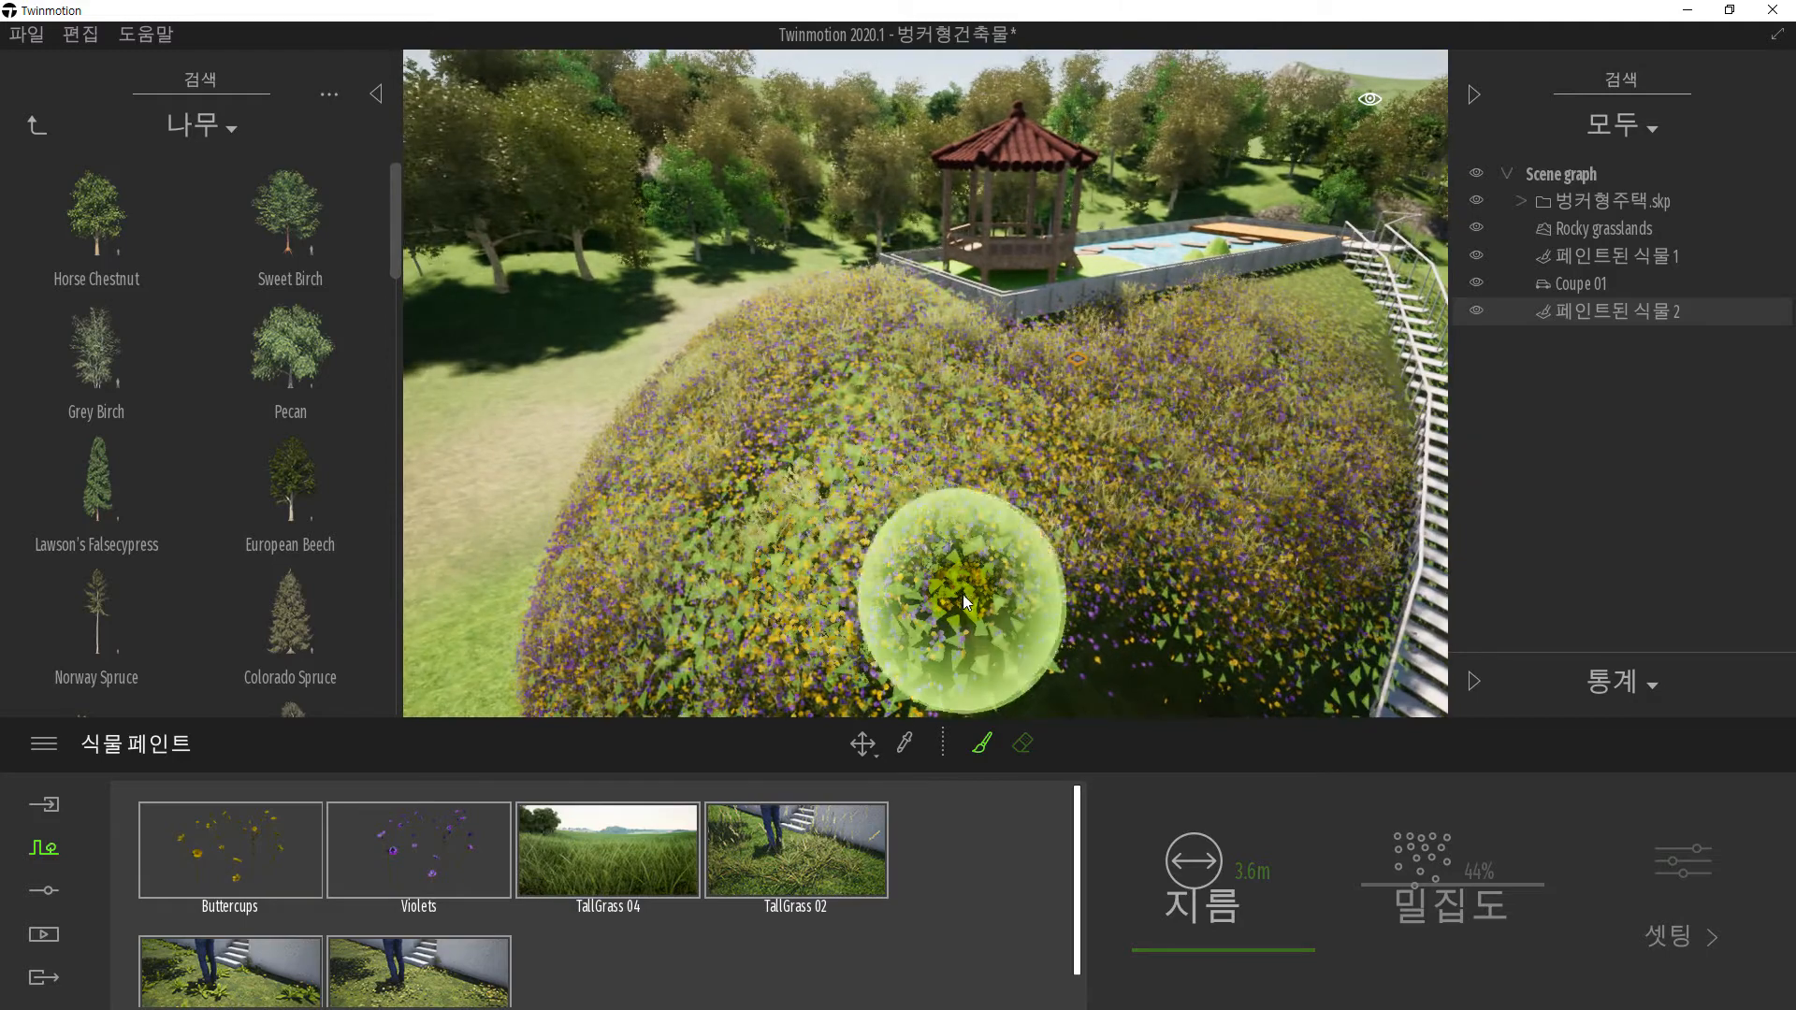
key("q")
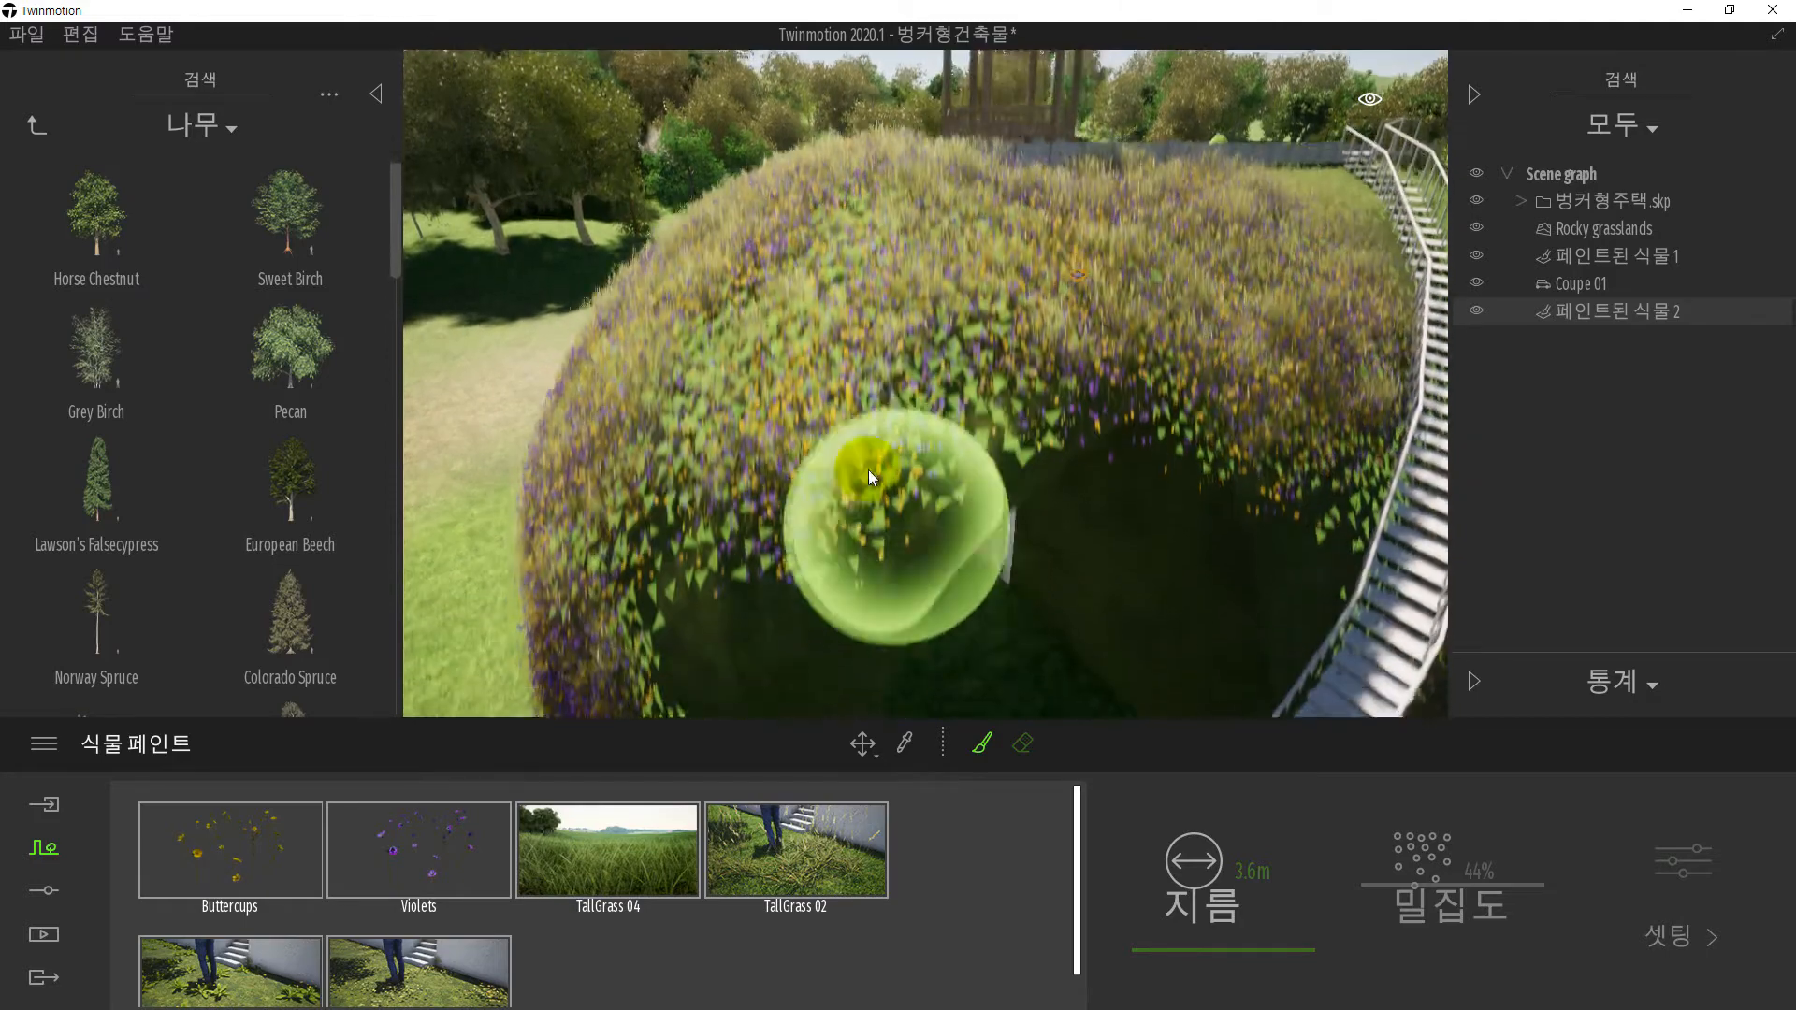
mouse_move(1042, 178)
left_mouse_down()
mouse_move(933, 238)
mouse_move(811, 352)
mouse_move(739, 502)
mouse_move(736, 570)
mouse_move(855, 460)
mouse_move(808, 418)
left_mouse_up()
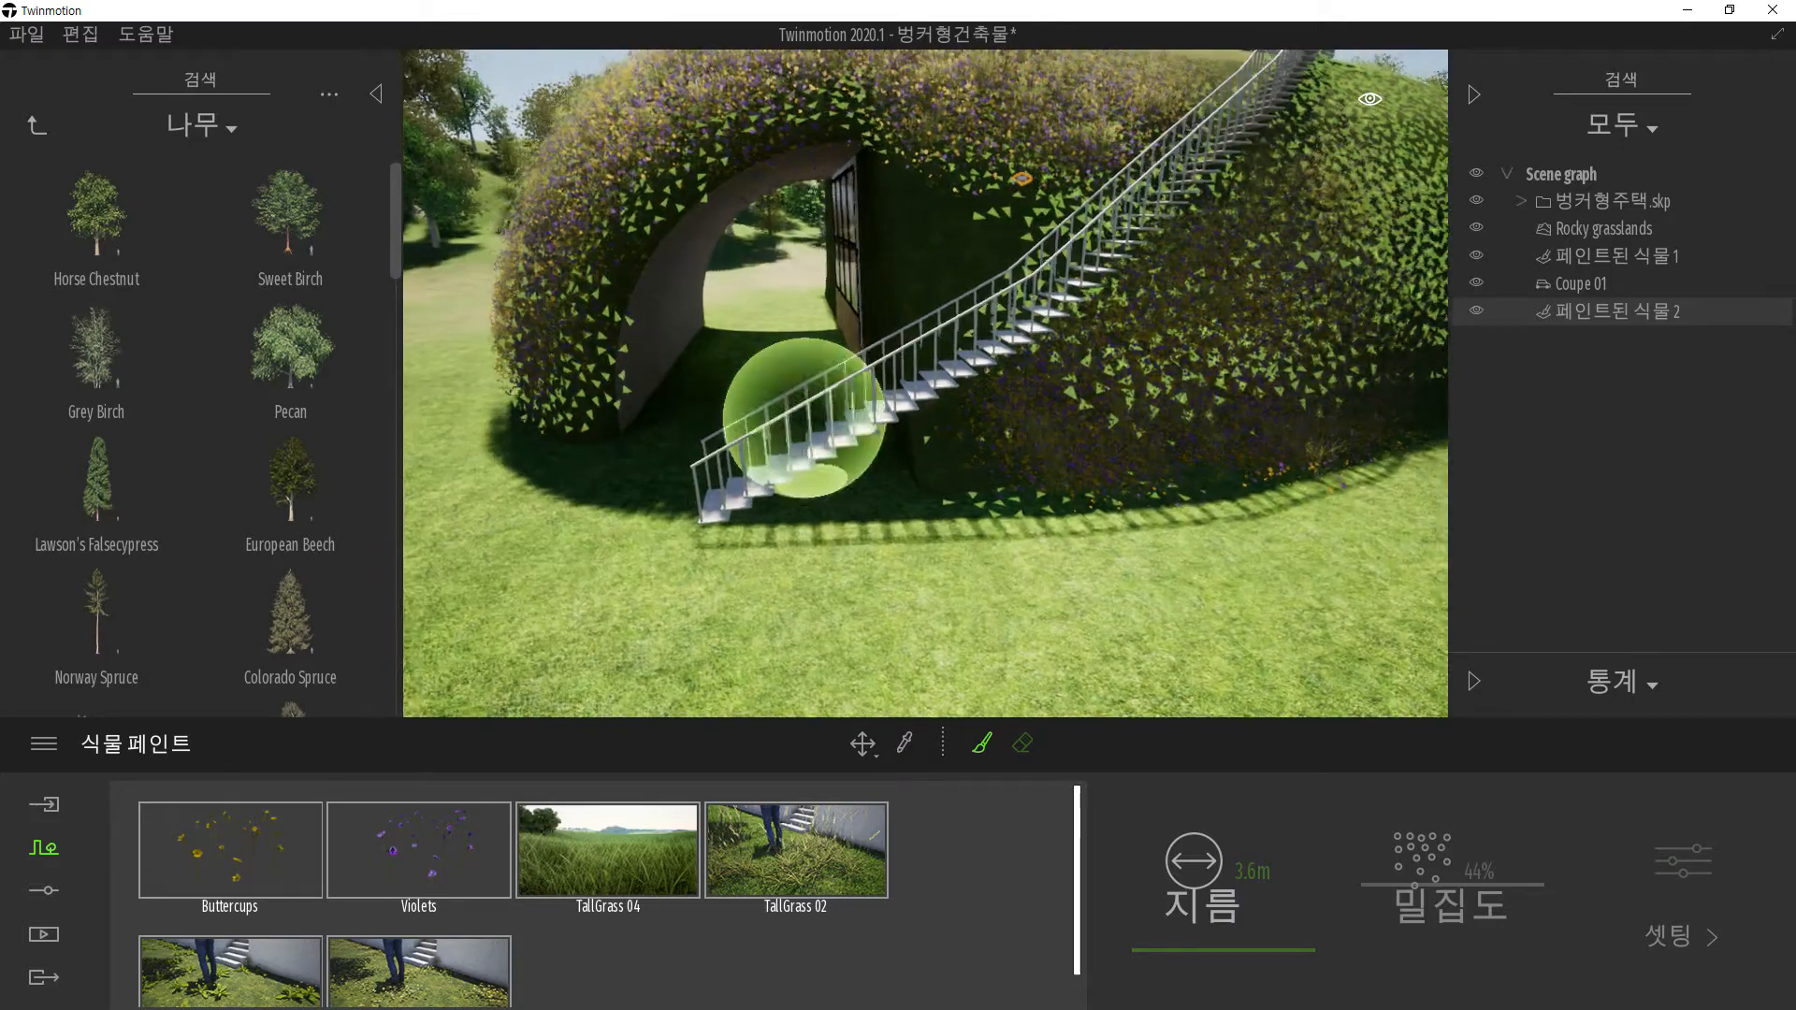
- Enlarge the brush diameter to 7.7 m and paint the mix onto the lawn beside the gazebo end of the mound
middle_click_drag(807, 418, 894, 586, "shift")
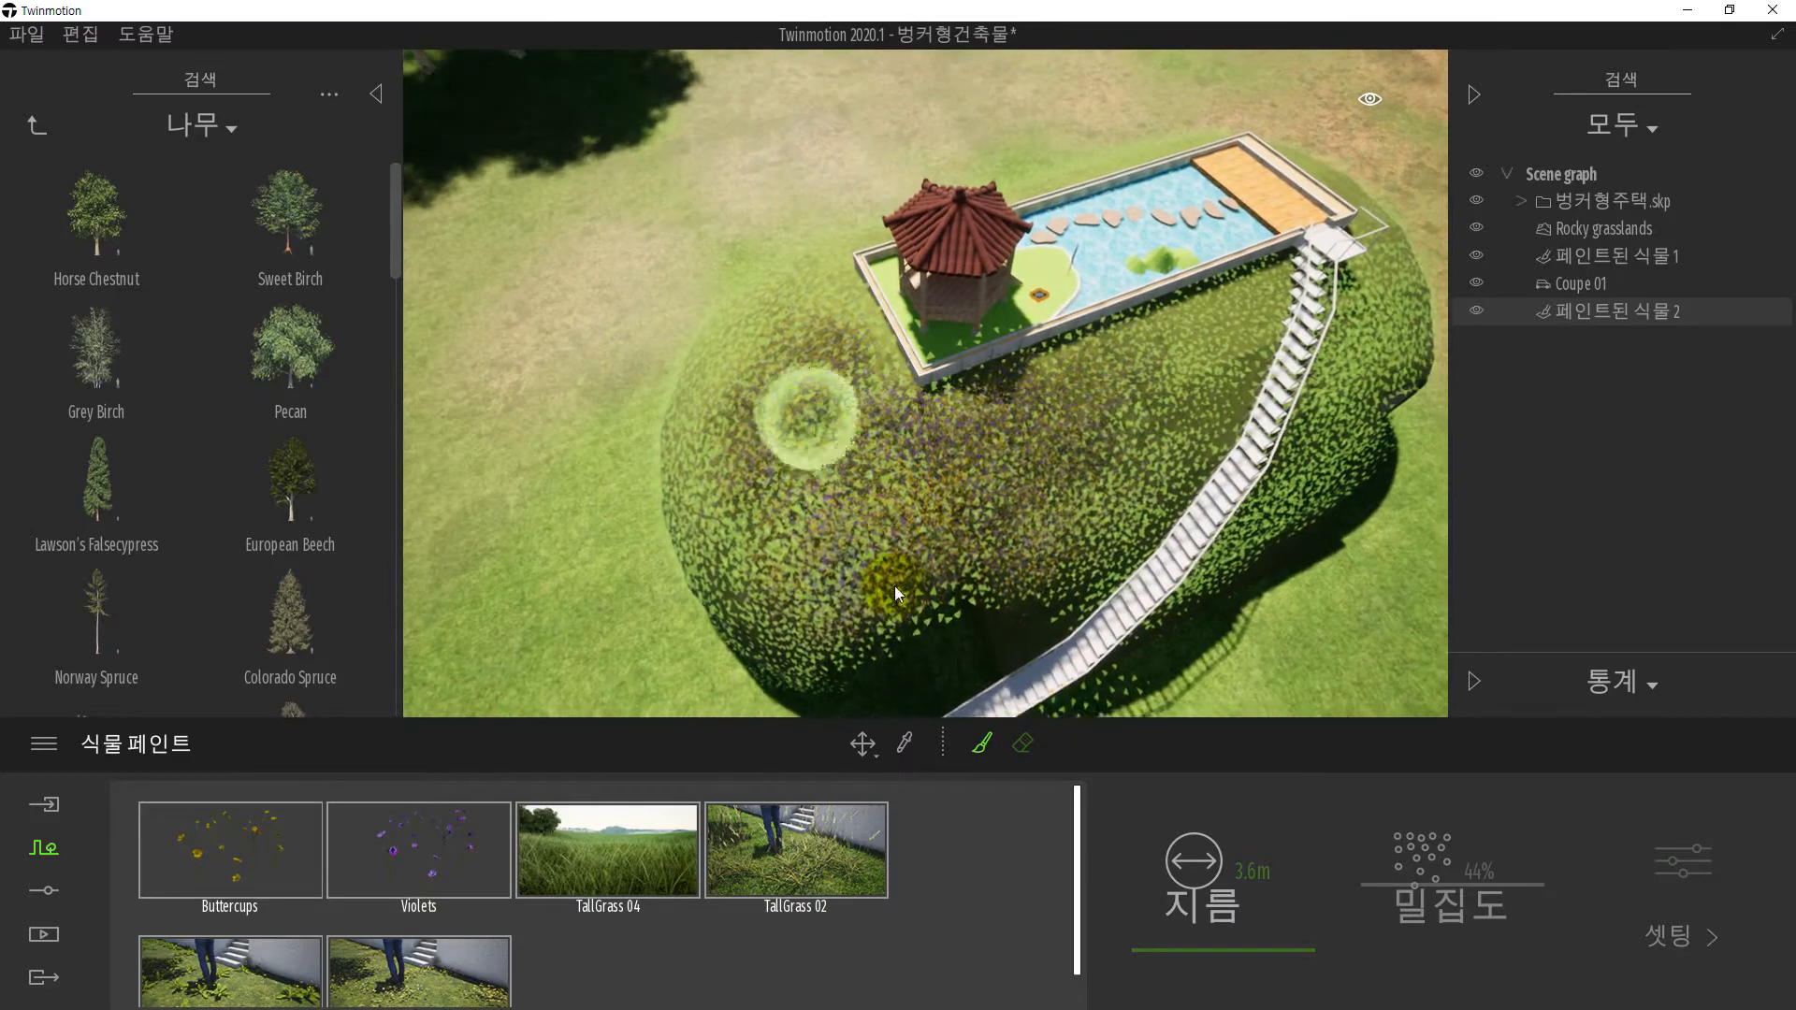
left_click(1191, 945)
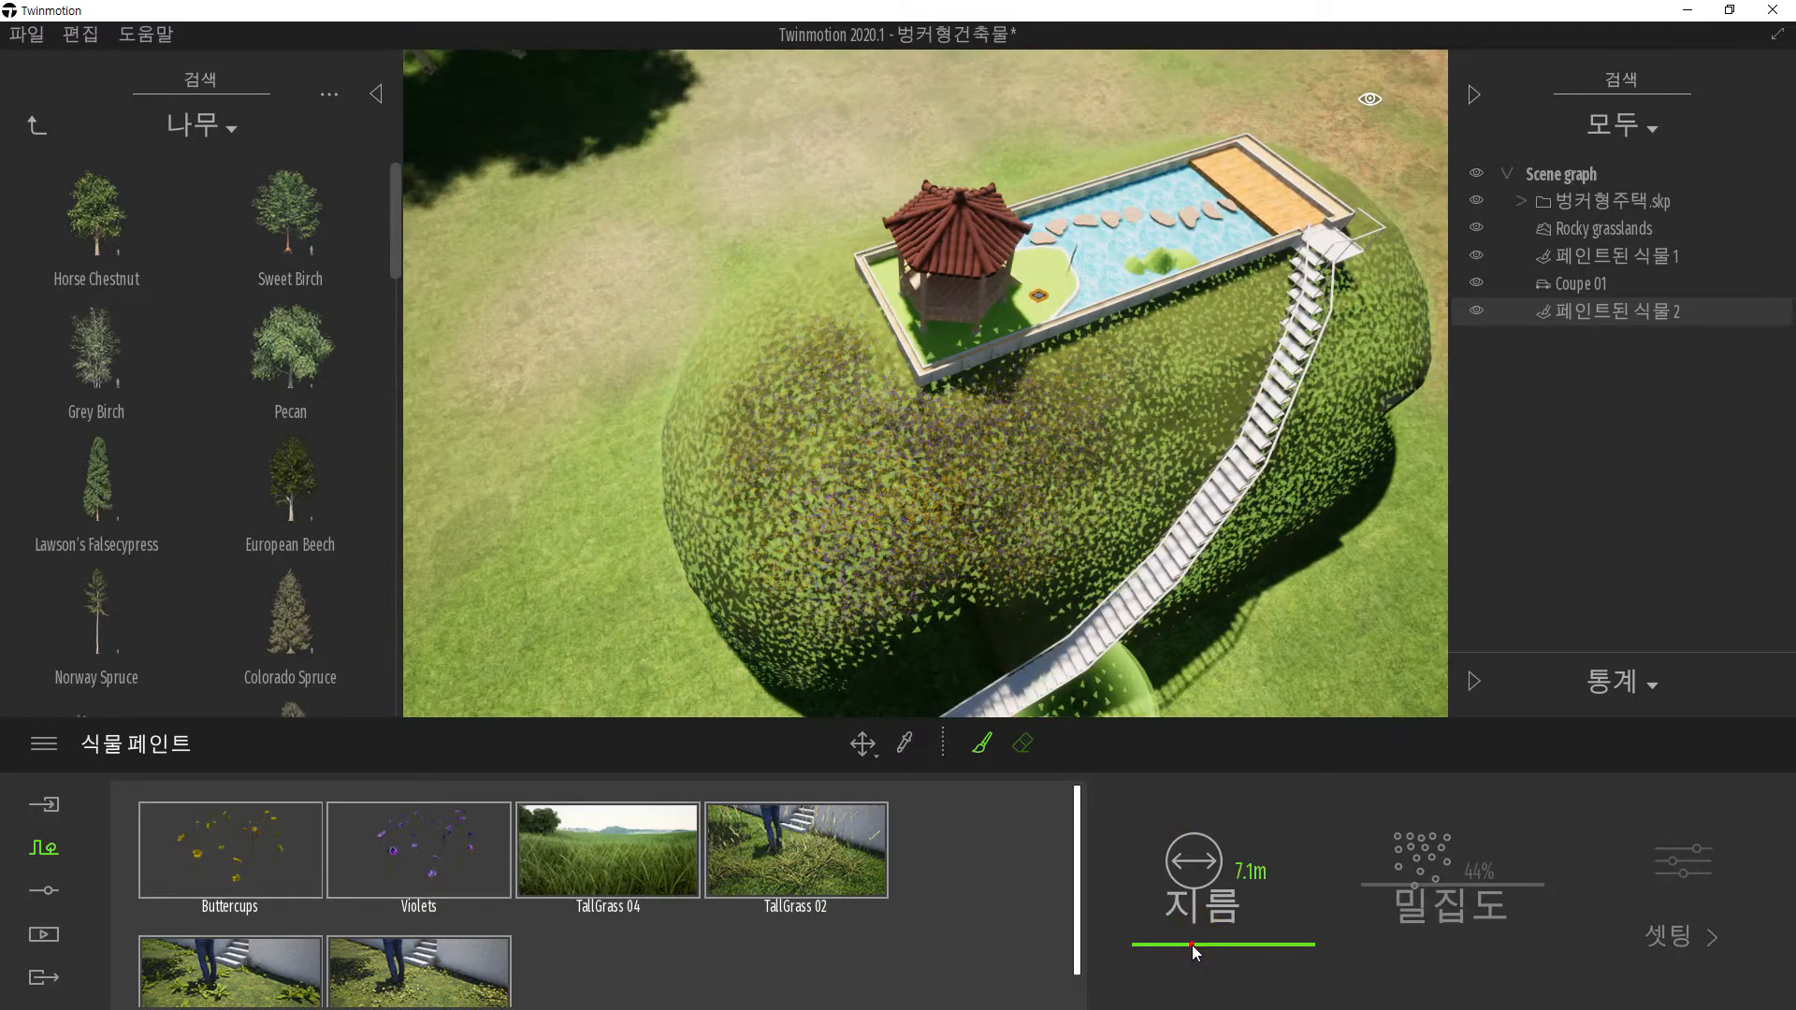
left_click(632, 402)
left_click(609, 381)
left_click(588, 446)
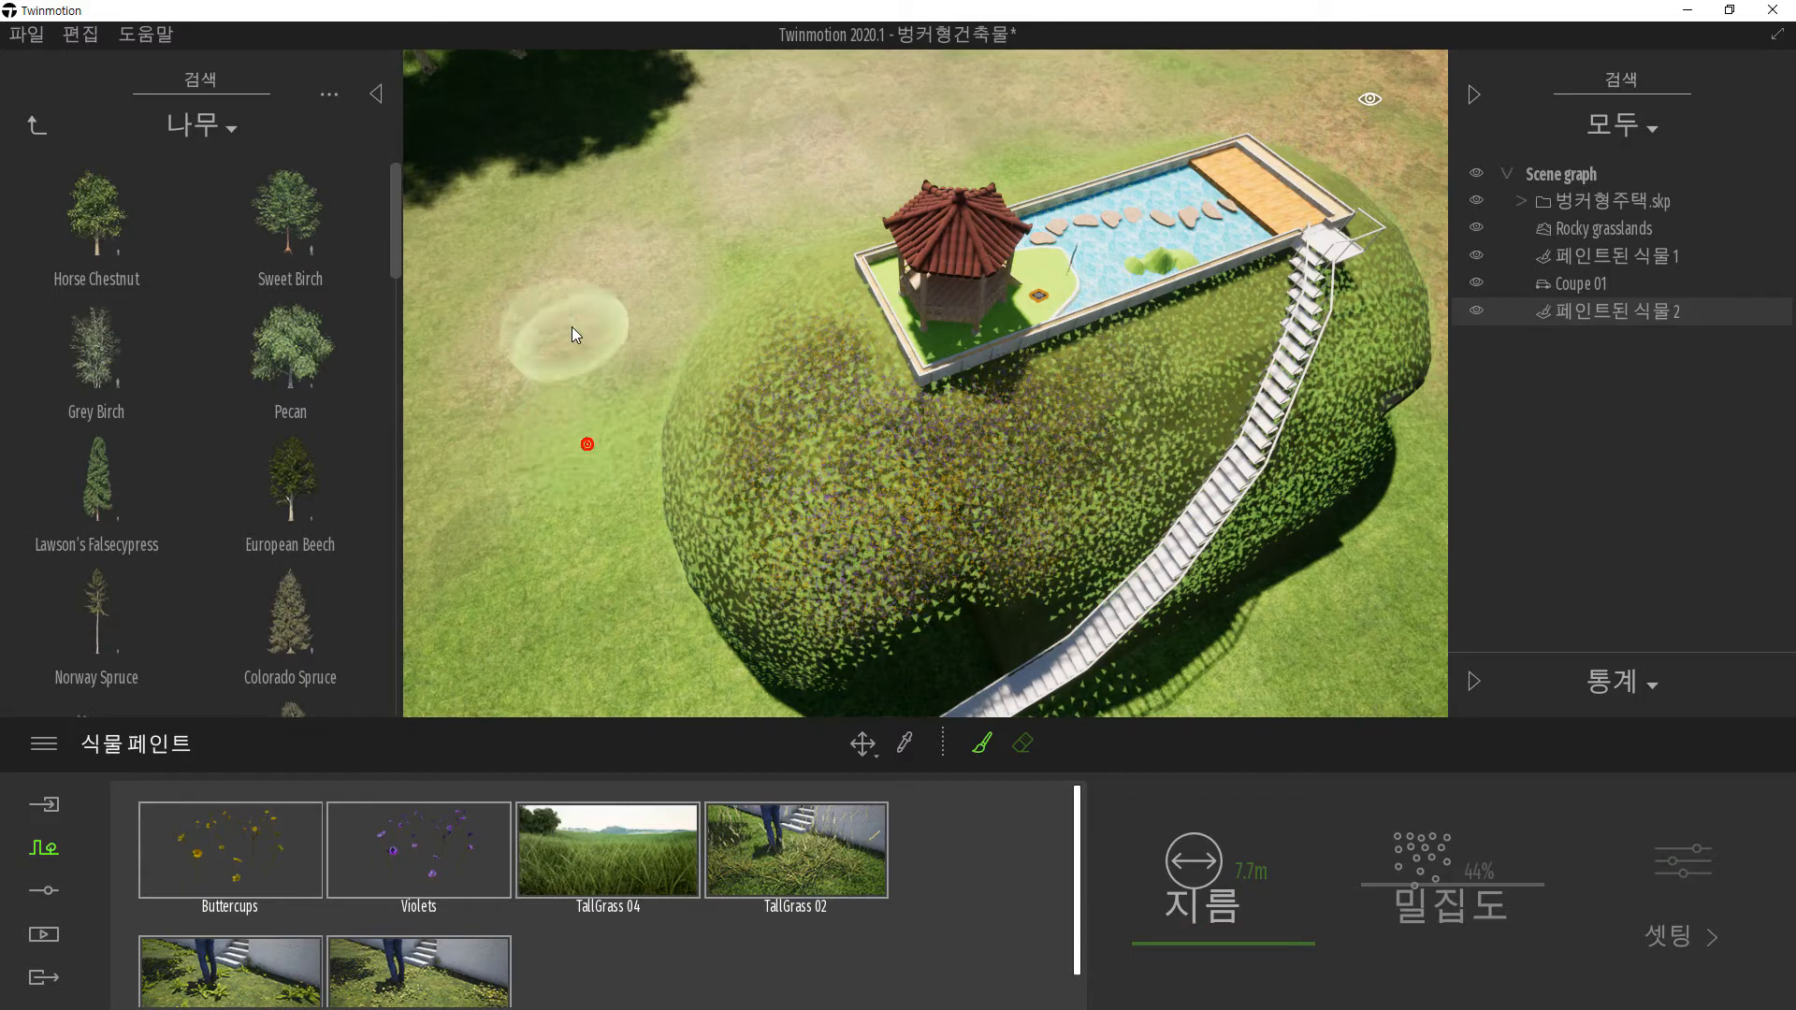
left_click(604, 630)
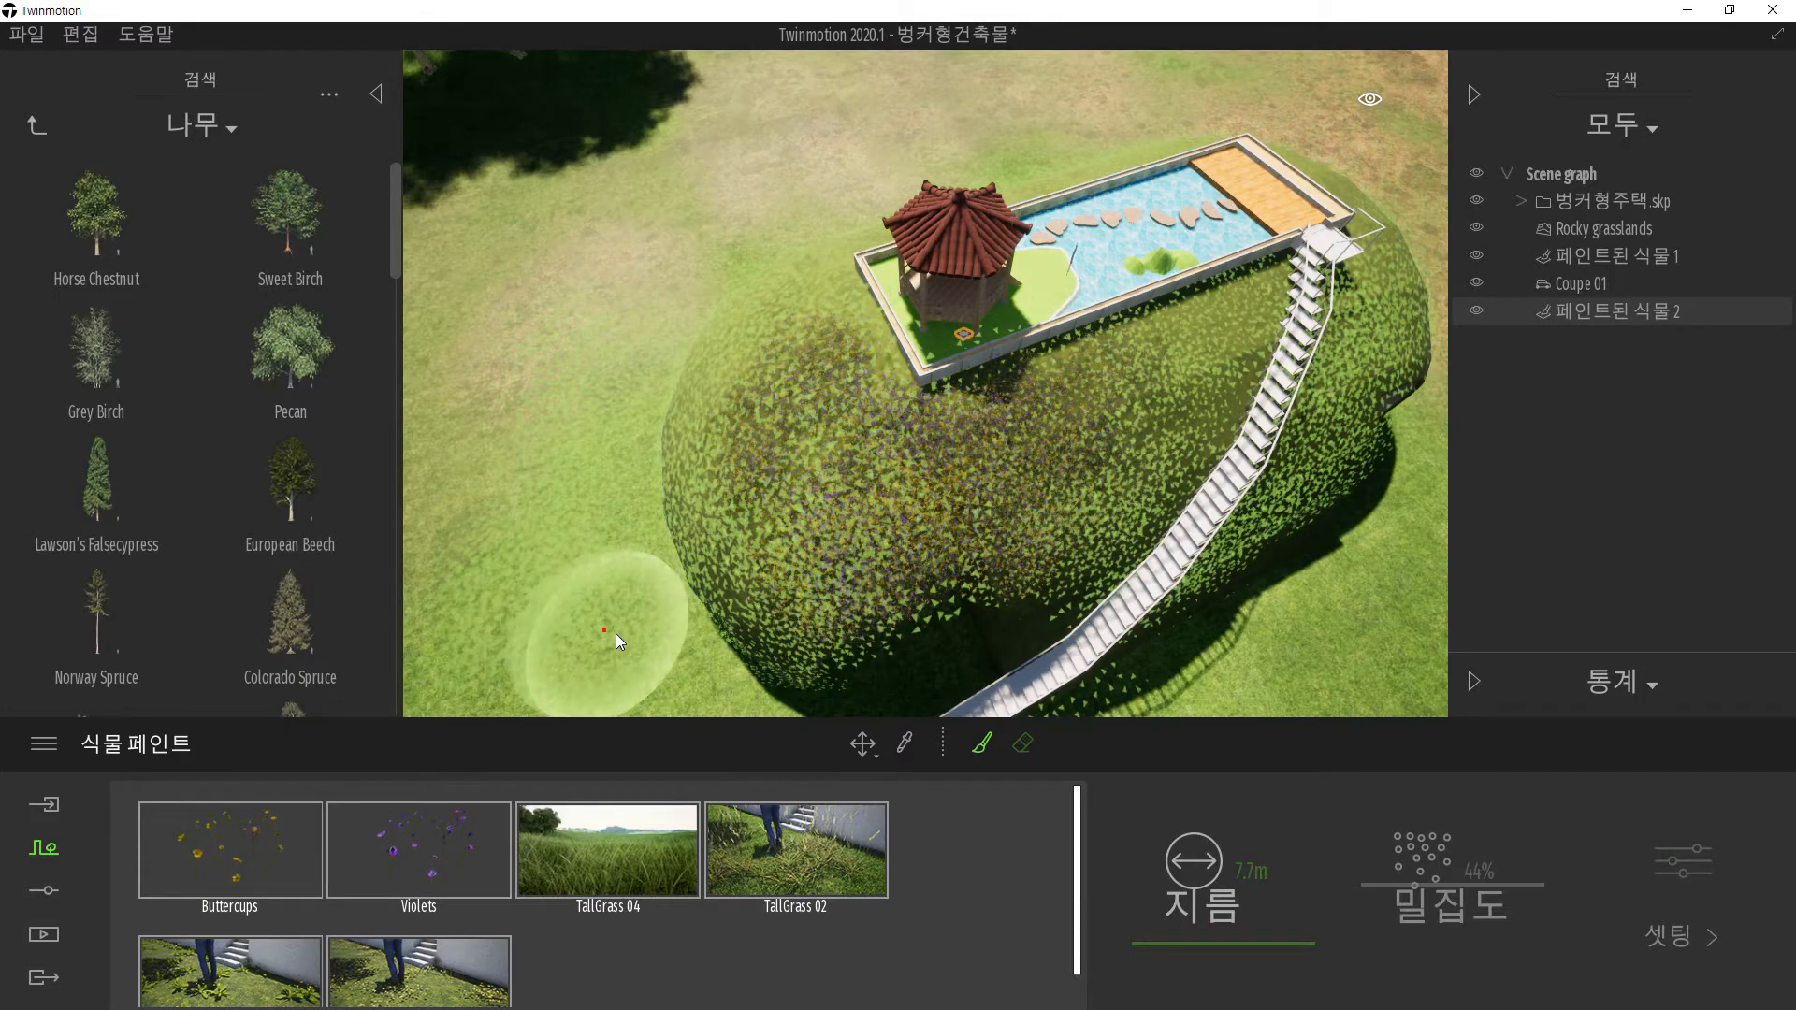
- Paint the flower and grass mix onto the lawn in front of the staircase foot
middle_click_drag(1014, 432, 897, 365, "shift")
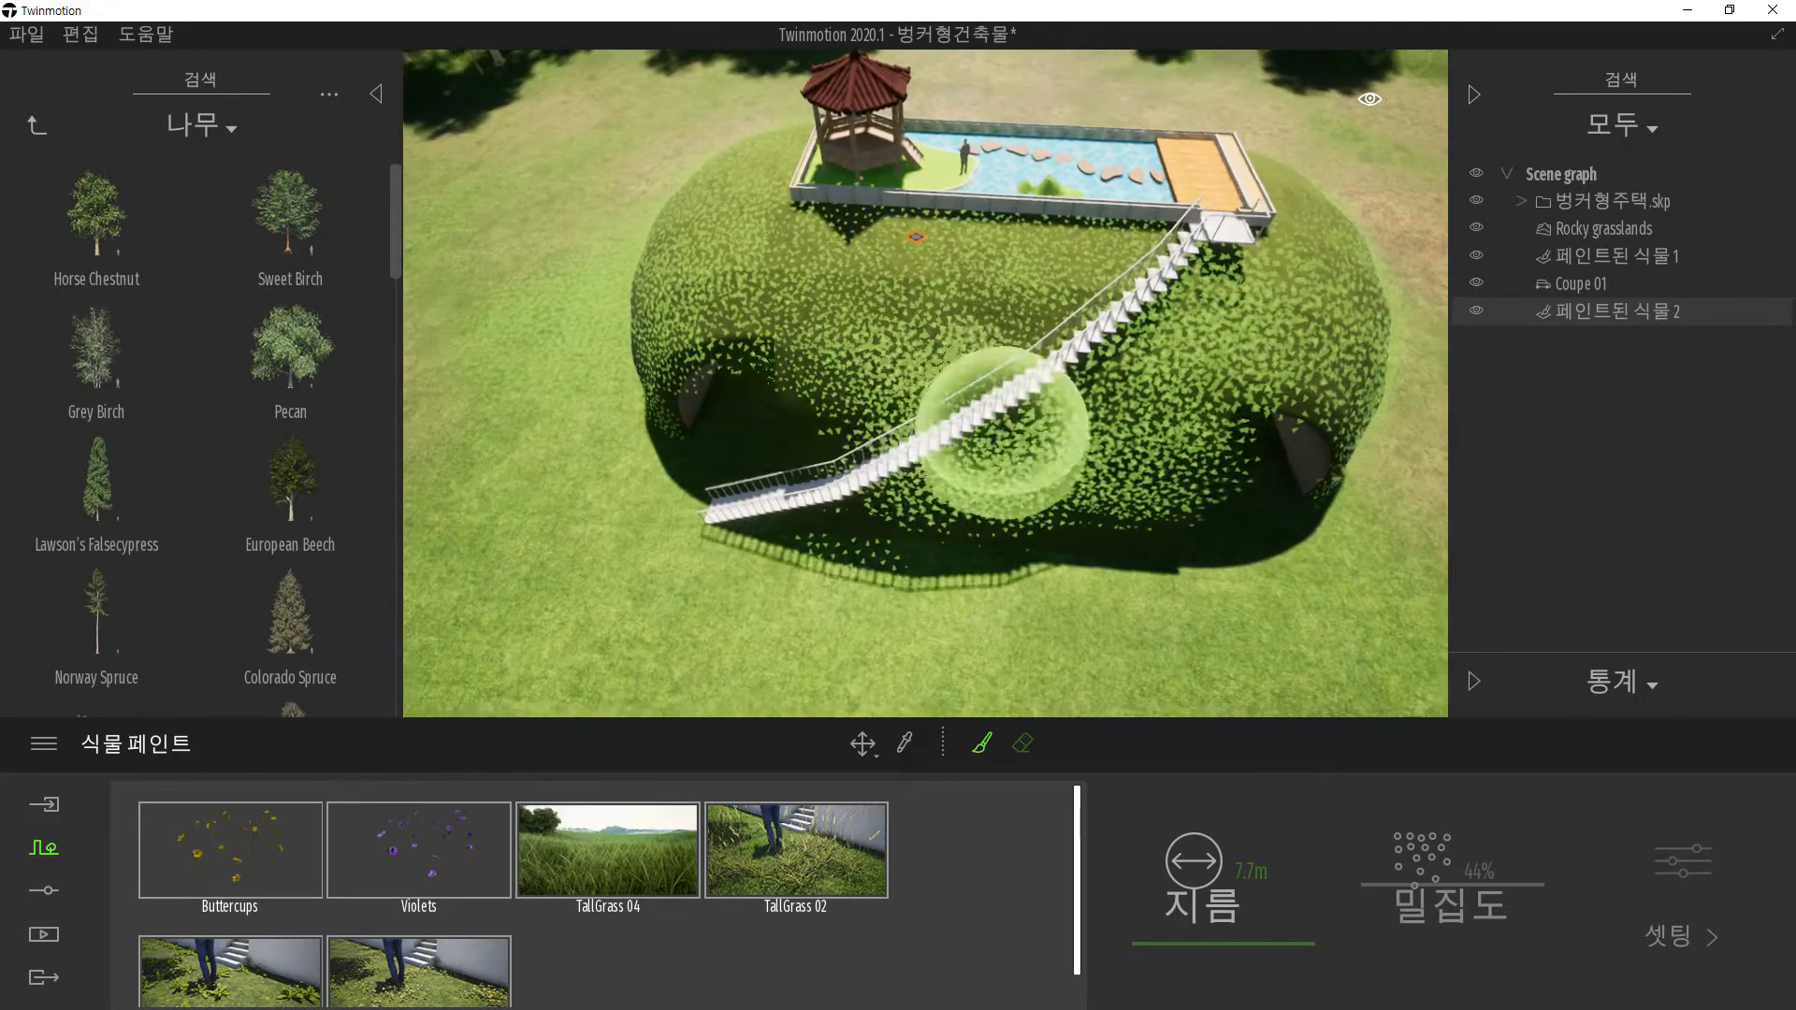
left_click(521, 407)
left_click(627, 617)
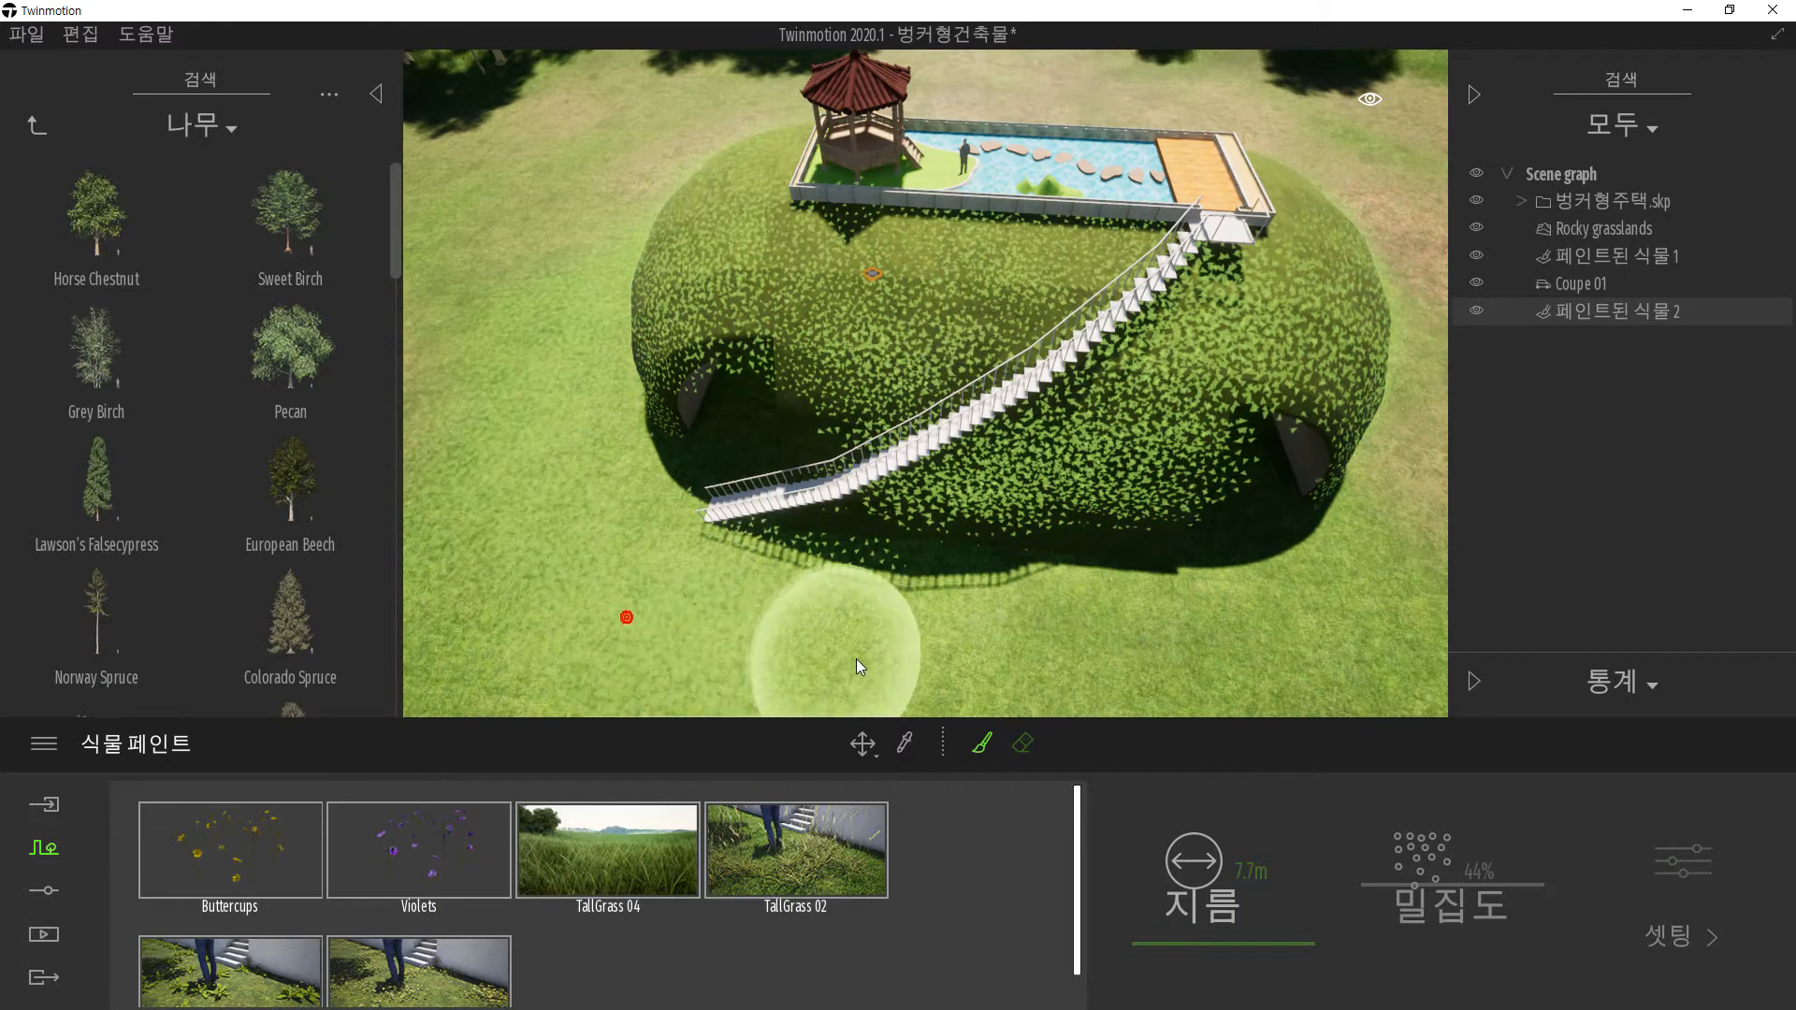
left_click(890, 662)
- Inspect the mound and the surrounding lawn from the far end and around the staircase side
middle_click_drag(1257, 511, 1048, 496, "shift")
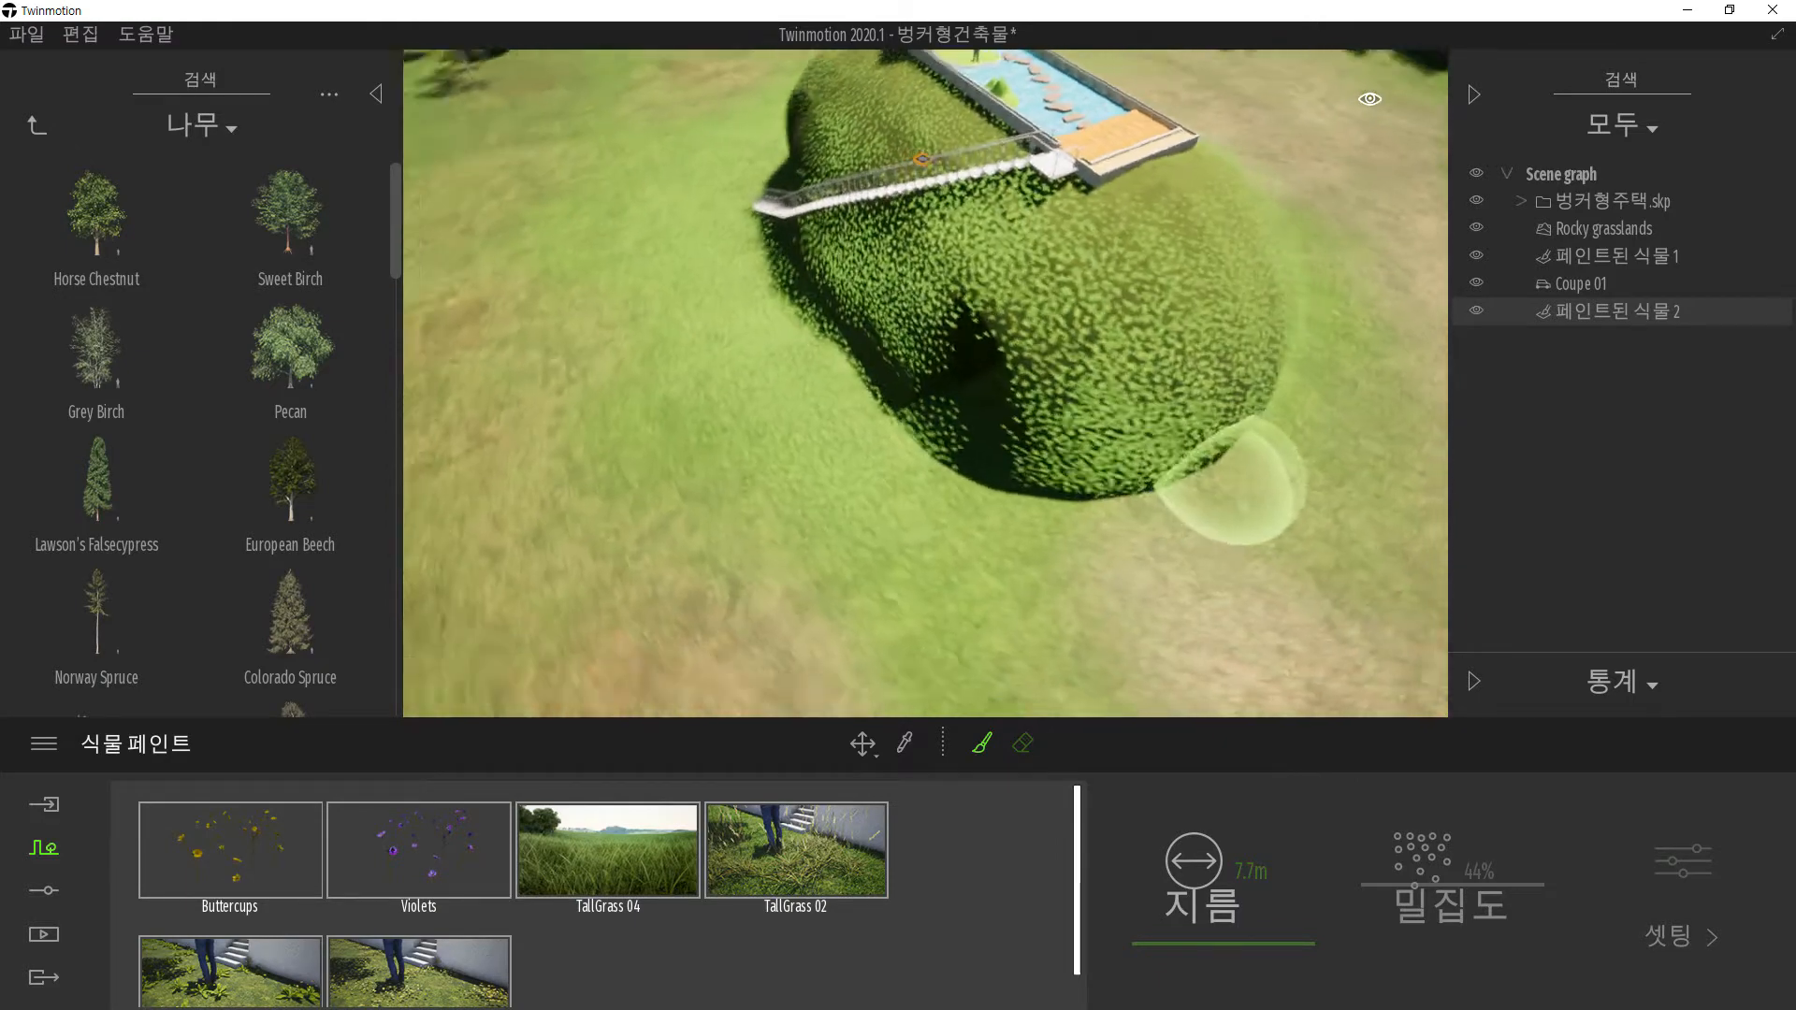
middle_click_drag(1231, 481, 1186, 524, "shift")
left_click(921, 614)
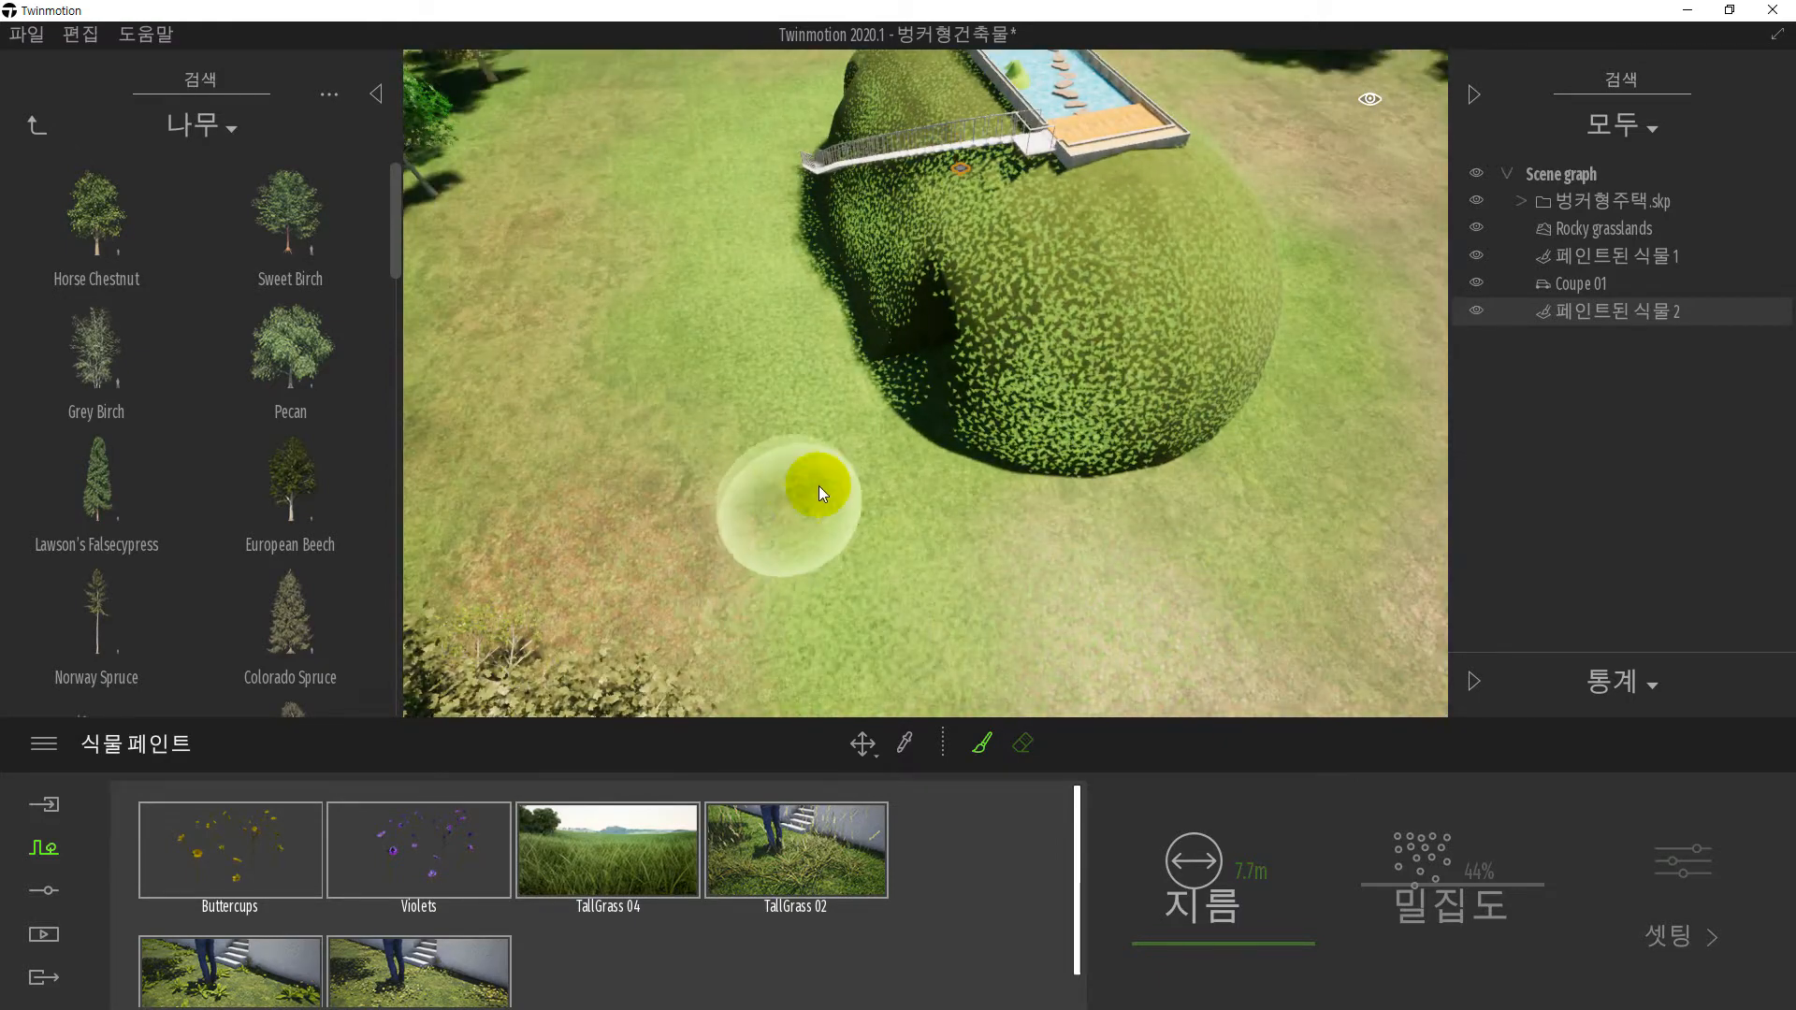
middle_click_drag(819, 490, 956, 471, "shift")
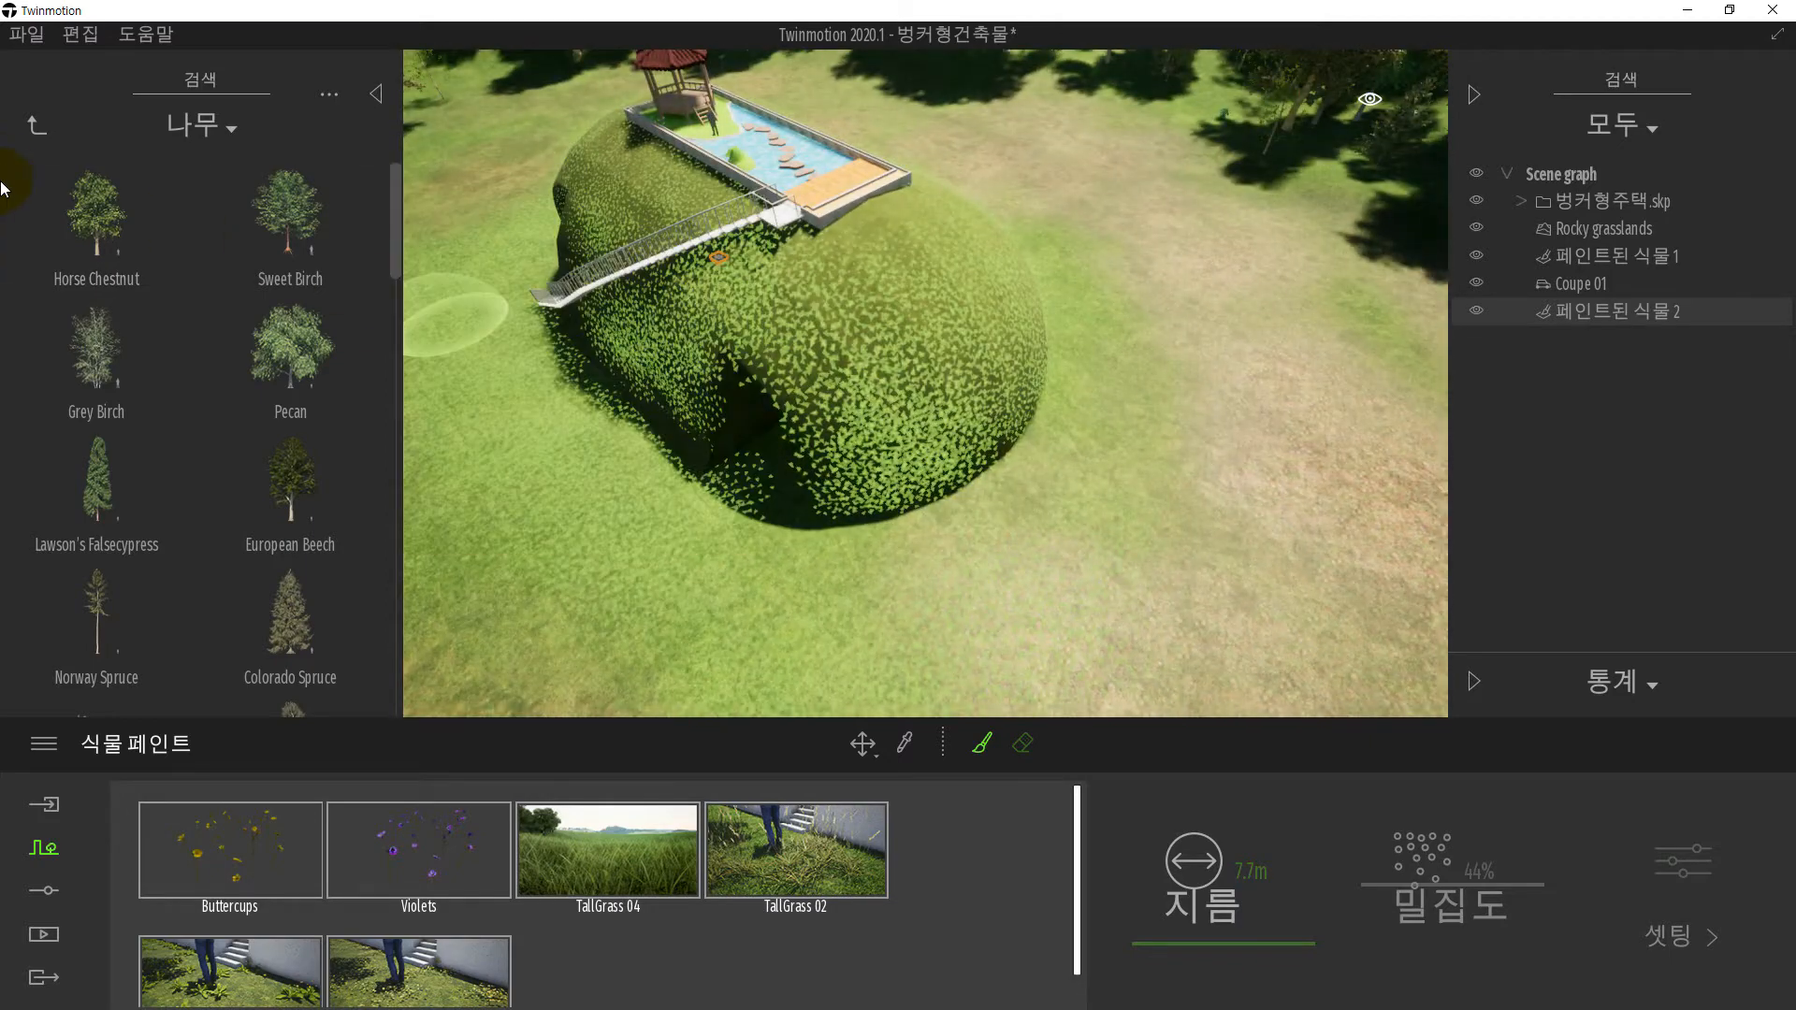
scroll(771, 194, "up", 2)
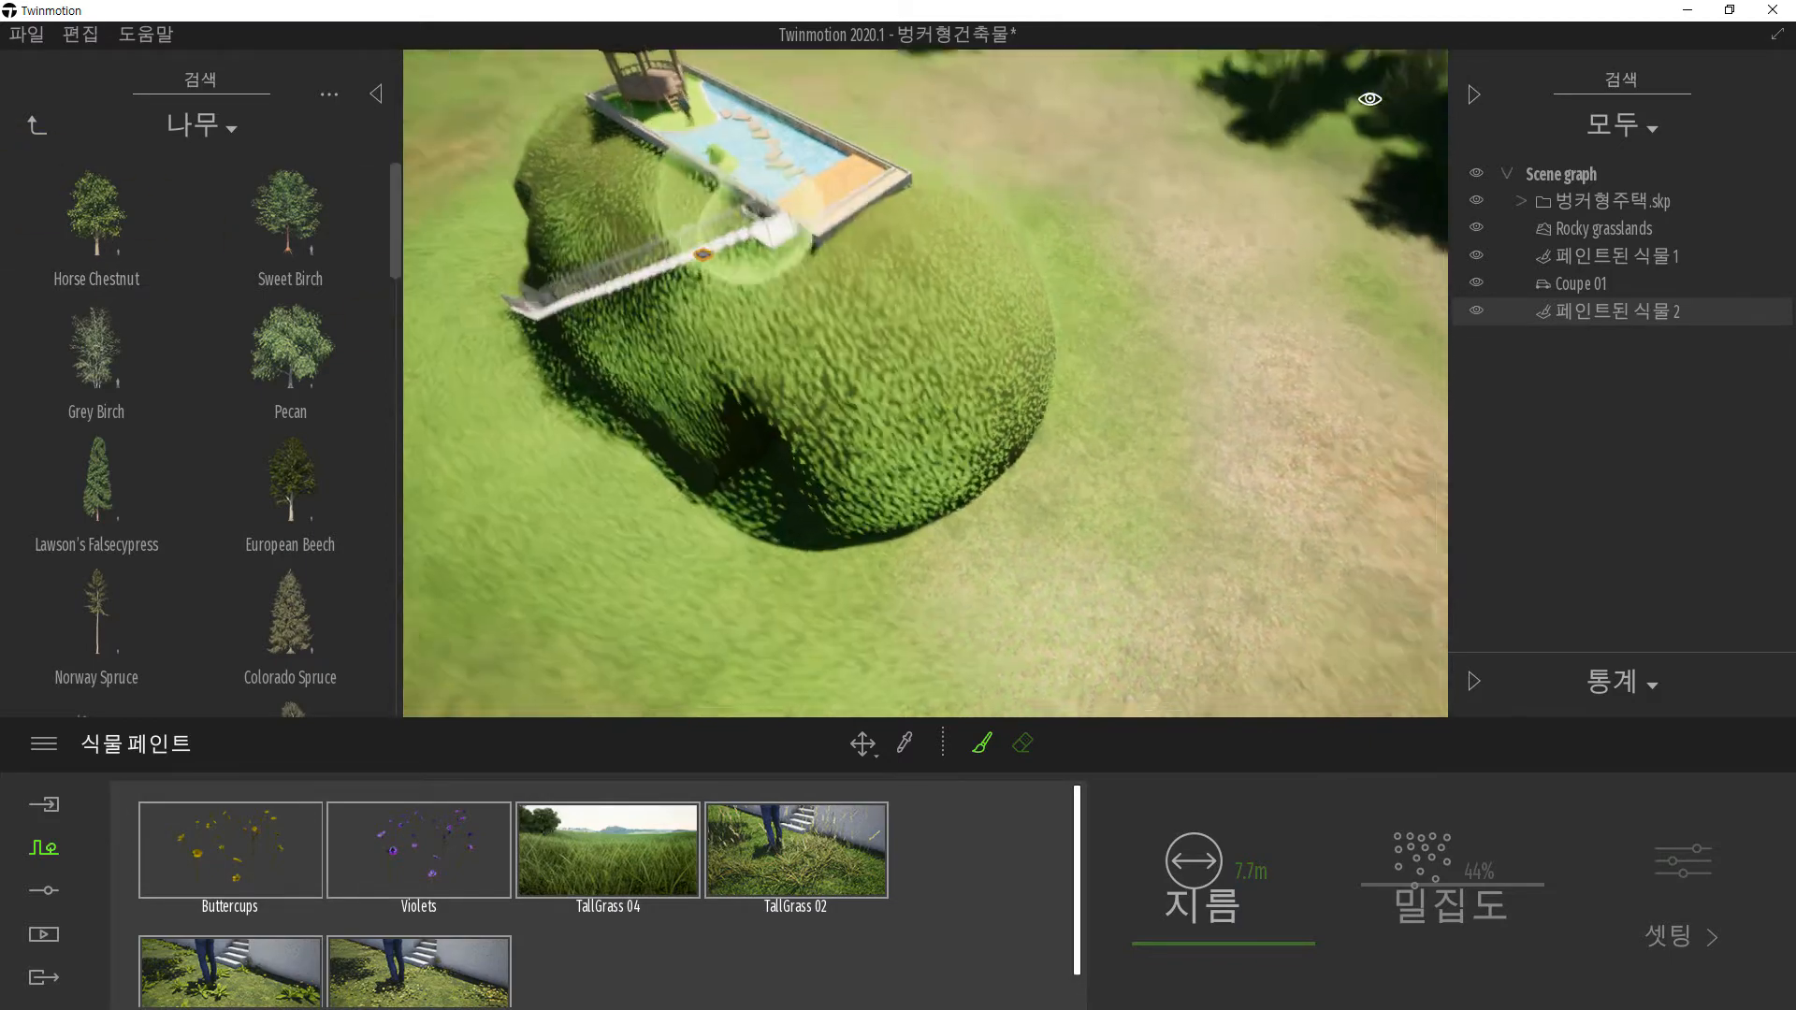
middle_click_drag(737, 194, 748, 245, "shift")
middle_click_drag(676, 185, 828, 150, "shift")
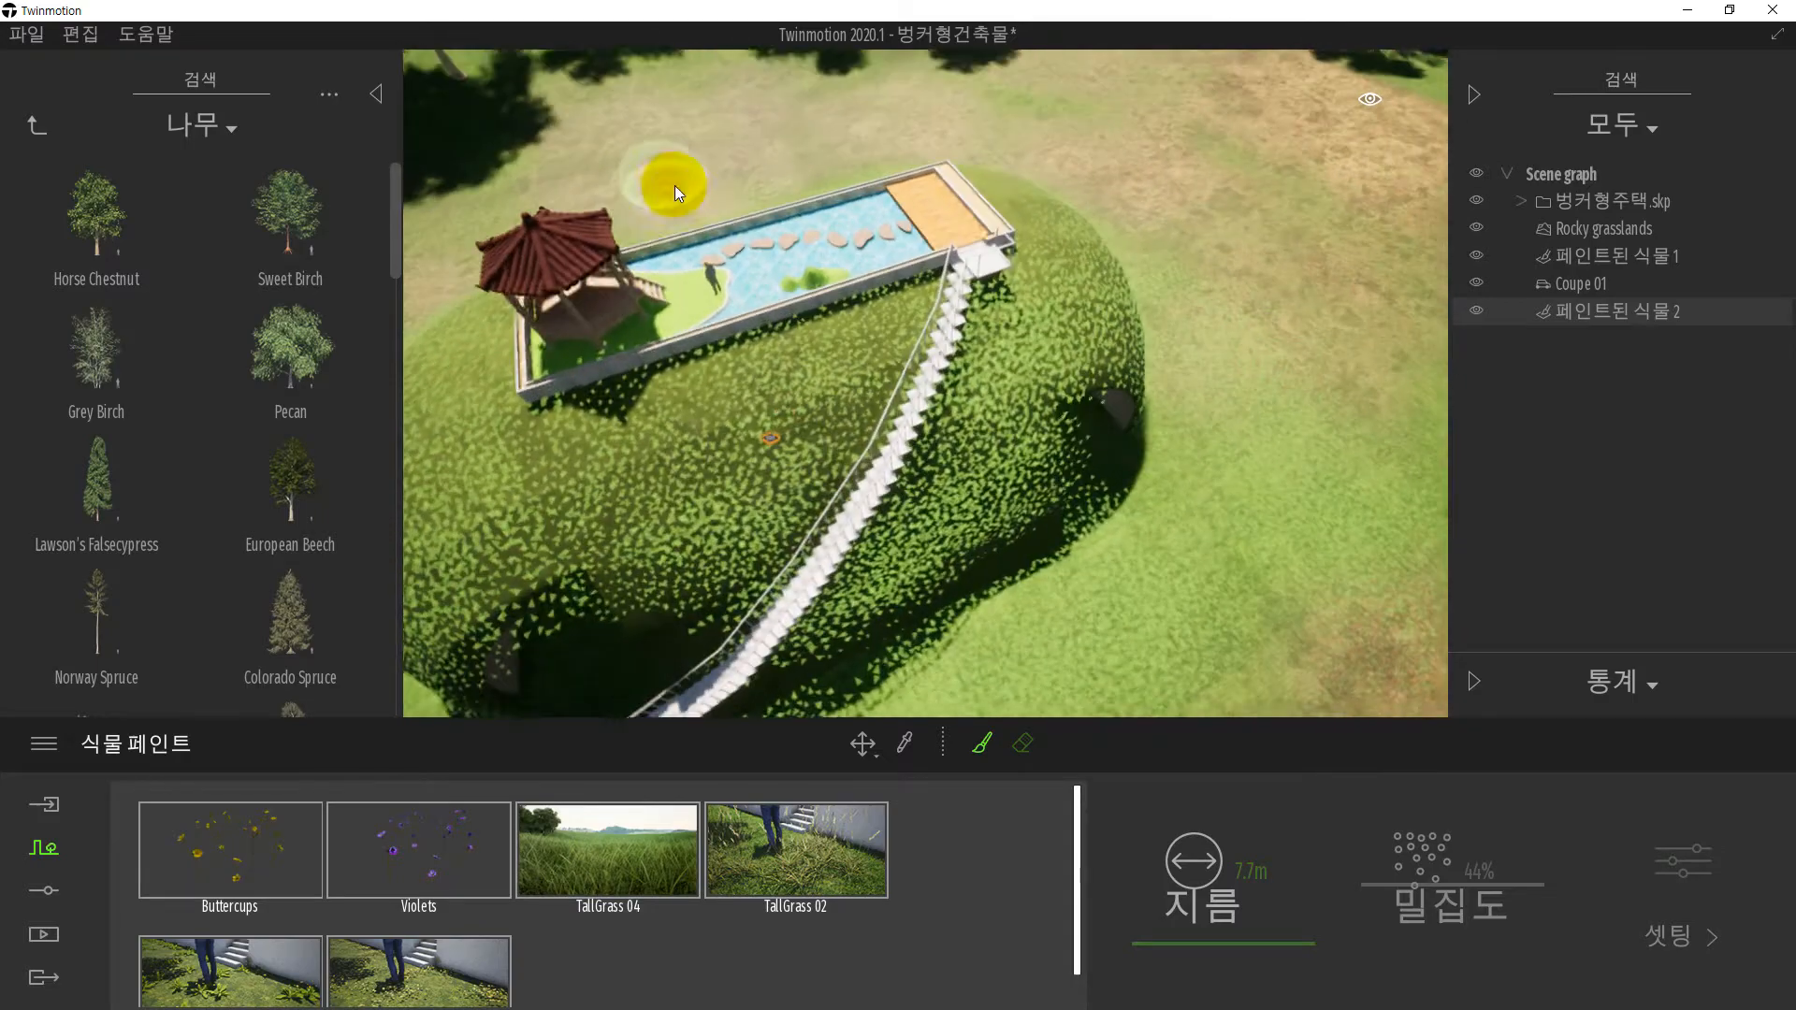
- Examine the flower planting along the pool wall and the grass area around the gazebo up close
scroll(620, 310, "up", 4)
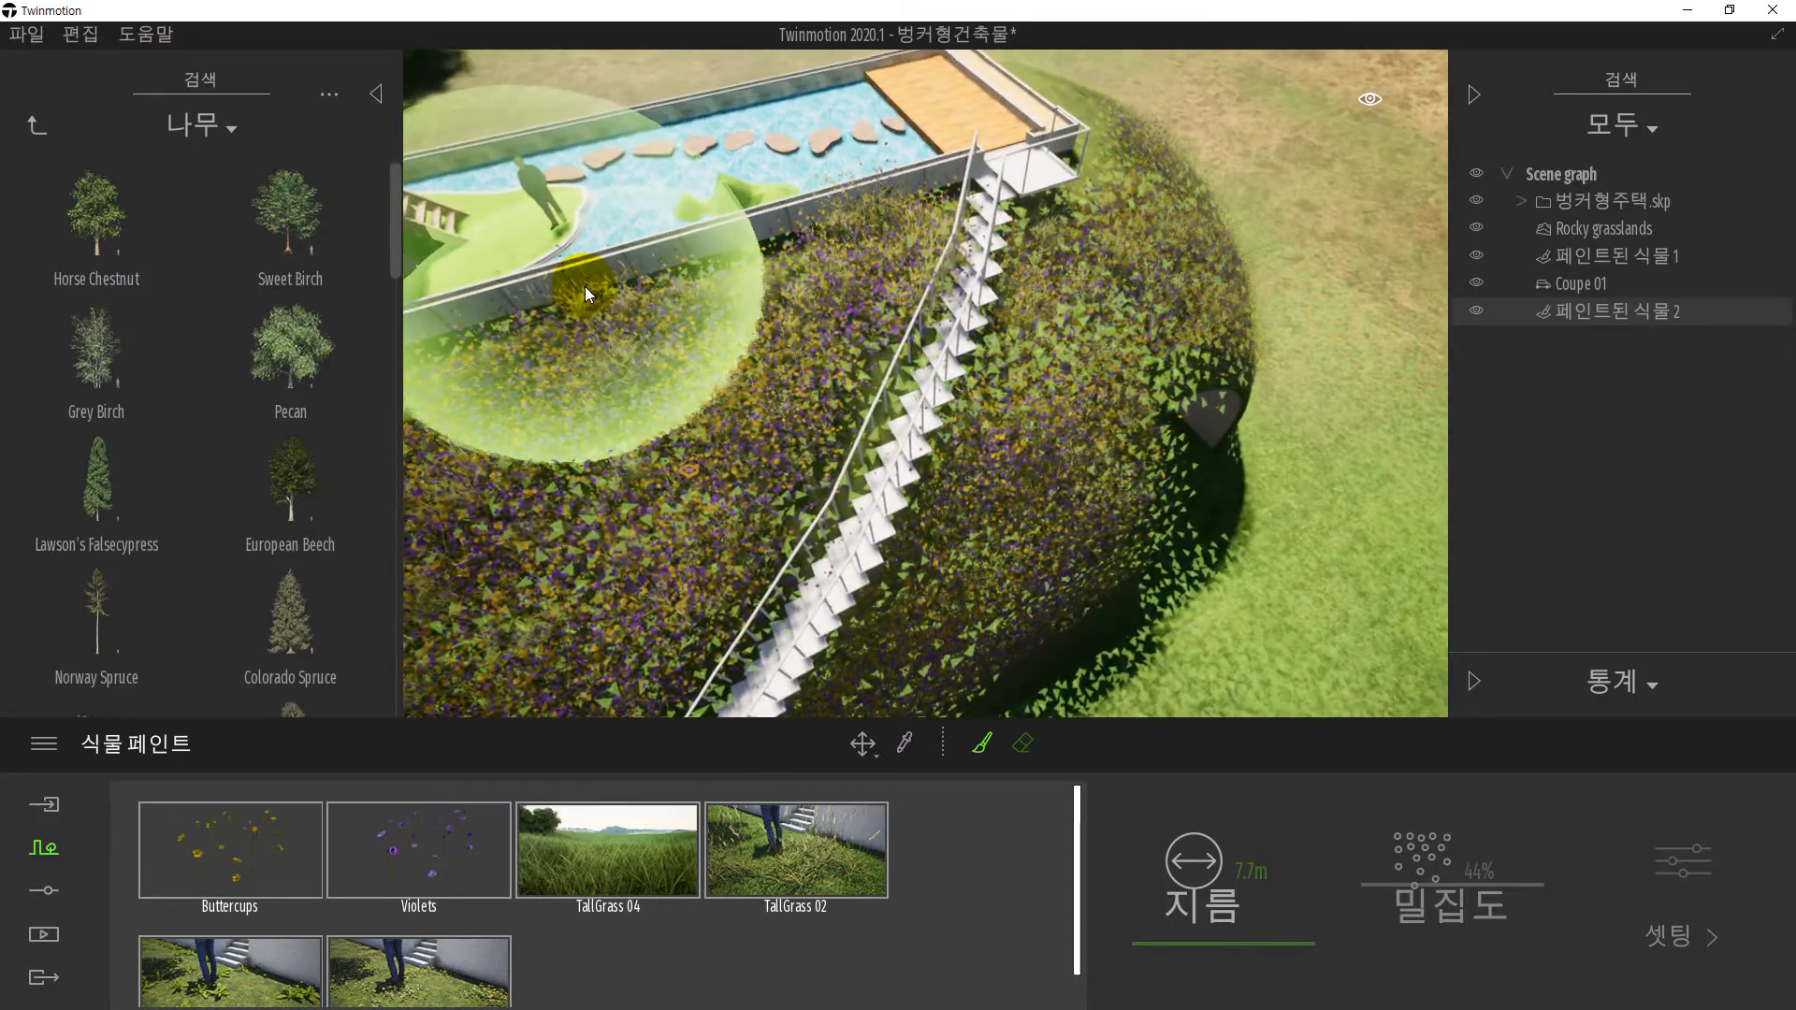
scroll(587, 282, "up", 2)
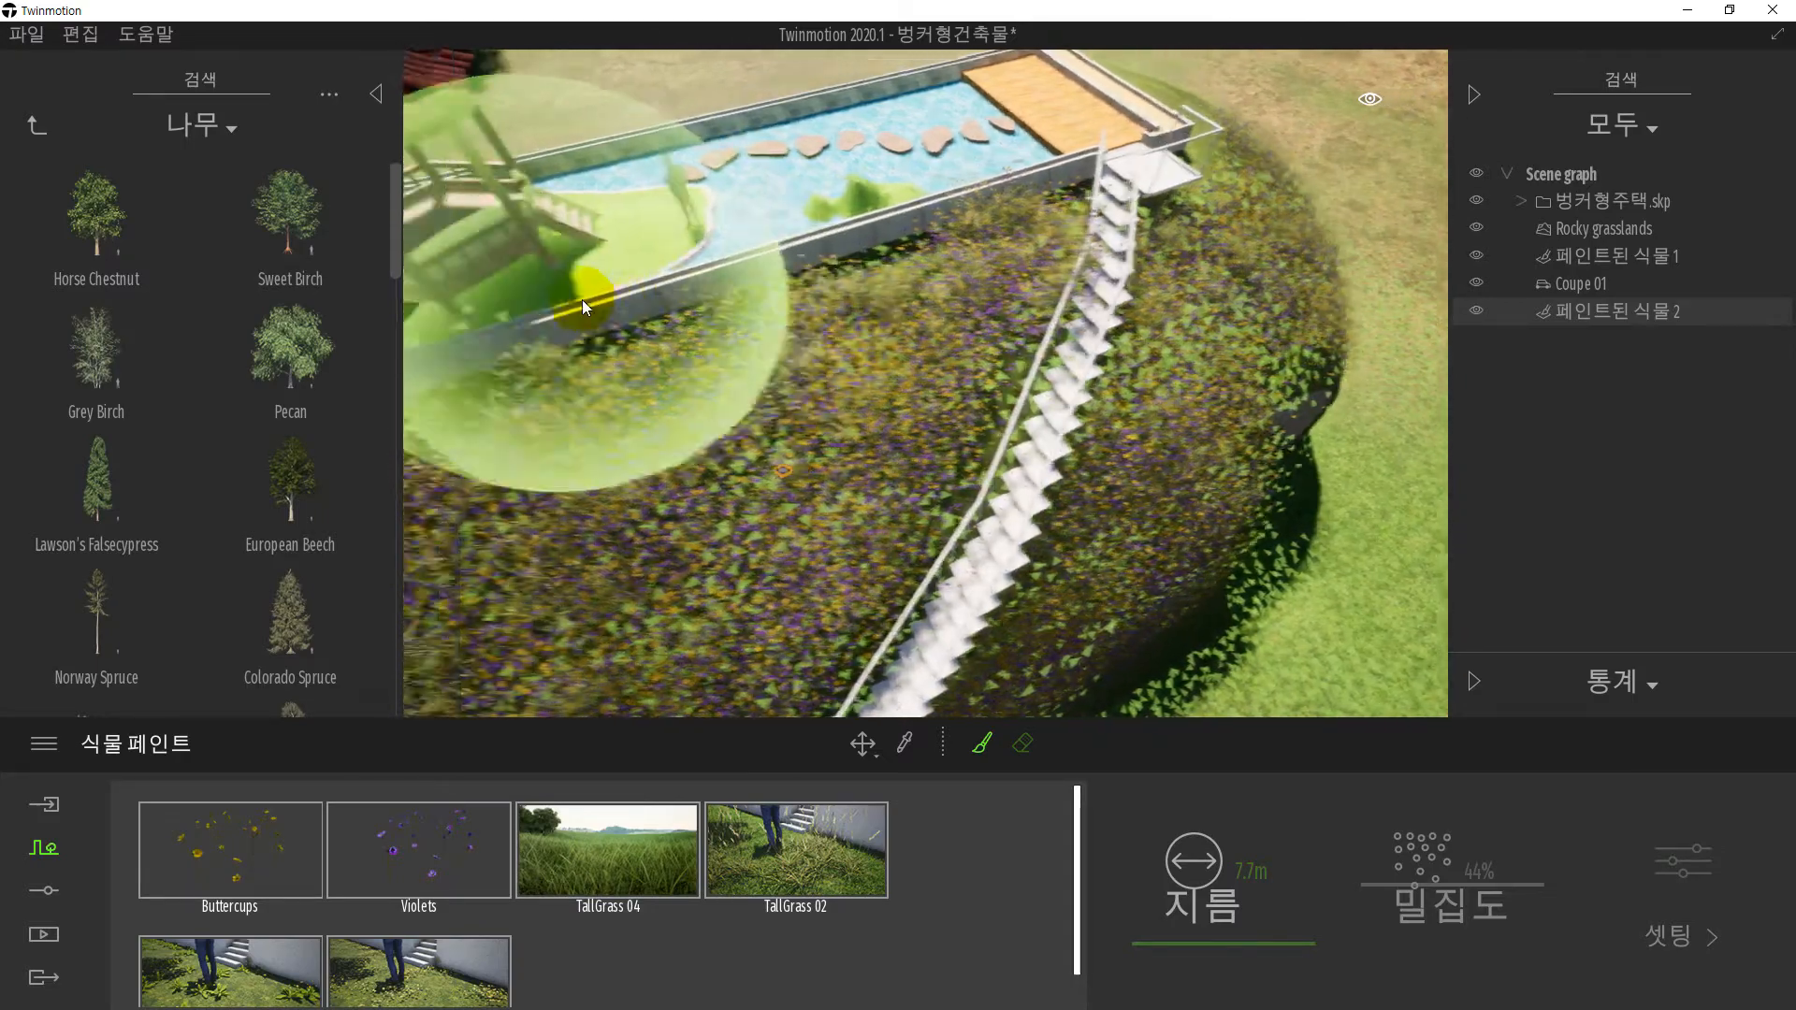
middle_click_drag(582, 299, 771, 273)
scroll(939, 289, "up", 4)
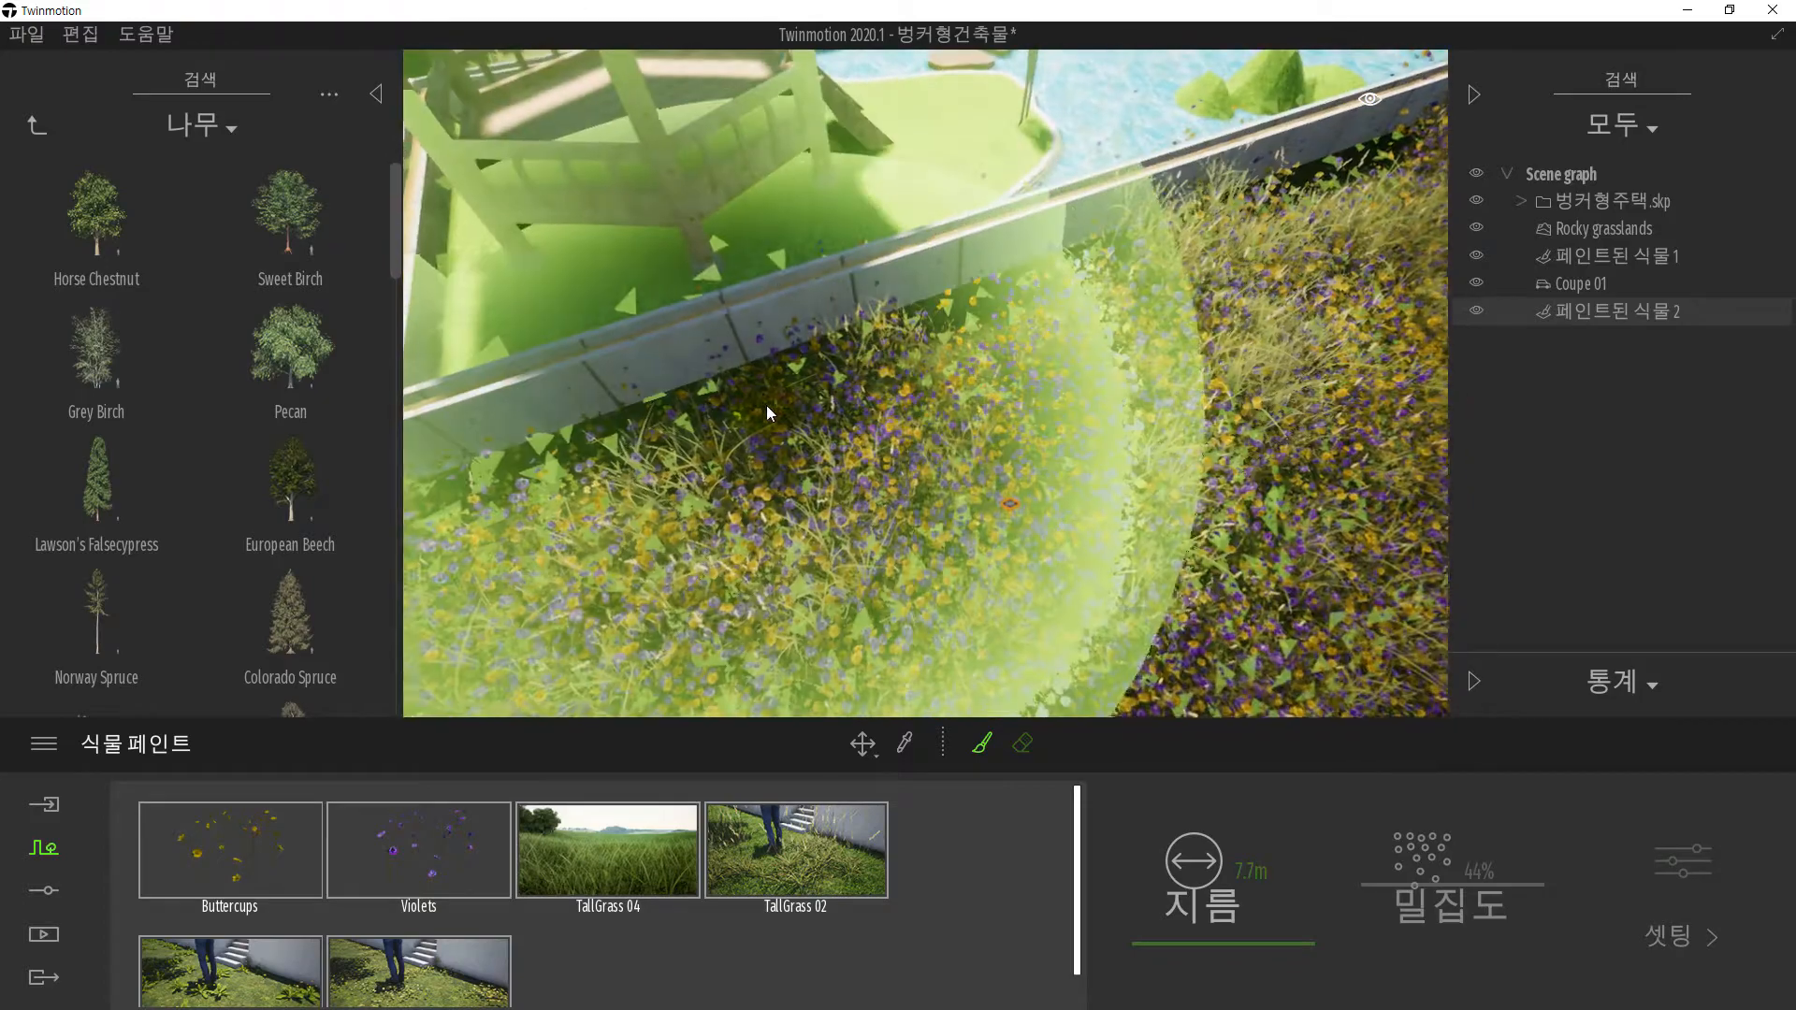
scroll(766, 406, "down", 3)
right_click_drag(766, 406, 756, 385)
scroll(947, 300, "up", 3)
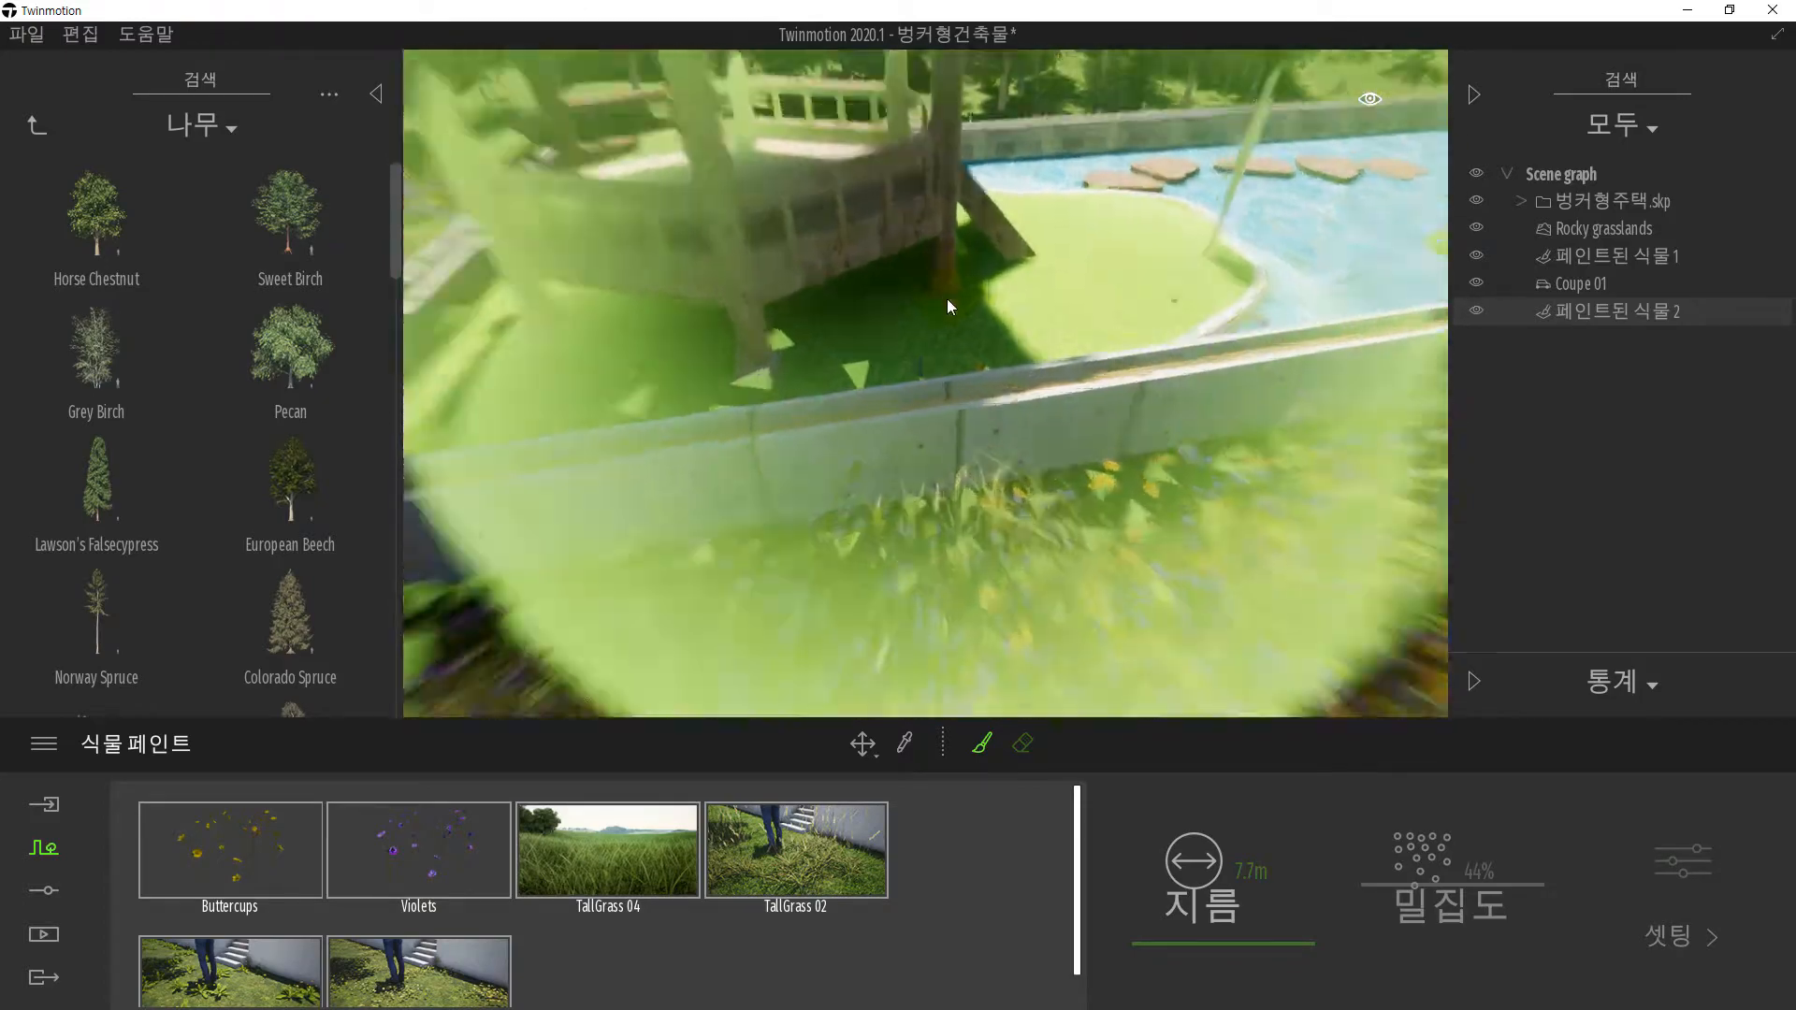
scroll(946, 300, "up", 3)
scroll(947, 300, "down", 5)
mouse_move(947, 299)
right_mouse_down()
mouse_move(939, 348)
mouse_move(935, 323)
right_mouse_up()
scroll(939, 348, "down", 4)
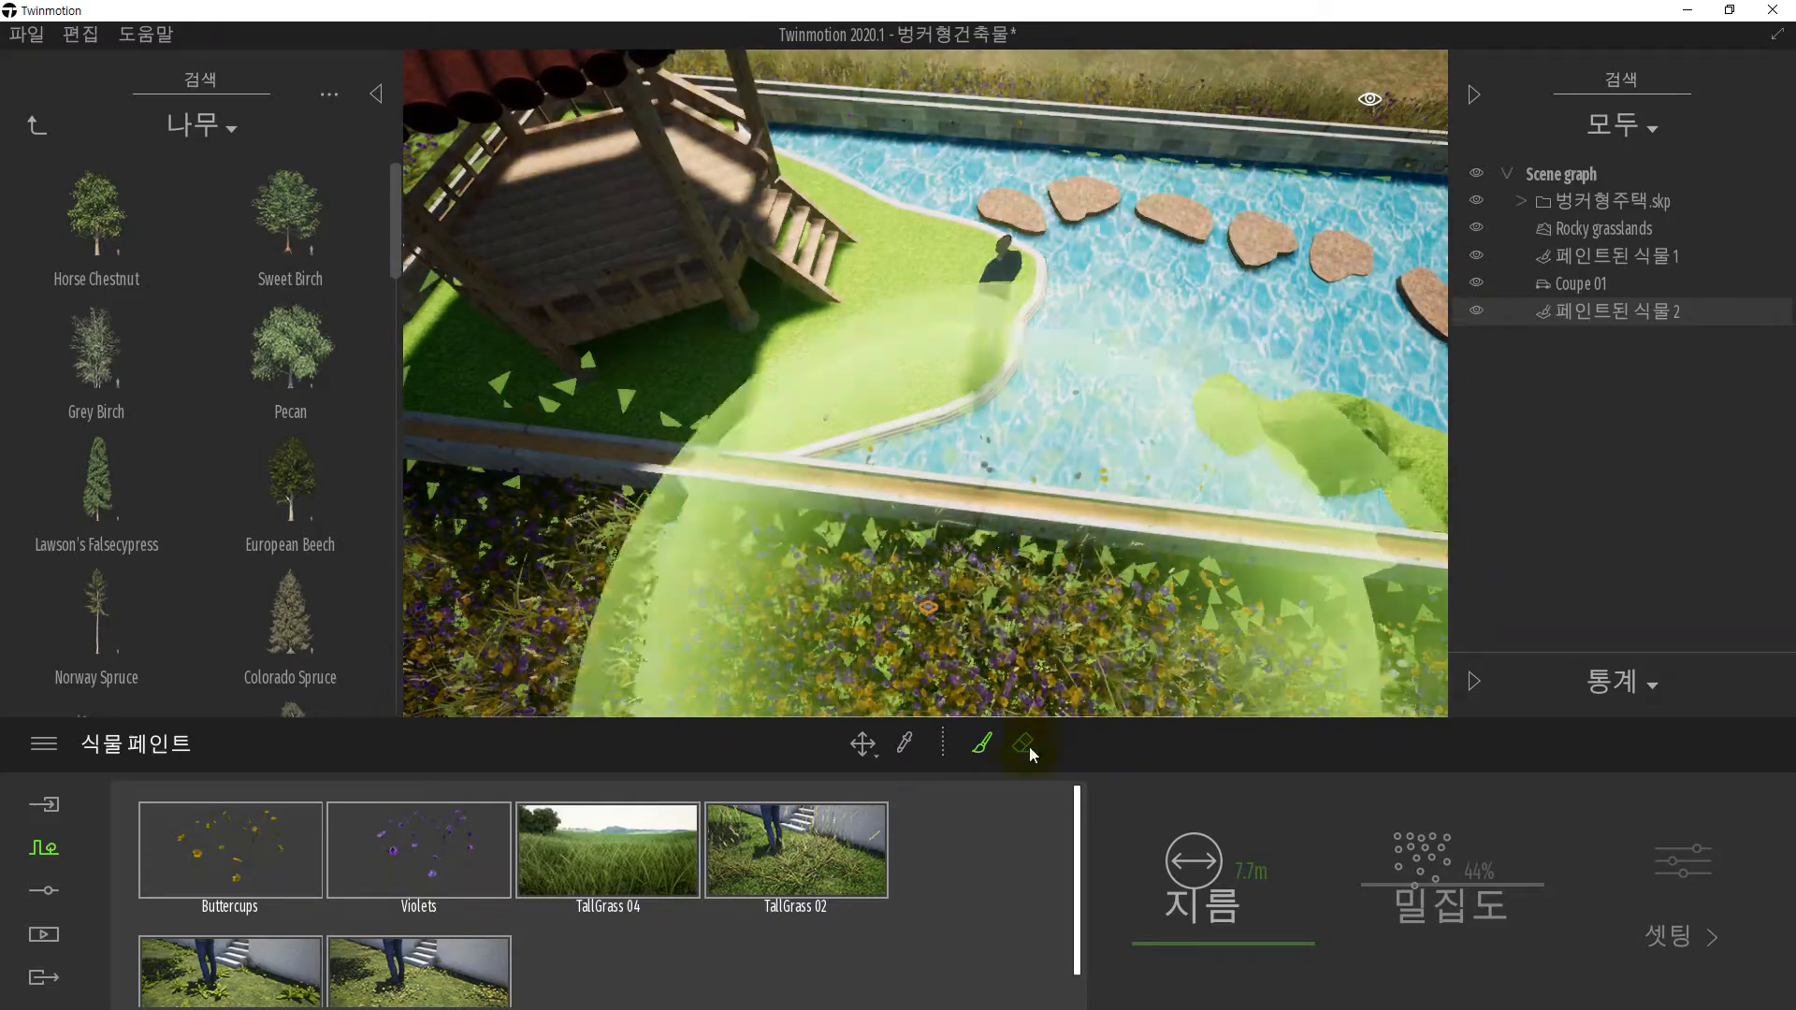
- Set the brush diameter to 6.5 m, leave the vegetation painting, and select the grass surface around the gazebo
left_click(1178, 946)
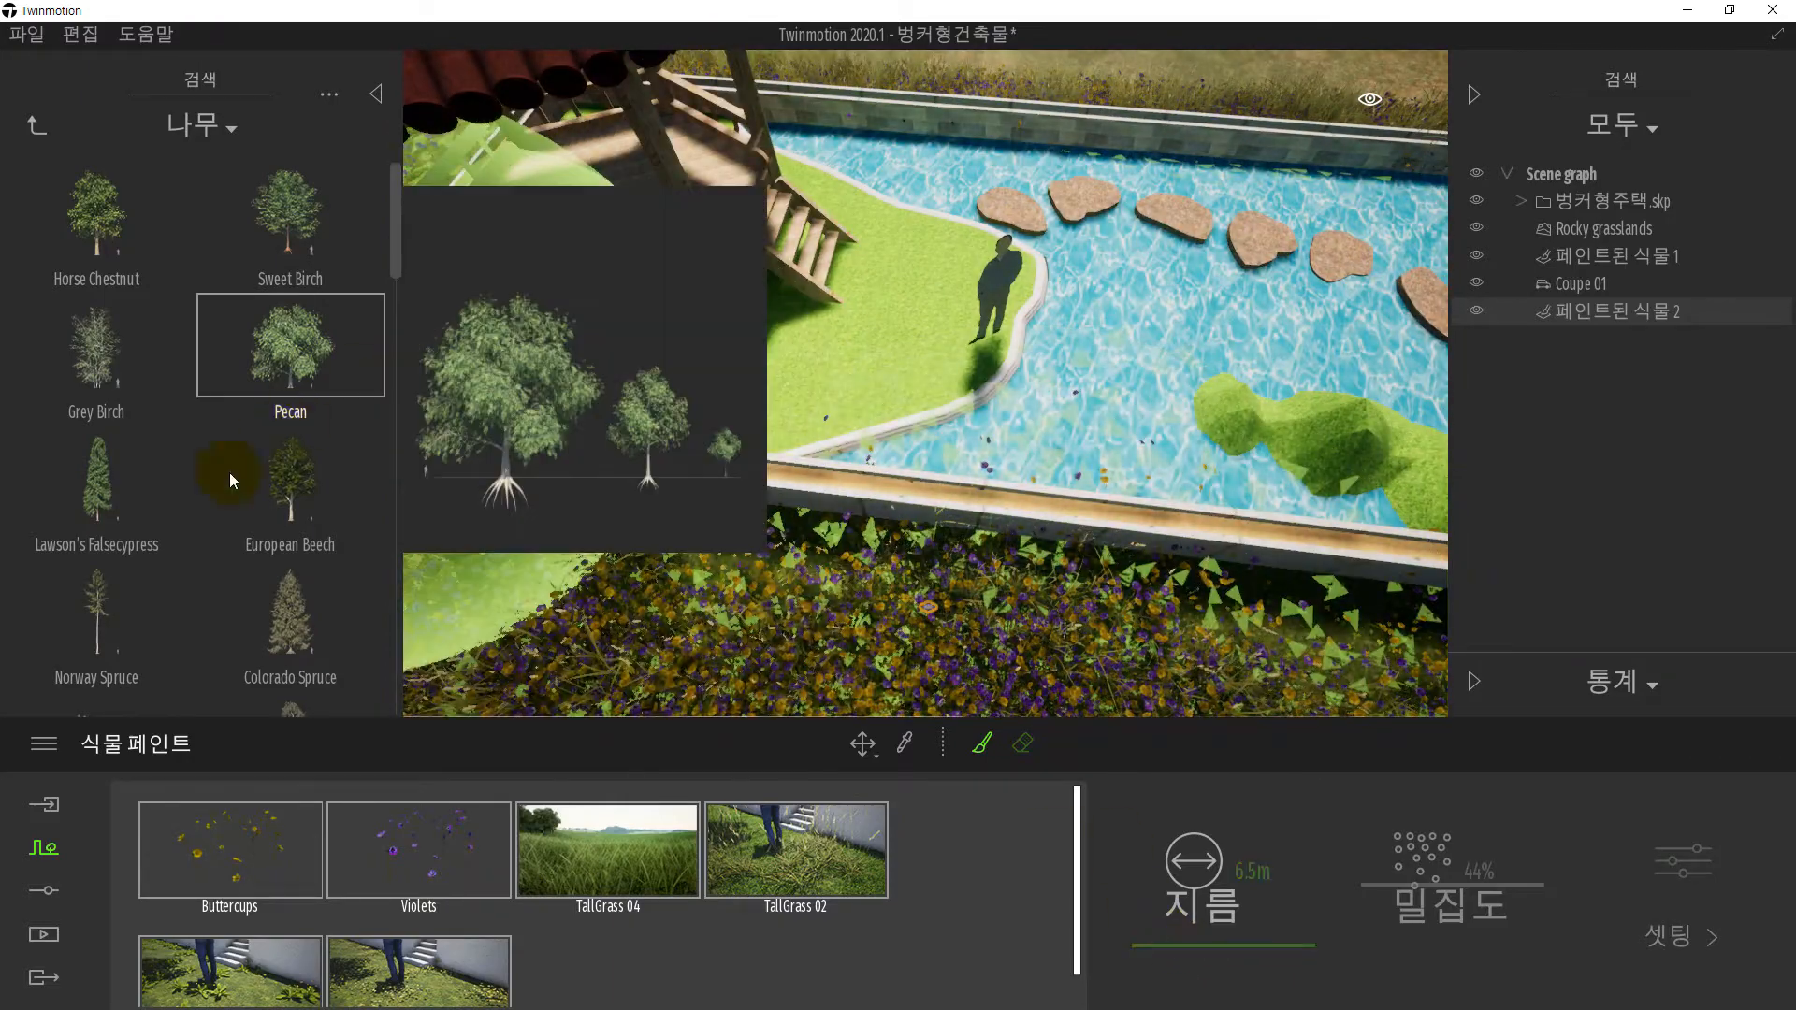
left_click(53, 810)
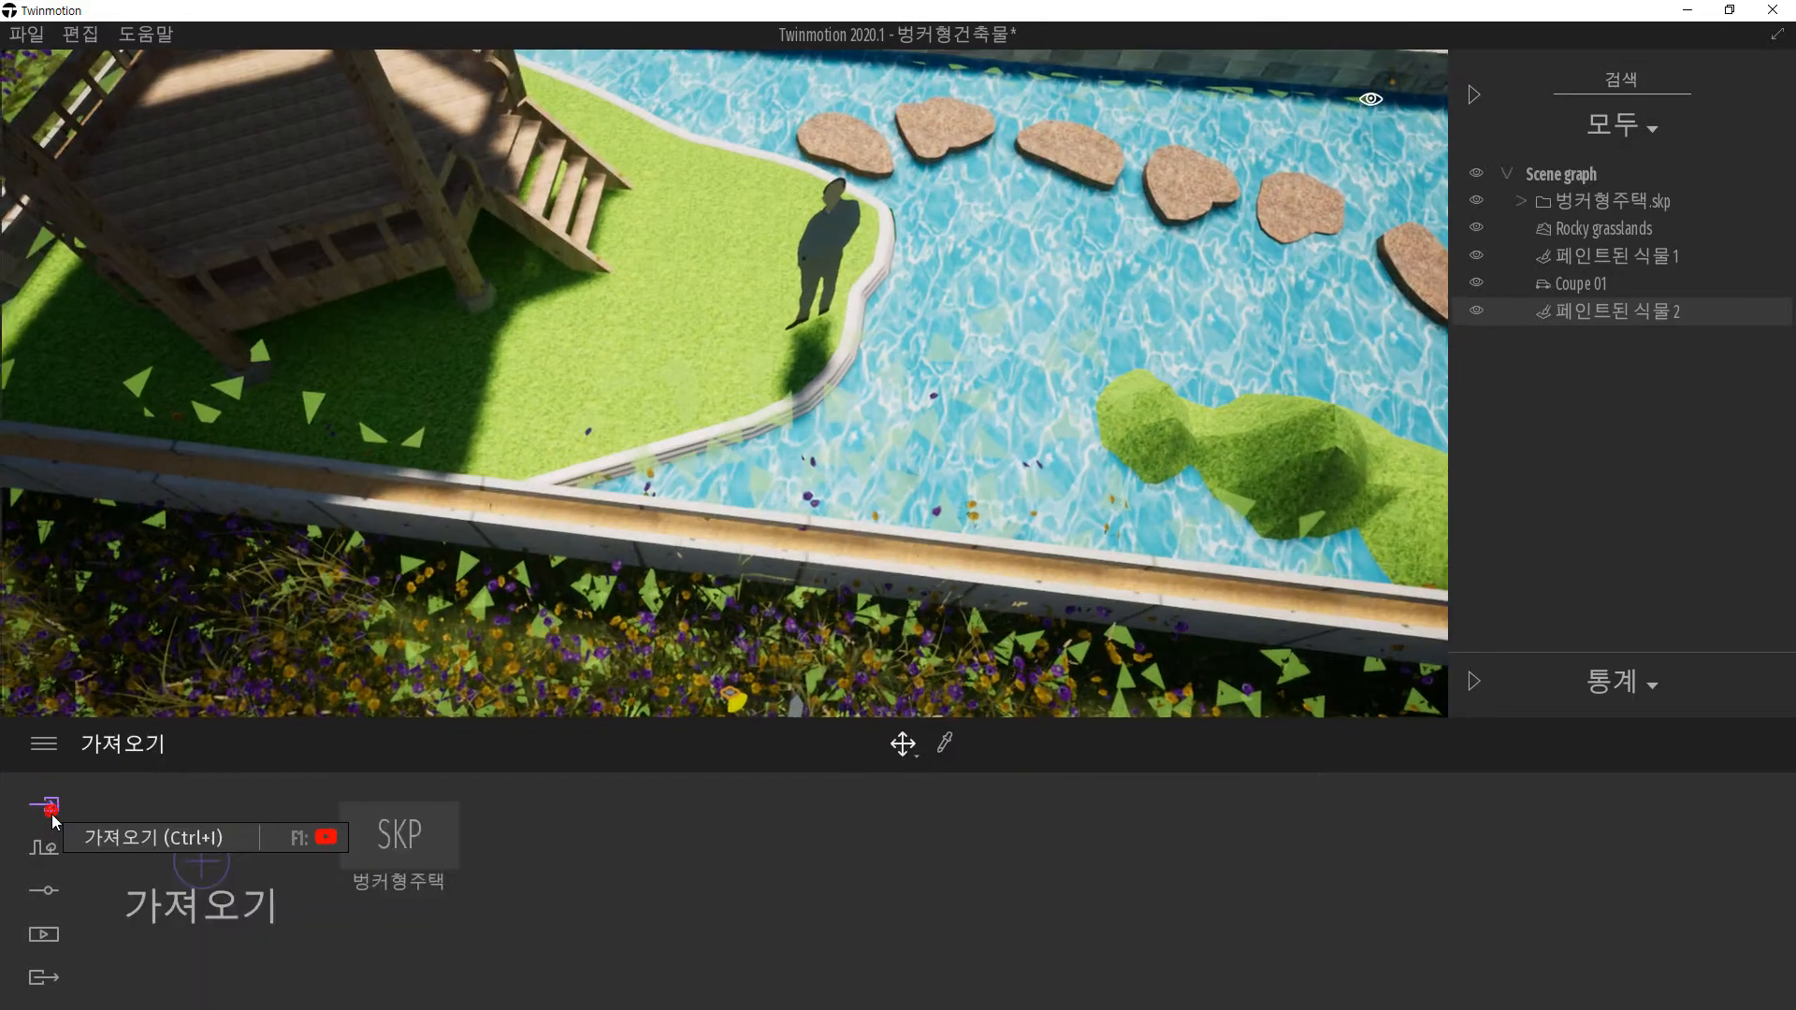
left_click(44, 846)
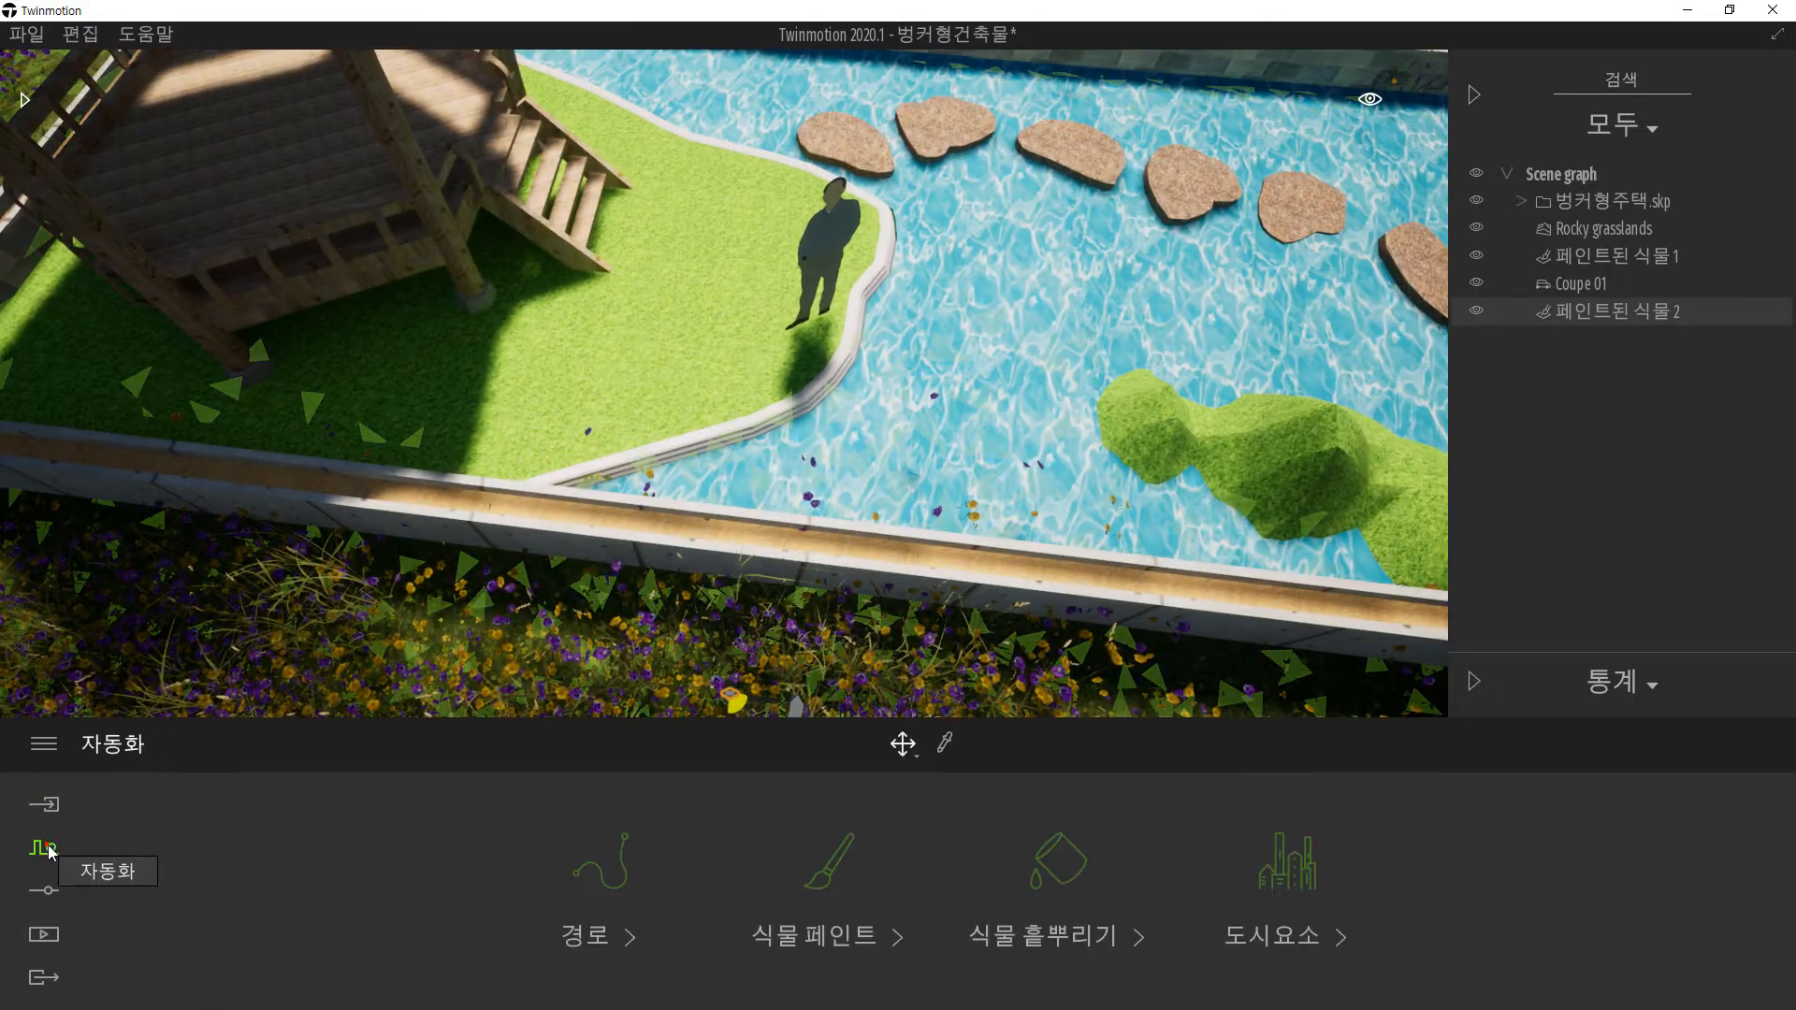
left_click(827, 868)
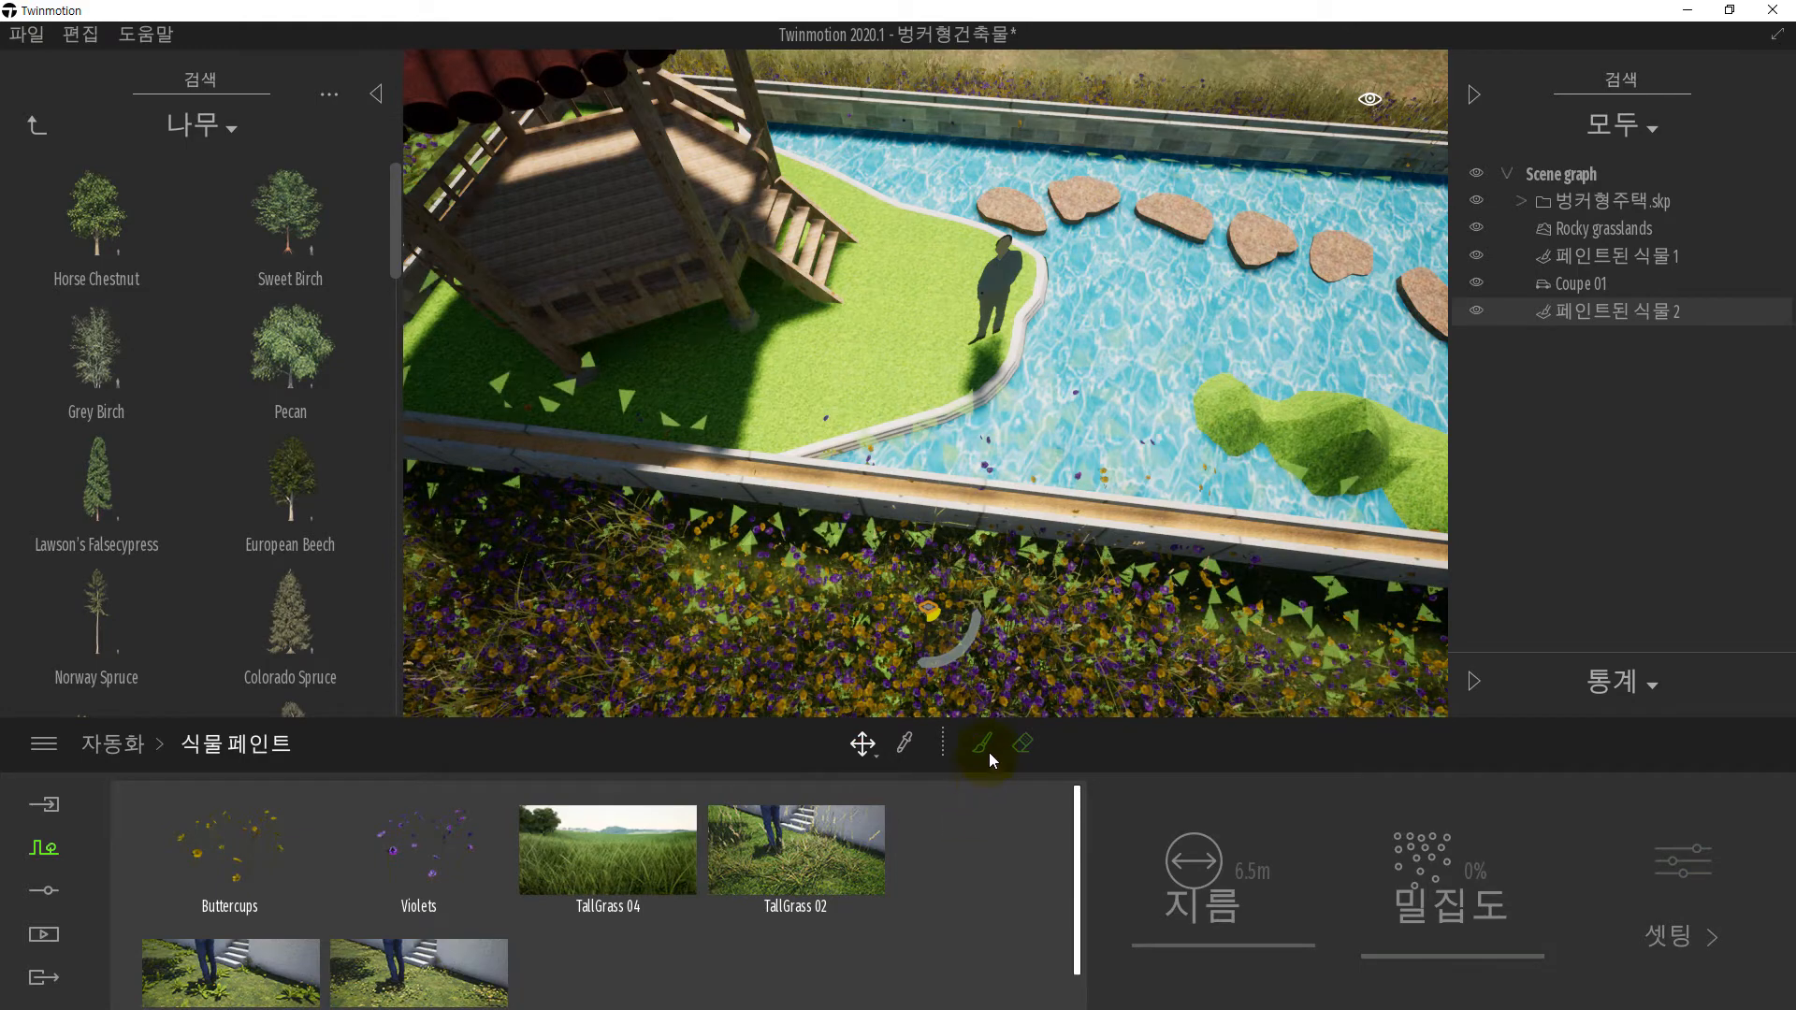
left_click(44, 890)
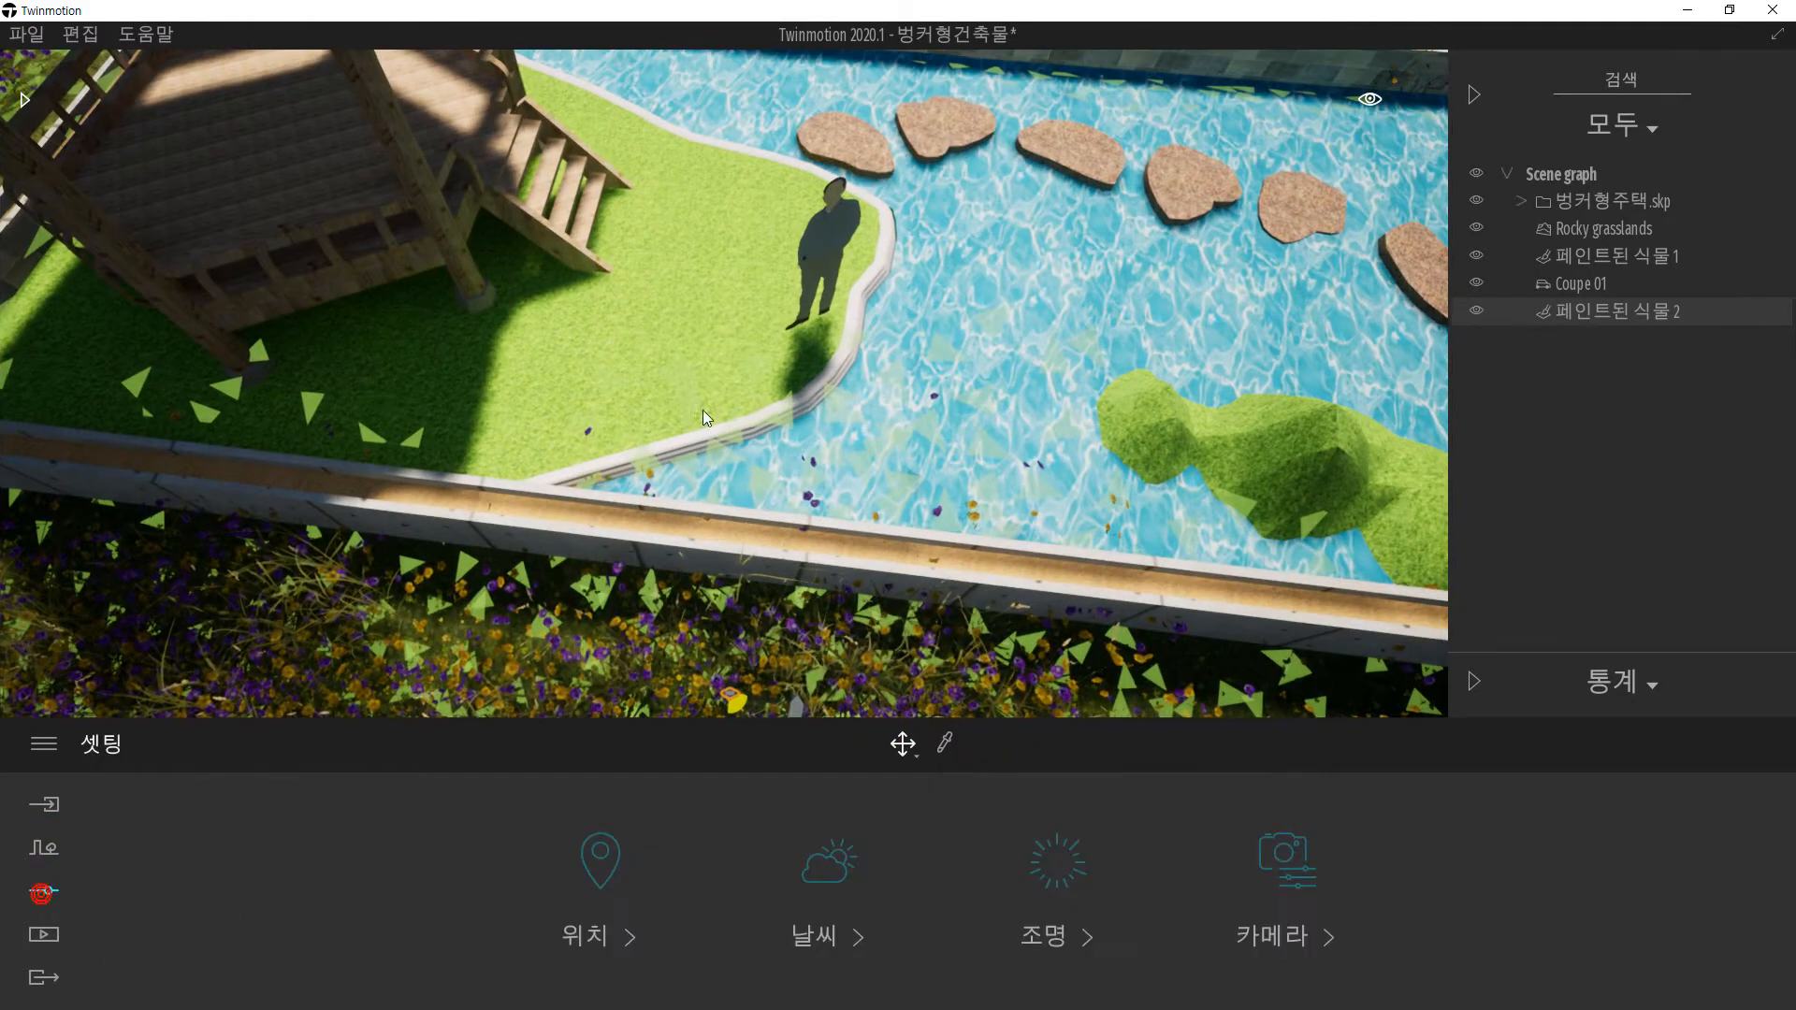
scroll(706, 361, "down", 3)
left_click(683, 327)
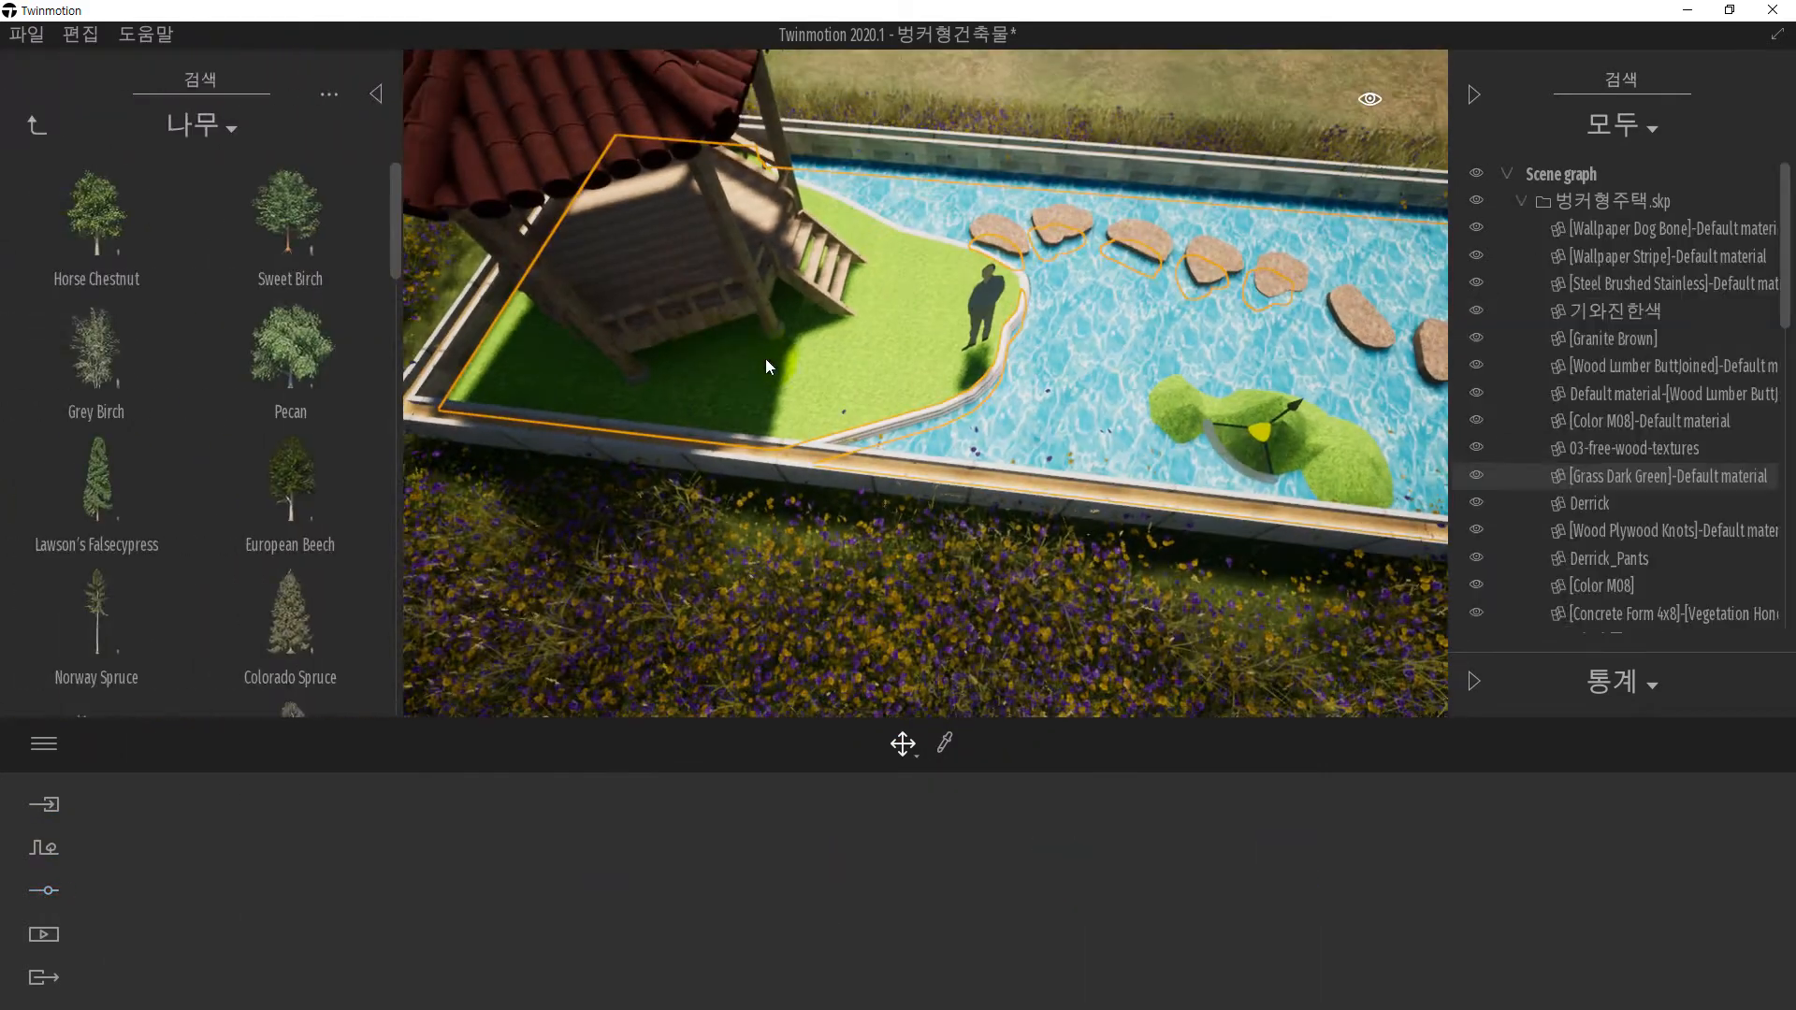
- Open the grass and flower library and try to add Dry Wild Grass 01 to a new vegetation paint set
left_click(42, 856)
left_click(838, 863)
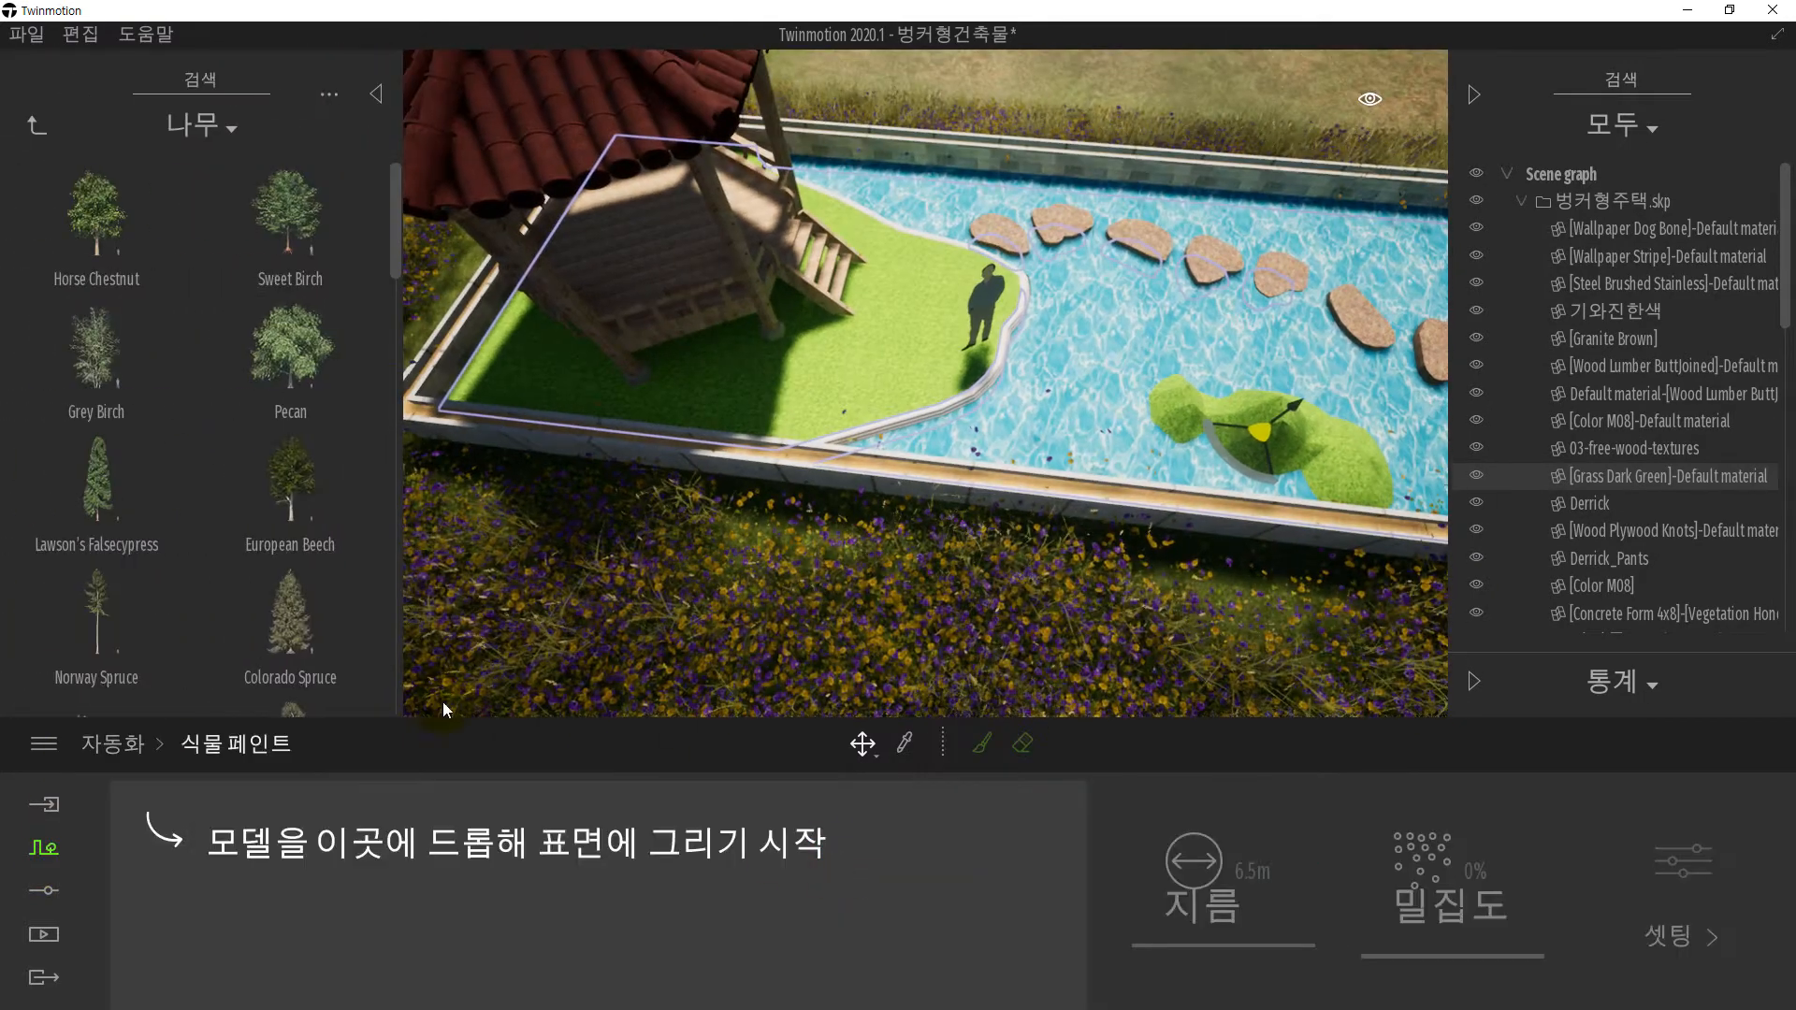
left_click(33, 130)
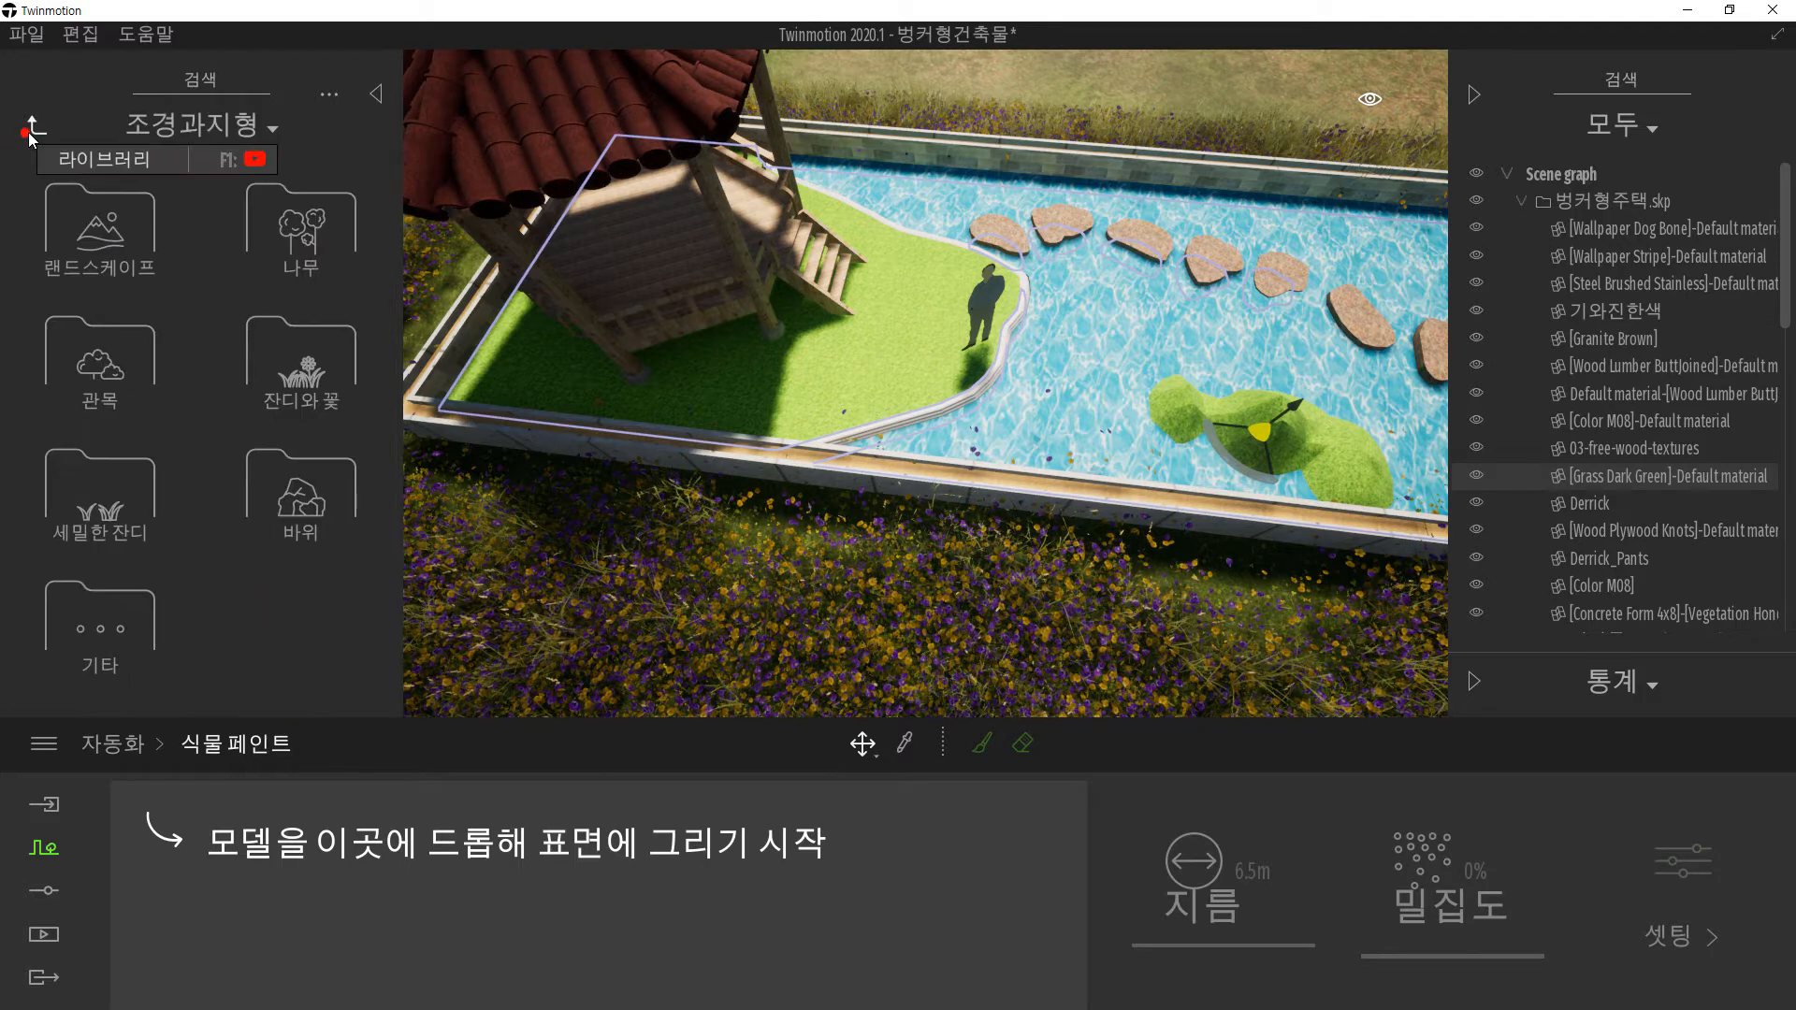
left_click(300, 381)
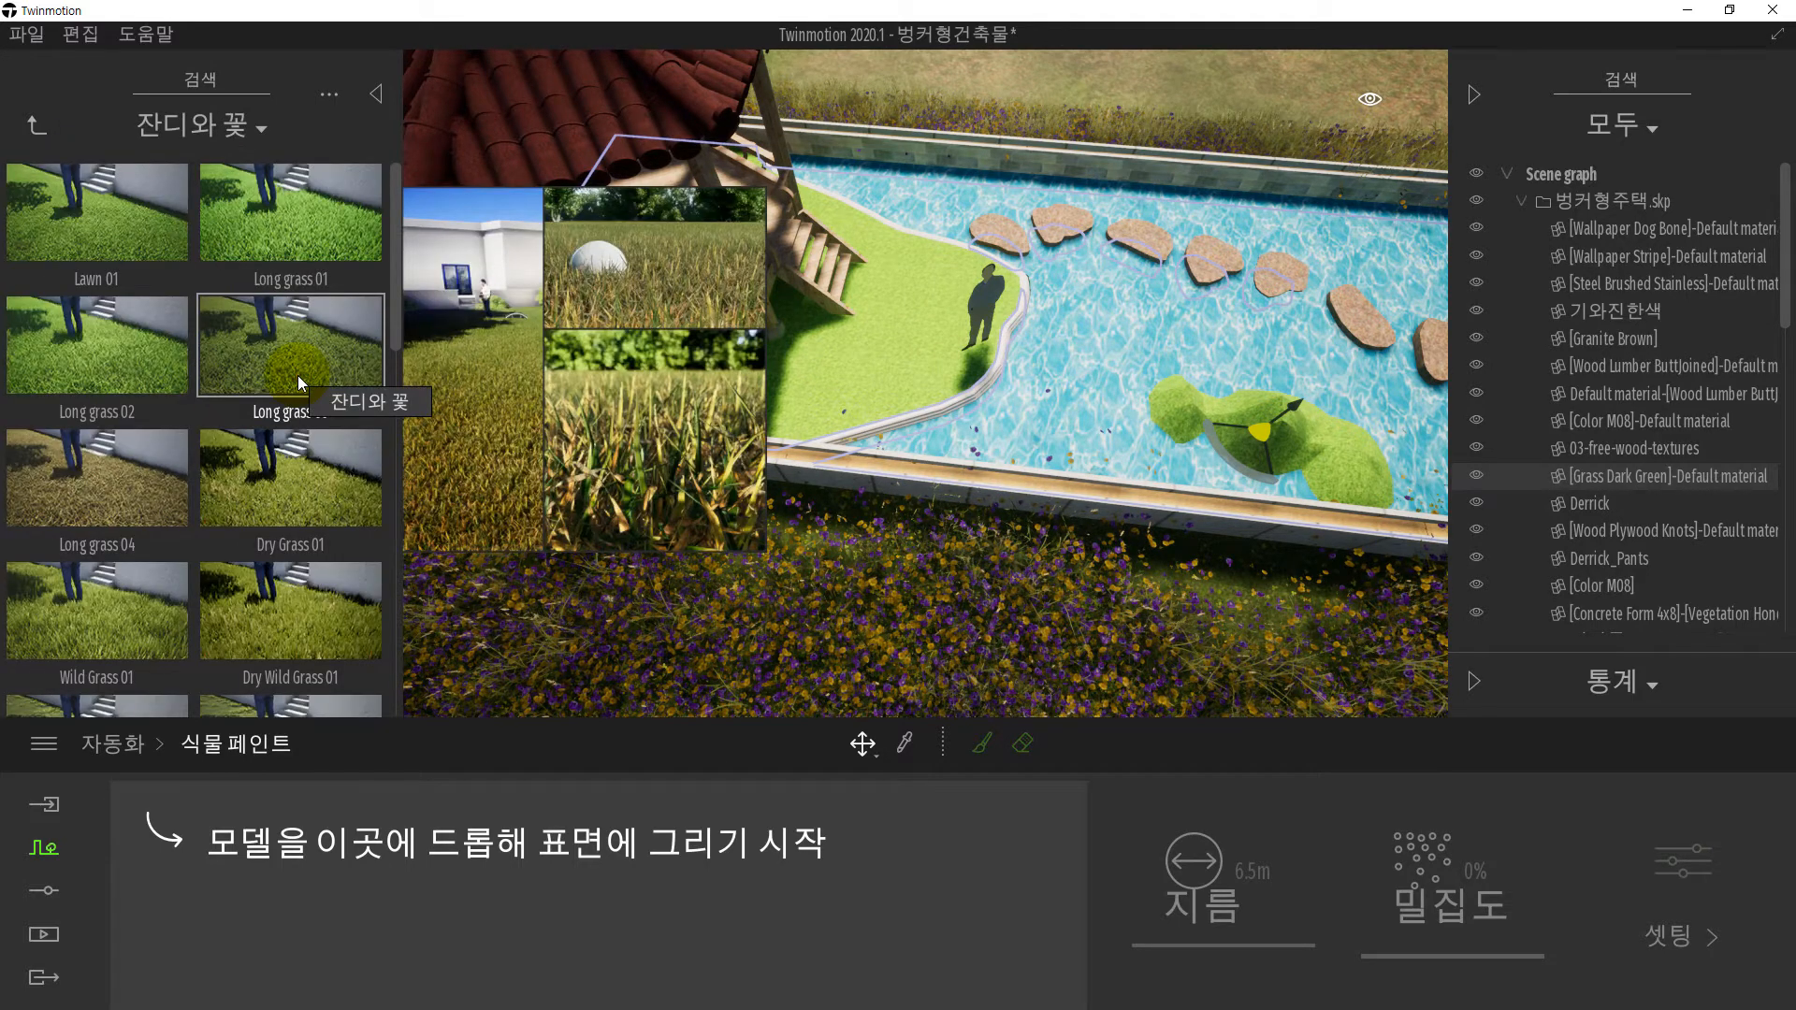
left_click_drag(290, 608, 979, 818)
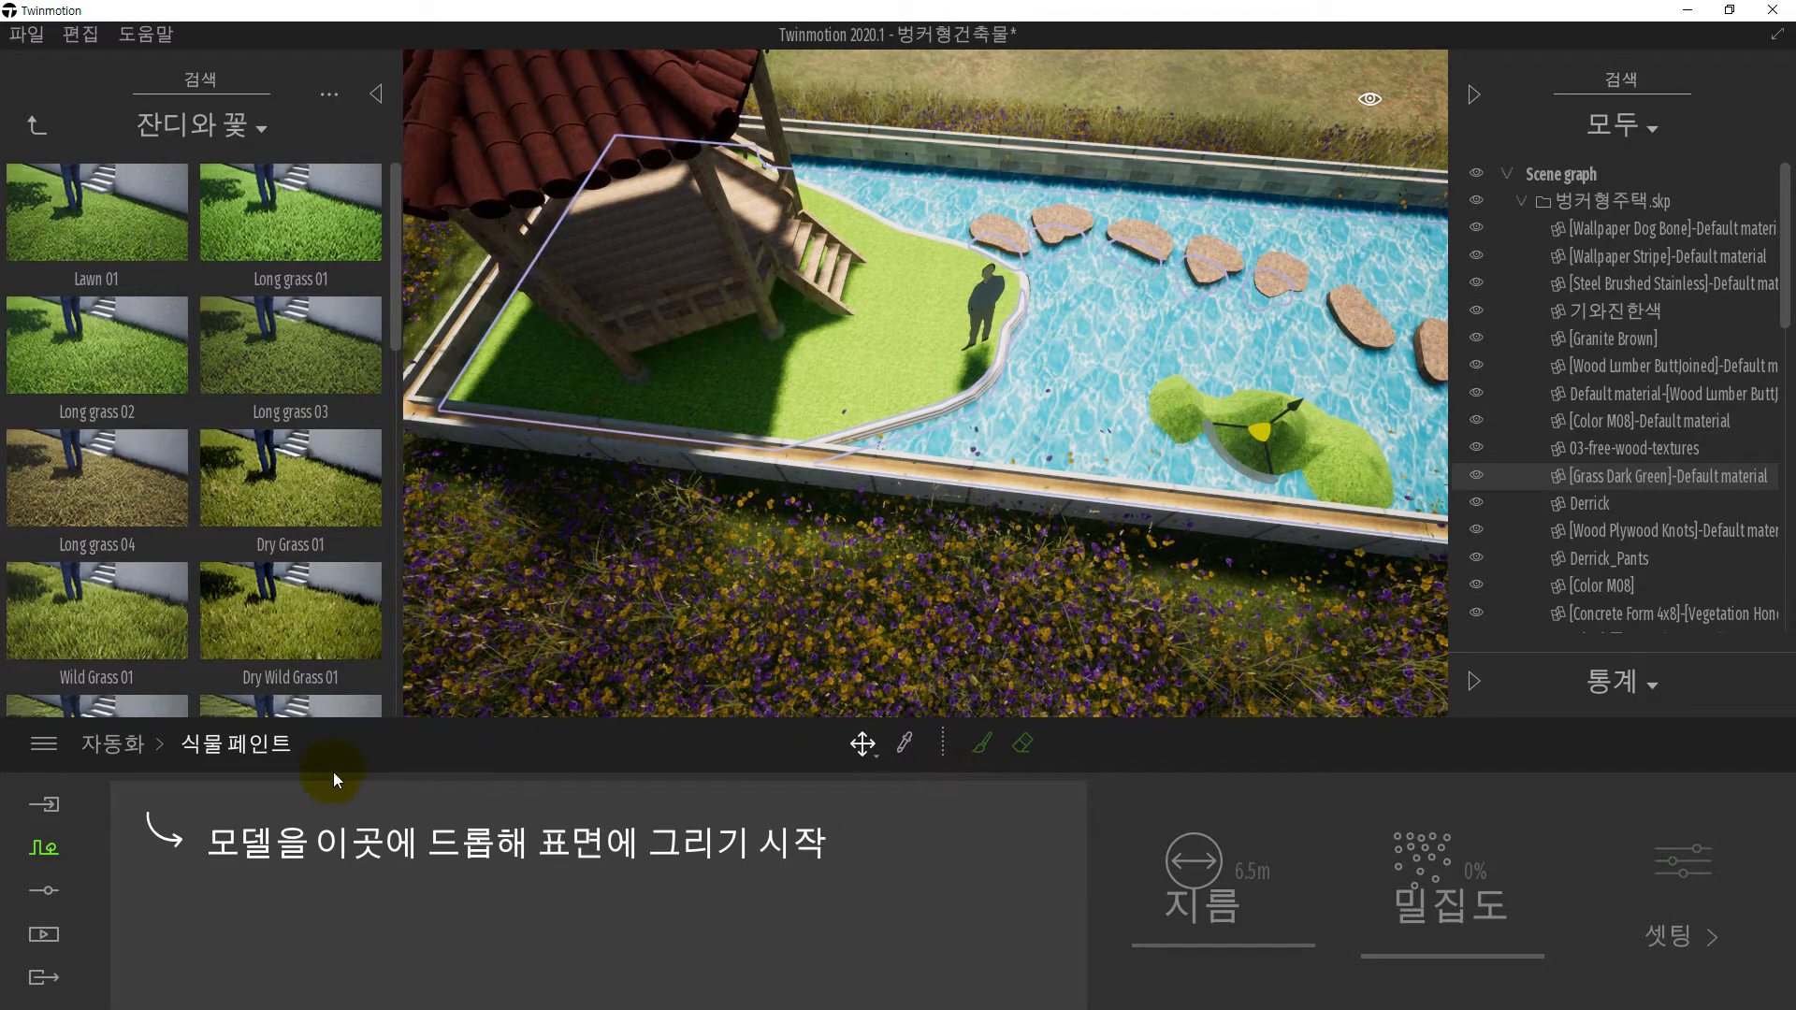
- Switch to vegetation scattering and add Long grass 02 and Long grass 01 to its plant list
left_click(143, 745)
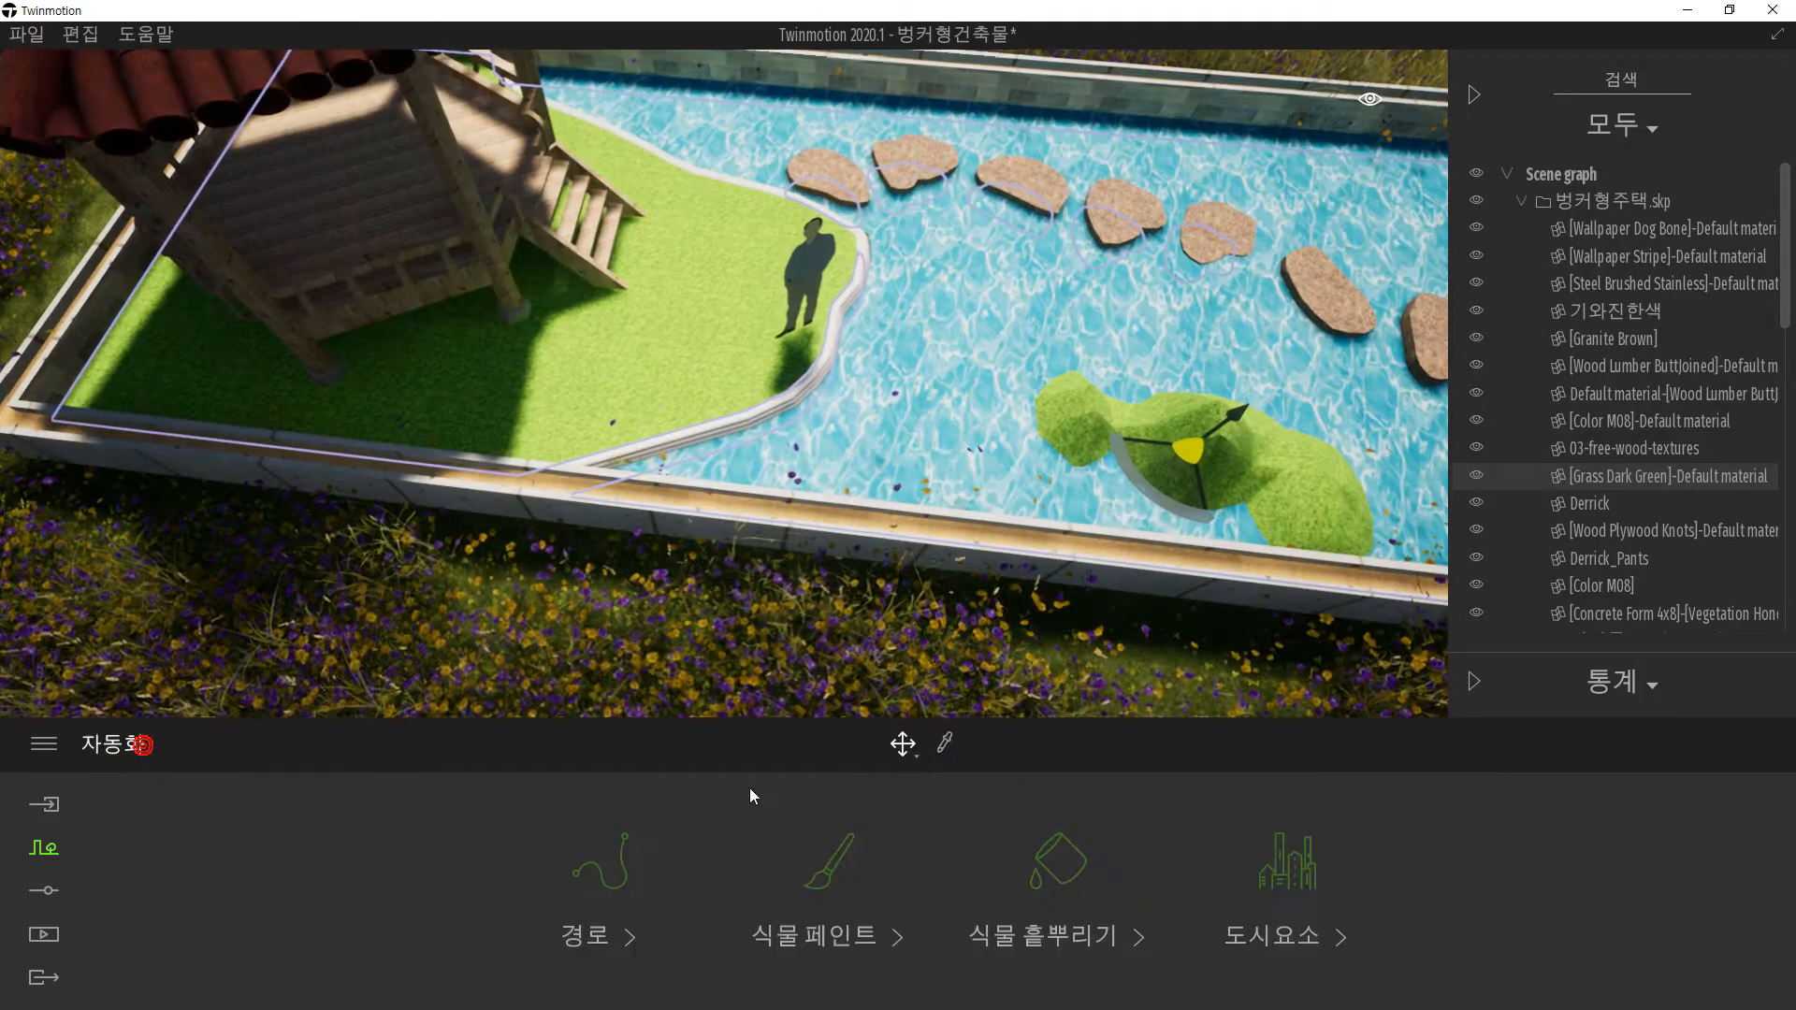
left_click(1065, 866)
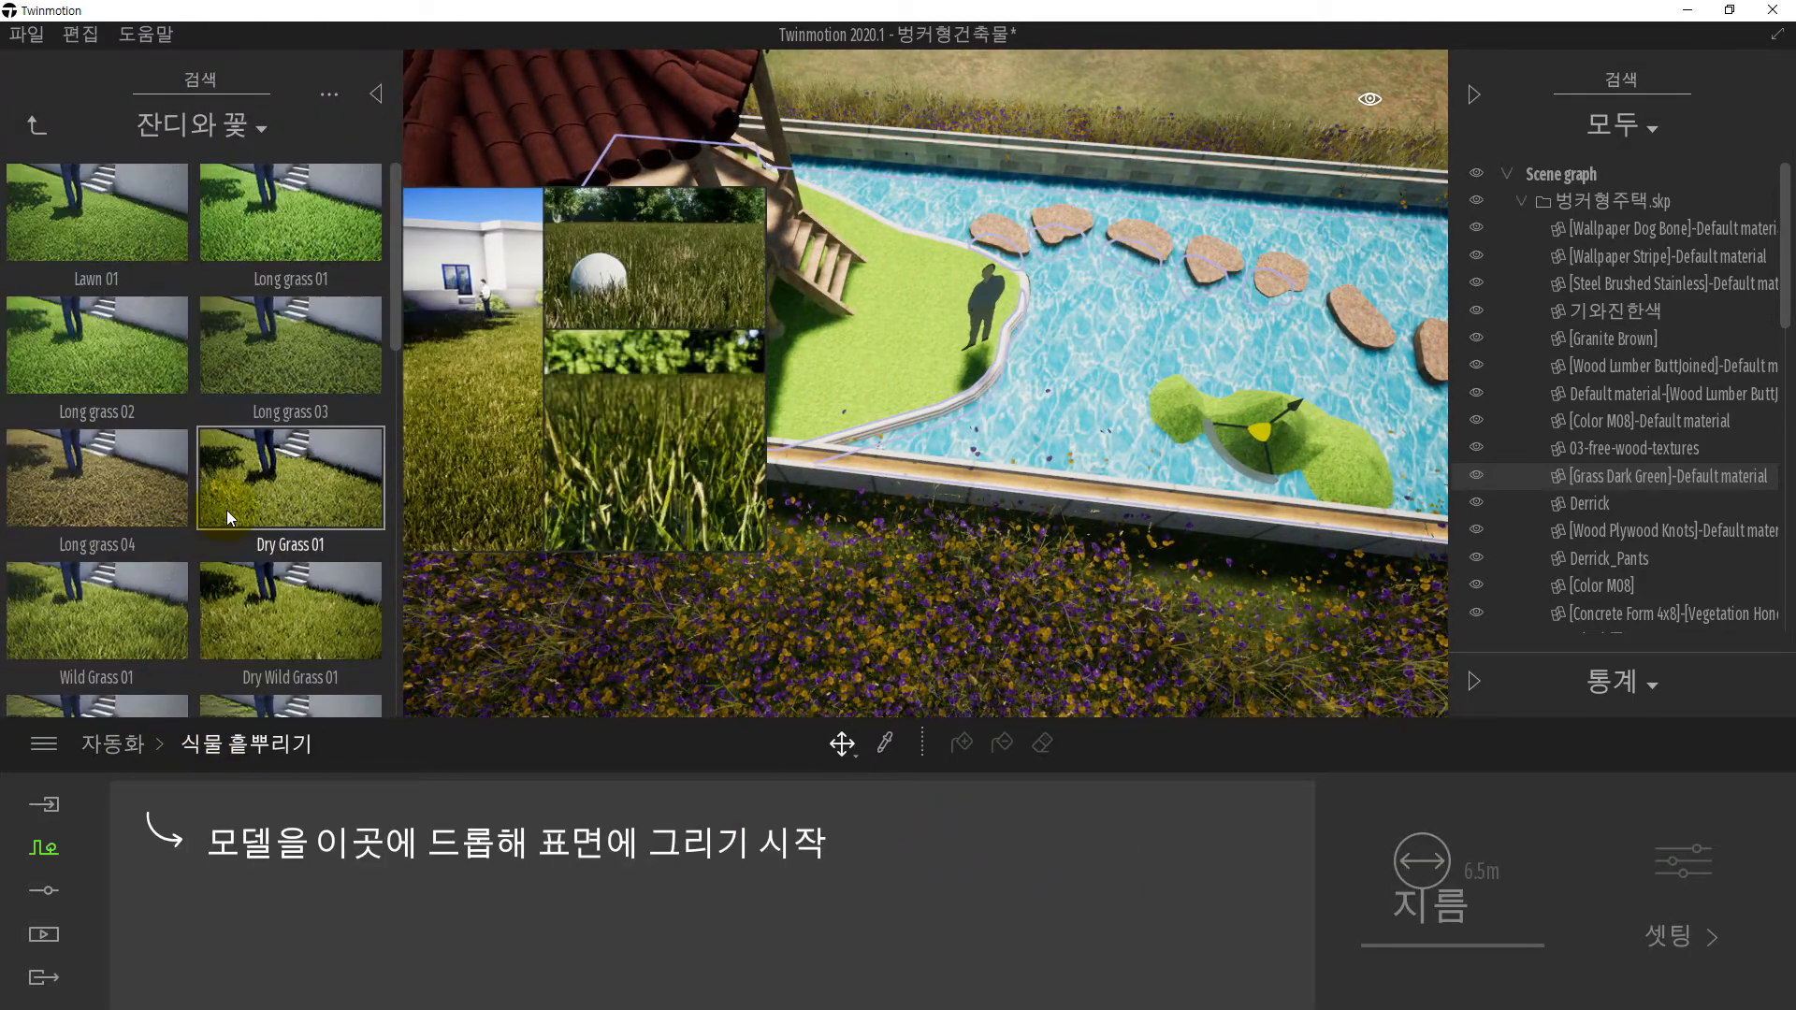
left_click(132, 333)
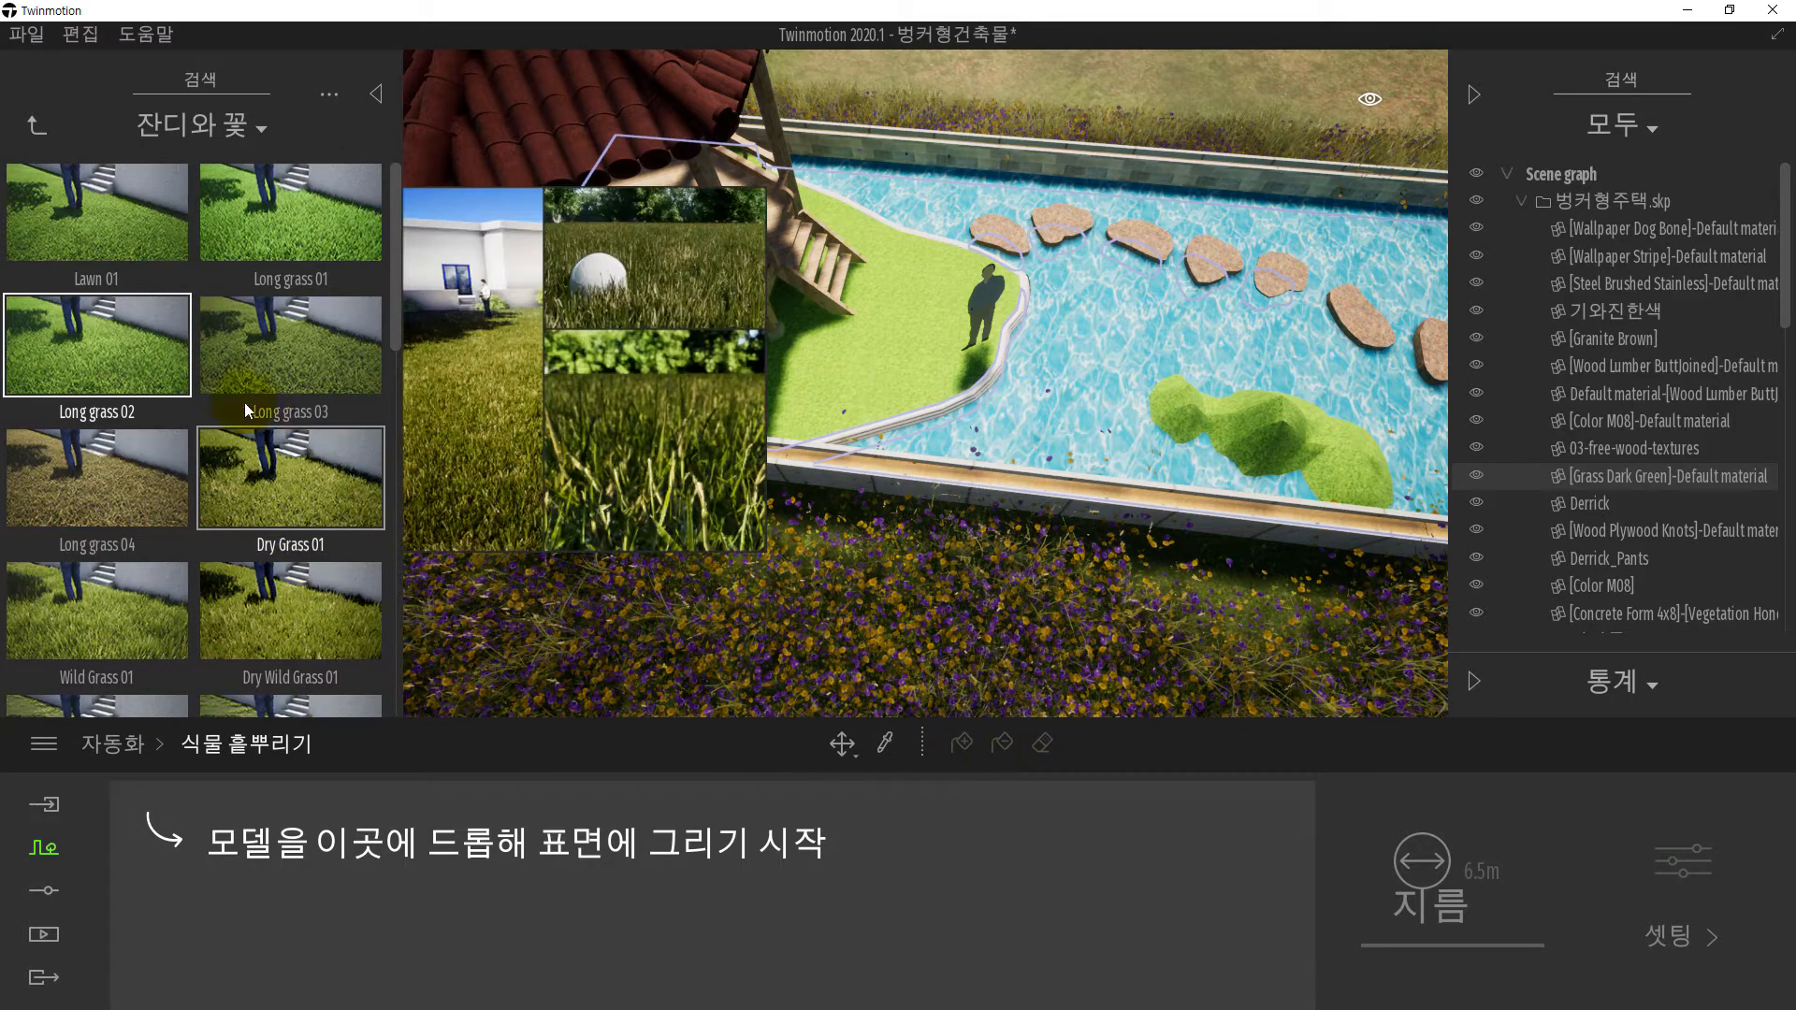
left_click_drag(135, 355, 367, 897)
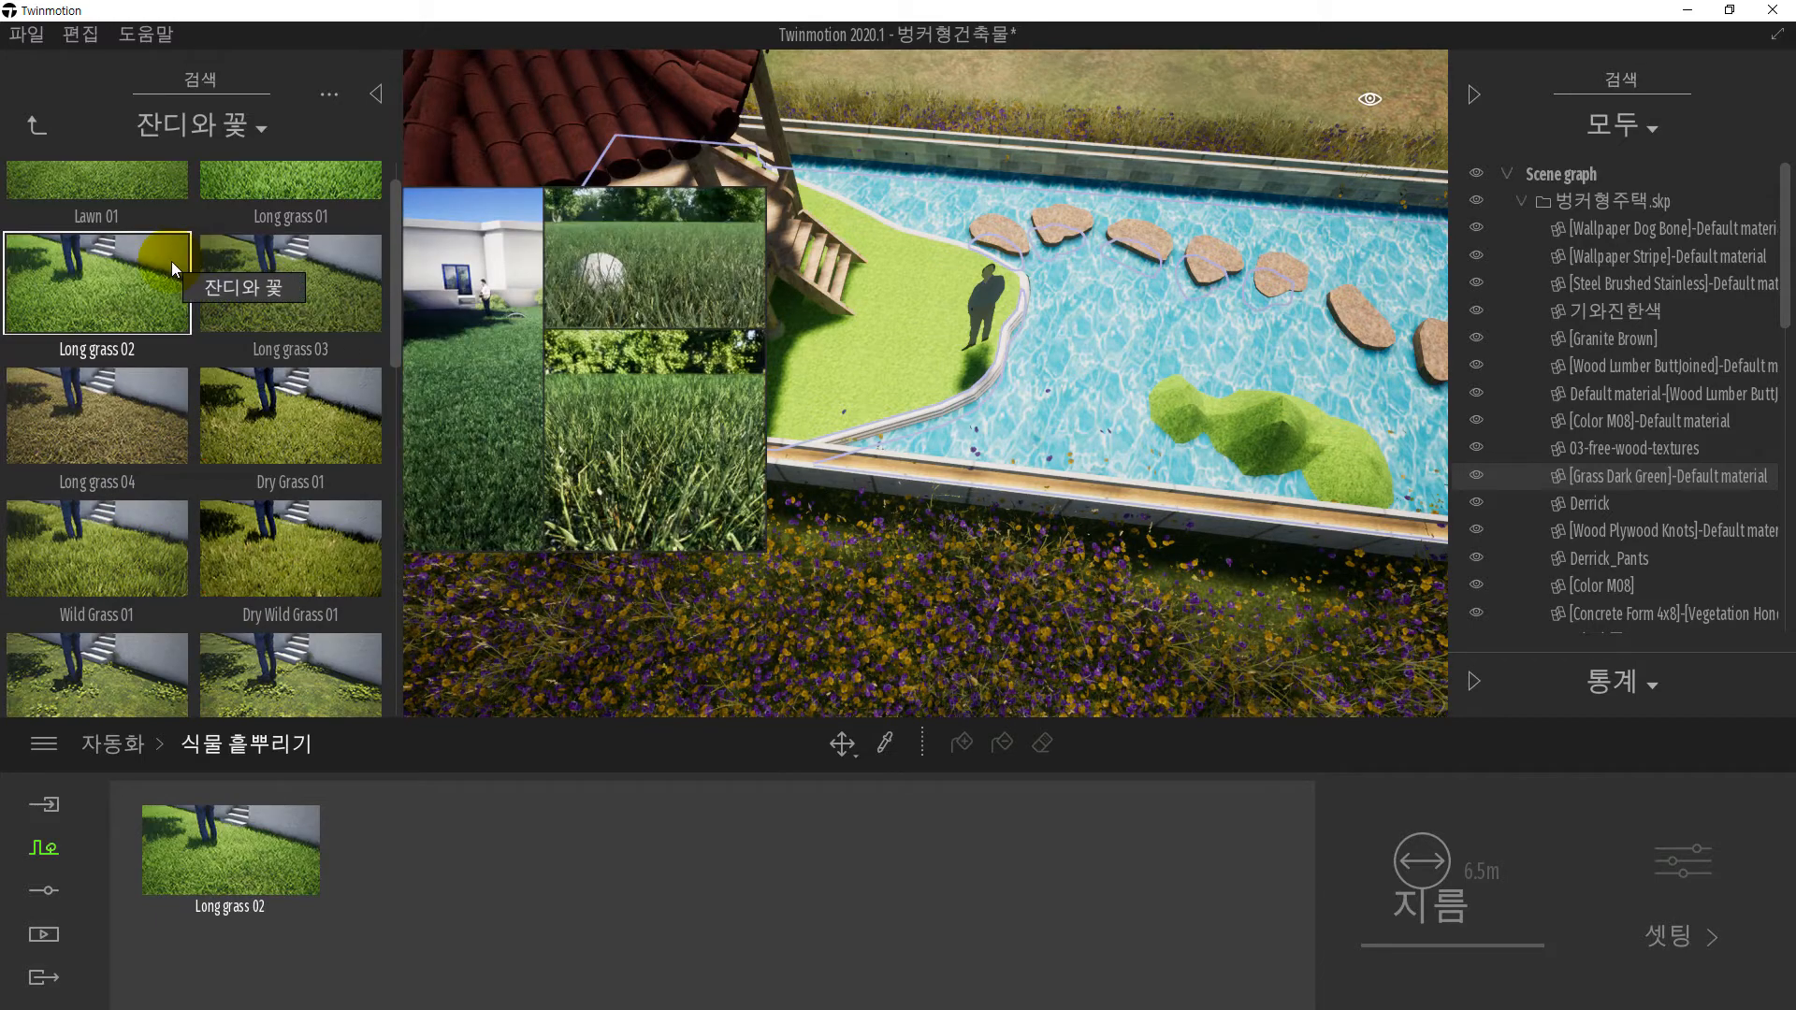
left_click_drag(300, 184, 441, 917)
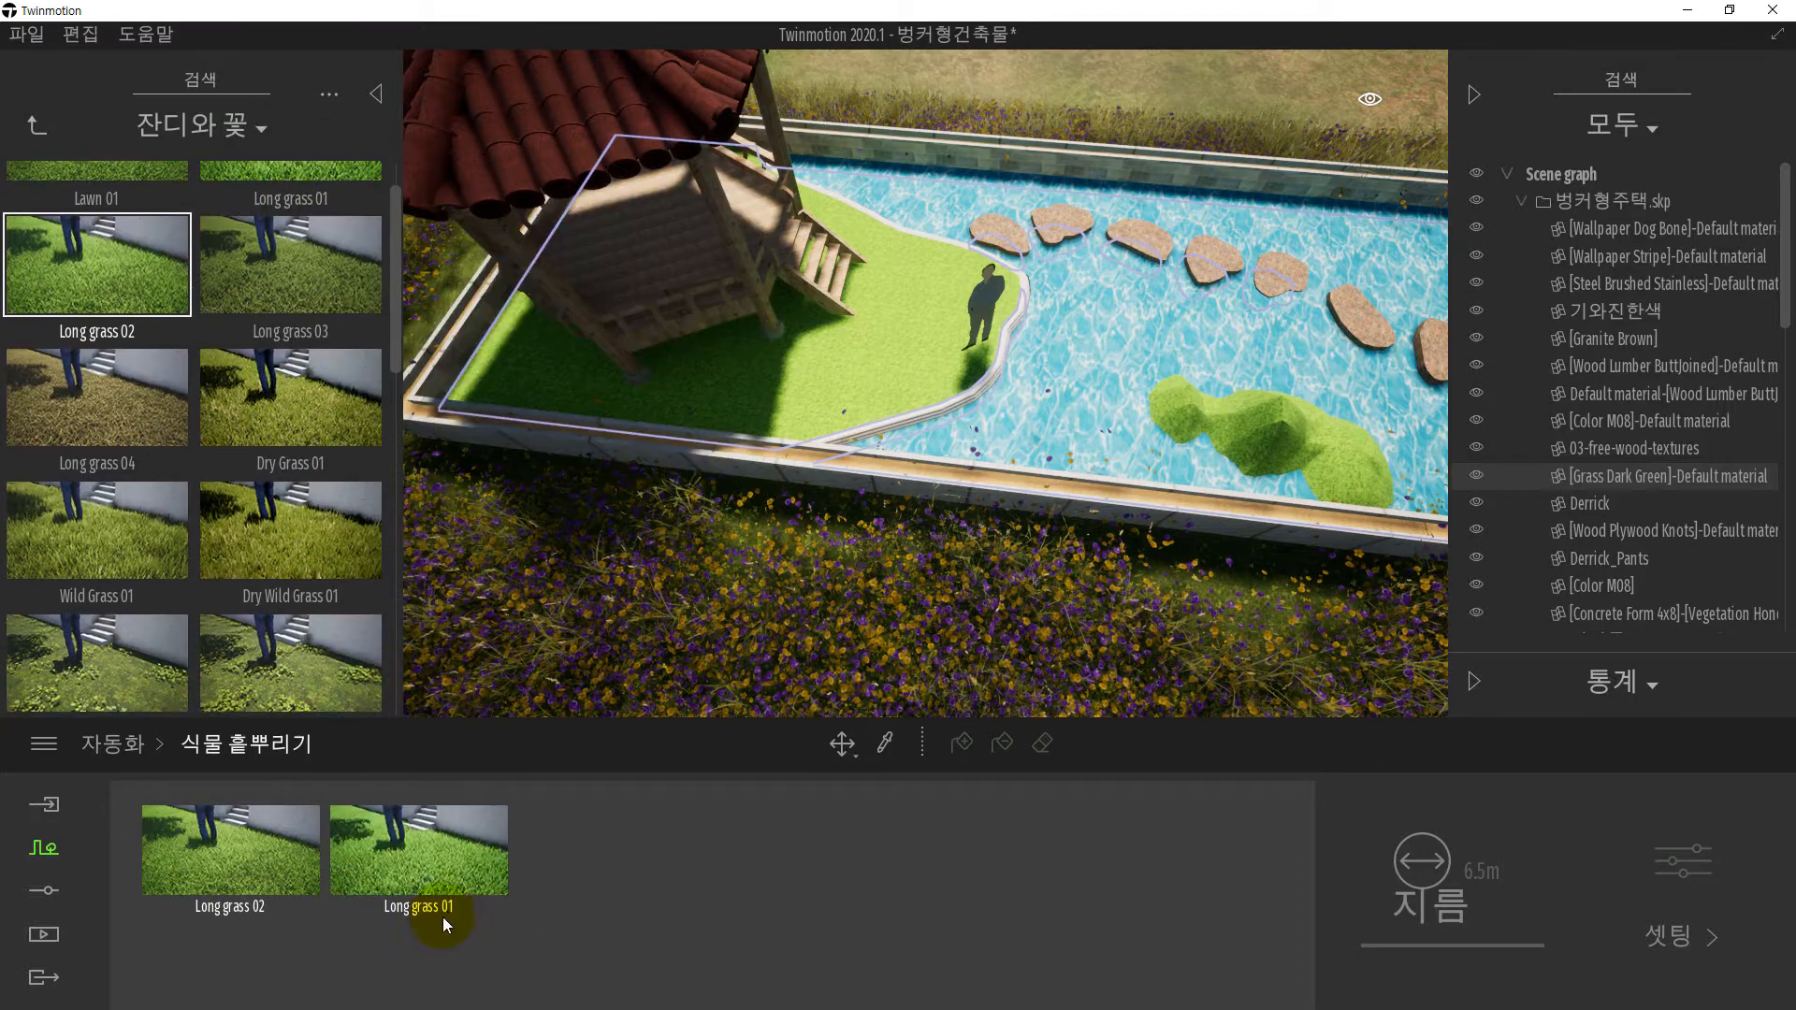
- Scatter both Long grass 02 and Long grass 01 over the grass surface around the gazebo
left_click(255, 862)
left_click(425, 862)
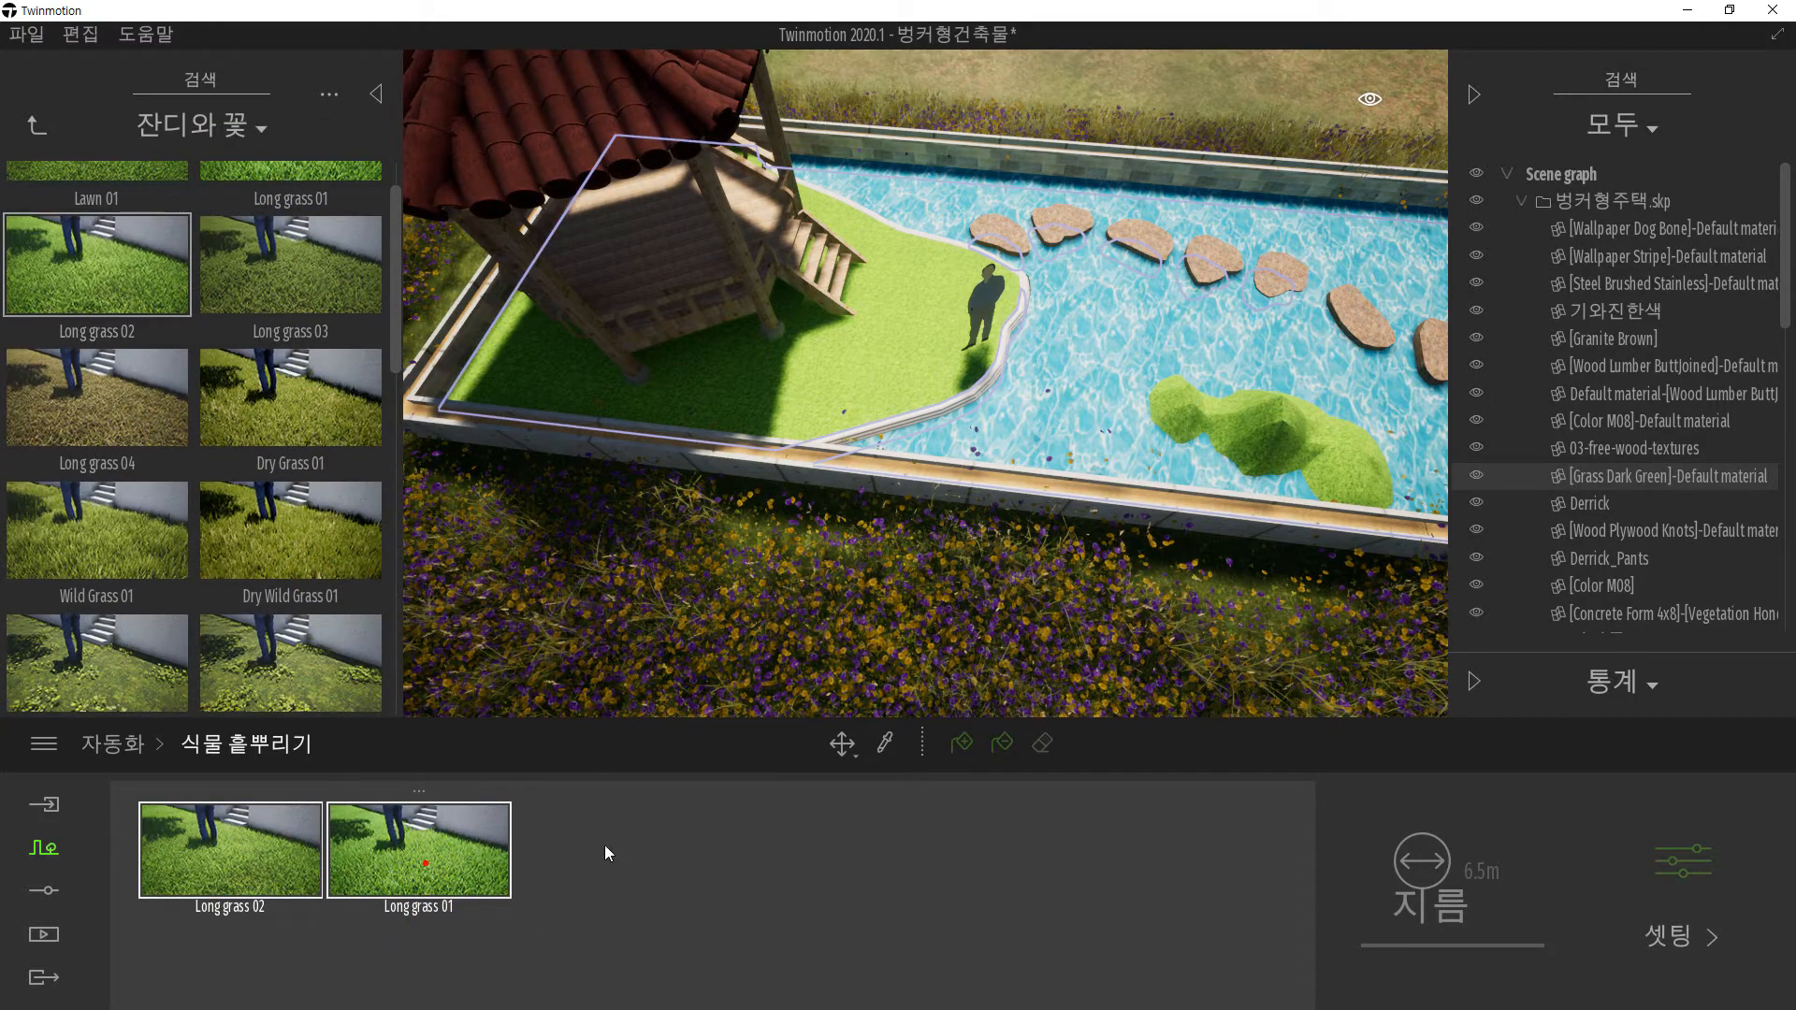
left_click(964, 743)
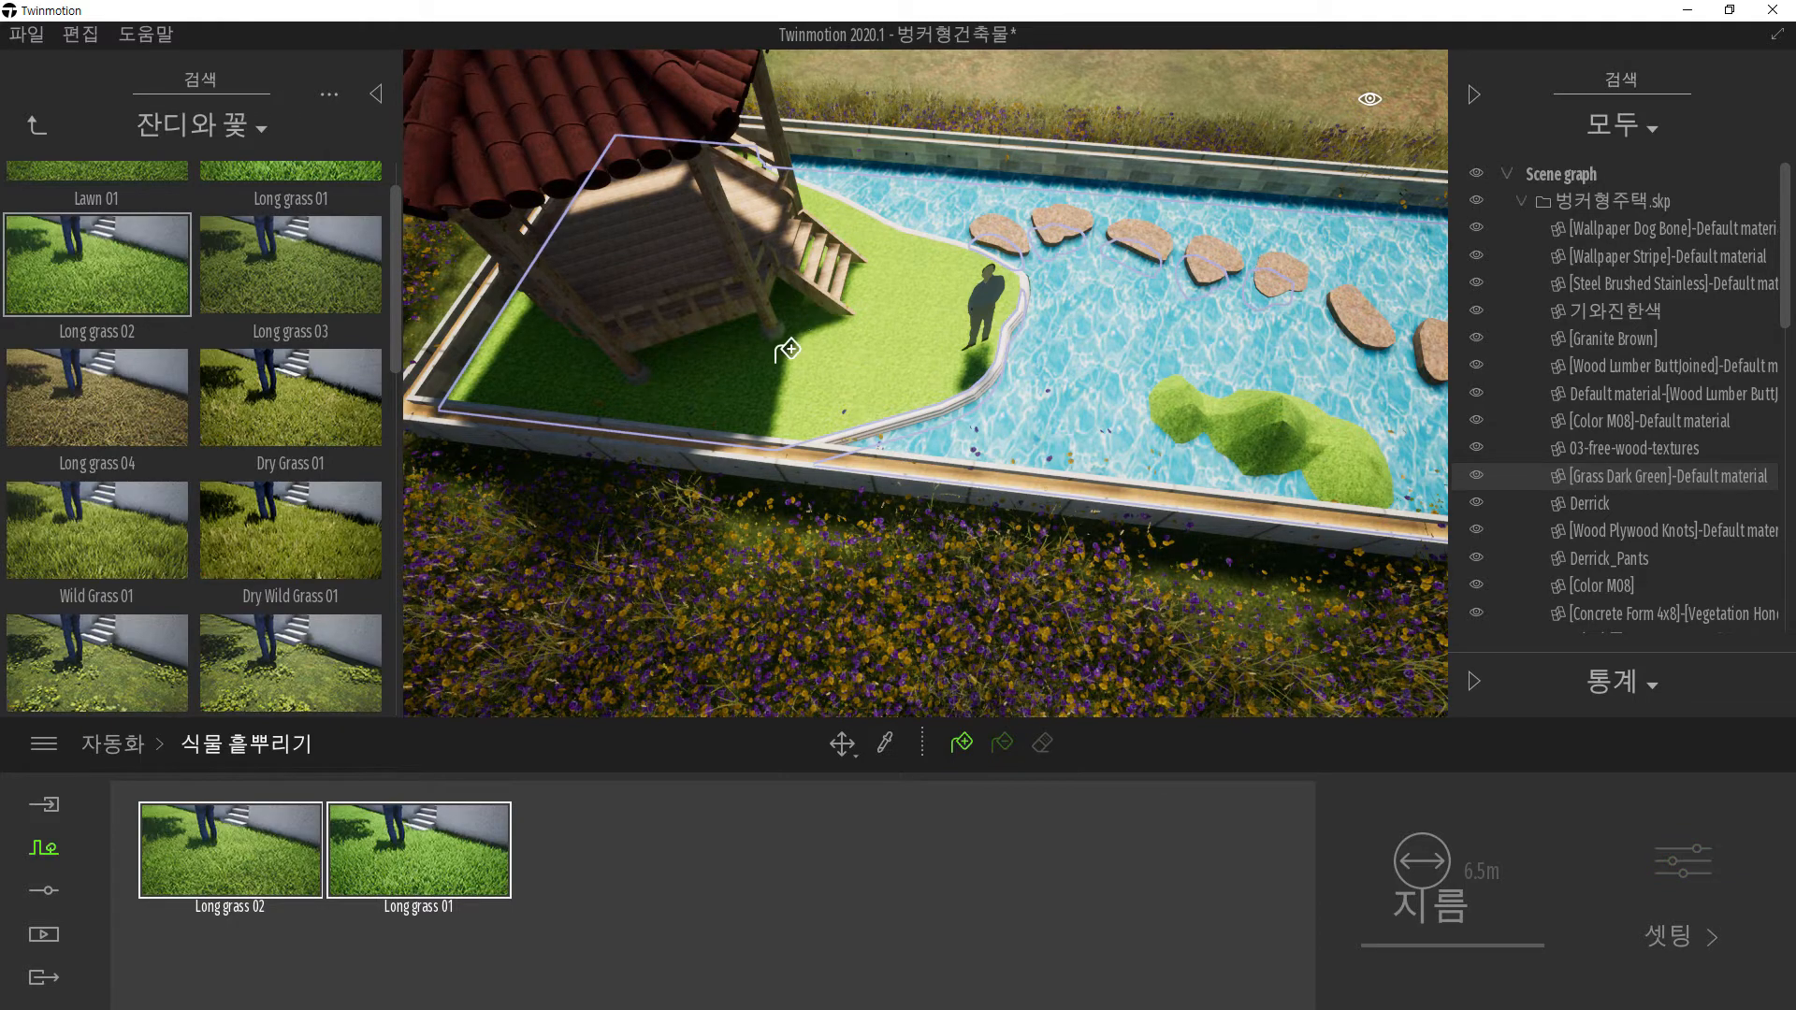
left_click(859, 337)
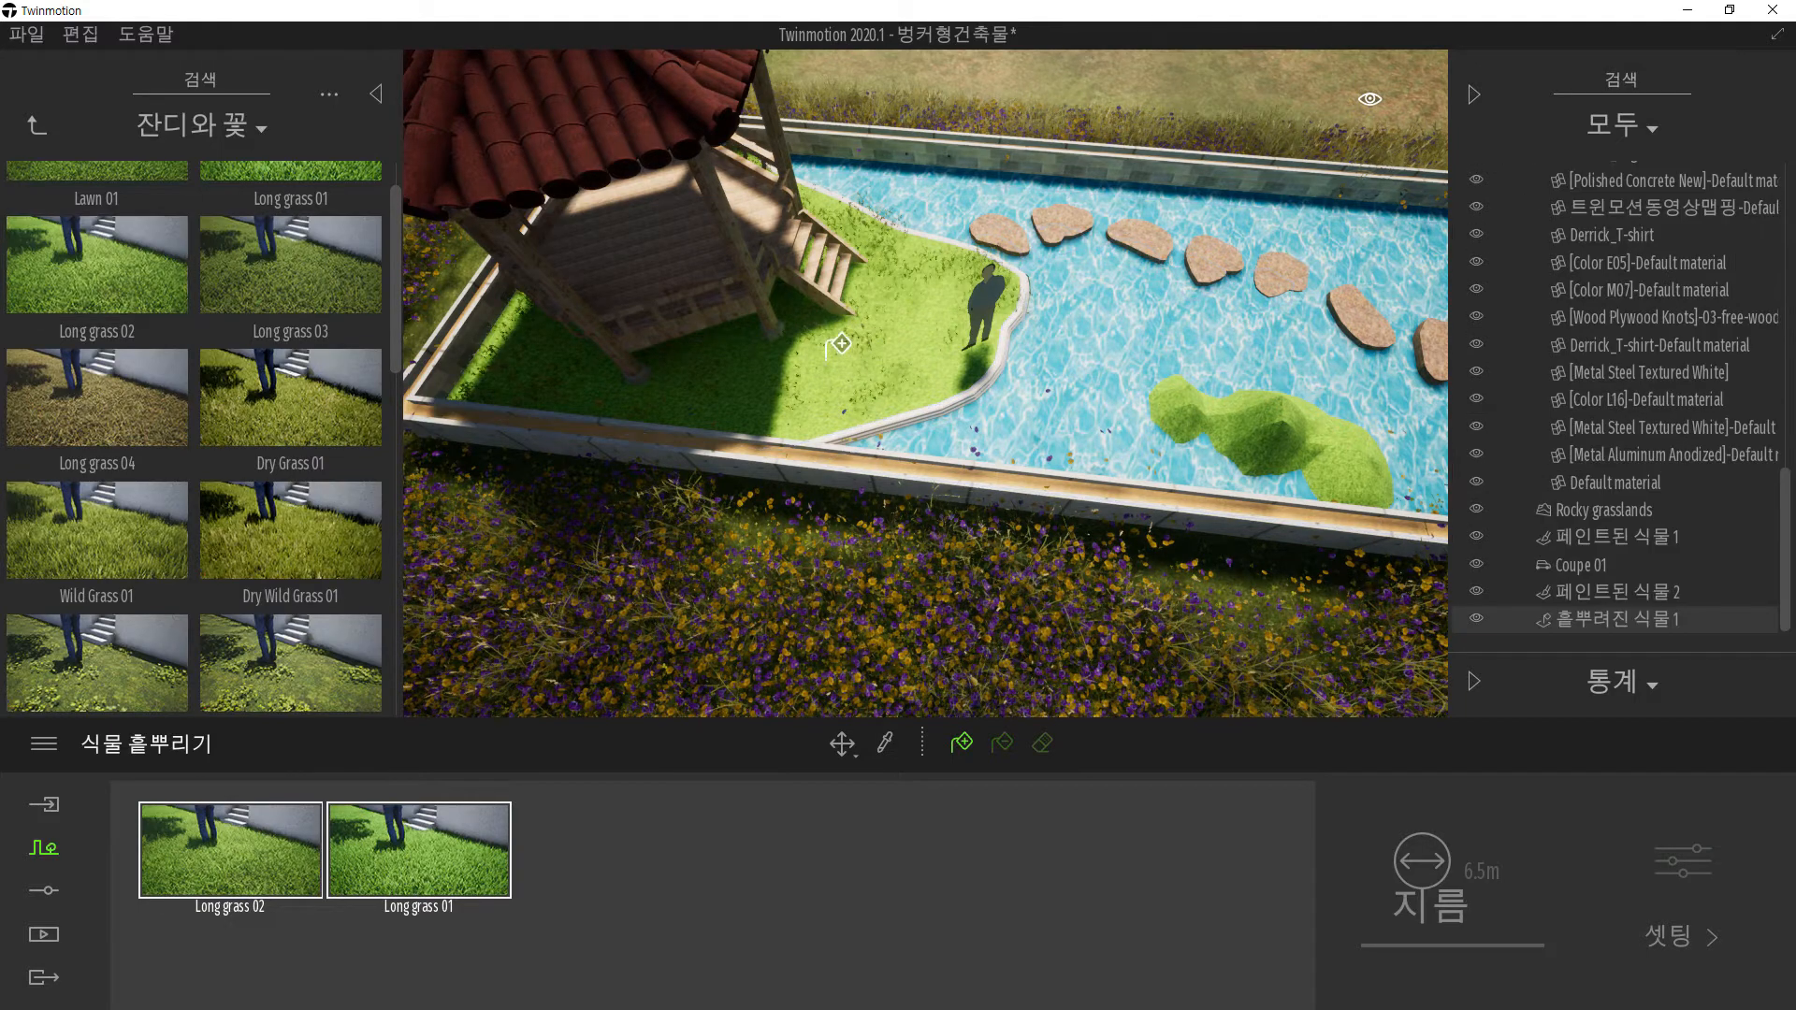
- Scatter the long grass mix over the gazebo lawn once more to thicken its coverage
scroll(841, 345, "up", 6)
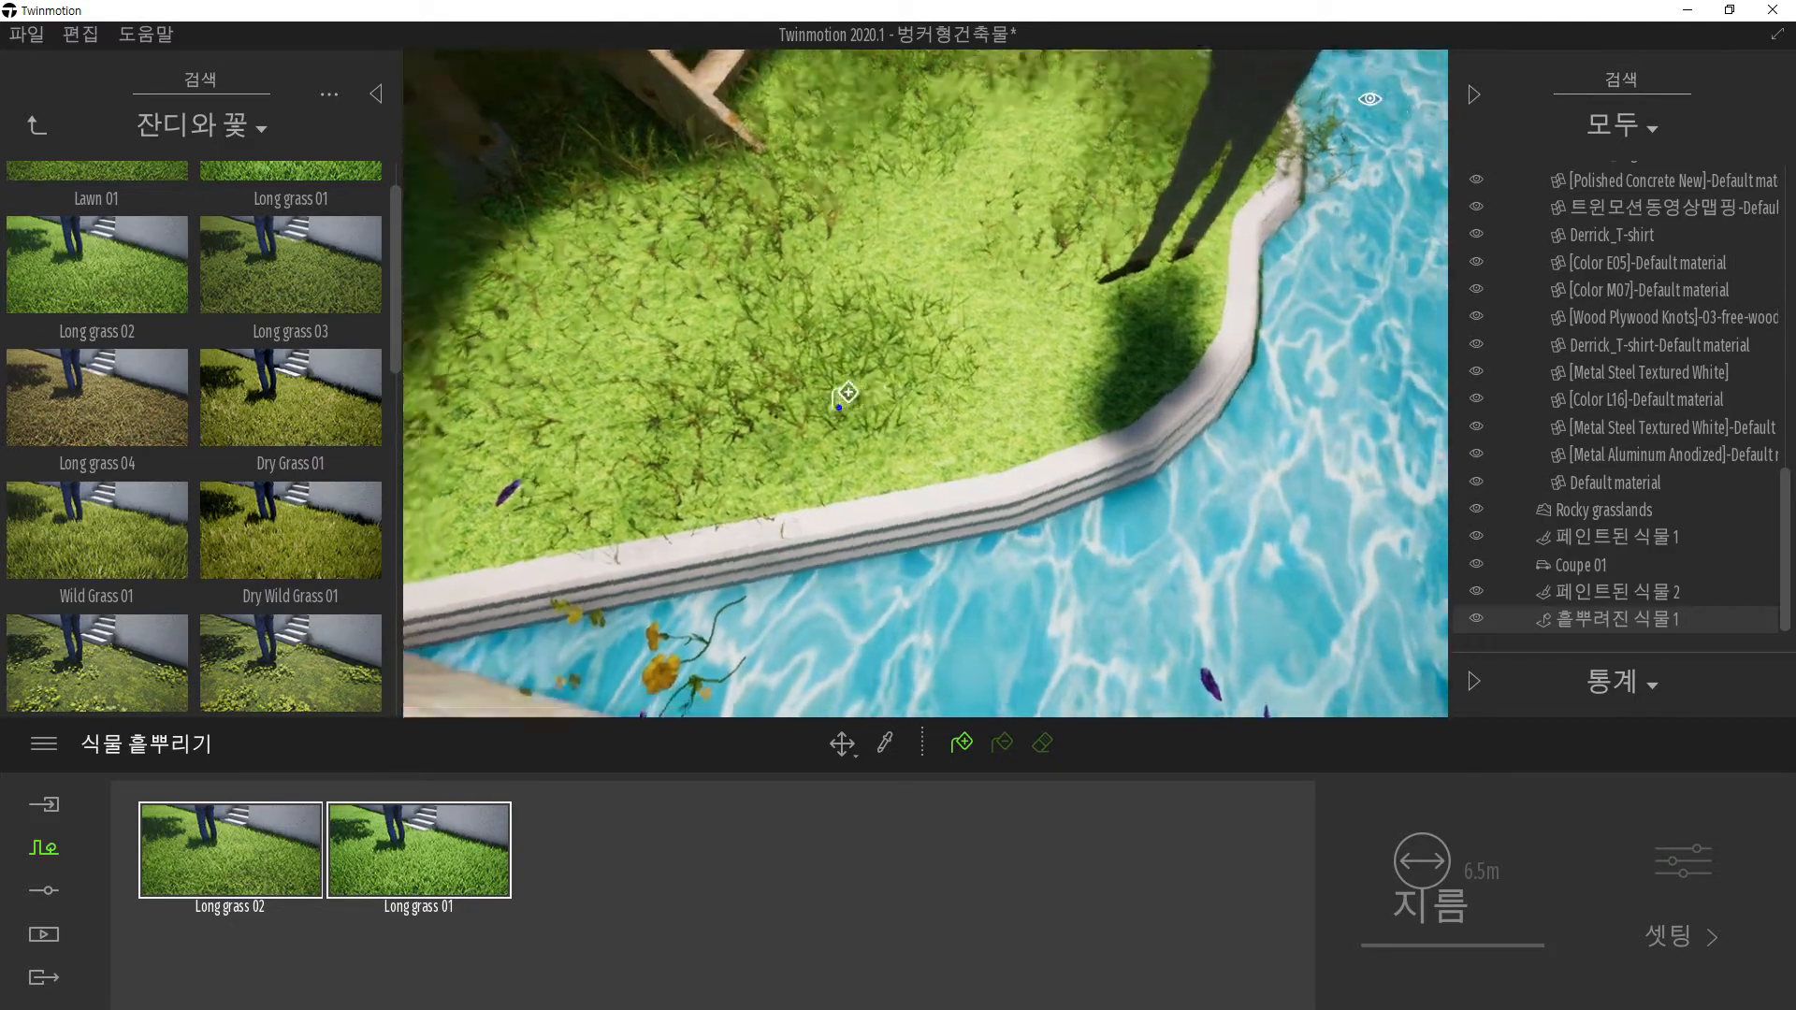
scroll(847, 393, "down", 5)
scroll(795, 400, "up", 3)
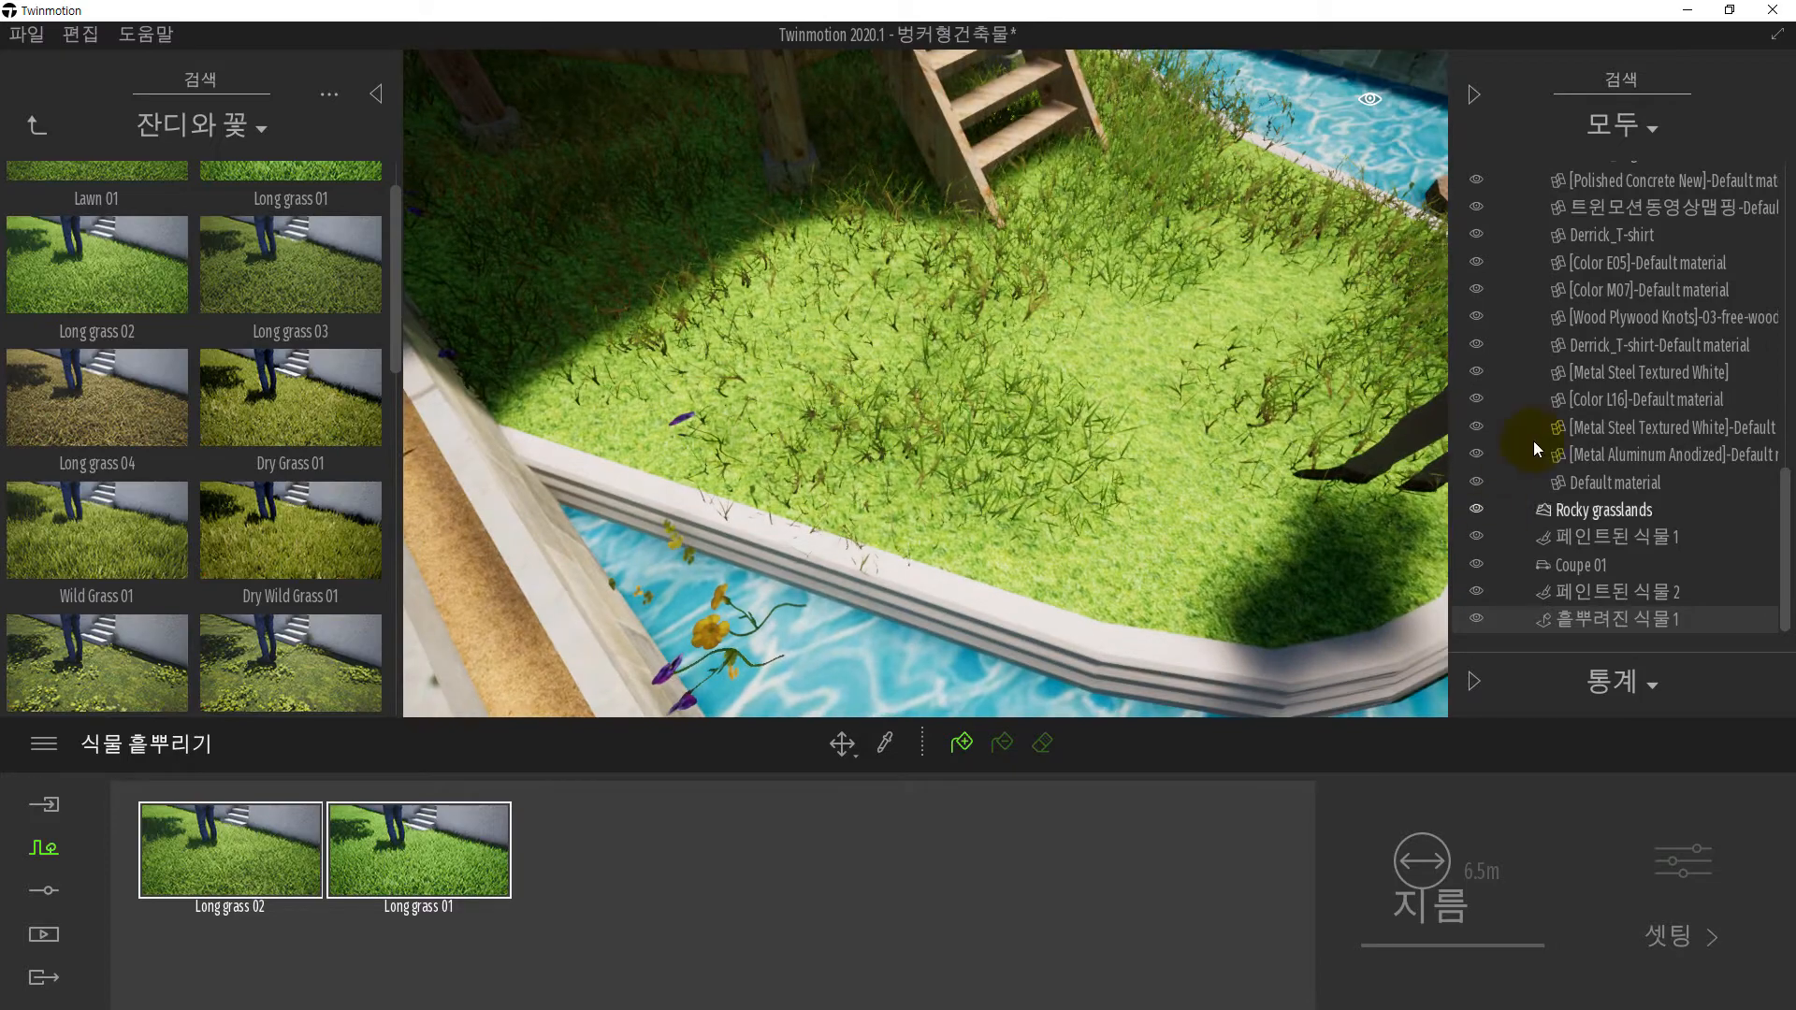
scroll(994, 493, "down", 3)
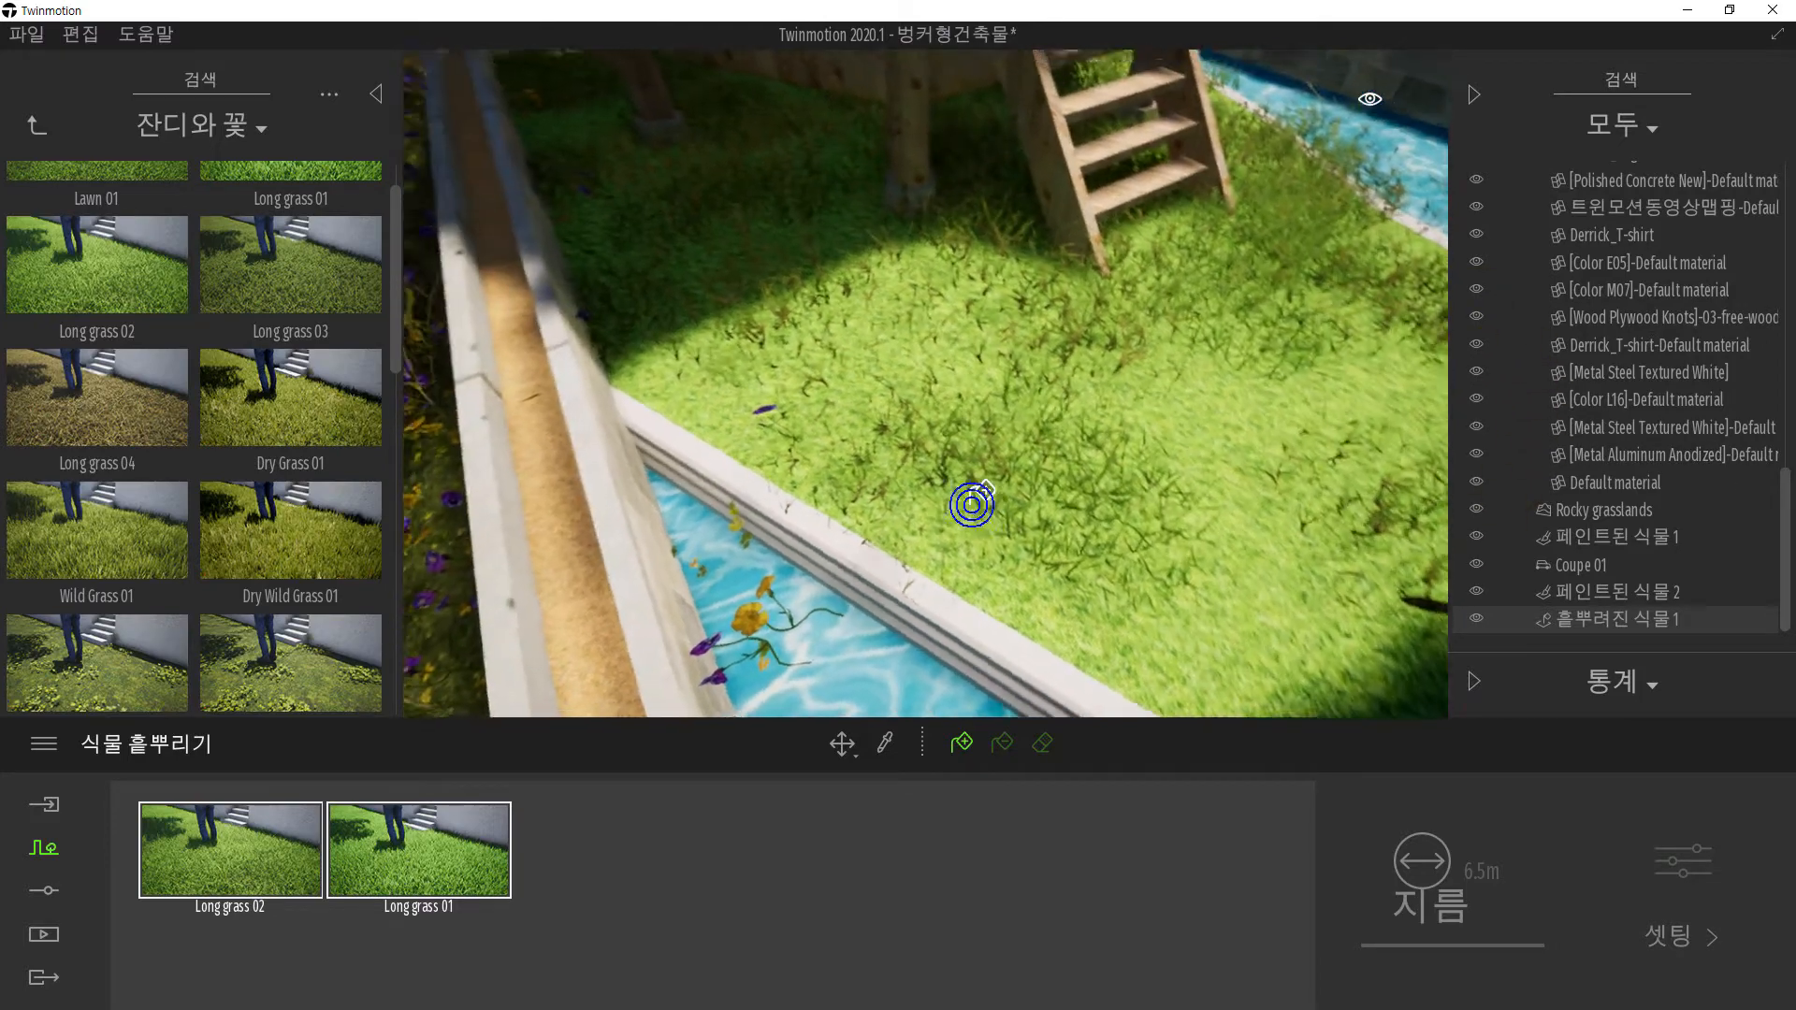
left_click(738, 437)
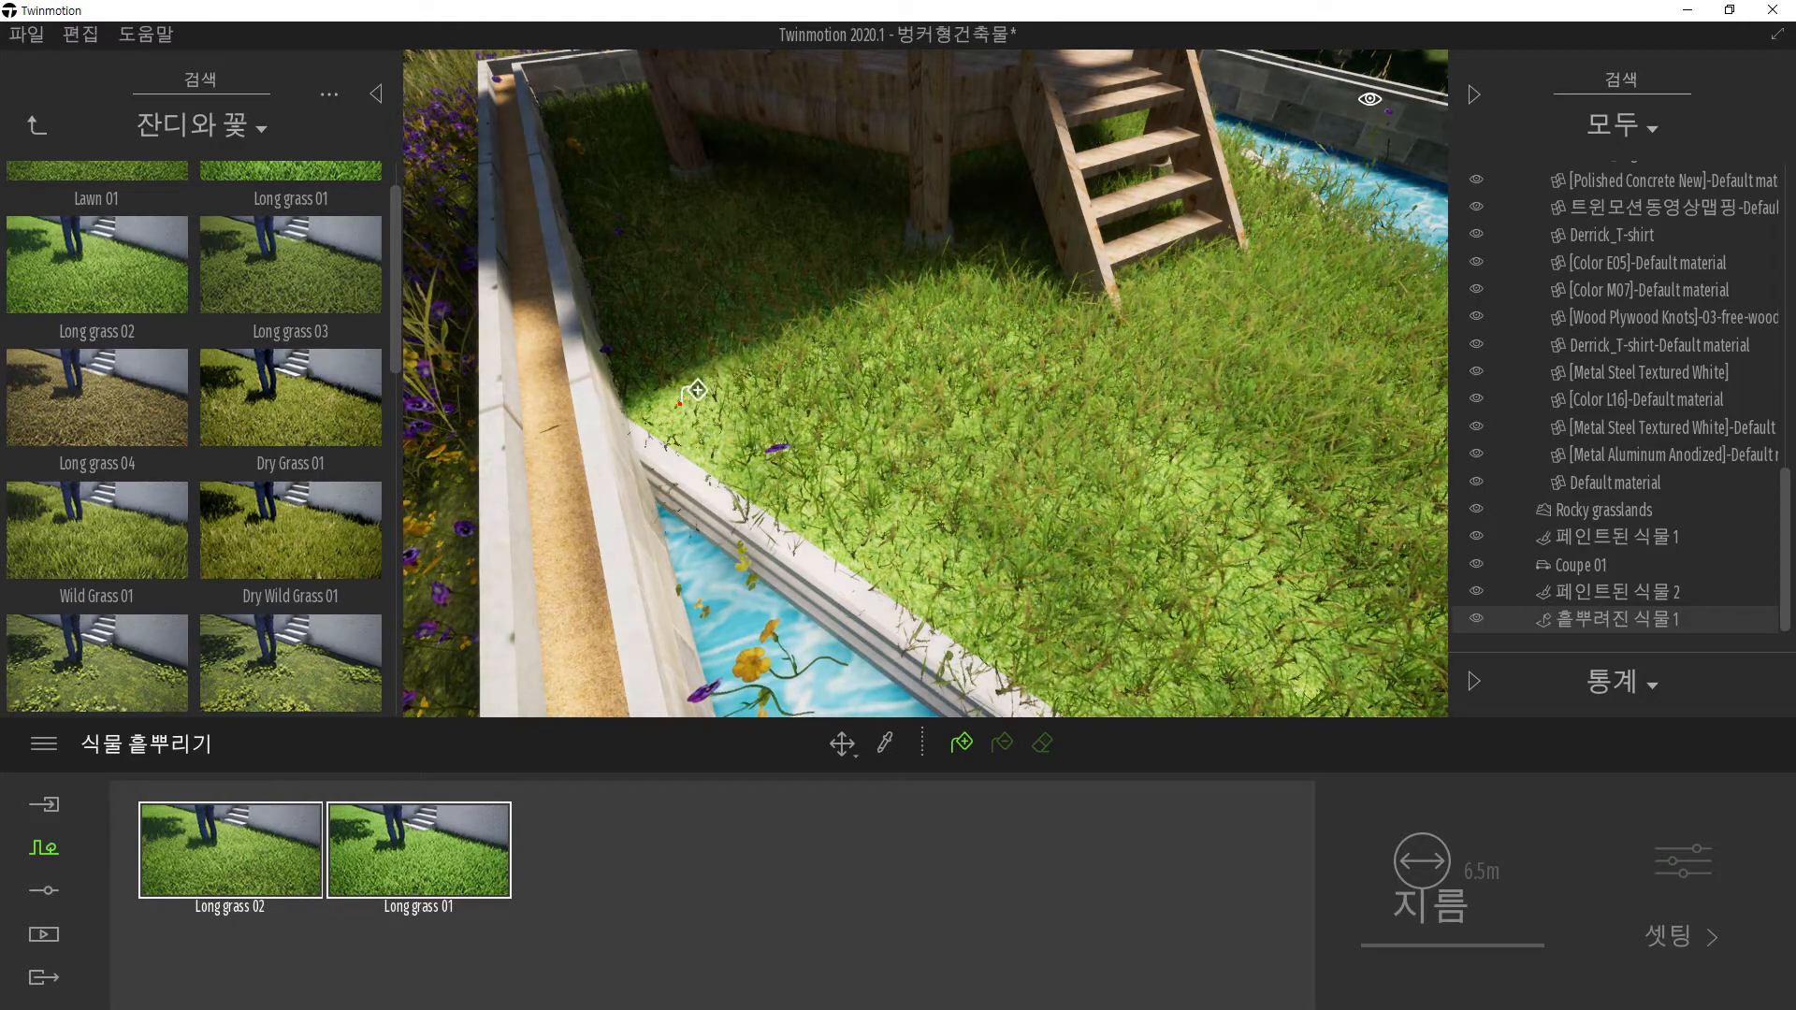
scroll(1173, 398, "up", 10)
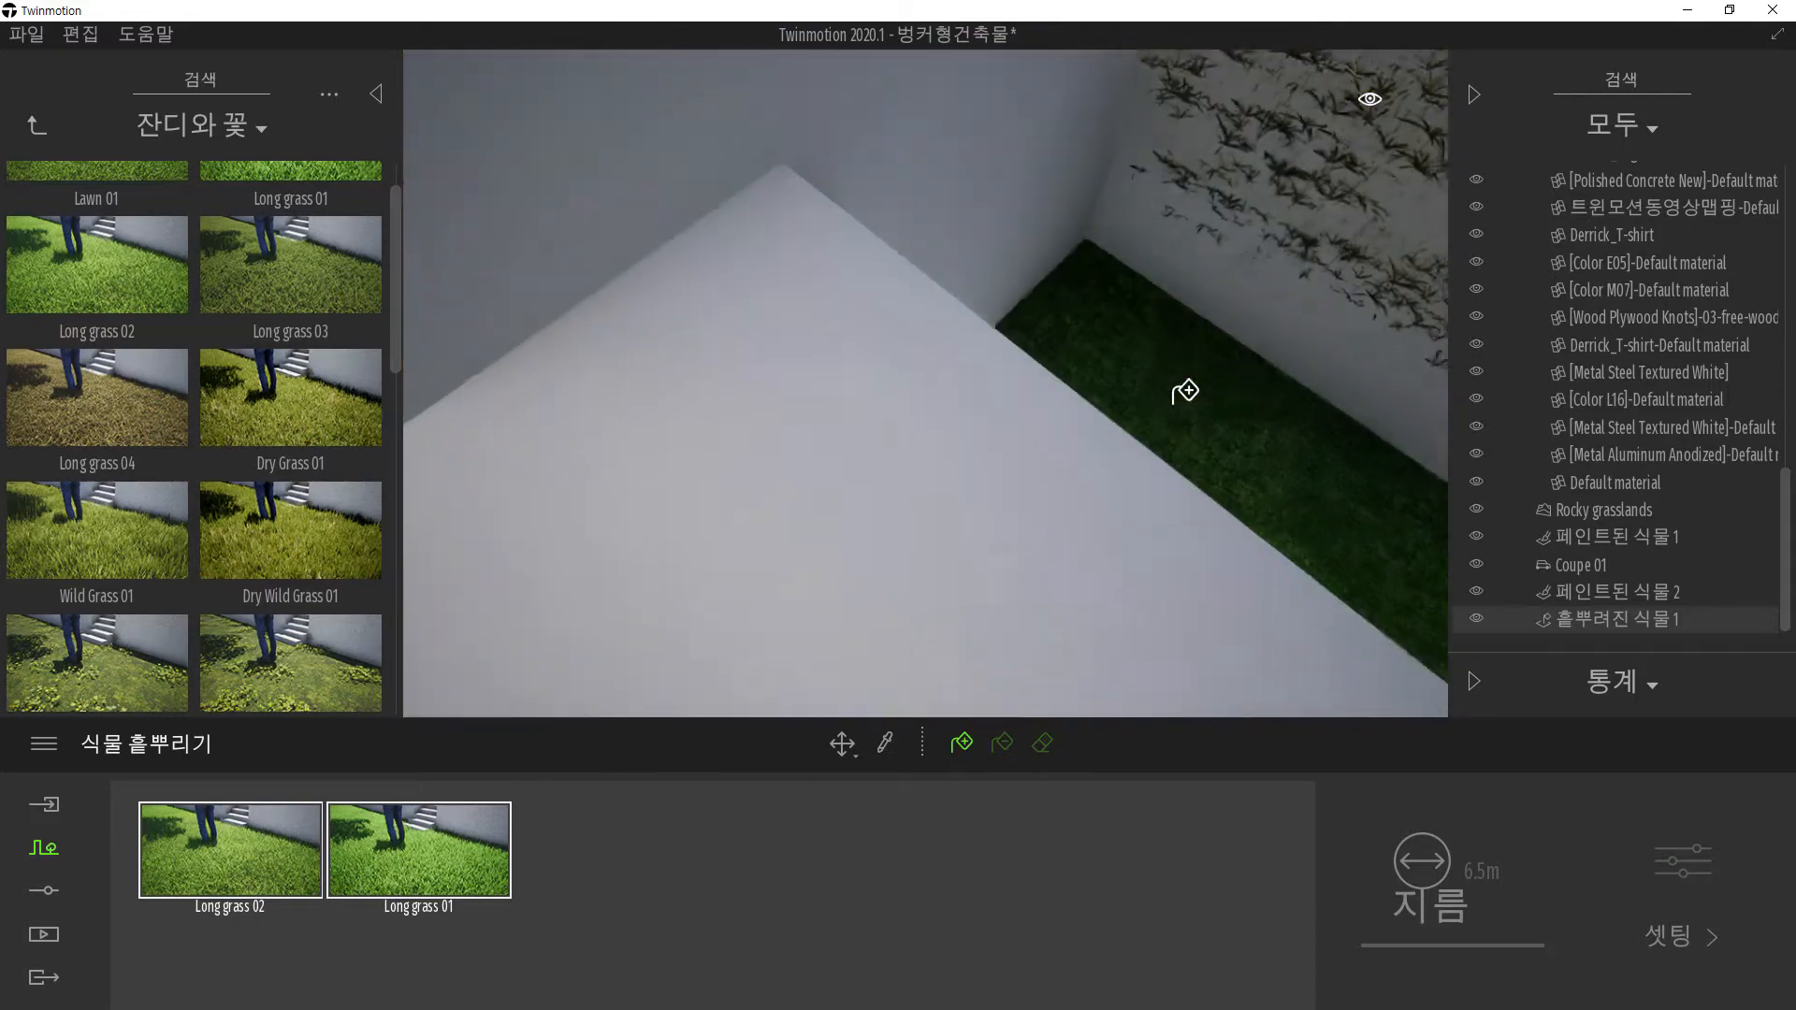
scroll(973, 431, "down", 10)
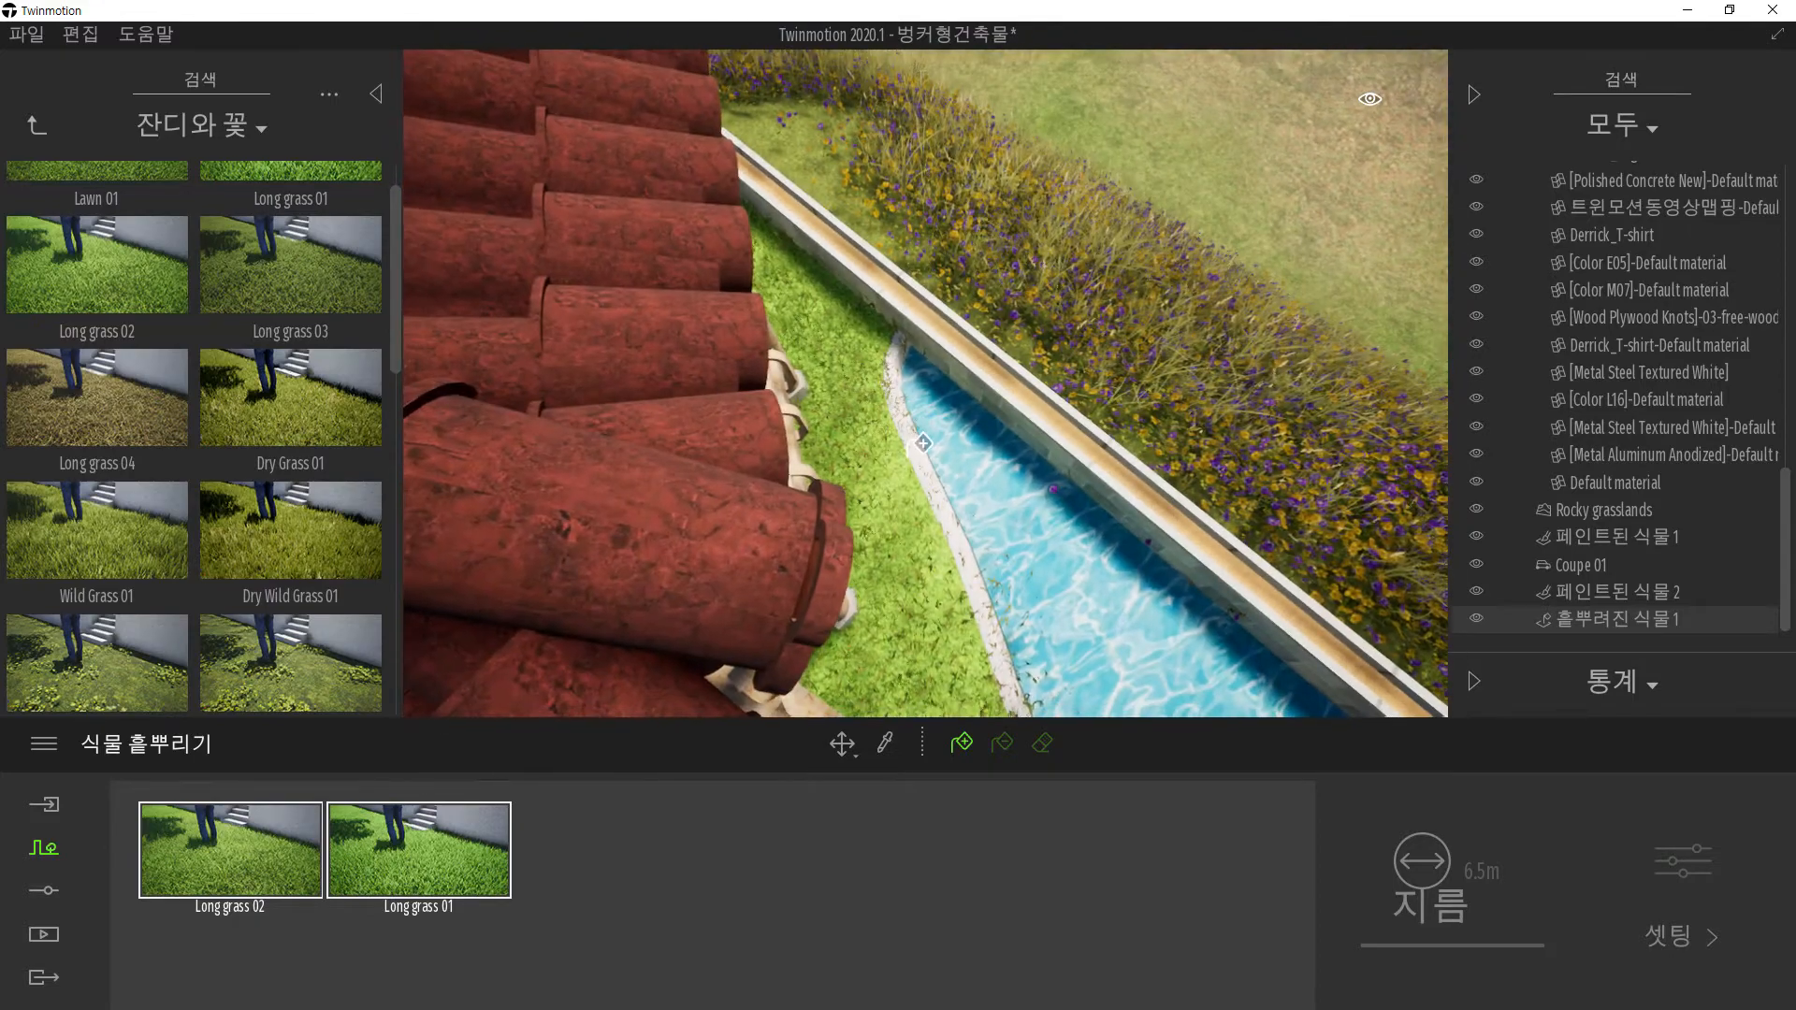
scroll(921, 444, "up", 5)
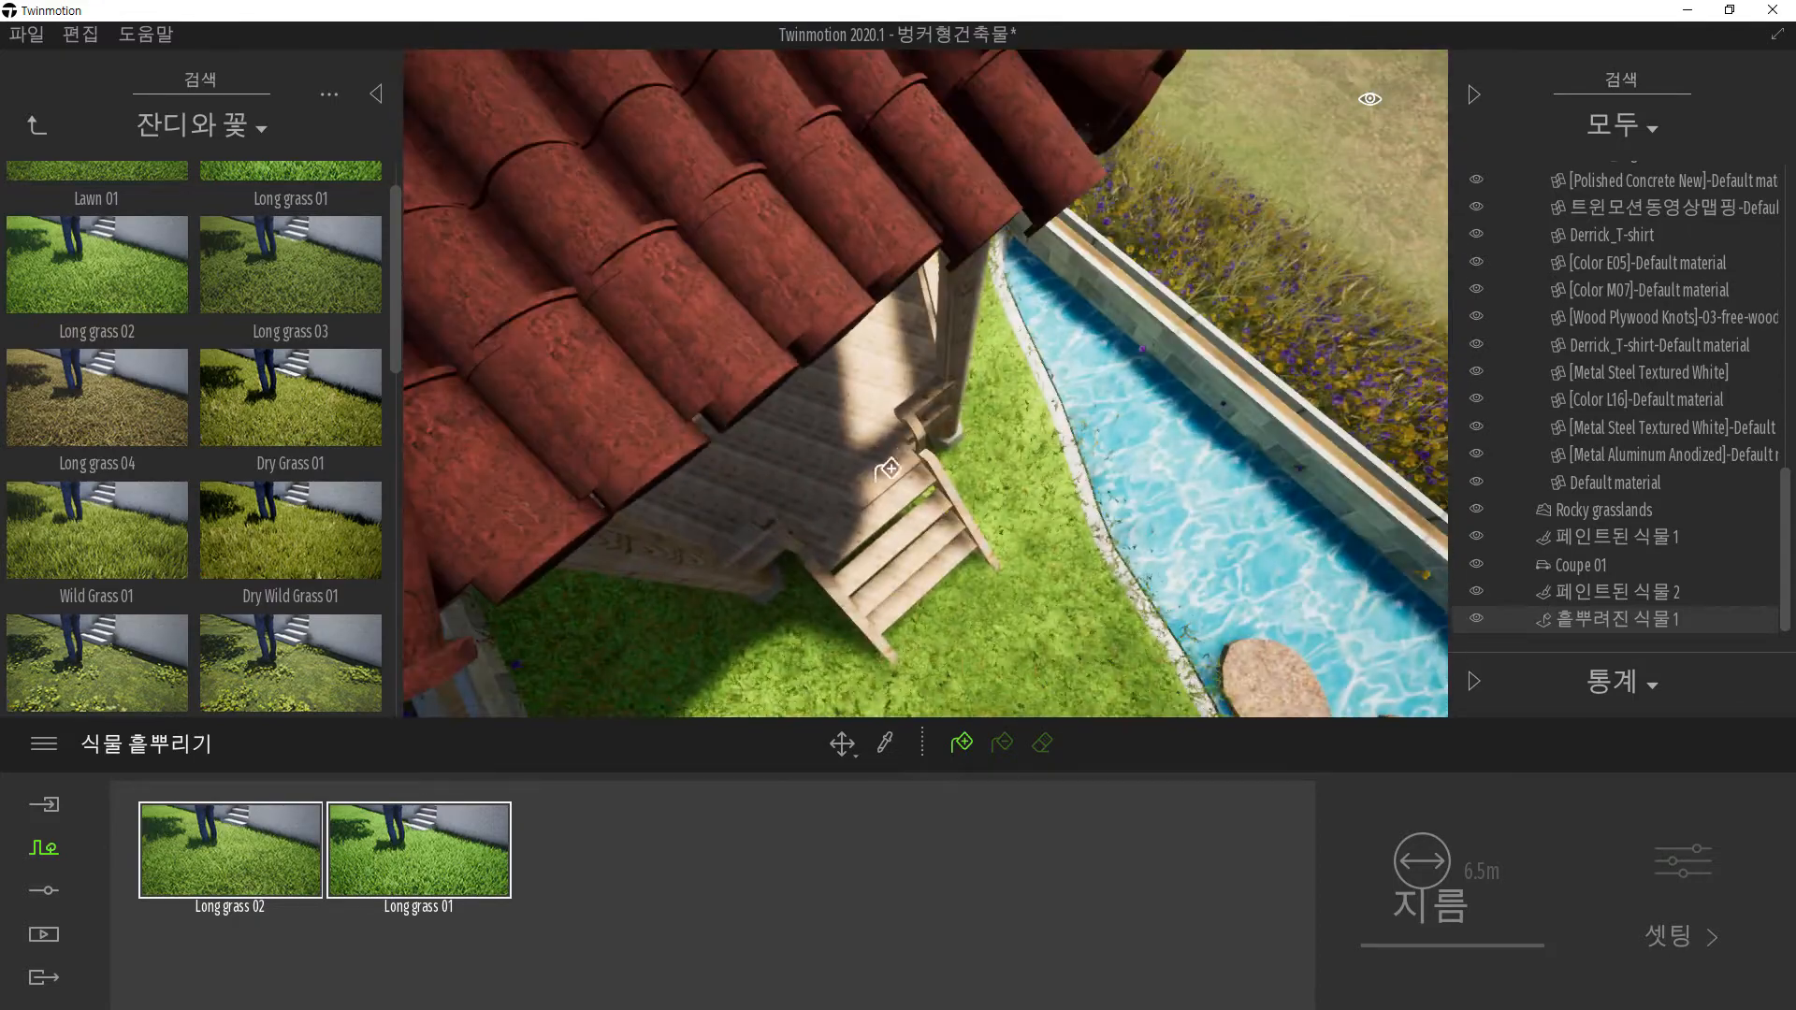
- Reduce the size of the scattered Long grass 02 and Long grass 01 around the gazebo to 2%
middle_click_drag(836, 530, 837, 149)
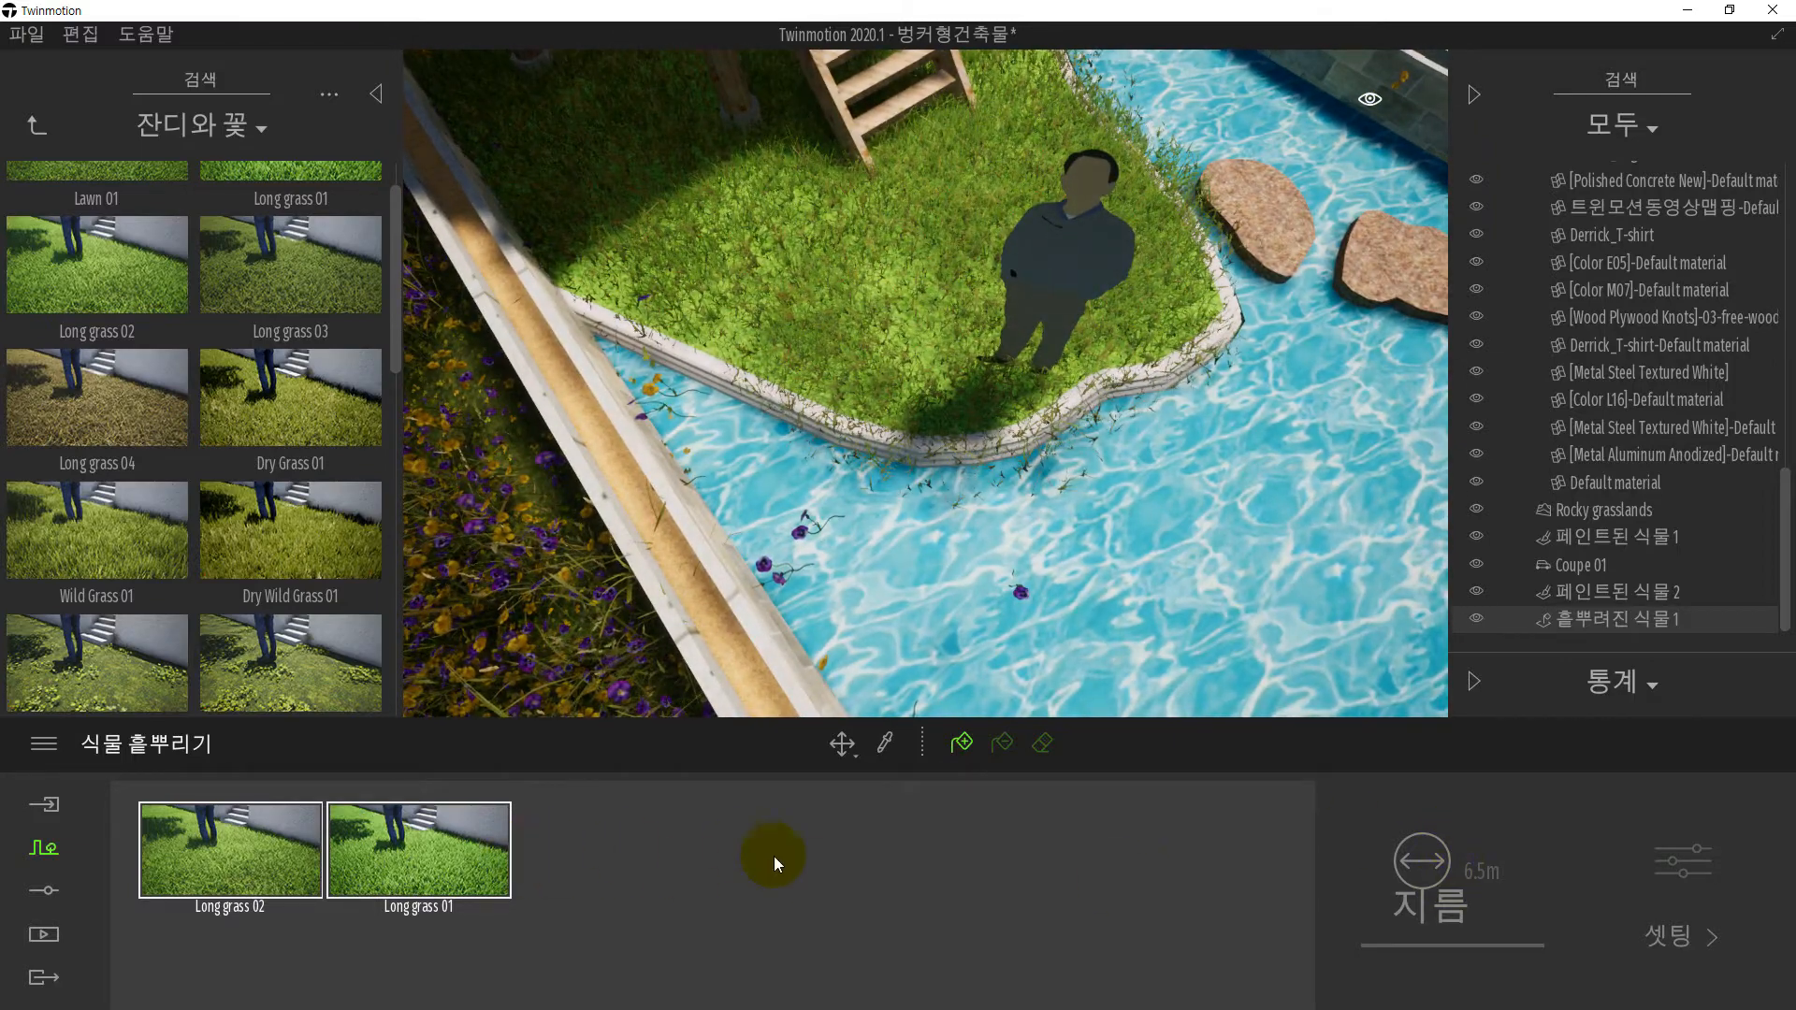
left_click(952, 810)
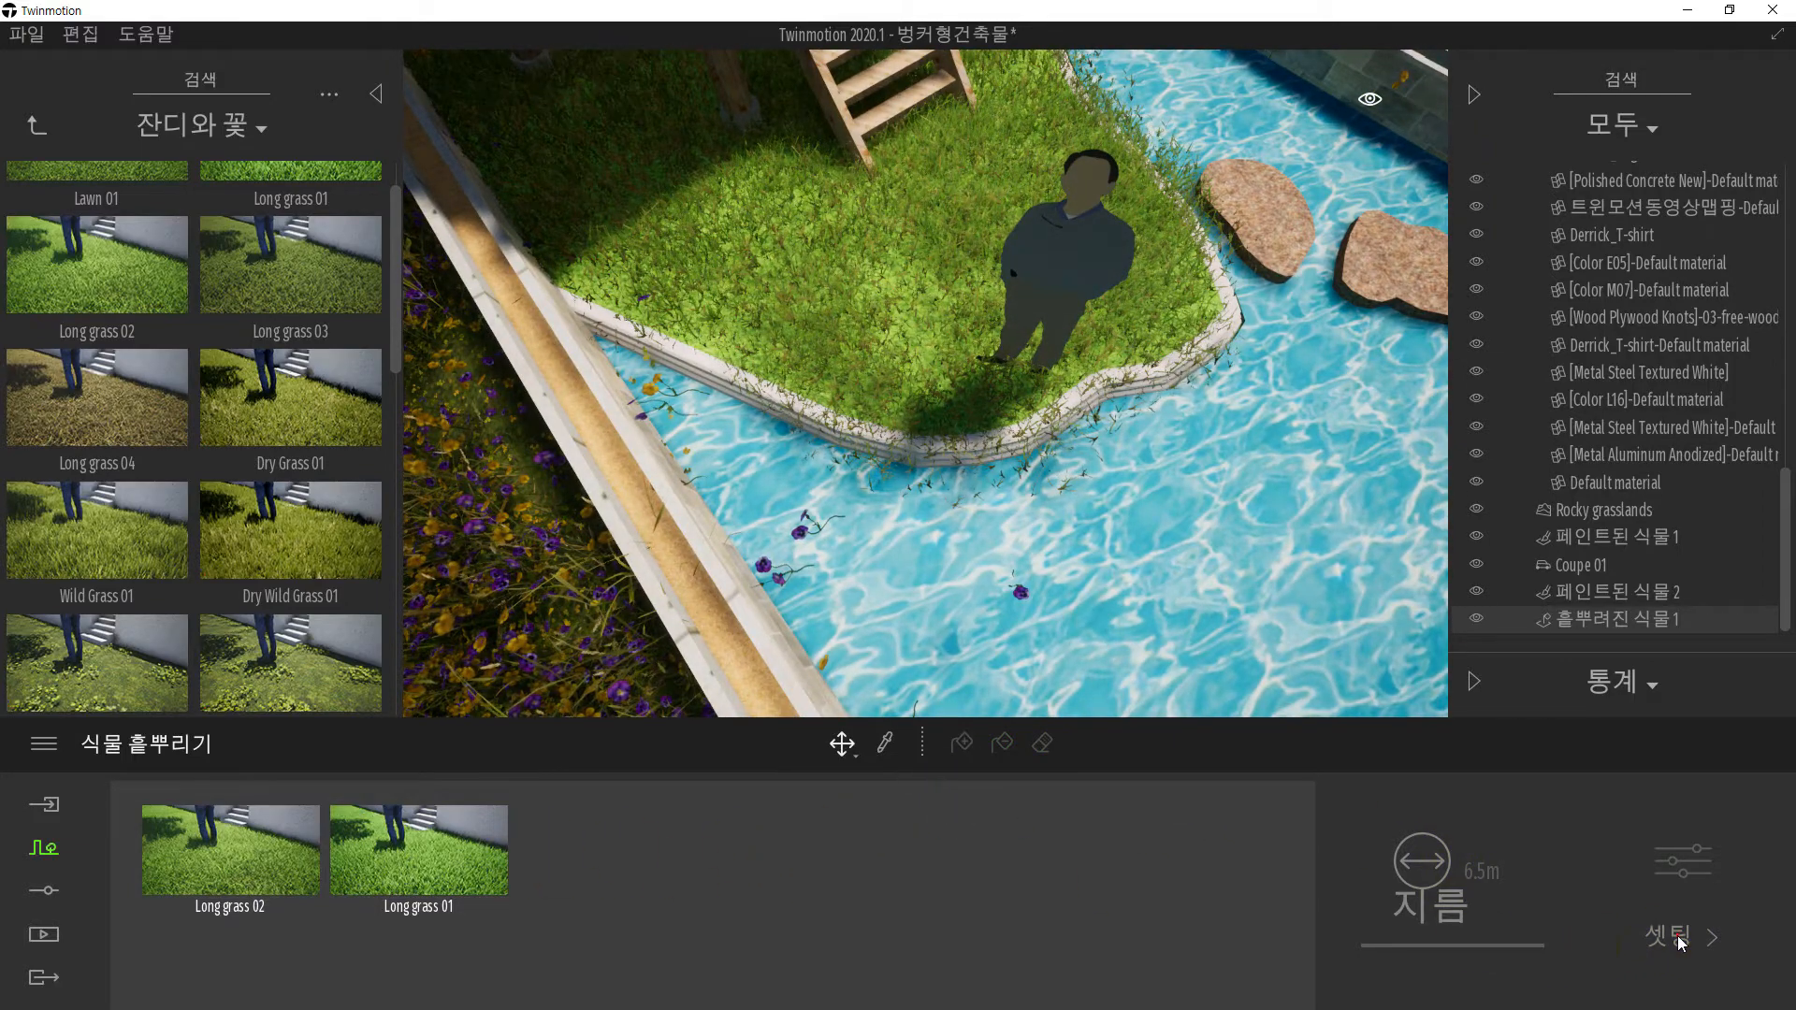
left_click(432, 873)
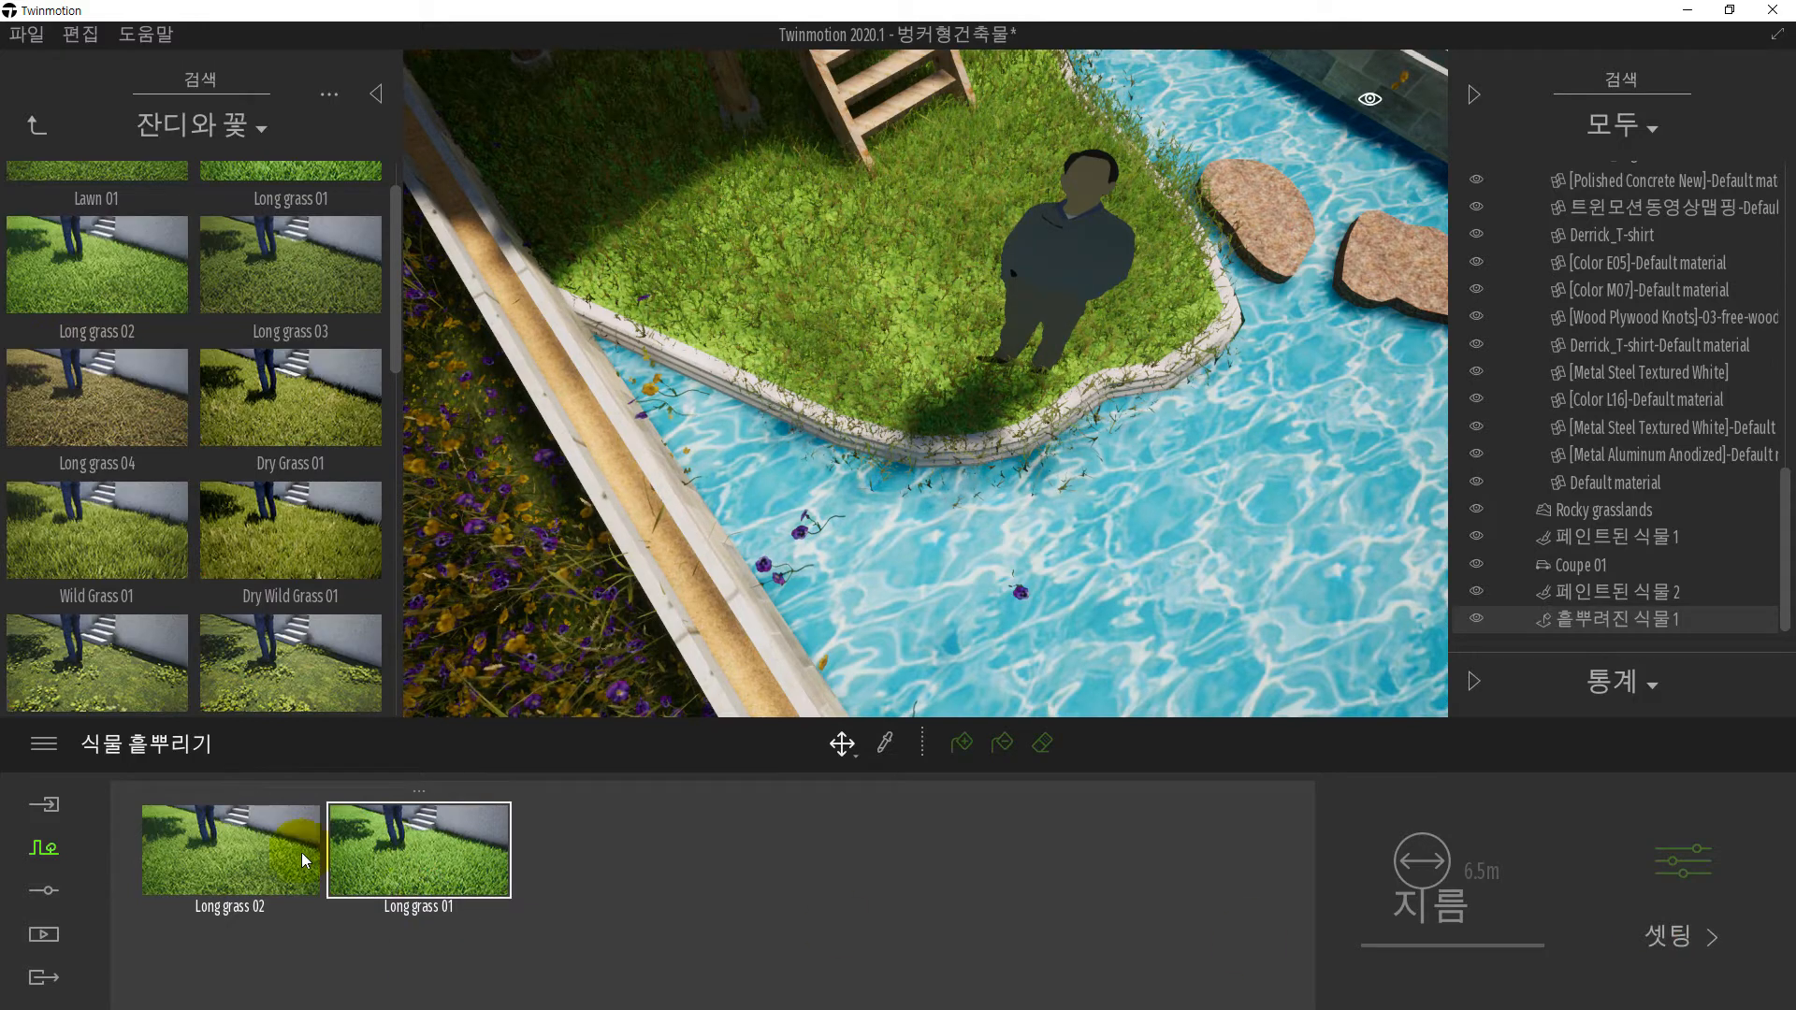
left_click(272, 855)
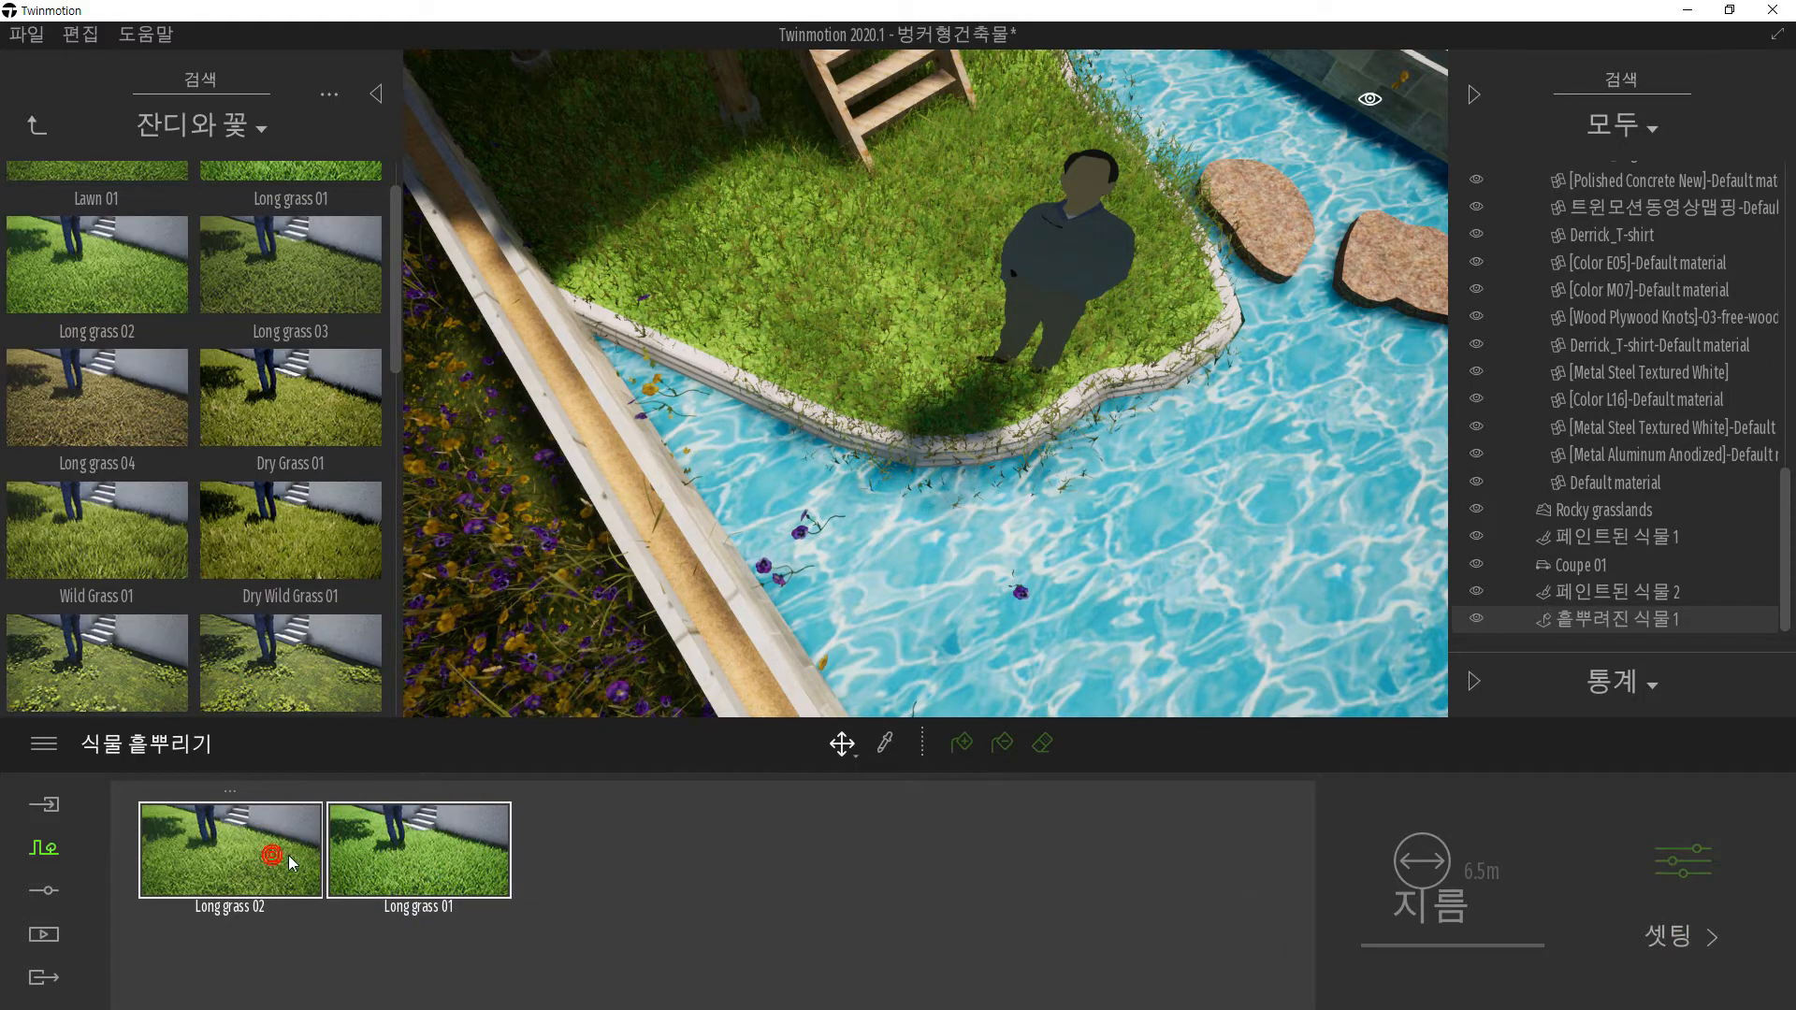
left_click(1684, 874)
mouse_move(521, 908)
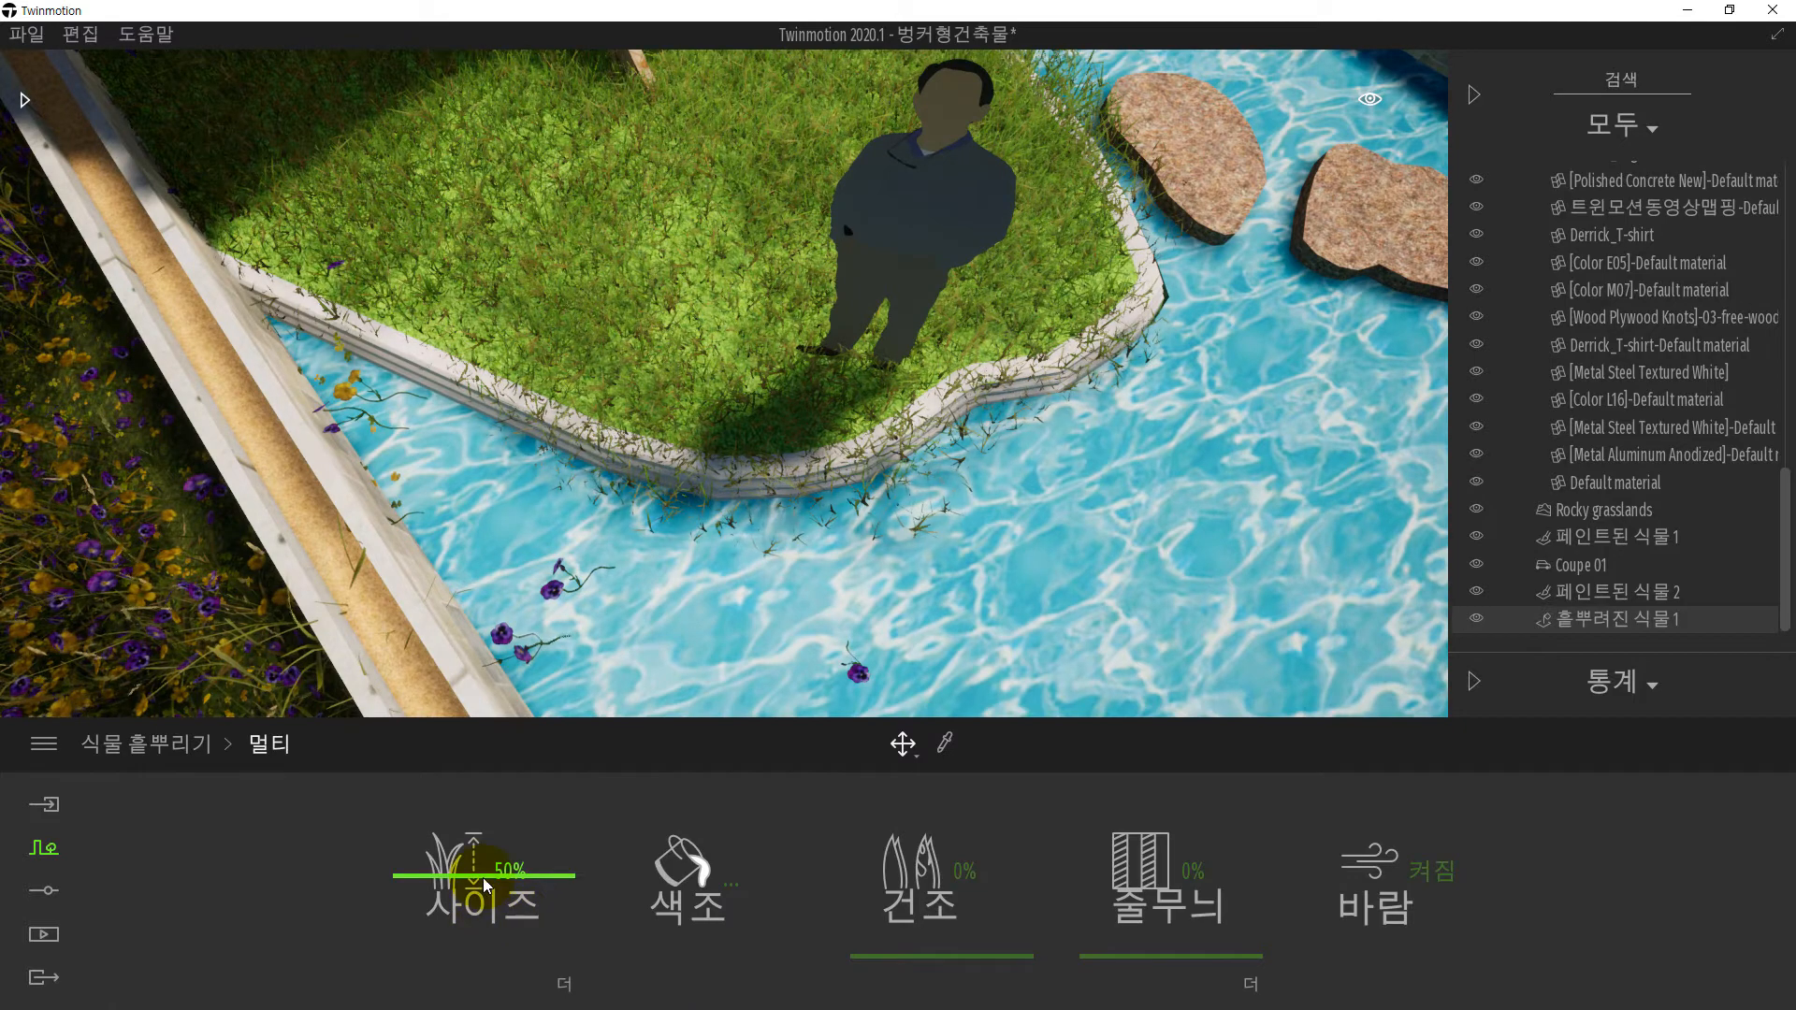
left_click_drag(486, 884, 468, 952)
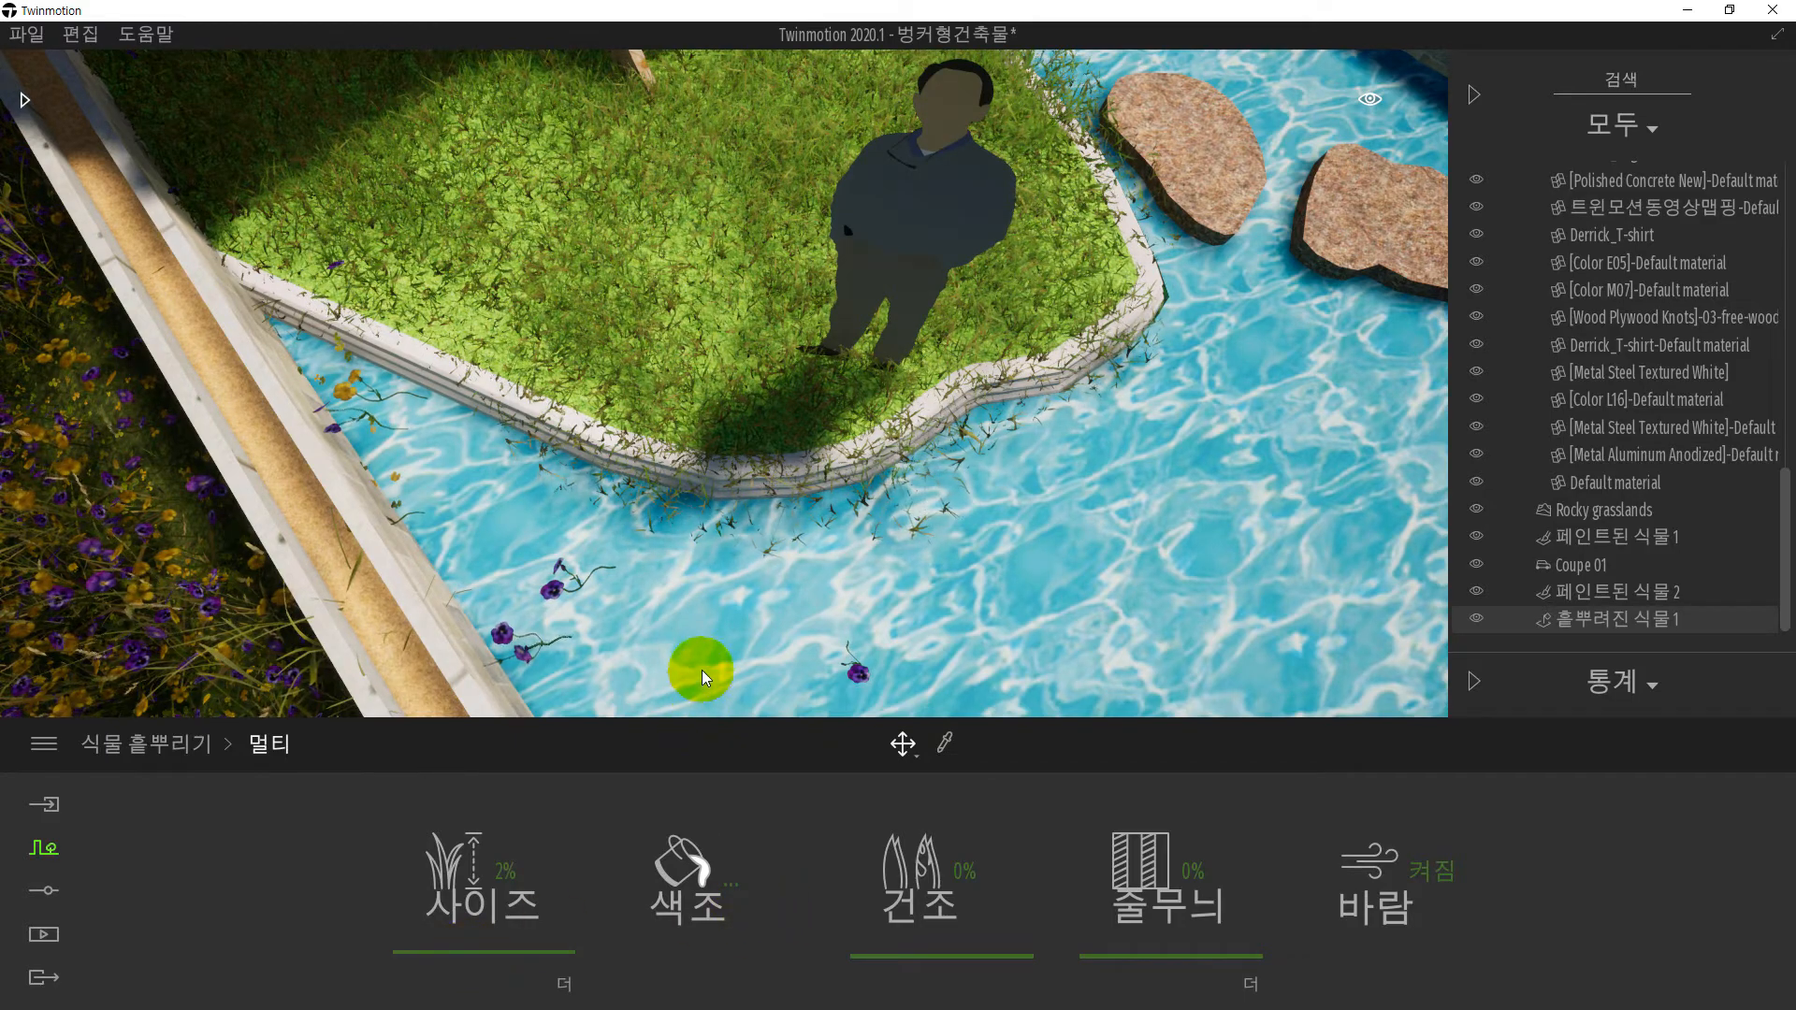
mouse_move(701, 670)
right_mouse_down()
mouse_move(599, 688)
mouse_move(702, 664)
mouse_move(706, 694)
right_mouse_up()
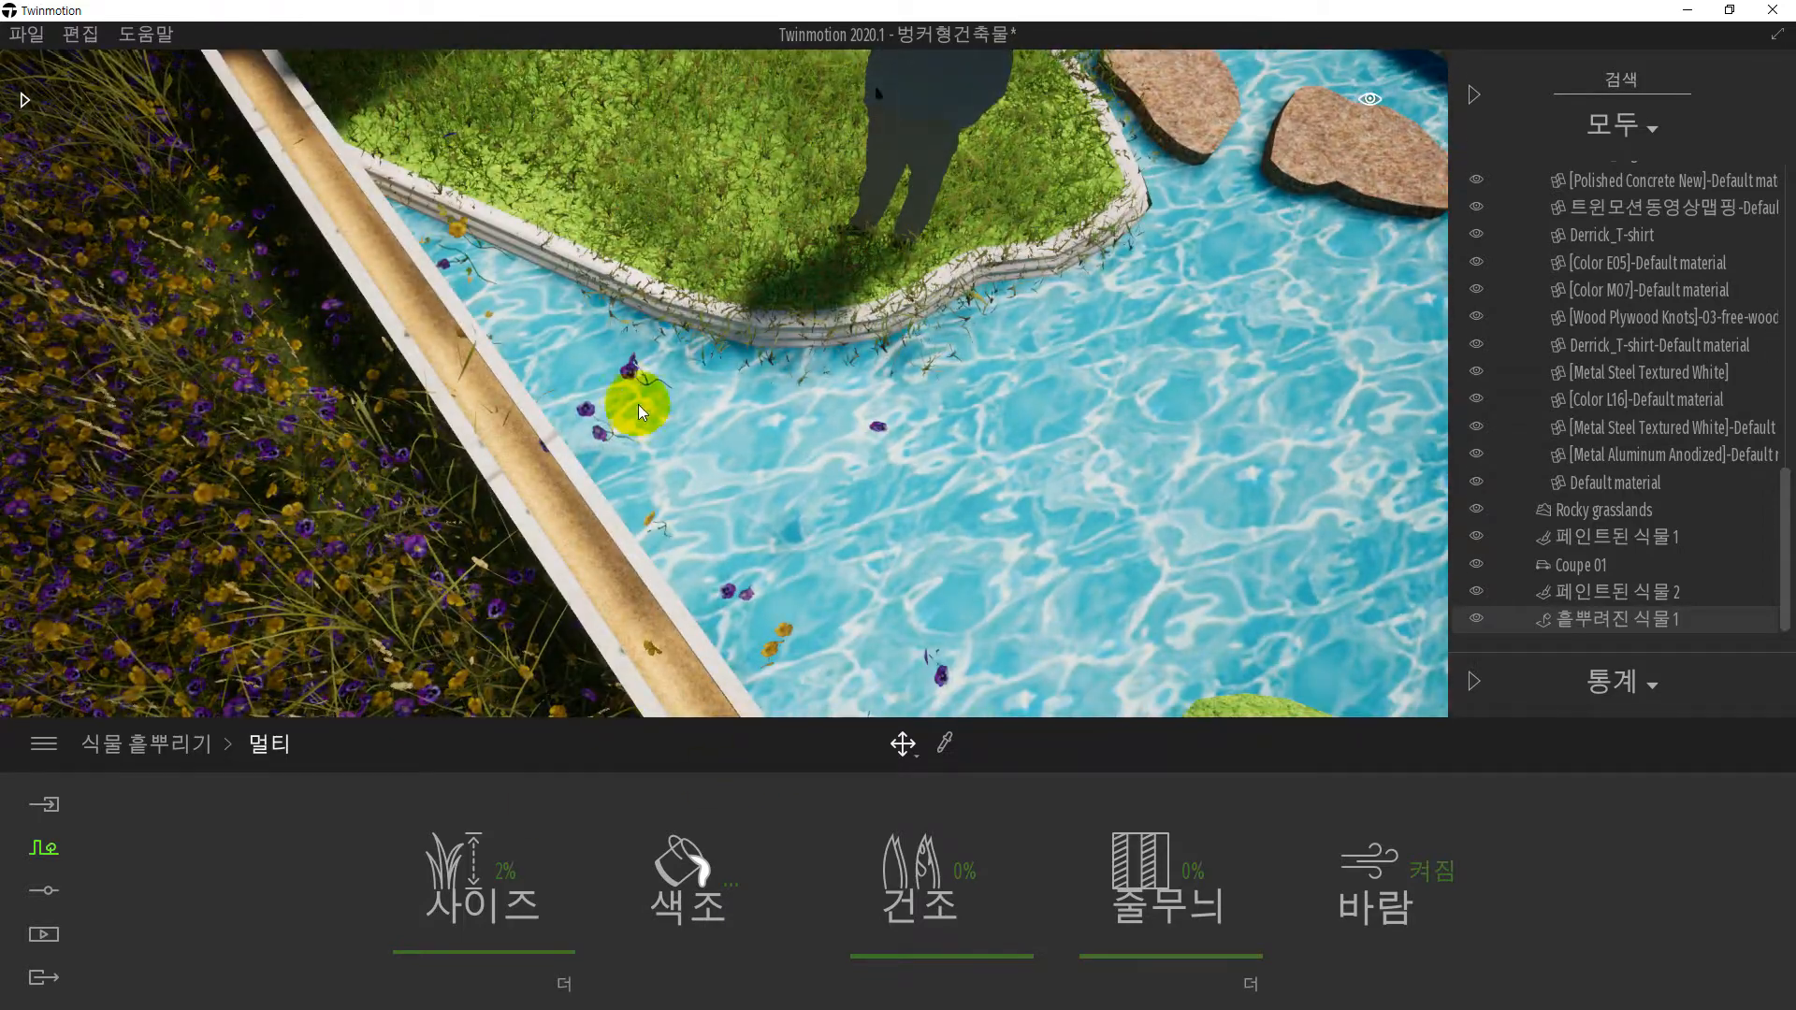
- Select the painted wildflower mix straying over the pool and set up its eraser with a 0.7 m diameter
left_click(629, 369)
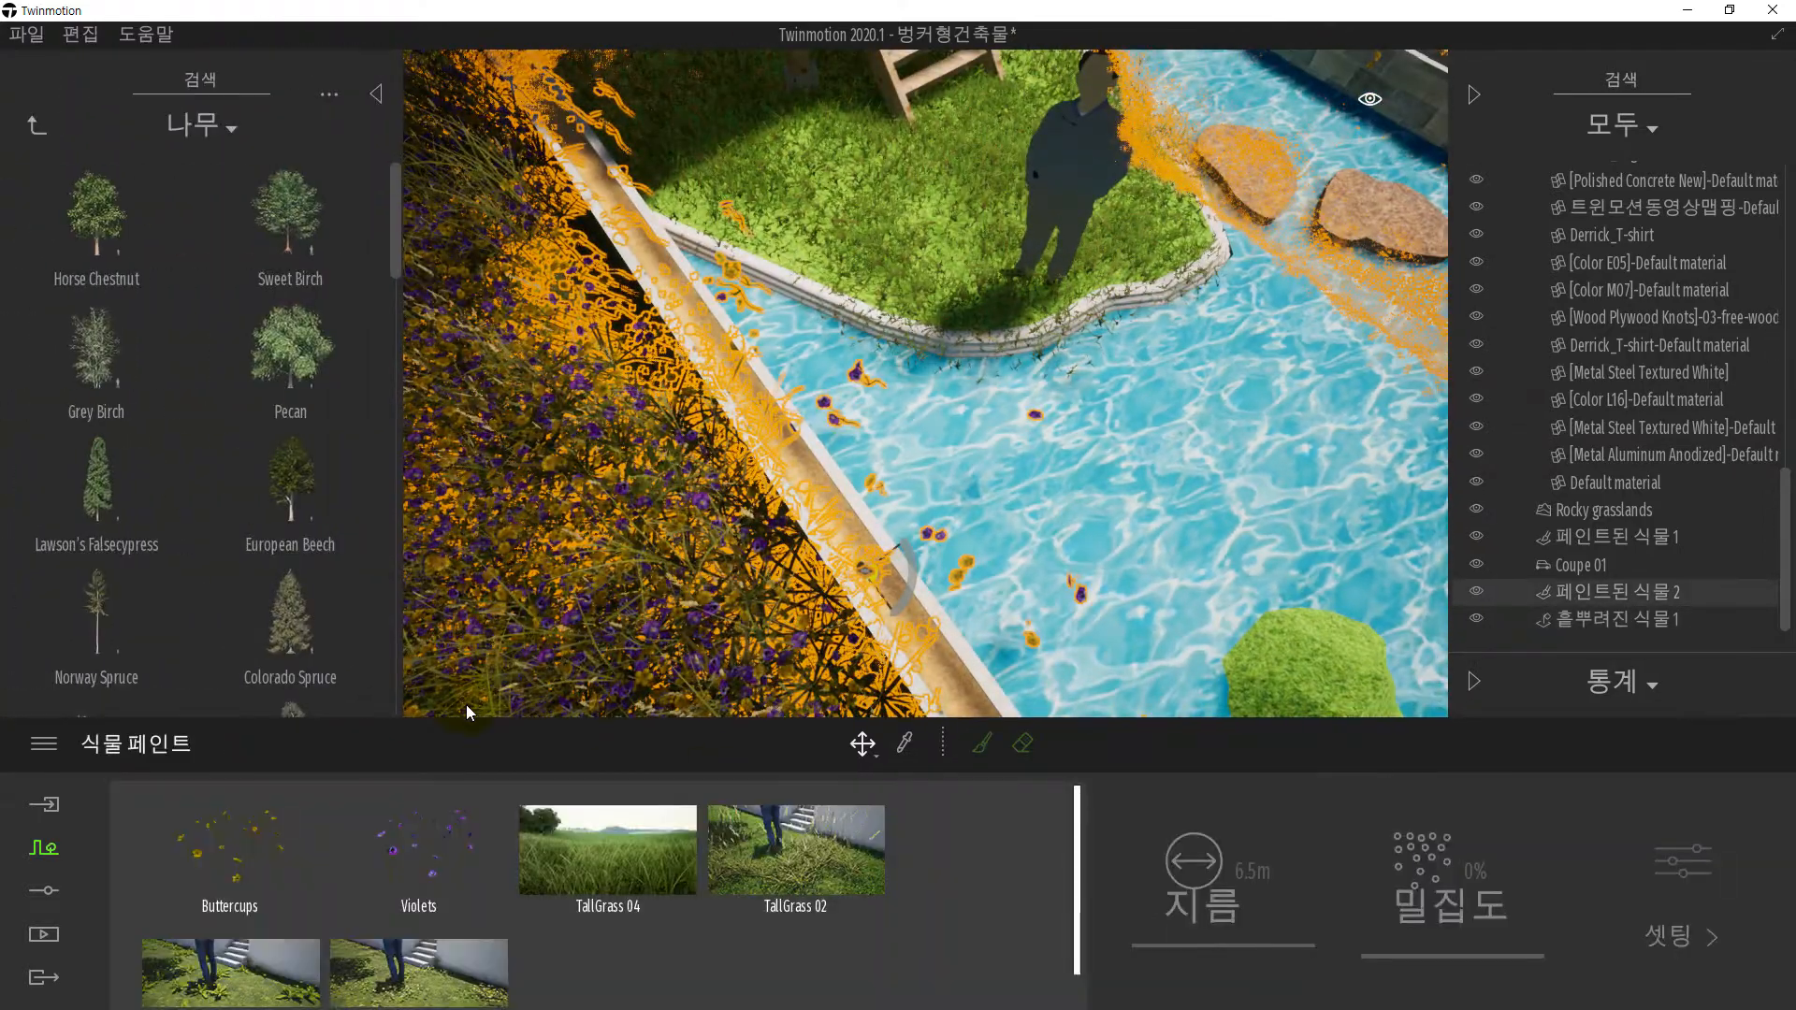
left_click(1023, 744)
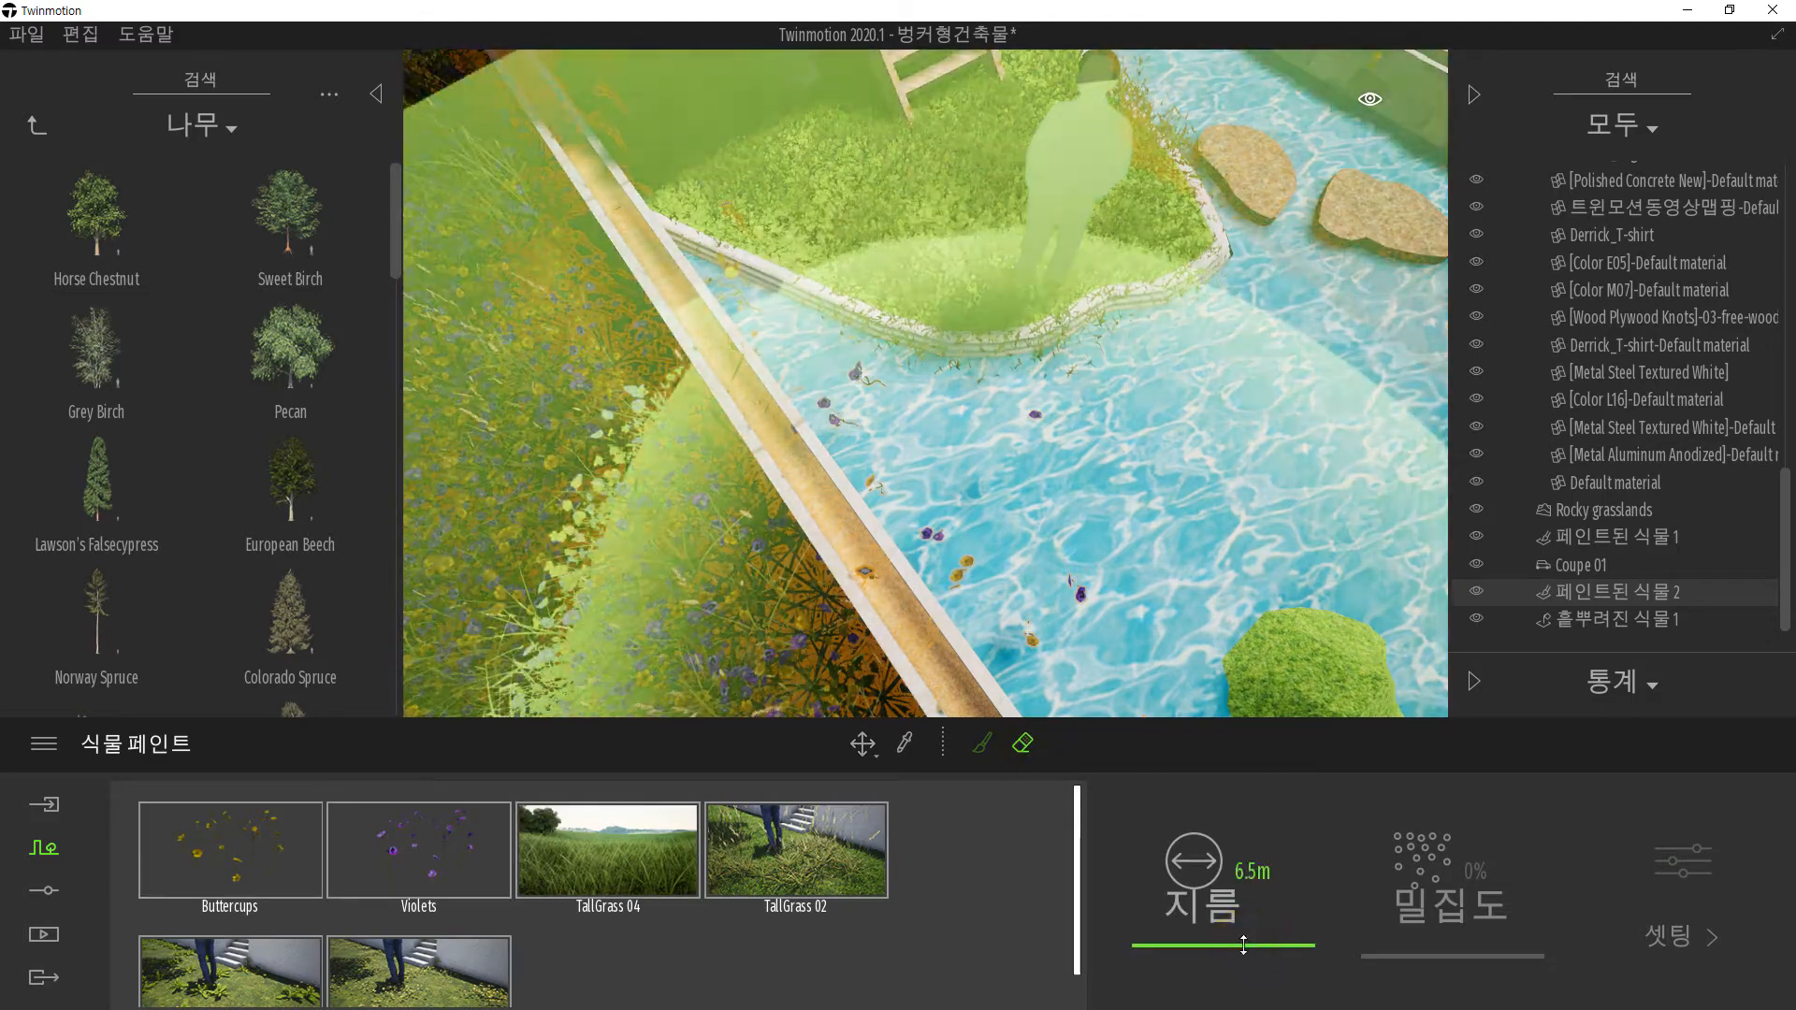
left_click_drag(1244, 944, 1238, 950)
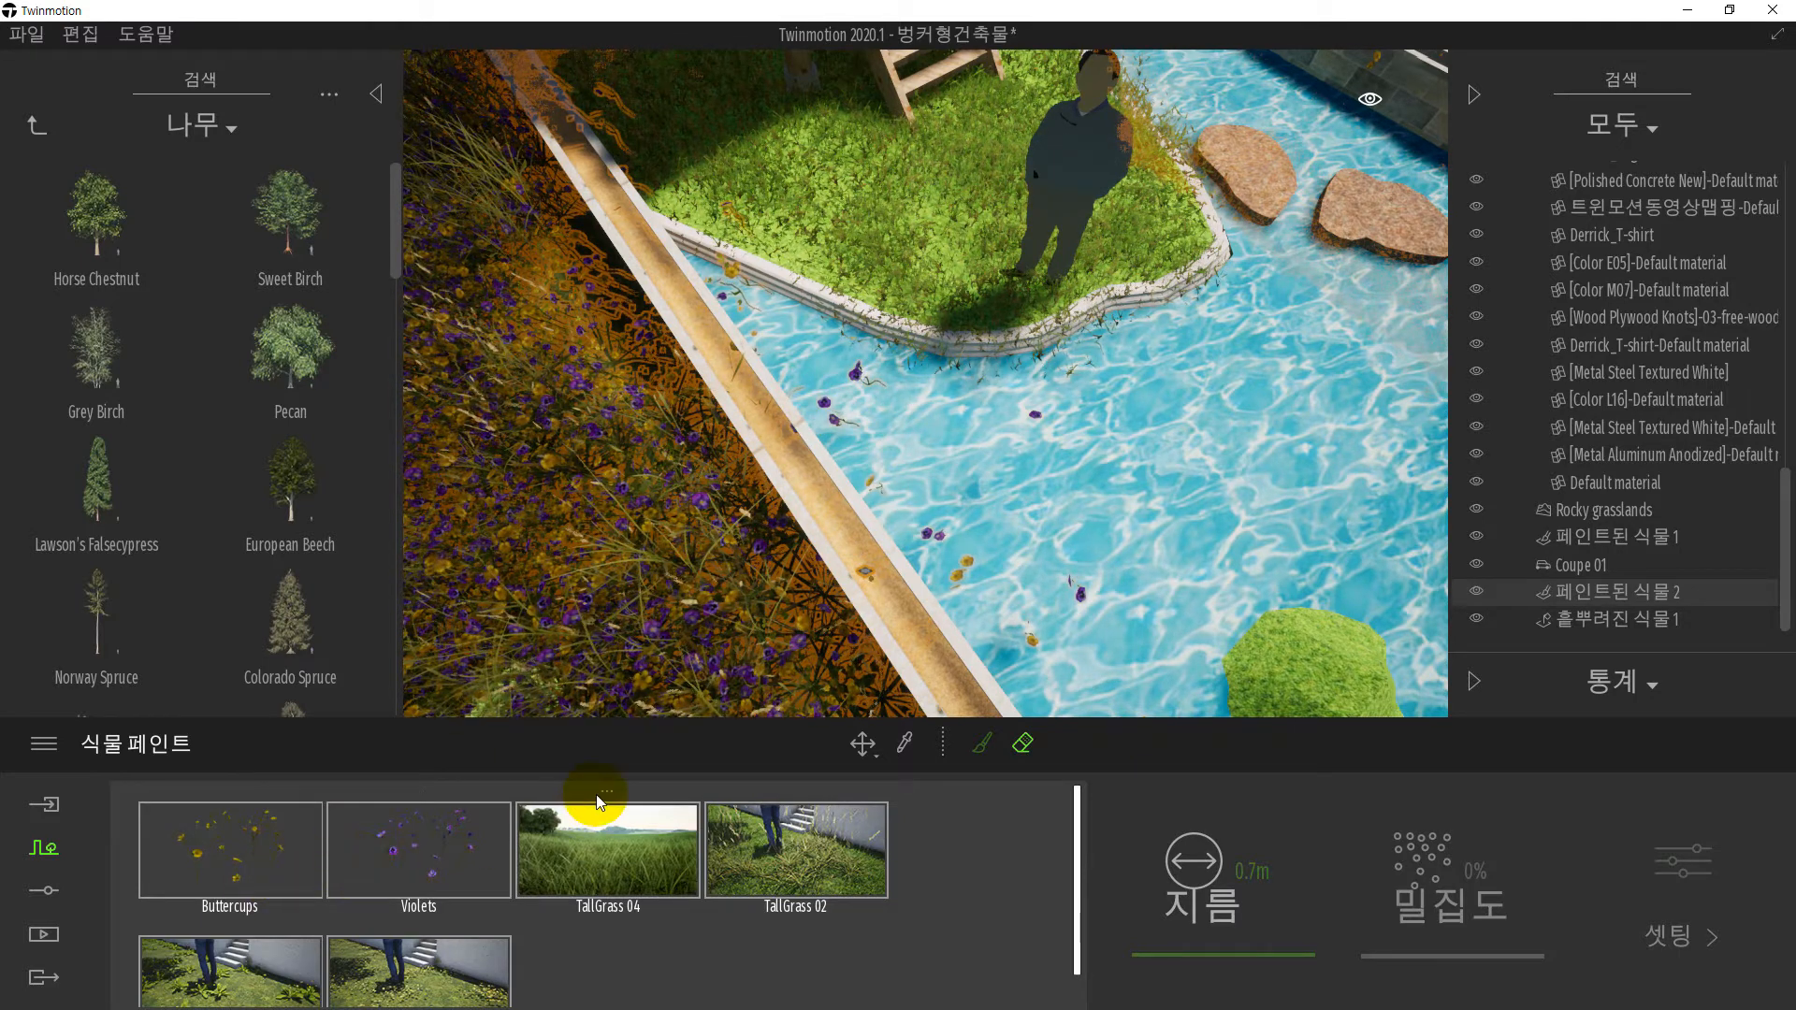
scroll(1066, 511, "down", 1)
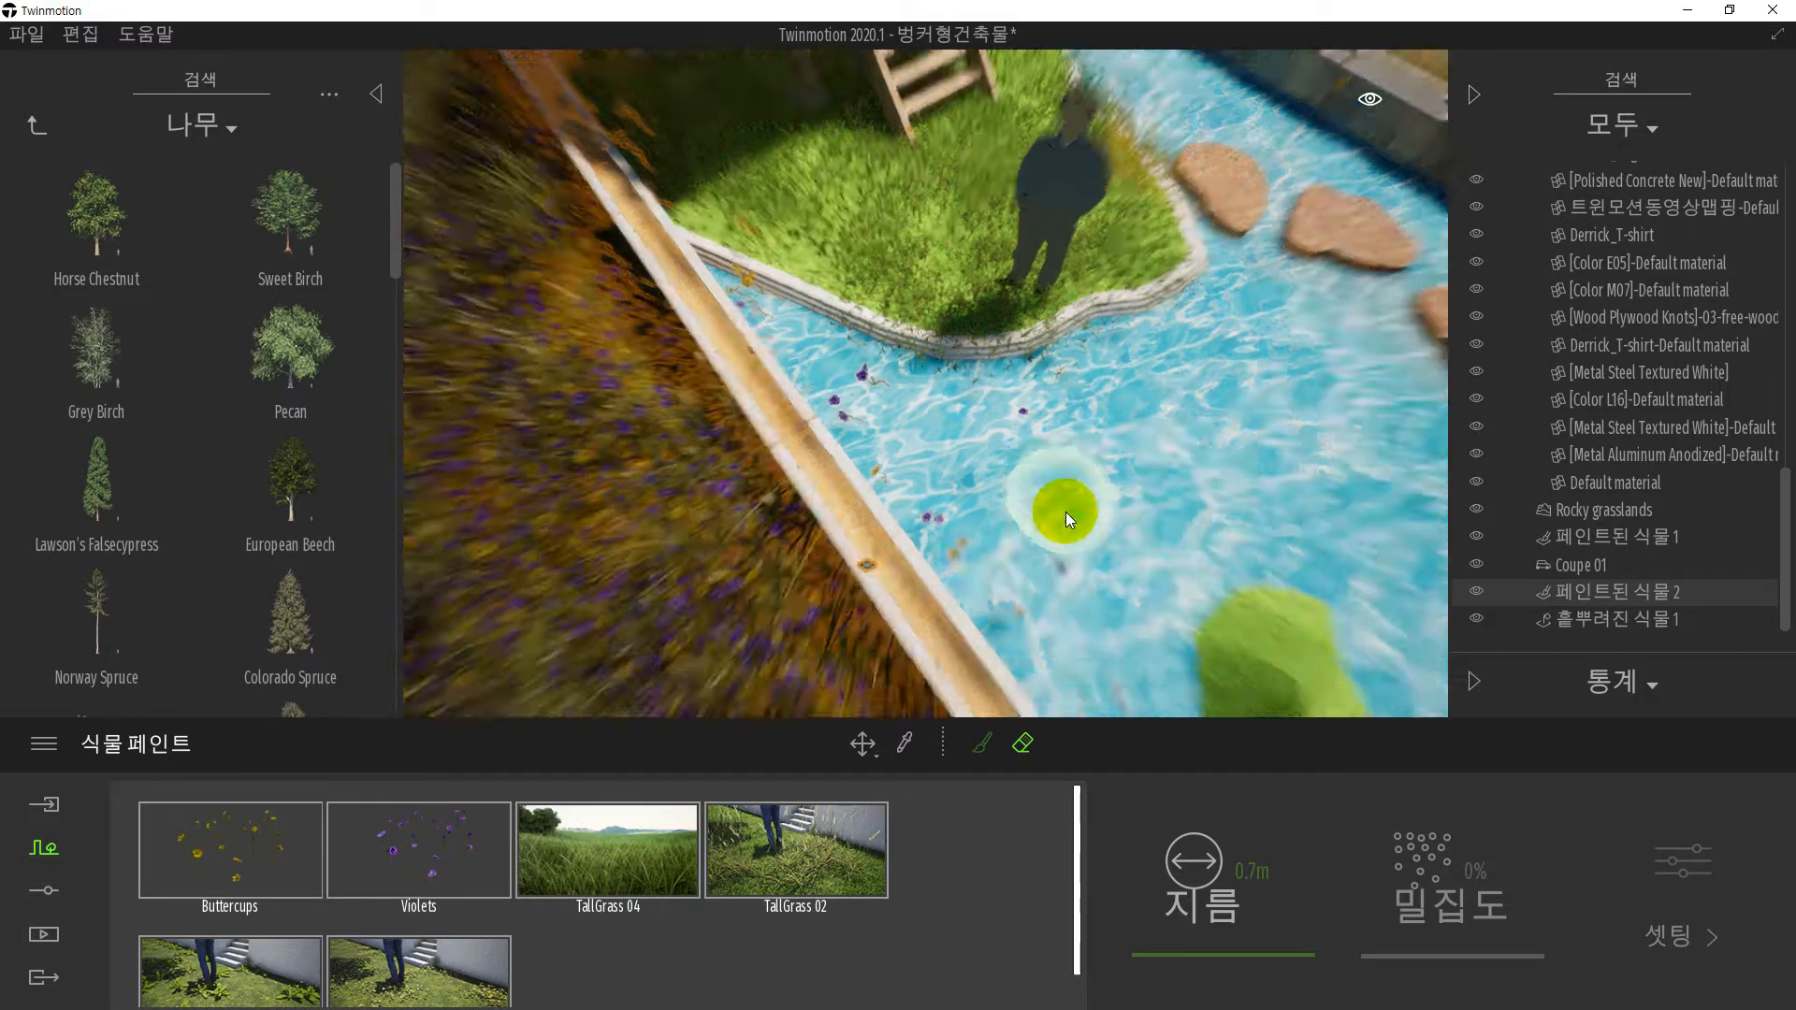
scroll(1069, 513, "down", 2)
middle_click_drag(1072, 514, 1040, 513)
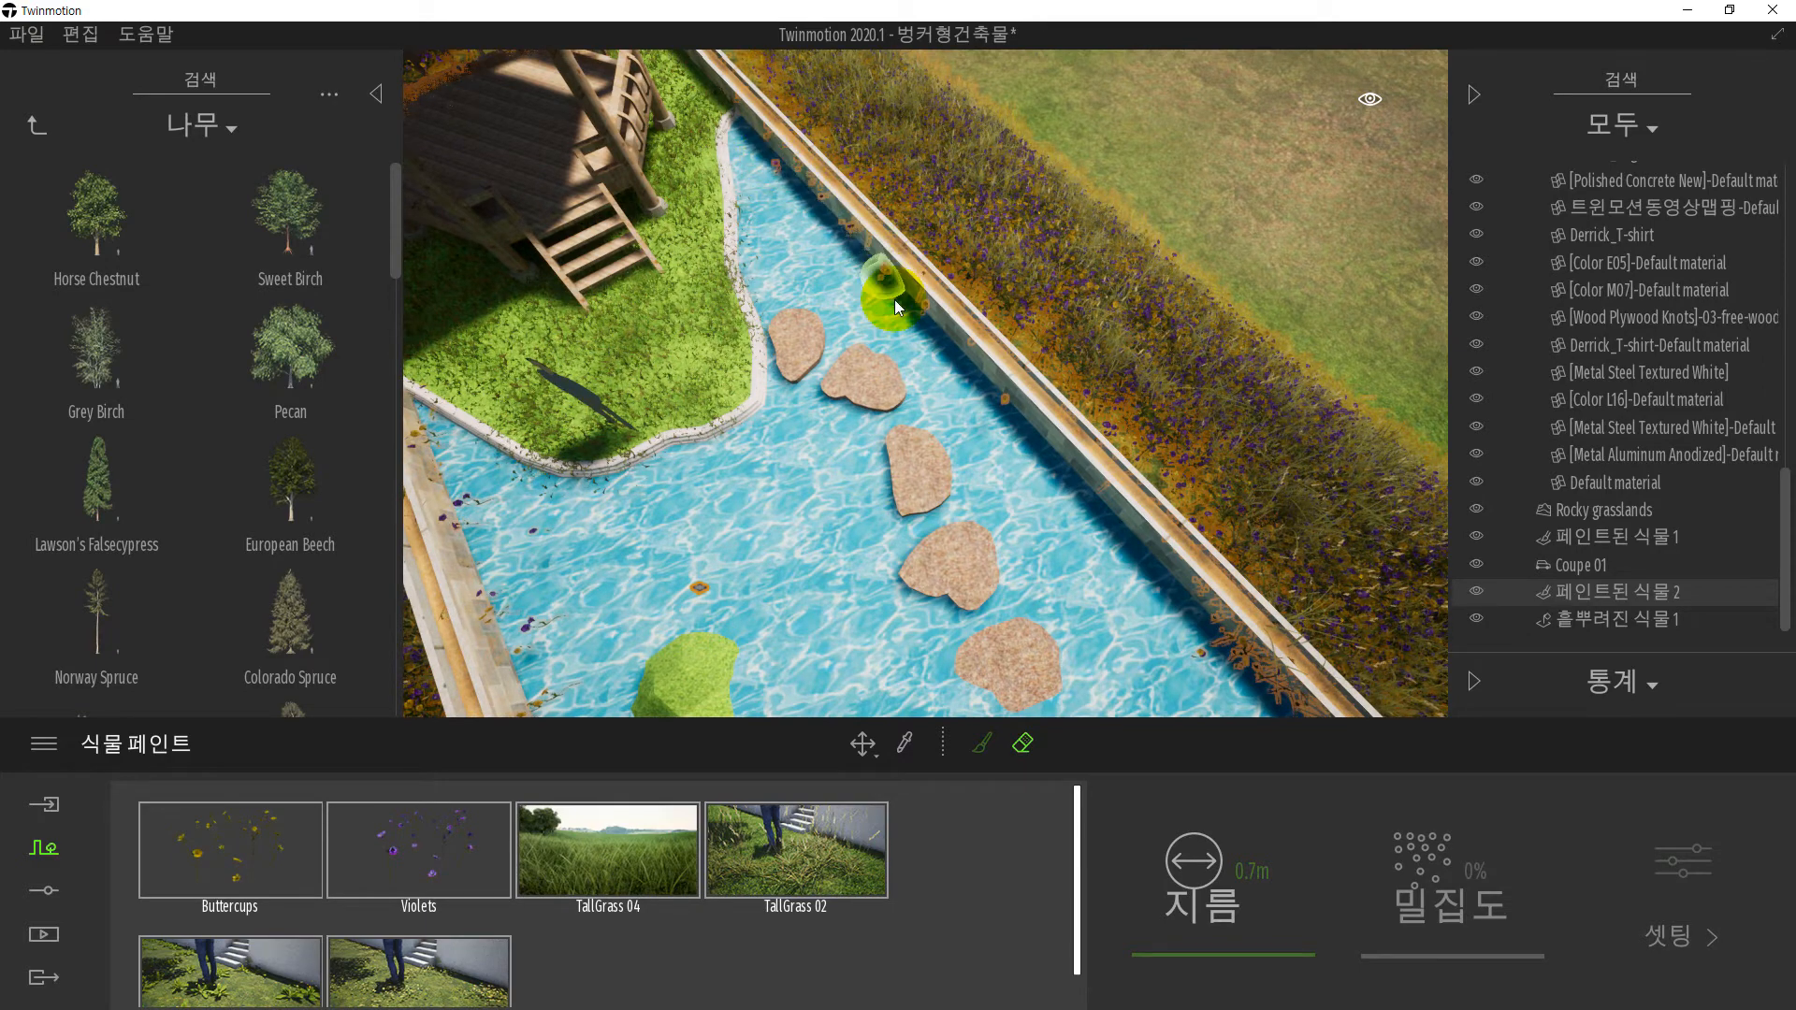
- Select Violets in the painted mix and try to erase the stray flowers over the pool with the 0.7 m eraser
left_click(427, 841)
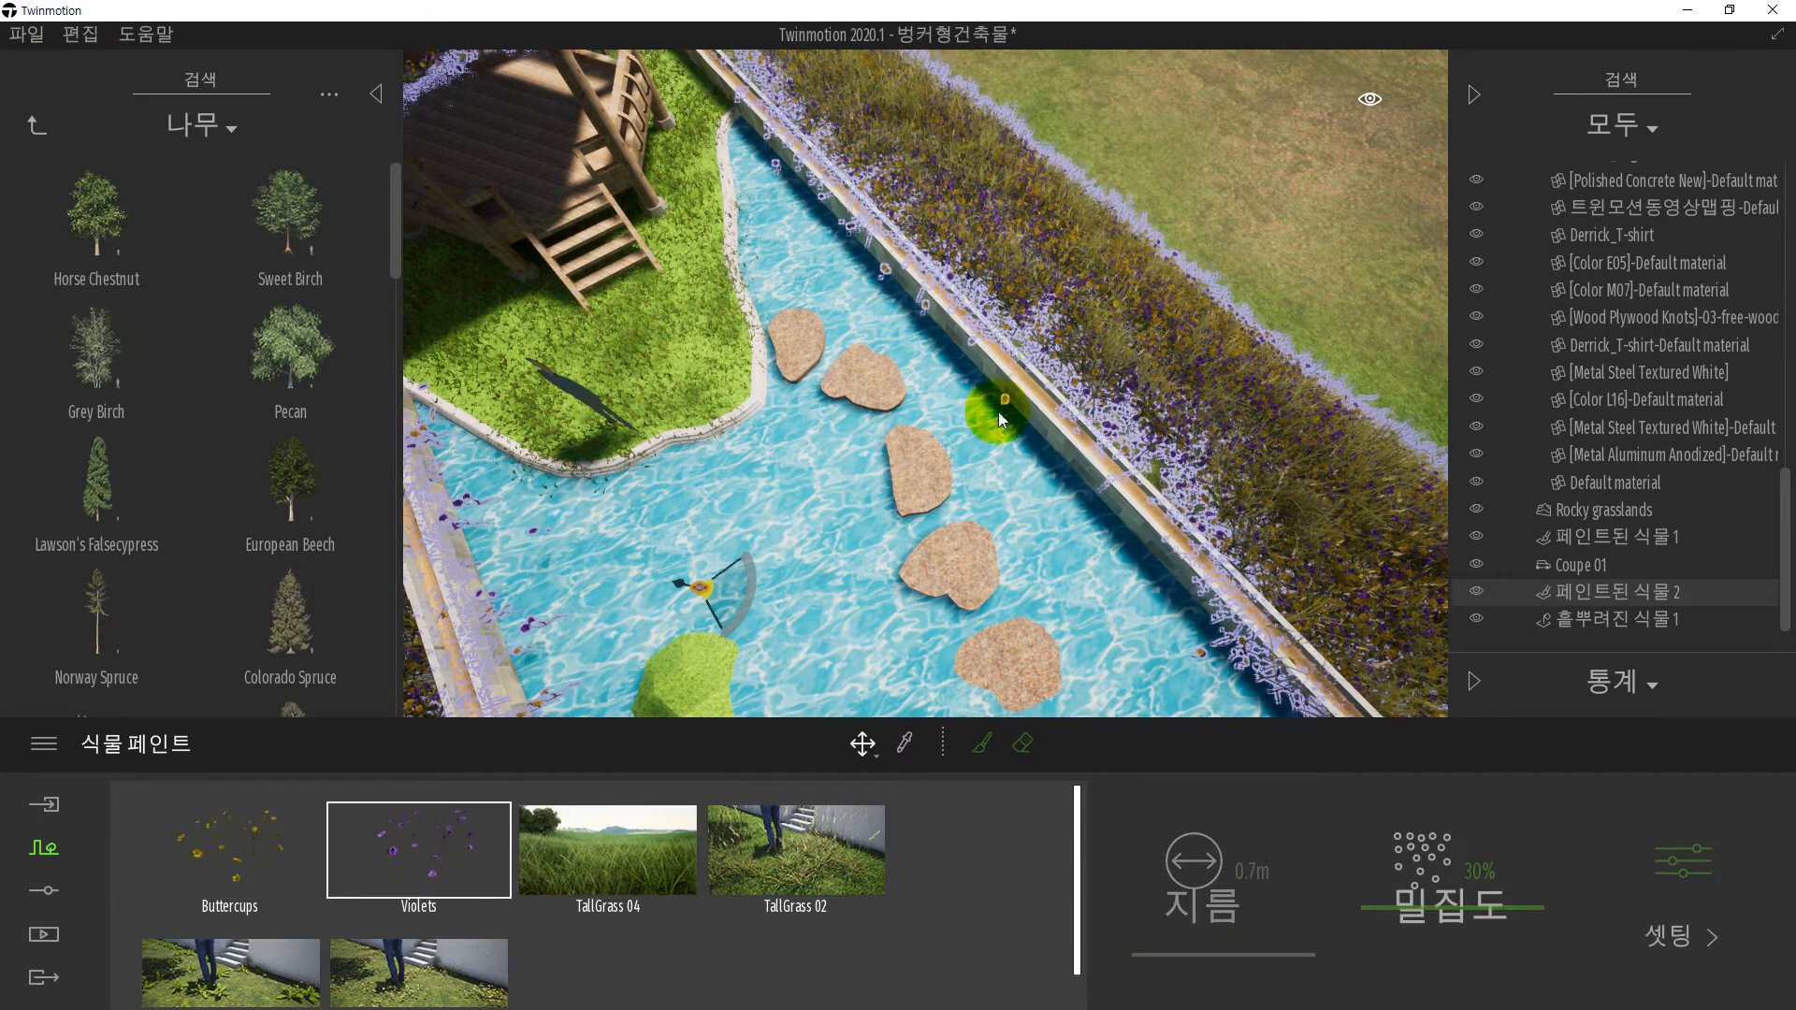
left_click(1021, 746)
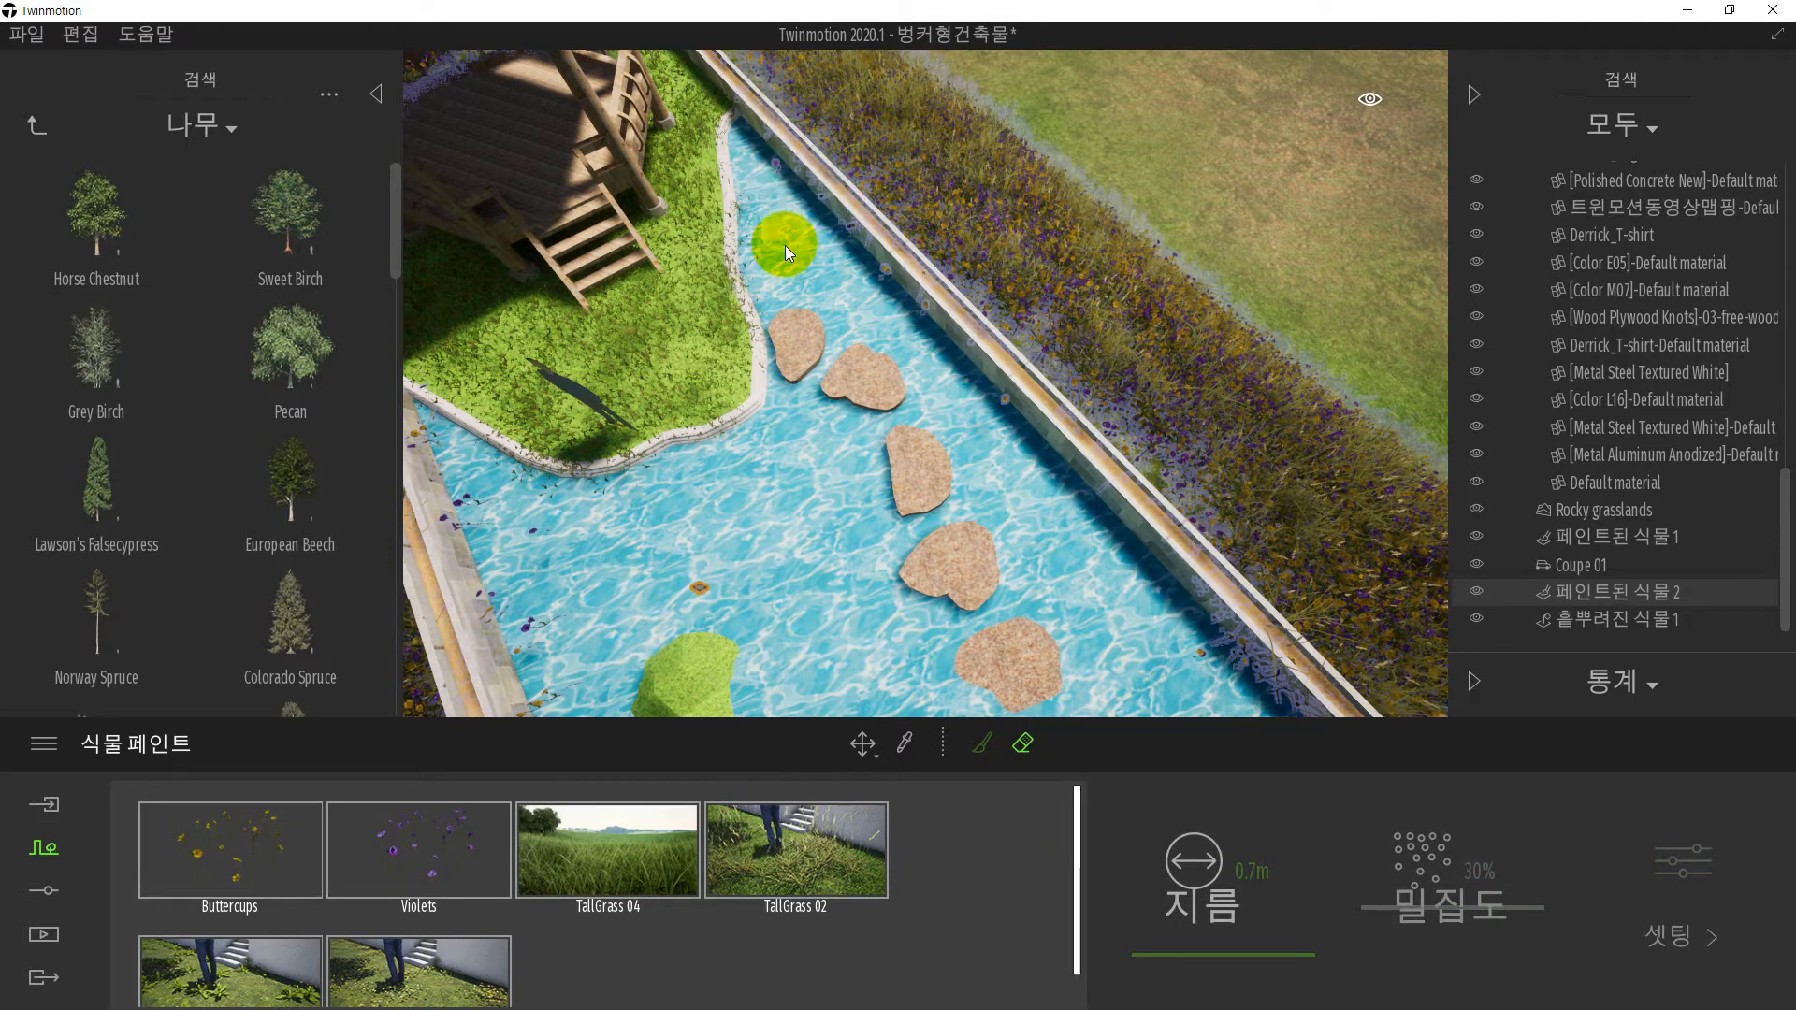
scroll(883, 524, "down", 5)
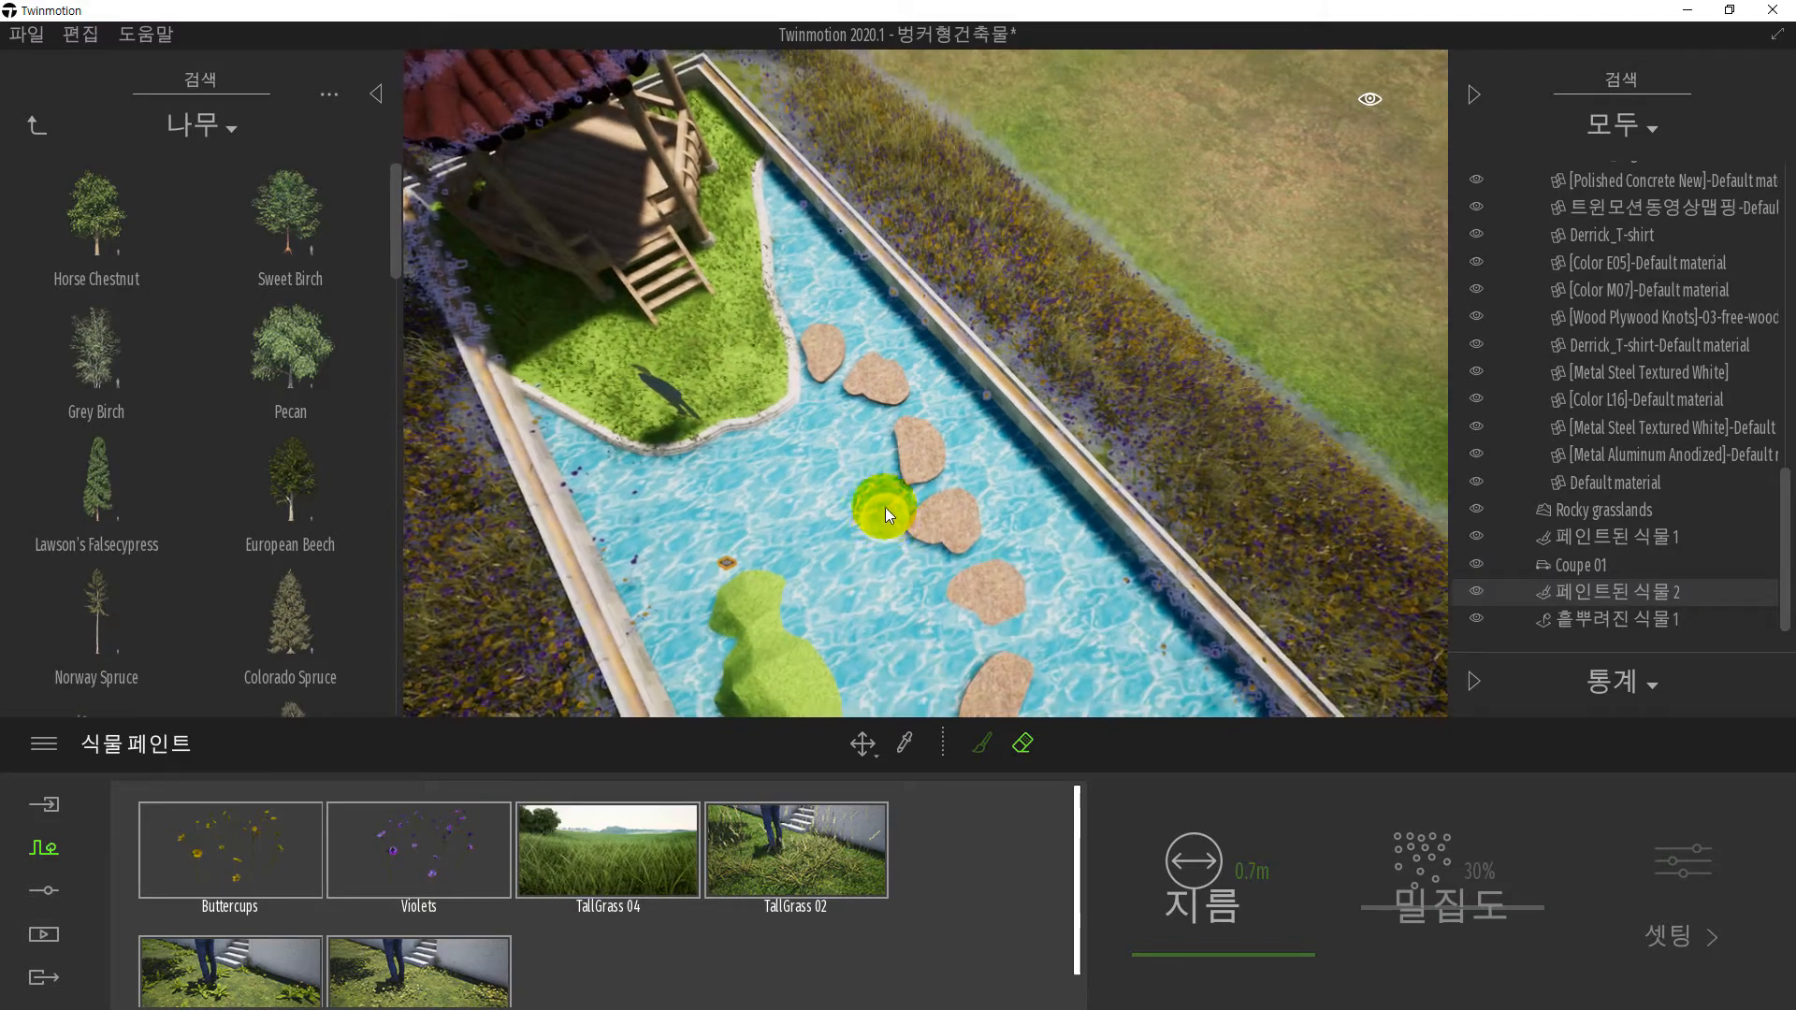
mouse_move(885, 507)
middle_mouse_down("shift")
mouse_move(885, 421)
mouse_move(727, 410)
middle_mouse_up("shift")
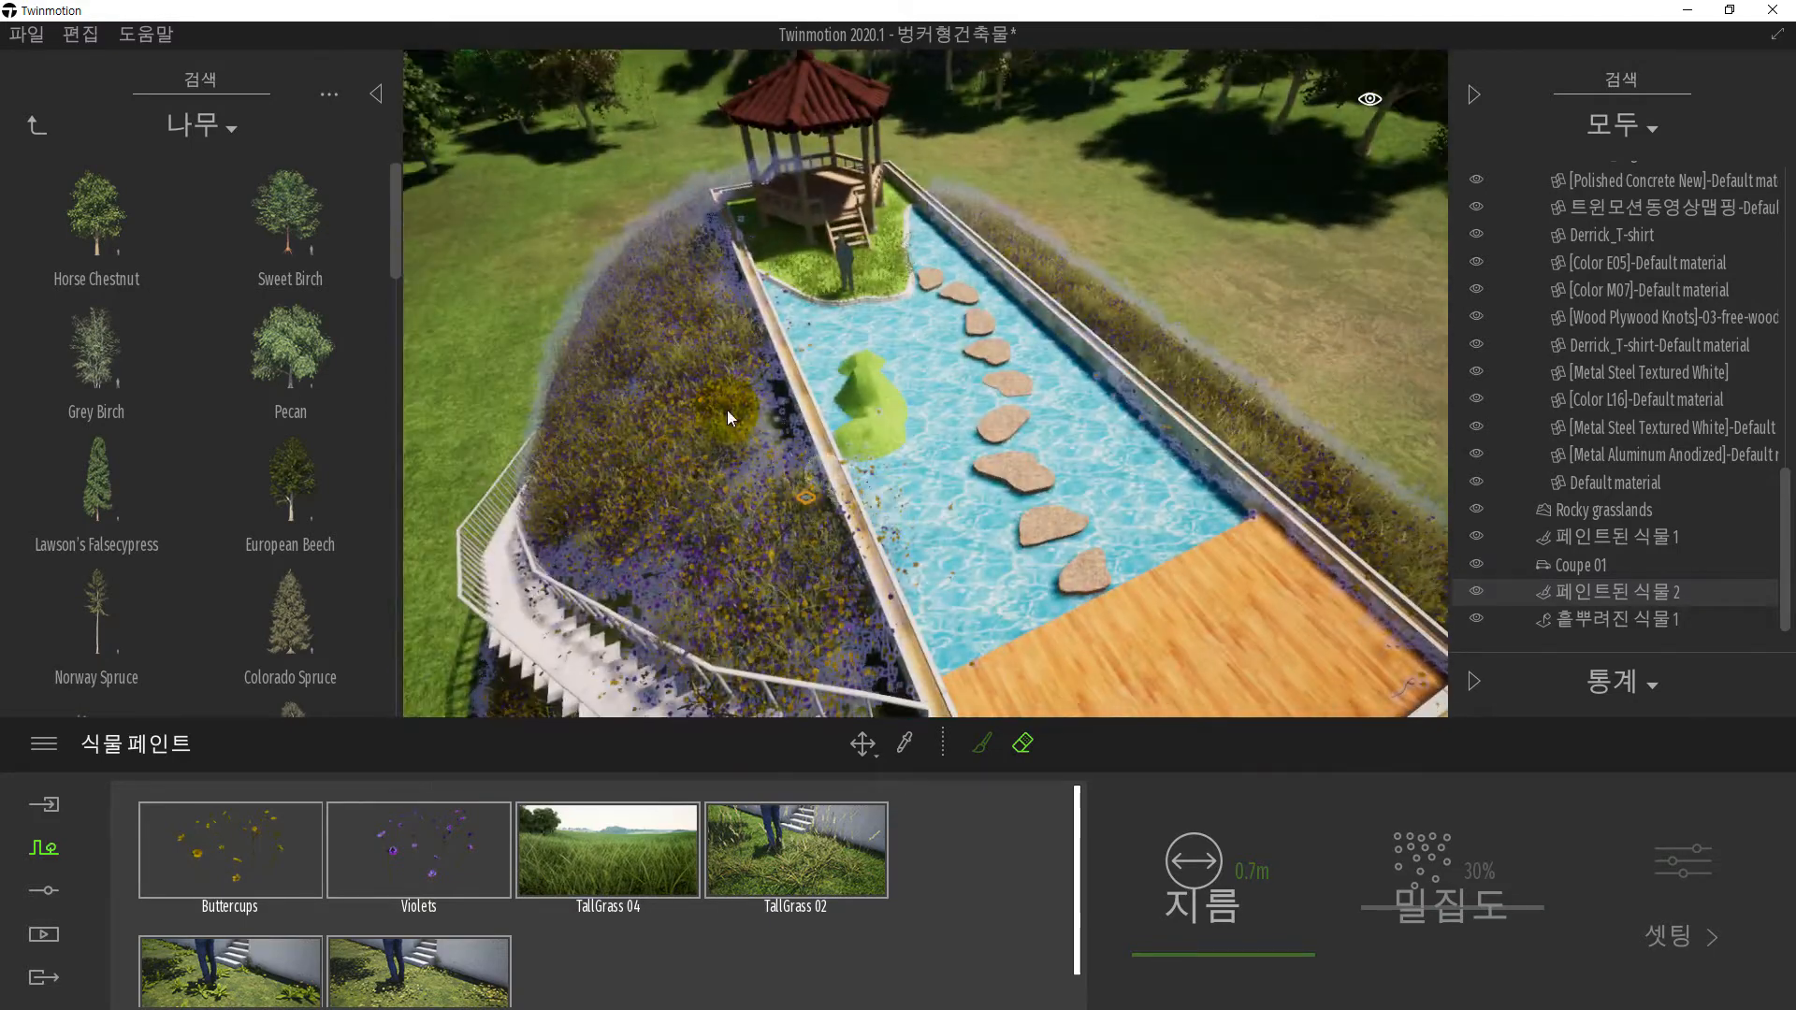
scroll(965, 474, "up", 8)
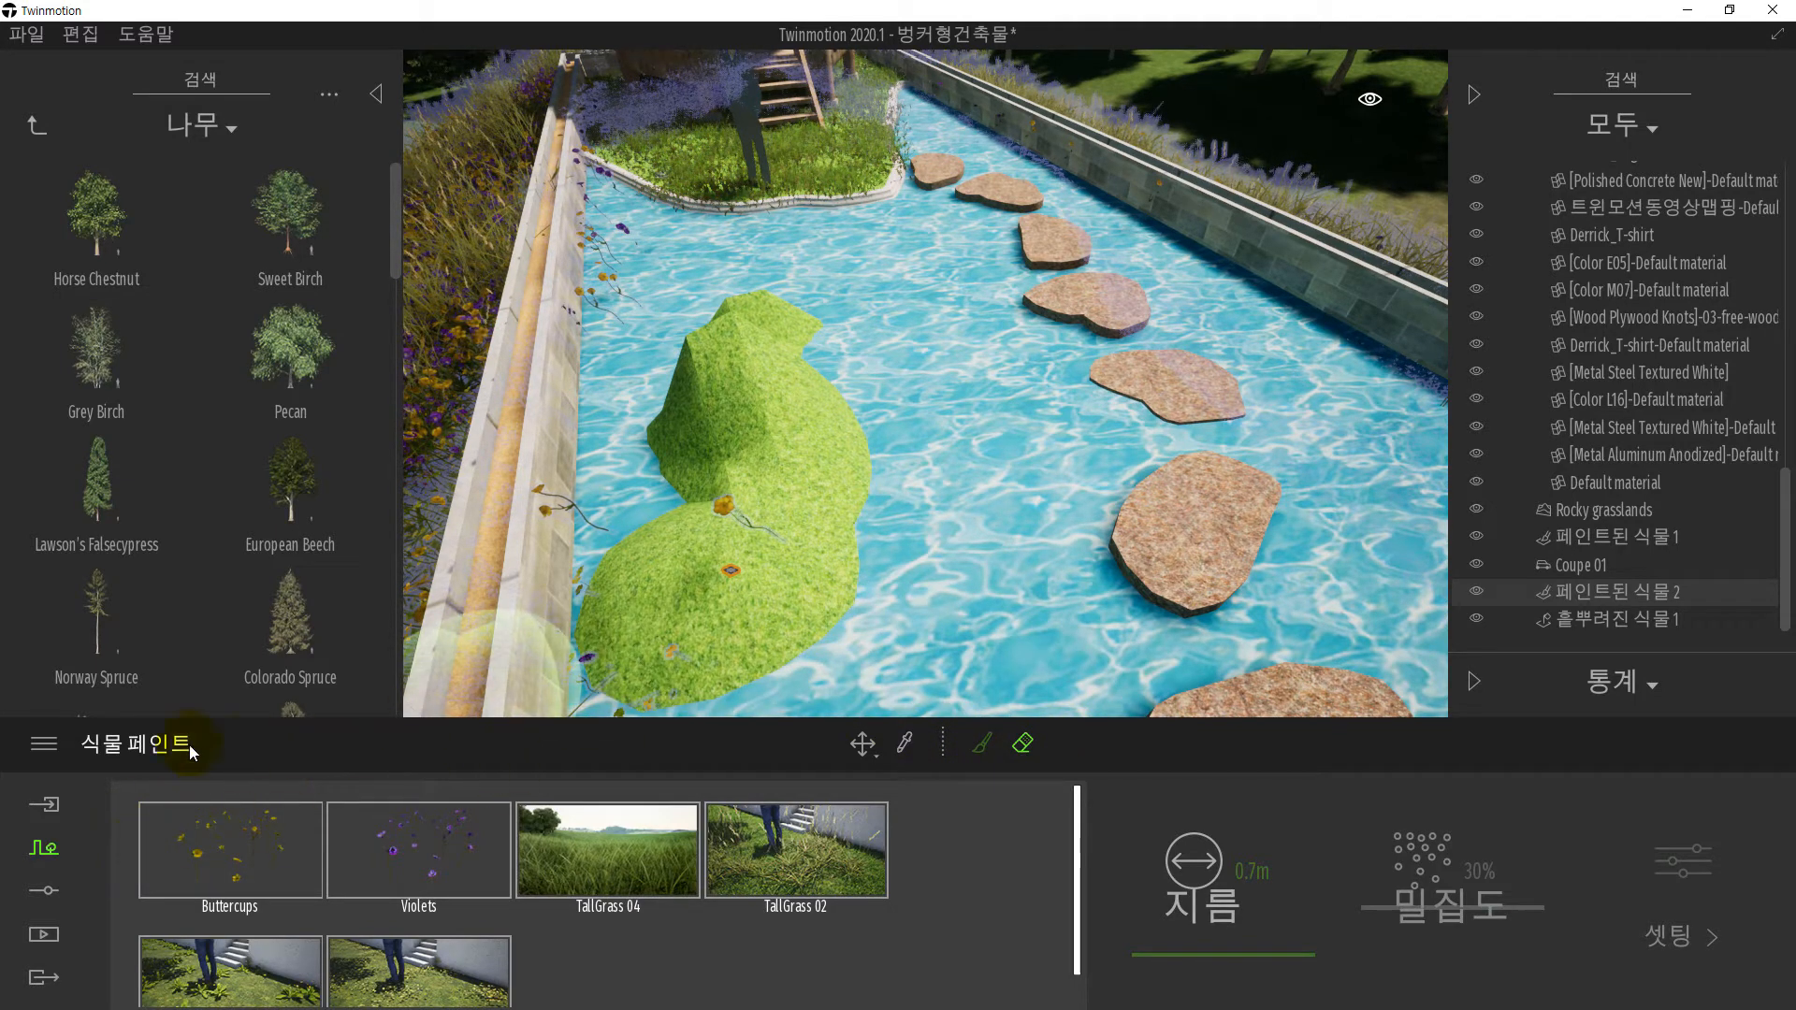
left_click(862, 743)
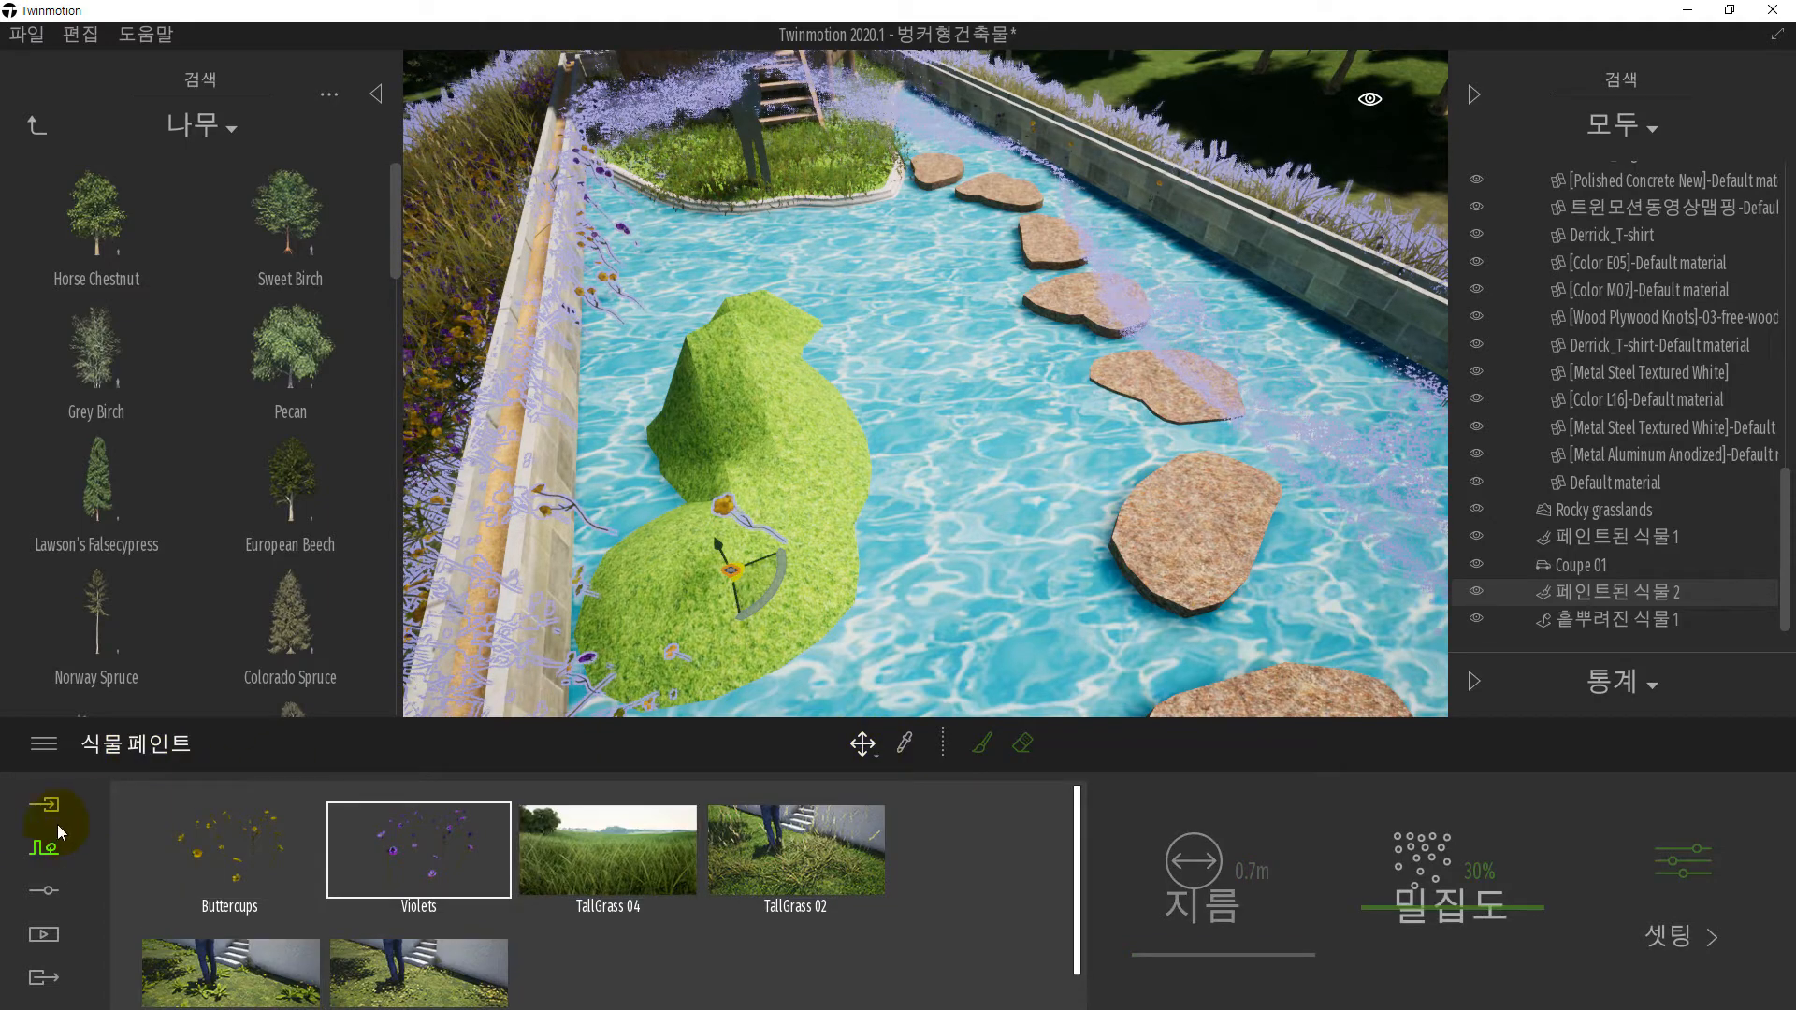
- Create a new vegetation scatter with Dry Grass 01 and scatter it over the green island in the pool
left_click(41, 849)
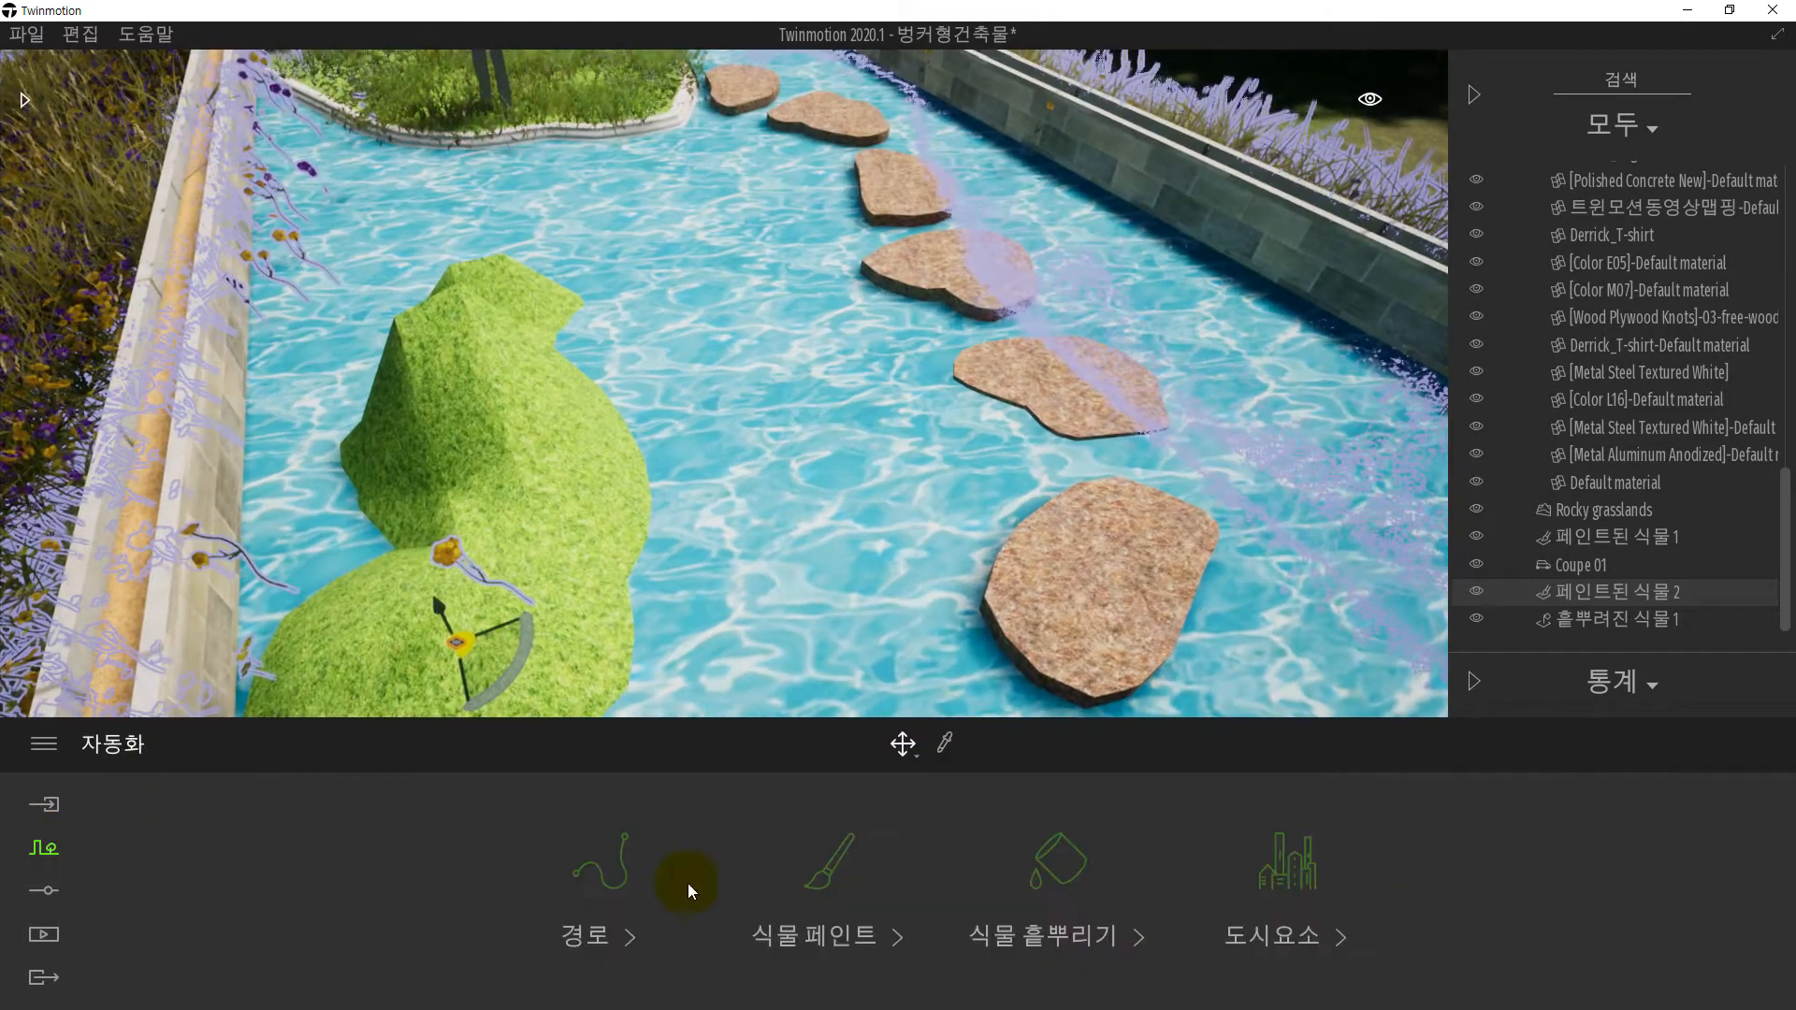
left_click(1055, 865)
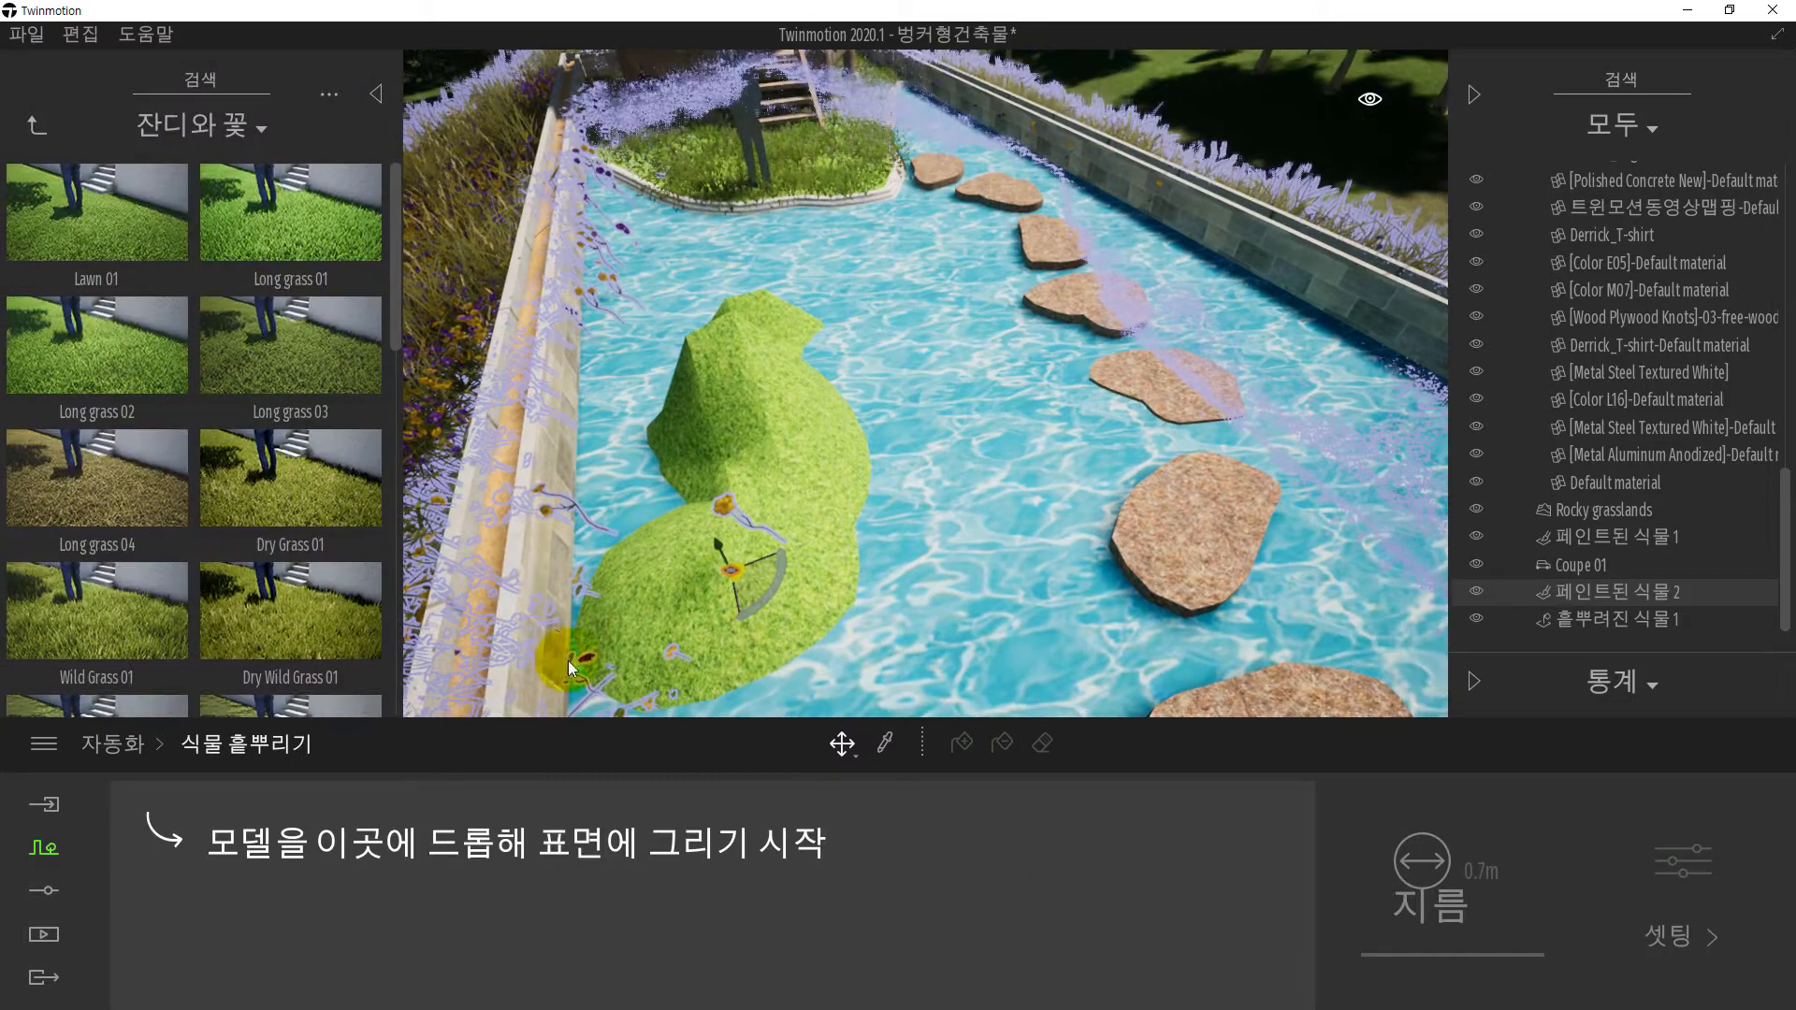
mouse_move(182, 628)
left_click_drag(265, 509, 466, 861)
left_click(250, 857)
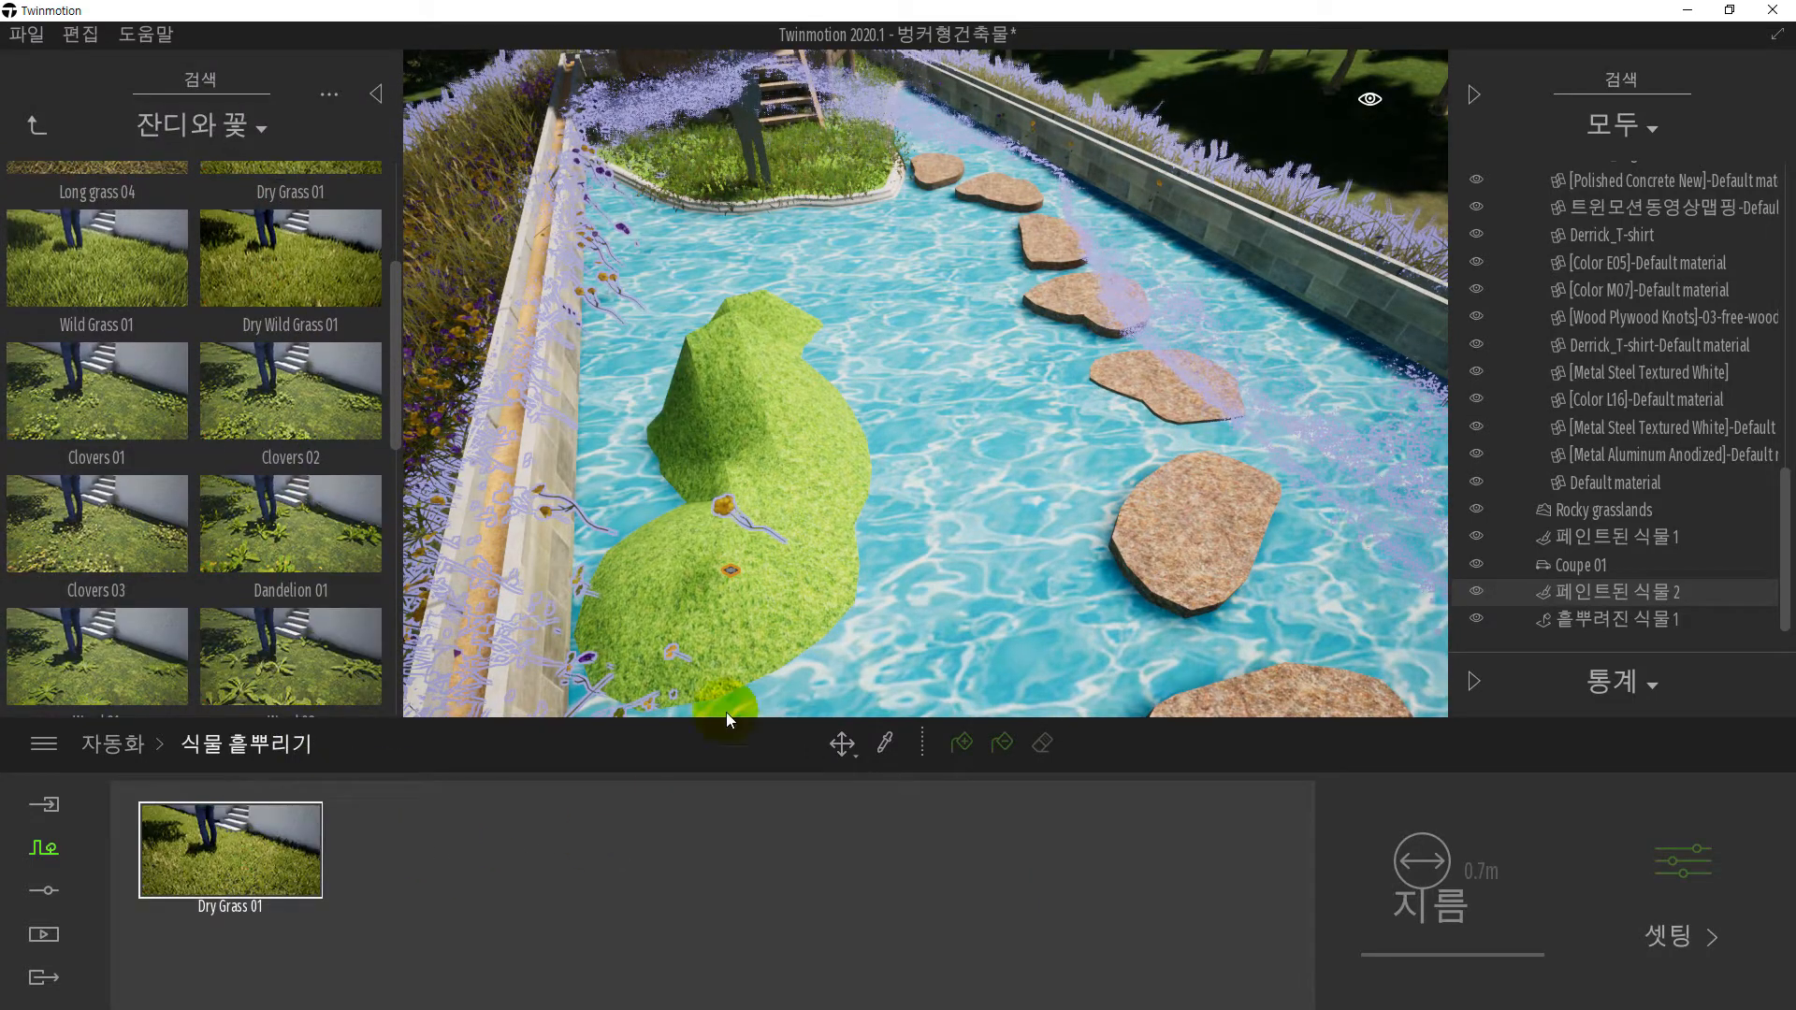
left_click(769, 462)
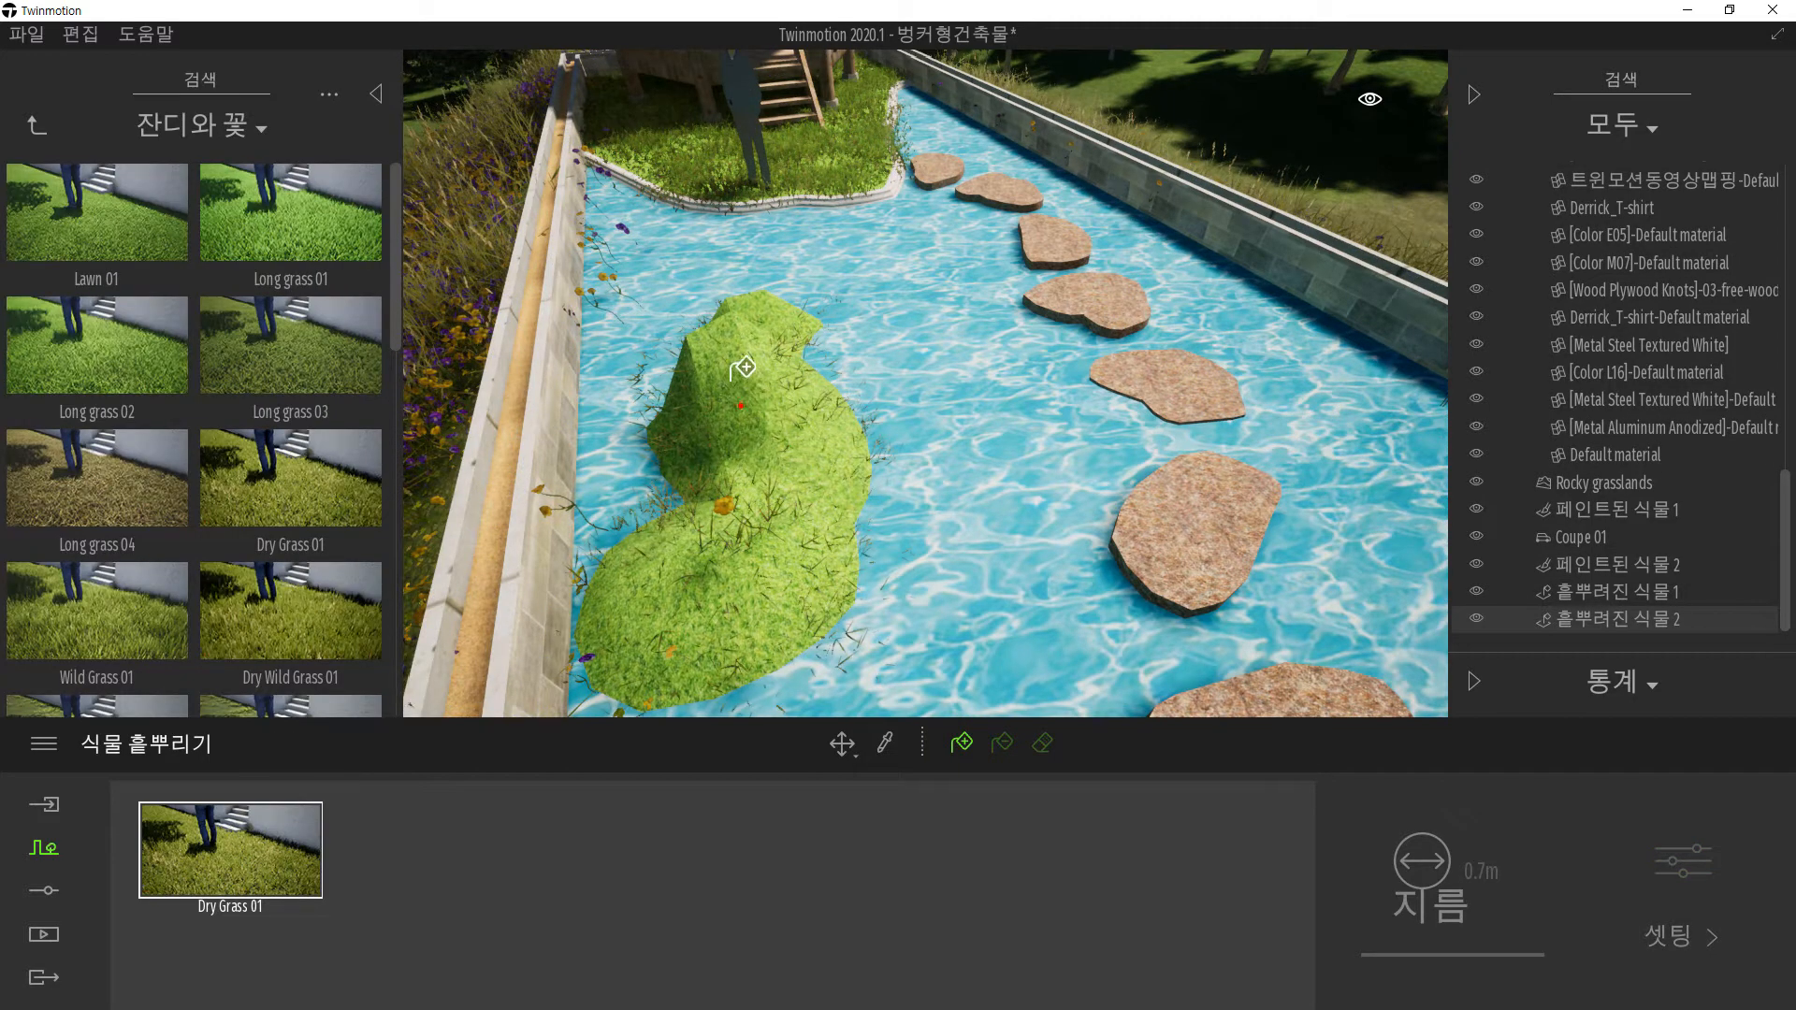
mouse_move(731, 380)
left_mouse_down()
mouse_move(718, 574)
mouse_move(690, 588)
left_mouse_up()
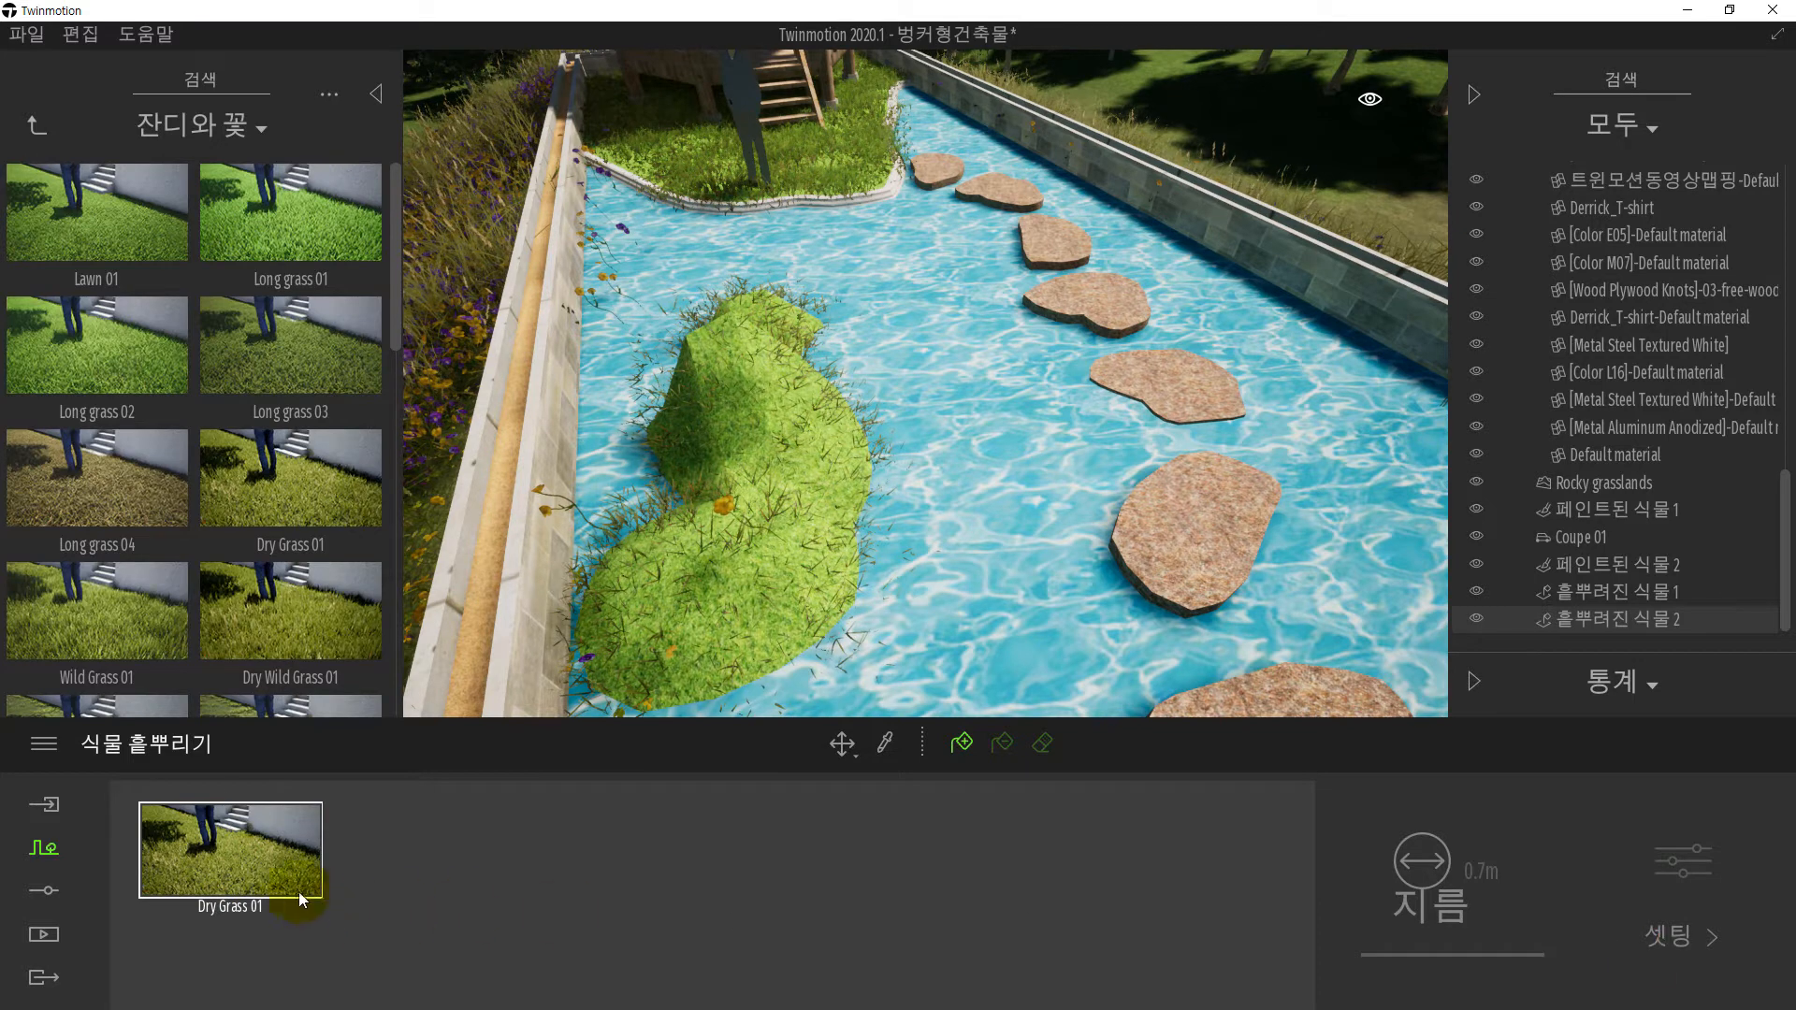
- Save the scene under its existing name
left_click(40, 126)
left_click(26, 34)
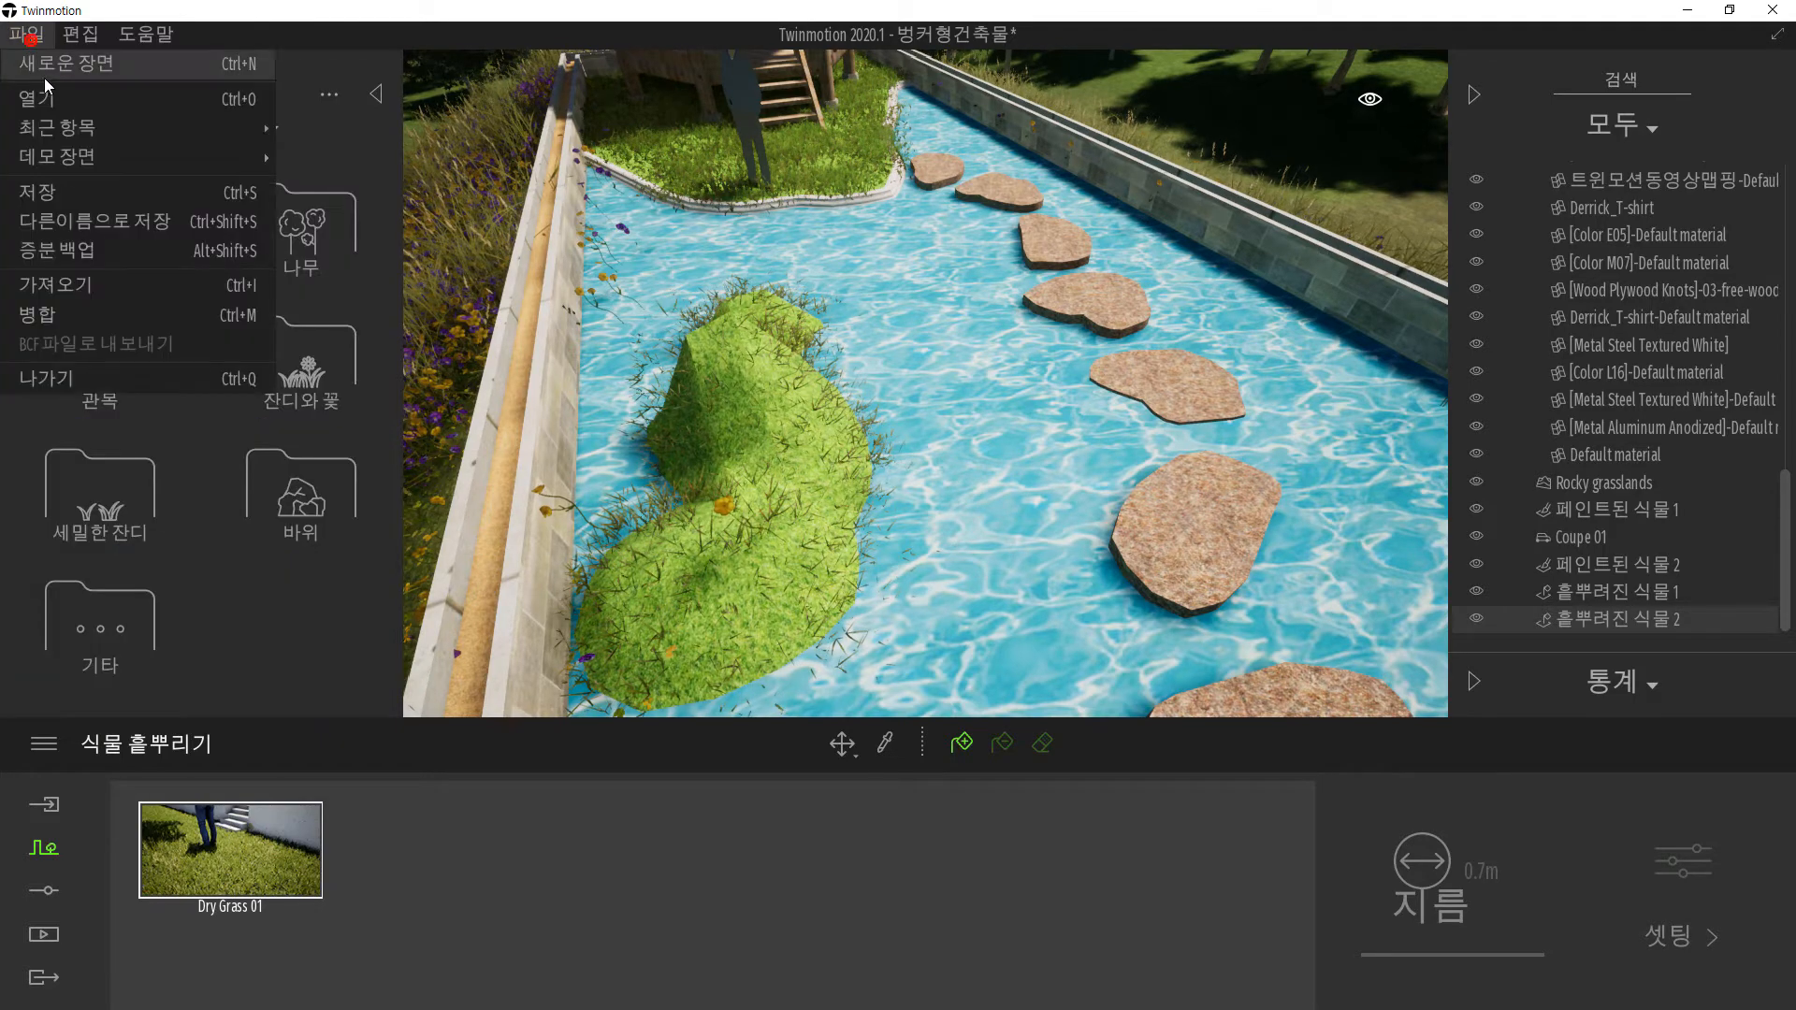
left_click(58, 200)
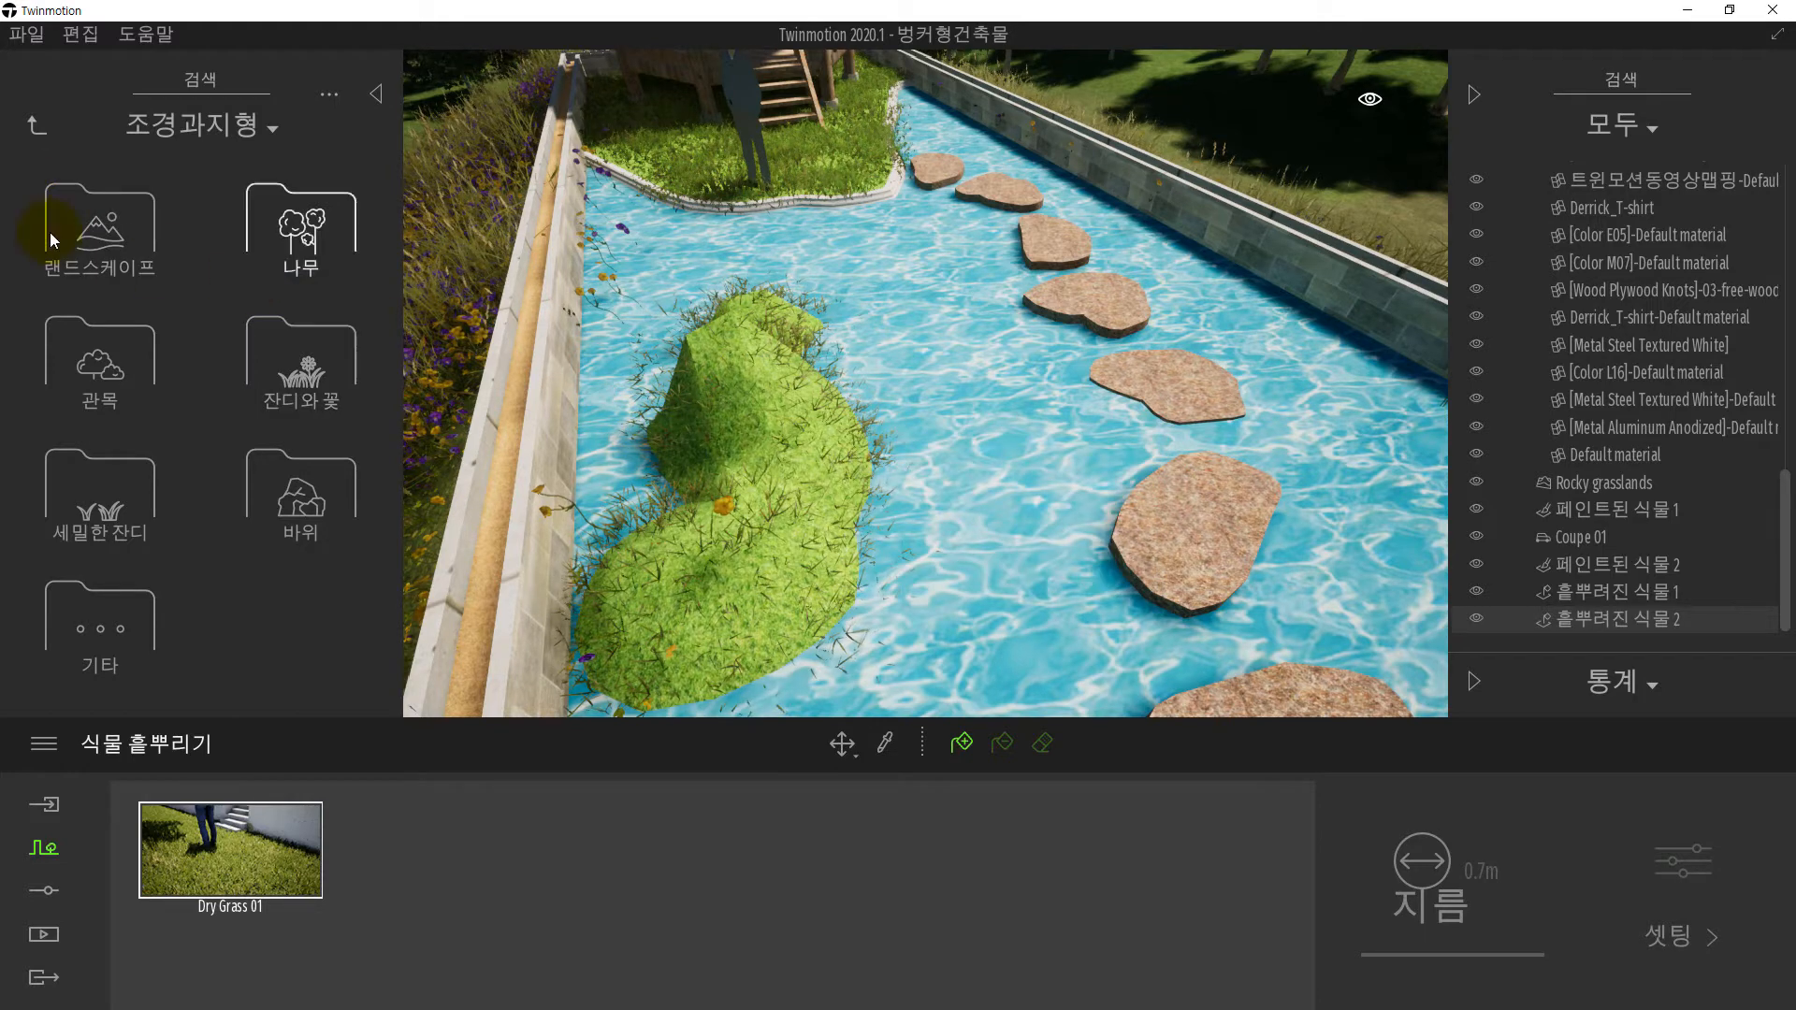
- Find Rock 9 in the landscape rock library and place it beside the island's waist near the pool wall
left_click(36, 140)
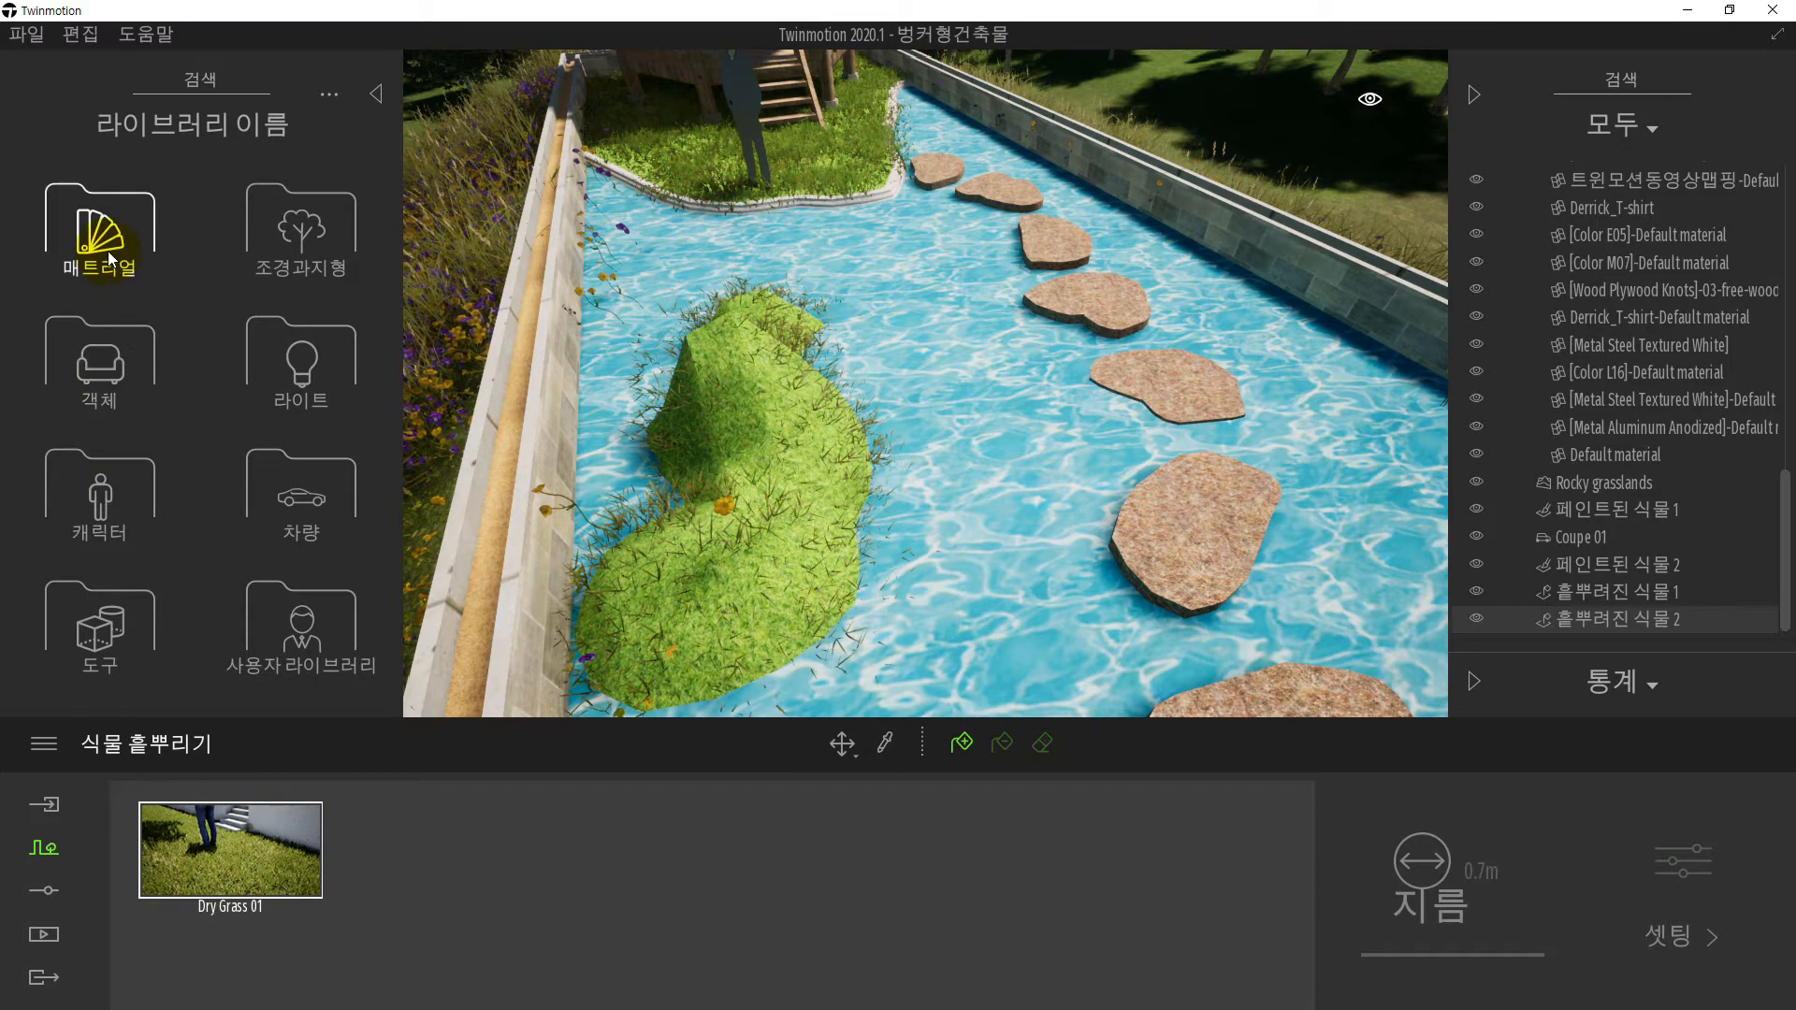
left_click(273, 254)
left_click(300, 491)
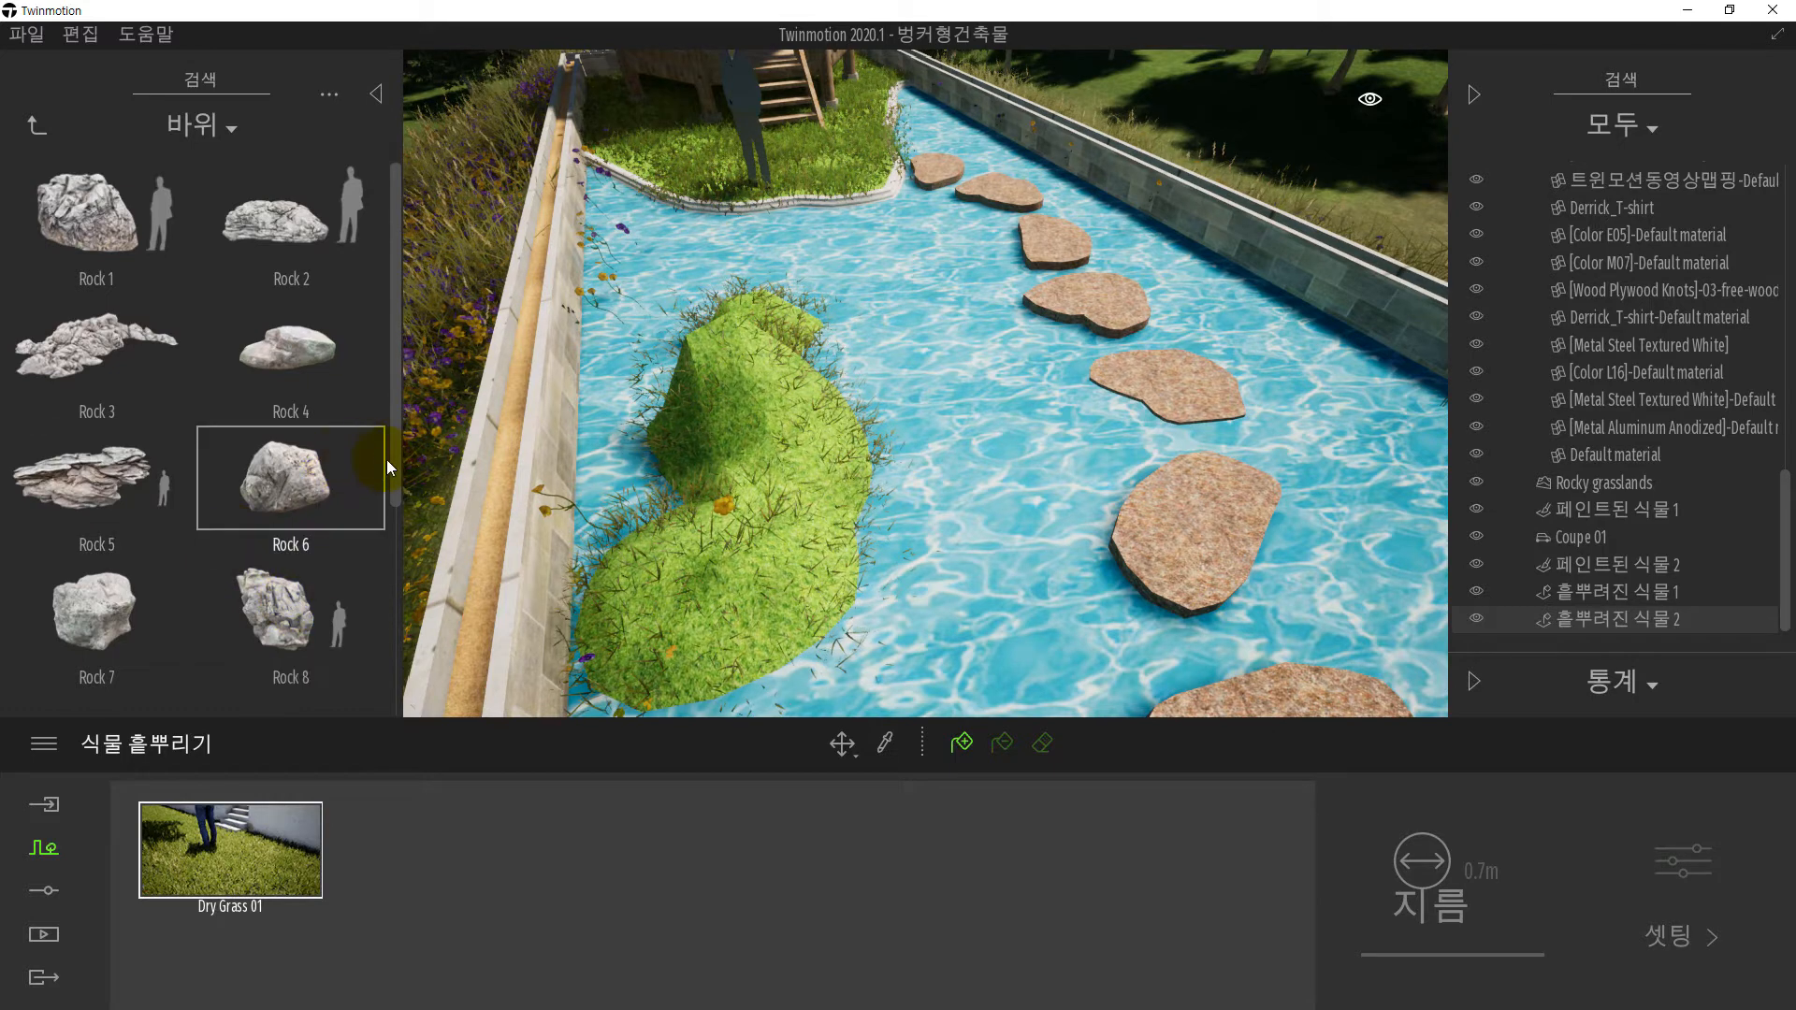
left_click_drag(391, 464, 389, 608)
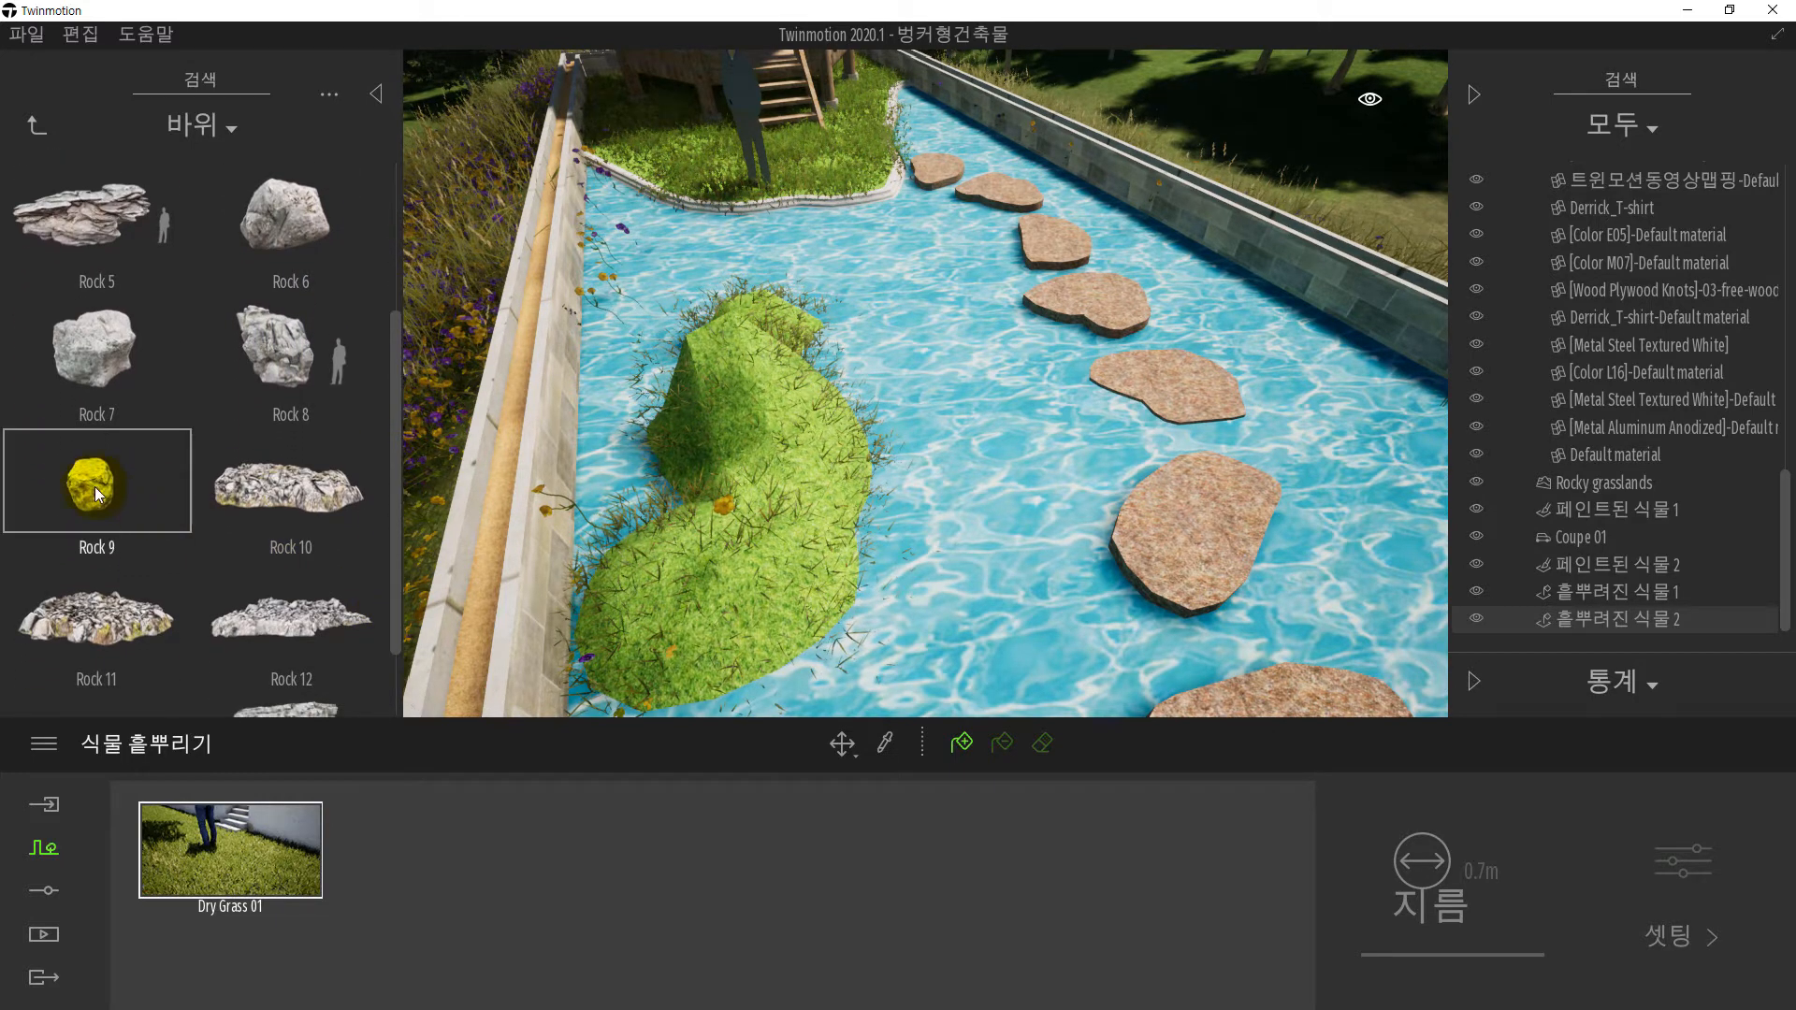
left_click_drag(93, 486, 680, 500)
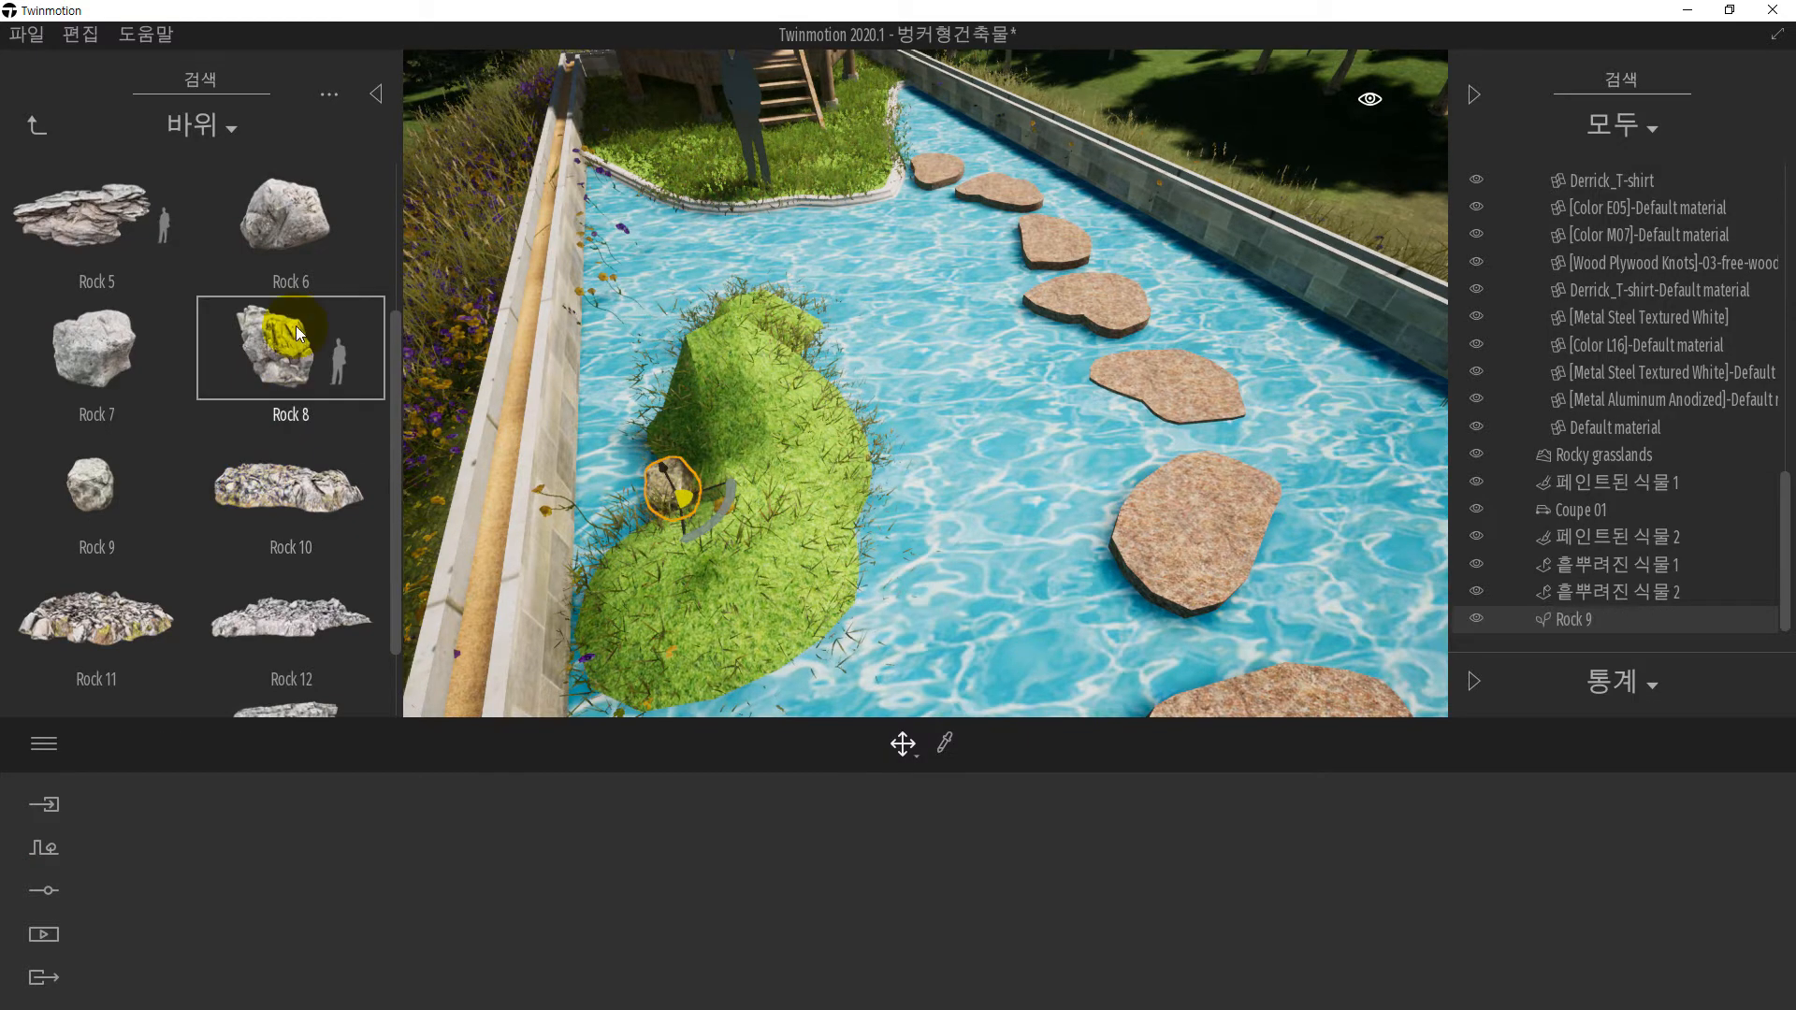
- Place Rock 6 on the pool island, sink it about 1.1 m and shift it to the peak at the gazebo end
scroll(256, 369, "down", 1)
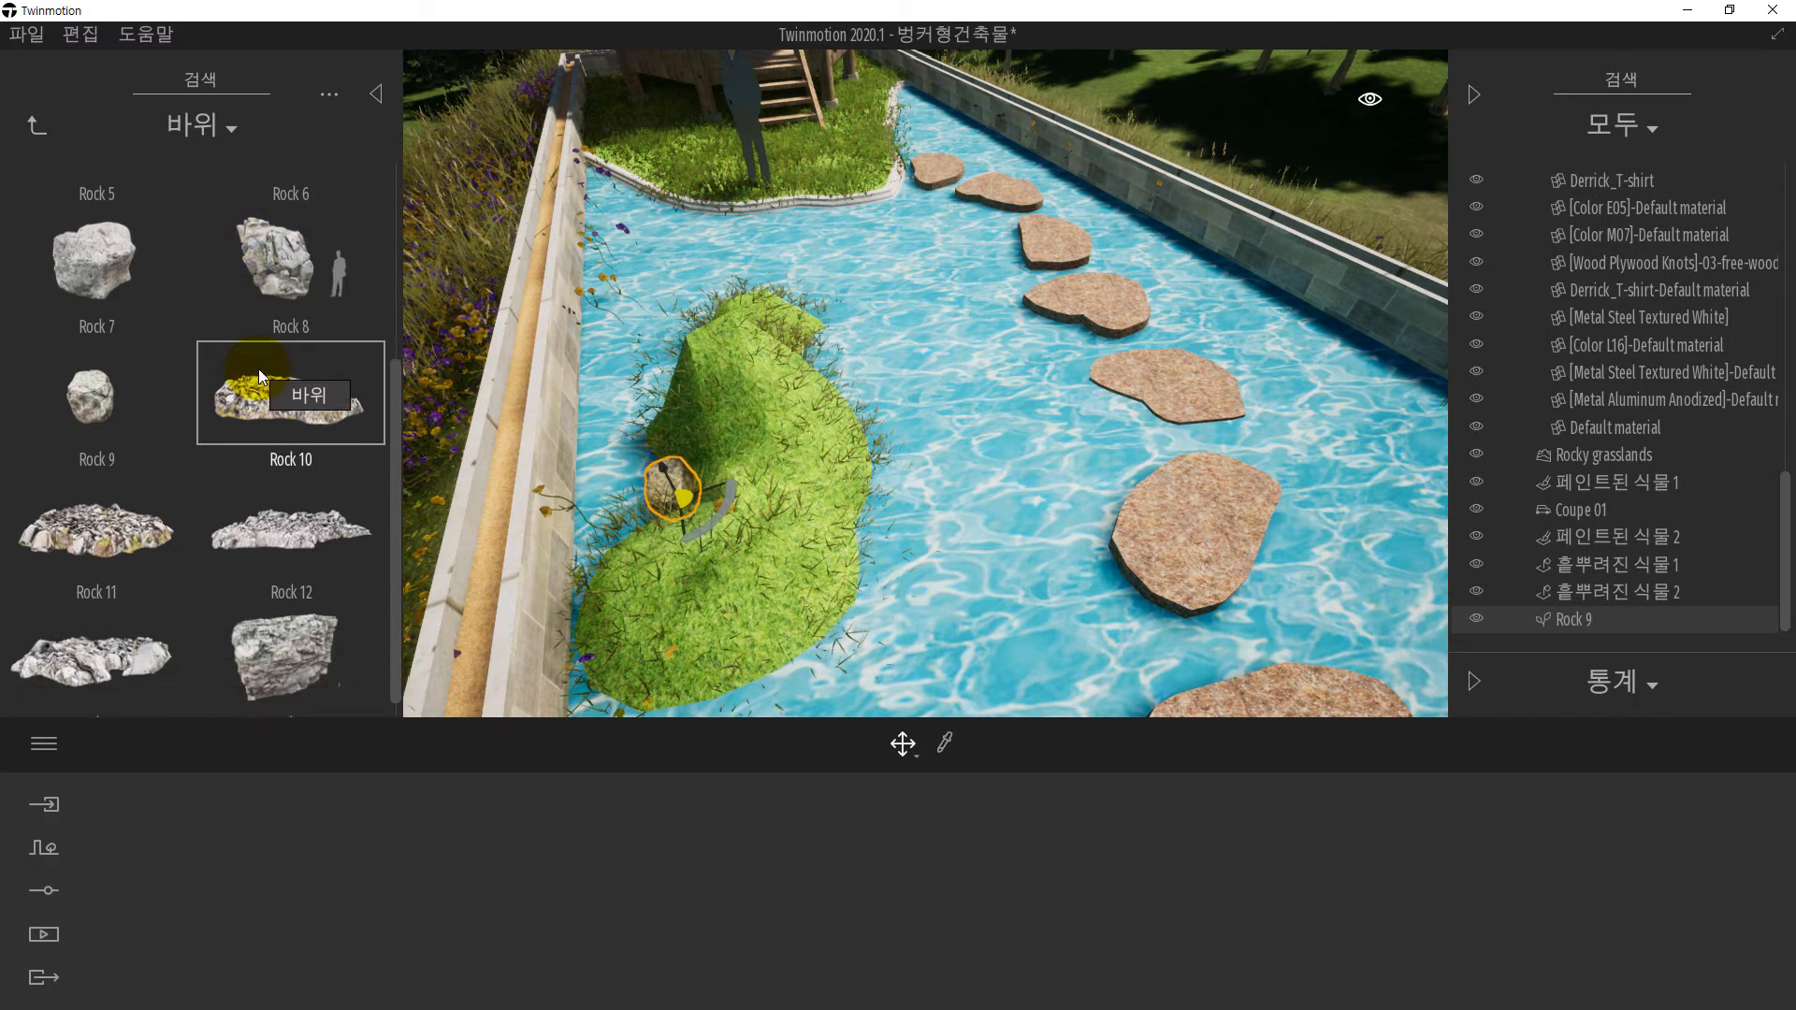
scroll(275, 363, "up", 4)
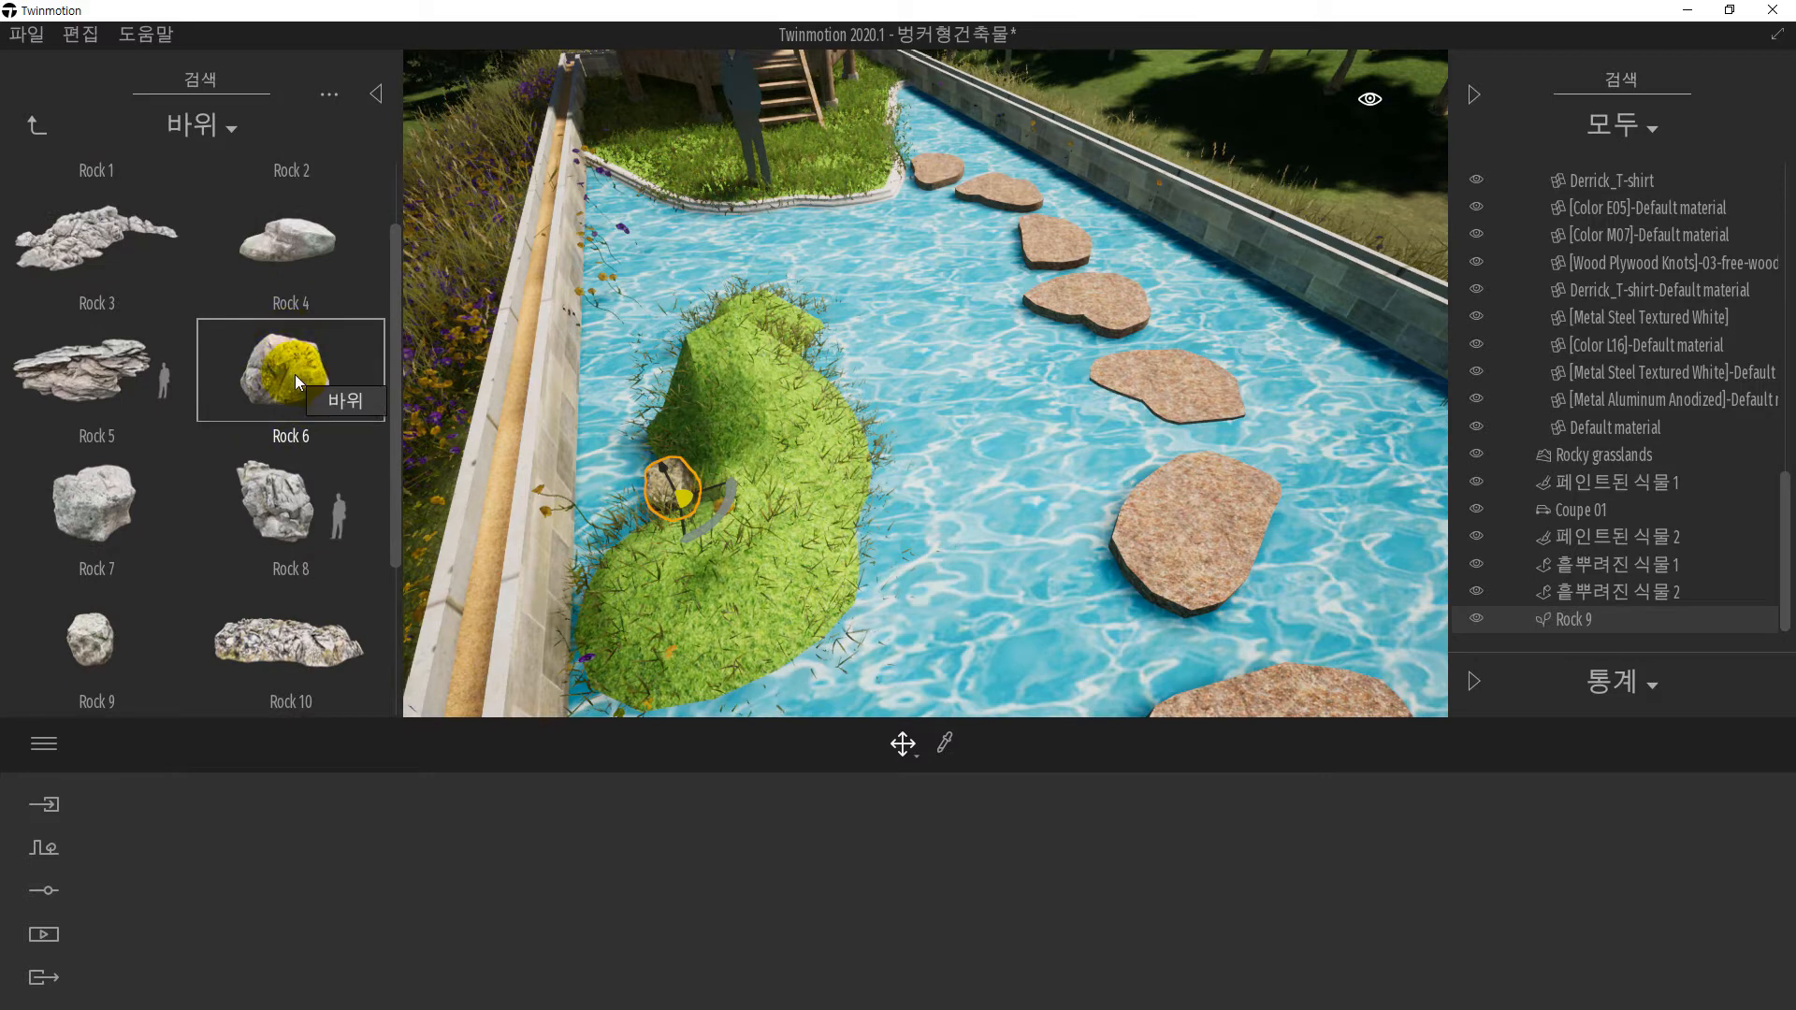
left_click_drag(283, 376, 812, 475)
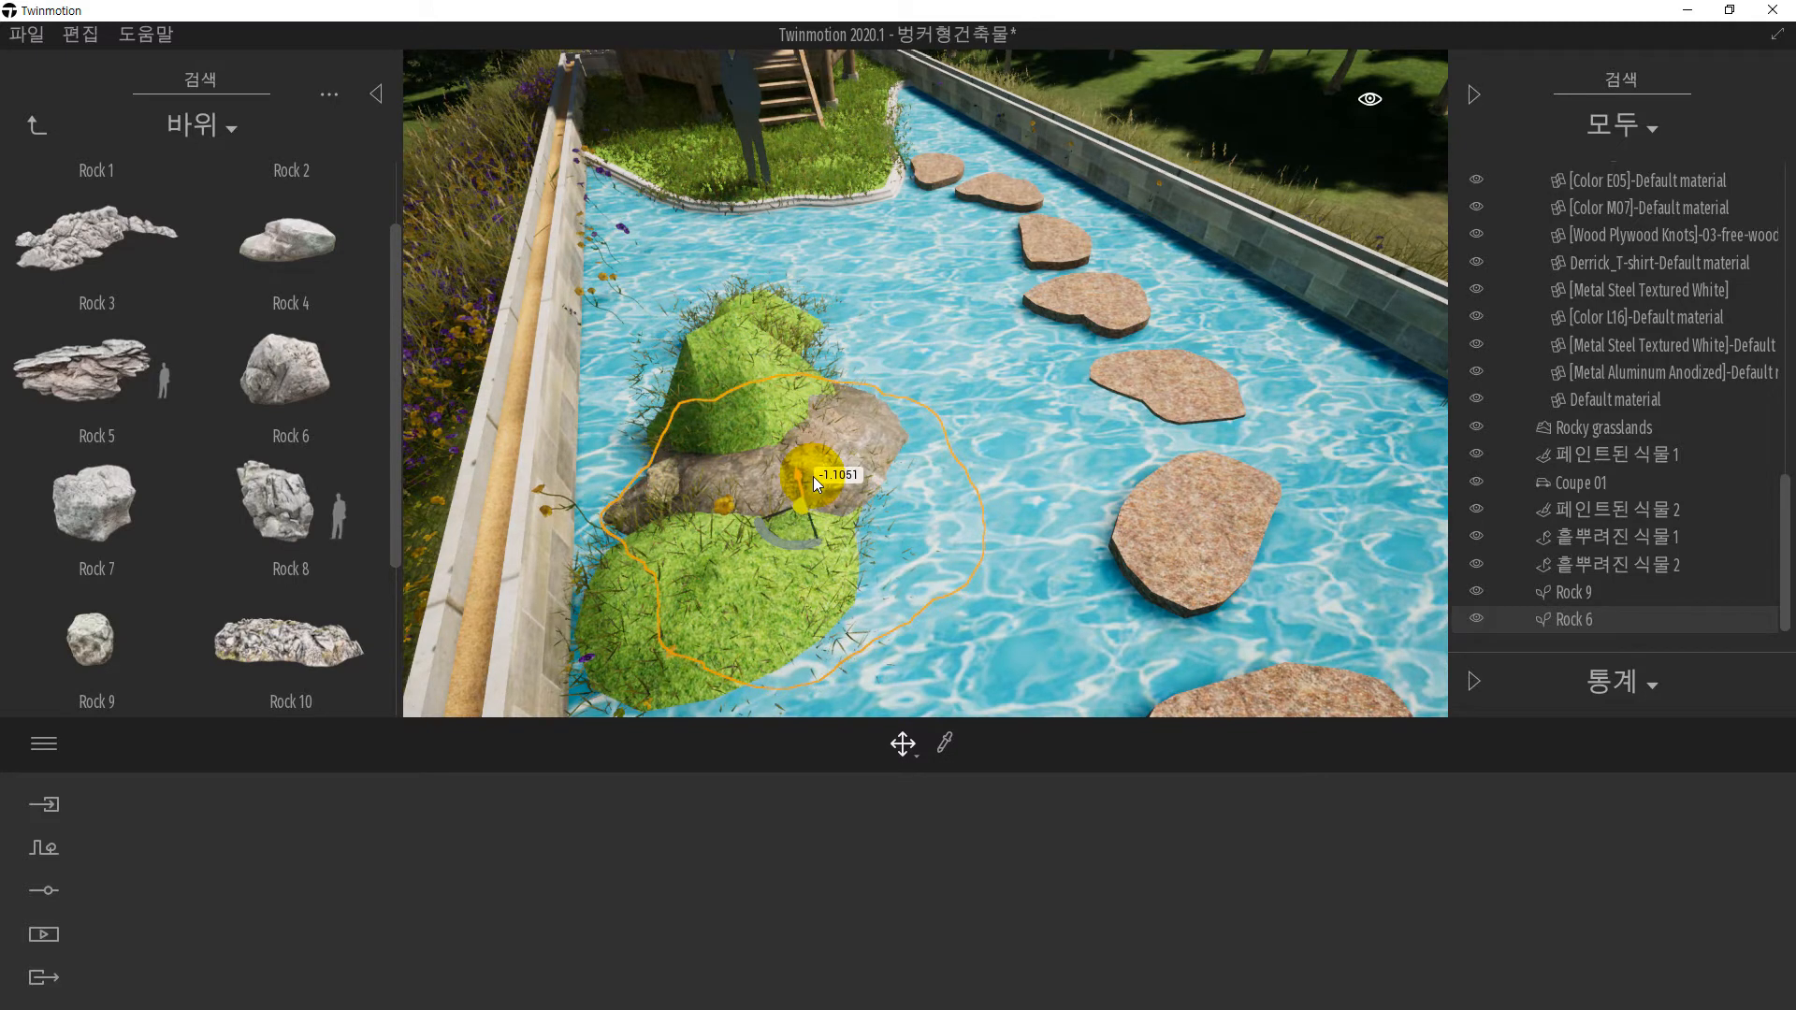
left_click_drag(816, 531, 748, 399)
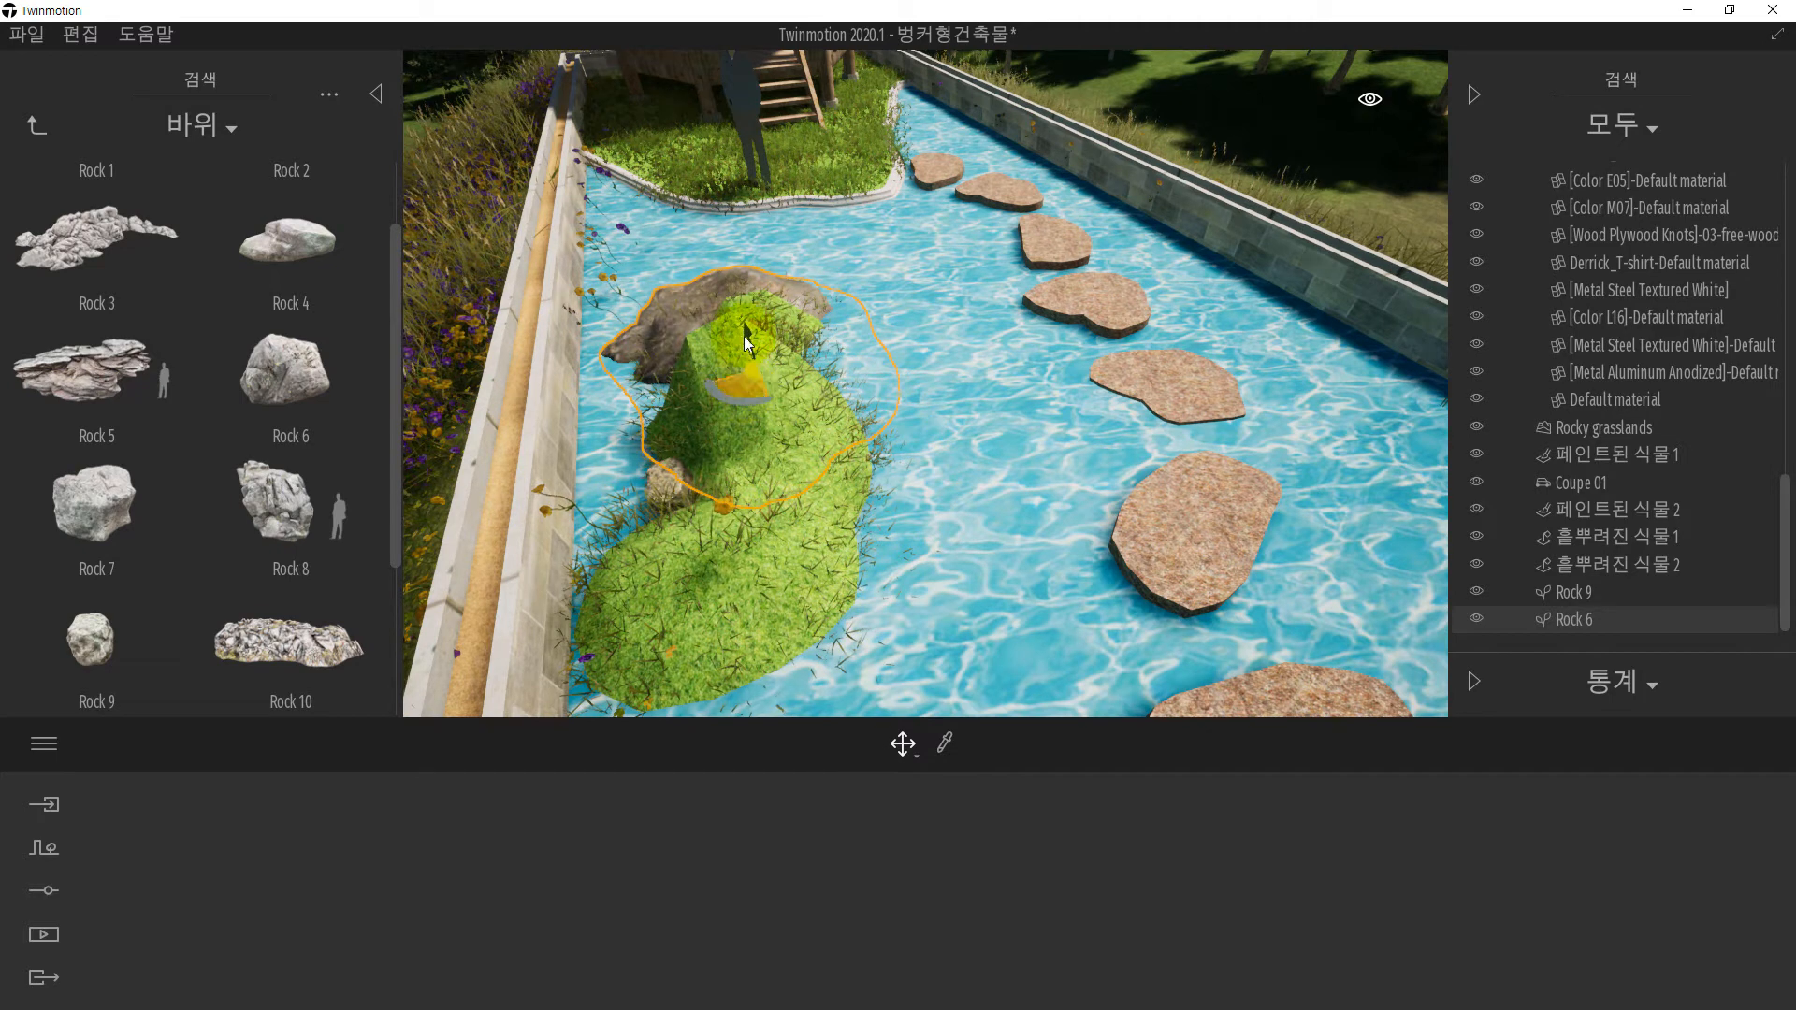
left_click_drag(744, 336, 748, 338)
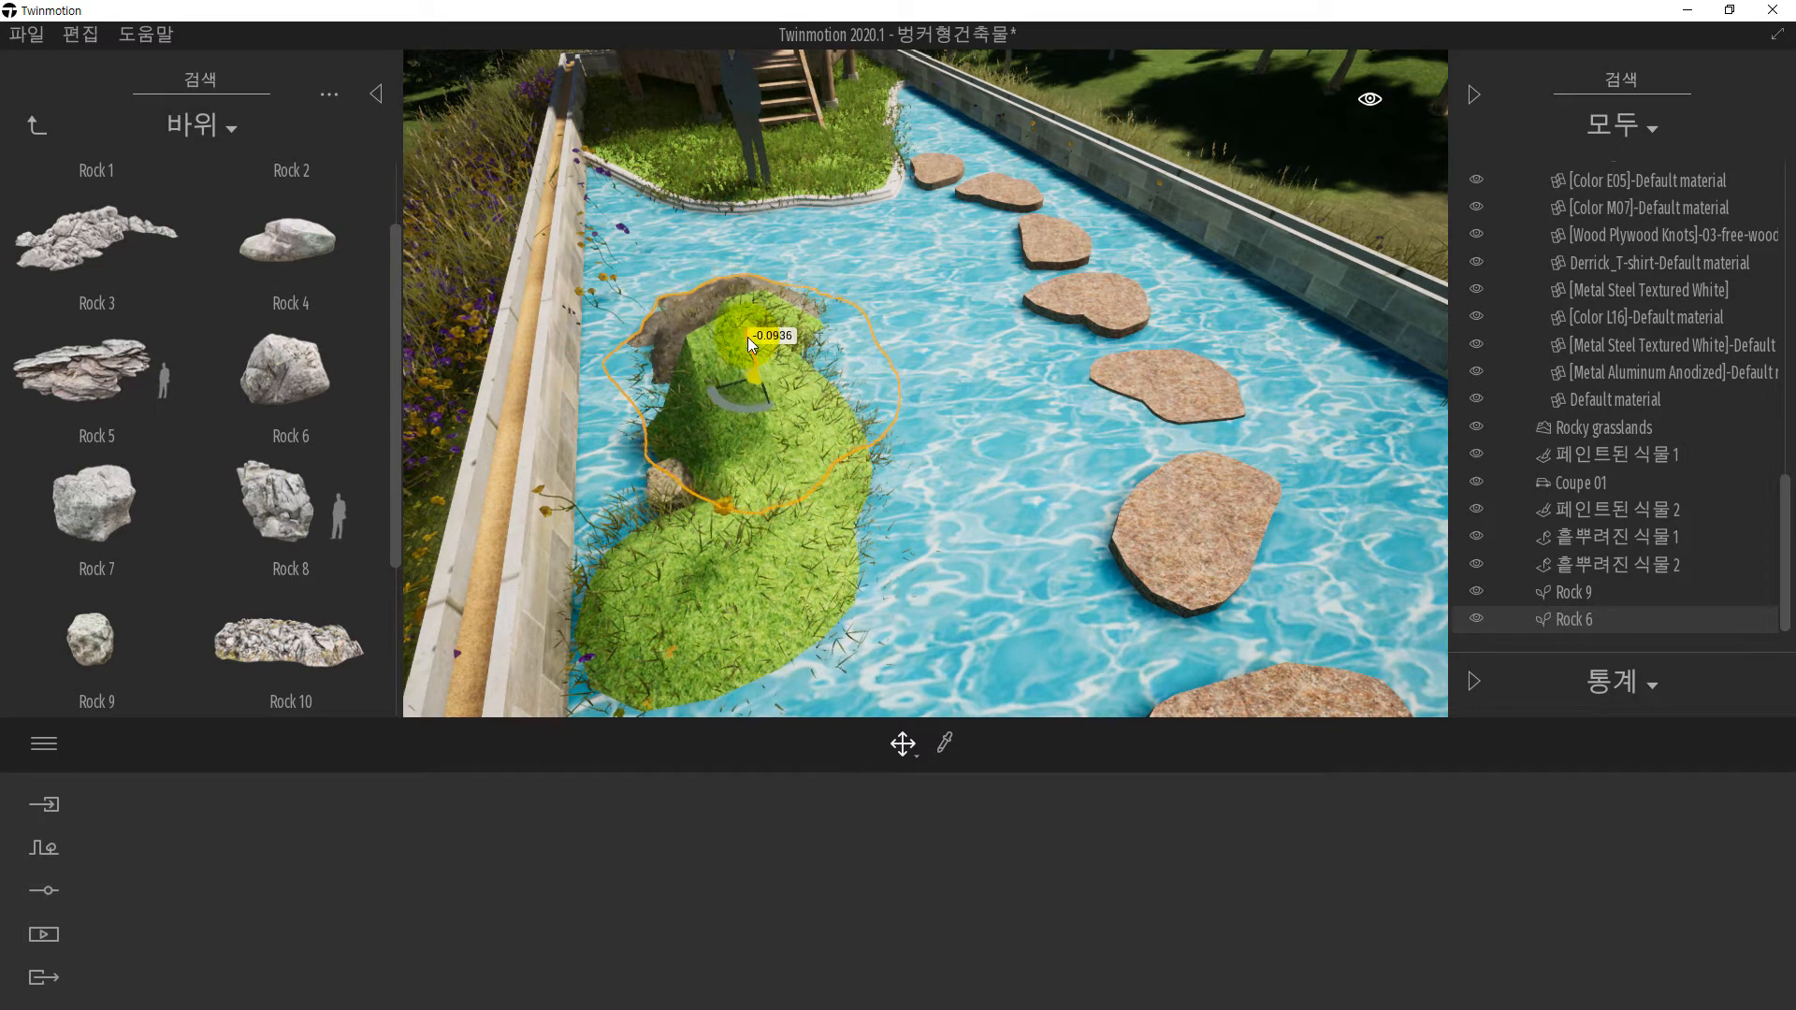
- Find Pool 01 among the water materials and apply it to the pool's water surface
left_click(32, 129)
left_click(952, 674)
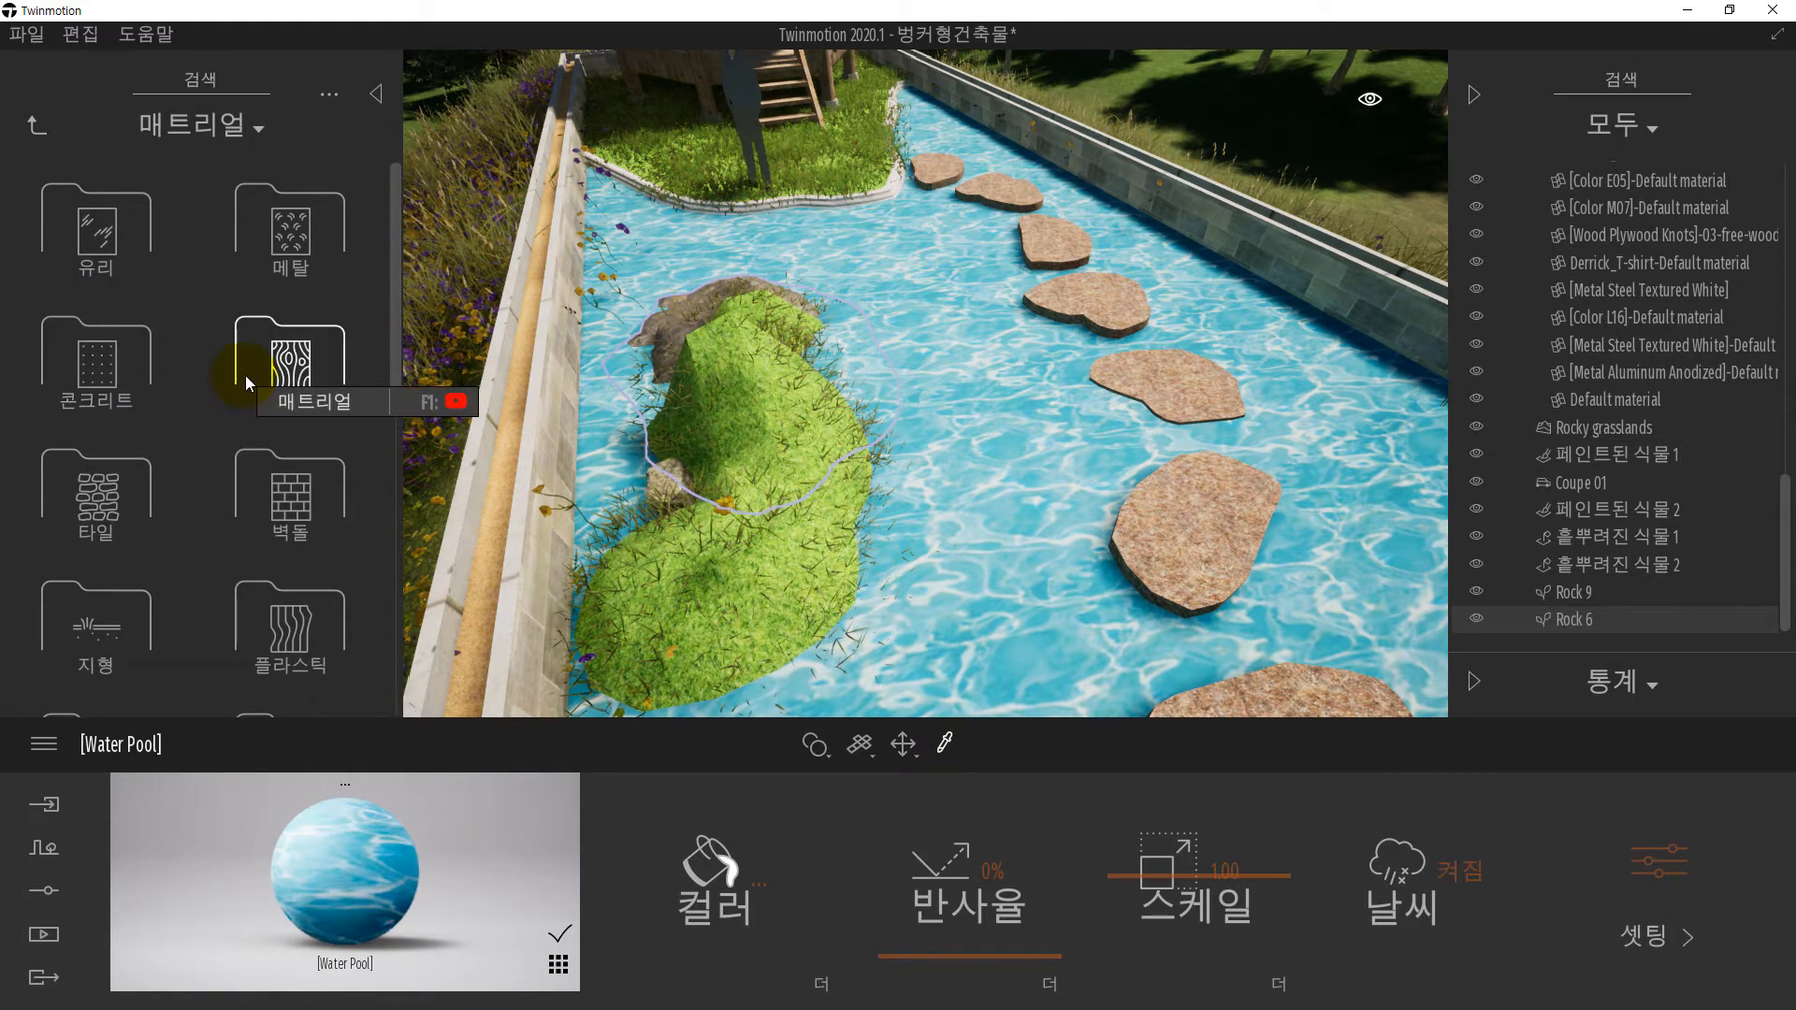
scroll(245, 374, "down", 1)
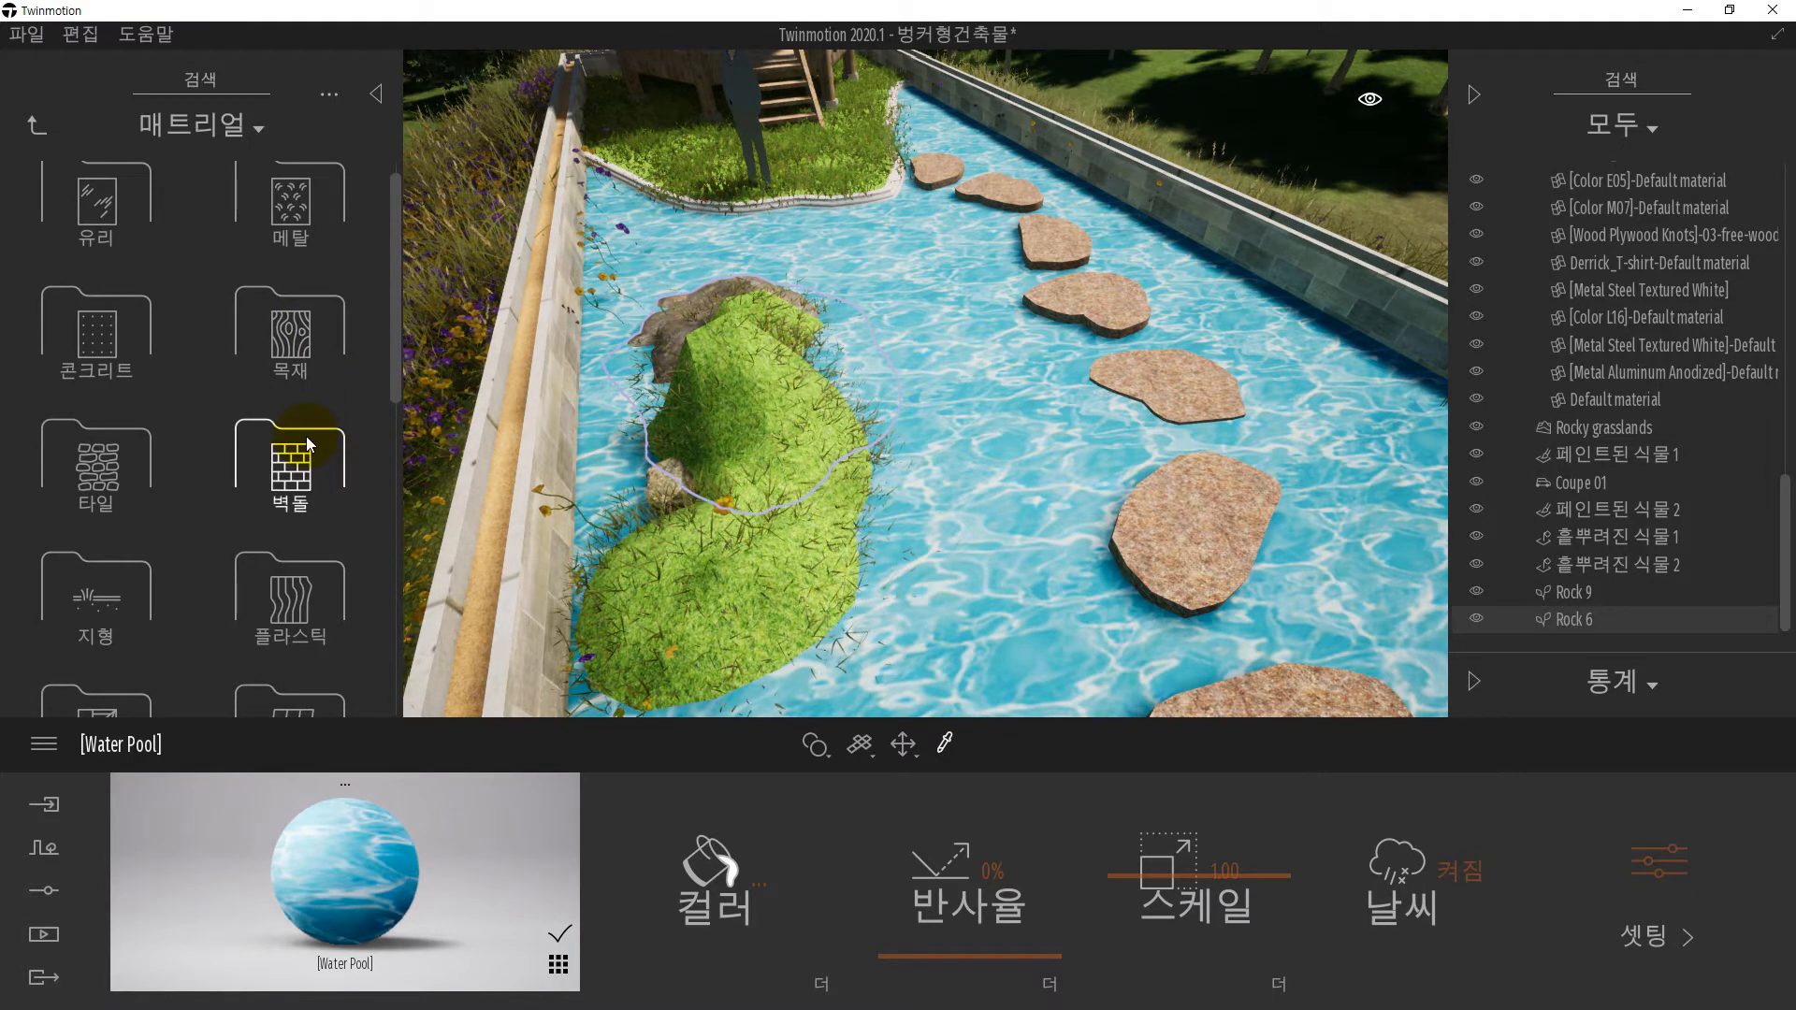
scroll(306, 436, "down", 2)
scroll(306, 436, "down", 6)
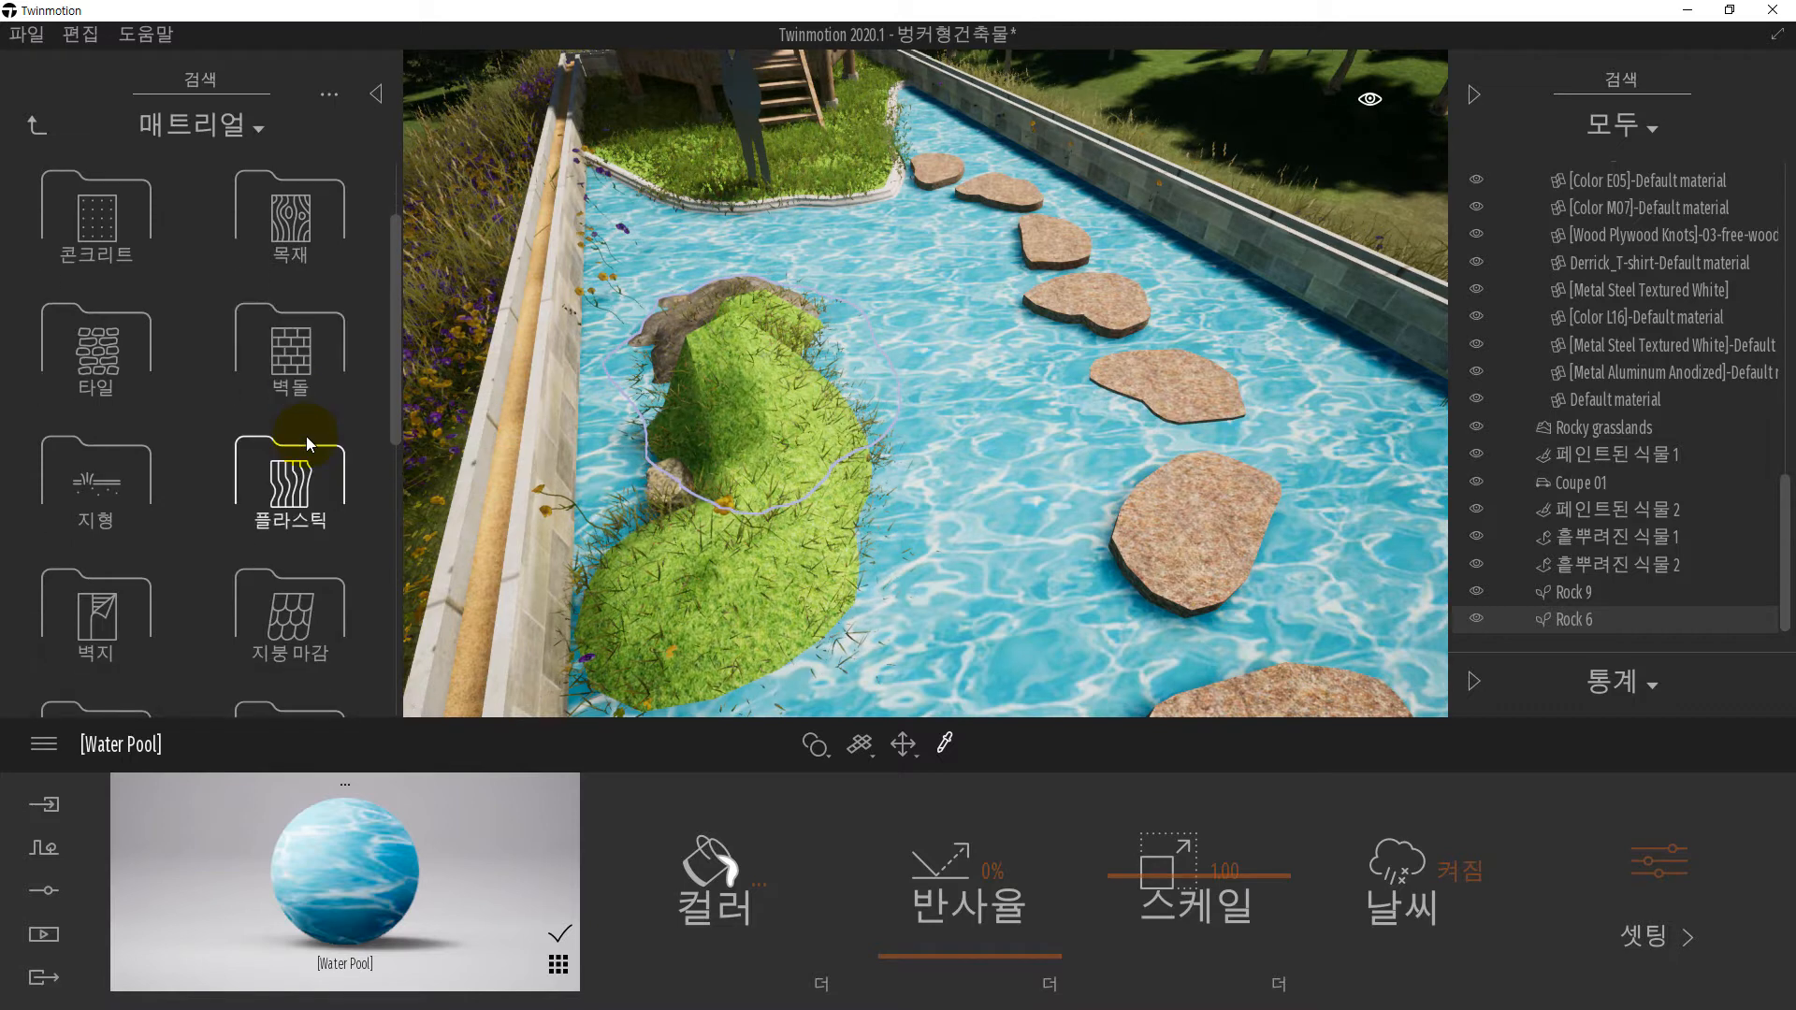
scroll(306, 436, "down", 15)
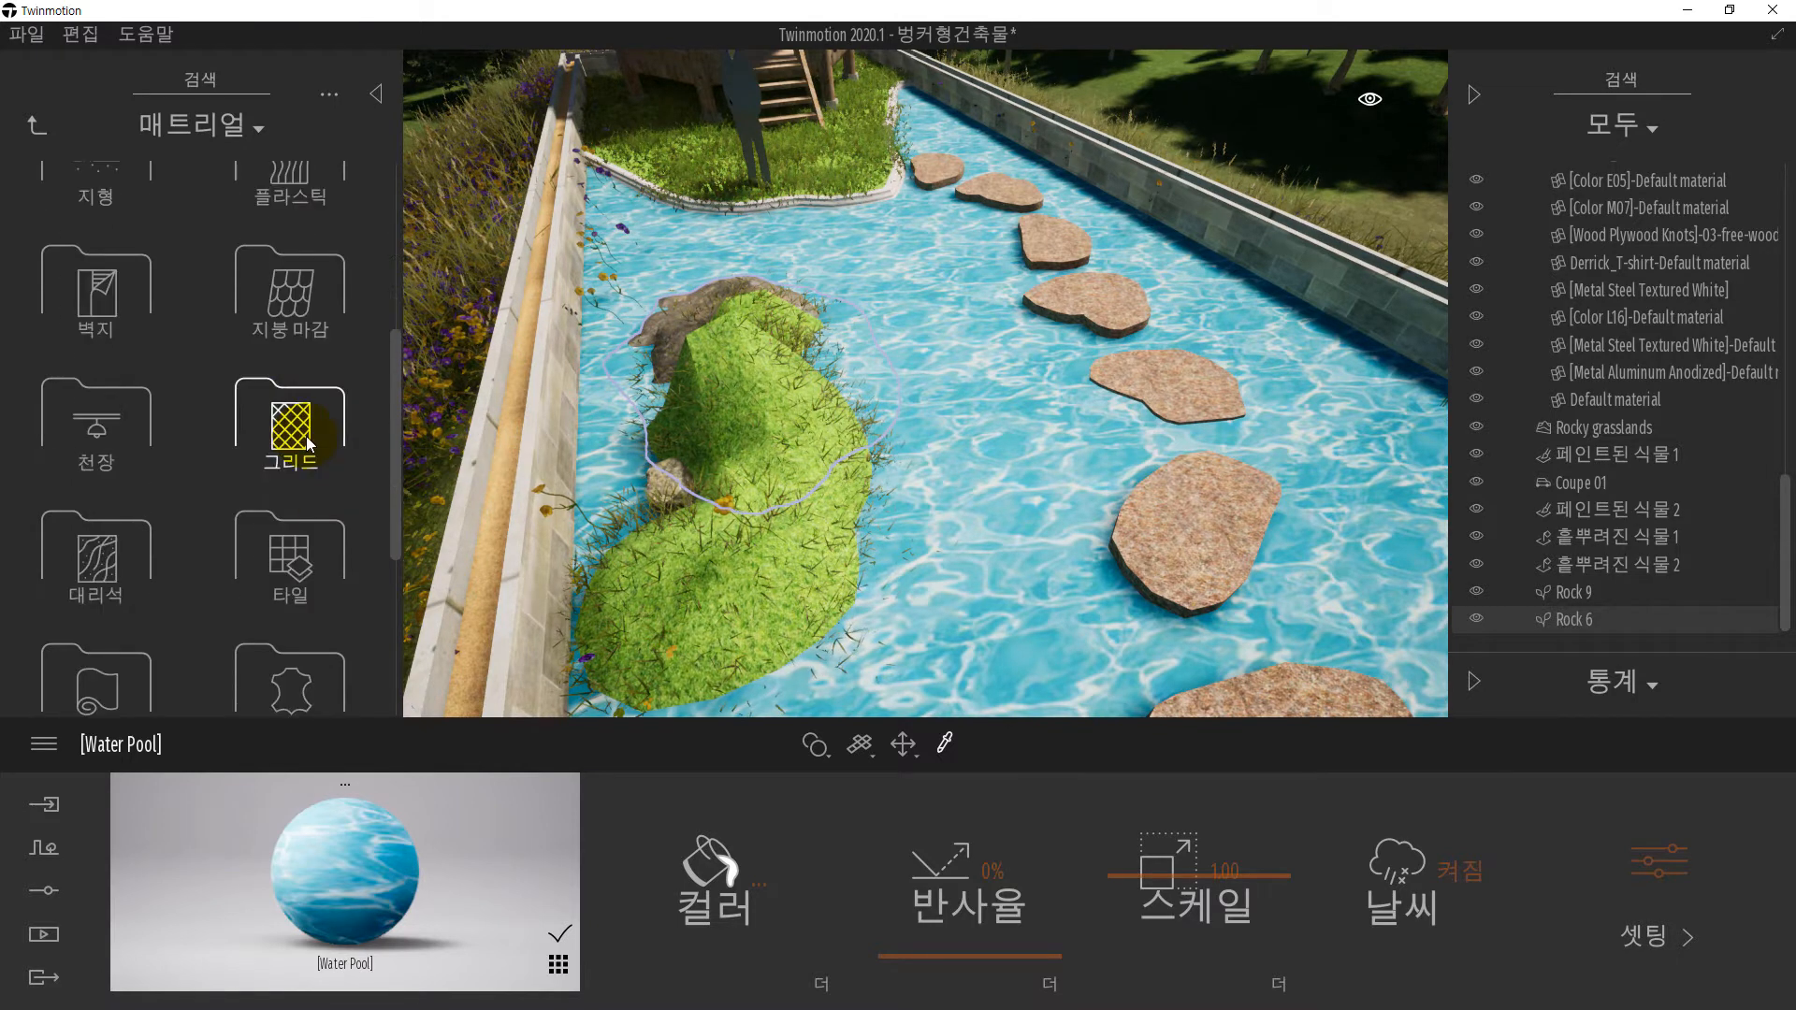
scroll(309, 451, "down", 4)
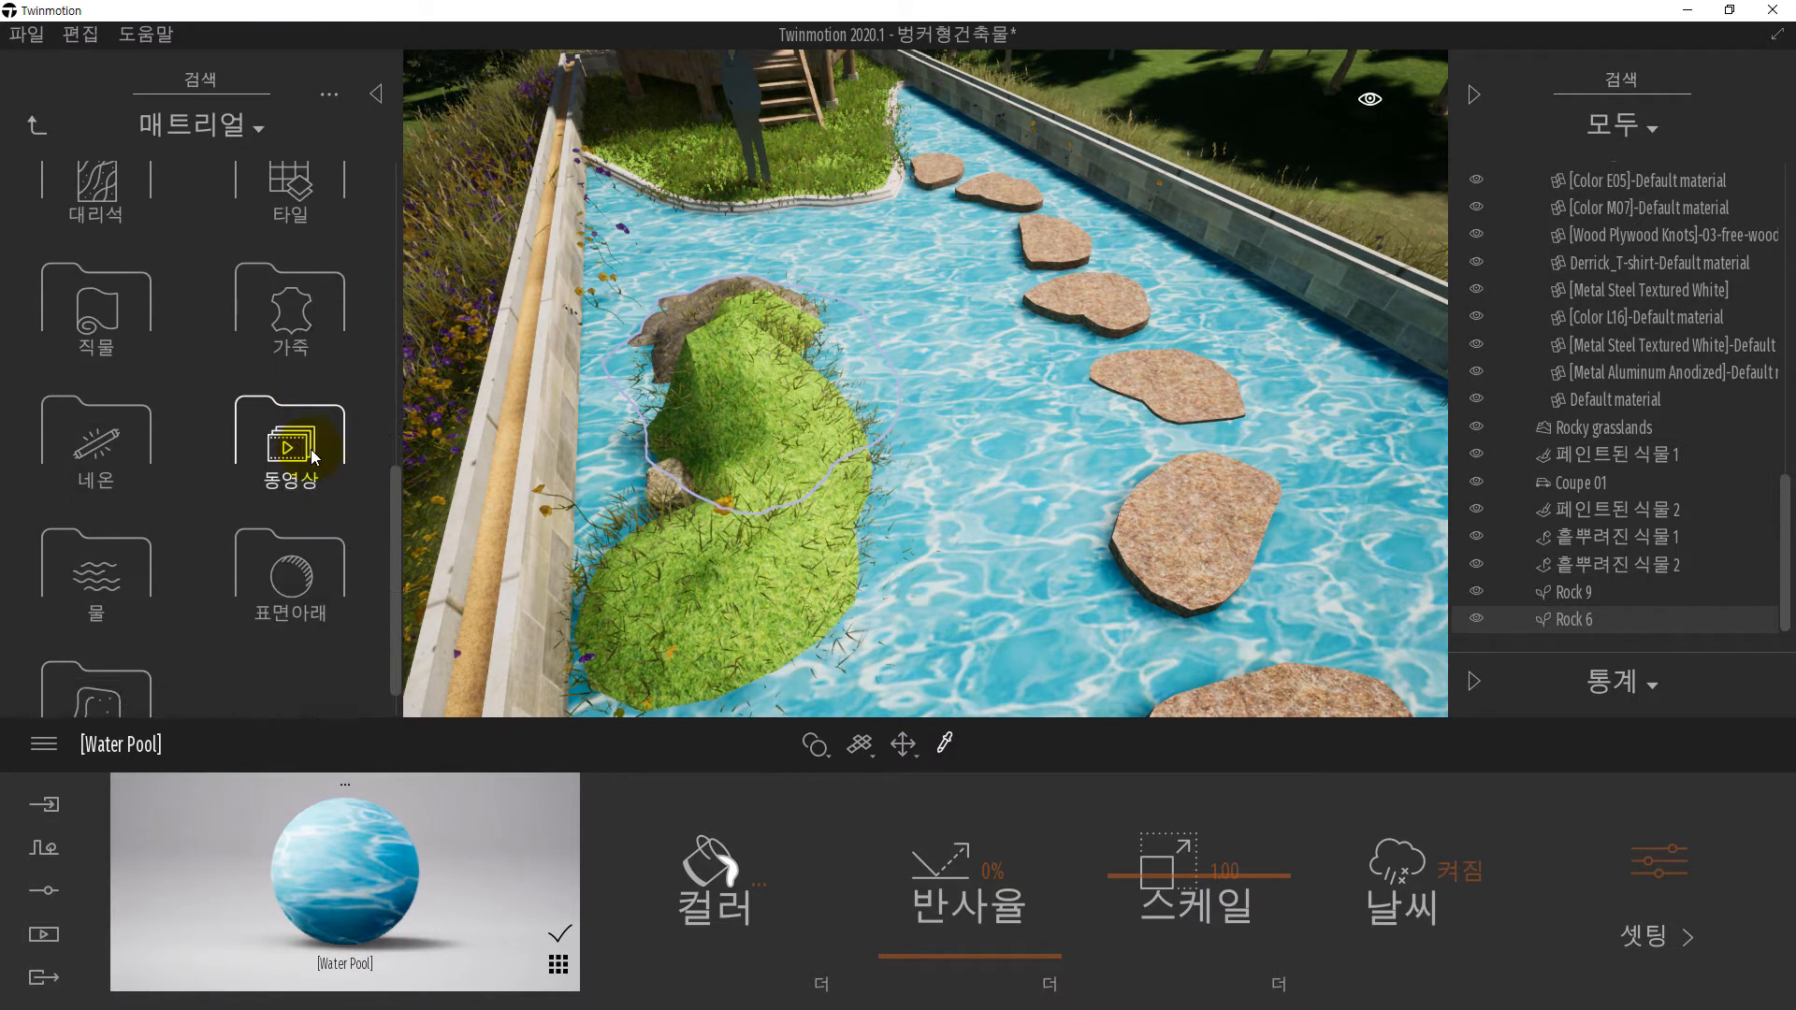
left_click(140, 552)
mouse_move(164, 461)
mouse_move(126, 211)
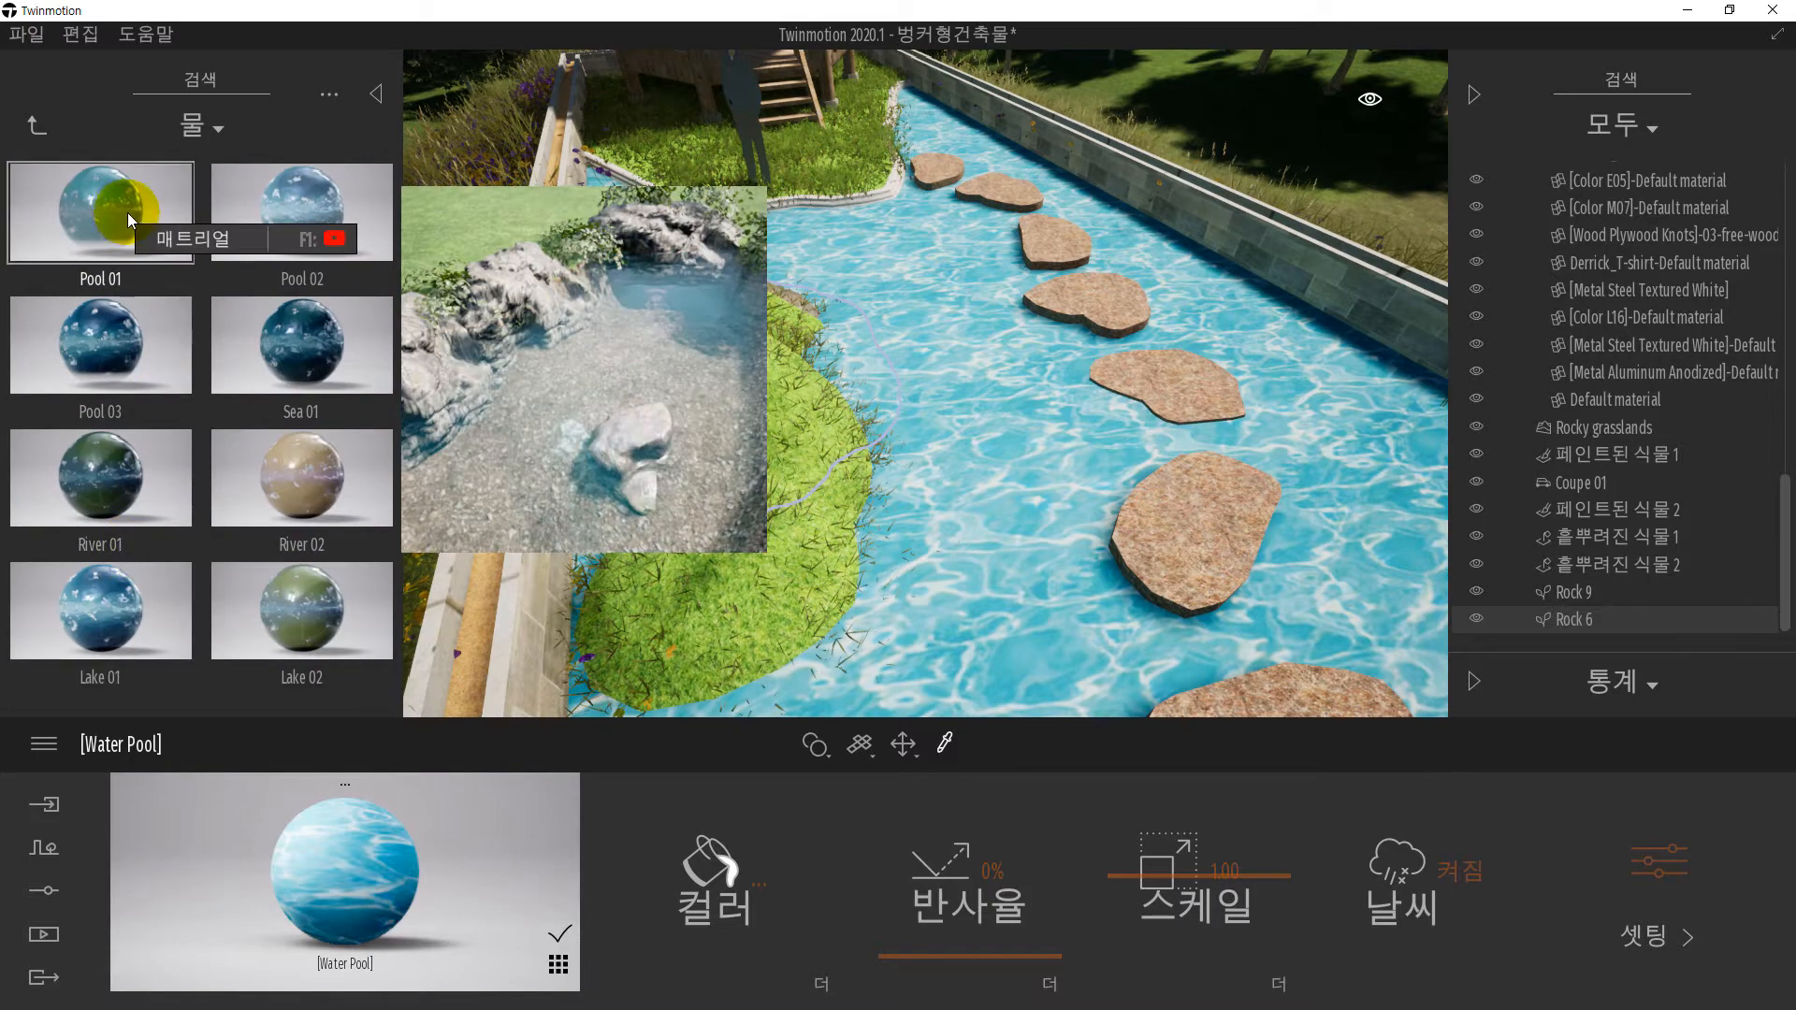
left_click_drag(126, 213, 1046, 477)
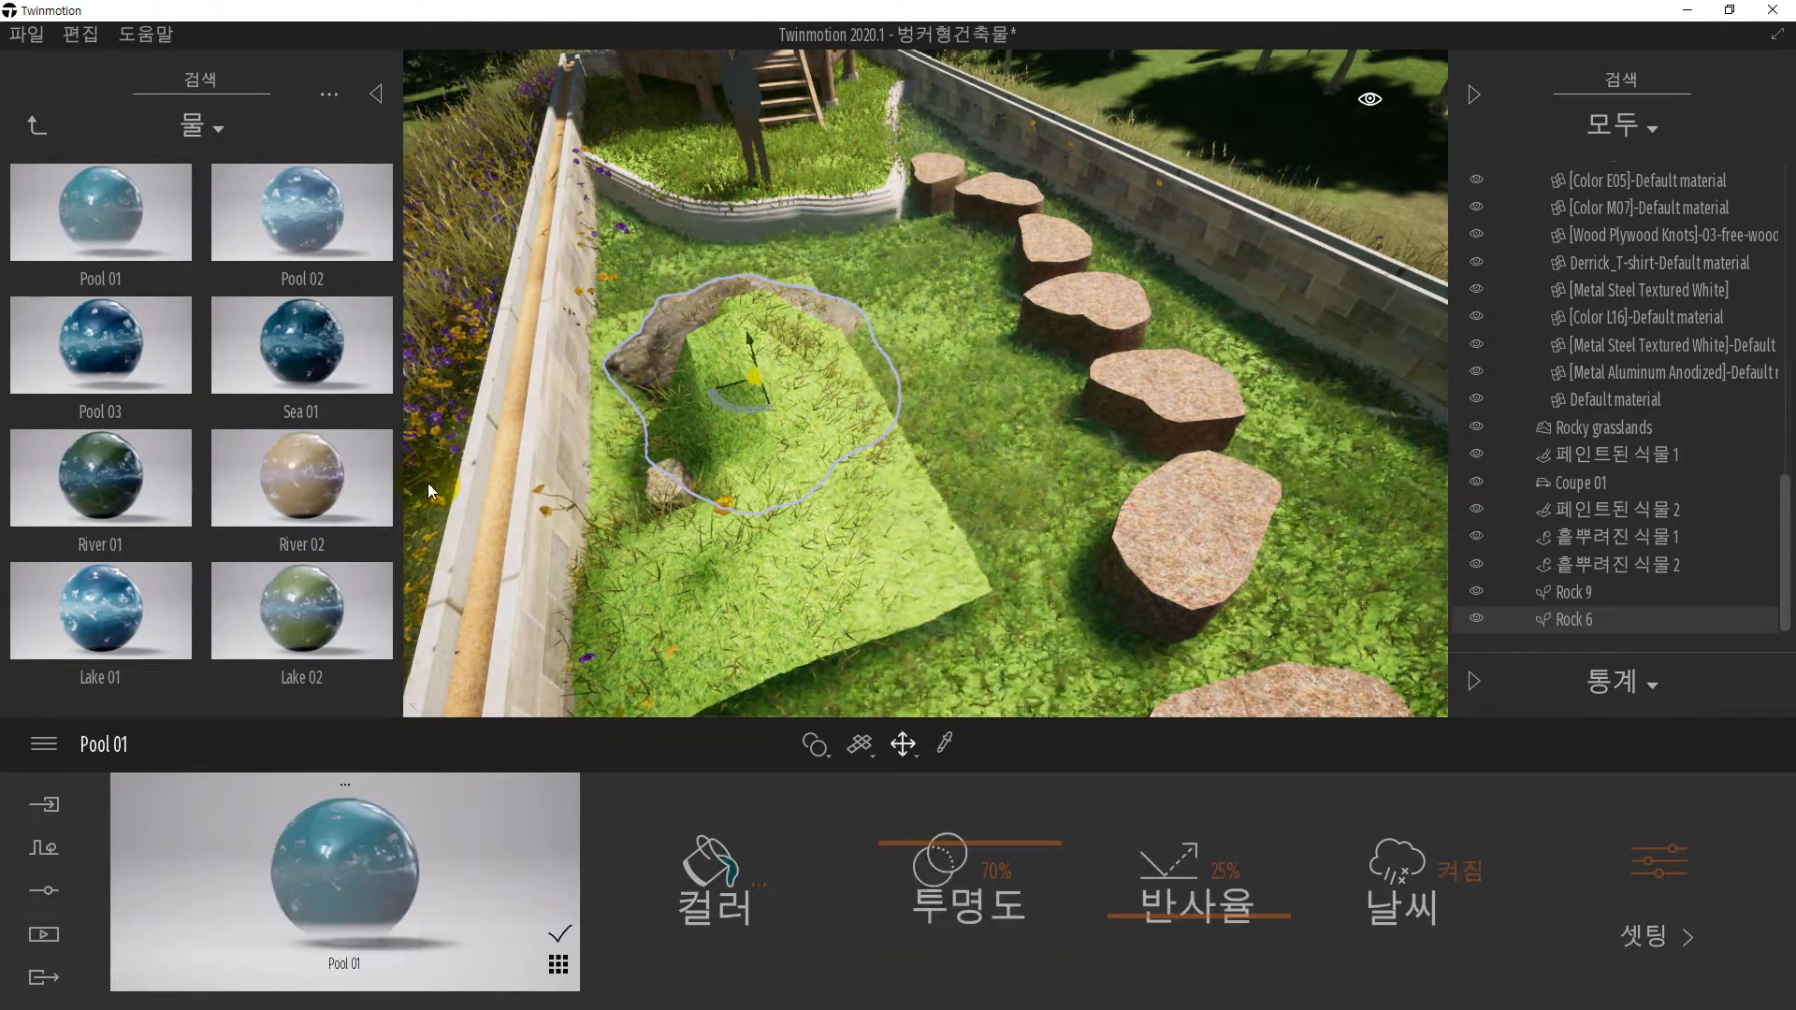
- Set the Pool 01 water's transparency to 91% and its reflectivity to about 64%
mouse_move(288, 245)
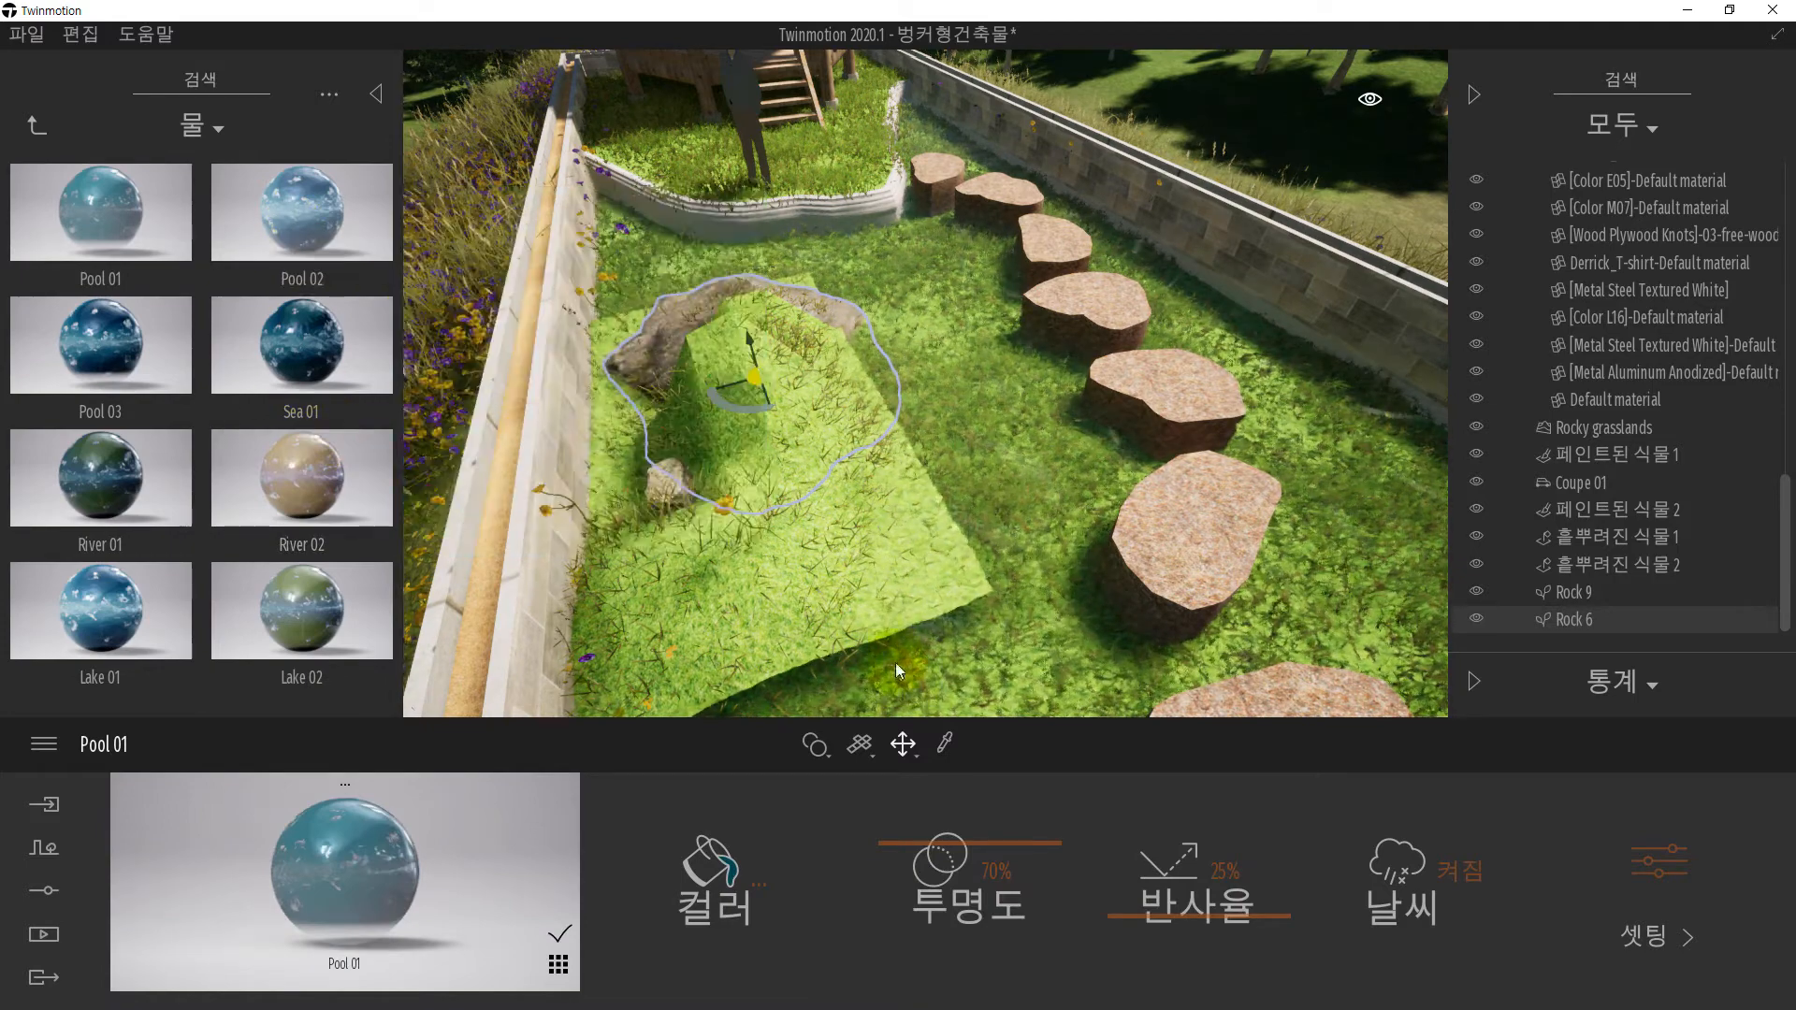
left_click_drag(997, 839, 997, 794)
left_click_drag(997, 799, 995, 812)
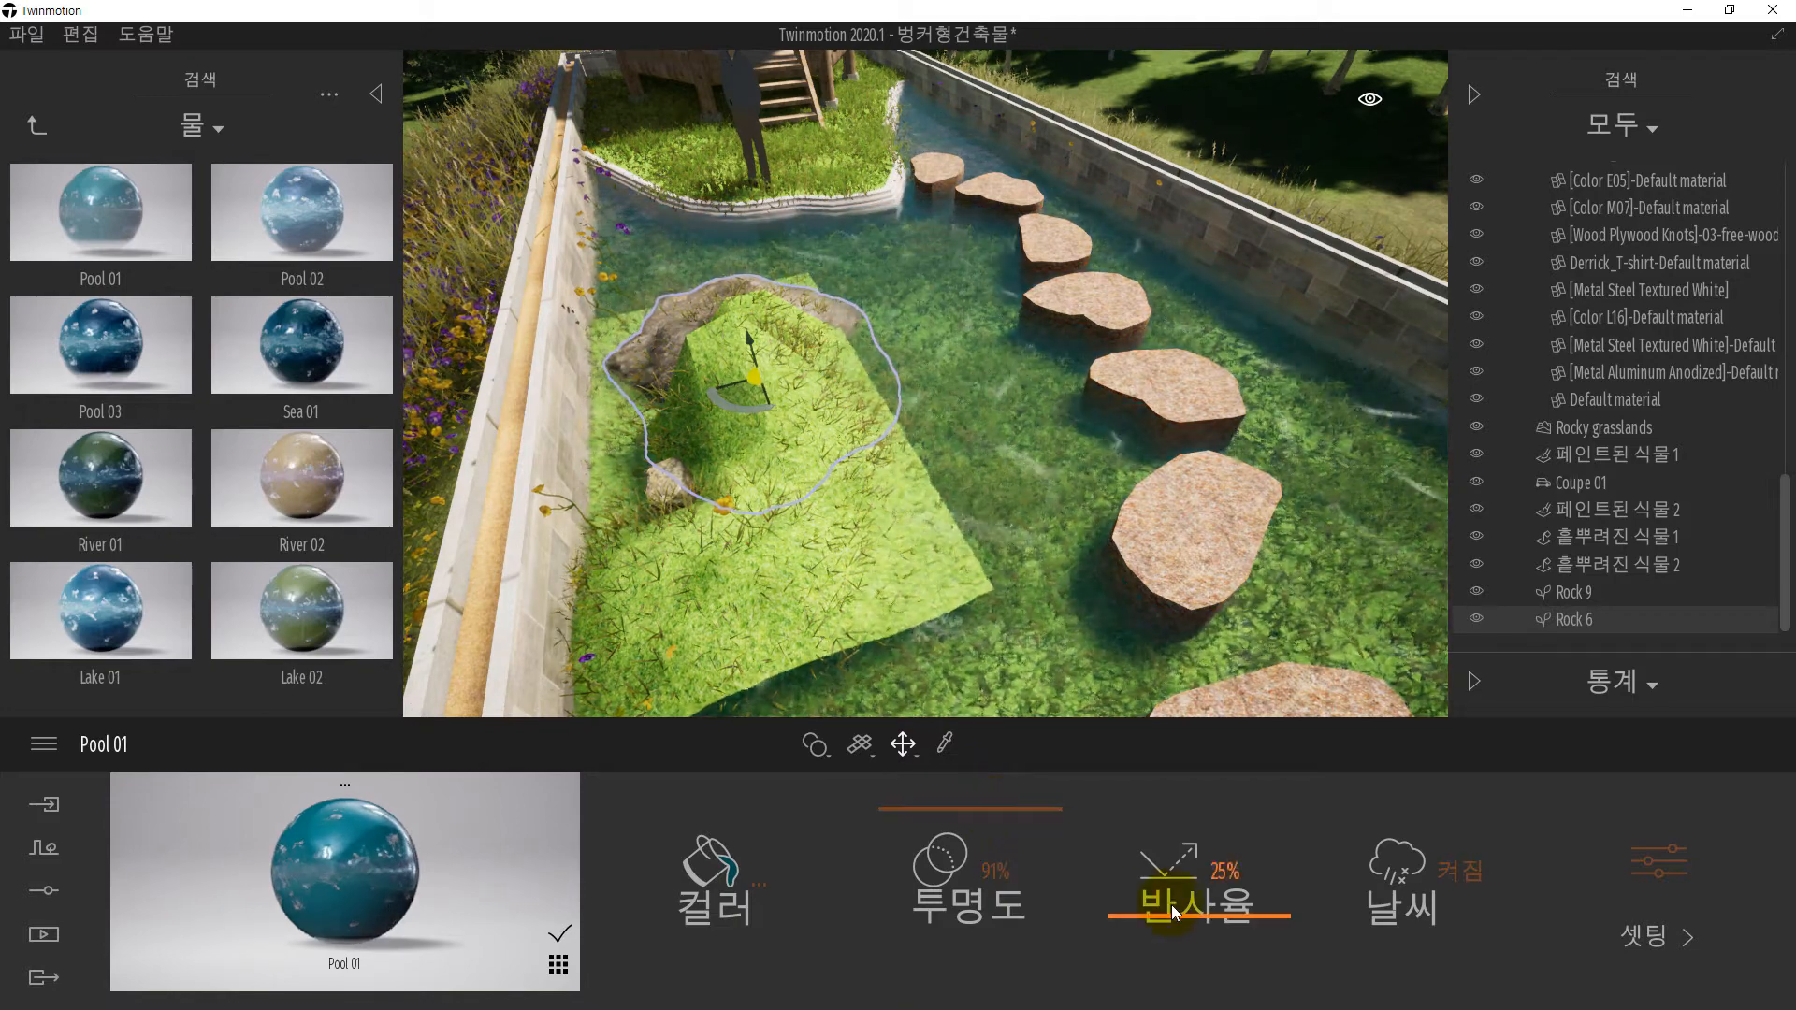
left_click_drag(1171, 906, 1175, 854)
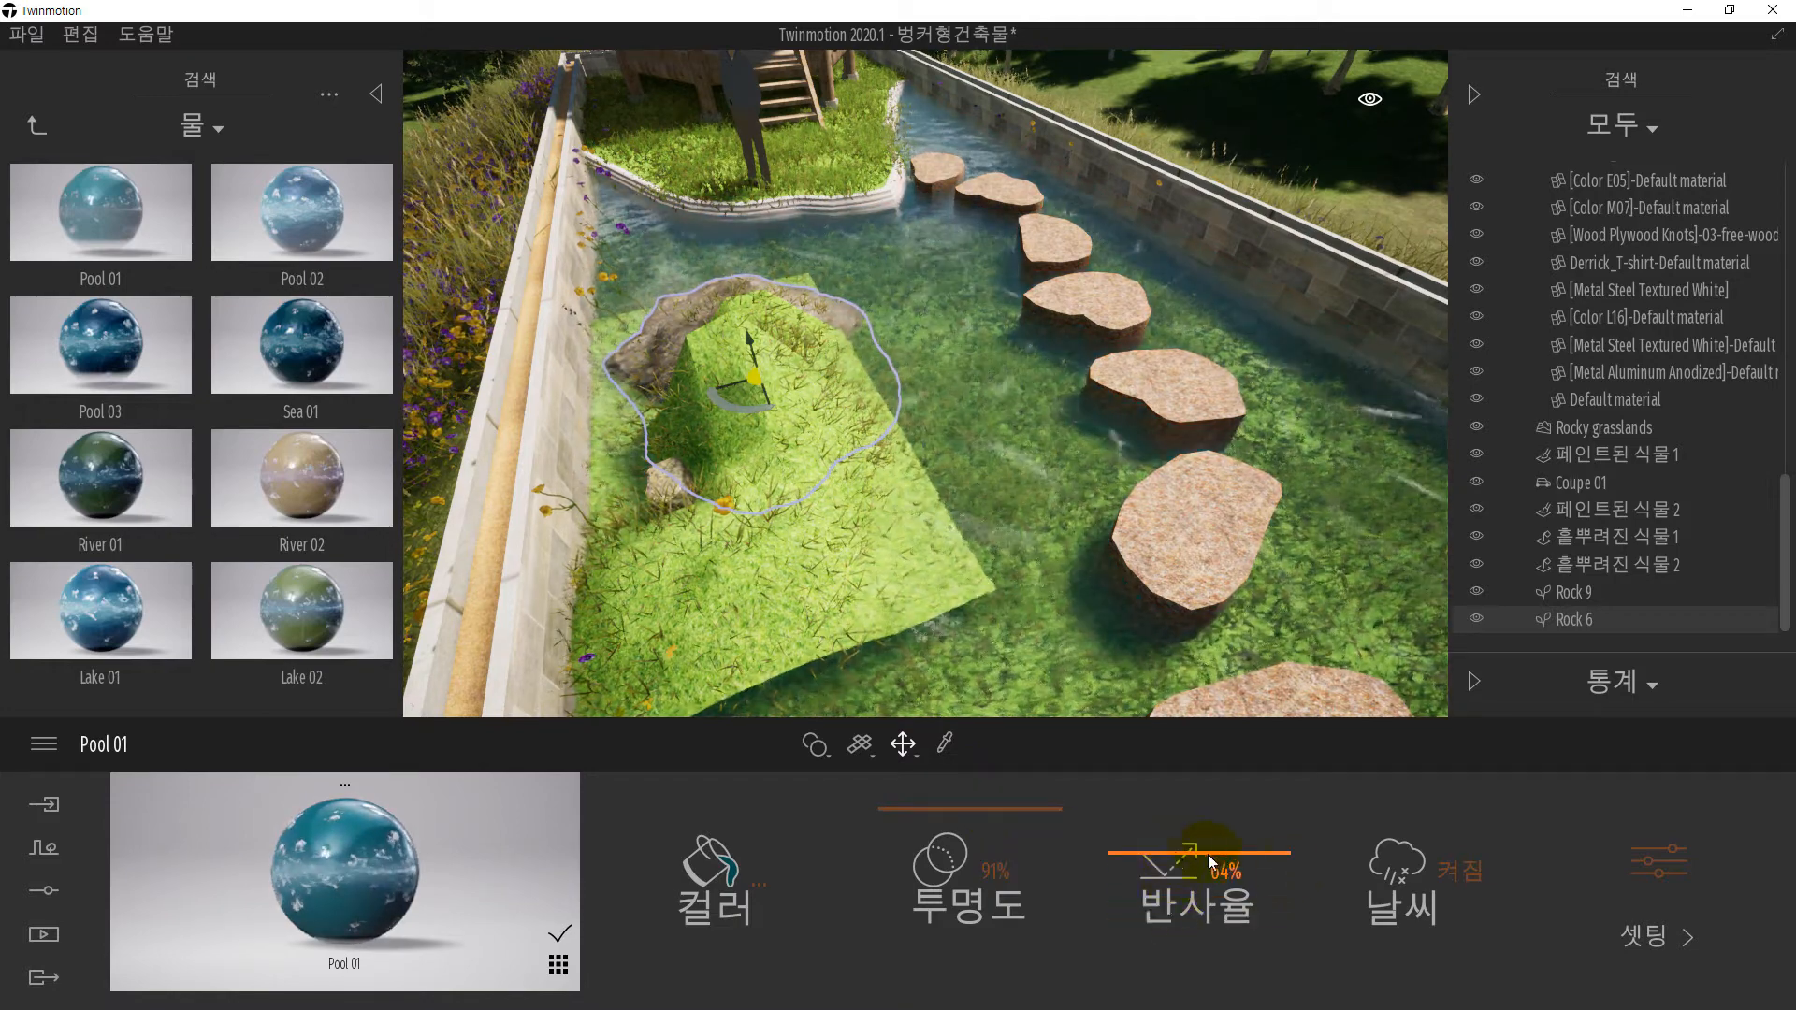
- Increase the bump strength and the texture scale of the Pool 01 water in its detailed settings
left_click(1671, 874)
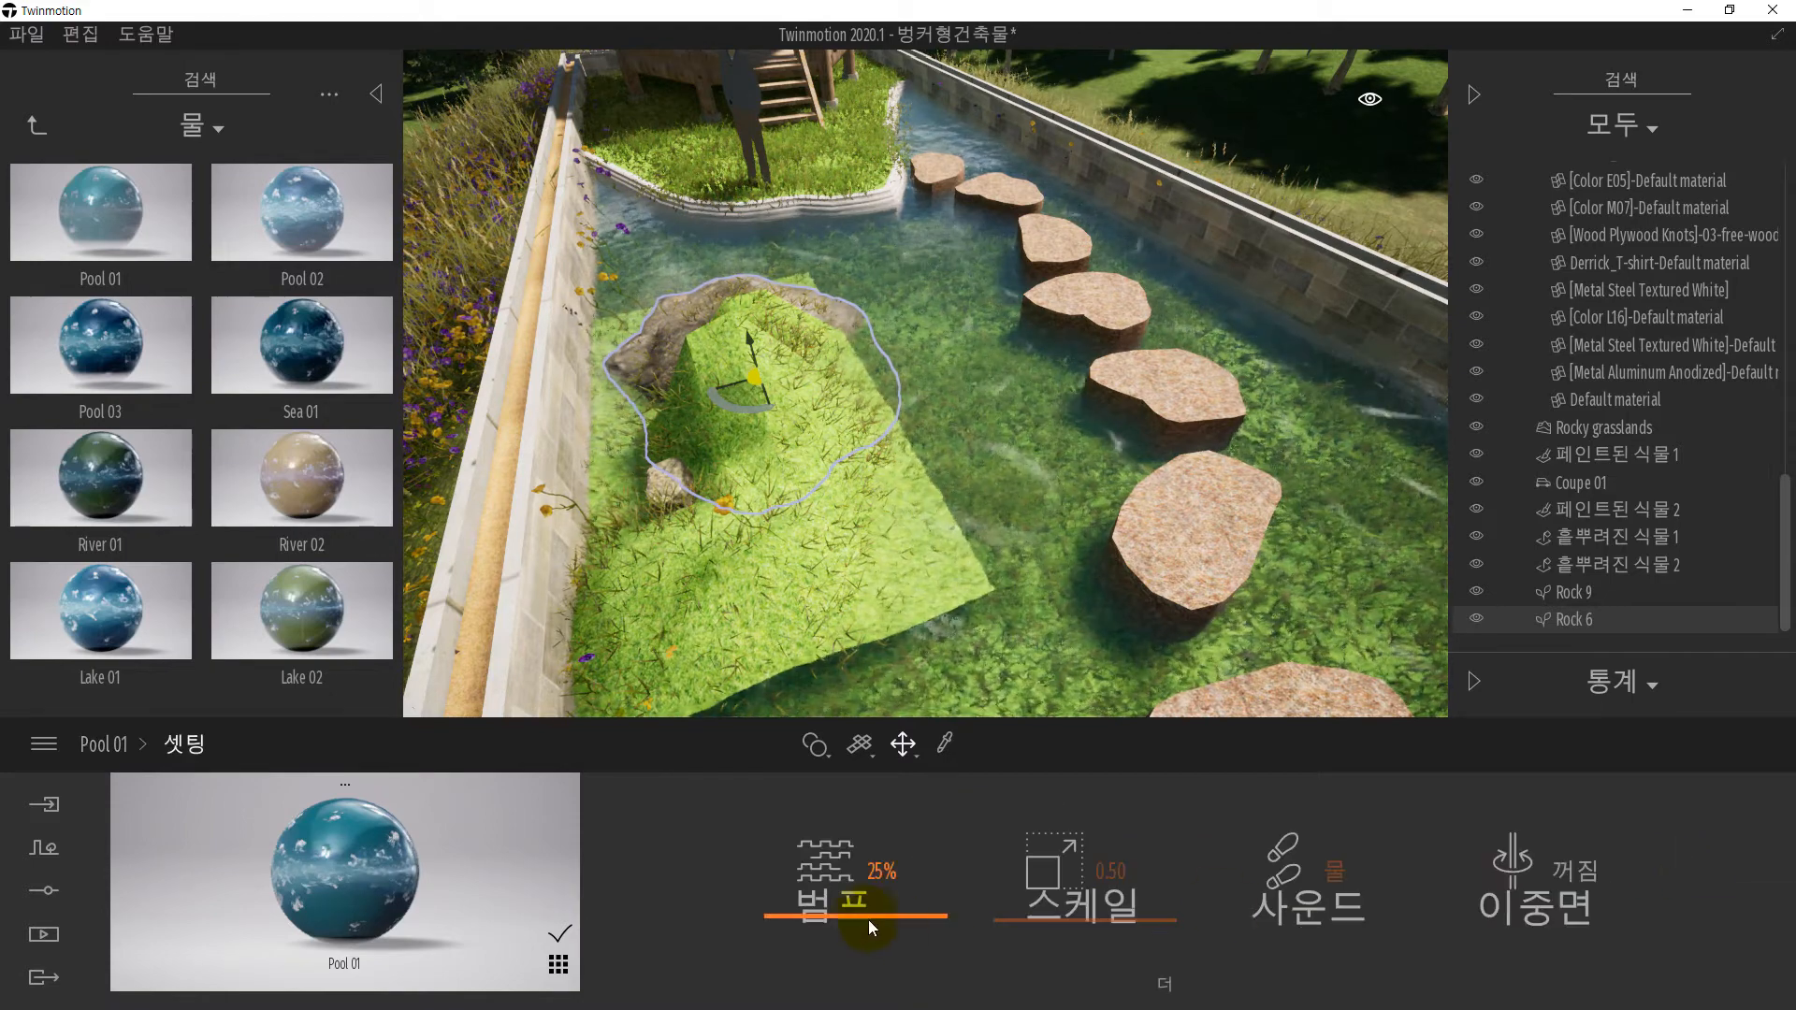
left_click_drag(862, 918, 868, 896)
mouse_move(1023, 928)
left_mouse_down()
mouse_move(1051, 924)
mouse_move(1068, 844)
mouse_move(1068, 971)
mouse_move(1068, 853)
left_mouse_up()
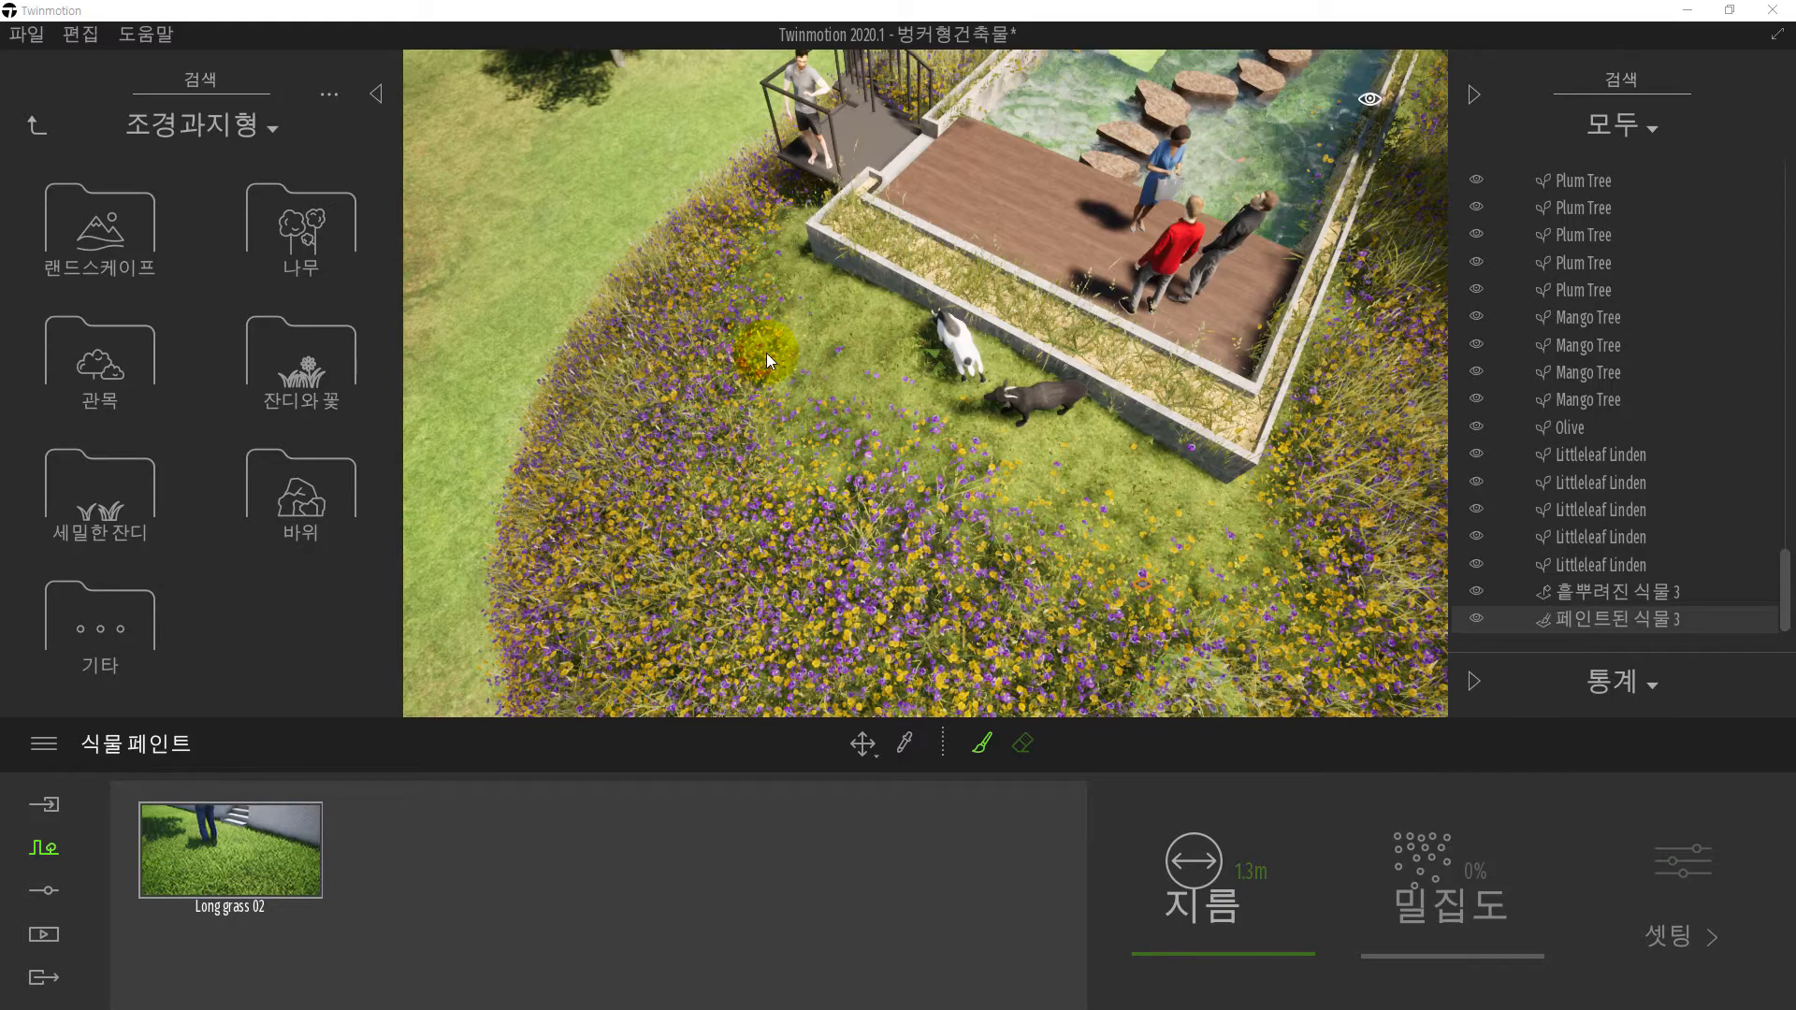
- Leave vegetation painting and examine the wildflower-covered mound and rooftop pool from several sides and distances
left_click(375, 93)
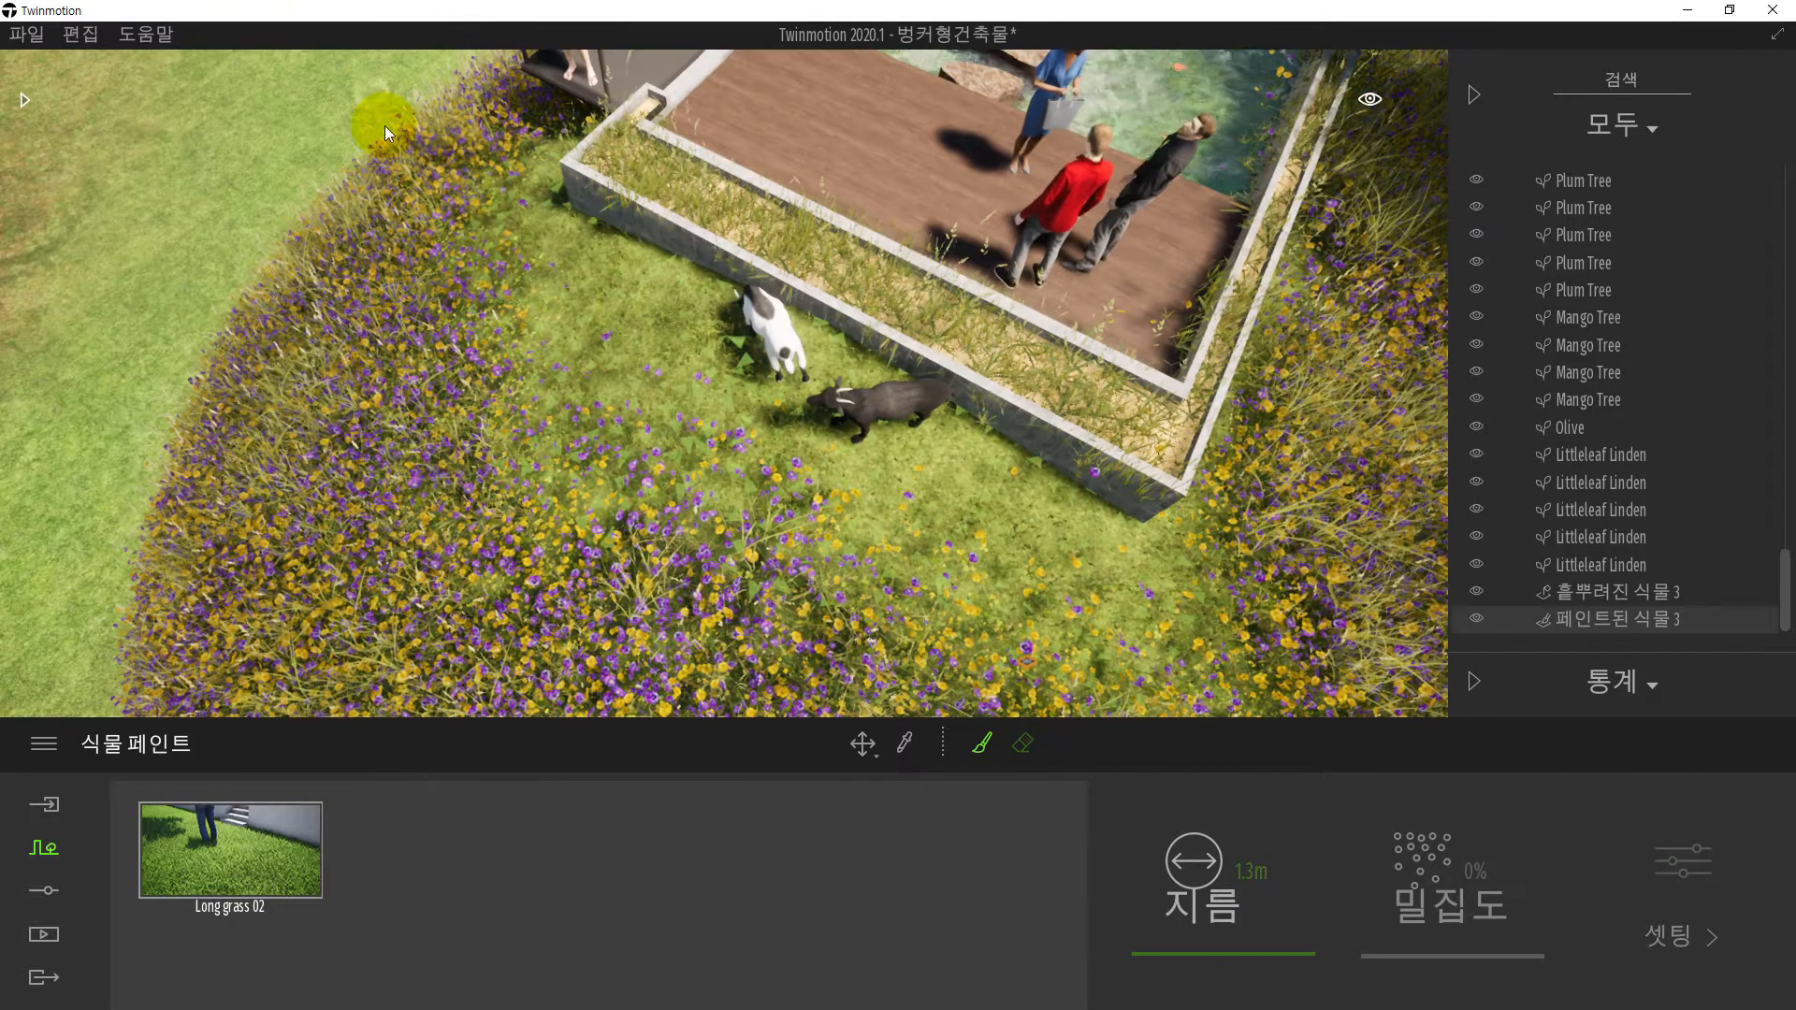
scroll(570, 303, "down", 5)
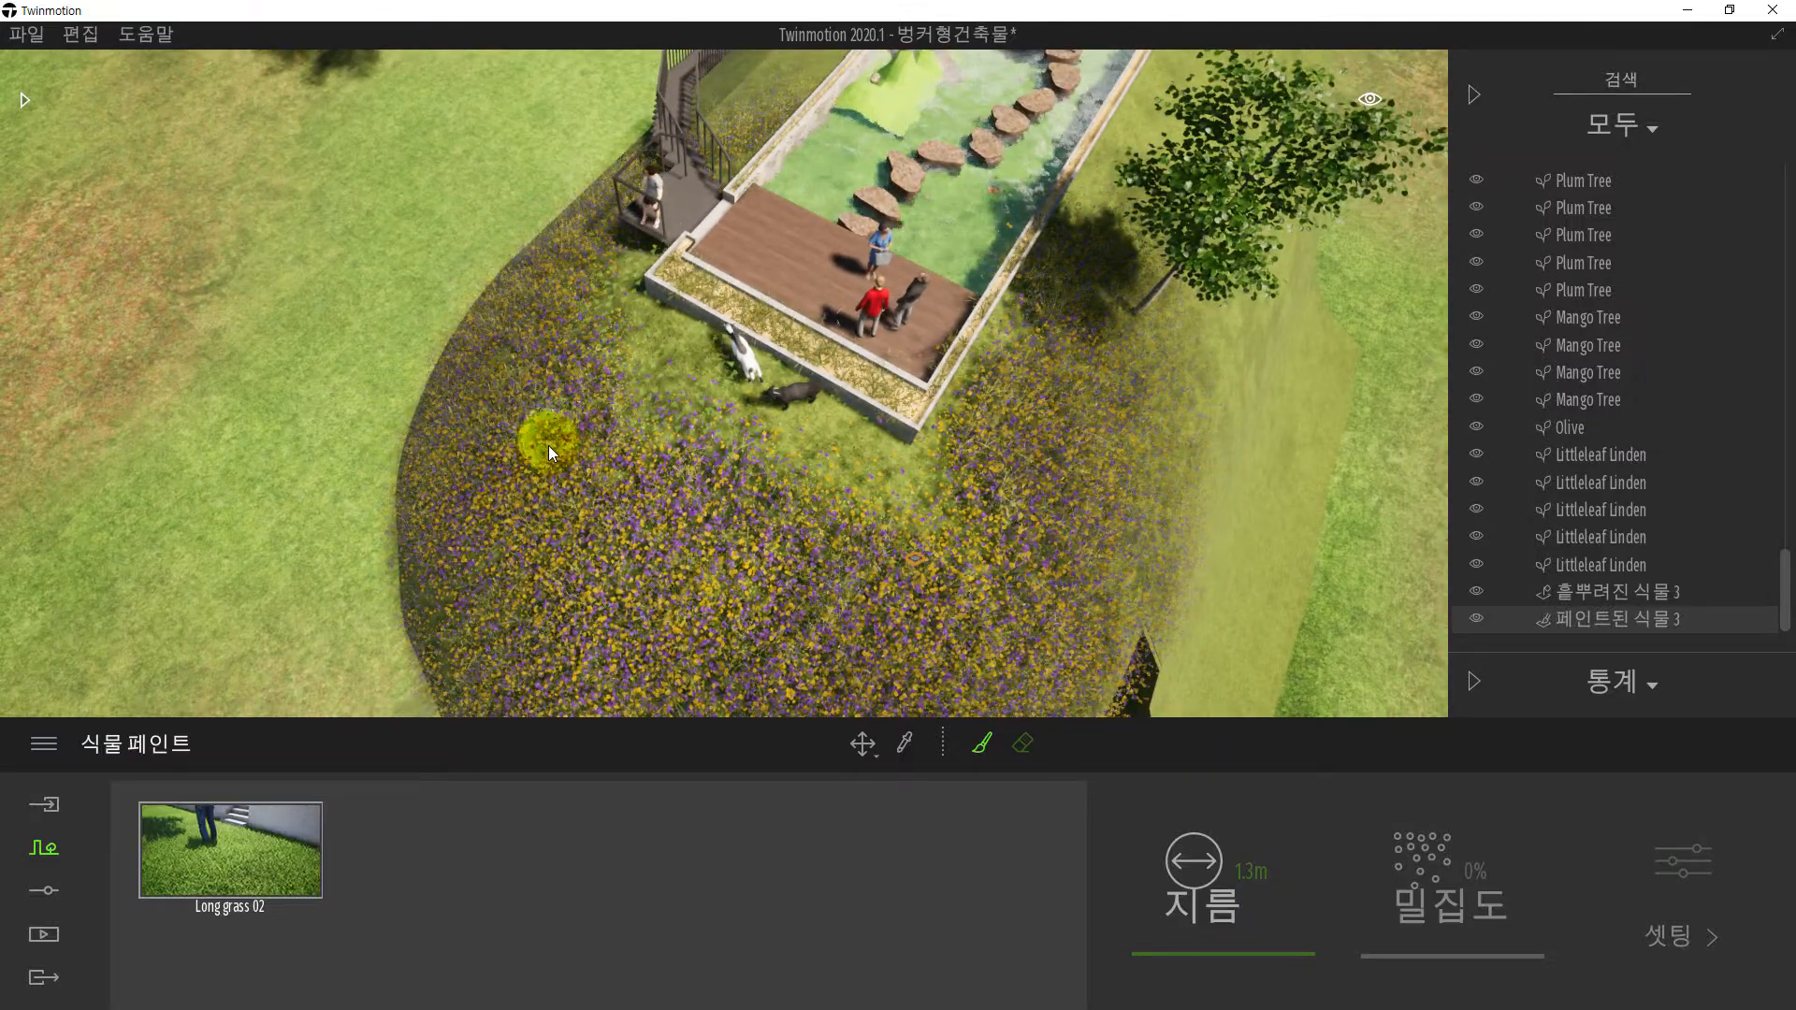
mouse_move(550, 447)
right_mouse_down()
mouse_move(458, 443)
mouse_move(550, 437)
right_mouse_up()
right_click_drag(692, 475, 709, 479)
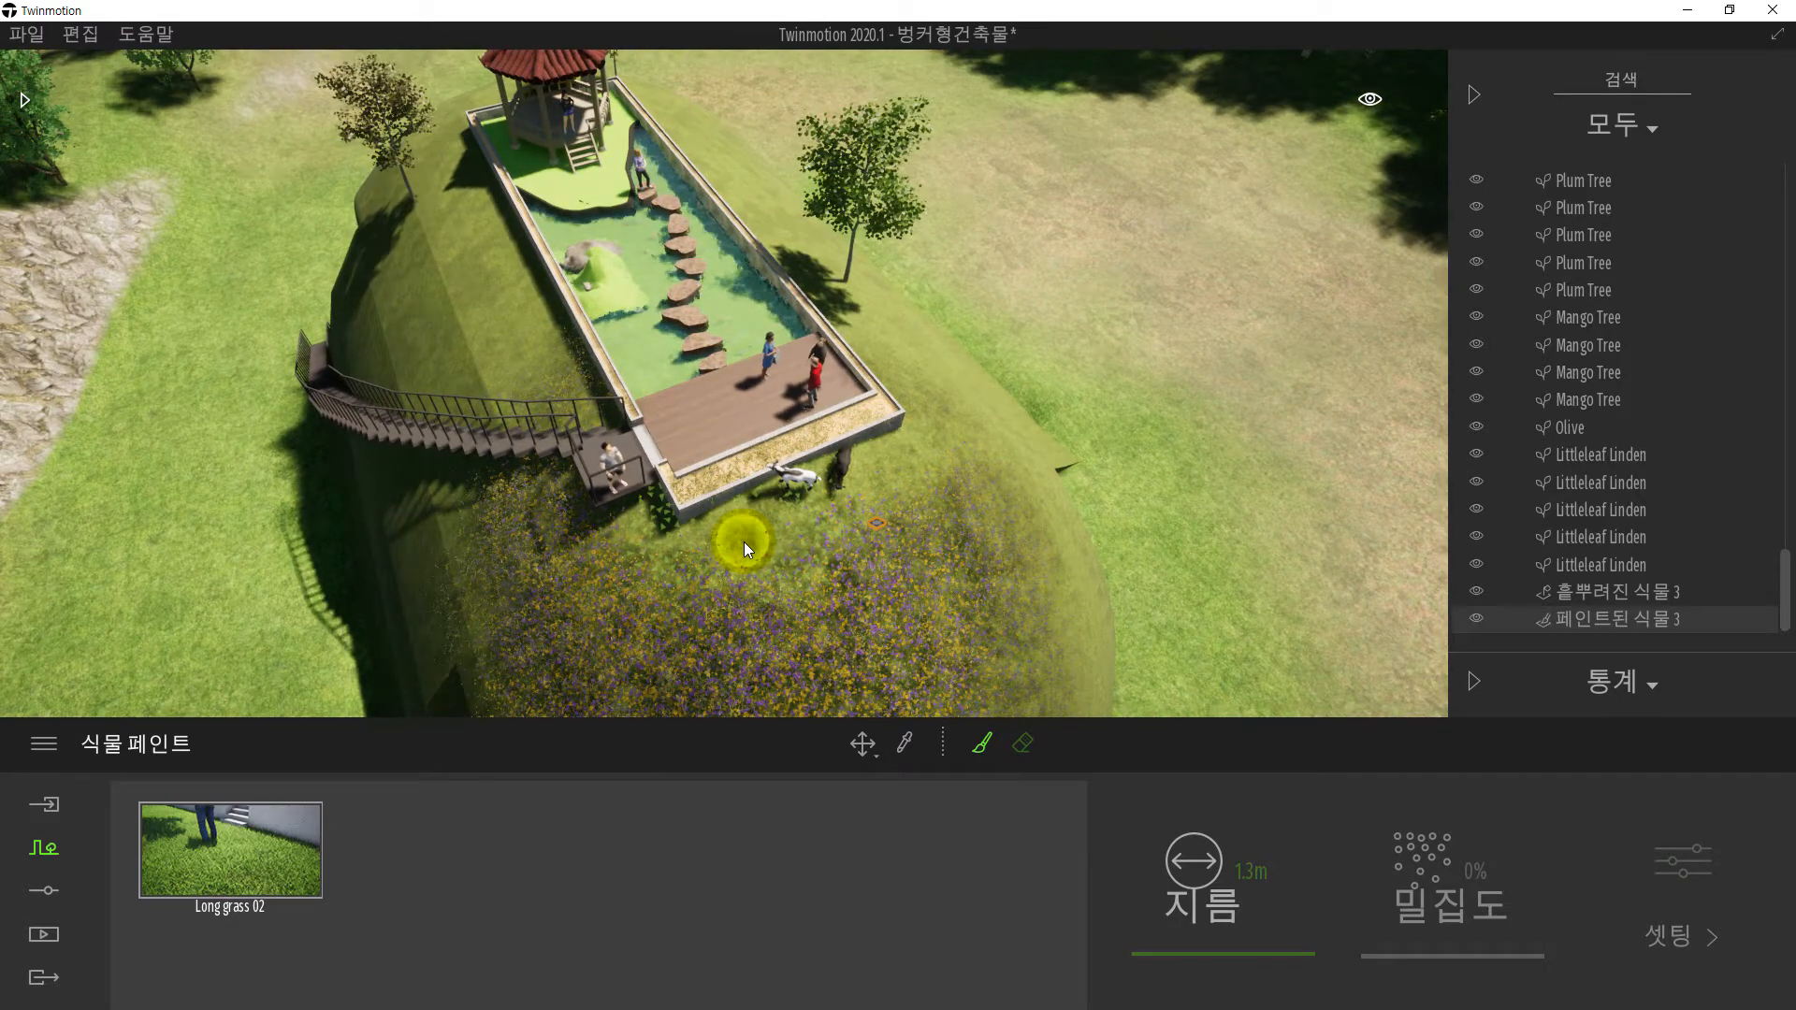
right_click_drag(744, 542, 732, 554)
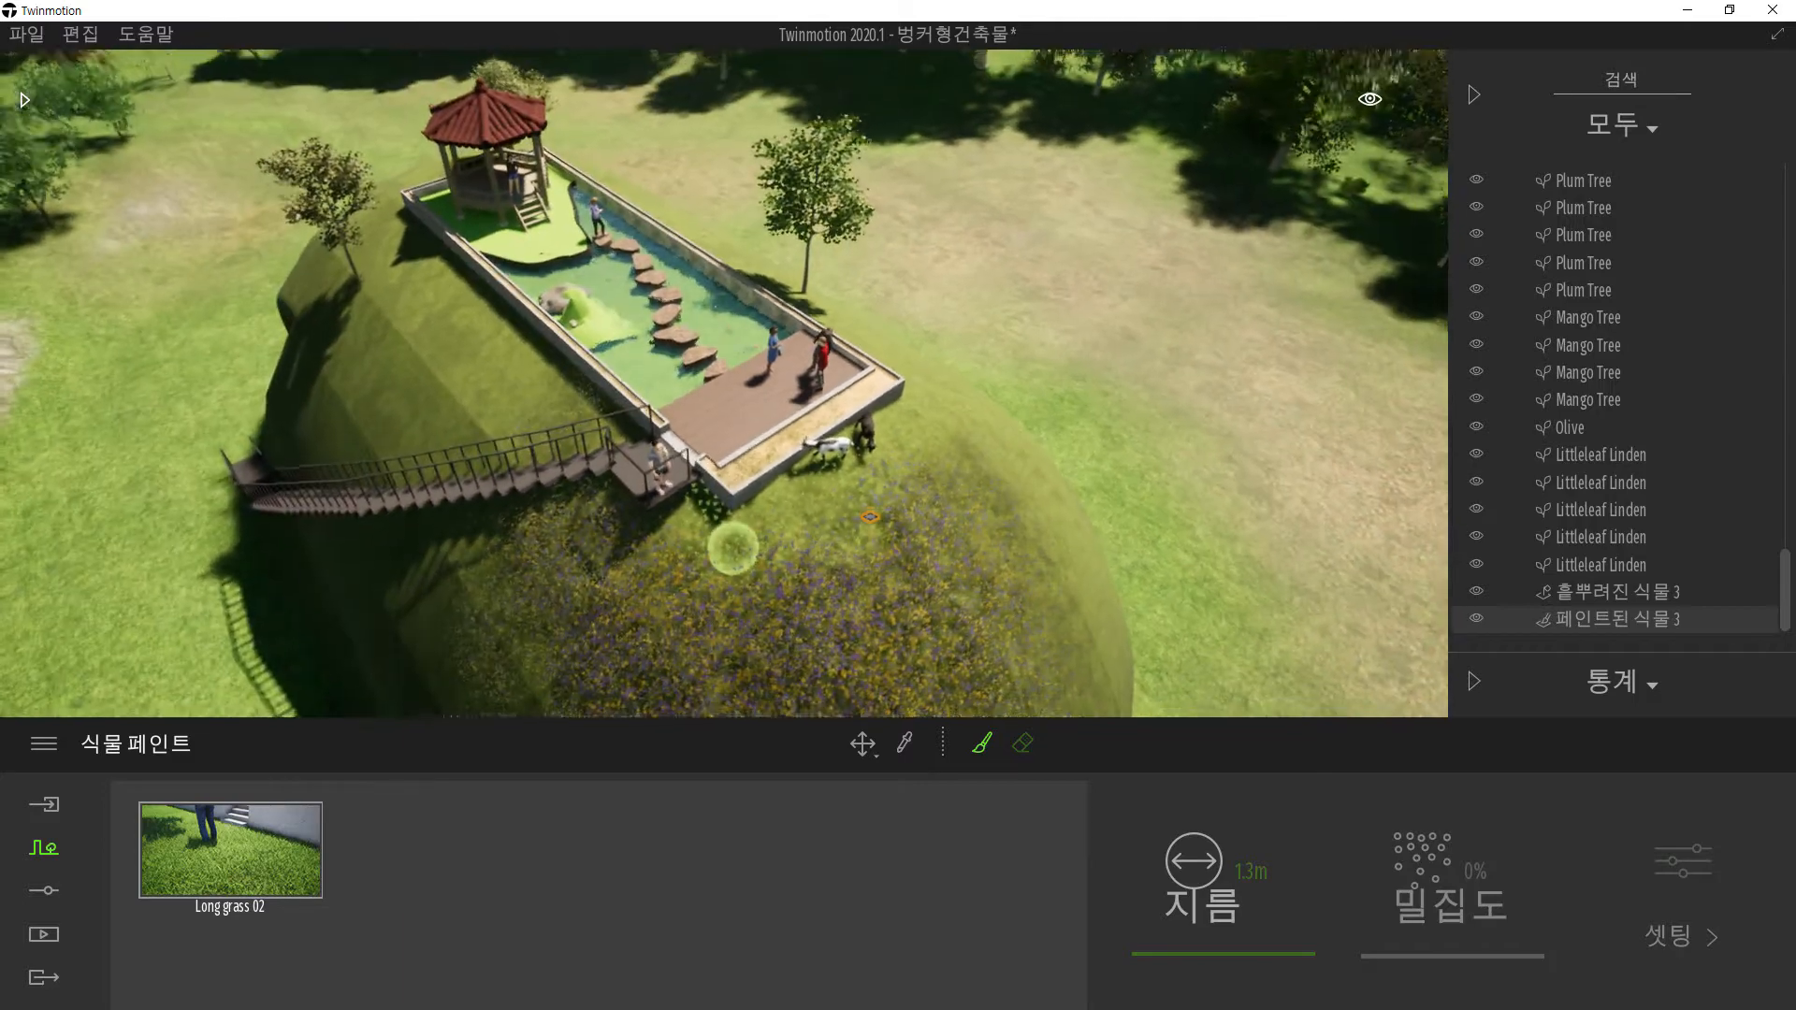
right_click_drag(734, 550, 737, 552)
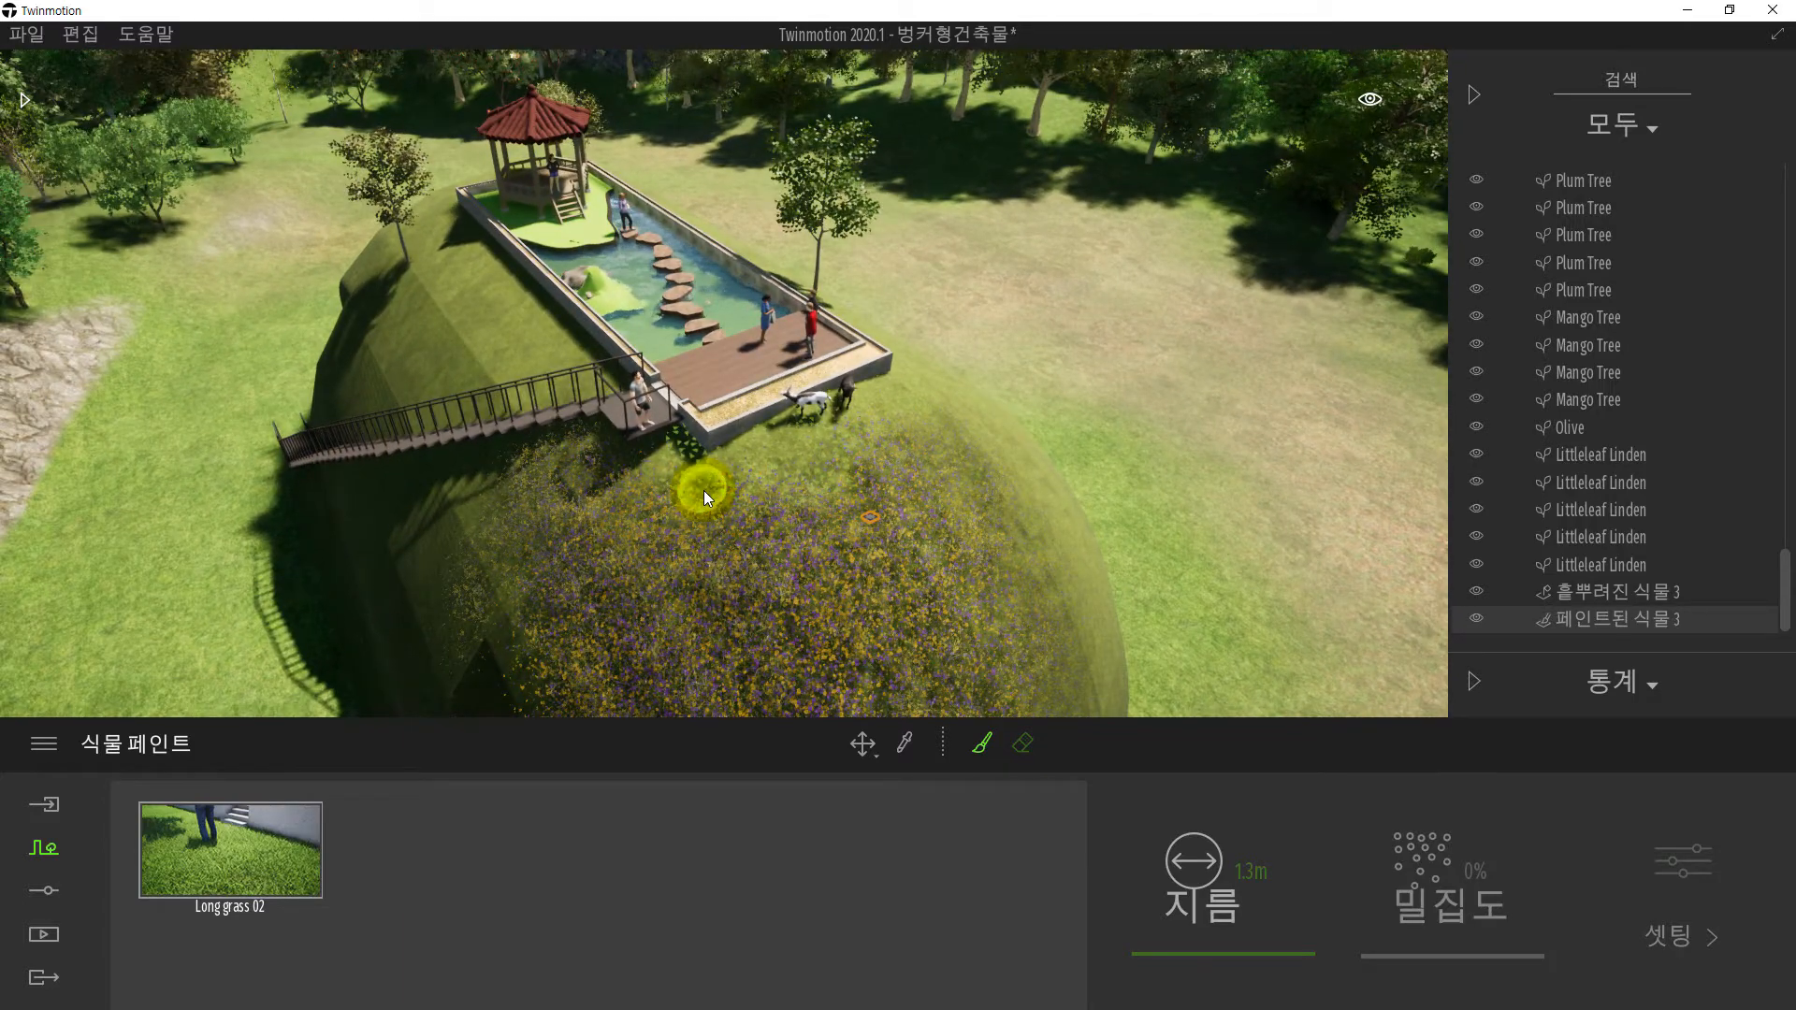
mouse_move(777, 503)
right_mouse_down()
mouse_move(754, 496)
mouse_move(770, 505)
right_mouse_up()
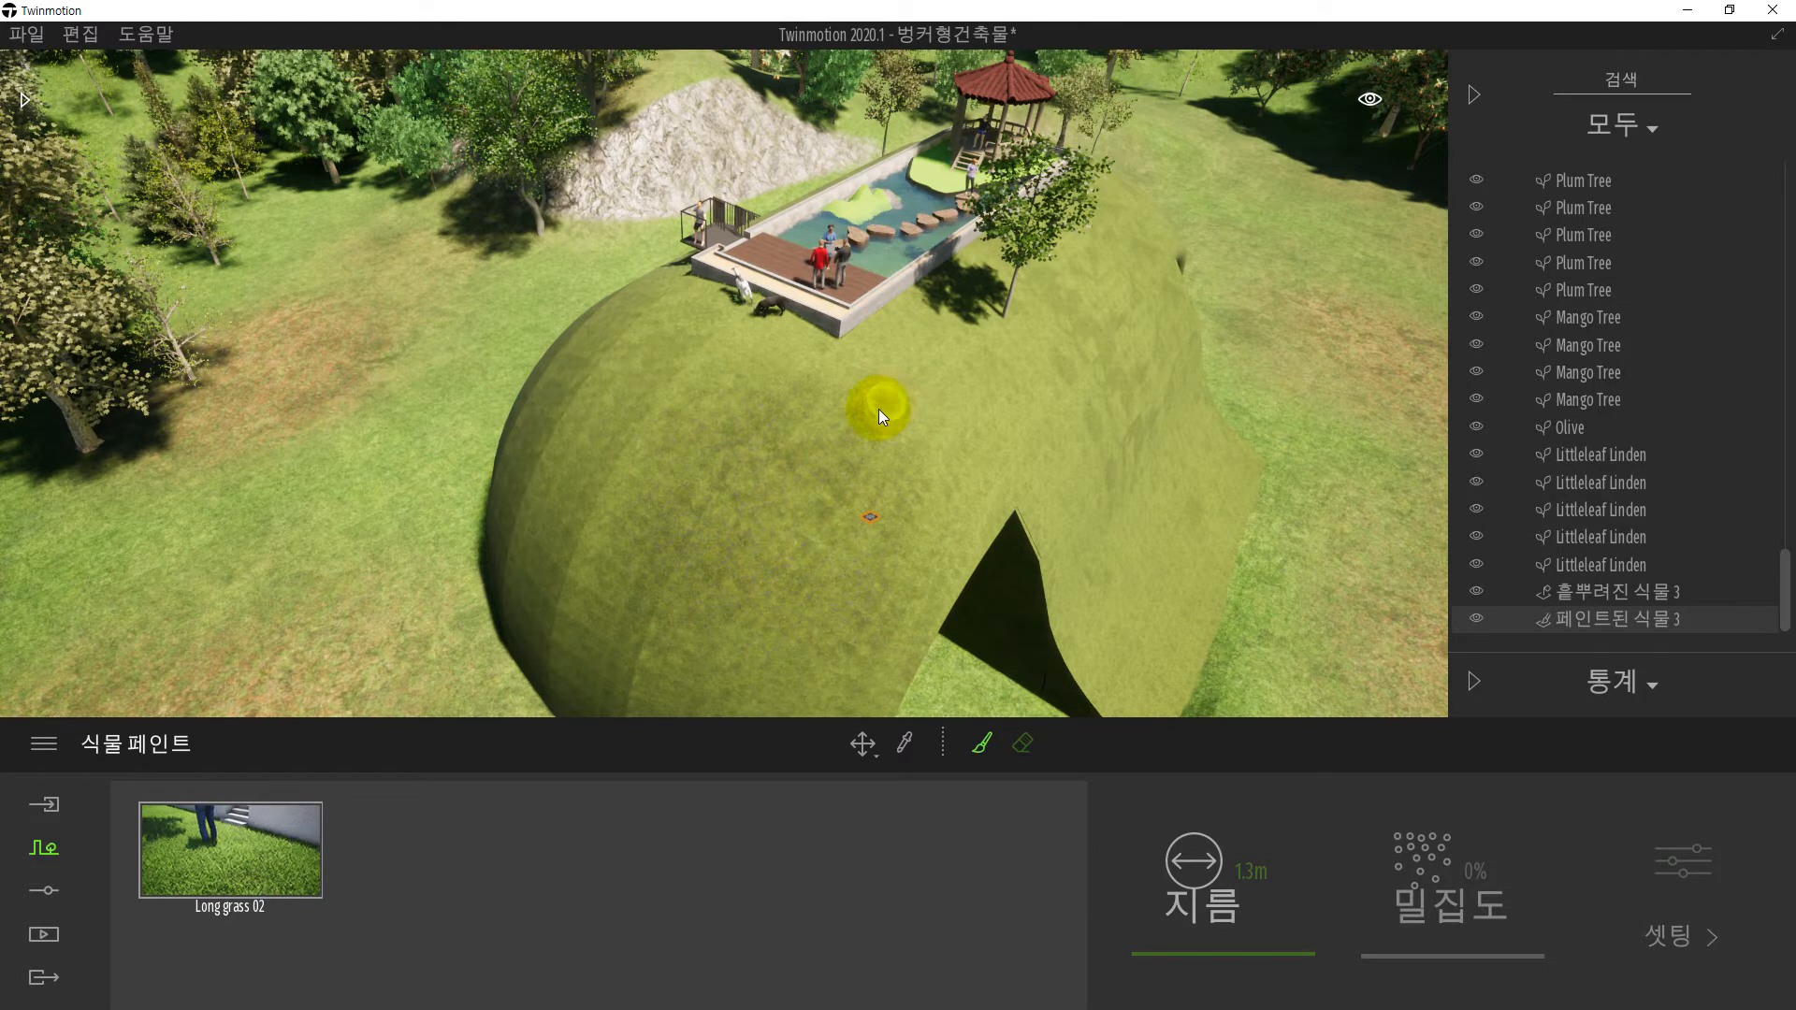
mouse_move(874, 409)
middle_mouse_down("shift")
mouse_move(860, 417)
mouse_move(889, 410)
mouse_move(857, 414)
mouse_move(886, 410)
middle_mouse_up("shift")
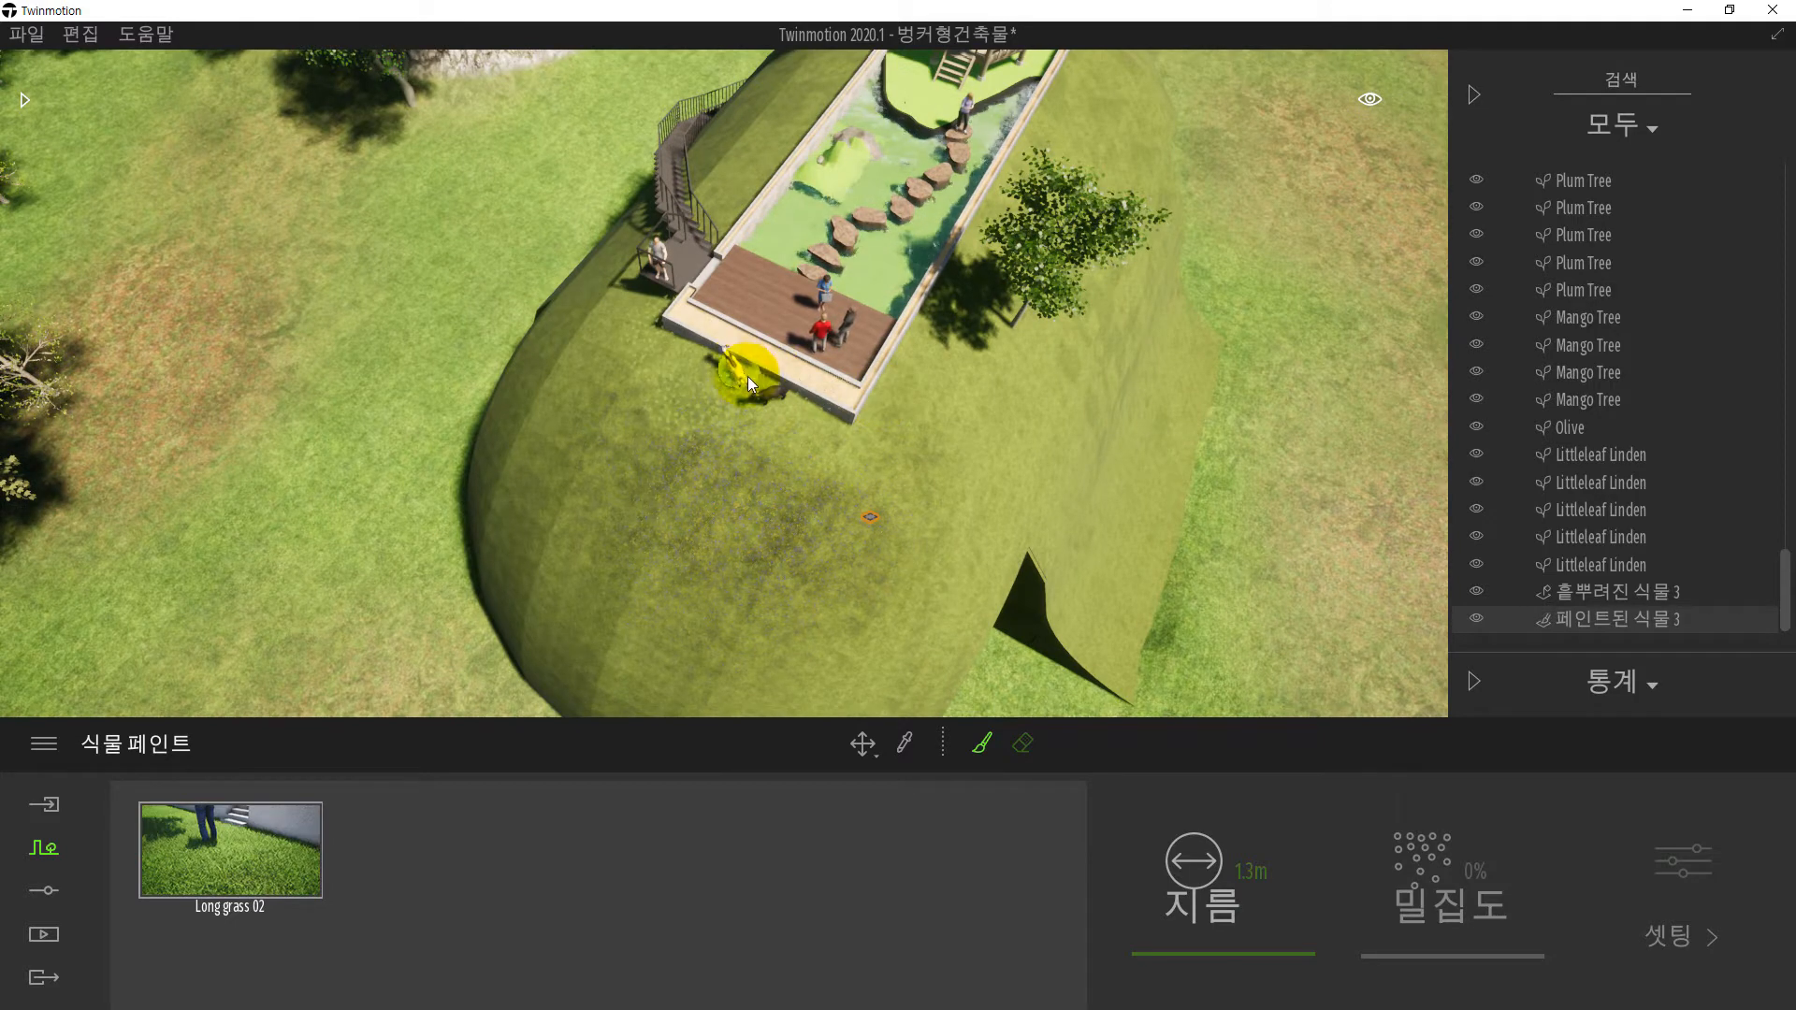
left_click(859, 744)
middle_click_drag(755, 522, 968, 435, "shift")
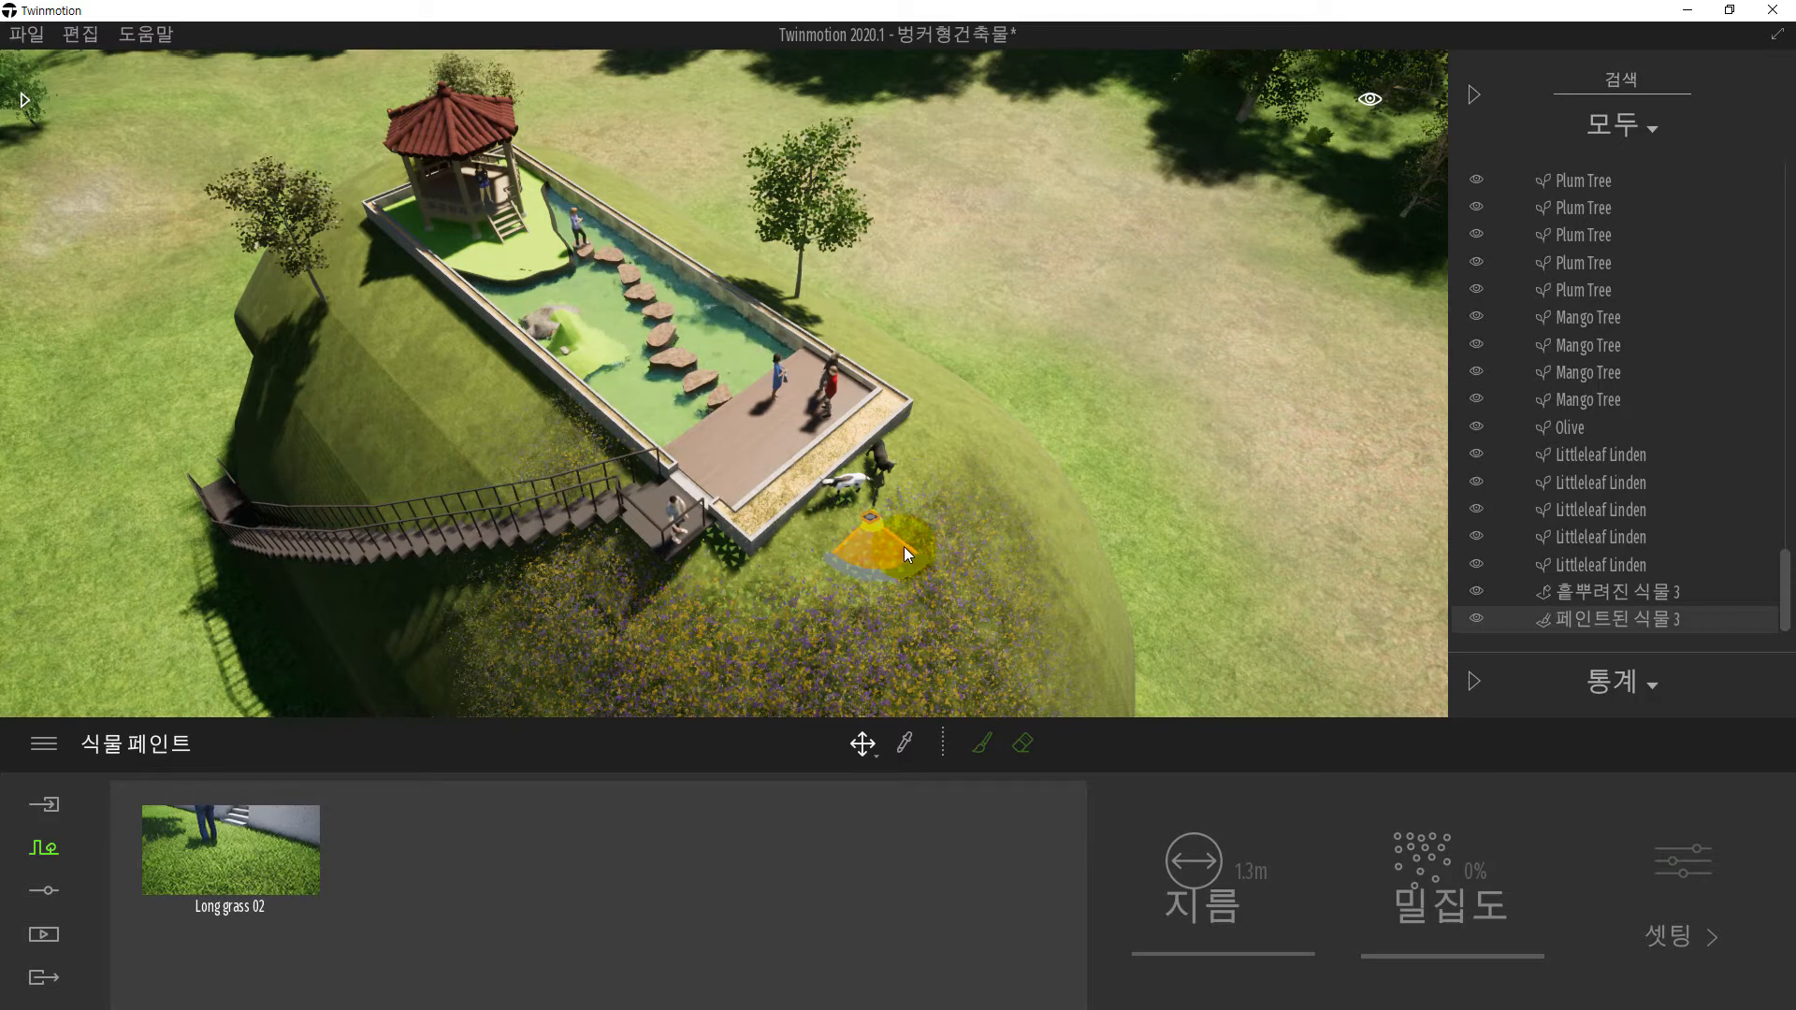
mouse_move(903, 546)
middle_mouse_down("shift")
mouse_move(744, 514)
mouse_move(870, 538)
middle_mouse_up("shift")
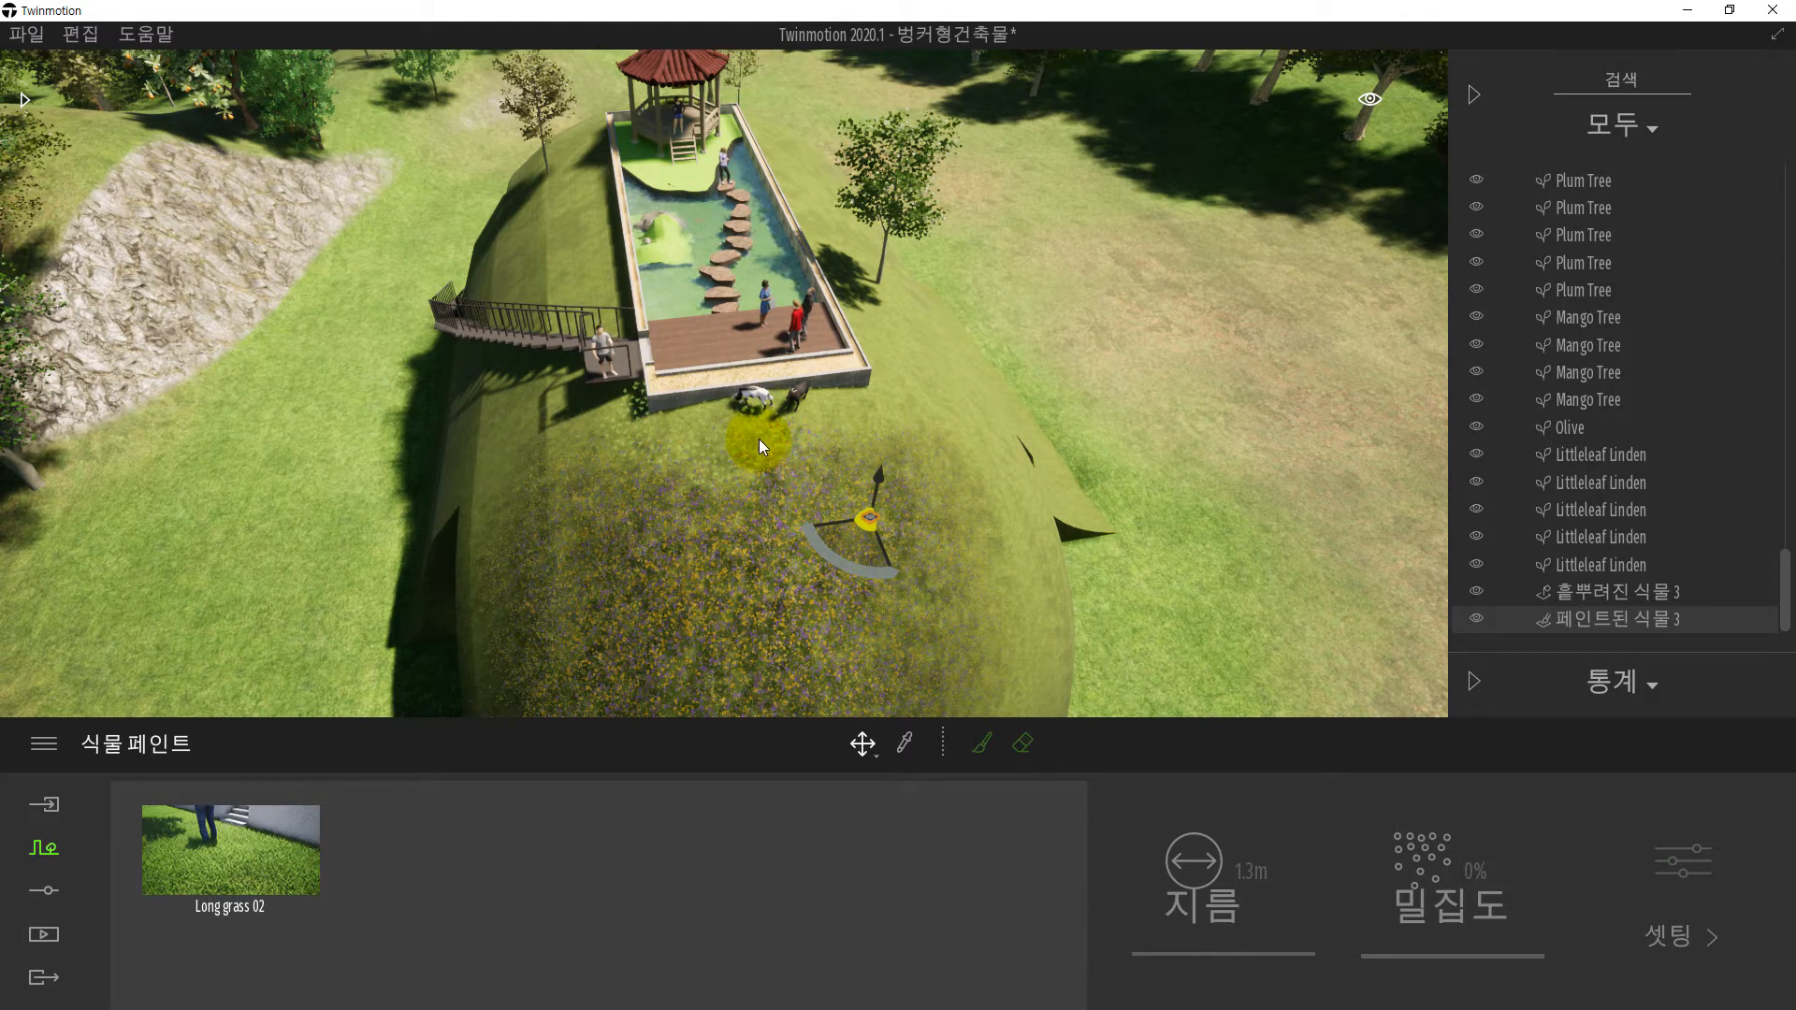
middle_click_drag(869, 507, 615, 539, "shift")
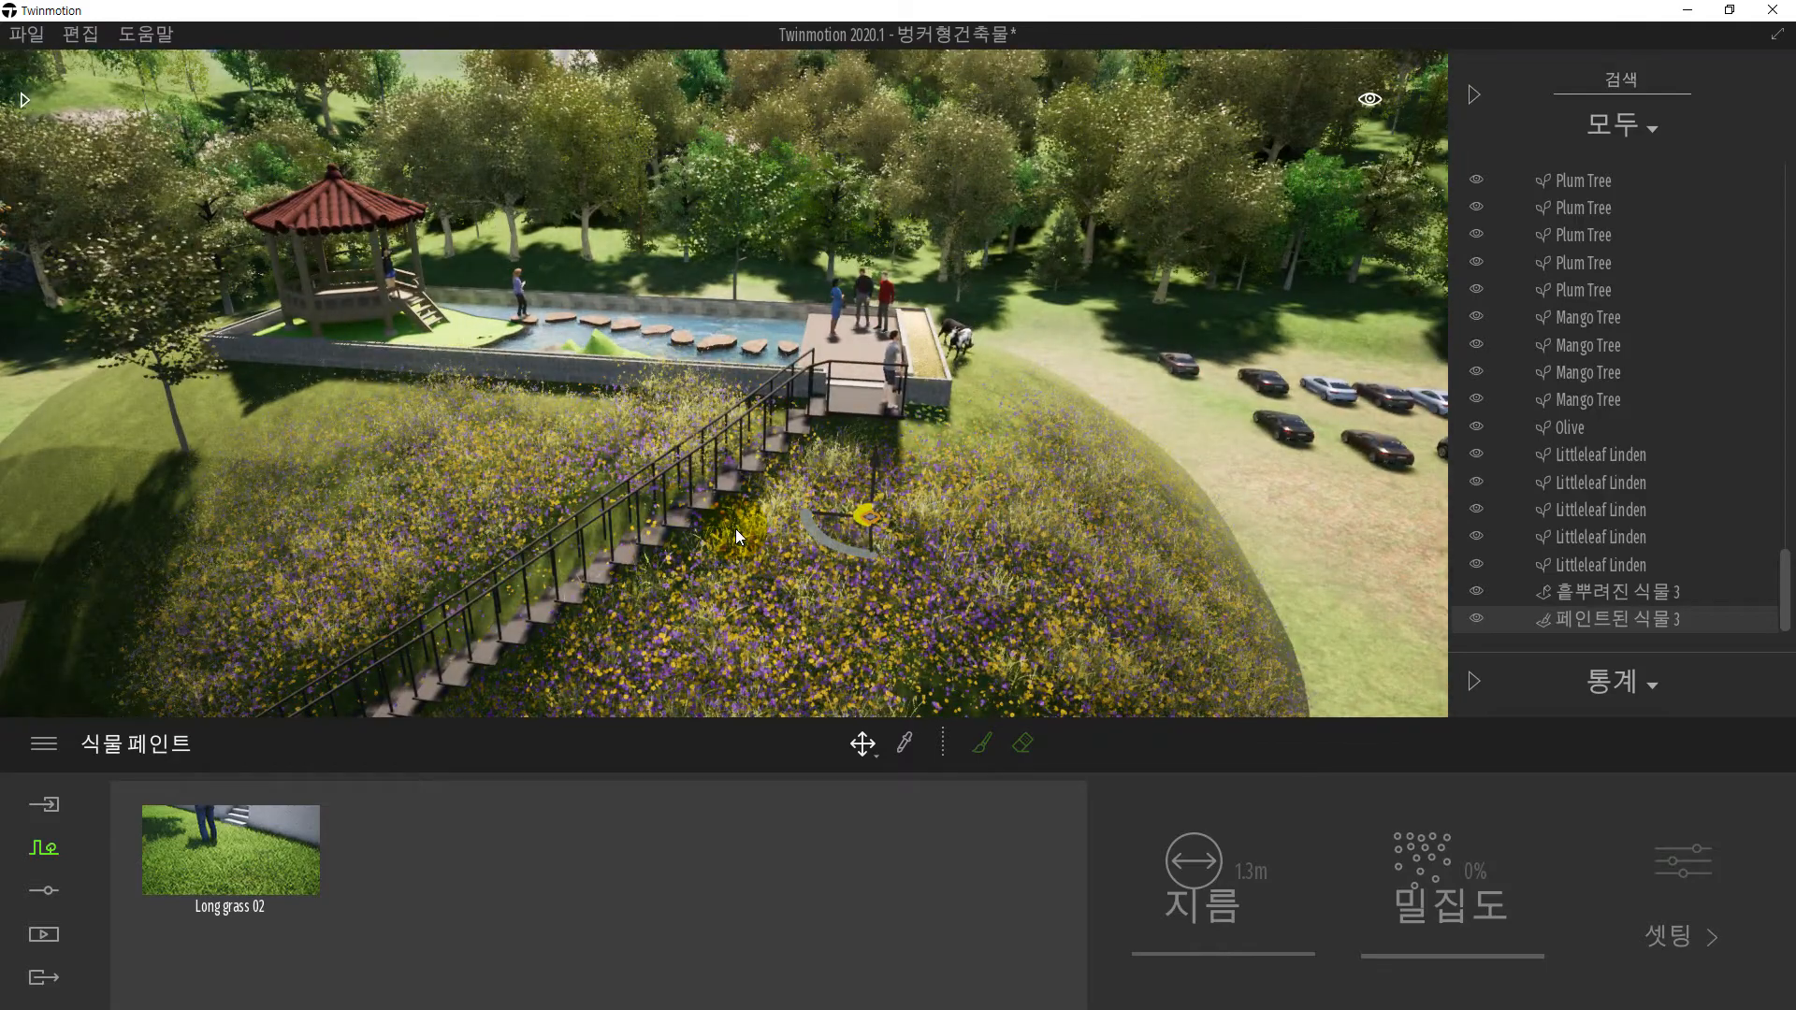
middle_click_drag(913, 541, 982, 535, "shift")
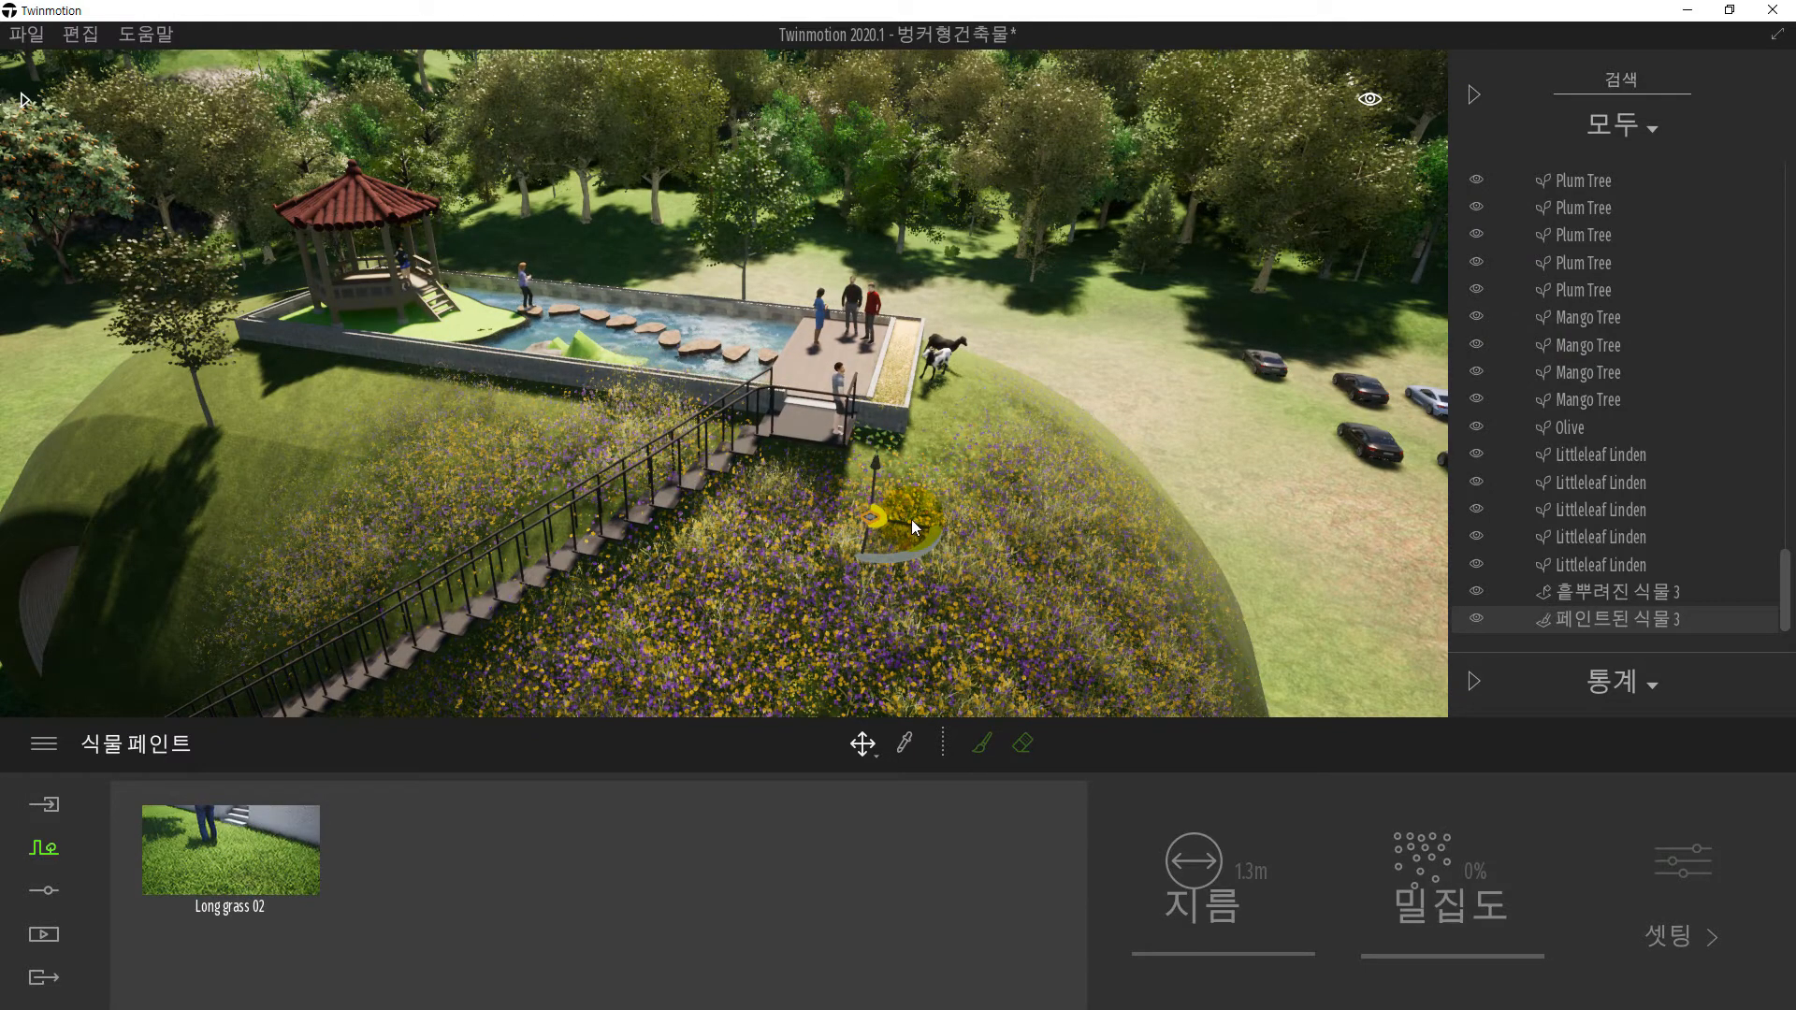
middle_click_drag(911, 519, 853, 514, "shift")
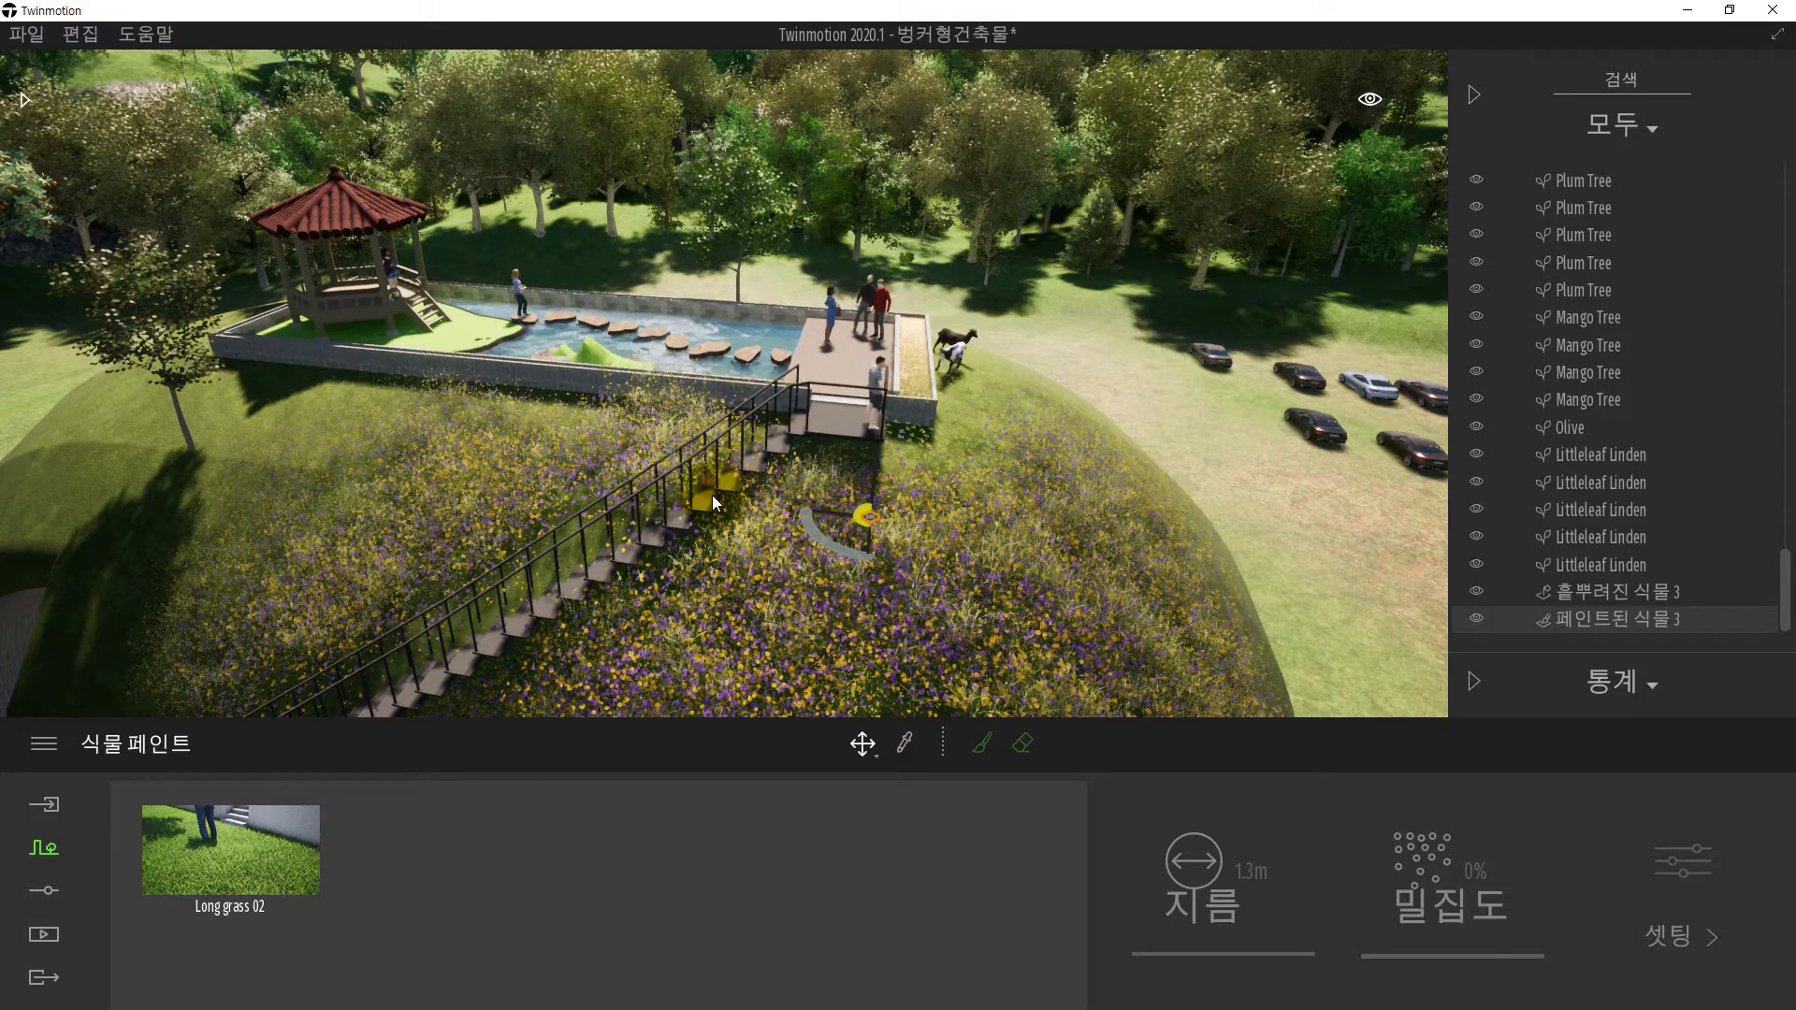
- Compare how the wildflowers beside the staircase and the grass by the gazebo display at close and far range
scroll(711, 495, "up", 3)
scroll(992, 502, "up", 5)
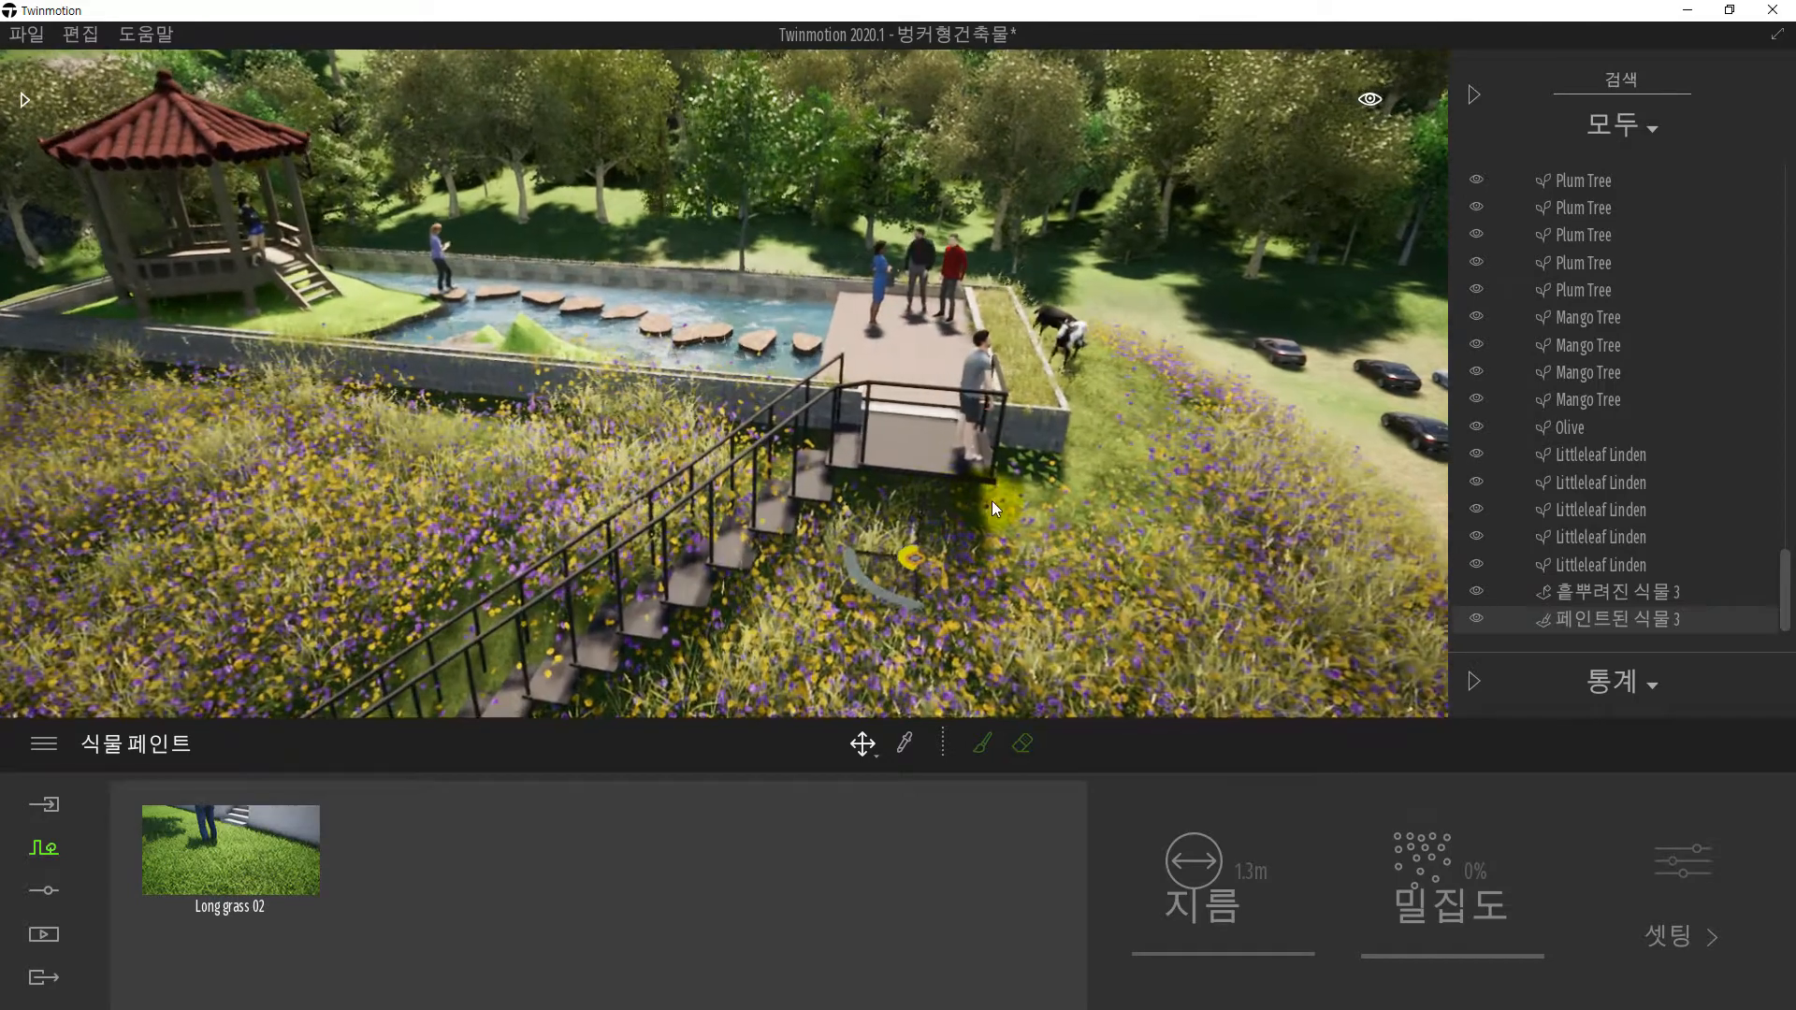
scroll(1093, 502, "down", 8)
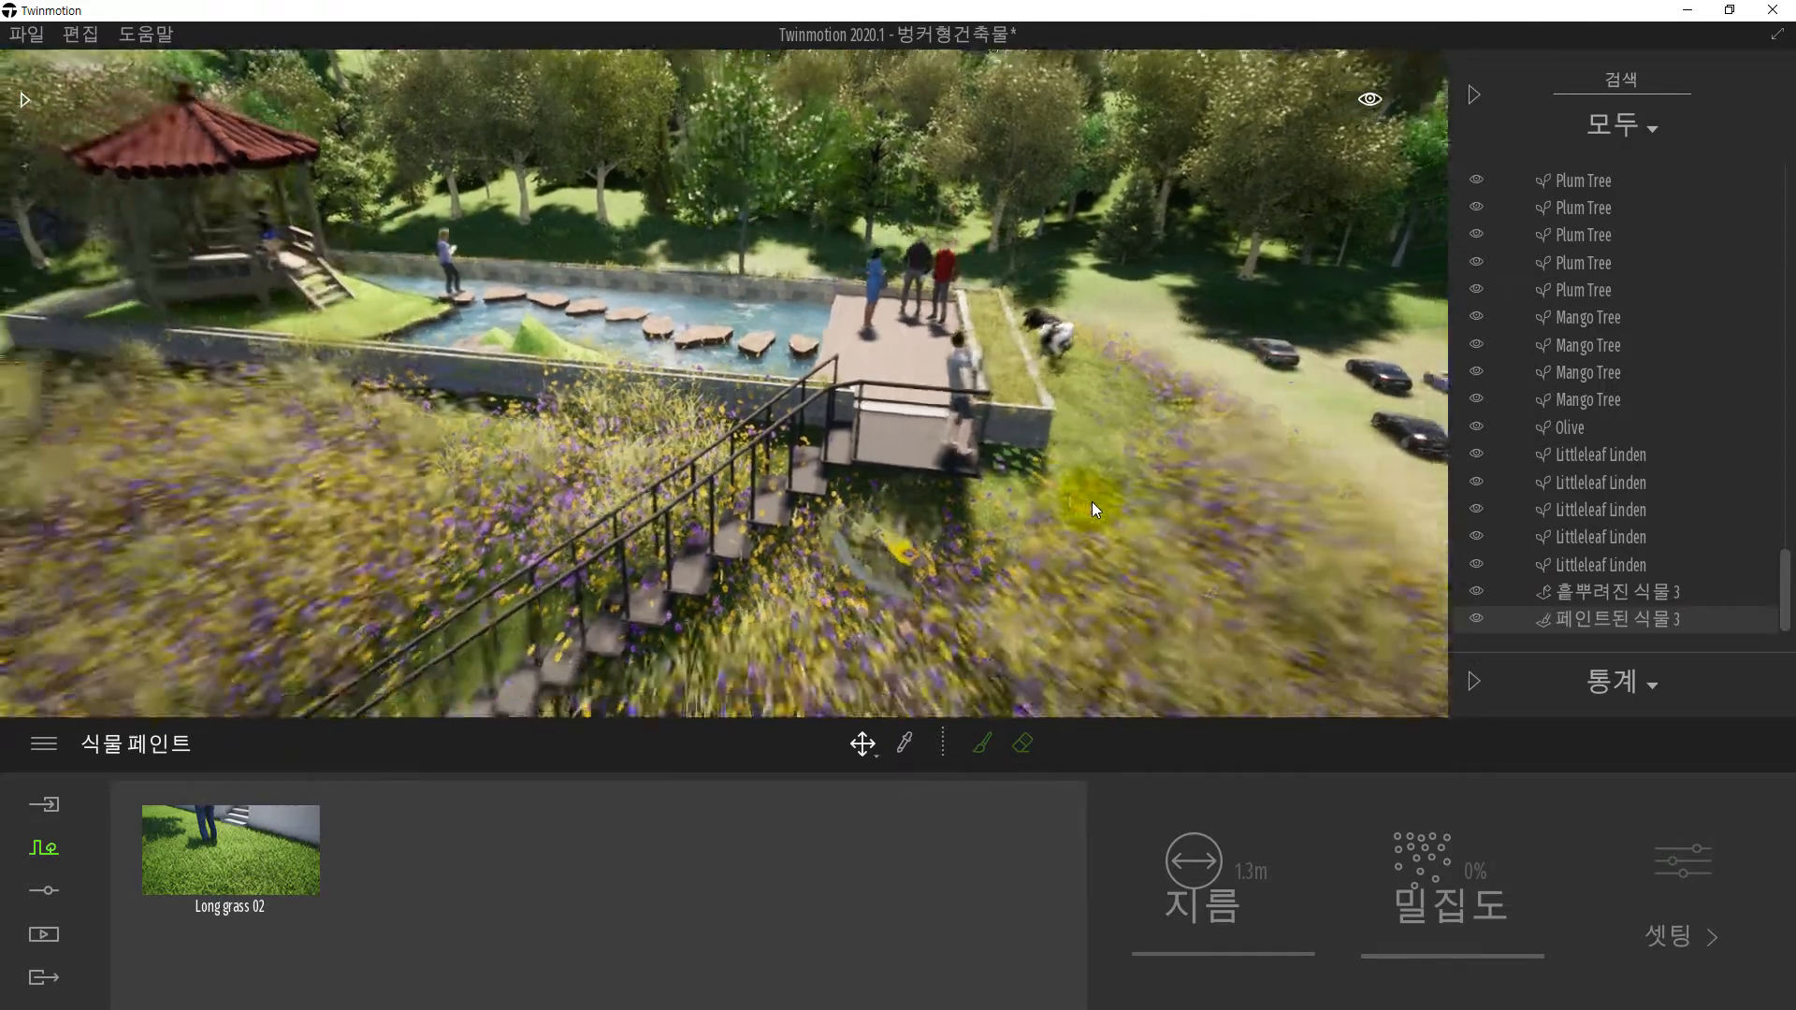
scroll(1087, 504, "down", 4)
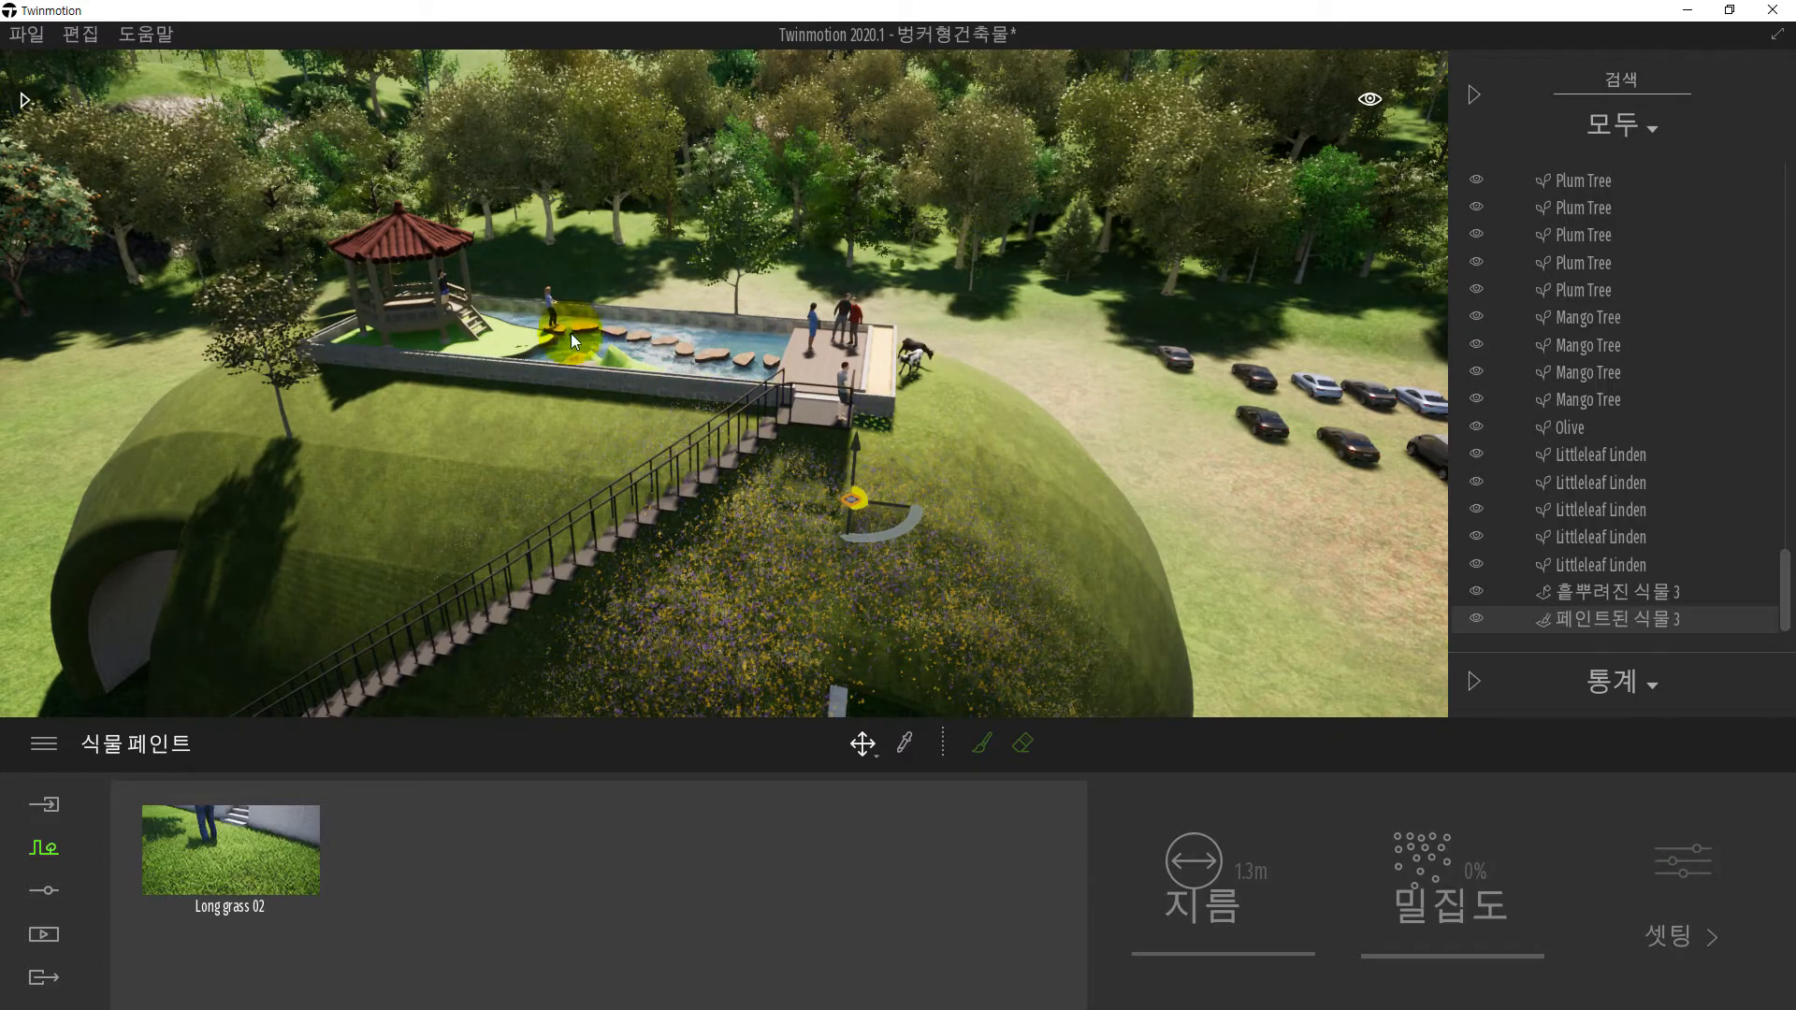
scroll(804, 538, "up", 6)
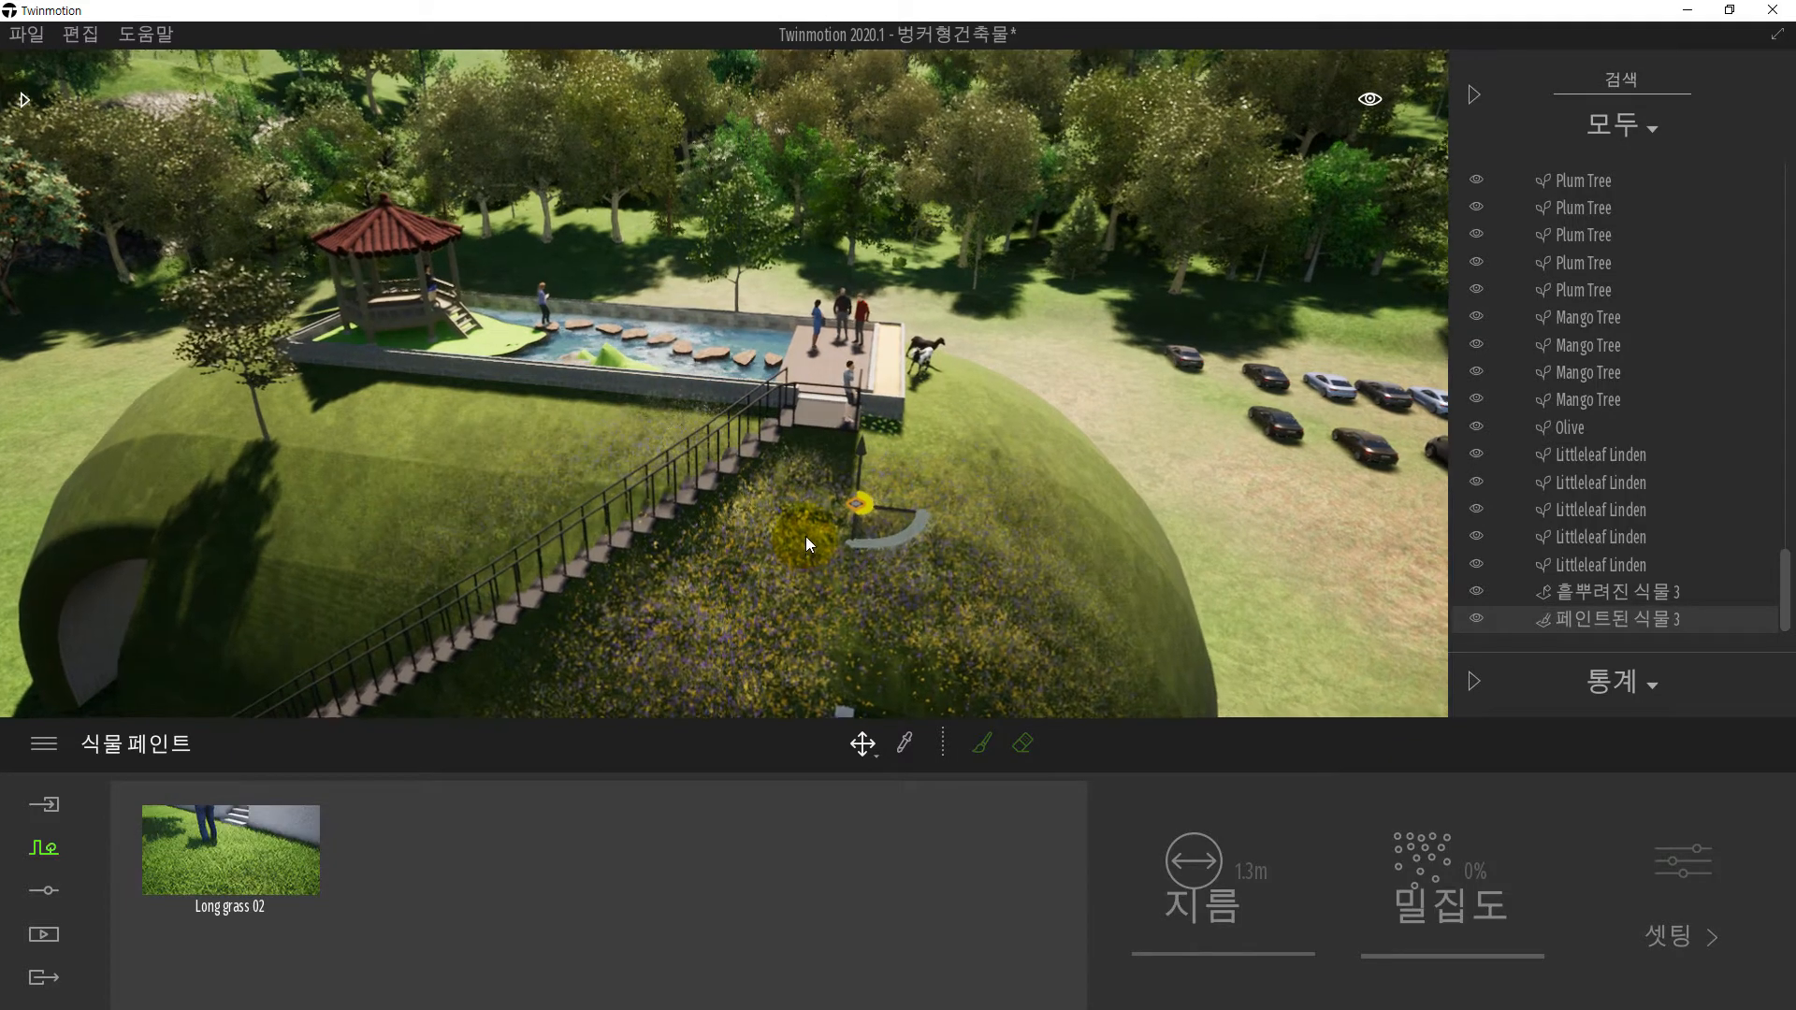
scroll(808, 517, "up", 4)
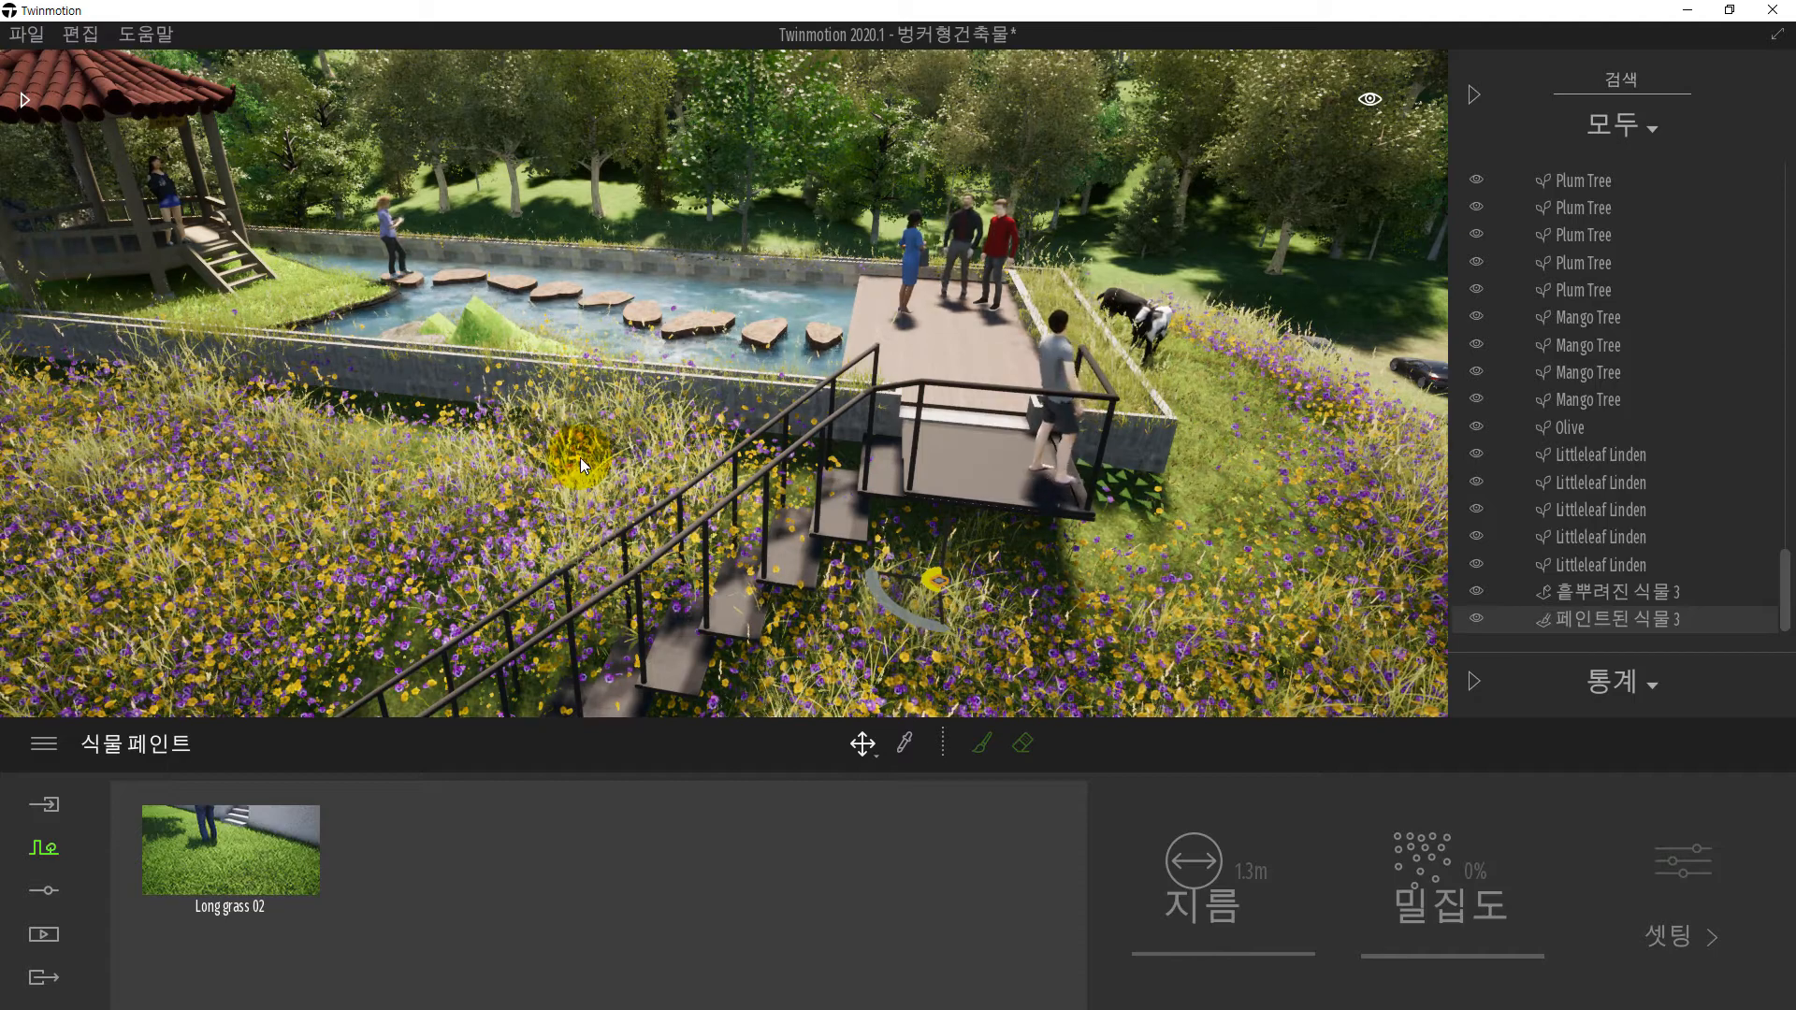
scroll(580, 458, "down", 2)
scroll(580, 457, "down", 4)
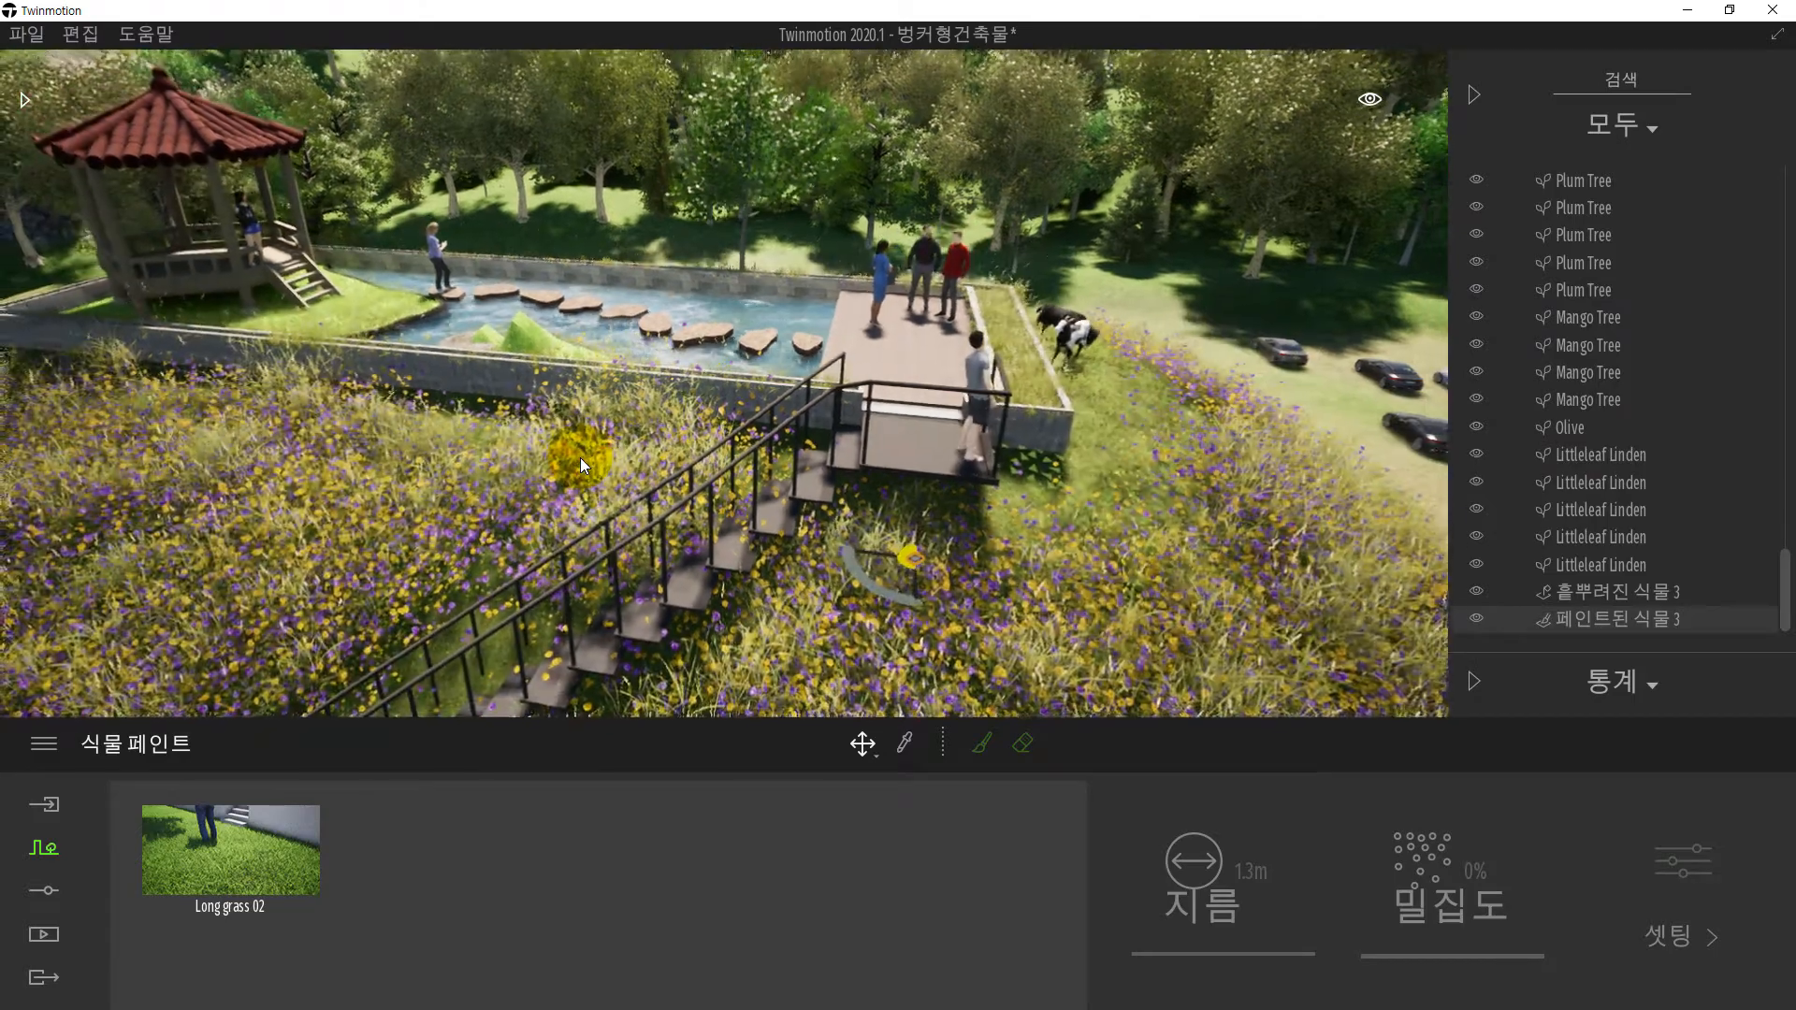
scroll(725, 505, "down", 1)
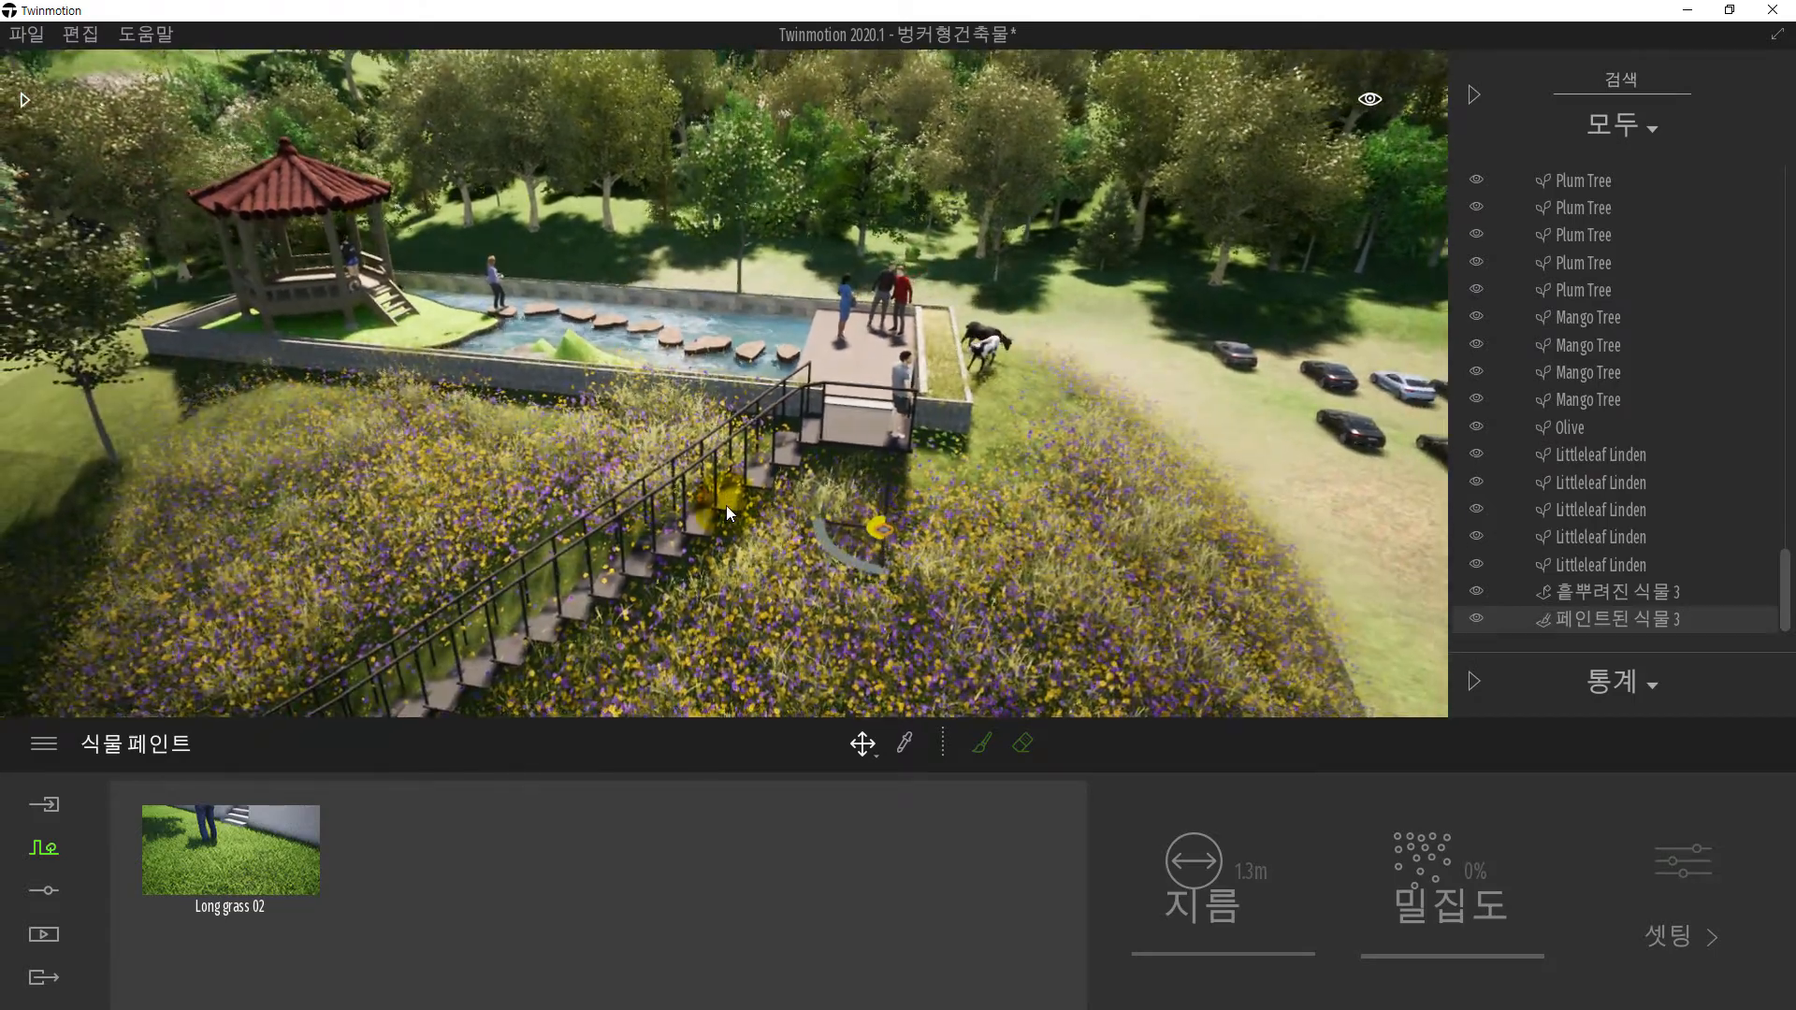
scroll(584, 475, "up", 4)
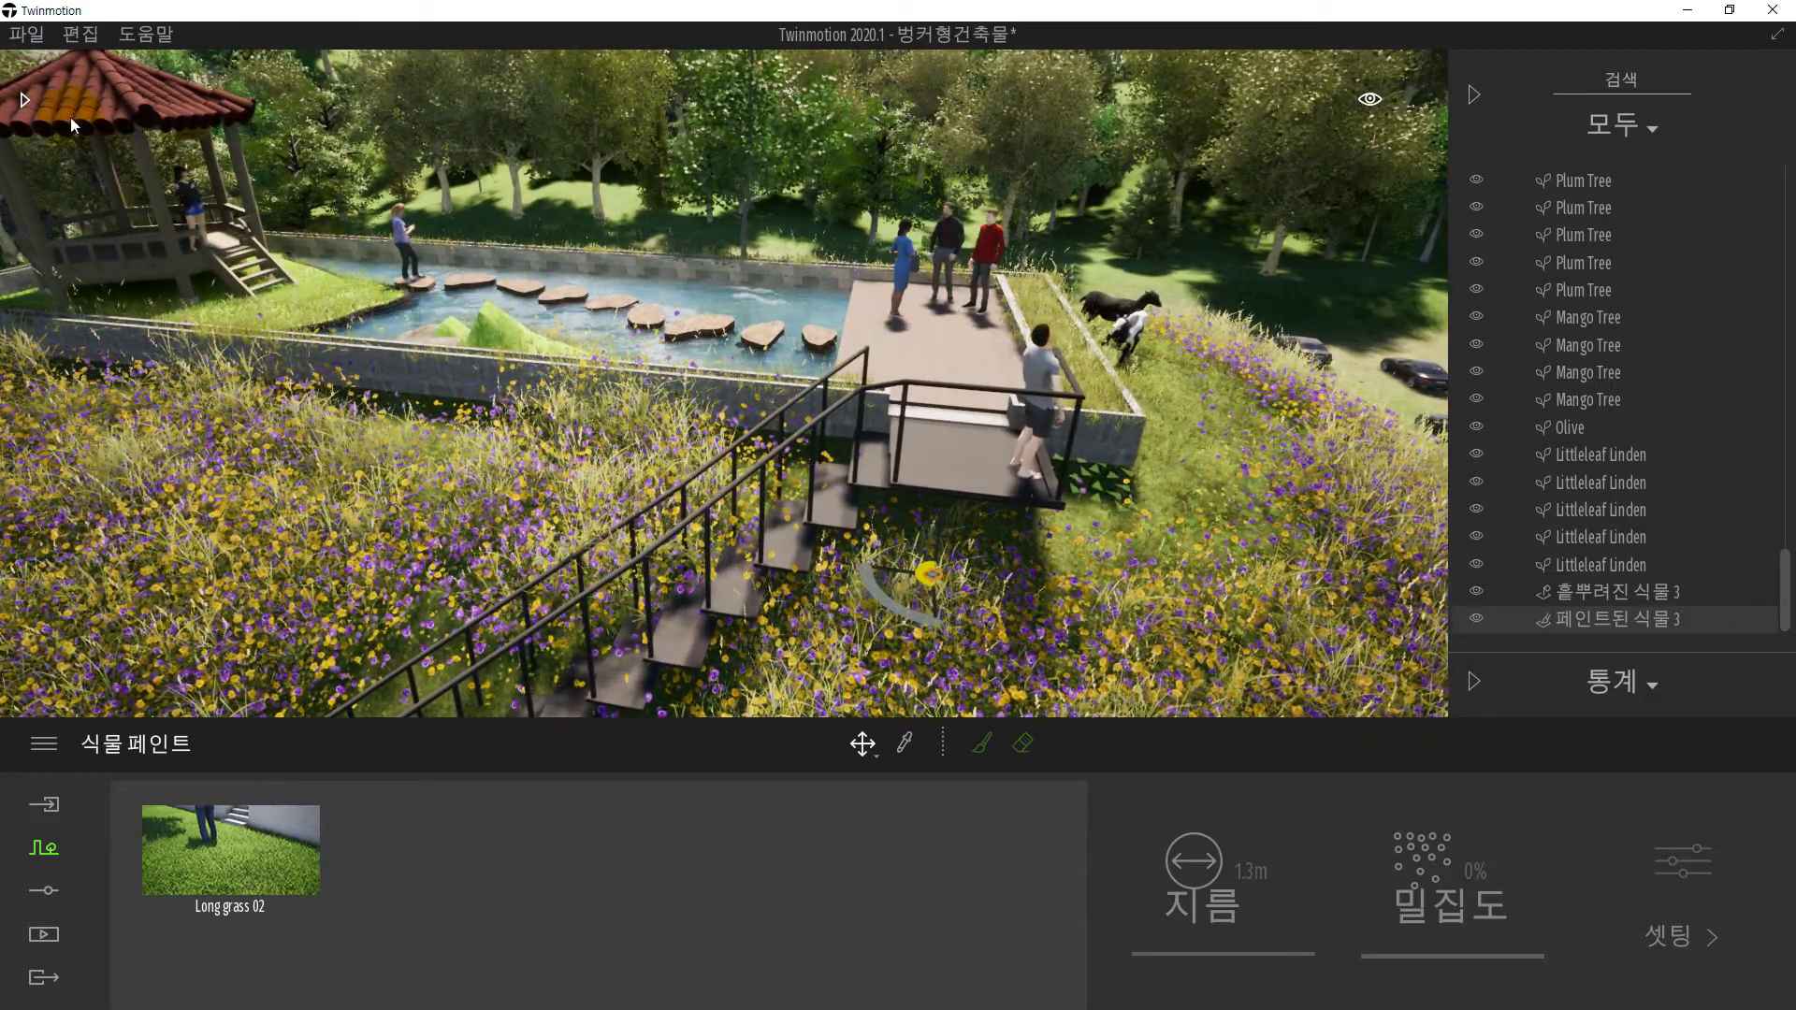
- Check the grass fading distance options (far, medium, near) in the preferences and accept the settings
left_click(75, 36)
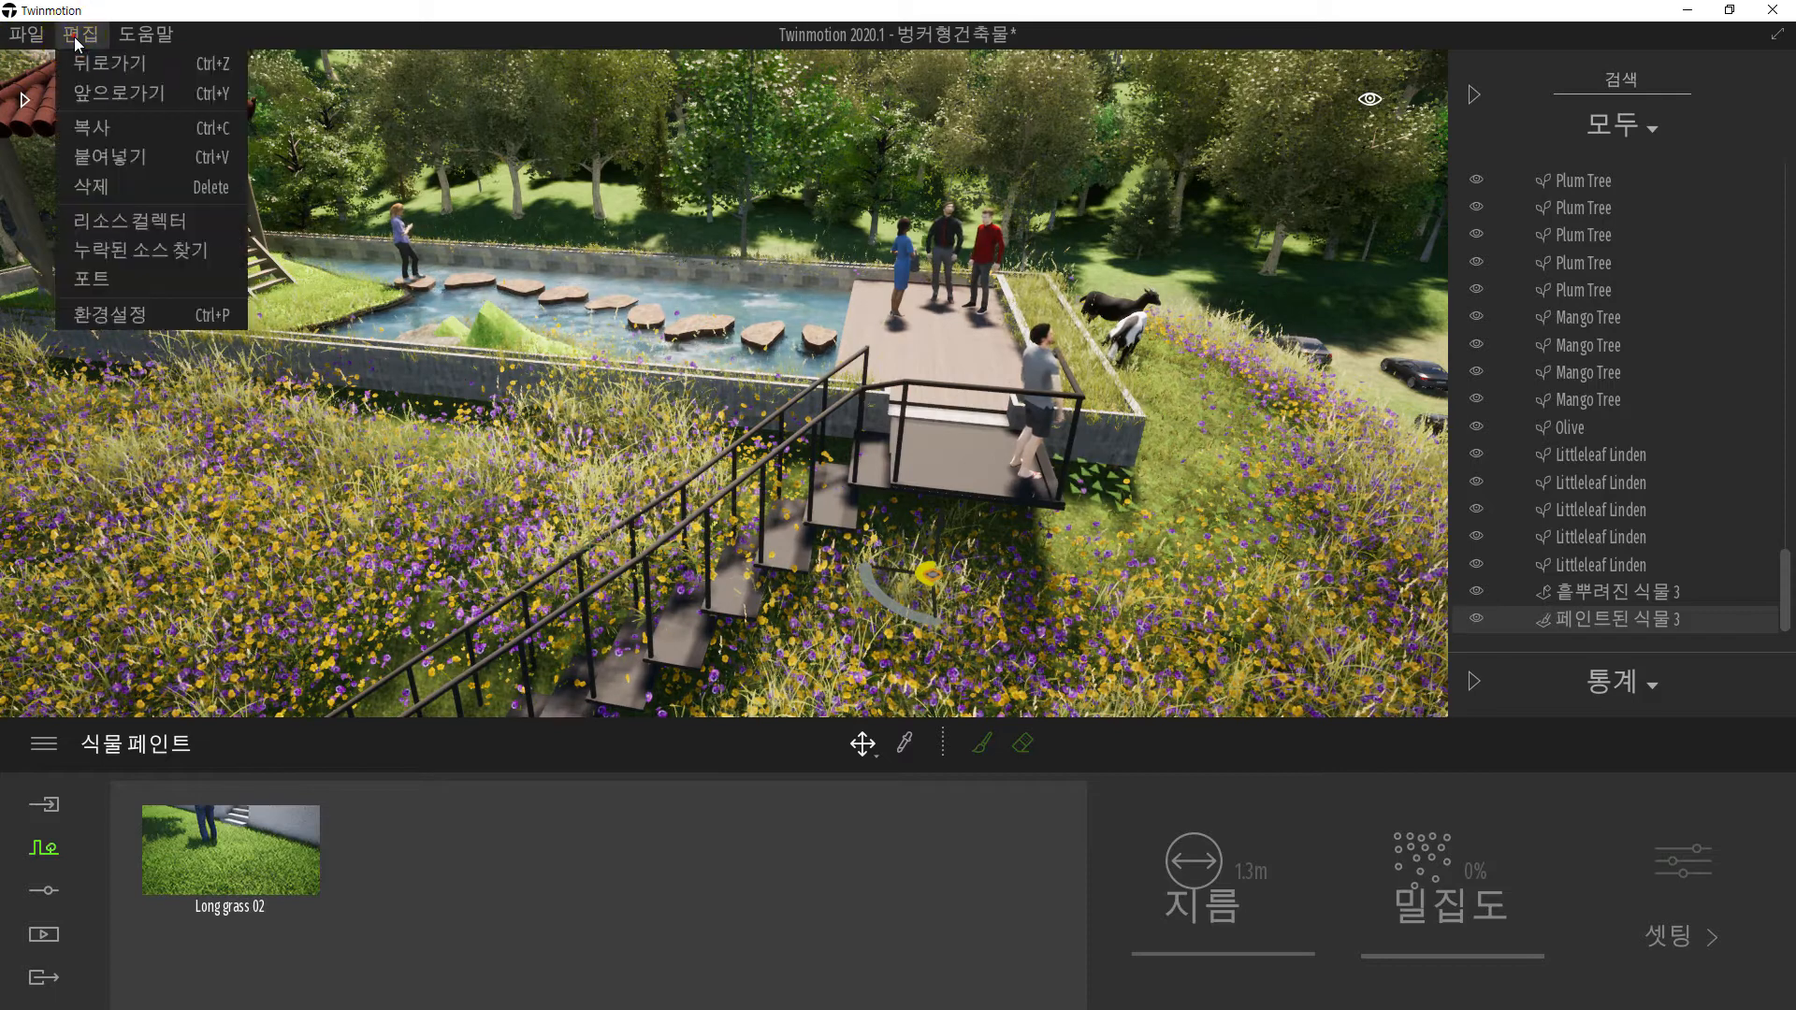
left_click(131, 315)
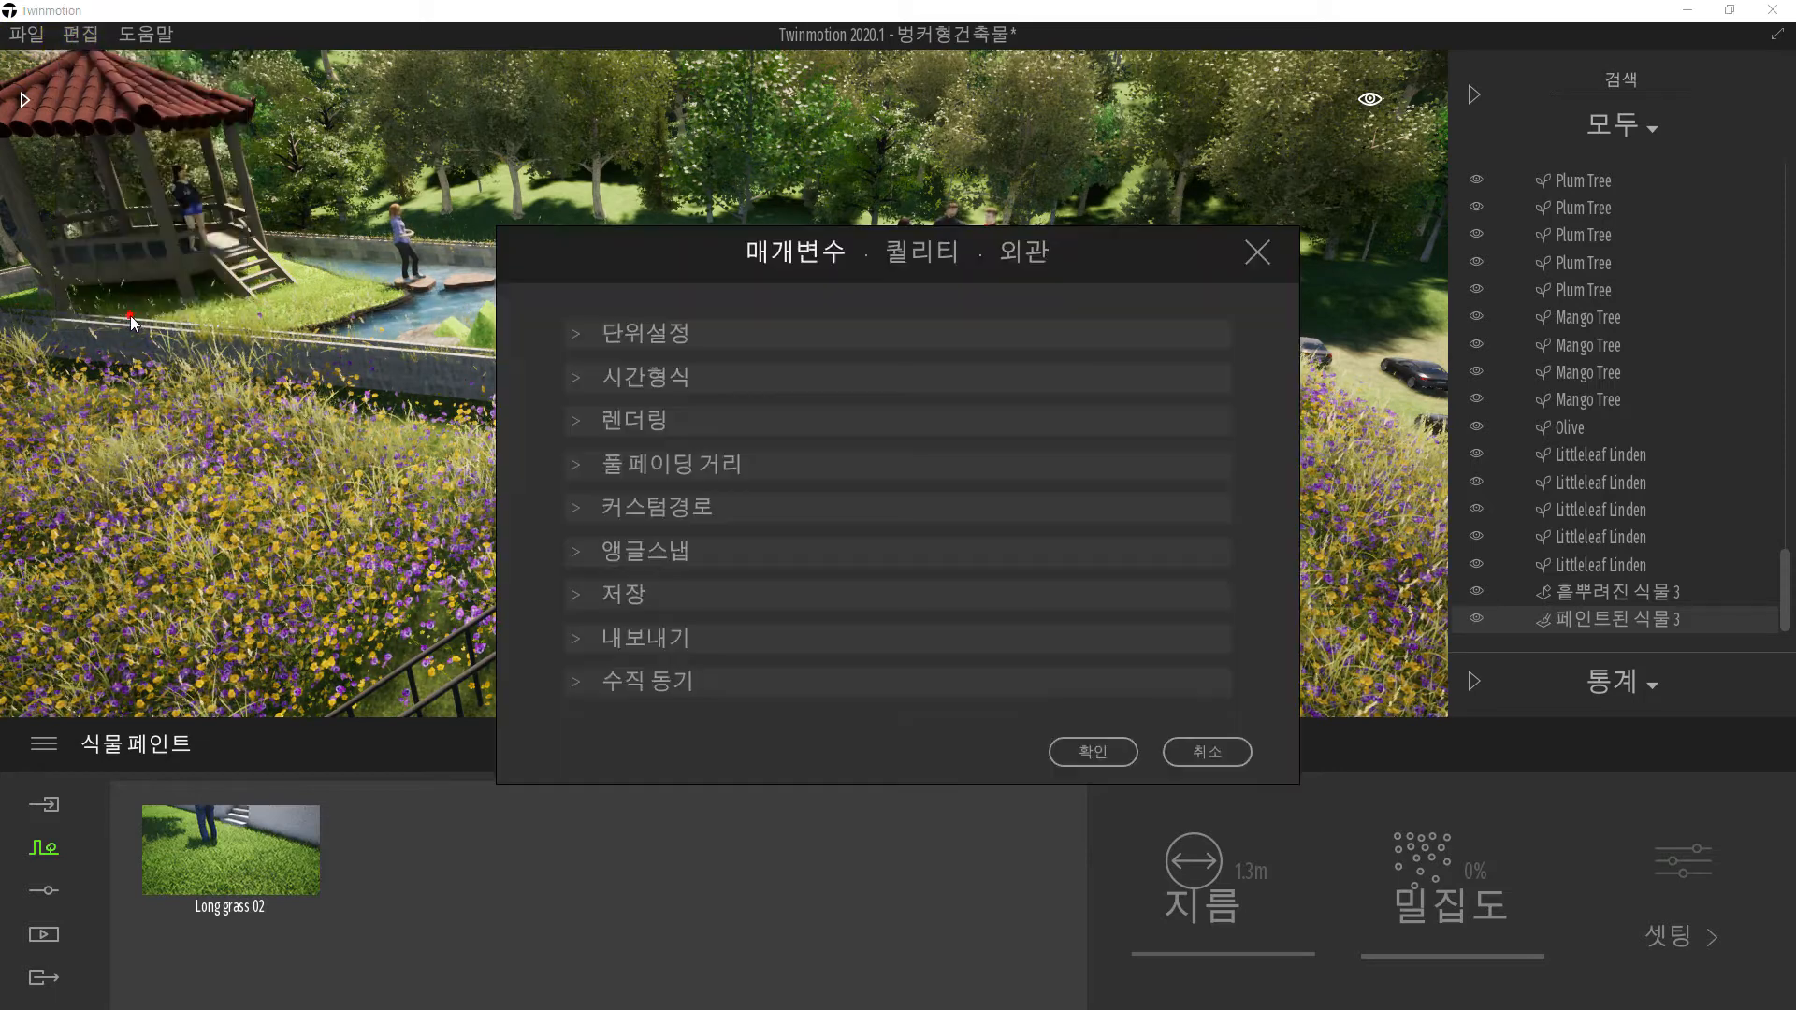
left_click(643, 466)
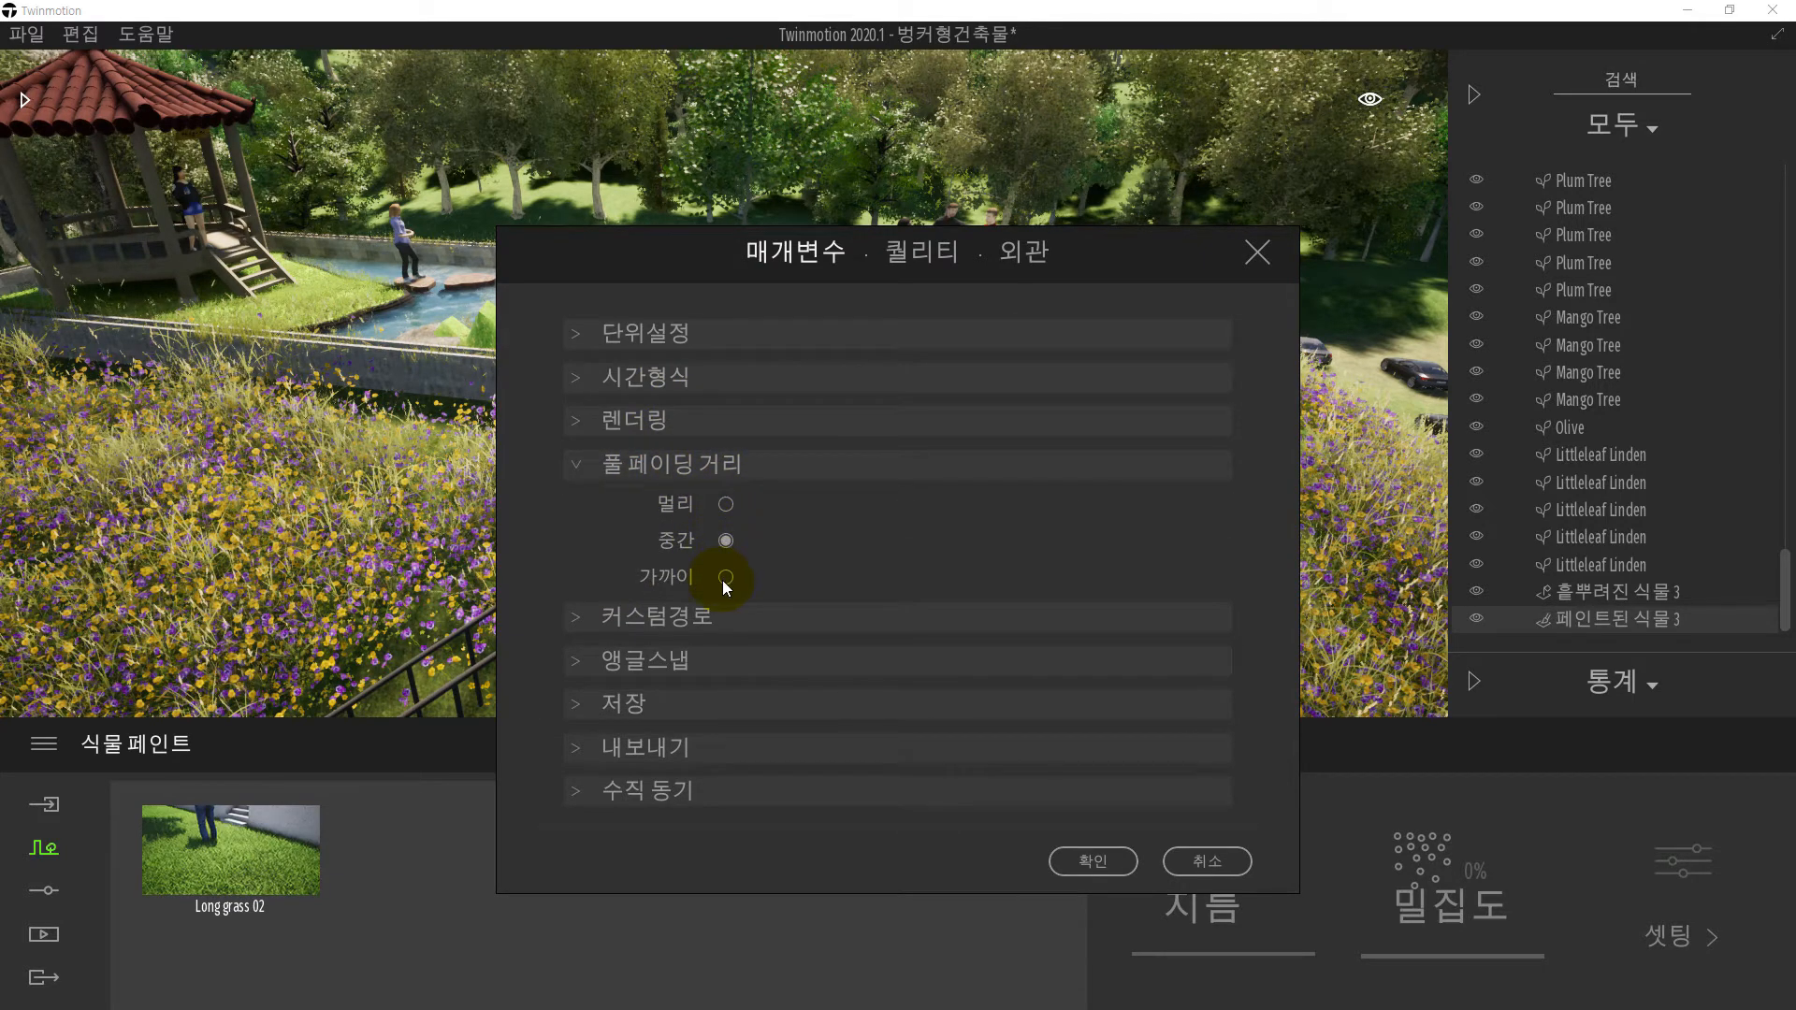
left_click(1092, 860)
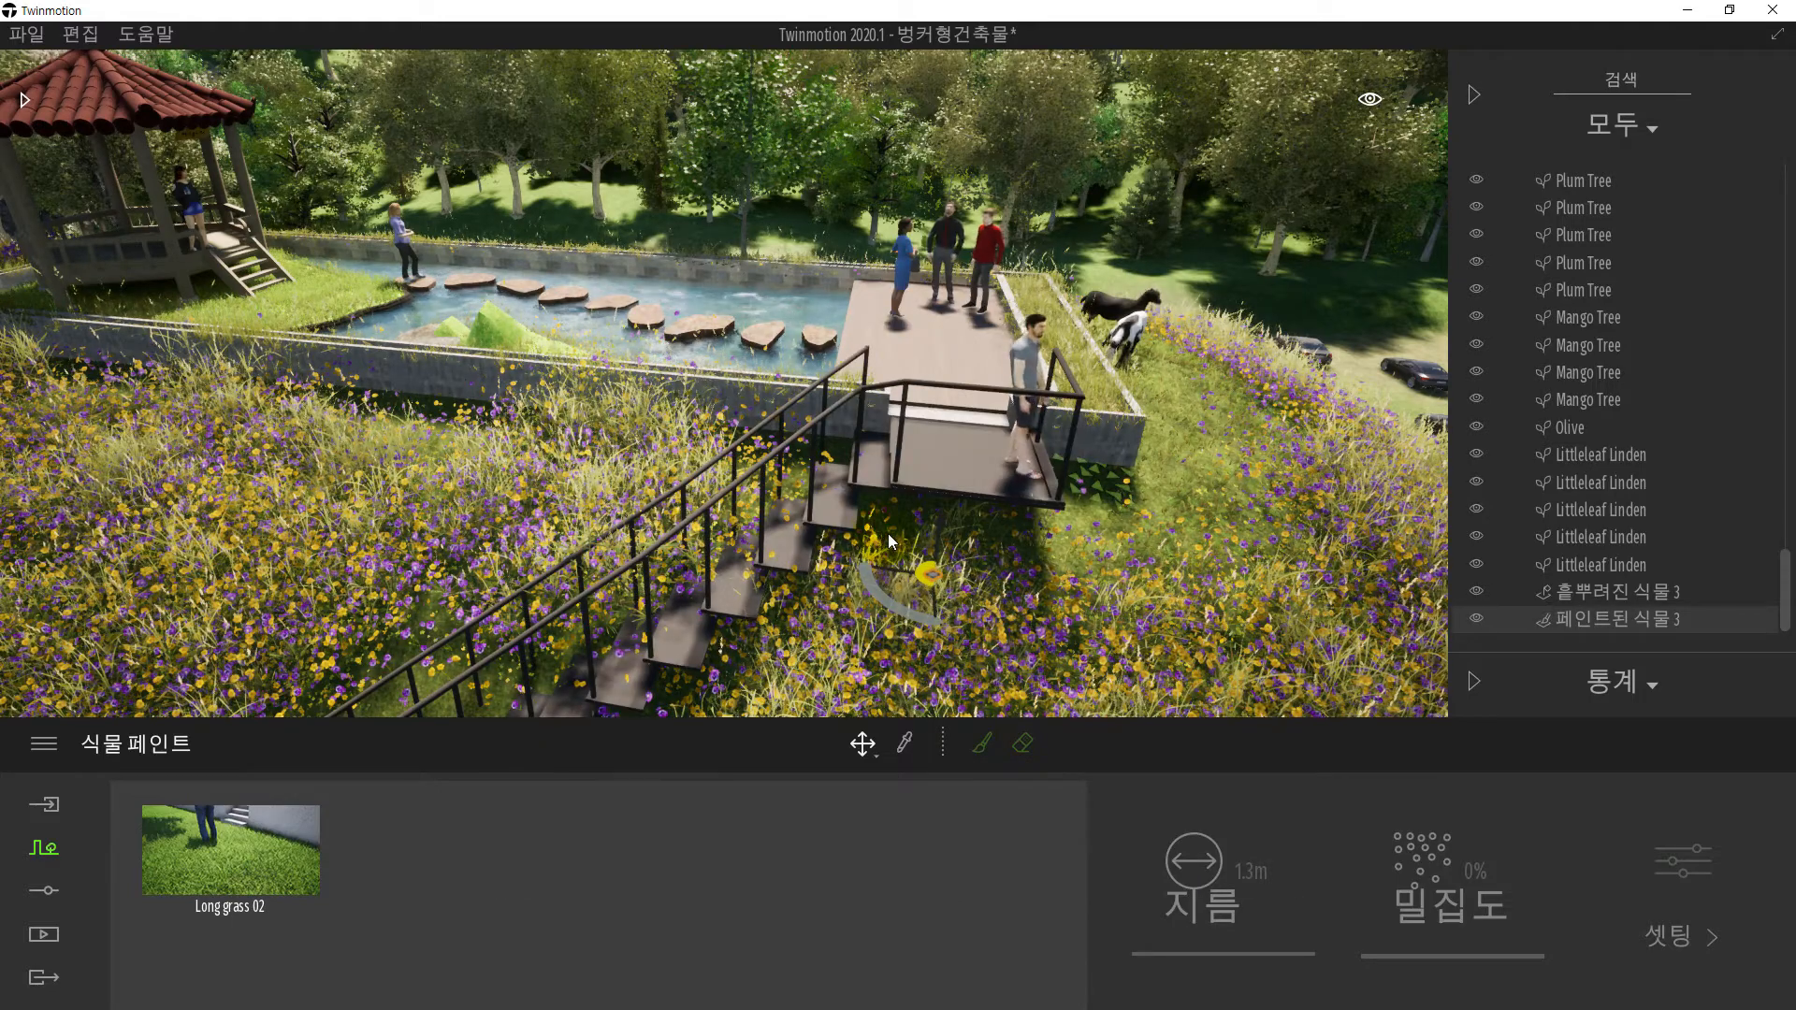
- Examine how the wildflowers around the staircase and rooftop pool display as the viewing distance increases
scroll(889, 541, "down", 5)
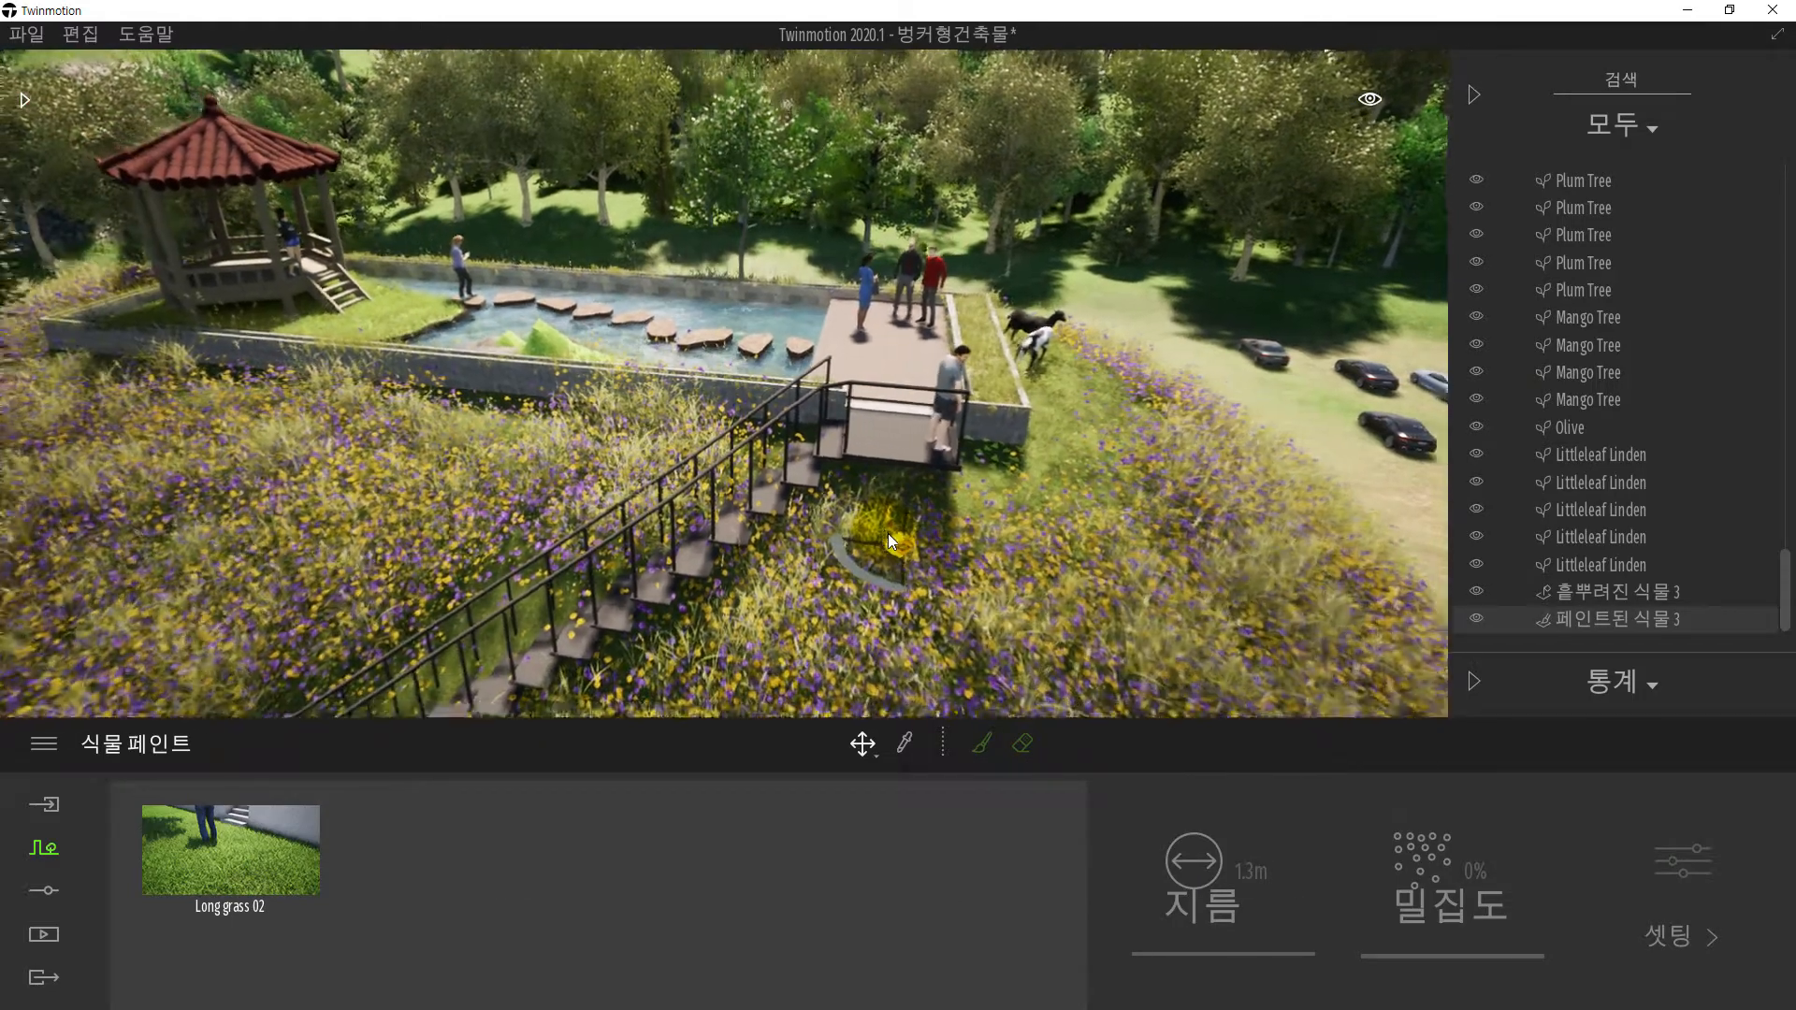
scroll(889, 533, "down", 3)
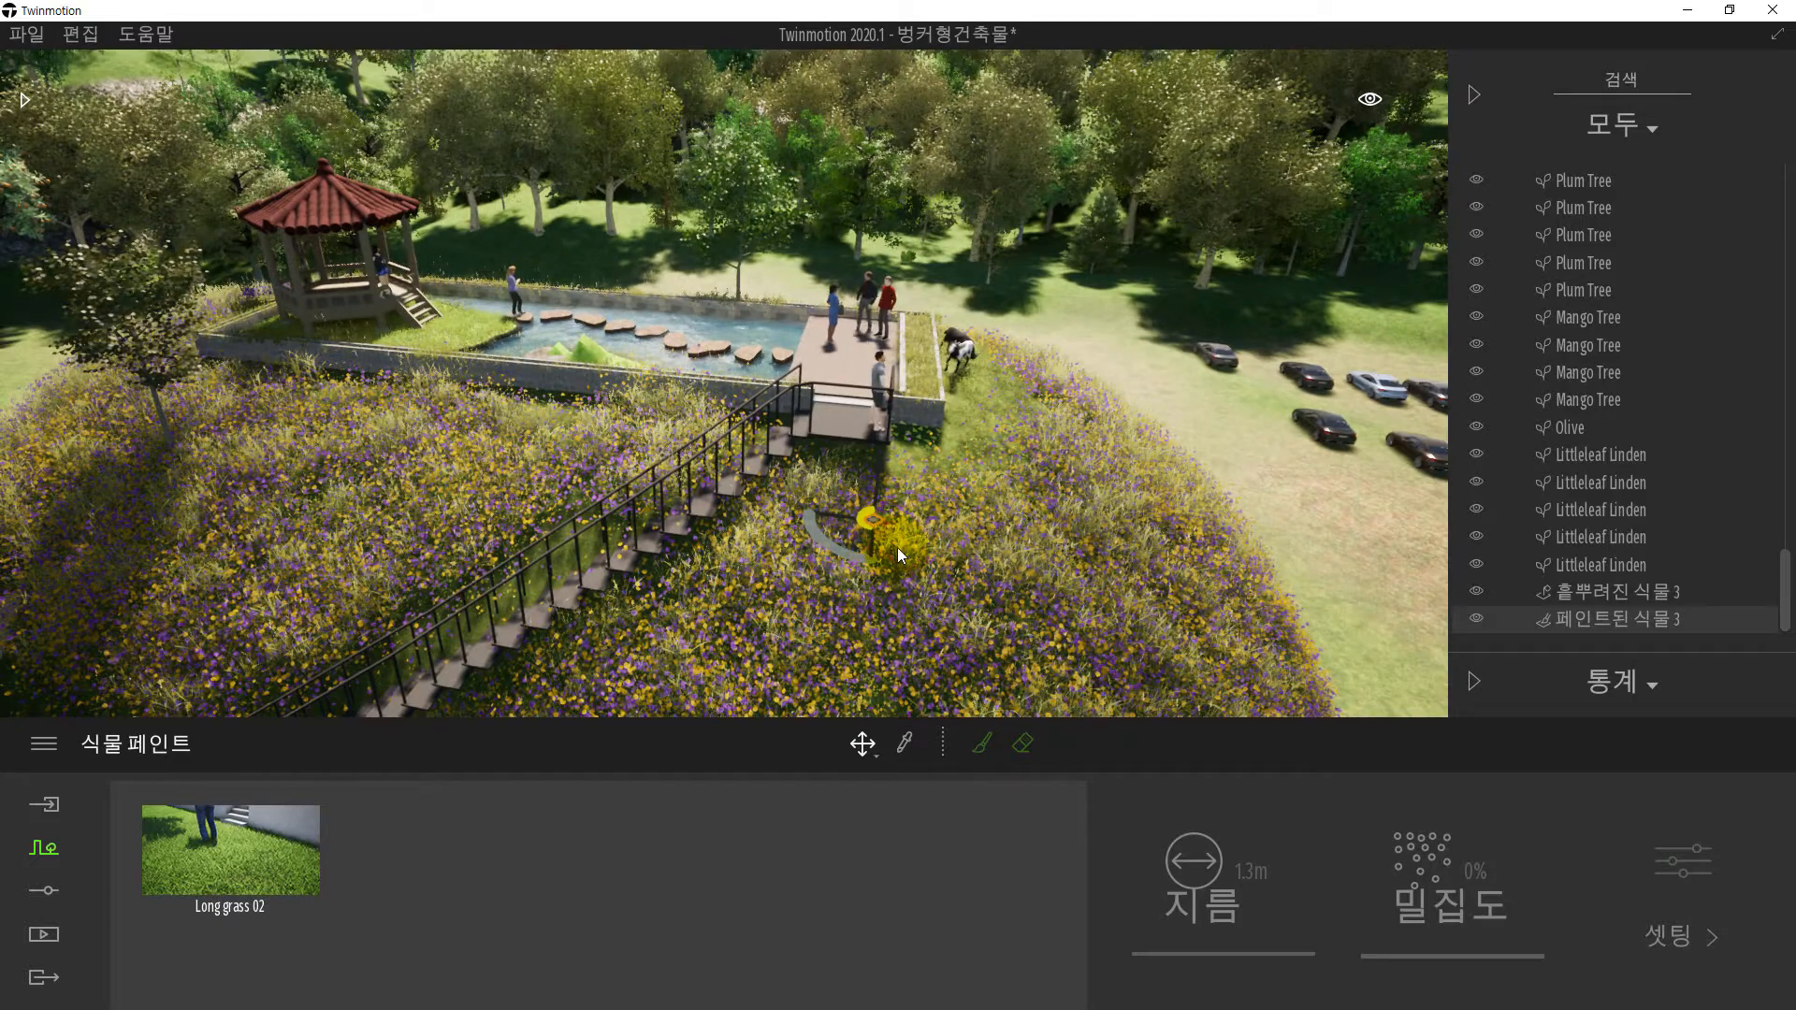
middle_click_drag(904, 550, 665, 496, "shift")
scroll(665, 495, "down", 3)
middle_click_drag(505, 513, 502, 518, "shift")
scroll(501, 518, "down", 4)
middle_click_drag(608, 529, 543, 554, "shift")
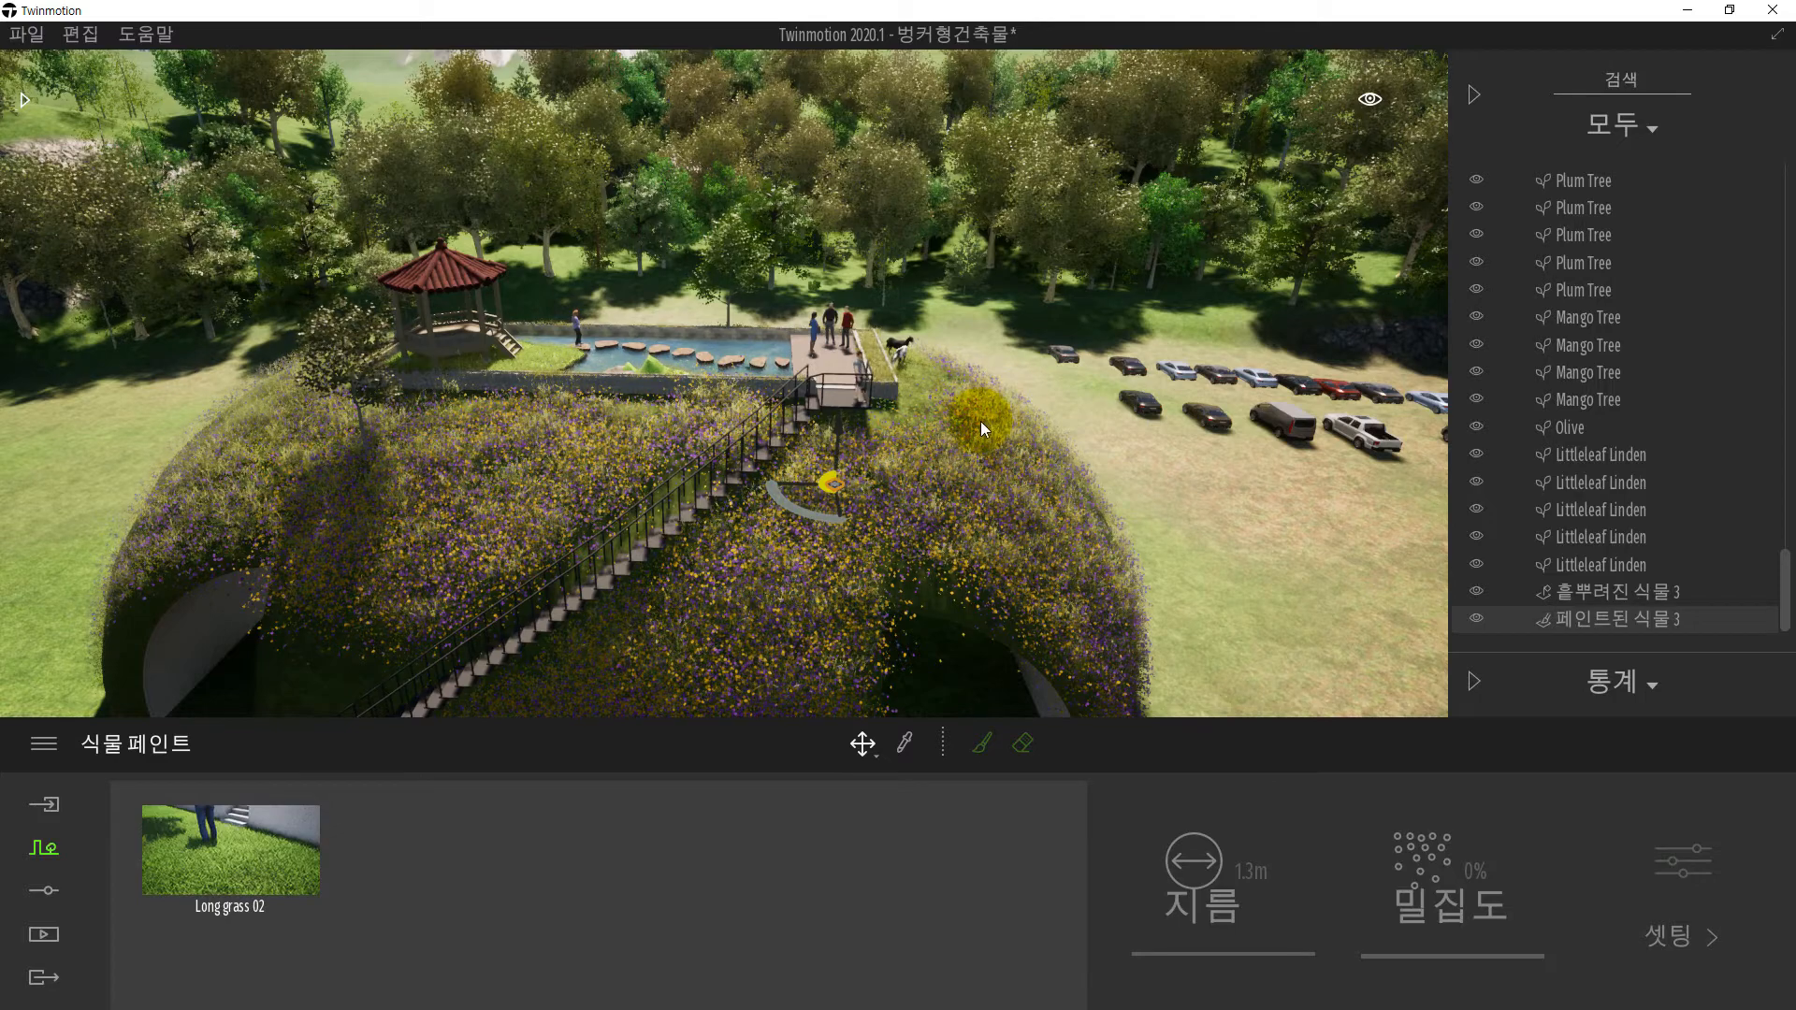
- Compare the wildflower coverage on the mound's different sides from far away
middle_click_drag(962, 498, 795, 505, "shift")
middle_click_drag(986, 466, 837, 467, "shift")
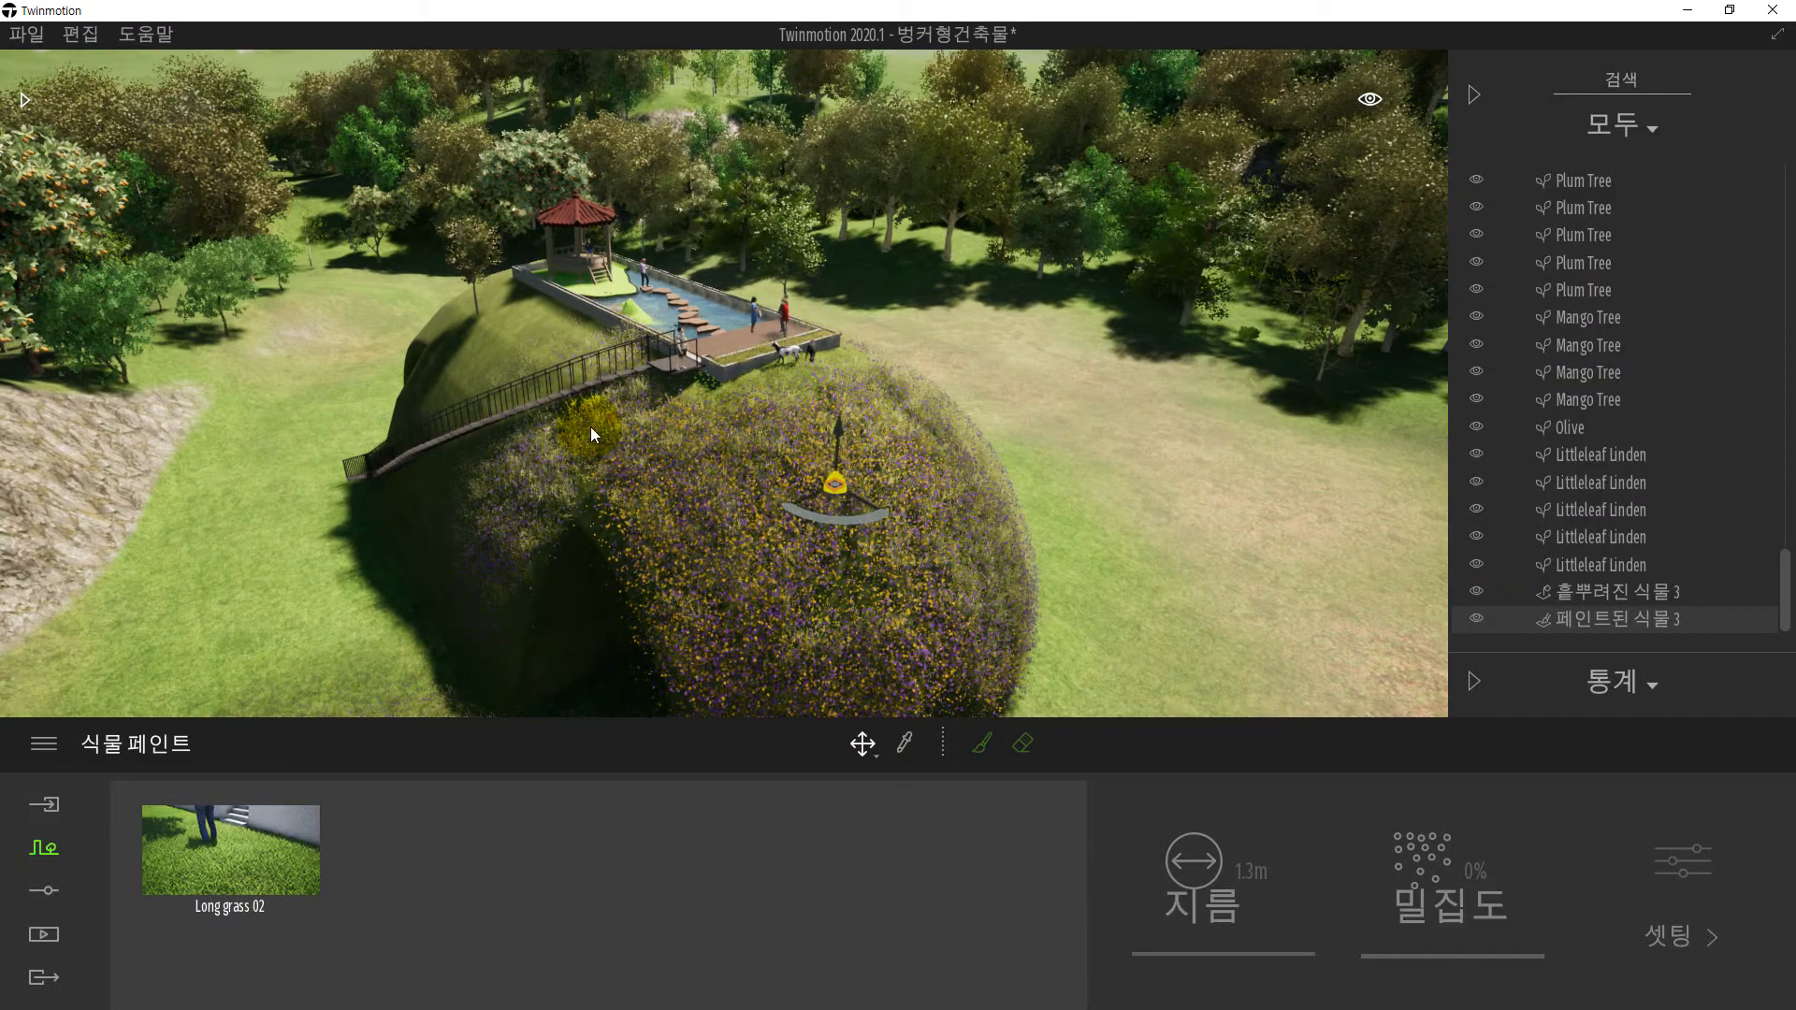
scroll(599, 429, "up", 3)
middle_click_drag(599, 428, 772, 453, "shift")
middle_click_drag(629, 479, 561, 483, "shift")
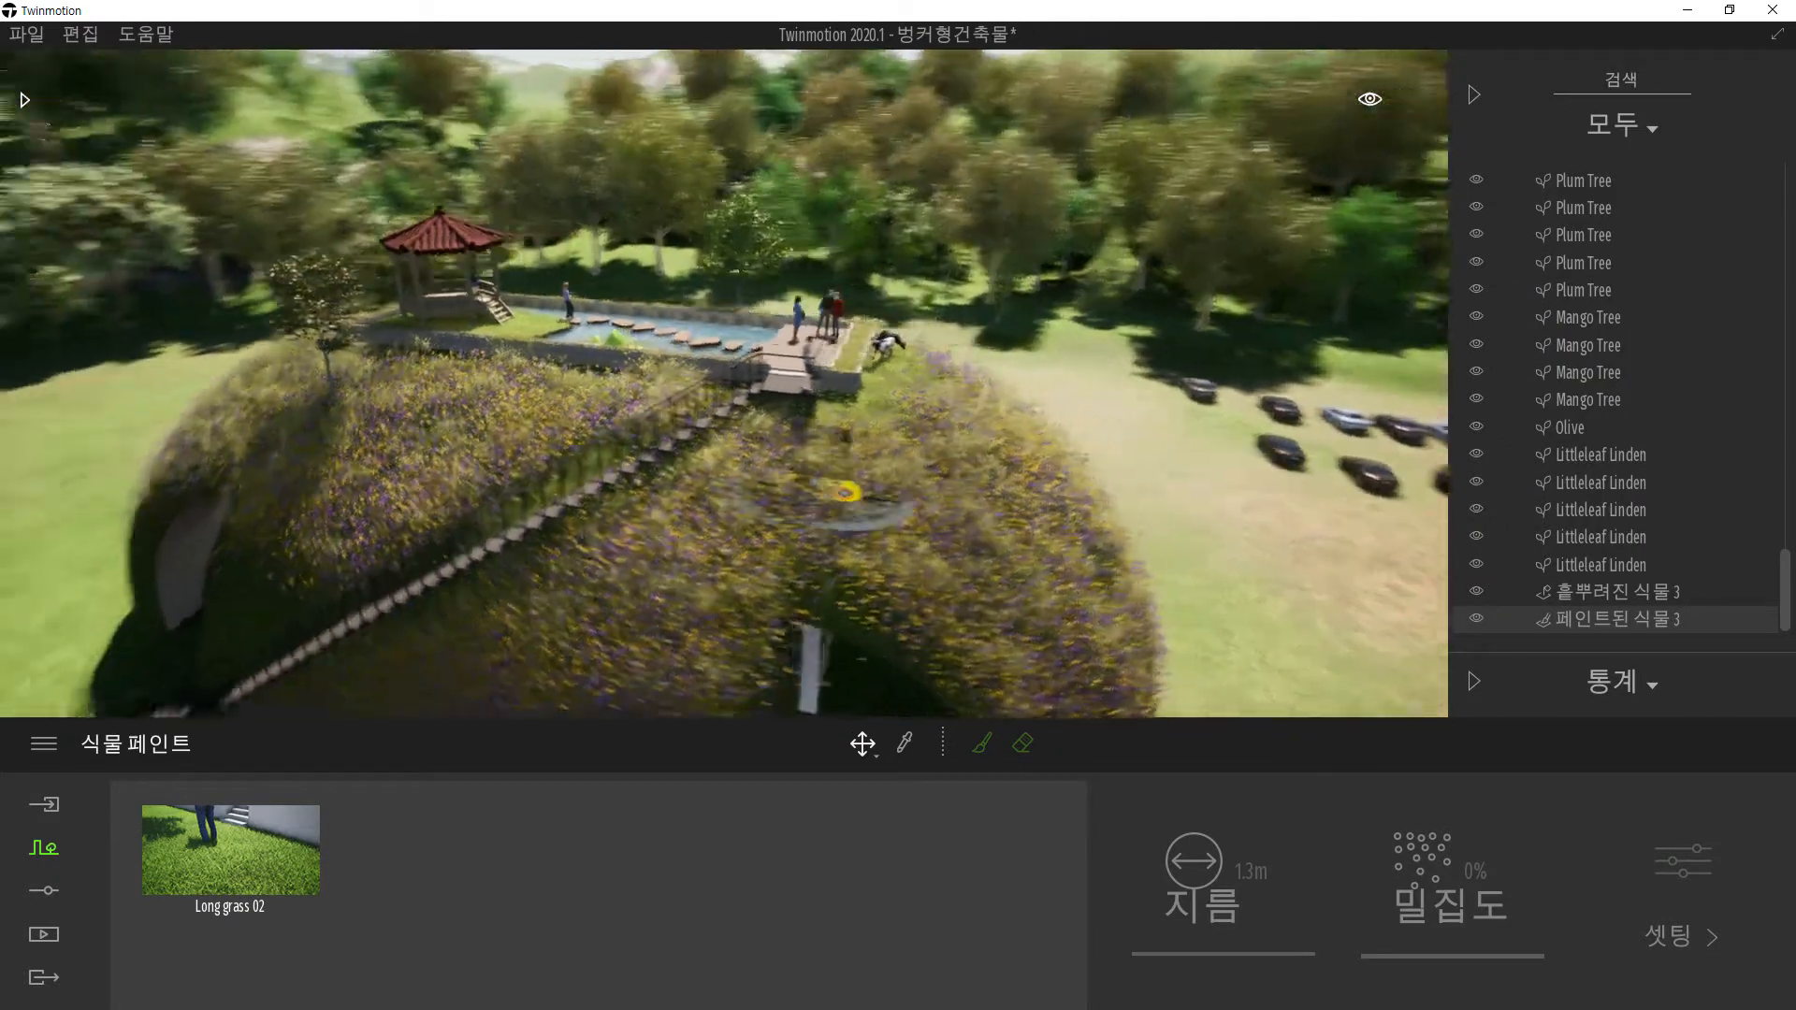
middle_click_drag(692, 476, 936, 459, "shift")
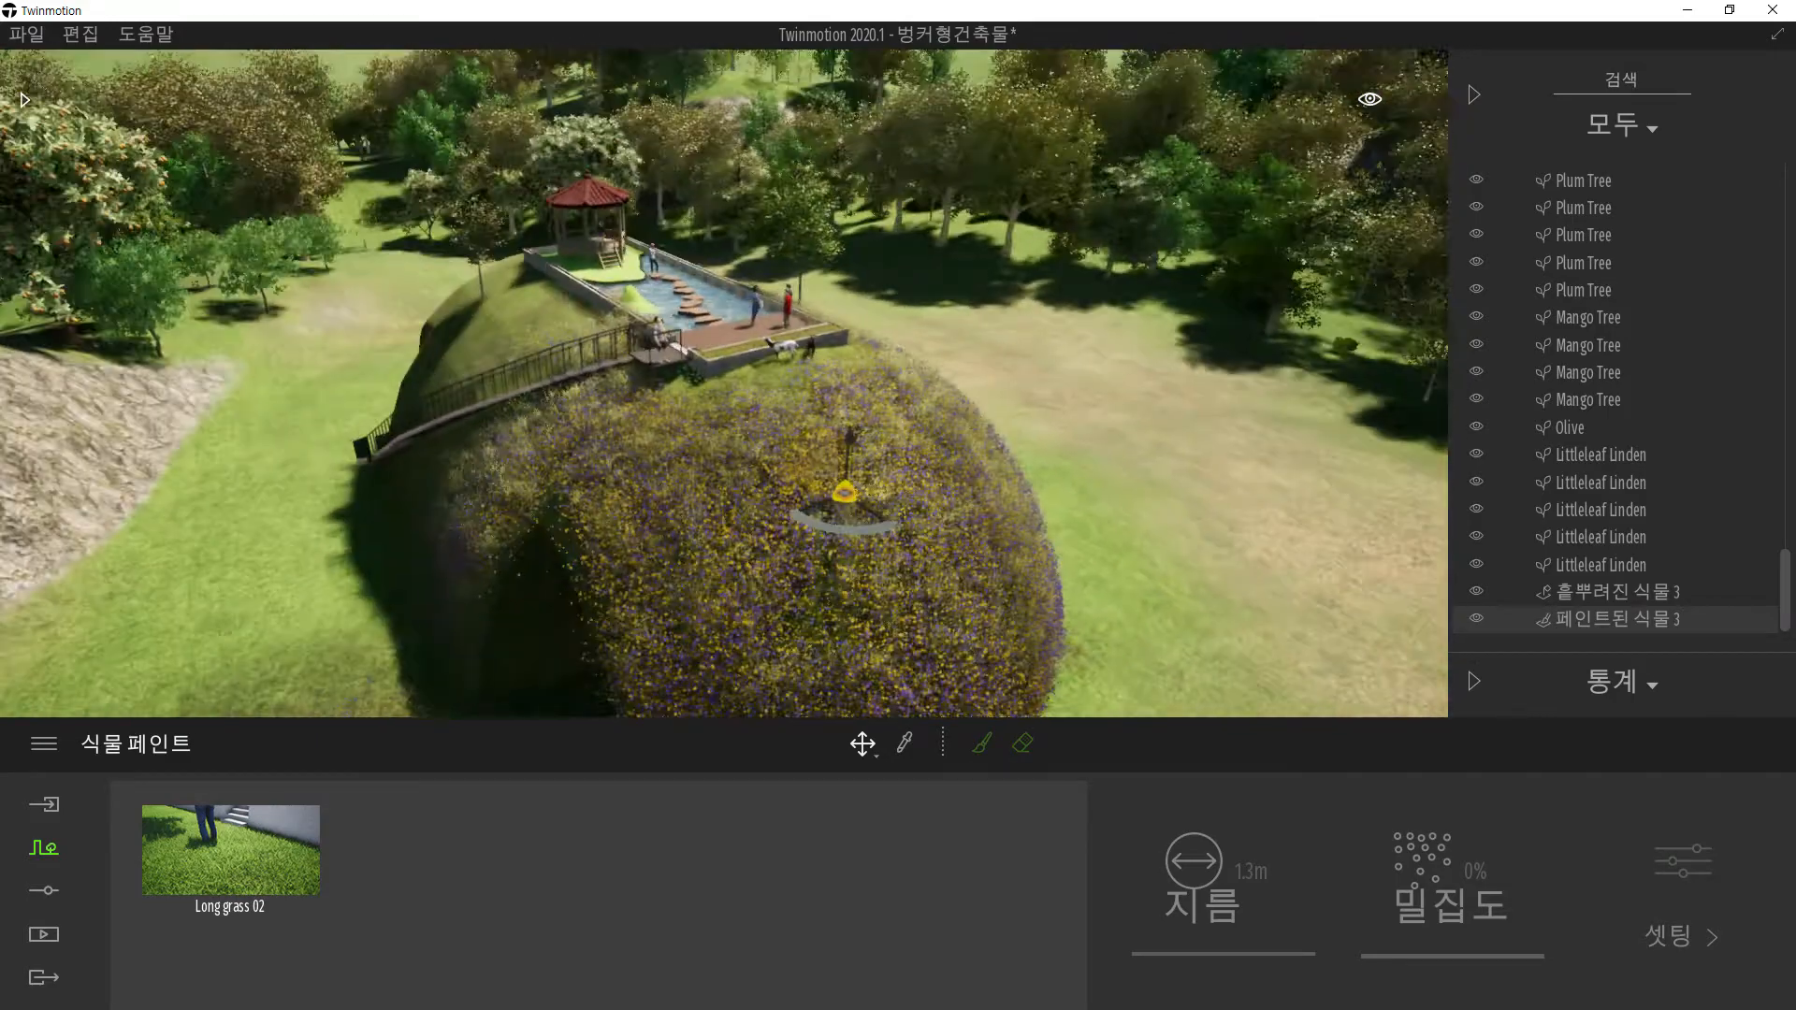
middle_click_drag(812, 475, 533, 476, "shift")
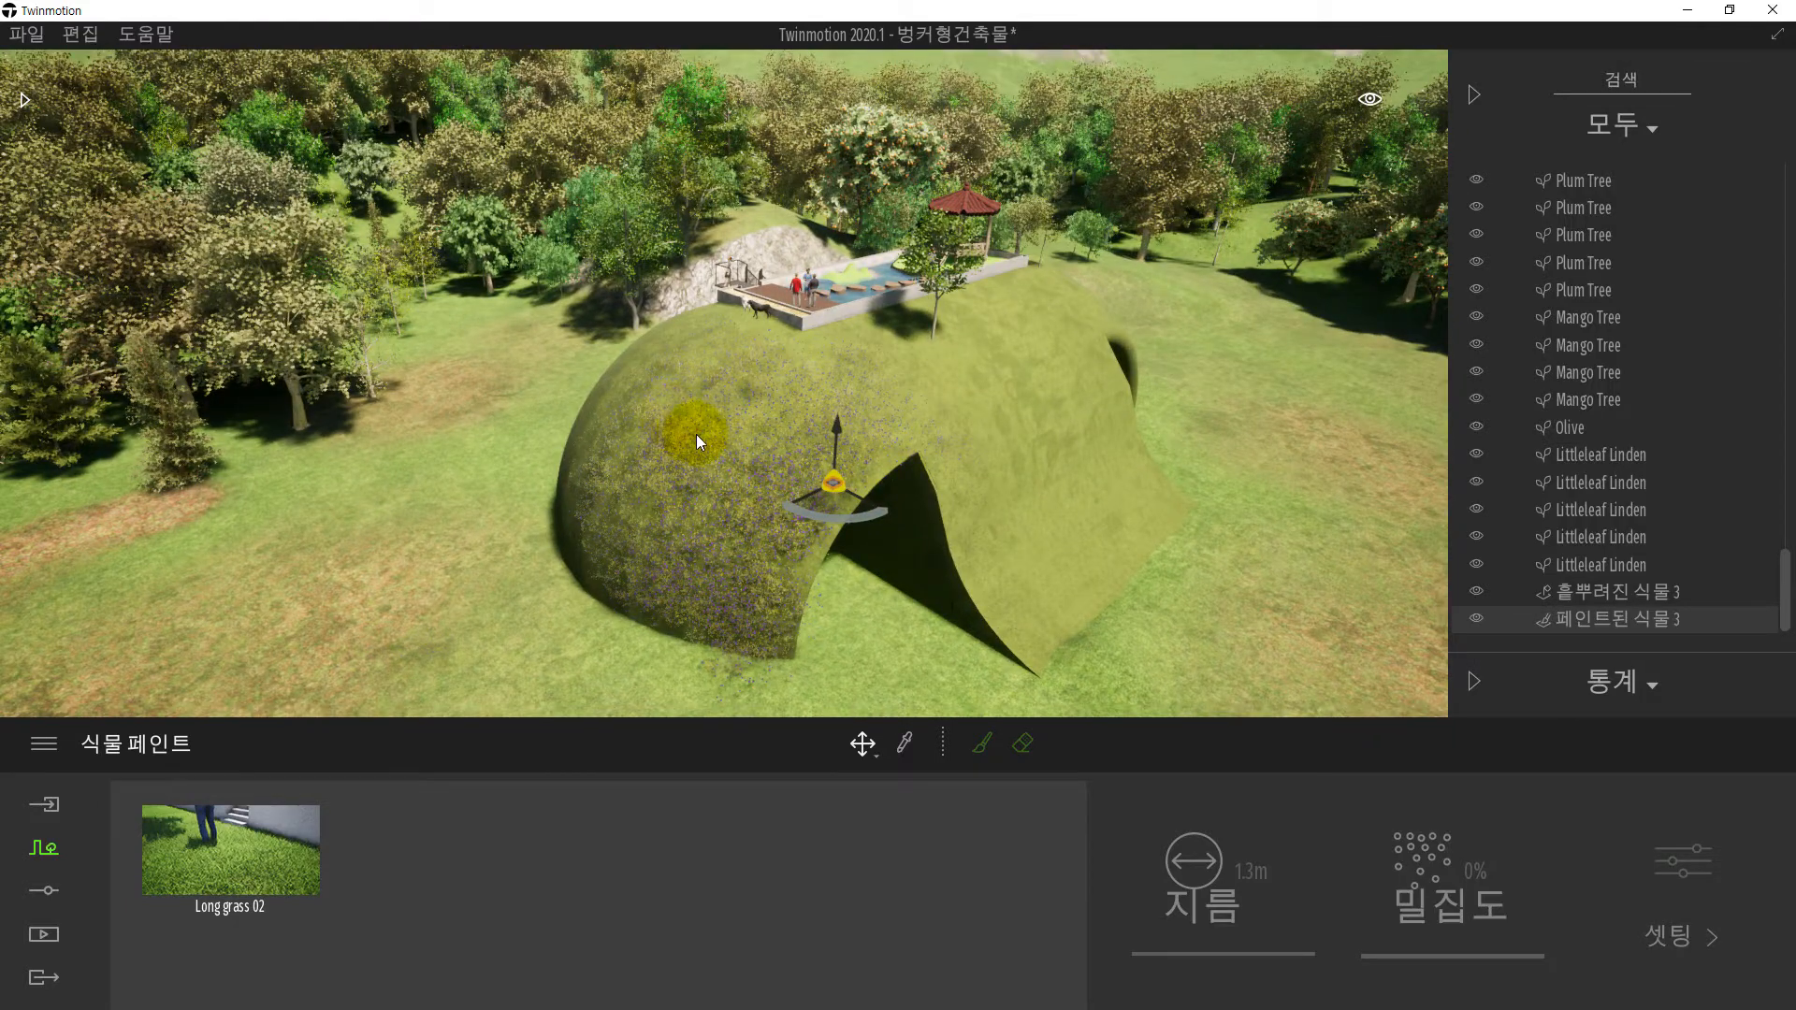
middle_click_drag(675, 452, 870, 454, "shift")
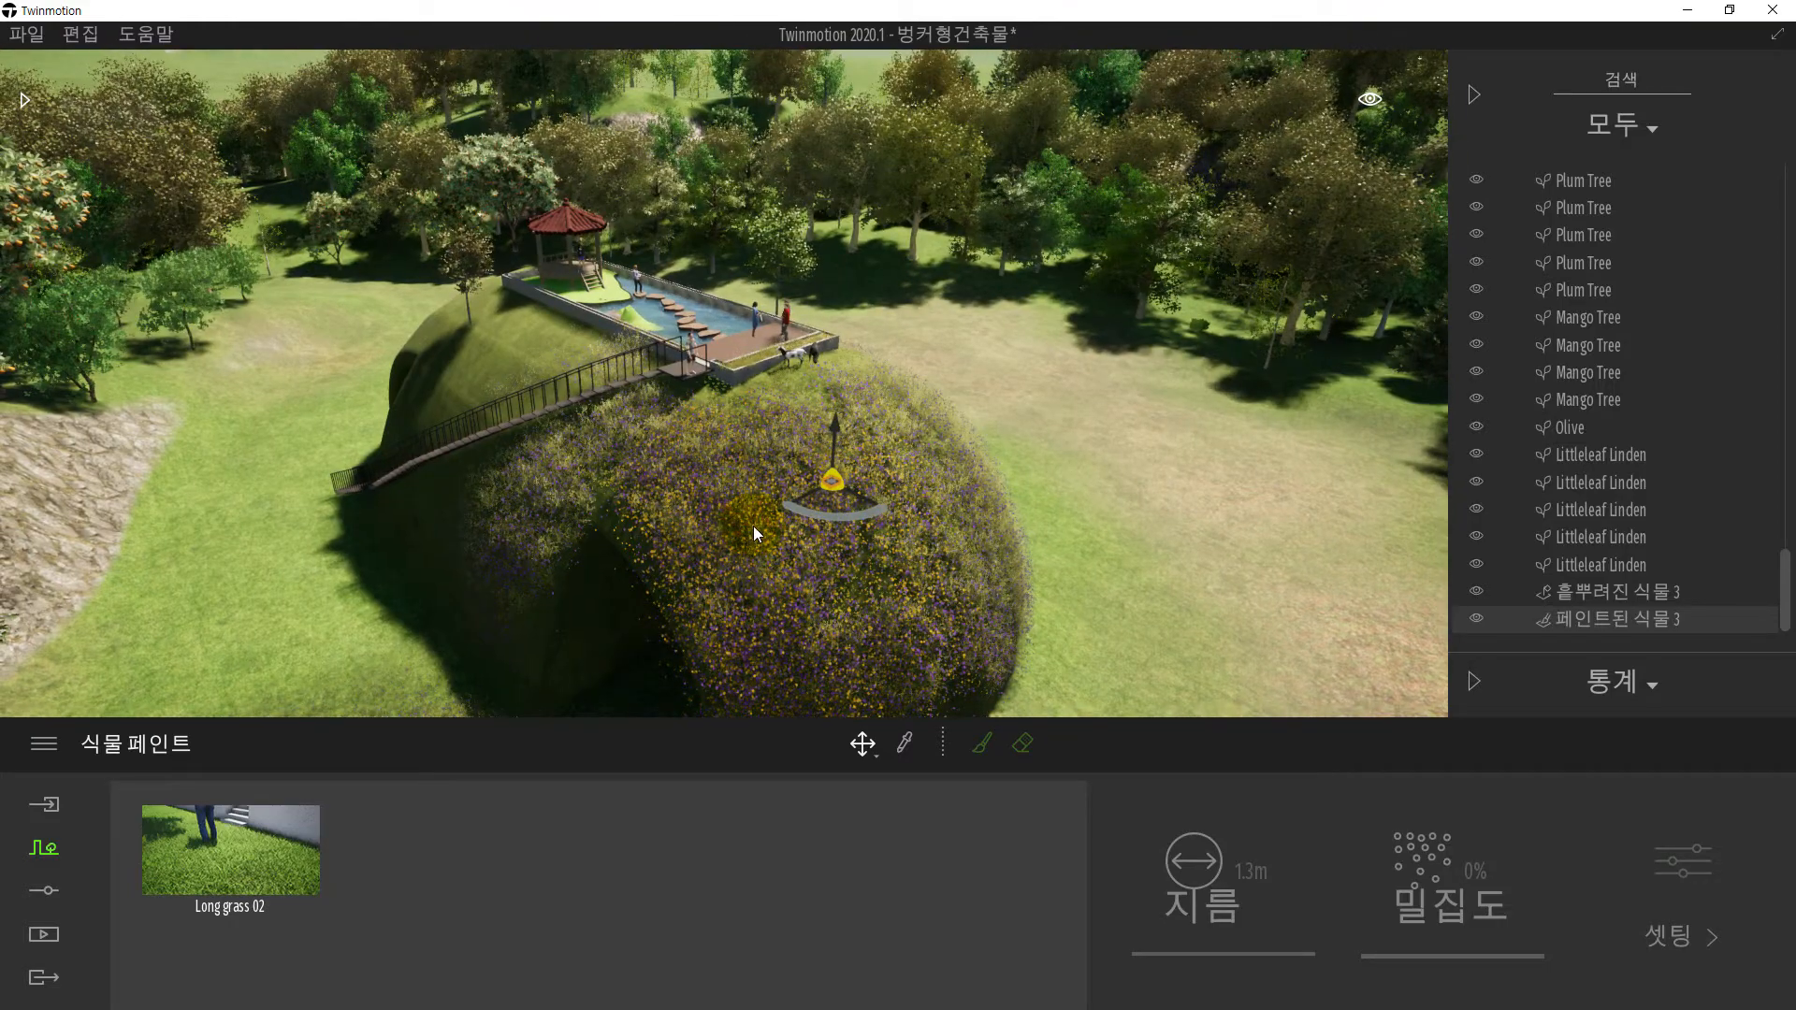
- Frame the flower-covered mound from near ground level with its arched opening and staircase, and create a still image of this view
middle_click_drag(754, 527, 869, 500, "shift")
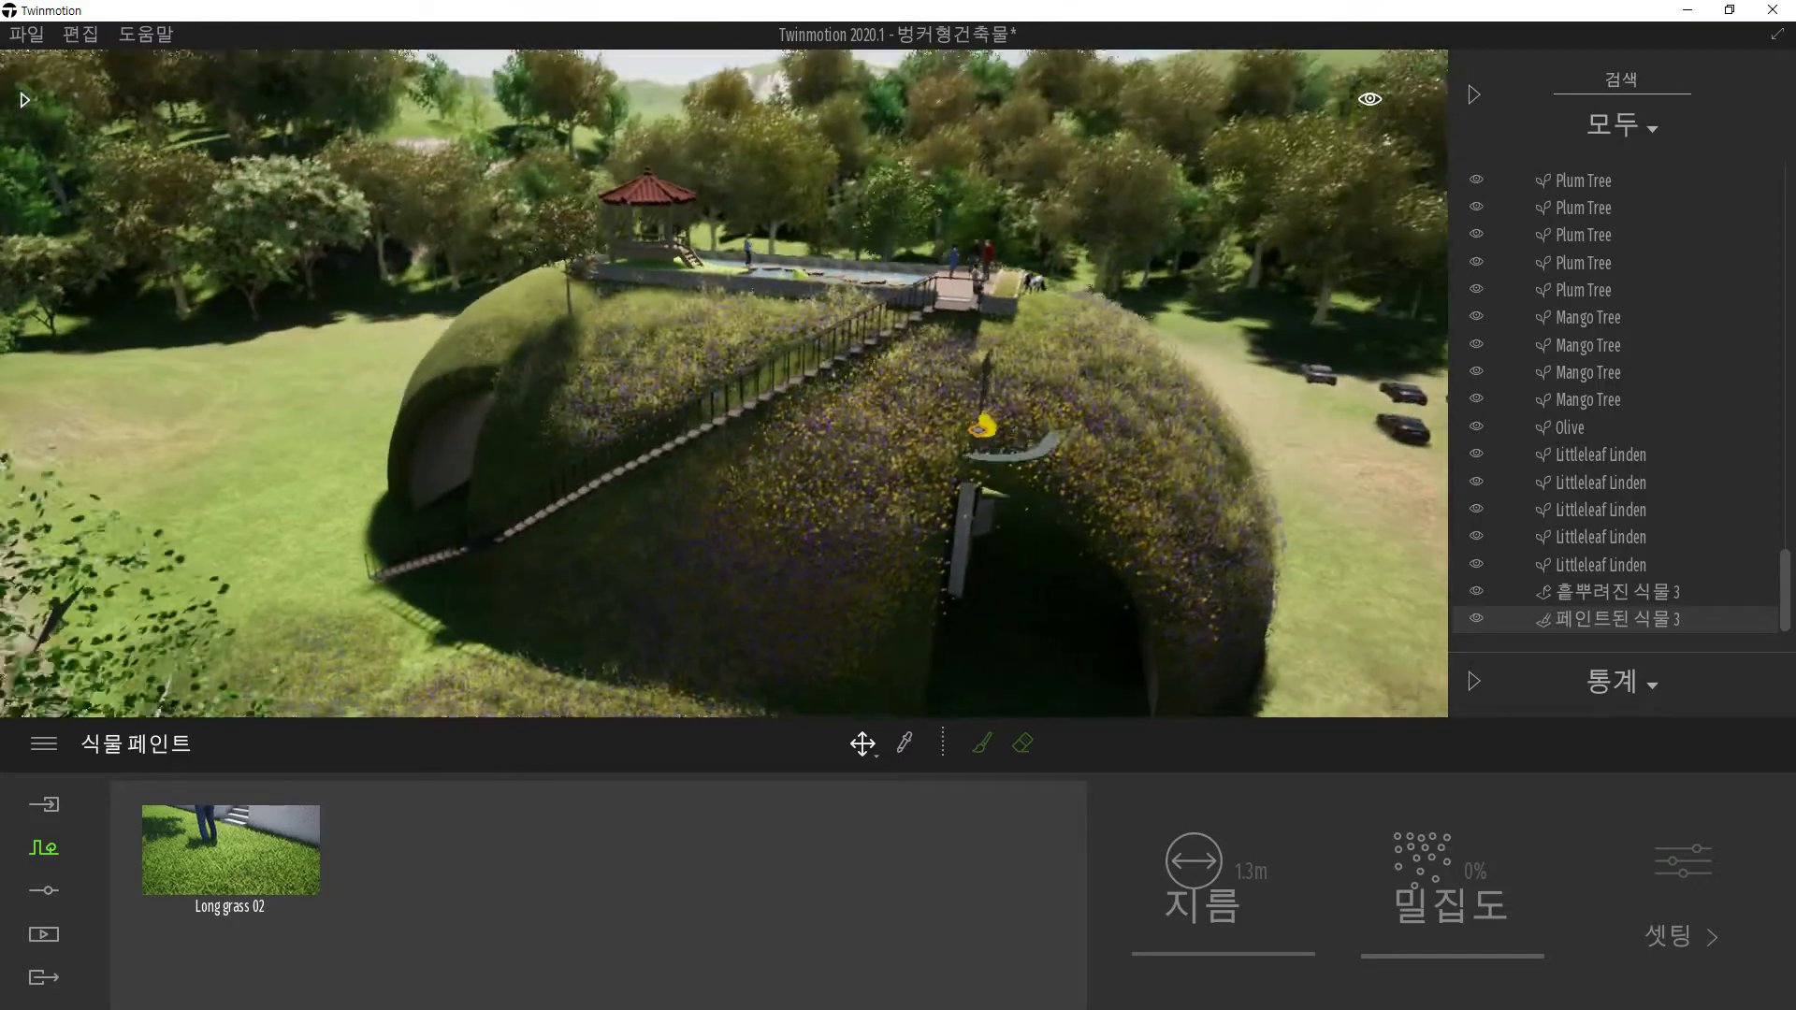
mouse_move(982, 428)
middle_mouse_down("shift")
mouse_move(861, 360)
mouse_move(1057, 468)
mouse_move(977, 418)
middle_mouse_up("shift")
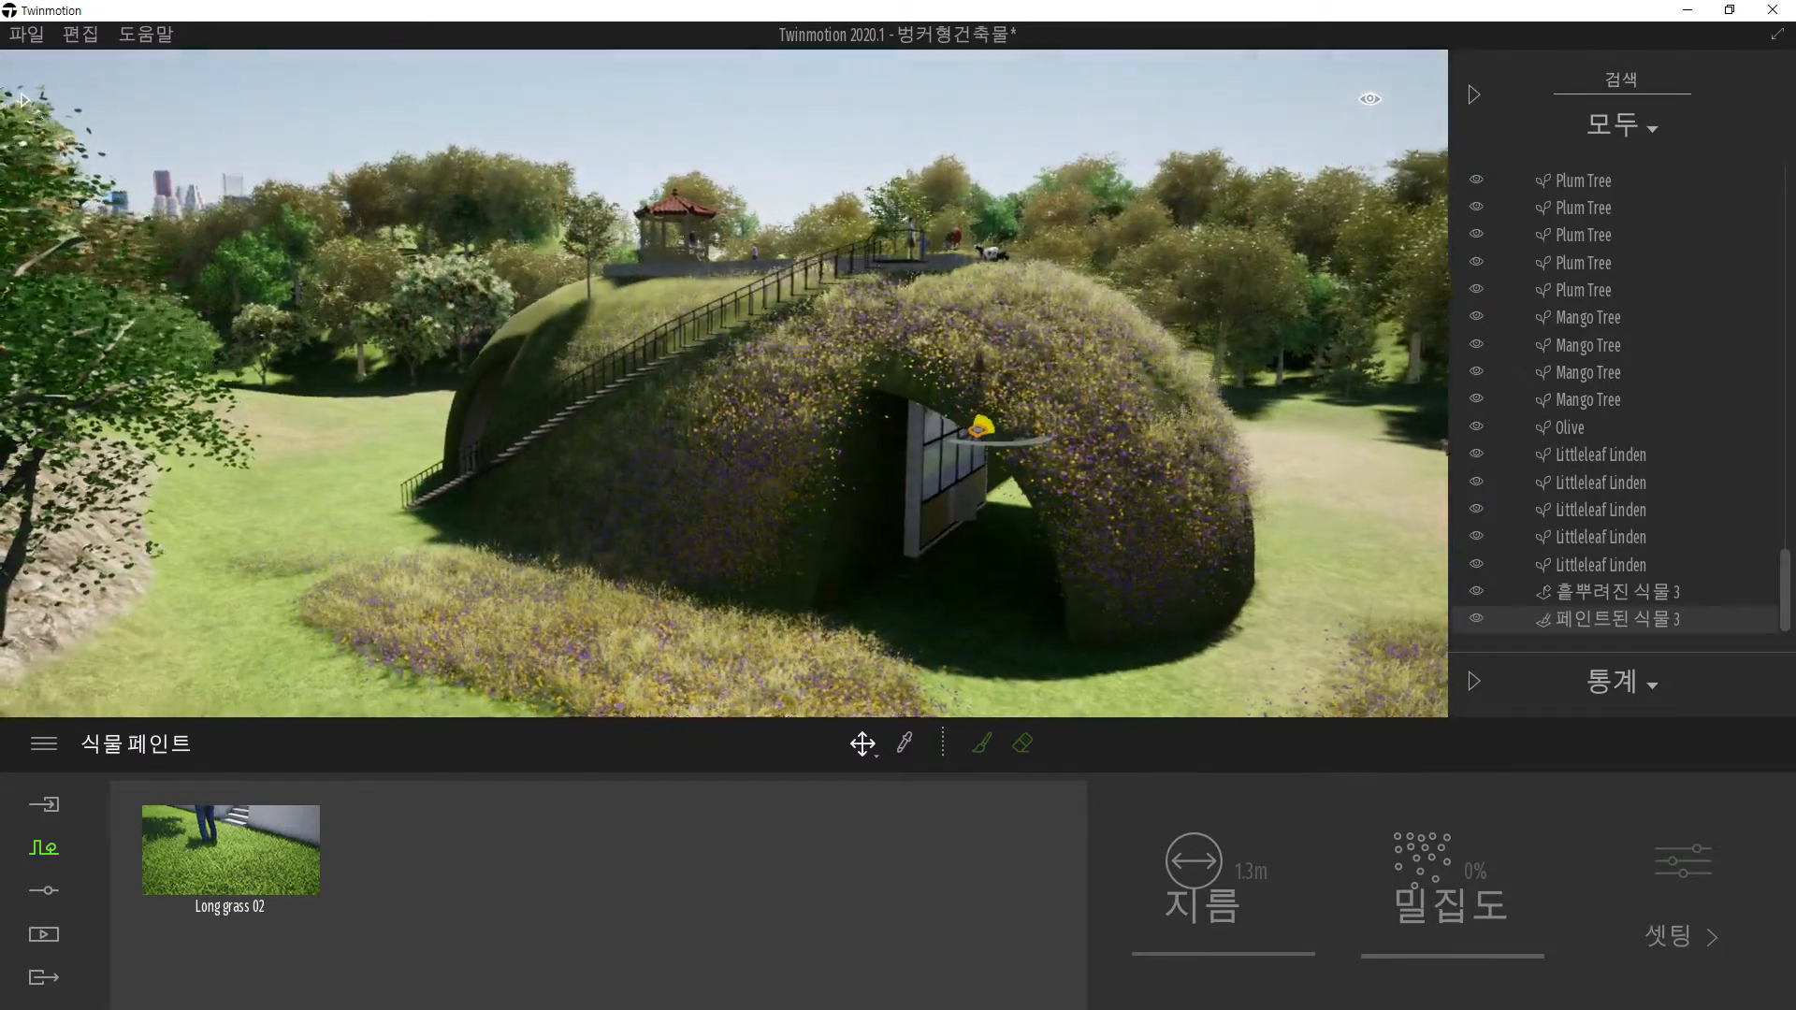
scroll(800, 520, "up", 5)
scroll(754, 511, "up", 3)
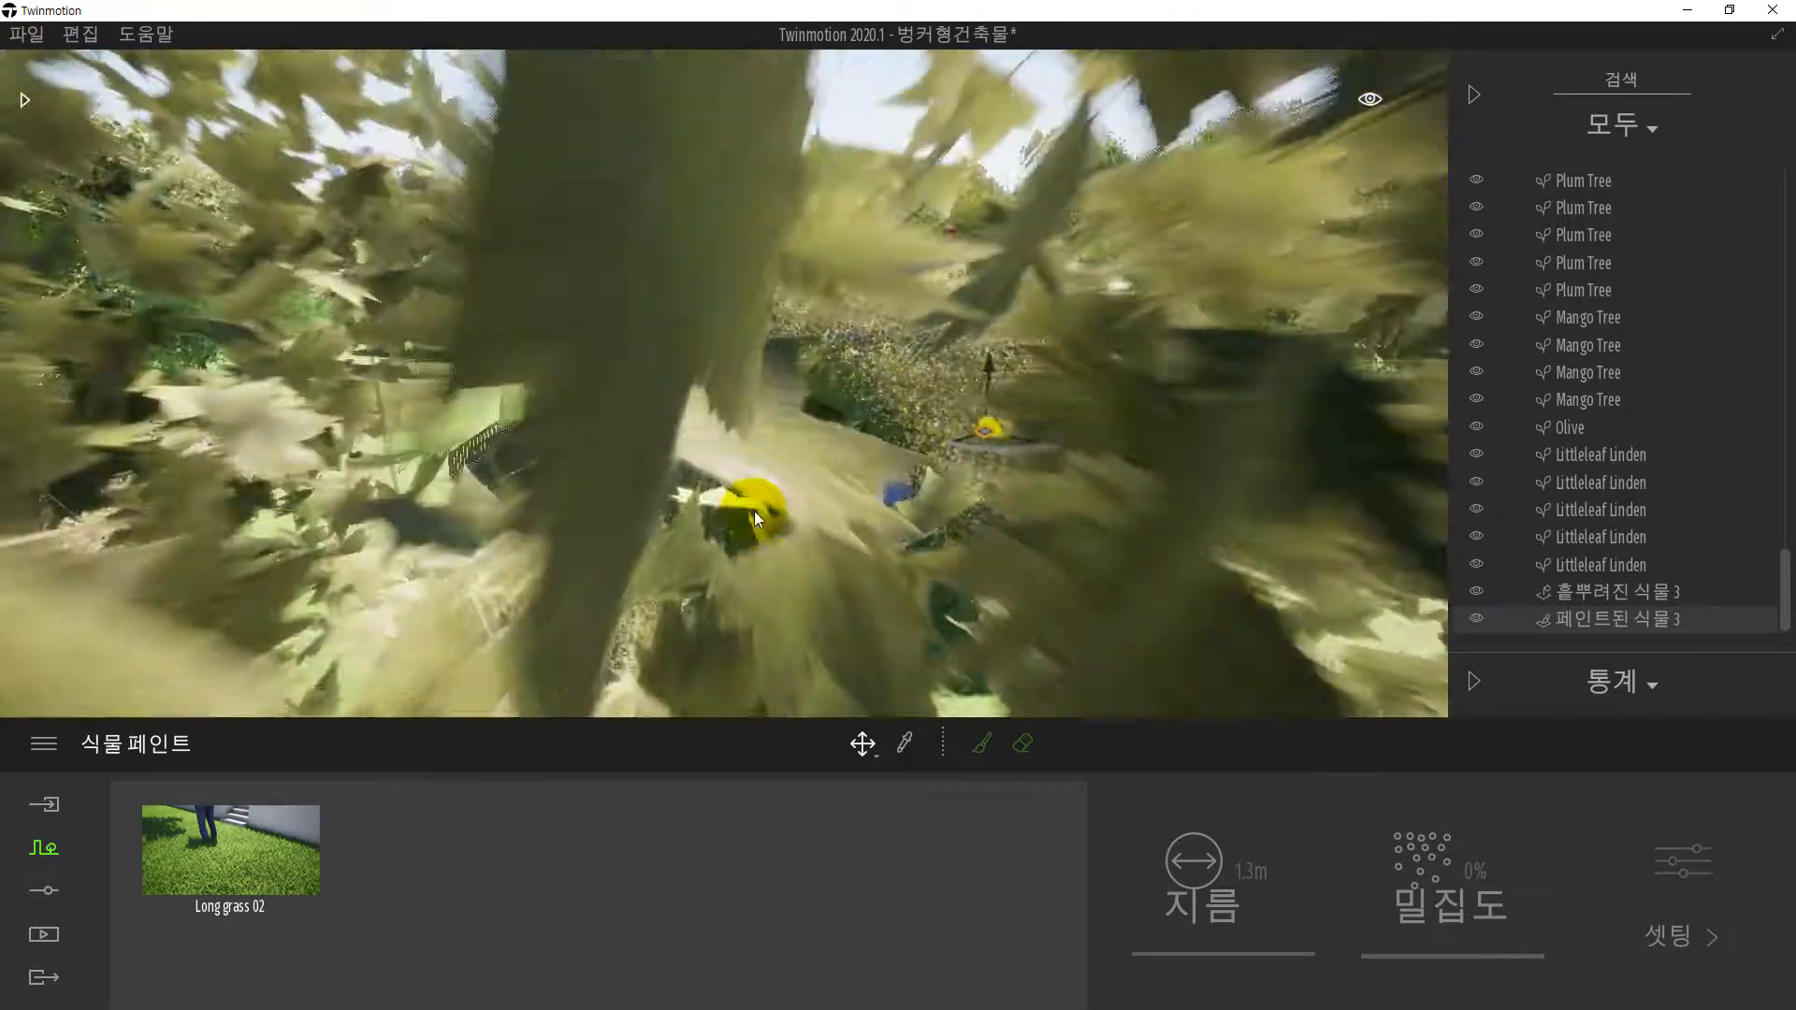
scroll(754, 513, "down", 5)
scroll(821, 548, "up", 4)
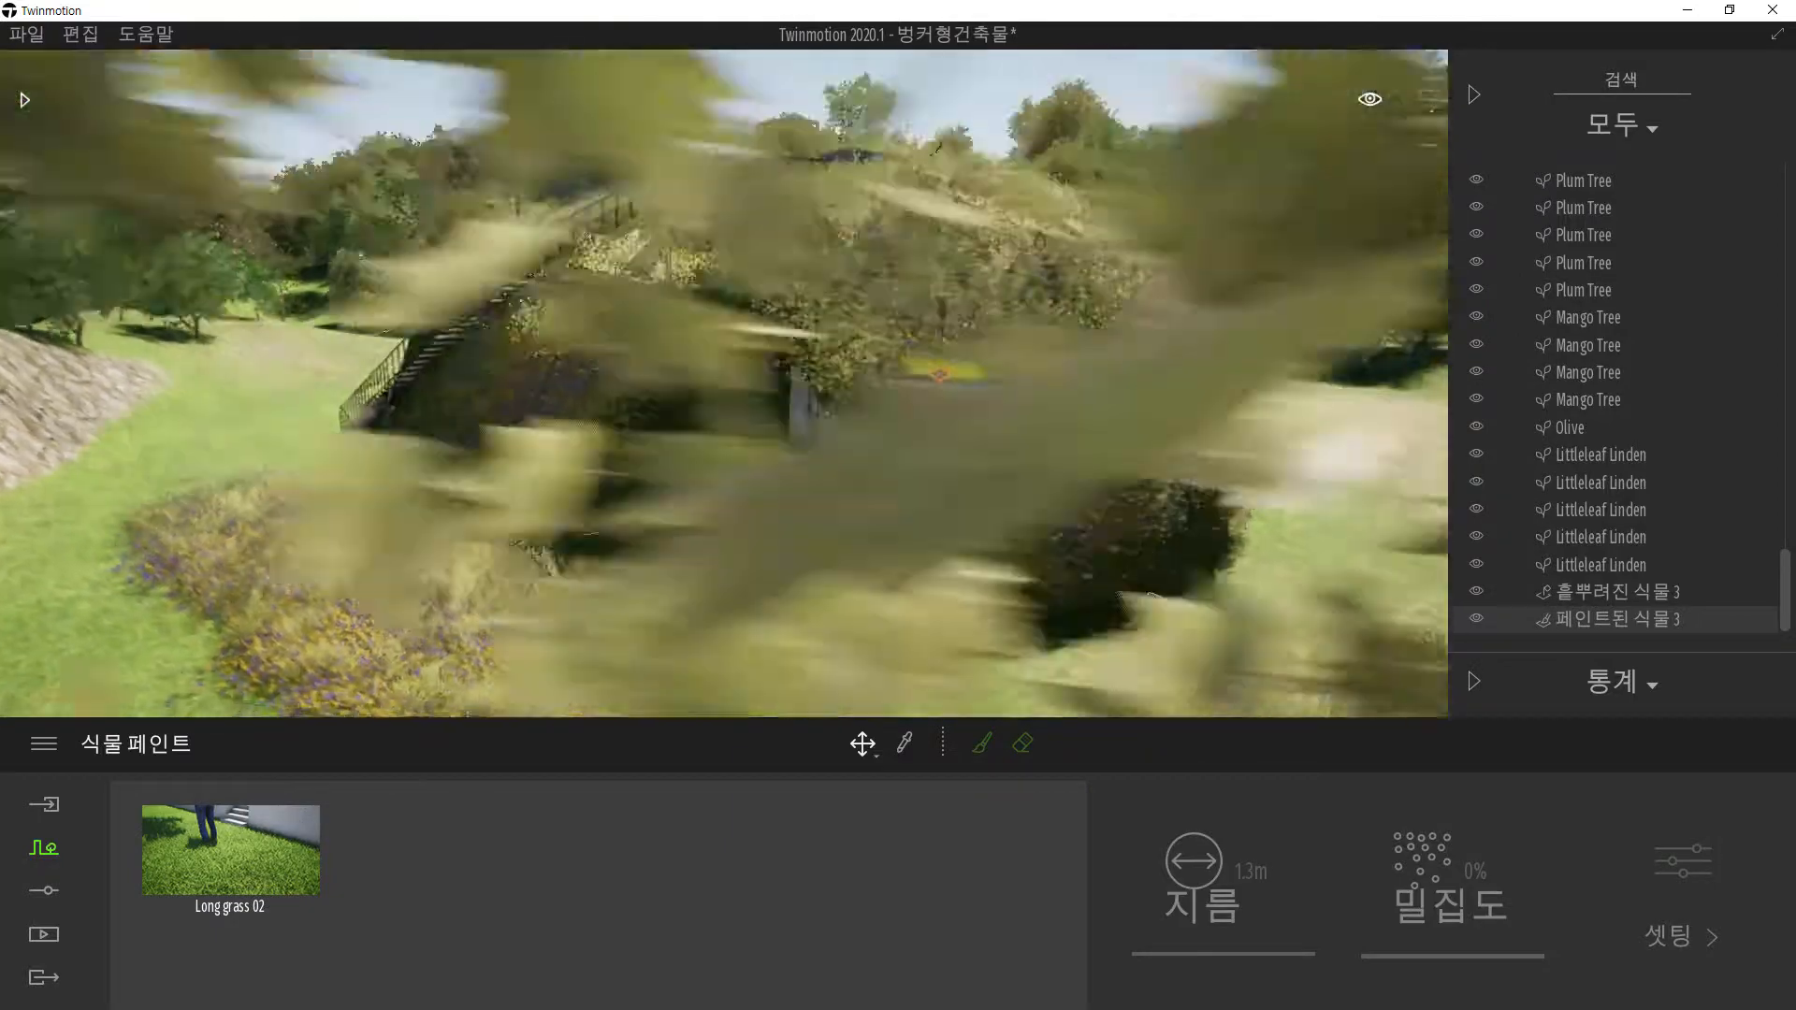
scroll(877, 544, "down", 5)
scroll(903, 543, "up", 3)
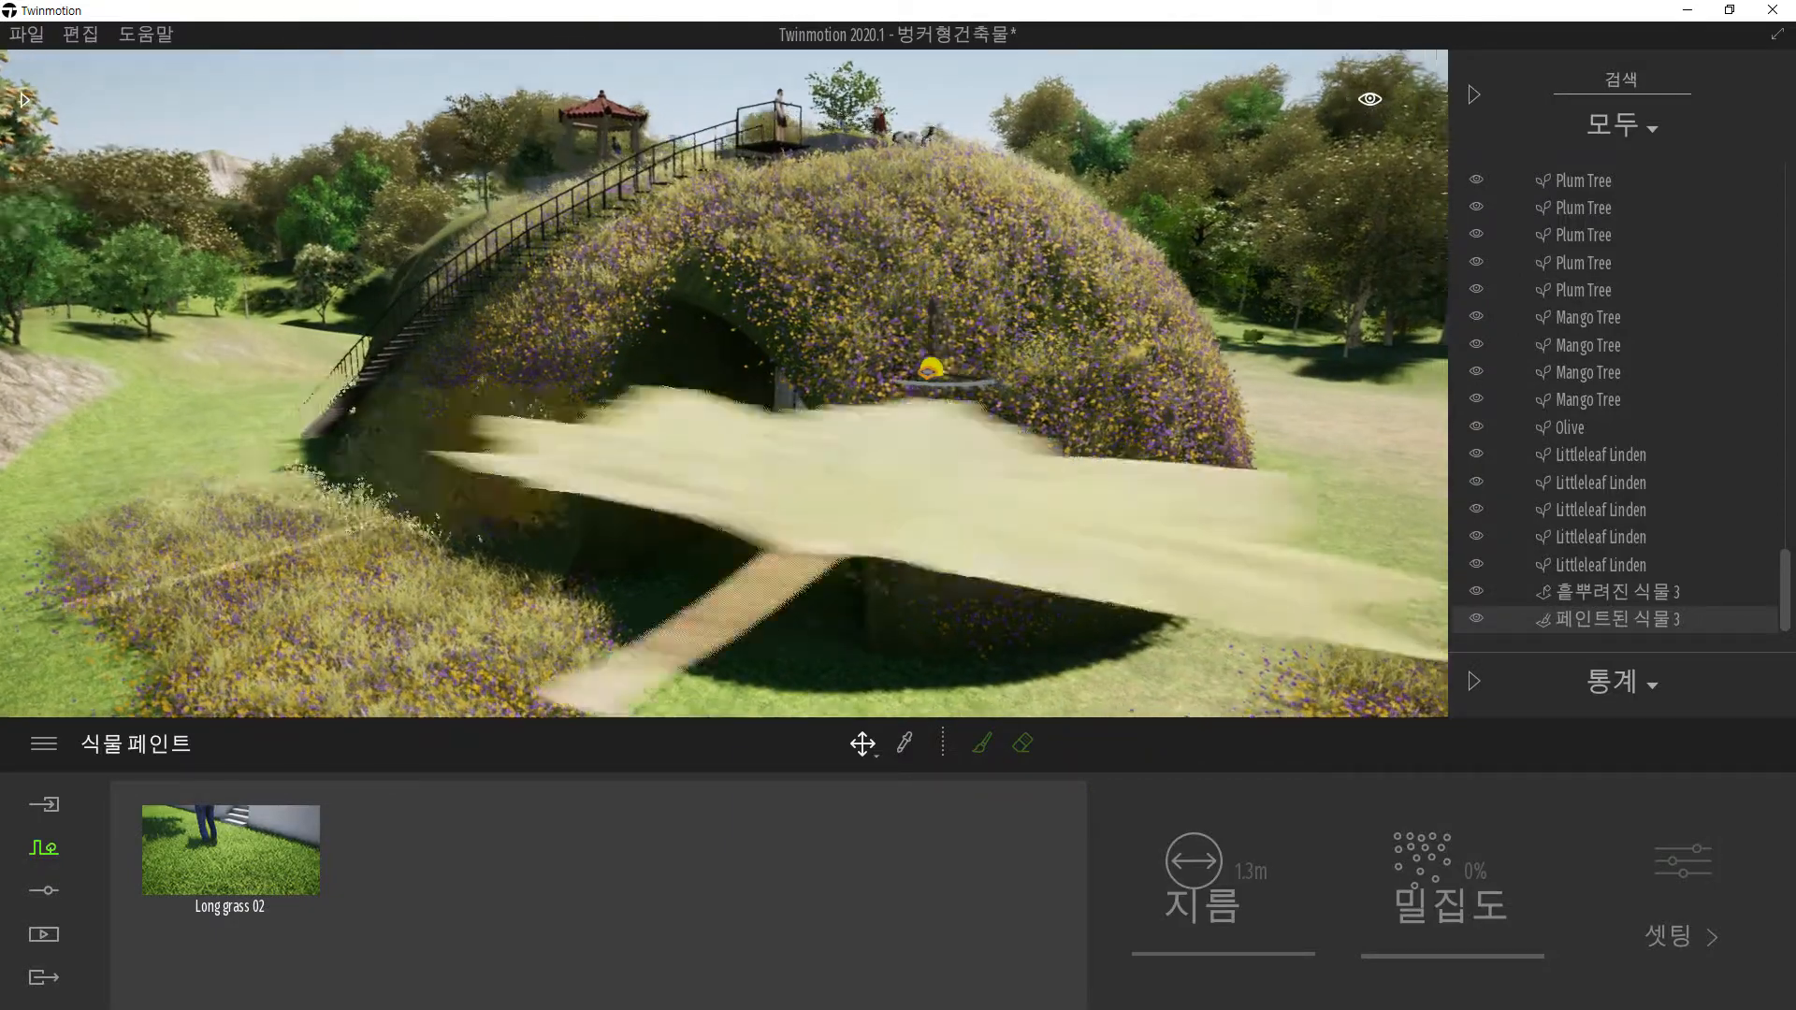
scroll(903, 542, "down", 3)
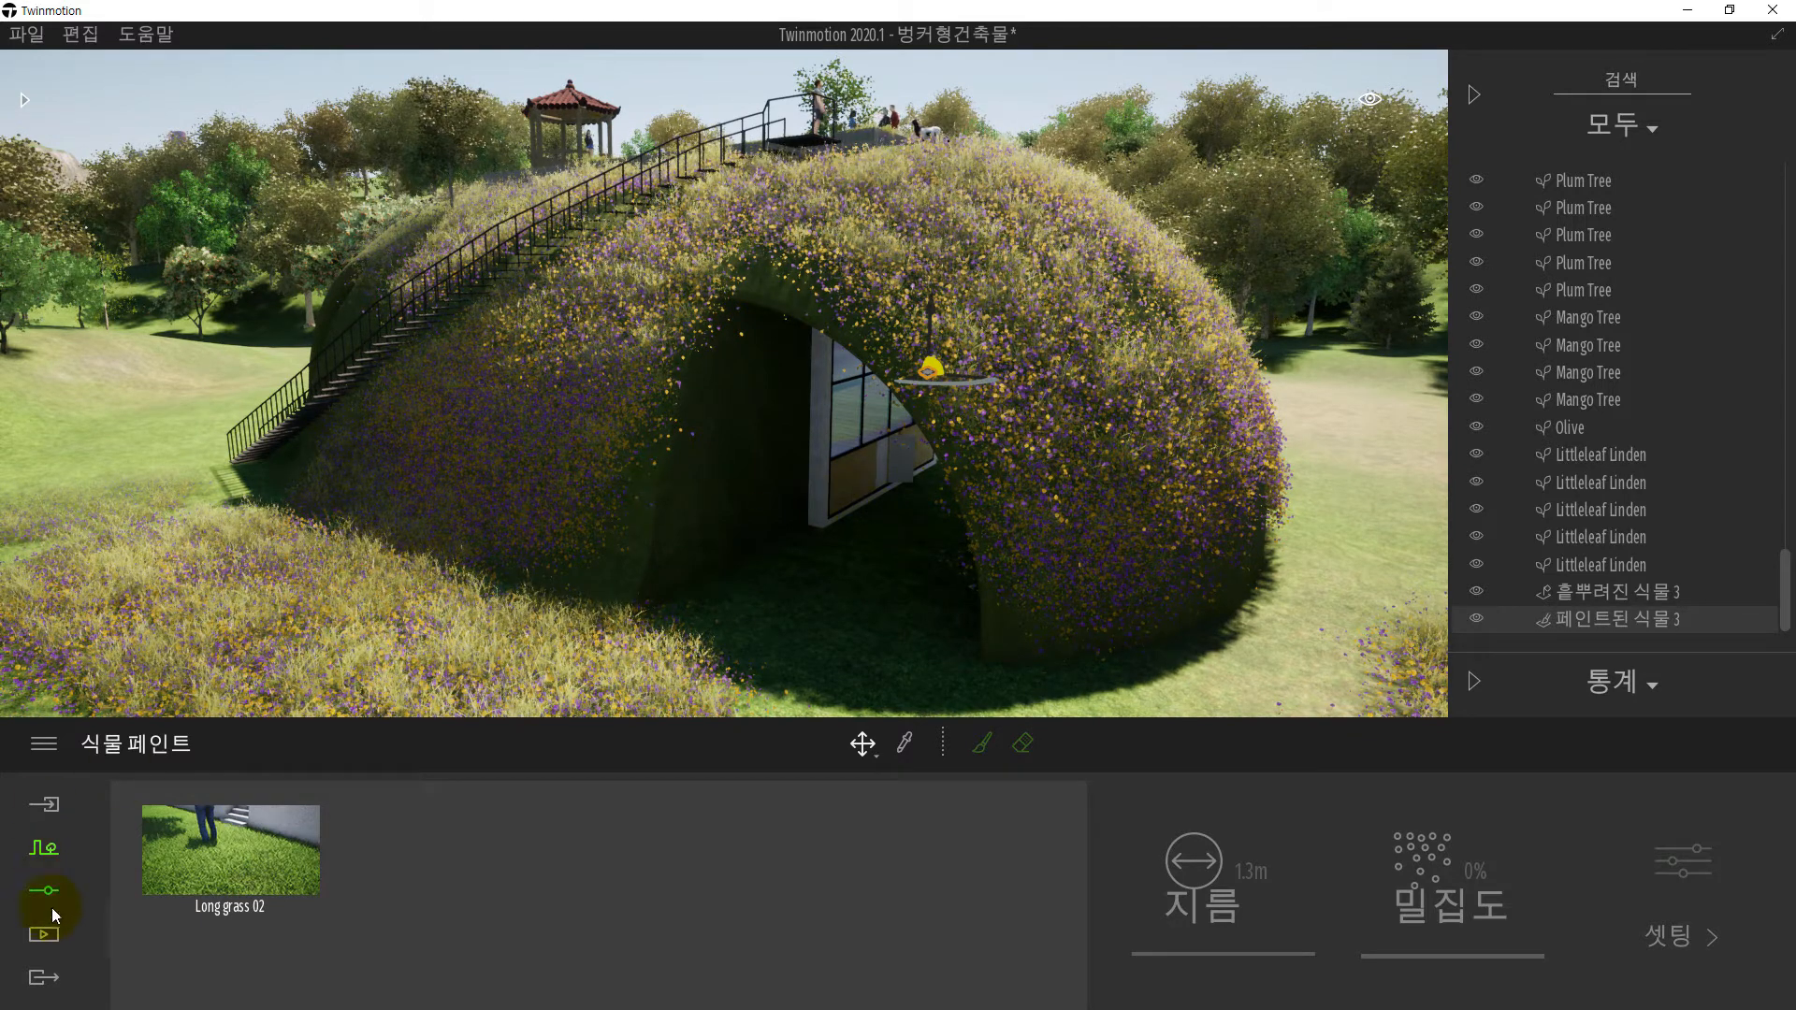
left_click(43, 935)
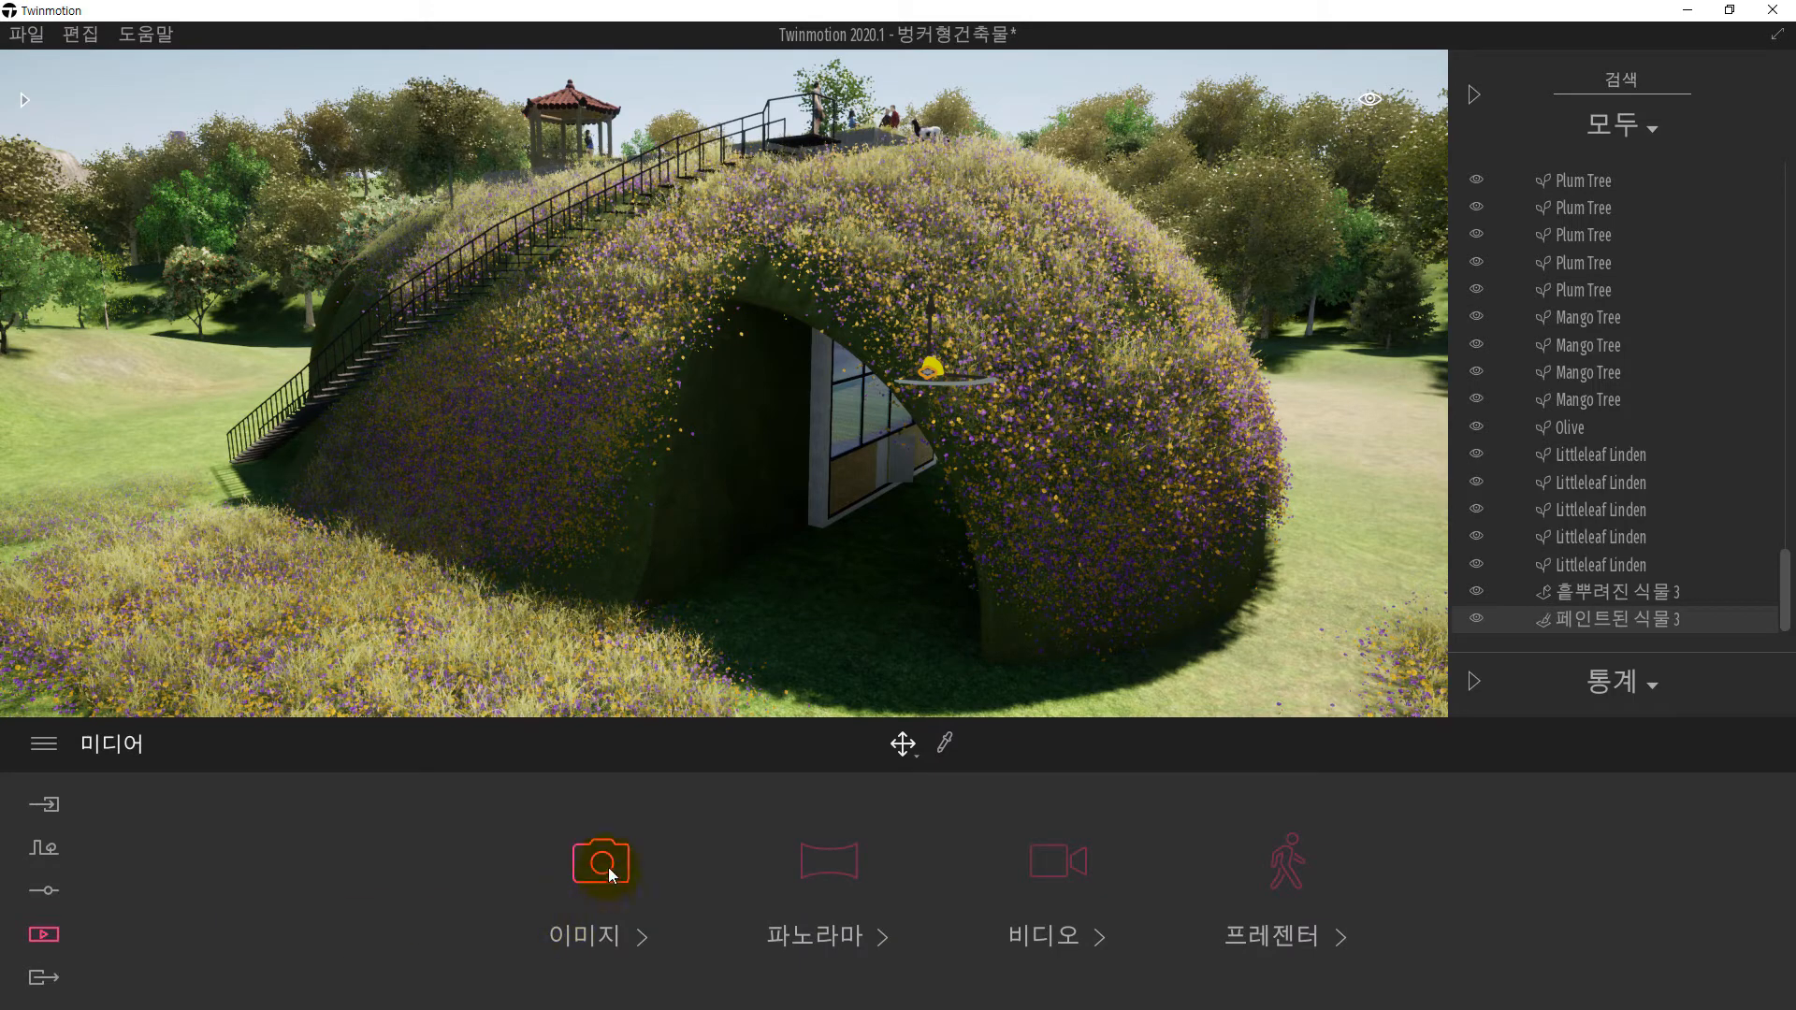
left_click(211, 870)
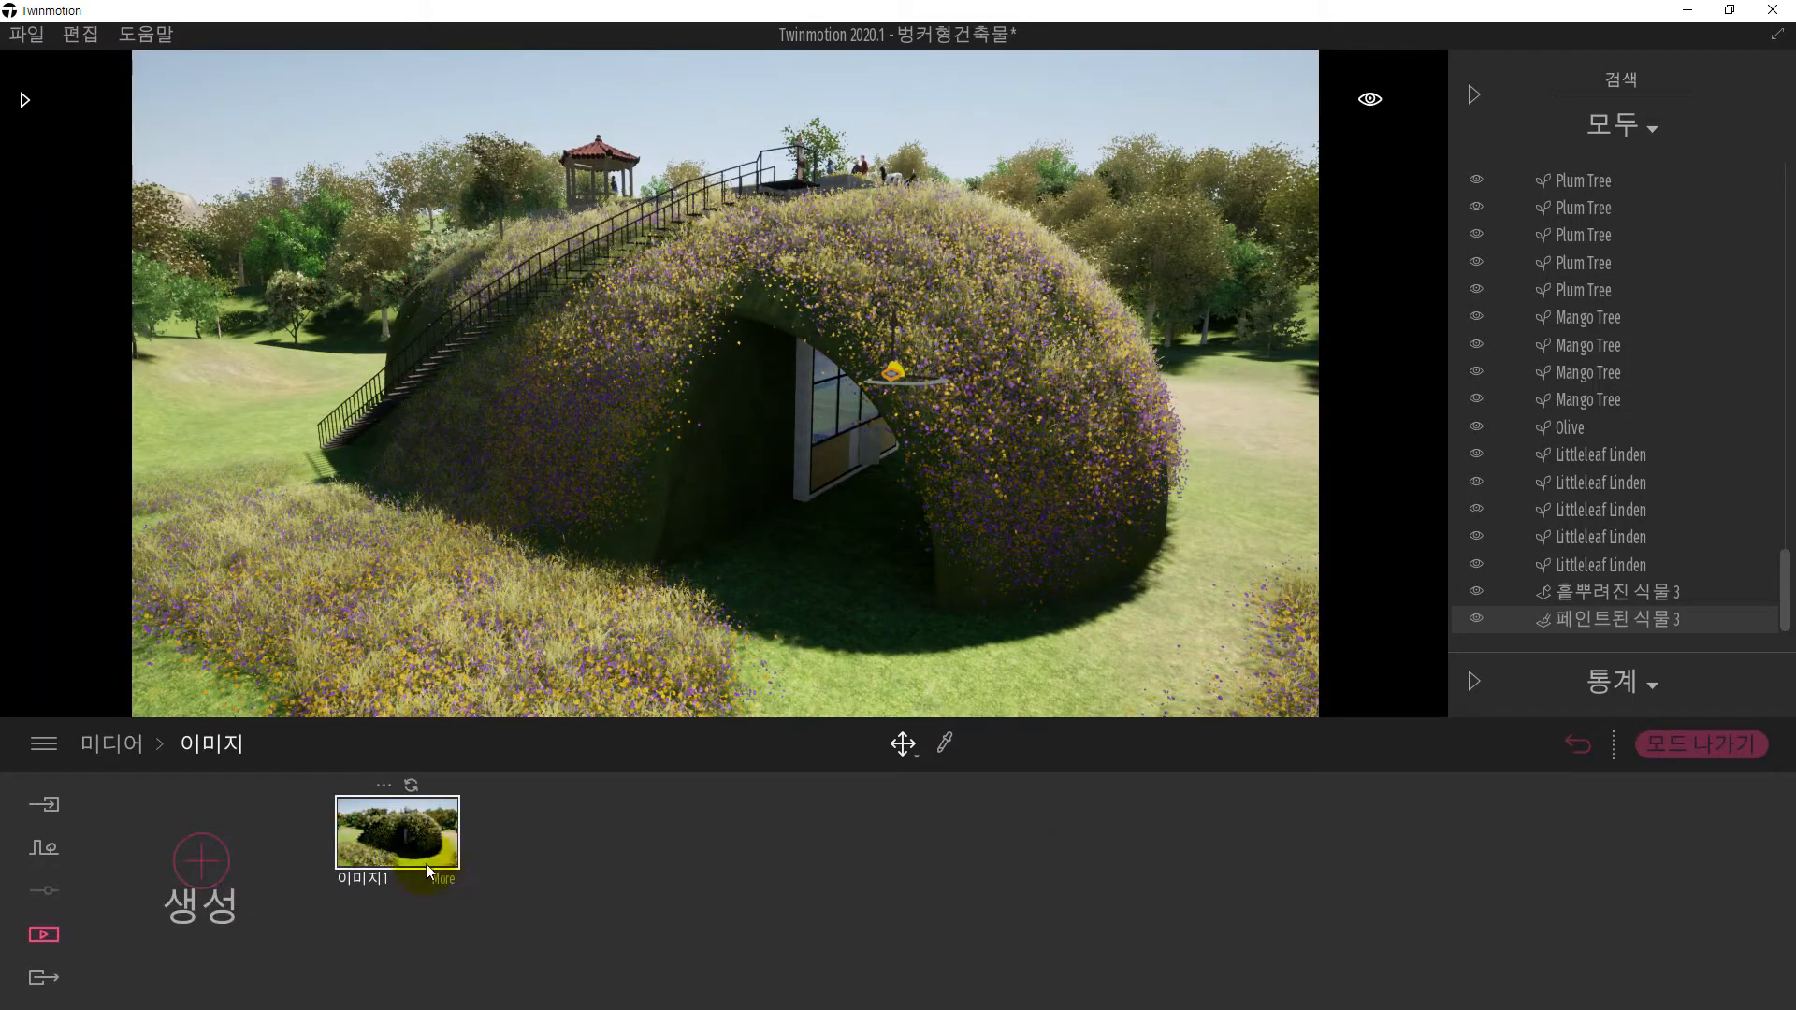
- Set the output size of the first image to UHD and return to the image list
left_click(446, 879)
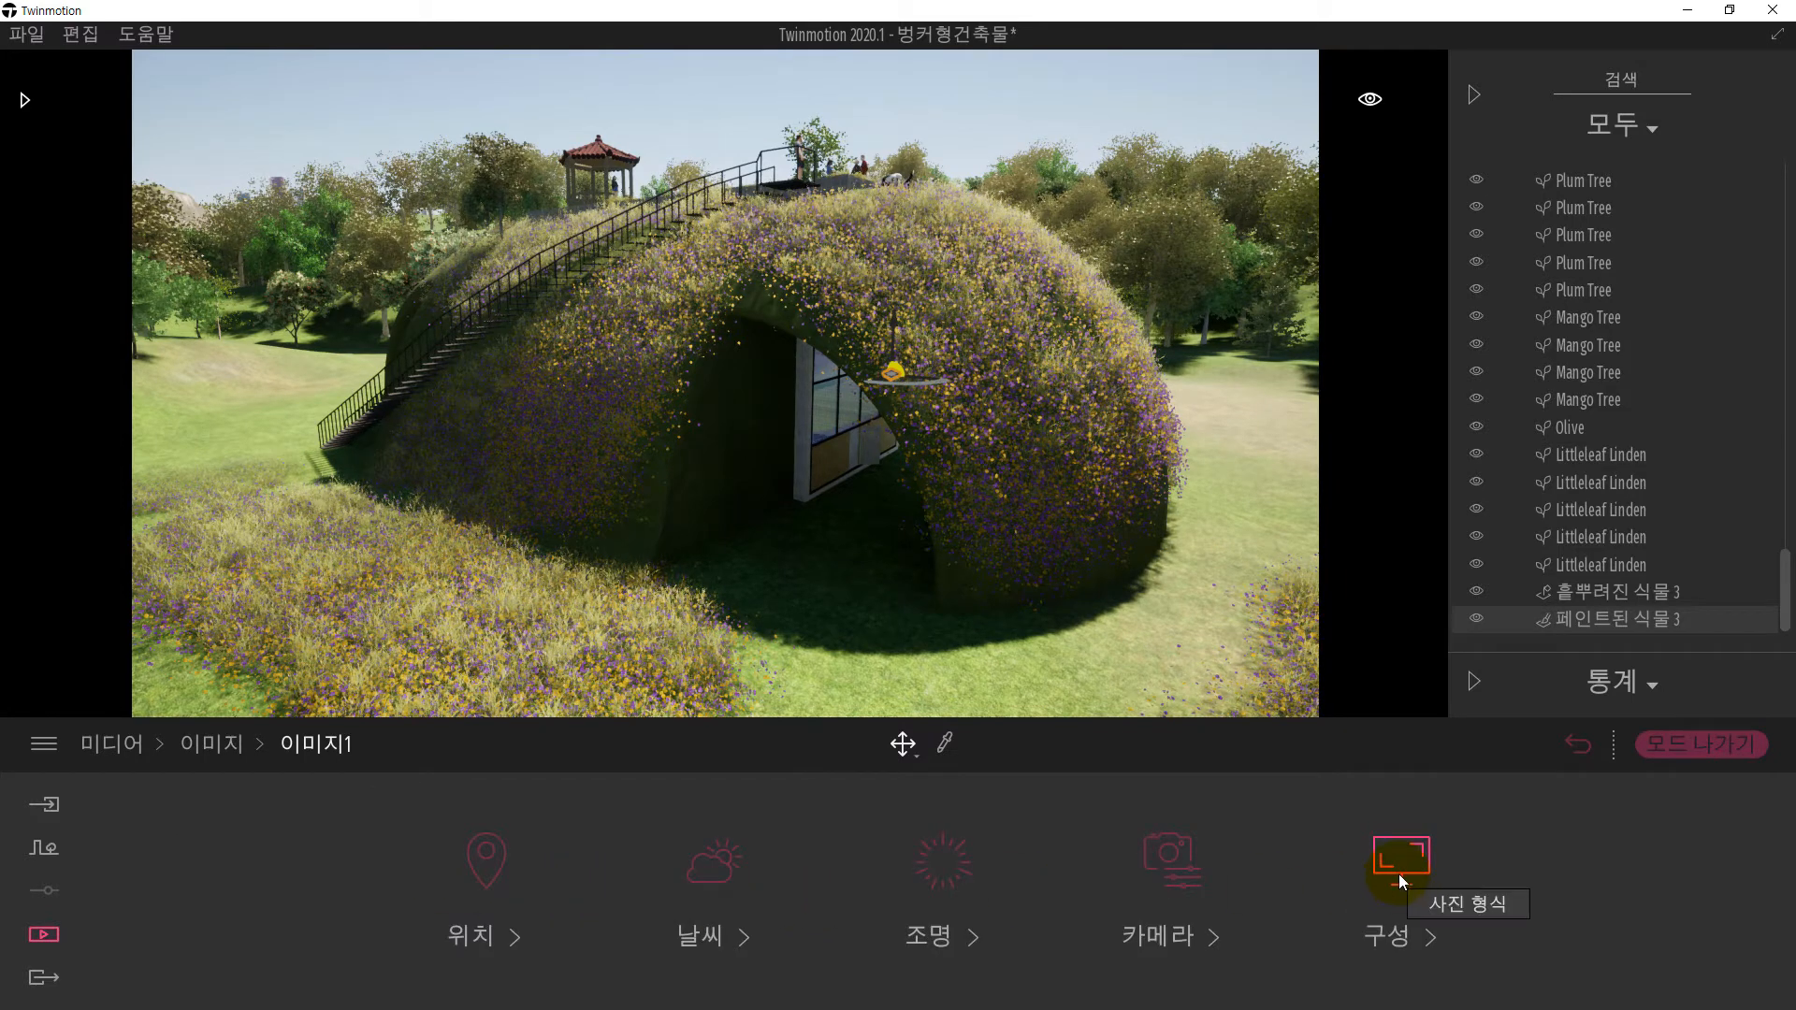
left_click(1170, 859)
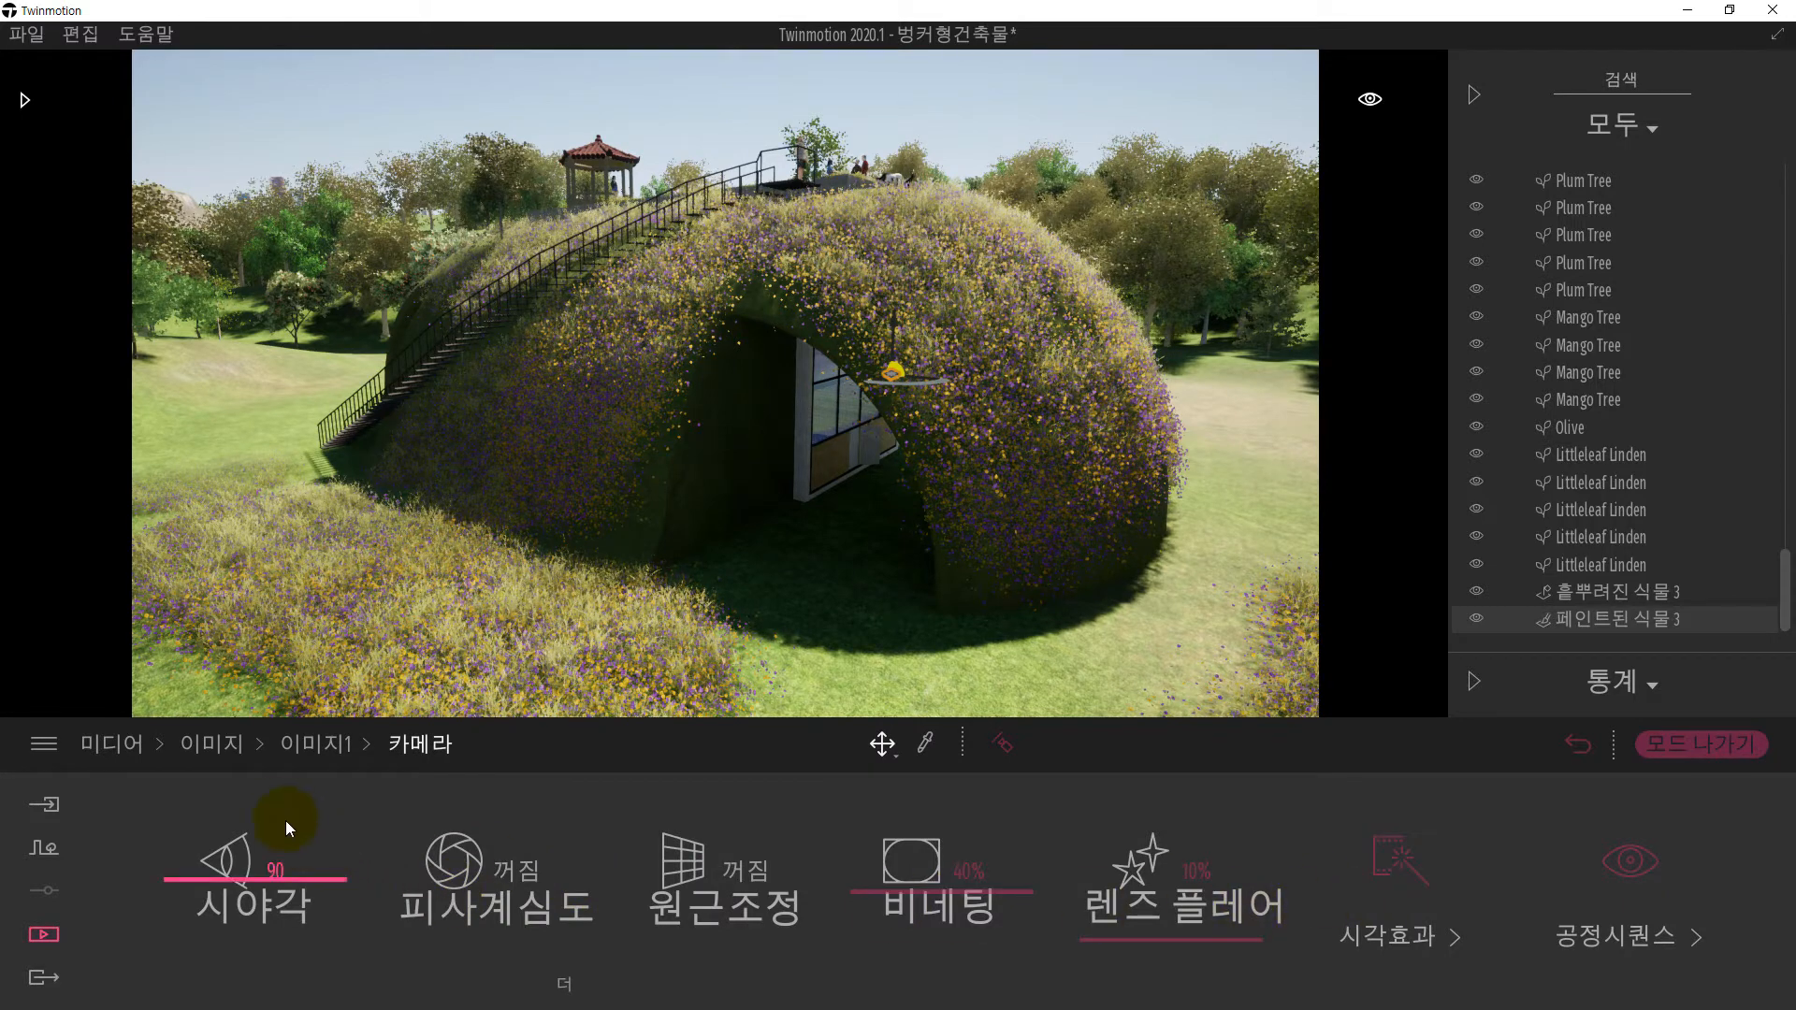
left_click(312, 749)
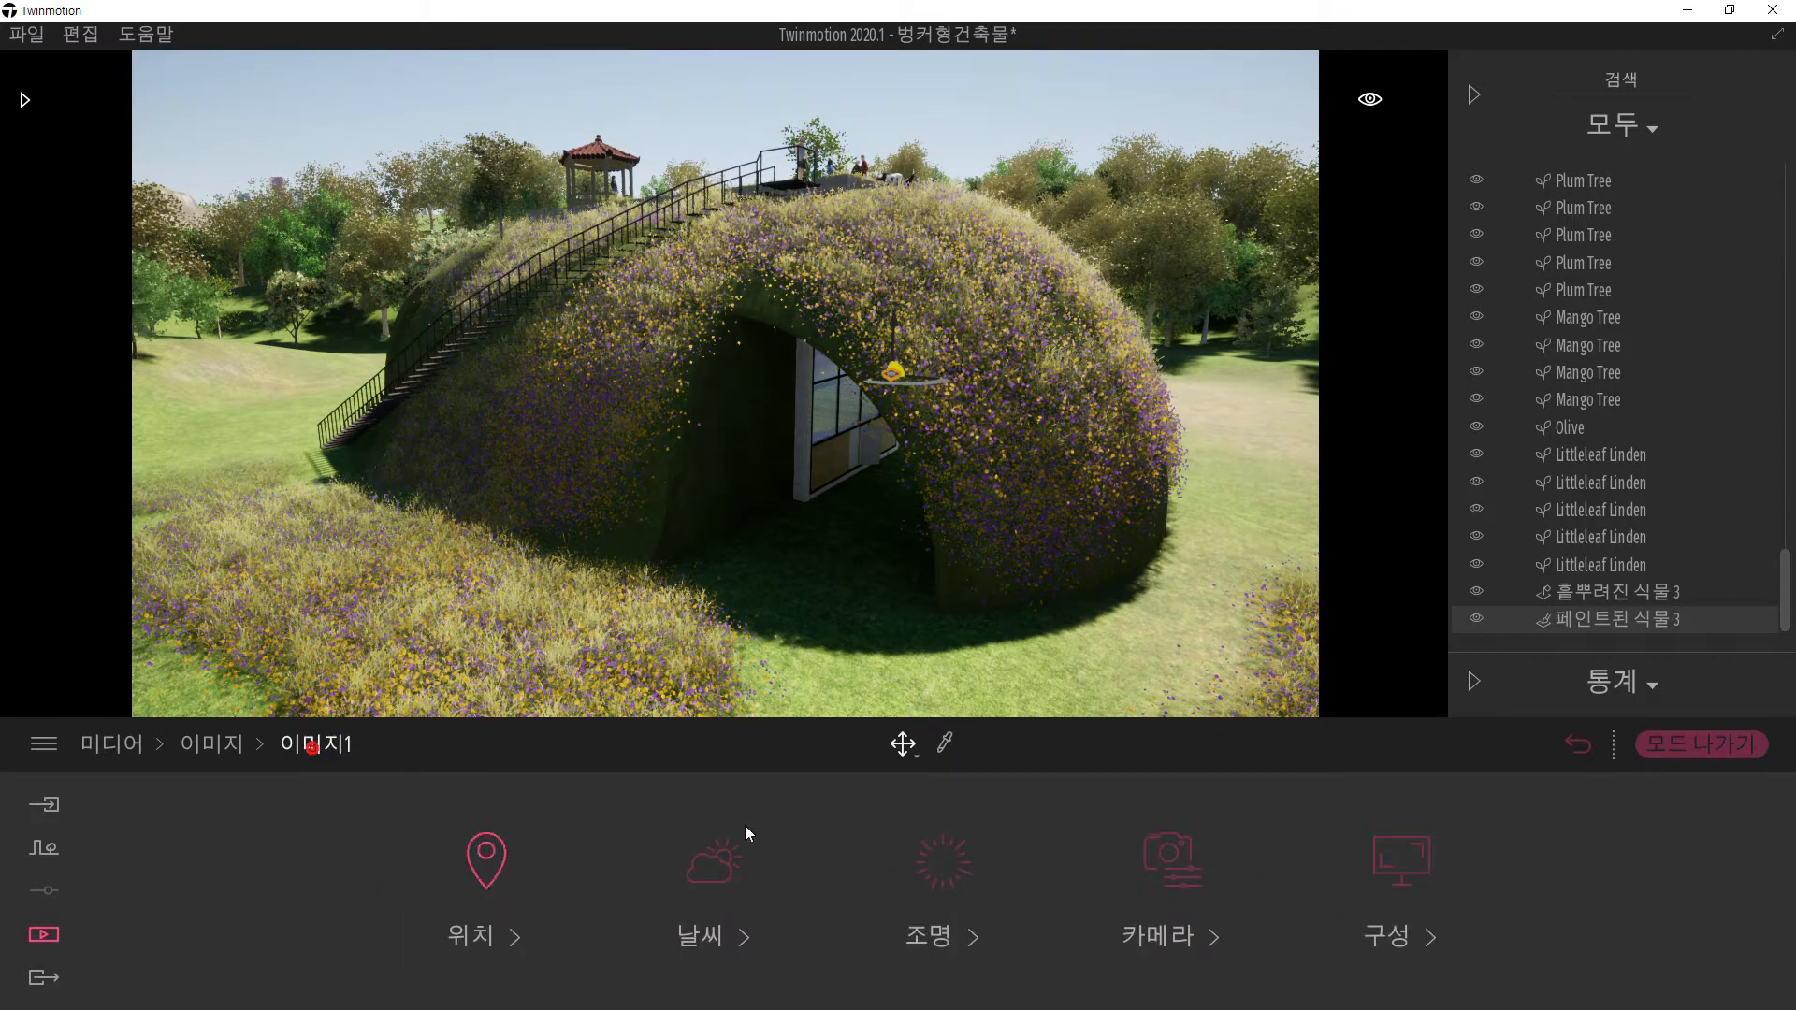
left_click(1400, 863)
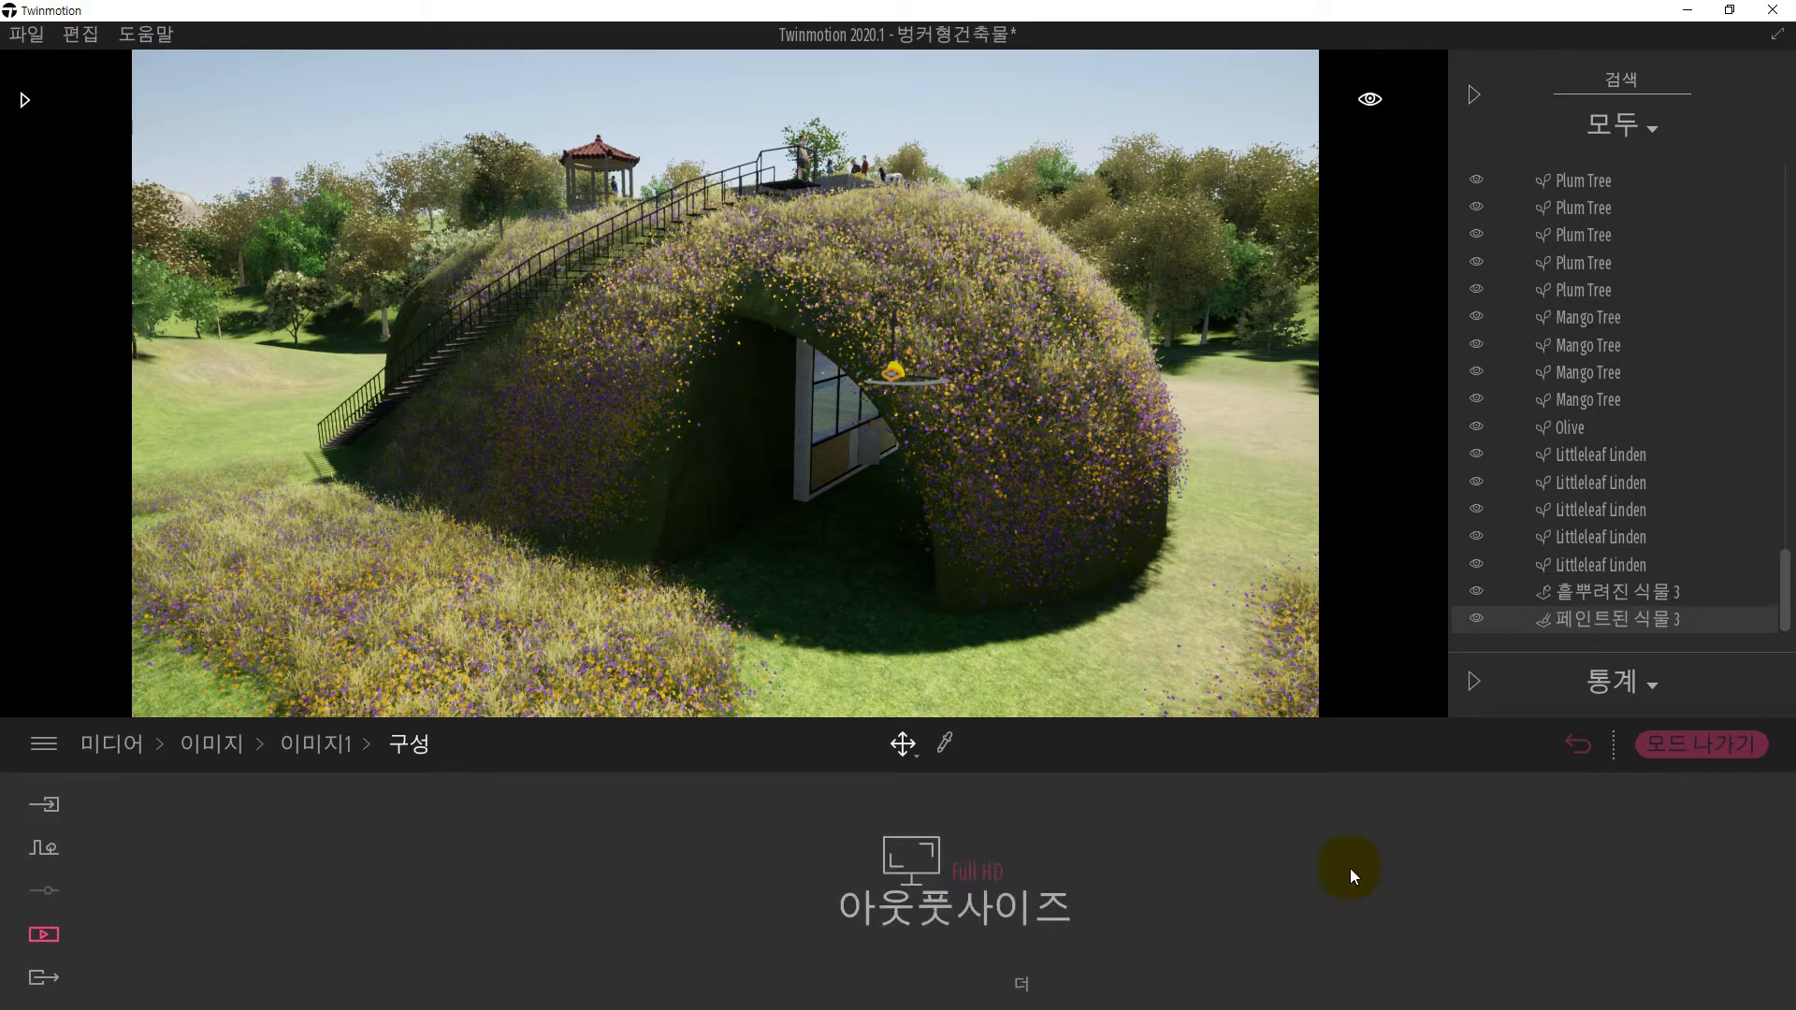
left_click(964, 871)
left_click(934, 772)
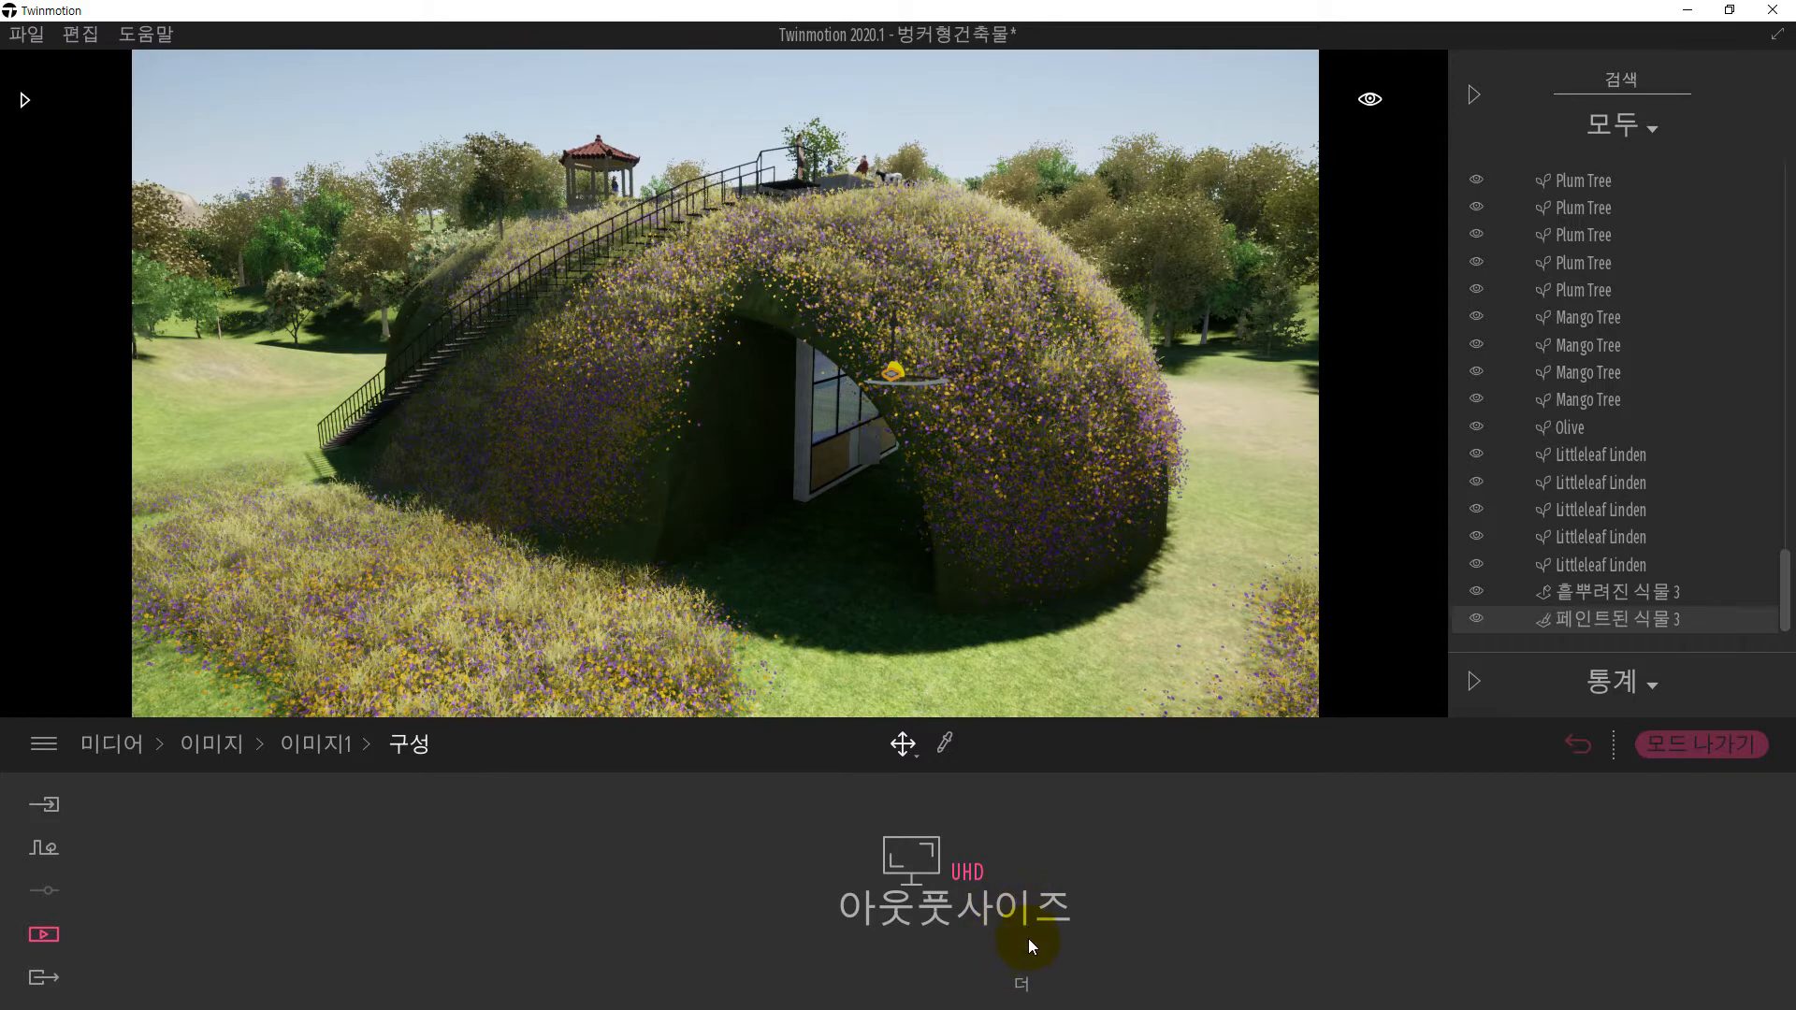
left_click(194, 745)
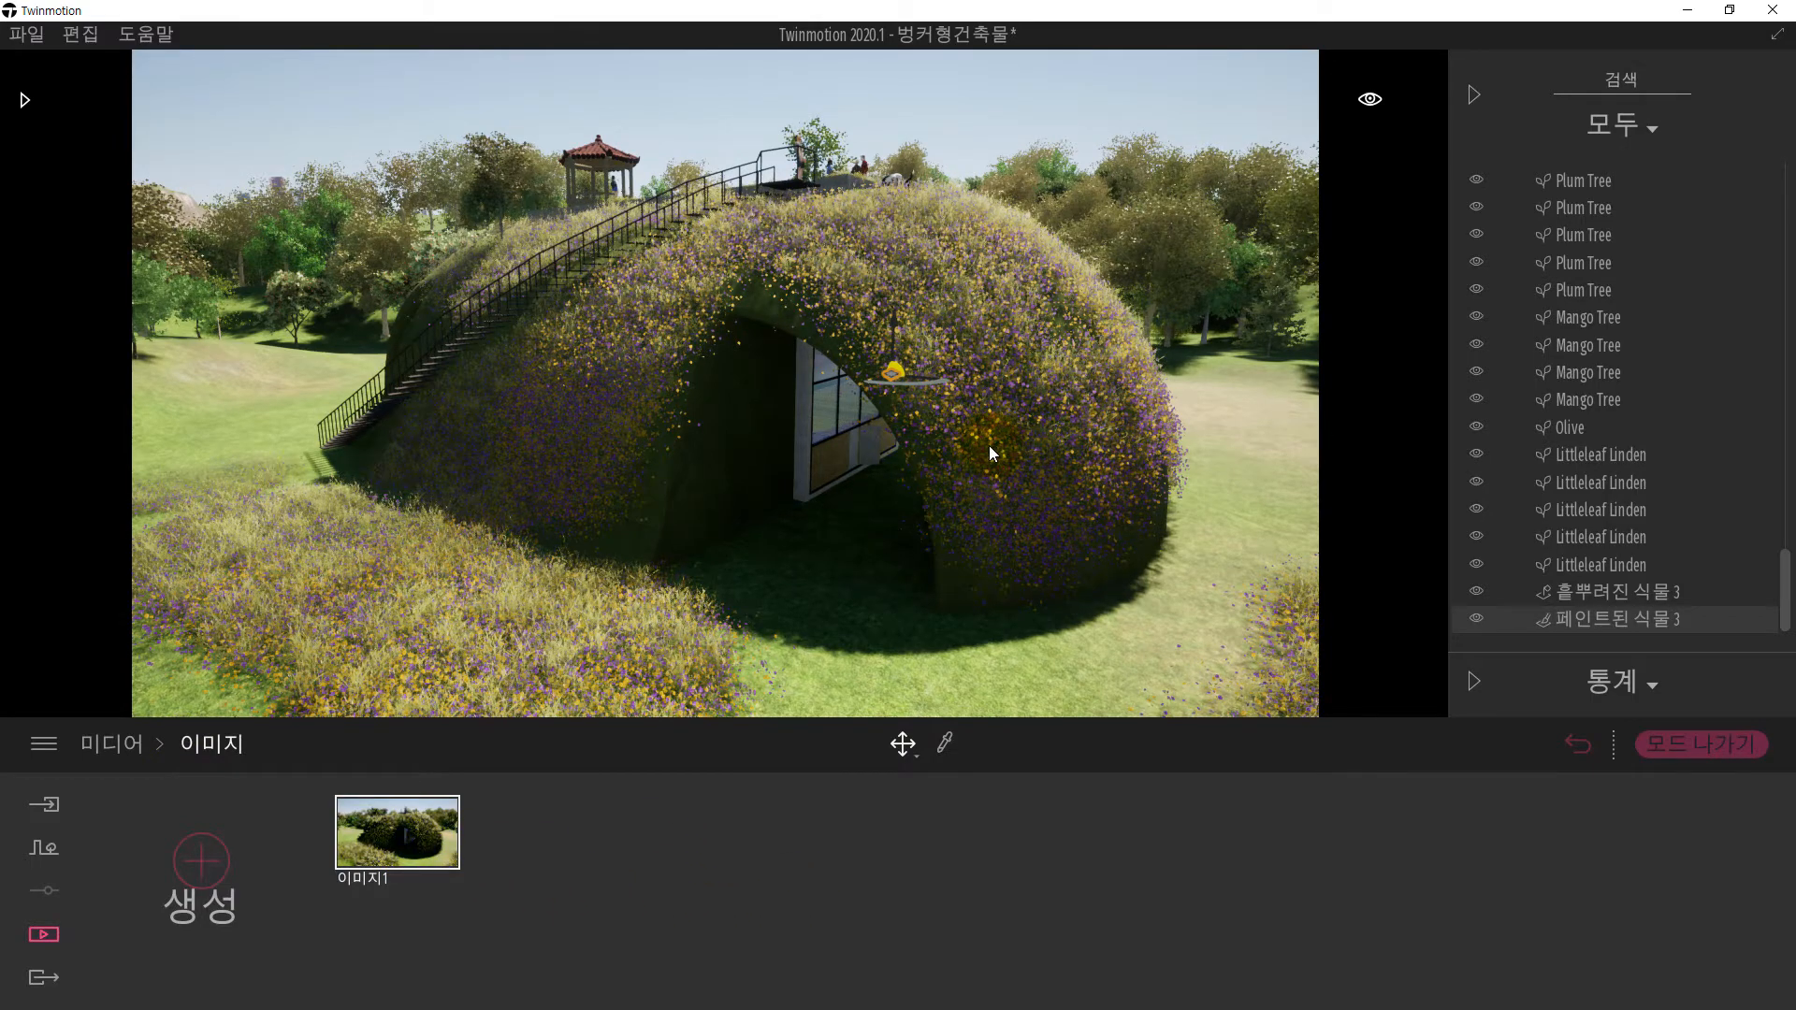
- Create a second still image looking down on the rooftop pool, gazebo and wildflower-covered slope
right_click_drag(989, 445, 206, 462)
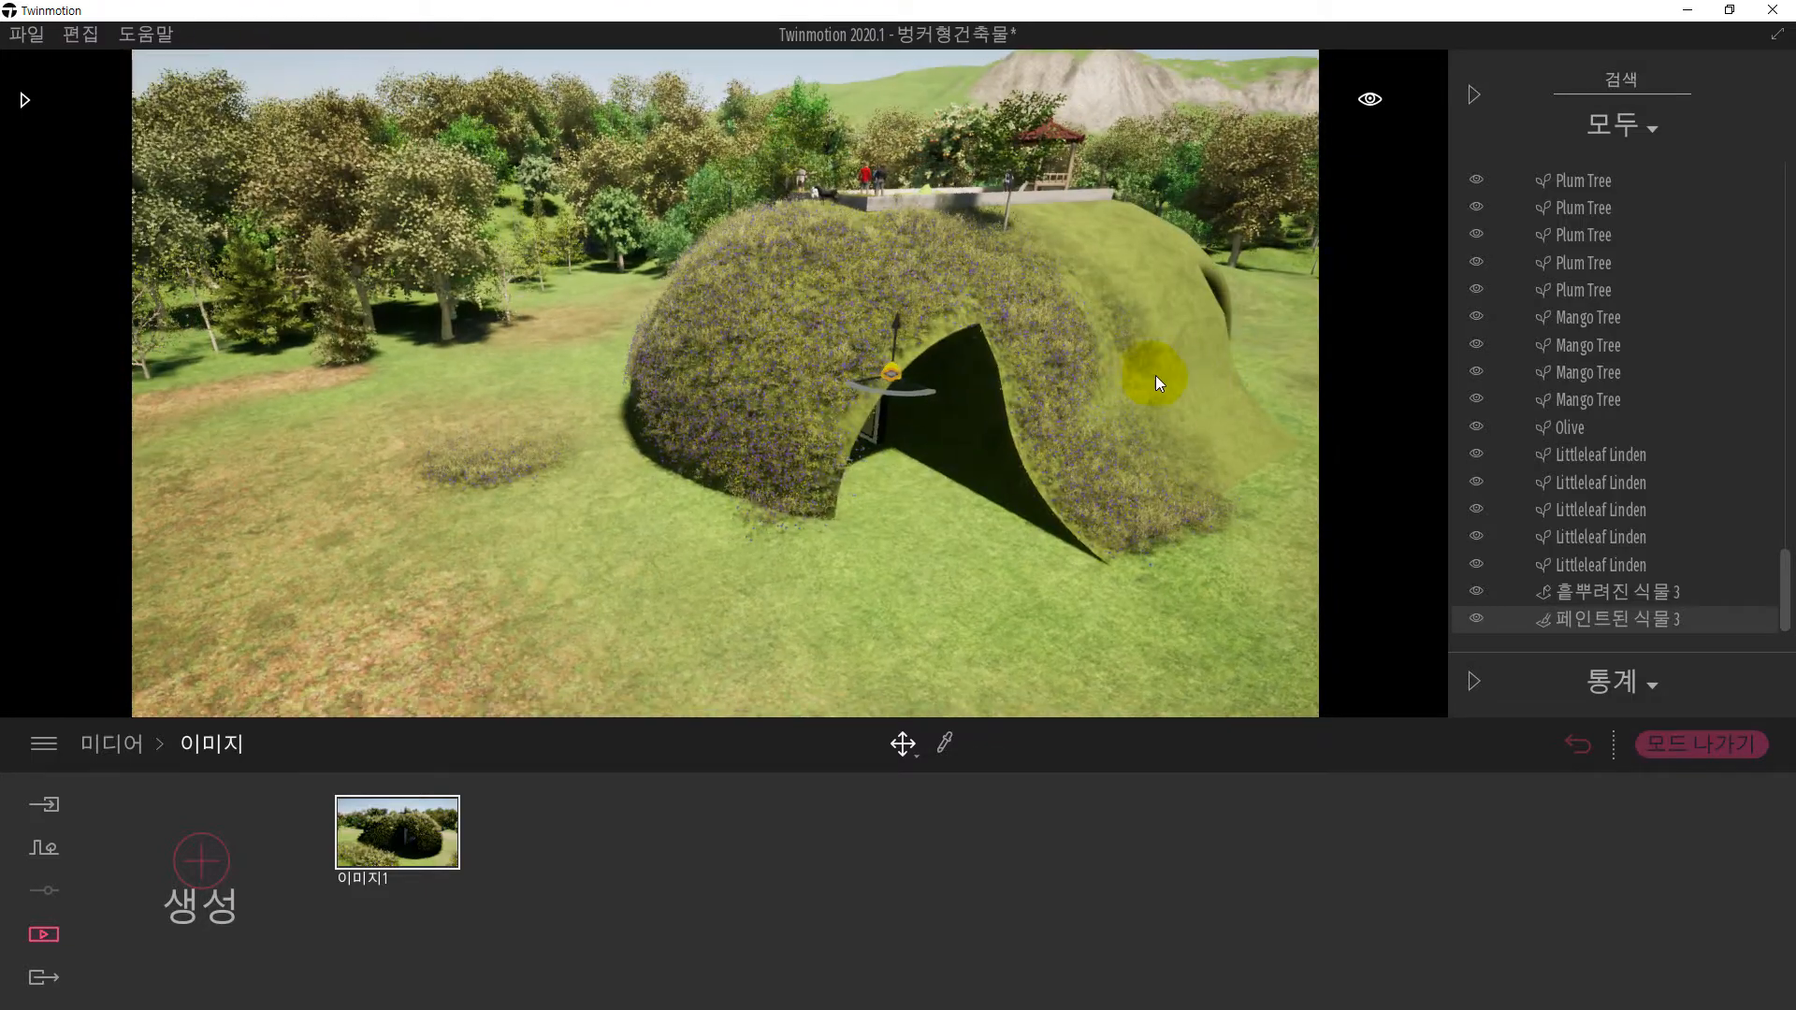
right_click_drag(1155, 375, 1220, 351)
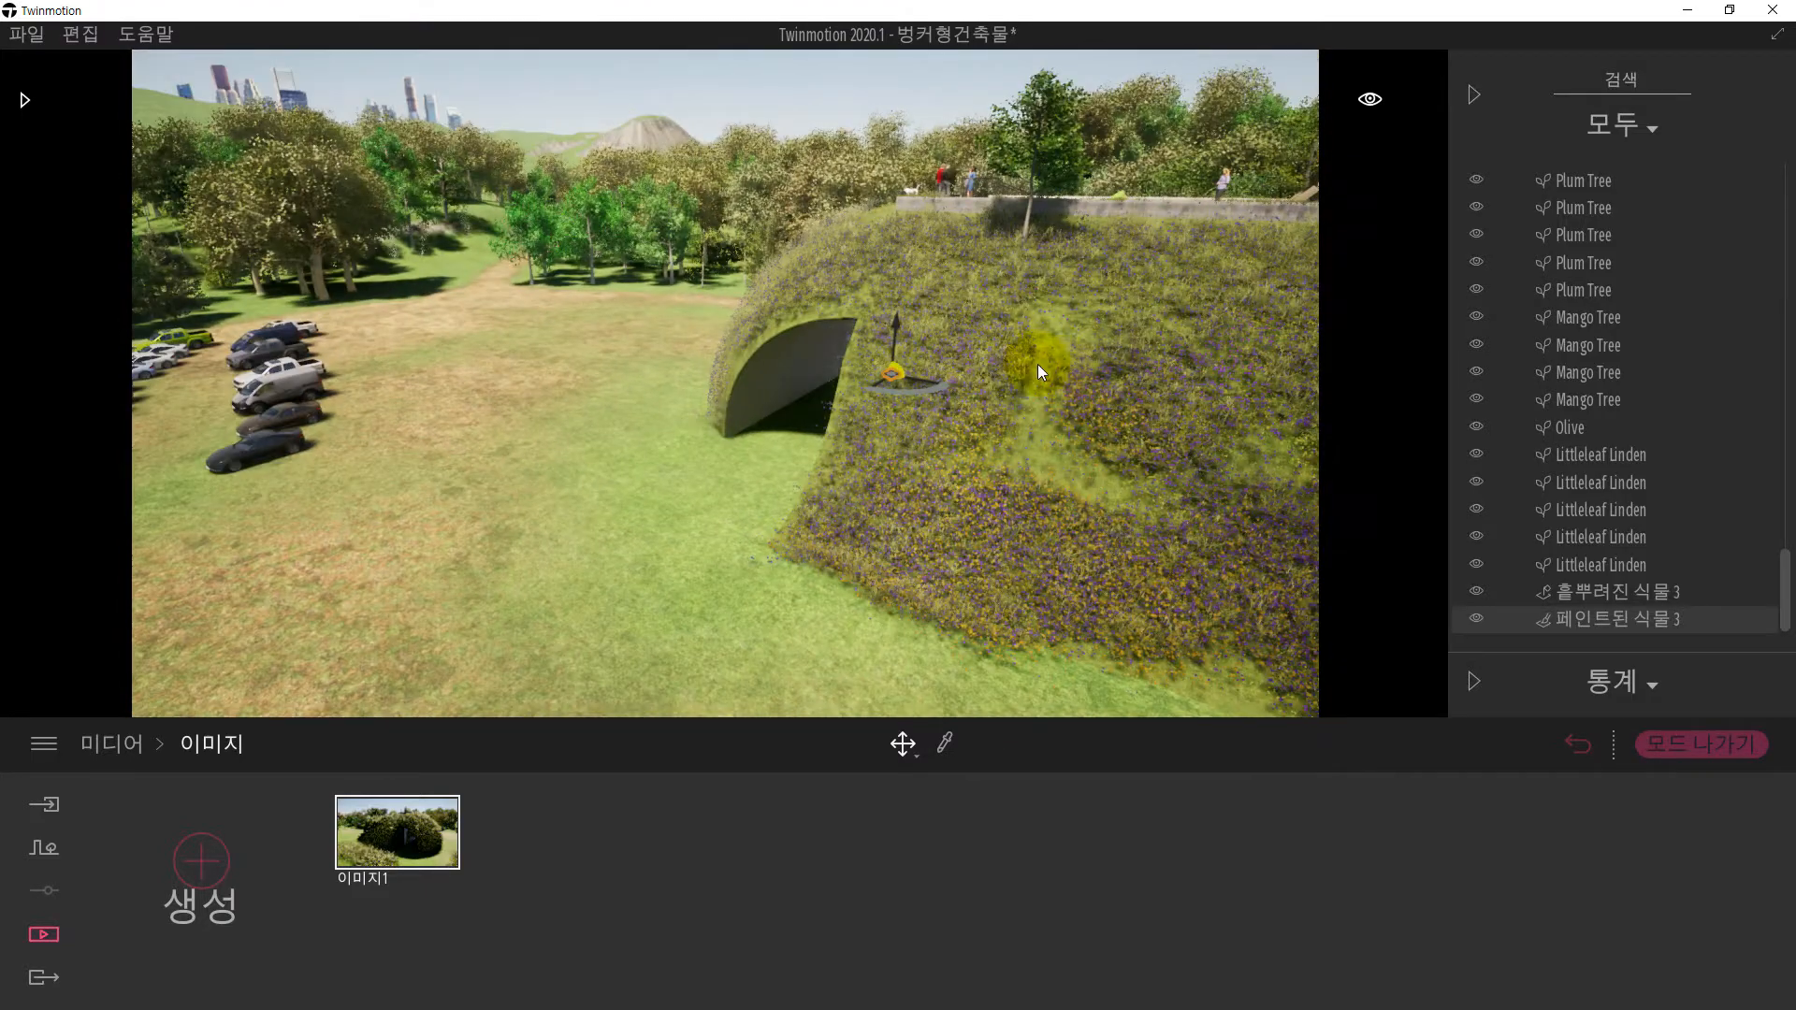
right_click_drag(1036, 363, 1029, 416)
middle_click_drag(1029, 374, 1048, 449, "shift")
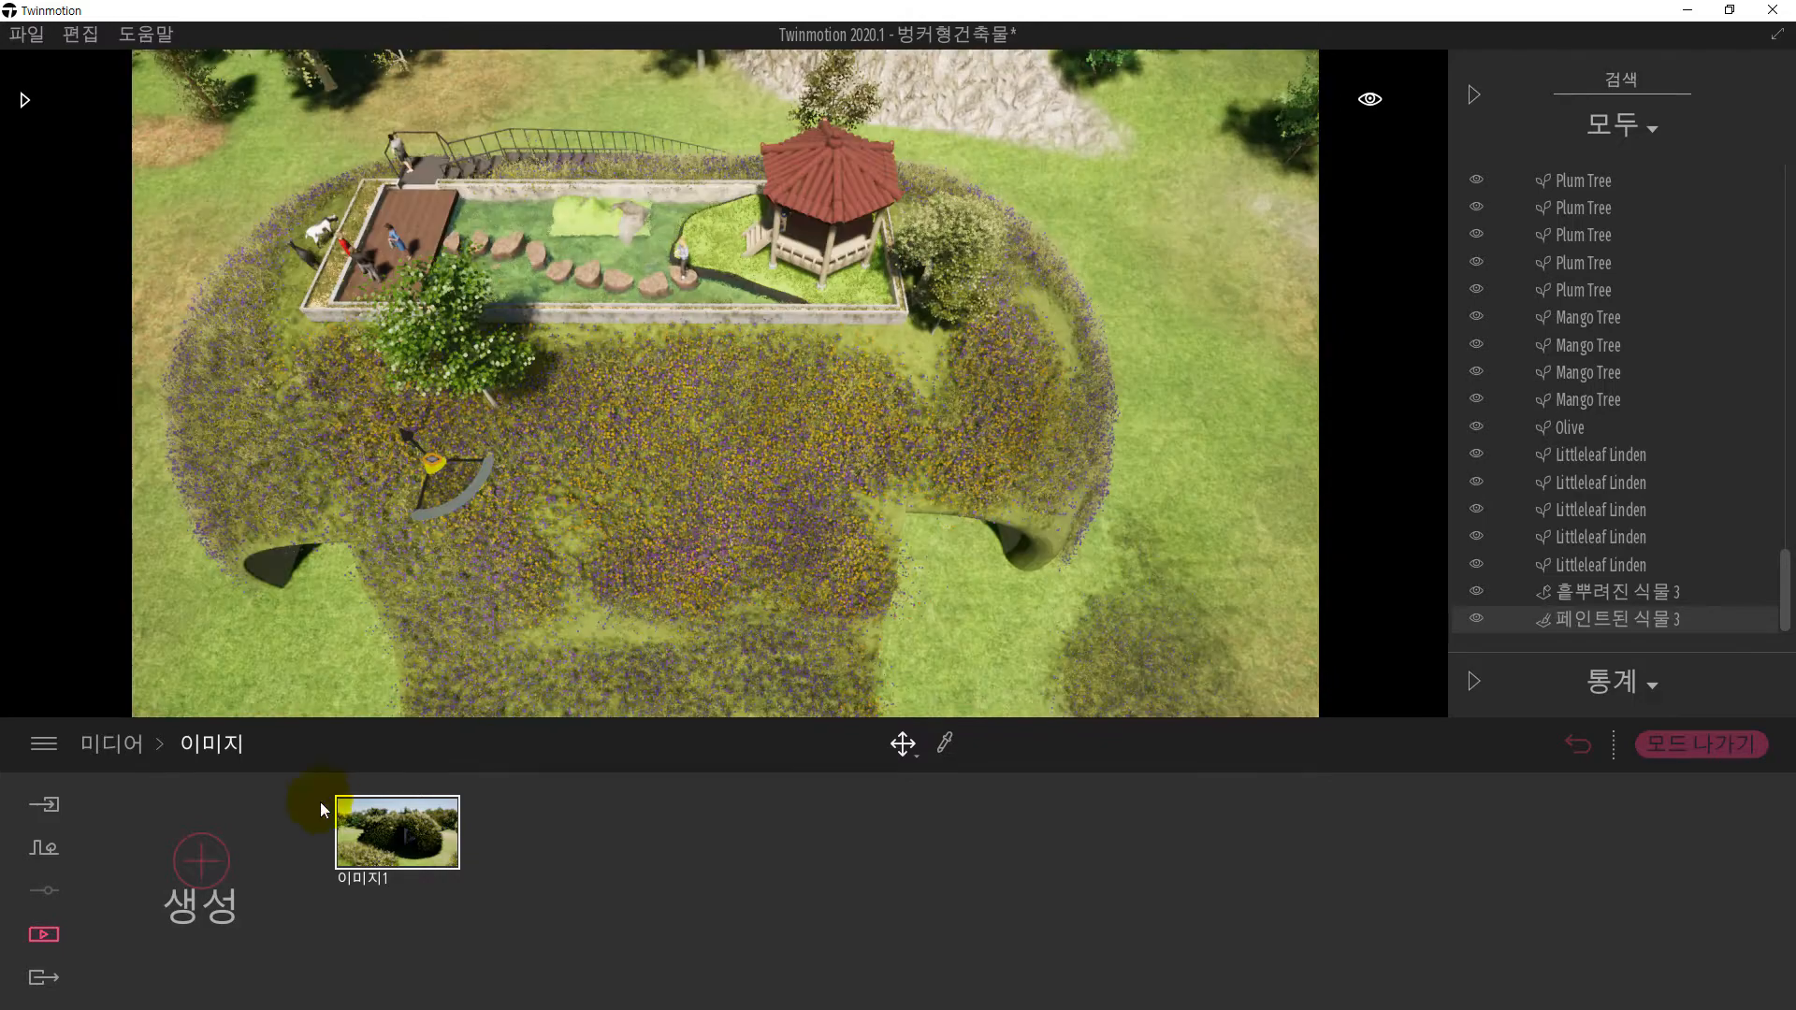
left_click(206, 859)
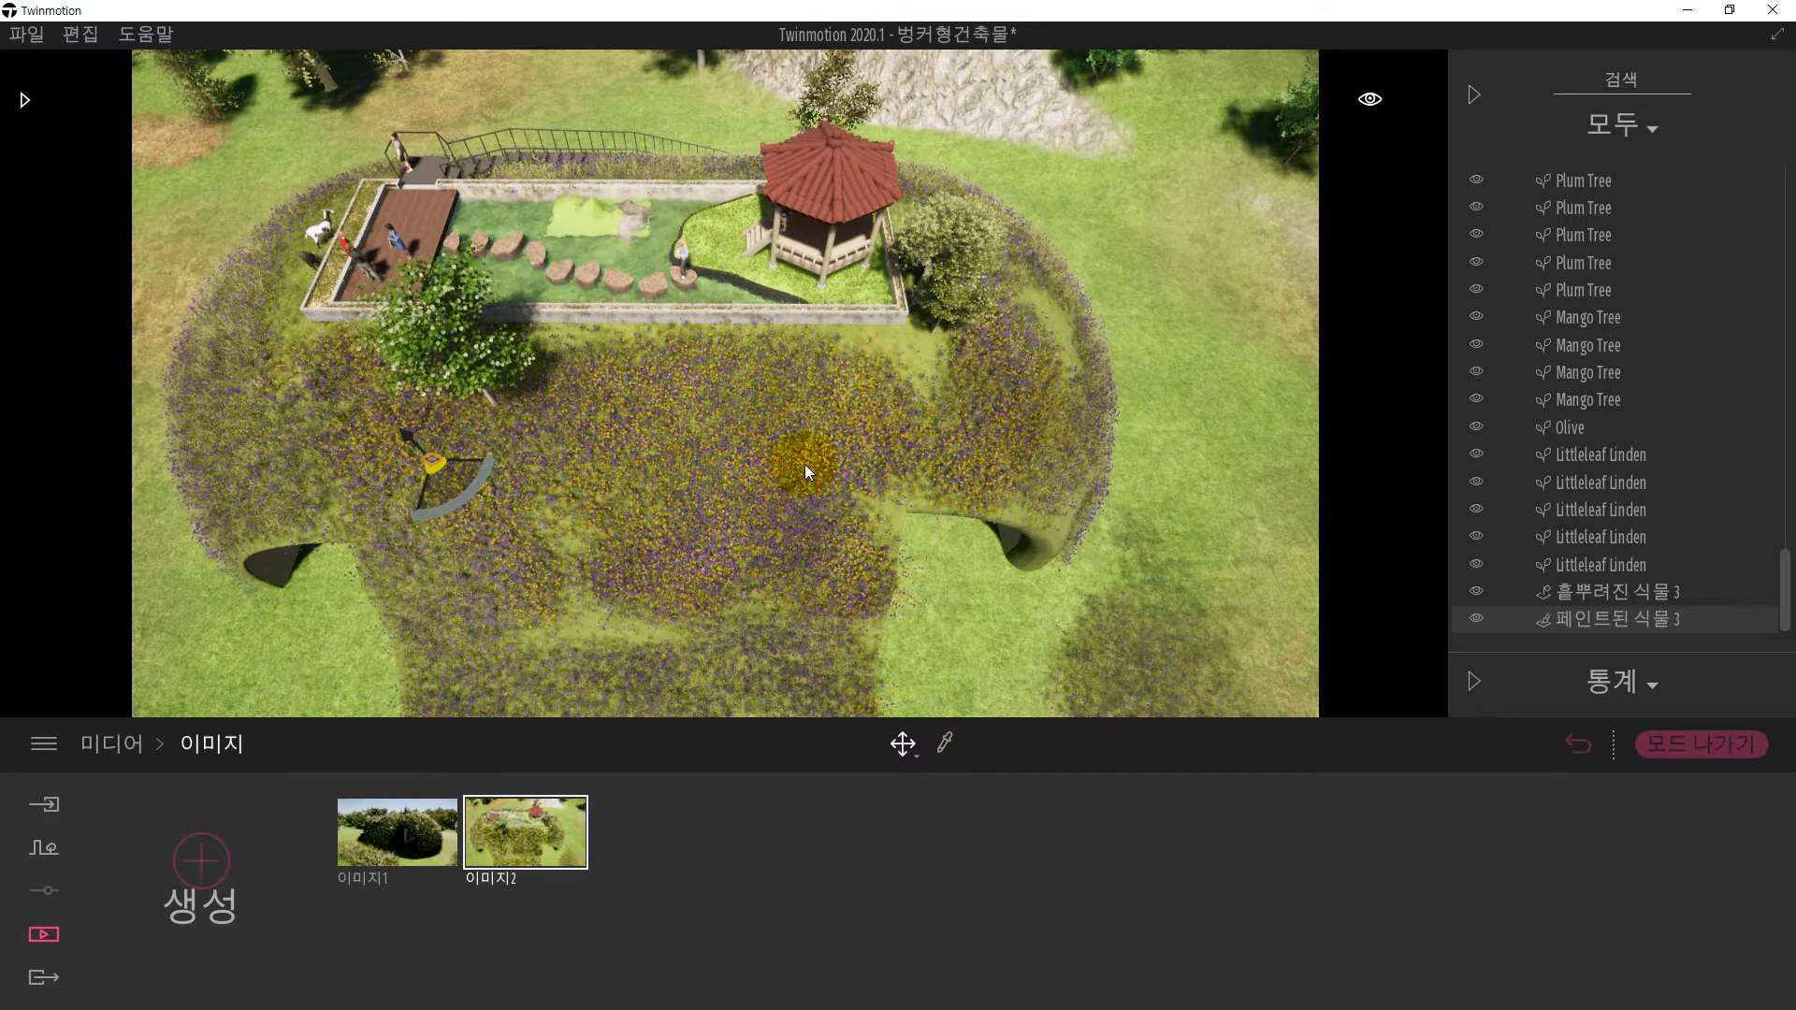
- Return to the media overview and examine the mound's arched opening, flowered slope, gazebo and staircase from several sides
left_click(43, 934)
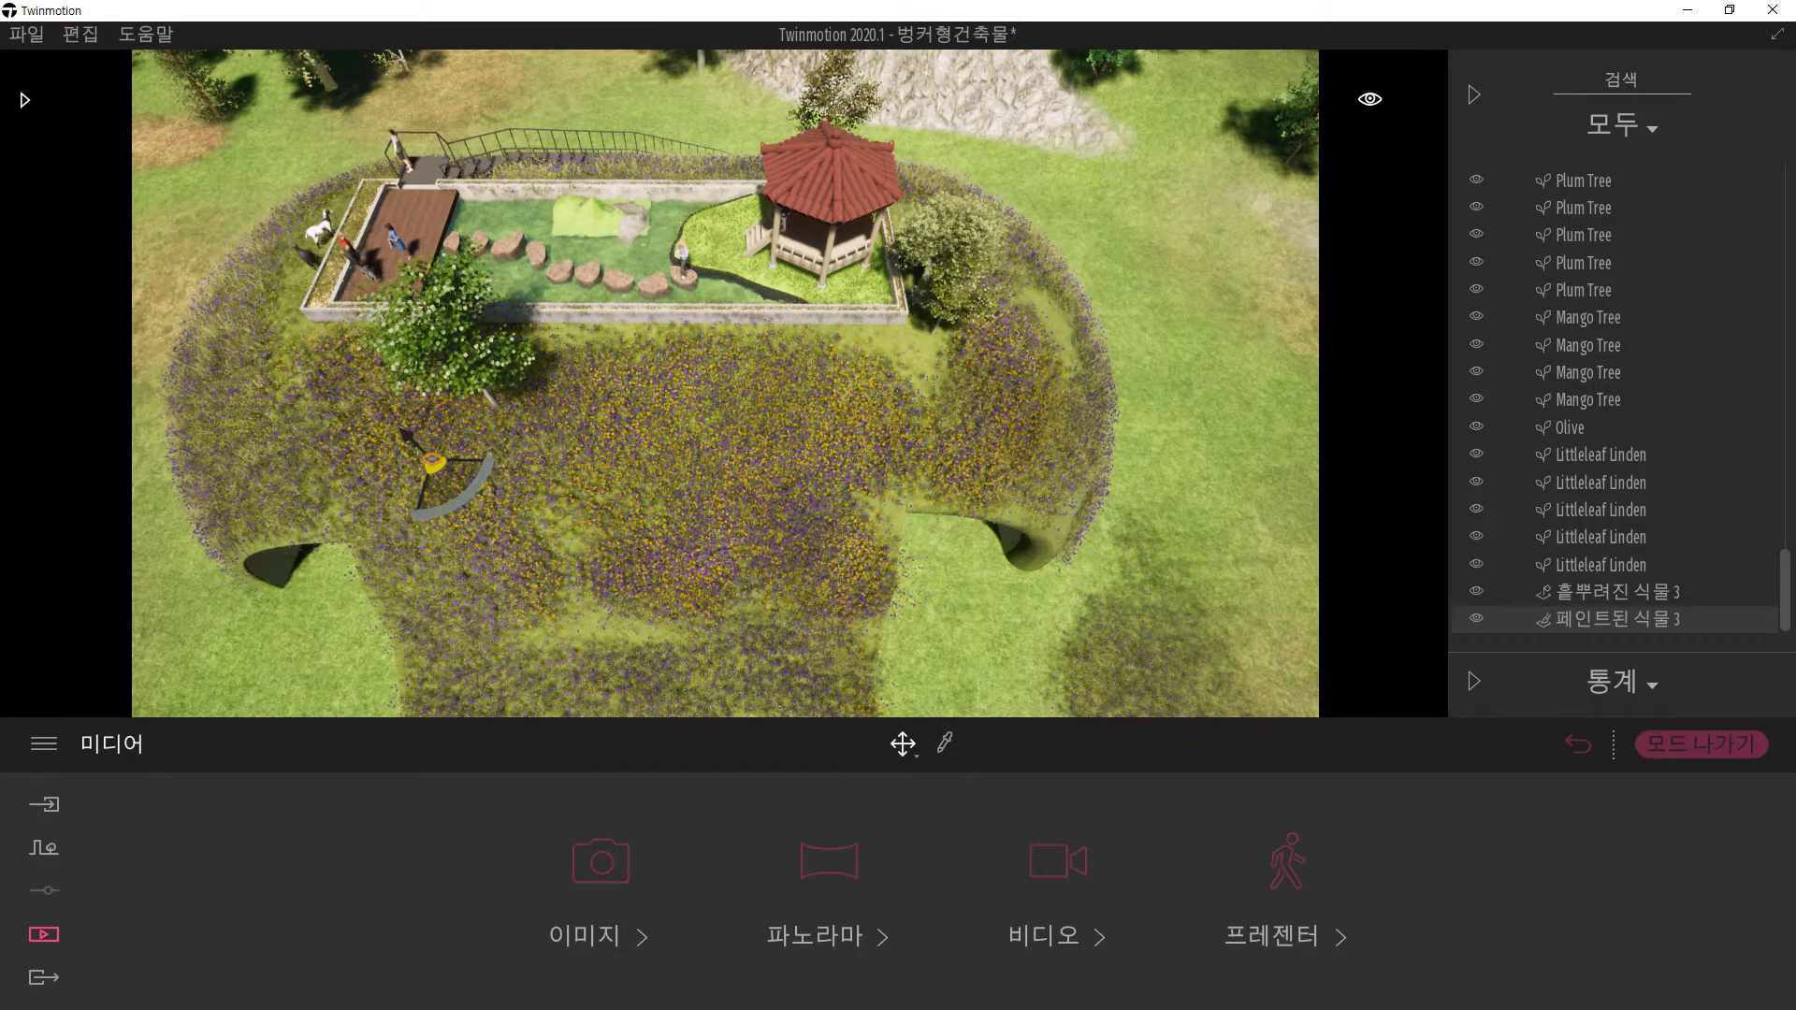
mouse_move(744, 503)
middle_mouse_down("shift")
mouse_move(664, 496)
mouse_move(645, 468)
mouse_move(745, 472)
mouse_move(744, 393)
middle_mouse_up("shift")
middle_click_drag(970, 521, 947, 412)
scroll(971, 522, "down", 2)
scroll(973, 524, "down", 2)
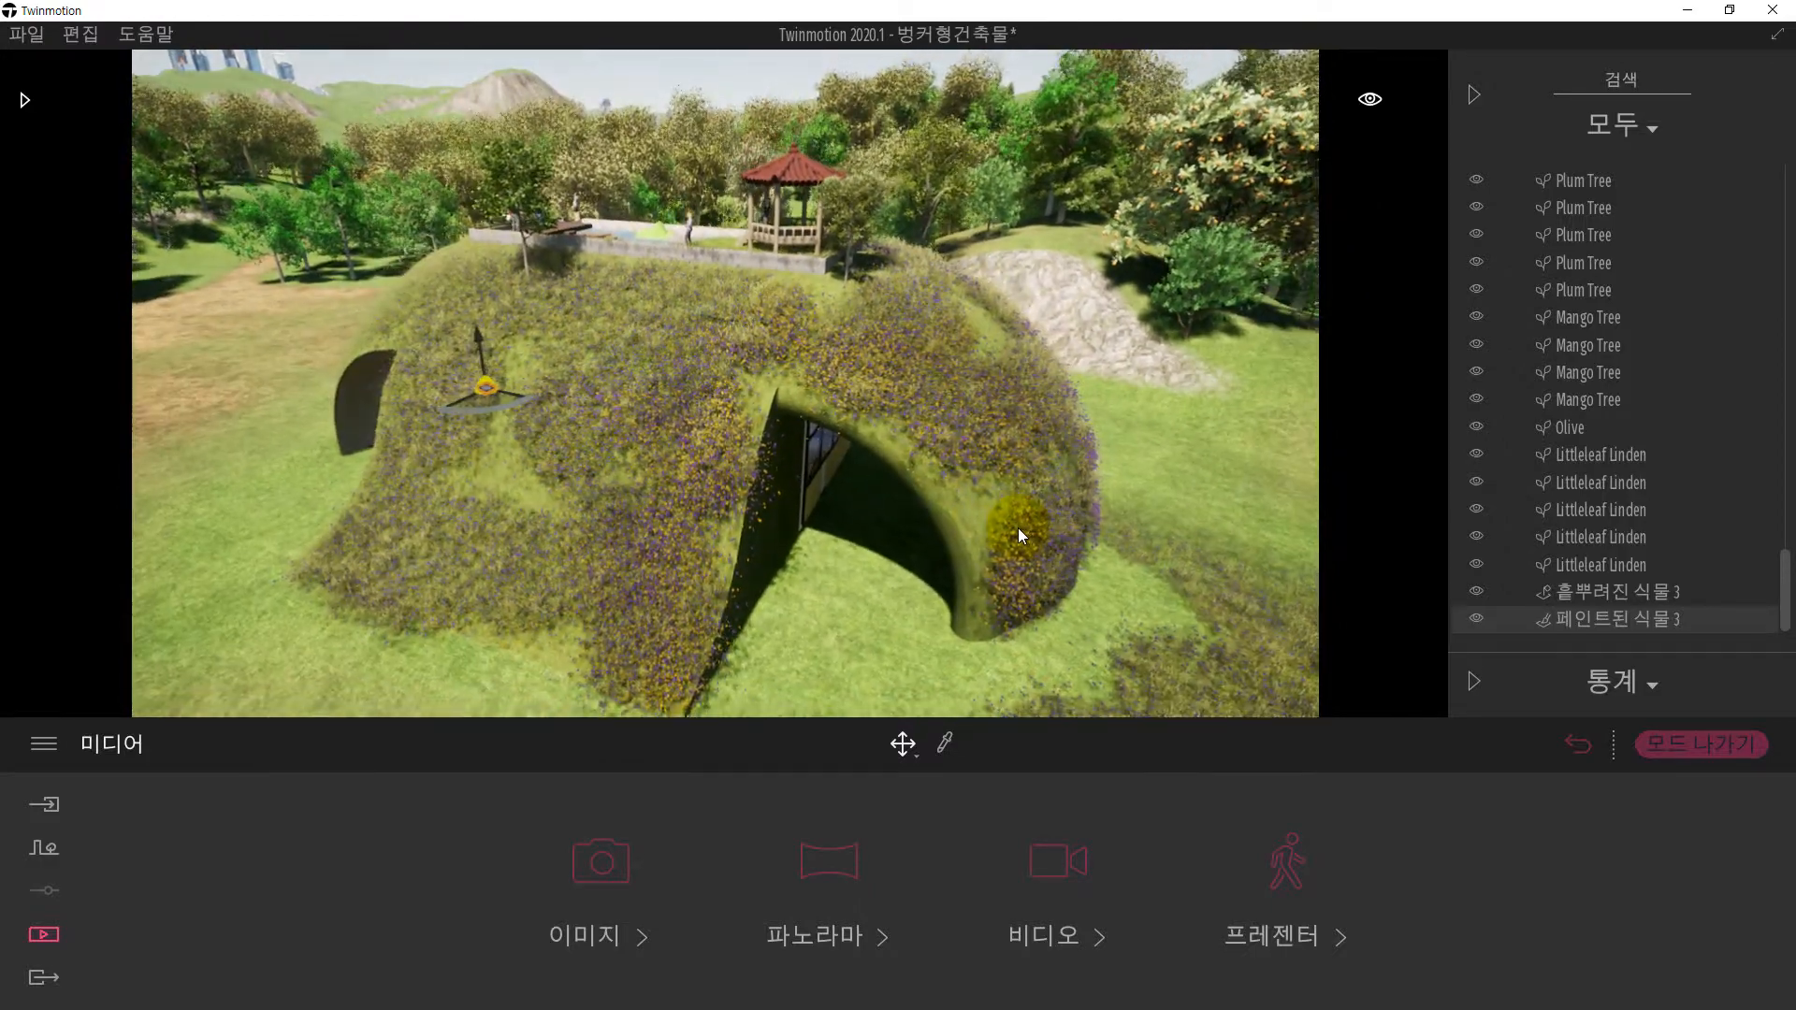
mouse_move(1018, 527)
middle_mouse_down("shift")
mouse_move(912, 477)
mouse_move(915, 451)
middle_mouse_up("shift")
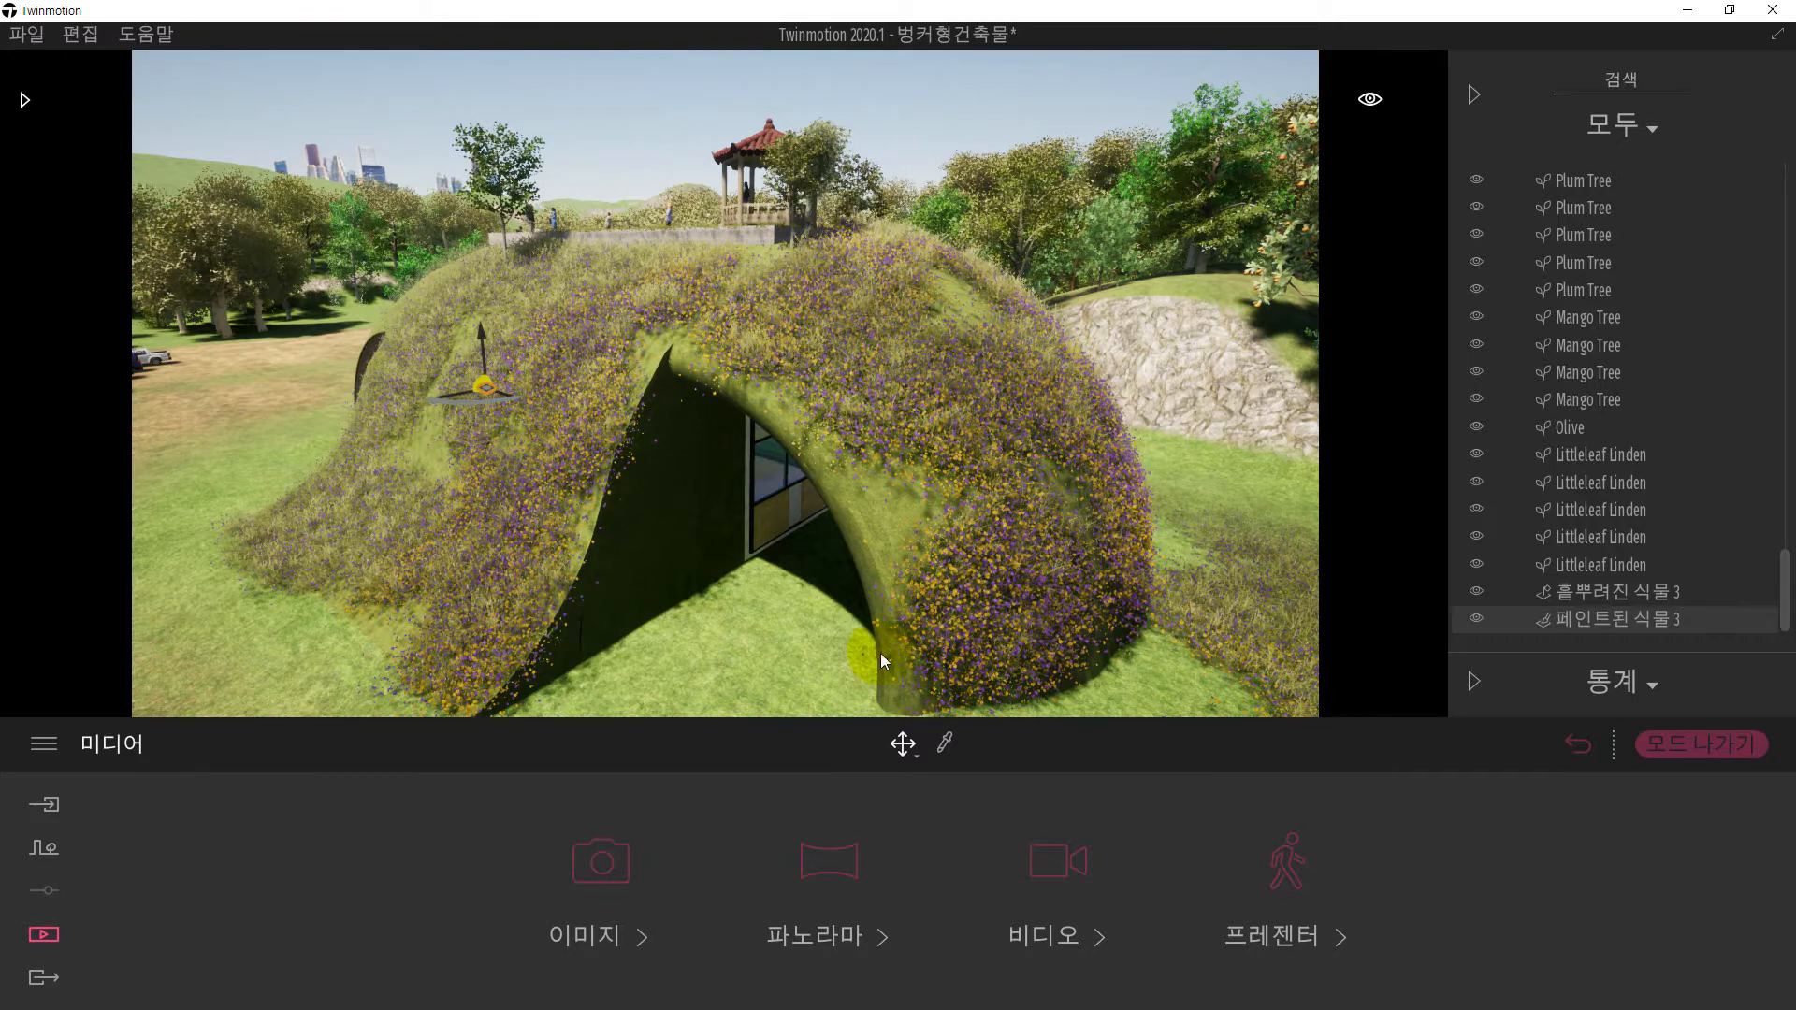
middle_click_drag(894, 537, 715, 475, "shift")
middle_click_drag(997, 471, 860, 536, "shift")
middle_click_drag(777, 582, 688, 577, "shift")
middle_click_drag(708, 409, 940, 408, "shift")
middle_click_drag(809, 416, 683, 481, "shift")
middle_click_drag(735, 408, 680, 410)
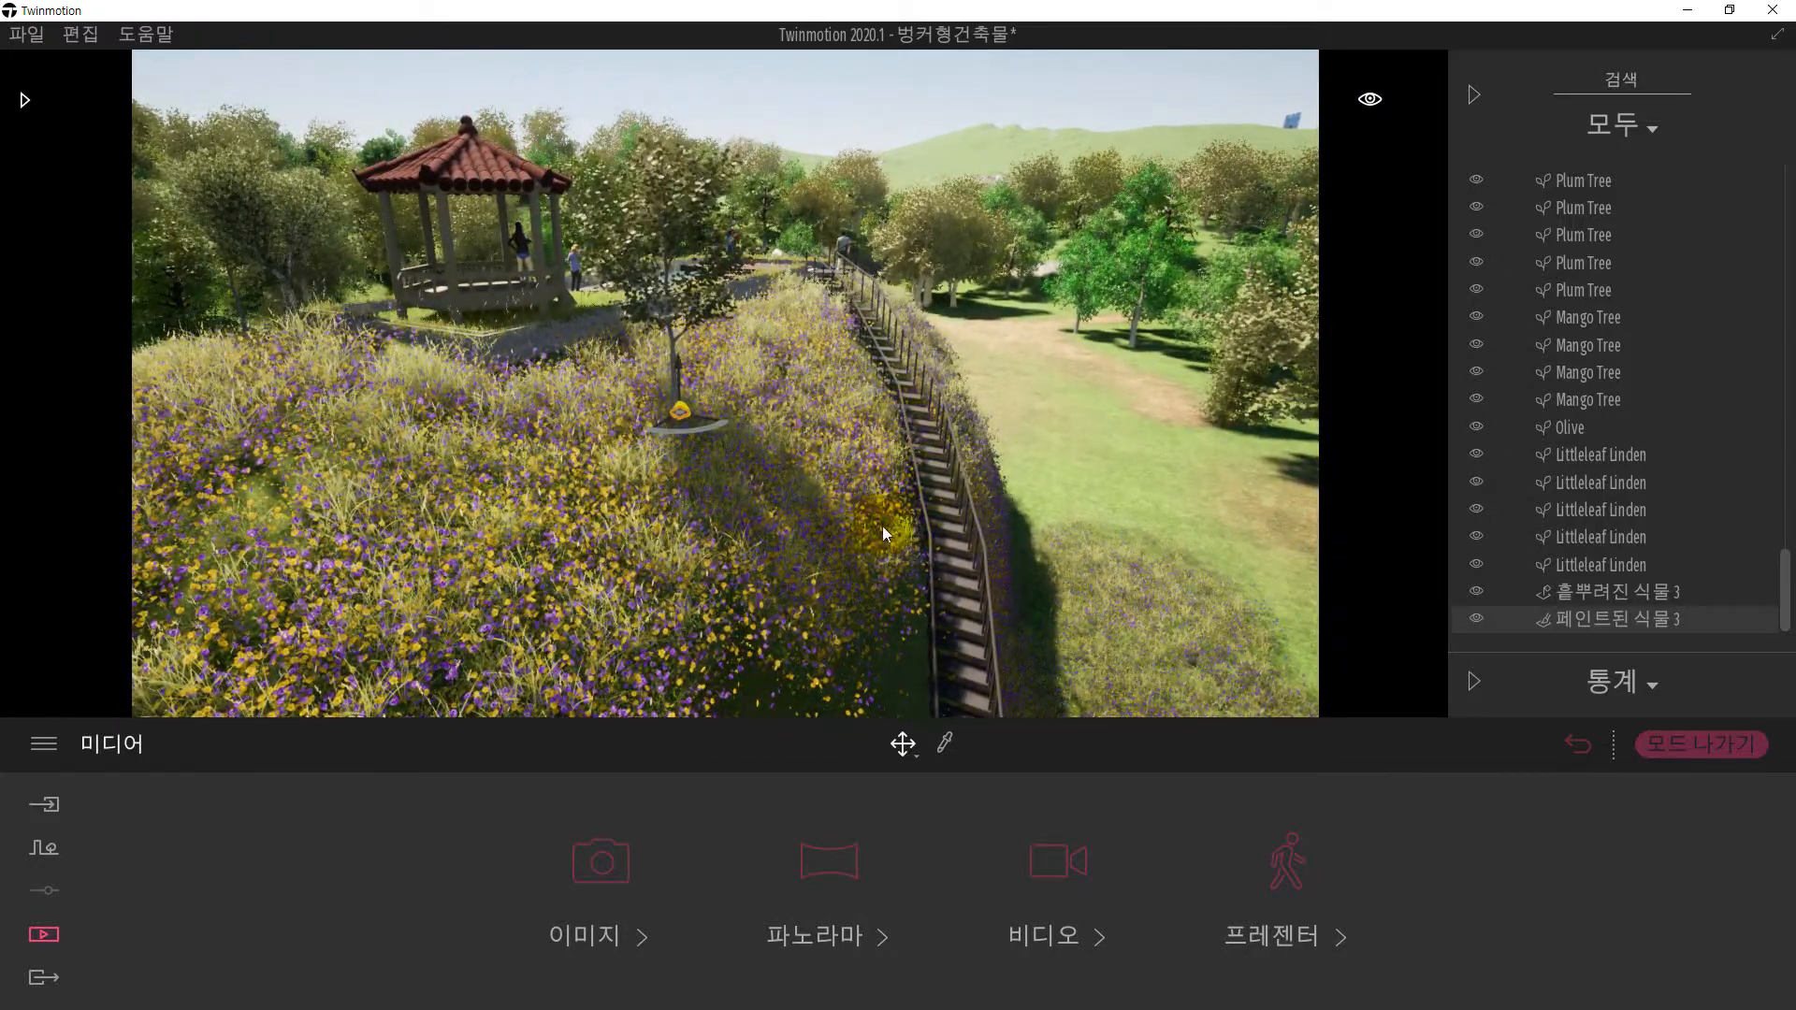
middle_click_drag(883, 526, 752, 390, "shift")
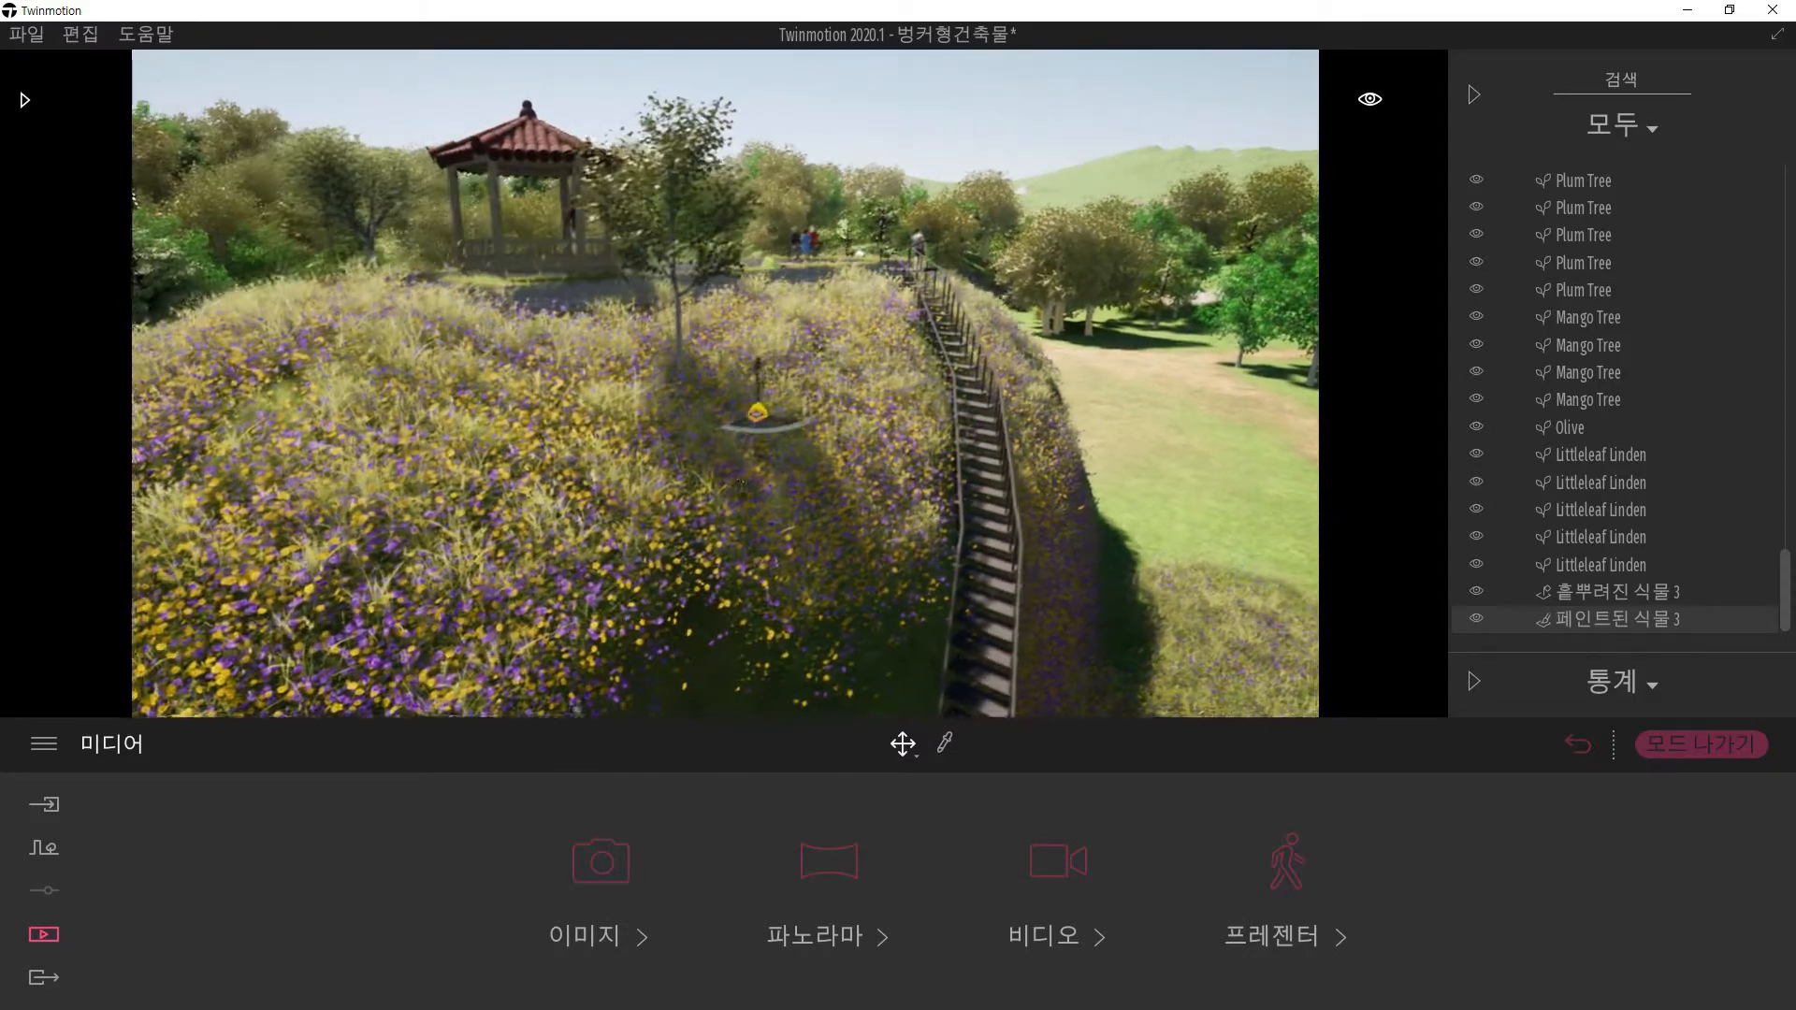
- Create a third still image of the flowered slope with the gazebo and staircase, and check its output size
middle_click_drag(752, 477, 728, 472, "shift")
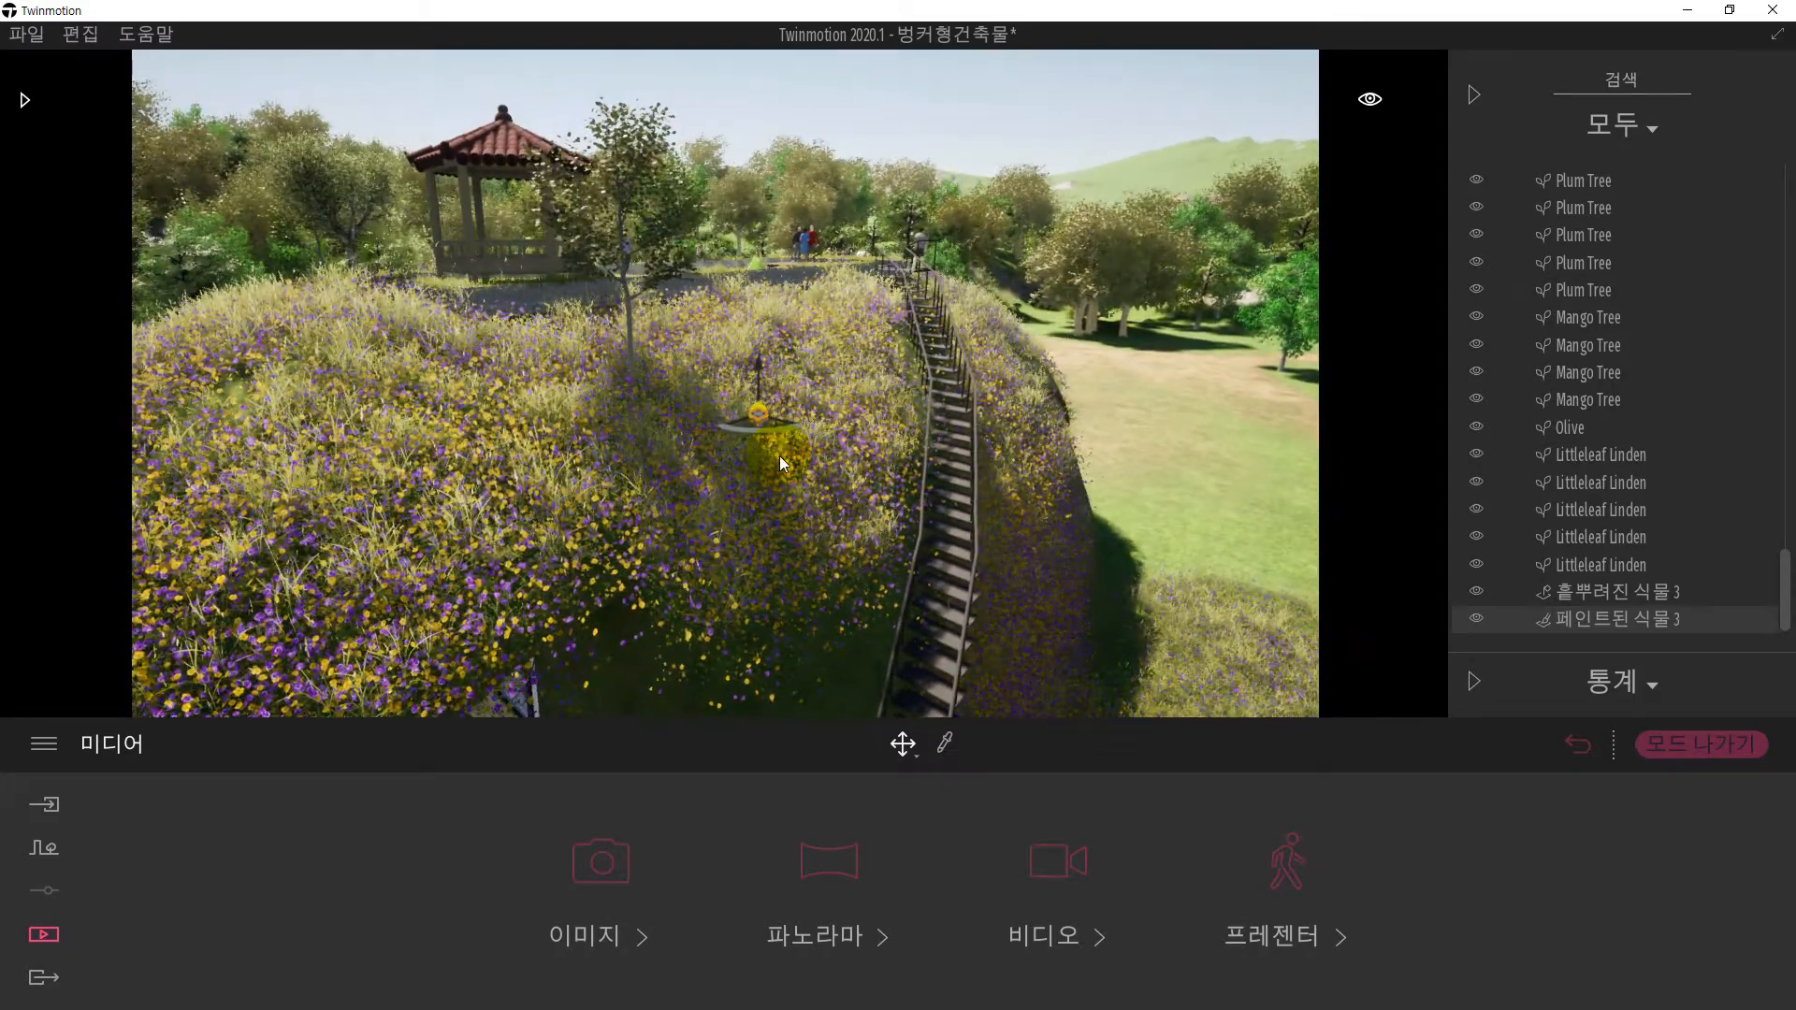
left_click(589, 872)
left_click(202, 863)
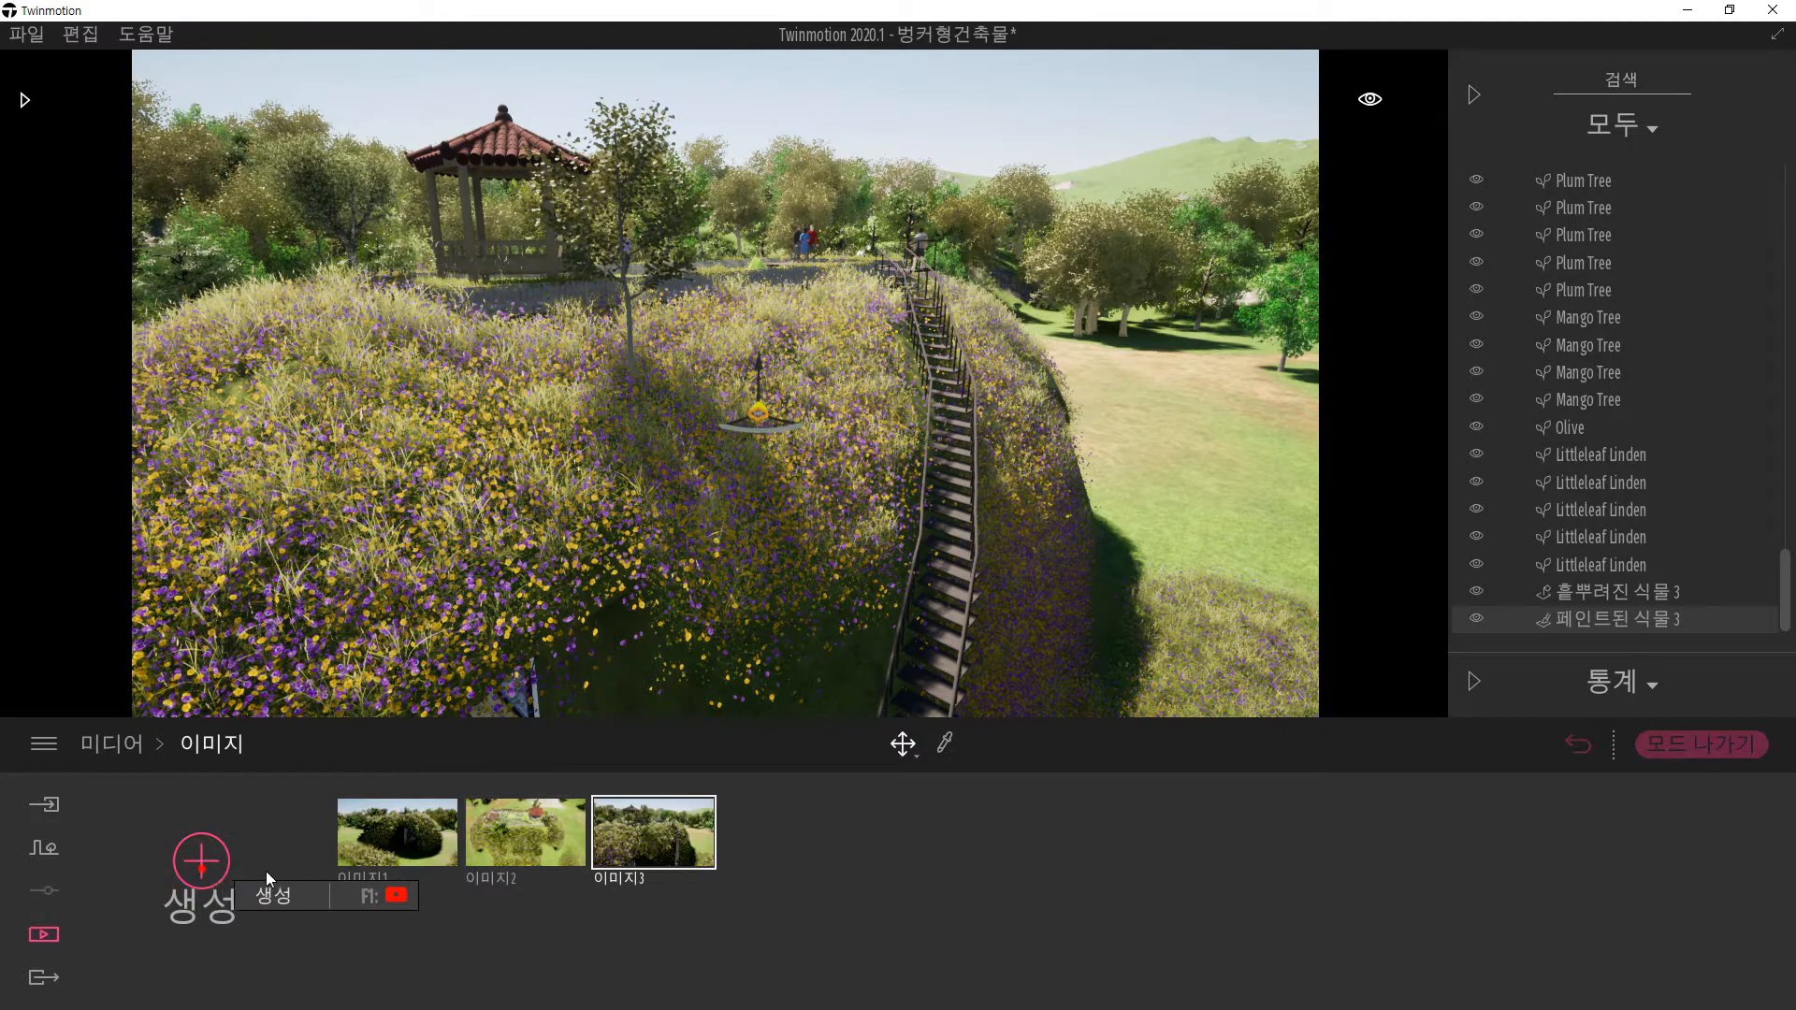
left_click(692, 877)
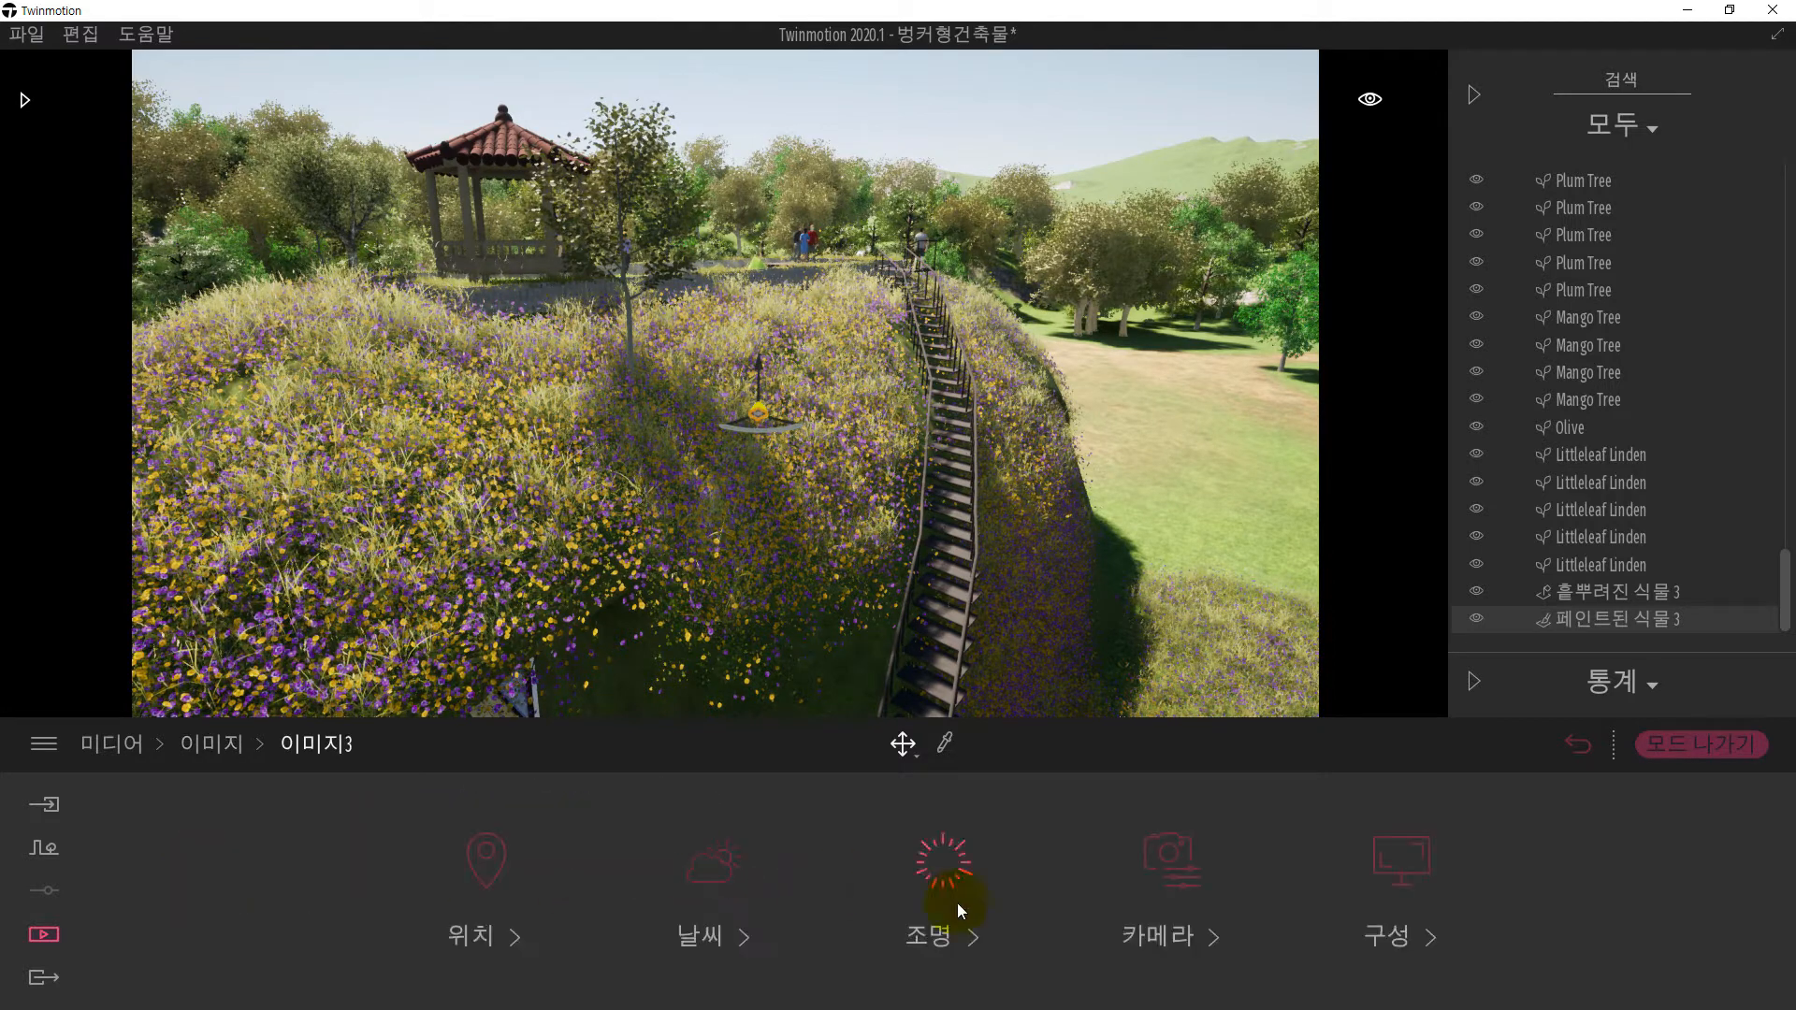
left_click(1401, 941)
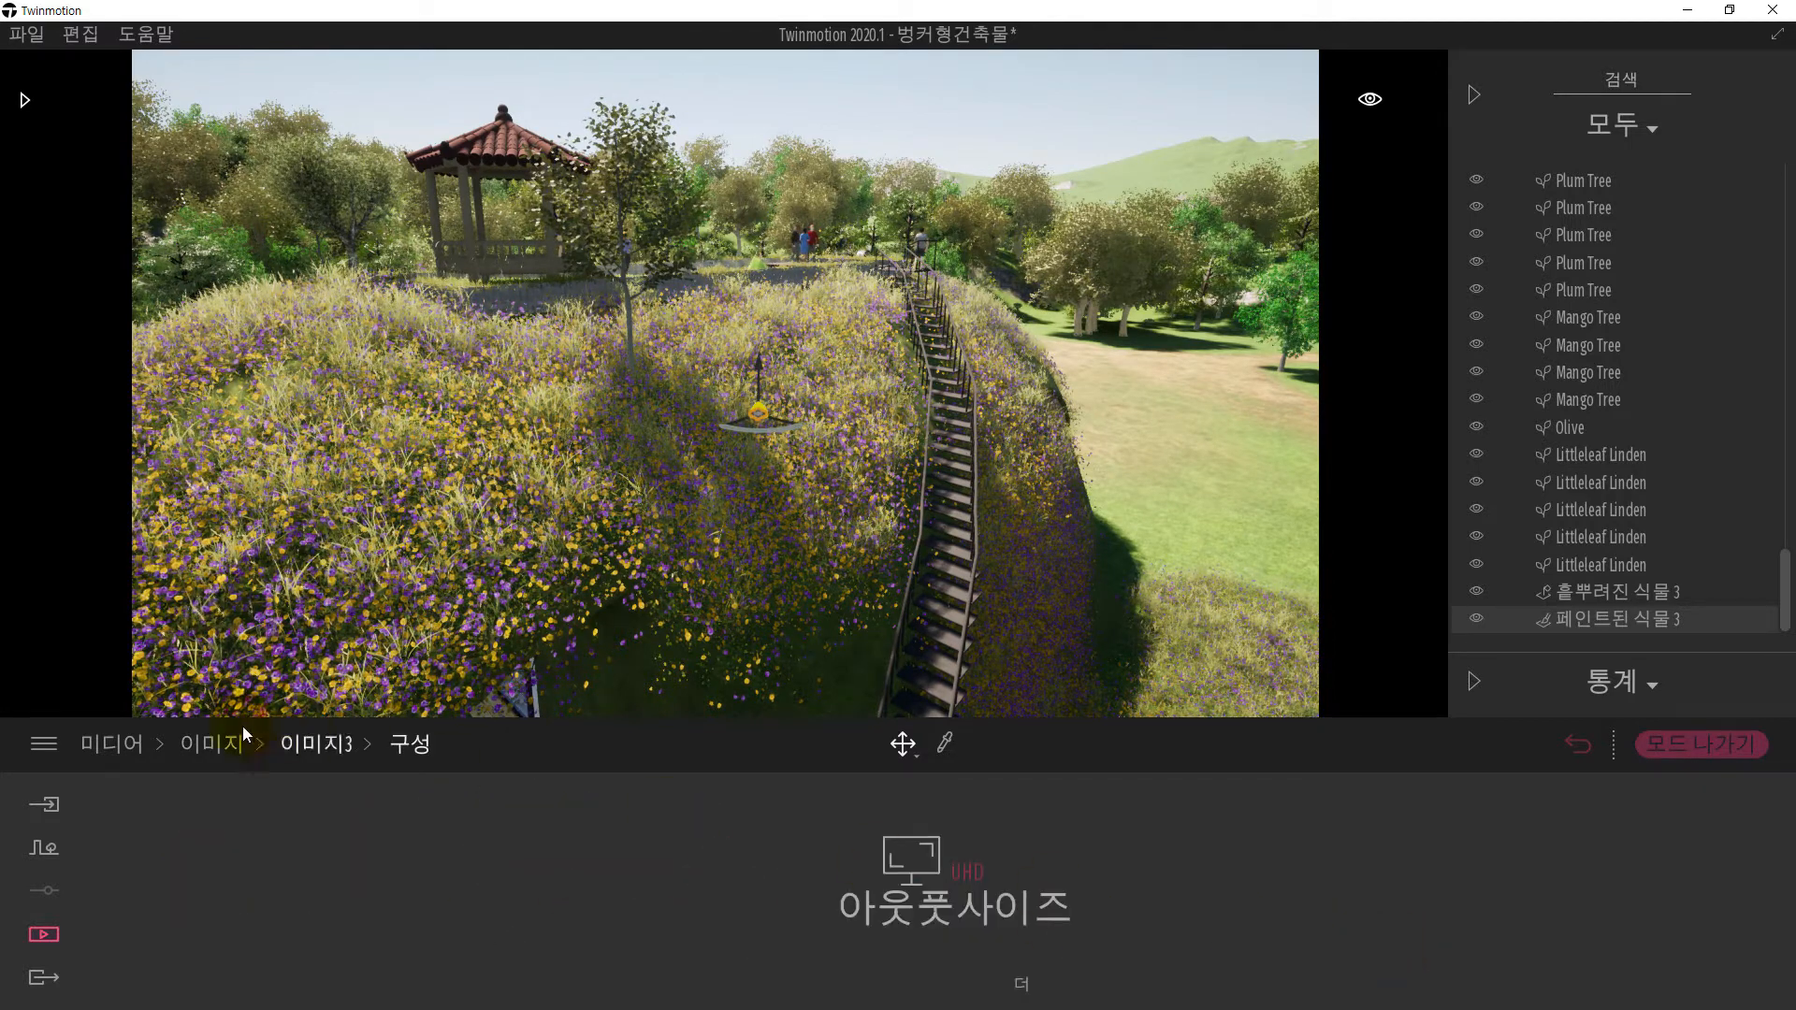
left_click(213, 744)
left_click(138, 745)
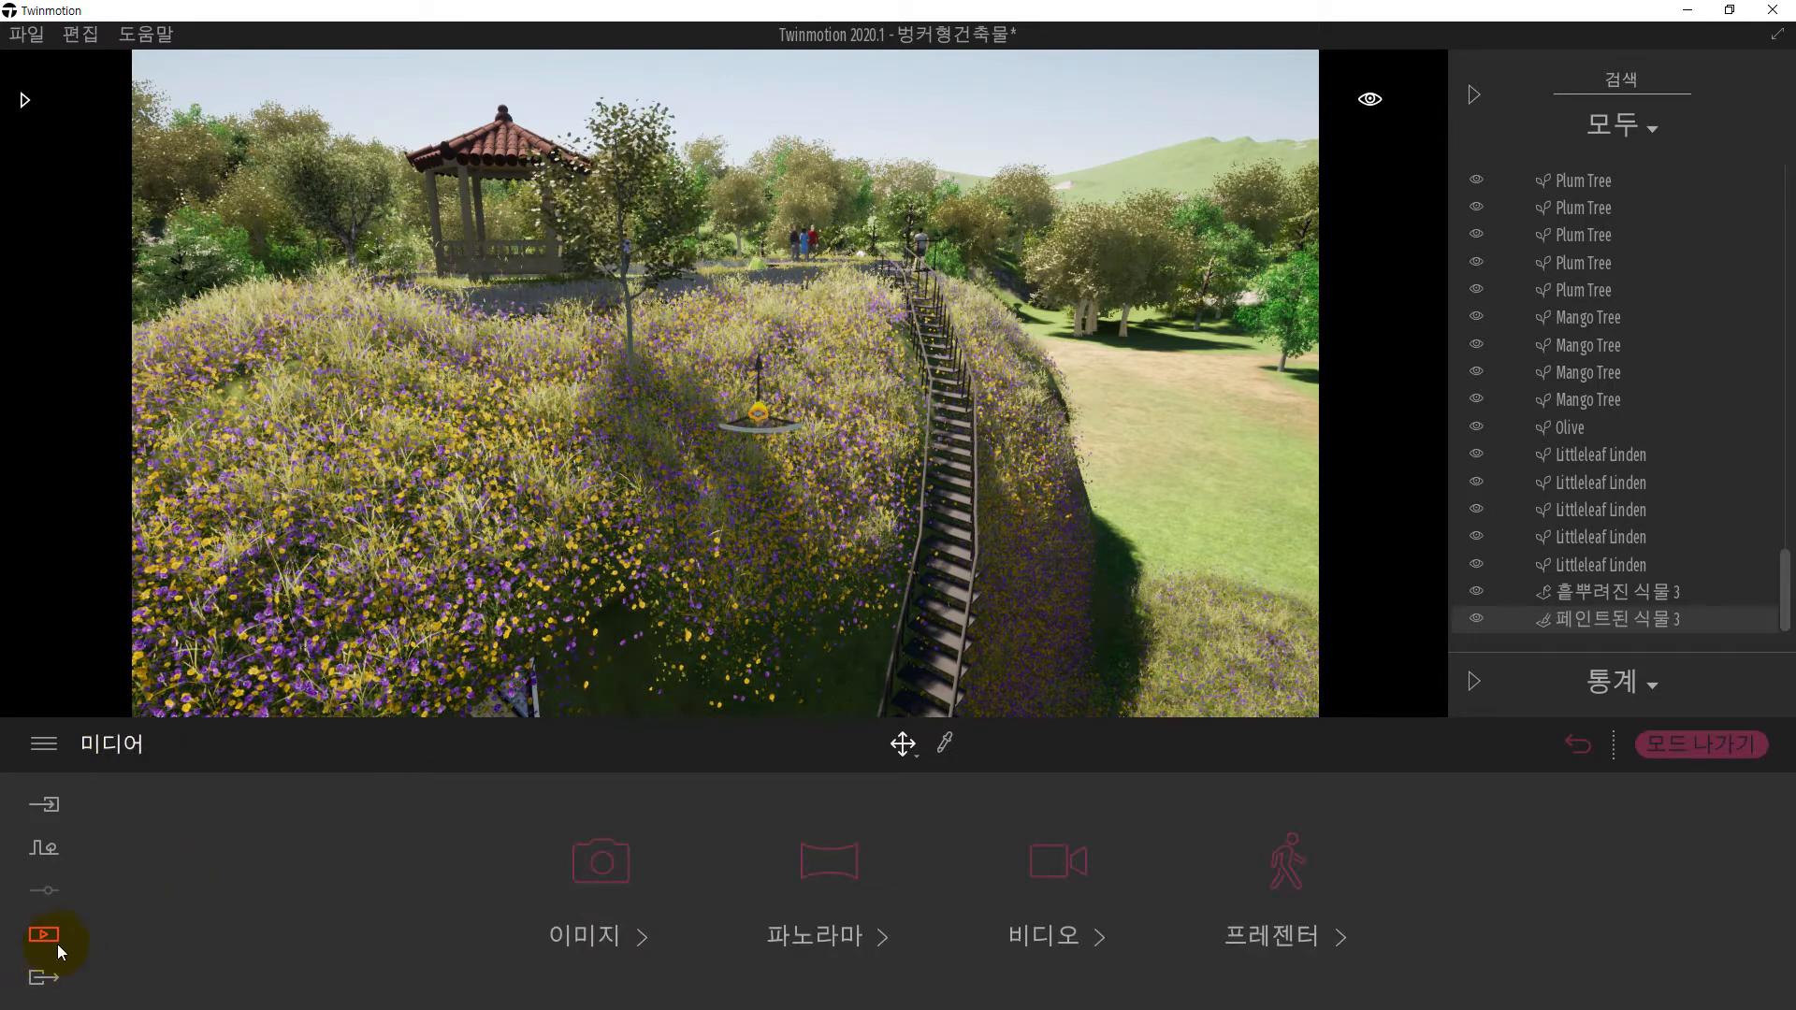
- Set the weather of the first still image to partly cloudy, between clear sun and full cloud
left_click(44, 977)
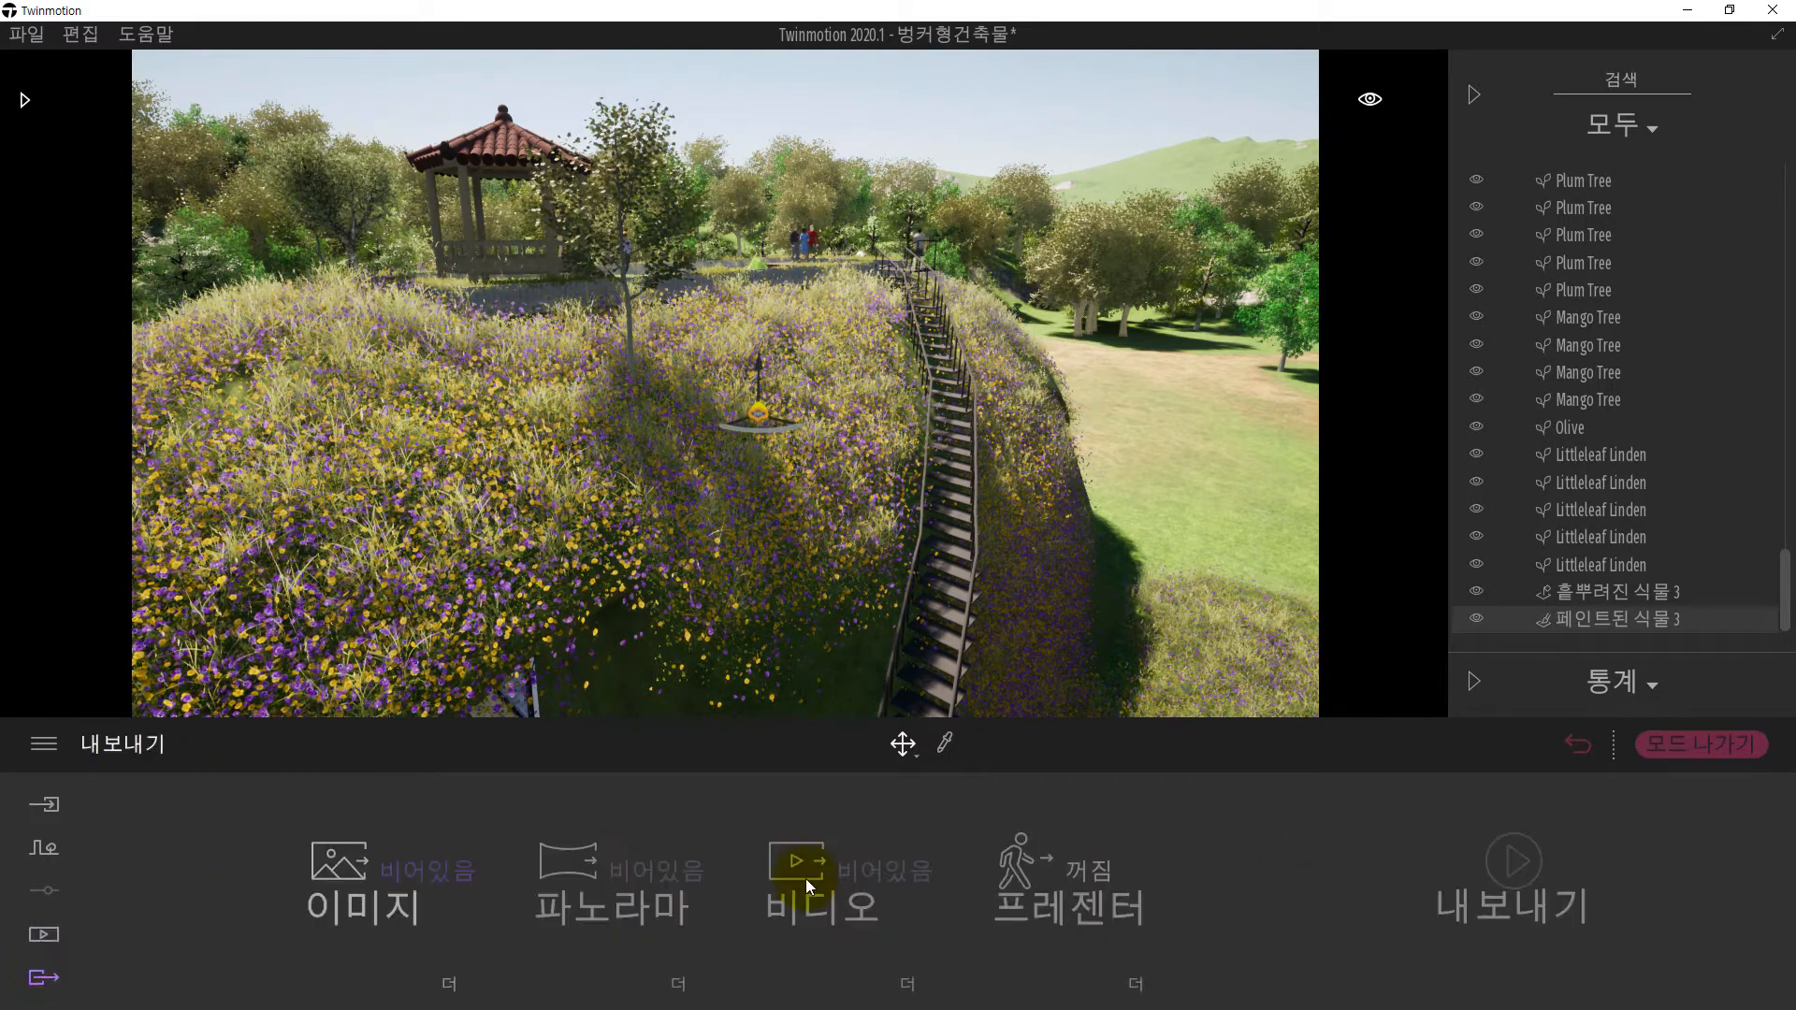
left_click(44, 935)
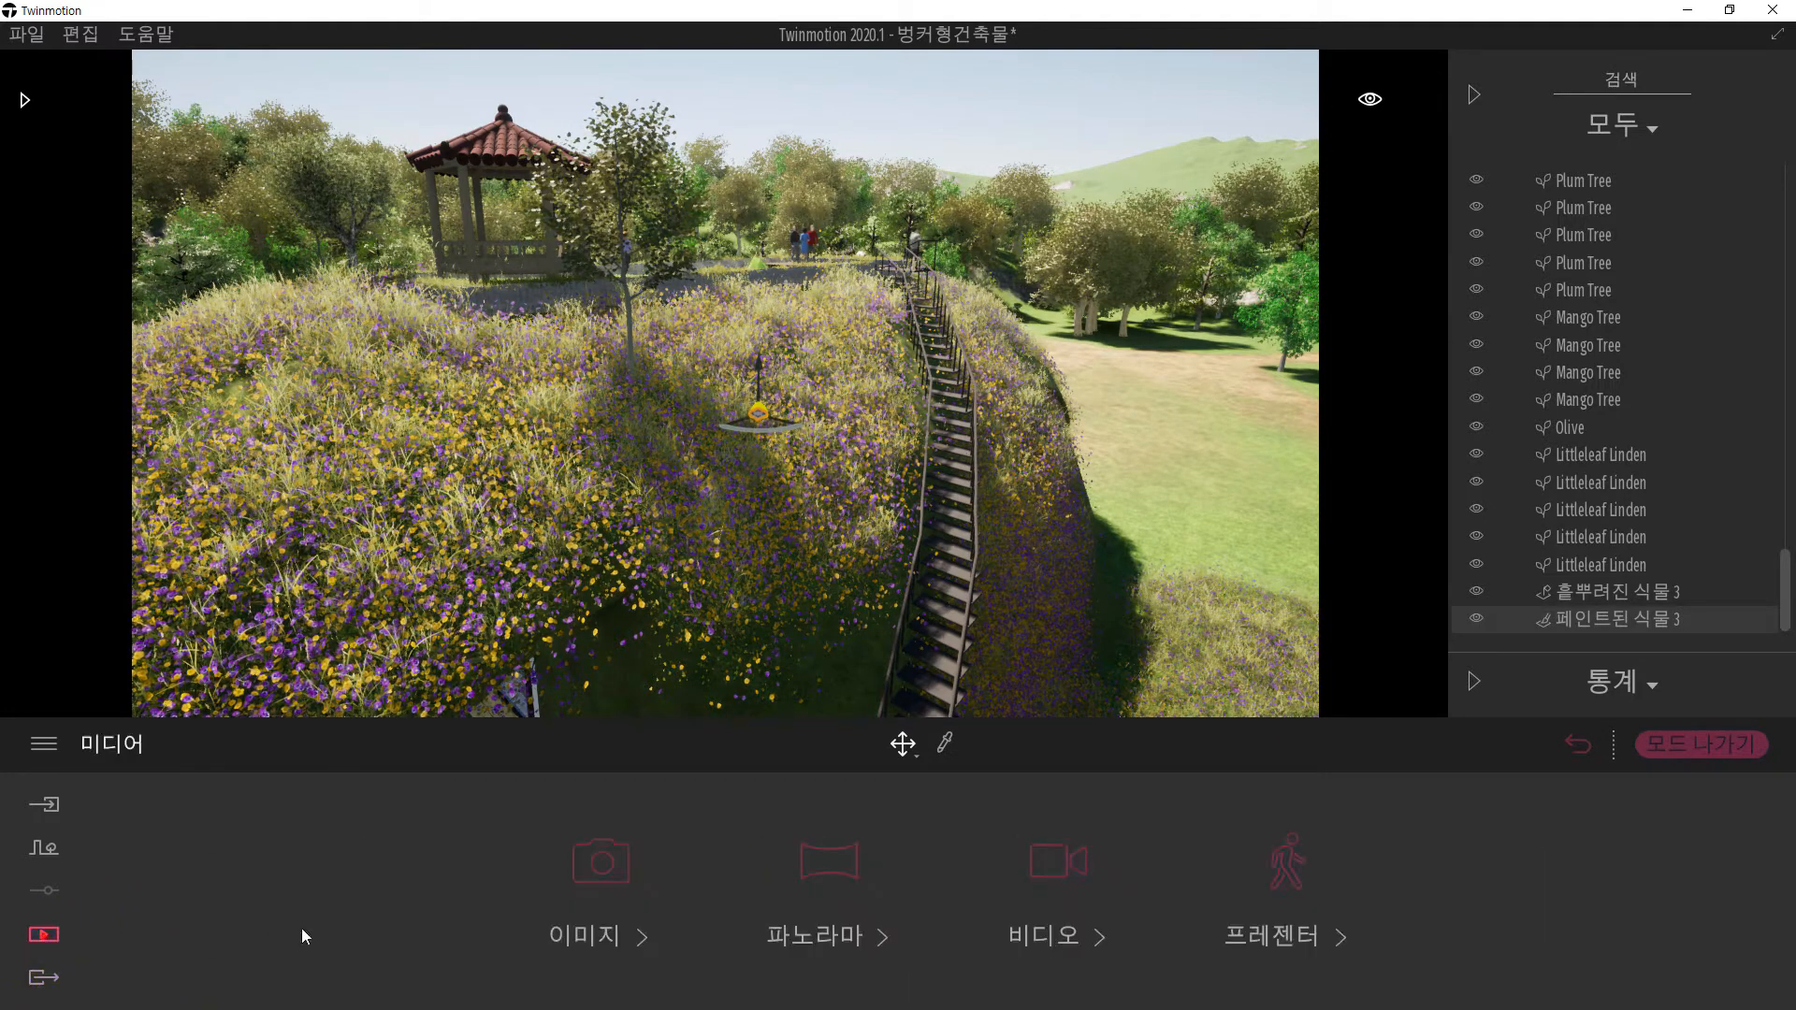
left_click(607, 885)
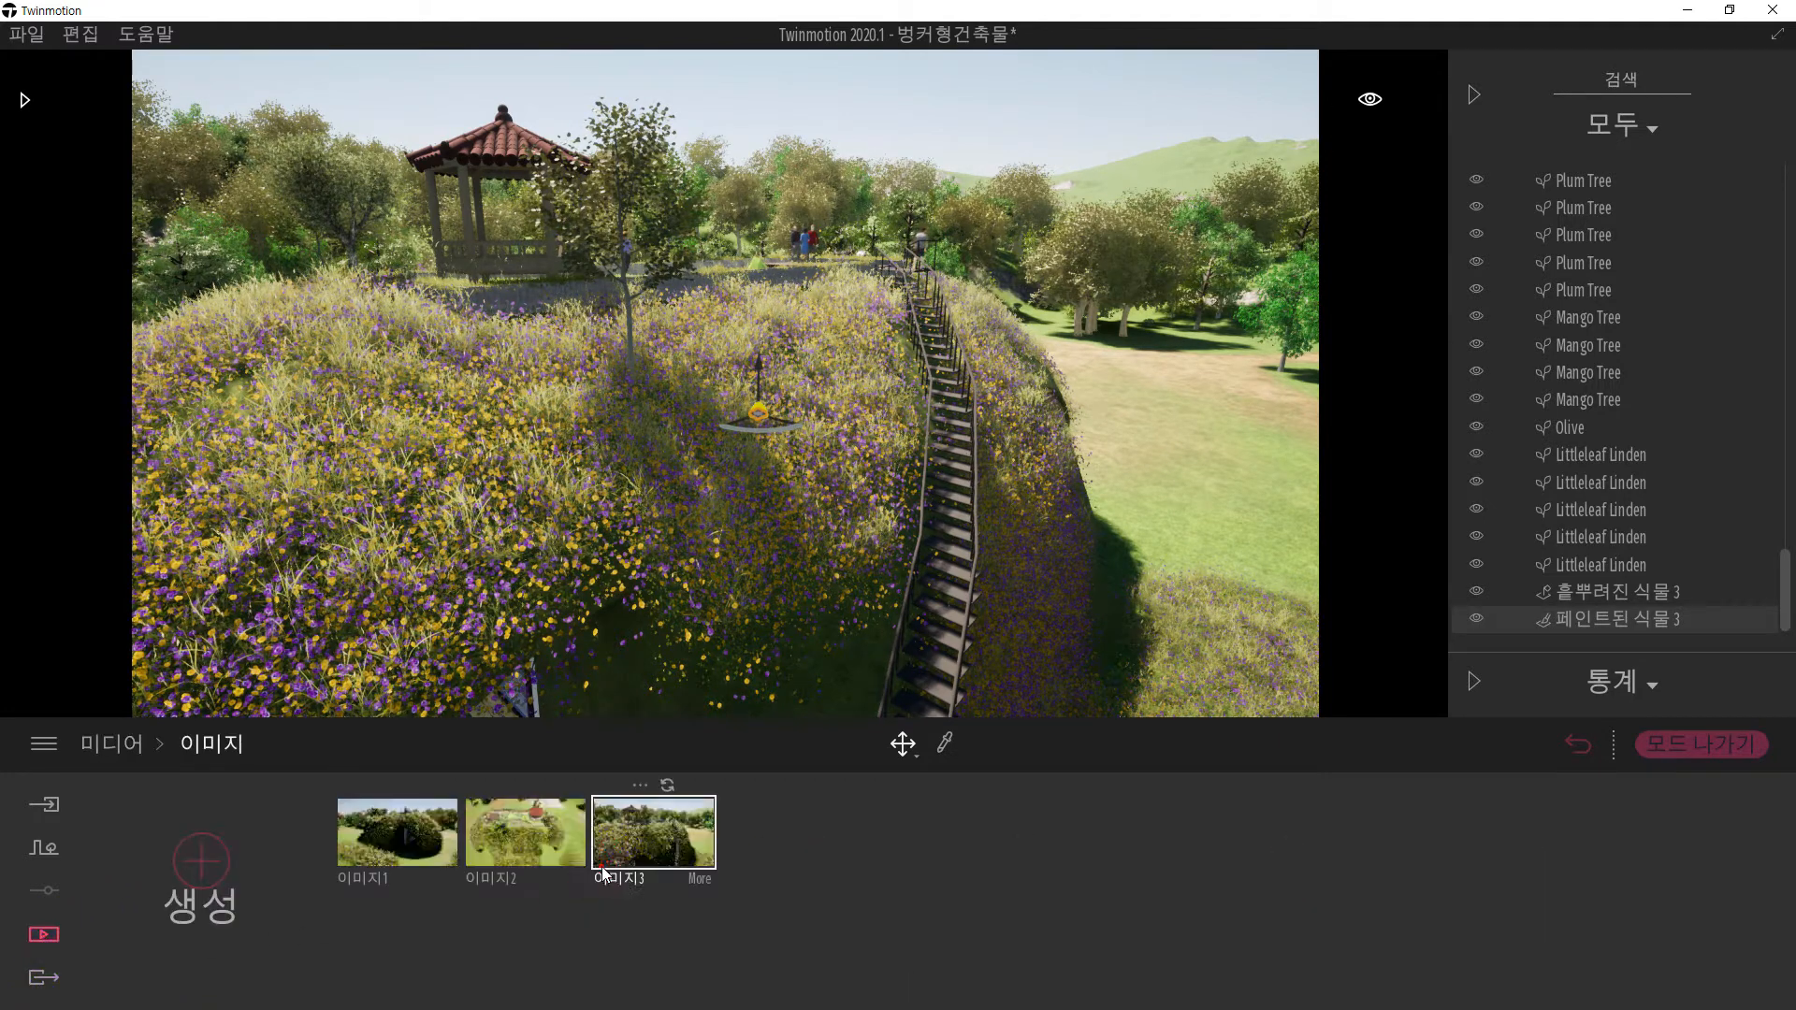
left_click(408, 857)
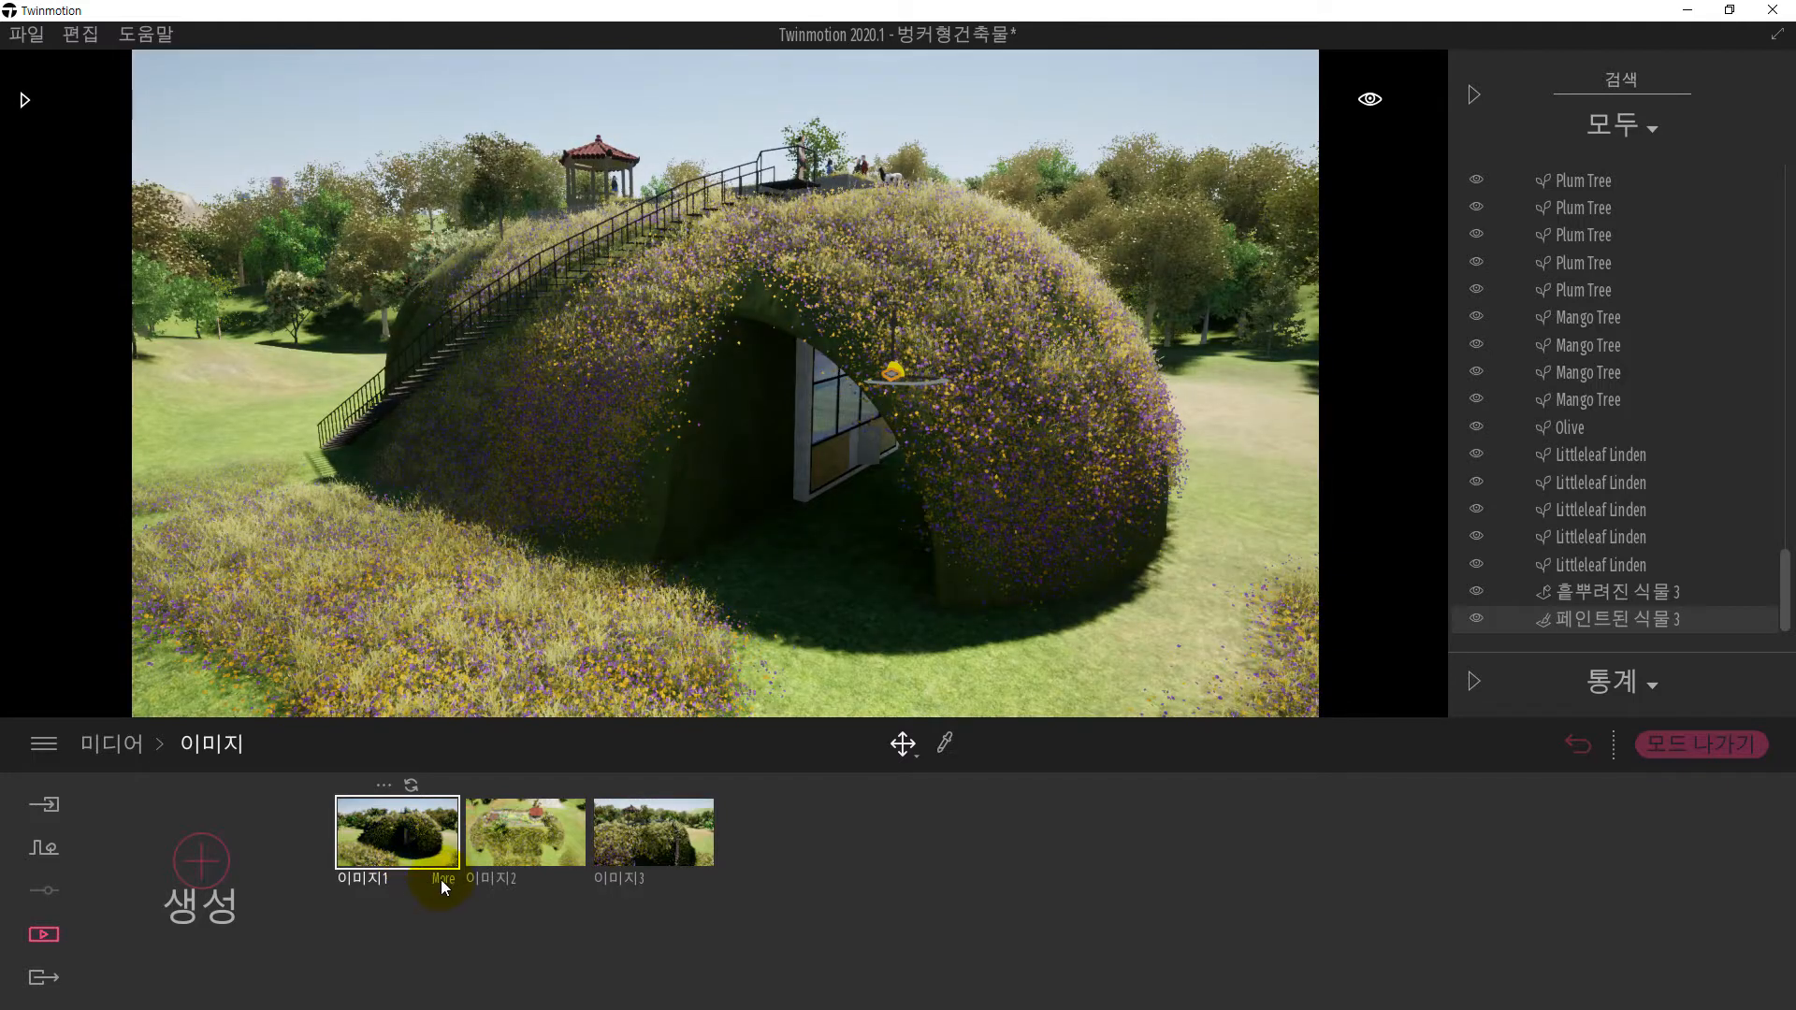
left_click(441, 880)
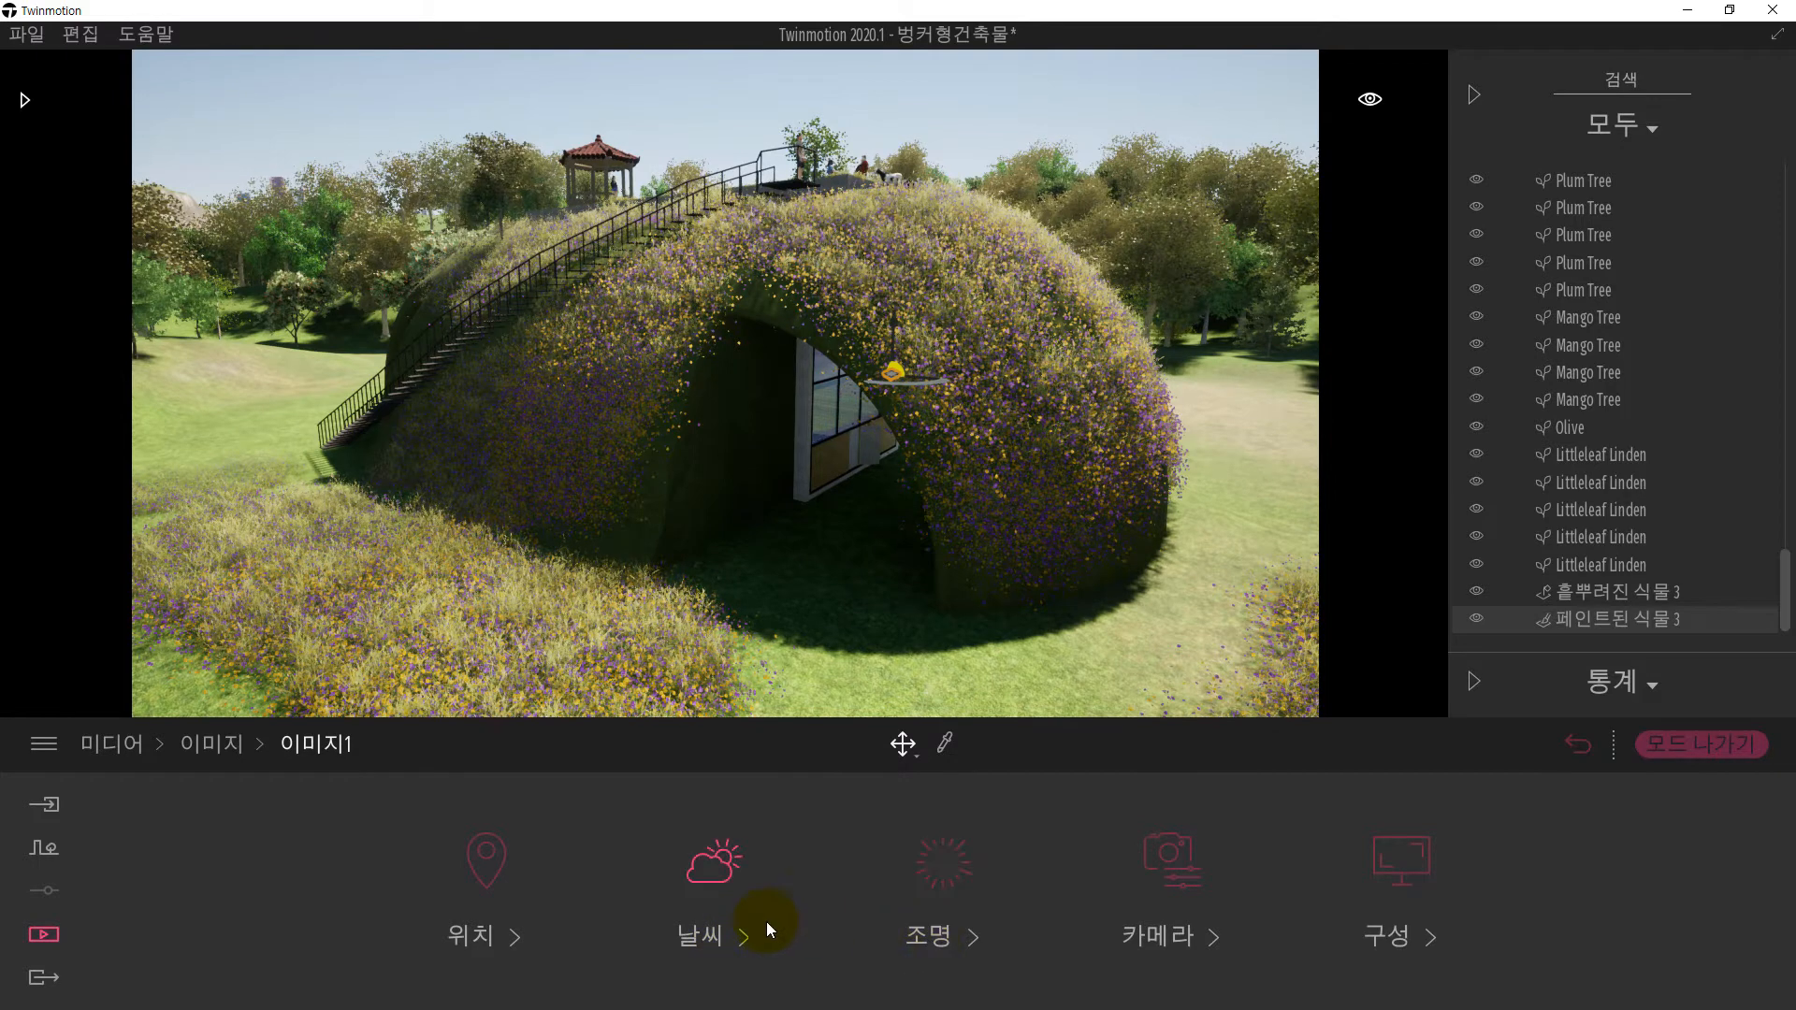
left_click(716, 939)
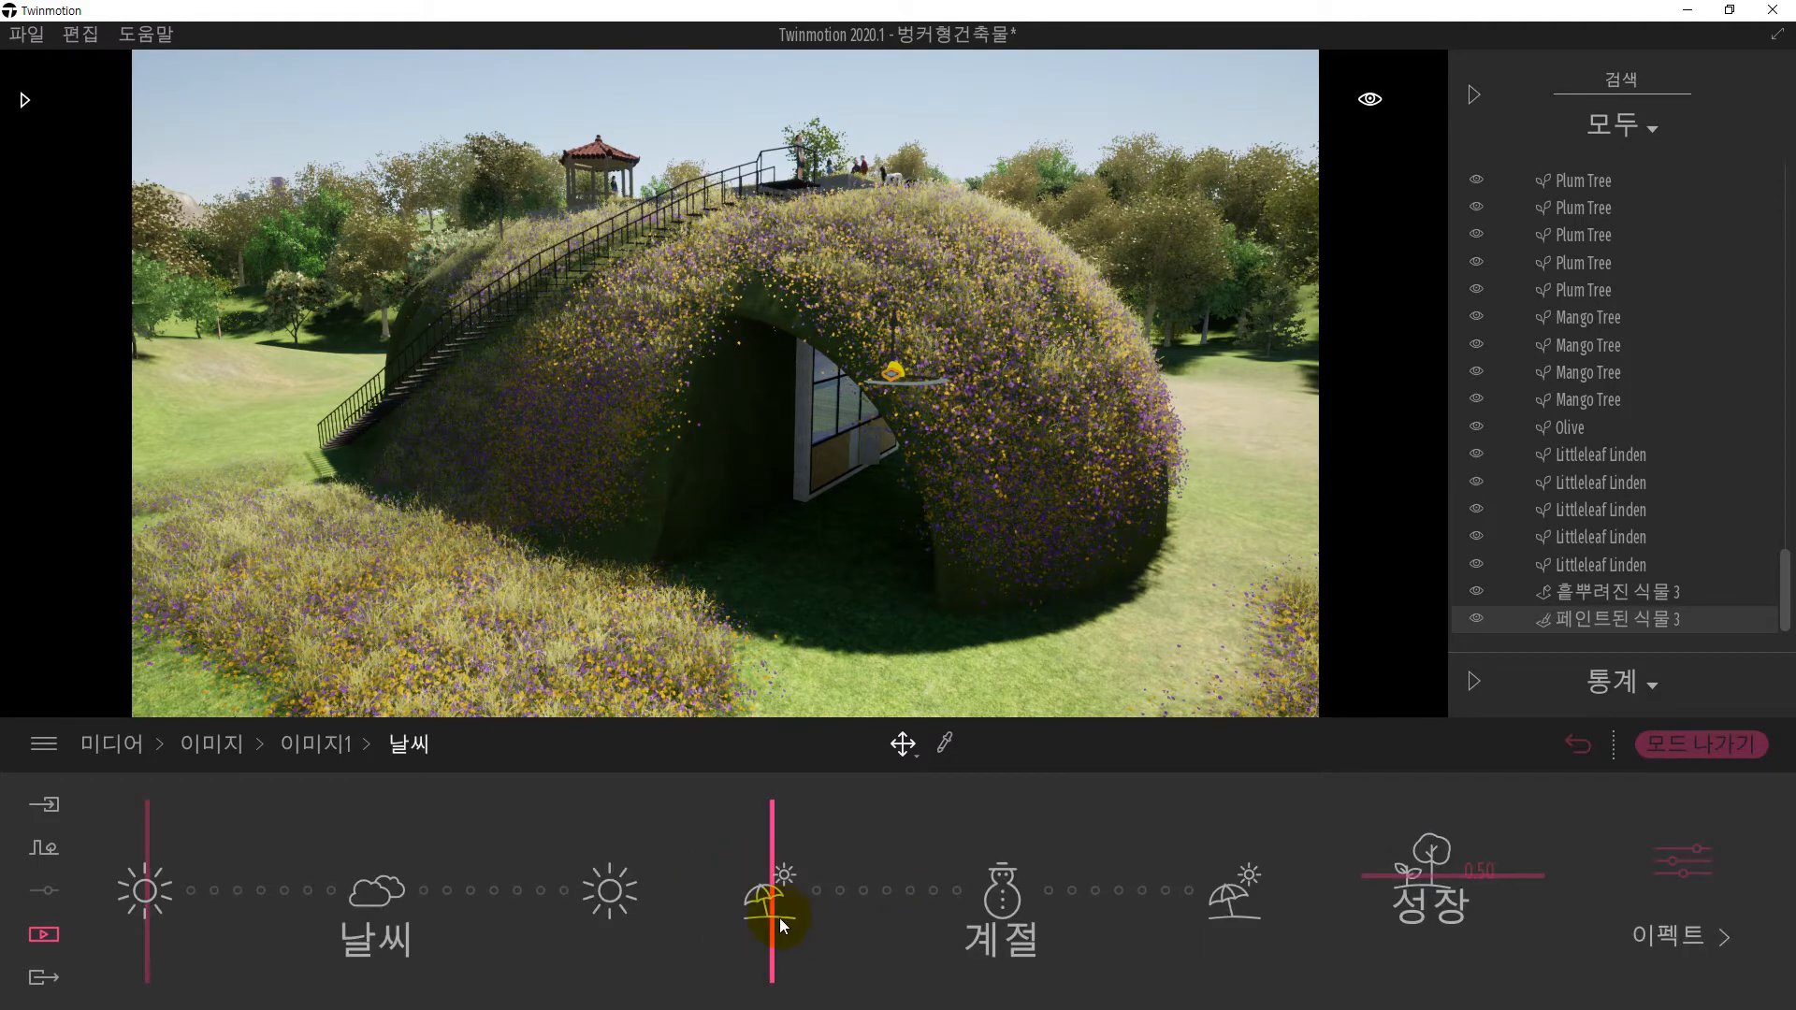
mouse_move(144, 923)
left_mouse_down()
mouse_move(325, 926)
mouse_move(291, 922)
mouse_move(309, 922)
left_mouse_up()
left_click(763, 931)
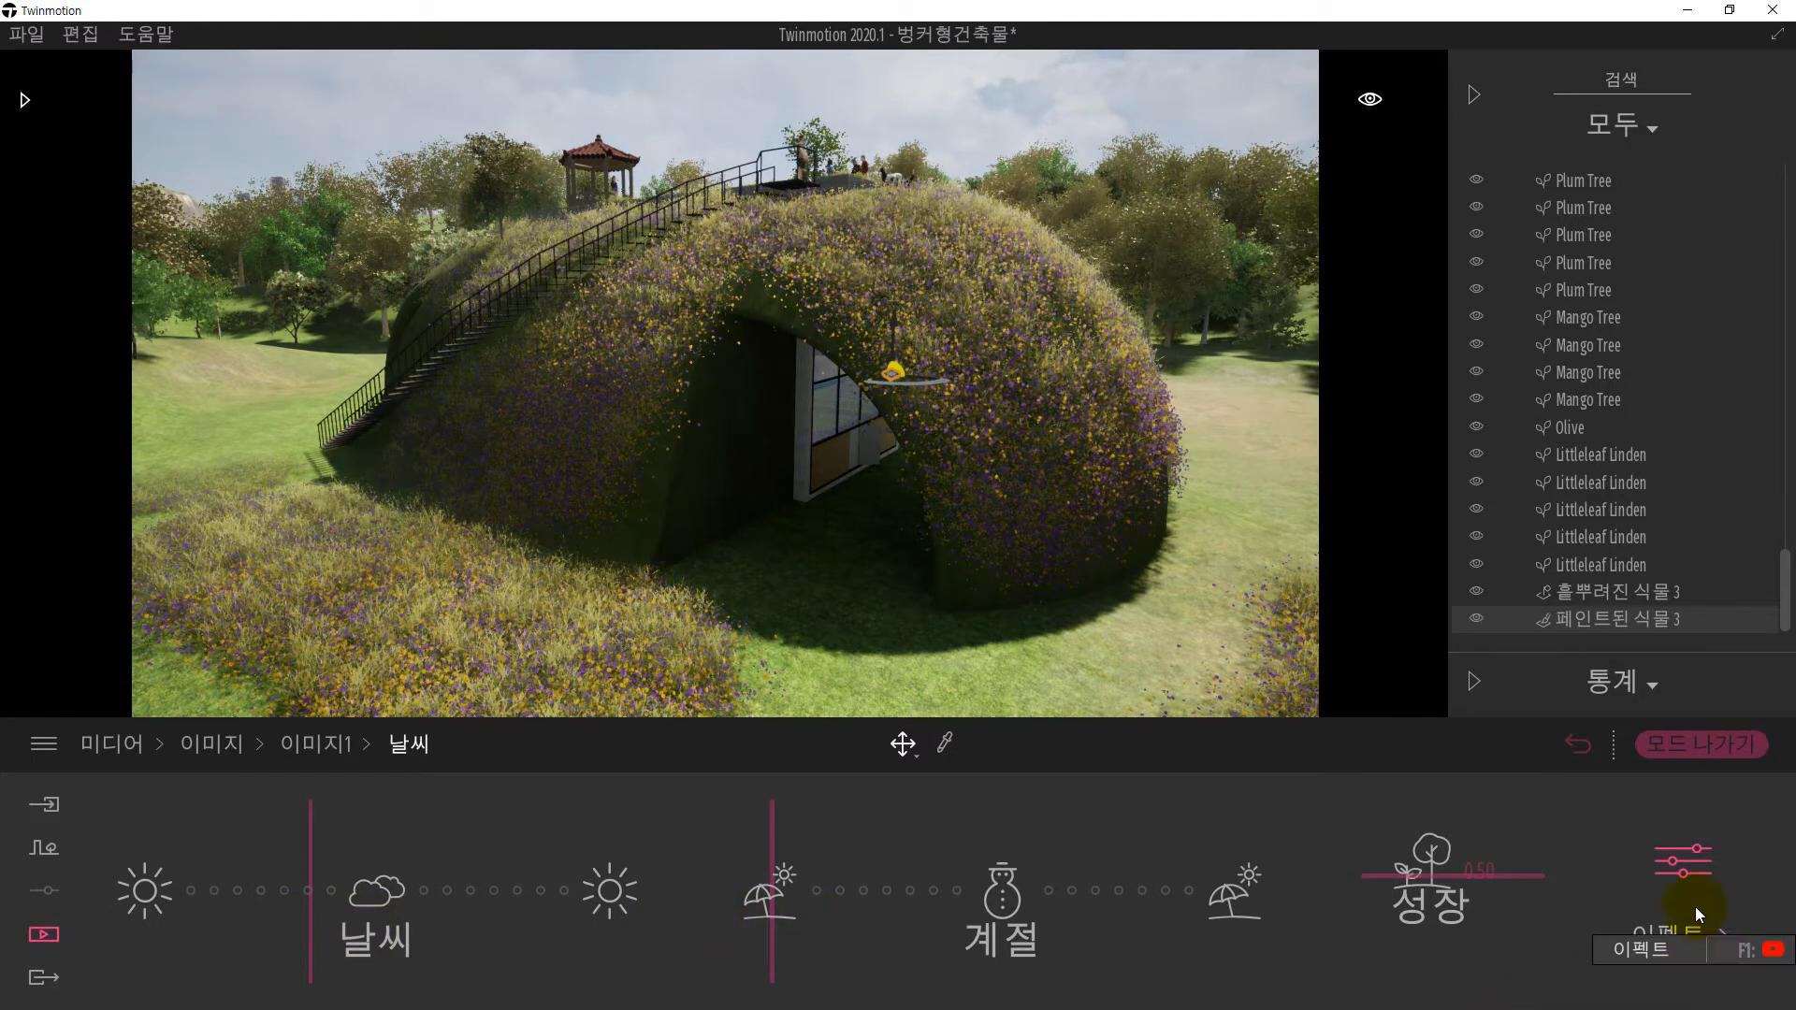
- Set the fog effect of the first image to 22% and return to the image list
left_click(1686, 870)
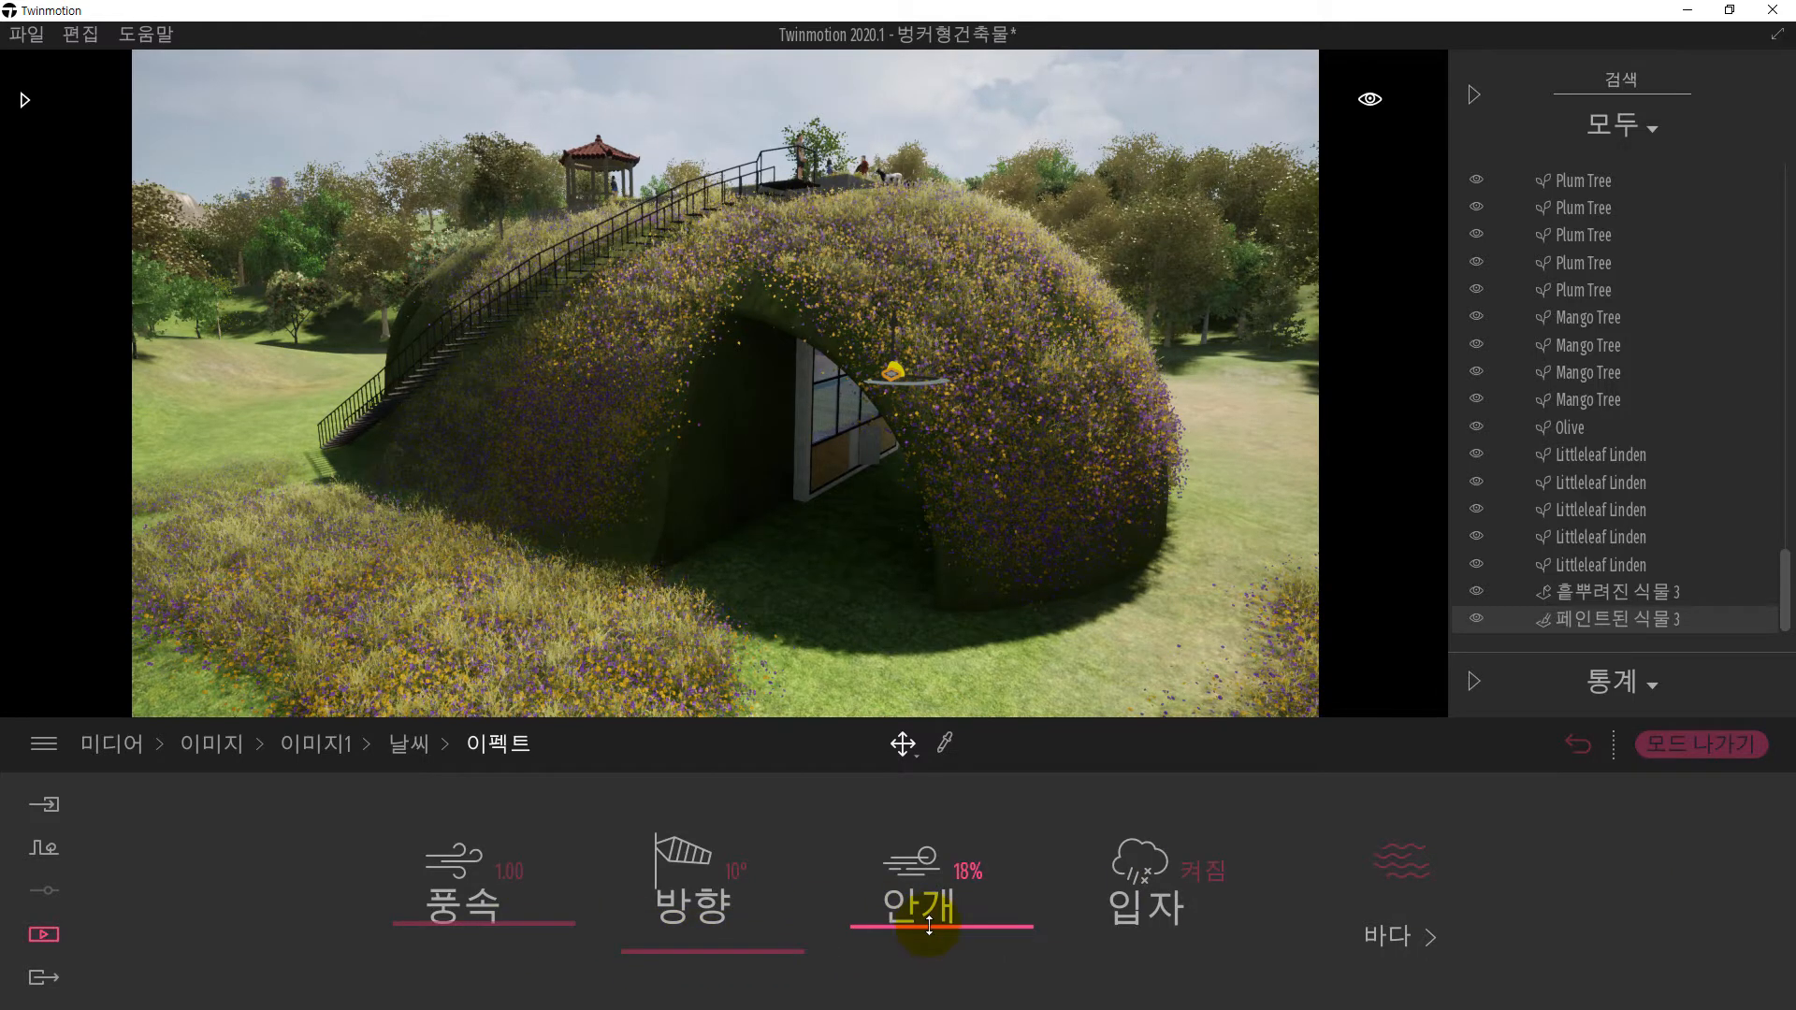
left_click_drag(928, 928, 931, 923)
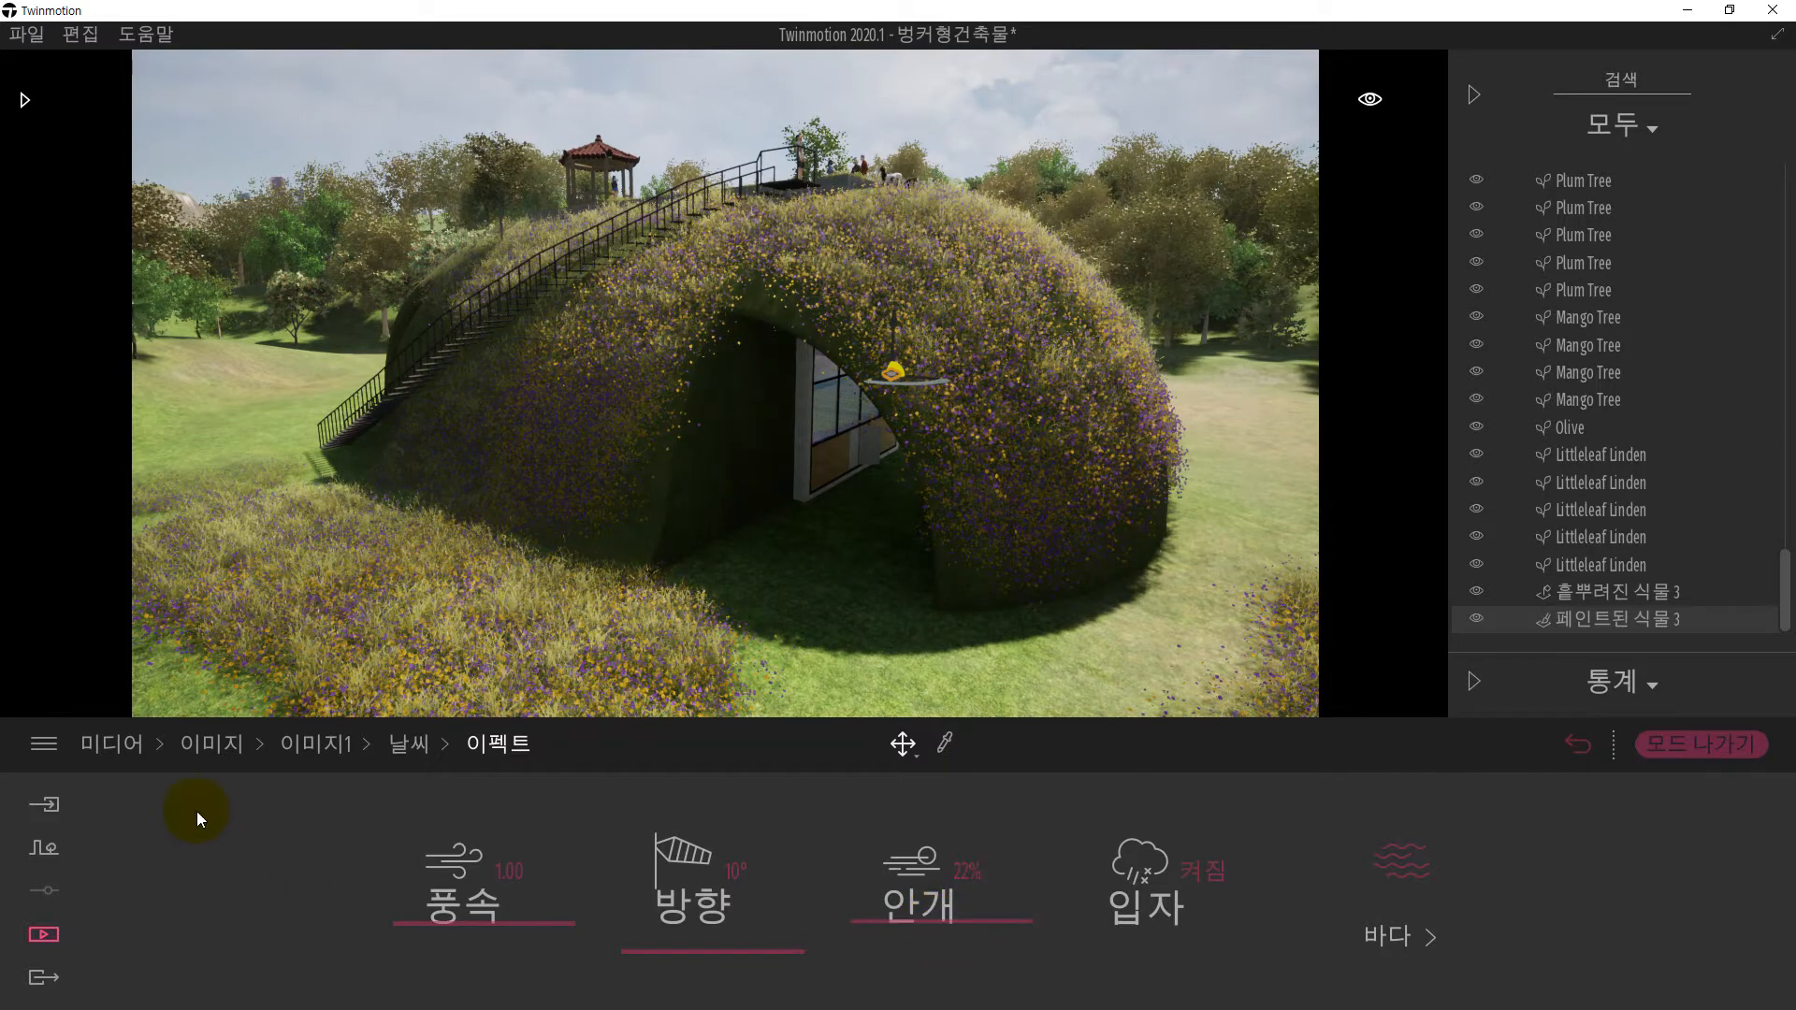
left_click(192, 745)
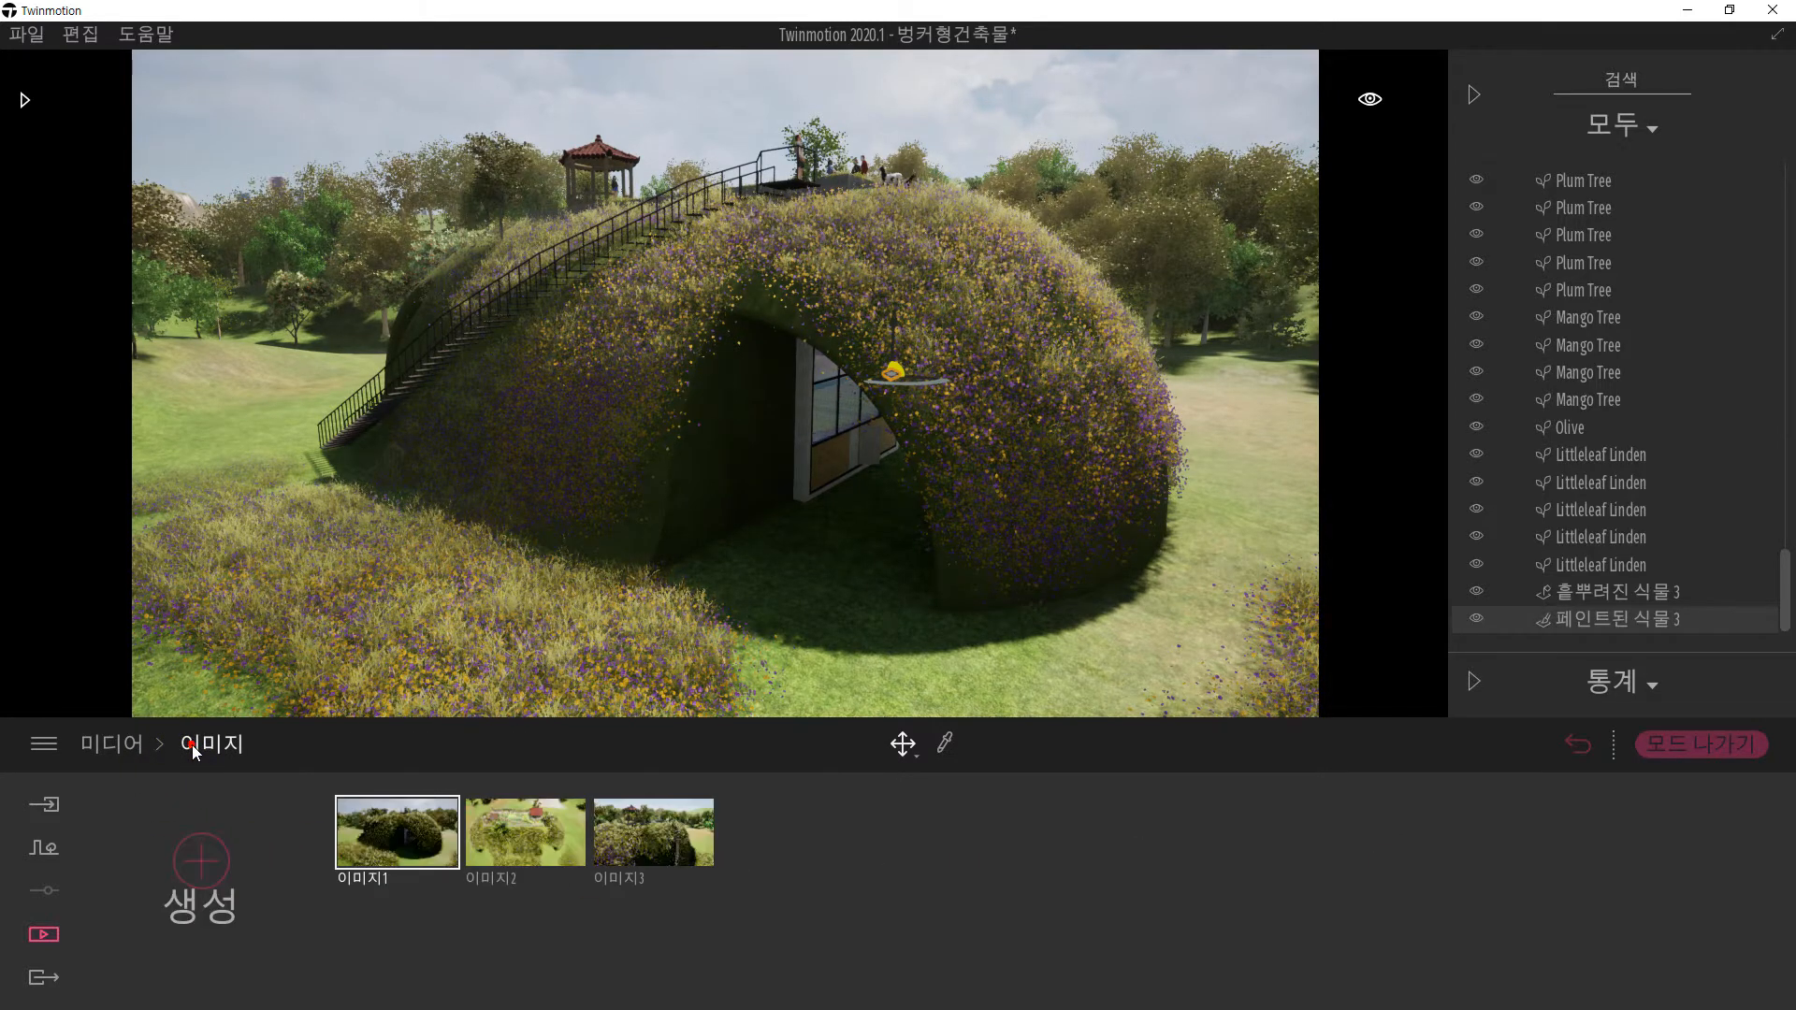
- Set the auto exposure of the second still image to -0.40 and return to the image list
left_click(511, 846)
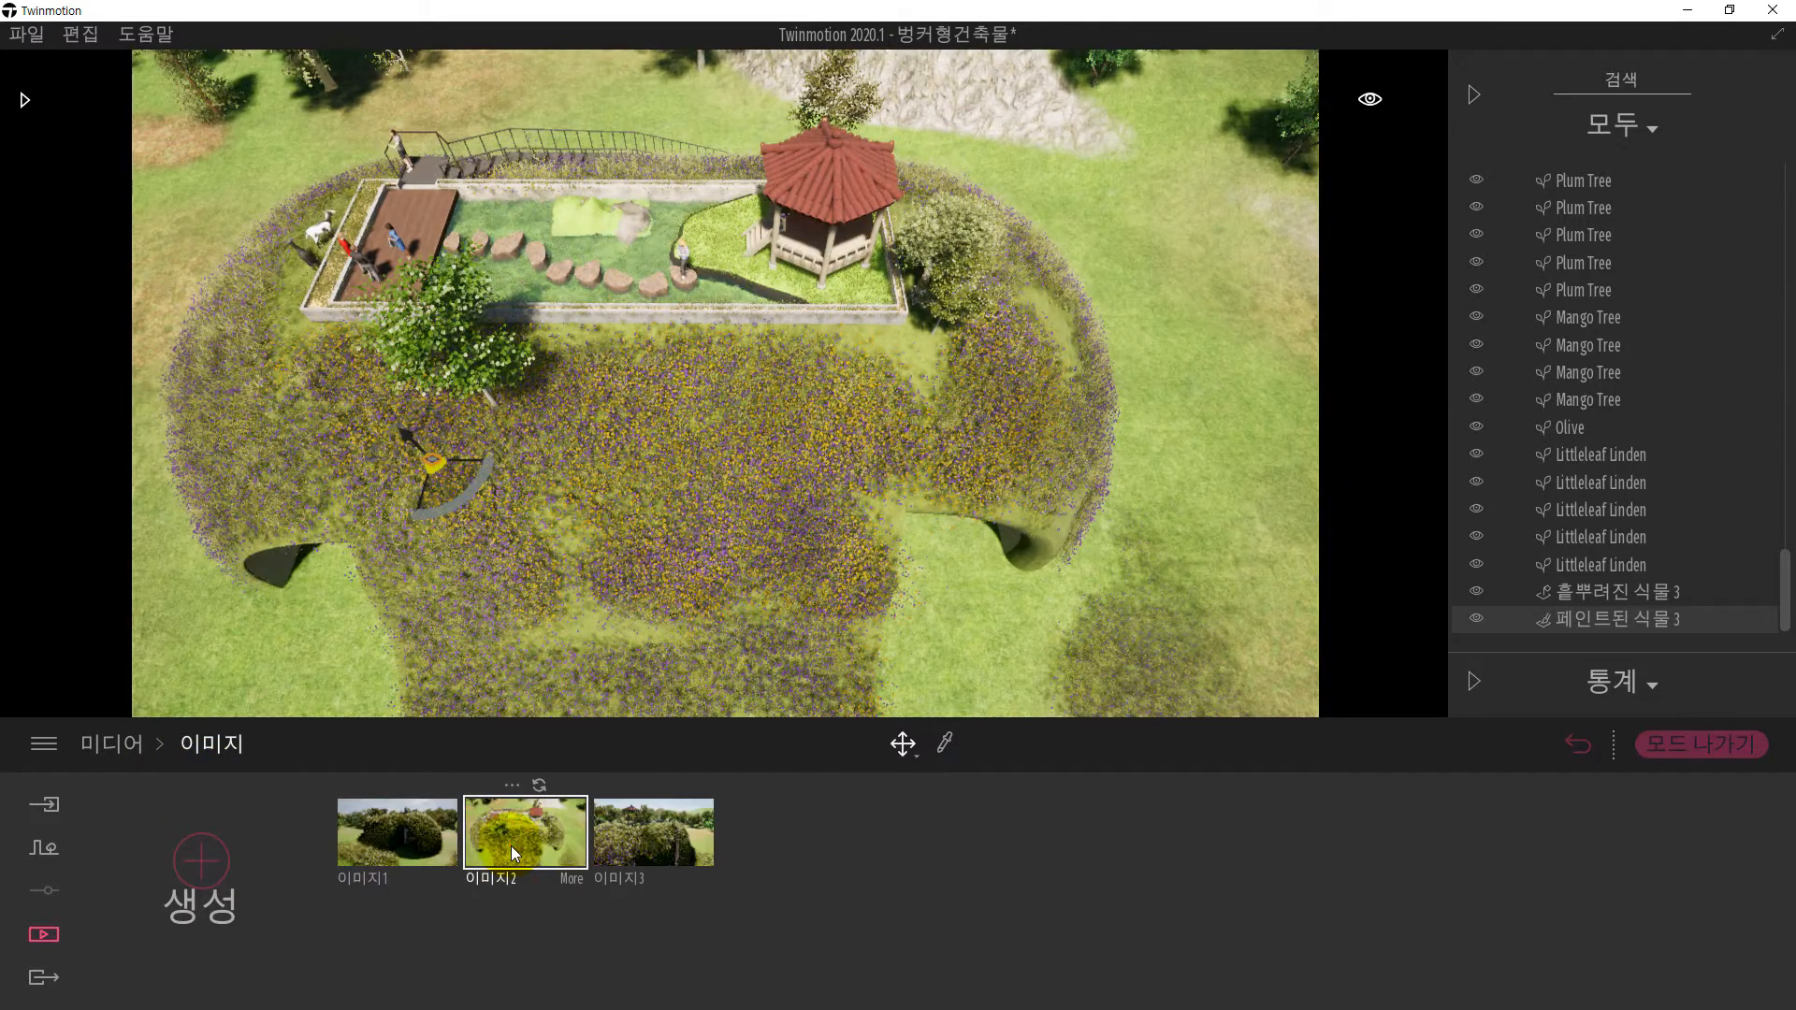
left_click(564, 881)
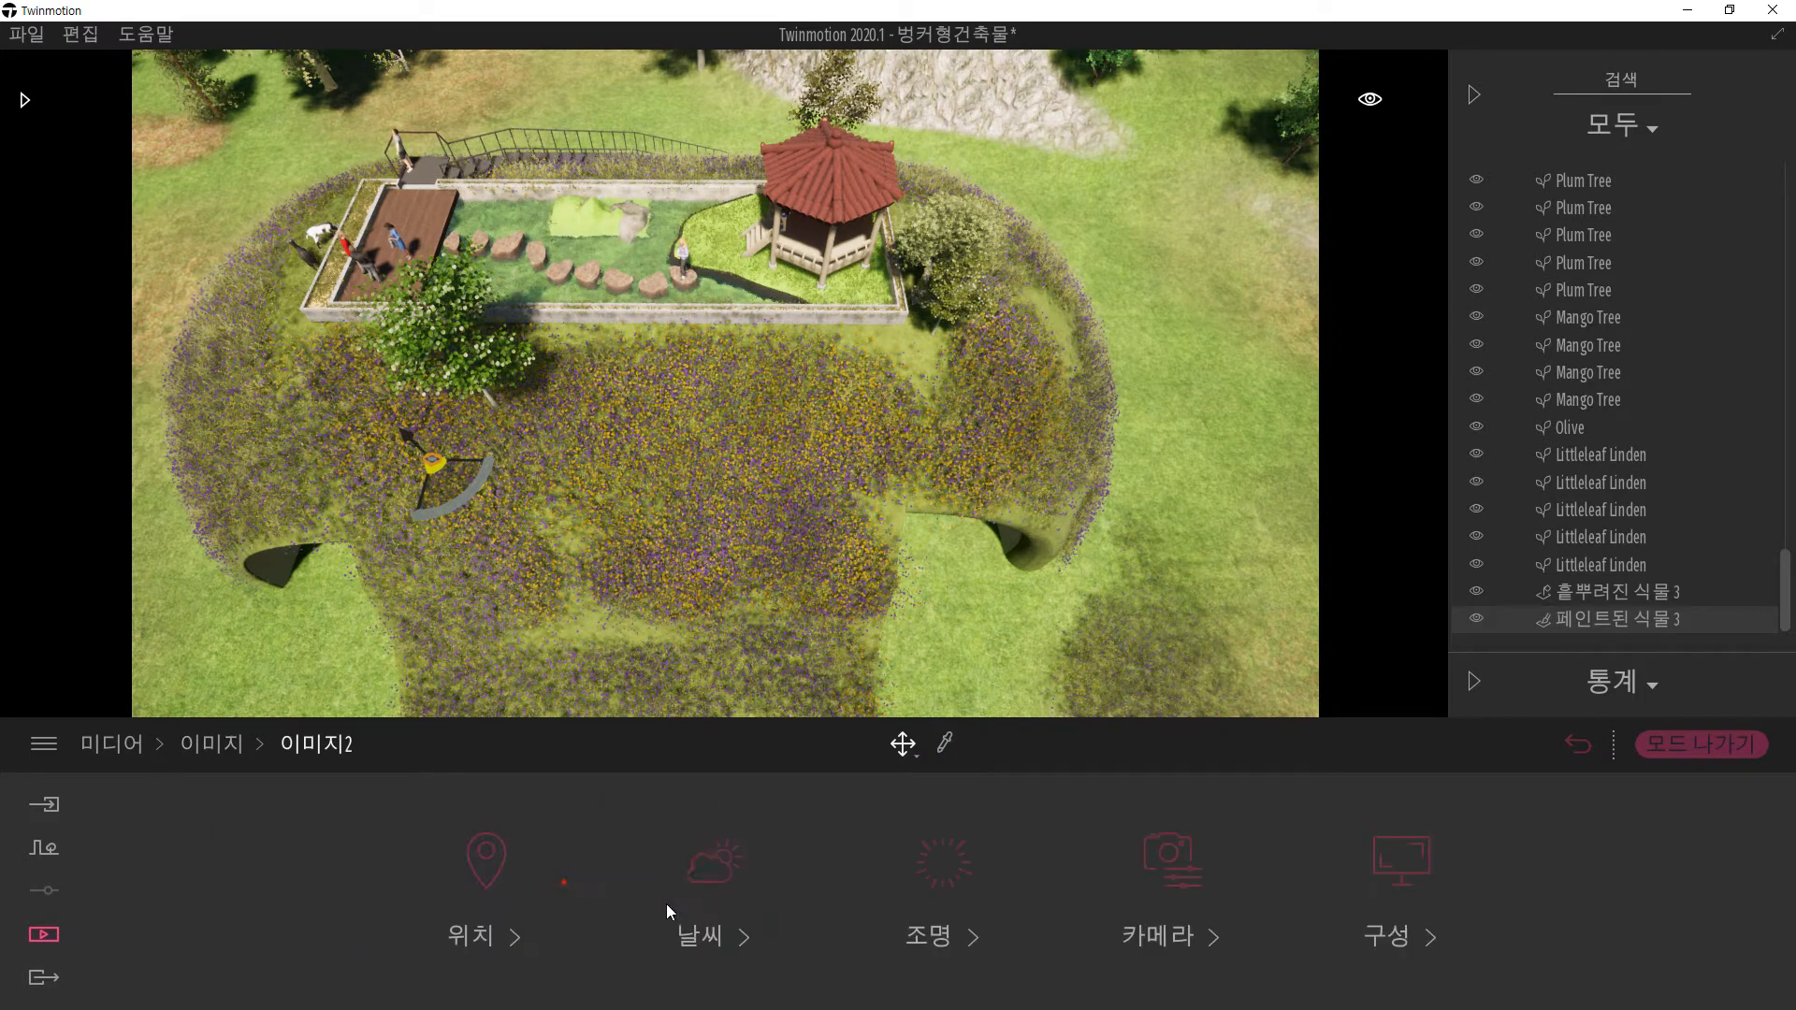
left_click(934, 936)
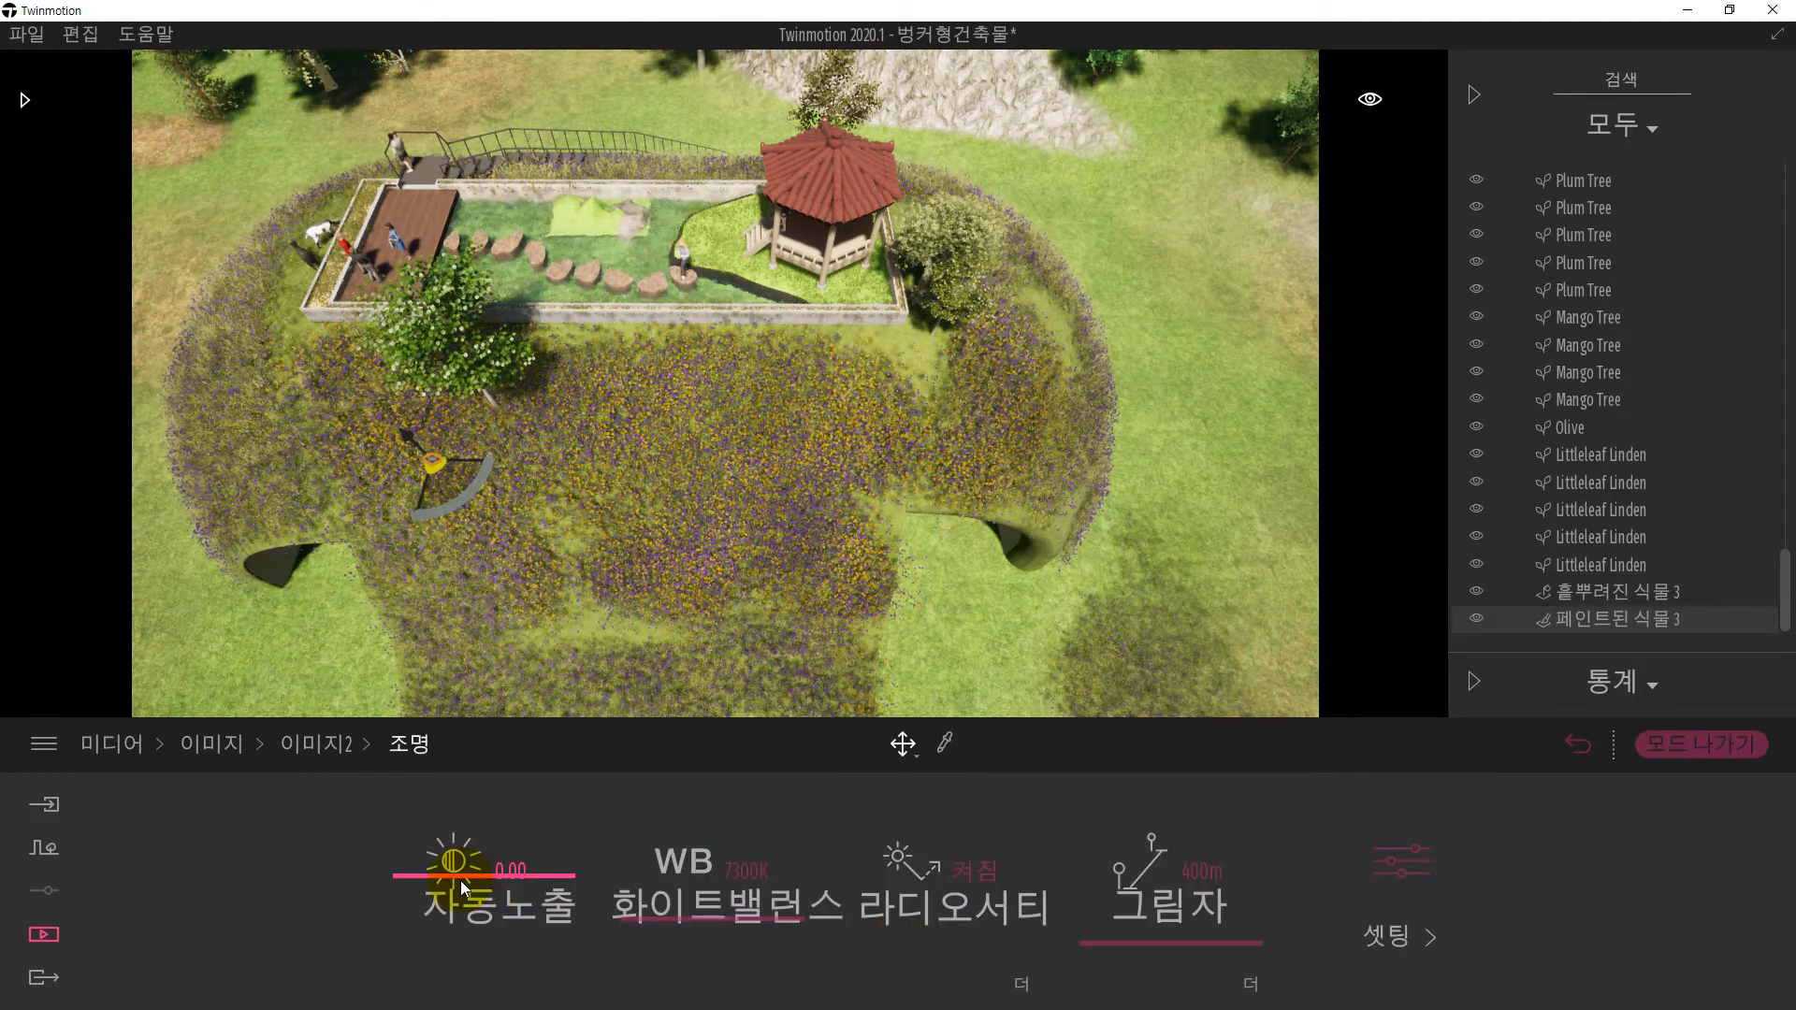
left_click_drag(460, 879, 466, 881)
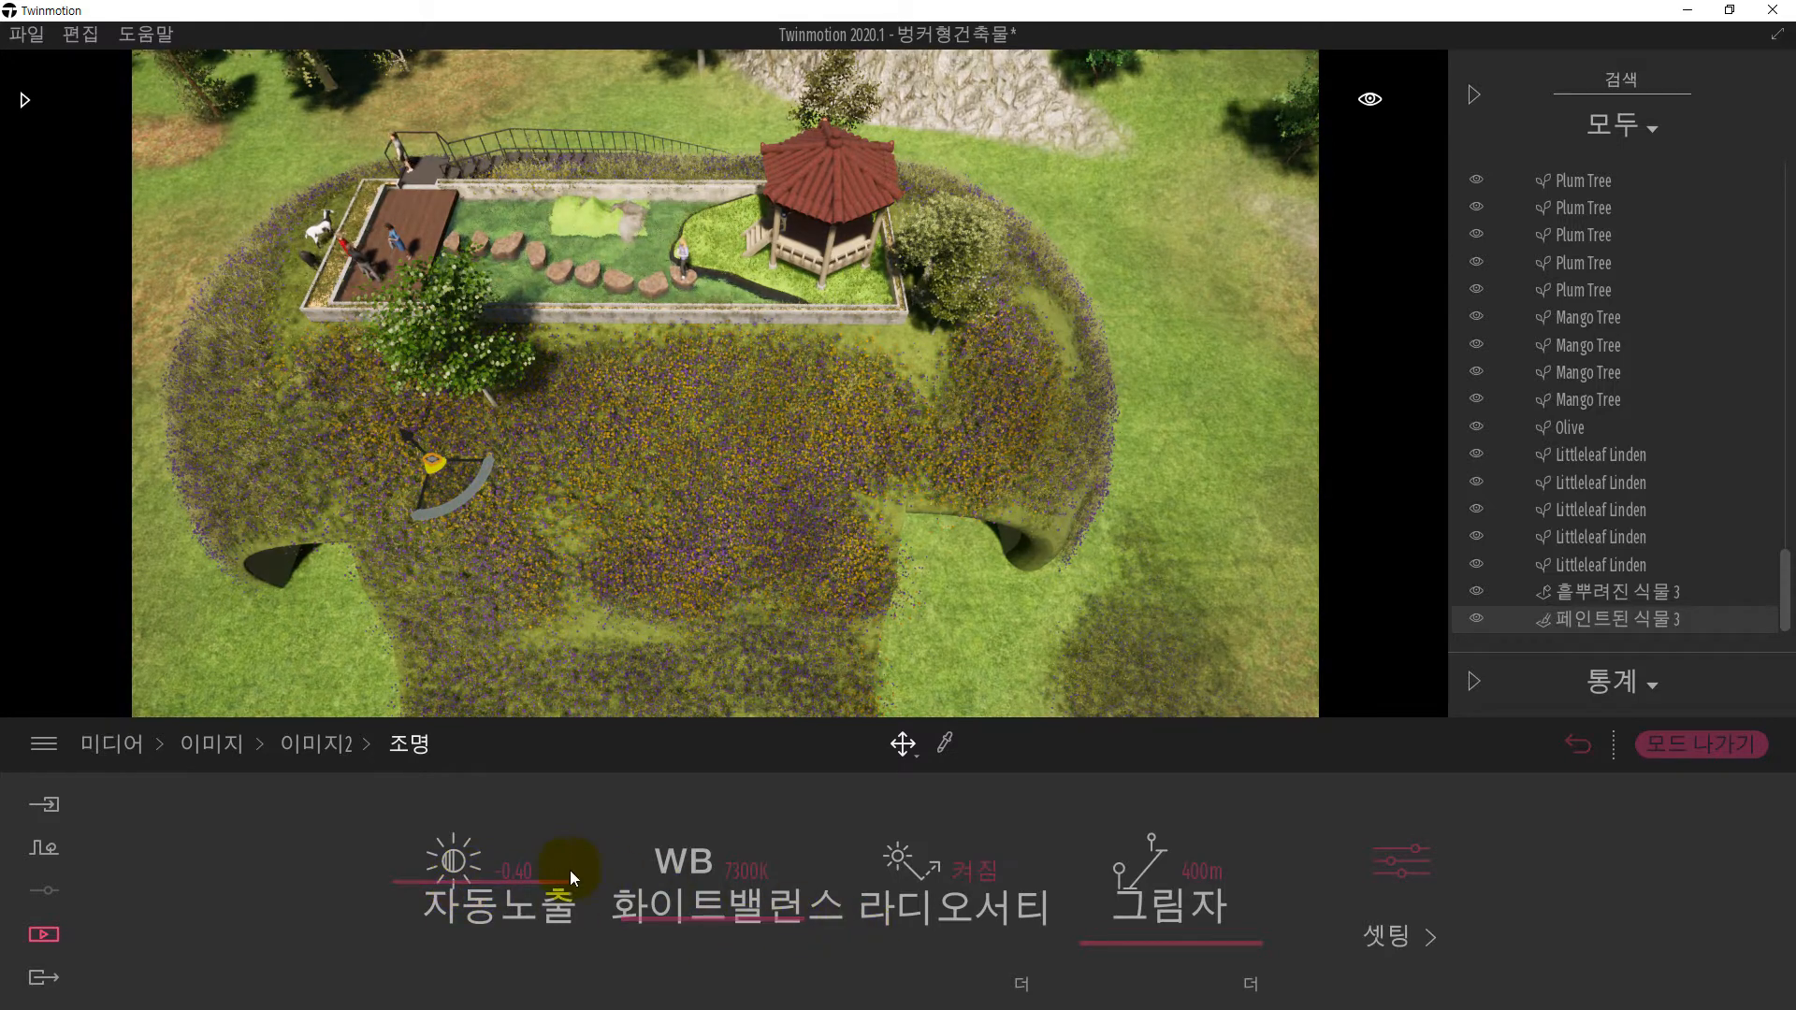
left_click(230, 749)
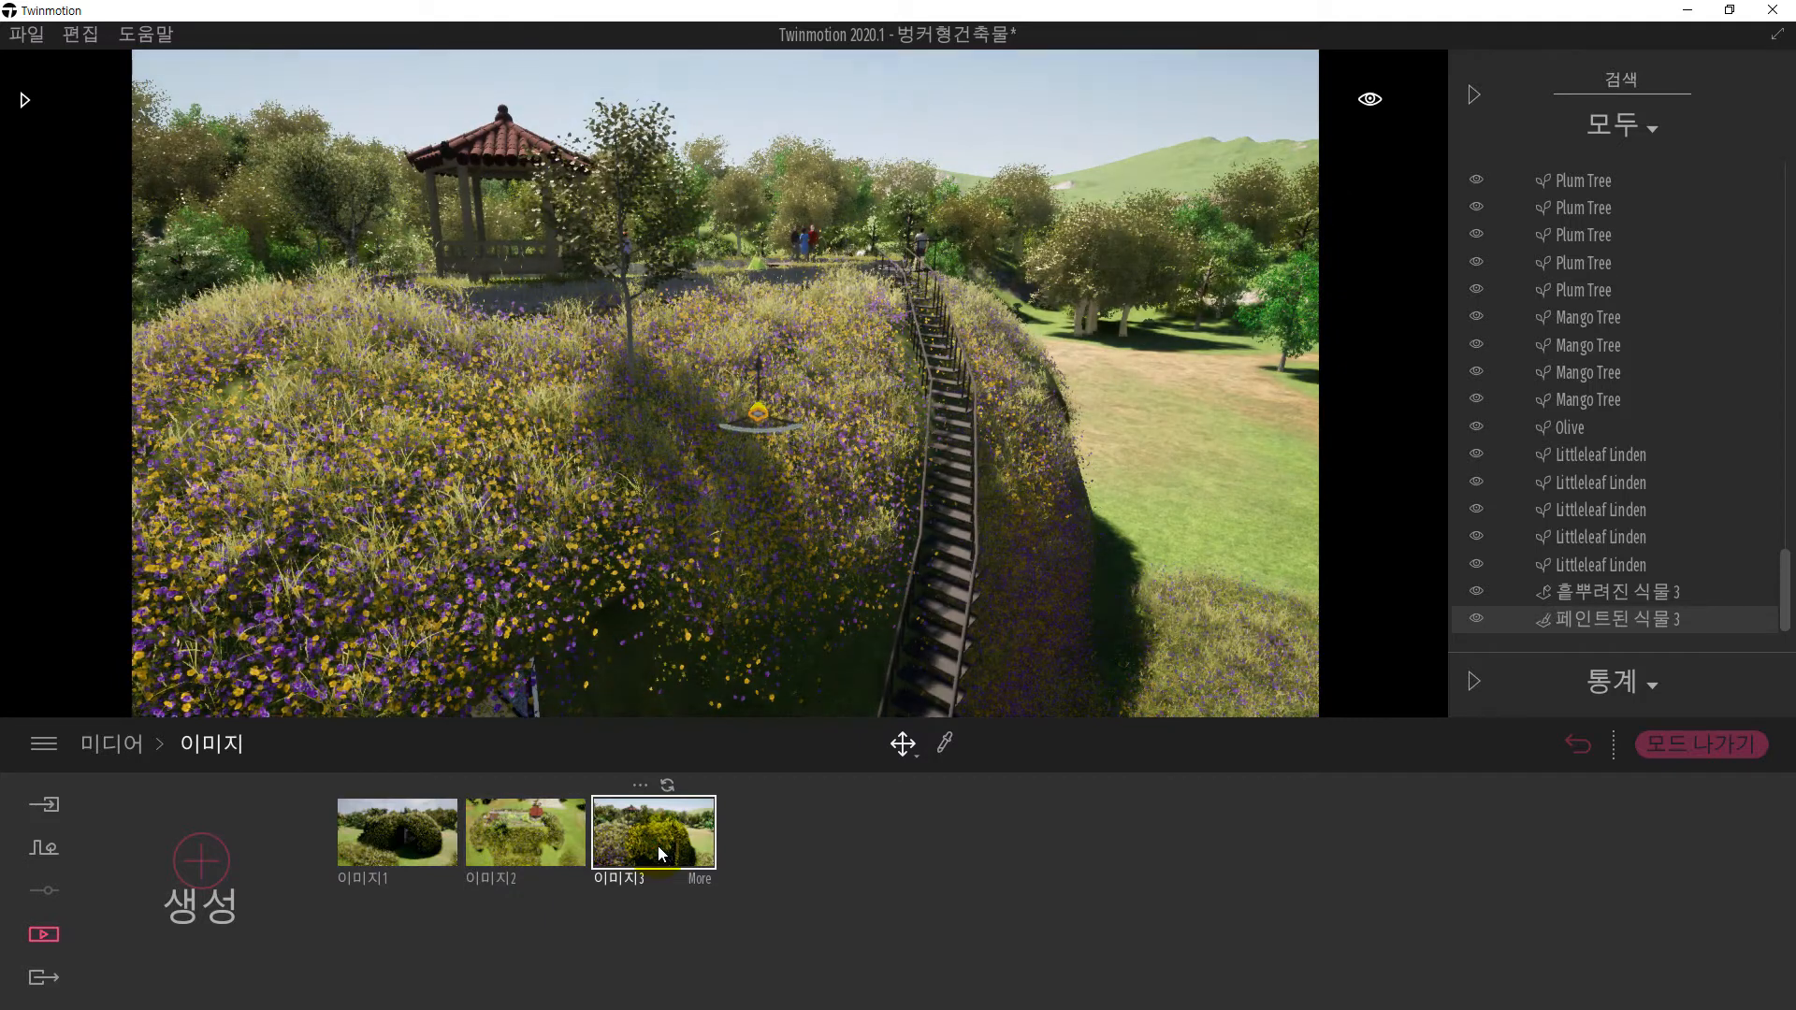
- Open the export settings and save the project file
left_click(44, 978)
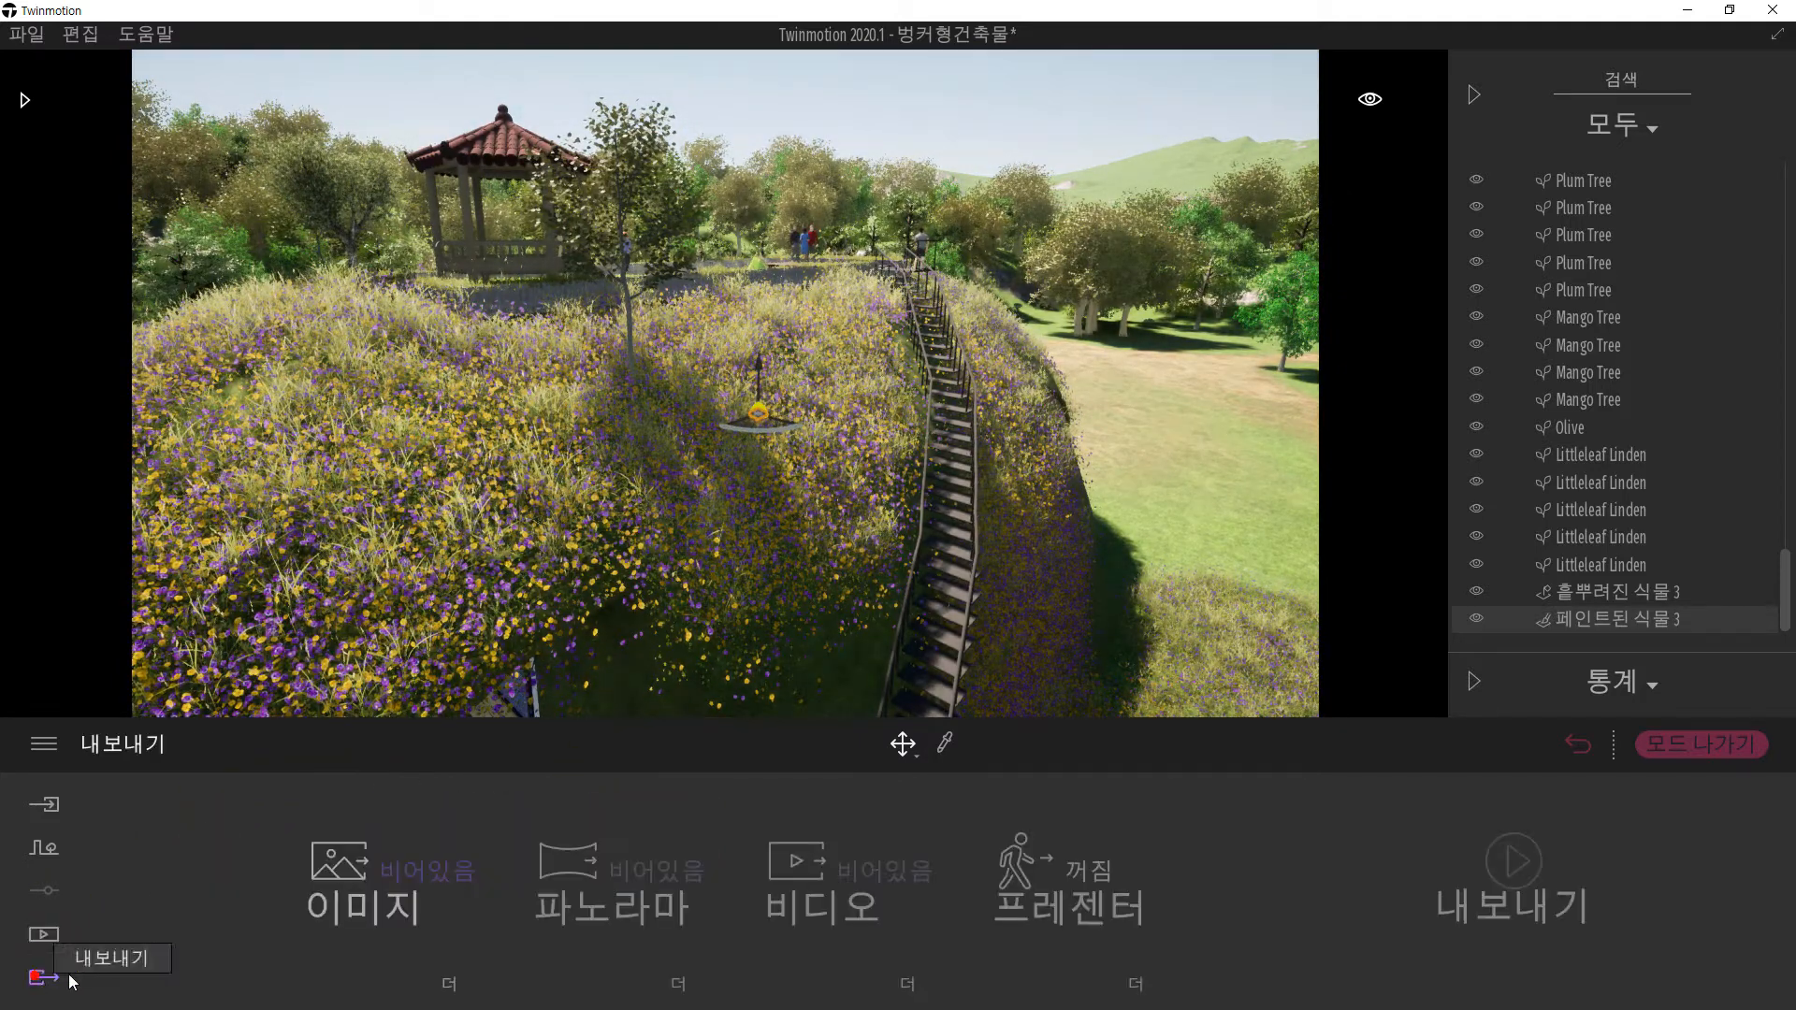
left_click(26, 36)
left_click(40, 194)
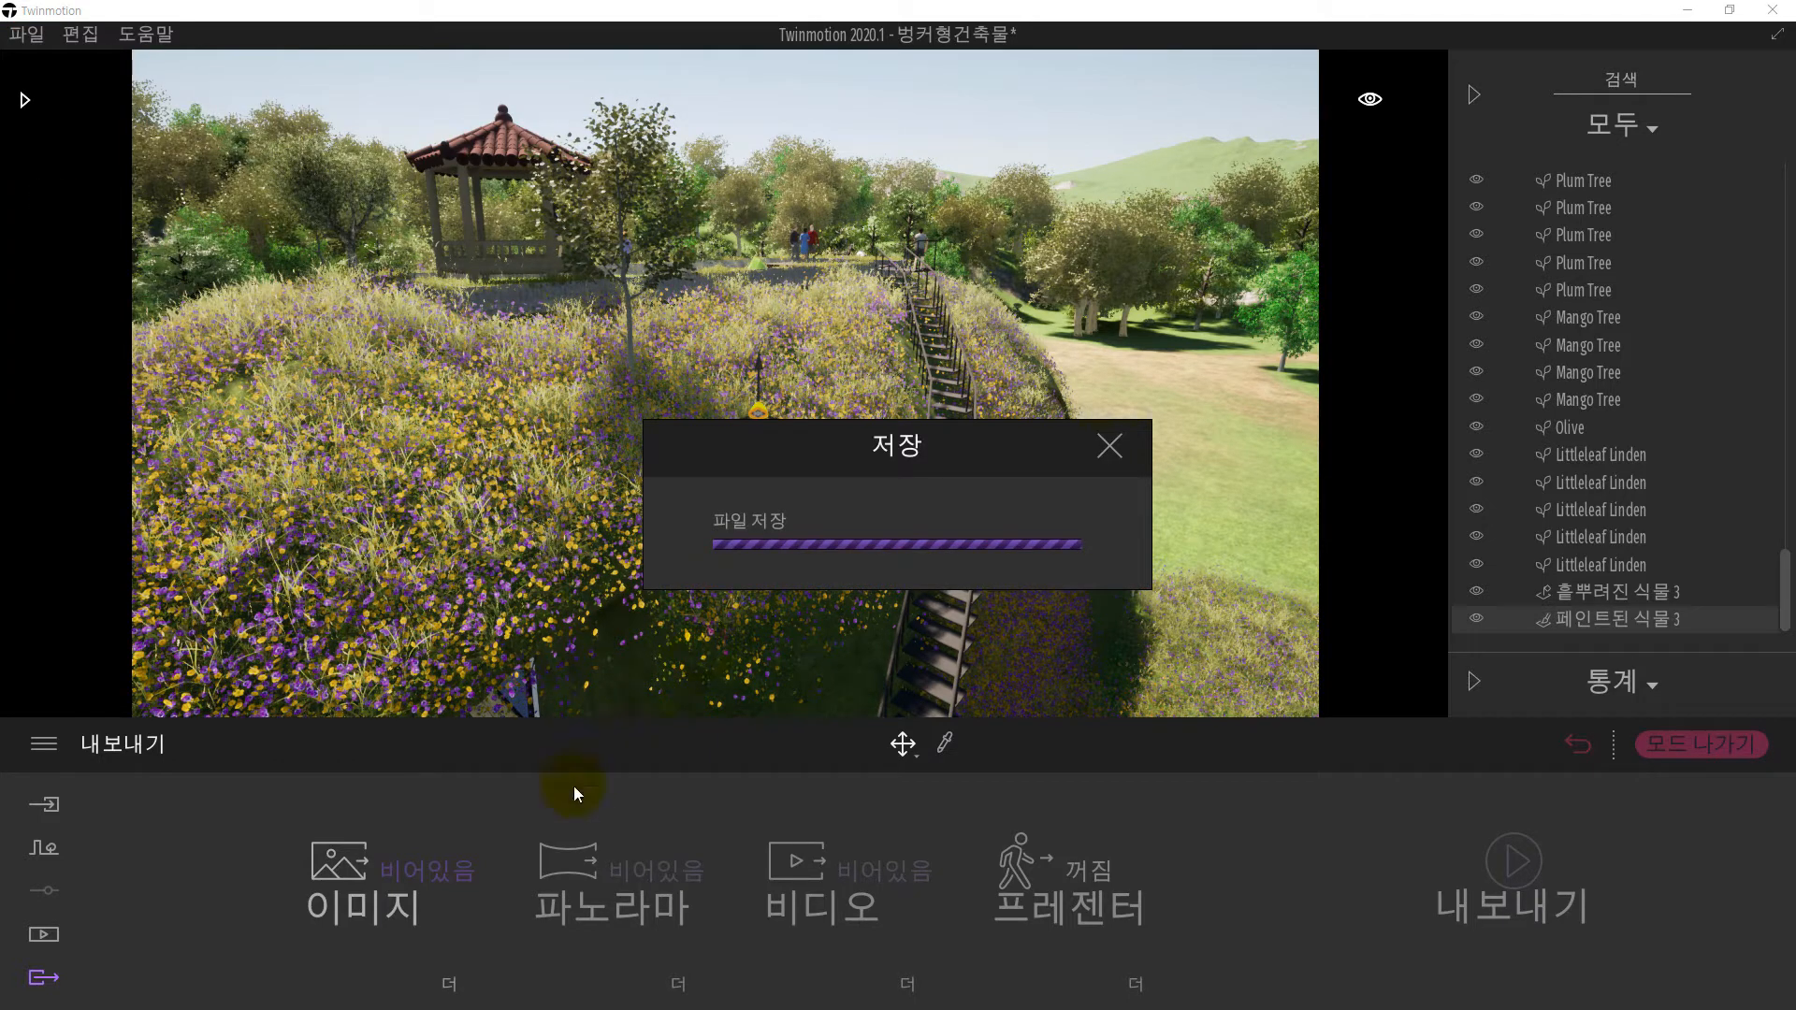
- Select all three still images, 이미지1, 이미지2 and 이미지3, for export
left_click(412, 876)
left_click(417, 478)
left_click(524, 485)
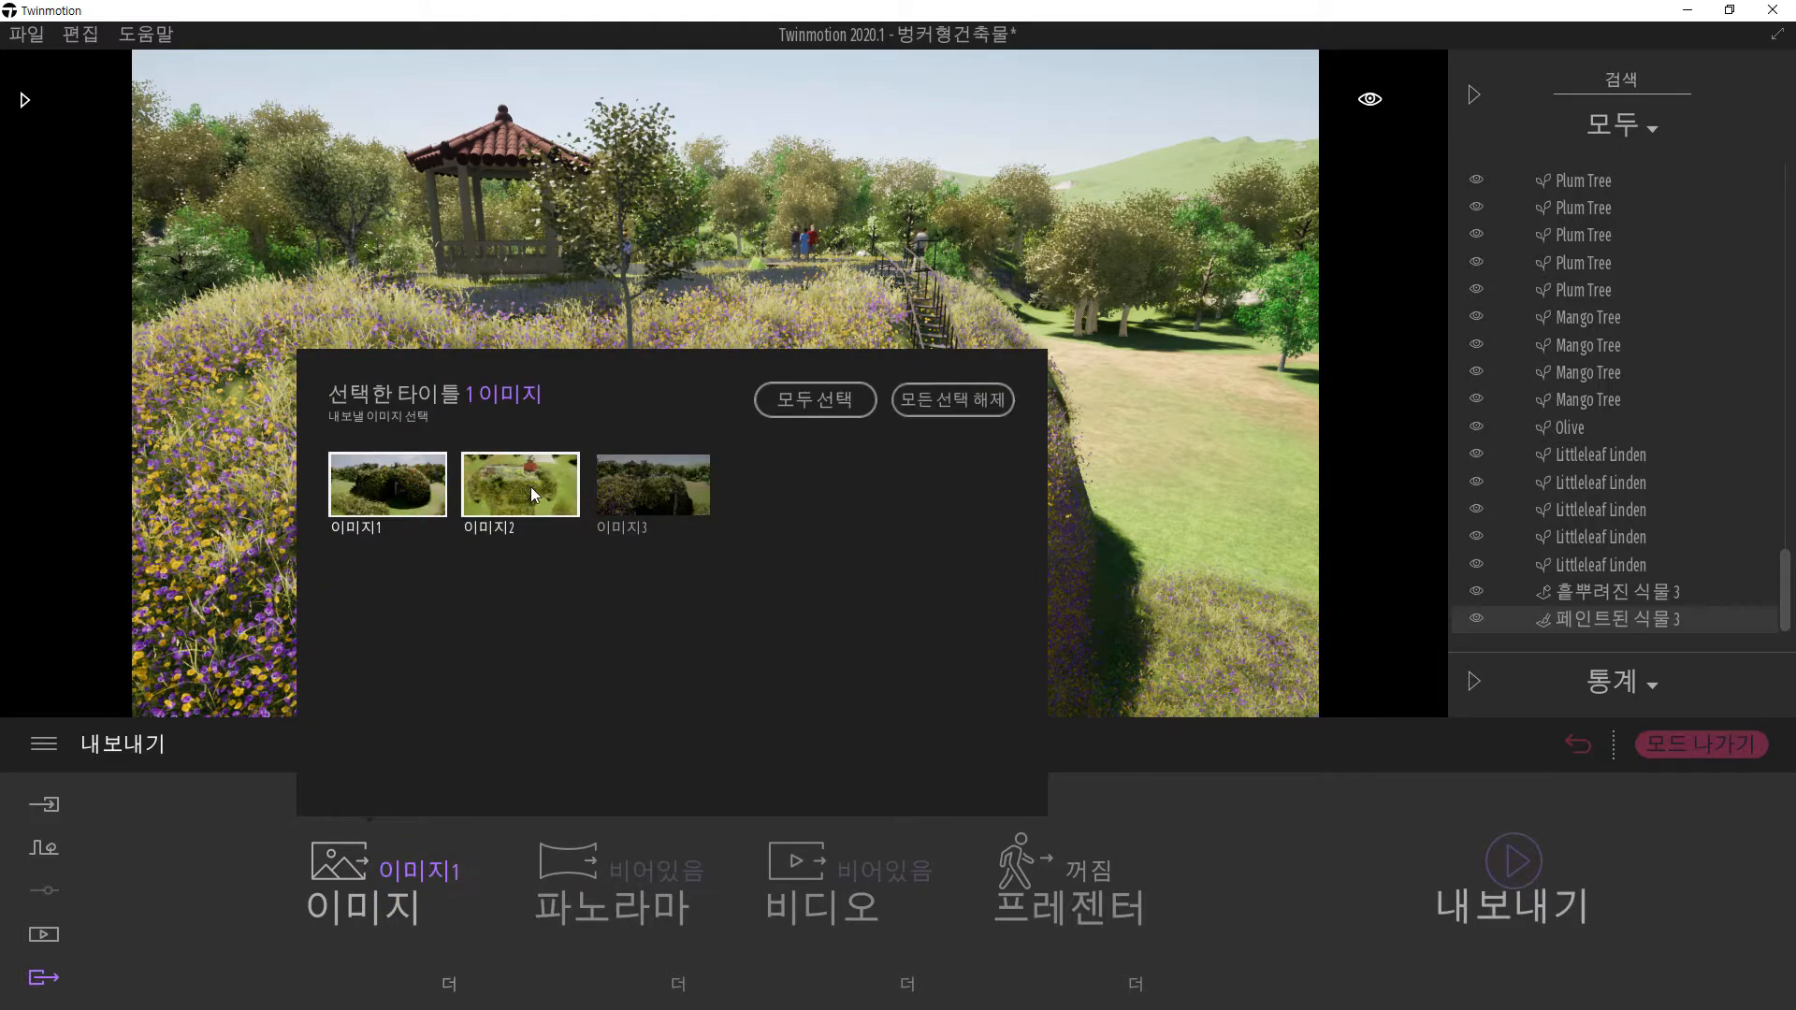
left_click(637, 488)
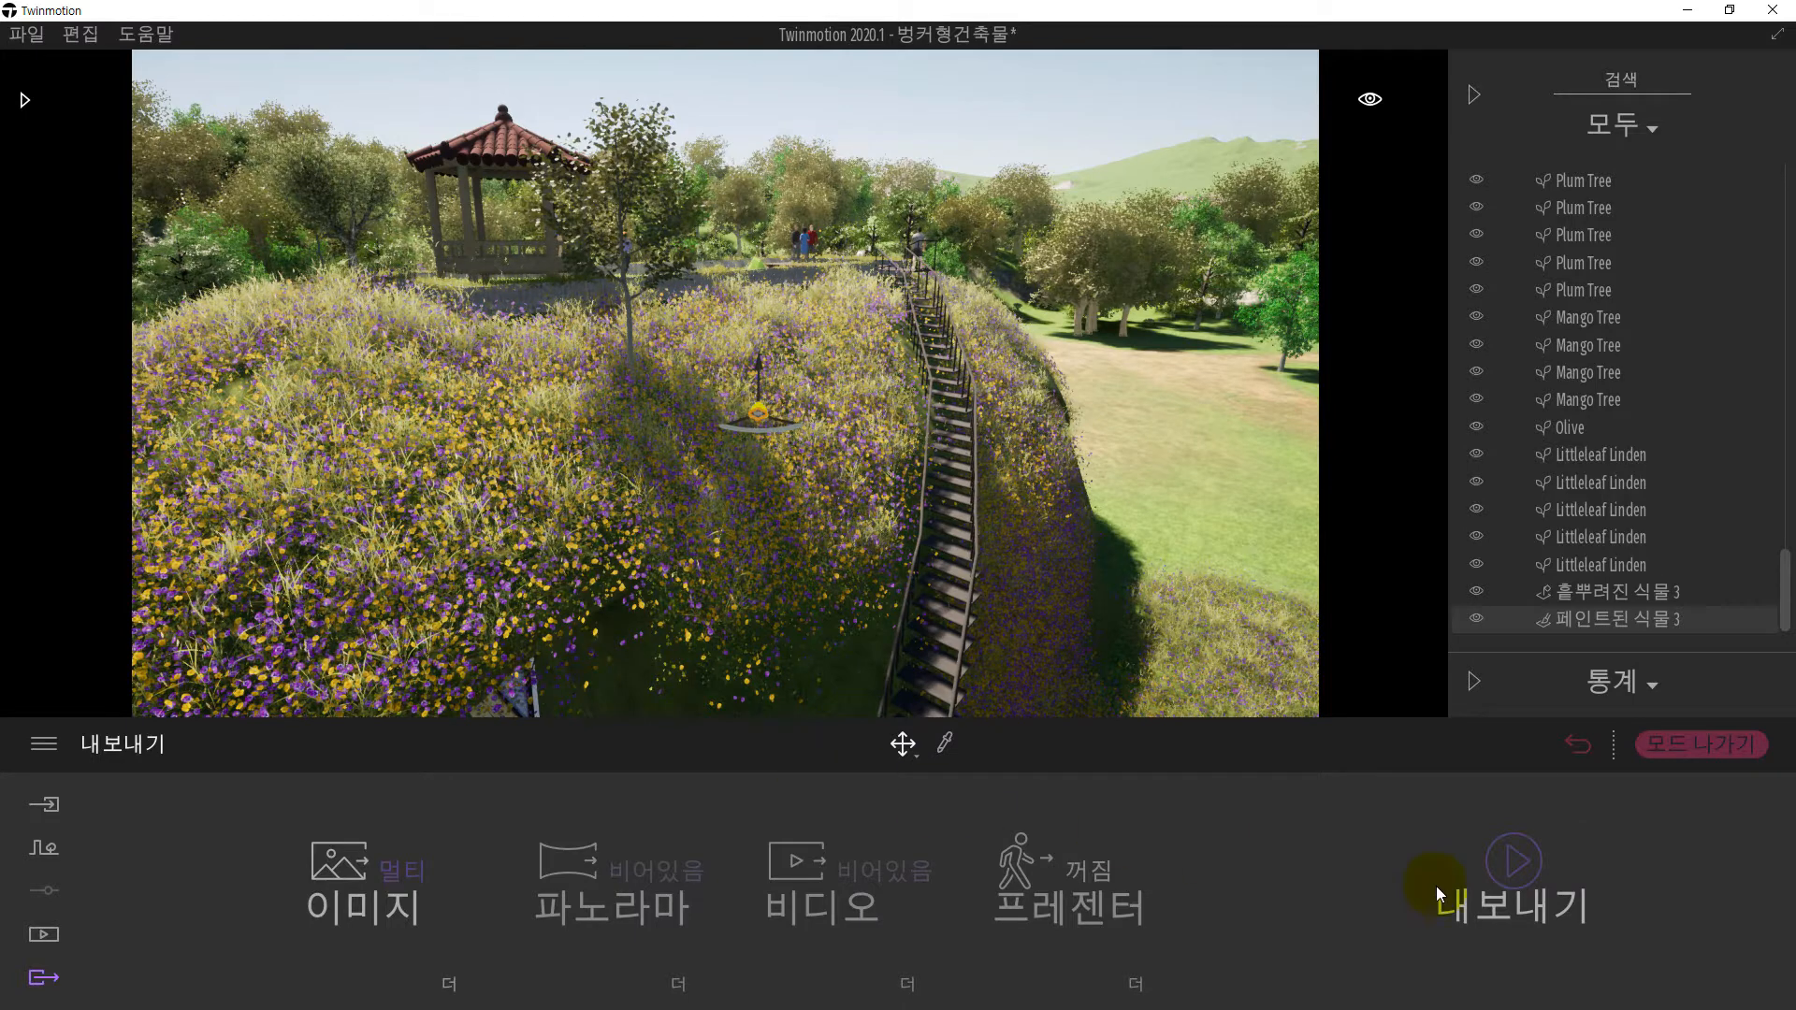
- Export the selected images into the 트윈모션강좌 folder on the DATAROOM2 (J:) drive
left_click(1515, 863)
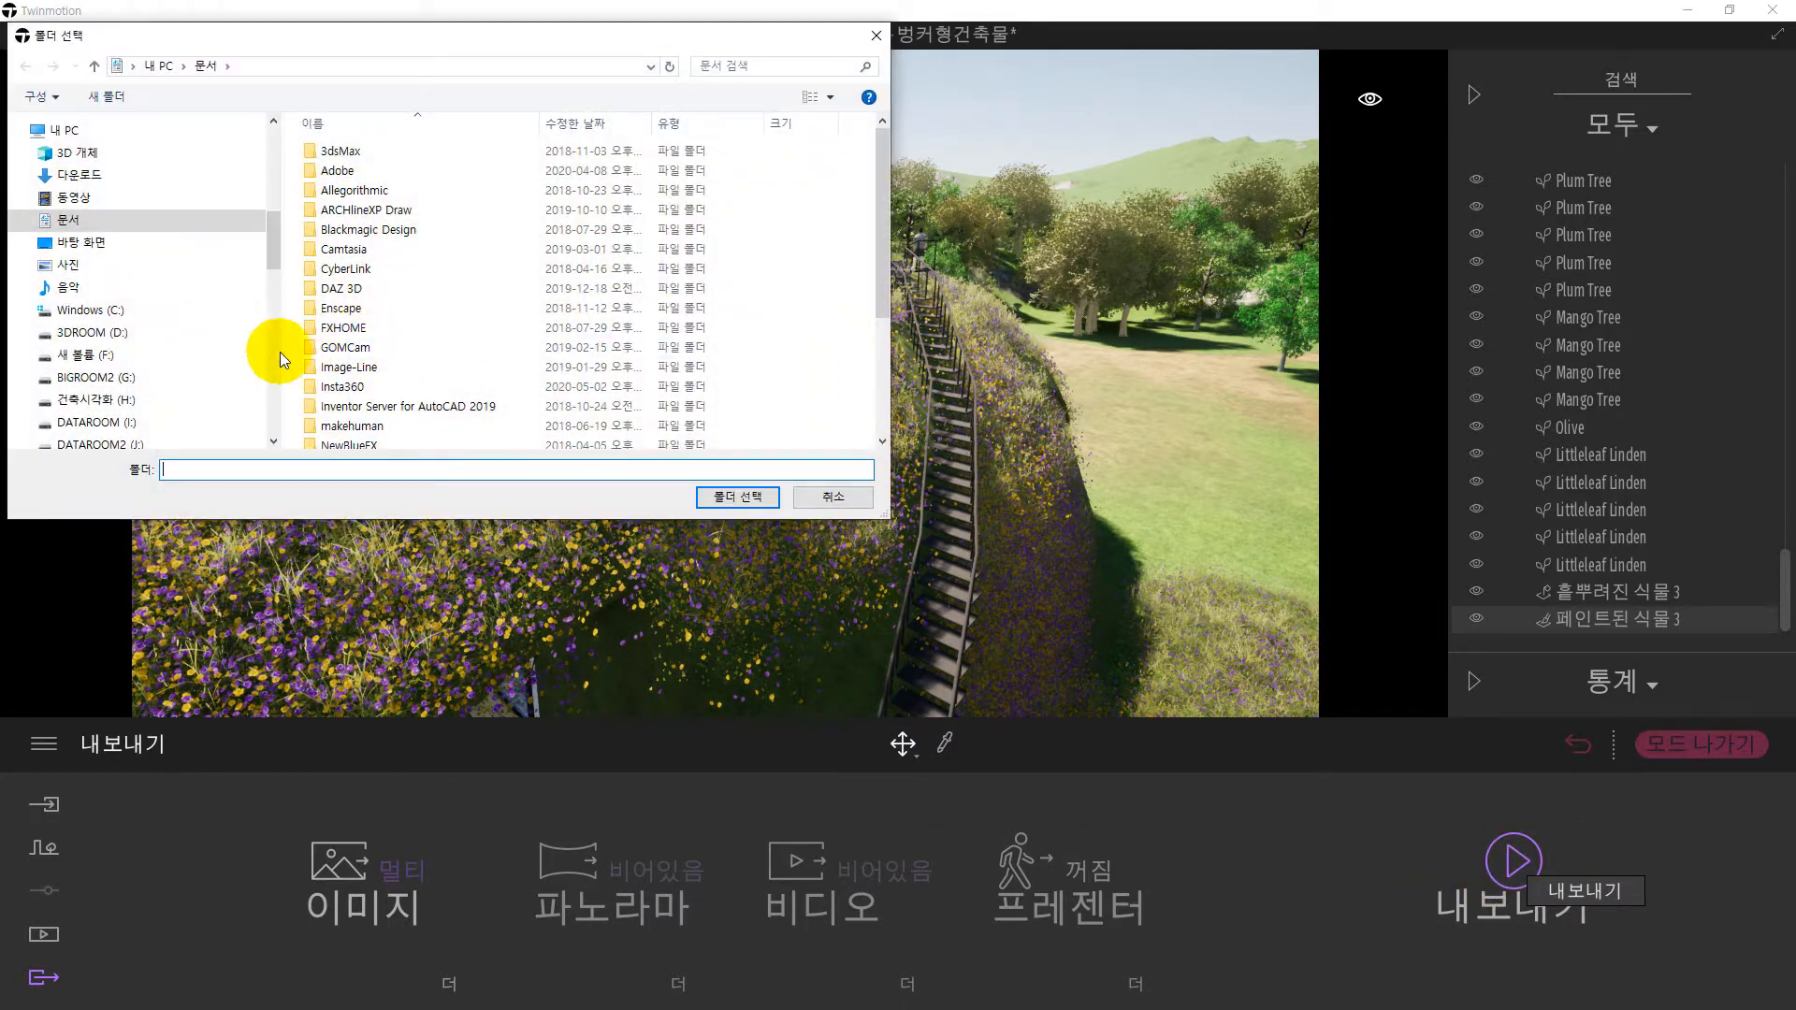
scroll(262, 354, "down", 2)
left_click(103, 324)
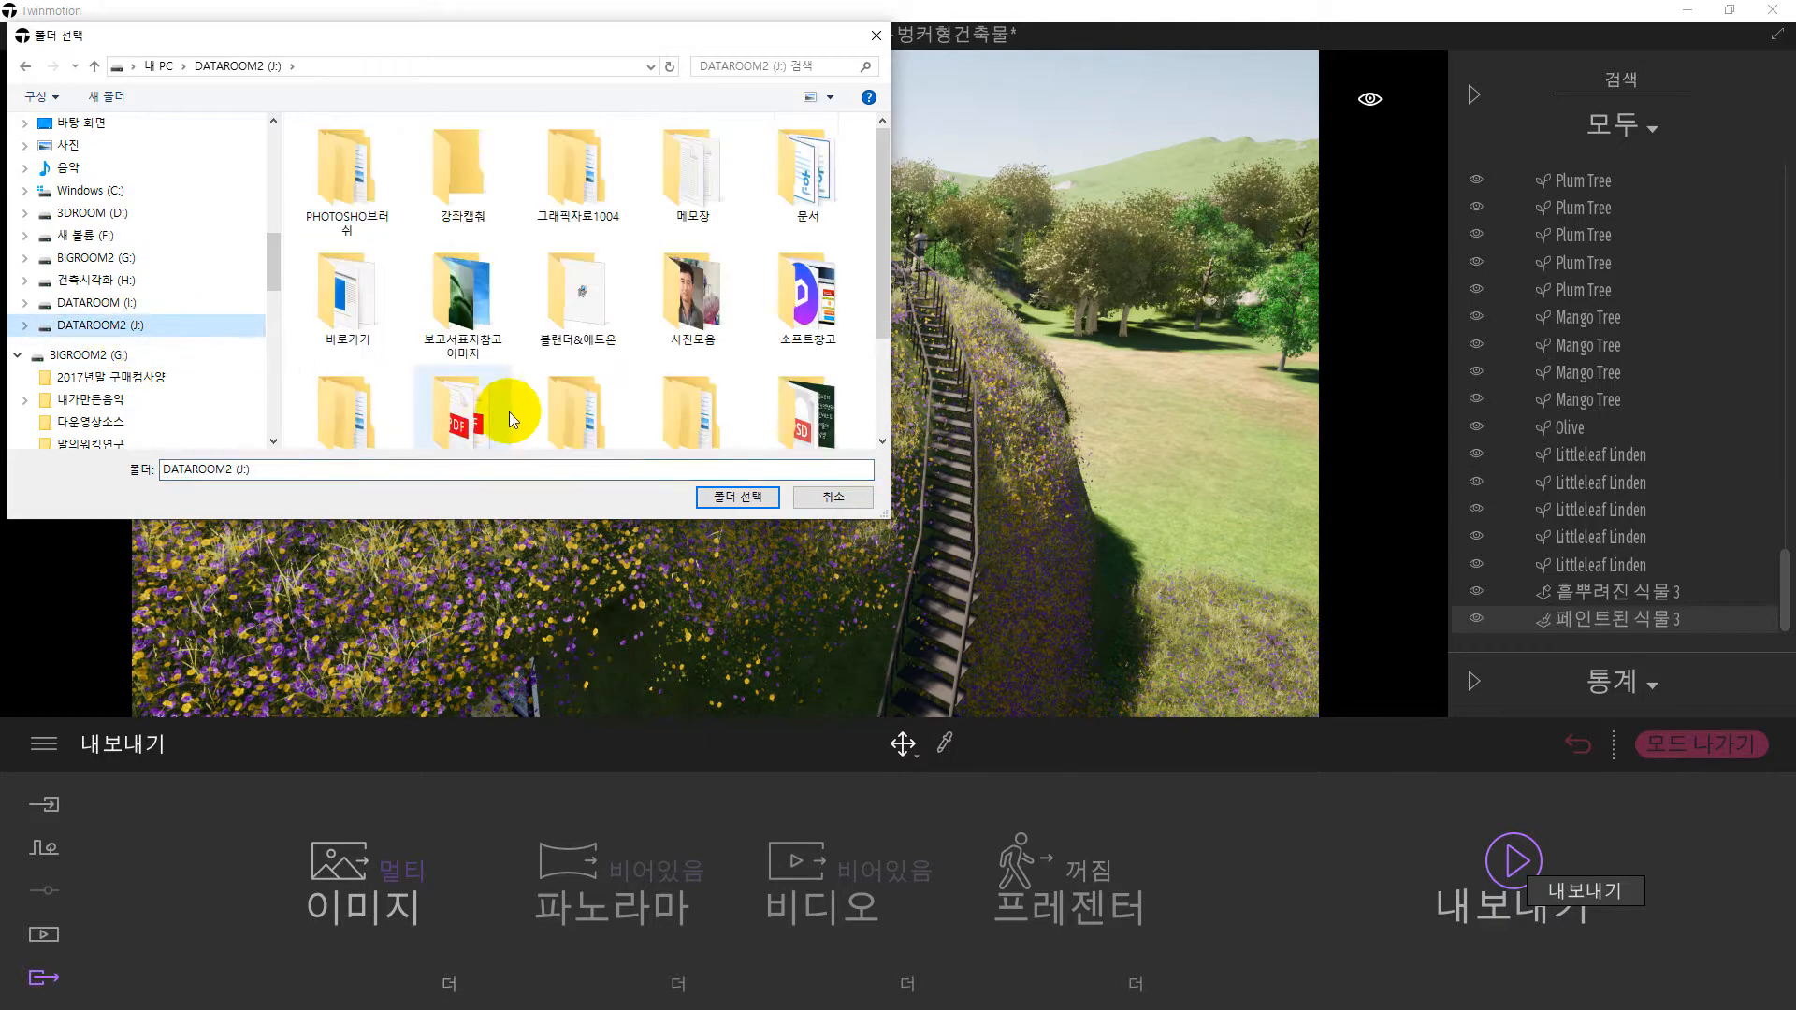
scroll(580, 394, "down", 2)
double_click(452, 384)
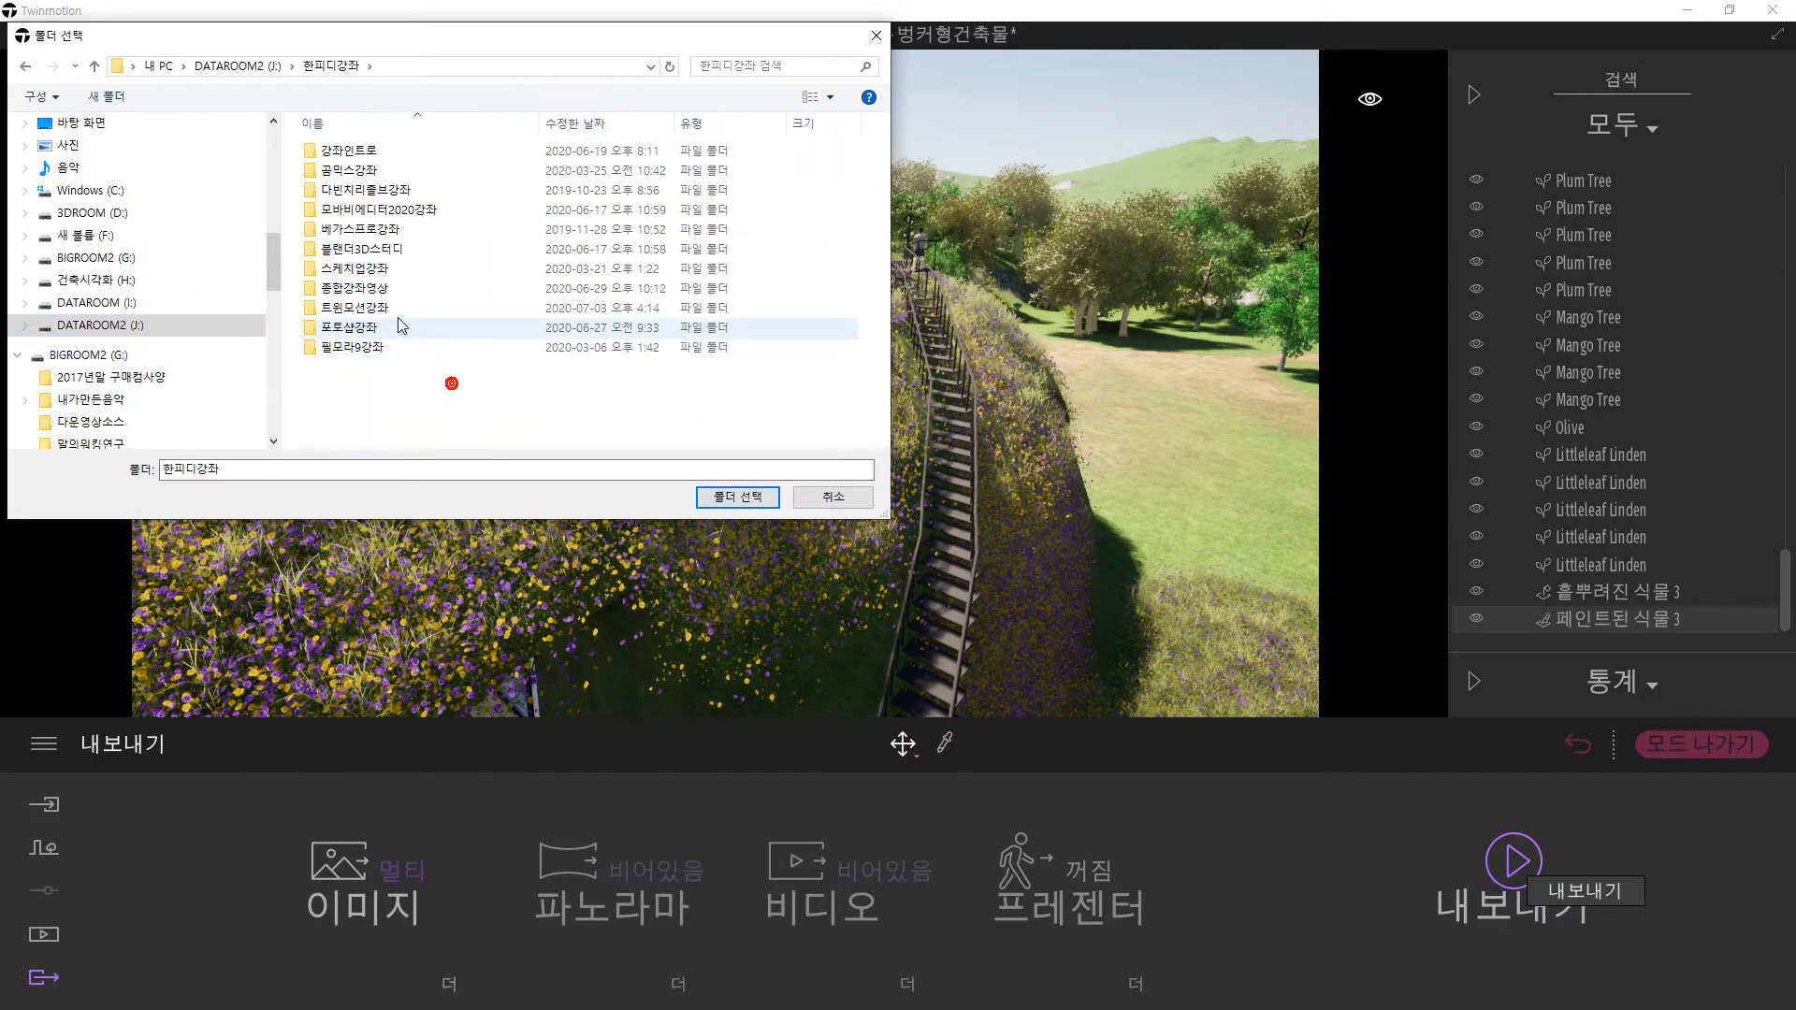
left_click(315, 310)
double_click(315, 311)
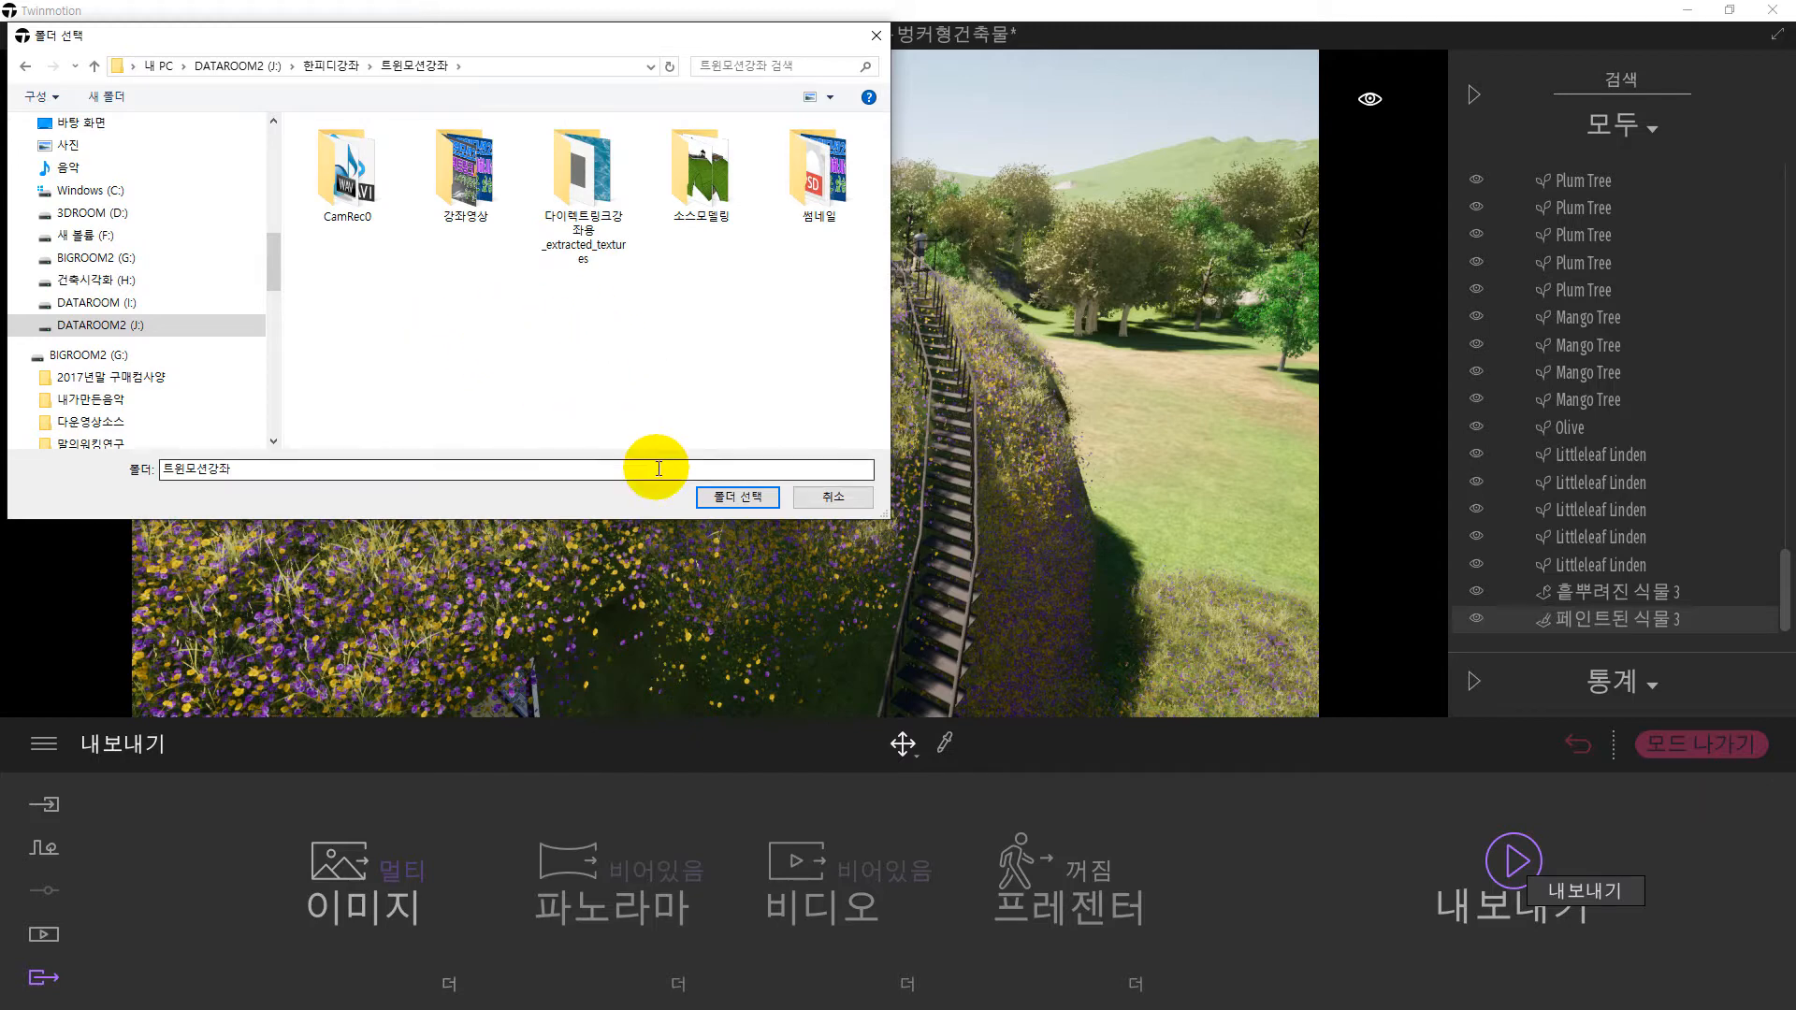
left_click(736, 498)
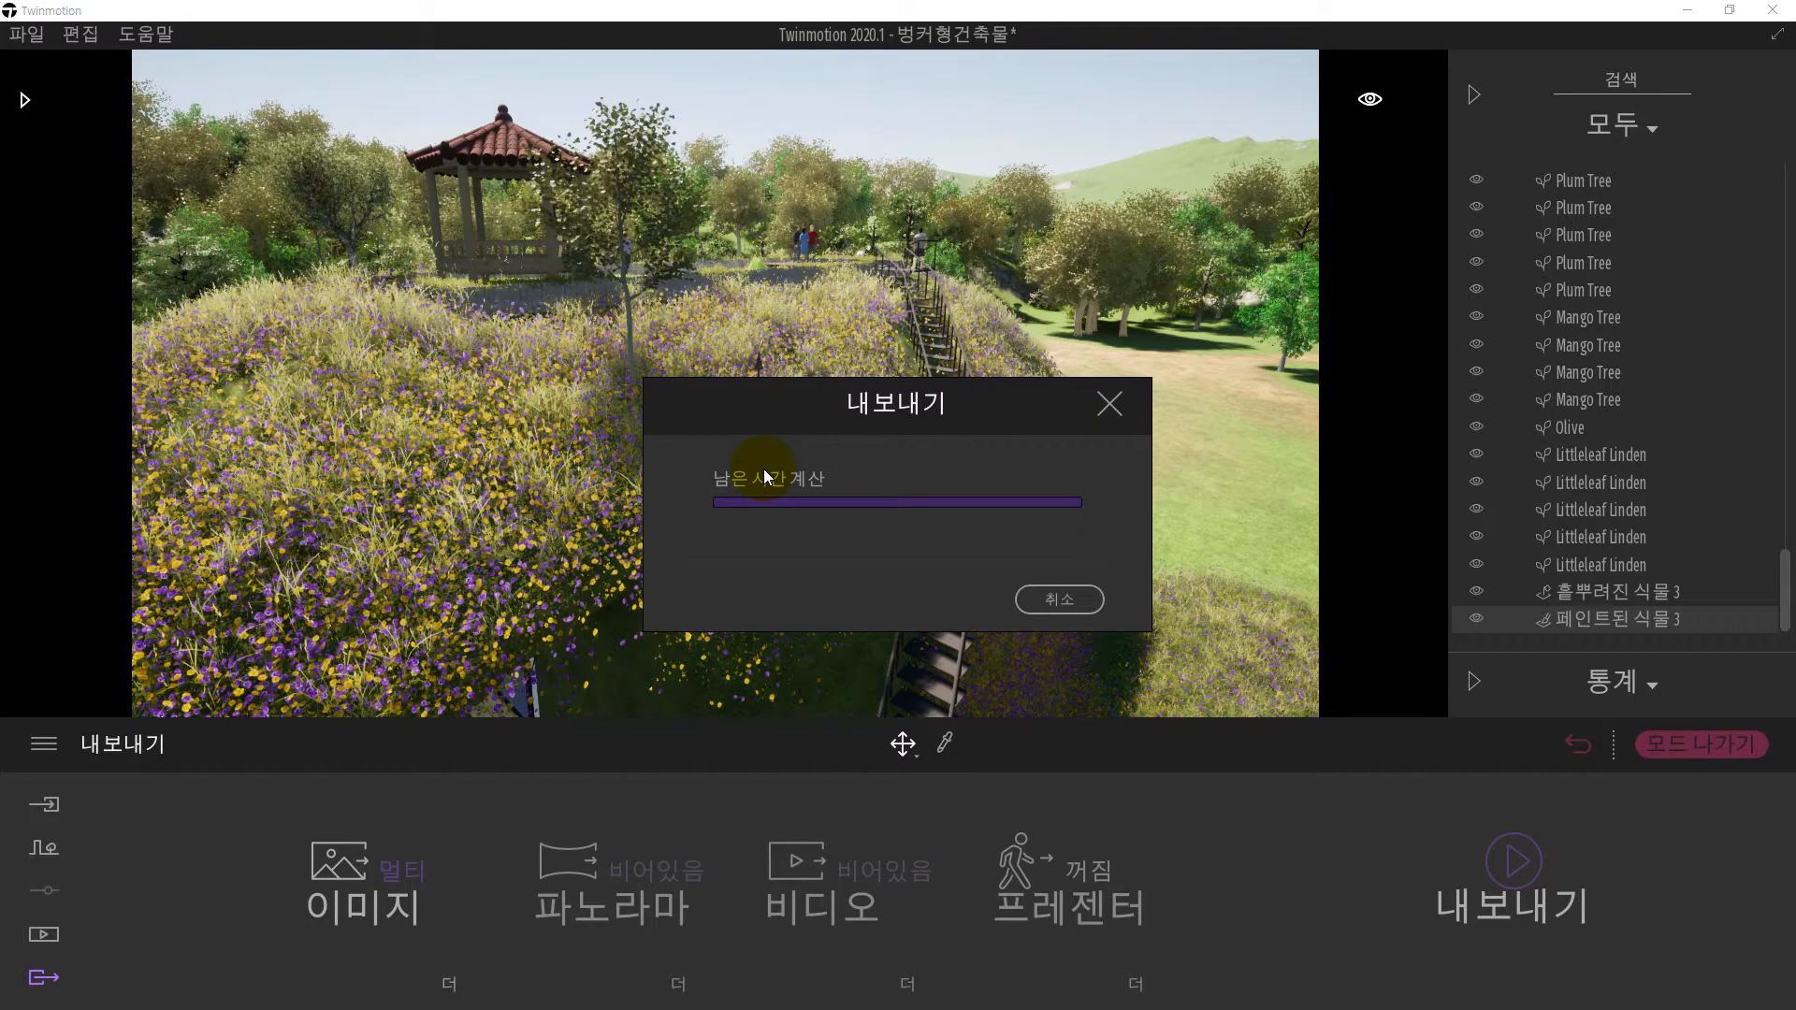